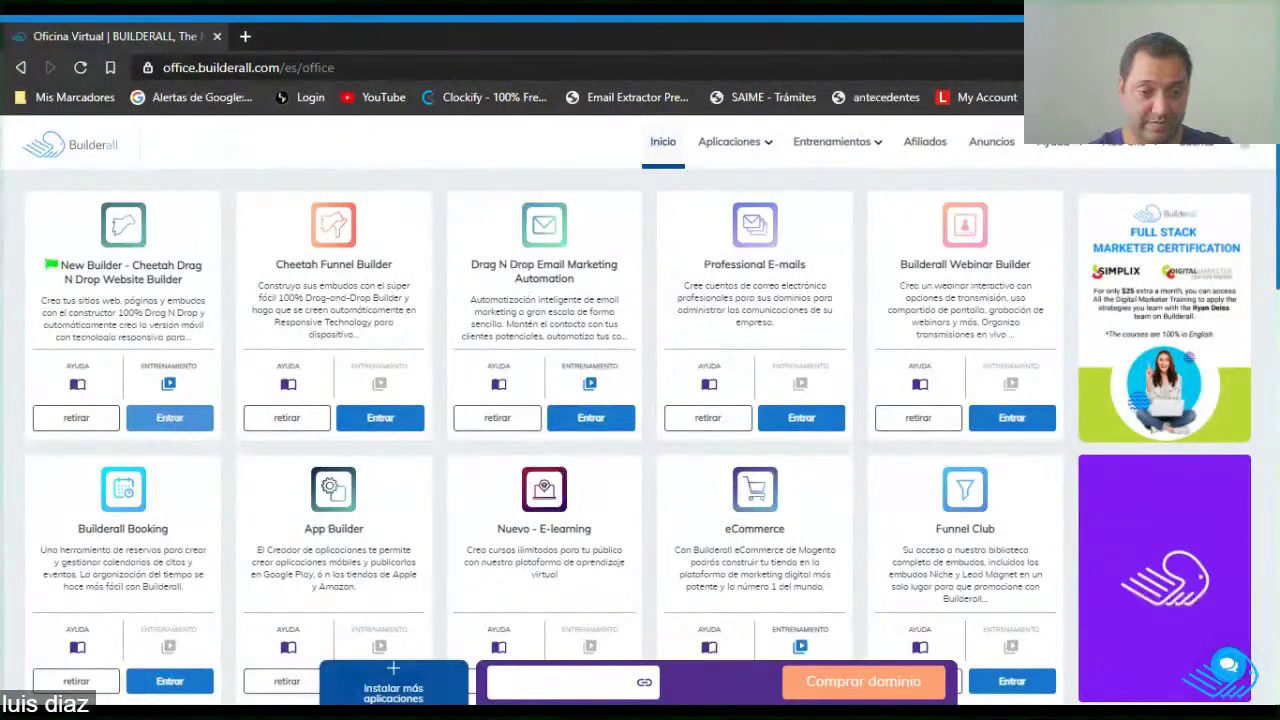
Launch the New Builder - Cheetah Drag N Drop Website Builder from its app card in a new tab.
{"action": "scroll", "coordinate": [435, 457], "scroll_direction": "down", "scroll_amount": 3}
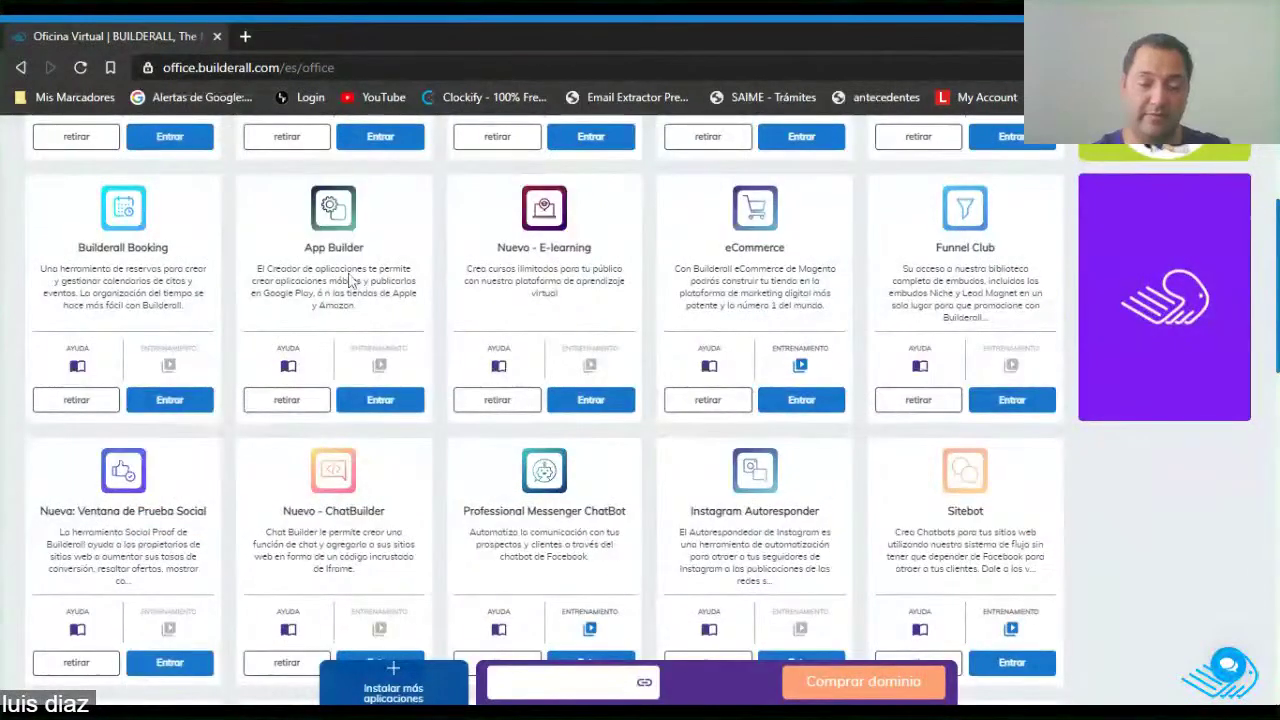
{"action": "scroll", "coordinate": [520, 346], "scroll_direction": "down", "scroll_amount": 2}
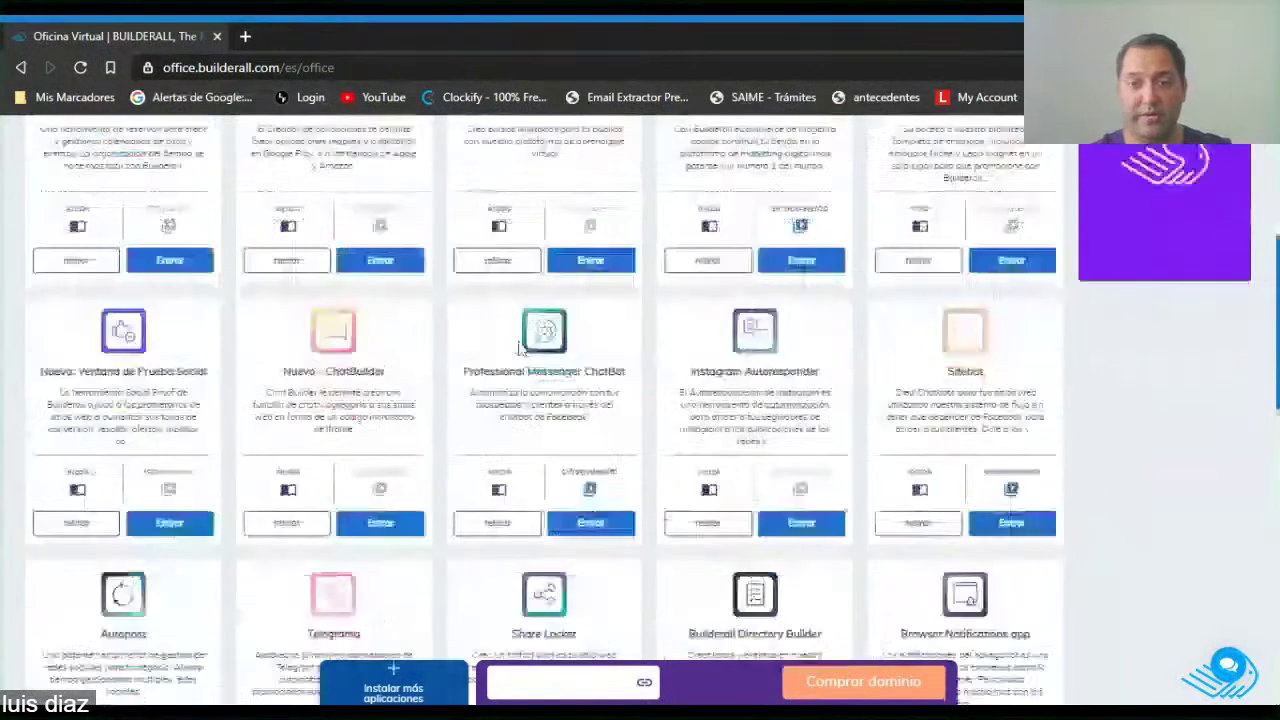
{"action": "scroll", "coordinate": [520, 346], "scroll_direction": "up", "scroll_amount": 3}
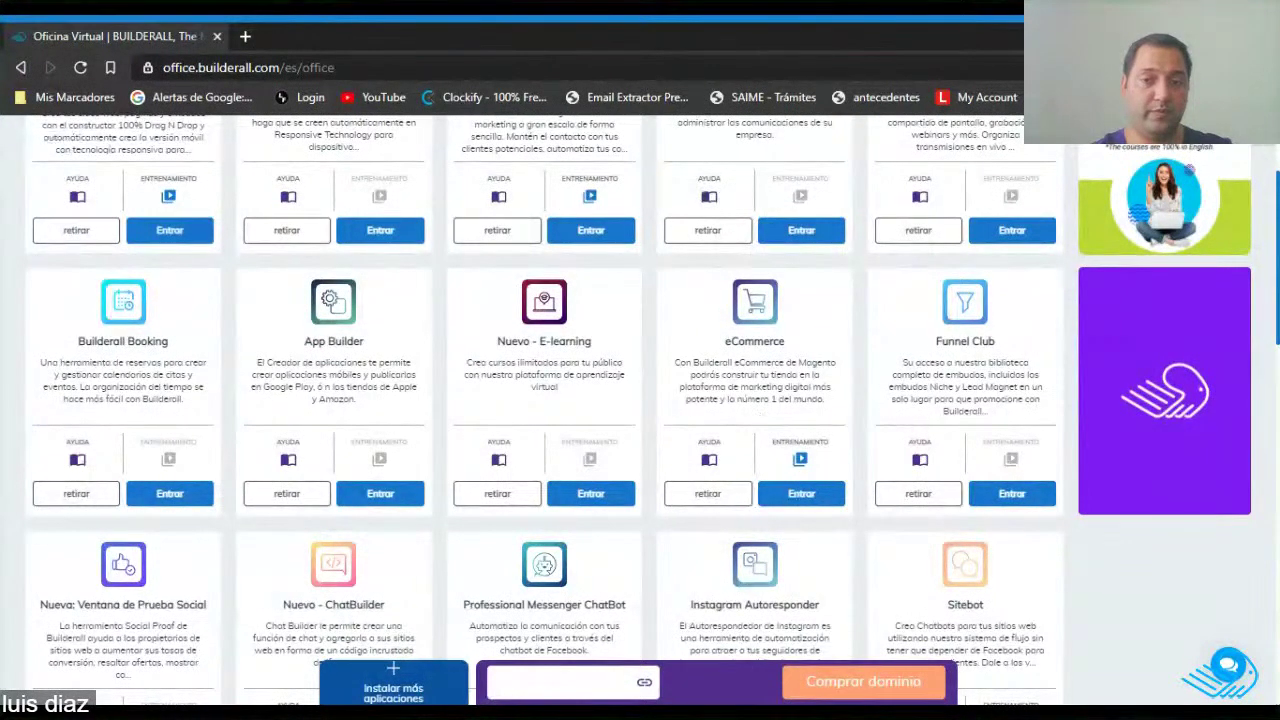
{"action": "scroll", "coordinate": [1040, 428], "scroll_direction": "up", "scroll_amount": 1}
{"action": "scroll", "coordinate": [1040, 428], "scroll_direction": "down", "scroll_amount": 2}
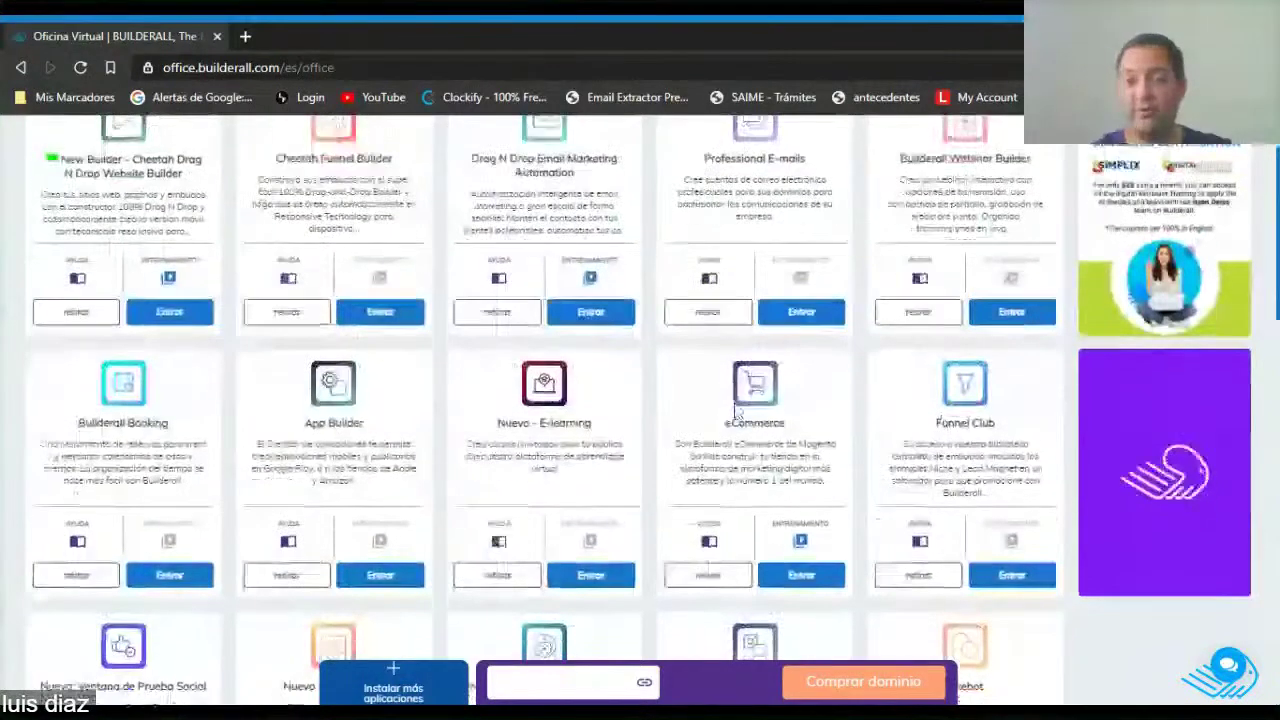
{"action": "scroll", "coordinate": [765, 415], "scroll_direction": "up", "scroll_amount": 3}
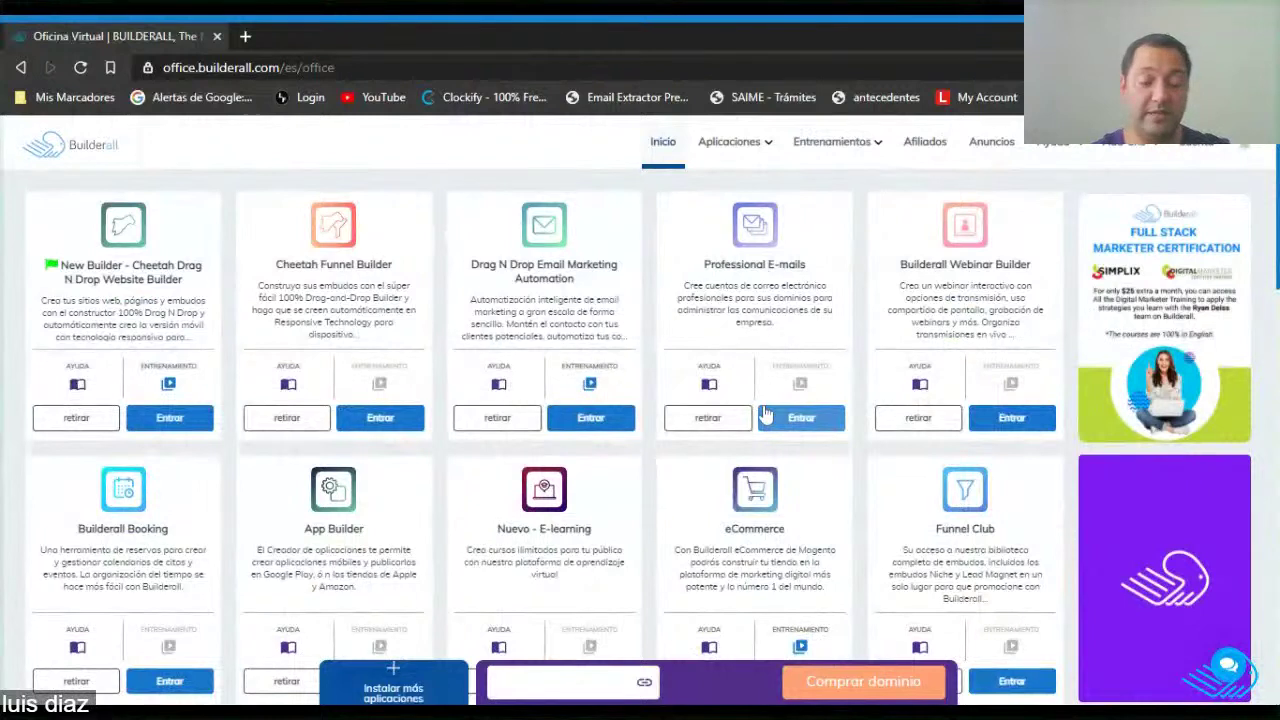
{"action": "left_click", "coordinate": [170, 419]}
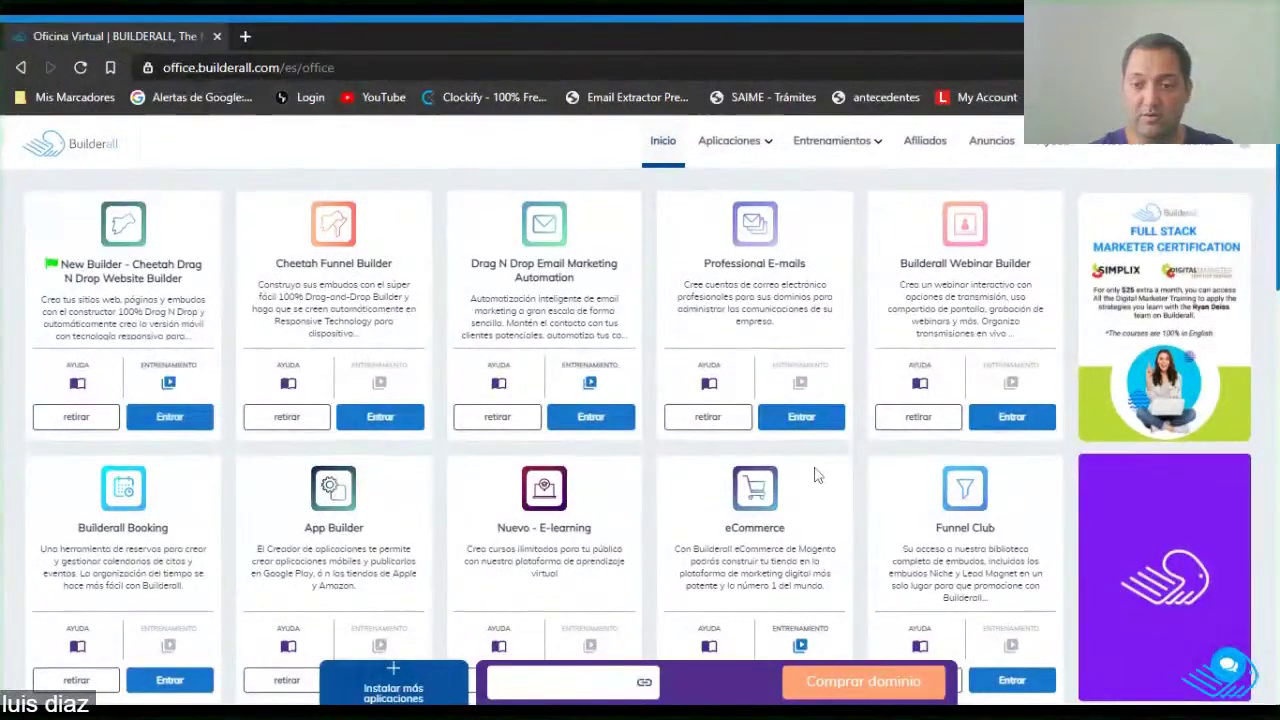
{"action": "scroll", "coordinate": [820, 466], "scroll_direction": "down", "scroll_amount": 2}
{"action": "scroll", "coordinate": [172, 330], "scroll_direction": "up", "scroll_amount": 2}
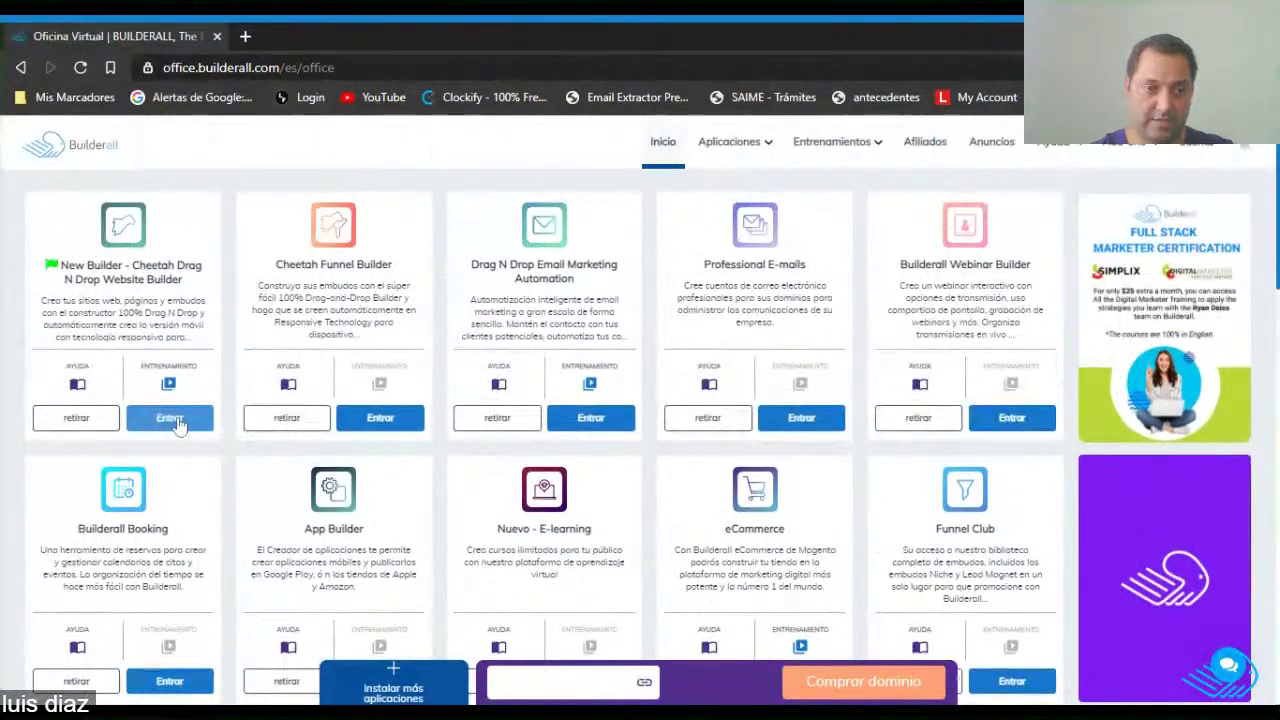
{"action": "left_click", "coordinate": [172, 418]}
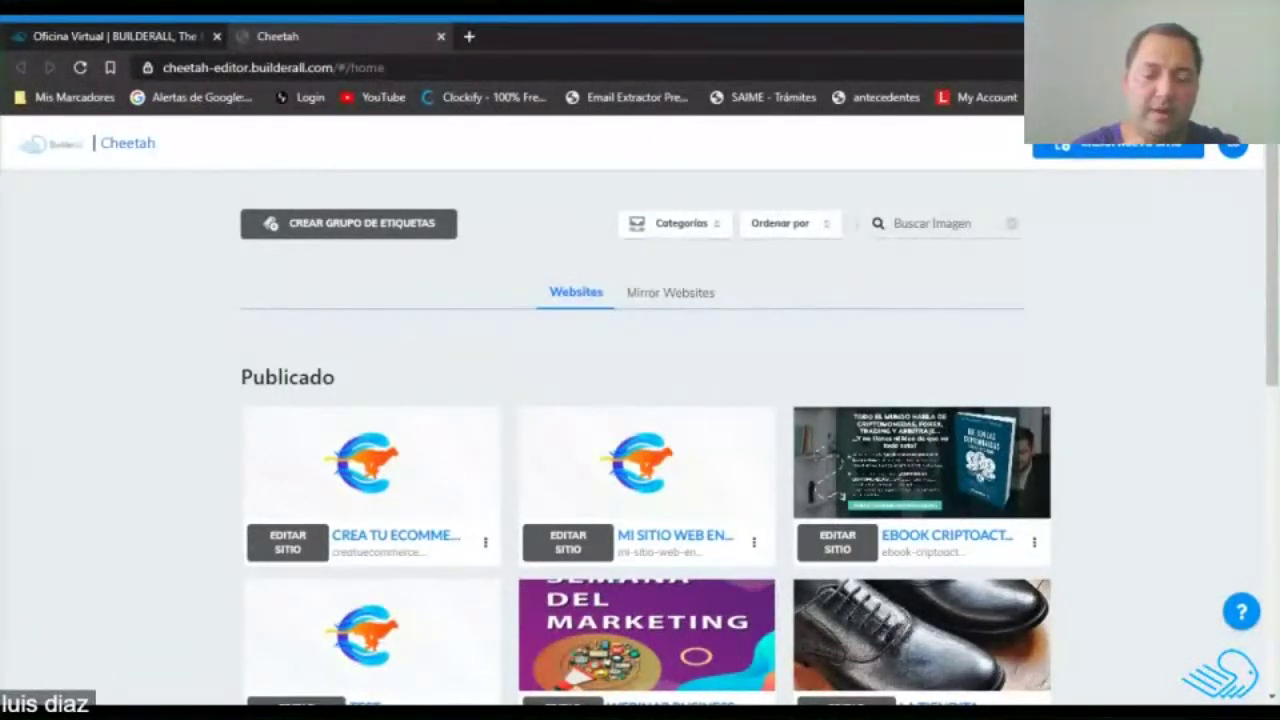
Start a new website and choose to build it from a normal template.
{"action": "left_click", "coordinate": [1147, 155]}
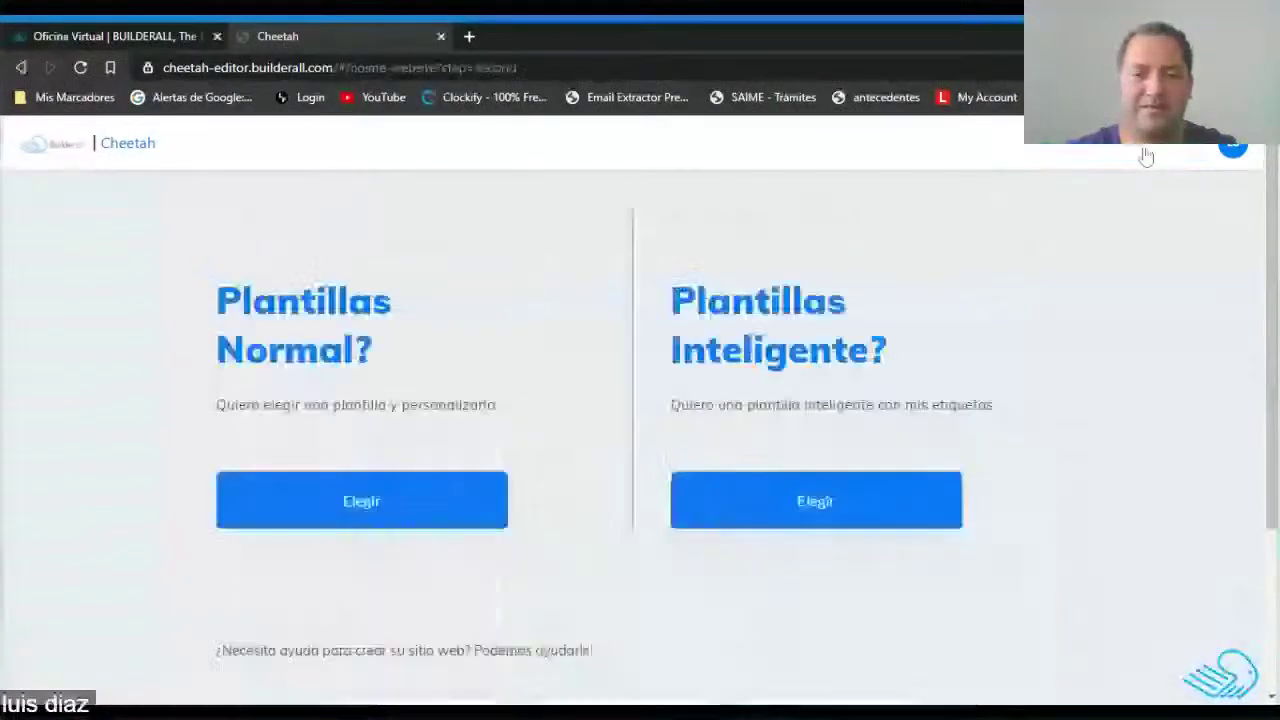
{"action": "left_click", "coordinate": [363, 510]}
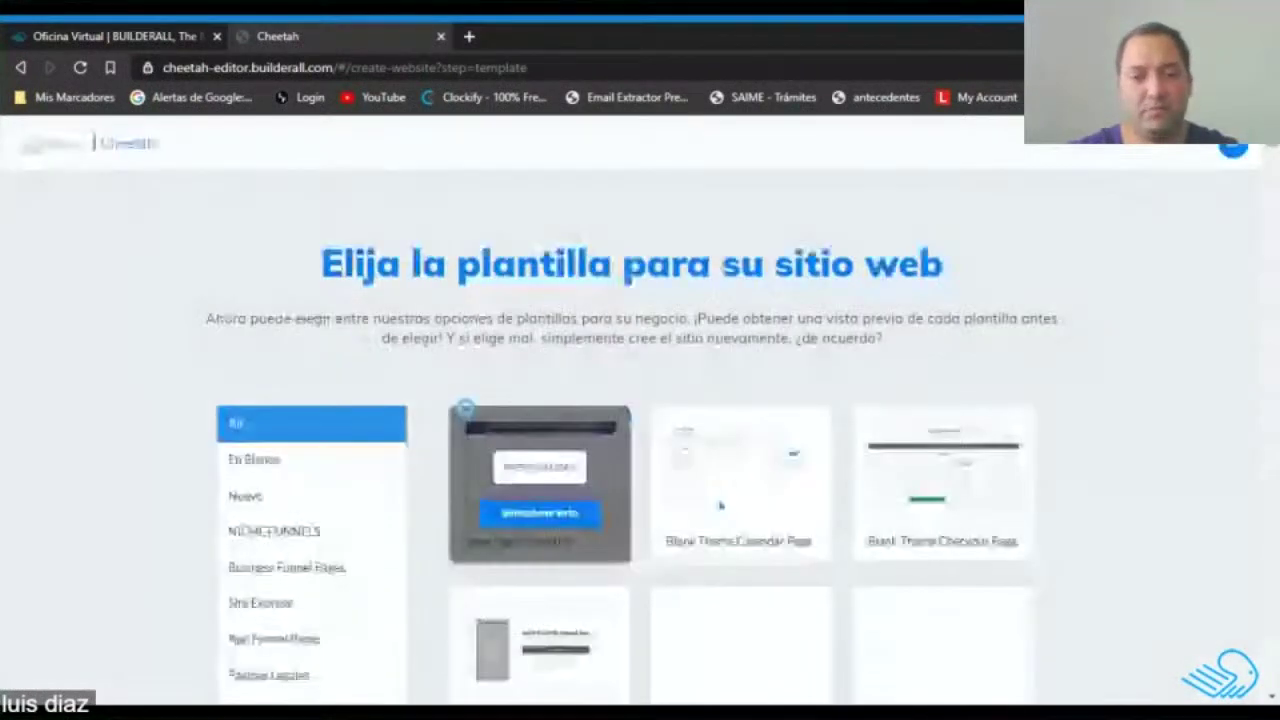
{"action": "scroll", "coordinate": [432, 403], "scroll_direction": "down", "scroll_amount": 2}
{"action": "mouse_move", "coordinate": [490, 462]}
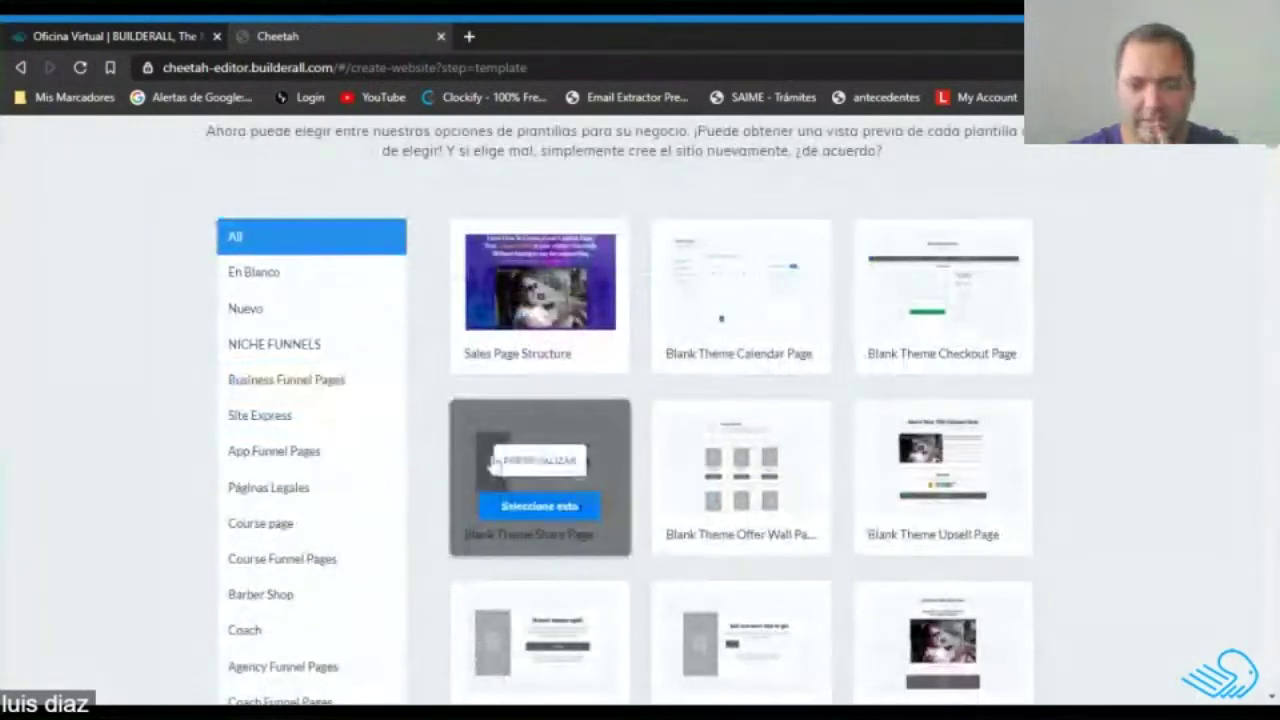
Browse the All-category template grid, past pages like Course Share Page and Business Offer Wall Page.
{"action": "scroll", "coordinate": [1155, 448], "scroll_direction": "down", "scroll_amount": 3}
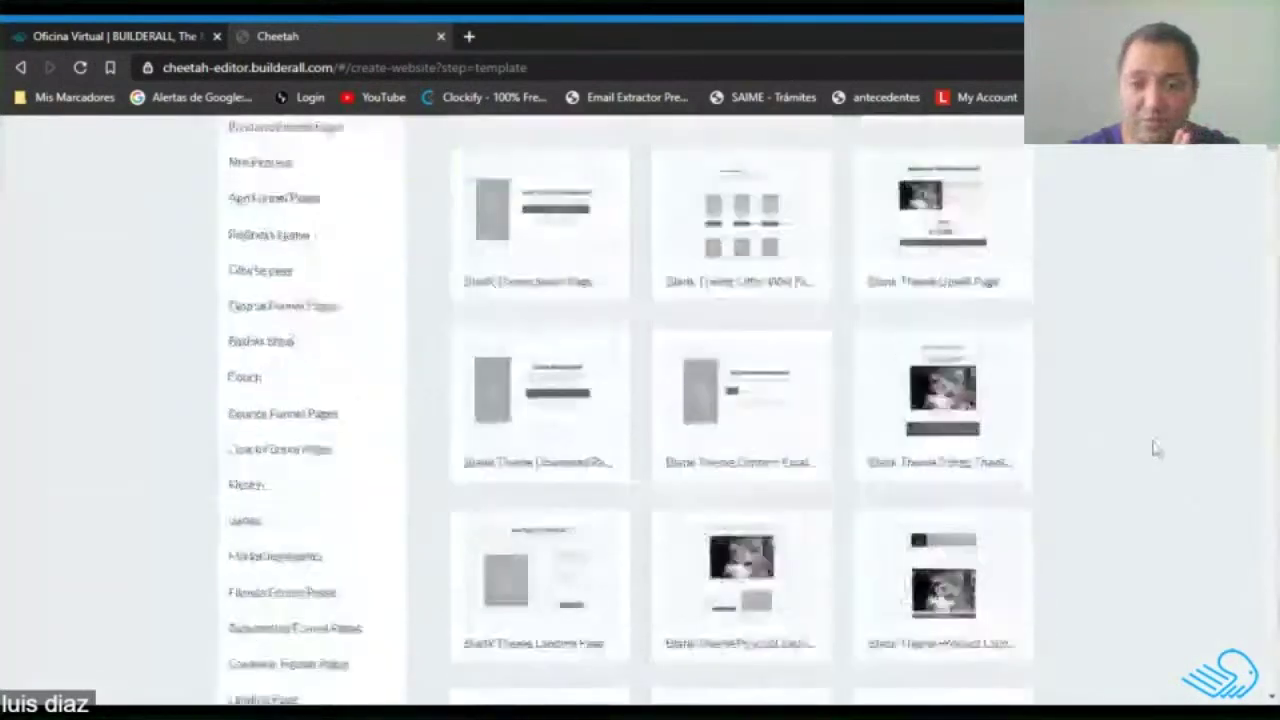
{"action": "scroll", "coordinate": [1155, 448], "scroll_direction": "down", "scroll_amount": 4}
{"action": "scroll", "coordinate": [309, 437], "scroll_direction": "up", "scroll_amount": 9}
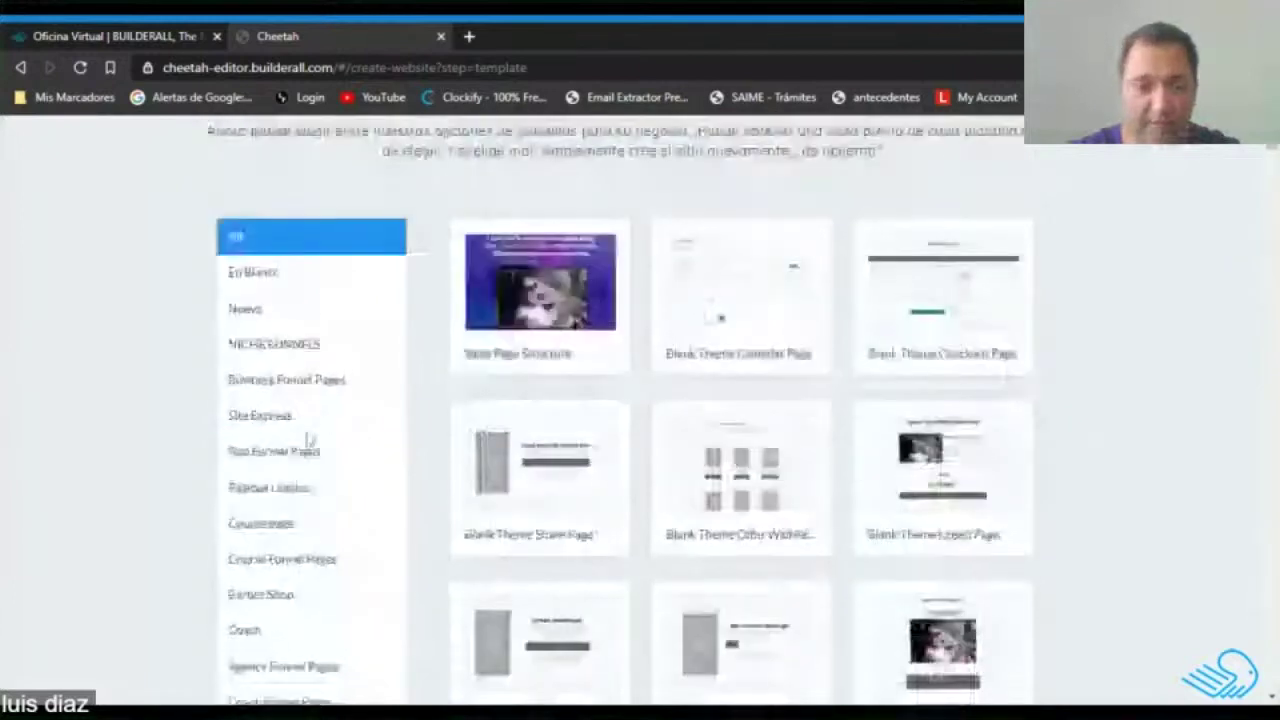
{"action": "scroll", "coordinate": [325, 596], "scroll_direction": "down", "scroll_amount": 1}
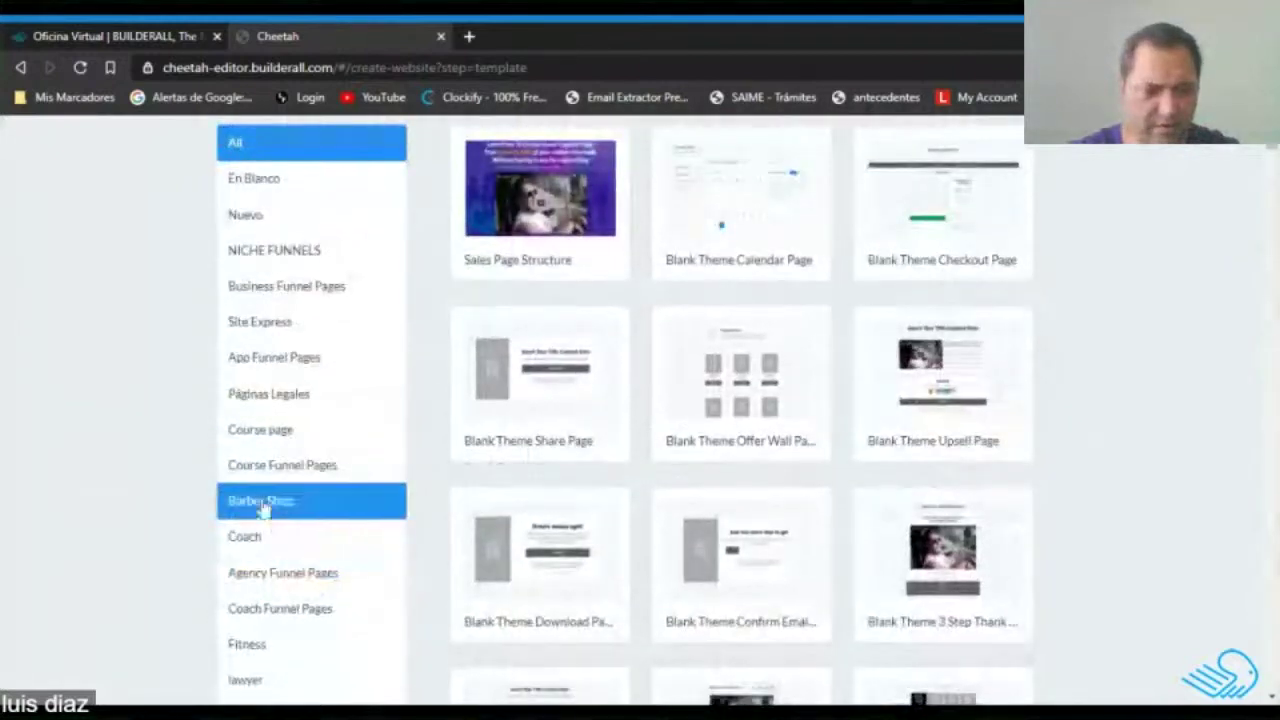
{"action": "scroll", "coordinate": [300, 330], "scroll_direction": "up", "scroll_amount": 2}
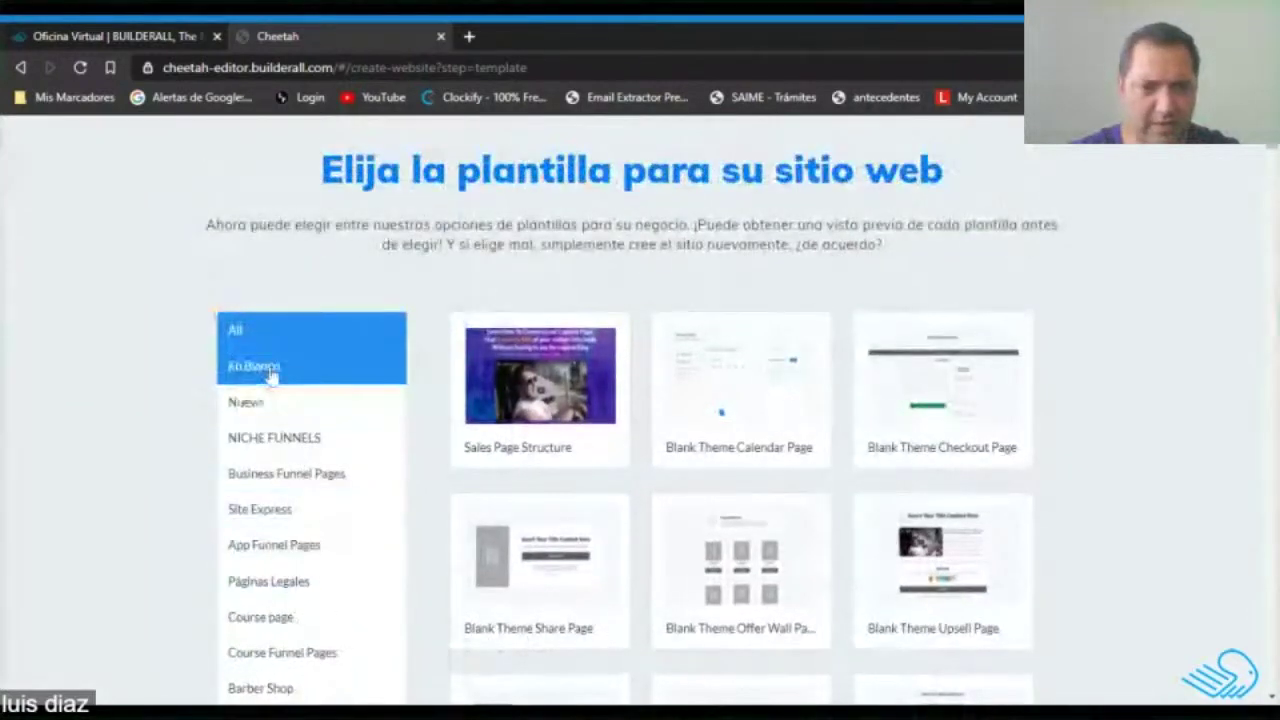
{"action": "scroll", "coordinate": [1073, 457], "scroll_direction": "down", "scroll_amount": 6}
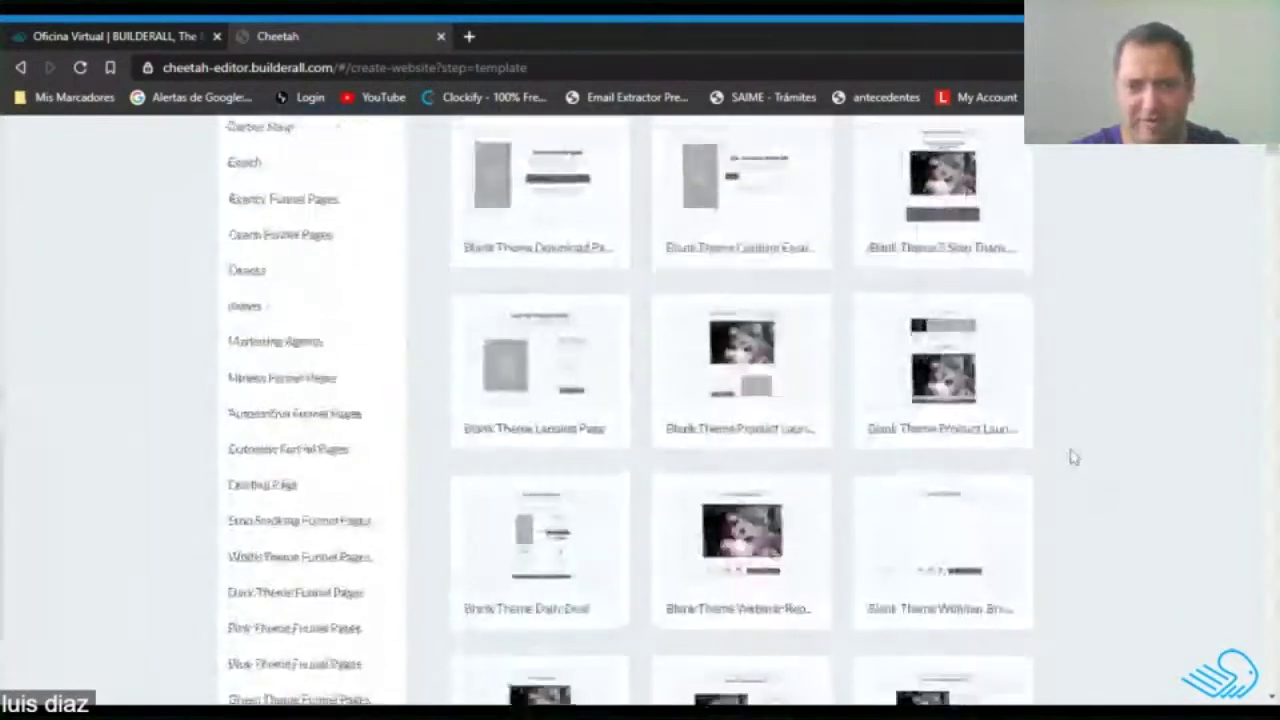
{"action": "scroll", "coordinate": [1073, 457], "scroll_direction": "up", "scroll_amount": 3}
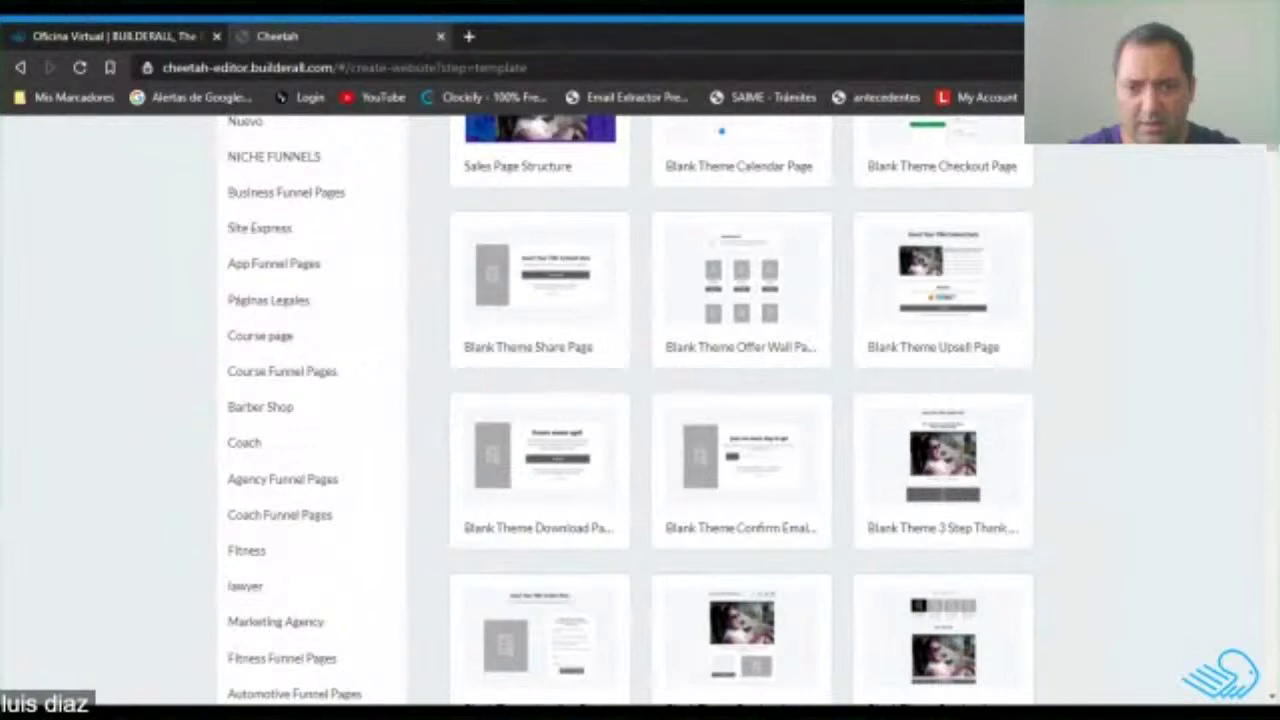
{"action": "scroll", "coordinate": [1072, 457], "scroll_direction": "down", "scroll_amount": 15}
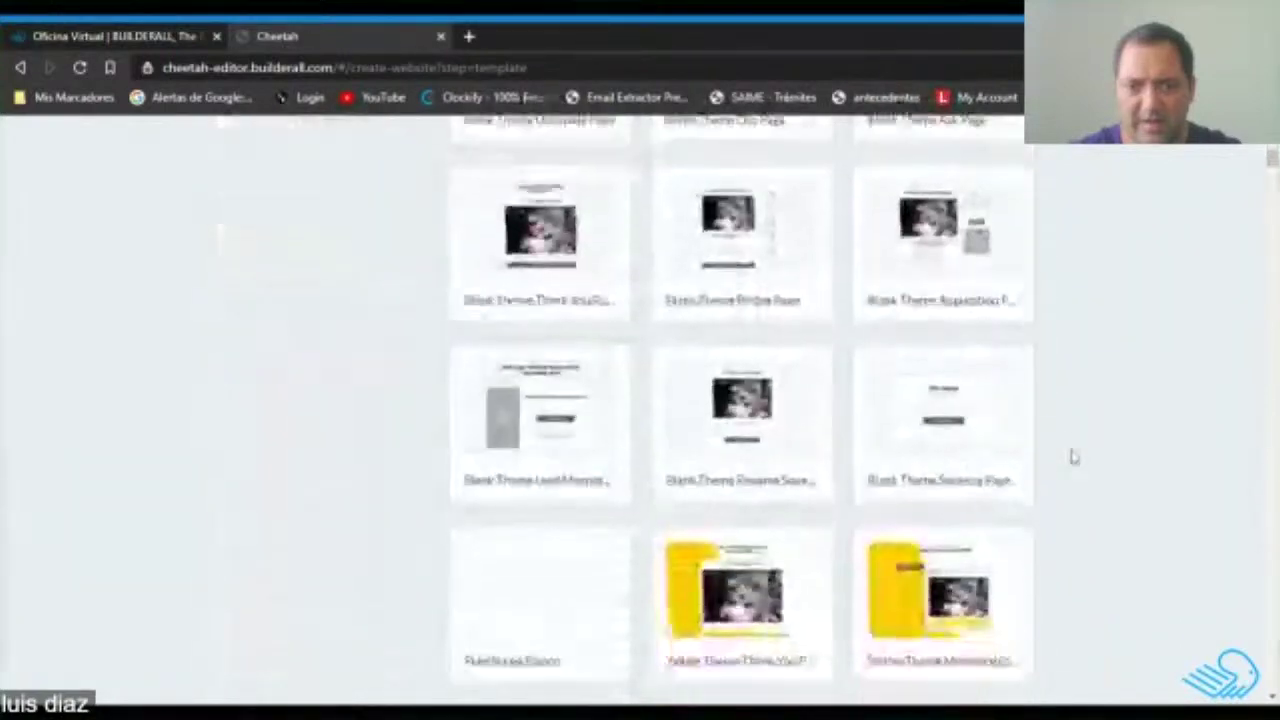
{"action": "scroll", "coordinate": [1072, 457], "scroll_direction": "down", "scroll_amount": 3}
{"action": "scroll", "coordinate": [1072, 457], "scroll_direction": "down", "scroll_amount": 6}
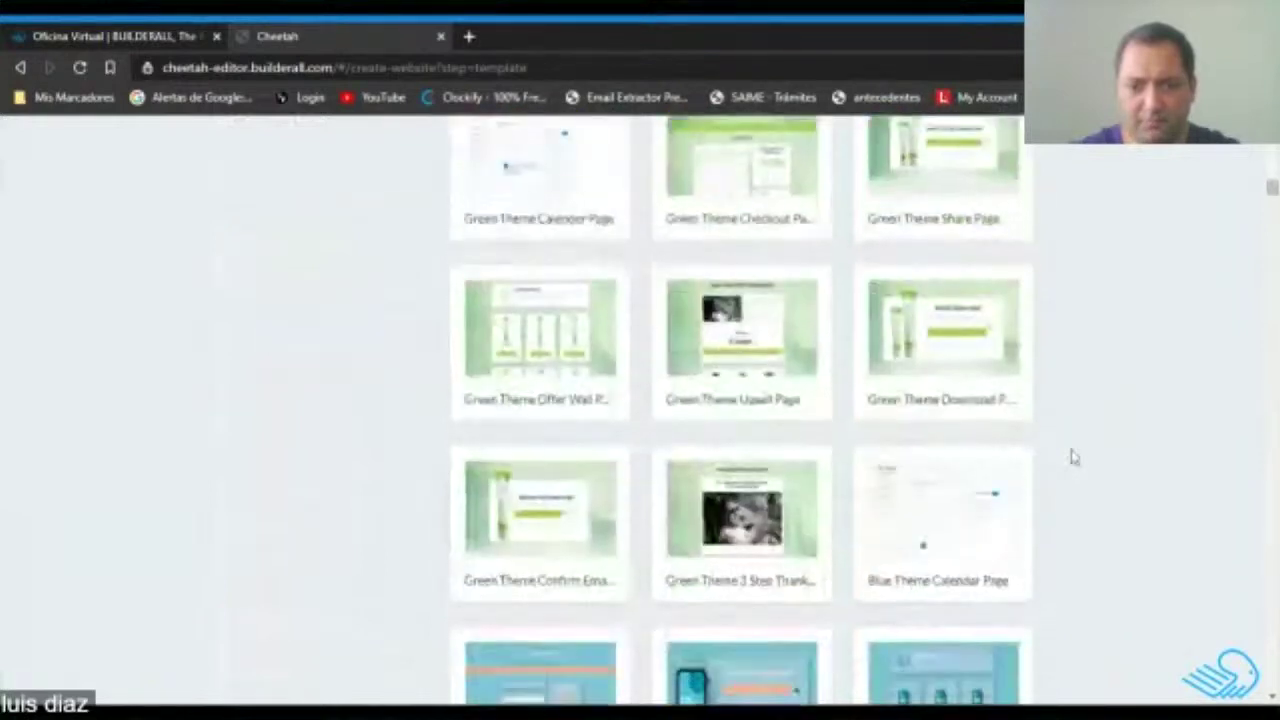
{"action": "scroll", "coordinate": [1072, 457], "scroll_direction": "down", "scroll_amount": 2}
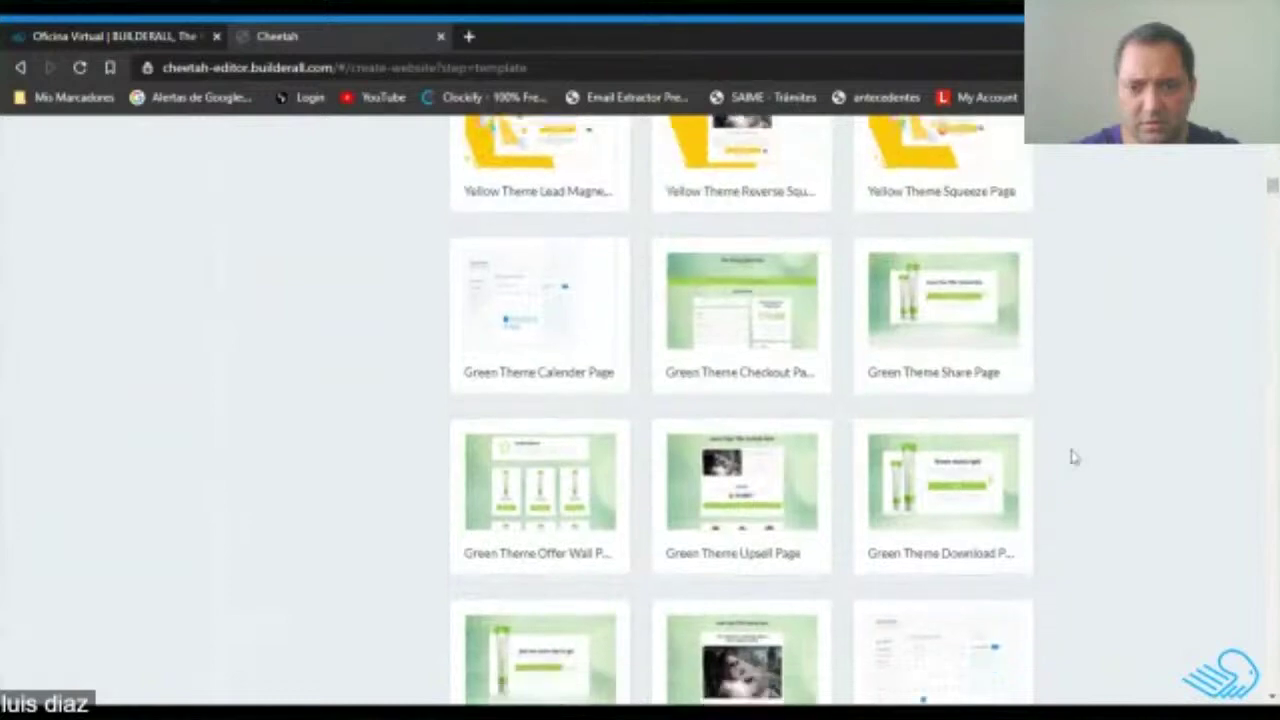
{"action": "scroll", "coordinate": [1072, 457], "scroll_direction": "up", "scroll_amount": 10}
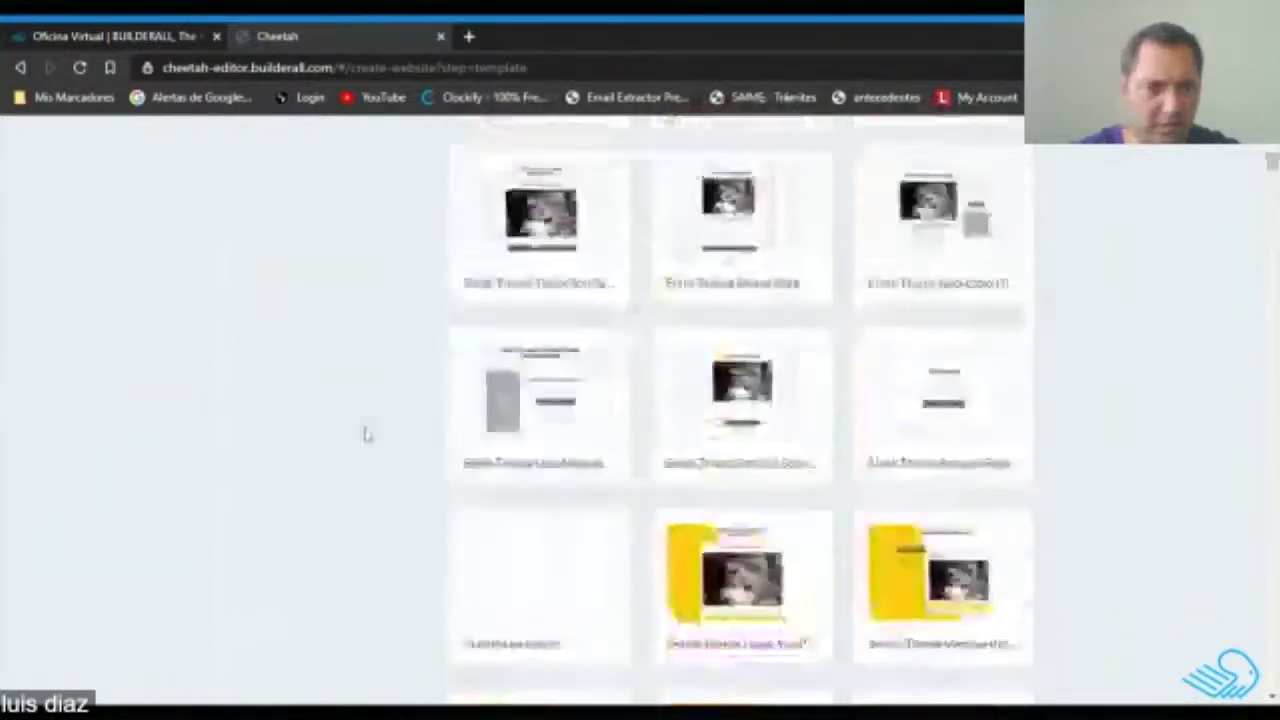
{"action": "scroll", "coordinate": [990, 538], "scroll_direction": "down", "scroll_amount": 10}
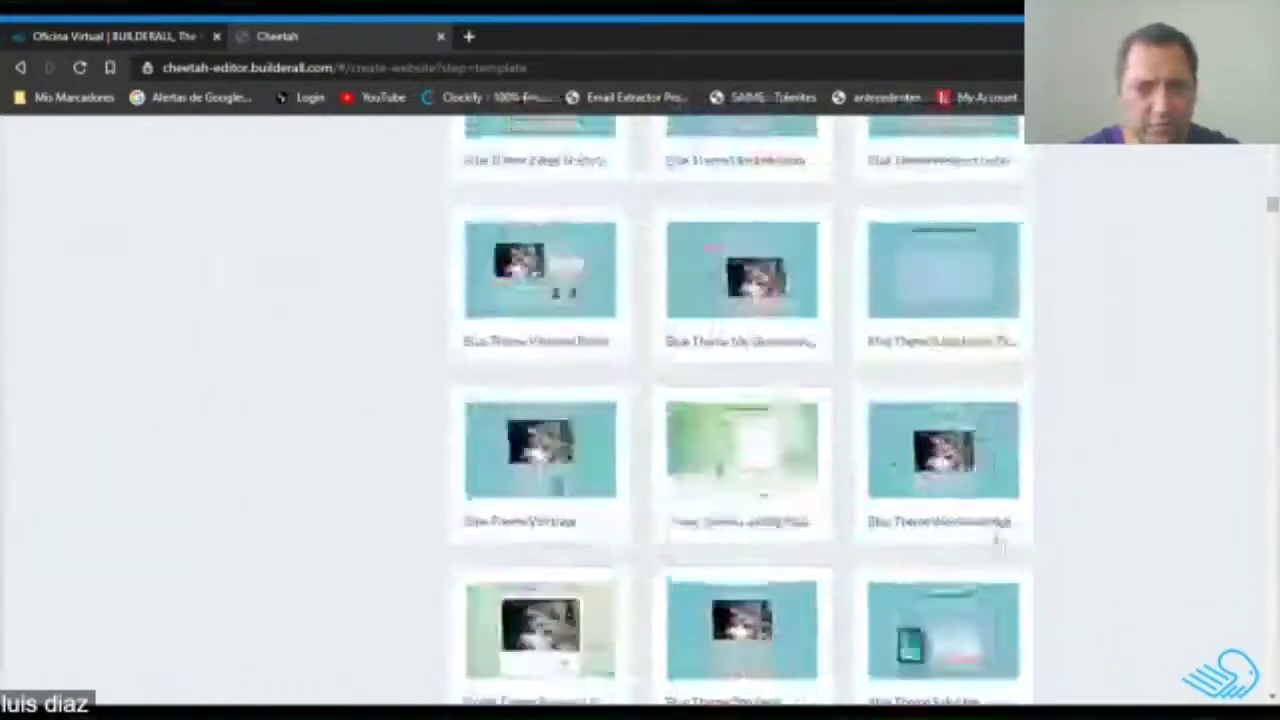
{"action": "scroll", "coordinate": [998, 543], "scroll_direction": "down", "scroll_amount": 3}
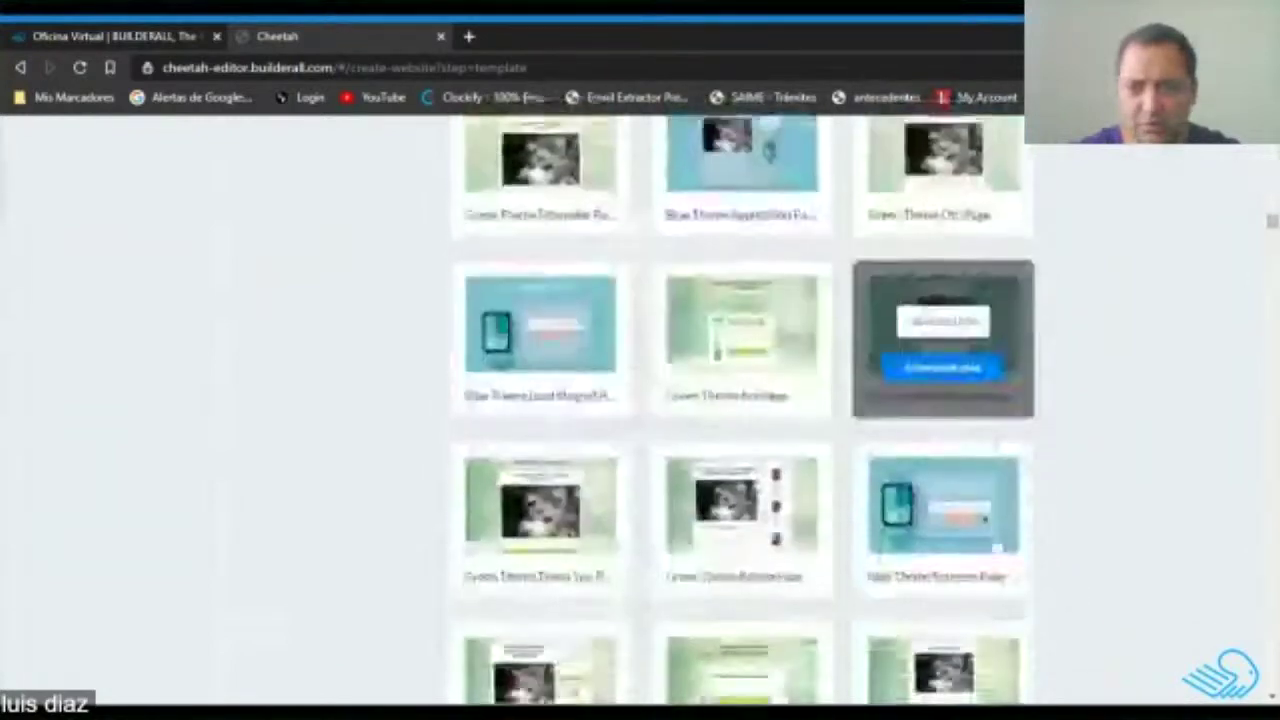
{"action": "scroll", "coordinate": [997, 543], "scroll_direction": "down", "scroll_amount": 12}
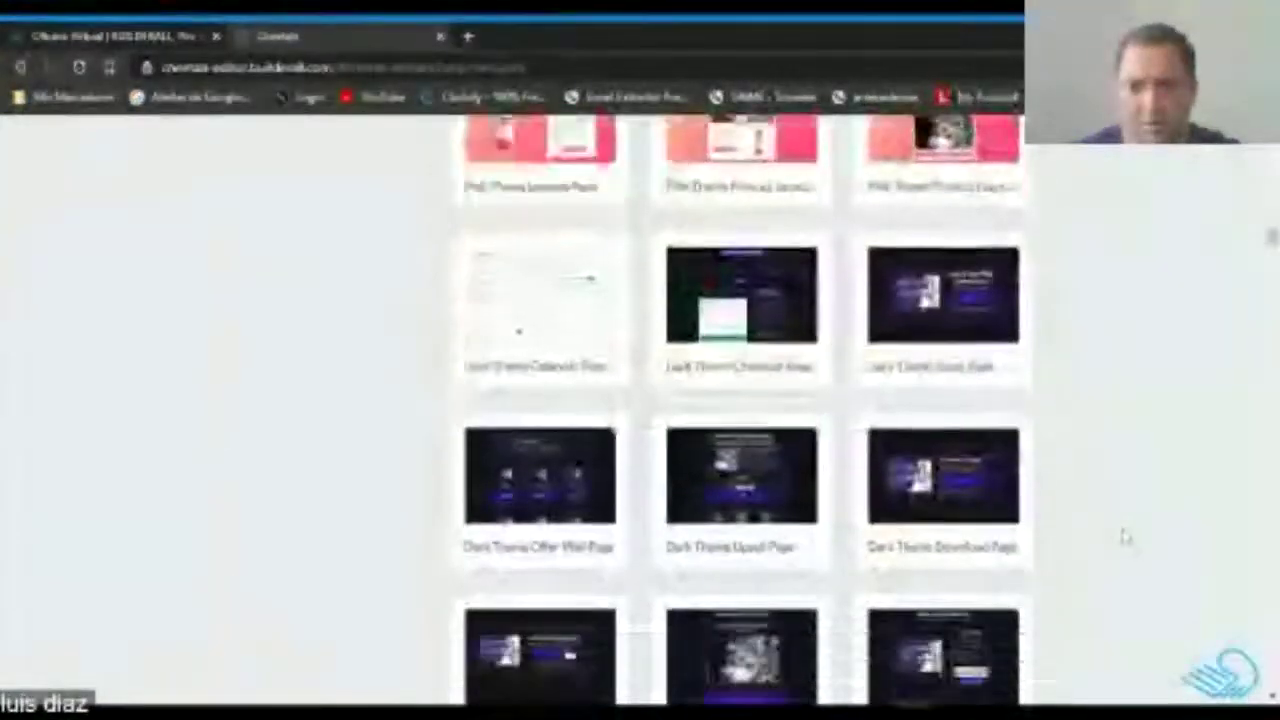
{"action": "scroll", "coordinate": [1107, 537], "scroll_direction": "down", "scroll_amount": 12}
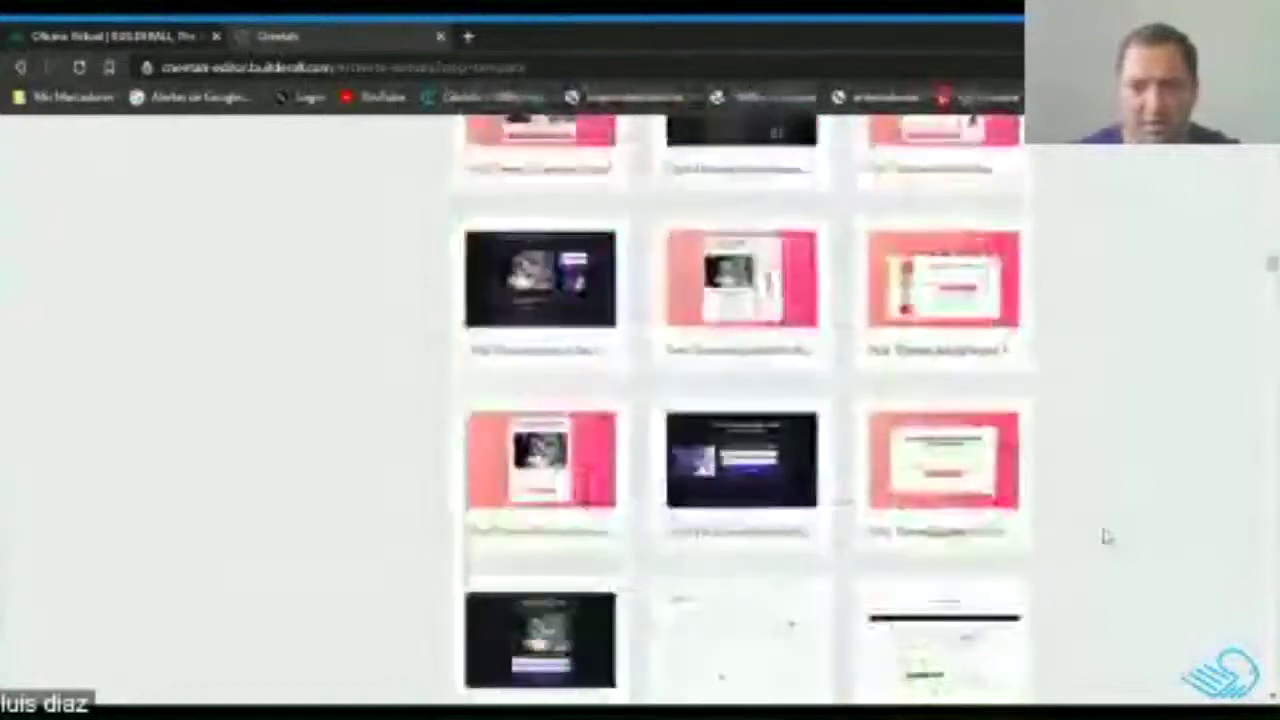
{"action": "scroll", "coordinate": [1107, 537], "scroll_direction": "down", "scroll_amount": 10}
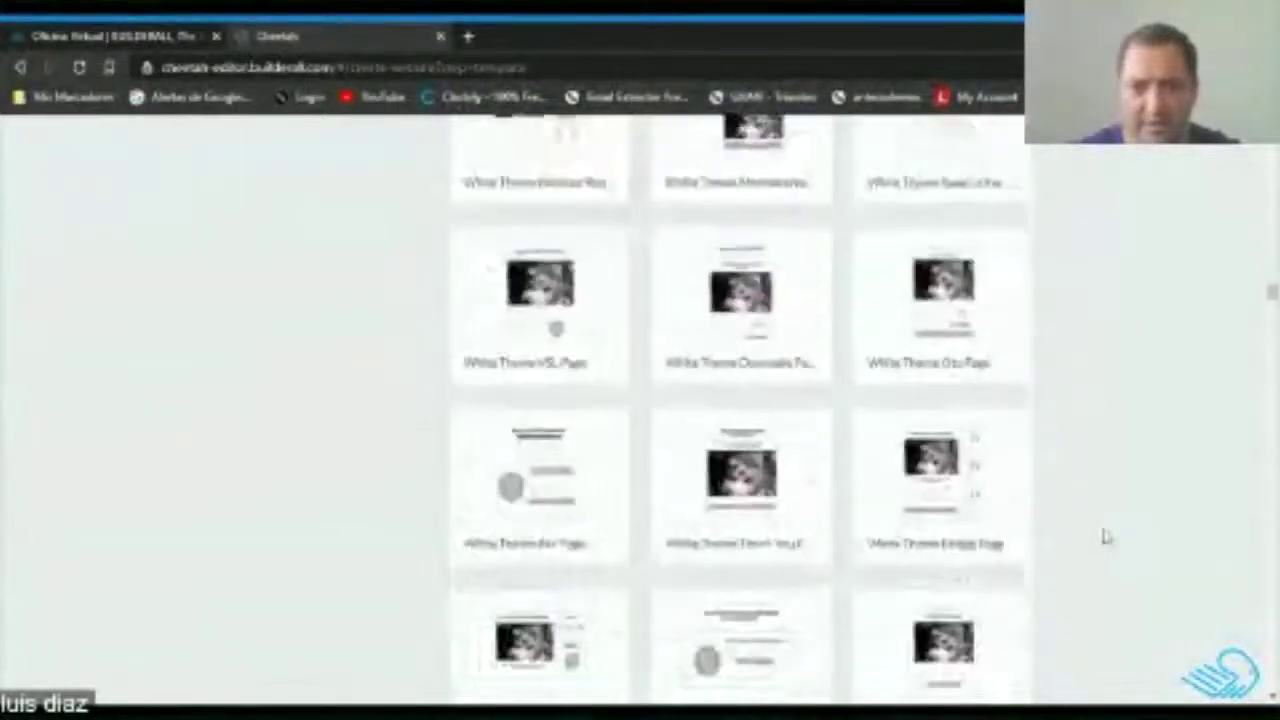
{"action": "scroll", "coordinate": [1107, 537], "scroll_direction": "up", "scroll_amount": 5}
{"action": "scroll", "coordinate": [1107, 537], "scroll_direction": "down", "scroll_amount": 12}
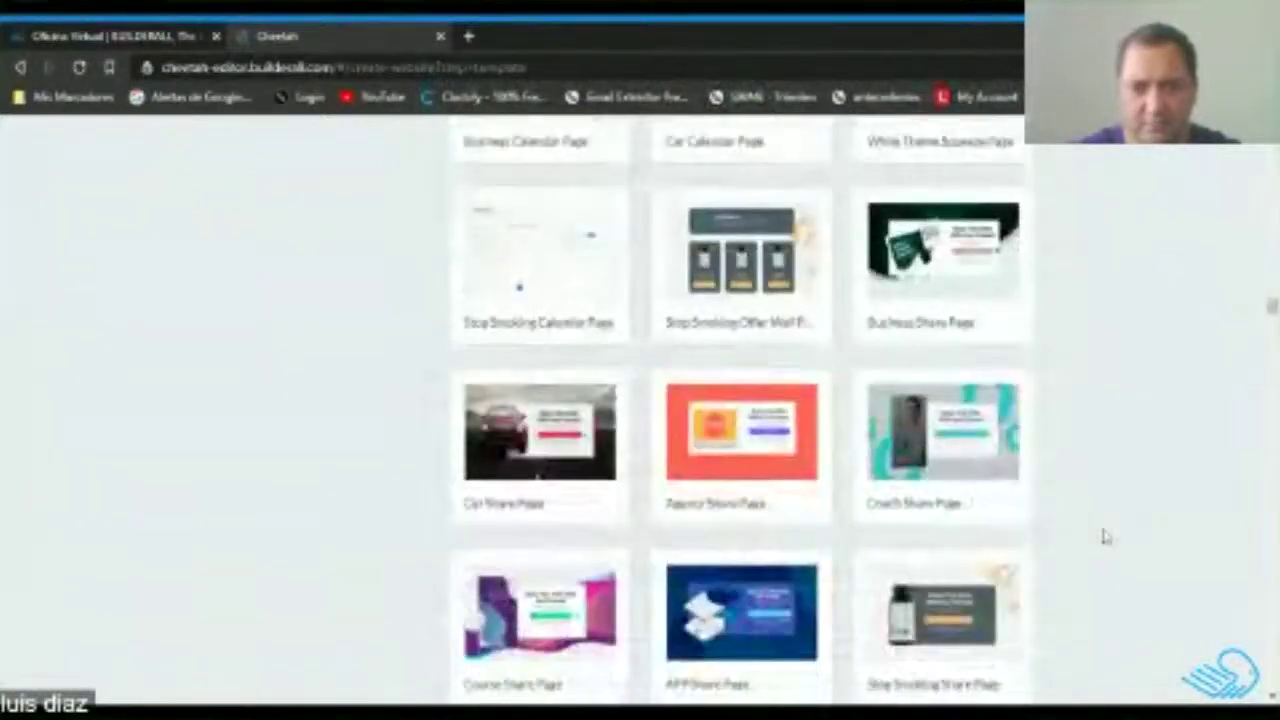
{"action": "scroll", "coordinate": [1107, 537], "scroll_direction": "down", "scroll_amount": 3}
{"action": "scroll", "coordinate": [1107, 537], "scroll_direction": "down", "scroll_amount": 1}
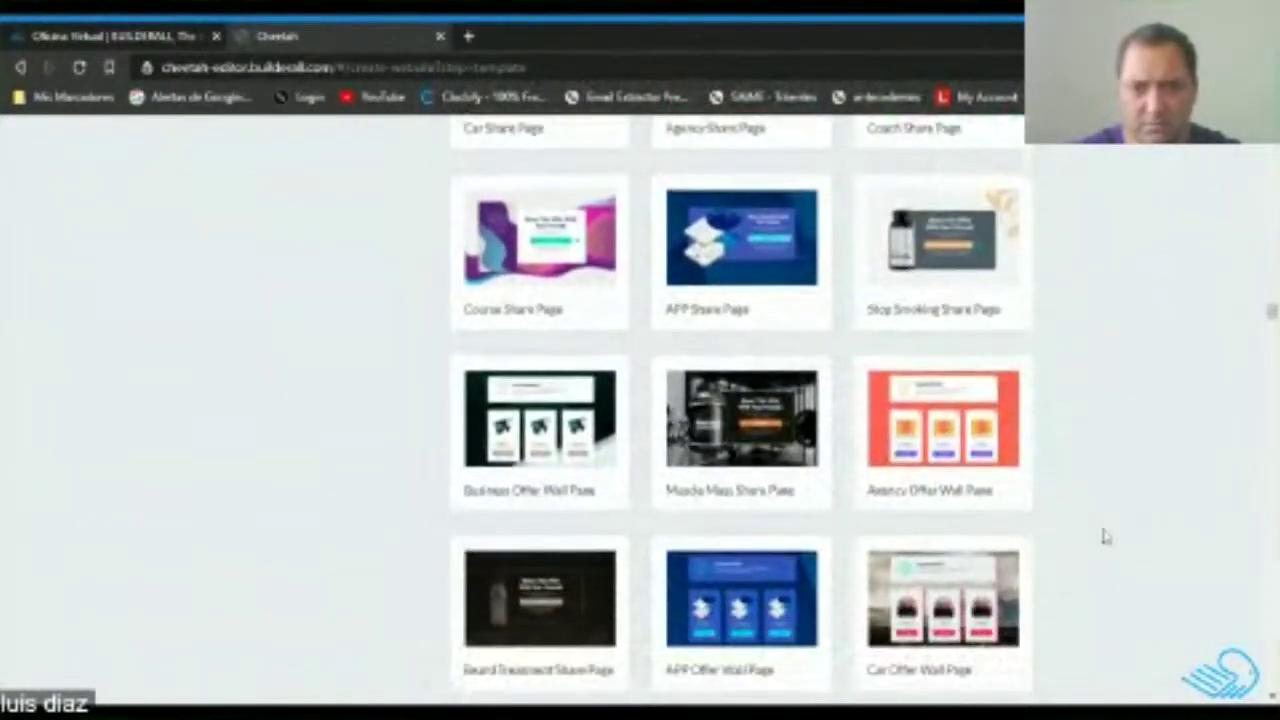
{"action": "scroll", "coordinate": [1107, 537], "scroll_direction": "down", "scroll_amount": 2}
{"action": "scroll", "coordinate": [1103, 534], "scroll_direction": "up", "scroll_amount": 3}
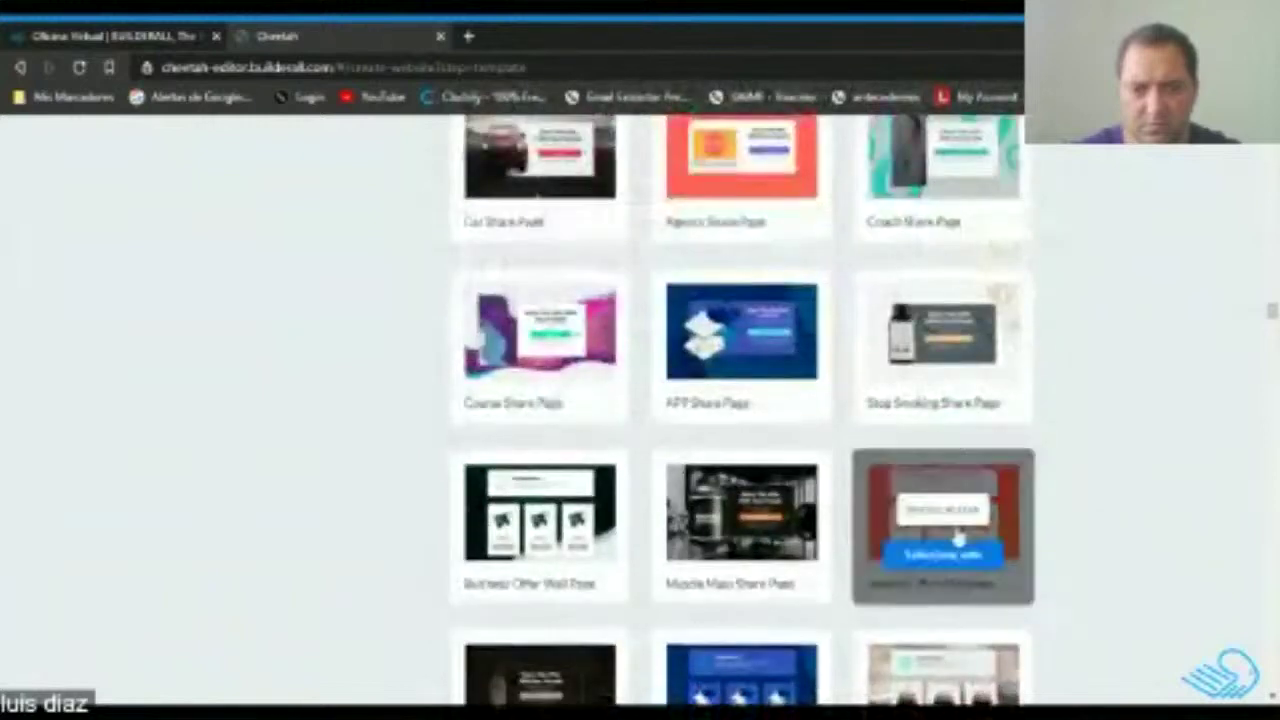
Preview the Course Share Page template, then close the old preview tab.
{"action": "left_click", "coordinate": [536, 340]}
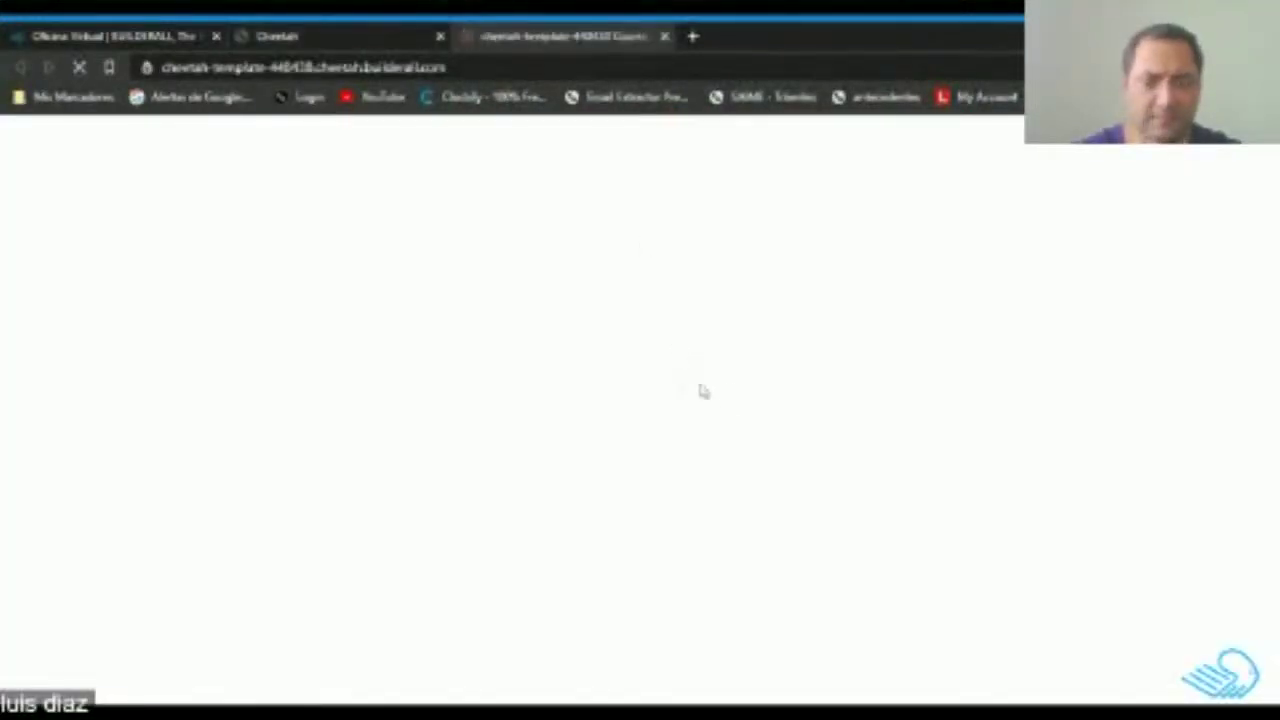
{"action": "scroll", "coordinate": [560, 374], "scroll_direction": "down", "scroll_amount": 2}
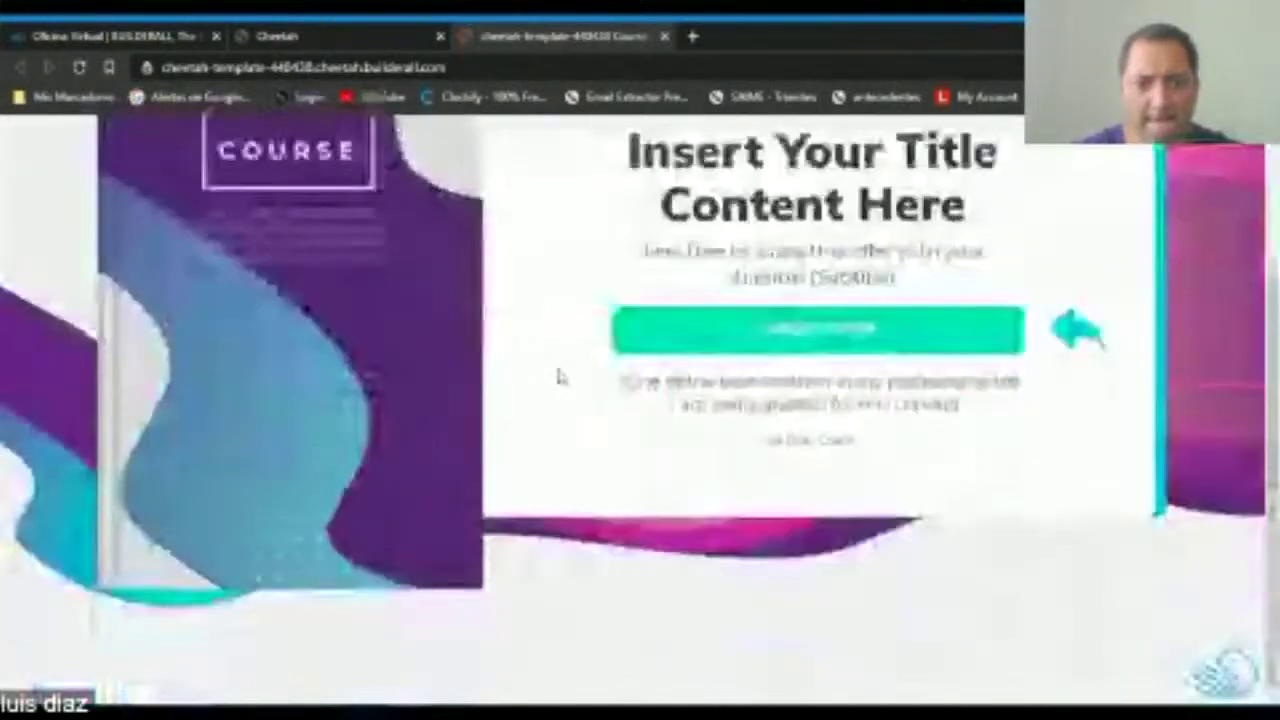
{"action": "scroll", "coordinate": [560, 374], "scroll_direction": "up", "scroll_amount": 2}
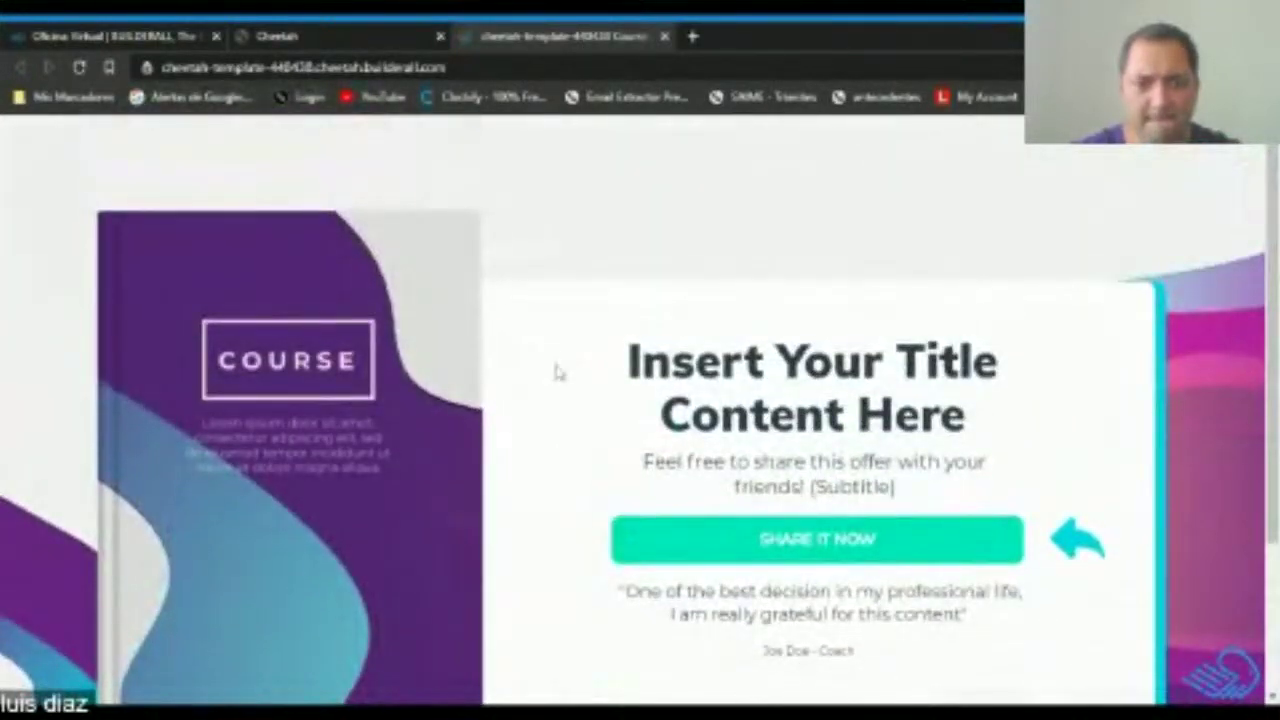
{"action": "scroll", "coordinate": [557, 372], "scroll_direction": "down", "scroll_amount": 2}
{"action": "scroll", "coordinate": [557, 372], "scroll_direction": "up", "scroll_amount": 2}
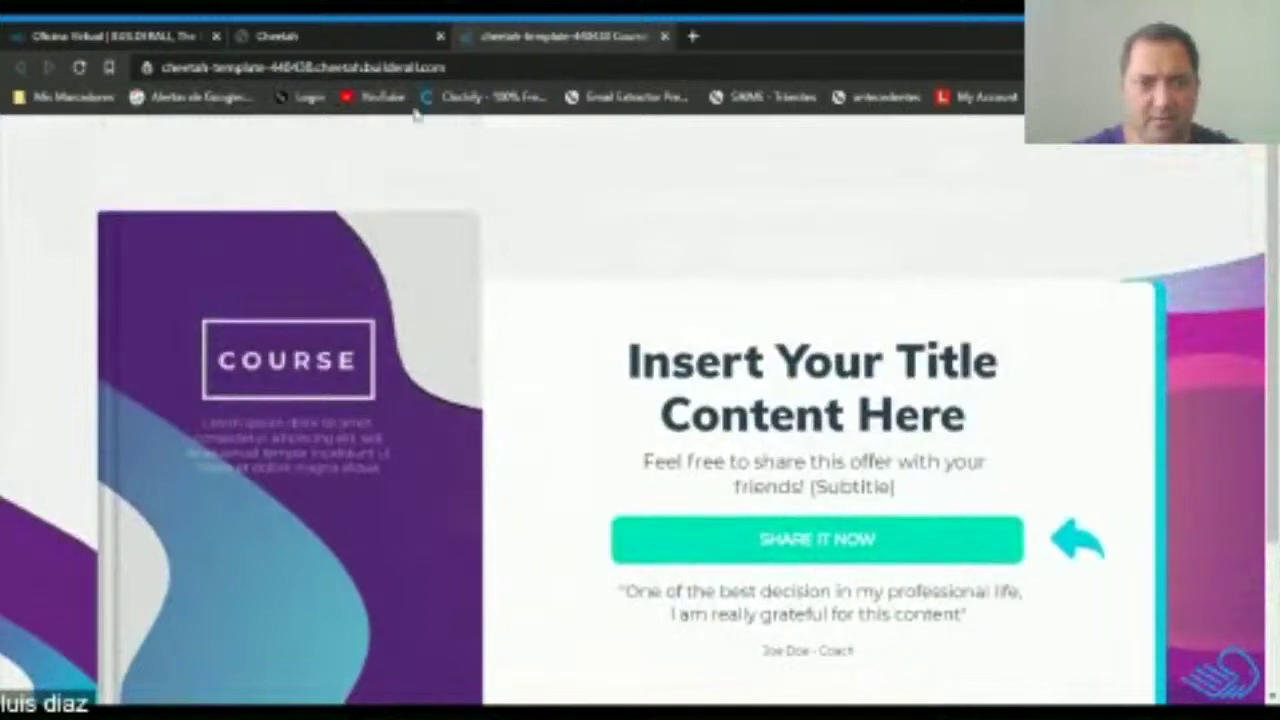
{"action": "left_click", "coordinate": [664, 36]}
Preview the Course Upsell Page template, look through it, then close the preview tab.
{"action": "scroll", "coordinate": [1135, 503], "scroll_direction": "down", "scroll_amount": 2}
{"action": "scroll", "coordinate": [1135, 503], "scroll_direction": "down", "scroll_amount": 10}
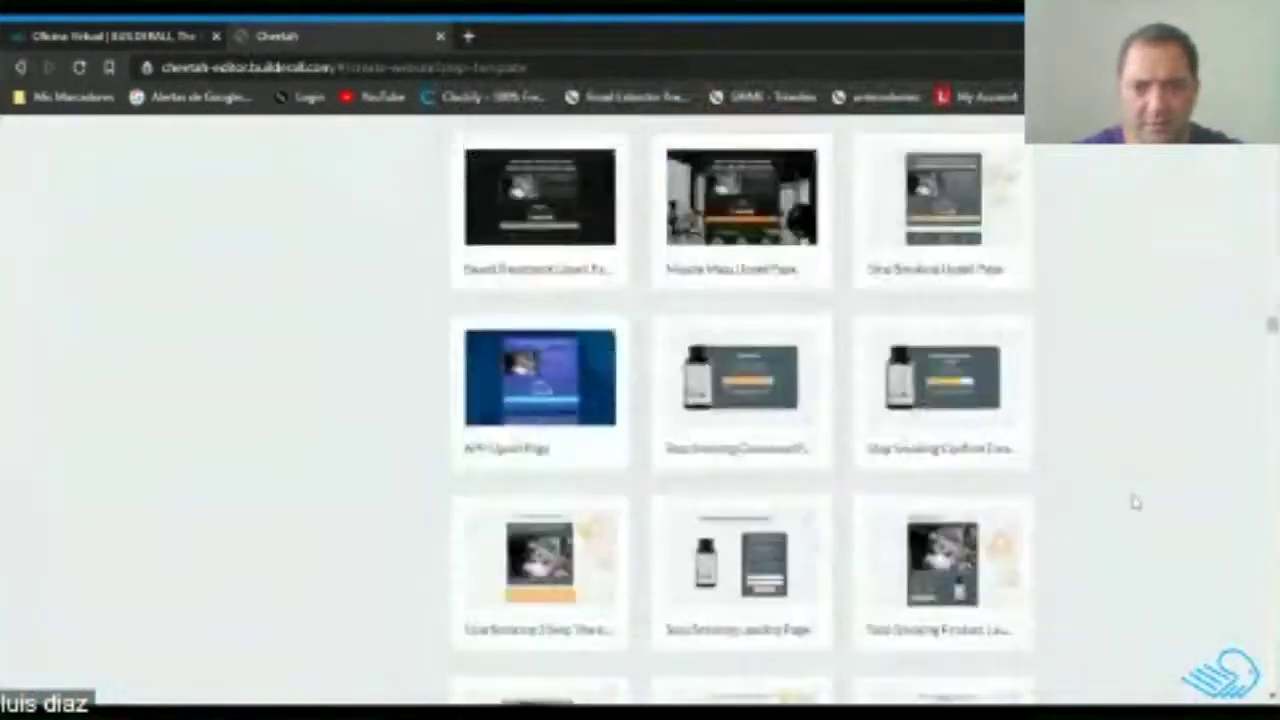
{"action": "scroll", "coordinate": [1135, 503], "scroll_direction": "up", "scroll_amount": 3}
{"action": "mouse_move", "coordinate": [750, 325]}
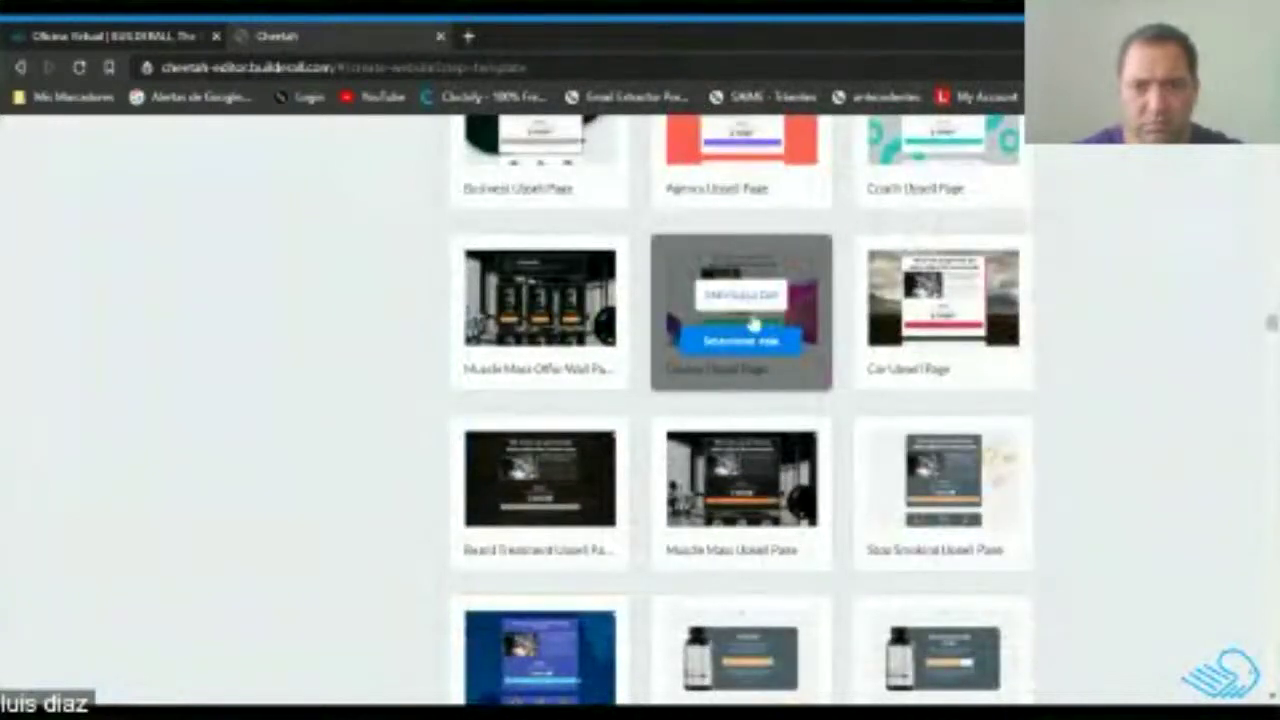
{"action": "left_click", "coordinate": [748, 298]}
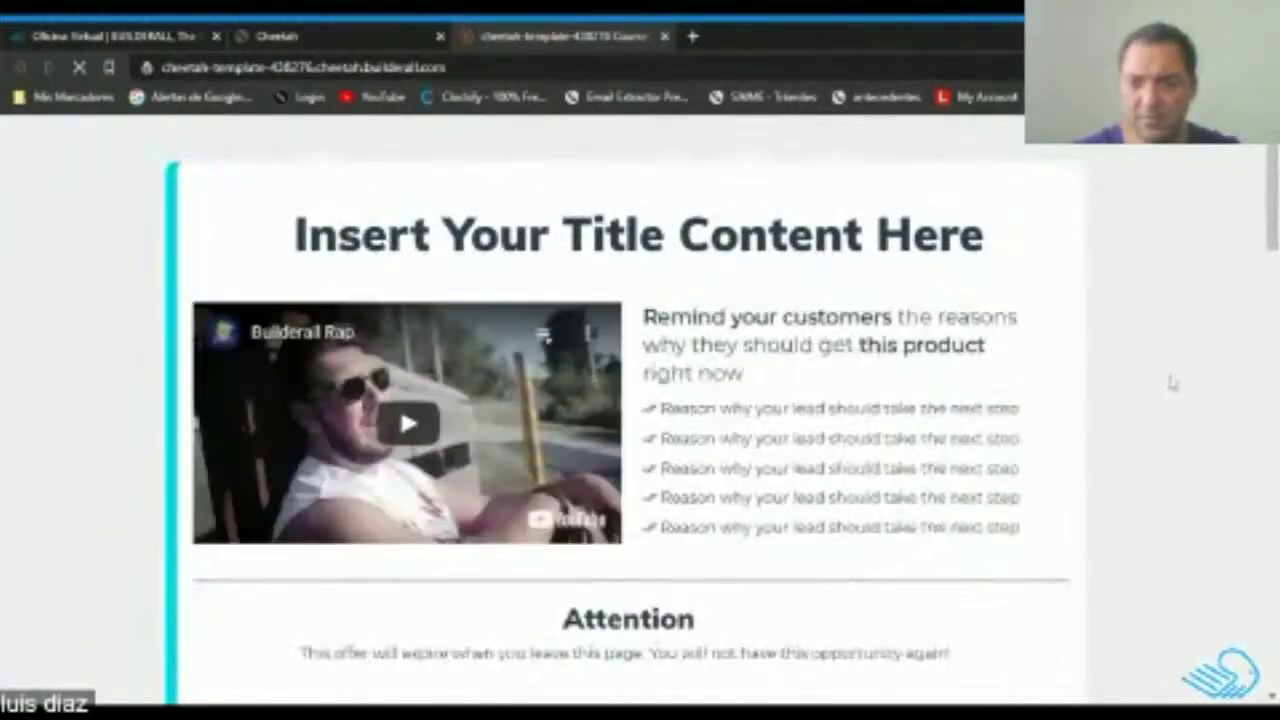
{"action": "scroll", "coordinate": [1172, 383], "scroll_direction": "down", "scroll_amount": 15}
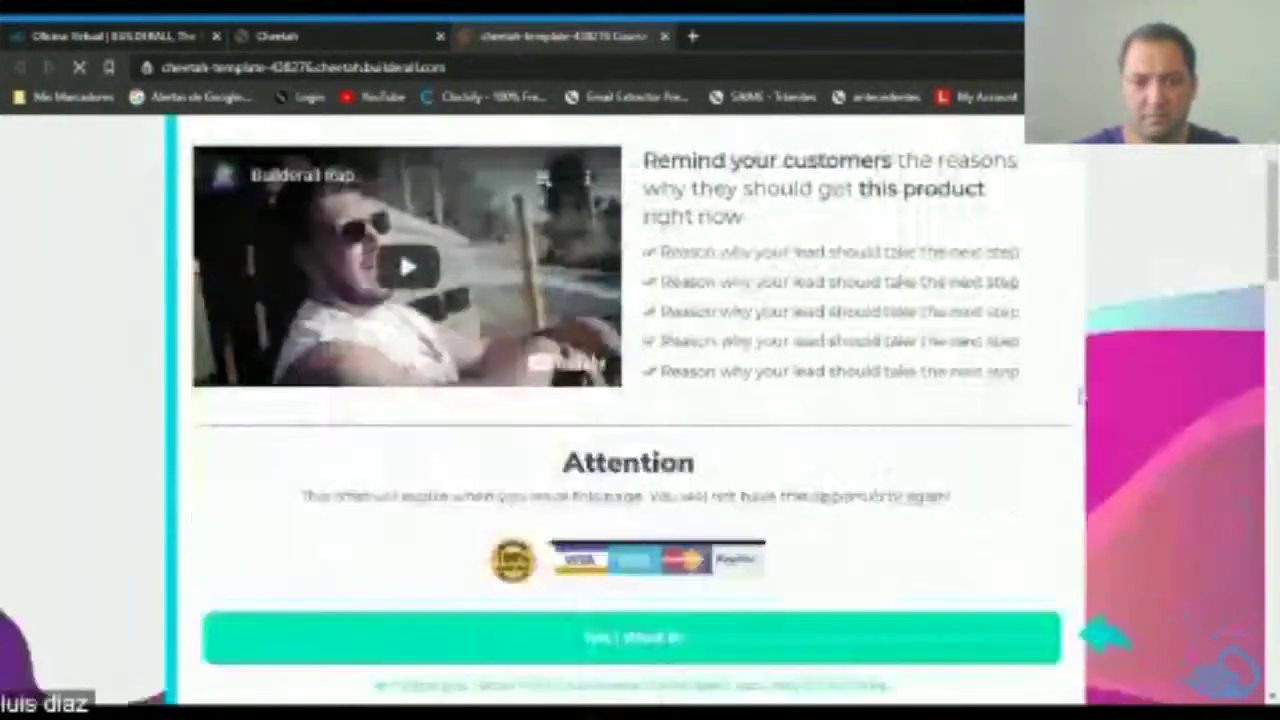
{"action": "scroll", "coordinate": [1060, 400], "scroll_direction": "down", "scroll_amount": 5}
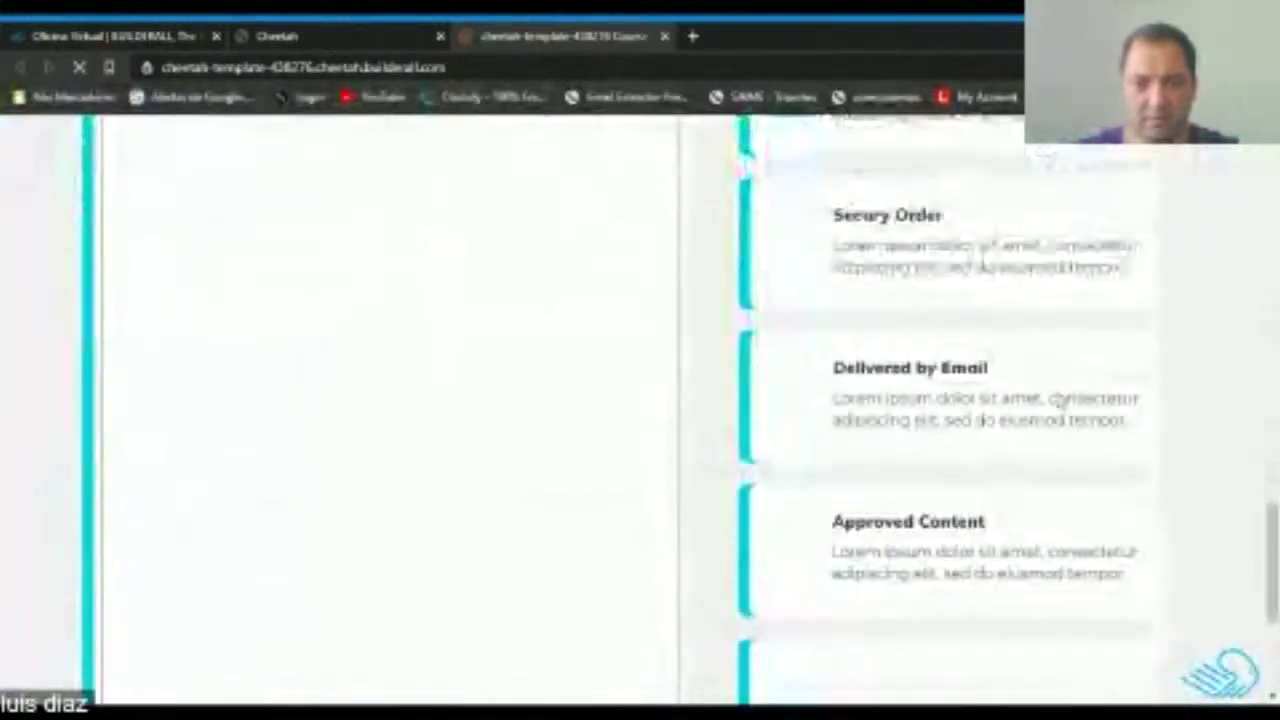
{"action": "scroll", "coordinate": [1060, 400], "scroll_direction": "up", "scroll_amount": 12}
{"action": "scroll", "coordinate": [1060, 400], "scroll_direction": "up", "scroll_amount": 15}
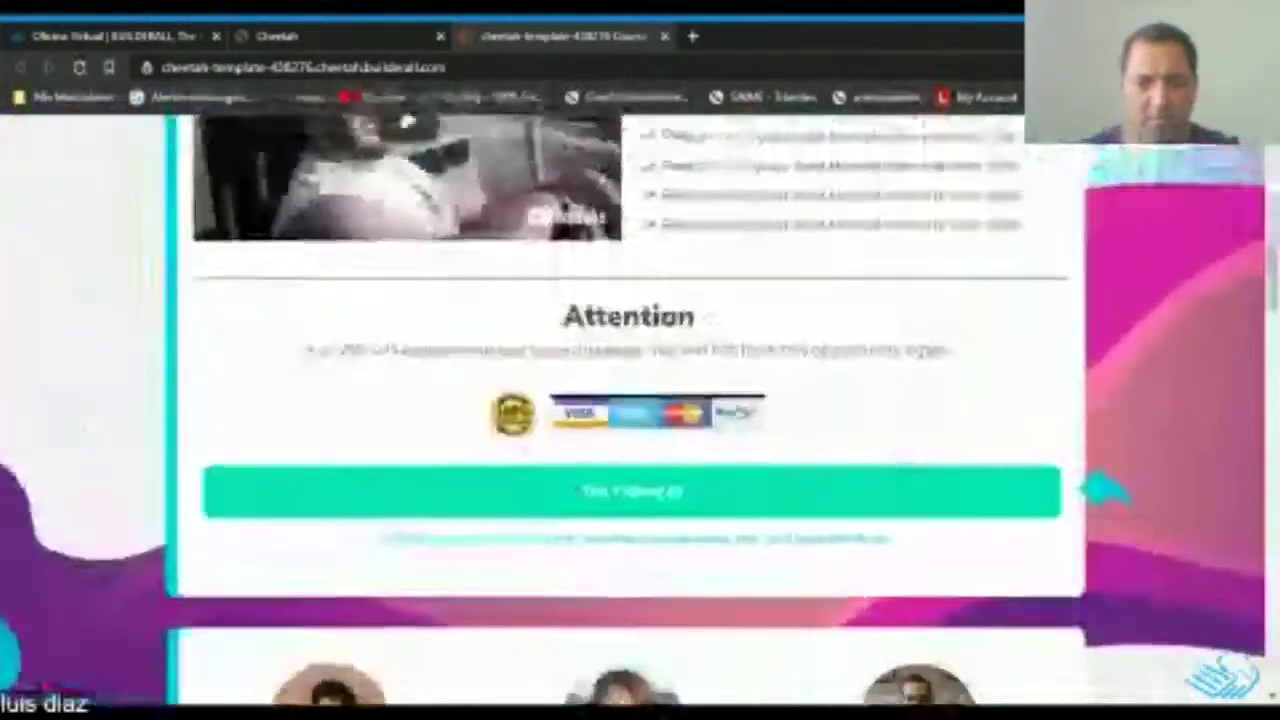
{"action": "scroll", "coordinate": [1060, 400], "scroll_direction": "down", "scroll_amount": 14}
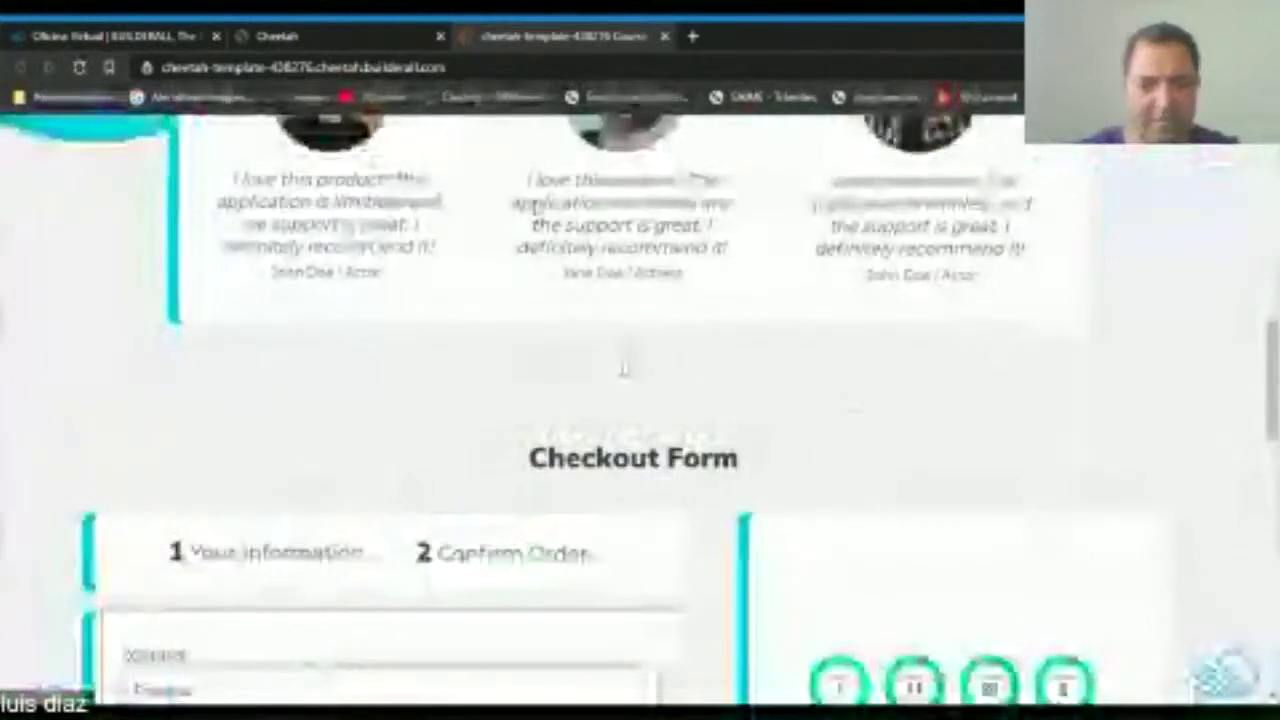
{"action": "scroll", "coordinate": [640, 400], "scroll_direction": "up", "scroll_amount": 15}
{"action": "left_click", "coordinate": [665, 37]}
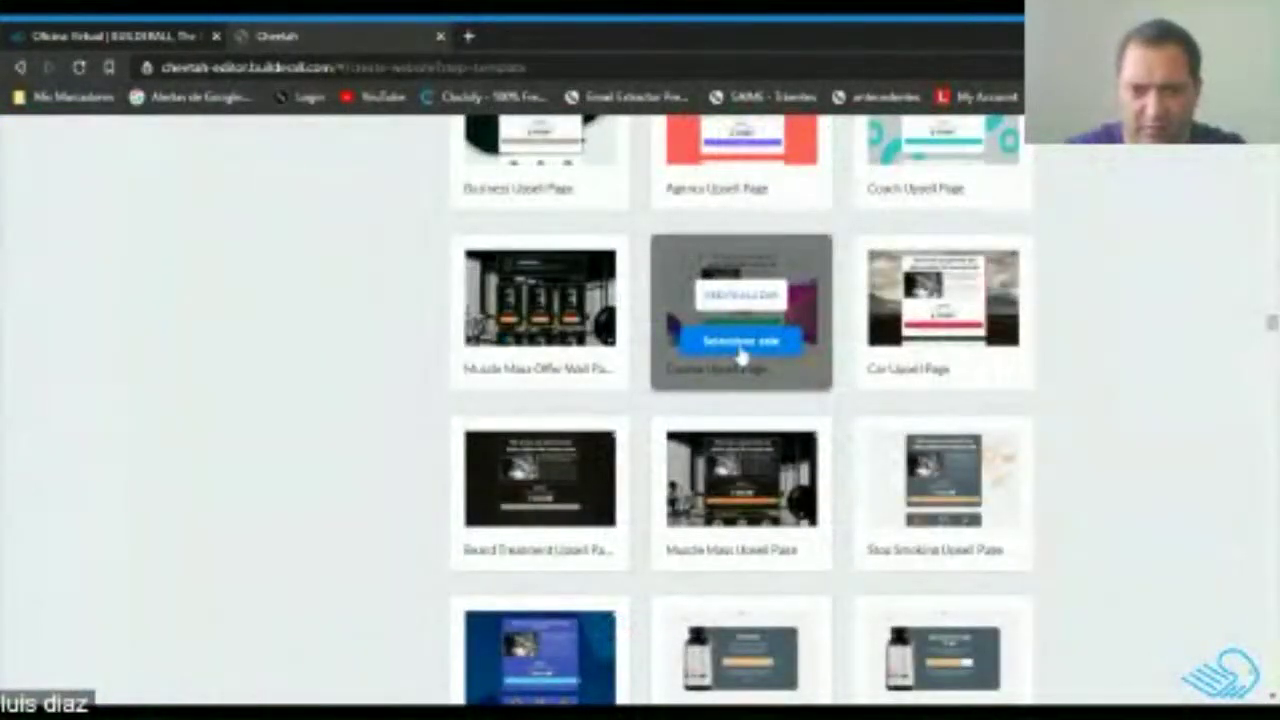
Select the Course Upsell Page template and confirm building the site from it.
{"action": "left_click", "coordinate": [741, 342]}
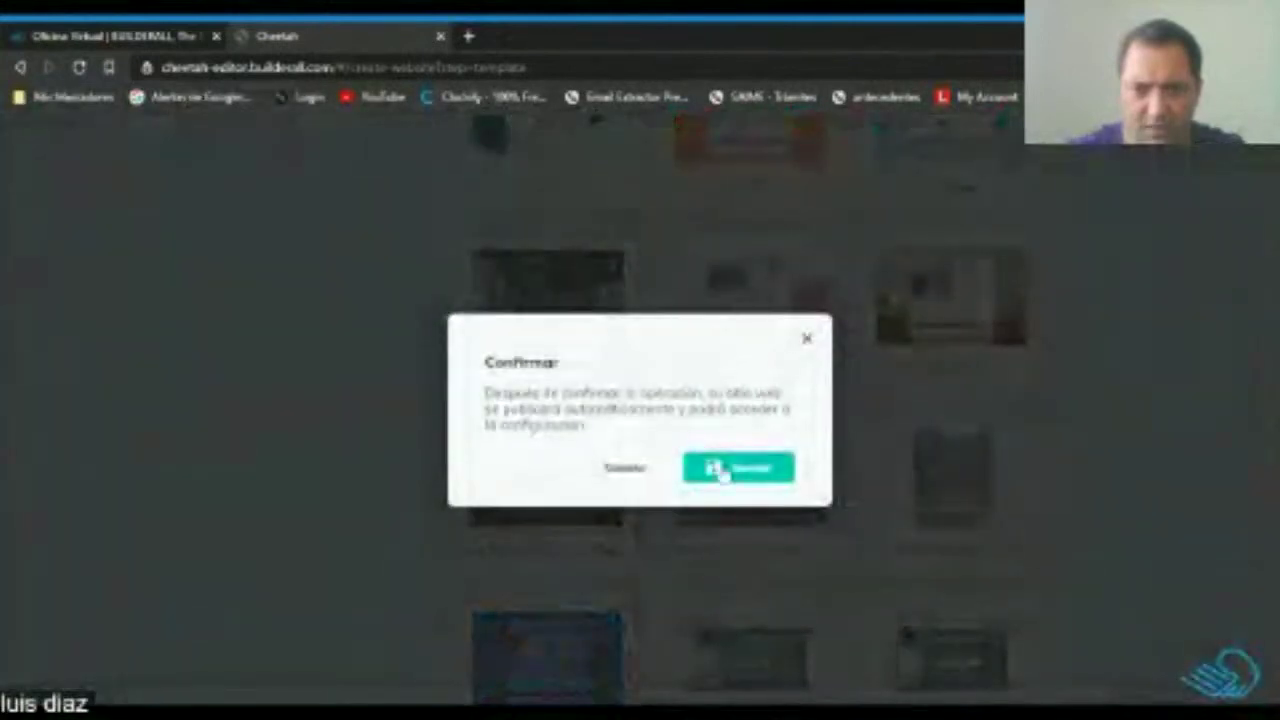
{"action": "left_click", "coordinate": [752, 476]}
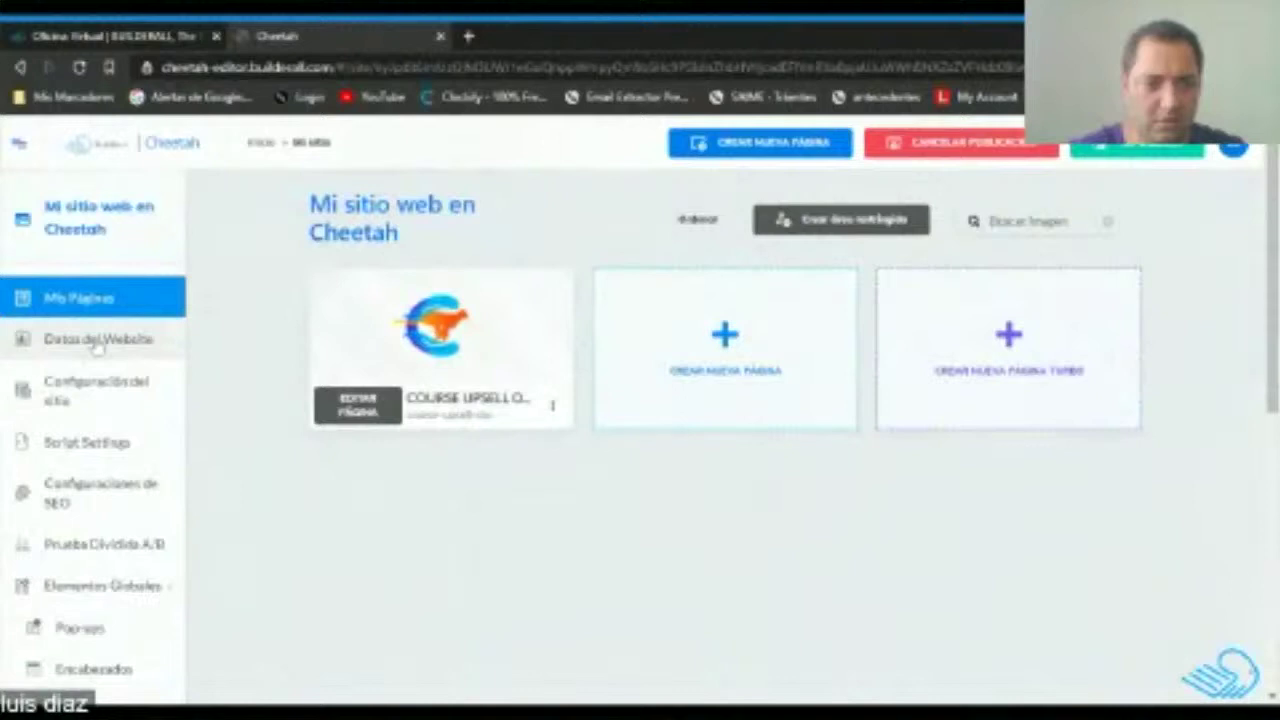
{"action": "mouse_move", "coordinate": [417, 357]}
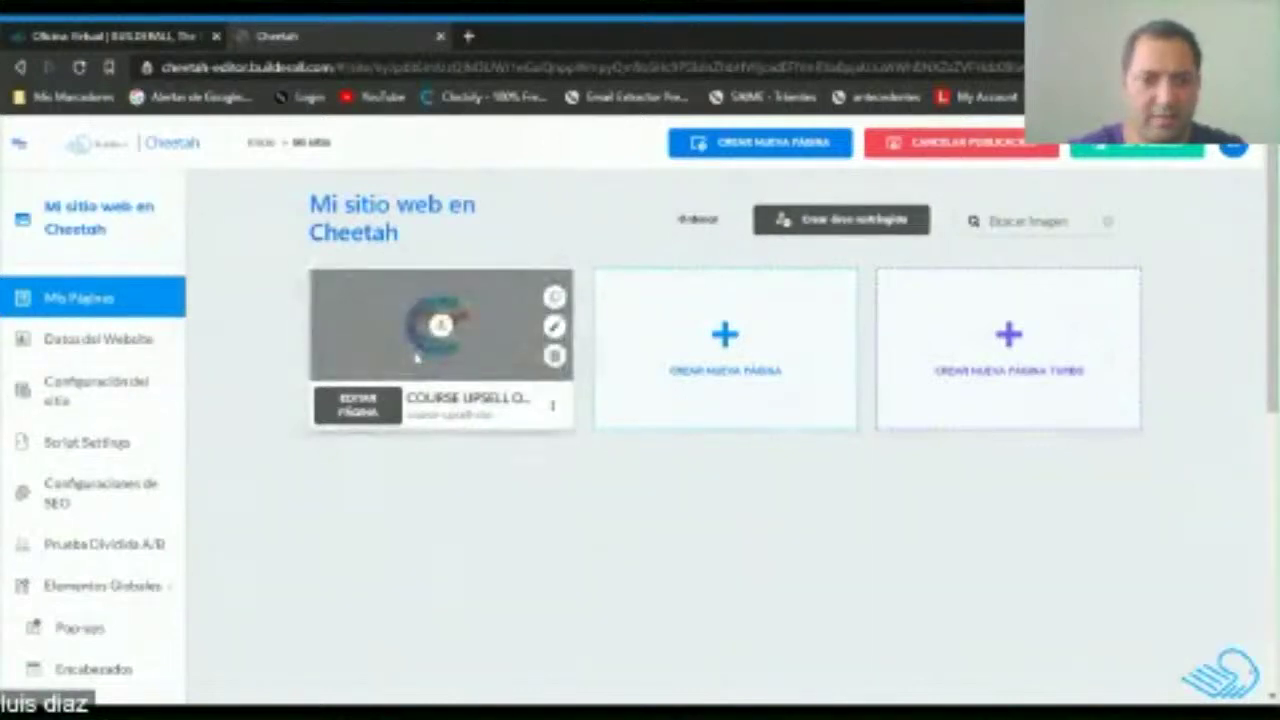
In the site settings, set the title to PTY STORE and the URL to ptystore.
{"action": "left_click", "coordinate": [85, 395]}
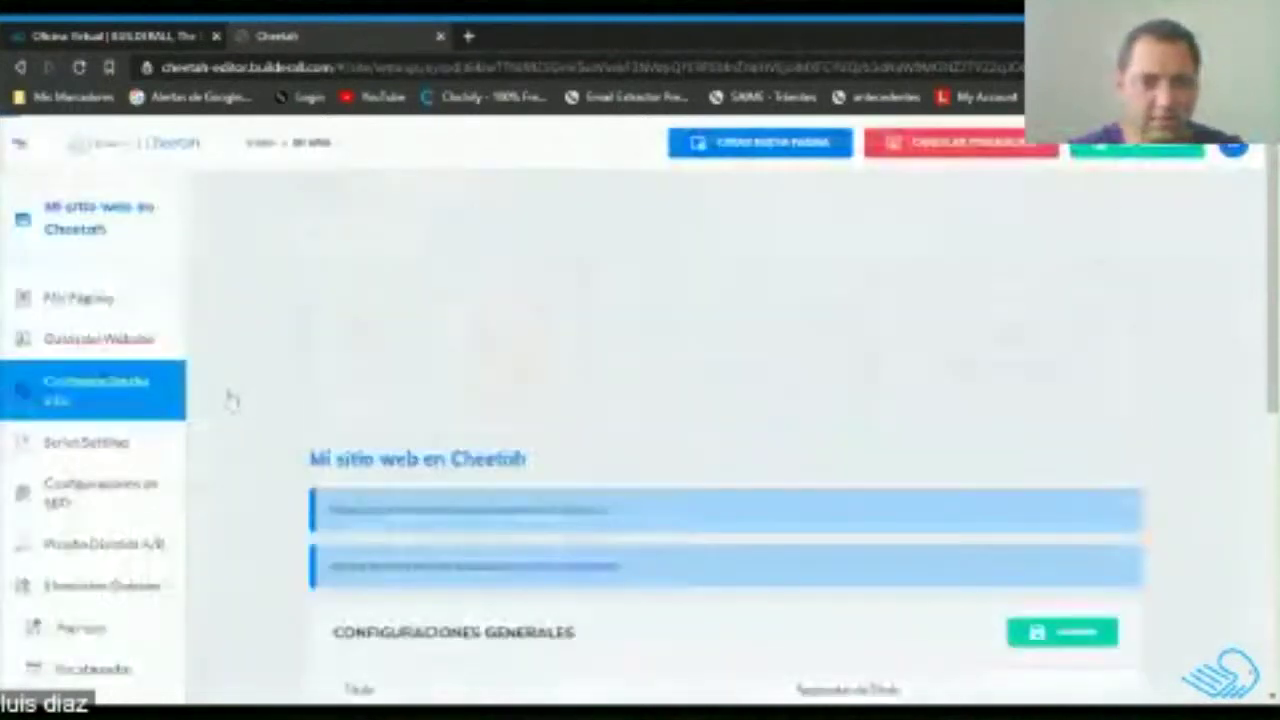
{"action": "scroll", "coordinate": [260, 340], "scroll_direction": "down", "scroll_amount": 2}
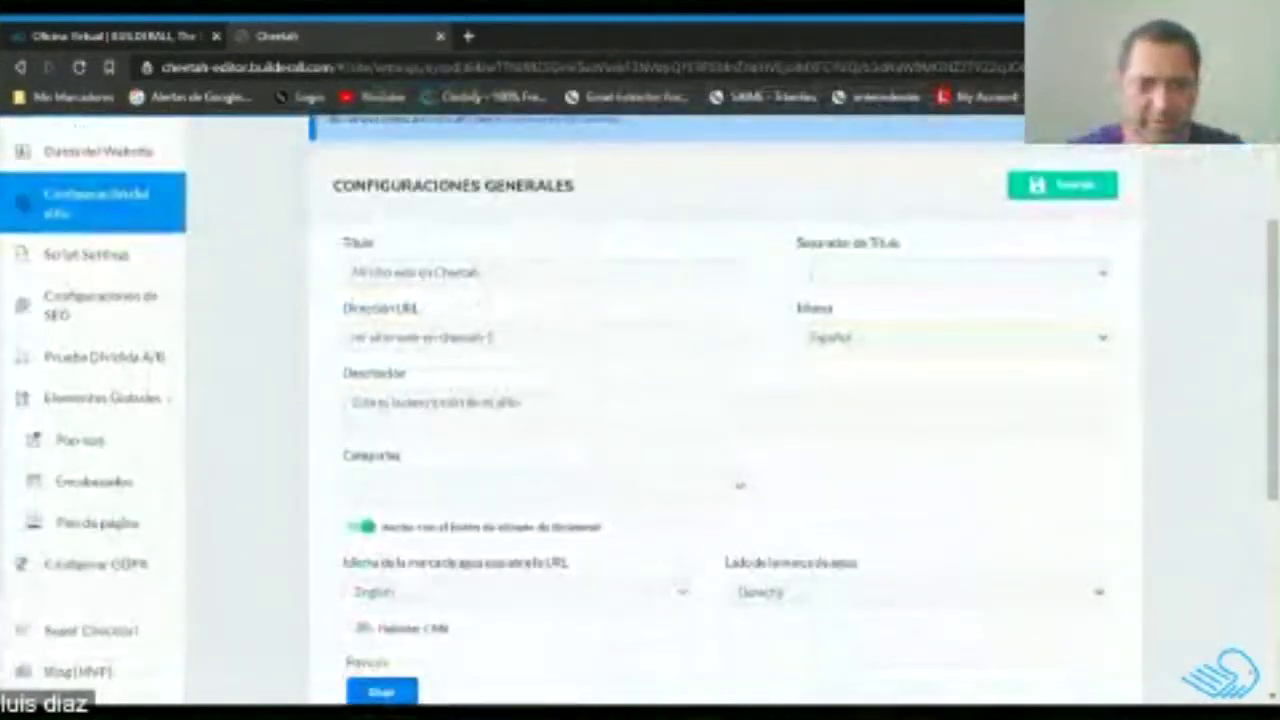
{"action": "left_click_drag", "start_coordinate": [480, 272], "coordinate": [306, 272]}
{"action": "type", "text": "T"}
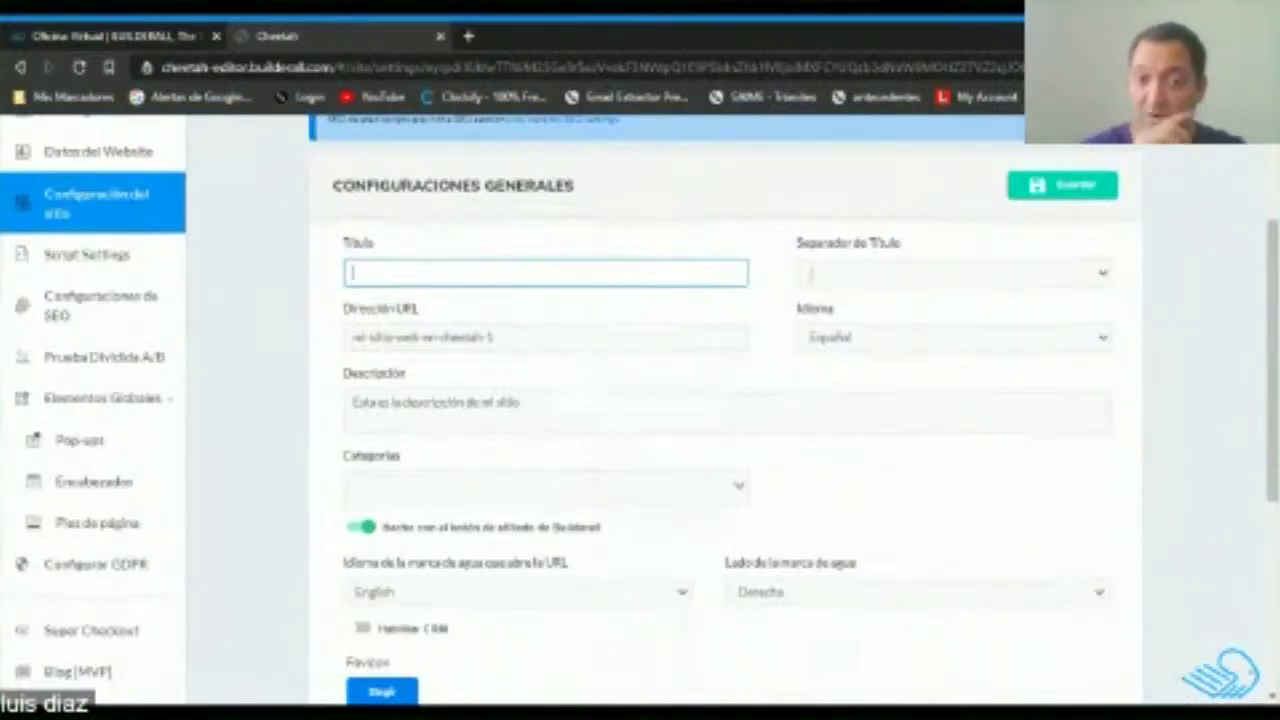
{"action": "type", "text": "P"}
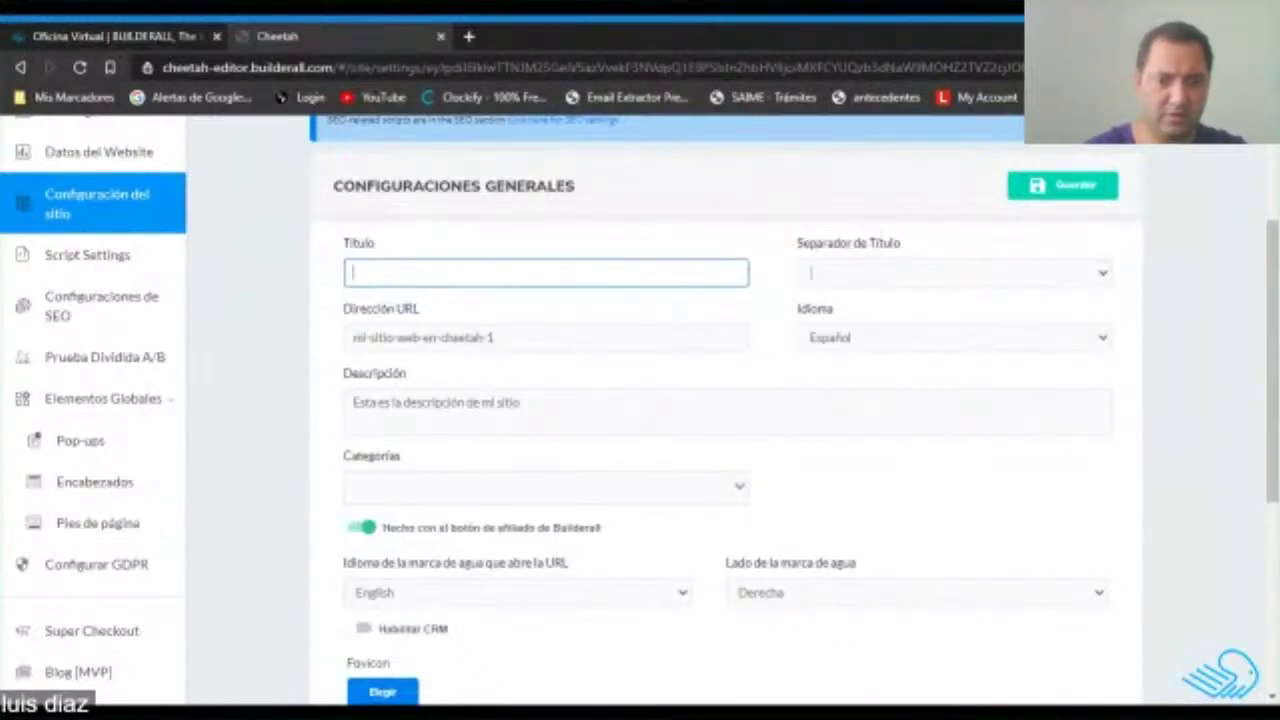
{"action": "type", "text": "T"}
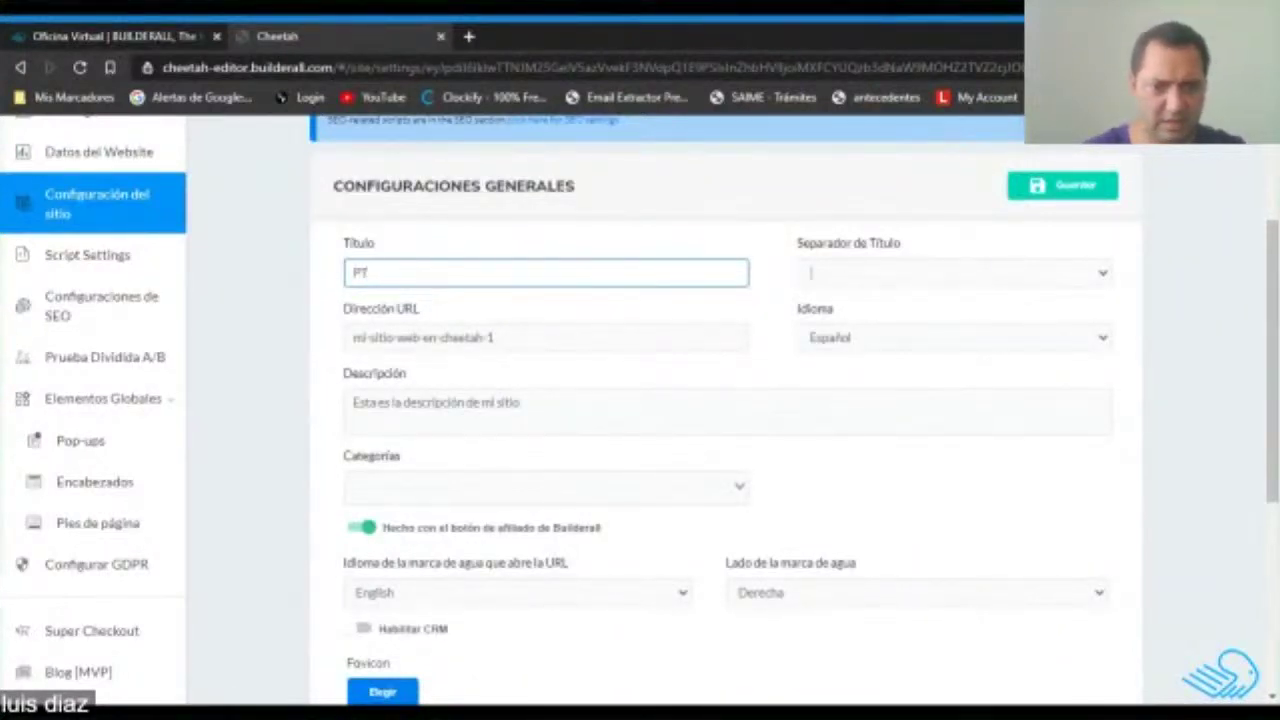
{"action": "type", "text": "Y STORE"}
{"action": "left_click_drag", "start_coordinate": [494, 338], "coordinate": [336, 350]}
{"action": "type", "text": "ptystore"}
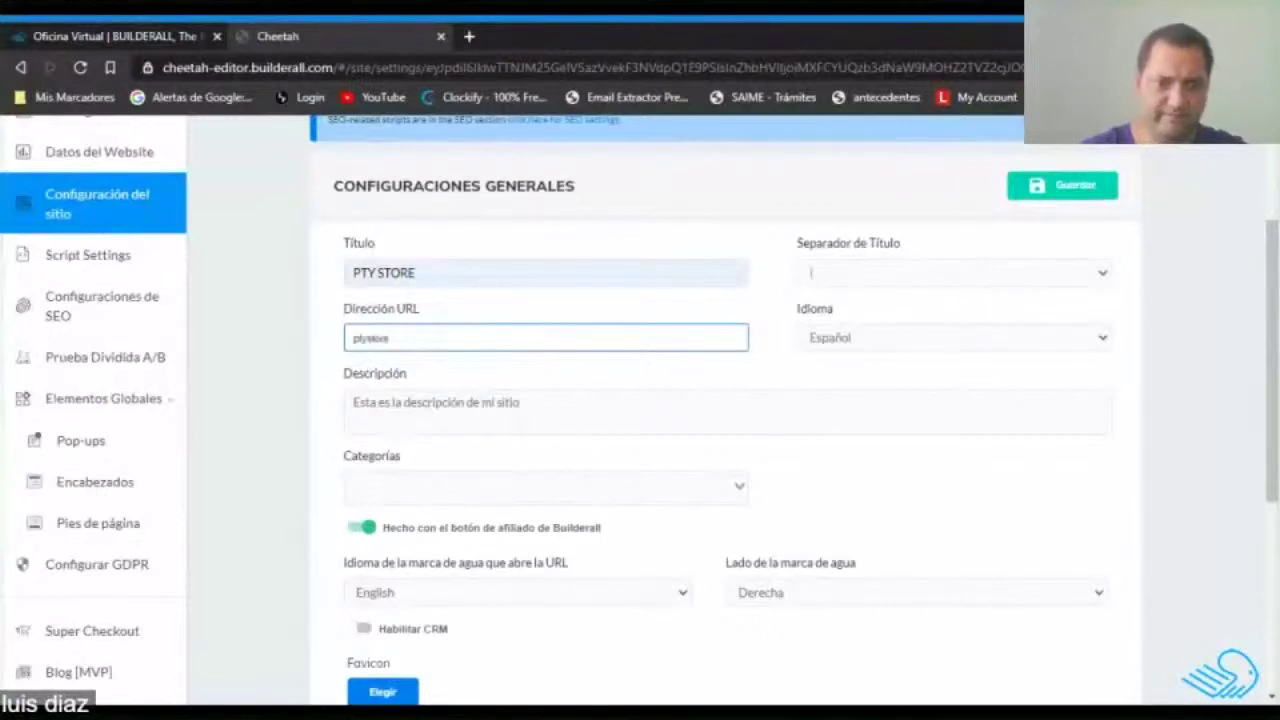
{"action": "key", "text": "Return"}
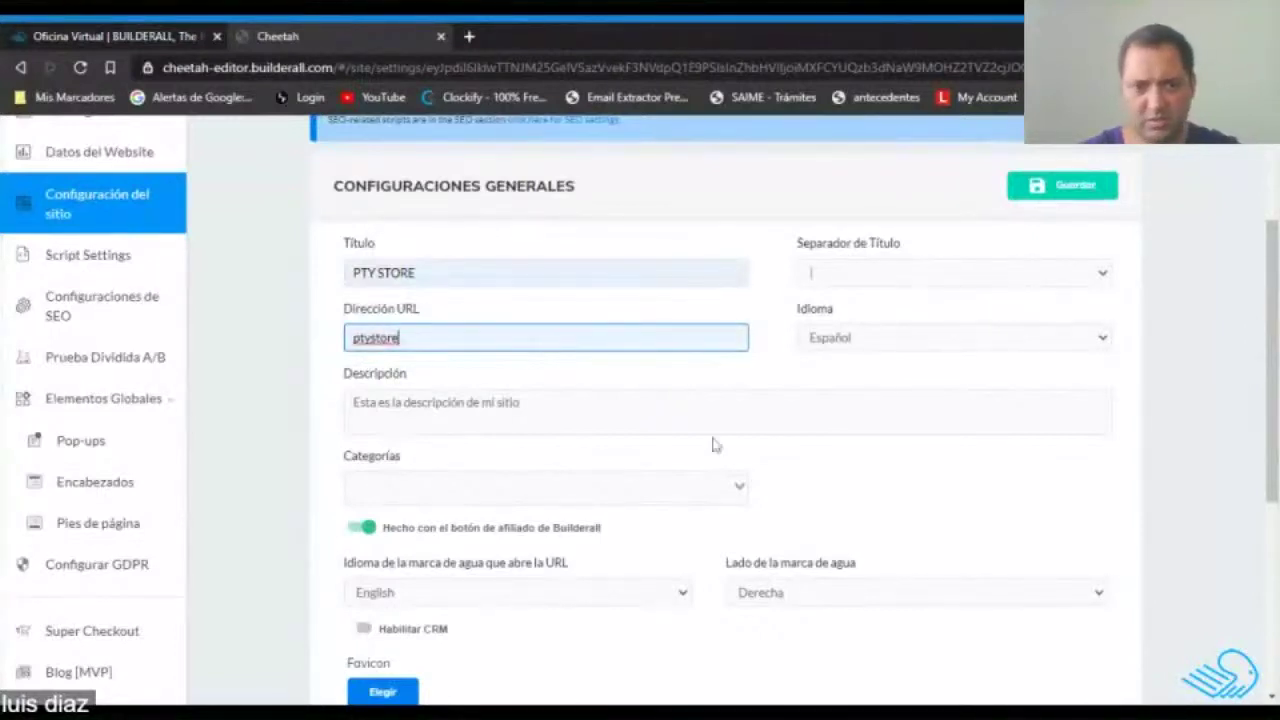
Replace the site description with a clothing-and-footwear store description ending 'Ropa Calzado y Mas'.
{"action": "left_click_drag", "start_coordinate": [519, 402], "coordinate": [316, 402]}
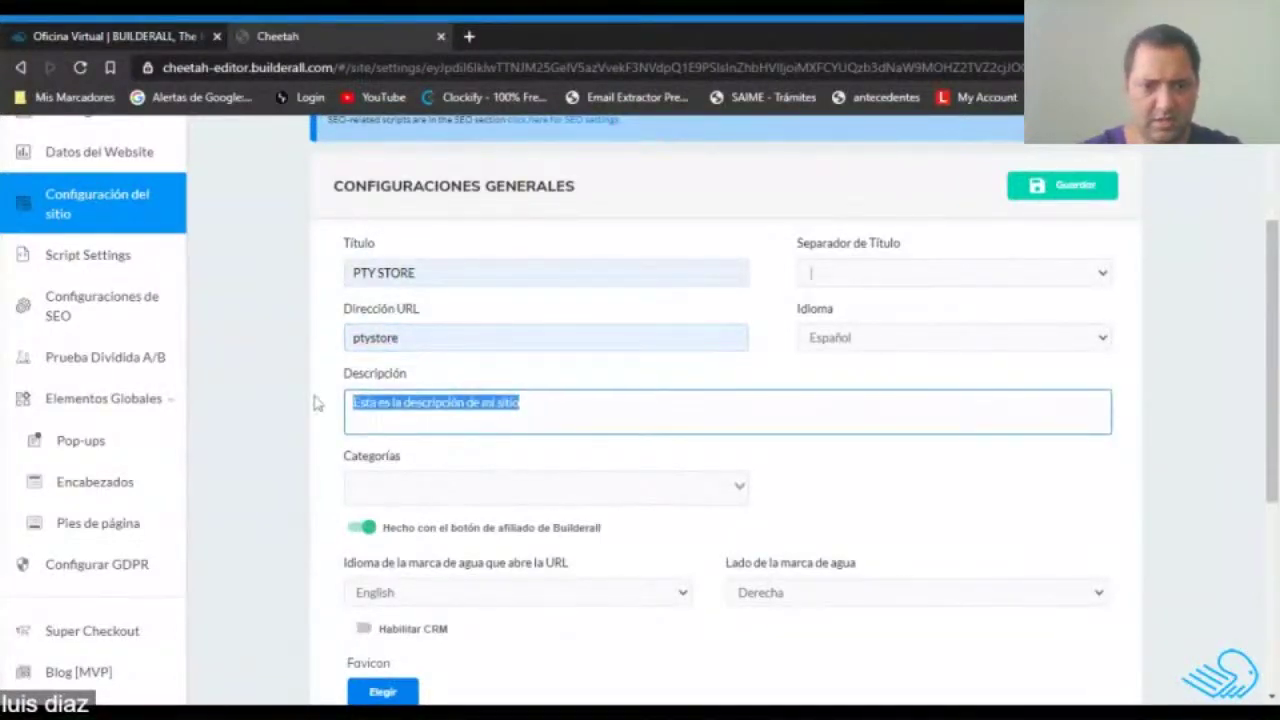
{"action": "type", "text": "T"}
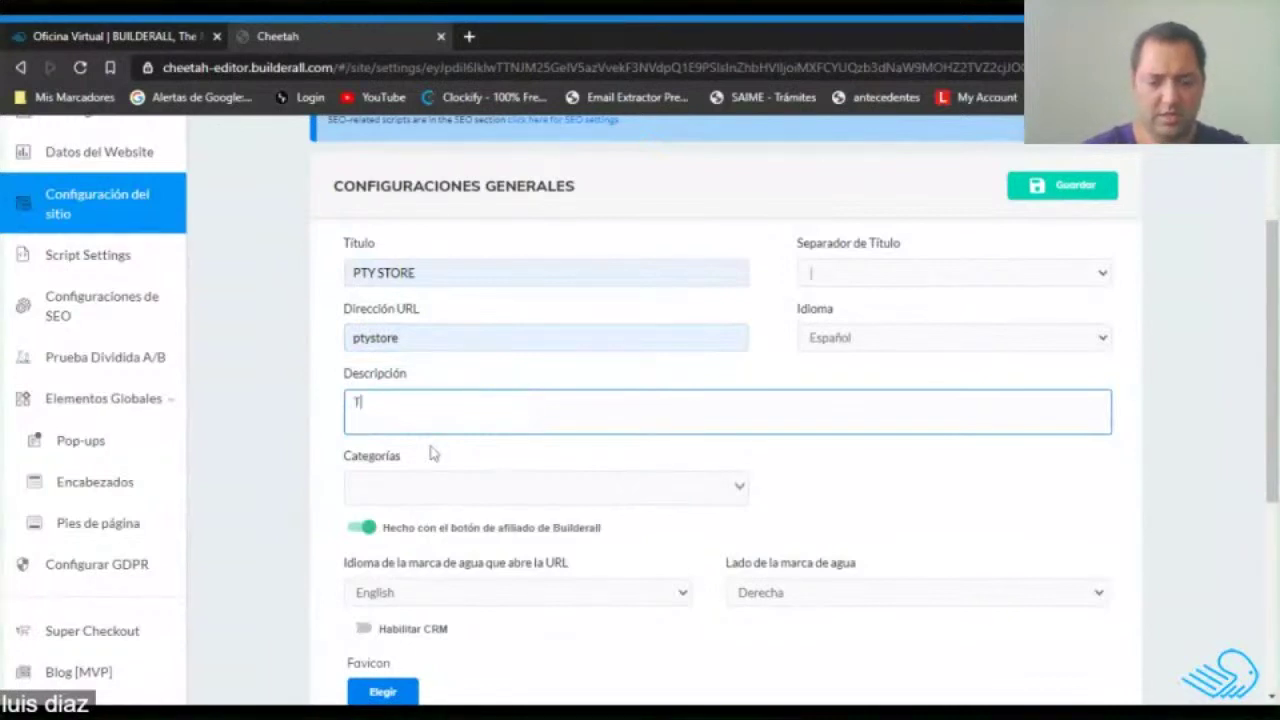
{"action": "type", "text": "Tienda de Vari"}
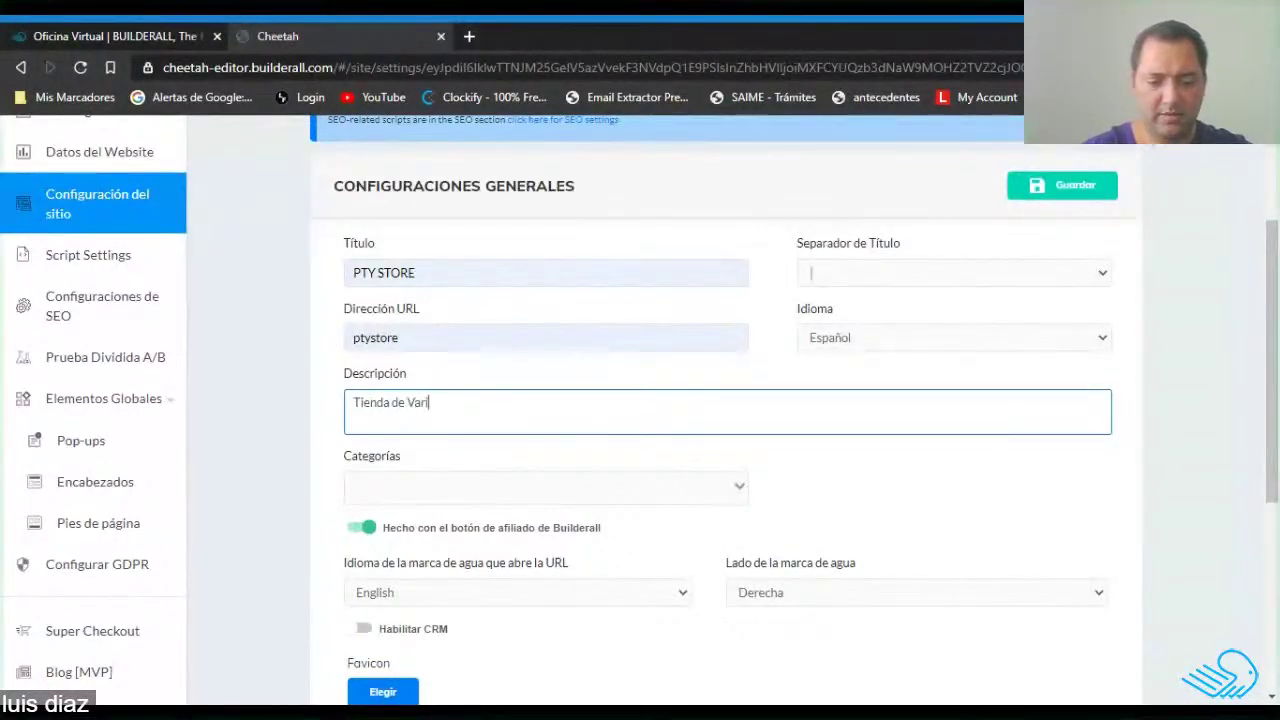
{"action": "key", "text": "BackSpace"}
{"action": "key", "text": "BackSpace"}
{"action": "key", "text": "BackSpace"}
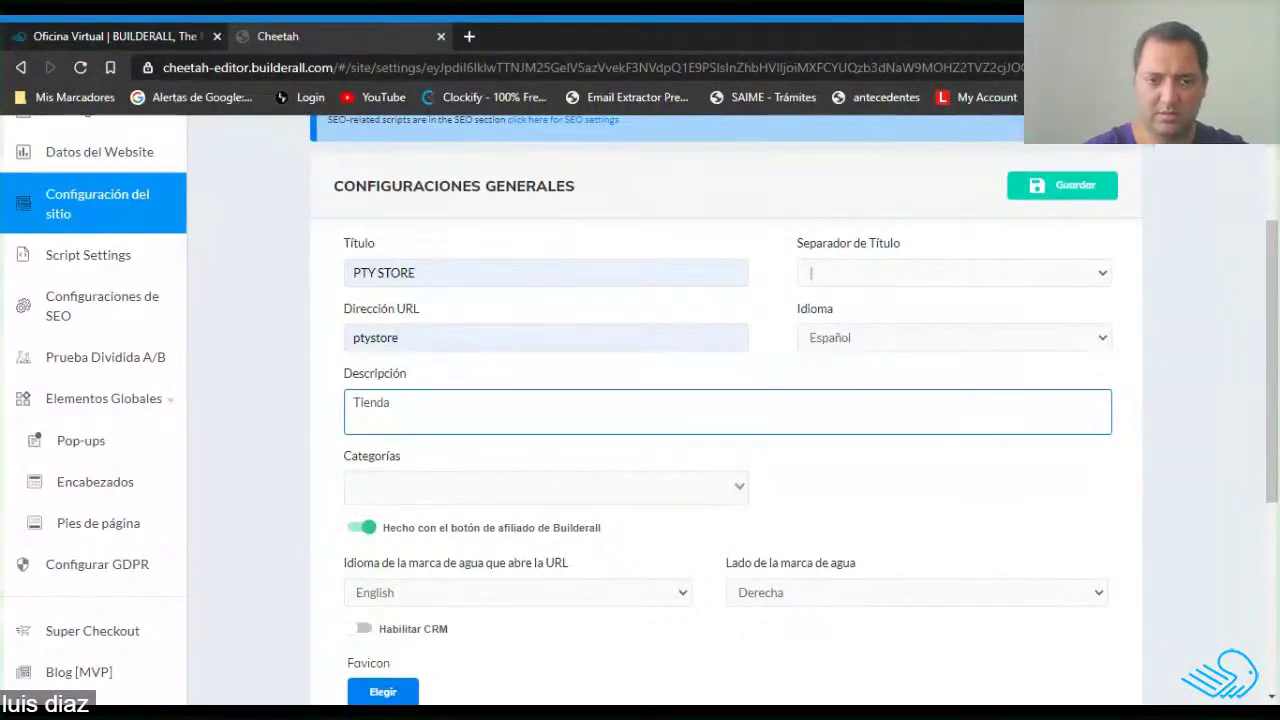
{"action": "type", "text": "Ropa Calzad"}
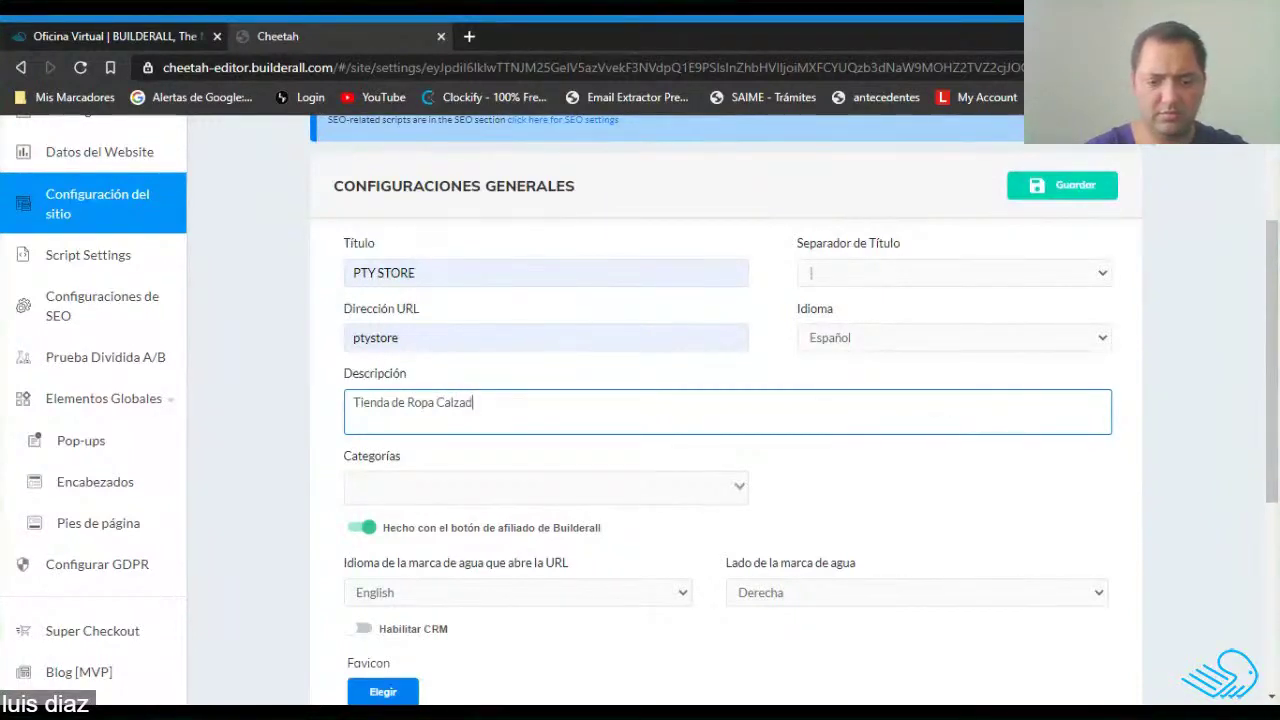
{"action": "type", "text": "o y Mas...."}
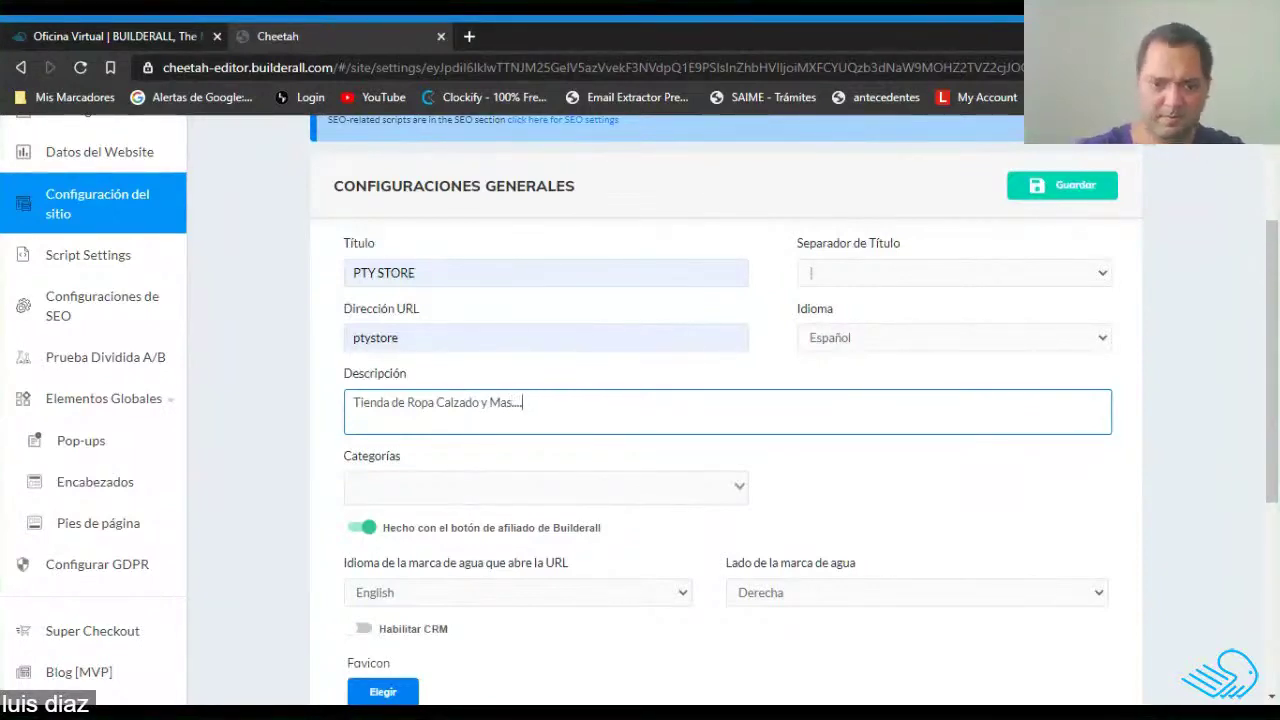
Turn off the Builderall affiliate badge, enable CRM, and save the site settings.
{"action": "scroll", "coordinate": [457, 380], "scroll_direction": "down", "scroll_amount": 3}
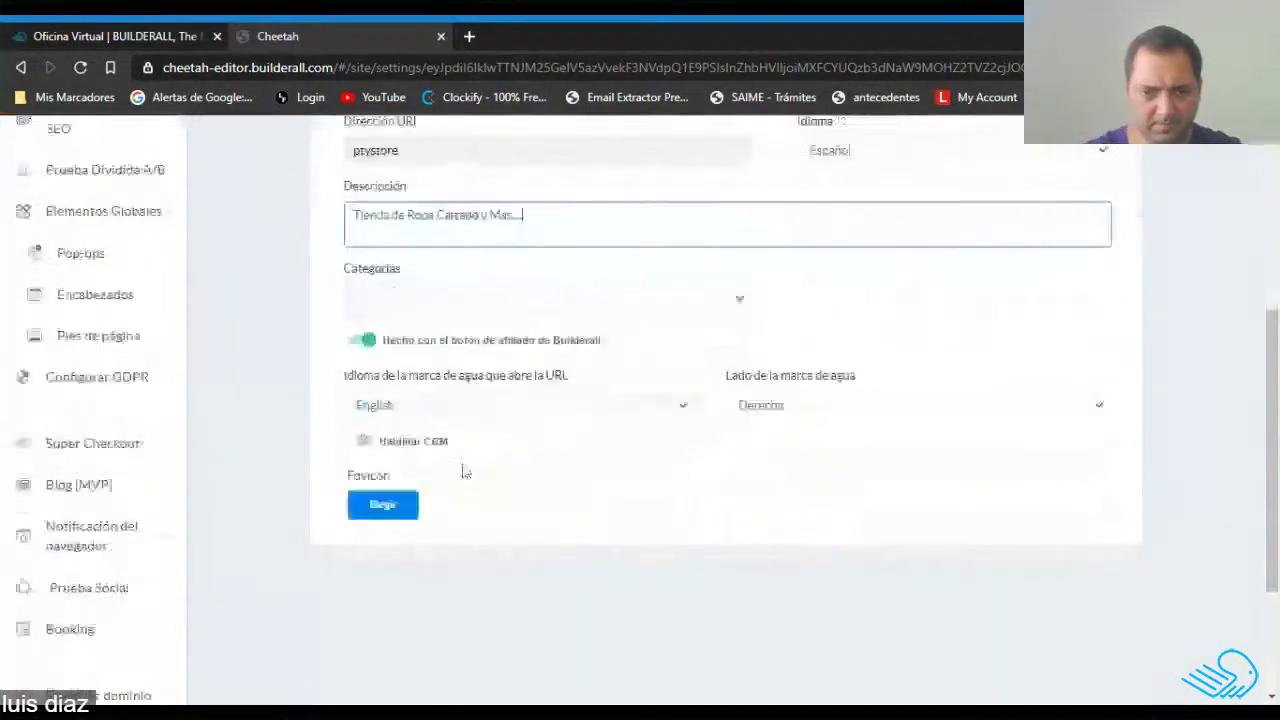
{"action": "left_click", "coordinate": [381, 343]}
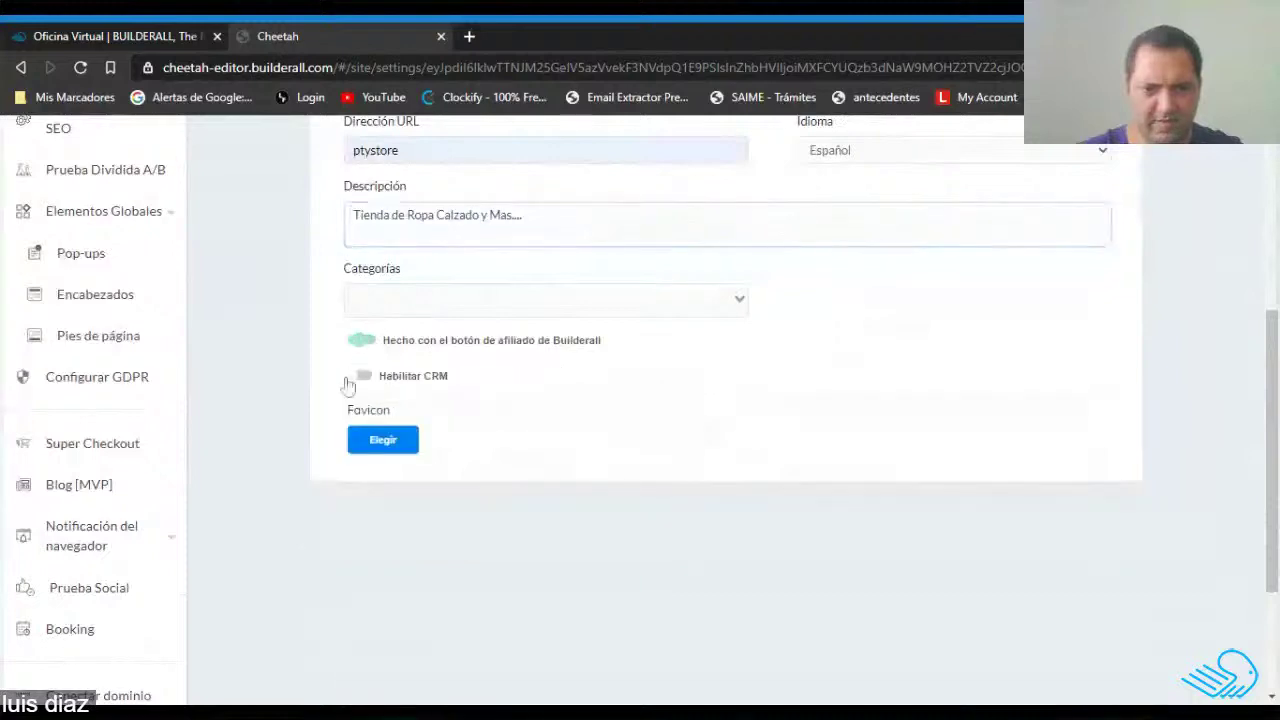
{"action": "left_click", "coordinate": [373, 385]}
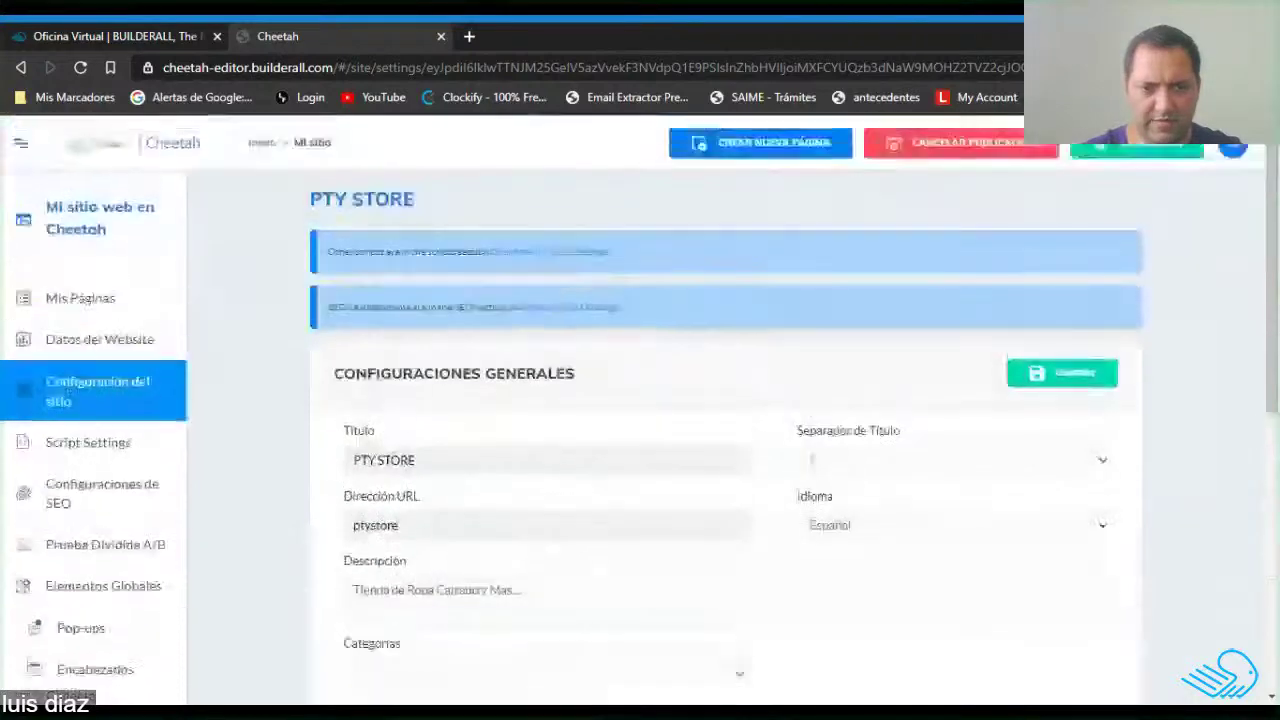
{"action": "scroll", "coordinate": [750, 480], "scroll_direction": "down", "scroll_amount": 4}
{"action": "scroll", "coordinate": [753, 483], "scroll_direction": "up", "scroll_amount": 3}
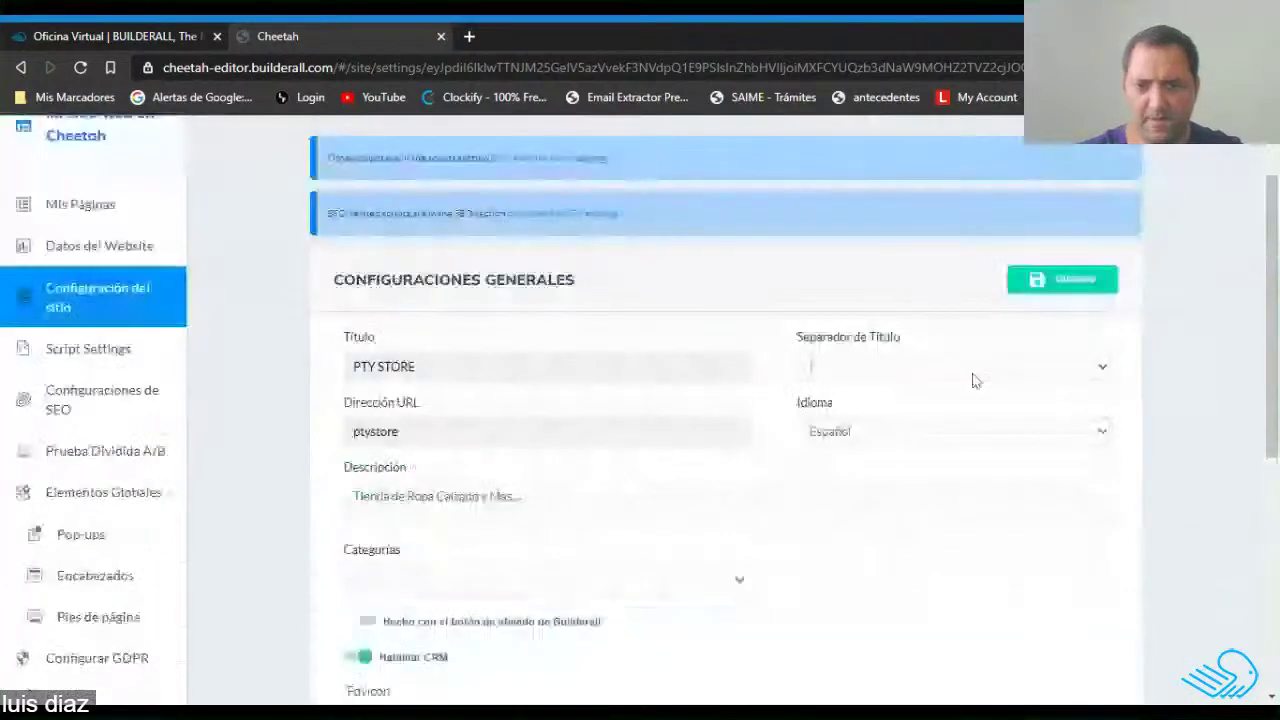
{"action": "left_click", "coordinate": [1067, 285]}
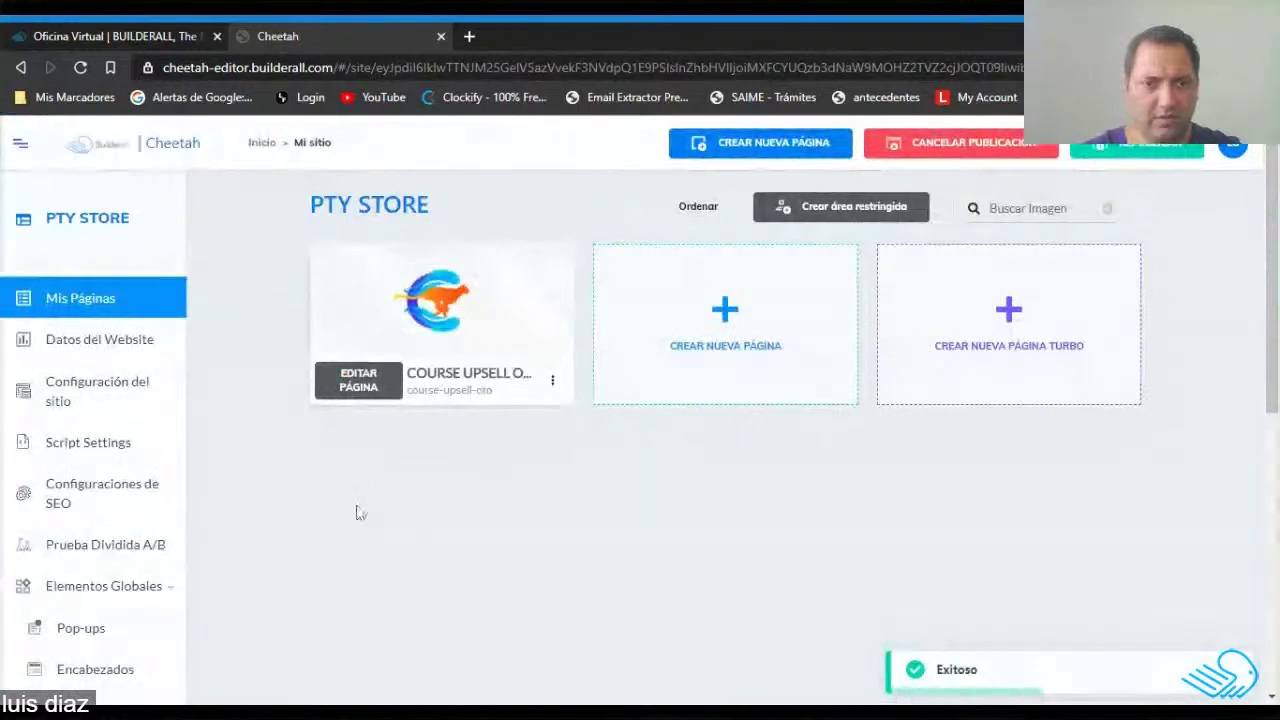
Open the course upsell page's settings, name it PTY STORE and title it Pty Store.
{"action": "left_click", "coordinate": [553, 383]}
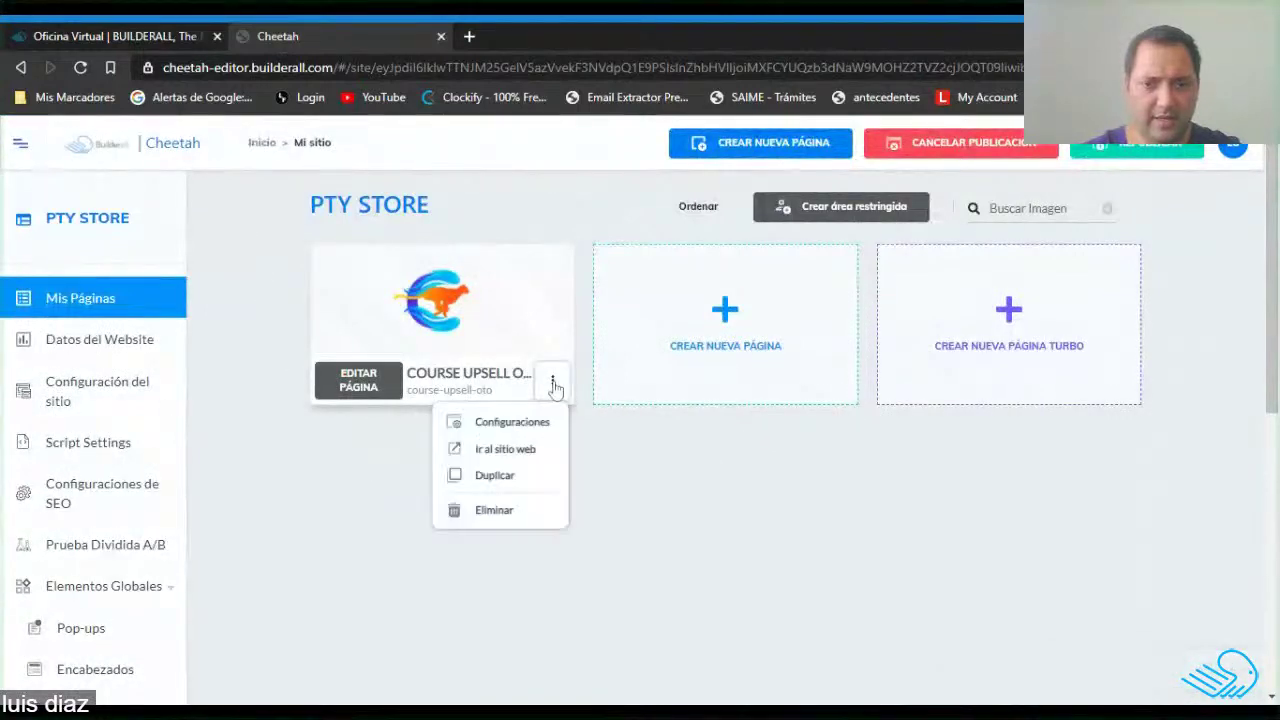
{"action": "left_click", "coordinate": [514, 424]}
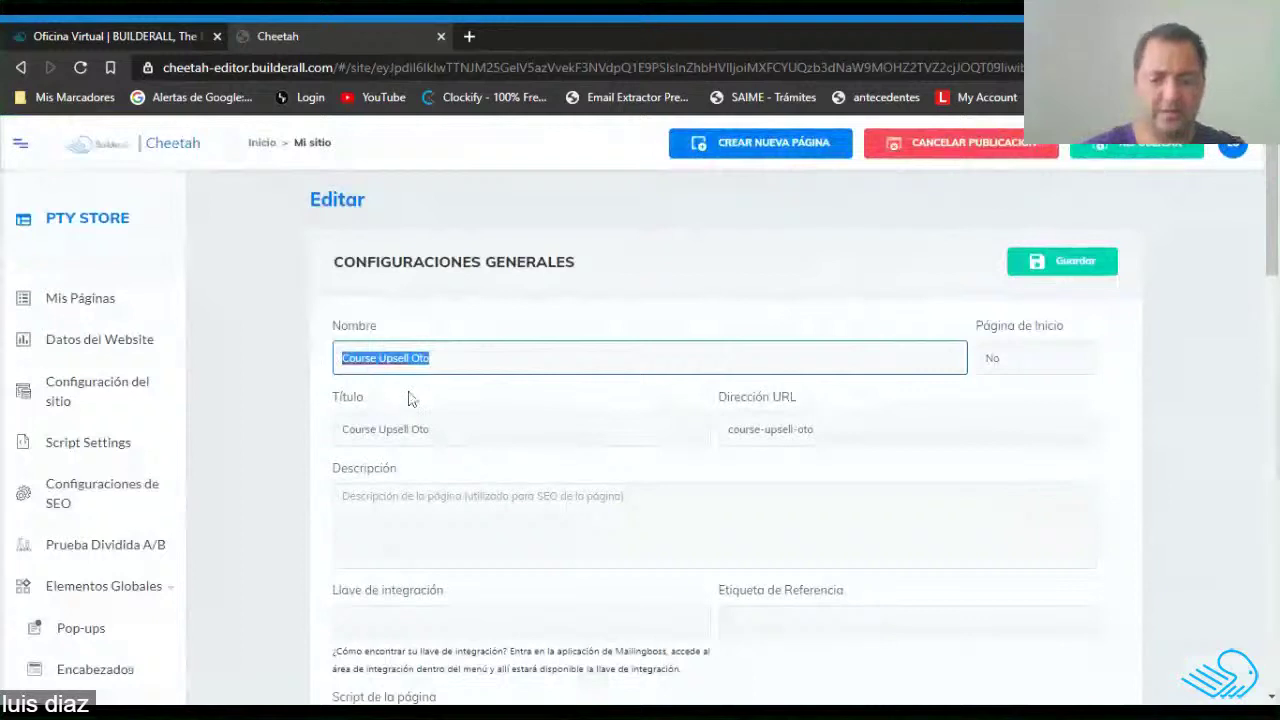
{"action": "type", "text": "PTY STORE"}
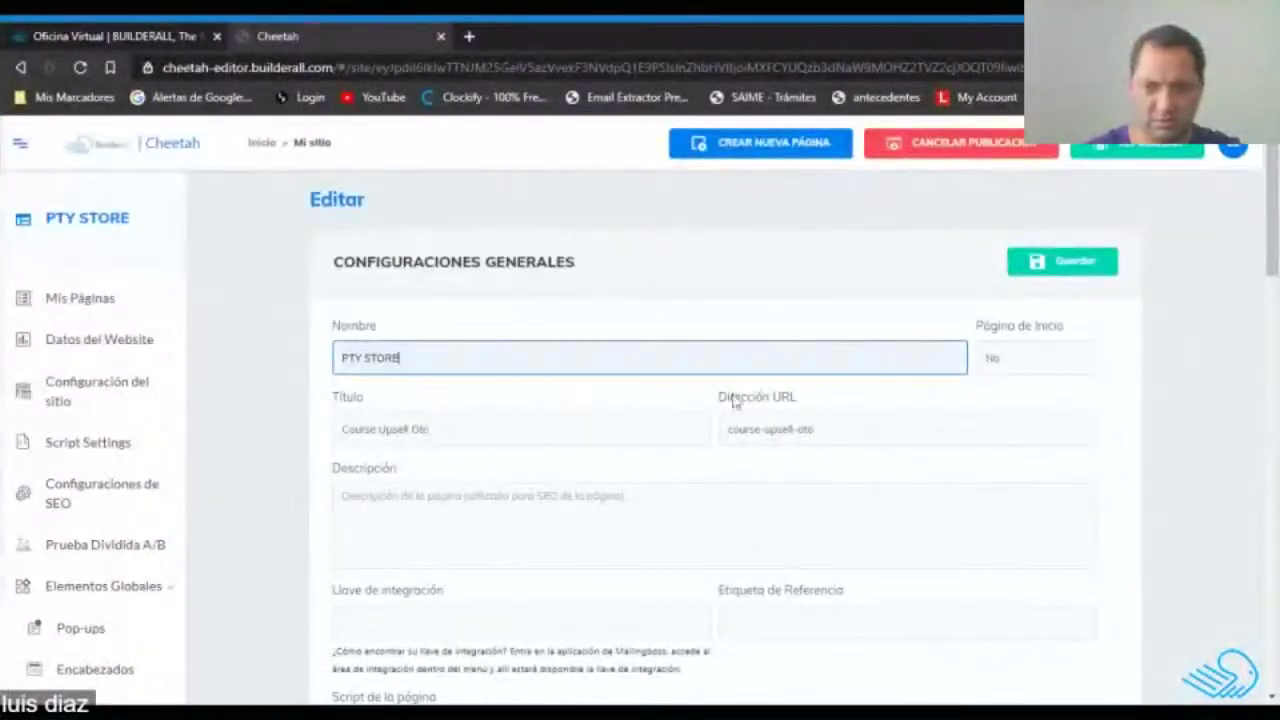
{"action": "left_click_drag", "start_coordinate": [440, 430], "coordinate": [316, 450]}
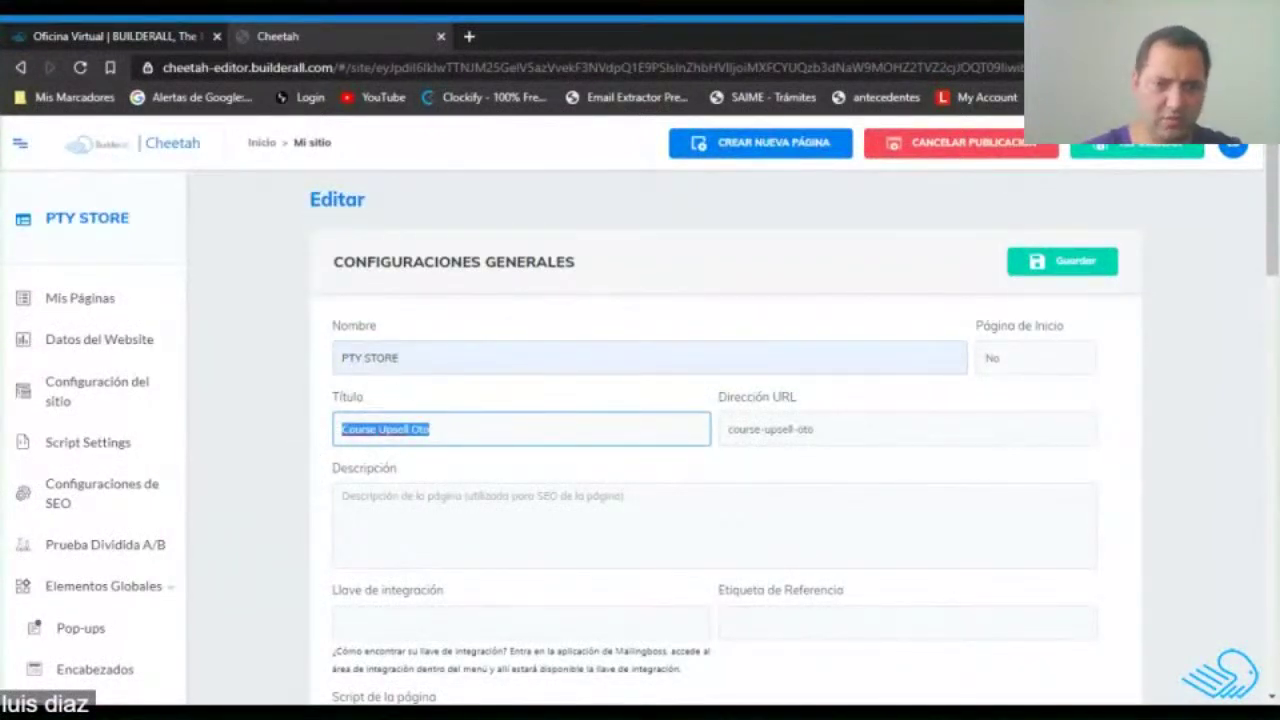
{"action": "type", "text": "P"}
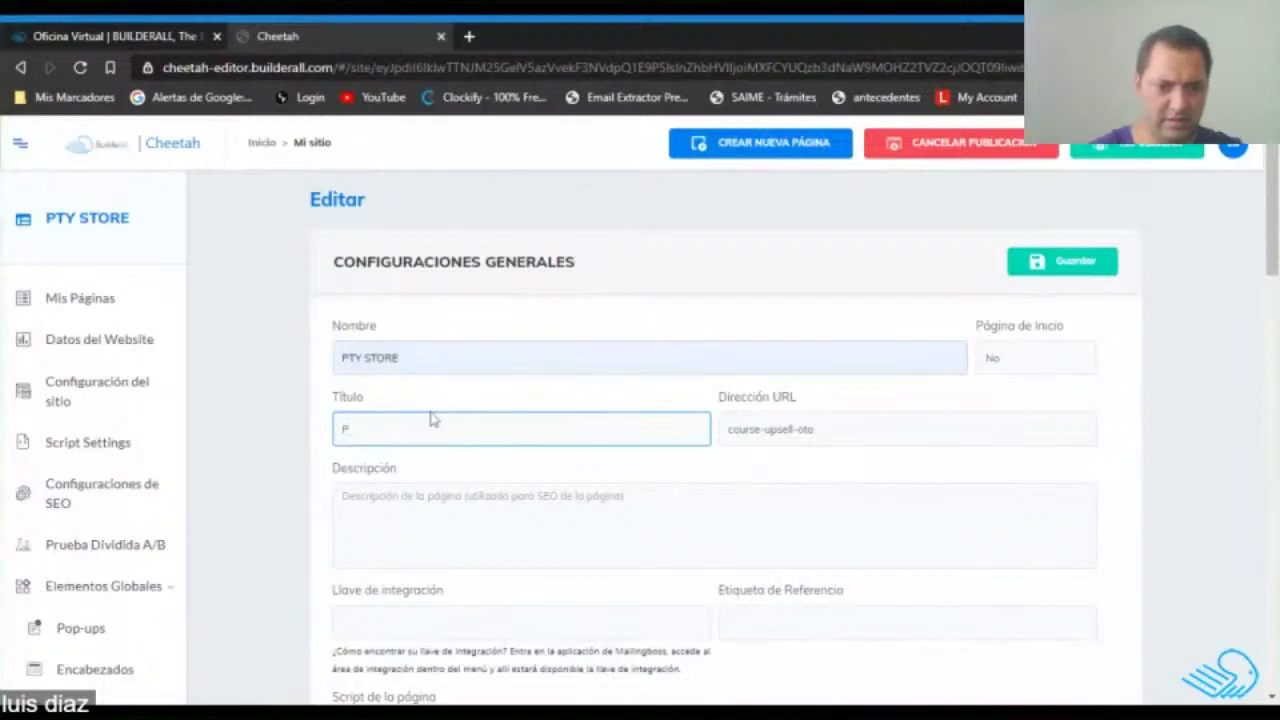
{"action": "type", "text": "tyStore"}
{"action": "left_click", "coordinate": [360, 431]}
Replace the old course-upsell-oto URL slug and save the general page settings.
{"action": "left_click_drag", "start_coordinate": [828, 431], "coordinate": [713, 441]}
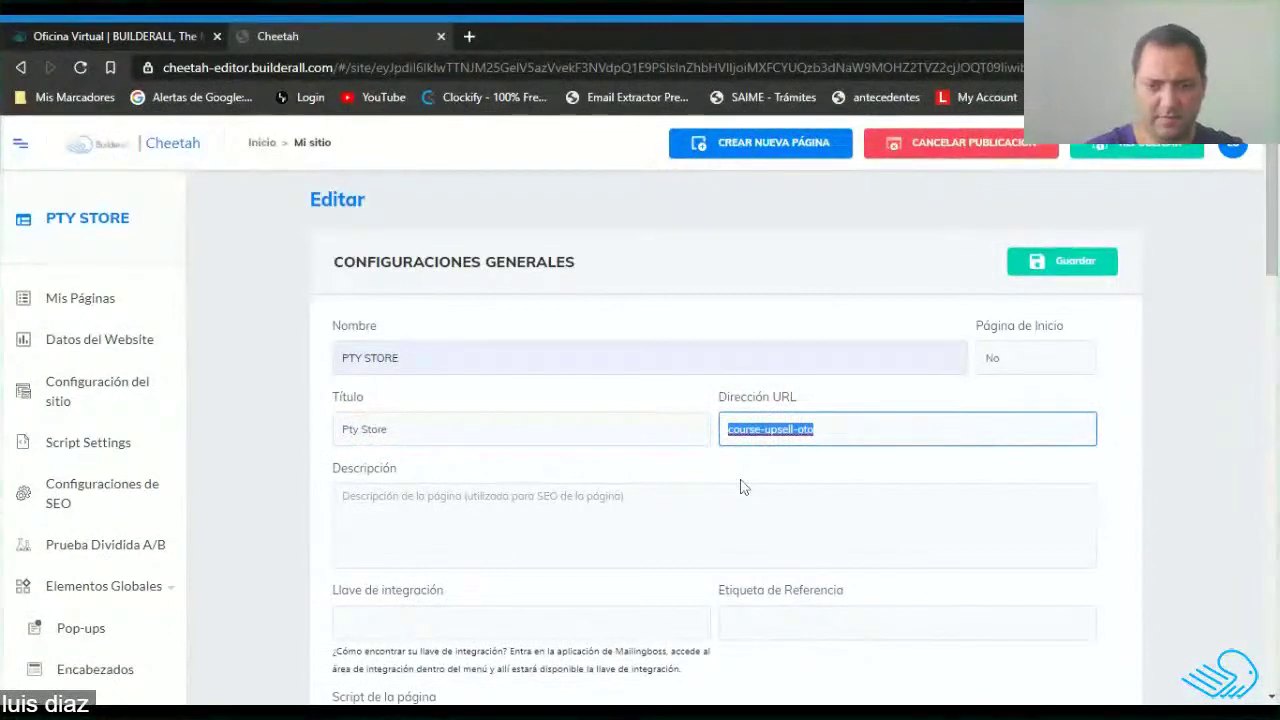
{"action": "type", "text": "productos"}
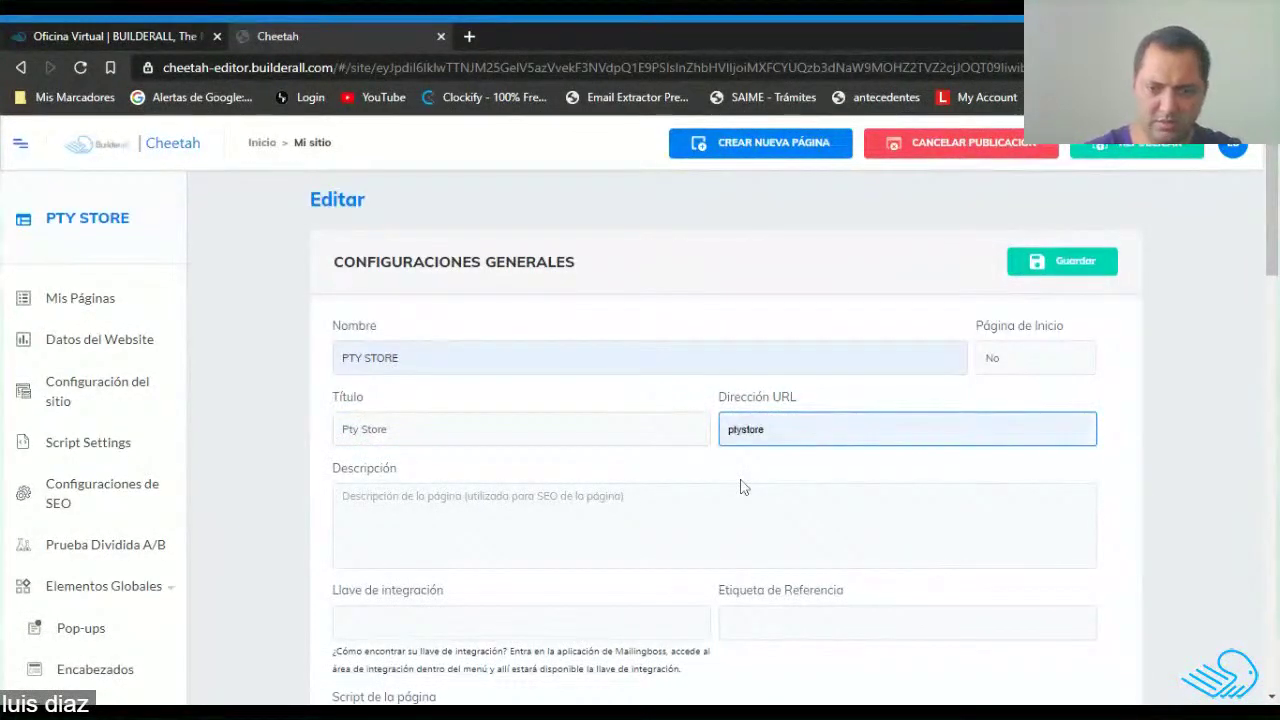
{"action": "key", "text": "Tab"}
{"action": "scroll", "coordinate": [720, 420], "scroll_direction": "down", "scroll_amount": 10}
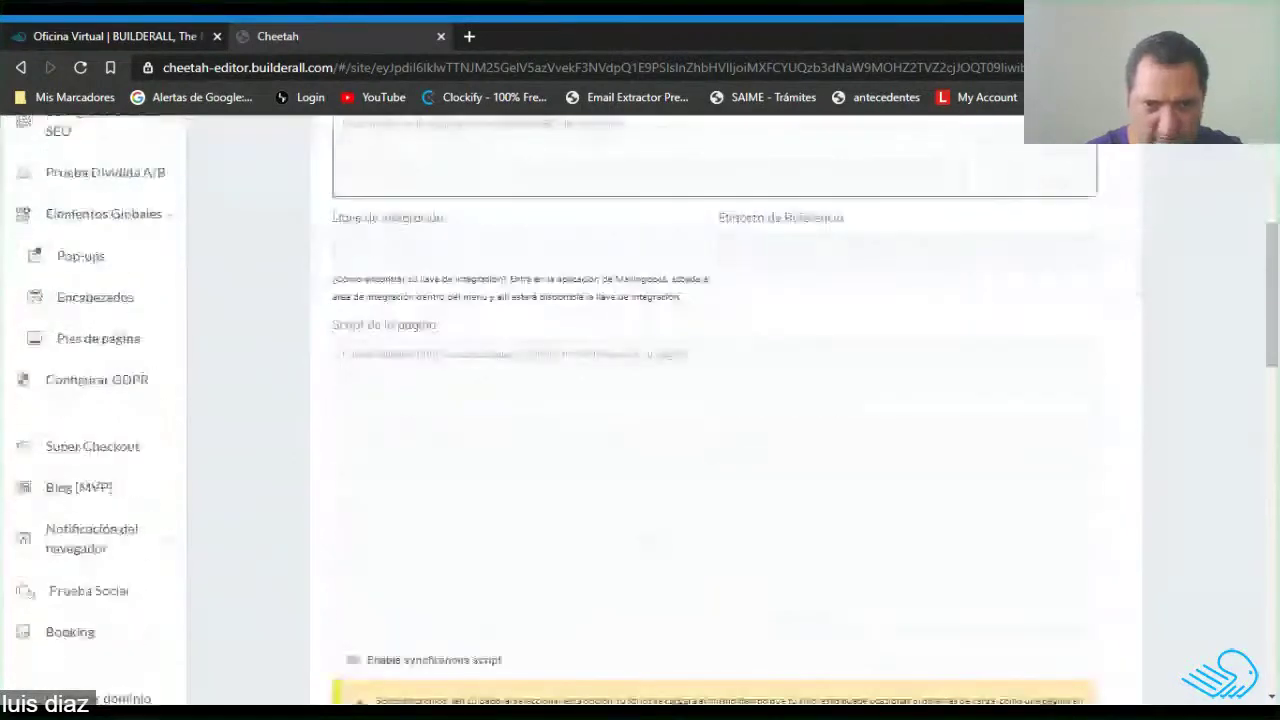
{"action": "scroll", "coordinate": [714, 510], "scroll_direction": "up", "scroll_amount": 10}
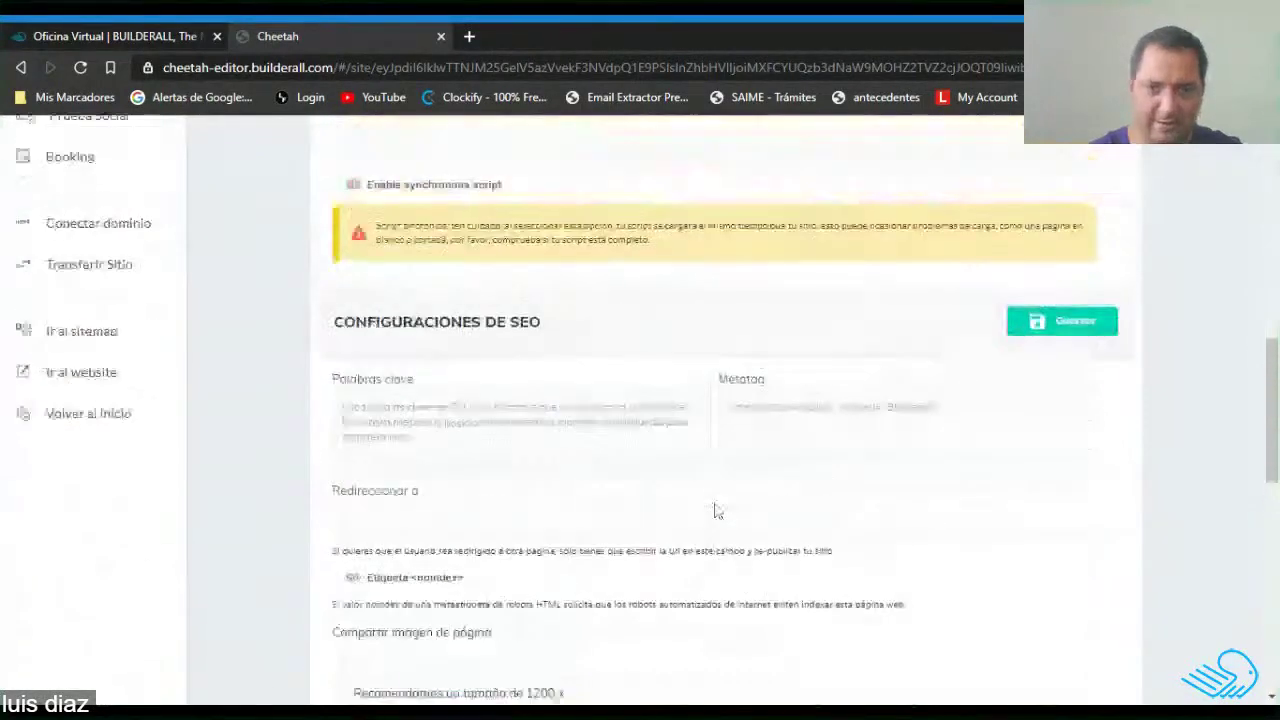
{"action": "scroll", "coordinate": [714, 510], "scroll_direction": "up", "scroll_amount": 1}
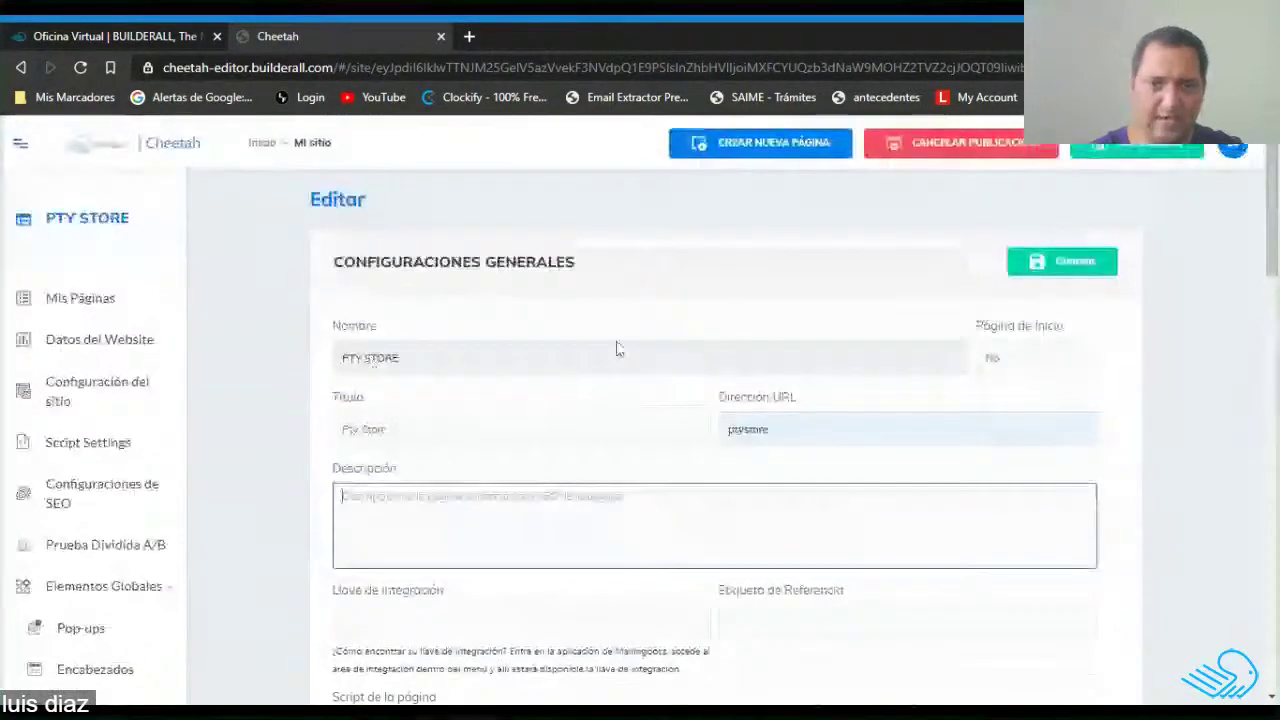
{"action": "left_click", "coordinate": [1058, 270]}
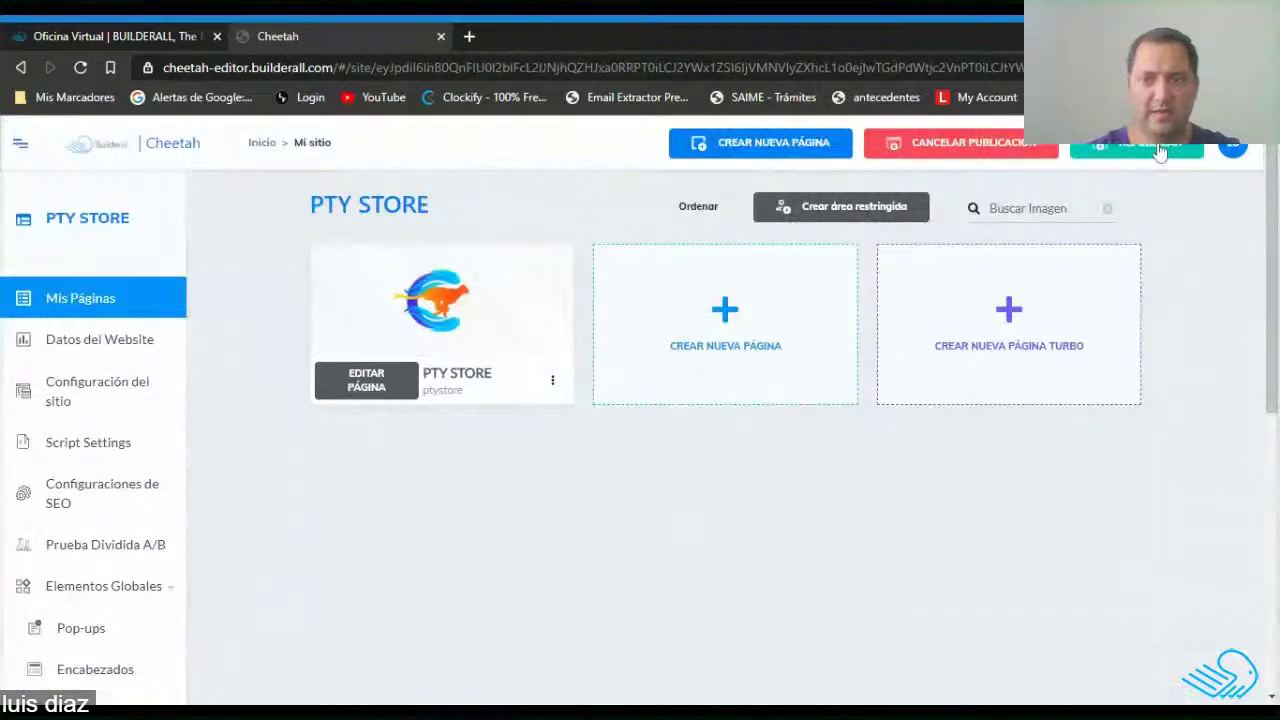
Republish the PTY STORE site and open its page in the editor.
{"action": "left_click", "coordinate": [1150, 143]}
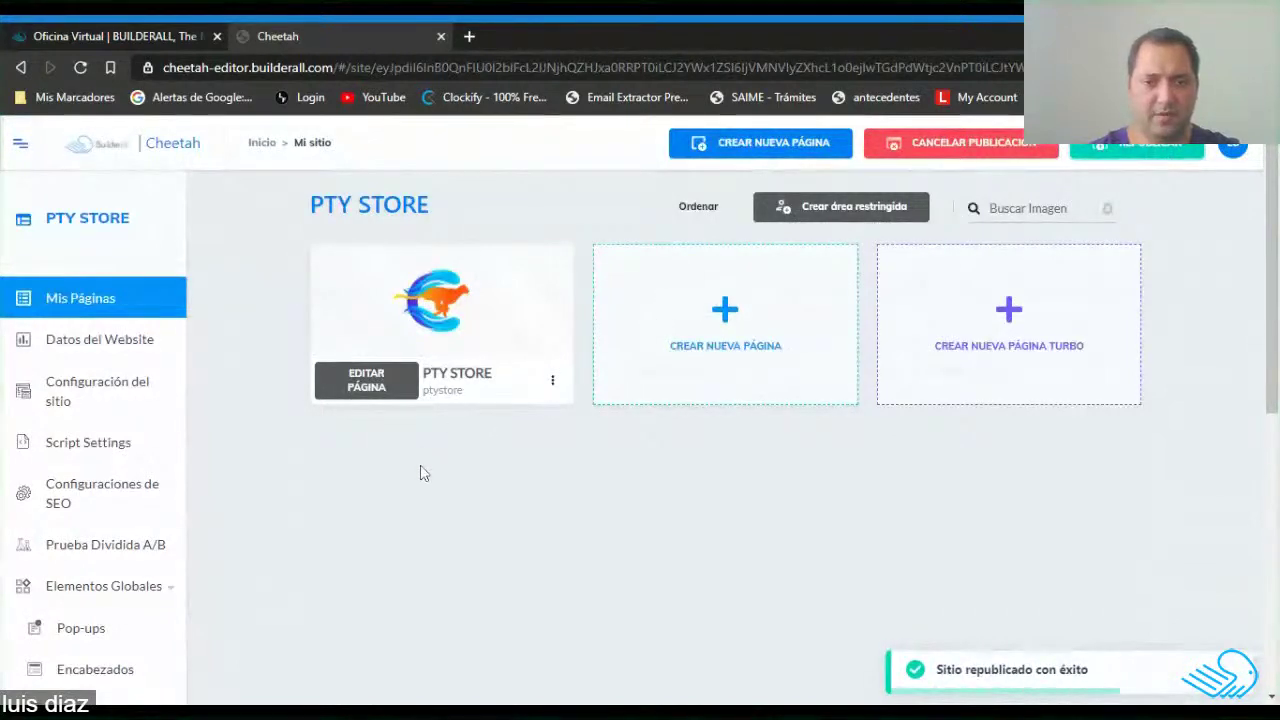
{"action": "left_click", "coordinate": [366, 384]}
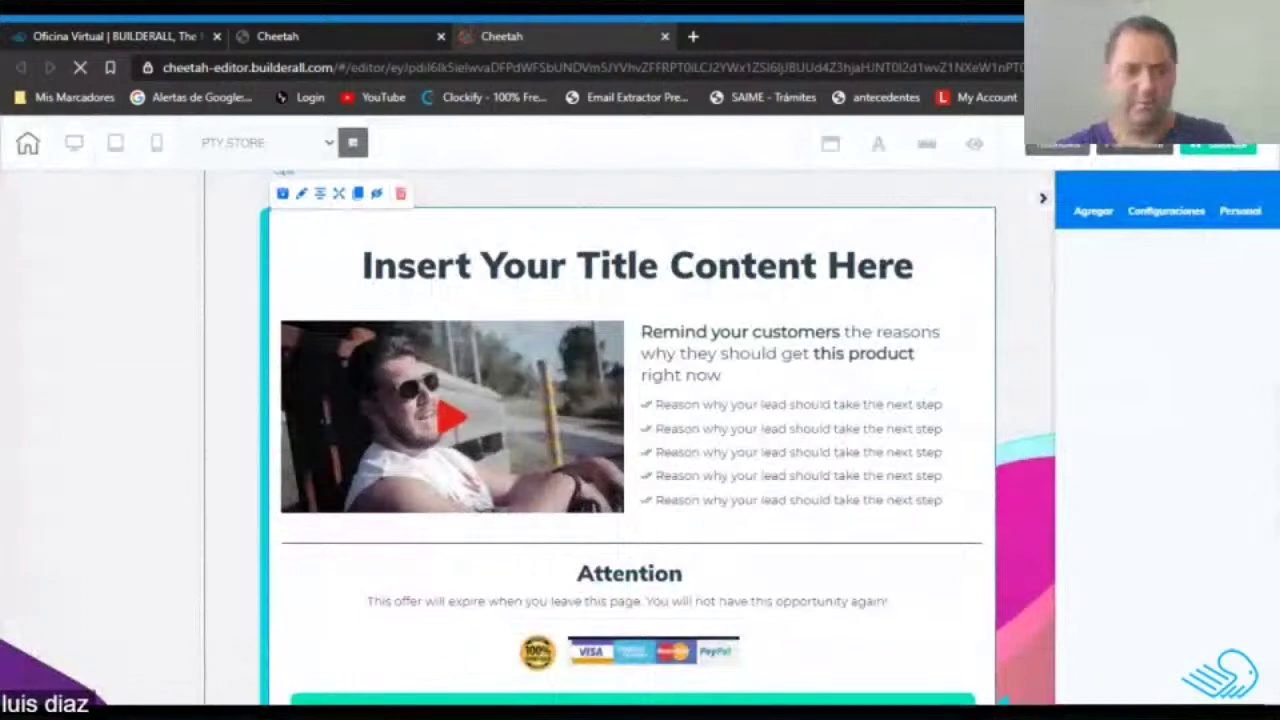
Delete the headline-and-video section, the testimonials section and the following template section.
{"action": "left_click", "coordinate": [400, 193]}
{"action": "left_click", "coordinate": [771, 451]}
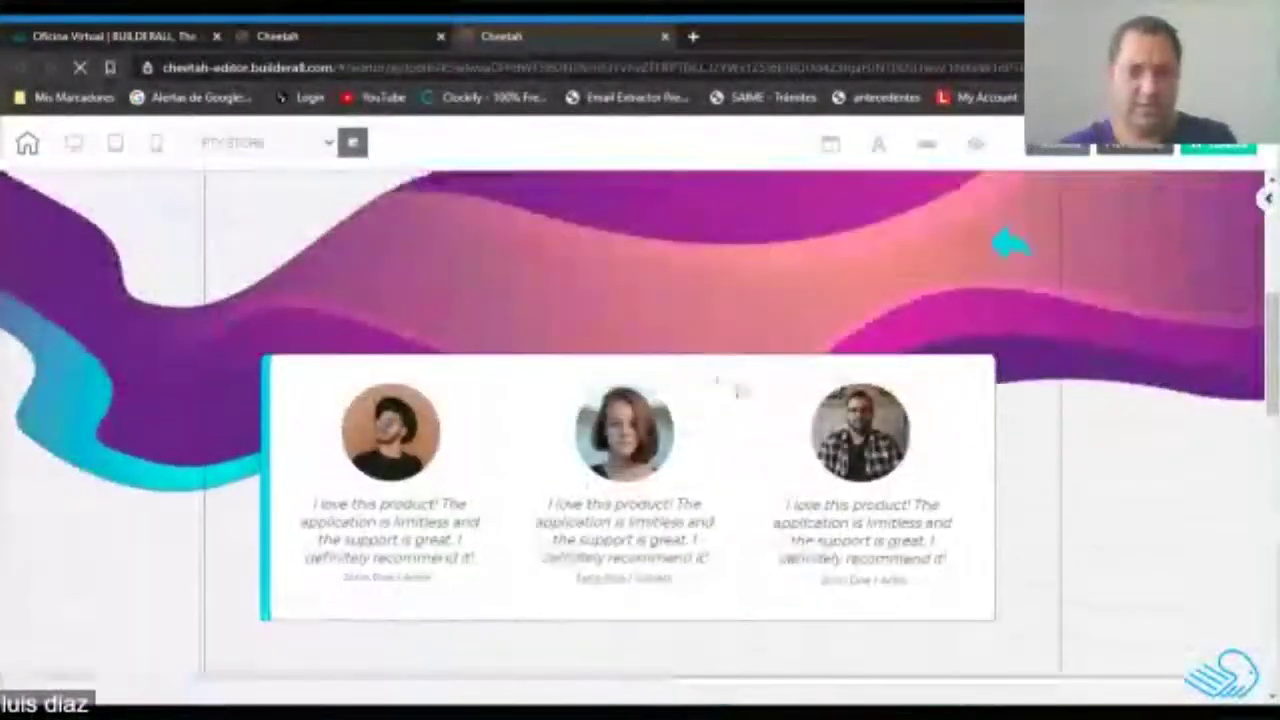
{"action": "left_click", "coordinate": [740, 390]}
{"action": "key", "text": "Delete"}
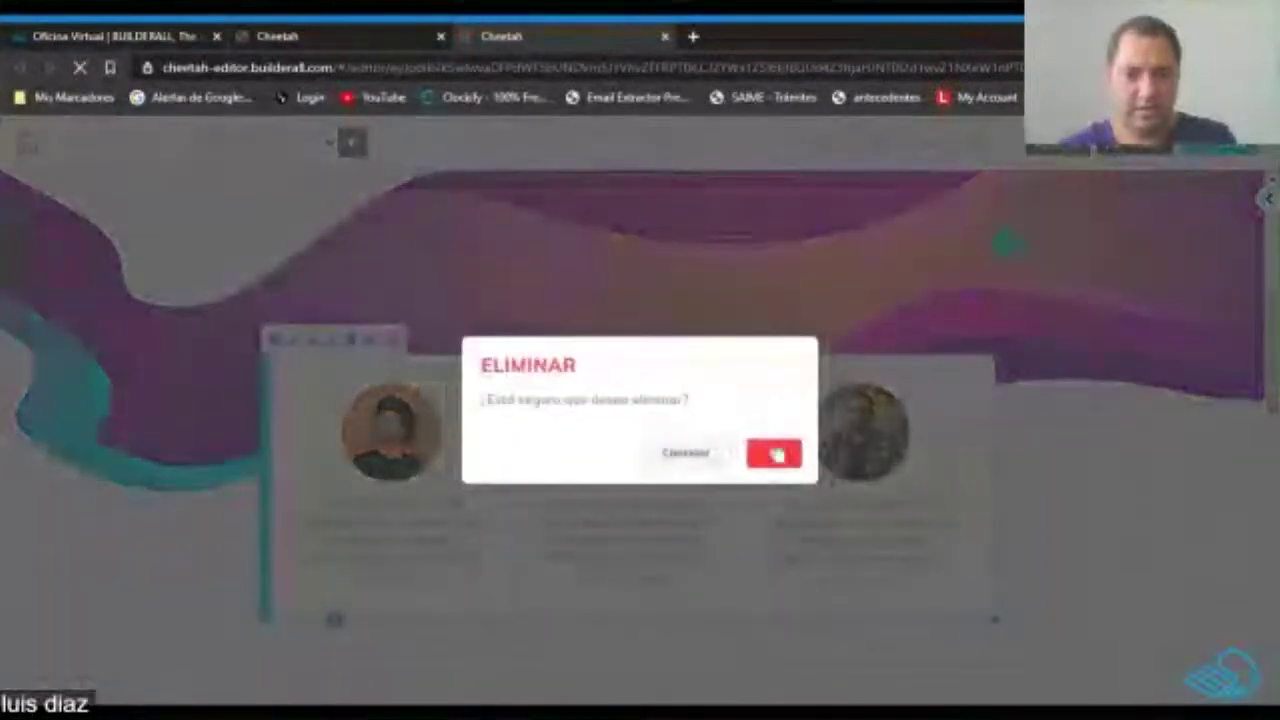
{"action": "left_click", "coordinate": [776, 455]}
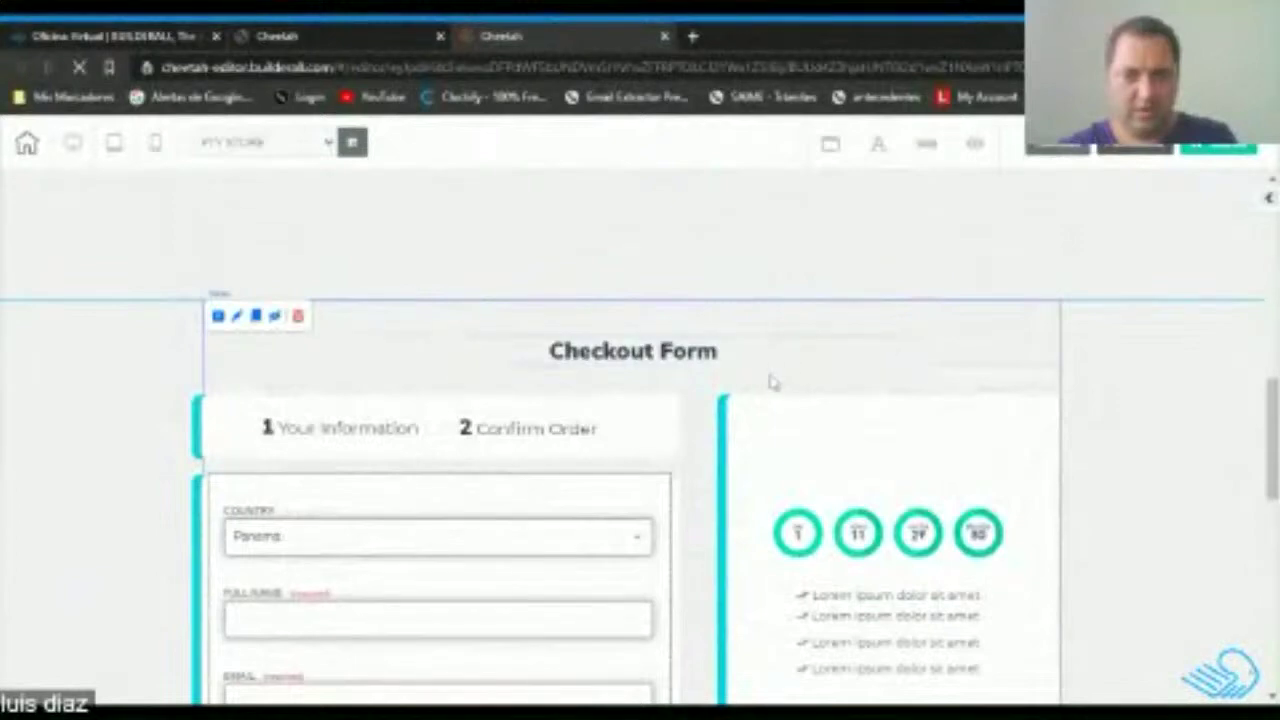
{"action": "key", "text": "Delete"}
{"action": "left_click", "coordinate": [776, 455]}
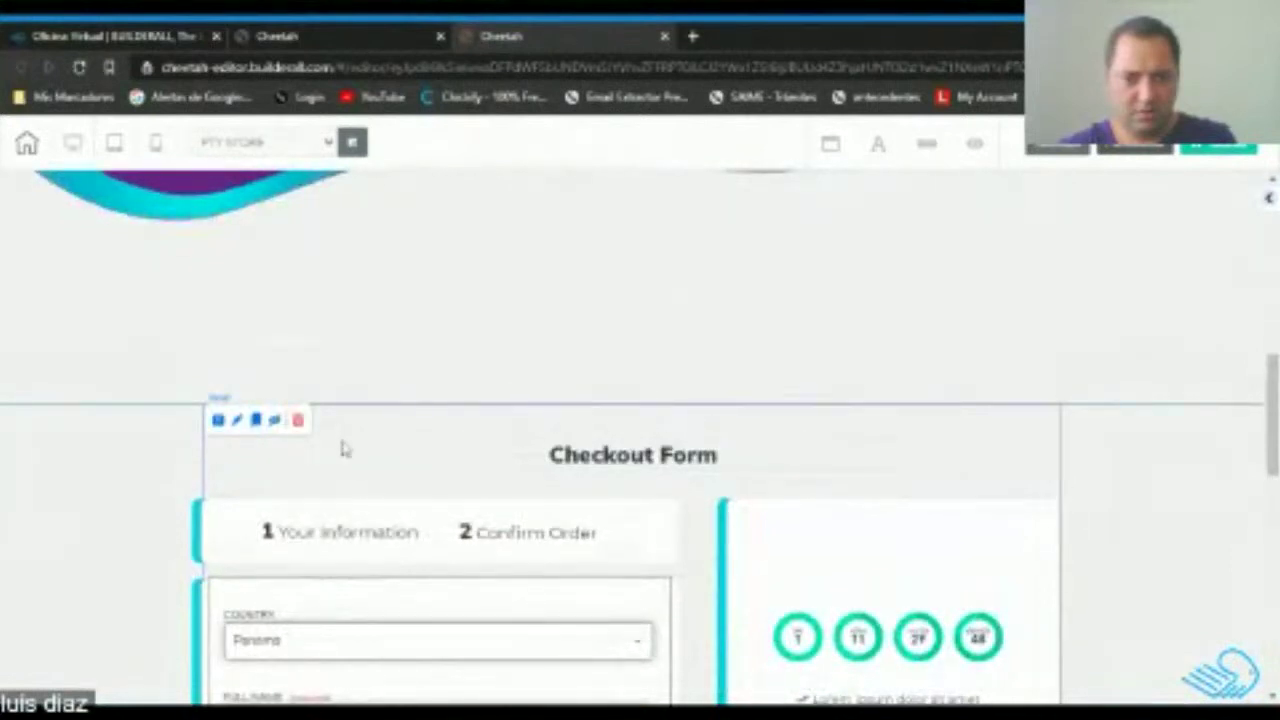
Delete the checkout step bar, the checkout elements, the countdown panel and the Checkout Form heading.
{"action": "left_click", "coordinate": [219, 527]}
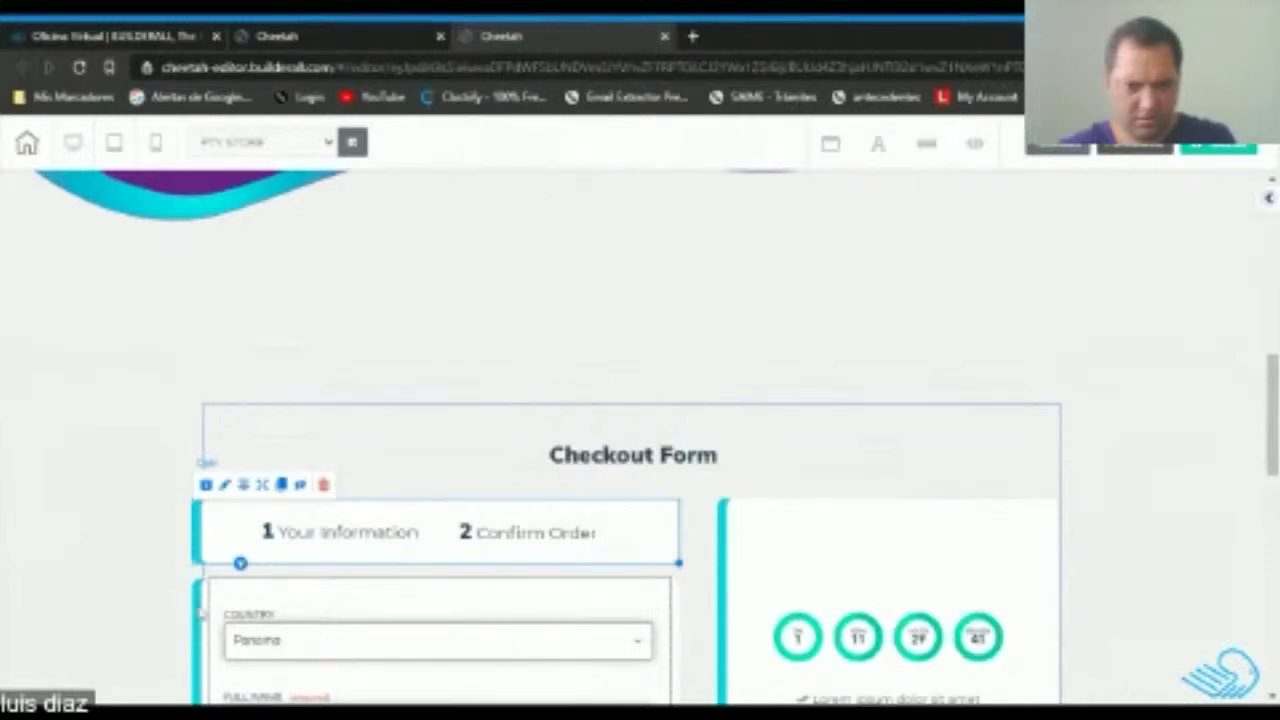
{"action": "left_click", "coordinate": [322, 486]}
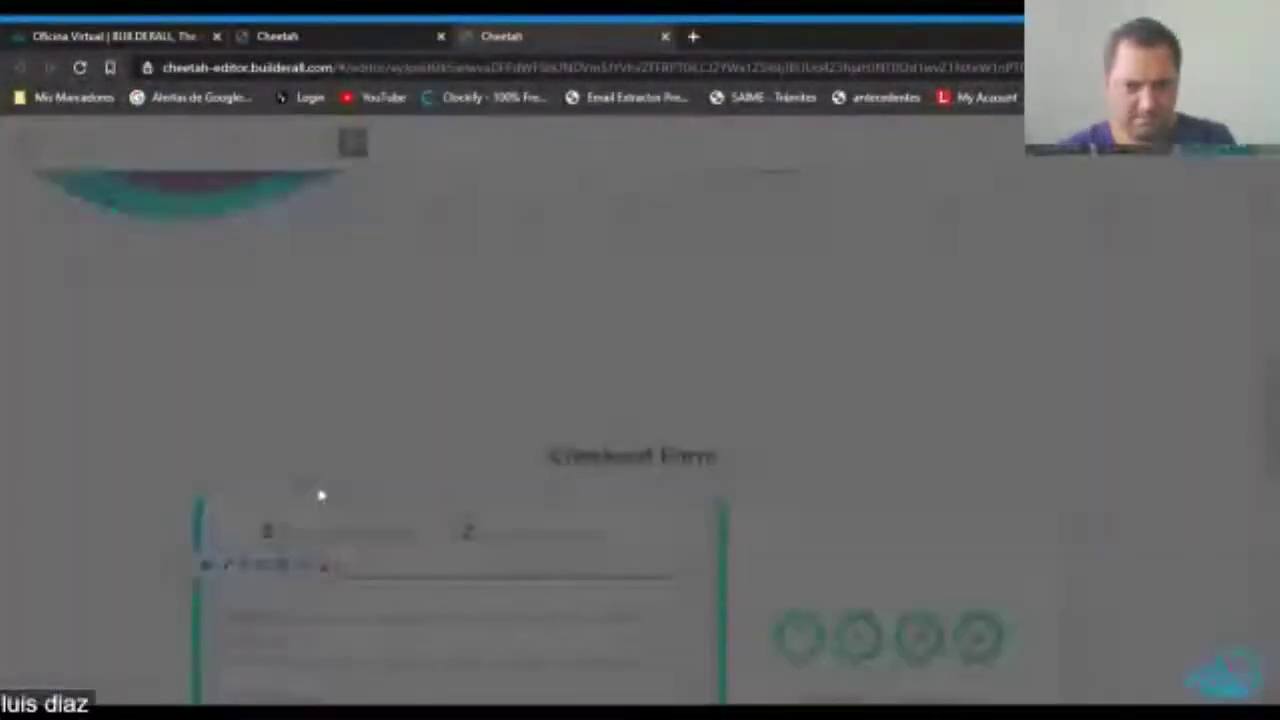
{"action": "left_click", "coordinate": [774, 454]}
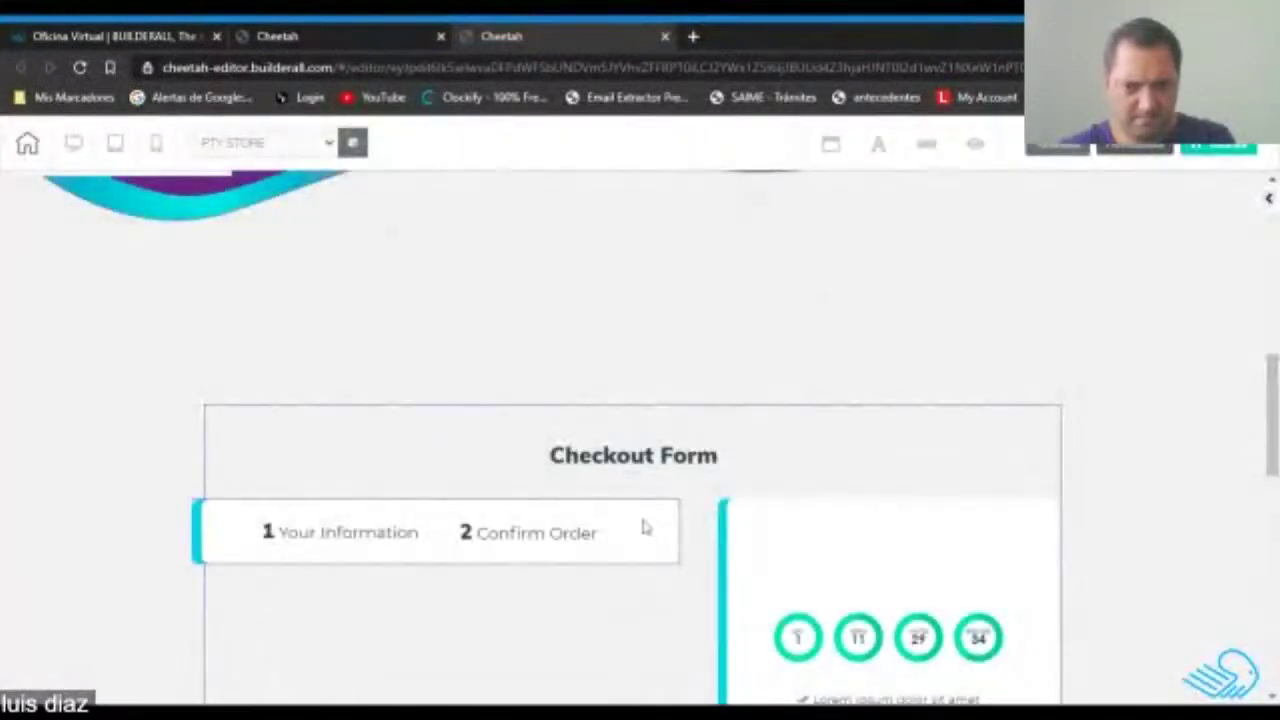
{"action": "key", "text": "Delete"}
{"action": "left_click", "coordinate": [775, 458]}
{"action": "left_click", "coordinate": [846, 541]}
{"action": "left_click", "coordinate": [849, 484]}
{"action": "left_click", "coordinate": [772, 454]}
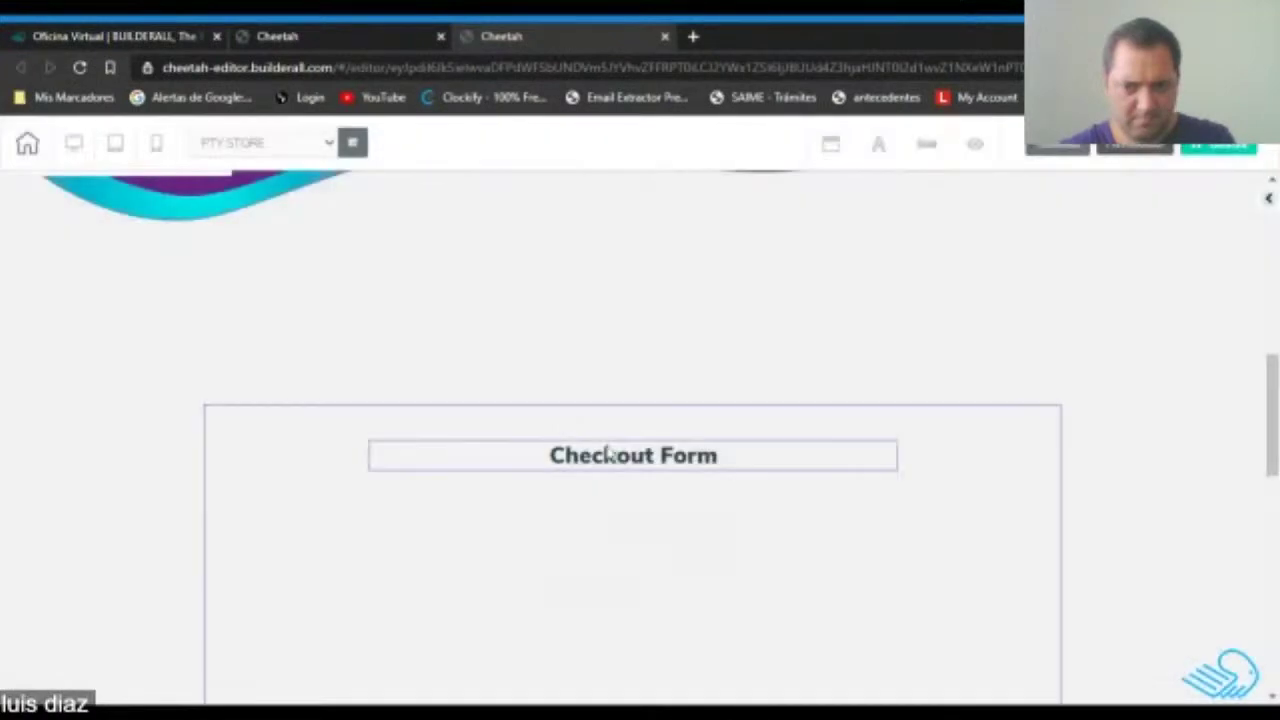
{"action": "left_click", "coordinate": [606, 472]}
{"action": "key", "text": "Delete"}
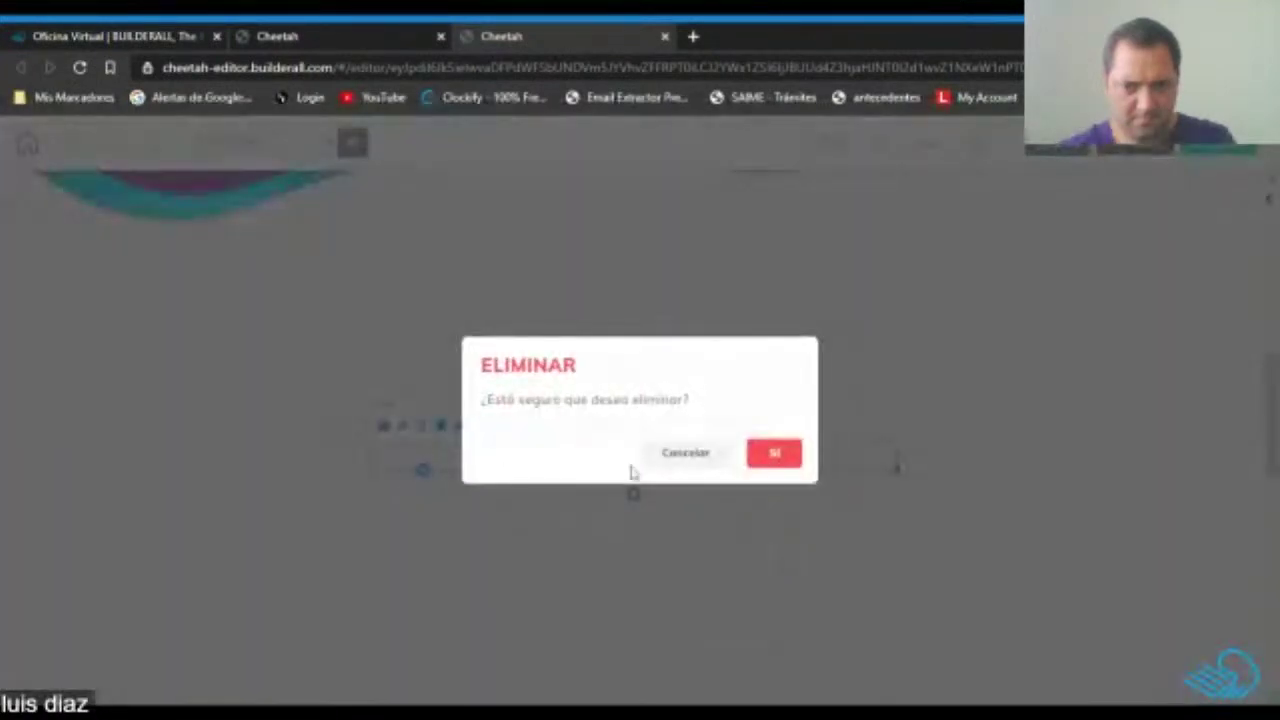
{"action": "left_click", "coordinate": [772, 454]}
Delete the Privacy and Secury Order feature cards.
{"action": "scroll", "coordinate": [414, 454], "scroll_direction": "down", "scroll_amount": 5}
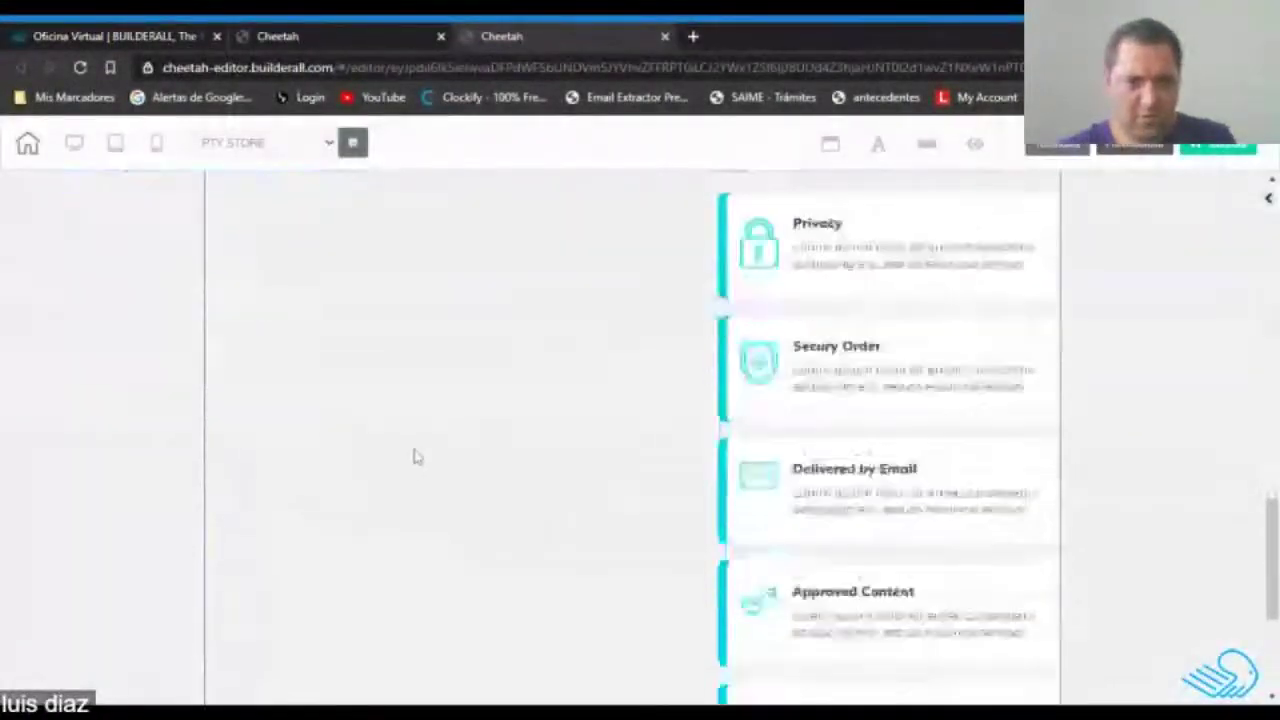
{"action": "scroll", "coordinate": [417, 459], "scroll_direction": "up", "scroll_amount": 5}
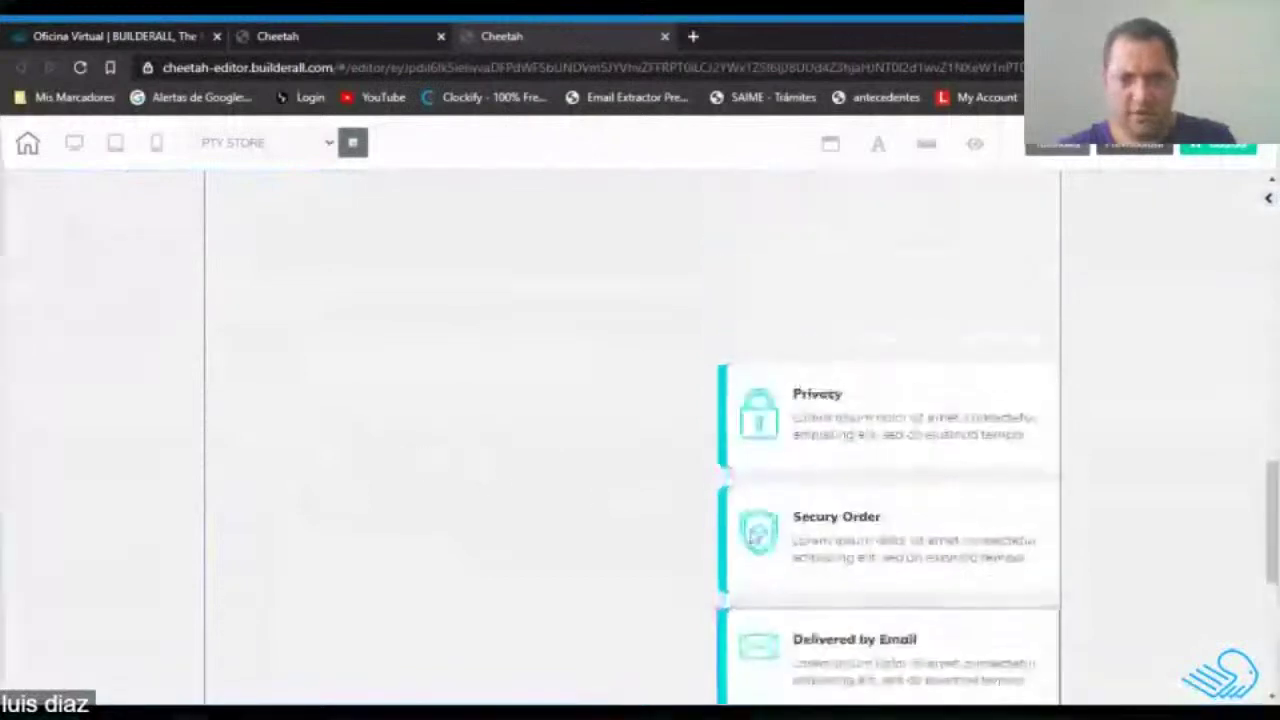
{"action": "left_click", "coordinate": [966, 378]}
{"action": "key", "text": "Delete"}
{"action": "left_click", "coordinate": [789, 460]}
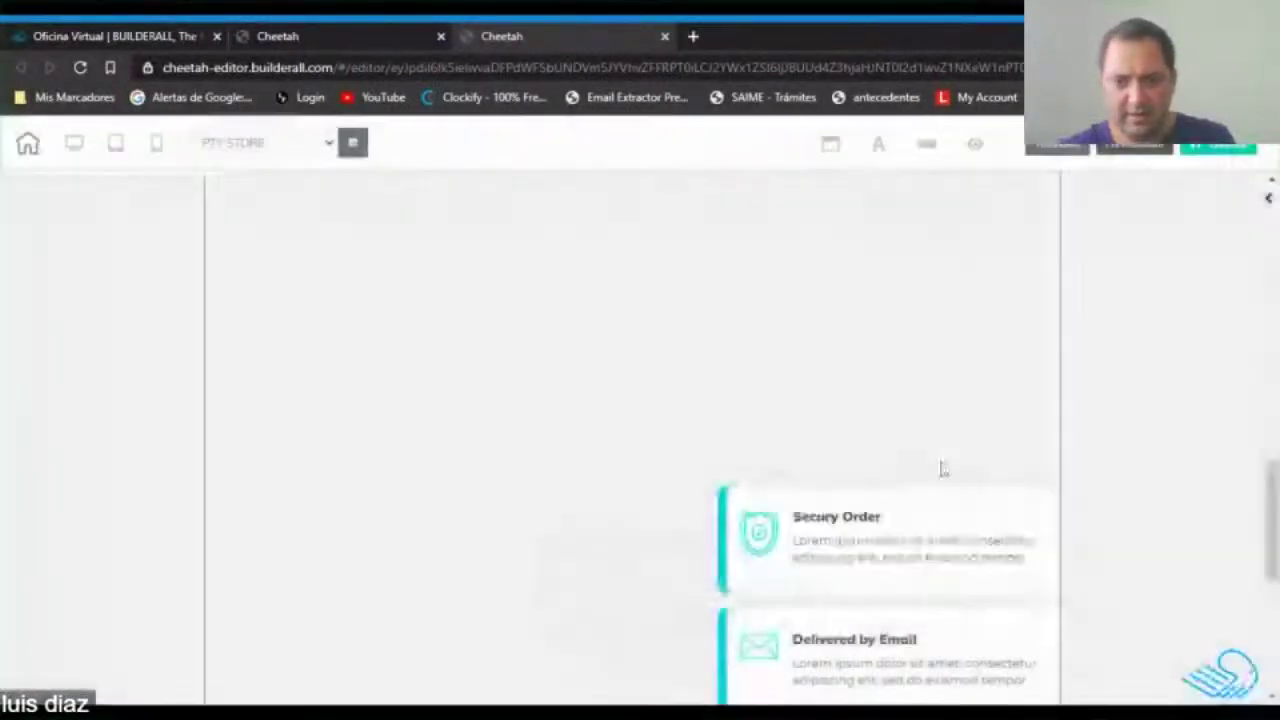
{"action": "left_click", "coordinate": [958, 498]}
{"action": "key", "text": "Delete"}
{"action": "left_click", "coordinate": [772, 452]}
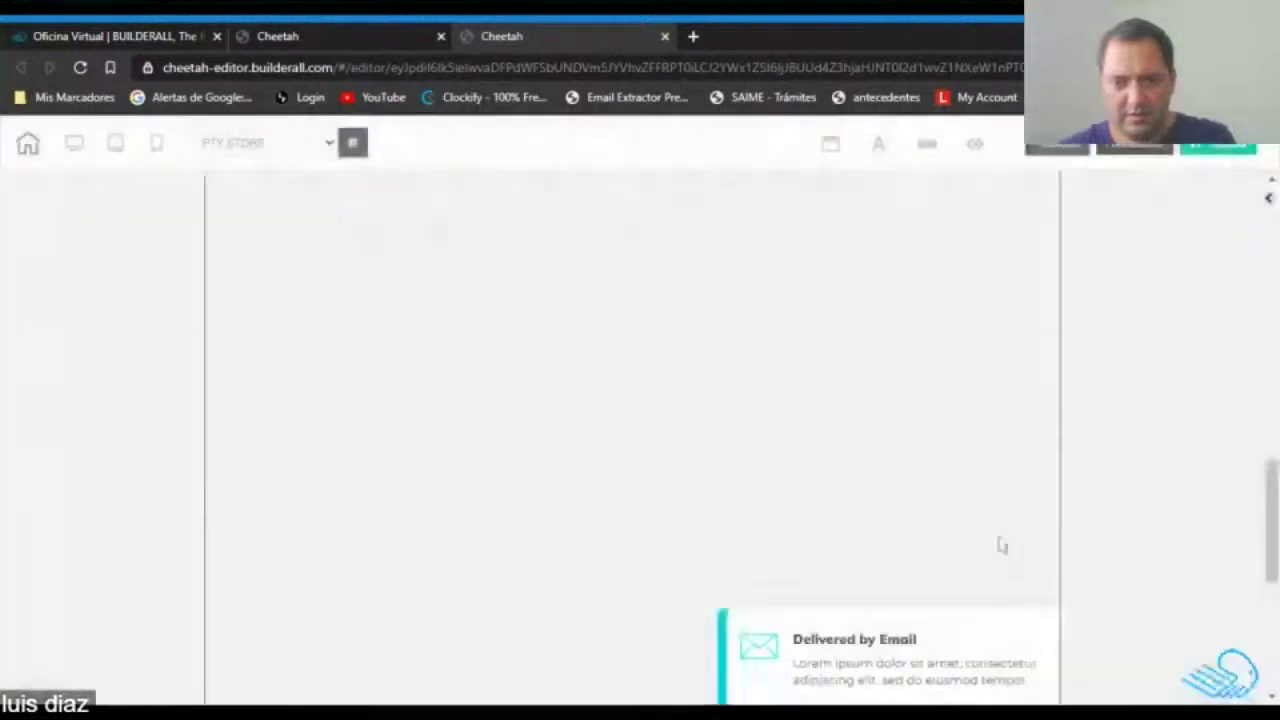
Delete the Delivered by Email, Approved Content and testimonial cards.
{"action": "left_click", "coordinate": [1011, 623]}
{"action": "key", "text": "Delete"}
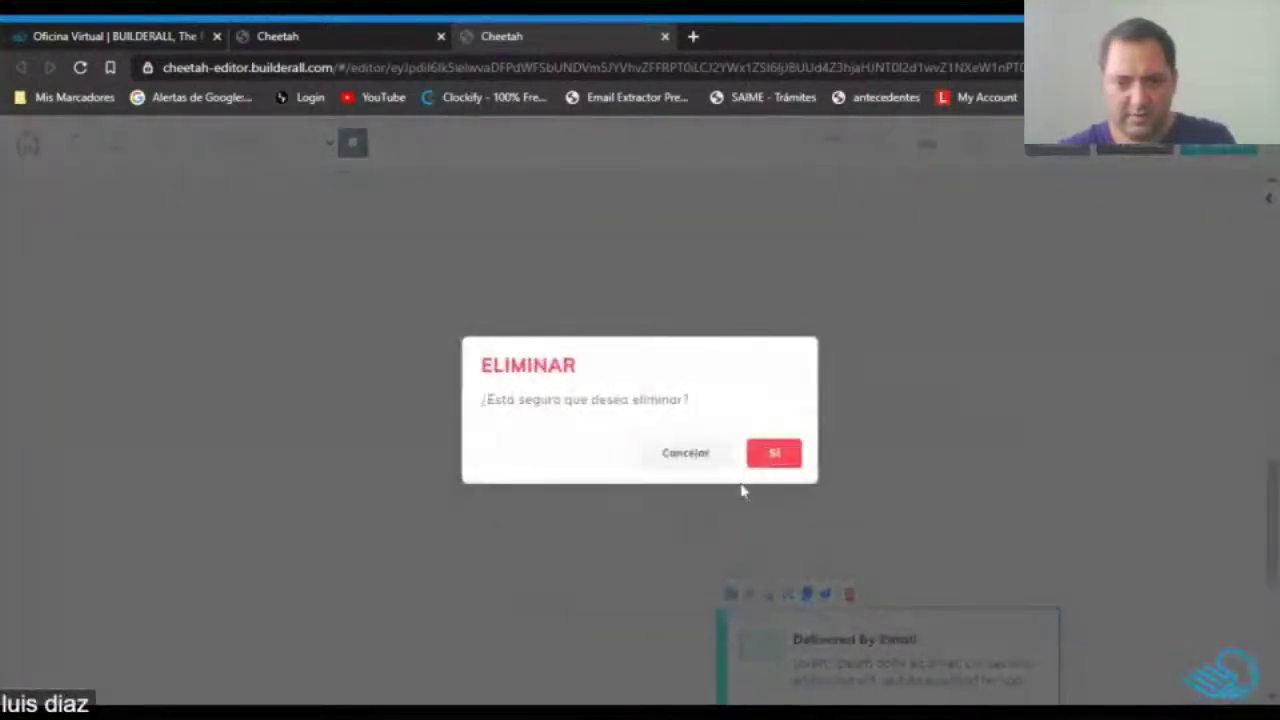
{"action": "left_click", "coordinate": [777, 453]}
{"action": "left_click", "coordinate": [1006, 540]}
{"action": "key", "text": "Delete"}
{"action": "left_click", "coordinate": [780, 454]}
{"action": "left_click", "coordinate": [1001, 423]}
{"action": "key", "text": "Delete"}
{"action": "left_click", "coordinate": [780, 454]}
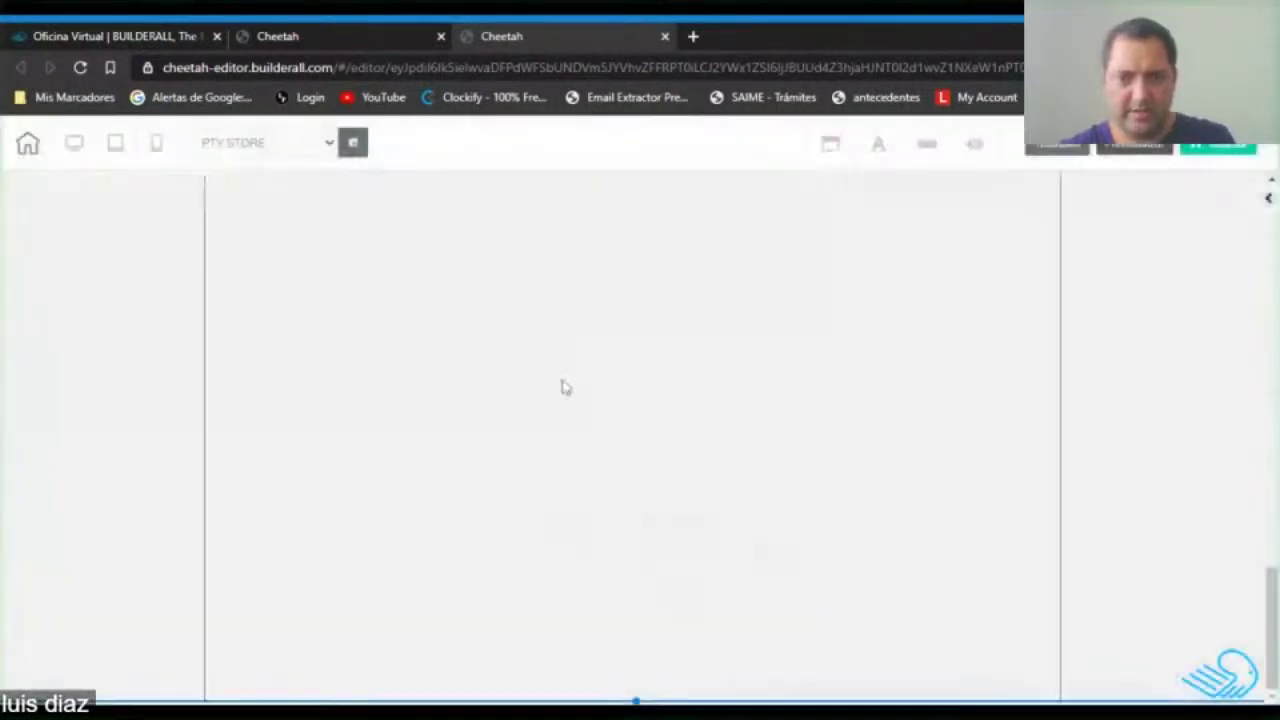
Delete the small cyan element on the wave, leaving only the purple wave background.
{"action": "scroll", "coordinate": [570, 428], "scroll_direction": "up", "scroll_amount": 10}
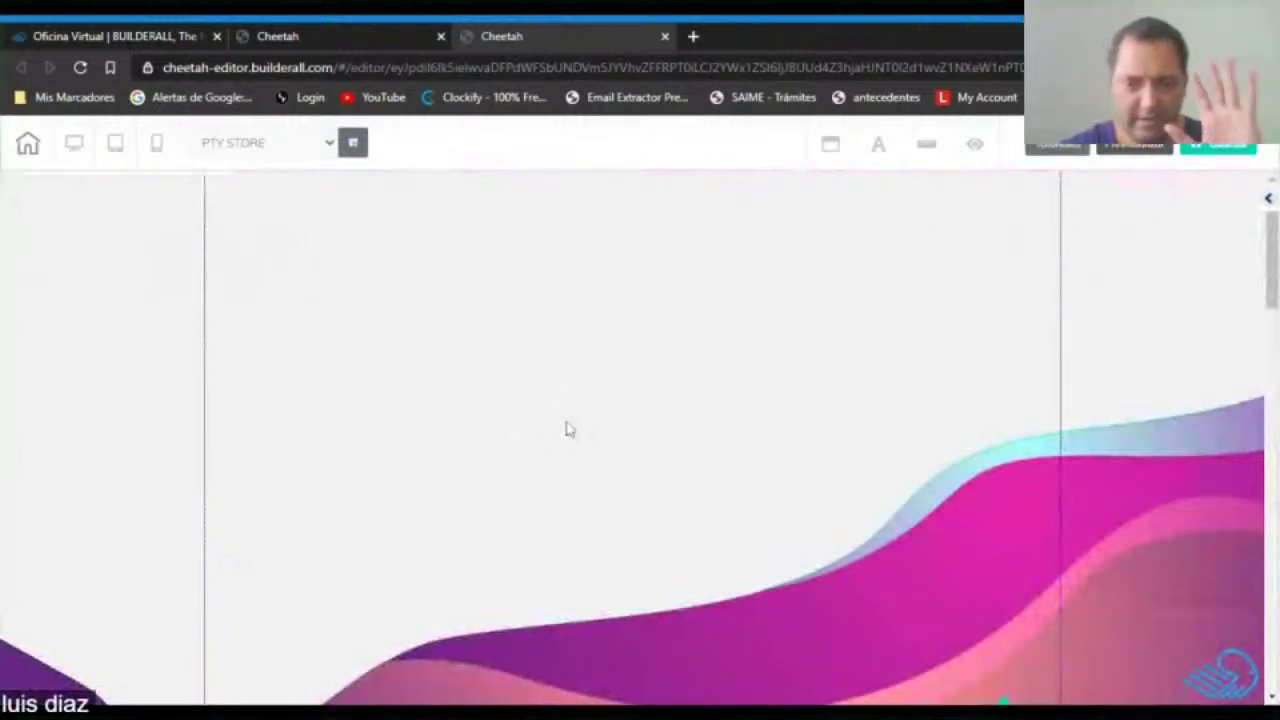
{"action": "scroll", "coordinate": [569, 431], "scroll_direction": "down", "scroll_amount": 4}
{"action": "scroll", "coordinate": [590, 470], "scroll_direction": "down", "scroll_amount": 2}
{"action": "scroll", "coordinate": [717, 509], "scroll_direction": "up", "scroll_amount": 3}
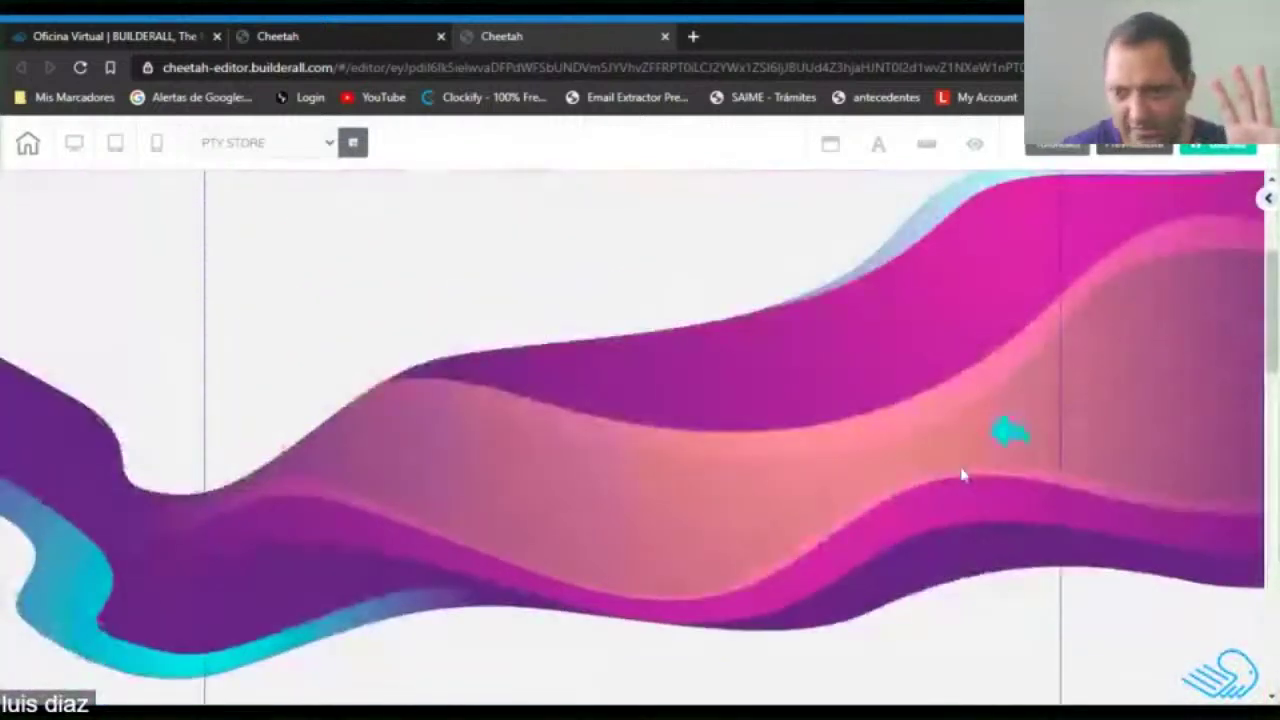
{"action": "left_click", "coordinate": [1010, 440]}
{"action": "key", "text": "Delete"}
{"action": "left_click", "coordinate": [775, 453]}
{"action": "scroll", "coordinate": [680, 470], "scroll_direction": "down", "scroll_amount": 3}
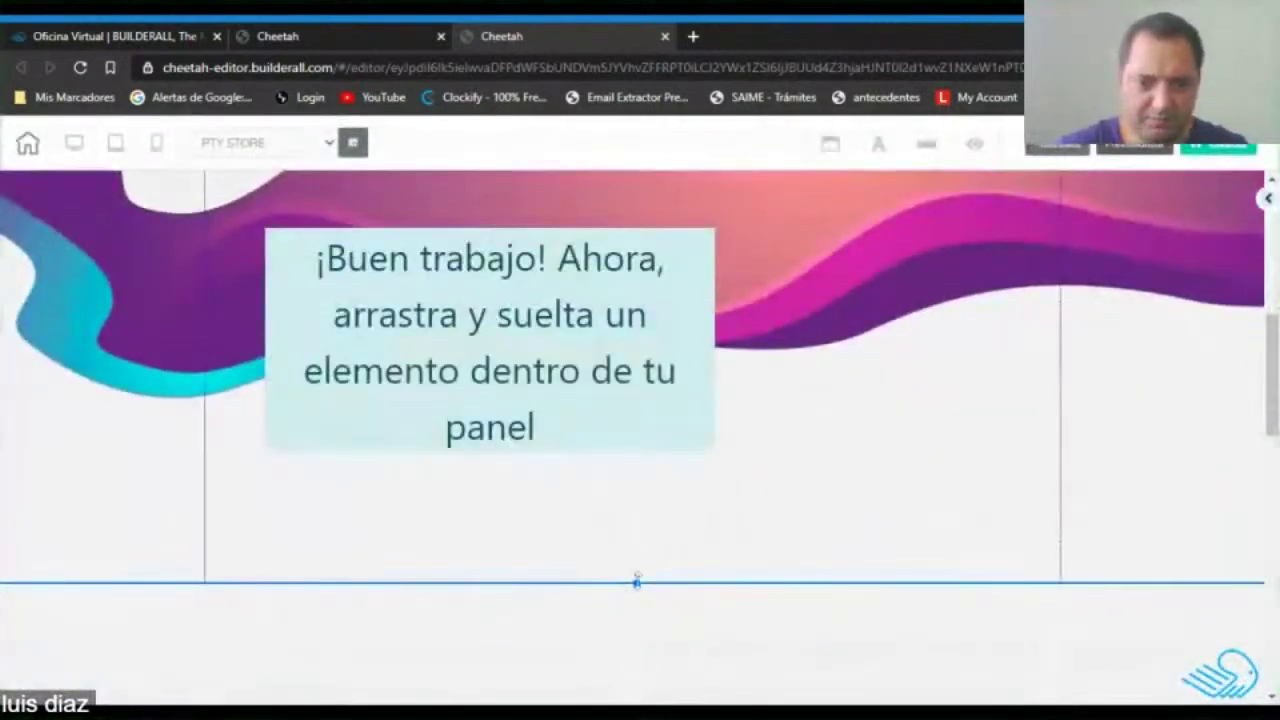
{"action": "scroll", "coordinate": [640, 578], "scroll_direction": "down", "scroll_amount": 3}
{"action": "scroll", "coordinate": [674, 480], "scroll_direction": "up", "scroll_amount": 5}
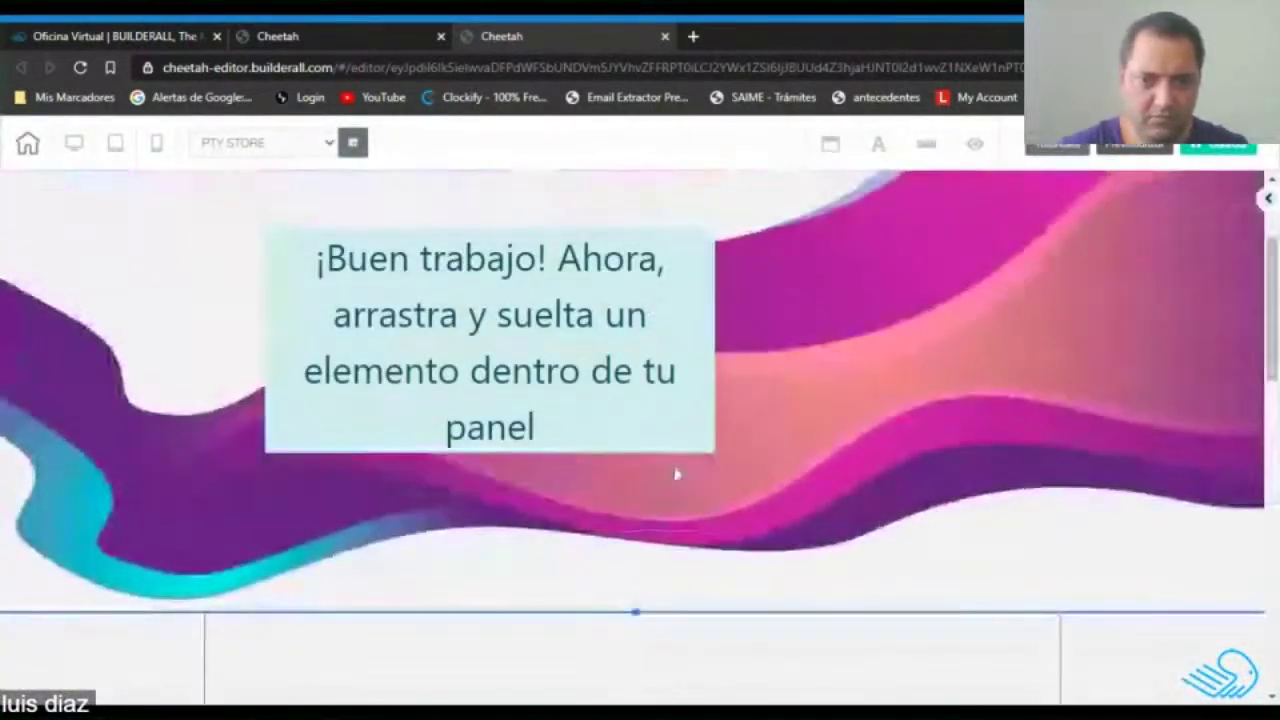
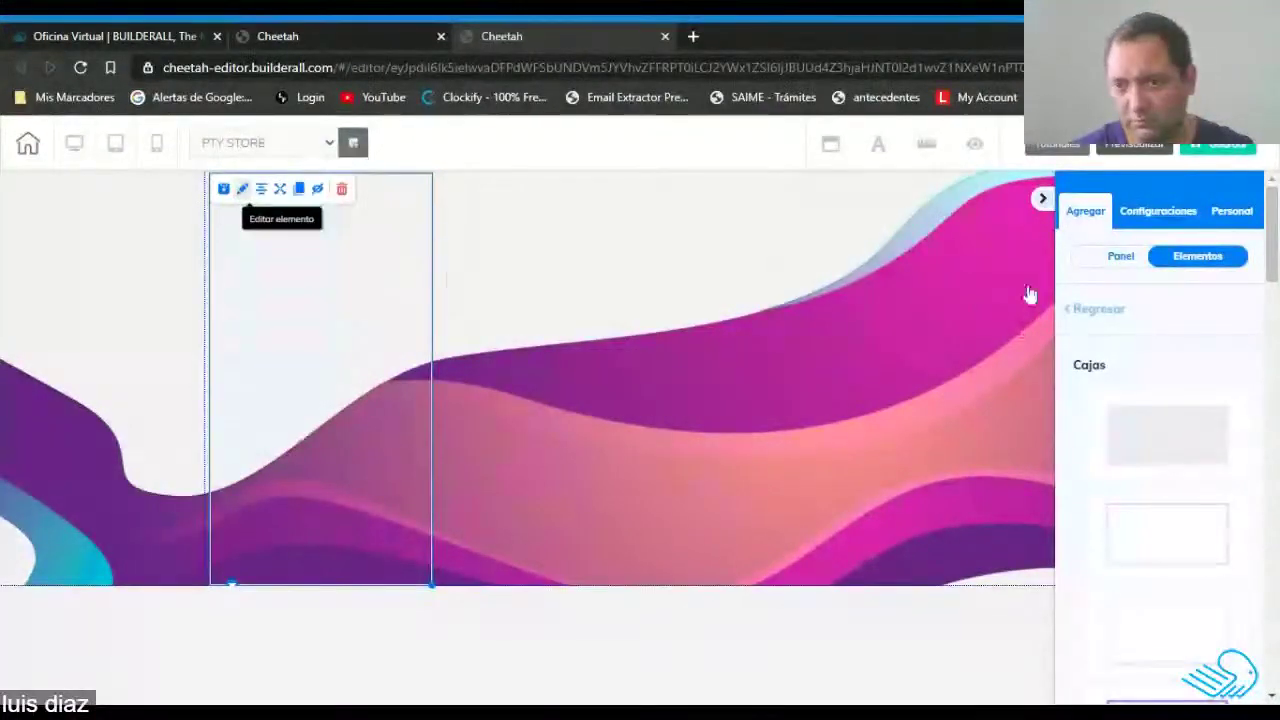
Fill the tall box with the 'lateral' image and set its fill colour alpha to zero.
{"action": "left_click", "coordinate": [1200, 360]}
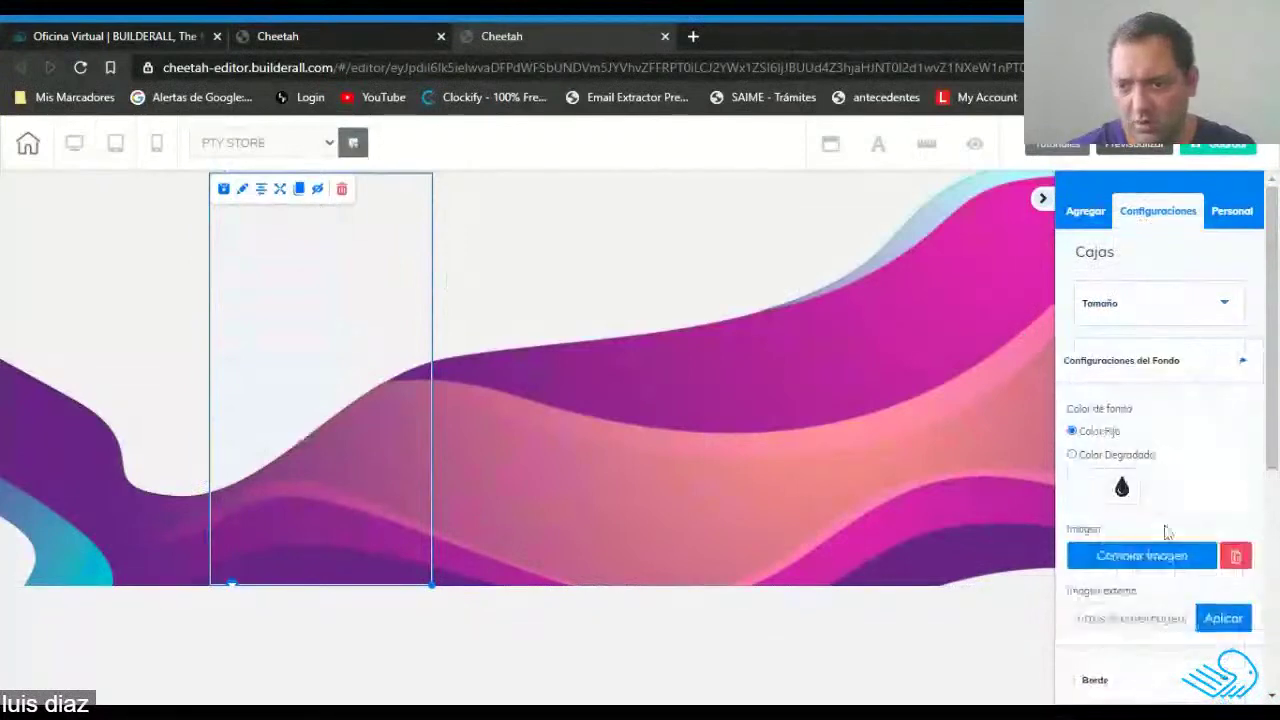
{"action": "left_click", "coordinate": [1163, 557]}
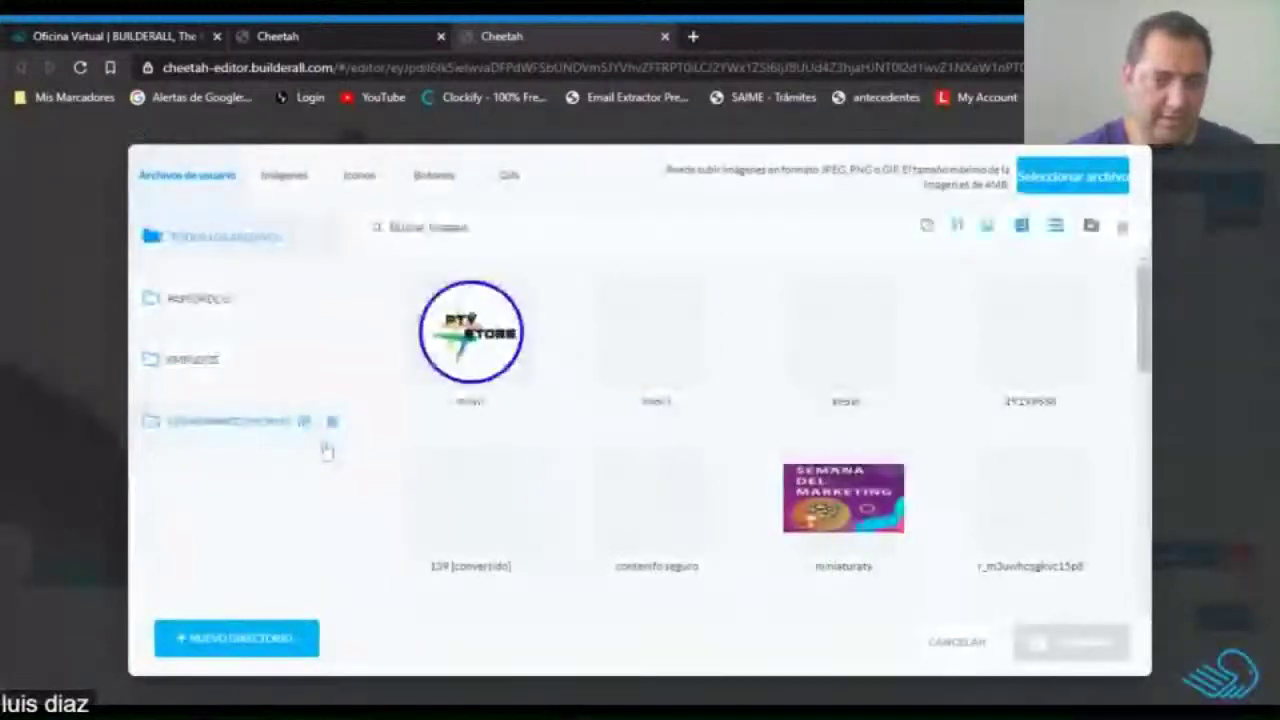
{"action": "left_click", "coordinate": [848, 310]}
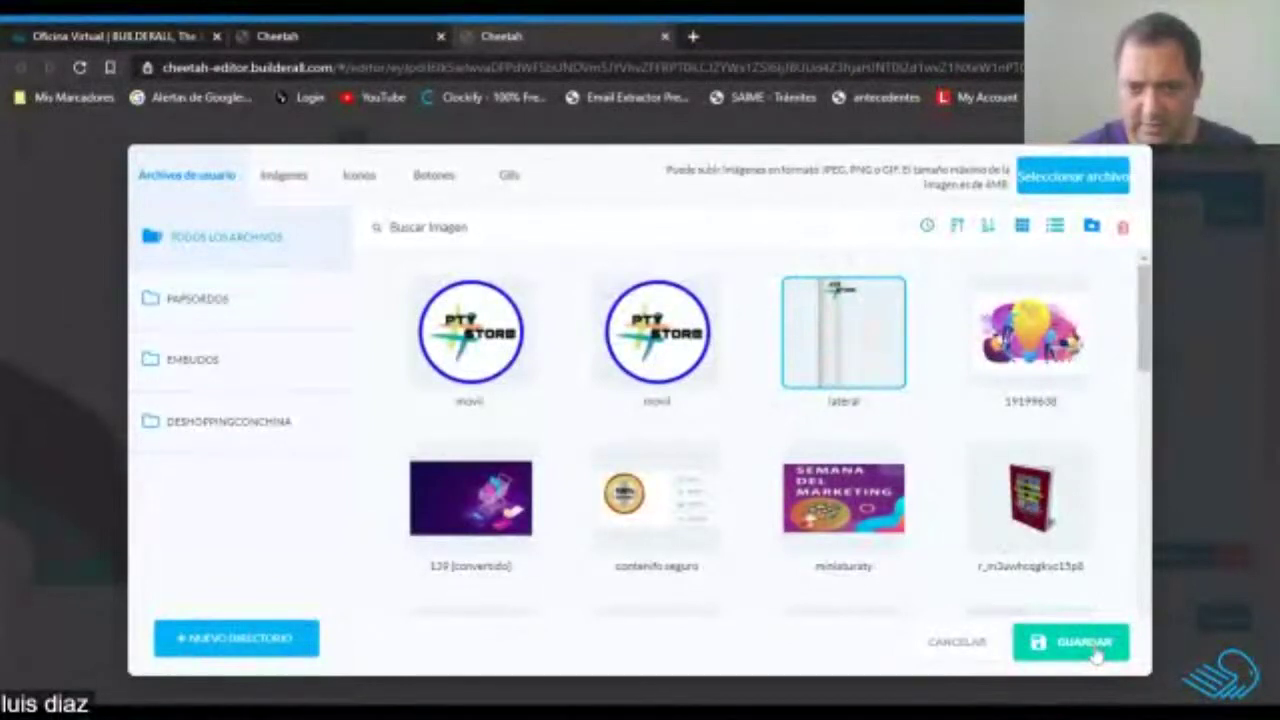
{"action": "left_click", "coordinate": [1080, 642]}
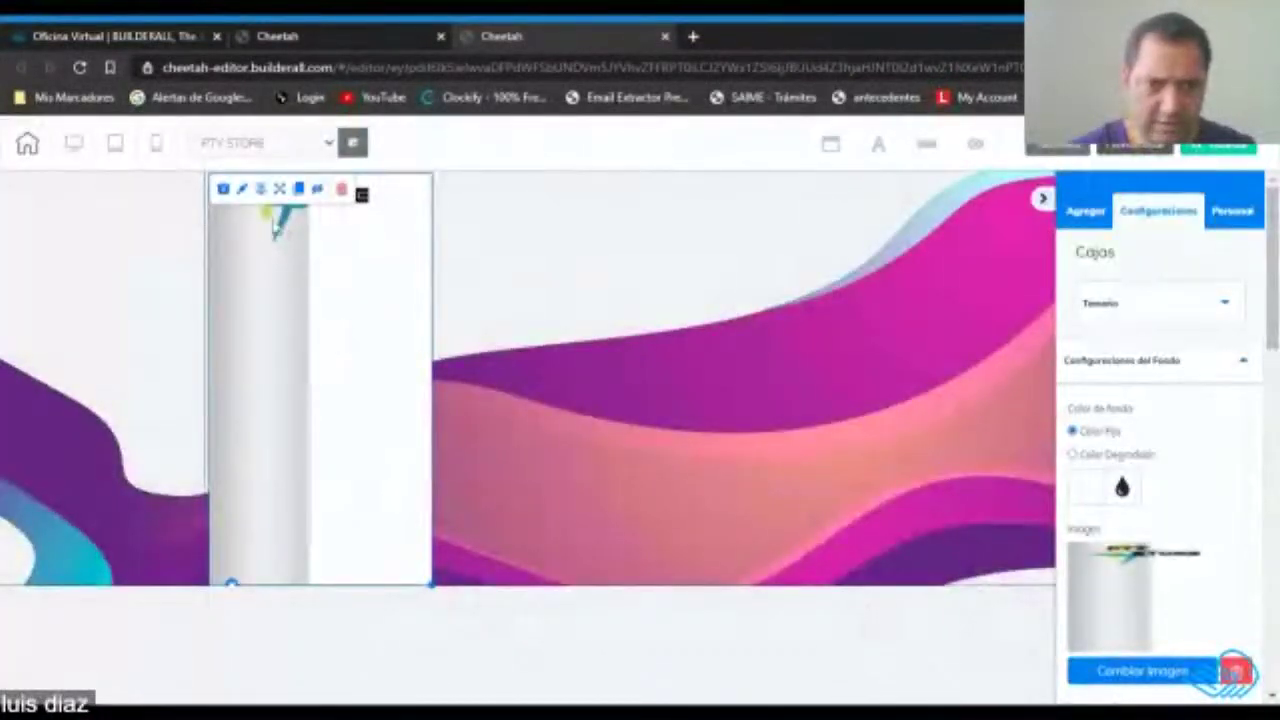
{"action": "left_click", "coordinate": [1088, 498]}
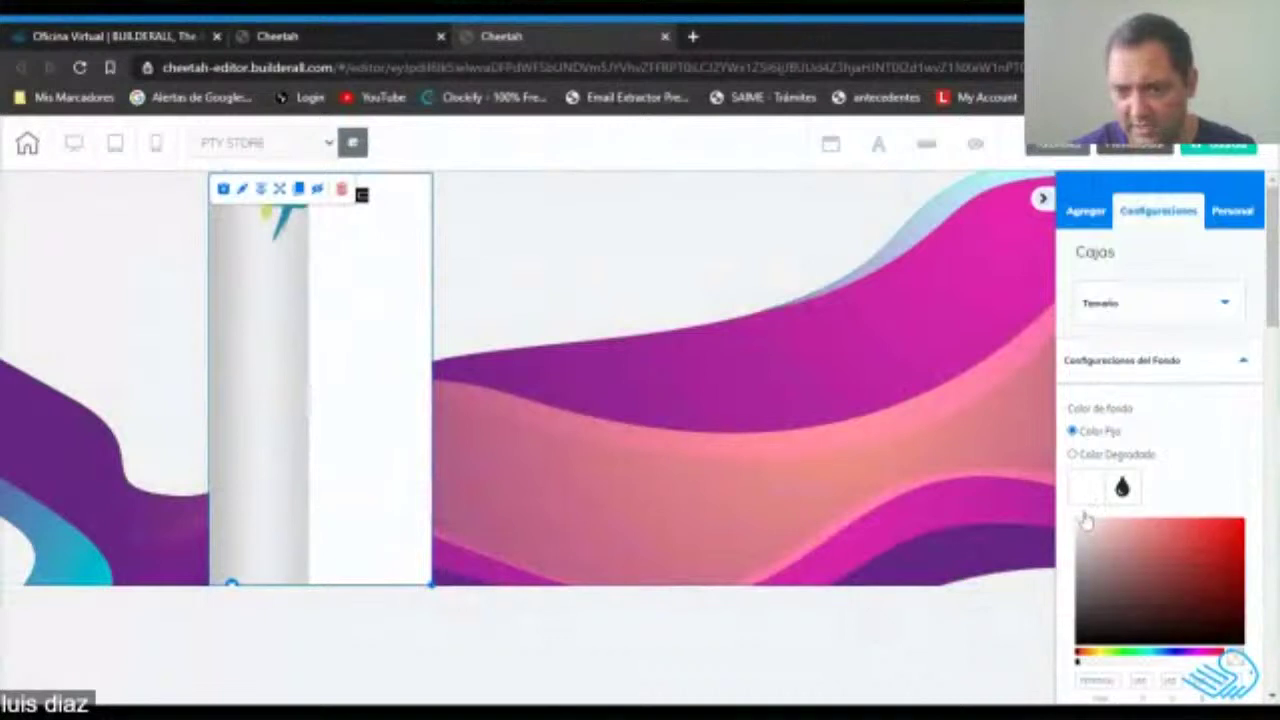
{"action": "left_click_drag", "start_coordinate": [1130, 650], "coordinate": [1078, 662]}
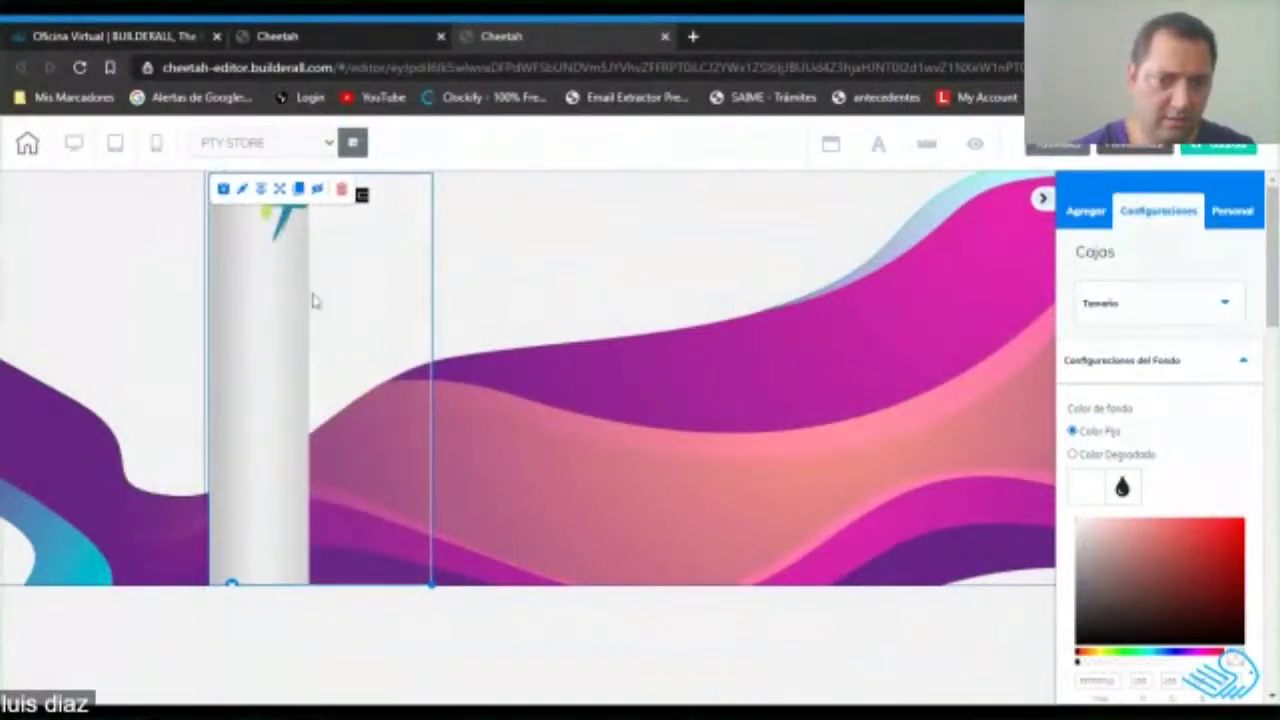
Add a second box from the box elements onto the wavy banner.
{"action": "left_click", "coordinate": [313, 300]}
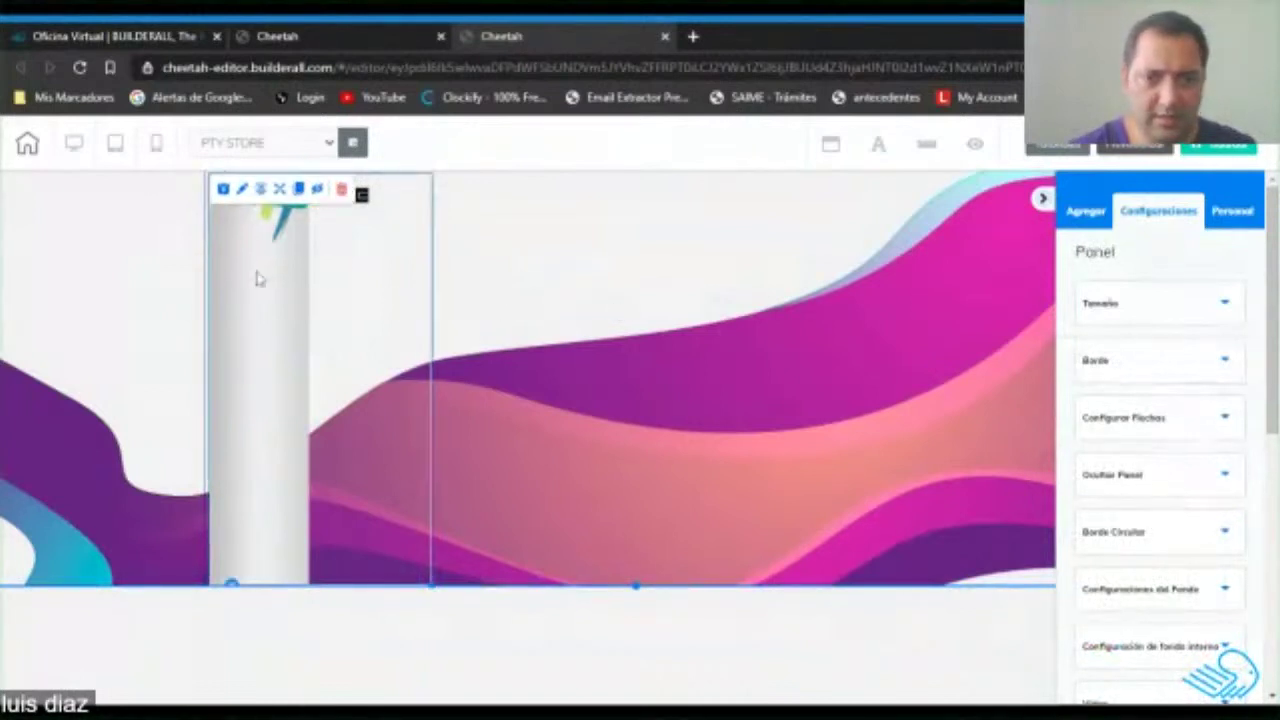
{"action": "left_click", "coordinate": [1092, 214]}
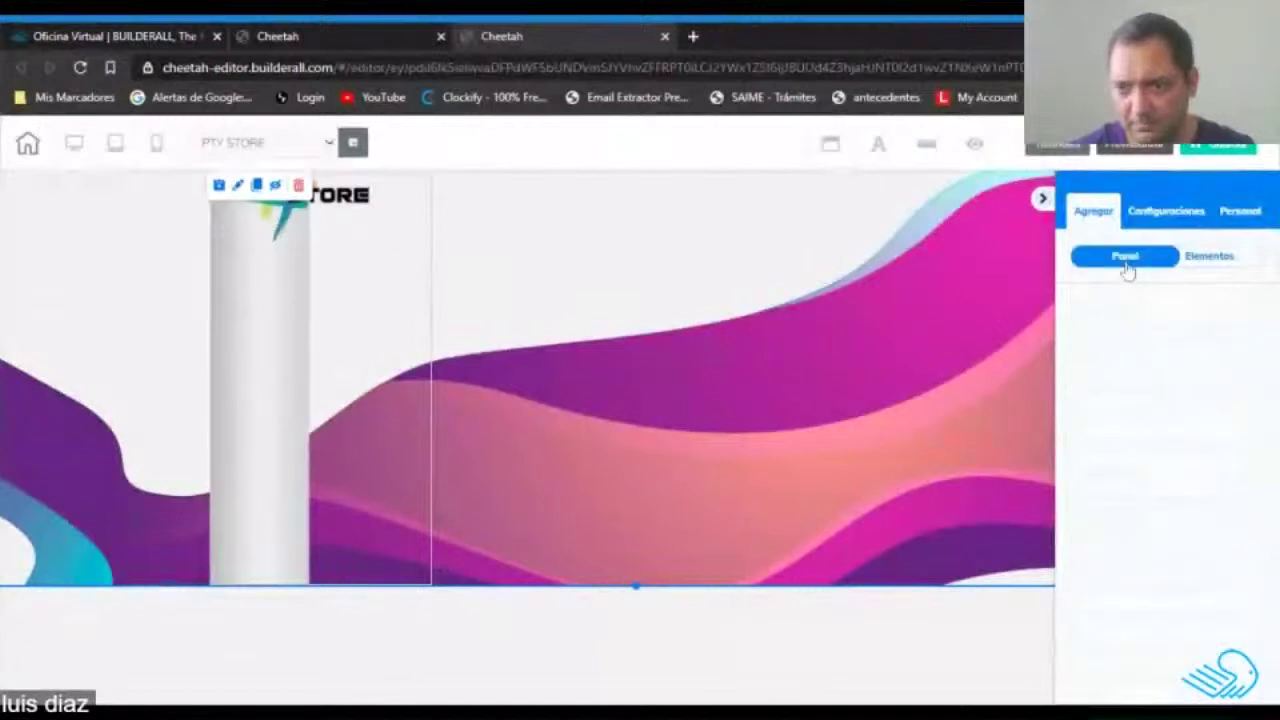
{"action": "left_click", "coordinate": [1225, 257]}
{"action": "scroll", "coordinate": [1190, 403], "scroll_direction": "down", "scroll_amount": 5}
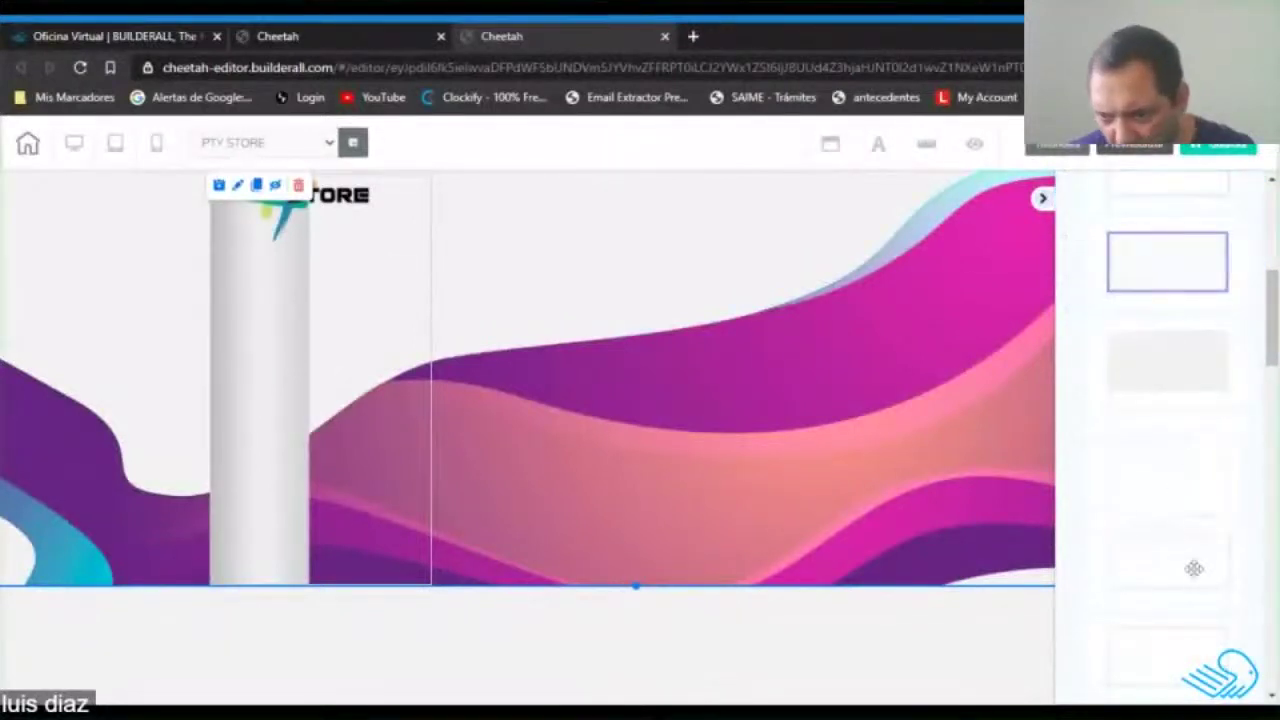
{"action": "left_click_drag", "start_coordinate": [1166, 466], "coordinate": [428, 343]}
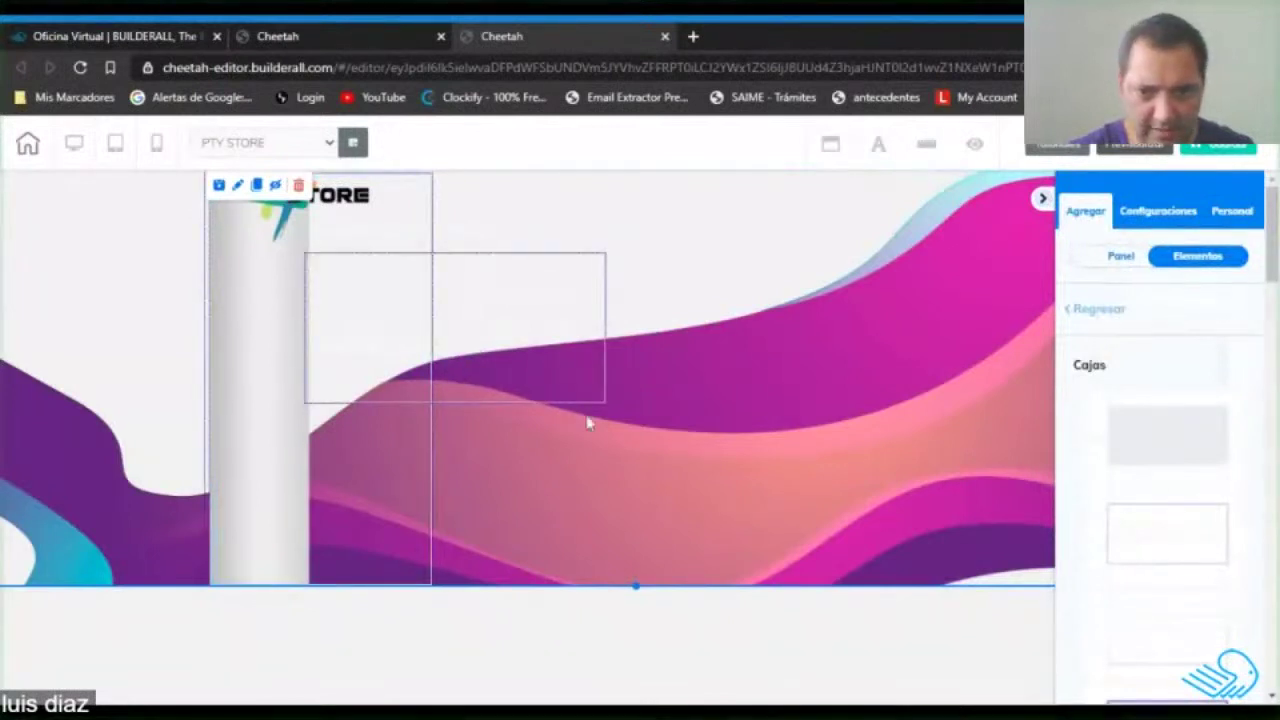
Shrink the new box to a small bar and give it a Color Degradado starting with opaque purple.
{"action": "left_click_drag", "start_coordinate": [605, 403], "coordinate": [428, 305]}
{"action": "left_click", "coordinate": [371, 289]}
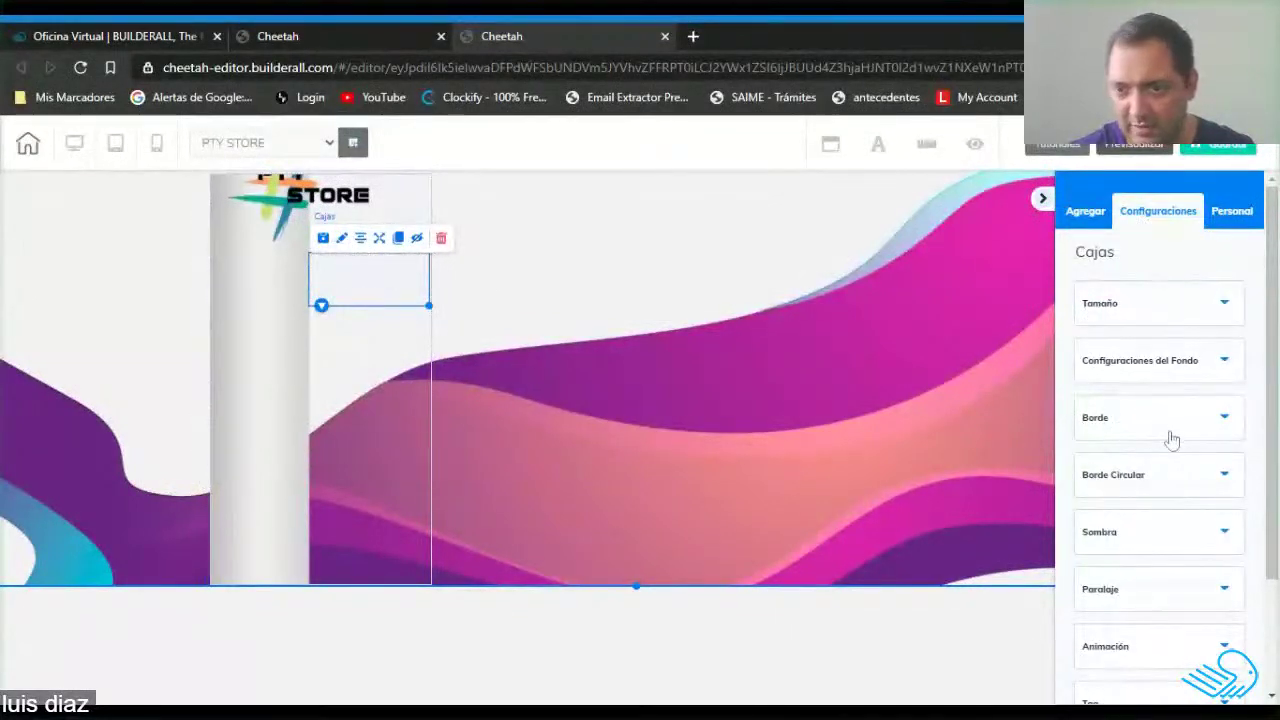
{"action": "left_click", "coordinate": [1201, 374]}
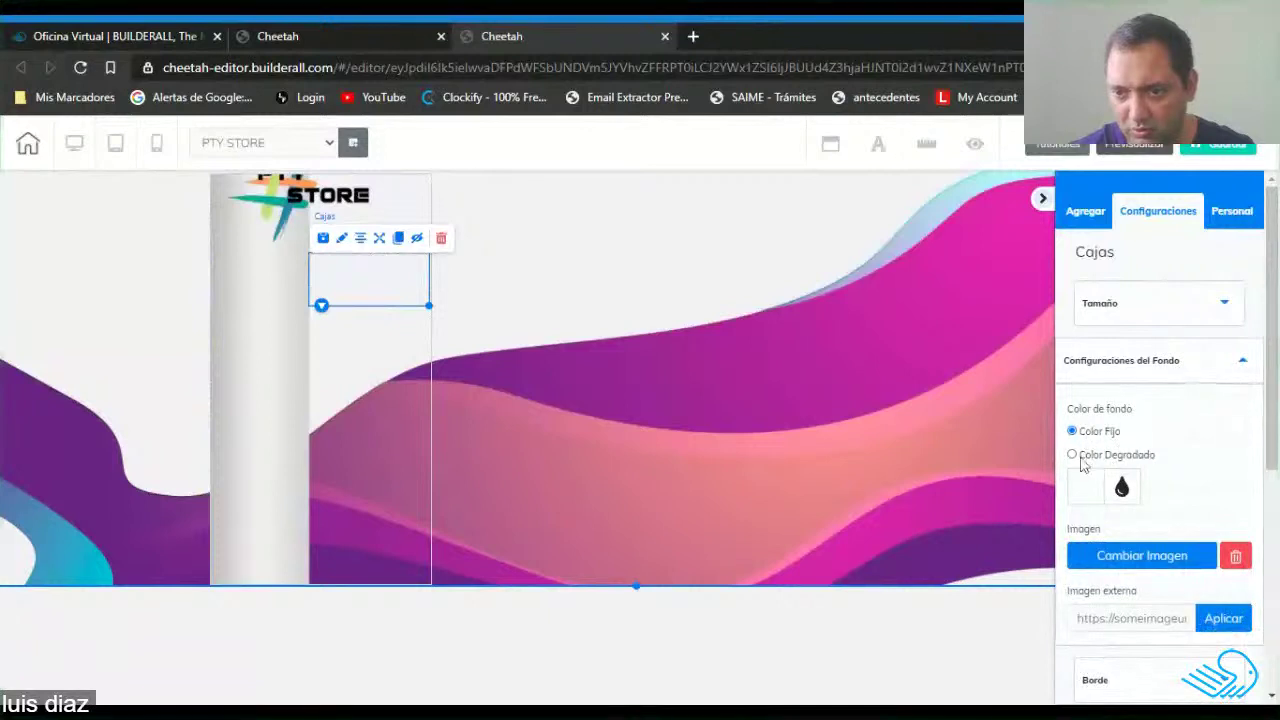
{"action": "left_click", "coordinate": [1074, 456]}
{"action": "left_click", "coordinate": [1092, 492]}
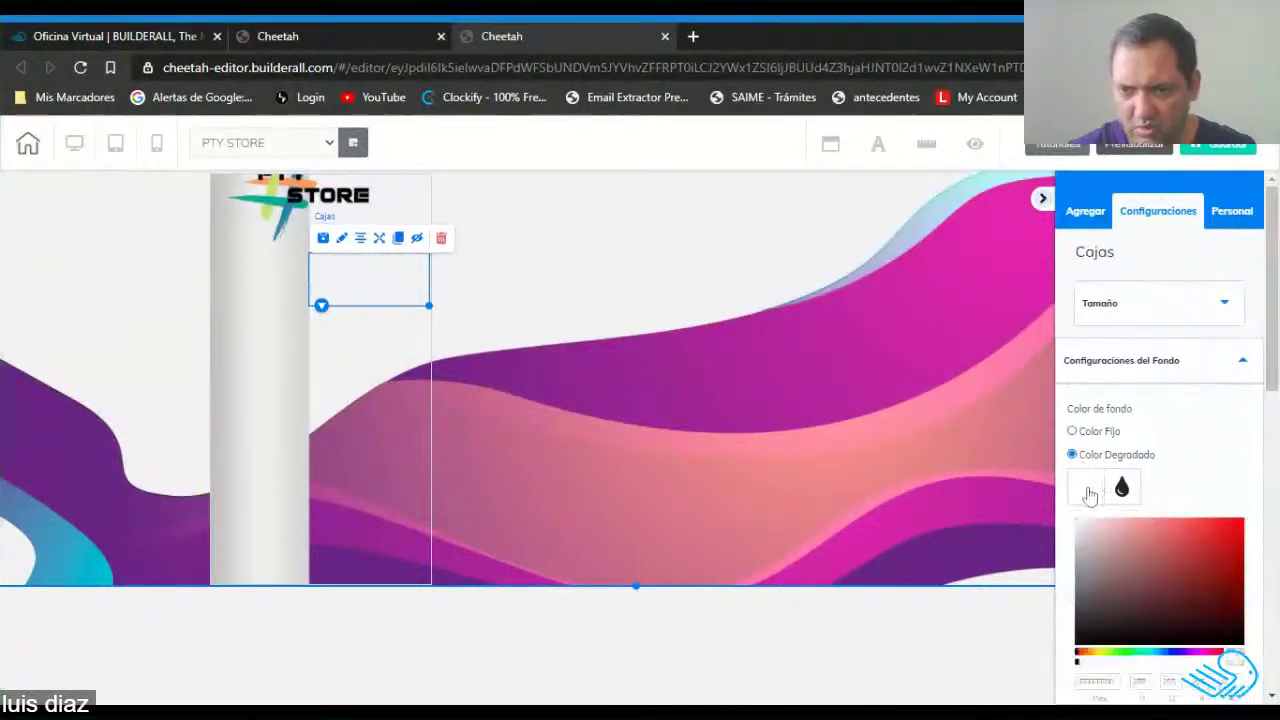
{"action": "left_click", "coordinate": [1120, 544]}
{"action": "left_click_drag", "start_coordinate": [1080, 664], "coordinate": [1193, 658]}
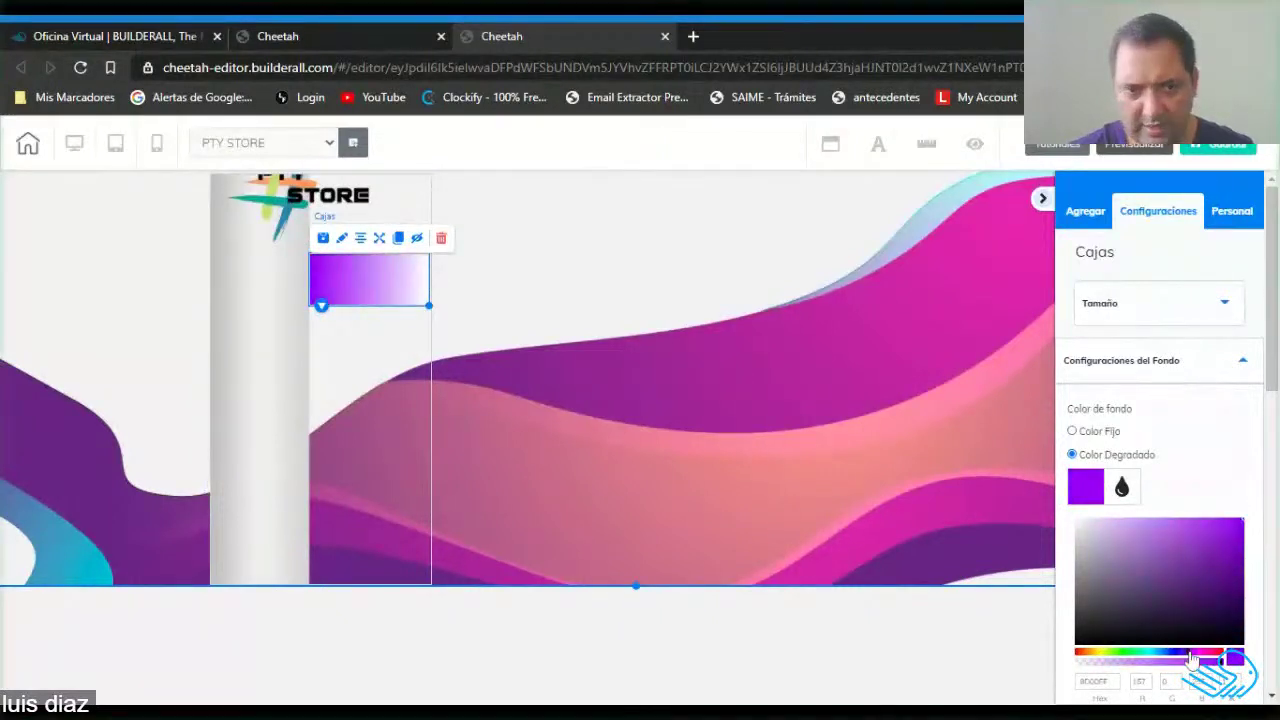
Set the gradient's second colour to a pinkish salmon.
{"action": "left_click", "coordinate": [1088, 487]}
{"action": "left_click", "coordinate": [1086, 530]}
{"action": "left_click_drag", "start_coordinate": [1109, 609], "coordinate": [1139, 590]}
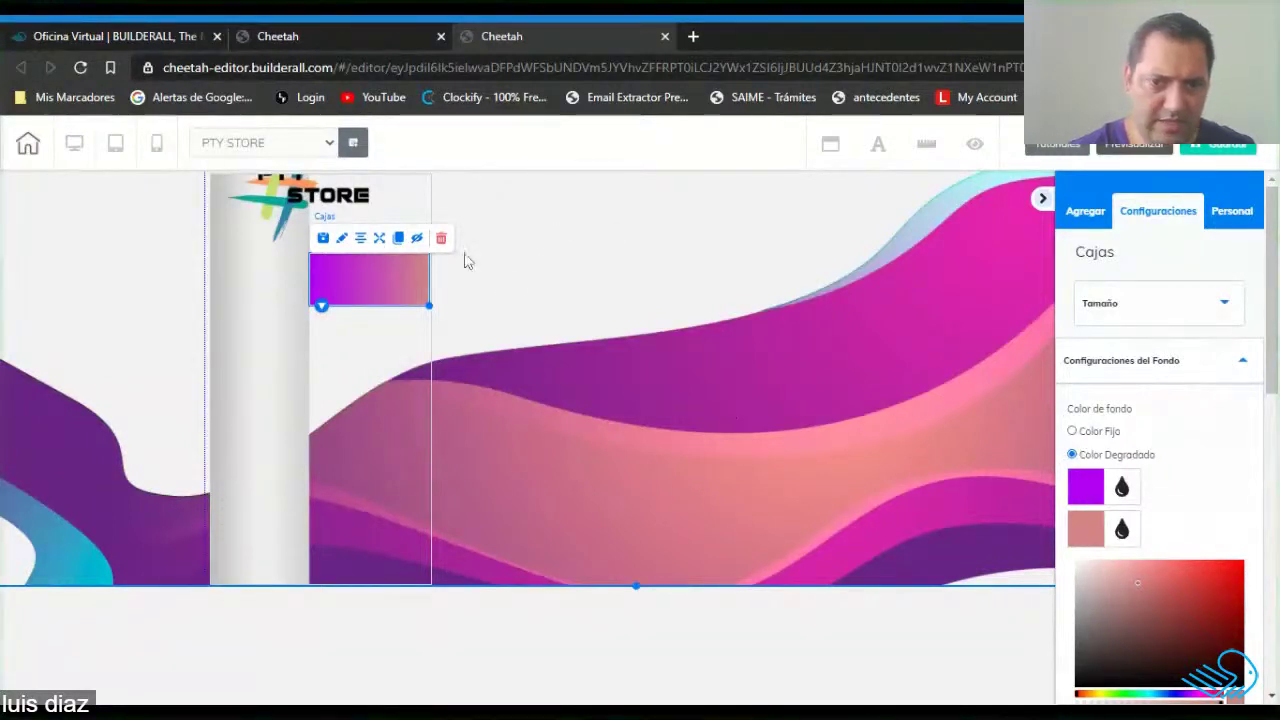
{"action": "left_click", "coordinate": [374, 268]}
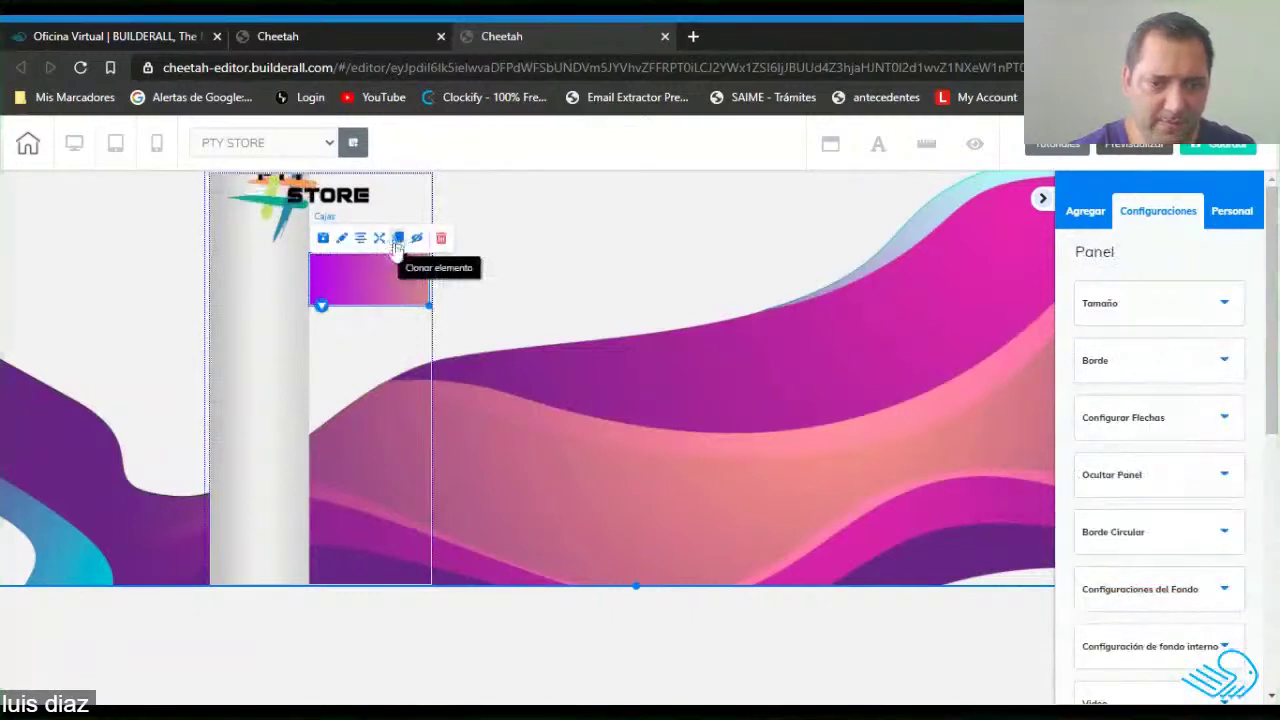
Clone the gradient bar and drag both bars side by side onto the banner's lower middle.
{"action": "left_click", "coordinate": [399, 239]}
{"action": "left_click_drag", "start_coordinate": [395, 298], "coordinate": [366, 347]}
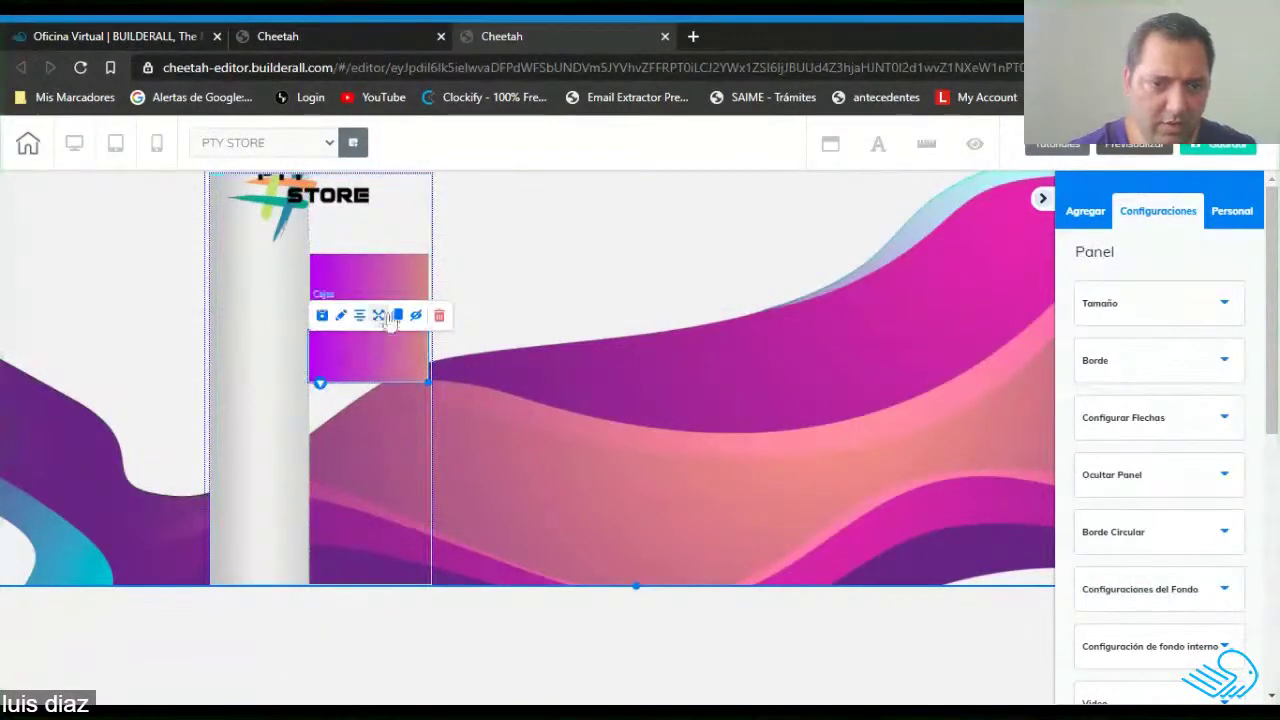
{"action": "left_click", "coordinate": [367, 275]}
{"action": "left_click", "coordinate": [371, 364]}
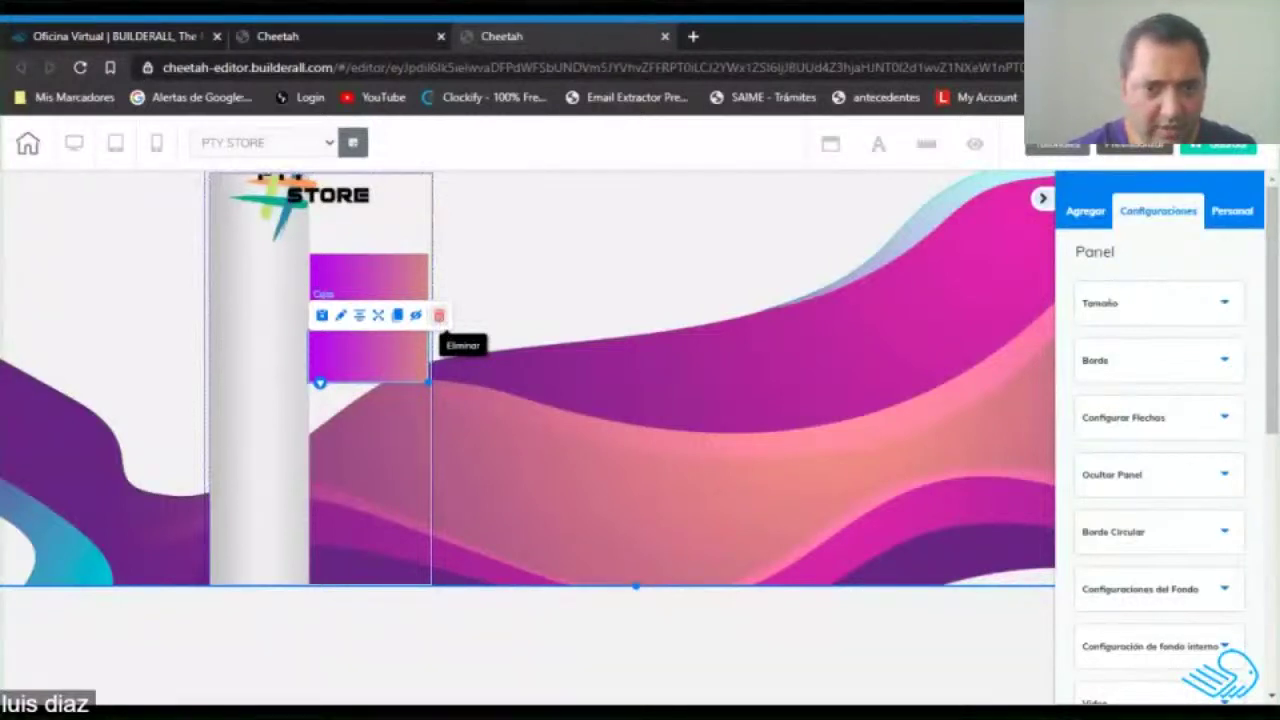
{"action": "left_click_drag", "start_coordinate": [368, 280], "coordinate": [830, 545]}
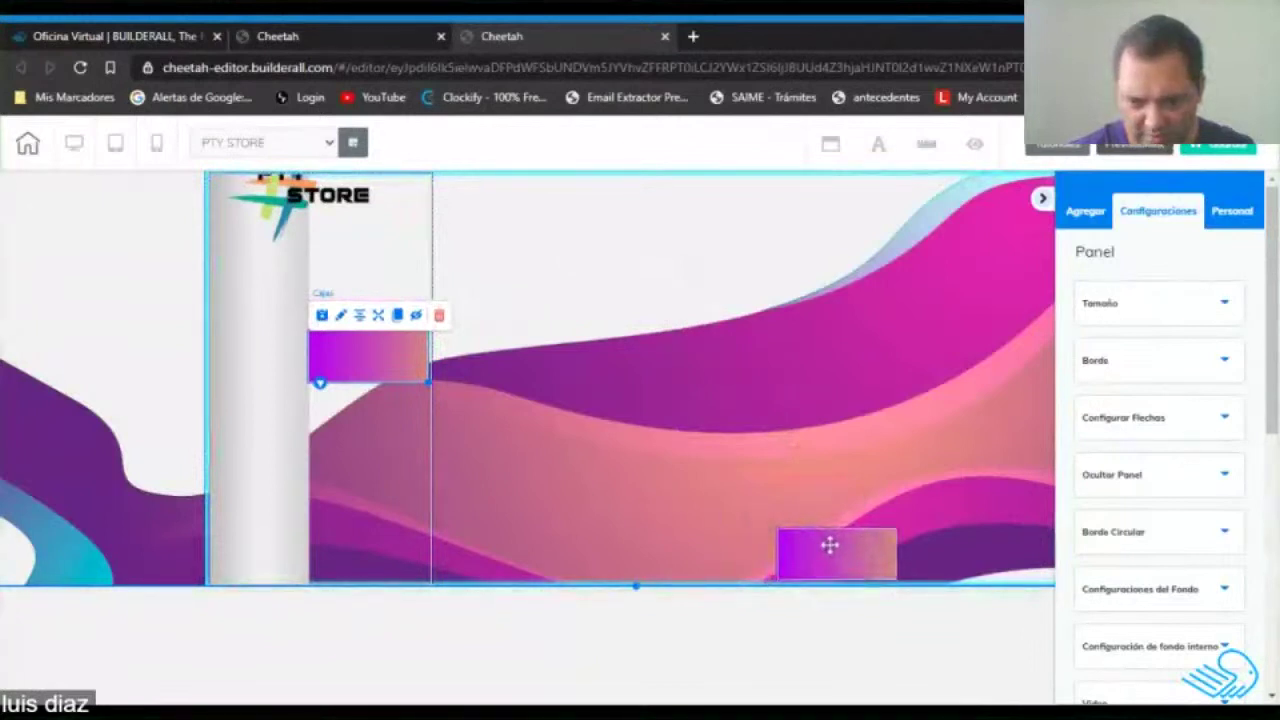
{"action": "left_click_drag", "start_coordinate": [358, 361], "coordinate": [559, 475]}
{"action": "left_click_drag", "start_coordinate": [834, 563], "coordinate": [781, 482]}
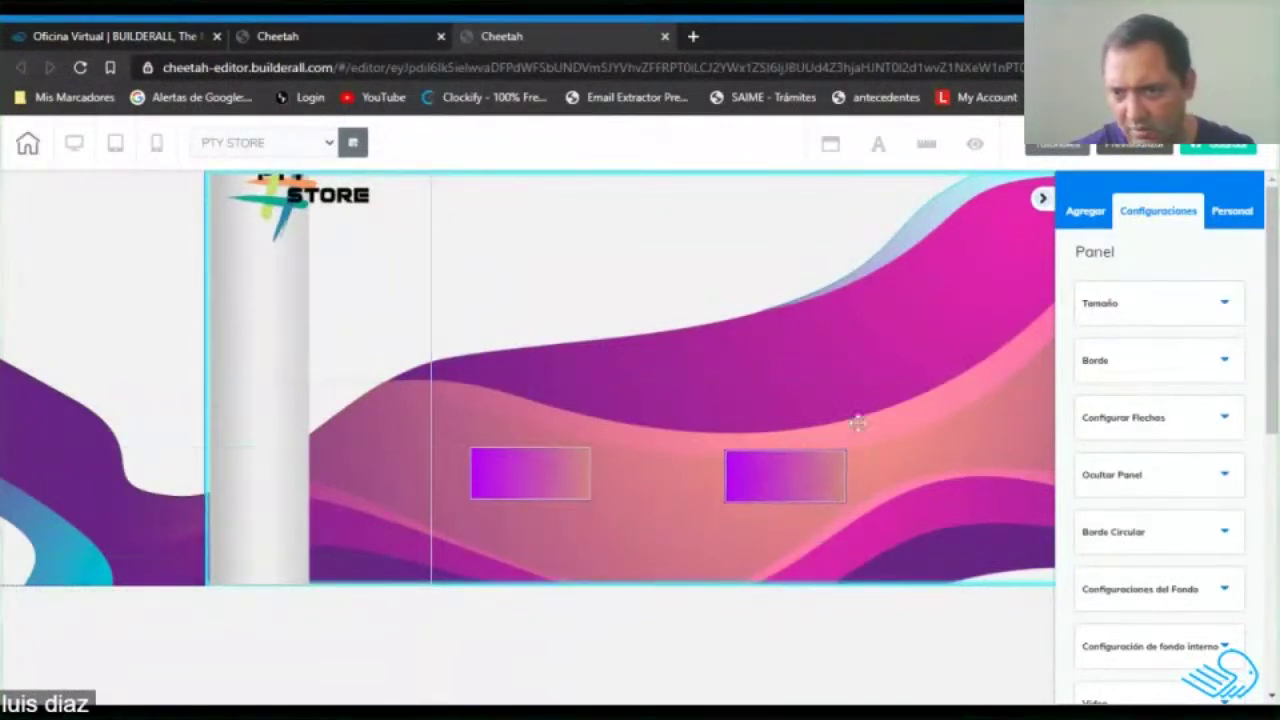
Add an outlined frame box to the banner and move both gradient bars into it.
{"action": "left_click", "coordinate": [1080, 212]}
{"action": "left_click", "coordinate": [1200, 257]}
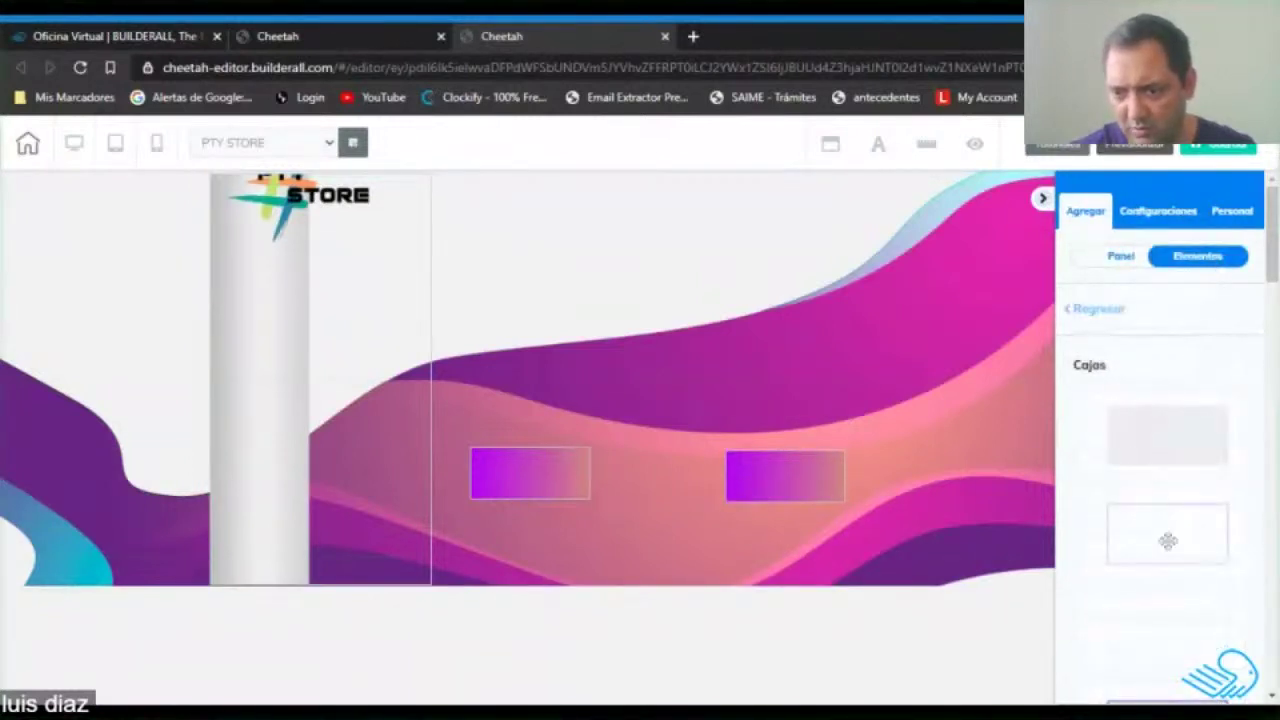
{"action": "scroll", "coordinate": [1183, 506], "scroll_direction": "down", "scroll_amount": 3}
{"action": "left_click_drag", "start_coordinate": [1058, 447], "coordinate": [614, 325]}
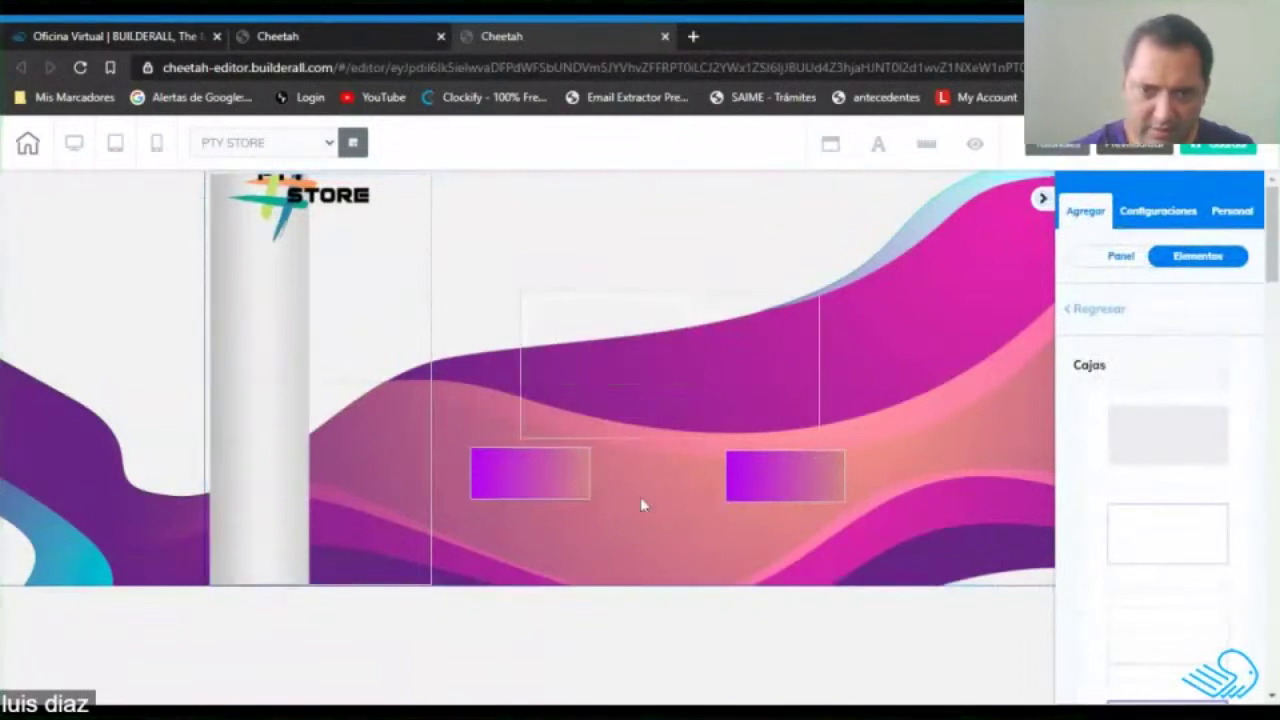
{"action": "left_click_drag", "start_coordinate": [549, 481], "coordinate": [581, 331]}
{"action": "left_click_drag", "start_coordinate": [793, 490], "coordinate": [727, 352]}
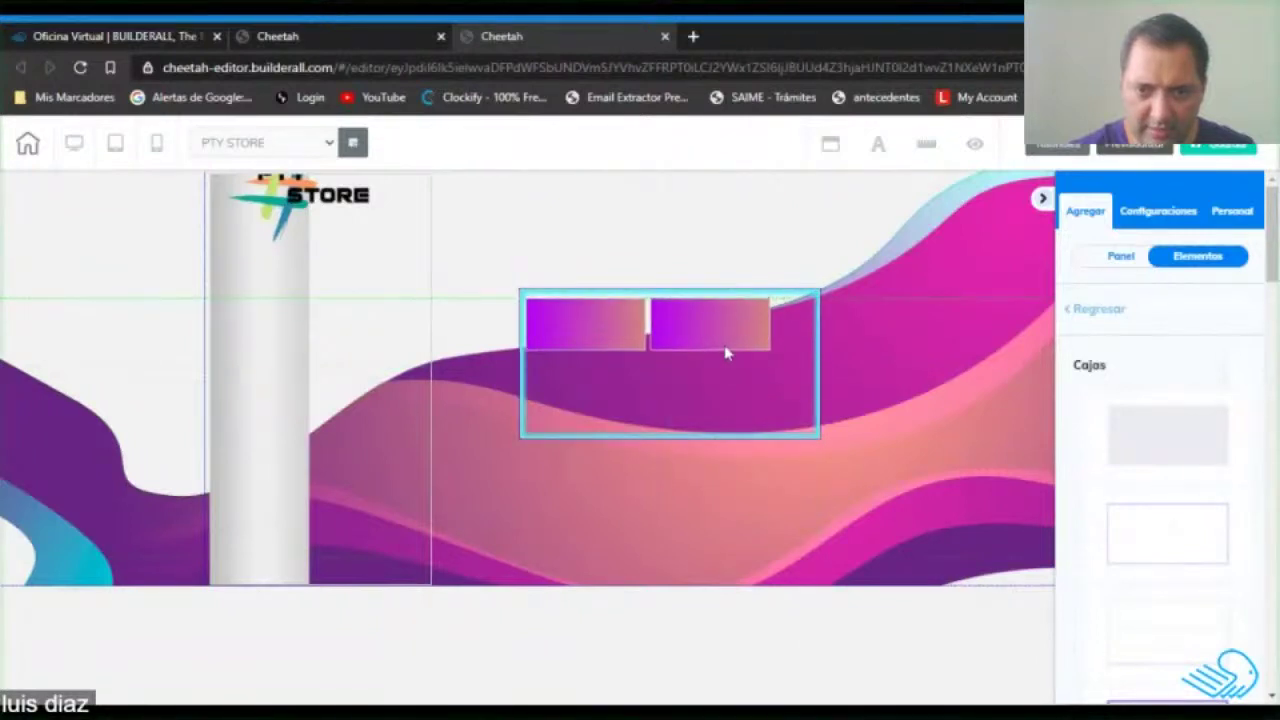
Widen the frame and clone the right gradient bar as a third bar beside it.
{"action": "left_click", "coordinate": [820, 437]}
{"action": "left_click_drag", "start_coordinate": [820, 437], "coordinate": [994, 433]}
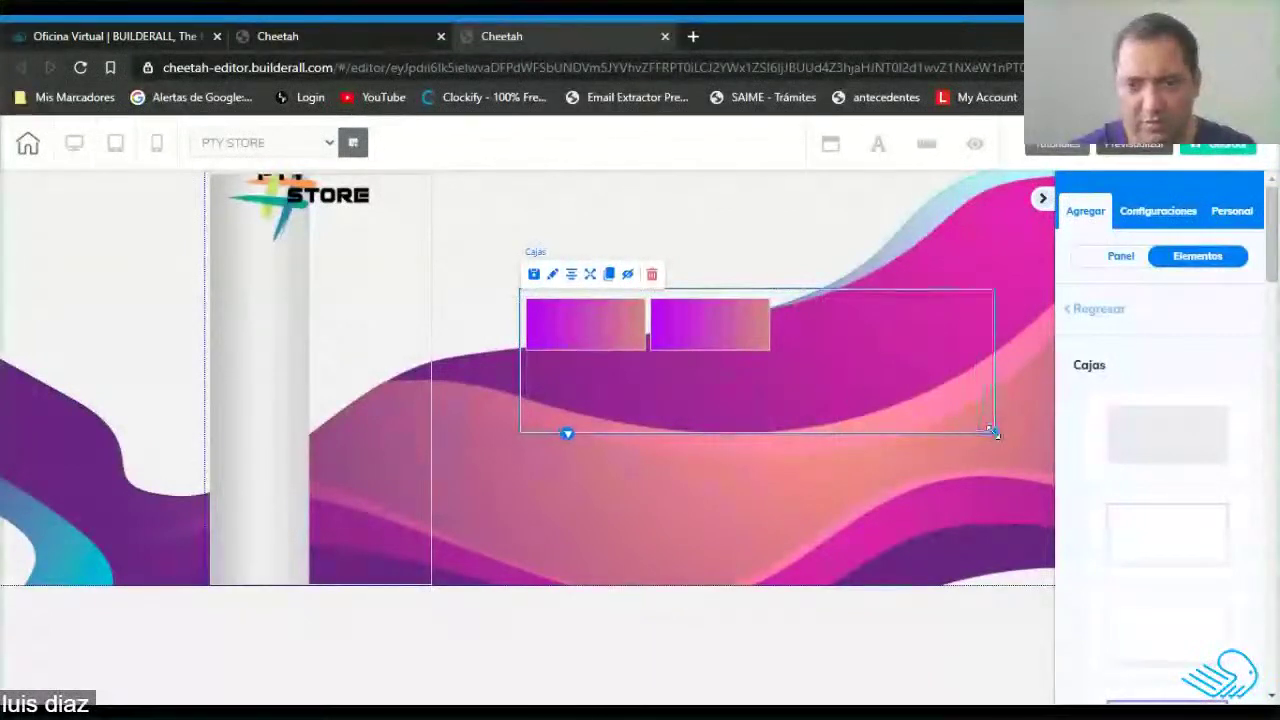
{"action": "left_click", "coordinate": [724, 332]}
{"action": "left_click", "coordinate": [739, 283]}
{"action": "left_click_drag", "start_coordinate": [745, 340], "coordinate": [840, 315]}
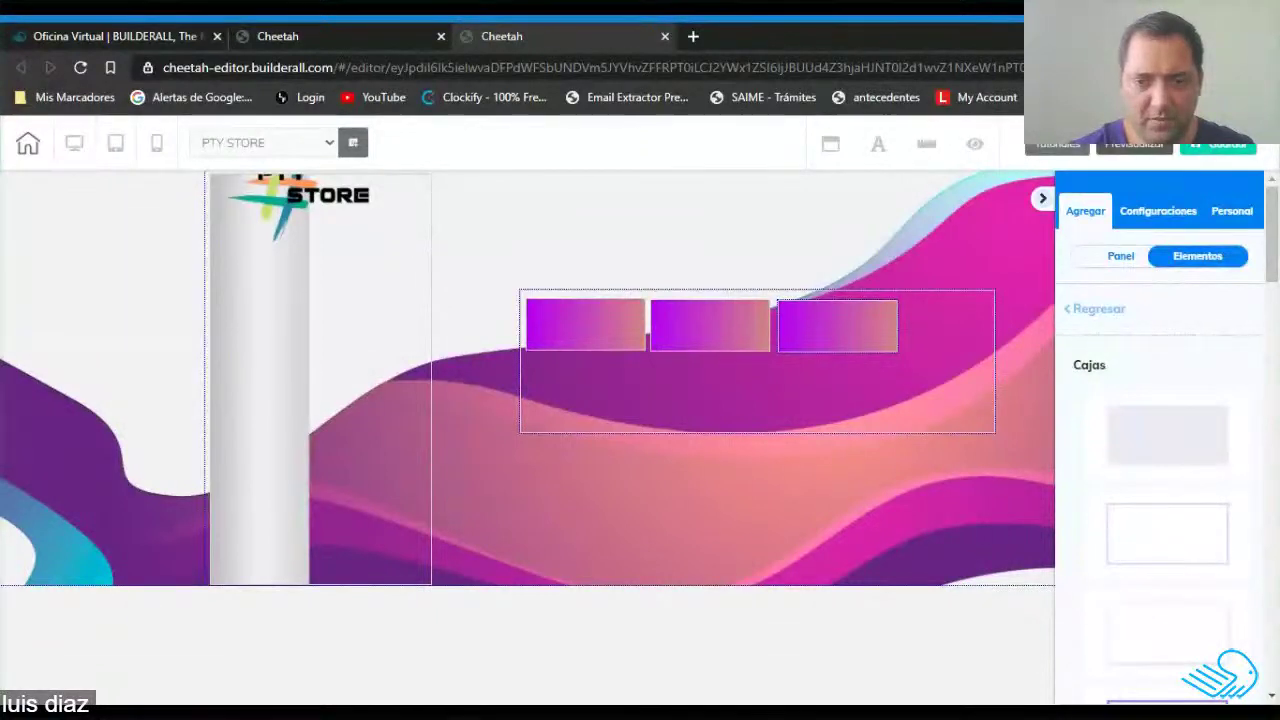
Delete the frame with its three gradient bars, confirming with Sí.
{"action": "left_click", "coordinate": [796, 403]}
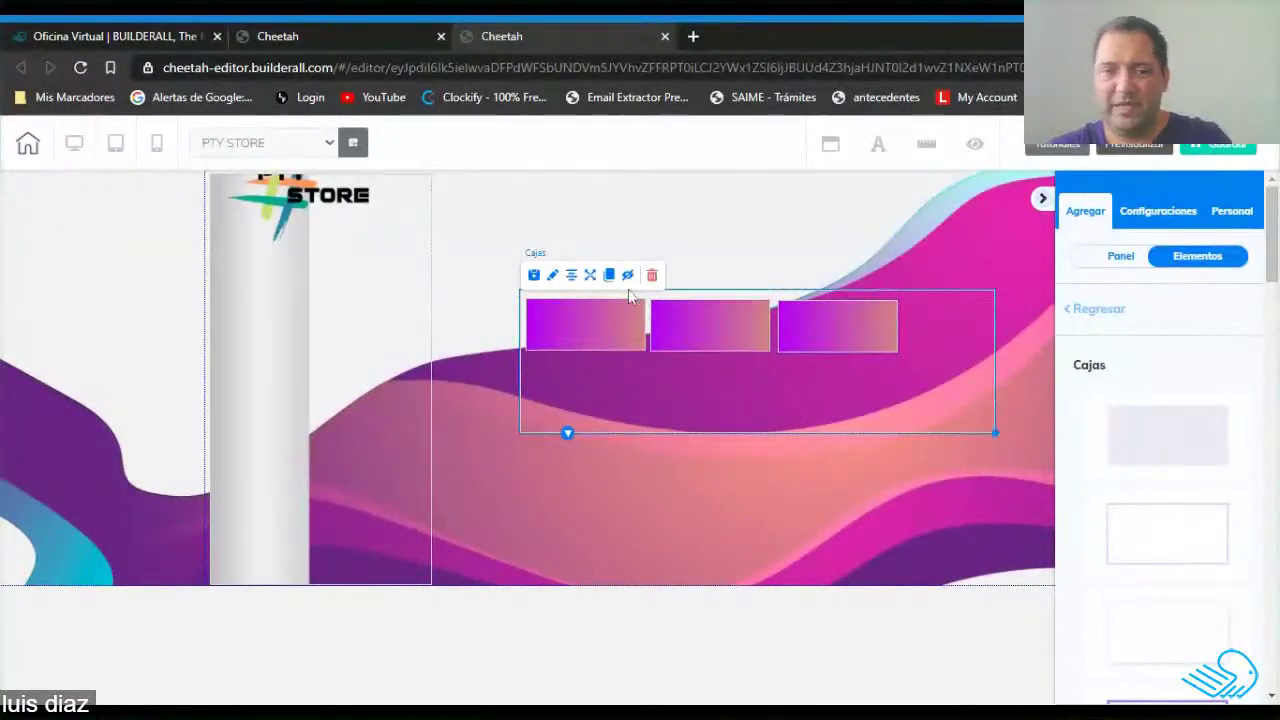
{"action": "left_click", "coordinate": [652, 276]}
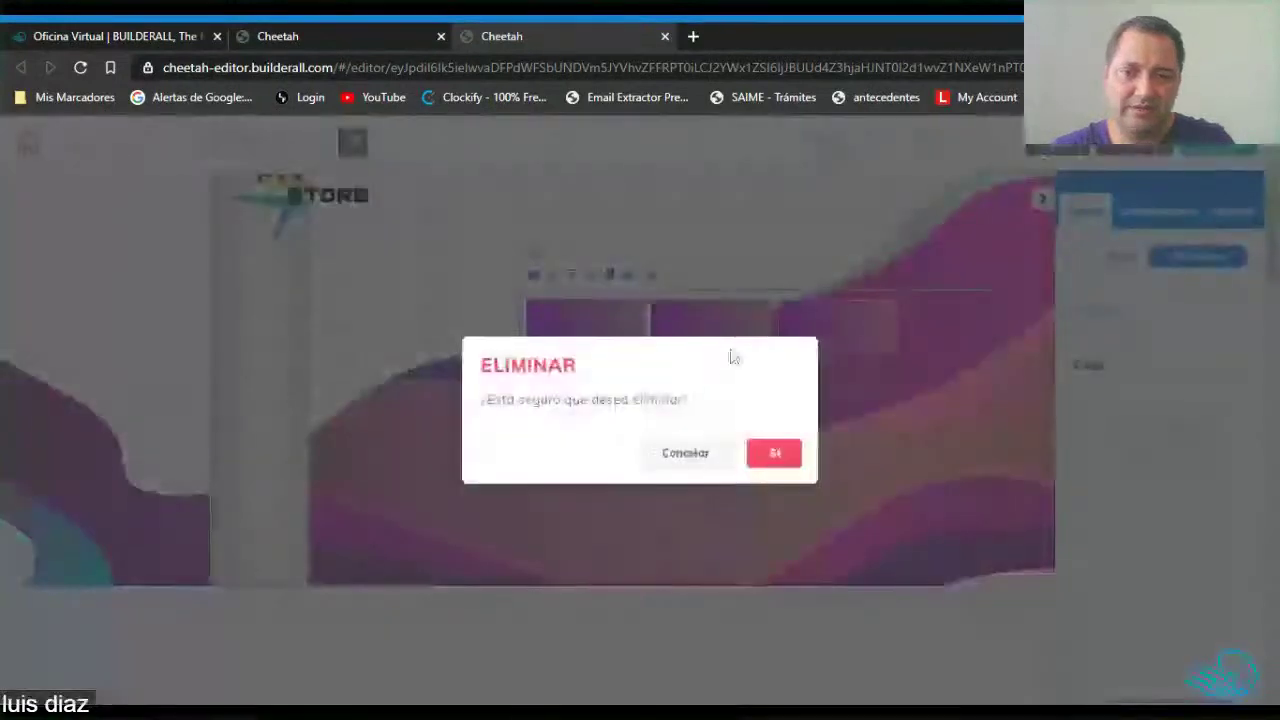
{"action": "left_click", "coordinate": [774, 453]}
{"action": "left_click", "coordinate": [1268, 199]}
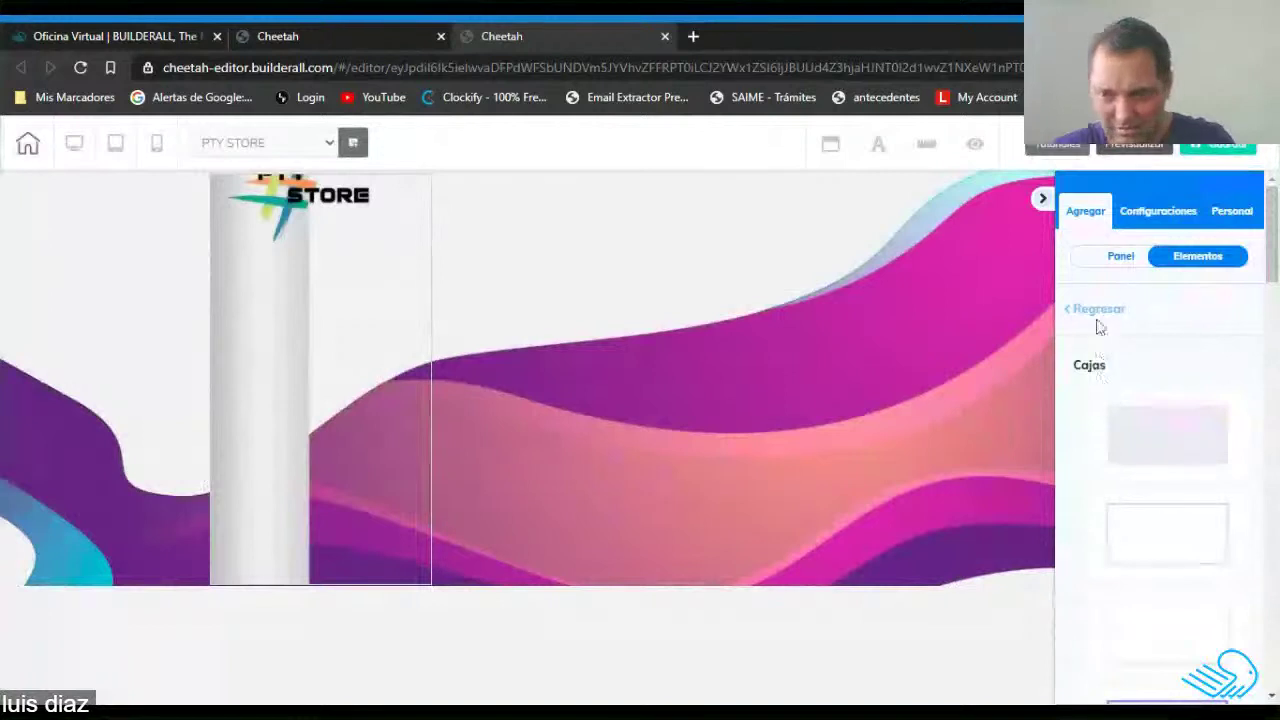
Place the first button style in the sidebar just below the STORE logo and resize it.
{"action": "left_click", "coordinate": [1098, 312]}
{"action": "scroll", "coordinate": [1130, 512], "scroll_direction": "down", "scroll_amount": 10}
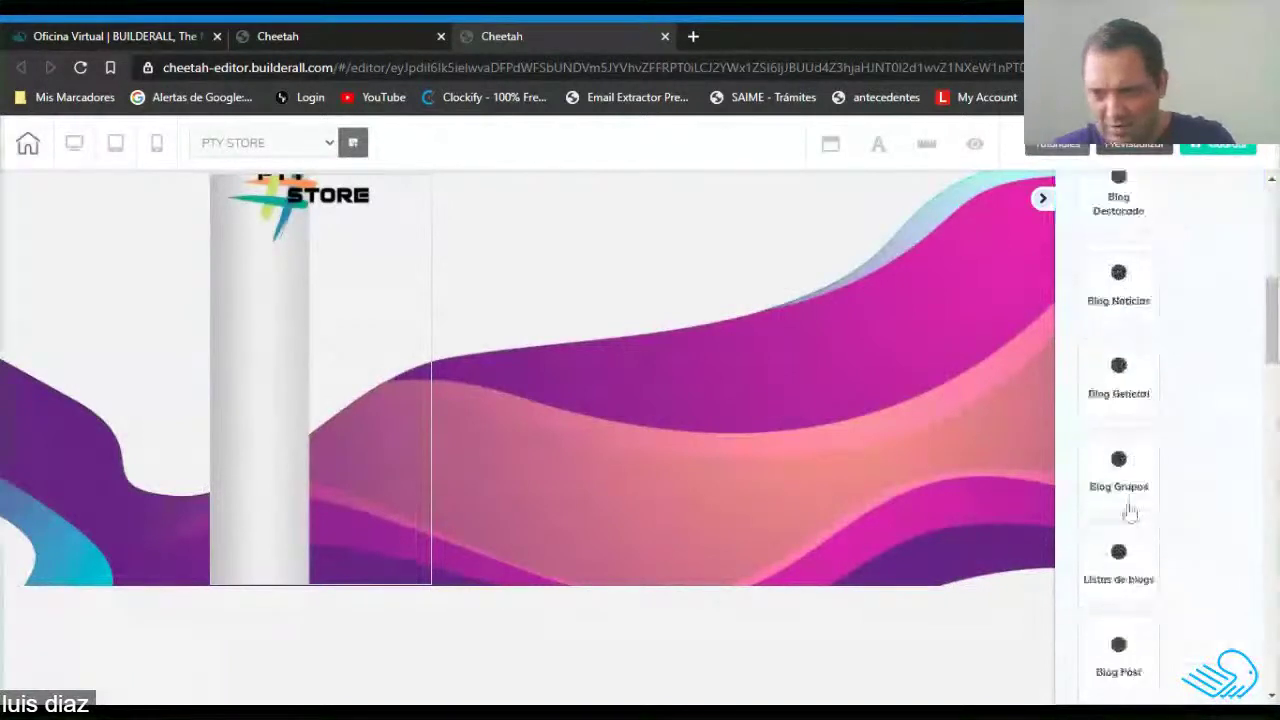
{"action": "scroll", "coordinate": [1130, 512], "scroll_direction": "down", "scroll_amount": 6}
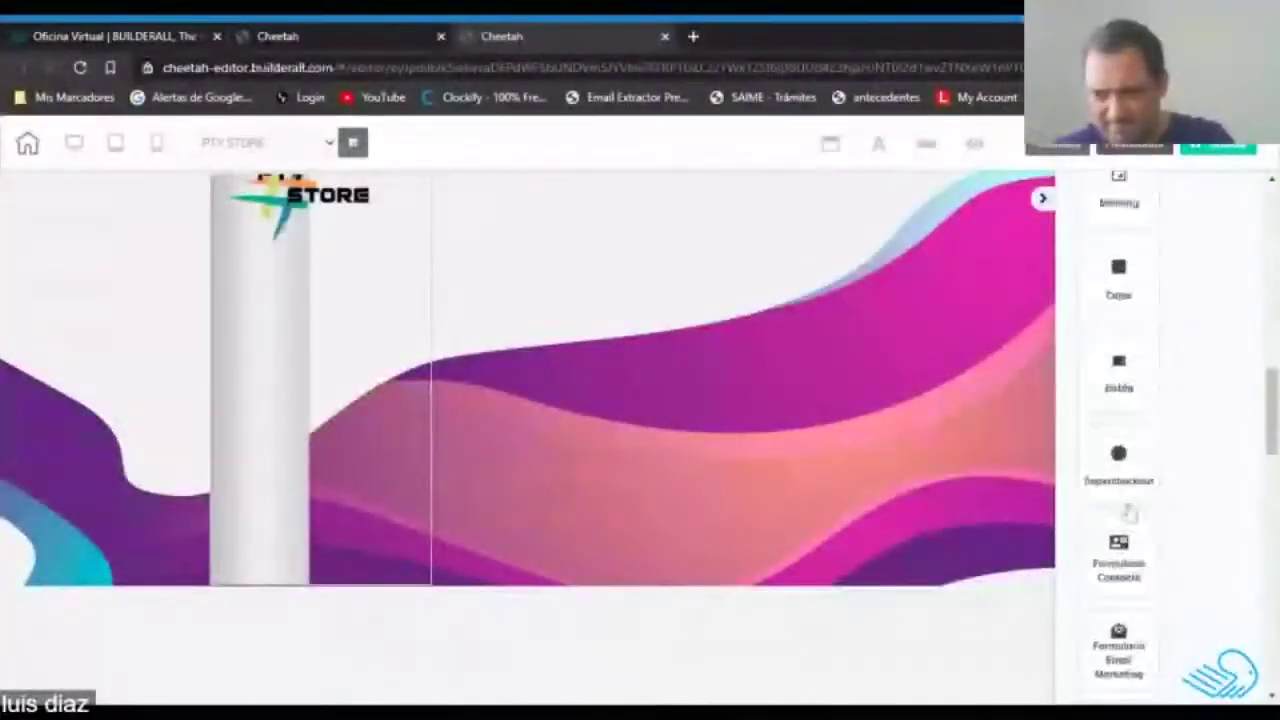
{"action": "left_click", "coordinate": [1120, 385]}
{"action": "scroll", "coordinate": [1145, 533], "scroll_direction": "down", "scroll_amount": 2}
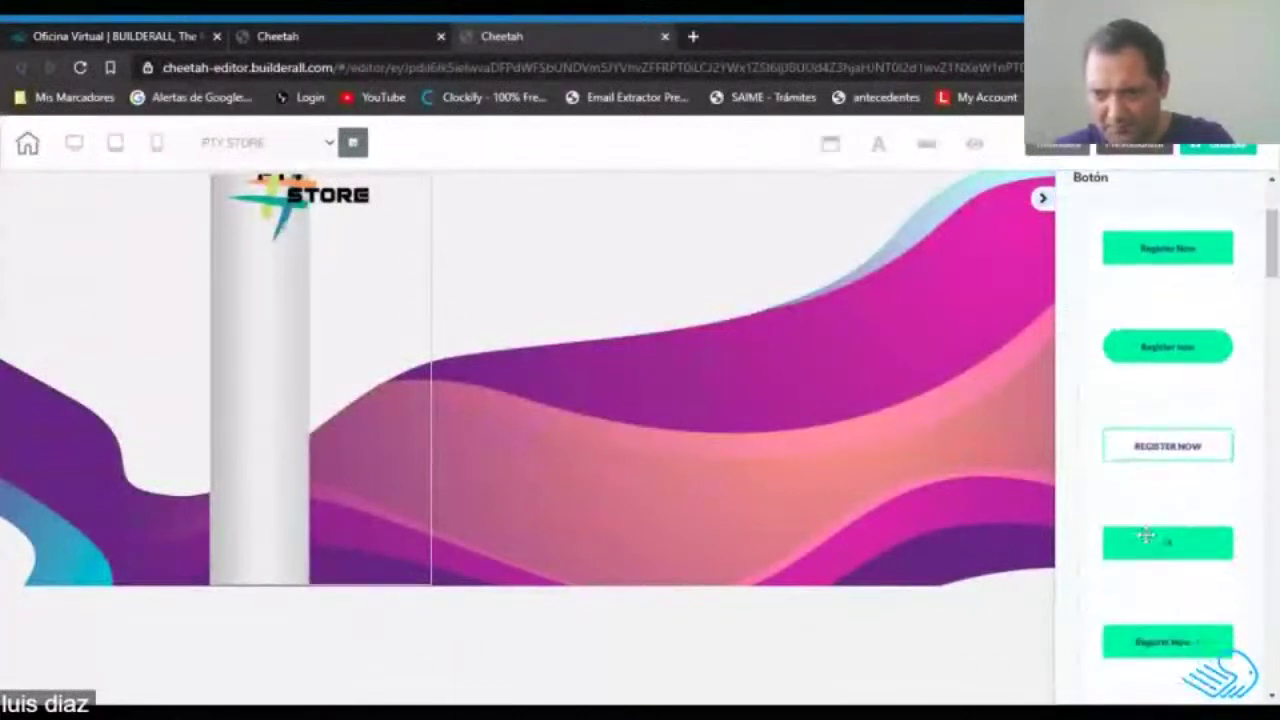
{"action": "left_click_drag", "start_coordinate": [1180, 252], "coordinate": [411, 286]}
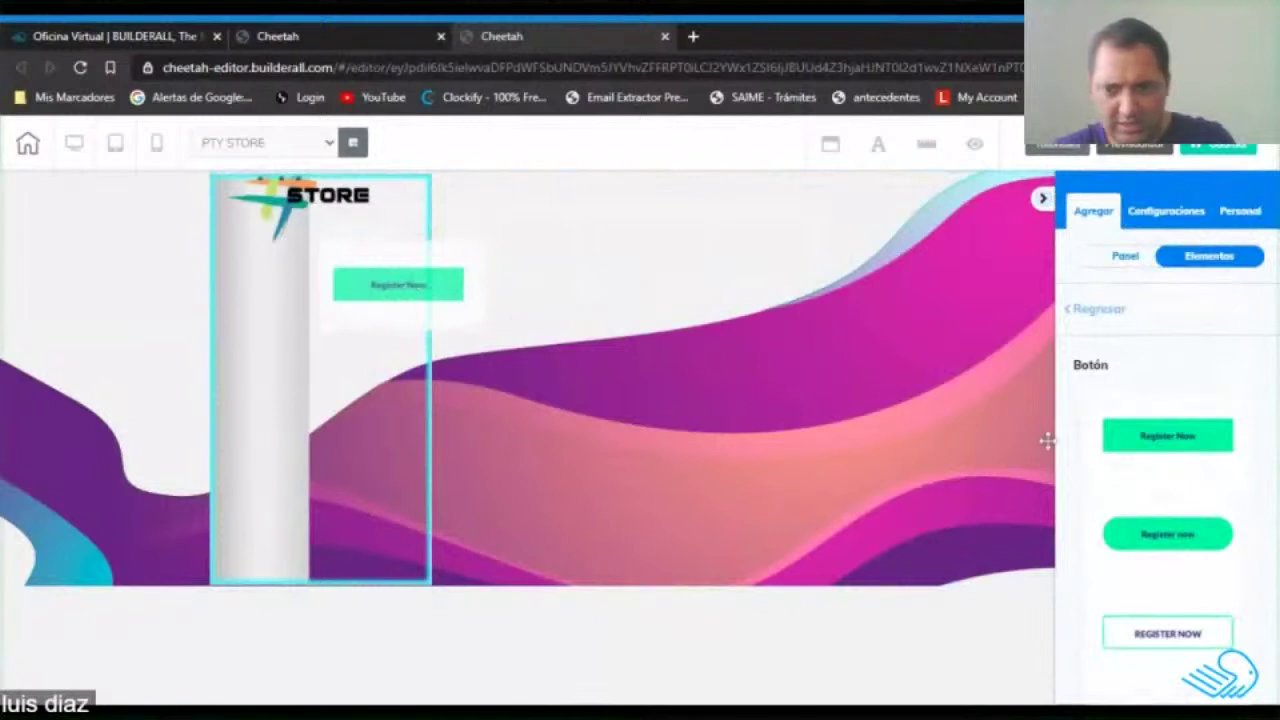
{"action": "left_click_drag", "start_coordinate": [1172, 440], "coordinate": [878, 386]}
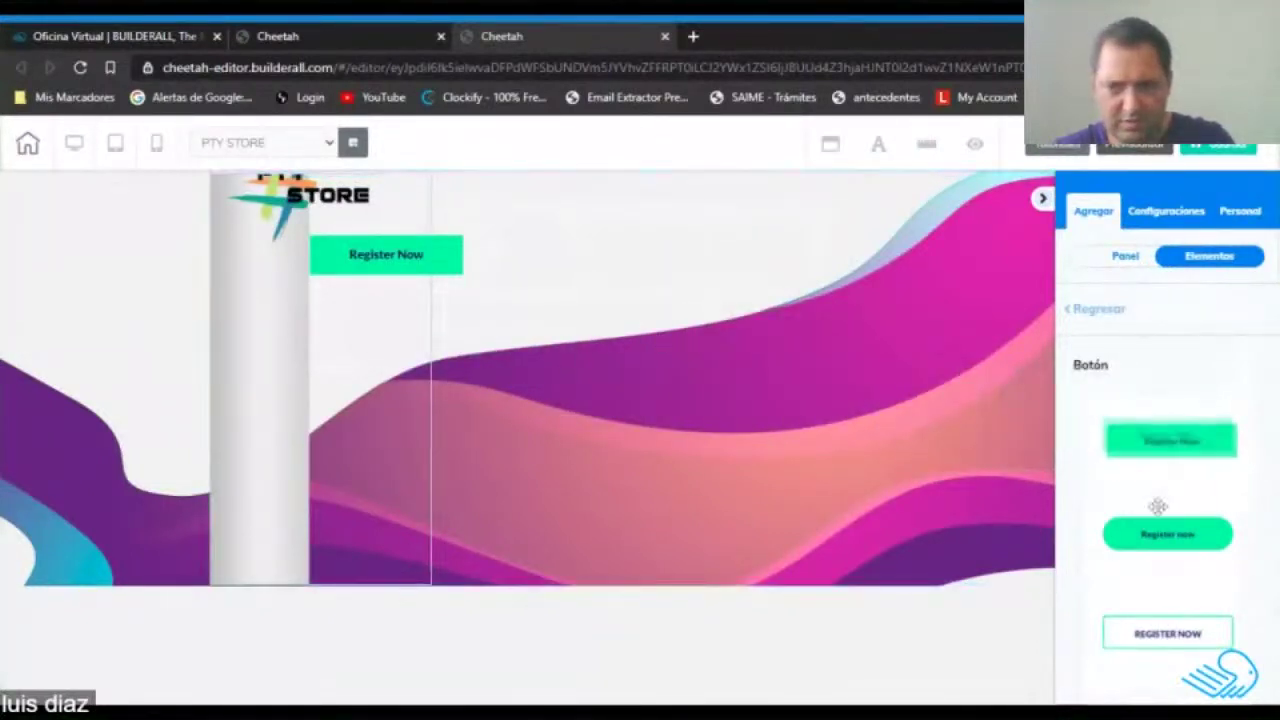
{"action": "left_click", "coordinate": [434, 263]}
{"action": "left_click_drag", "start_coordinate": [458, 282], "coordinate": [420, 288]}
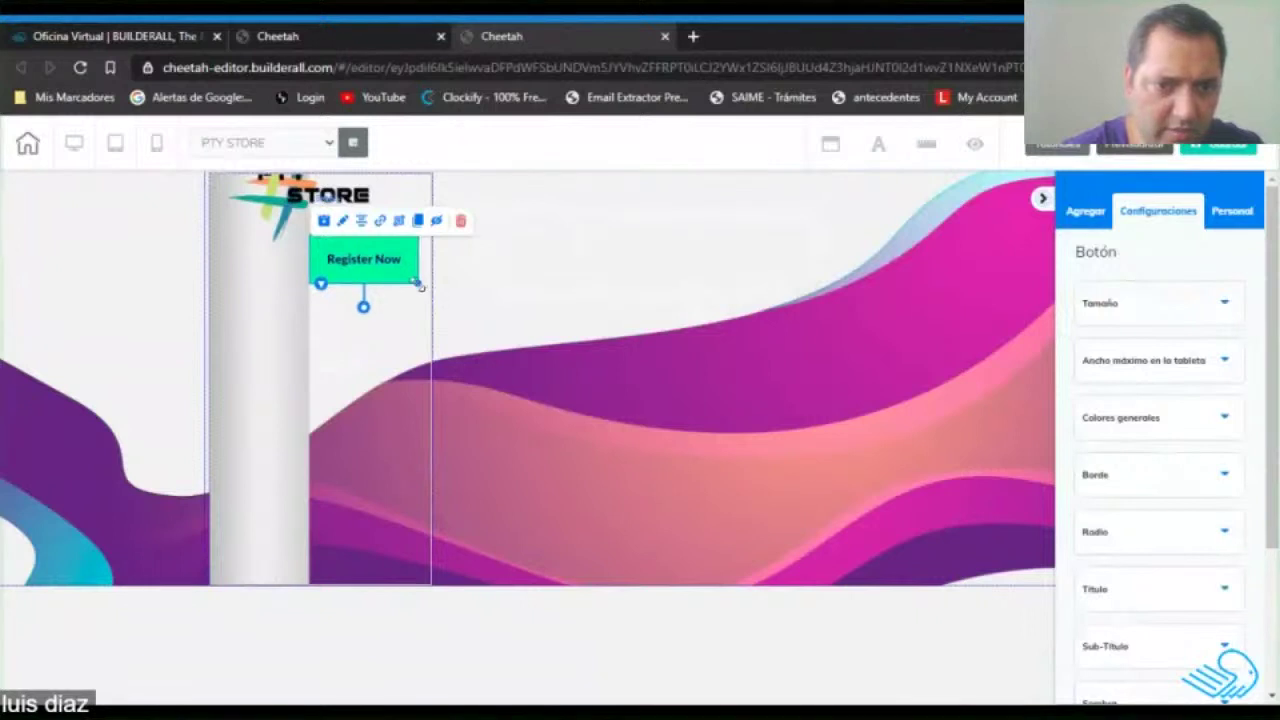
Change the button's Título from 'Register Now' to 'Inicio'.
{"action": "left_click", "coordinate": [1146, 305]}
{"action": "left_click", "coordinate": [1160, 305]}
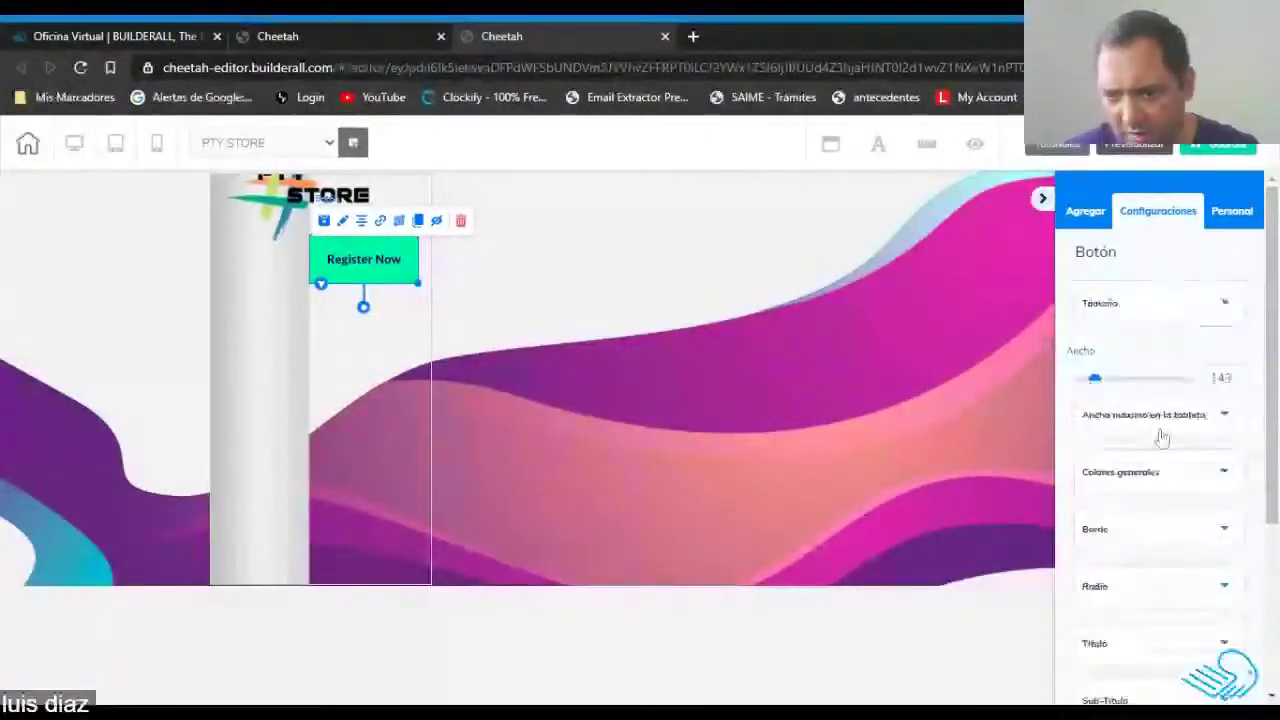
{"action": "left_click", "coordinate": [1140, 588]}
{"action": "scroll", "coordinate": [1158, 468], "scroll_direction": "down", "scroll_amount": 5}
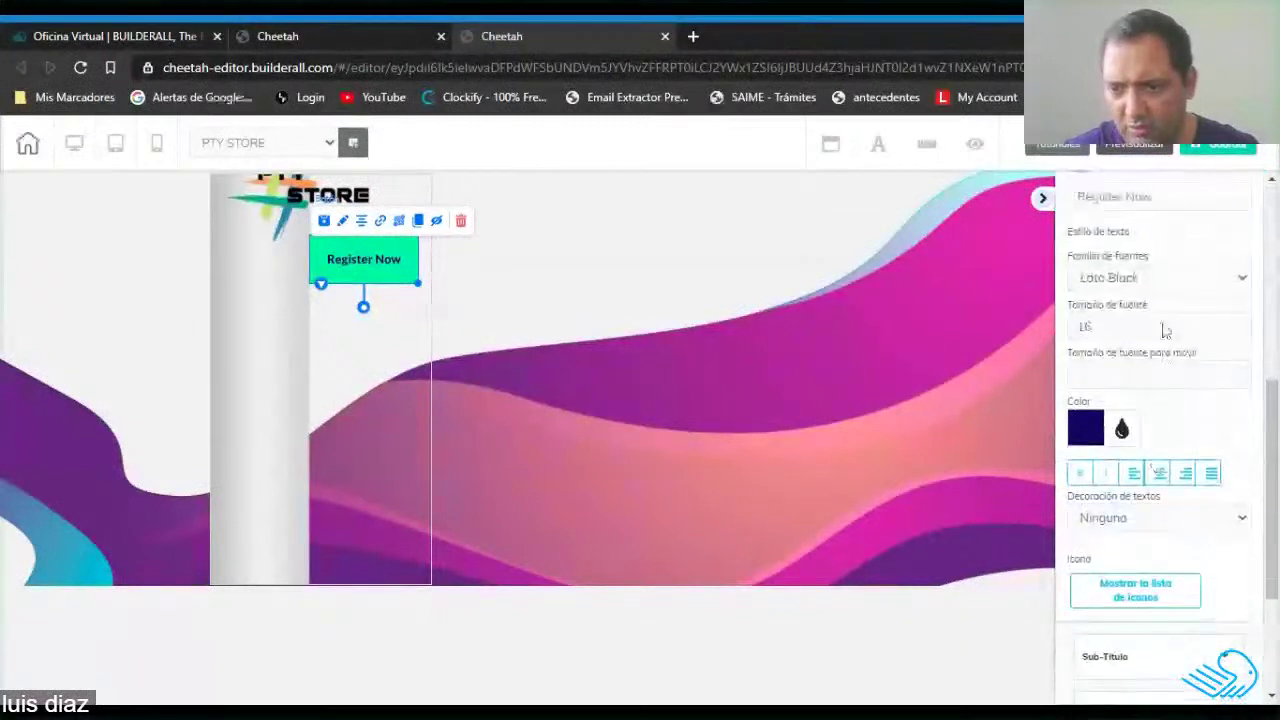
{"action": "scroll", "coordinate": [1140, 365], "scroll_direction": "up", "scroll_amount": 1}
{"action": "triple_click", "coordinate": [1113, 290]}
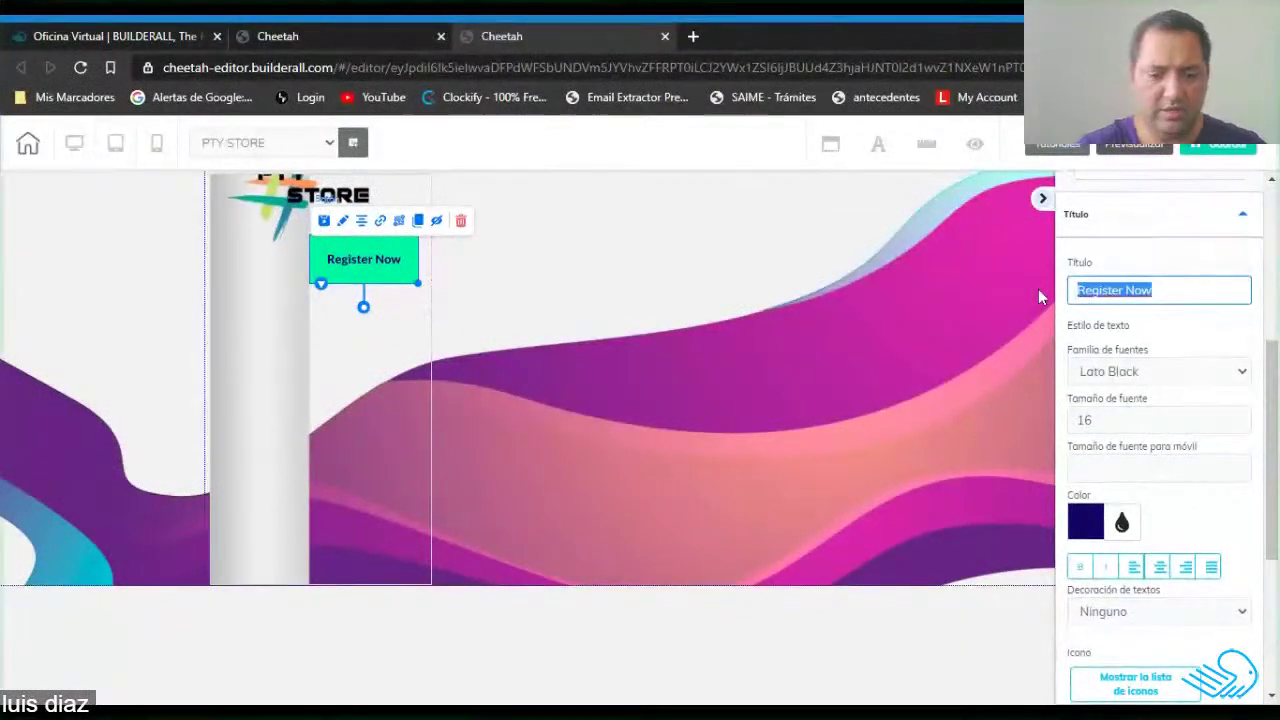
{"action": "type", "text": "Inicio"}
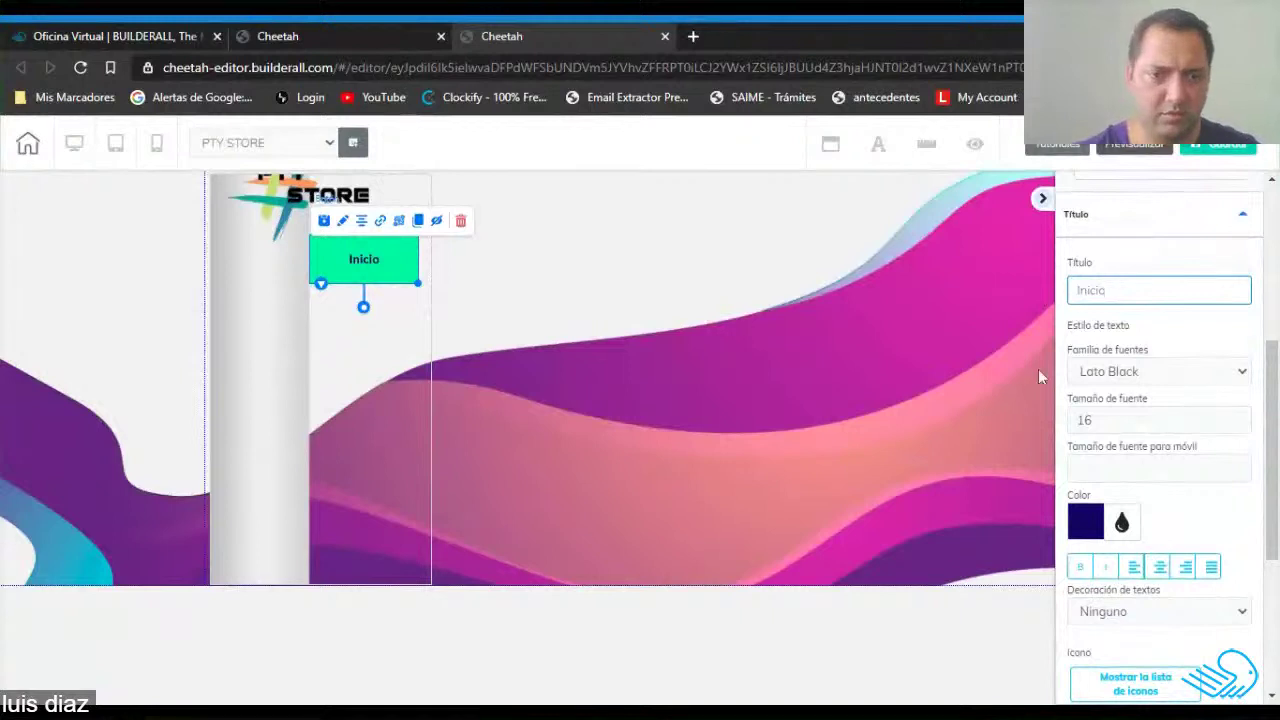
{"action": "left_click", "coordinate": [338, 381]}
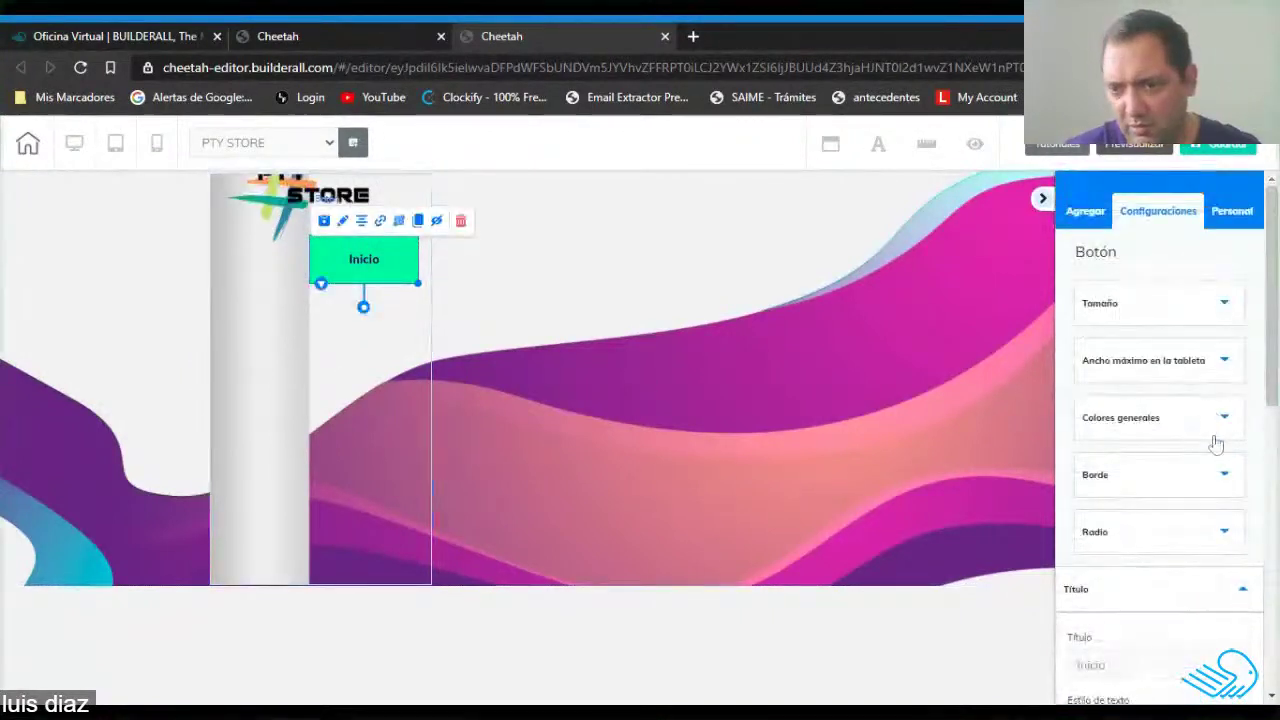
Switch the Inicio button's Colores generales background to a two-colour Color Degradado.
{"action": "scroll", "coordinate": [1214, 430], "scroll_direction": "down", "scroll_amount": 1}
{"action": "left_click", "coordinate": [1222, 266]}
{"action": "left_click", "coordinate": [1198, 422]}
{"action": "scroll", "coordinate": [1184, 456], "scroll_direction": "down", "scroll_amount": 2}
{"action": "scroll", "coordinate": [1166, 449], "scroll_direction": "up", "scroll_amount": 1}
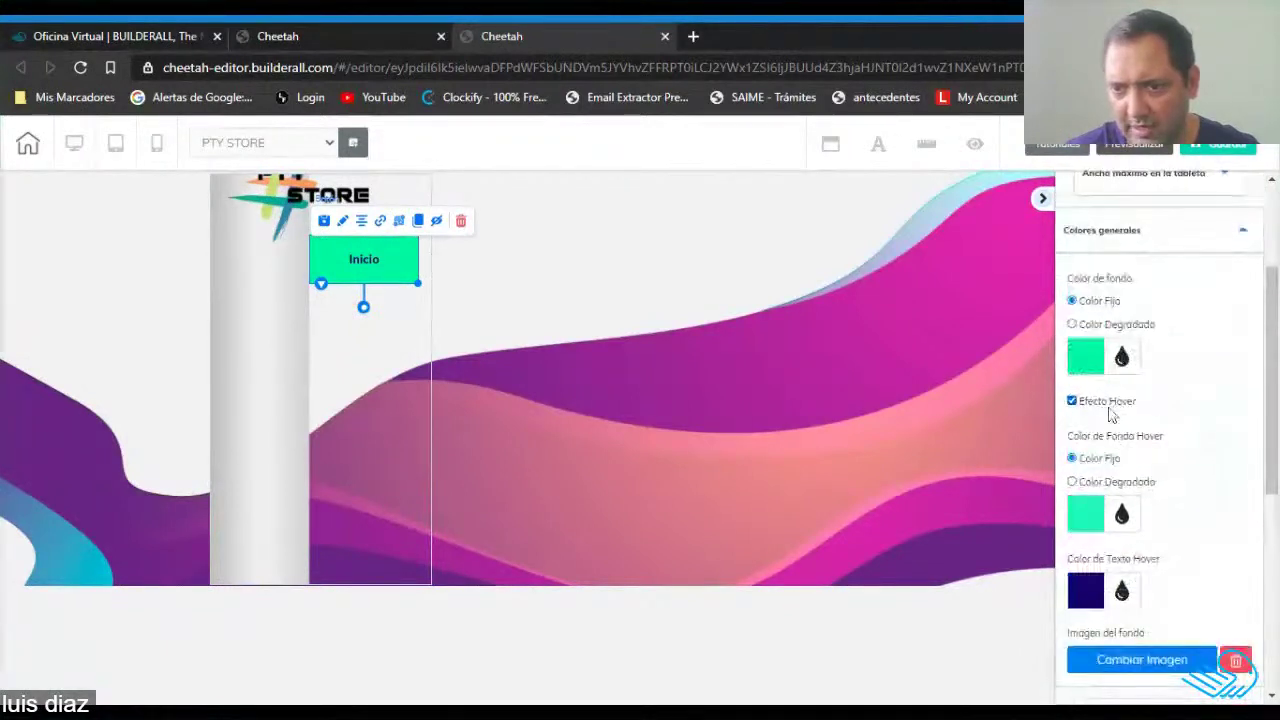
{"action": "left_click", "coordinate": [1086, 356]}
{"action": "left_click_drag", "start_coordinate": [1155, 535], "coordinate": [1218, 540]}
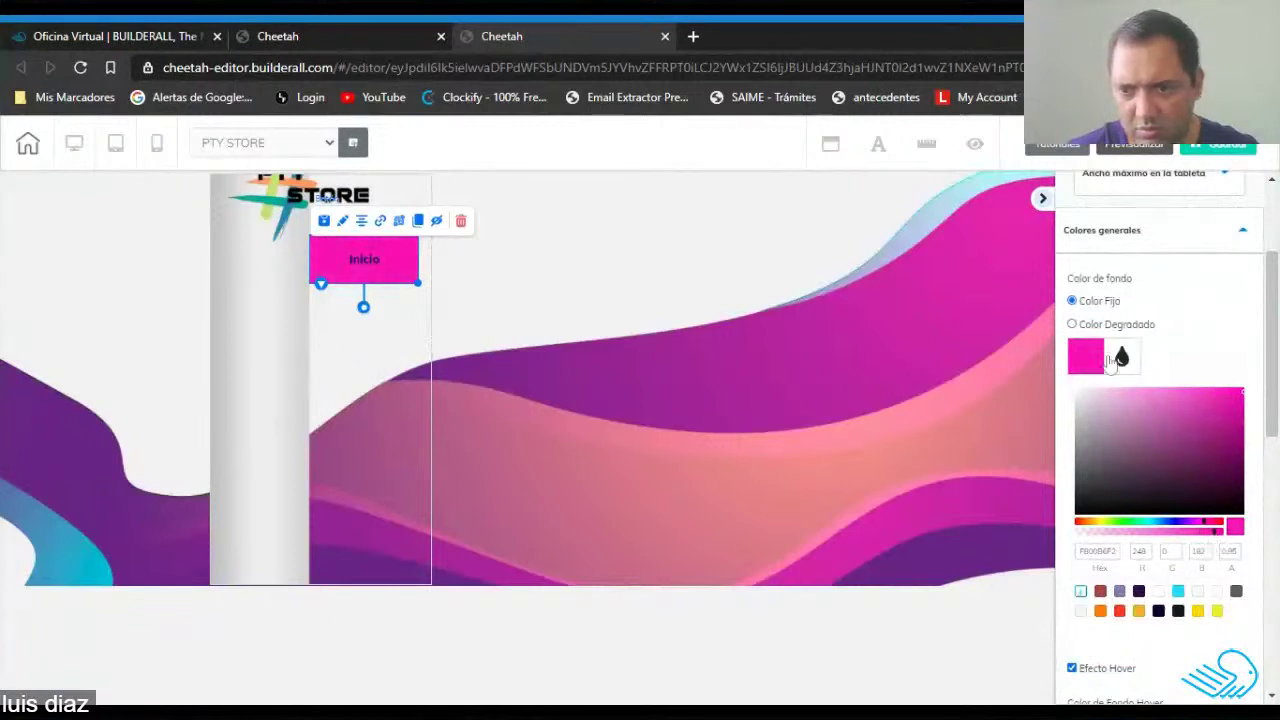
{"action": "left_click", "coordinate": [1105, 358]}
{"action": "left_click", "coordinate": [1072, 324]}
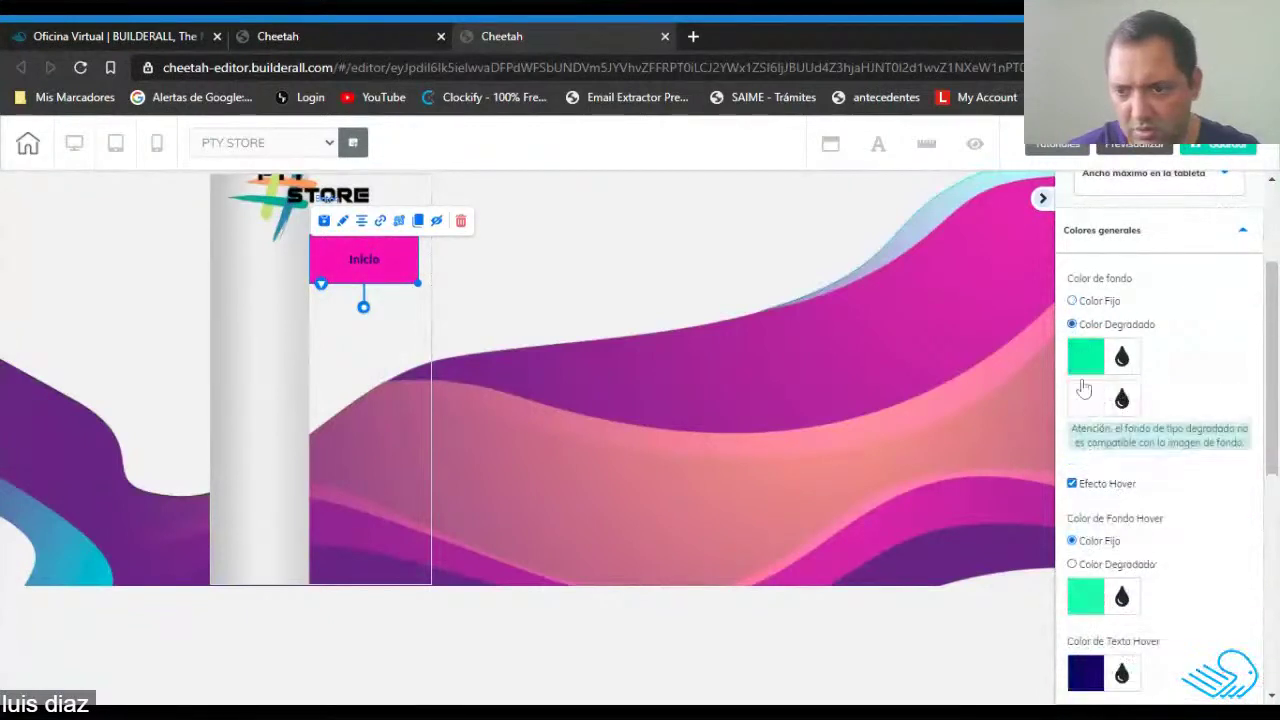
{"action": "left_click", "coordinate": [1086, 400]}
{"action": "mouse_move", "coordinate": [1126, 490]}
{"action": "left_mouse_down"}
{"action": "mouse_move", "coordinate": [1186, 491]}
{"action": "mouse_move", "coordinate": [1178, 443]}
{"action": "mouse_move", "coordinate": [1163, 442]}
{"action": "mouse_move", "coordinate": [1224, 457]}
{"action": "left_mouse_up"}
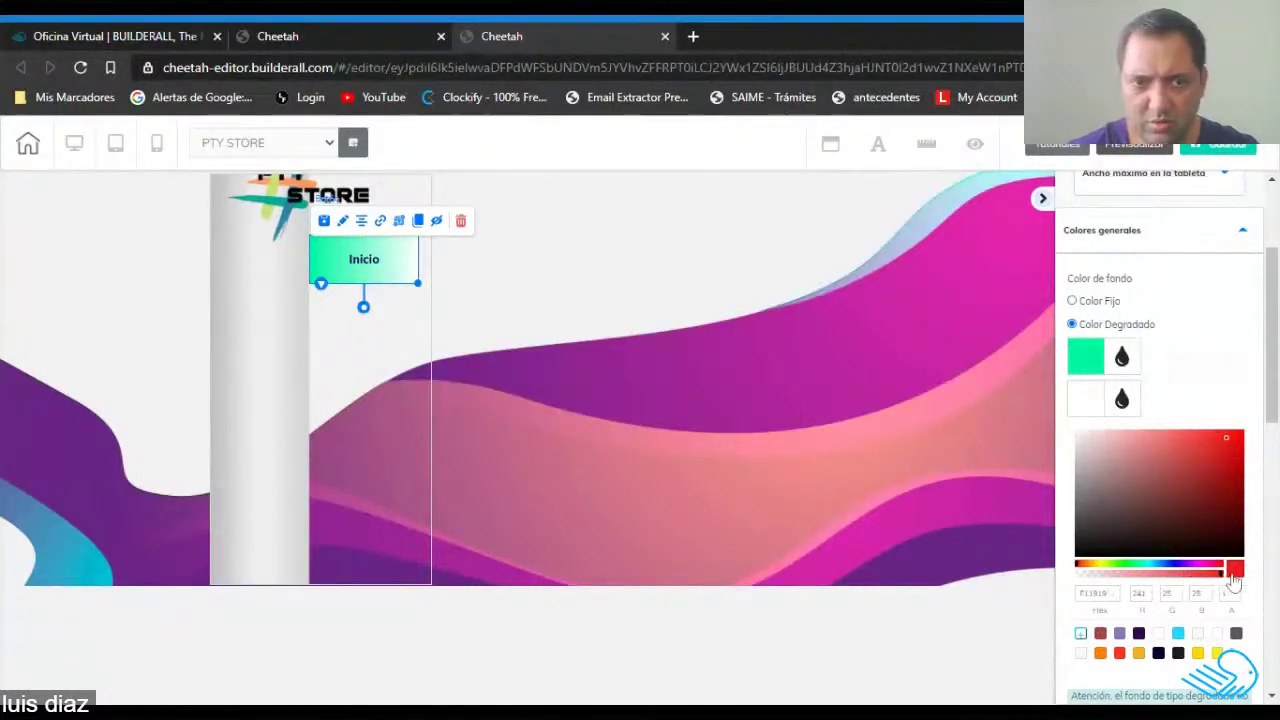
{"action": "left_click", "coordinate": [1086, 401]}
Set the gradient's second colour to white at 0.67 opacity.
{"action": "left_click", "coordinate": [1086, 401]}
{"action": "left_click", "coordinate": [1223, 457]}
{"action": "left_click_drag", "start_coordinate": [1223, 457], "coordinate": [1230, 448]}
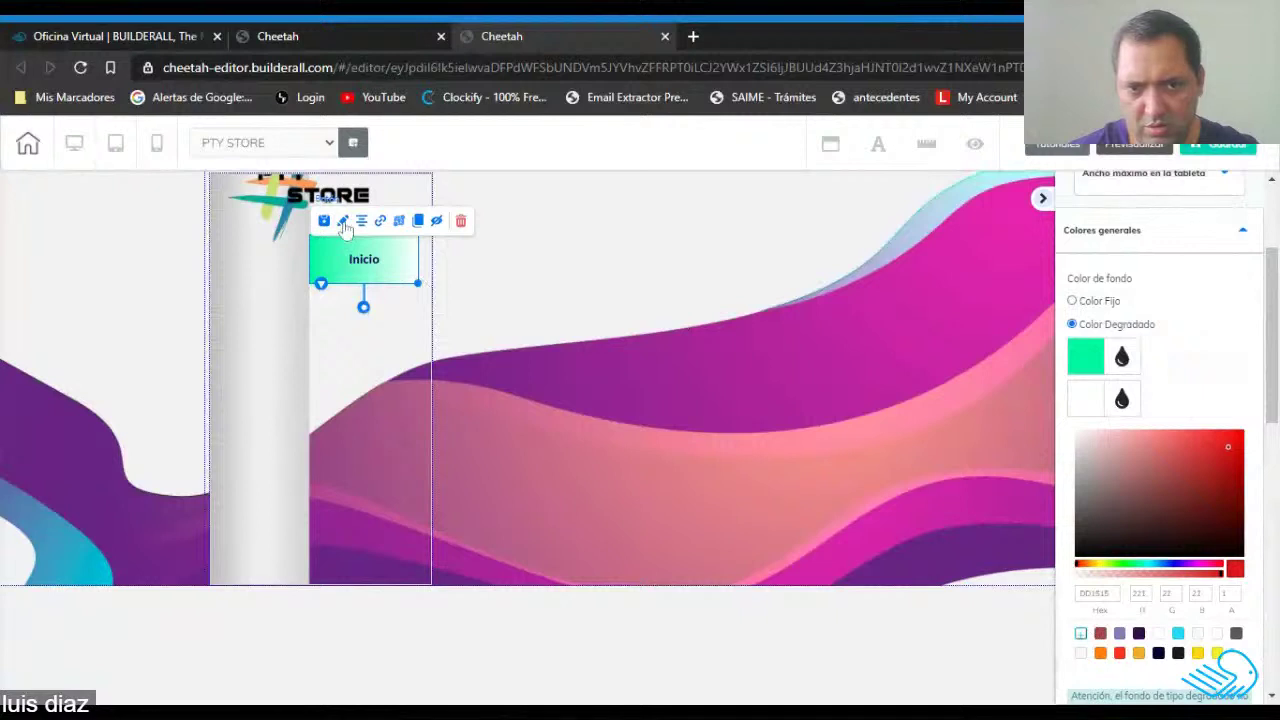
{"action": "left_click", "coordinate": [1216, 457]}
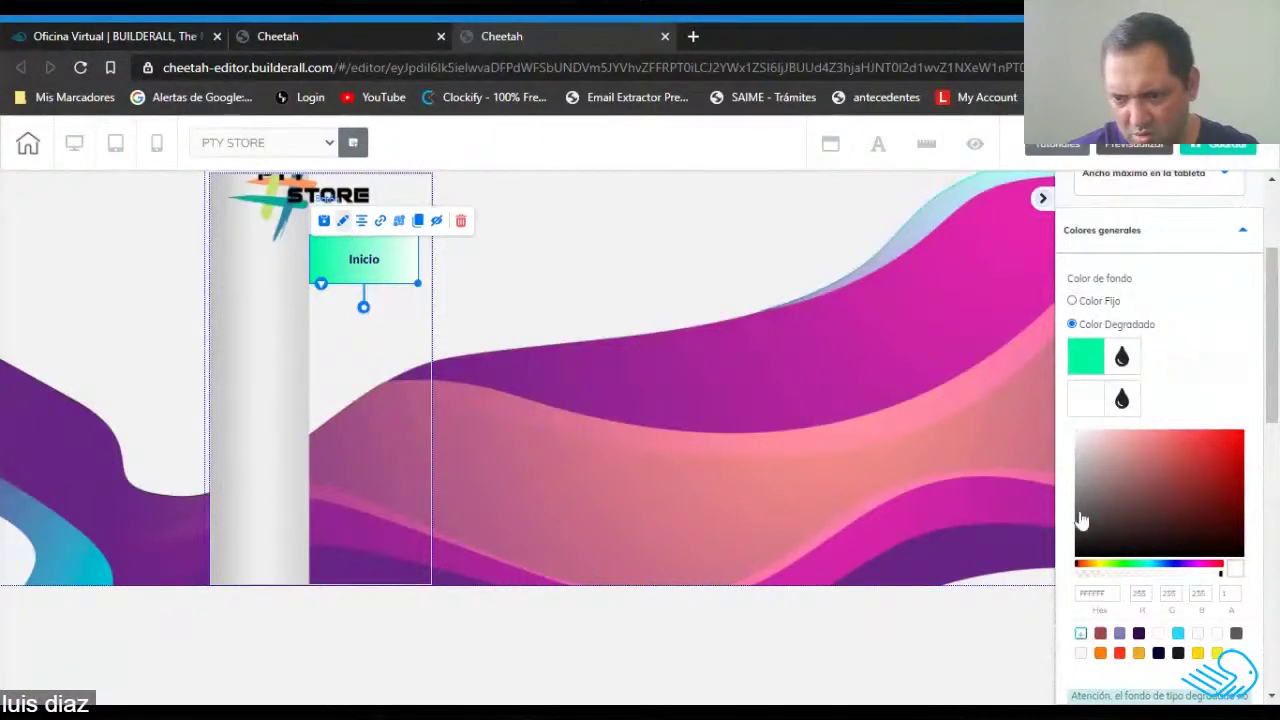
{"action": "mouse_move", "coordinate": [1220, 574]}
{"action": "left_mouse_down"}
{"action": "mouse_move", "coordinate": [1120, 574]}
{"action": "mouse_move", "coordinate": [1256, 573]}
{"action": "mouse_move", "coordinate": [1070, 578]}
{"action": "mouse_move", "coordinate": [1248, 576]}
{"action": "left_mouse_up"}
Set the gradient's first colour to purple C000FF.
{"action": "left_click", "coordinate": [1088, 360]}
{"action": "left_click_drag", "start_coordinate": [1194, 454], "coordinate": [1245, 395]}
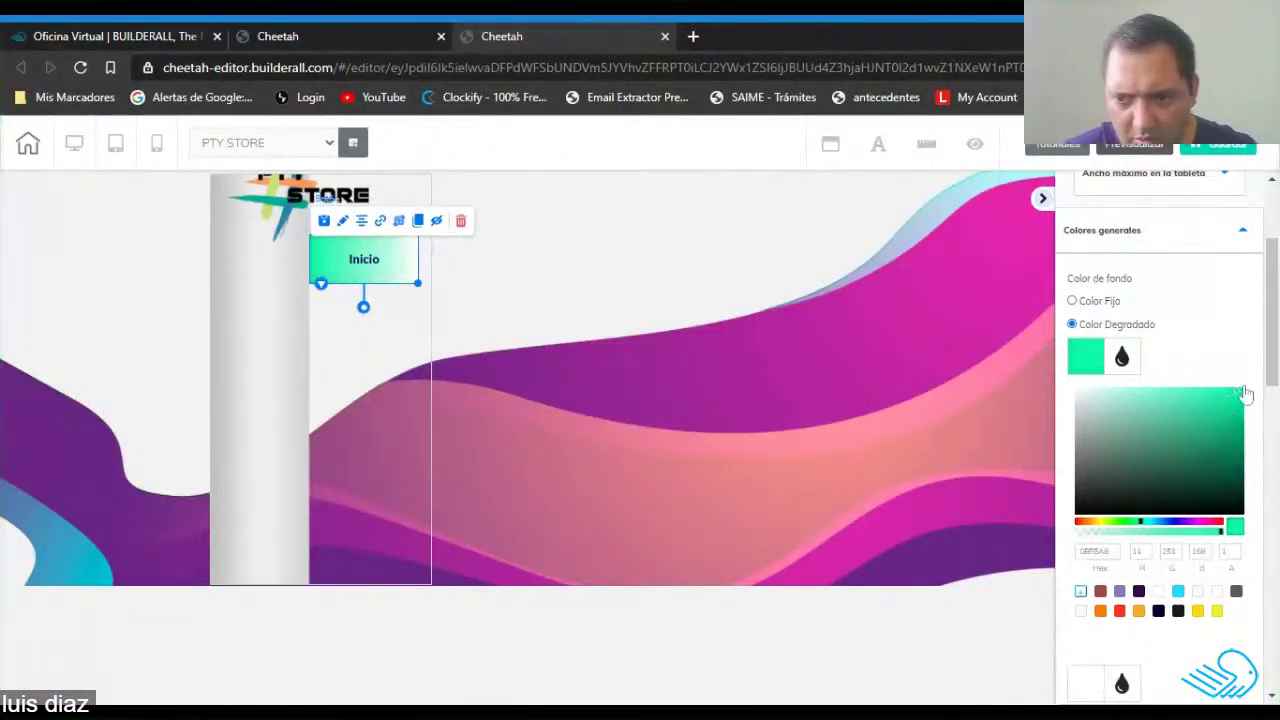
{"action": "left_click_drag", "start_coordinate": [1155, 530], "coordinate": [1189, 532]}
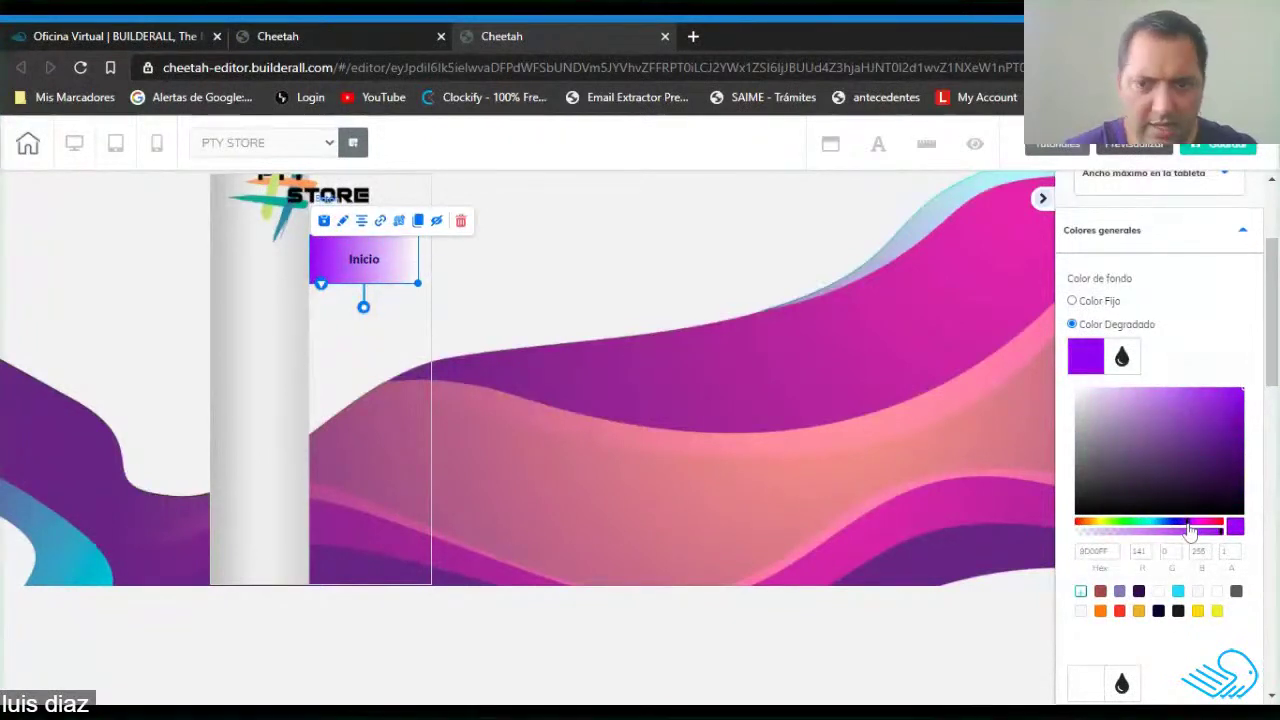
{"action": "left_click", "coordinate": [1090, 365]}
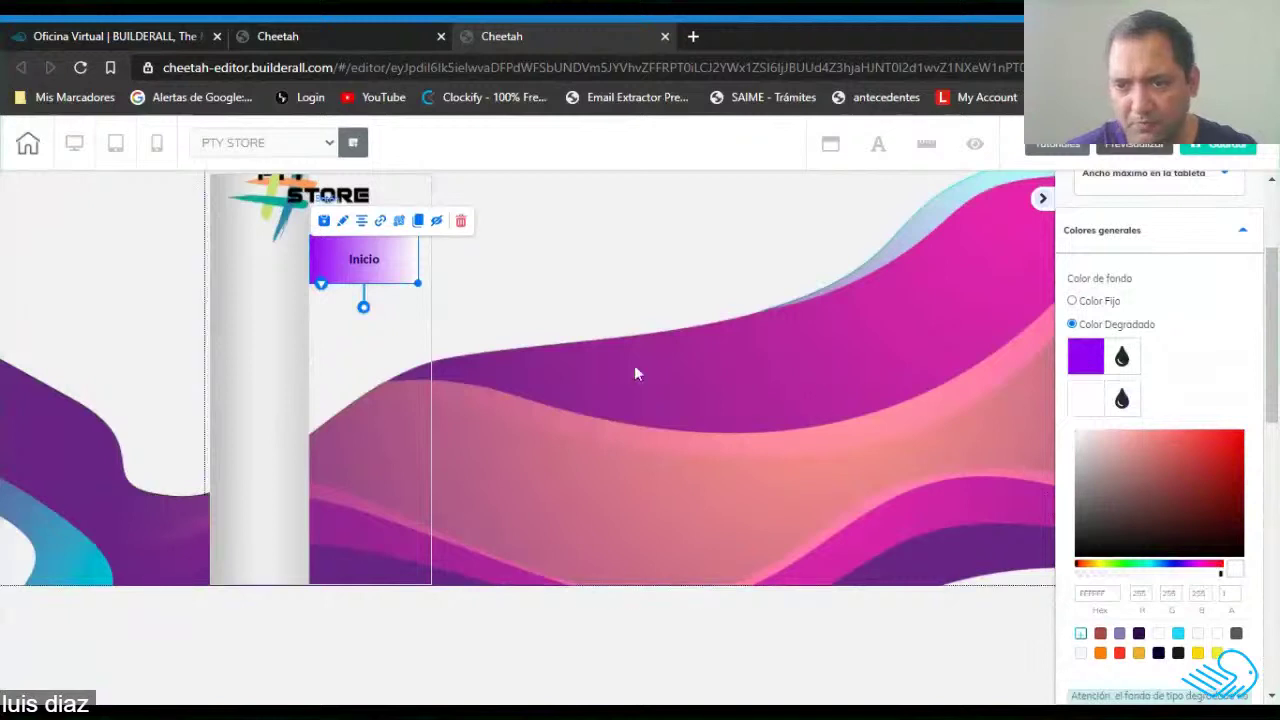
{"action": "left_click", "coordinate": [367, 302]}
{"action": "left_click", "coordinate": [385, 261]}
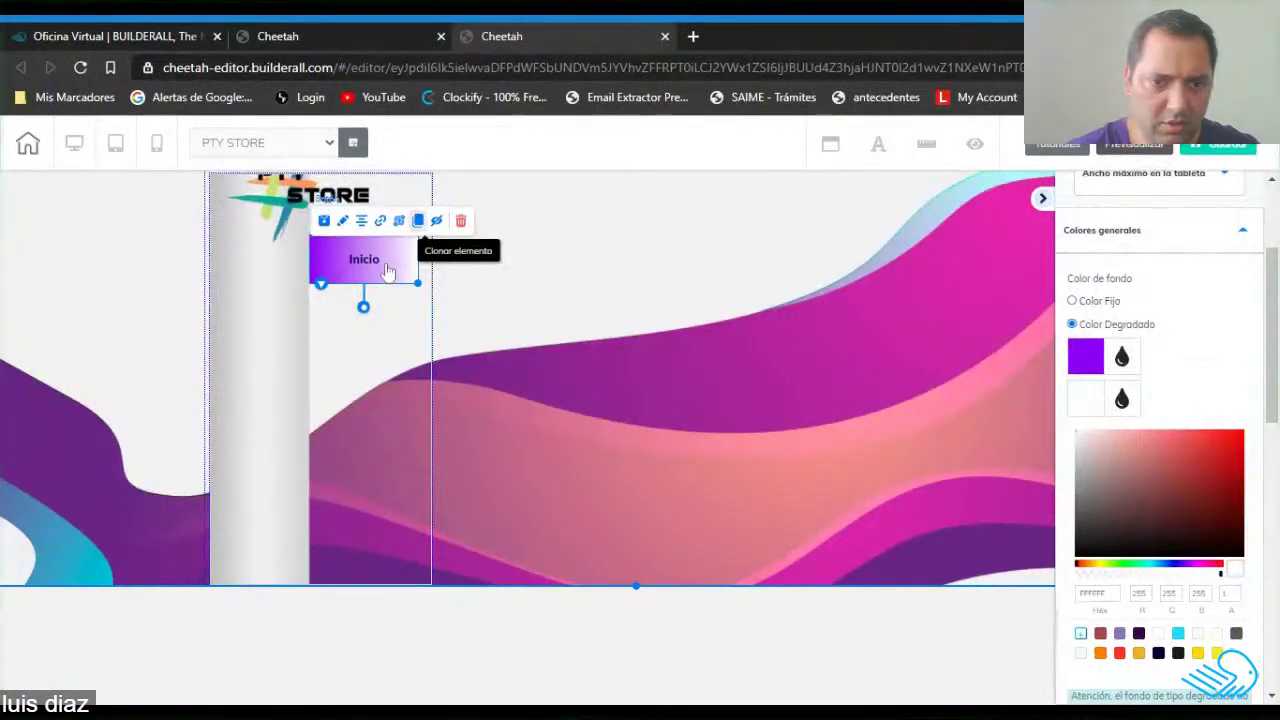
Clone the Inicio button twice, aligning each copy beneath the previous one.
{"action": "left_click_drag", "start_coordinate": [386, 274], "coordinate": [360, 325]}
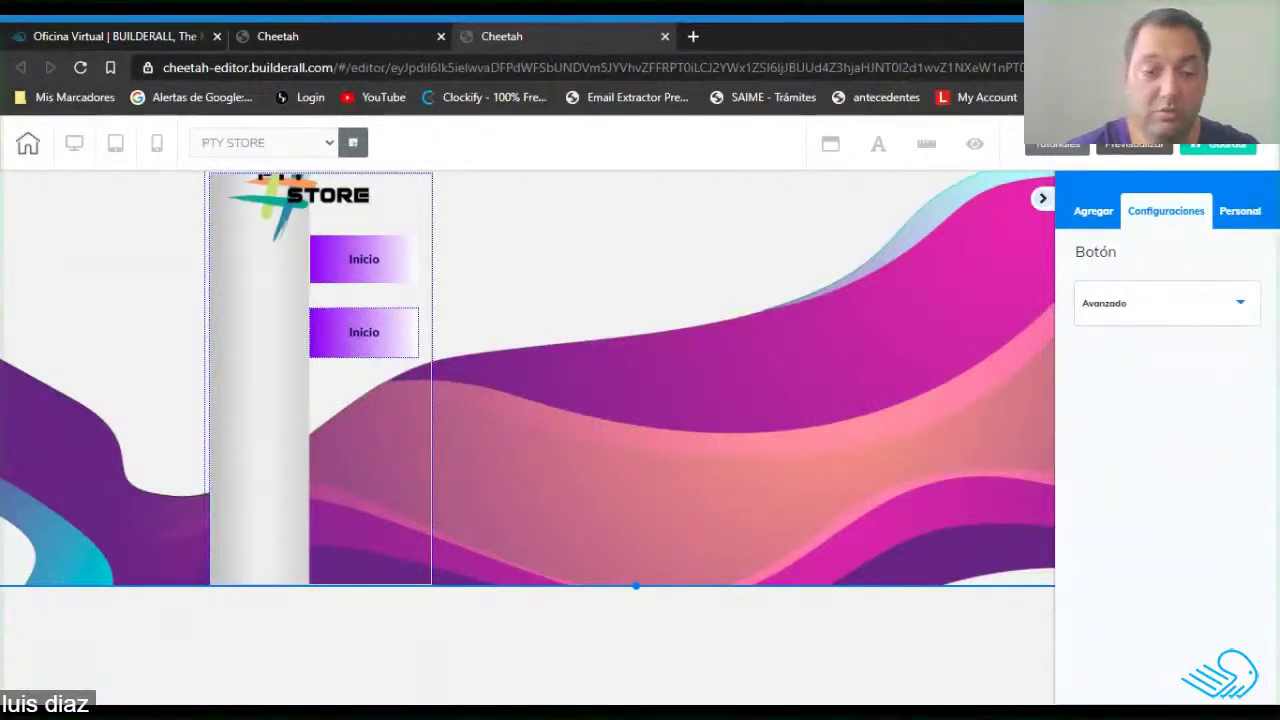
{"action": "left_click", "coordinate": [366, 322]}
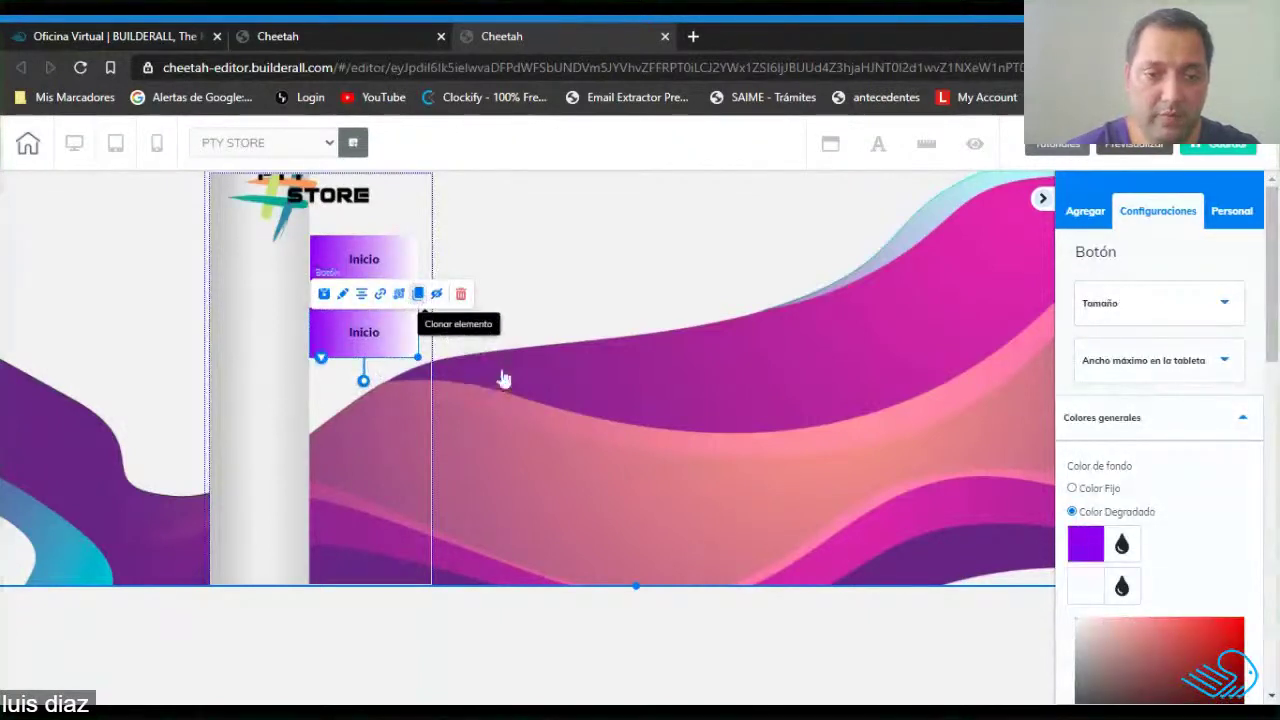
{"action": "left_click_drag", "start_coordinate": [400, 366], "coordinate": [377, 412]}
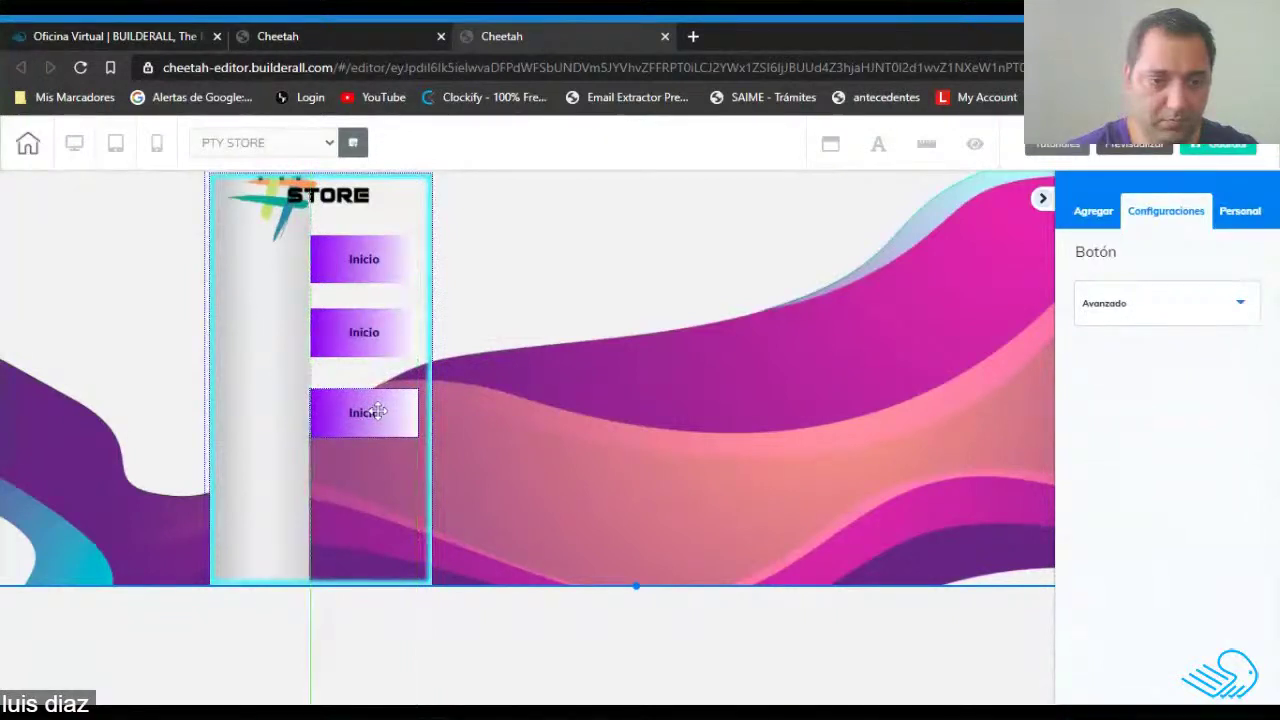
{"action": "left_click", "coordinate": [363, 340]}
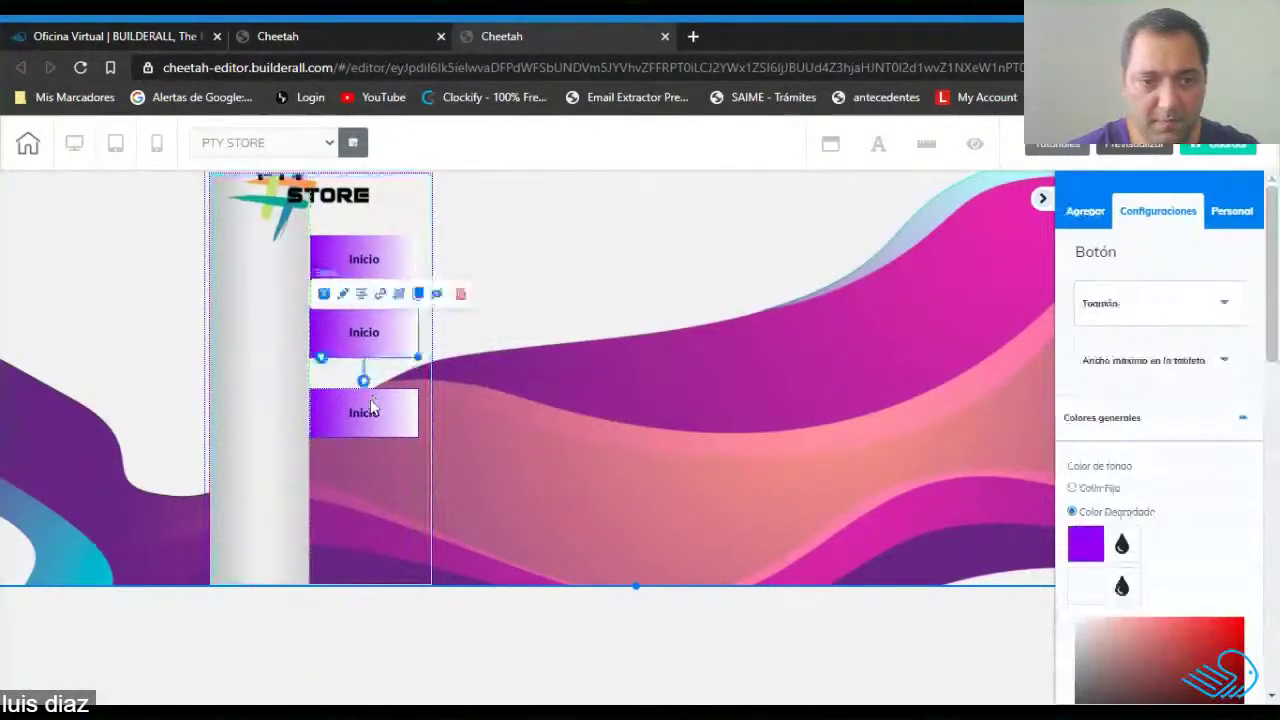
{"action": "left_click_drag", "start_coordinate": [364, 413], "coordinate": [368, 418]}
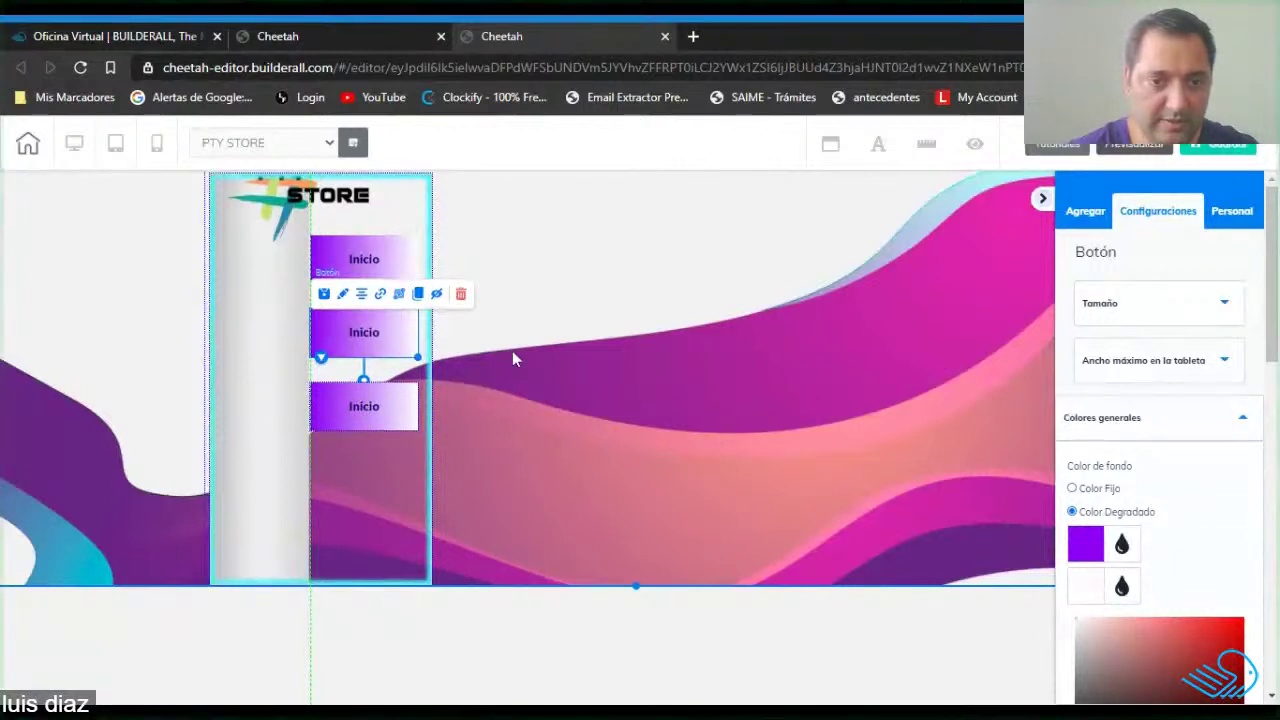
{"action": "left_click", "coordinate": [420, 213]}
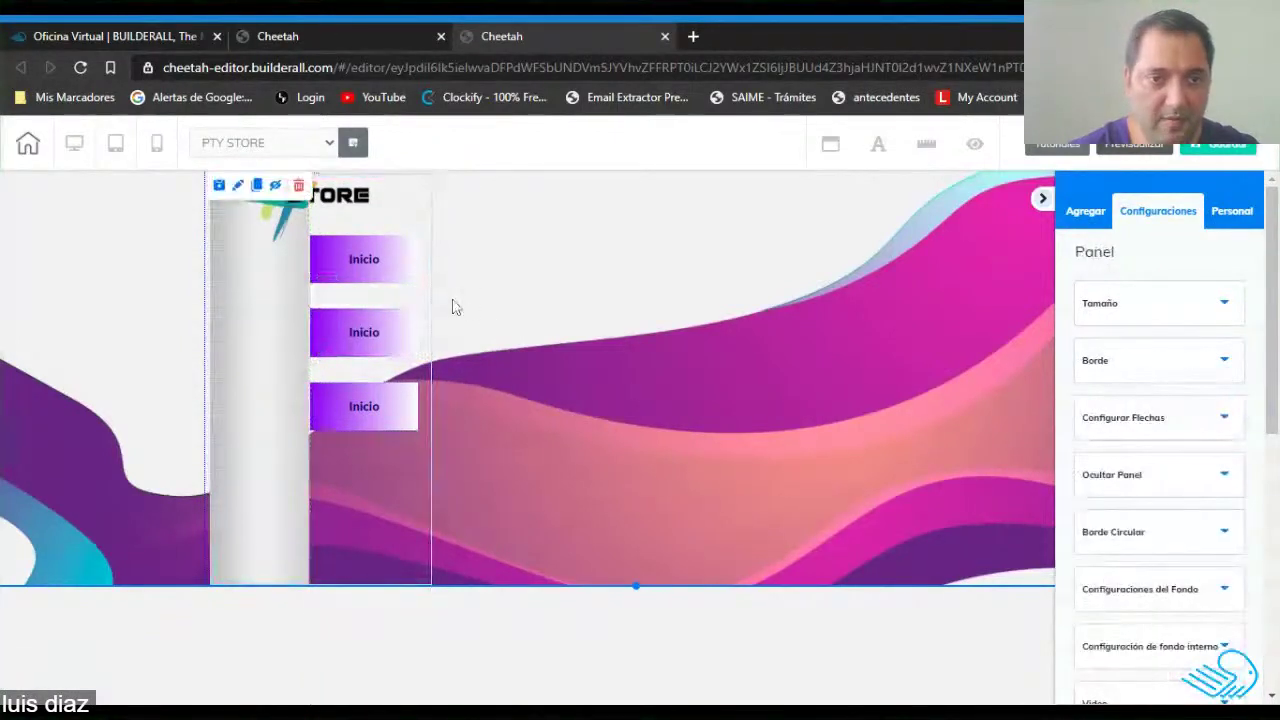
Rescale the sidebar's background image to show STORE and make its fill colour transparent.
{"action": "left_click", "coordinate": [276, 338]}
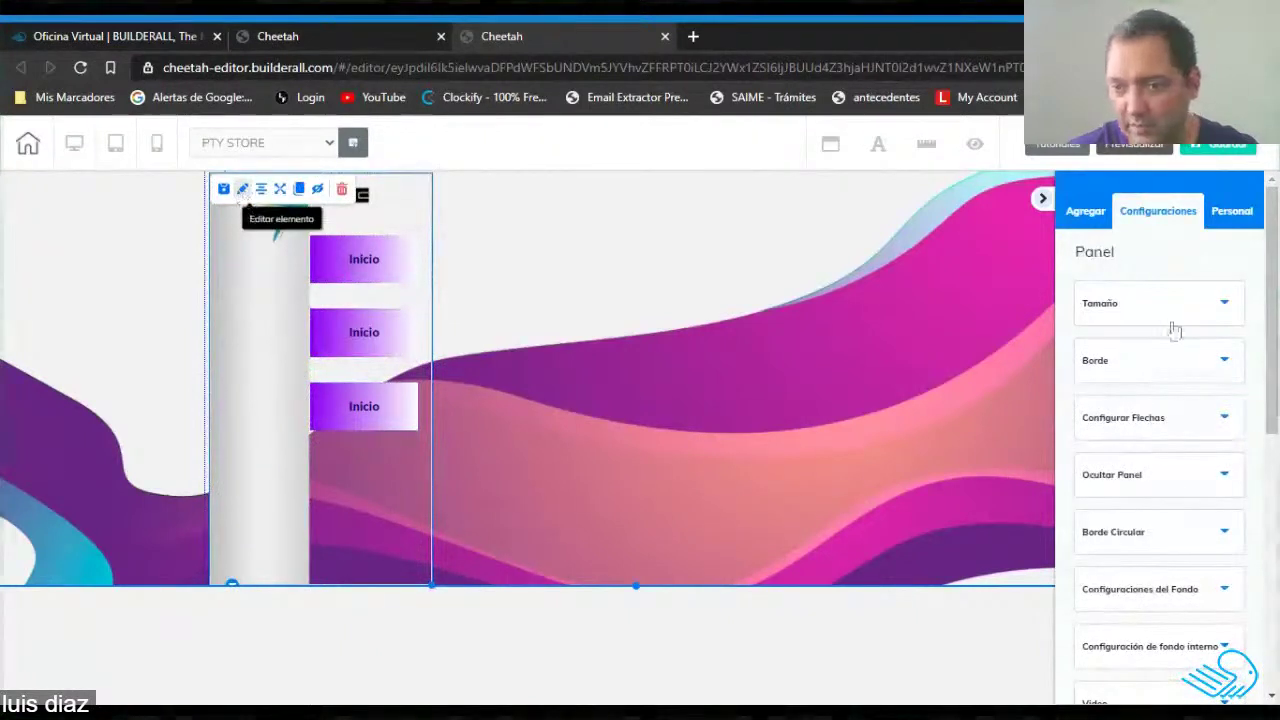
{"action": "left_click", "coordinate": [1197, 370]}
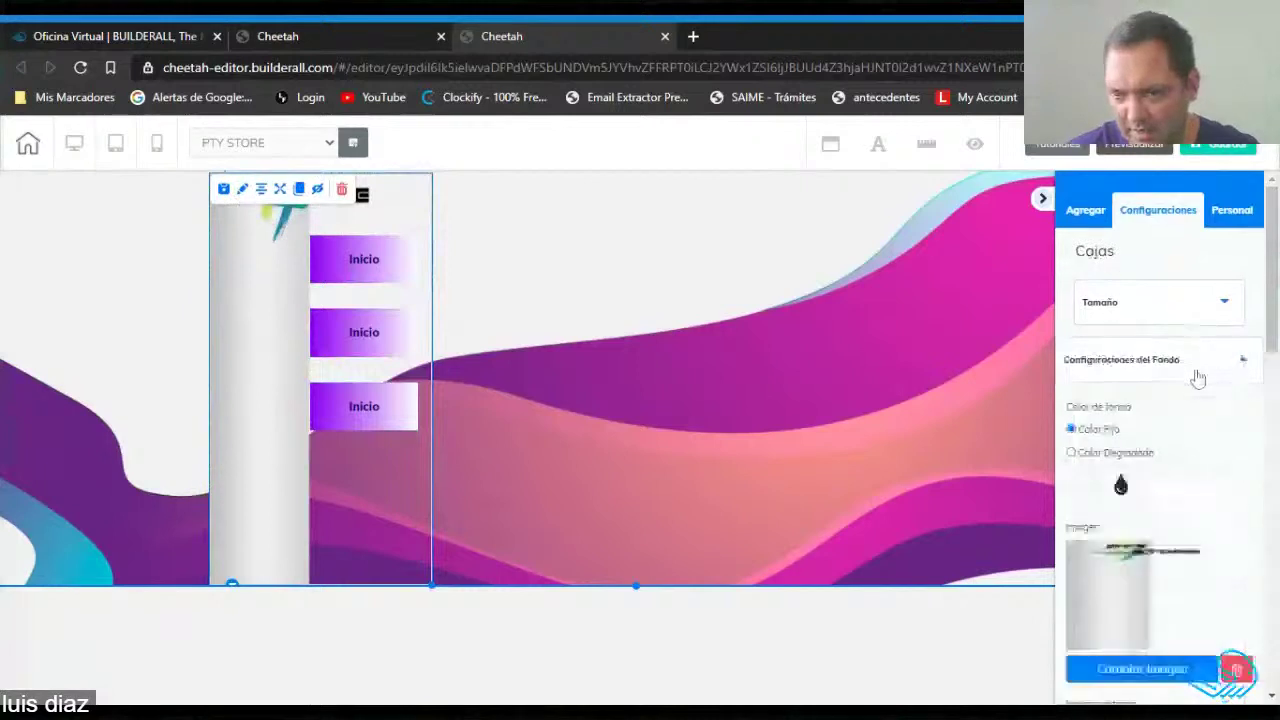
{"action": "scroll", "coordinate": [1197, 378], "scroll_direction": "down", "scroll_amount": 5}
{"action": "left_click", "coordinate": [1163, 630]}
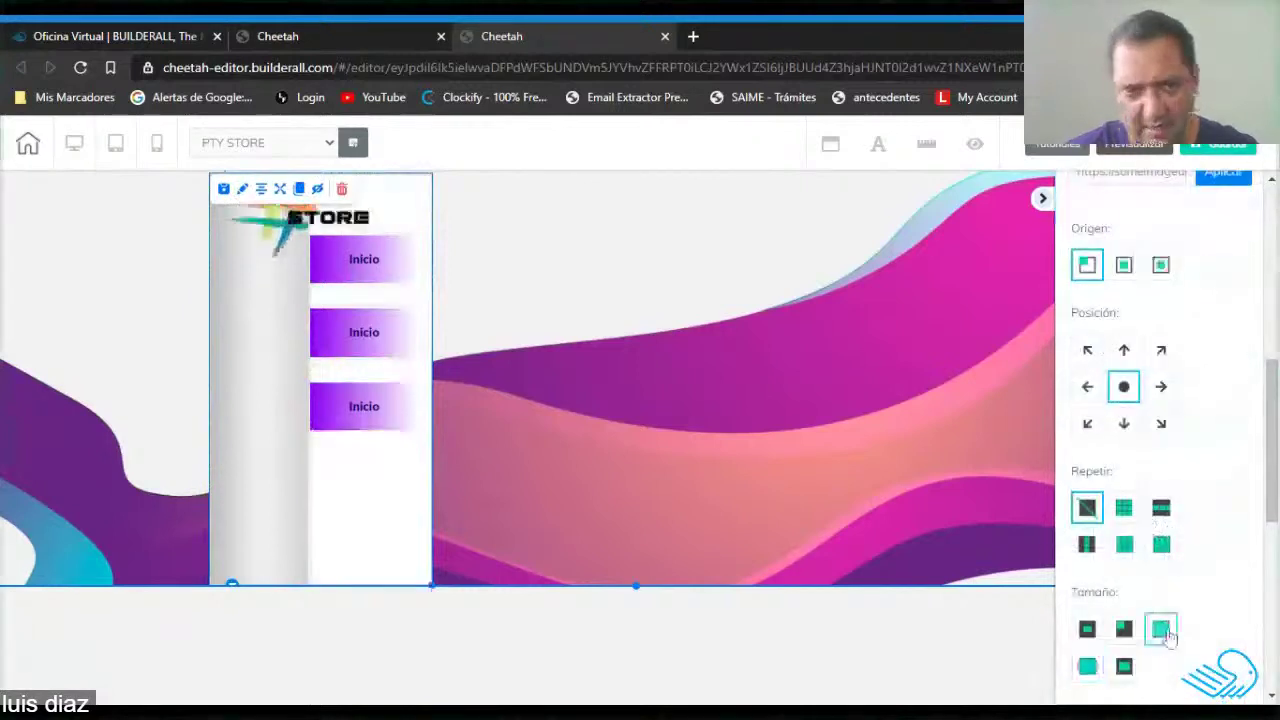
{"action": "scroll", "coordinate": [1121, 370], "scroll_direction": "up", "scroll_amount": 1}
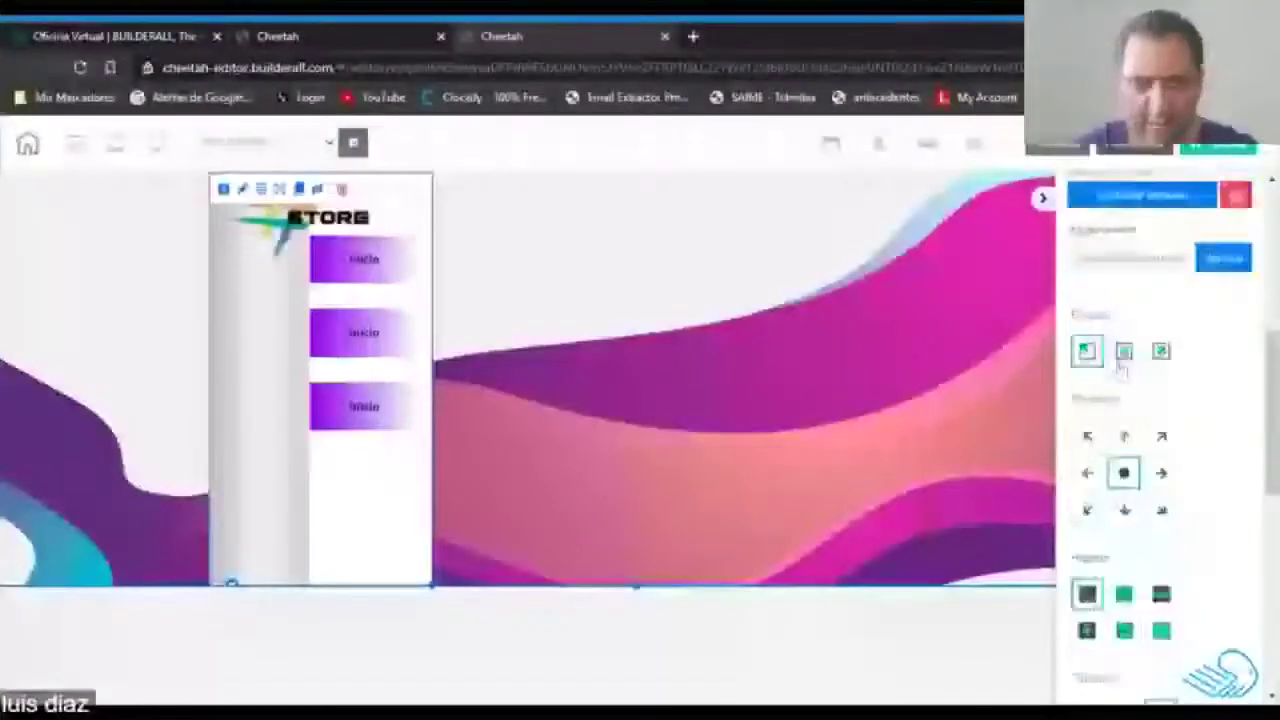
{"action": "scroll", "coordinate": [1121, 368], "scroll_direction": "up", "scroll_amount": 2}
{"action": "scroll", "coordinate": [1121, 400], "scroll_direction": "up", "scroll_amount": 3}
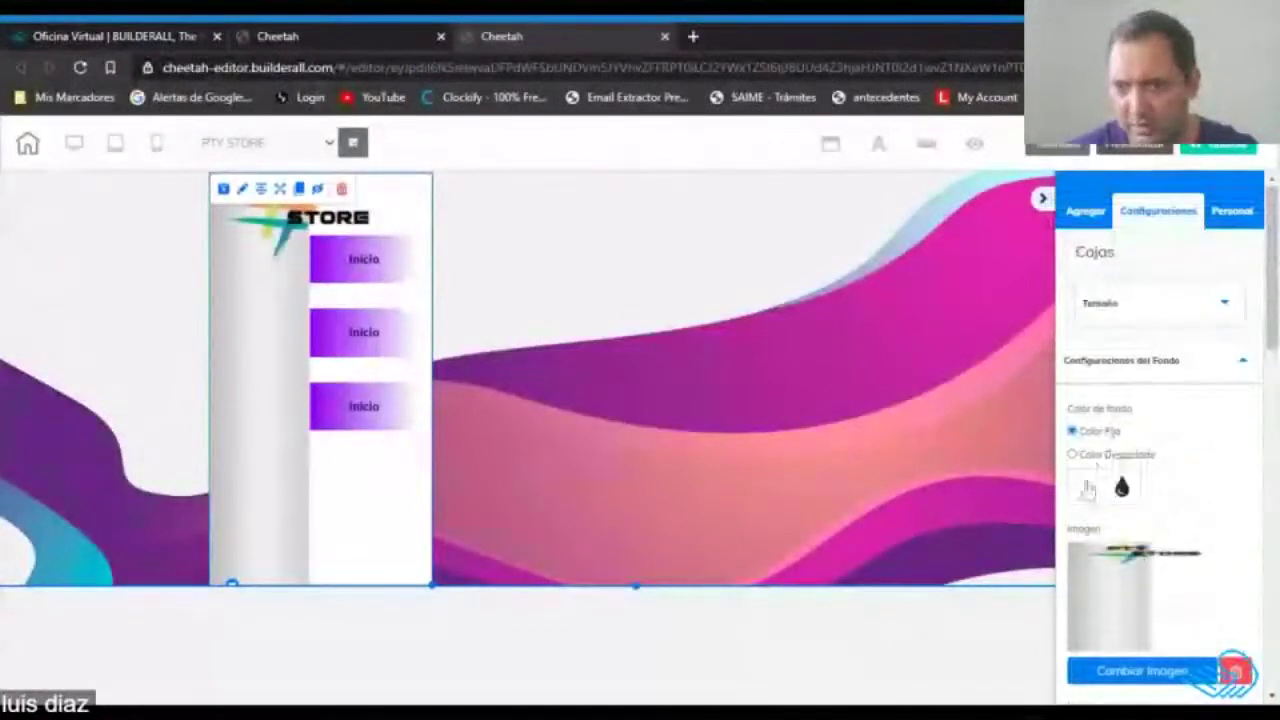
{"action": "left_click", "coordinate": [1088, 488]}
{"action": "left_click", "coordinate": [1086, 664]}
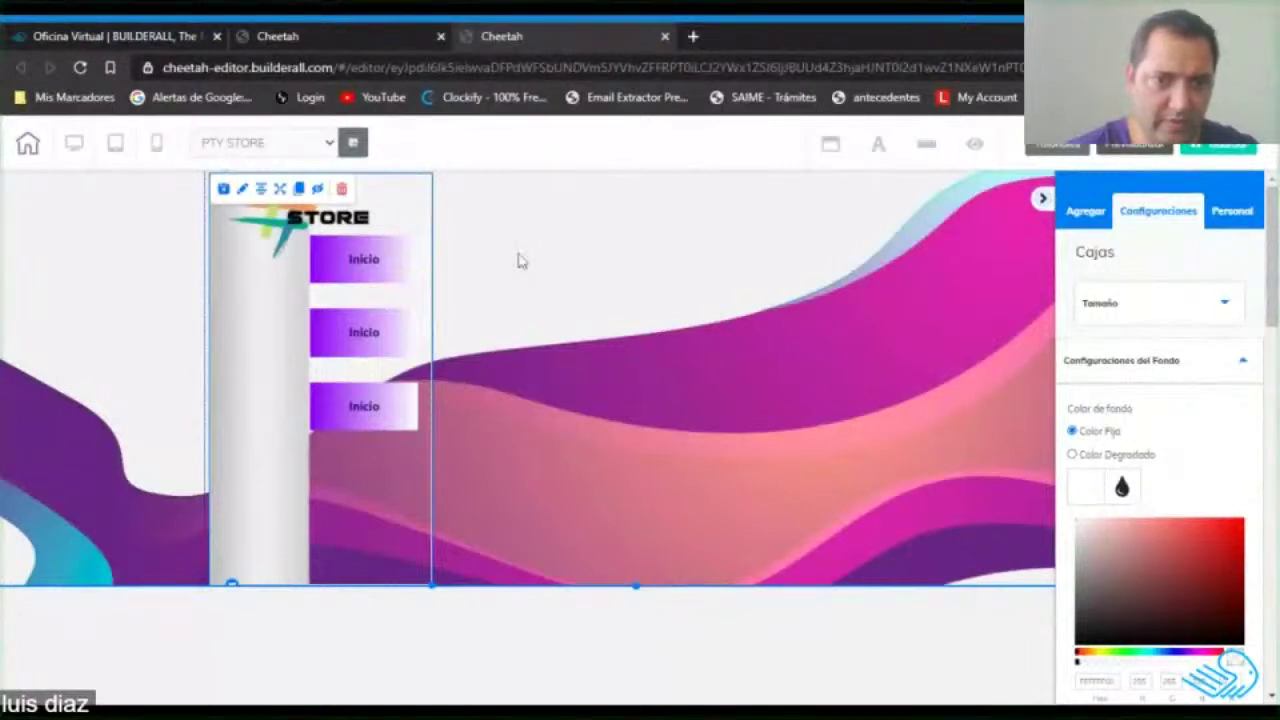
{"action": "left_click", "coordinate": [538, 268]}
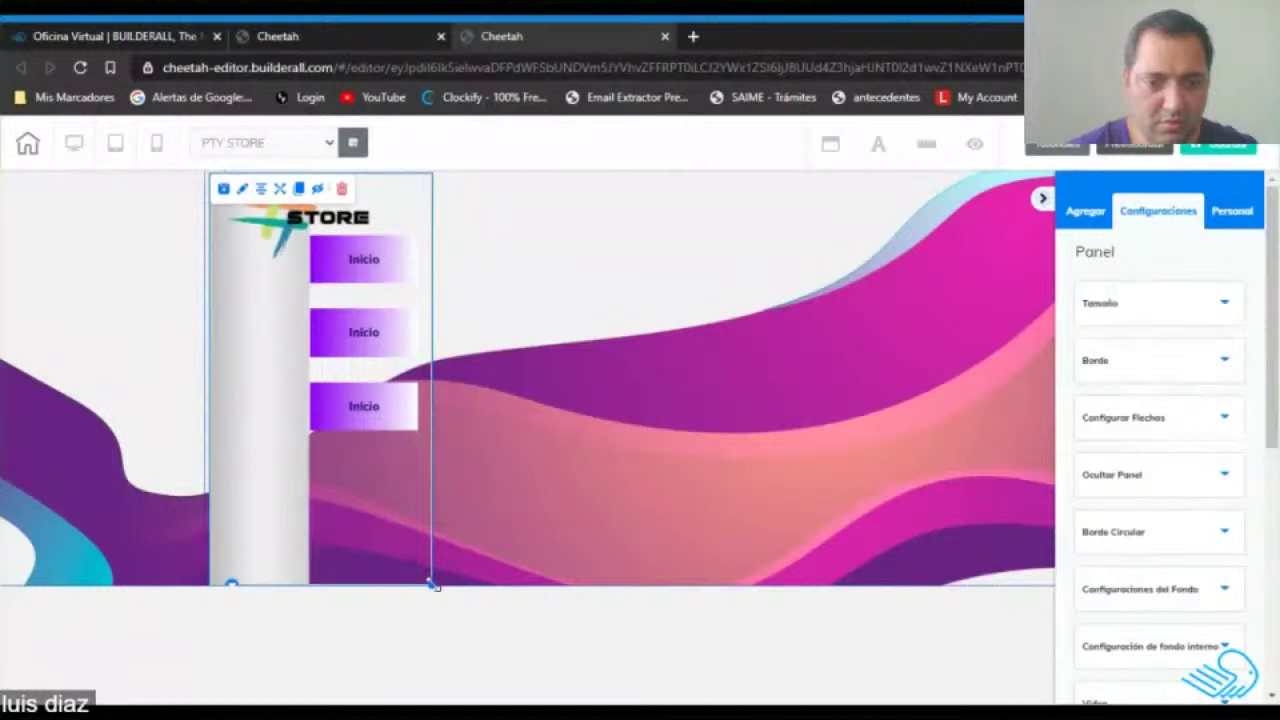
Retitle the second menu button 'Quienes Somos'.
{"action": "left_click", "coordinate": [380, 263]}
{"action": "left_click", "coordinate": [350, 330]}
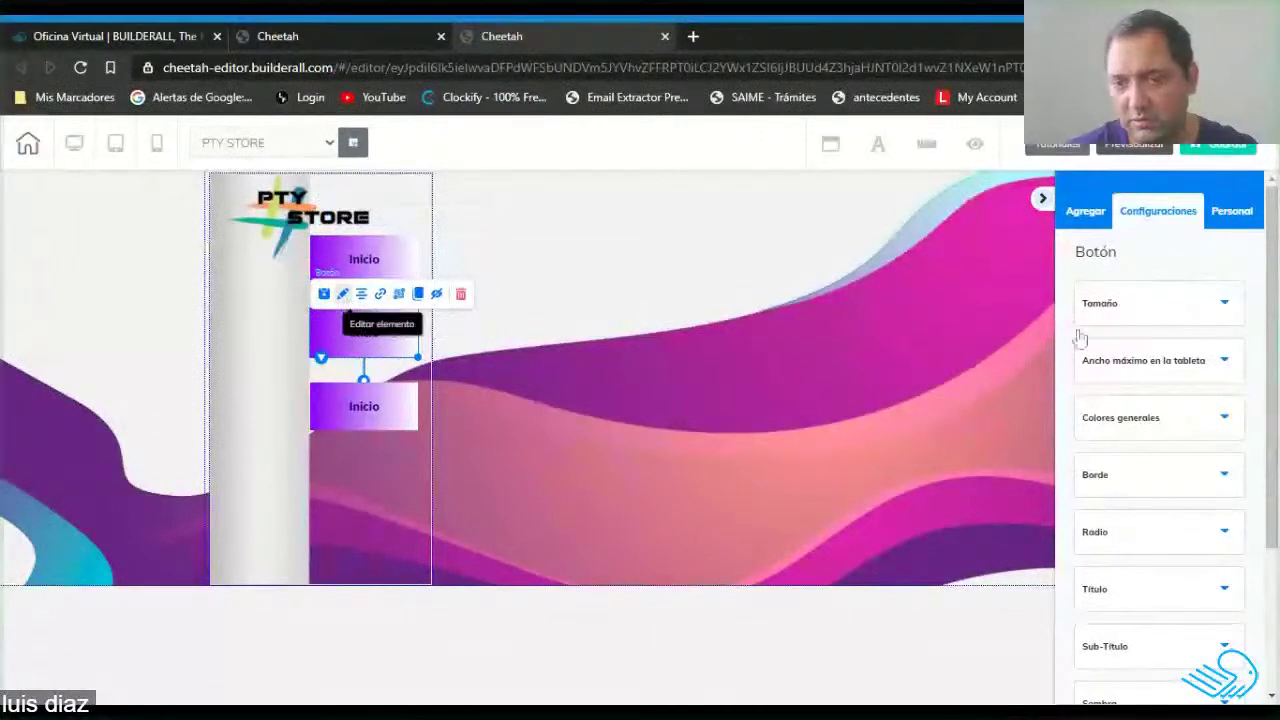
{"action": "left_click", "coordinate": [1143, 592]}
{"action": "scroll", "coordinate": [1140, 571], "scroll_direction": "down", "scroll_amount": 3}
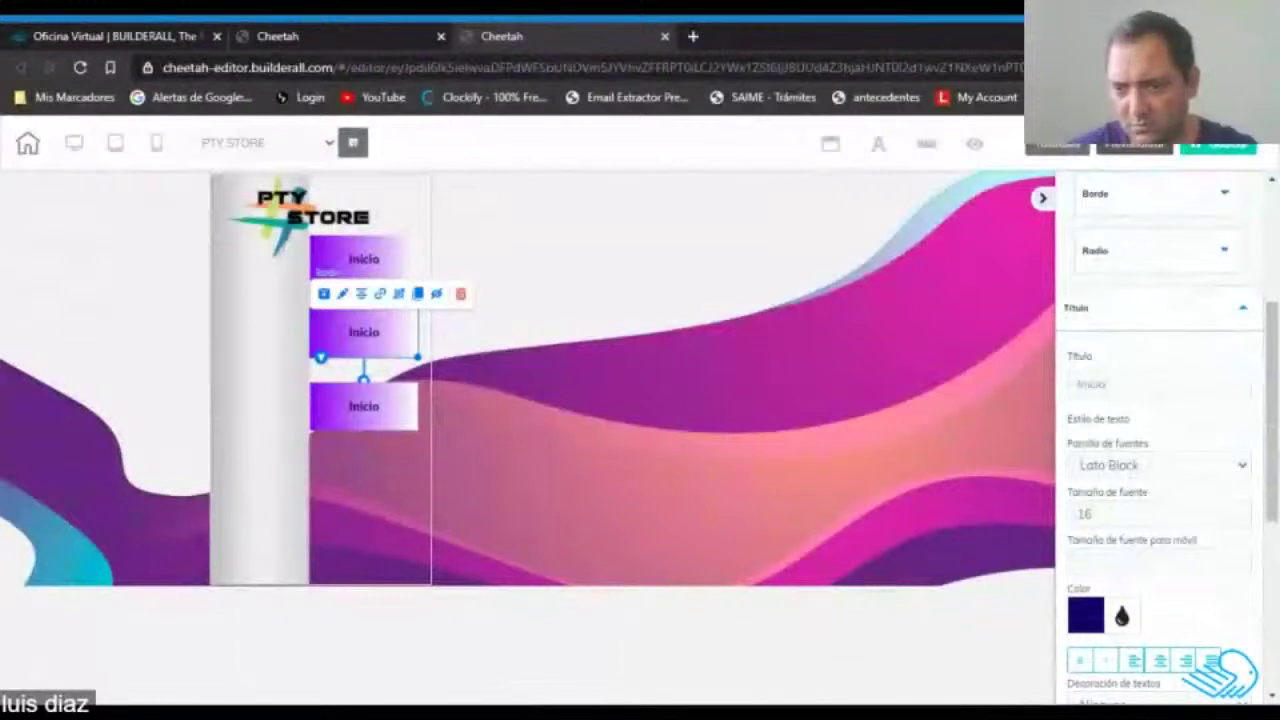
{"action": "left_click_drag", "start_coordinate": [1110, 384], "coordinate": [1022, 390]}
{"action": "type", "text": "Qu"}
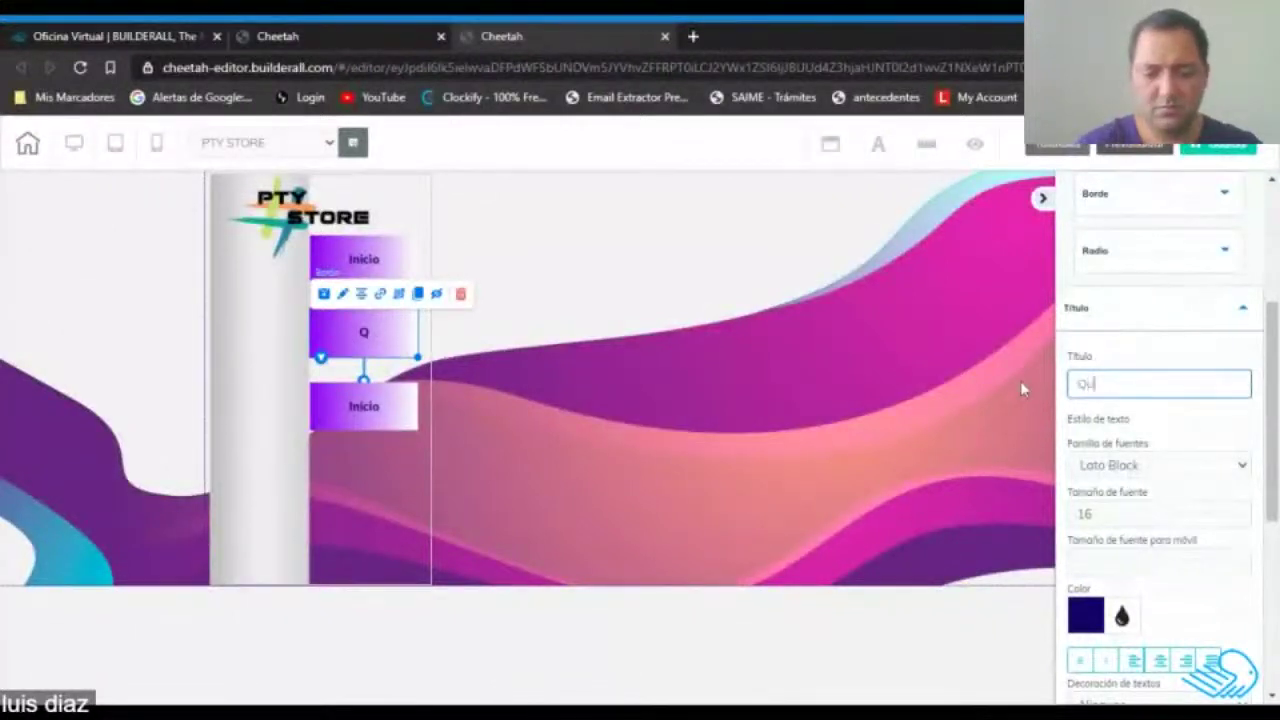
{"action": "type", "text": "ienes Somos"}
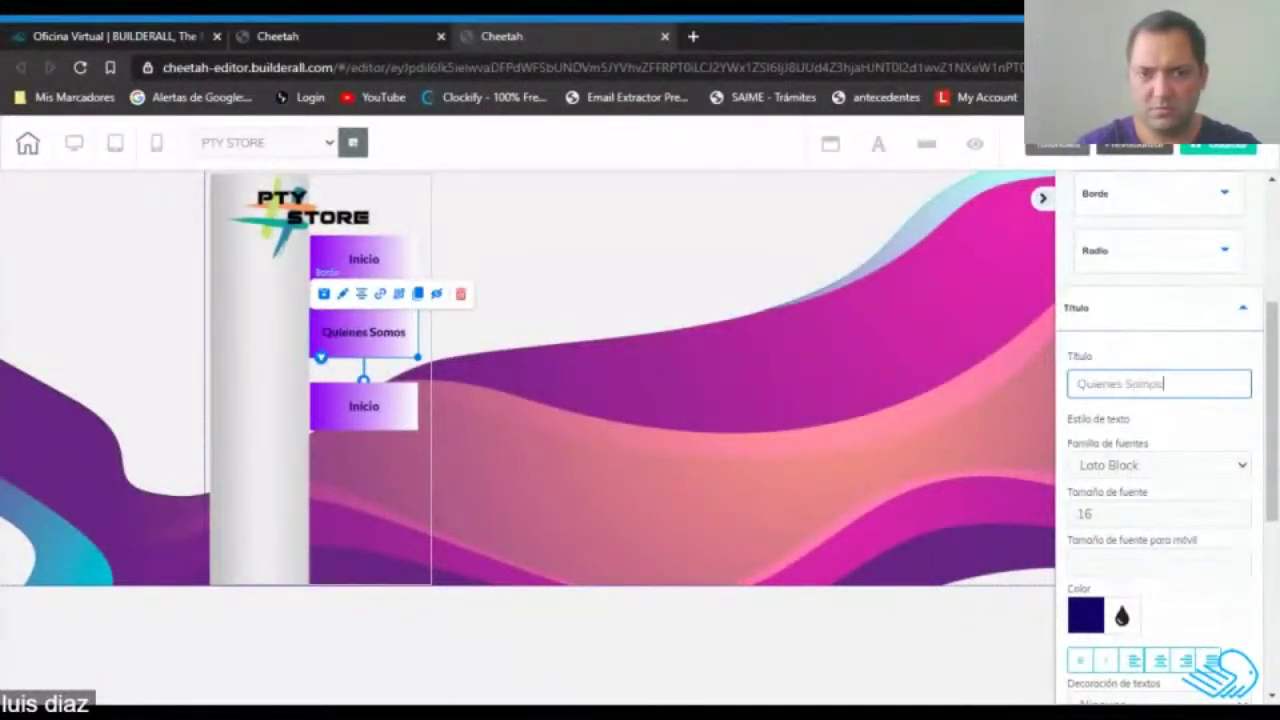
{"action": "left_click", "coordinate": [657, 419]}
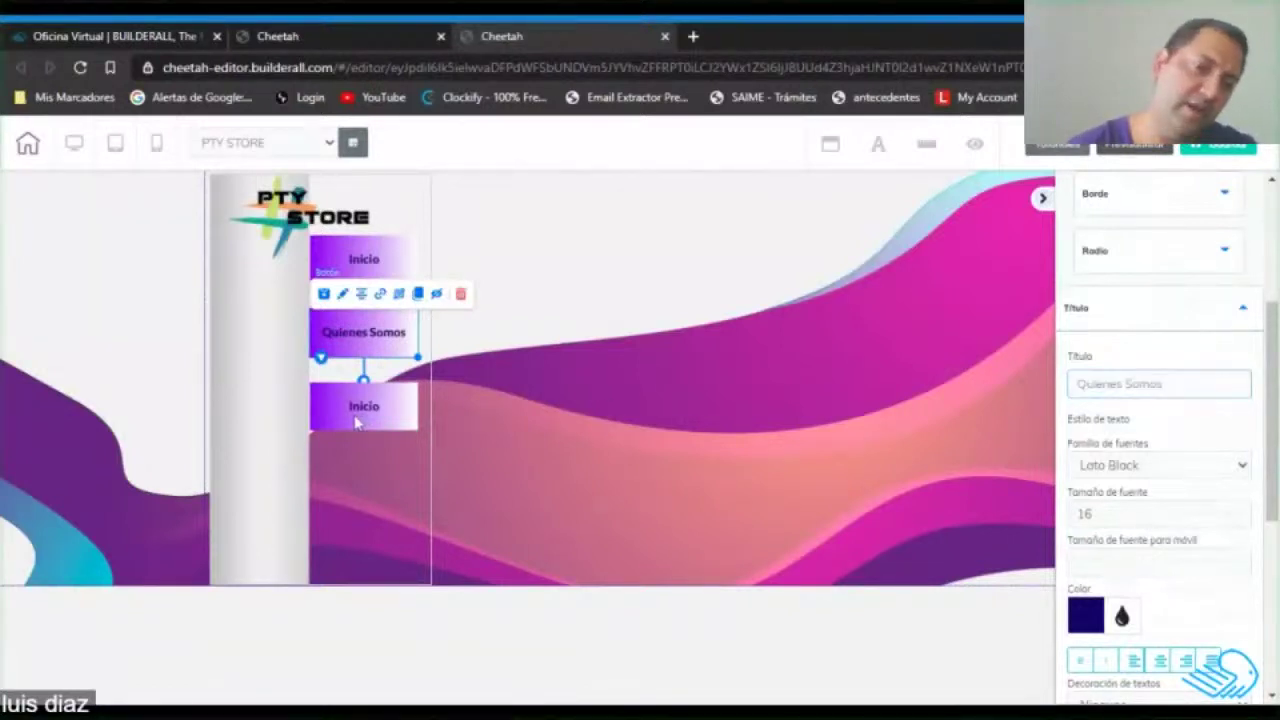
Retitle the third menu button 'Shopping'.
{"action": "left_click", "coordinate": [357, 422]}
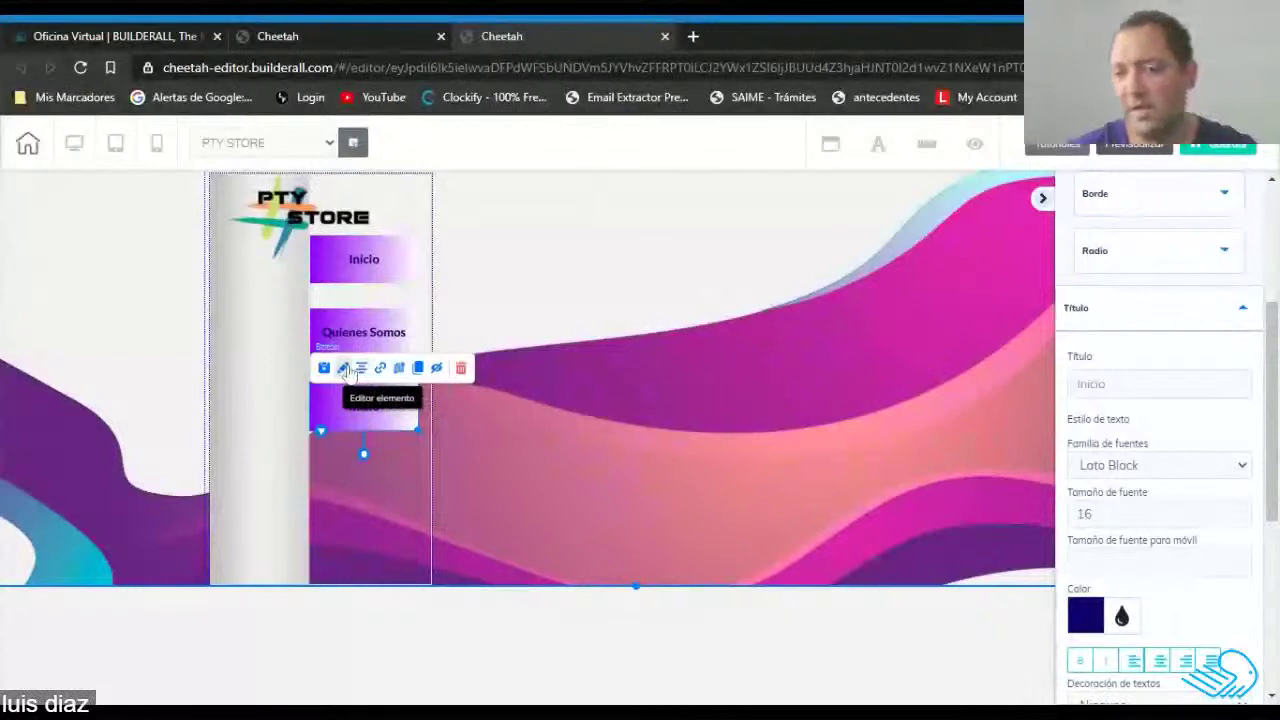
{"action": "double_click", "coordinate": [1091, 384]}
{"action": "type", "text": "Shopping"}
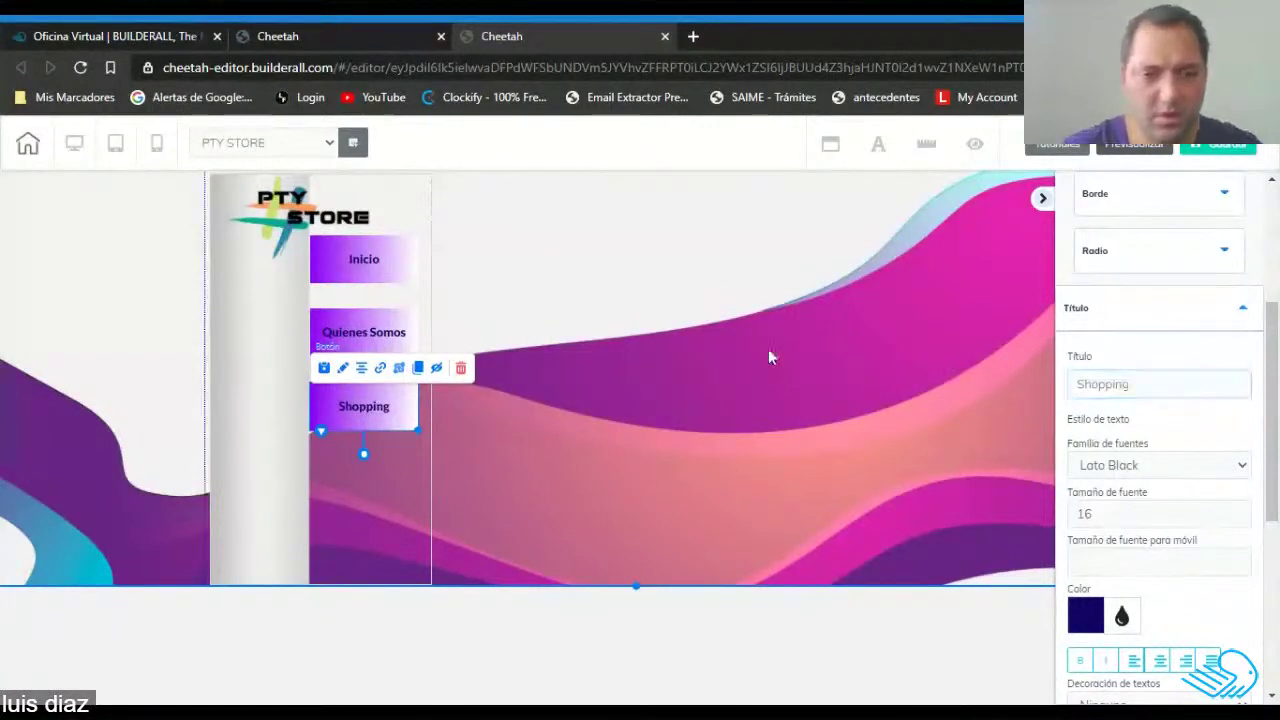
{"action": "left_click", "coordinate": [635, 421]}
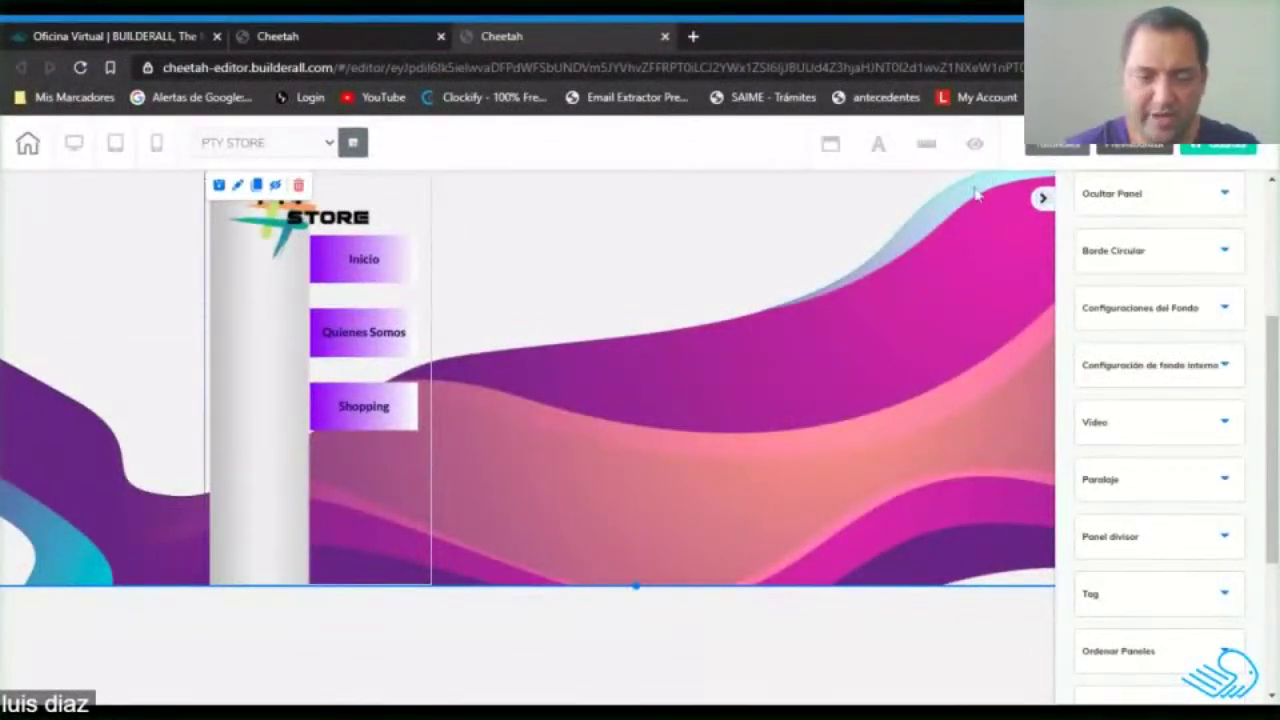
Set the sidebar box's Tamaño del borde to 0 under Borde.
{"action": "left_click", "coordinate": [255, 300]}
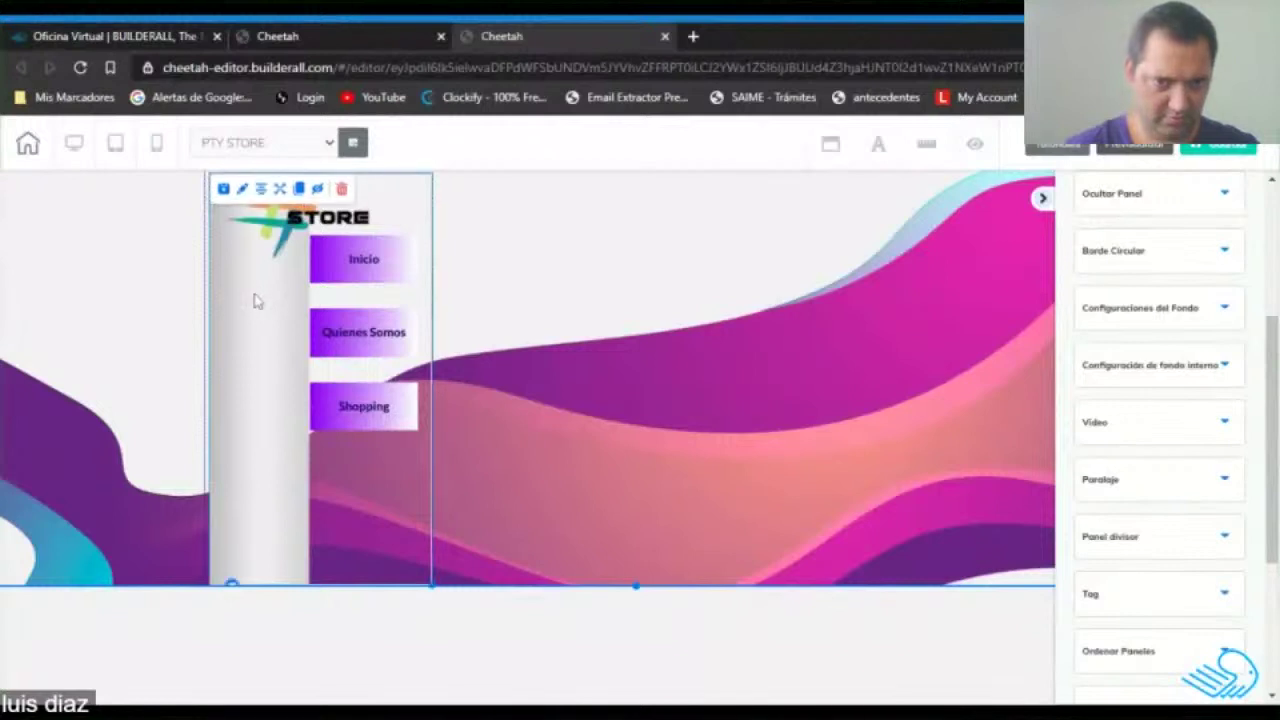
{"action": "left_click", "coordinate": [242, 188]}
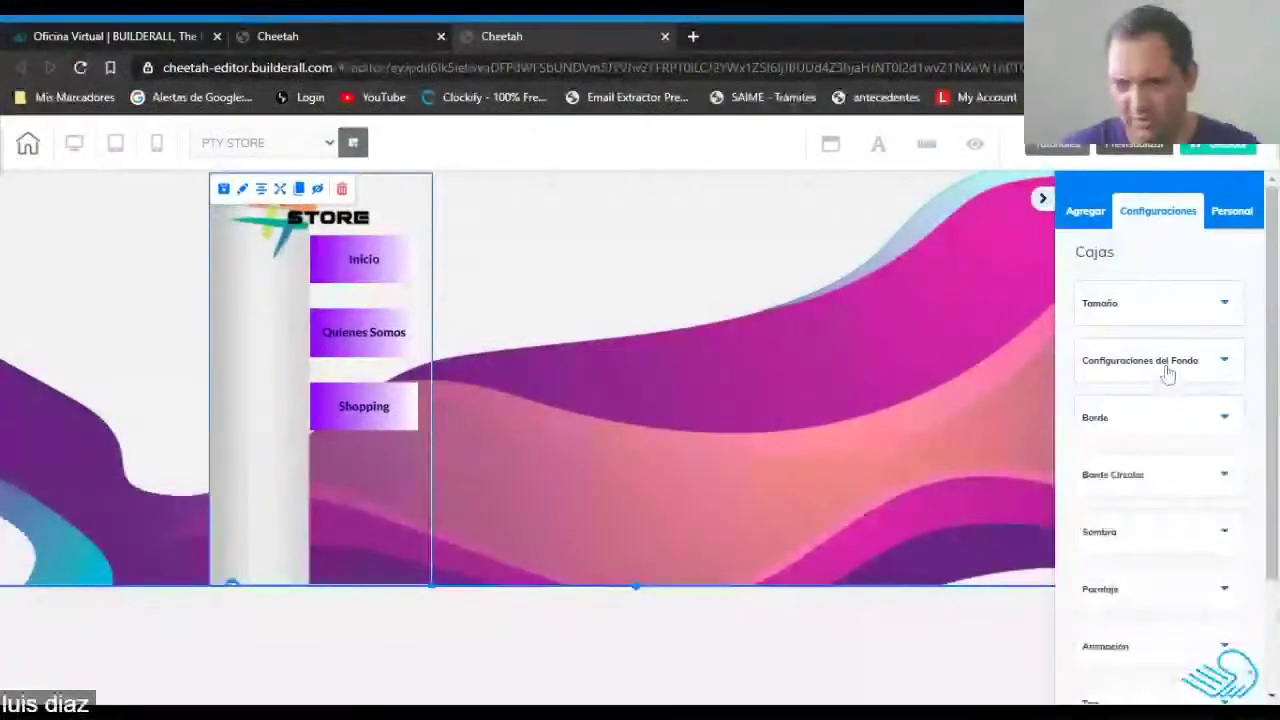
{"action": "left_click", "coordinate": [1169, 428]}
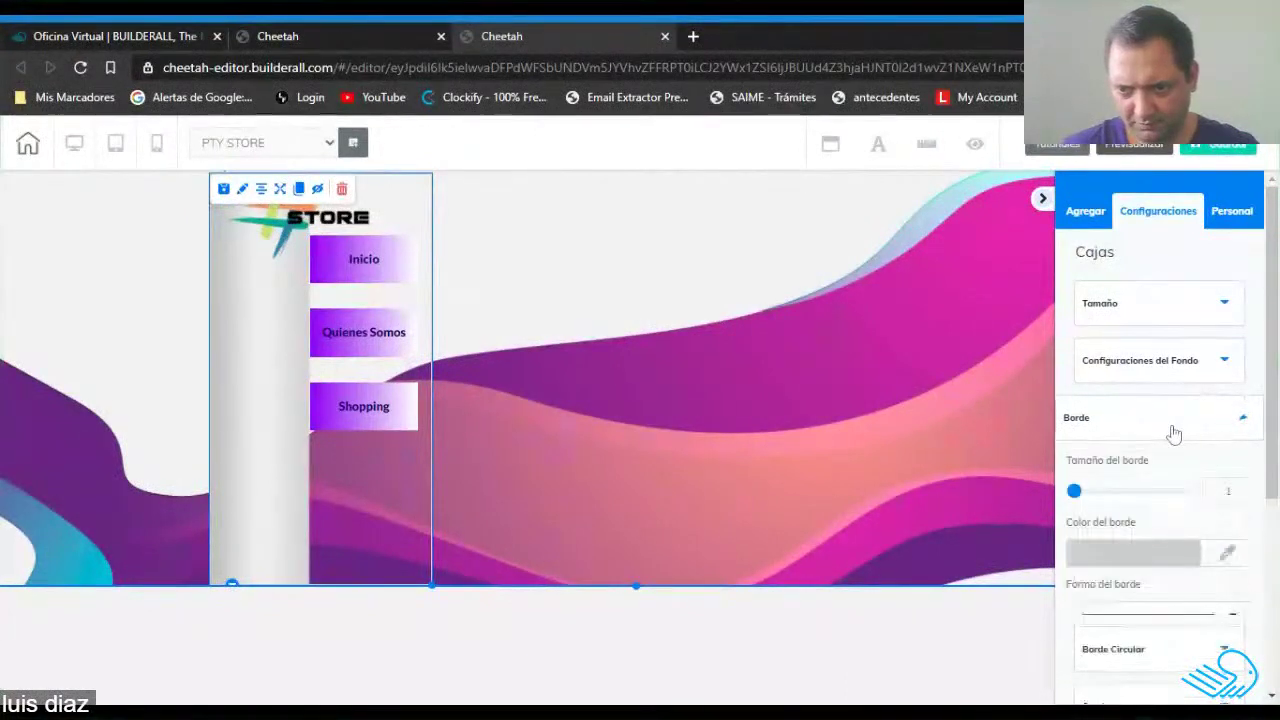
{"action": "left_click", "coordinate": [1237, 498]}
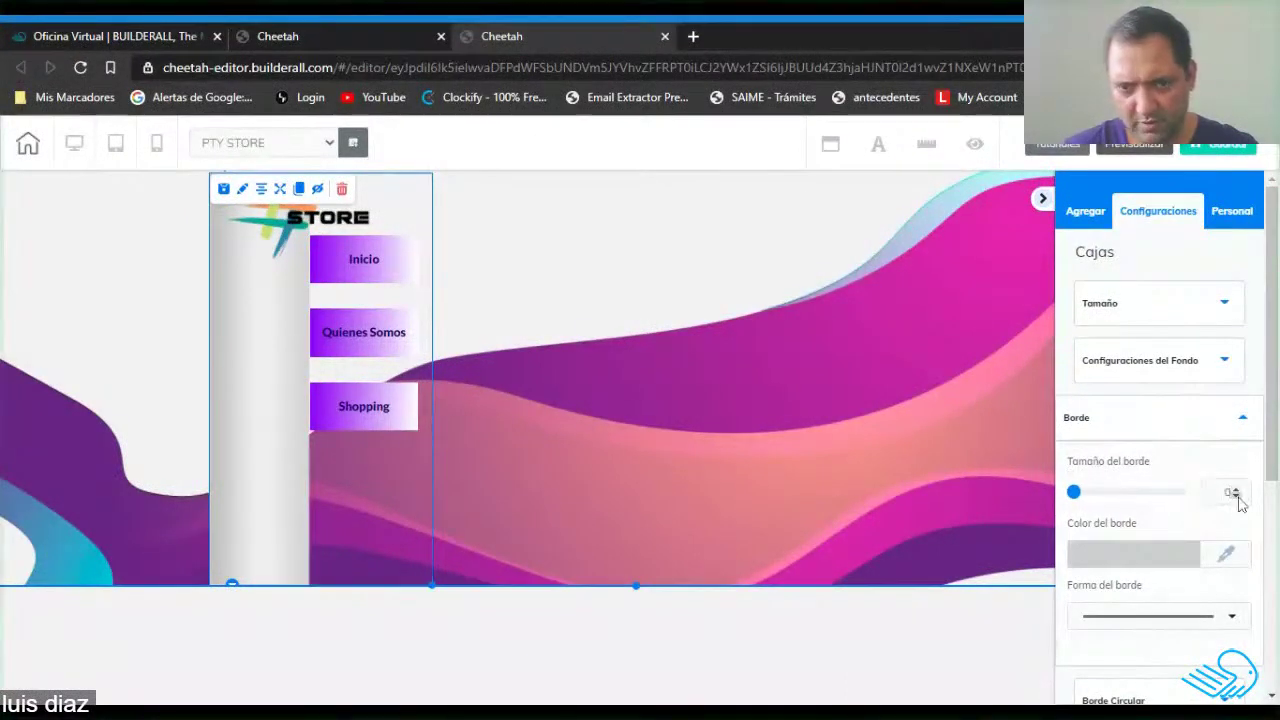
Reselect the tall grey sidebar element and bring up its settings again.
{"action": "left_click", "coordinate": [618, 379]}
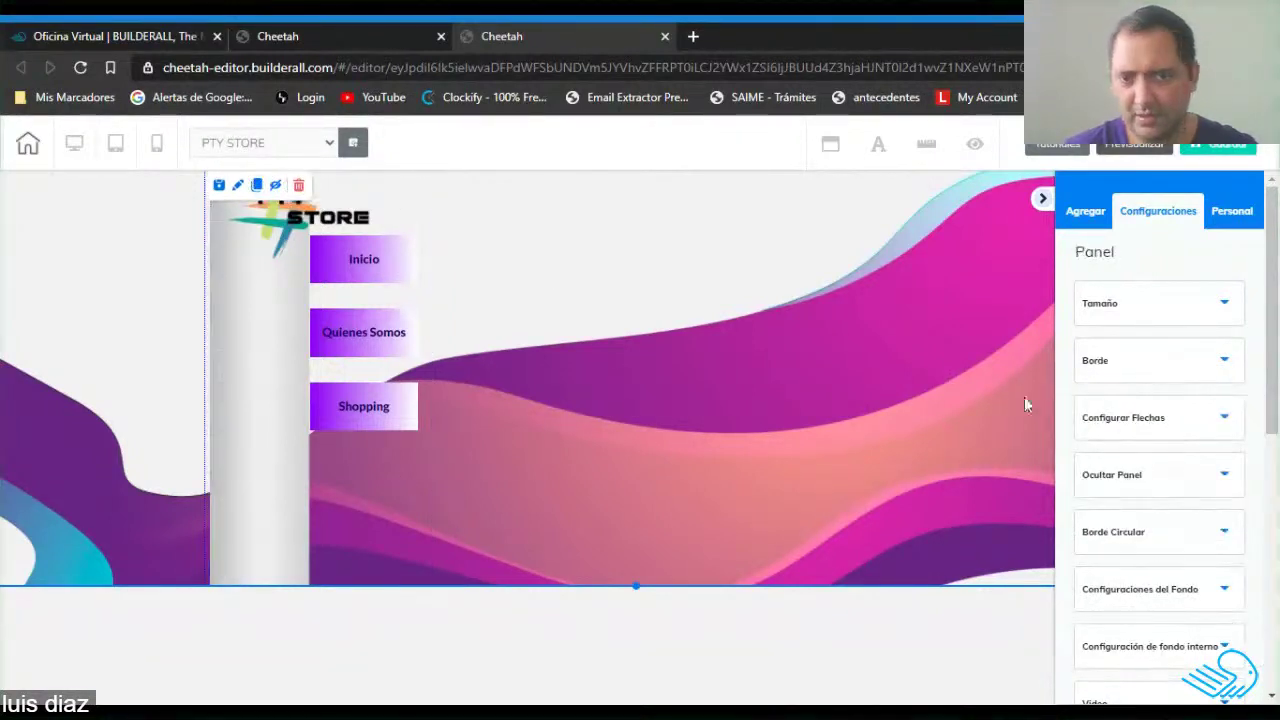
{"action": "left_click", "coordinate": [400, 519]}
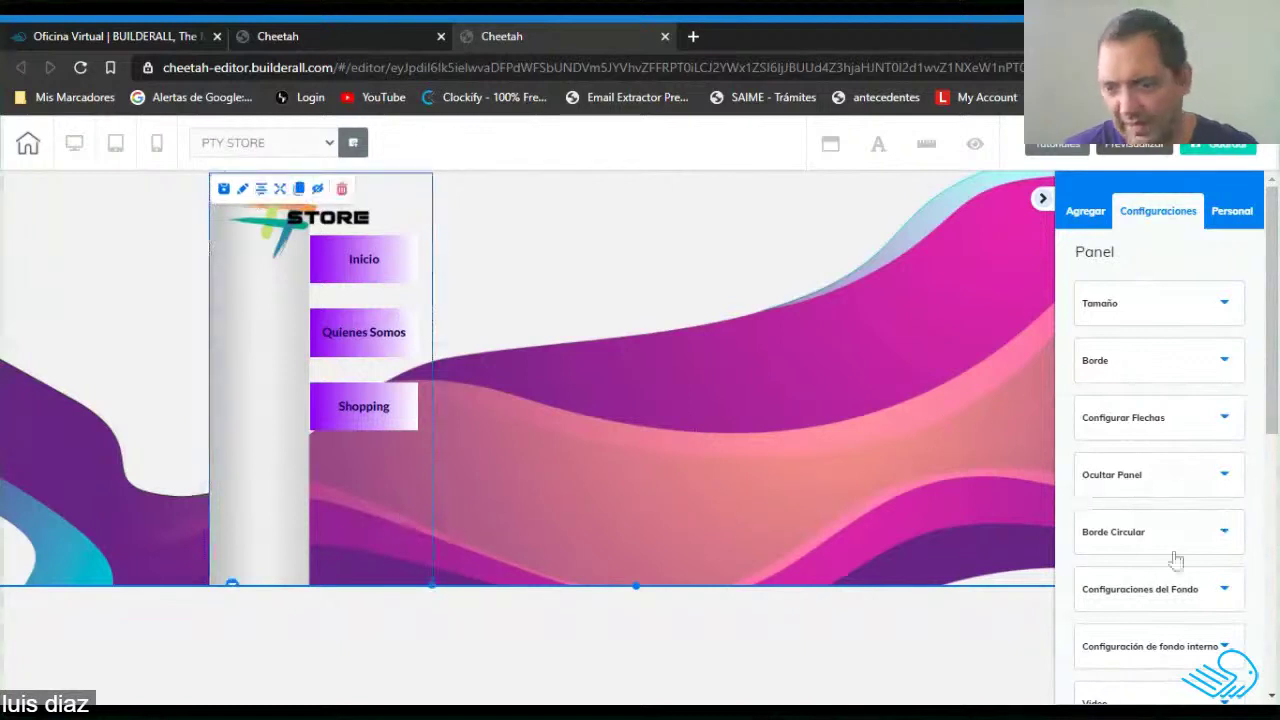
{"action": "scroll", "coordinate": [1180, 495], "scroll_direction": "down", "scroll_amount": 5}
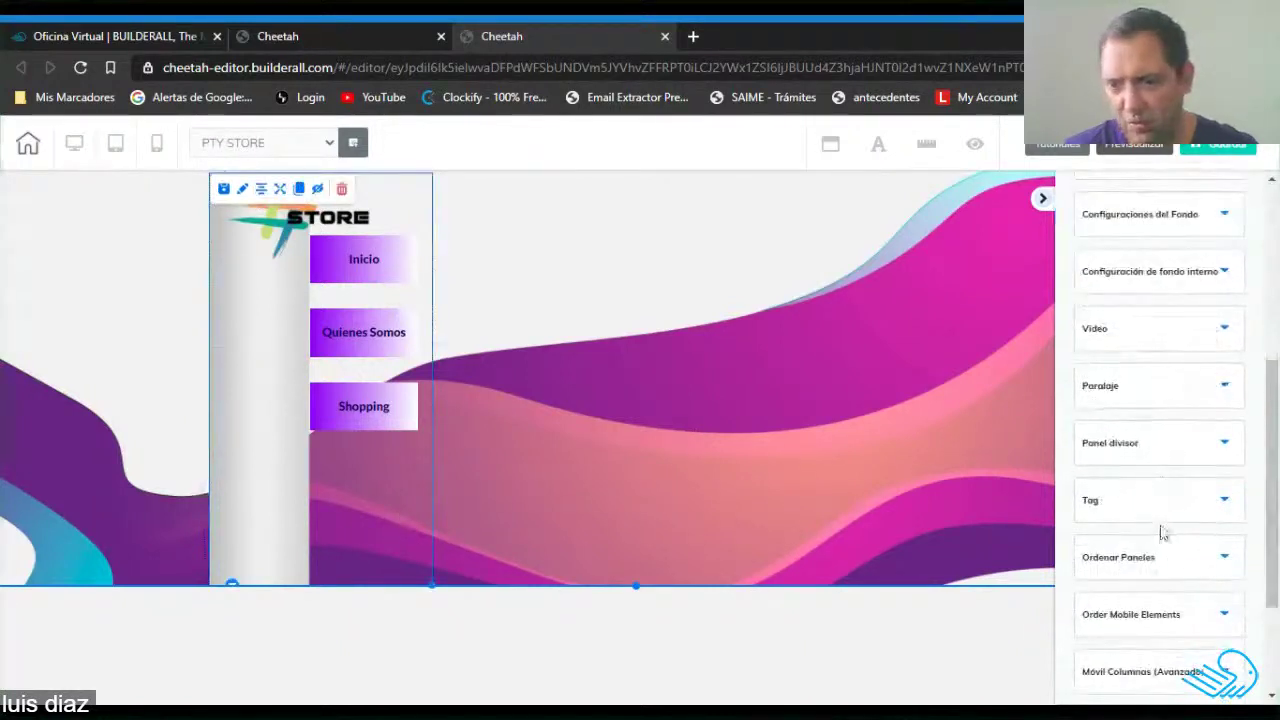
{"action": "left_click", "coordinate": [241, 193]}
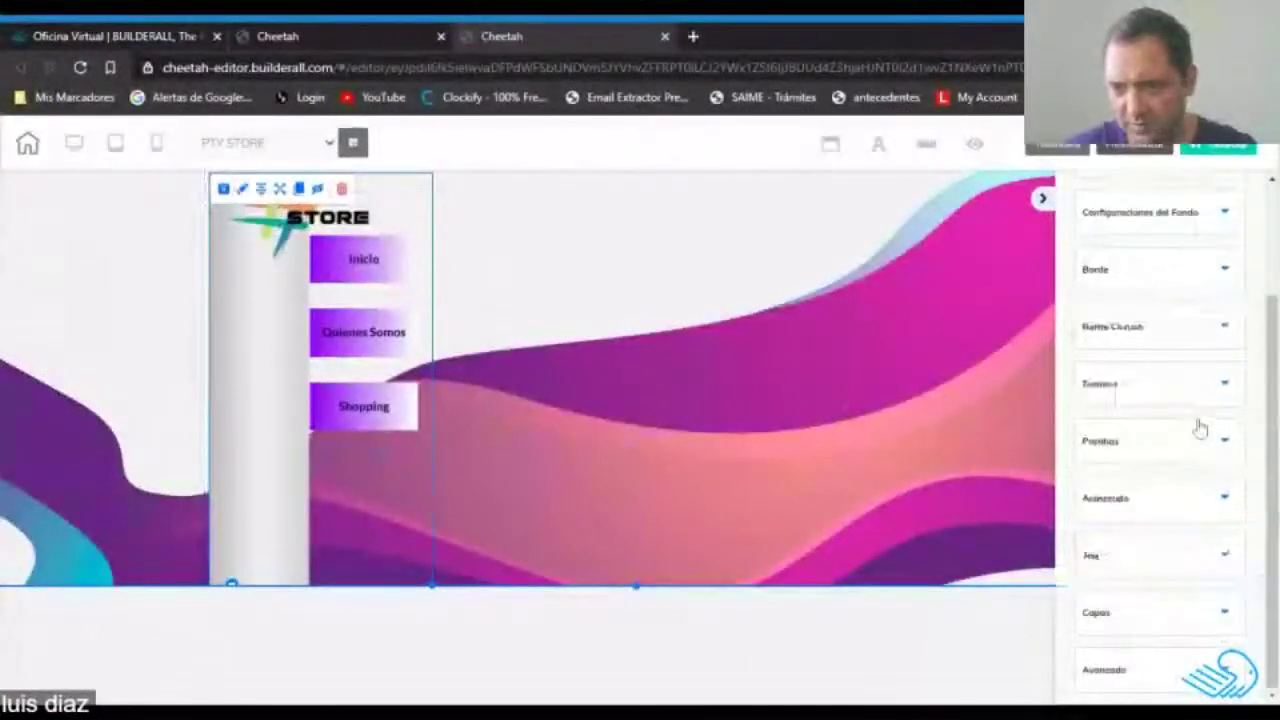
Give the grey sidebar a slow fadeInLeft entrance animation, preview it, and save the page.
{"action": "scroll", "coordinate": [1200, 428], "scroll_direction": "up", "scroll_amount": 4}
{"action": "scroll", "coordinate": [1200, 428], "scroll_direction": "down", "scroll_amount": 4}
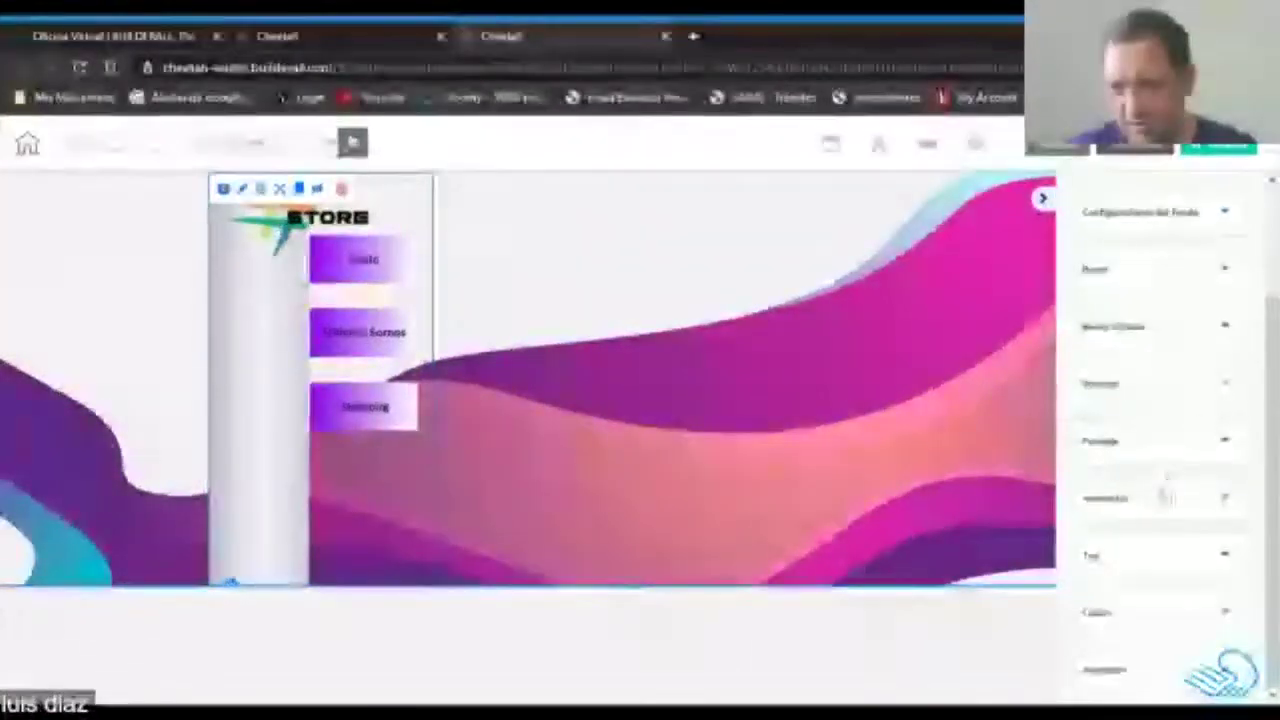
{"action": "left_click", "coordinate": [1166, 496]}
{"action": "scroll", "coordinate": [1140, 500], "scroll_direction": "down", "scroll_amount": 3}
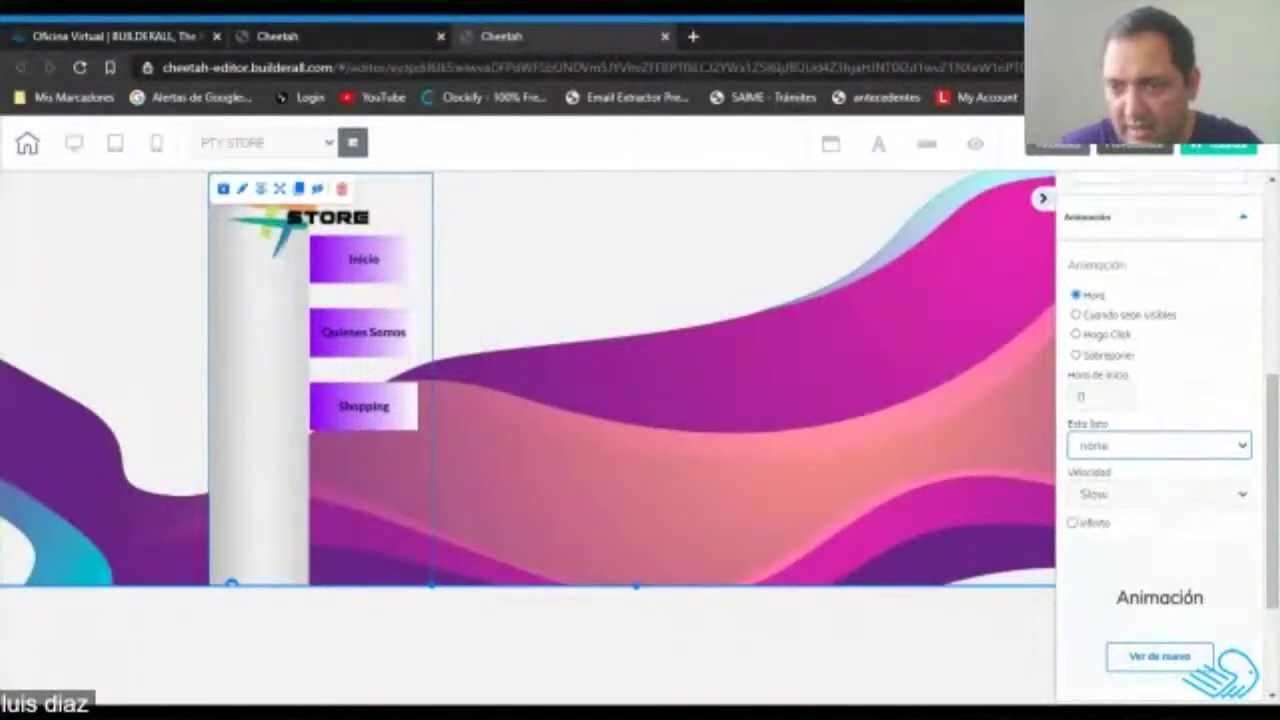
{"action": "left_click", "coordinate": [1211, 584]}
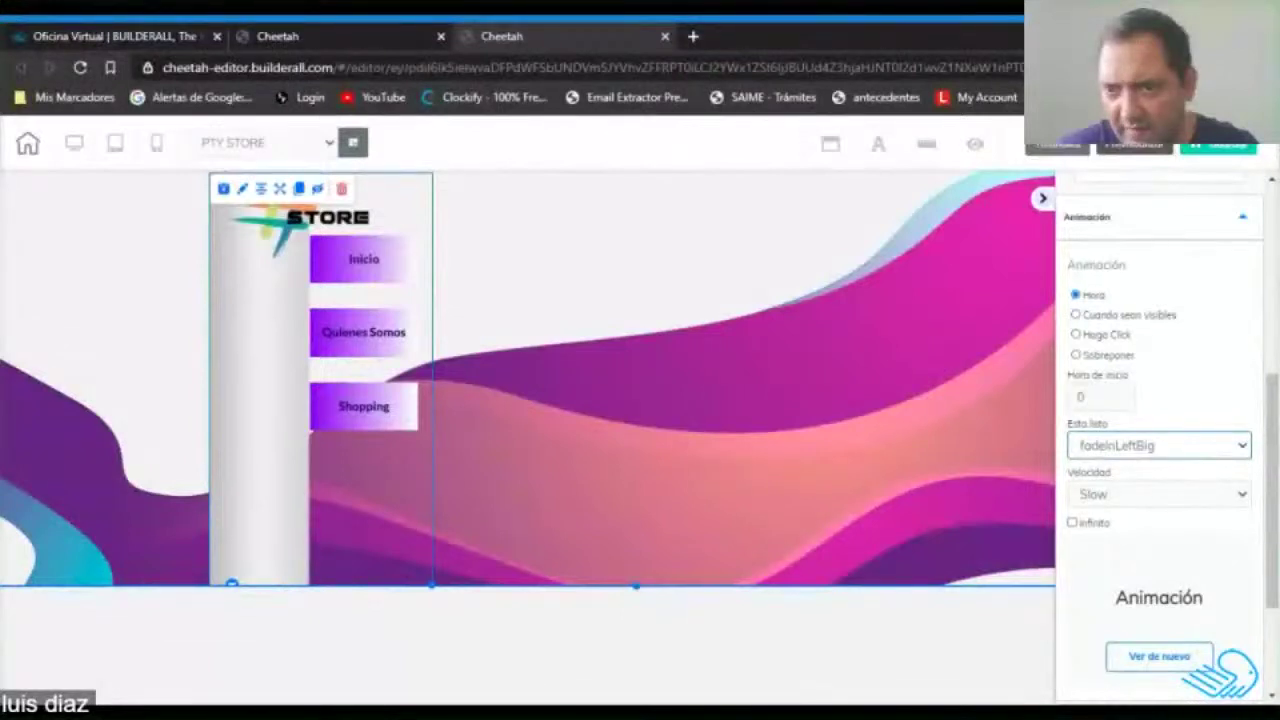
{"action": "key", "text": "Up"}
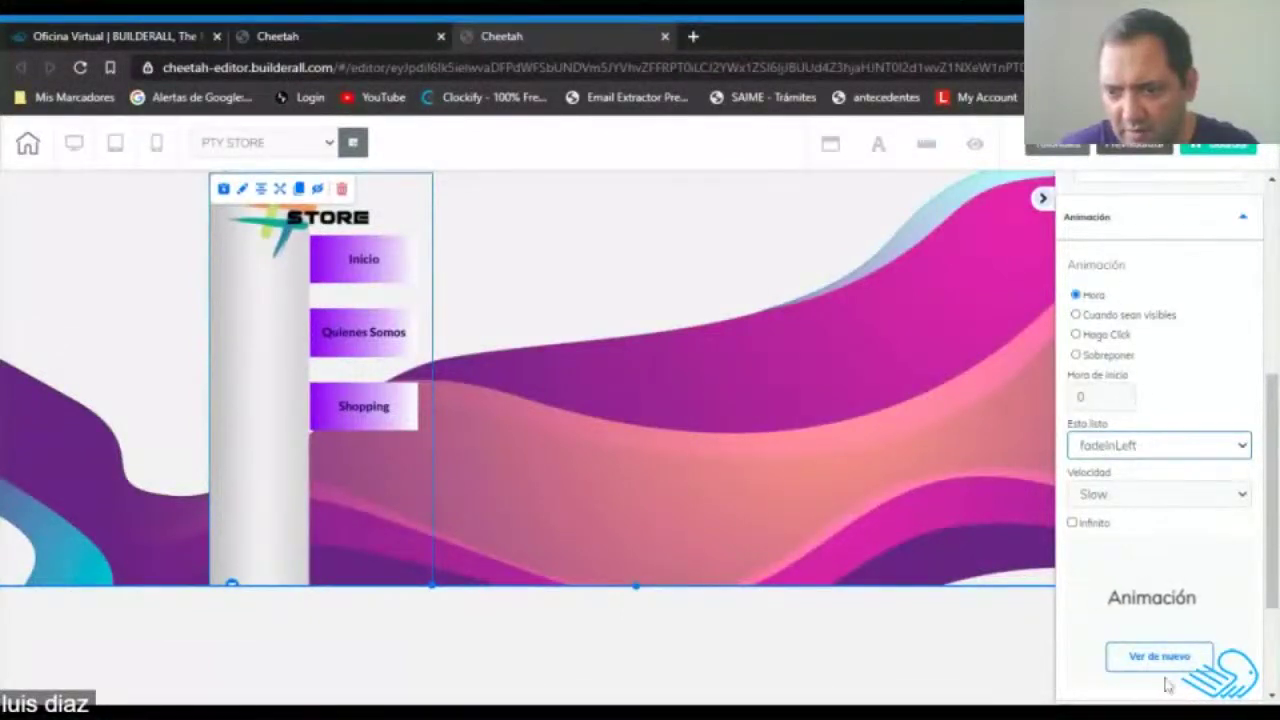
{"action": "left_click", "coordinate": [1160, 658]}
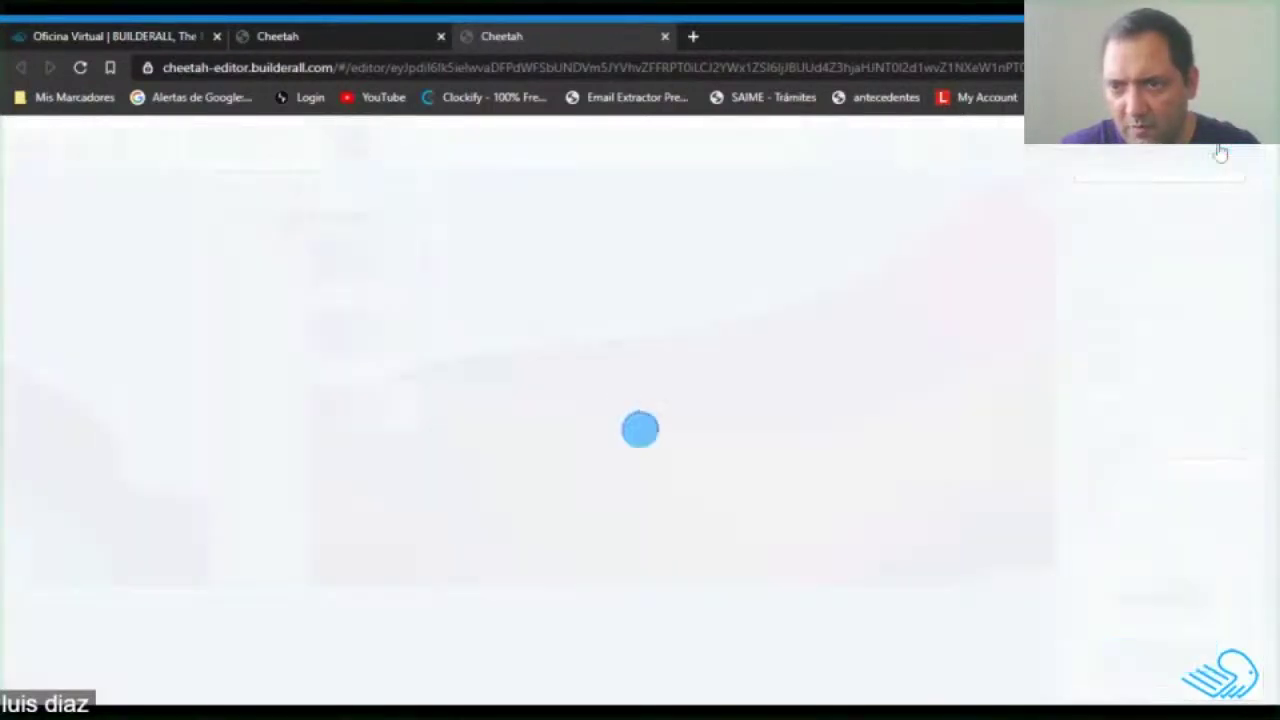
{"action": "left_click", "coordinate": [1215, 146]}
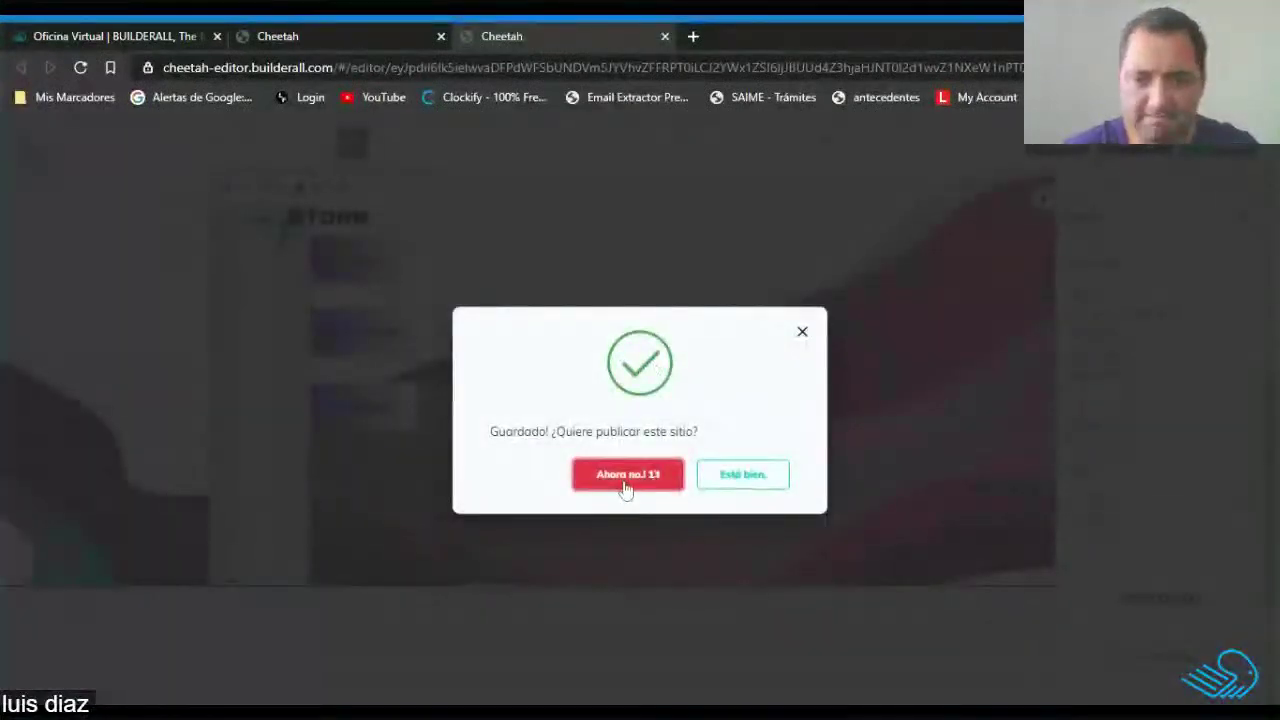
Publish the saved site and open the live PTY STORE page from the site dashboard.
{"action": "left_click", "coordinate": [734, 489]}
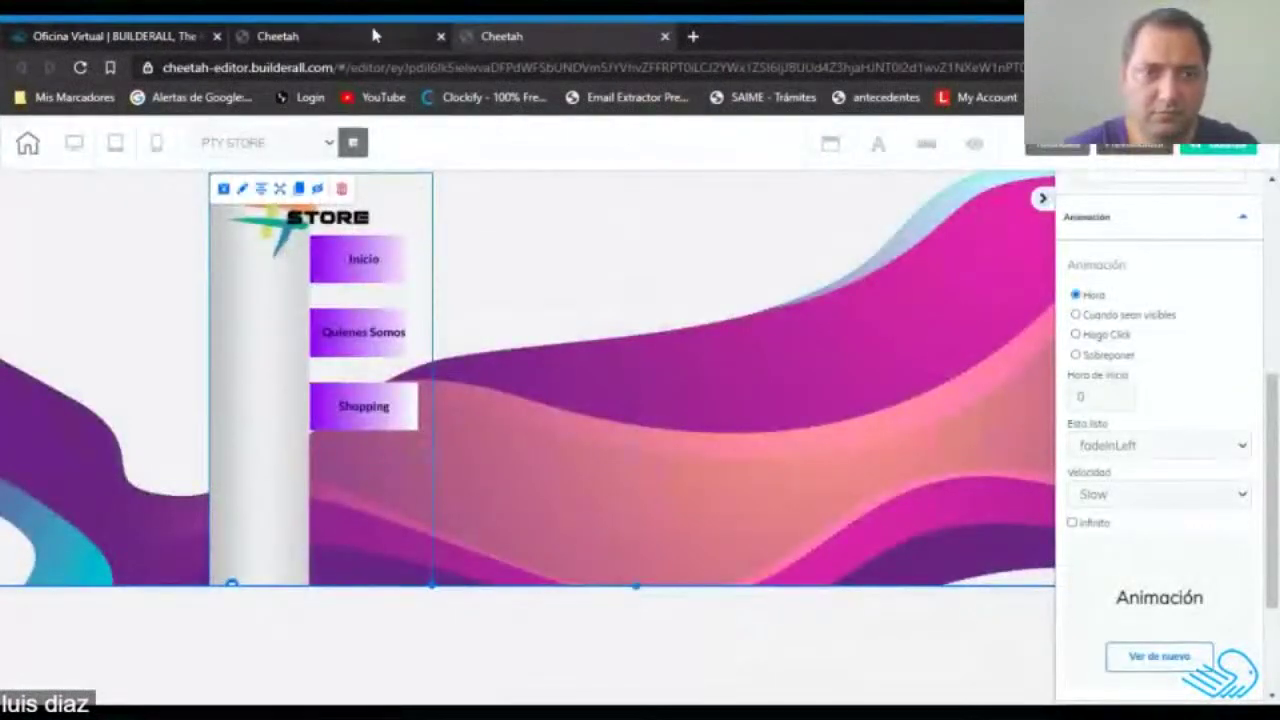
{"action": "left_click", "coordinate": [388, 36]}
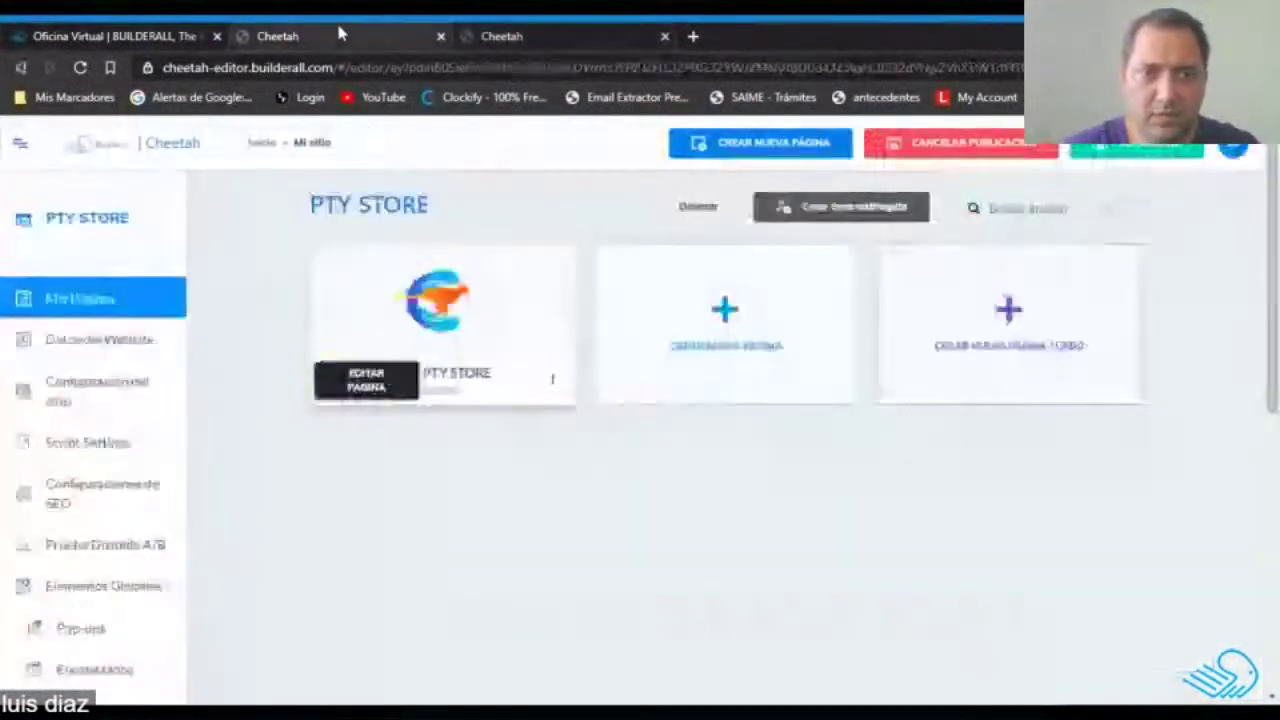
{"action": "left_click", "coordinate": [552, 381]}
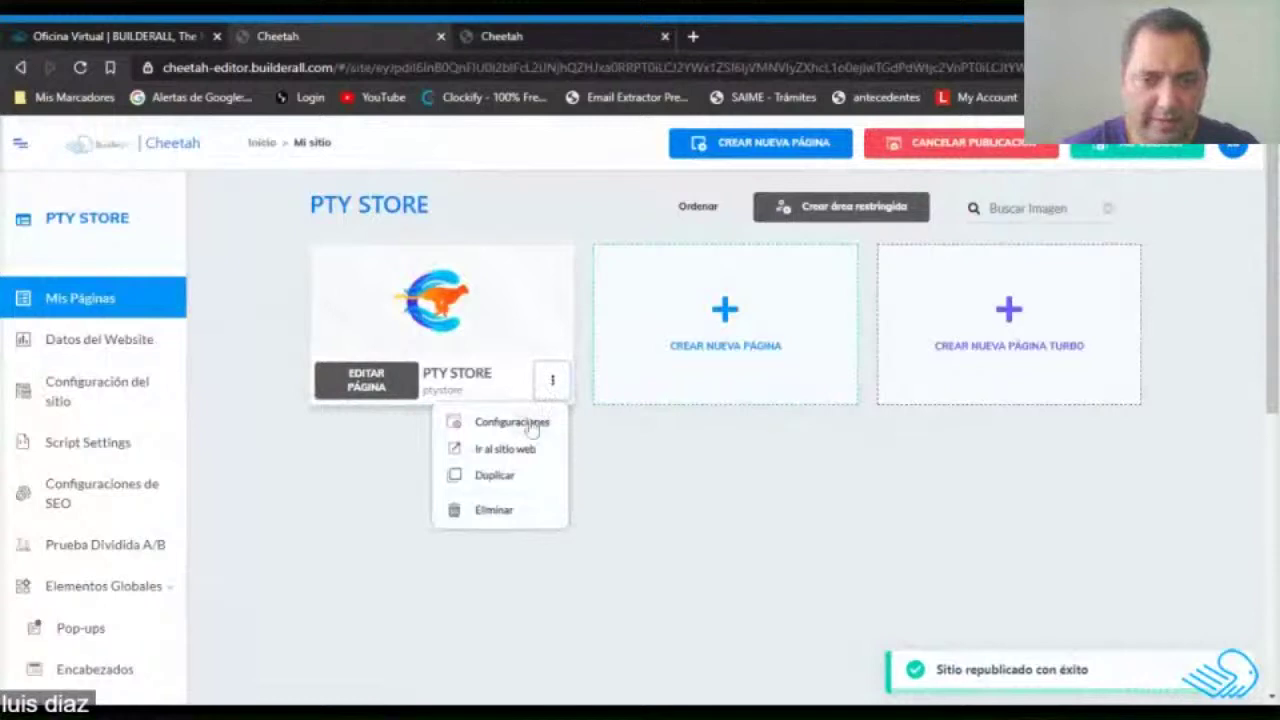
{"action": "left_click", "coordinate": [505, 449]}
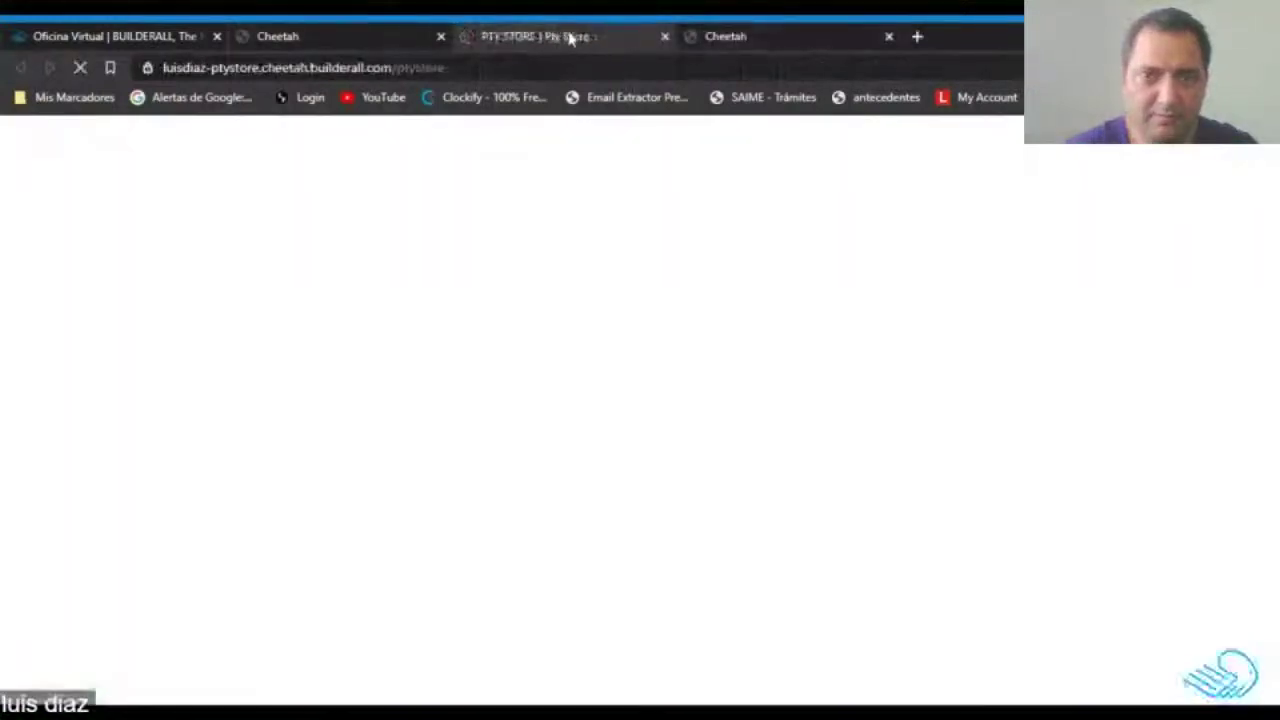
Check the published PTY STORE page, then close the 'Ya está listo!' dialog in the editor.
{"action": "left_click", "coordinate": [780, 30]}
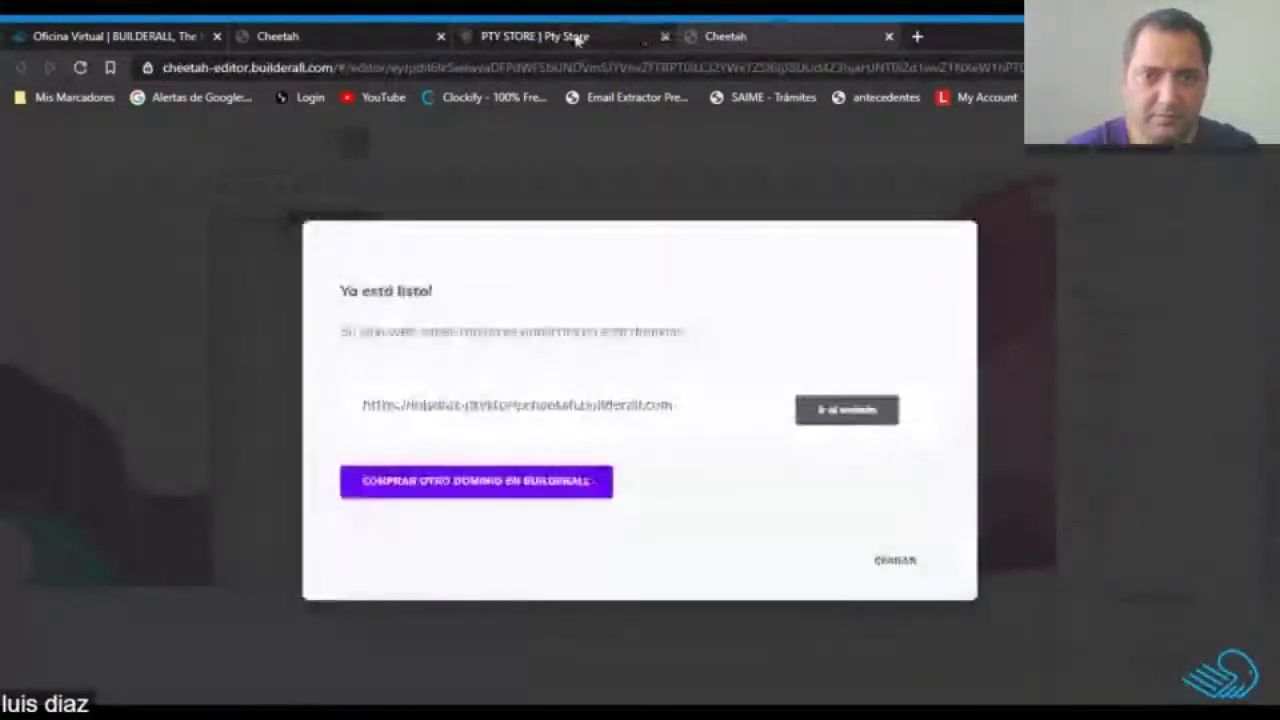
{"action": "left_click", "coordinate": [577, 38]}
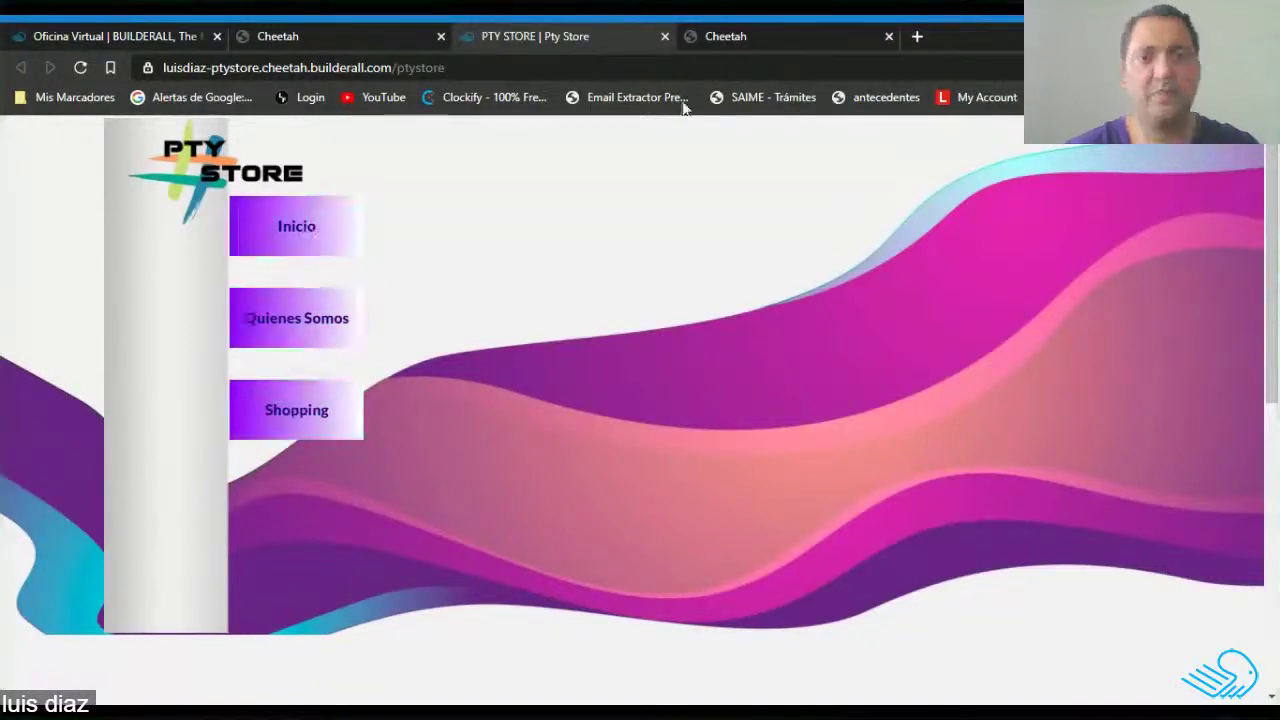
{"action": "left_click", "coordinate": [777, 32]}
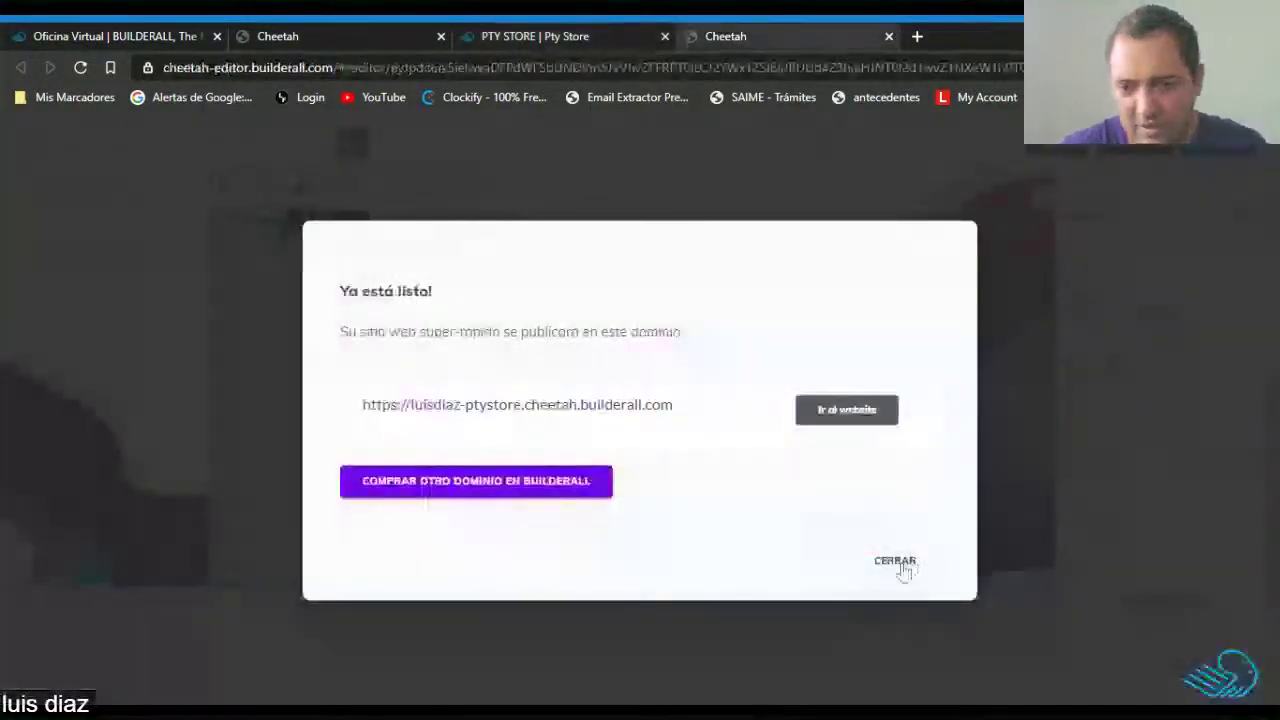
{"action": "left_click", "coordinate": [906, 564]}
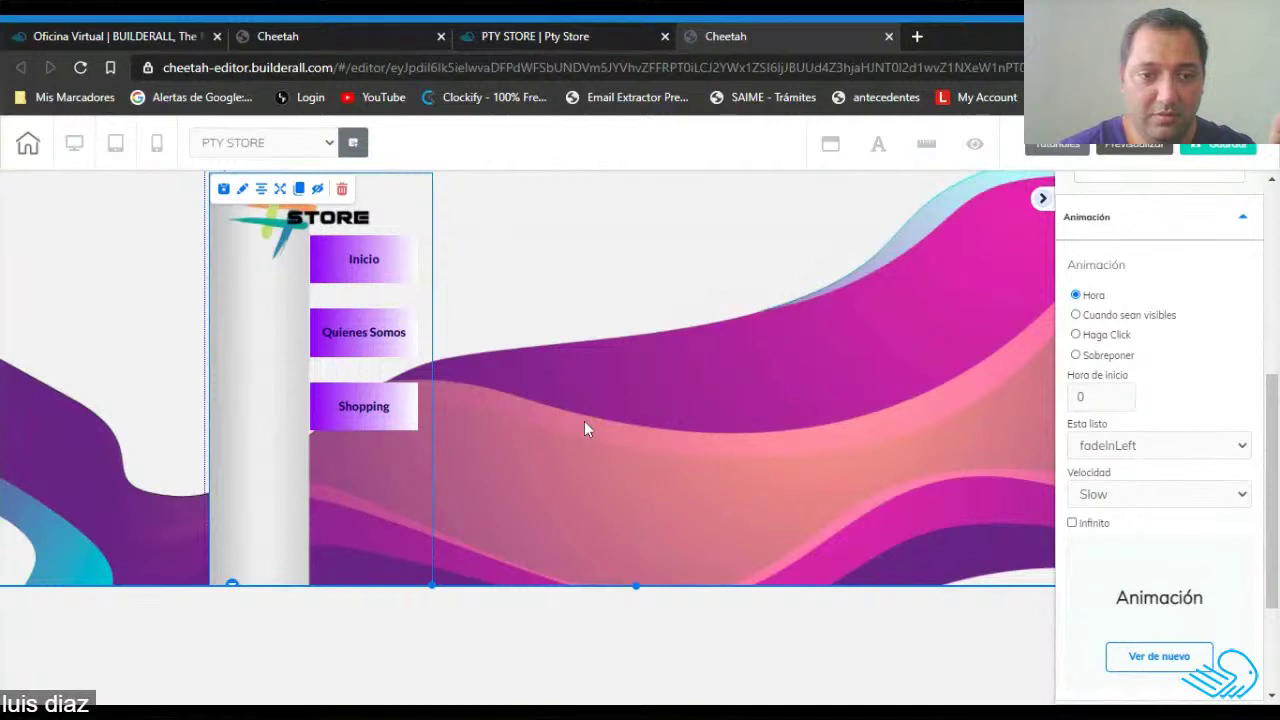
Select the whole grey sidebar section containing the logo and menu buttons.
{"action": "left_click", "coordinate": [564, 632]}
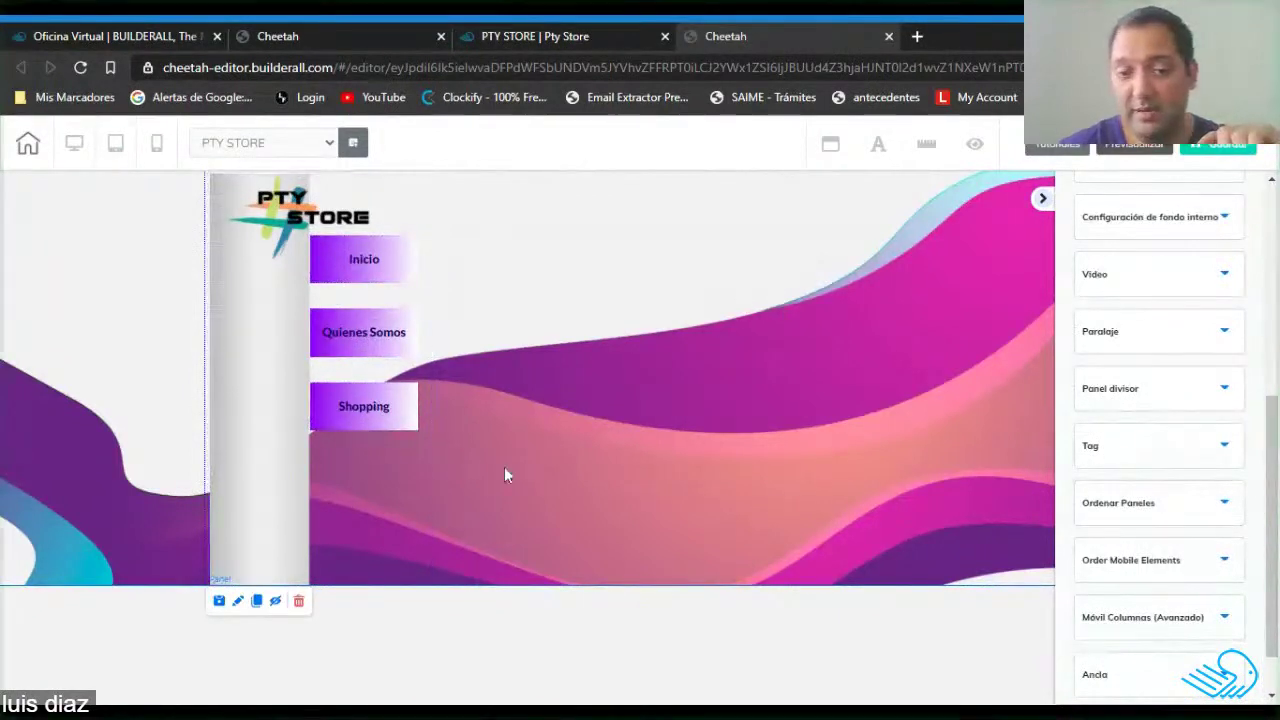
Save the page and close the save and publish confirmations.
{"action": "left_click", "coordinate": [1218, 144]}
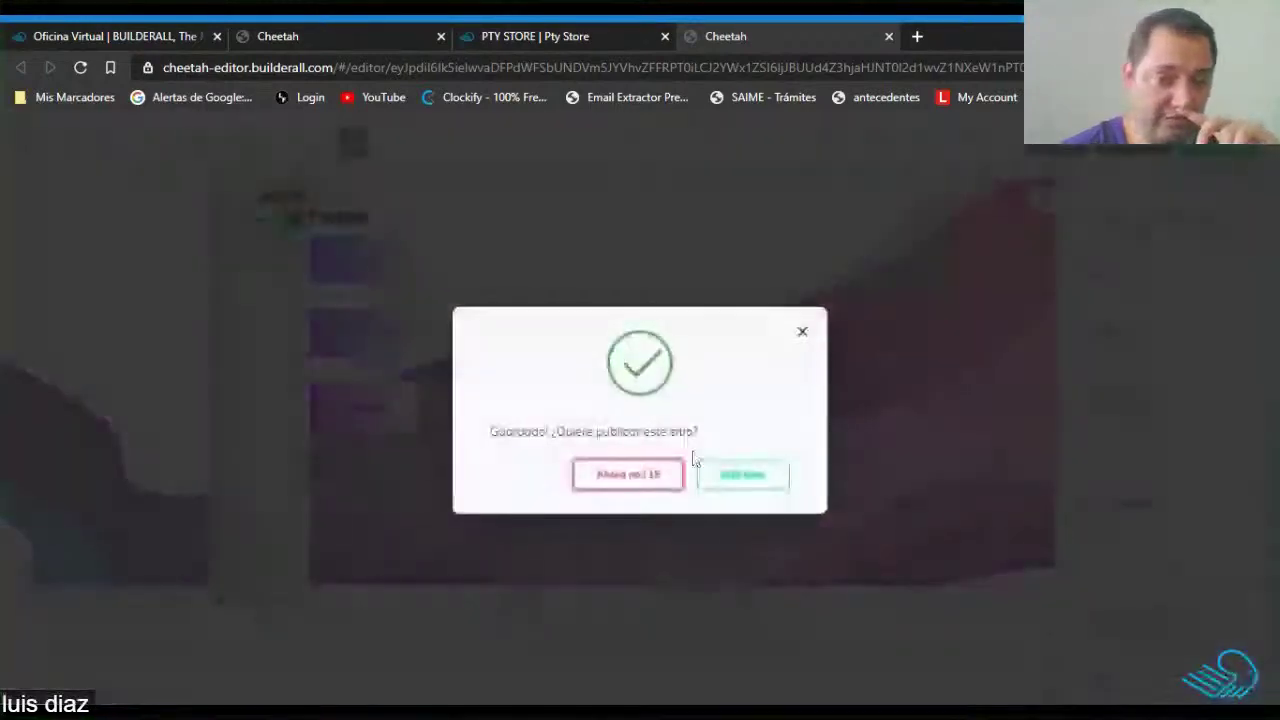
{"action": "left_click", "coordinate": [733, 478]}
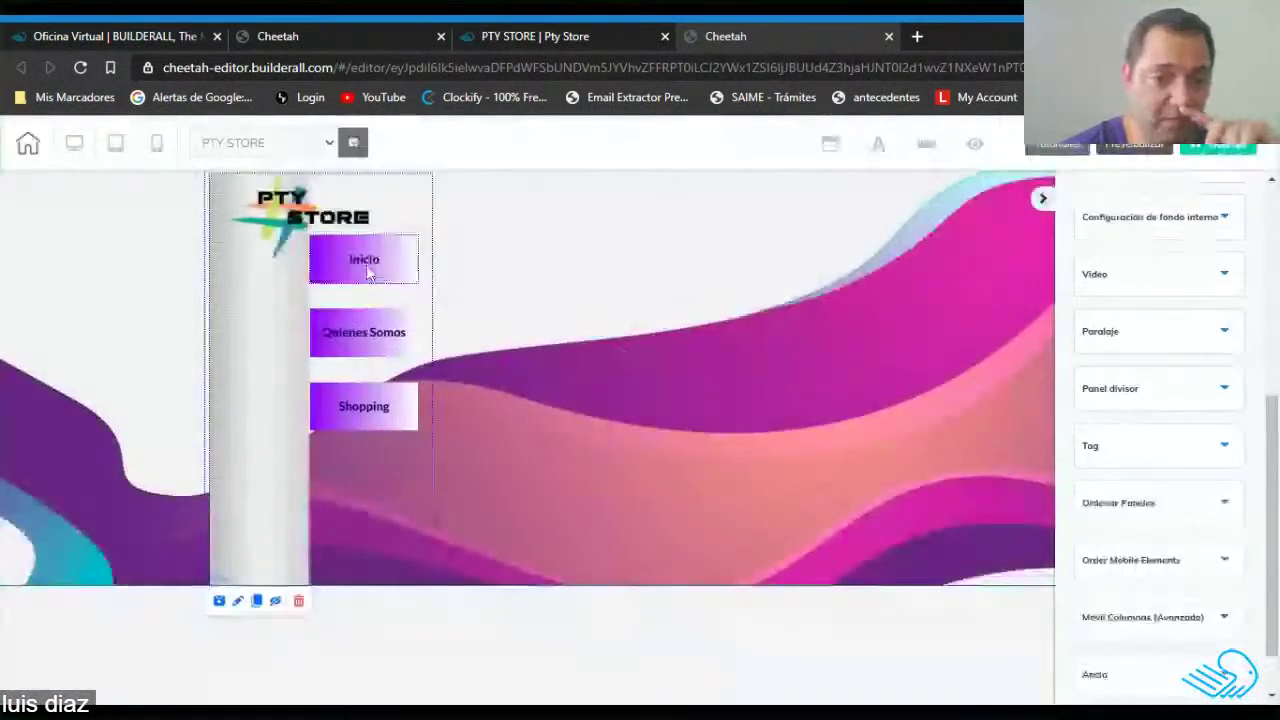
{"action": "left_click", "coordinate": [368, 272]}
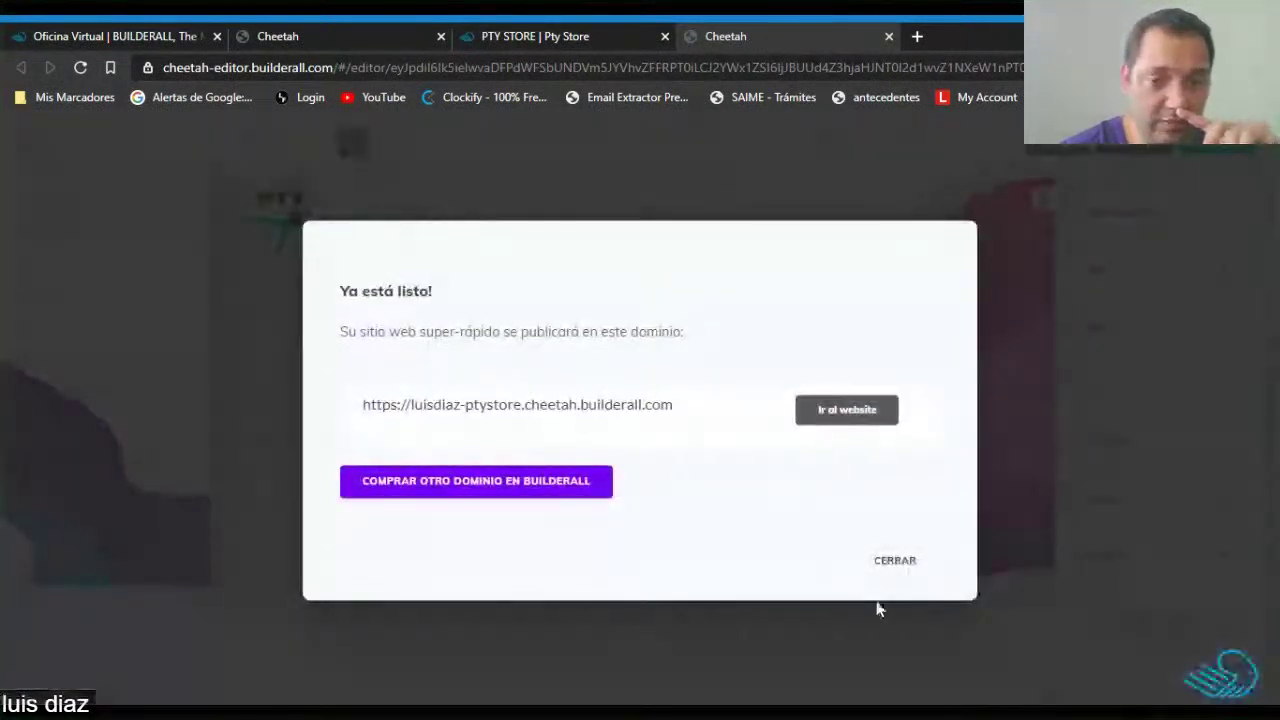
{"action": "left_click", "coordinate": [885, 561]}
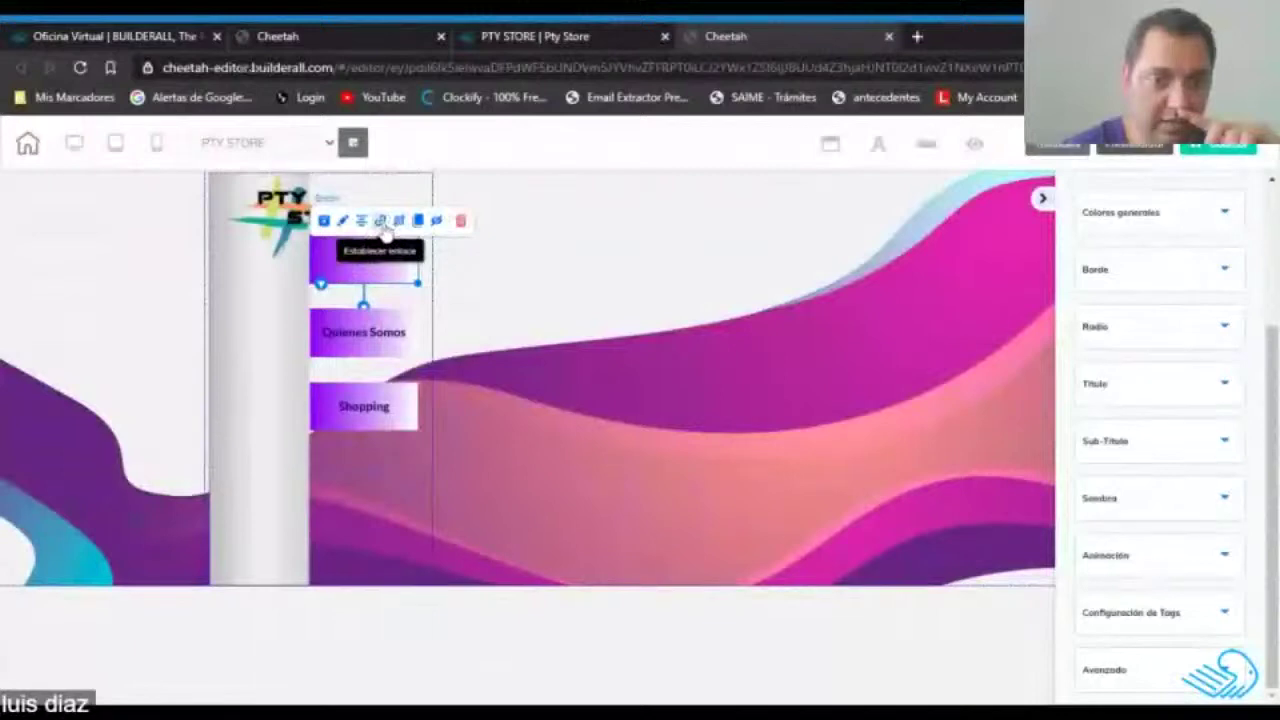
Link the Inicio menu button to the PTY STORE page.
{"action": "left_click", "coordinate": [381, 221]}
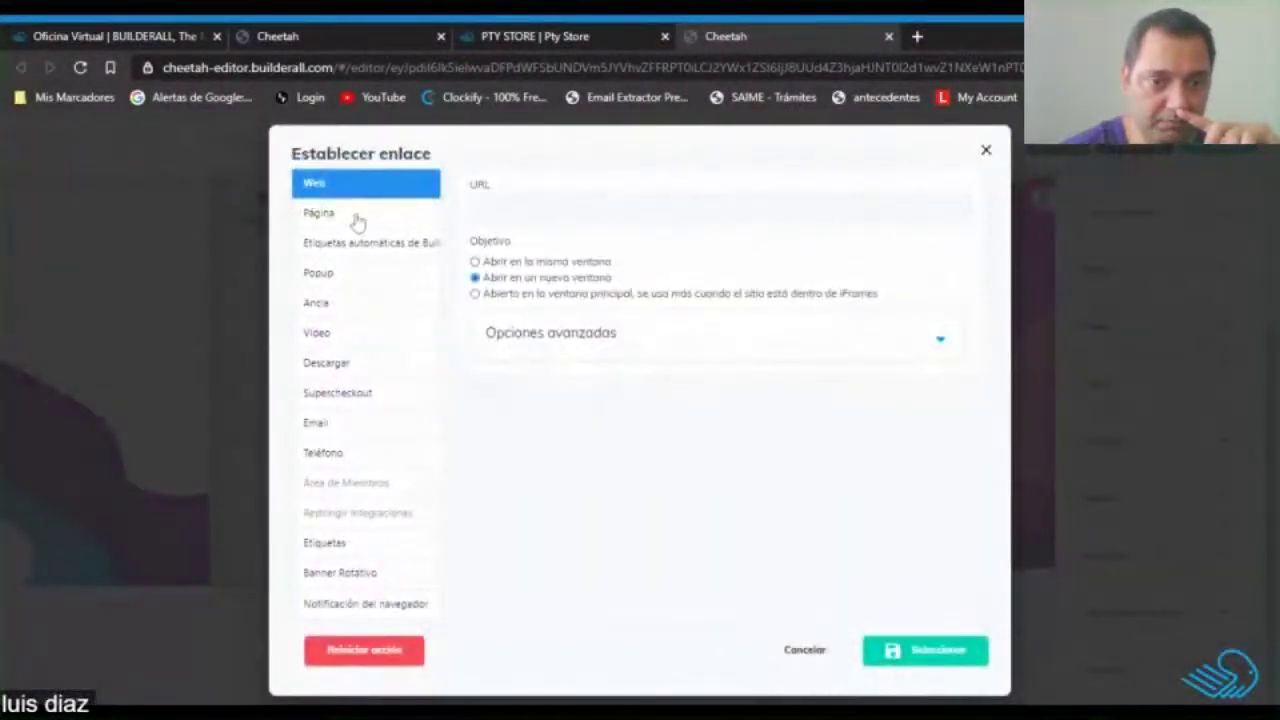
{"action": "left_click", "coordinate": [357, 217]}
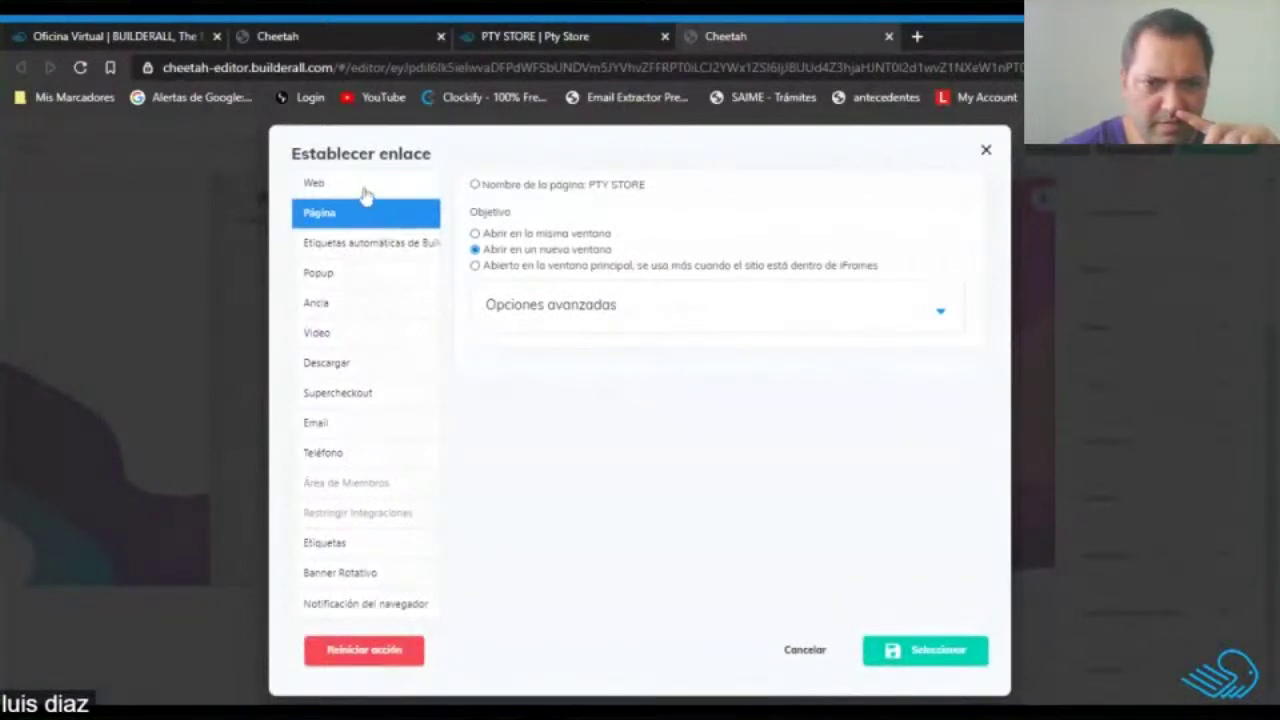
{"action": "left_click", "coordinate": [930, 652]}
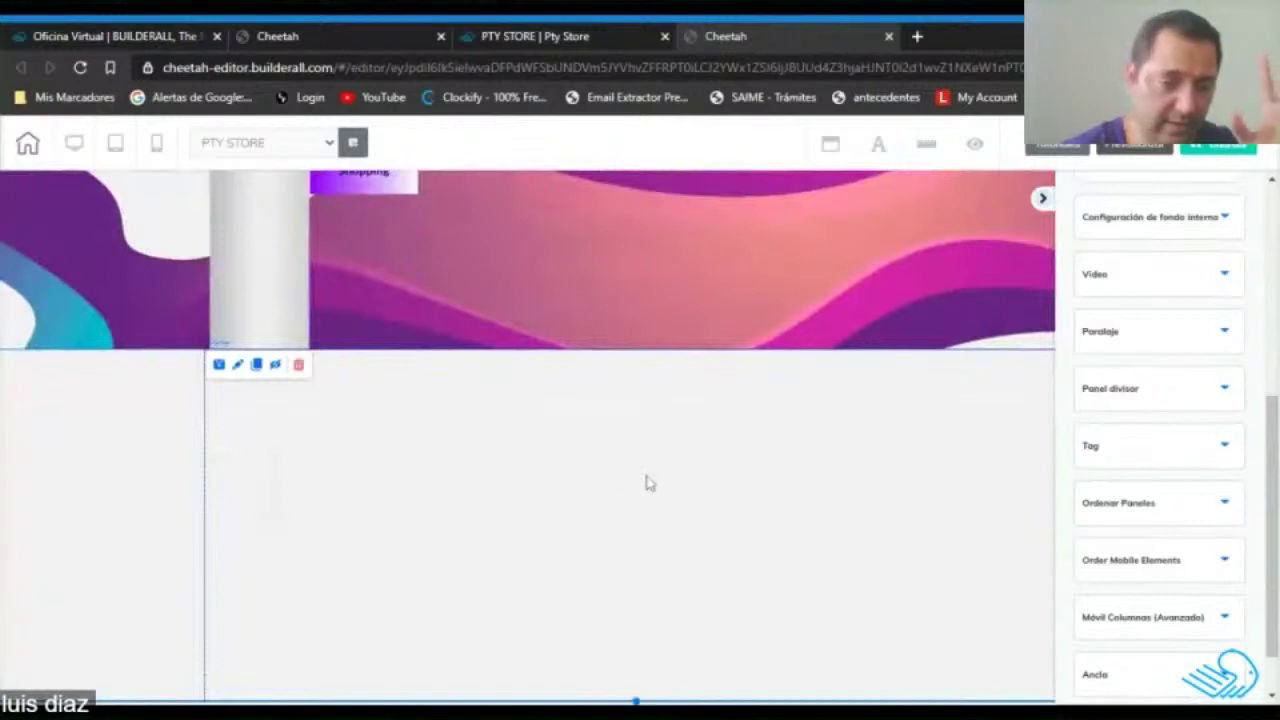
Place a 'Título H1' heading from Agregar > Elementos > Textos into the empty section below the banner.
{"action": "scroll", "coordinate": [1143, 209], "scroll_direction": "up", "scroll_amount": 5}
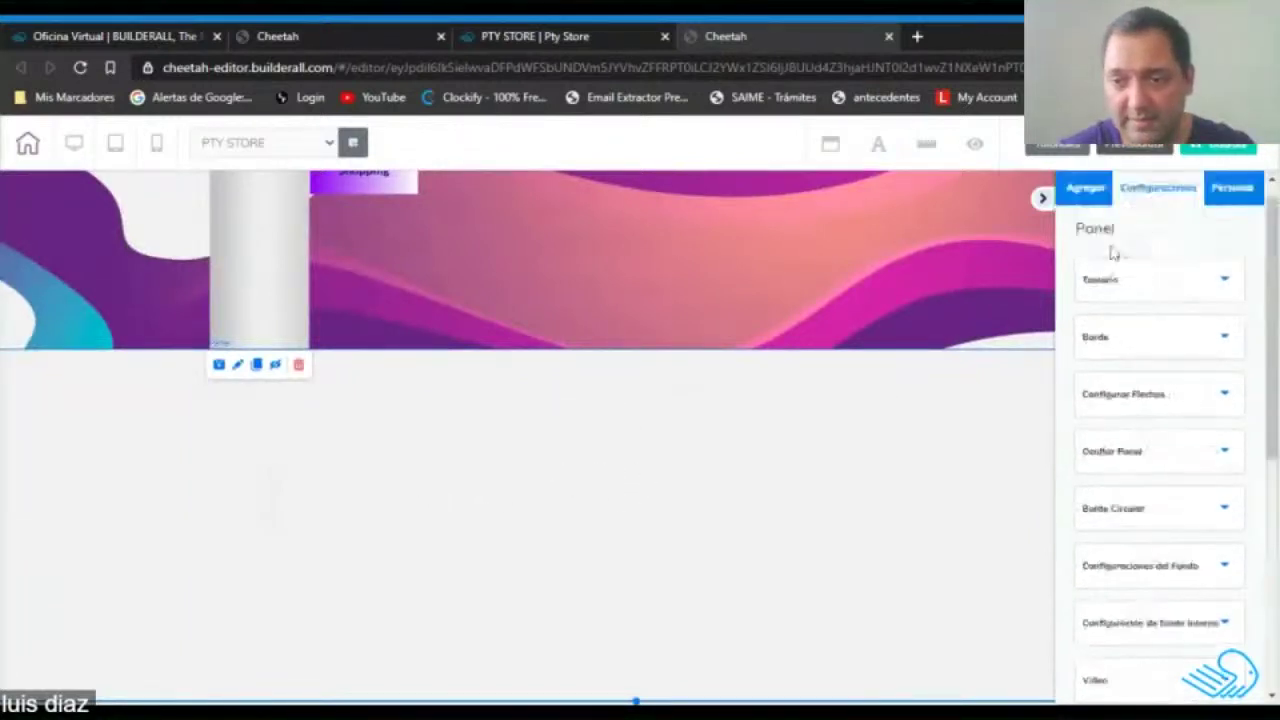
{"action": "left_click", "coordinate": [1090, 215]}
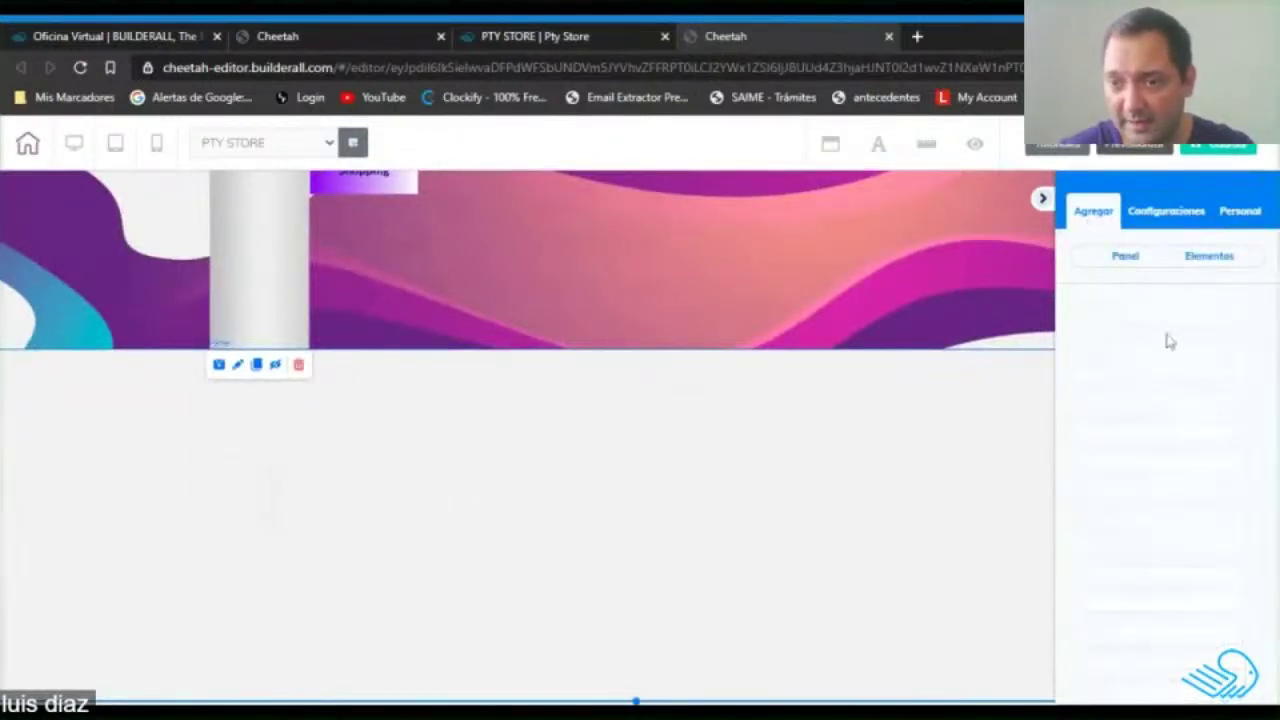
{"action": "left_click", "coordinate": [1207, 256]}
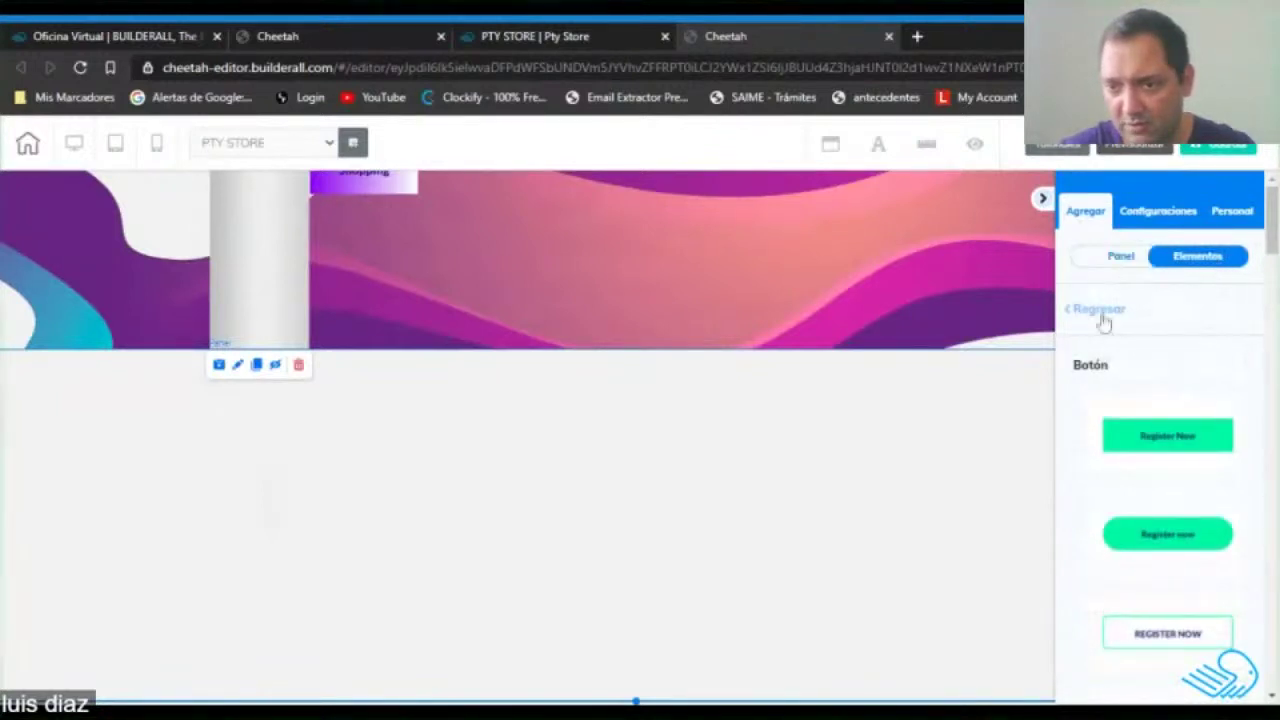
{"action": "left_click", "coordinate": [1103, 323]}
{"action": "left_click", "coordinate": [1126, 394]}
{"action": "left_click_drag", "start_coordinate": [768, 480], "coordinate": [666, 483]}
{"action": "left_click_drag", "start_coordinate": [787, 481], "coordinate": [643, 465]}
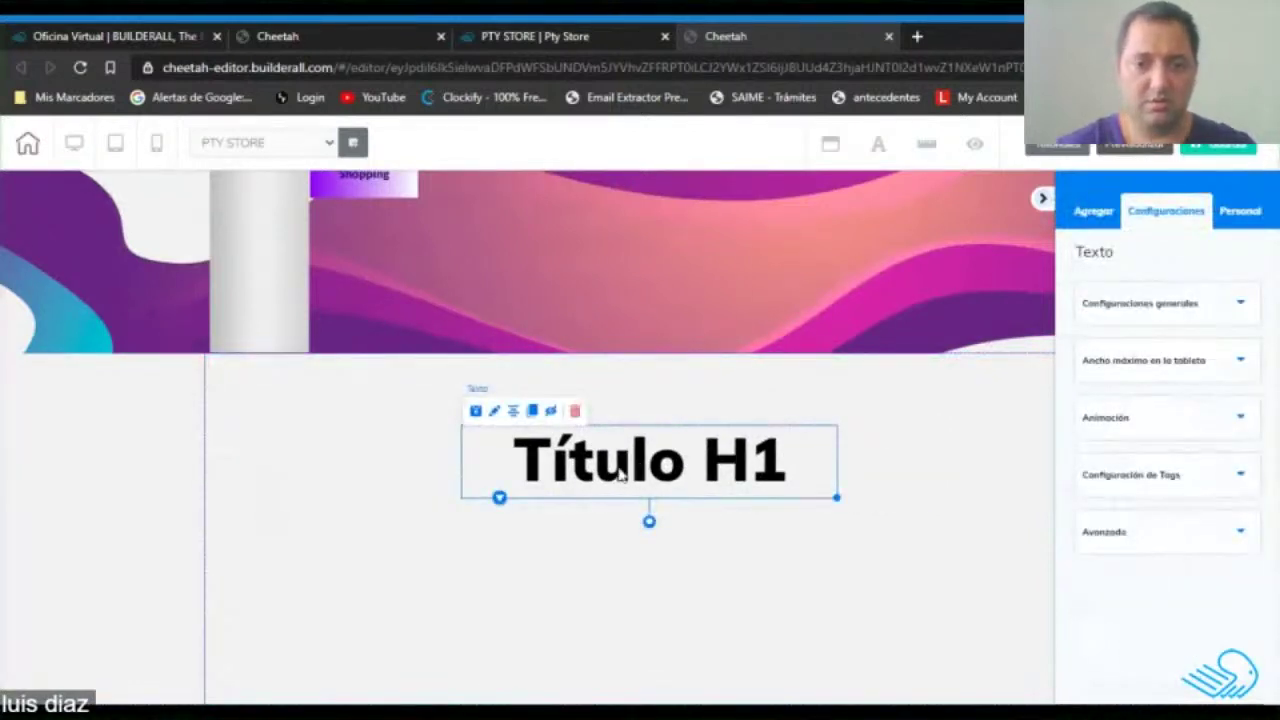
Replace the 'Título H1' heading text with 'Descripción de lo que vendes'.
{"action": "left_click", "coordinate": [620, 477]}
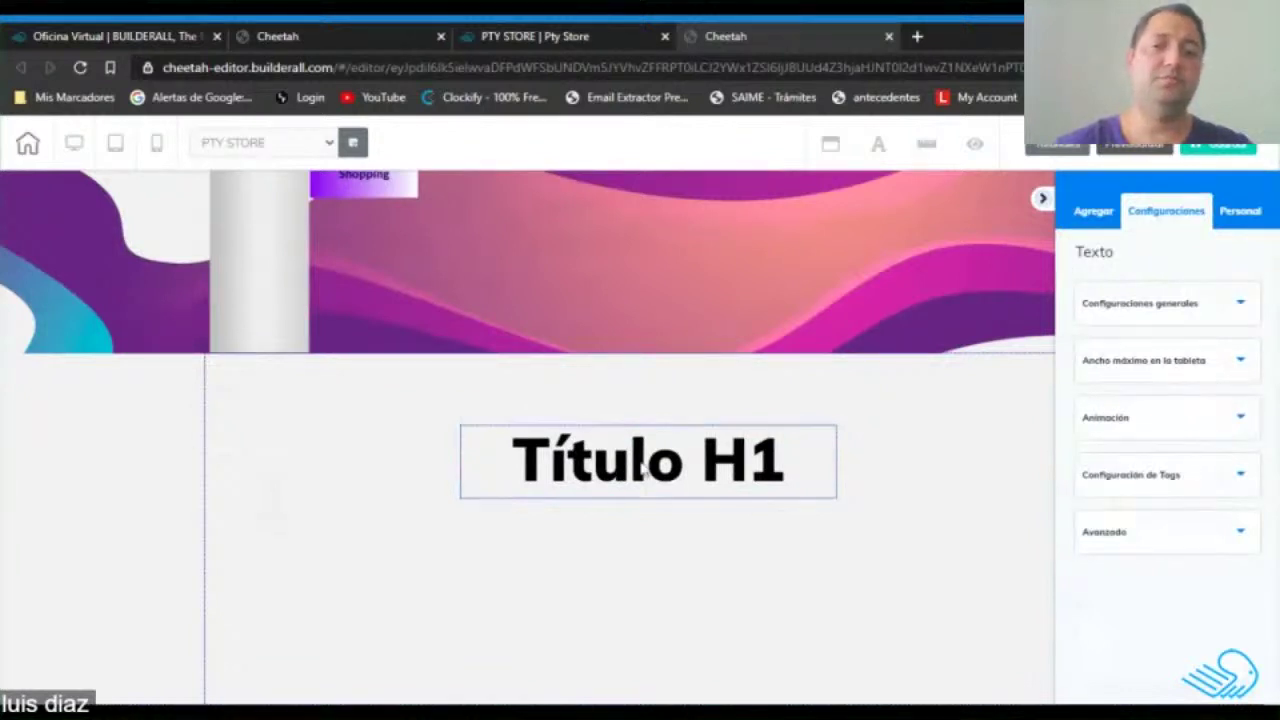
{"action": "left_click", "coordinate": [646, 471]}
{"action": "left_click", "coordinate": [645, 470]}
{"action": "triple_click", "coordinate": [645, 470]}
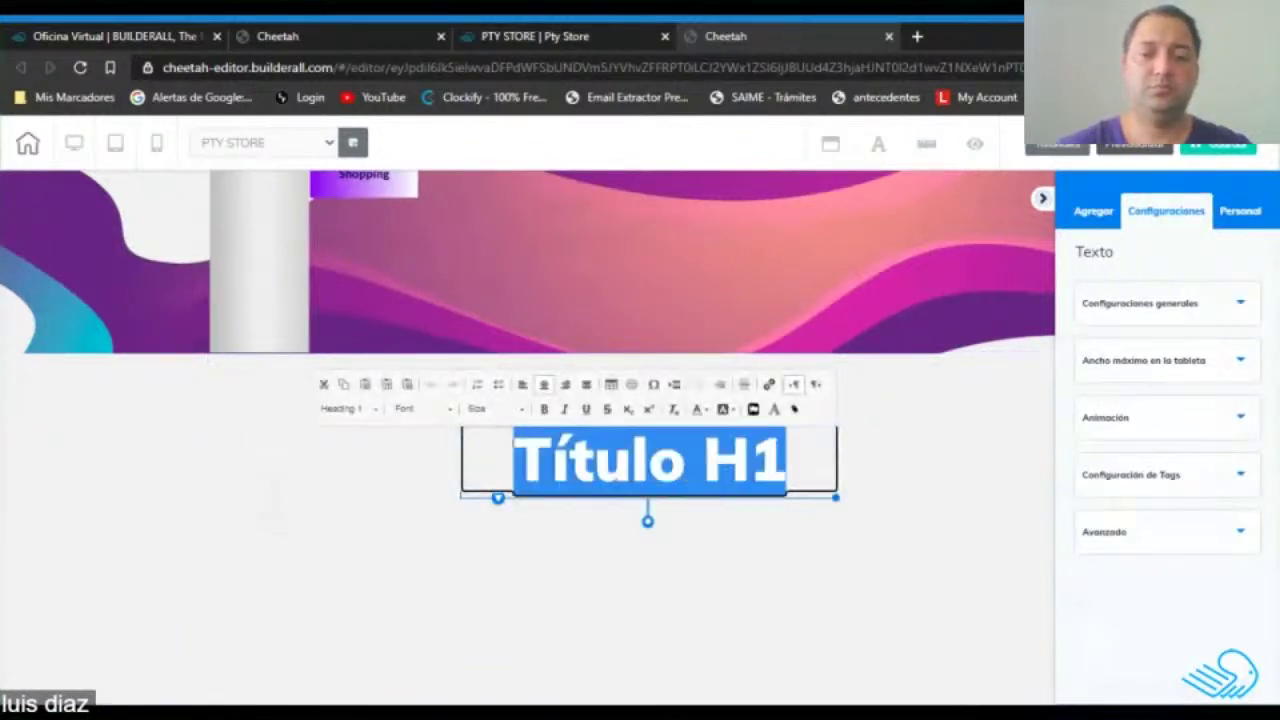
{"action": "type", "text": "Descripc"}
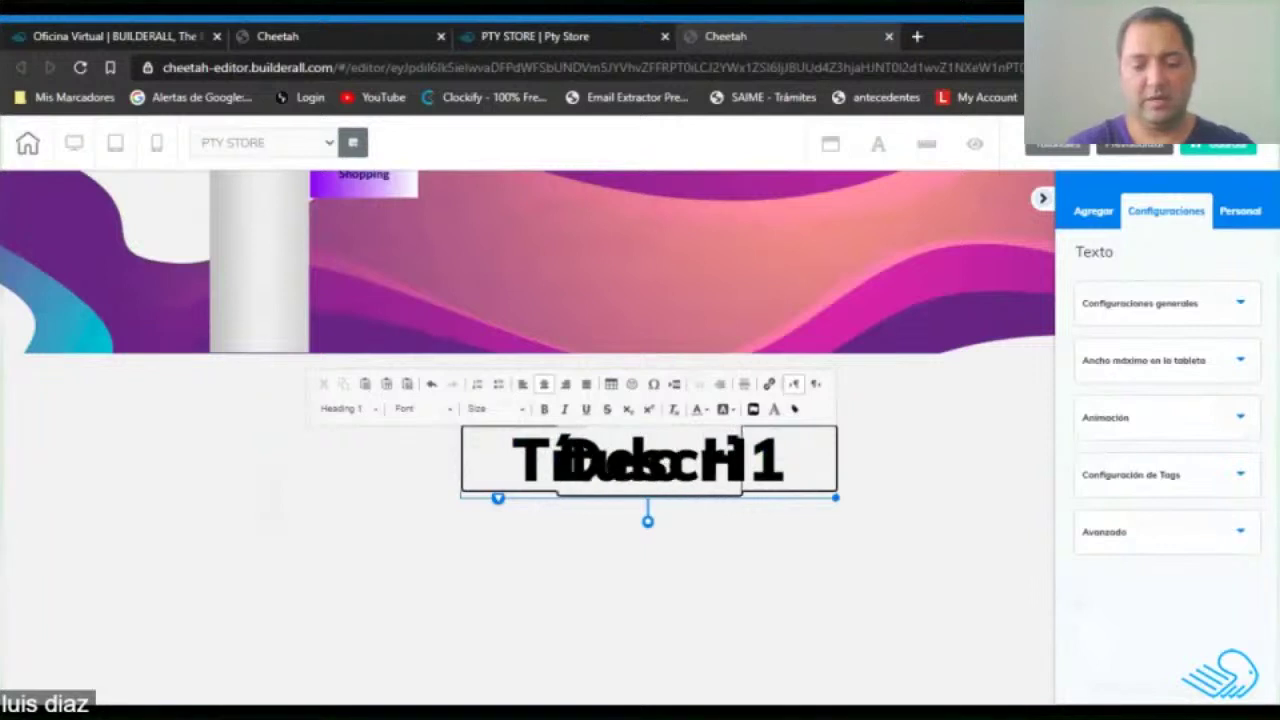
{"action": "type", "text": "ión de lo q"}
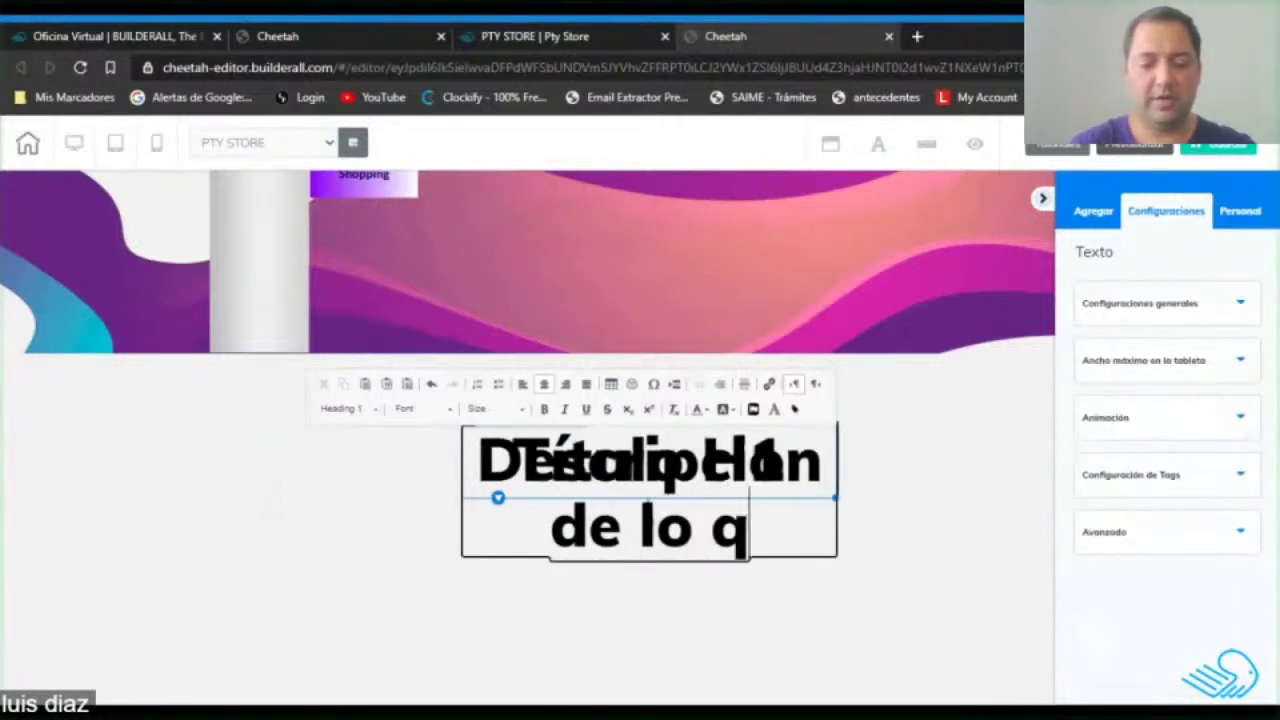
{"action": "type", "text": "ue vendes"}
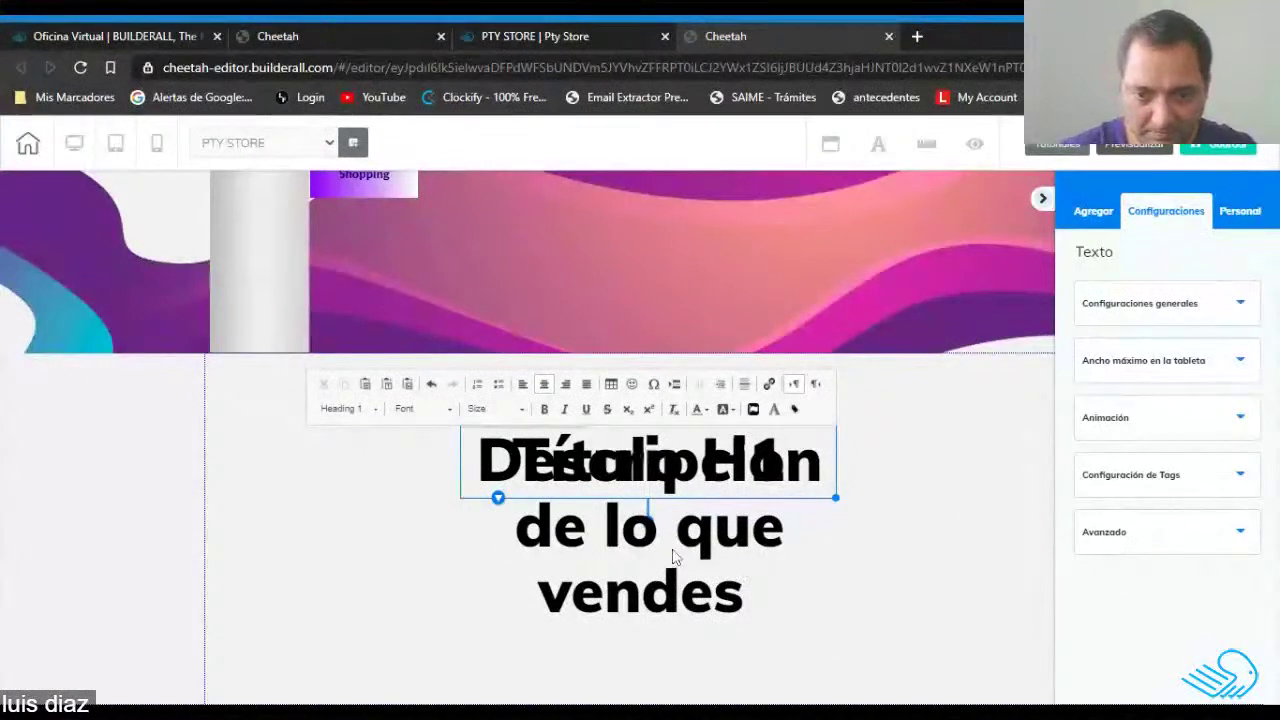
{"action": "left_click", "coordinate": [693, 517]}
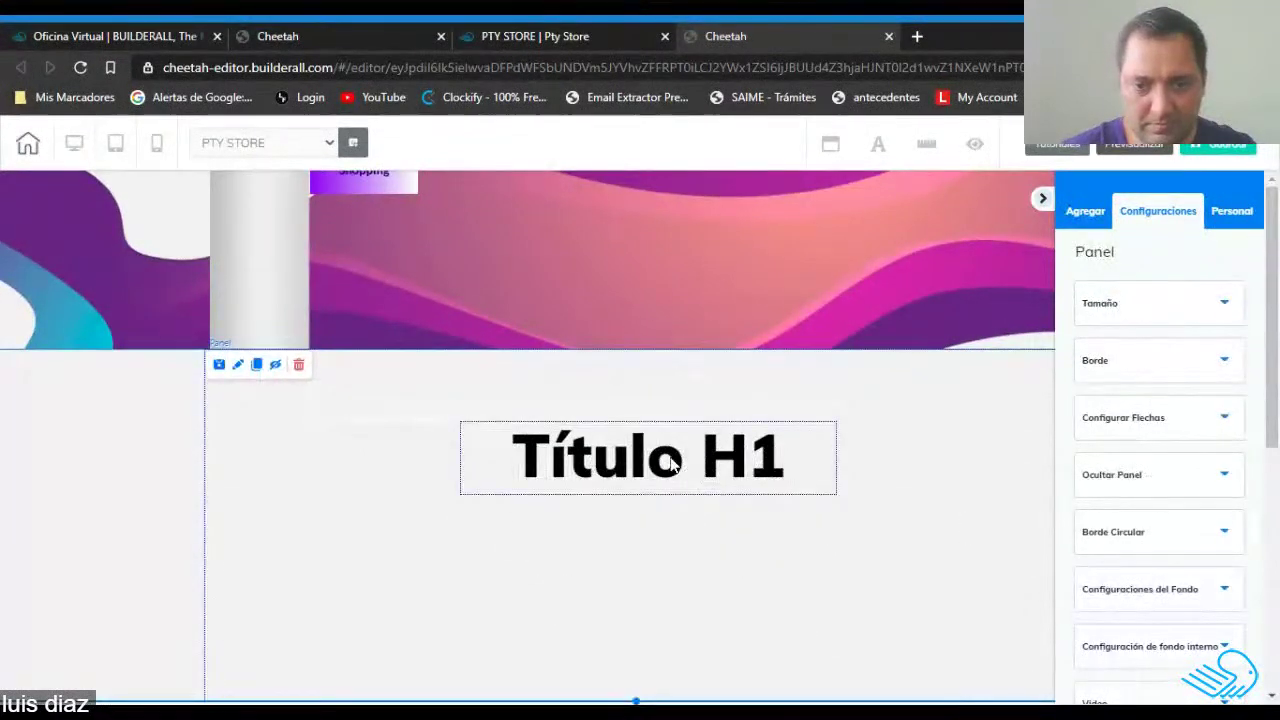
Retype the heading as 'Descripcion de lo que vendes', without the accent.
{"action": "left_click_drag", "start_coordinate": [674, 417], "coordinate": [670, 417]}
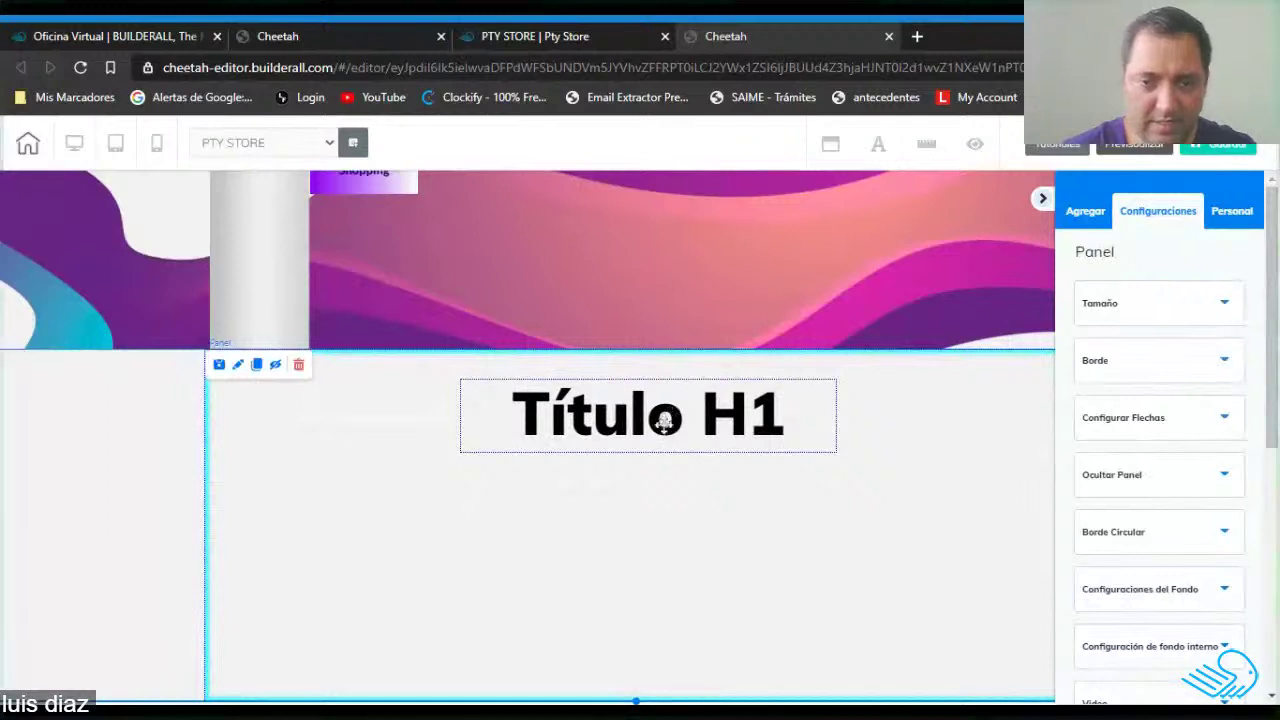
{"action": "left_click", "coordinate": [667, 431]}
{"action": "left_click", "coordinate": [667, 427]}
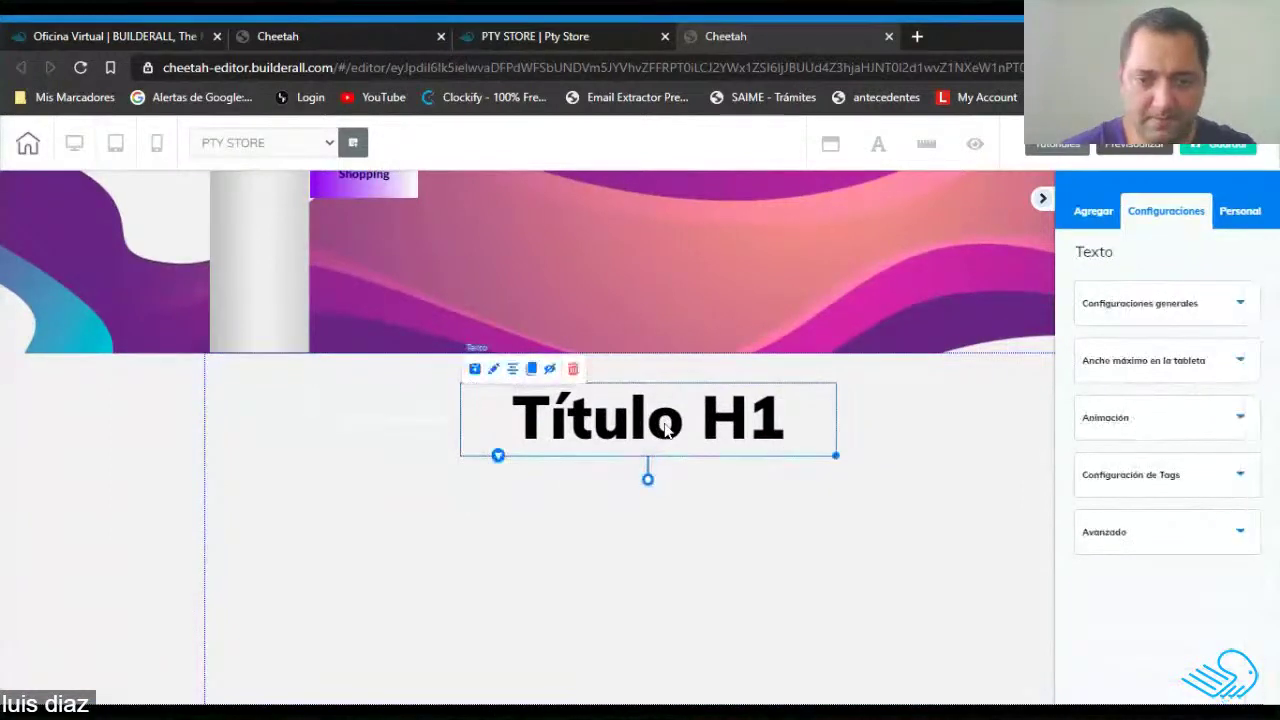
{"action": "left_click", "coordinate": [667, 427]}
{"action": "double_click", "coordinate": [667, 427]}
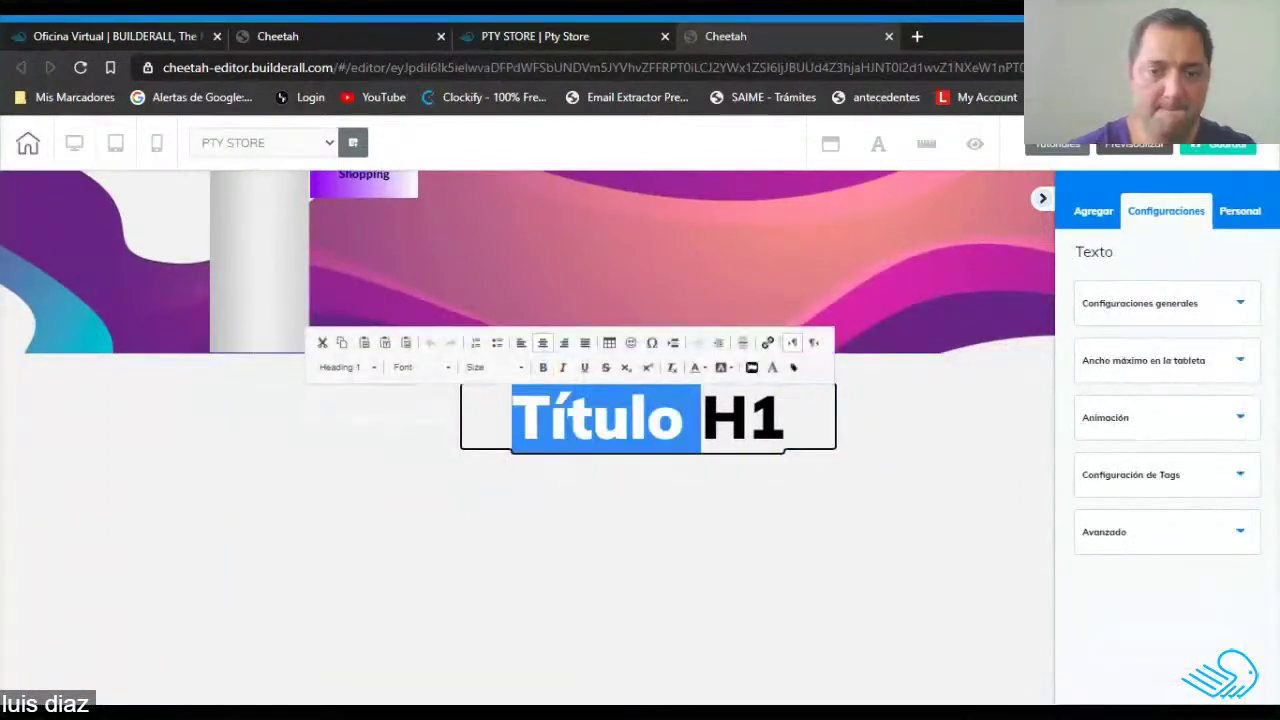
{"action": "left_click", "coordinate": [667, 427]}
{"action": "triple_click", "coordinate": [667, 427]}
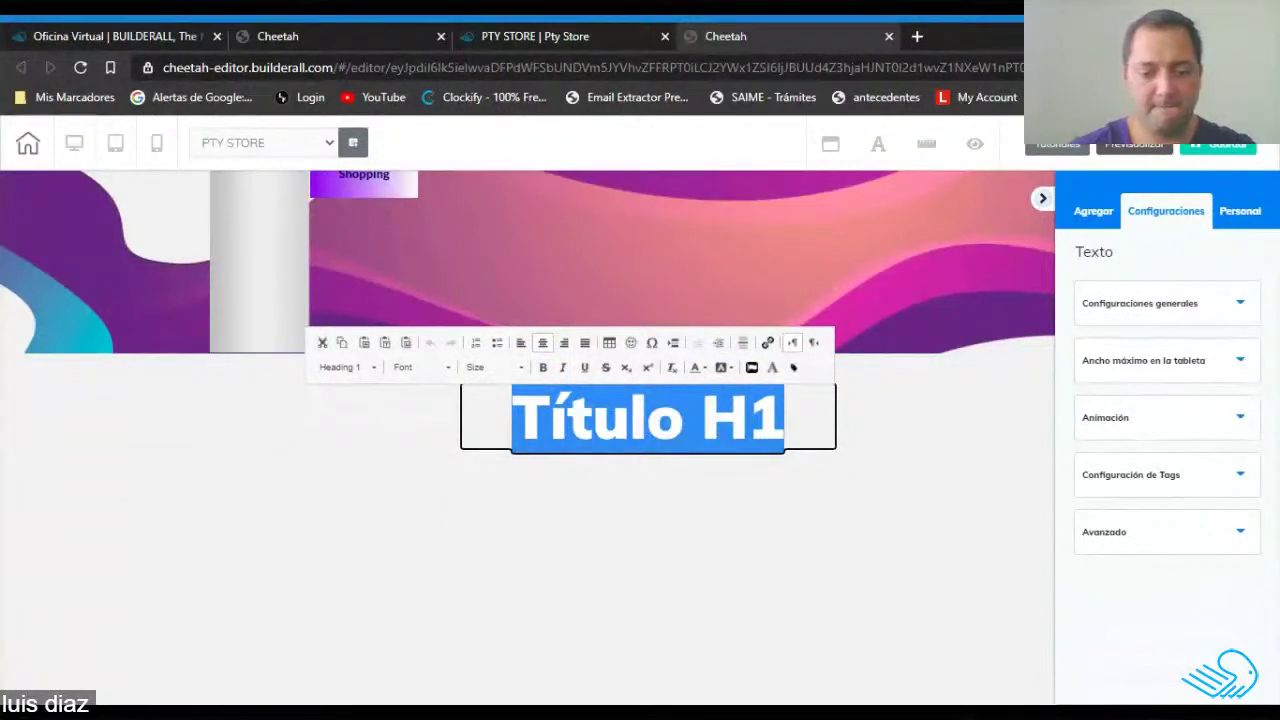
{"action": "type", "text": "Descripcion de lo que vendes"}
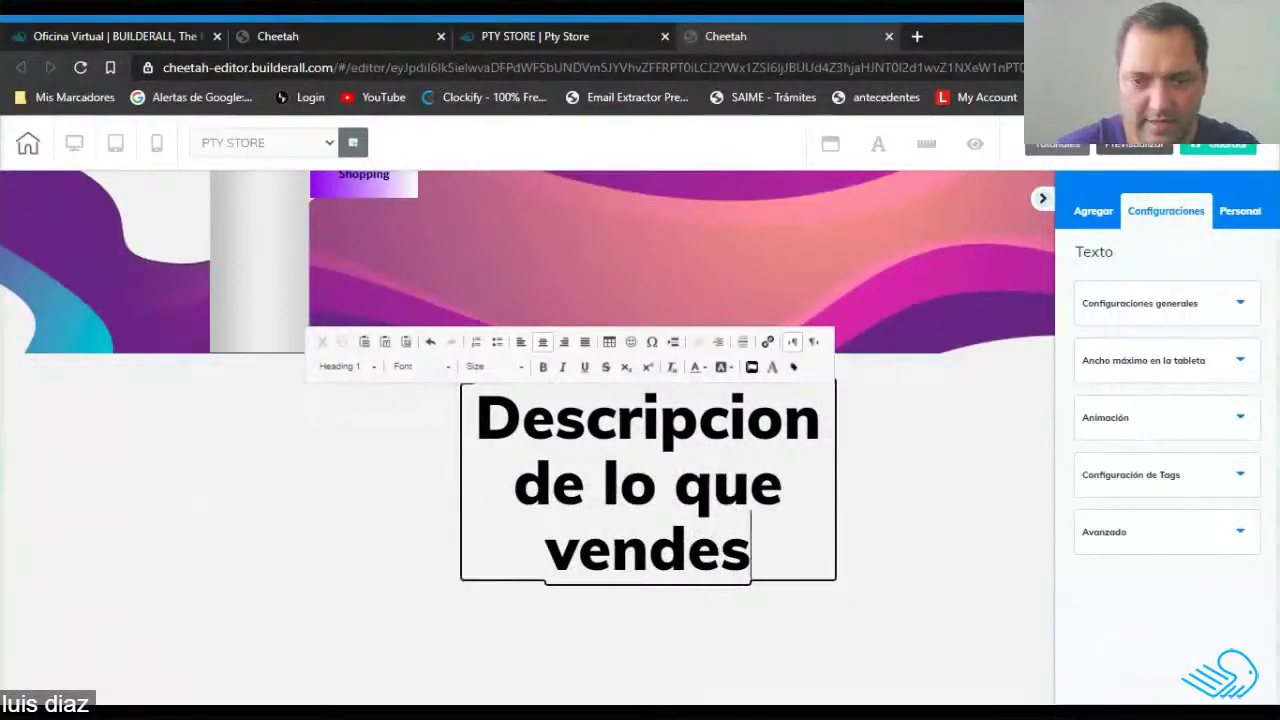
{"action": "left_click_drag", "start_coordinate": [785, 420], "coordinate": [747, 420]}
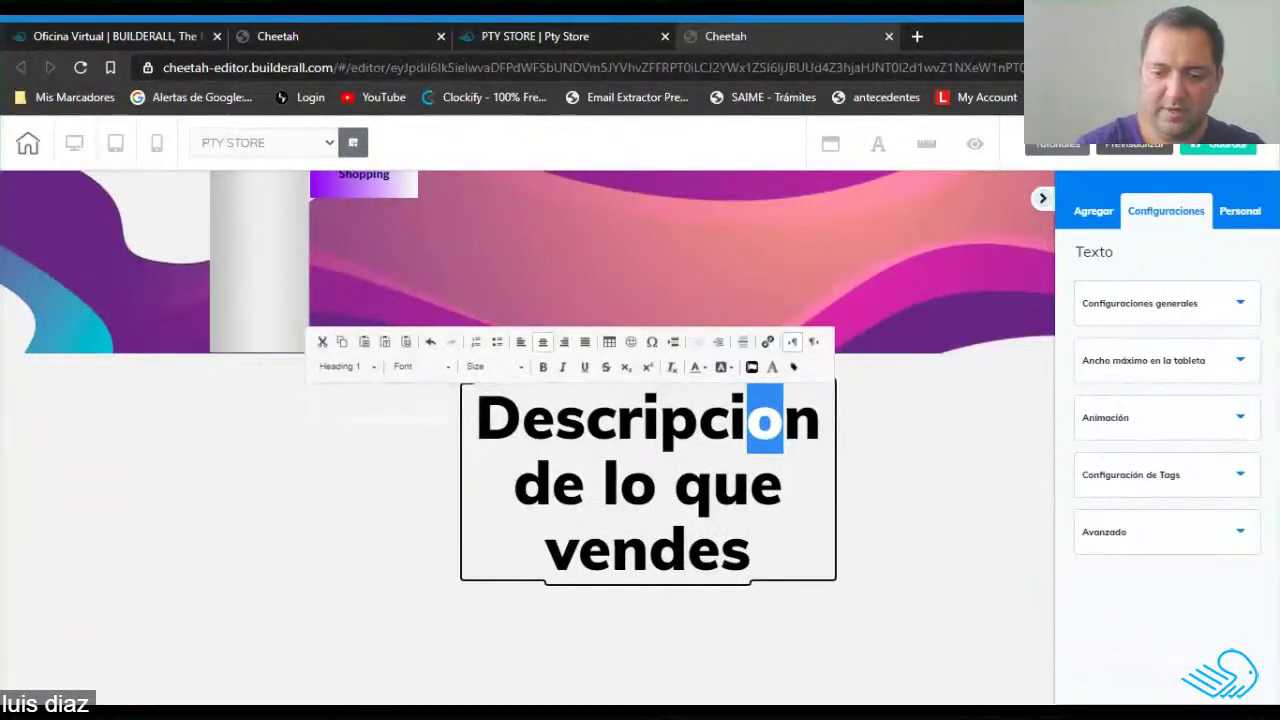
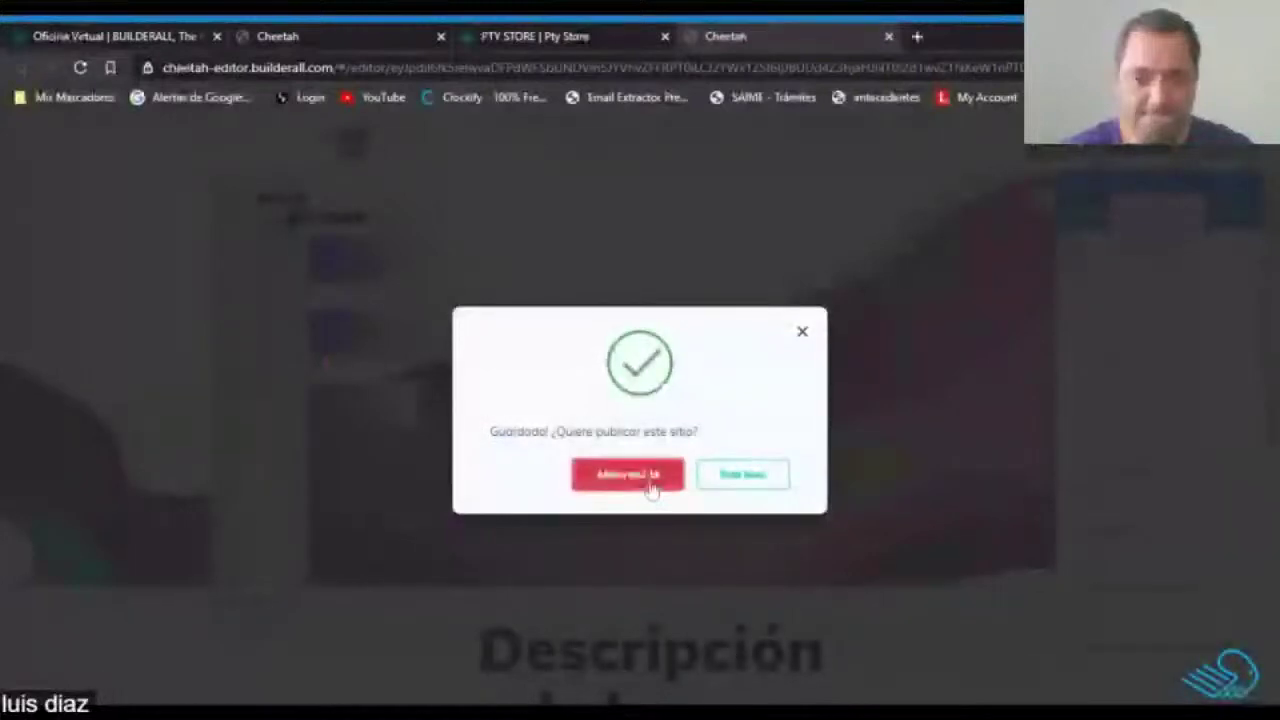
Save and publish the PTY STORE site immediately, then dismiss the 'Ya está listo' confirmation.
{"action": "left_click", "coordinate": [1210, 148]}
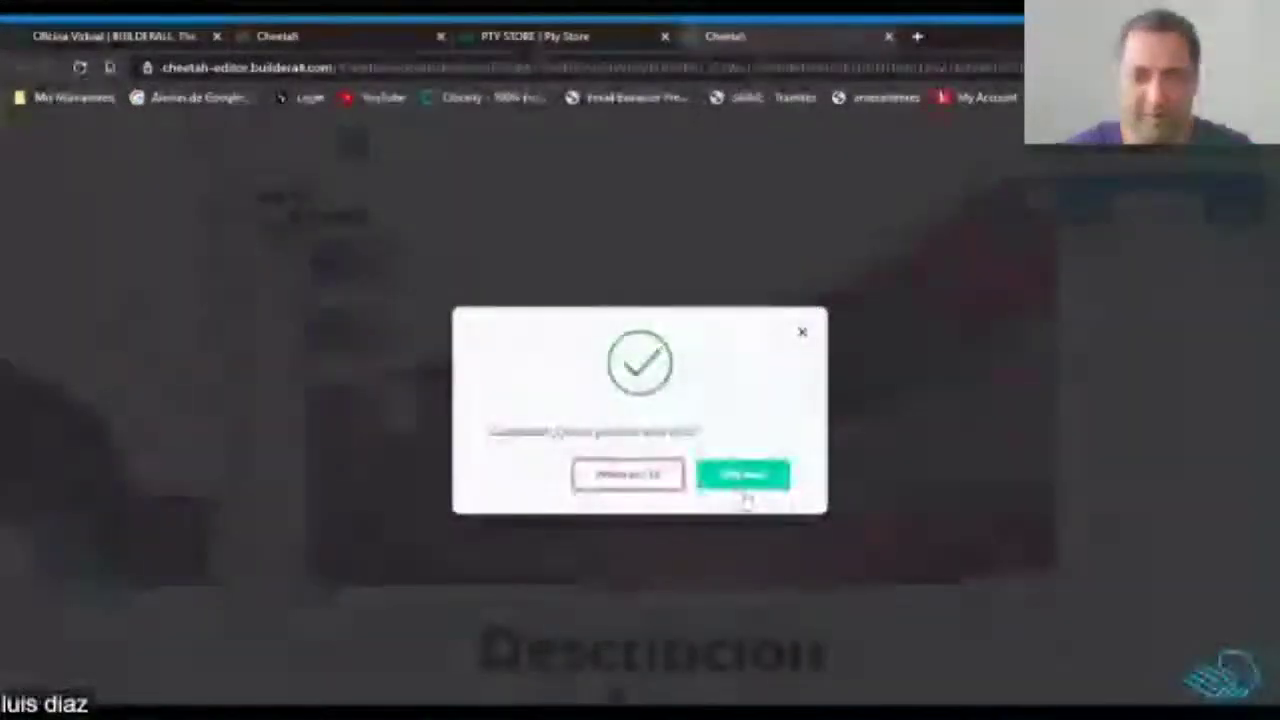
{"action": "left_click", "coordinate": [745, 478]}
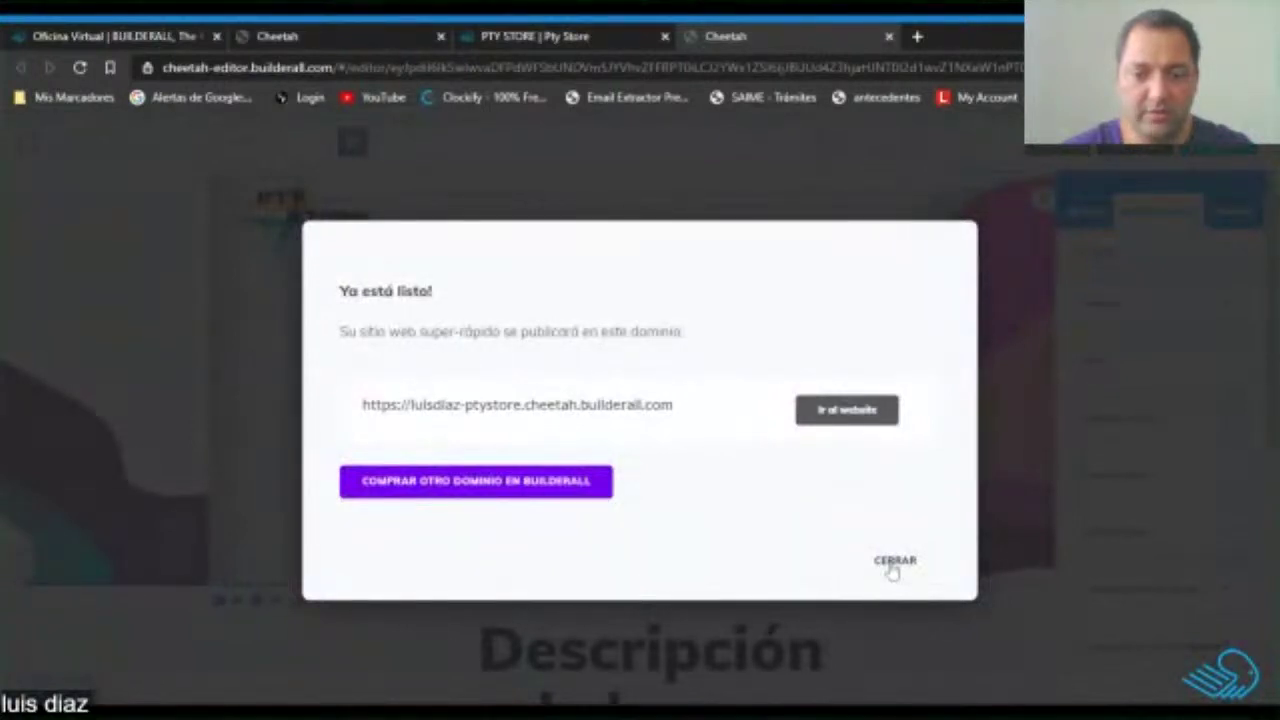
{"action": "left_click", "coordinate": [895, 560]}
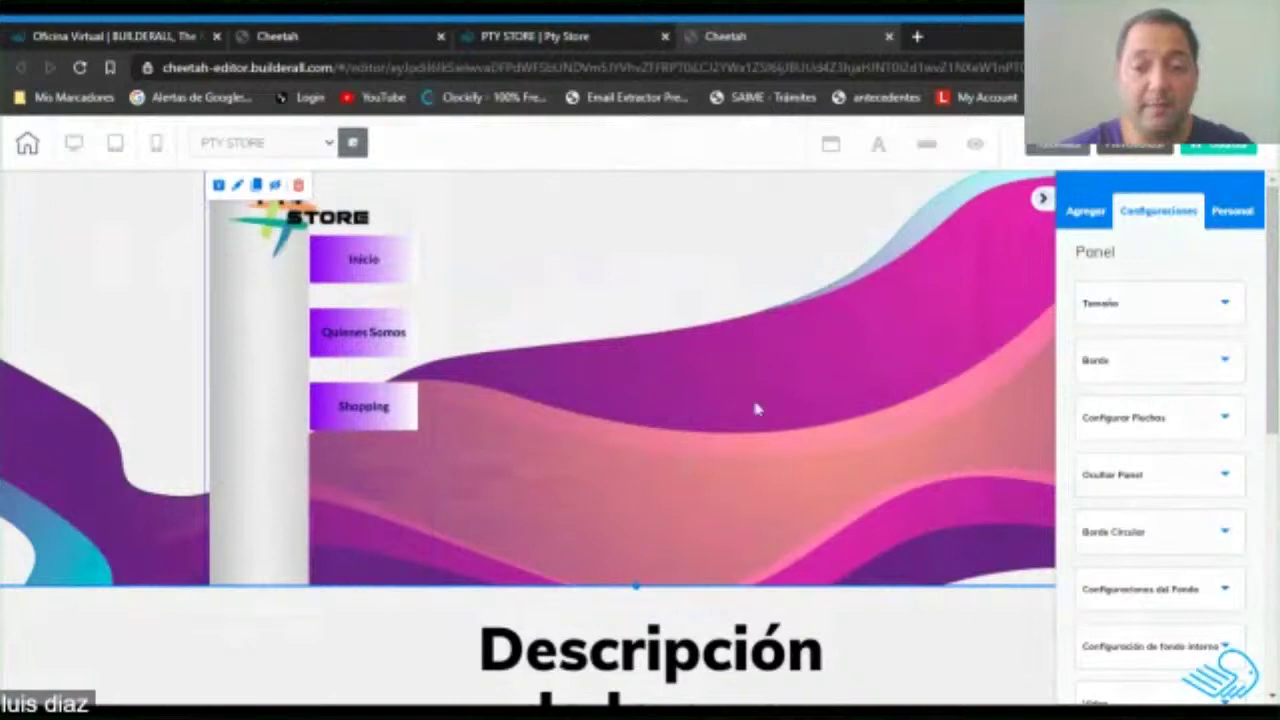
Scroll through the edited PTY STORE page to review it.
{"action": "scroll", "coordinate": [806, 306], "scroll_direction": "down", "scroll_amount": 3}
{"action": "scroll", "coordinate": [763, 366], "scroll_direction": "up", "scroll_amount": 3}
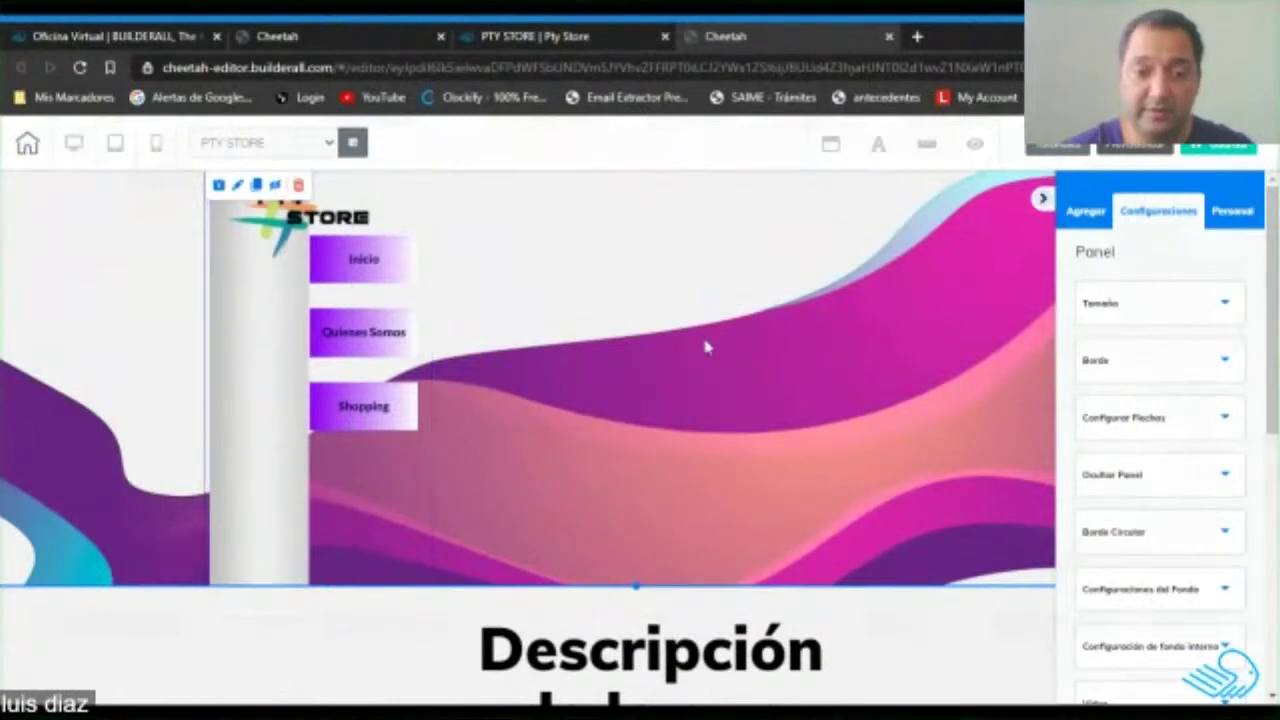
{"action": "scroll", "coordinate": [706, 347], "scroll_direction": "down", "scroll_amount": 3}
{"action": "scroll", "coordinate": [706, 347], "scroll_direction": "up", "scroll_amount": 3}
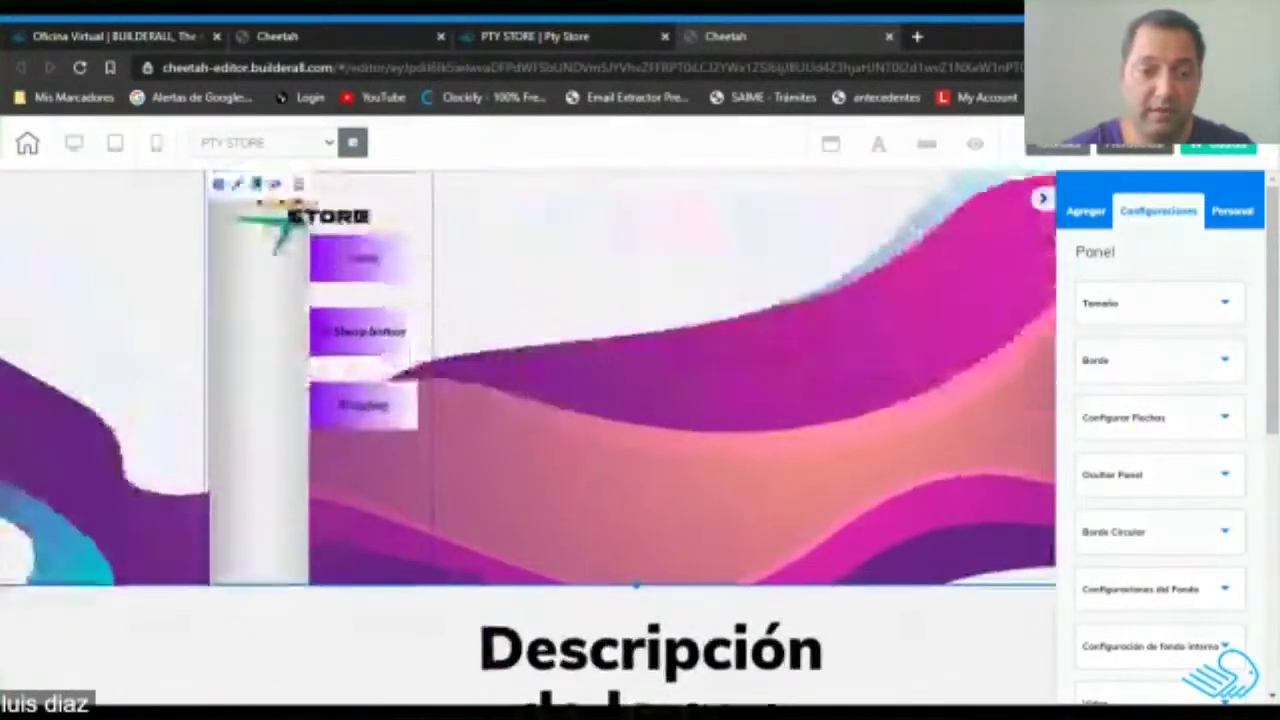
{"action": "scroll", "coordinate": [716, 397], "scroll_direction": "down", "scroll_amount": 3}
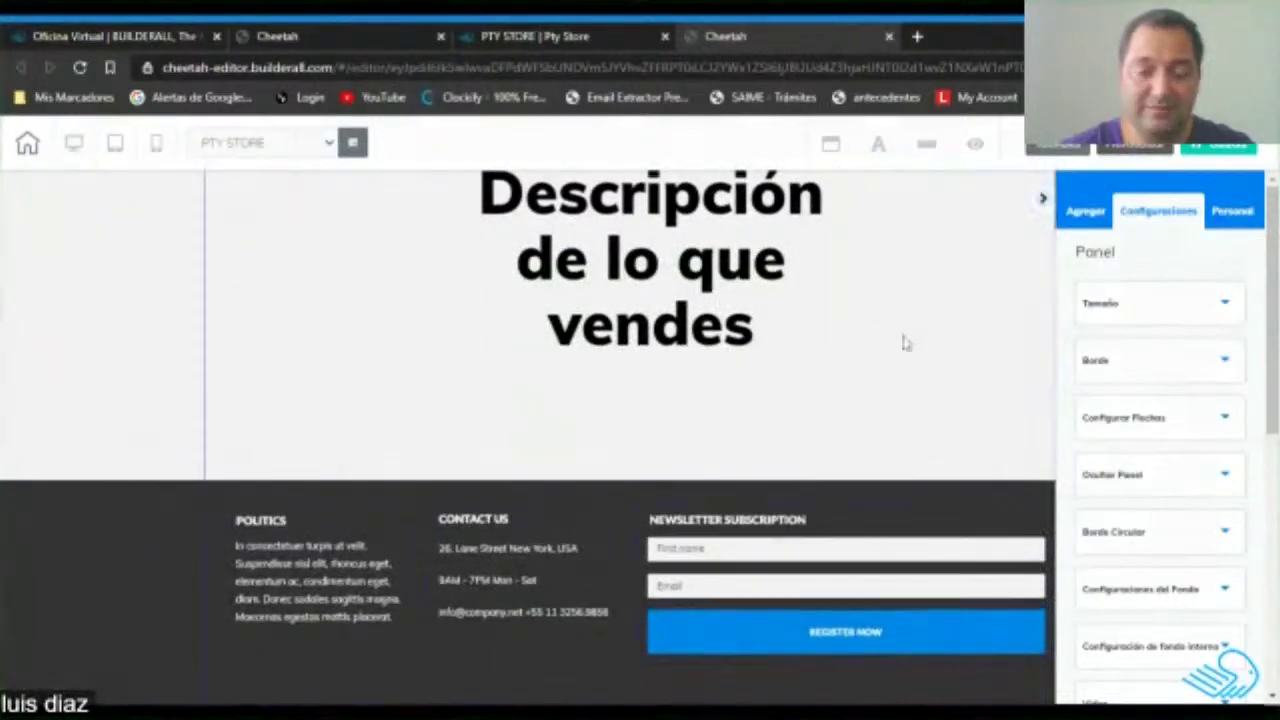
{"action": "scroll", "coordinate": [906, 340], "scroll_direction": "up", "scroll_amount": 3}
{"action": "scroll", "coordinate": [737, 271], "scroll_direction": "up", "scroll_amount": 2}
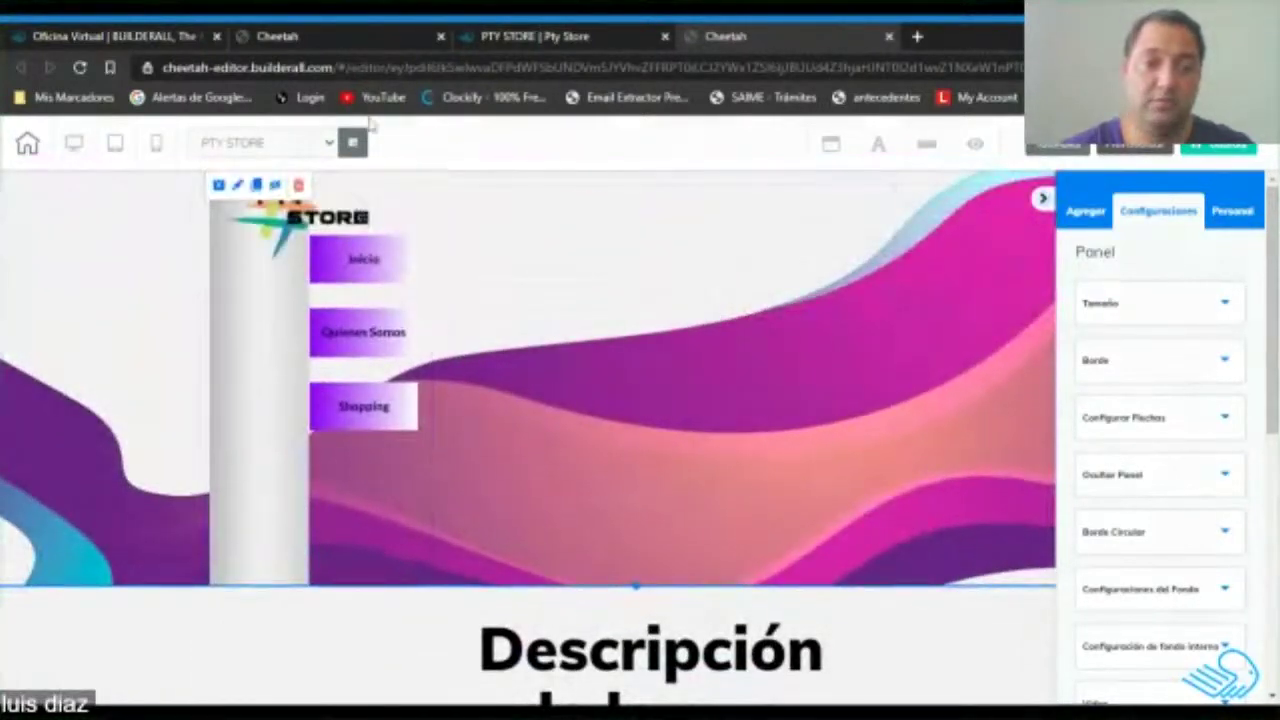
View the live PTY STORE site, close it, and return to the Mis Páginas list.
{"action": "left_click", "coordinate": [525, 36]}
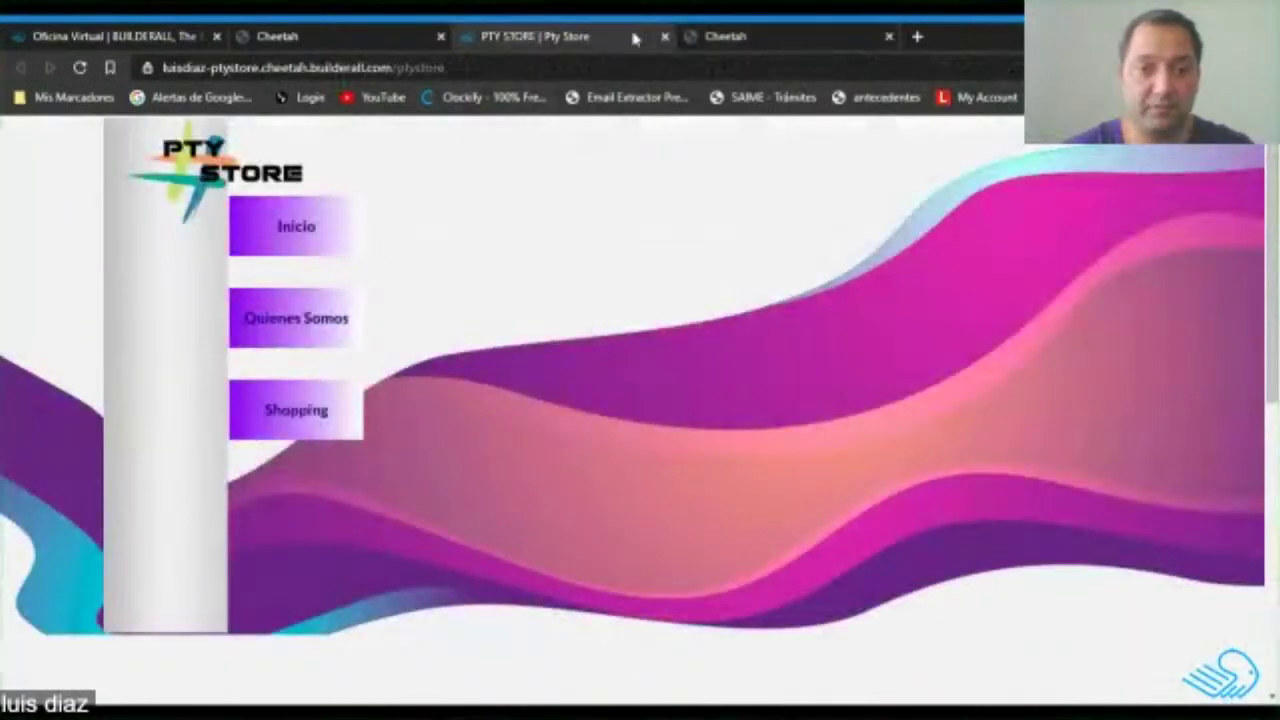
{"action": "left_click", "coordinate": [663, 36]}
{"action": "left_click", "coordinate": [350, 32]}
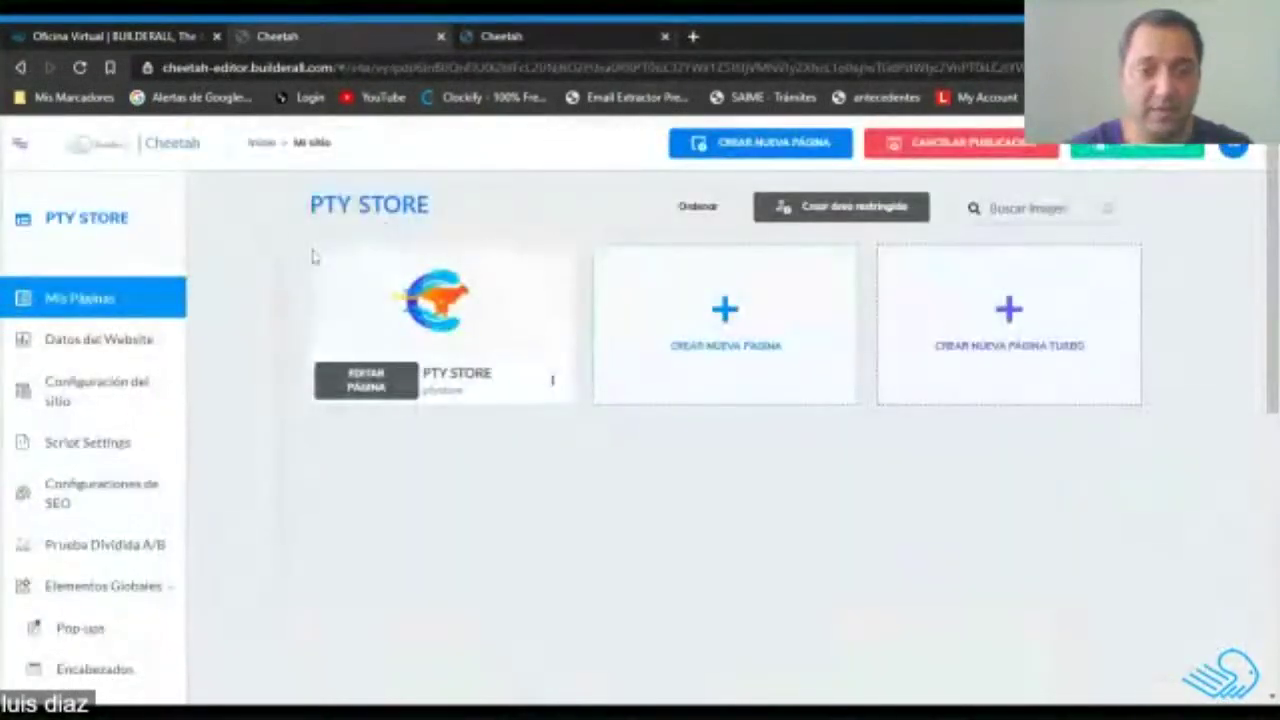
Duplicate the PTY STORE page so a ptystore-copy page appears alongside it.
{"action": "left_click", "coordinate": [553, 384]}
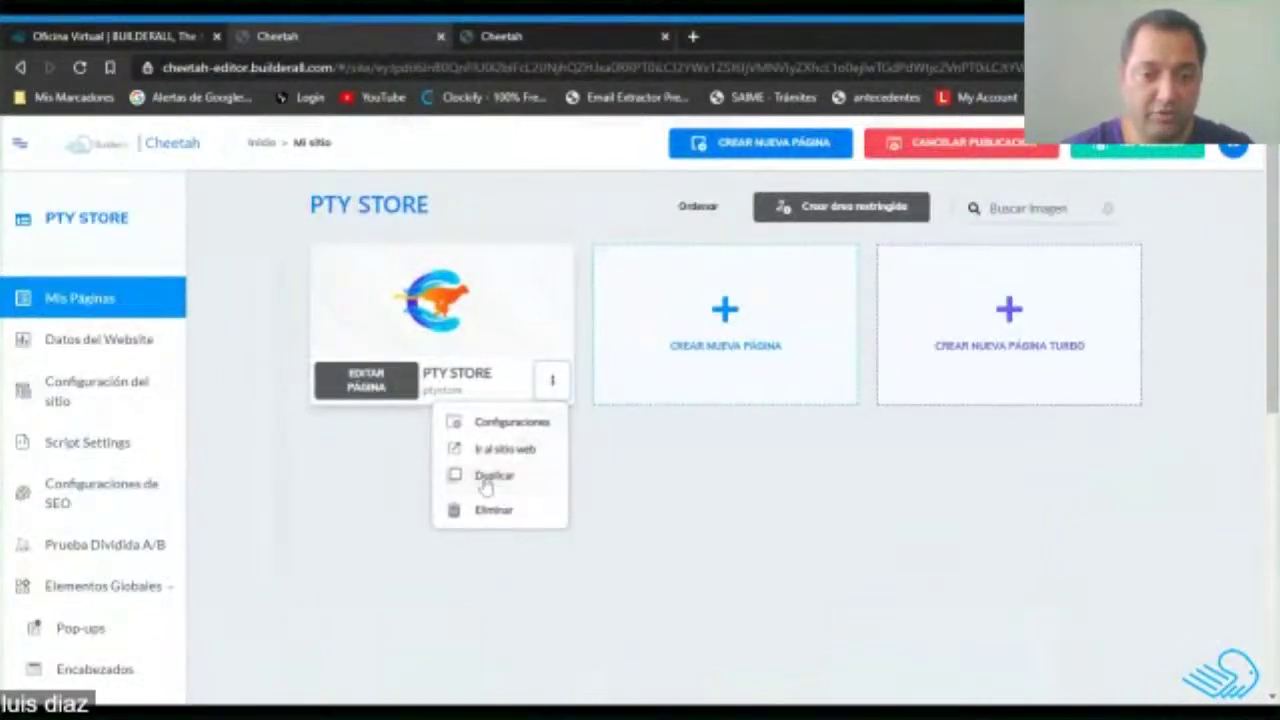
{"action": "left_click", "coordinate": [880, 457]}
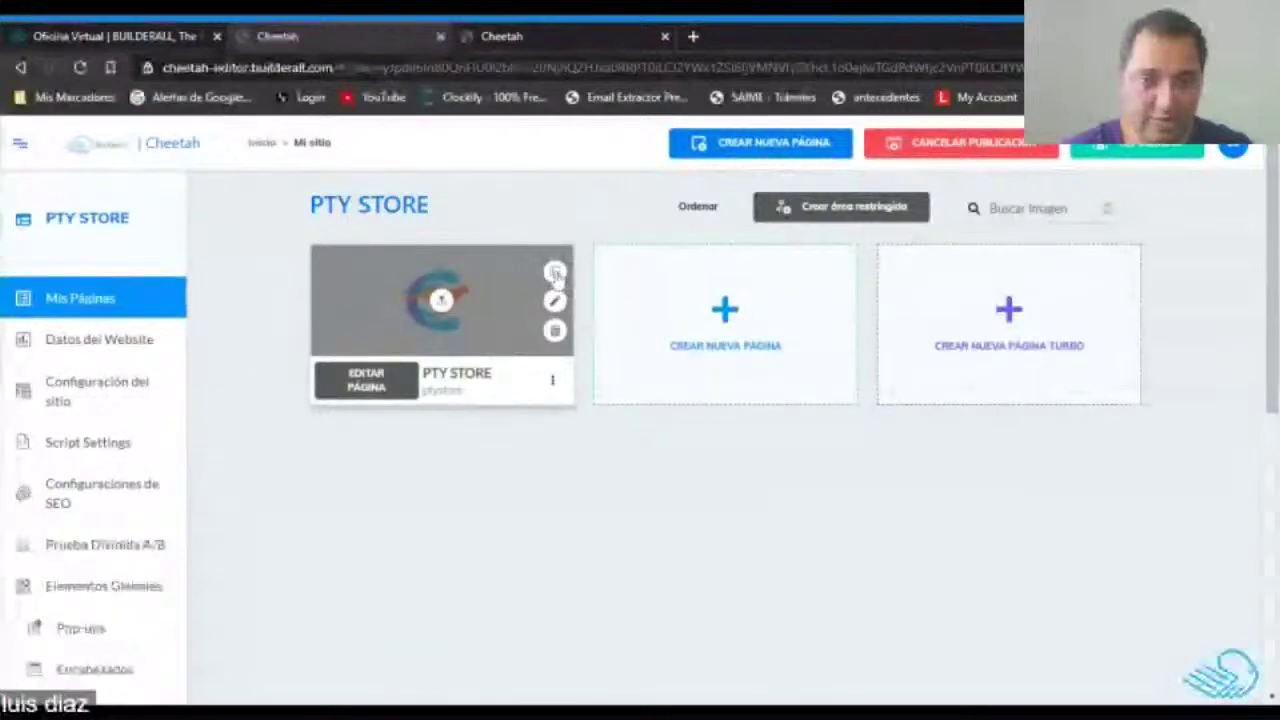
{"action": "left_click", "coordinate": [556, 275]}
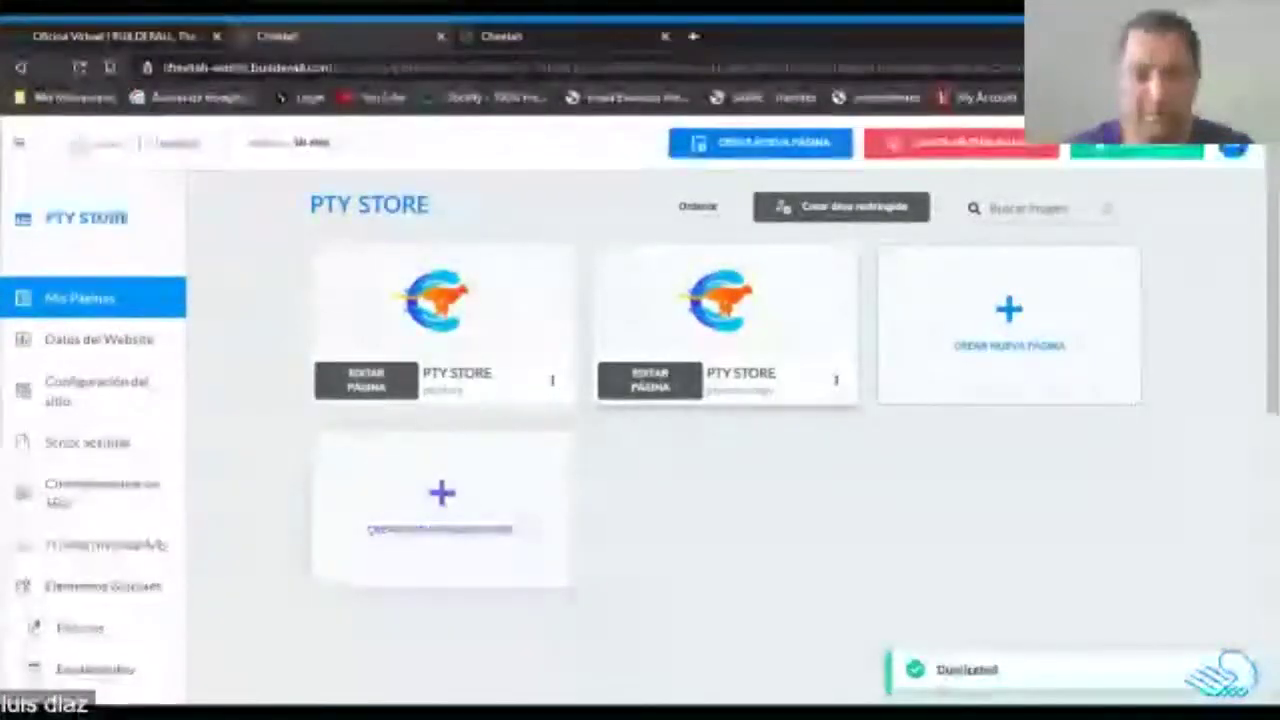
{"action": "left_click", "coordinate": [837, 382]}
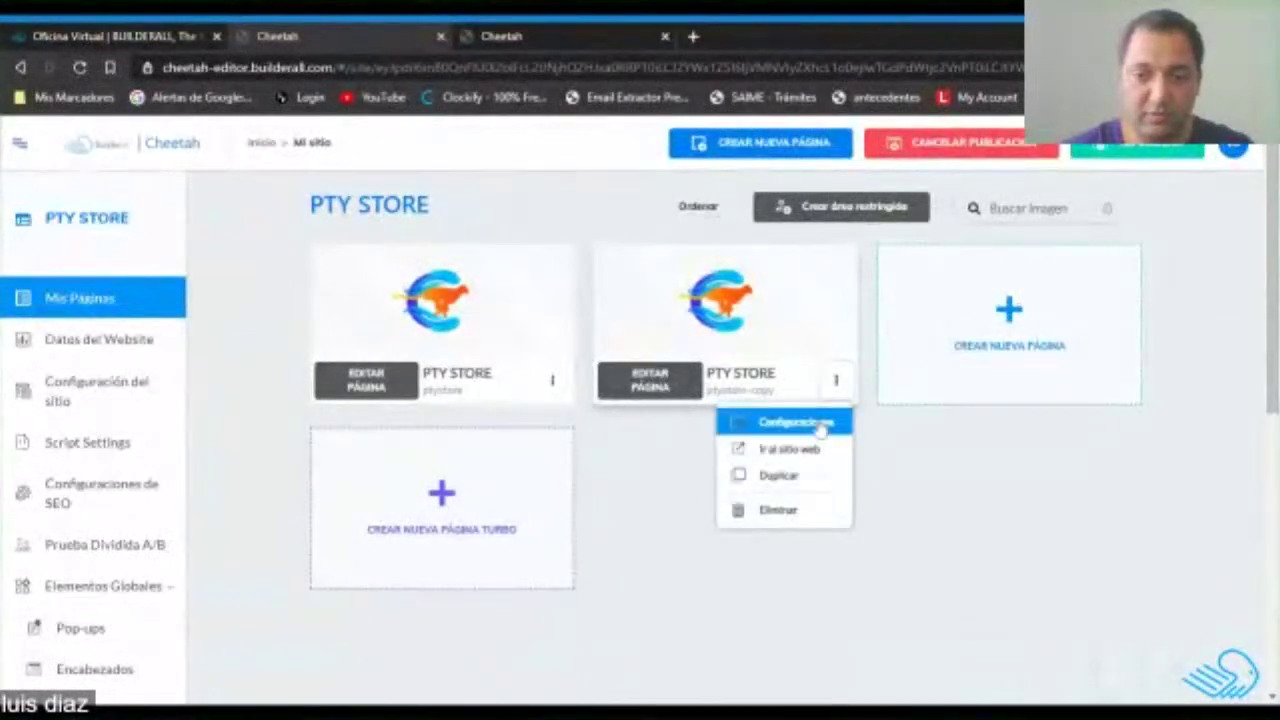
In the copy's Configuraciones, set both Título and Dirección URL to 'Tienda'.
{"action": "left_click", "coordinate": [820, 425]}
{"action": "left_click_drag", "start_coordinate": [405, 360], "coordinate": [340, 358]}
{"action": "left_click_drag", "start_coordinate": [414, 429], "coordinate": [340, 429]}
{"action": "type", "text": "Tienda"}
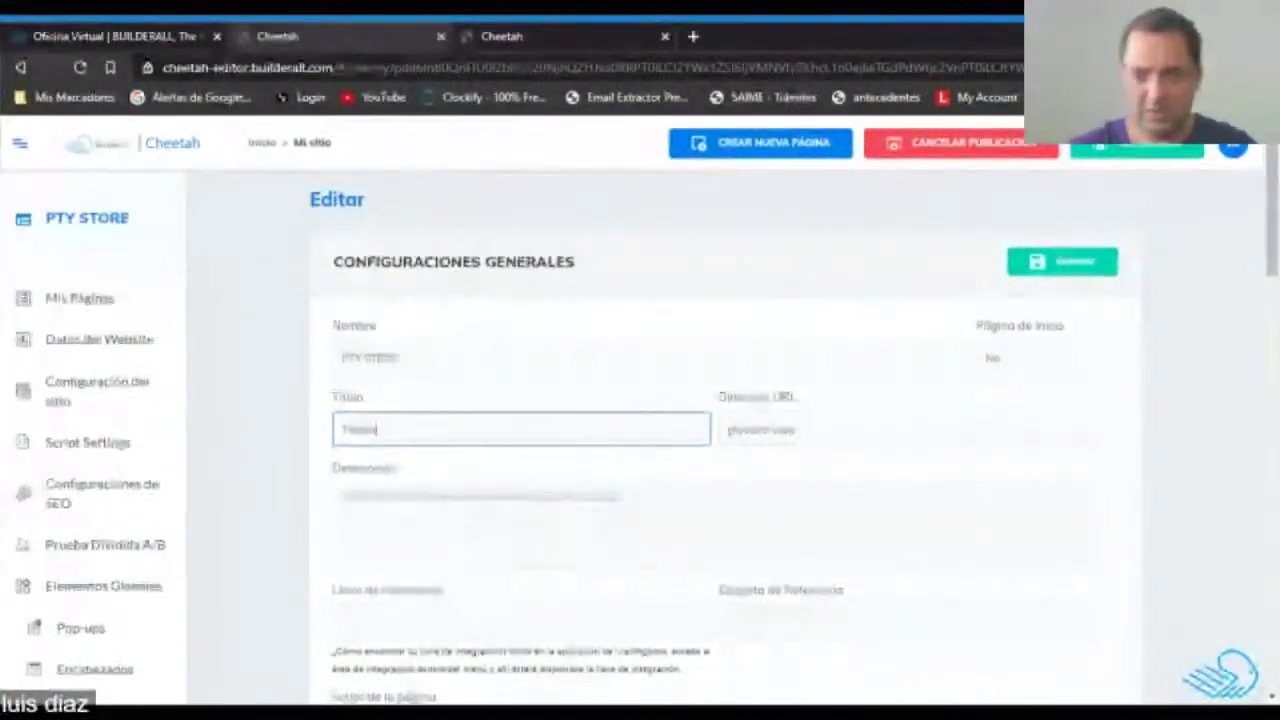
{"action": "key", "text": "Tab"}
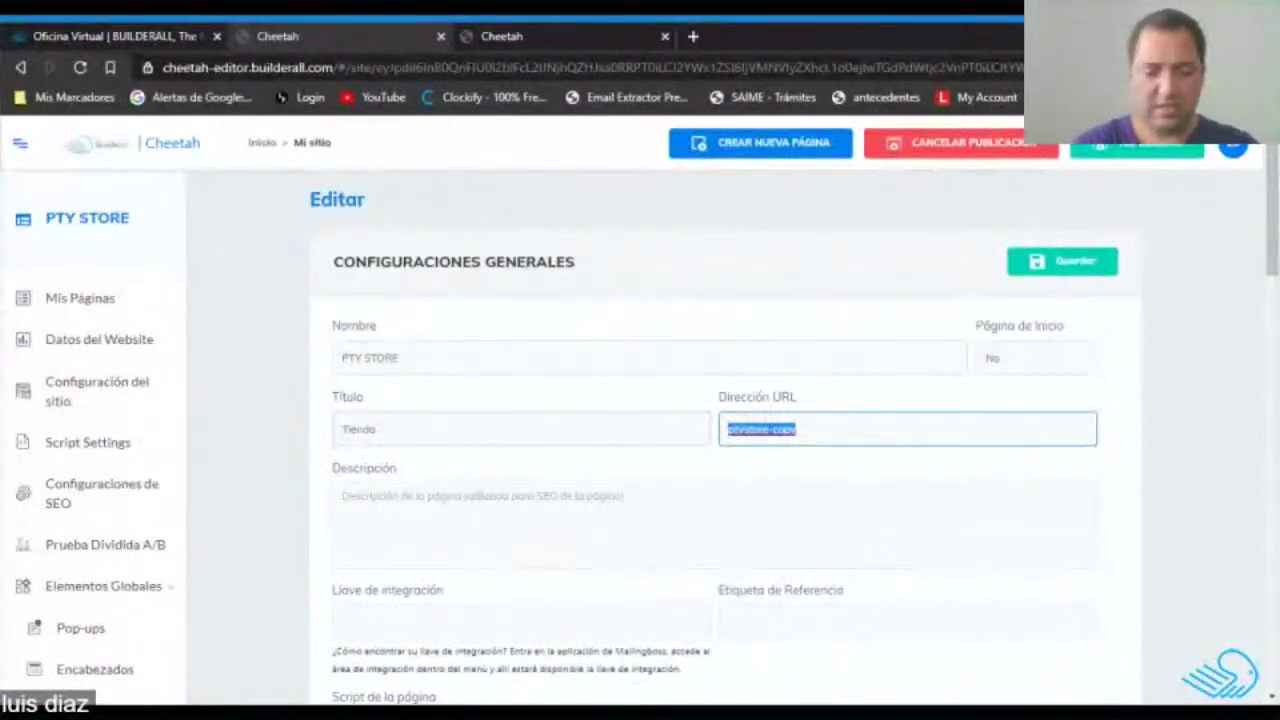
{"action": "type", "text": "Tienda"}
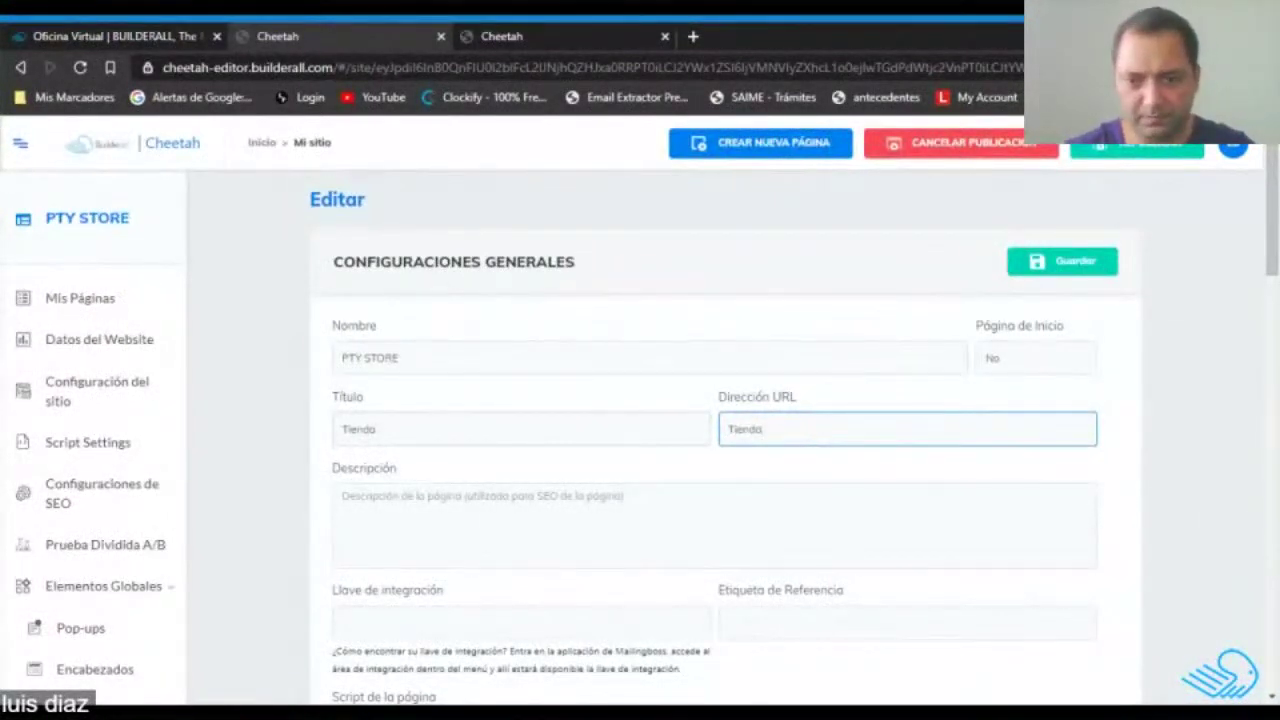
{"action": "left_click", "coordinate": [713, 487]}
{"action": "left_click", "coordinate": [713, 492]}
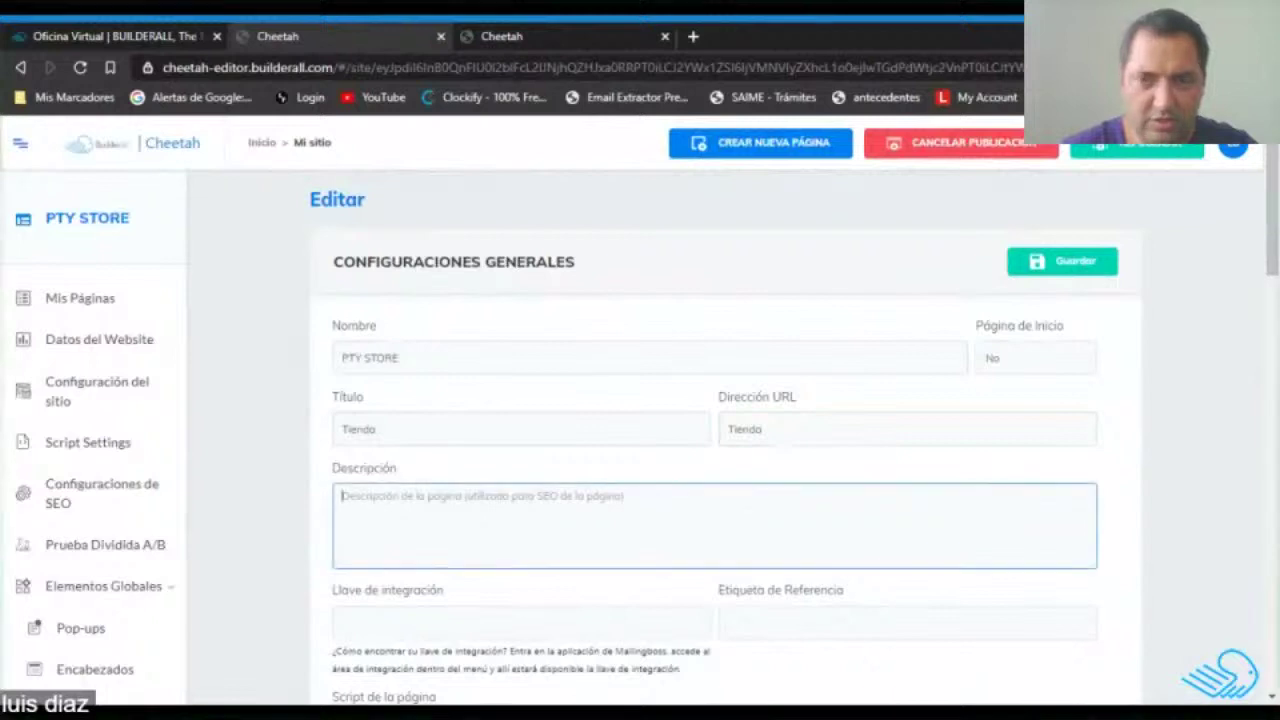
{"action": "key", "text": "alt+Tab"}
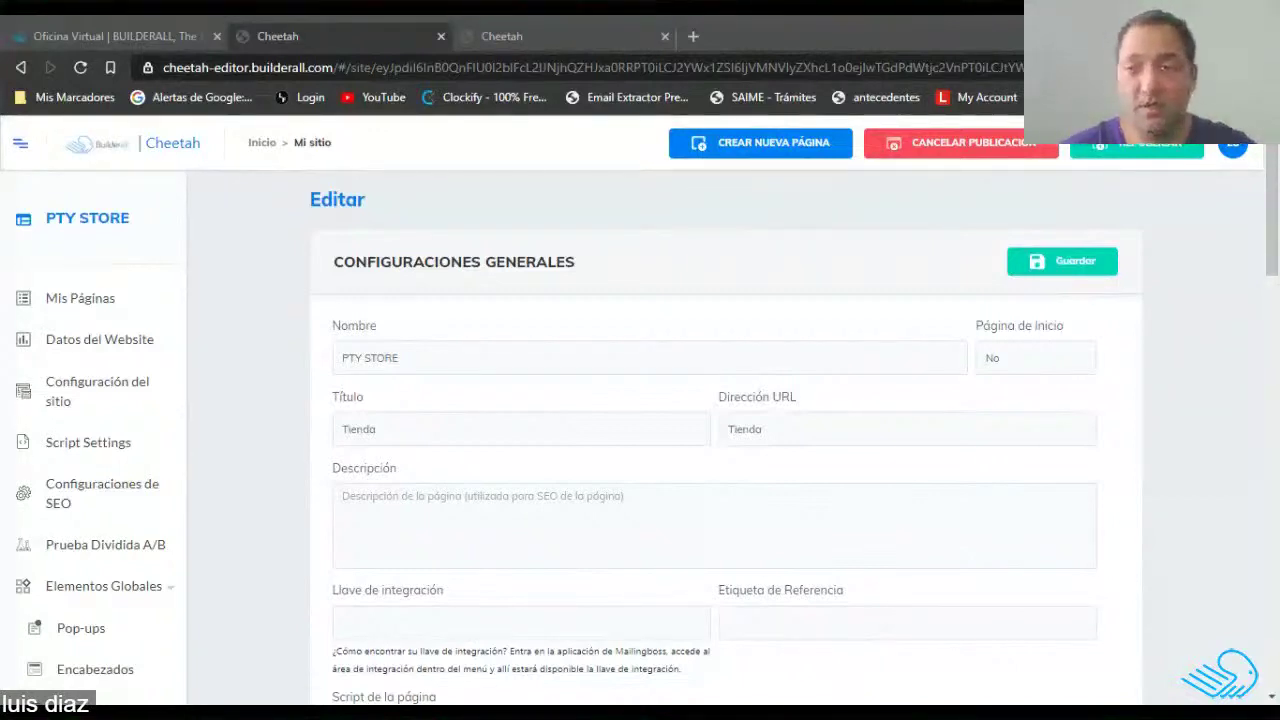
Enter 'PTY Store la Mejor Tienda de Panamá' as the copied page's description.
{"action": "left_click", "coordinate": [600, 525]}
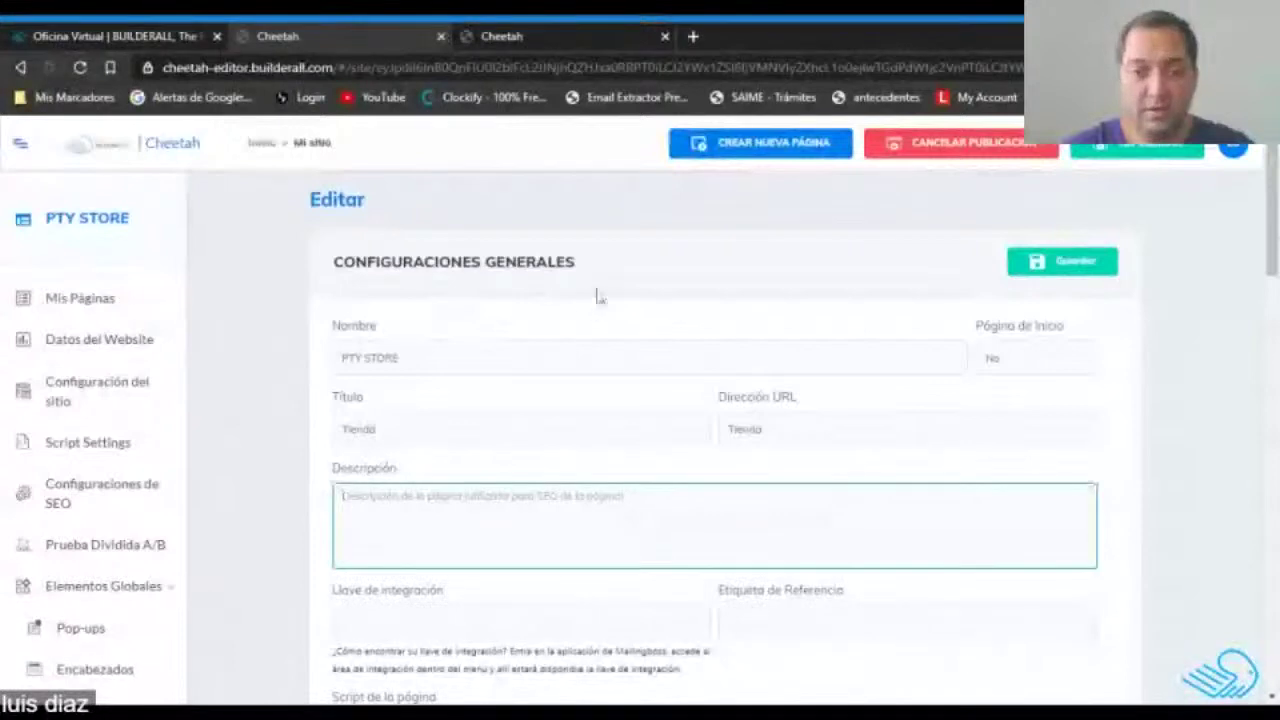
{"action": "scroll", "coordinate": [646, 308], "scroll_direction": "down", "scroll_amount": 3}
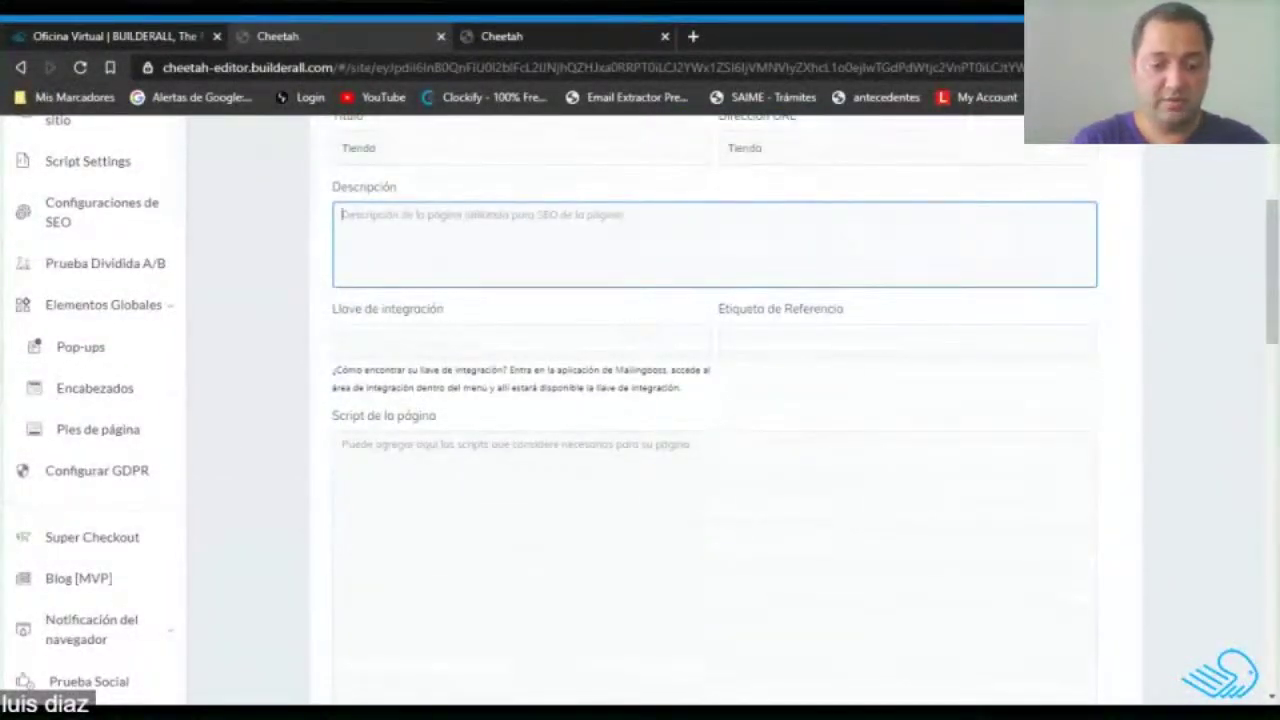
{"action": "type", "text": "PTY Store la Mejor"}
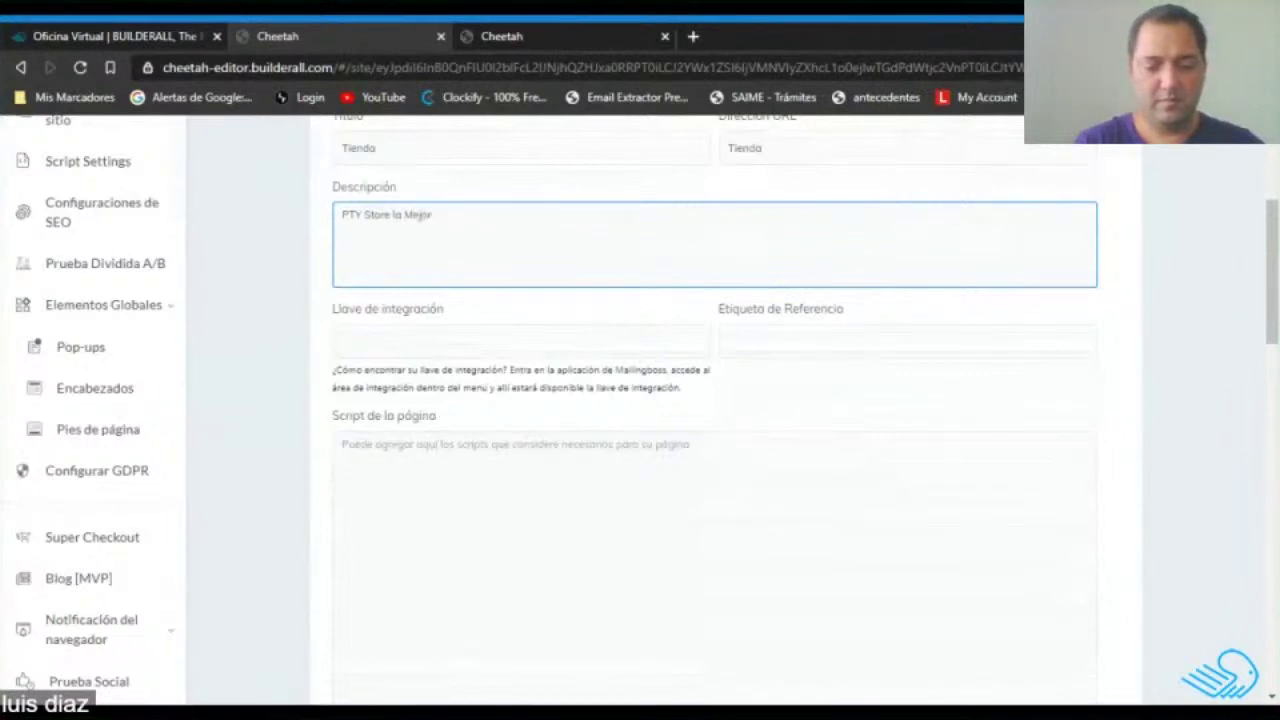
{"action": "type", "text": "enda de Panamá"}
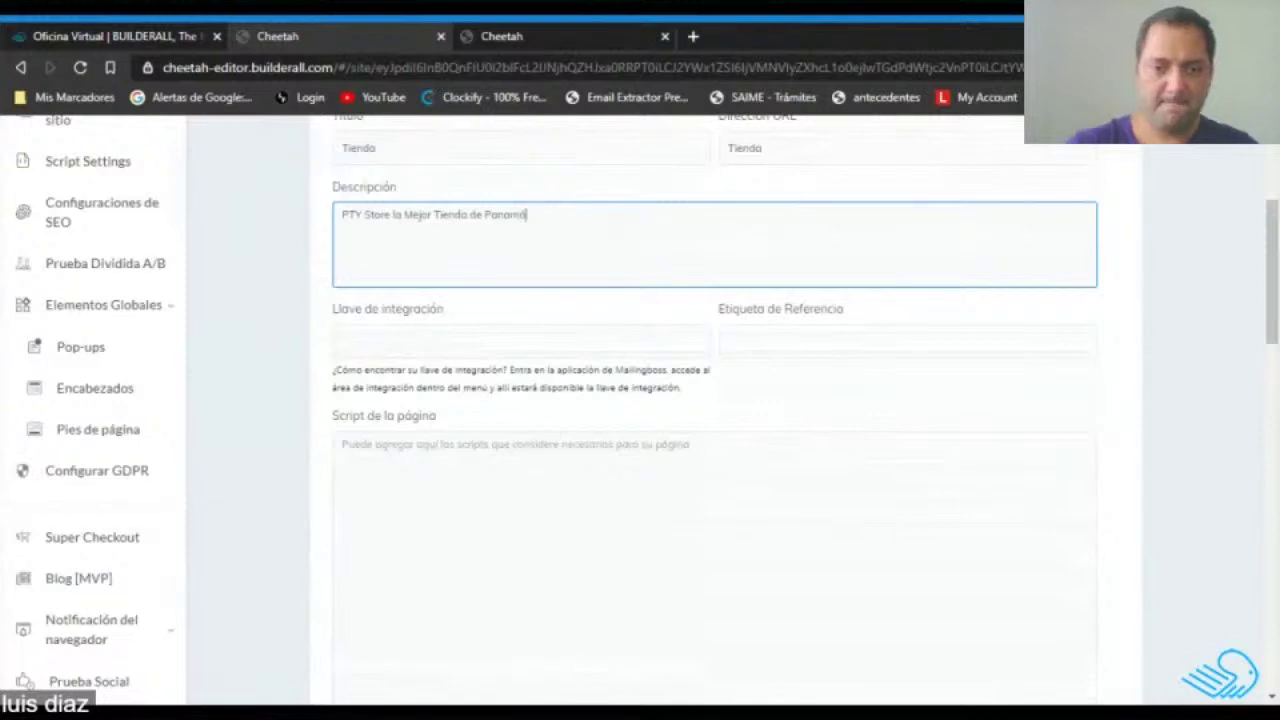
{"action": "left_click", "coordinate": [878, 393]}
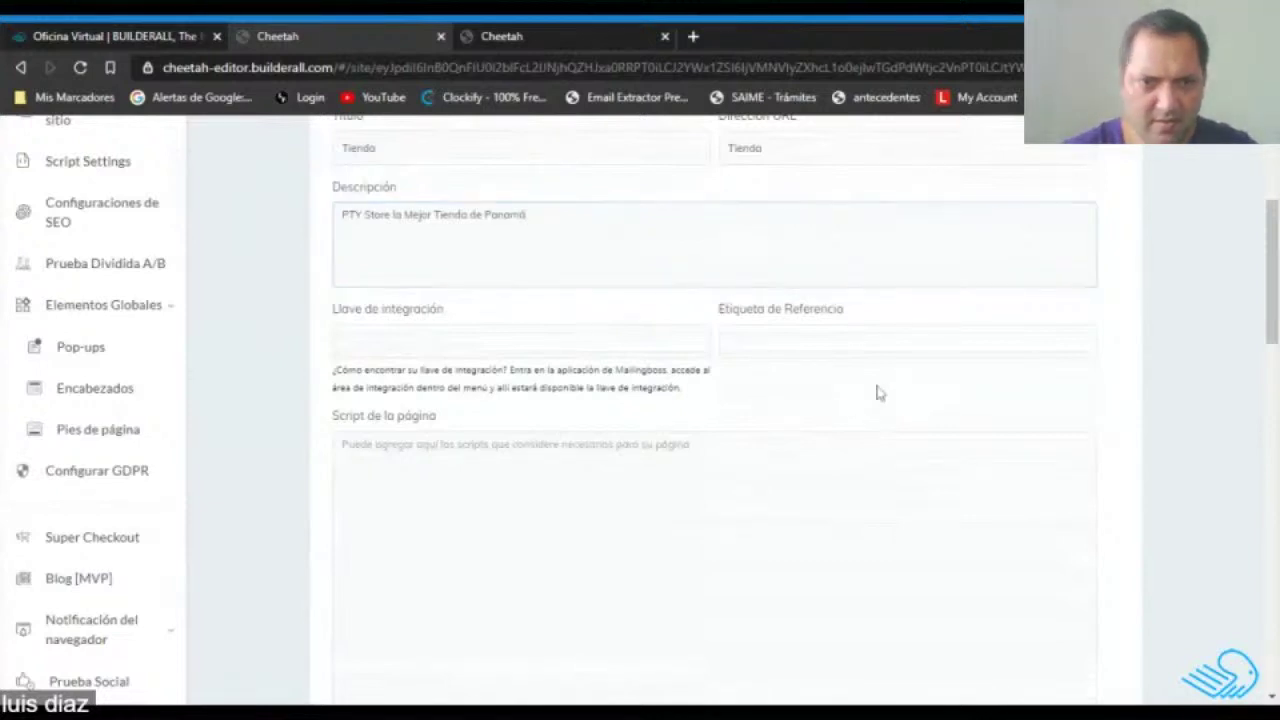
{"action": "scroll", "coordinate": [878, 393], "scroll_direction": "up", "scroll_amount": 1}
{"action": "scroll", "coordinate": [877, 391], "scroll_direction": "down", "scroll_amount": 8}
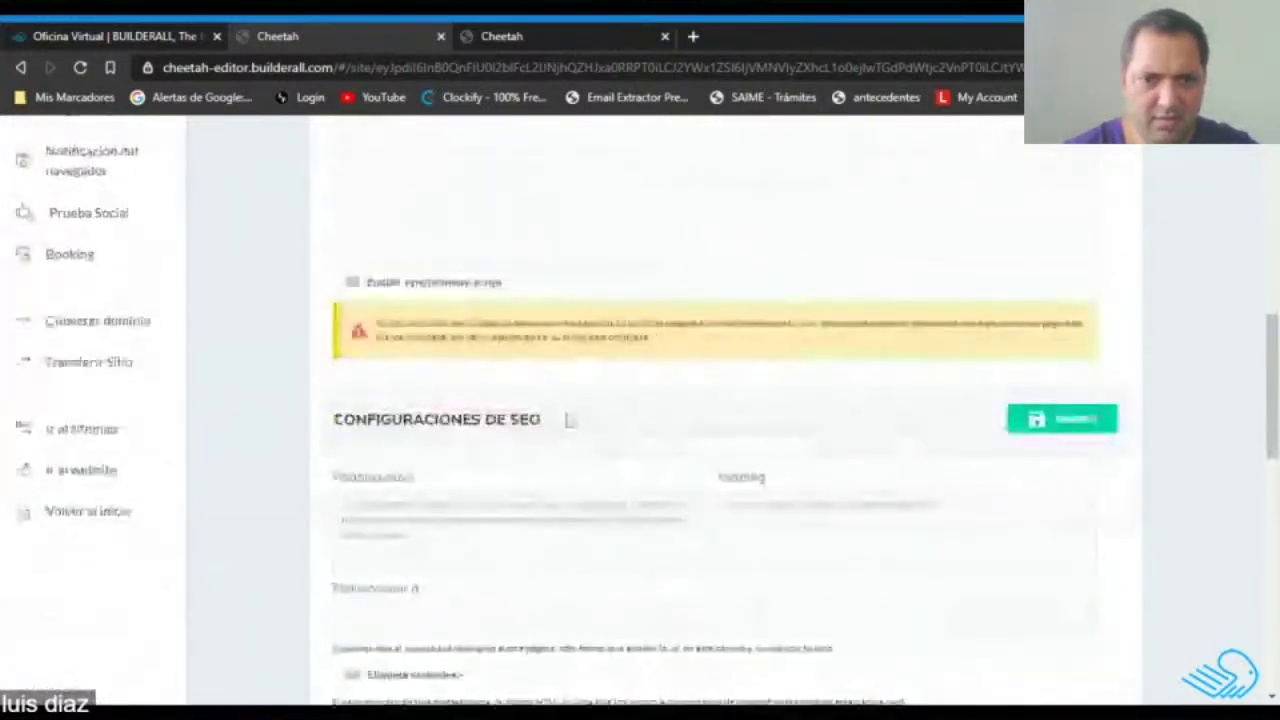
{"action": "scroll", "coordinate": [567, 420], "scroll_direction": "up", "scroll_amount": 2}
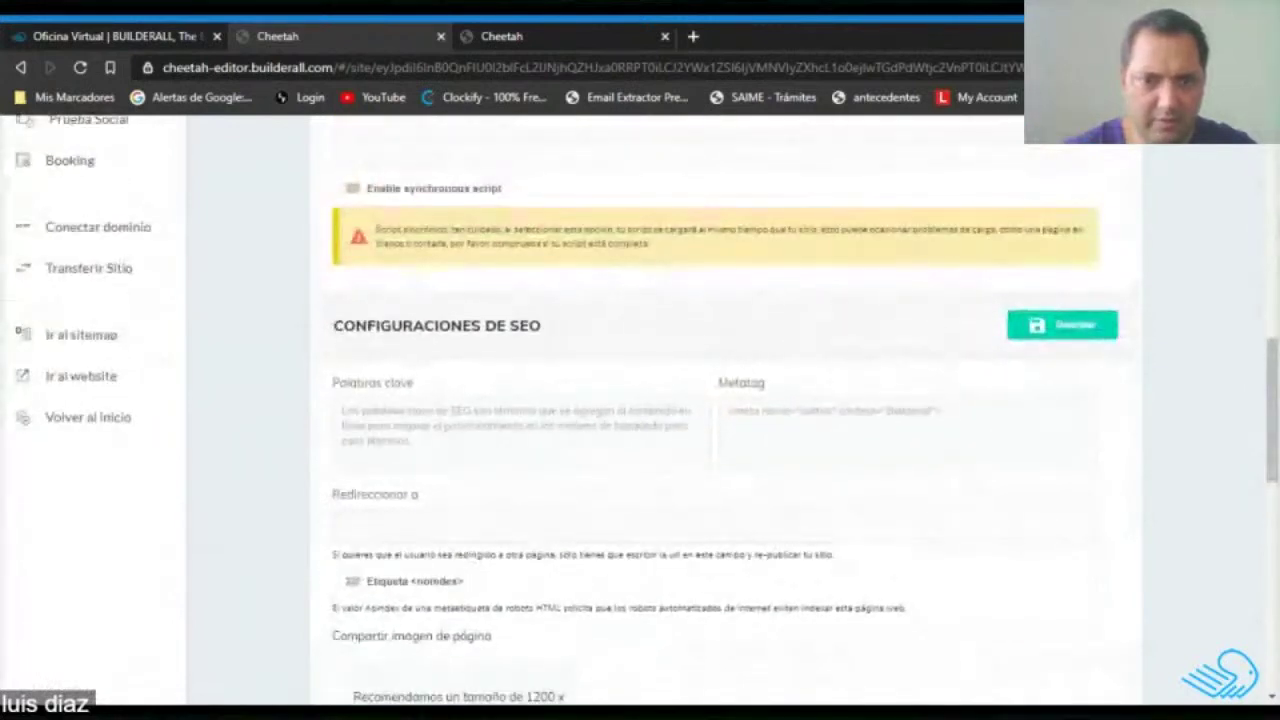
{"action": "left_click", "coordinate": [345, 420]}
{"action": "left_click", "coordinate": [760, 425]}
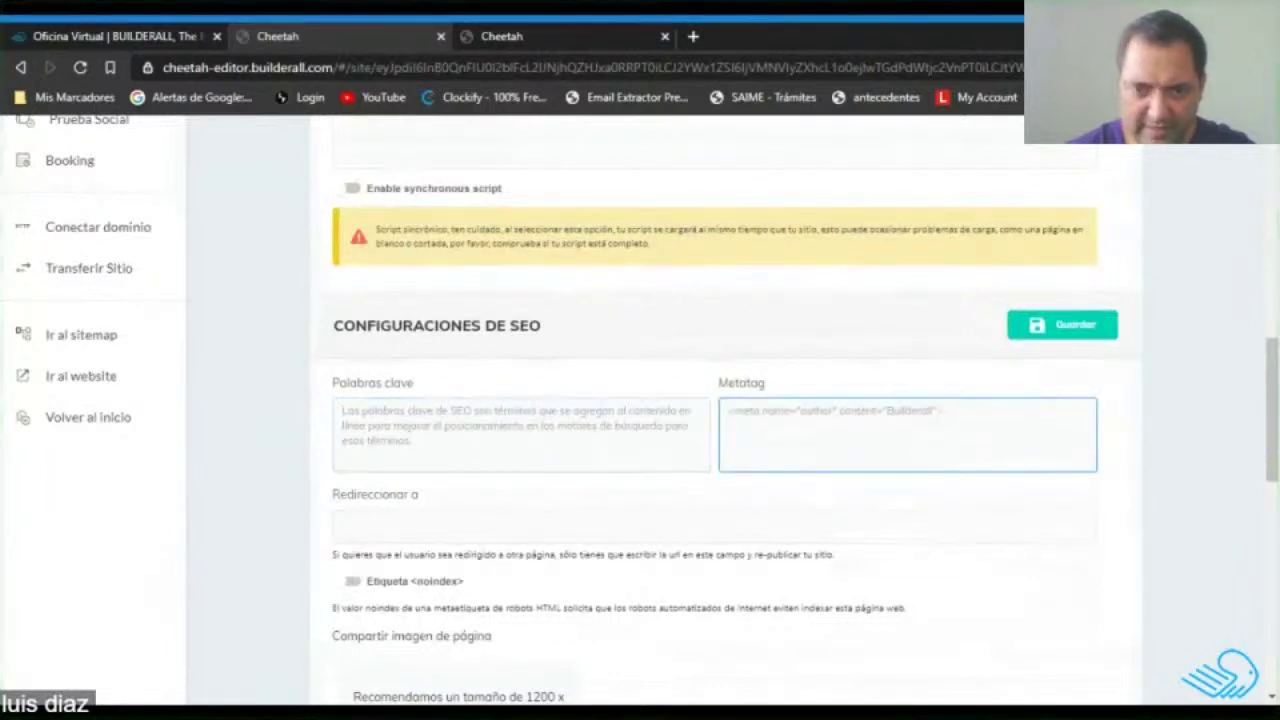
{"action": "scroll", "coordinate": [726, 432], "scroll_direction": "down", "scroll_amount": 1}
{"action": "left_click", "coordinate": [714, 433]}
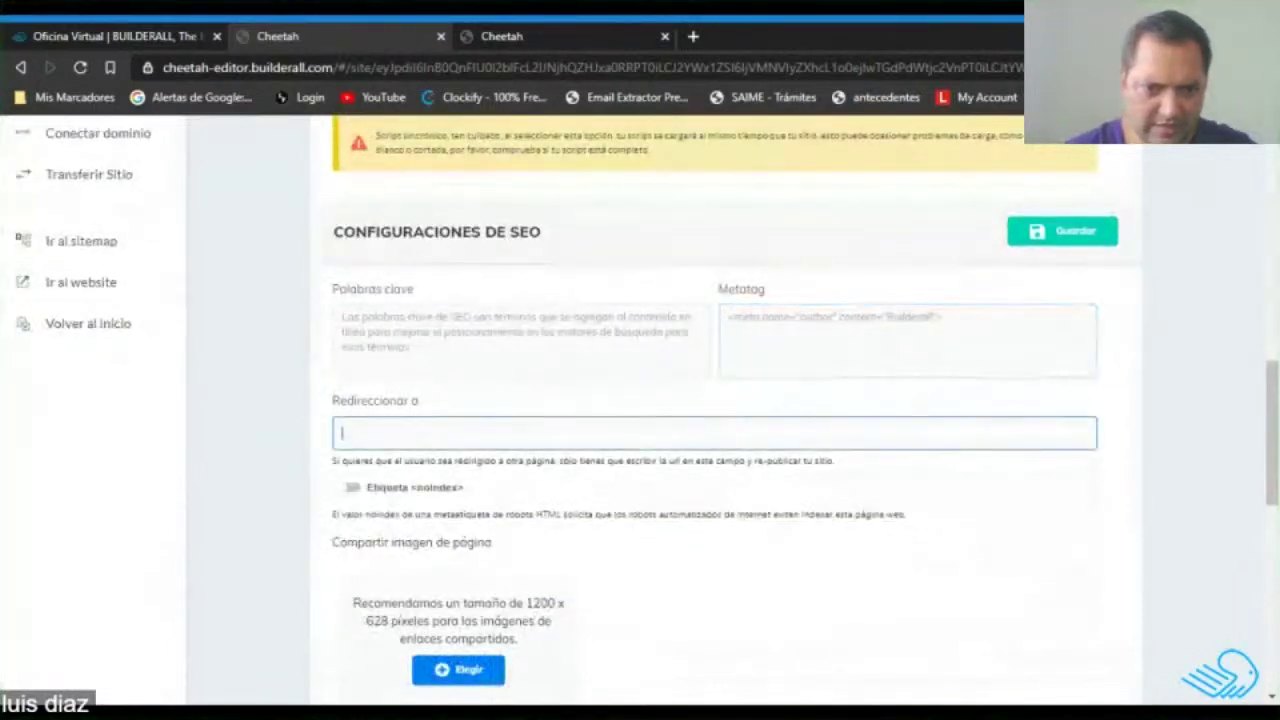
{"action": "left_click", "coordinate": [470, 507]}
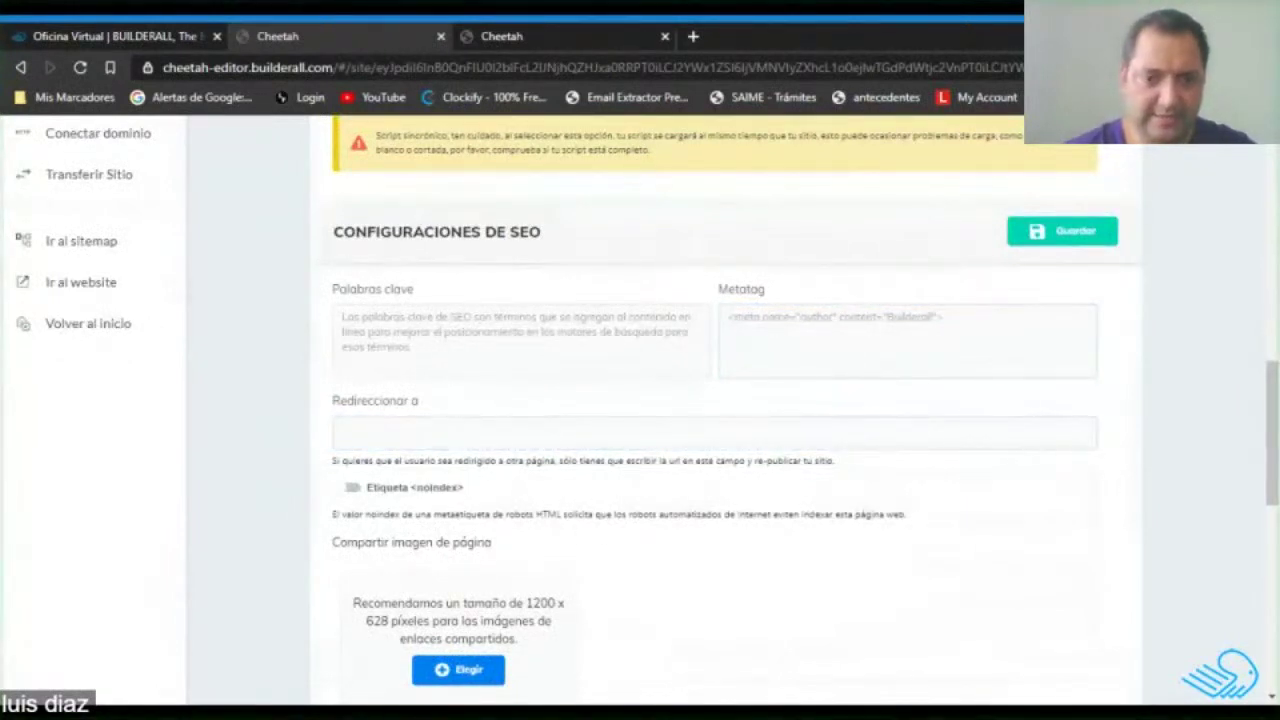
{"action": "scroll", "coordinate": [443, 397], "scroll_direction": "down", "scroll_amount": 3}
{"action": "scroll", "coordinate": [566, 477], "scroll_direction": "down", "scroll_amount": 1}
{"action": "scroll", "coordinate": [566, 477], "scroll_direction": "up", "scroll_amount": 2}
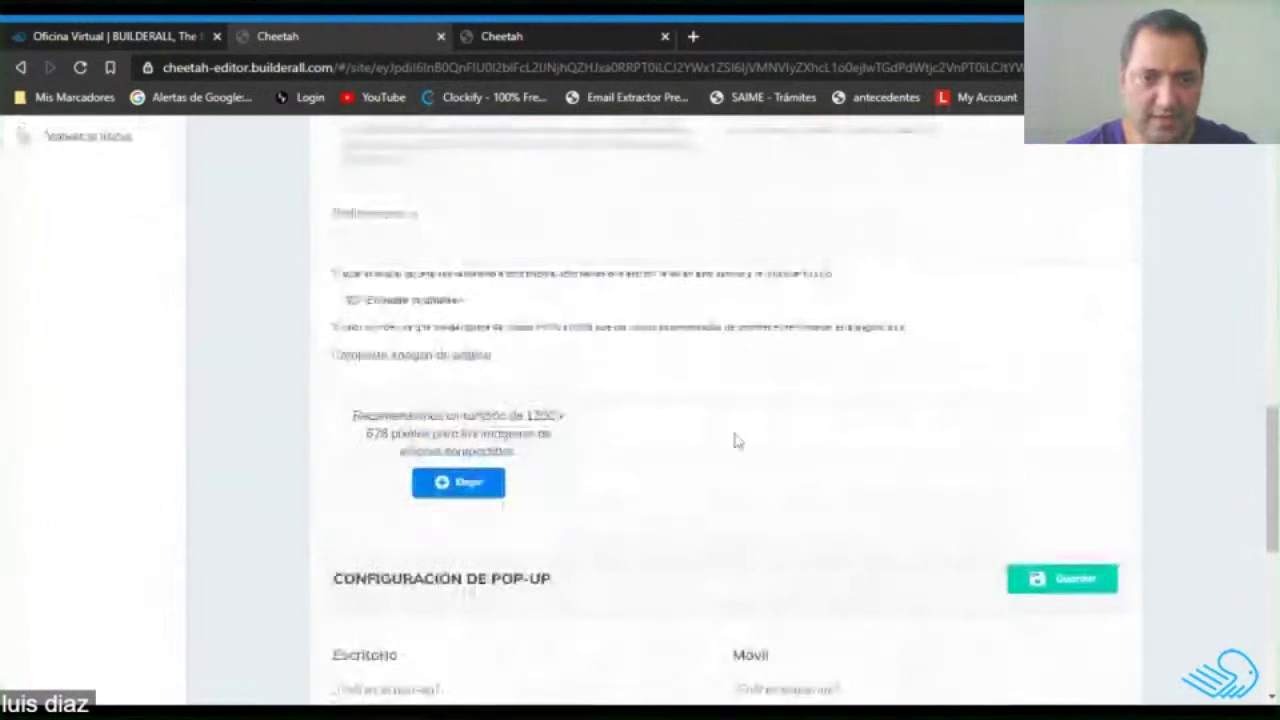
{"action": "scroll", "coordinate": [737, 440], "scroll_direction": "down", "scroll_amount": 3}
{"action": "scroll", "coordinate": [737, 440], "scroll_direction": "up", "scroll_amount": 2}
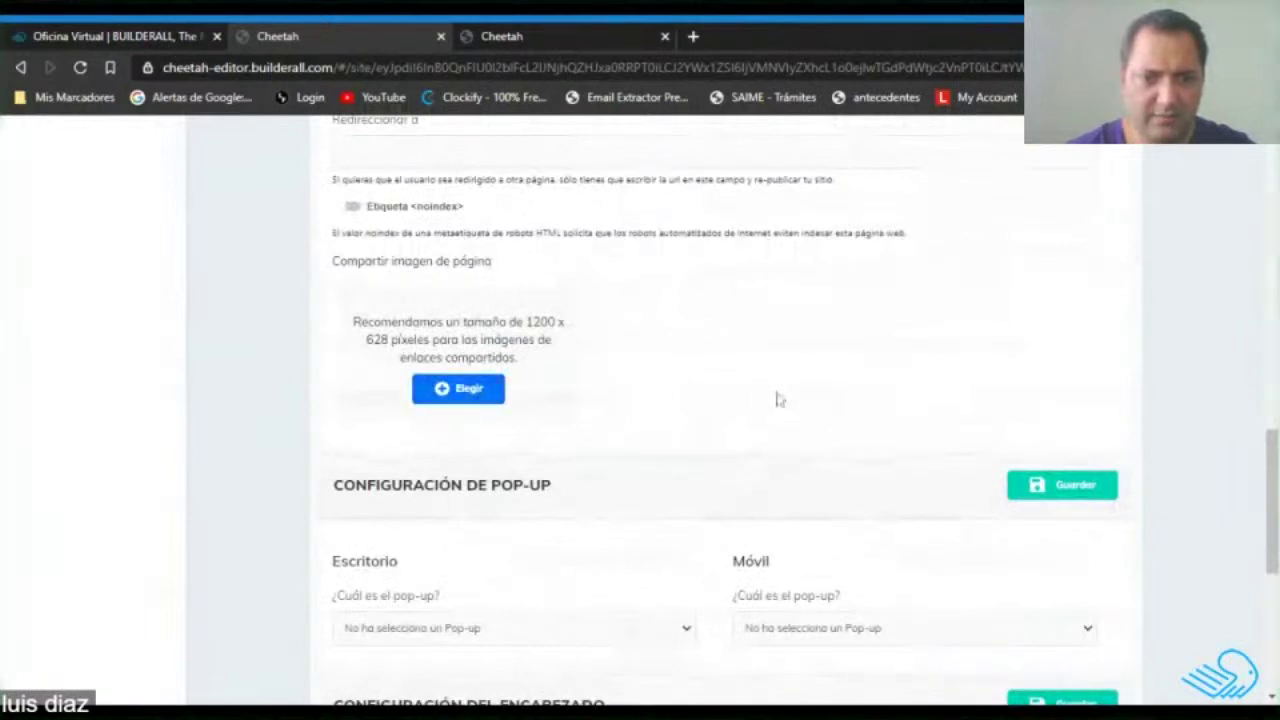
{"action": "scroll", "coordinate": [777, 400], "scroll_direction": "down", "scroll_amount": 2}
{"action": "scroll", "coordinate": [779, 399], "scroll_direction": "down", "scroll_amount": 2}
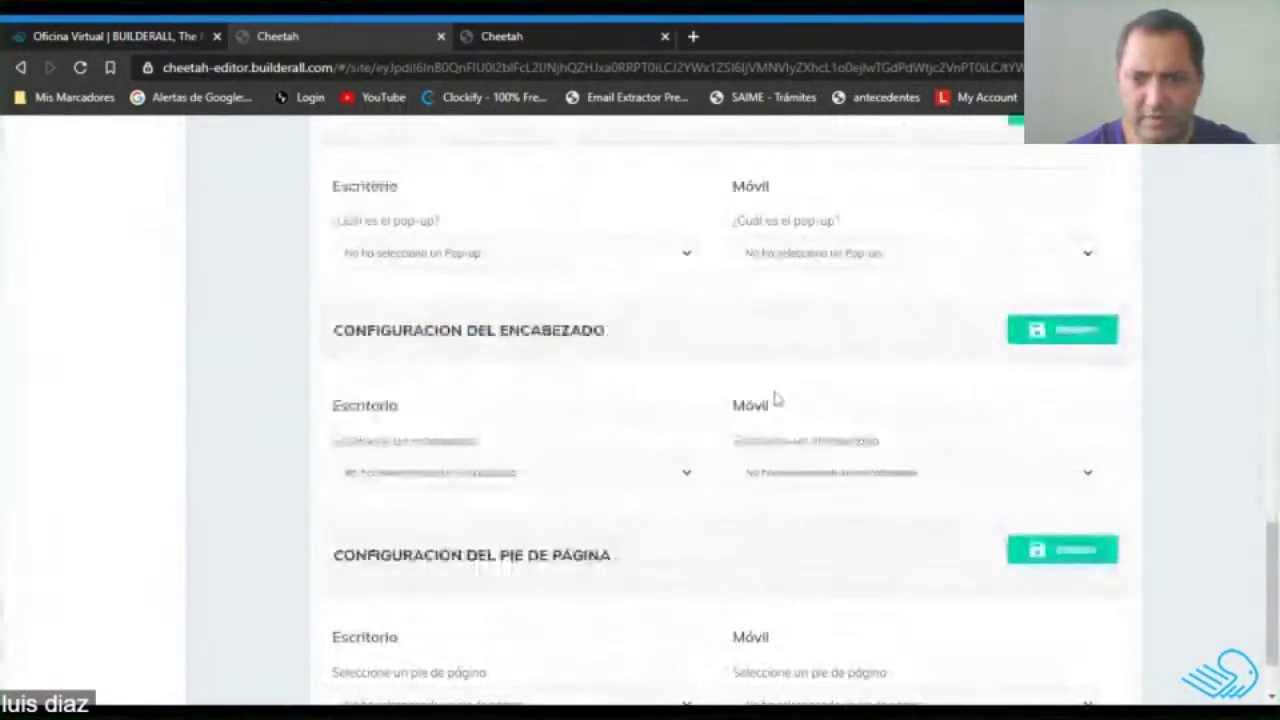
{"action": "scroll", "coordinate": [551, 403], "scroll_direction": "down", "scroll_amount": 1}
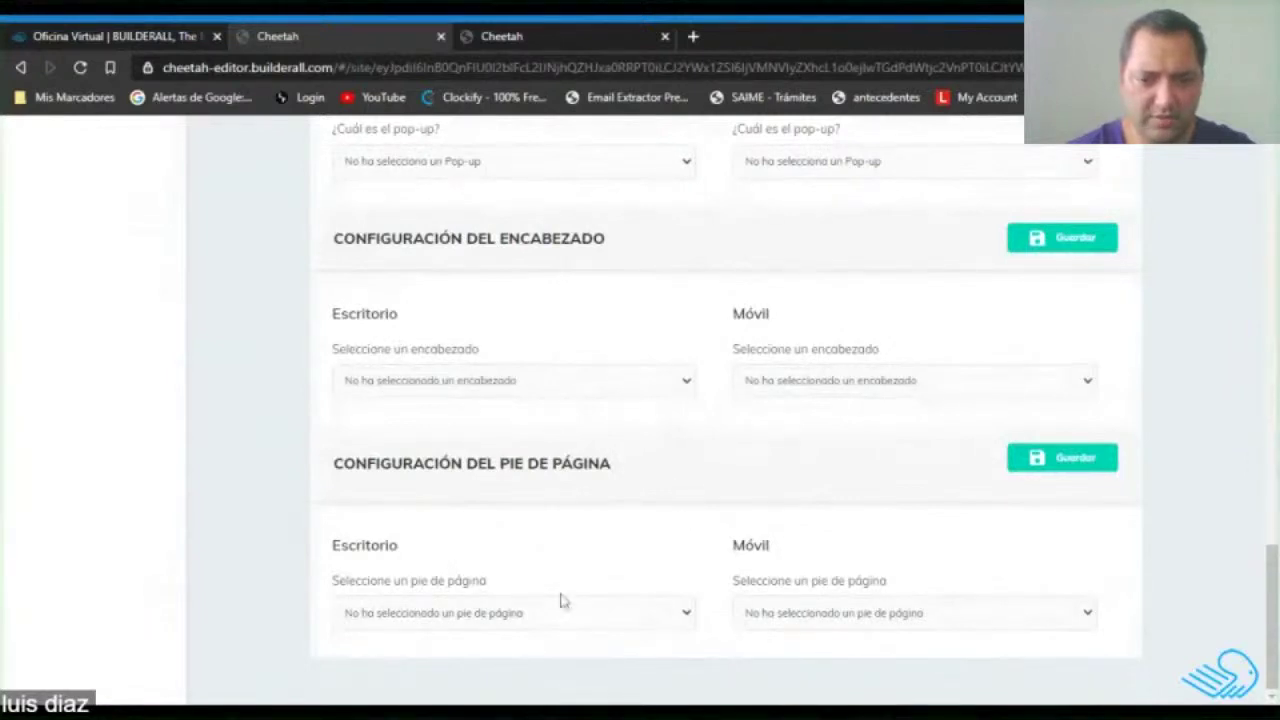
{"action": "scroll", "coordinate": [551, 583], "scroll_direction": "up", "scroll_amount": 1}
{"action": "scroll", "coordinate": [729, 563], "scroll_direction": "down", "scroll_amount": 1}
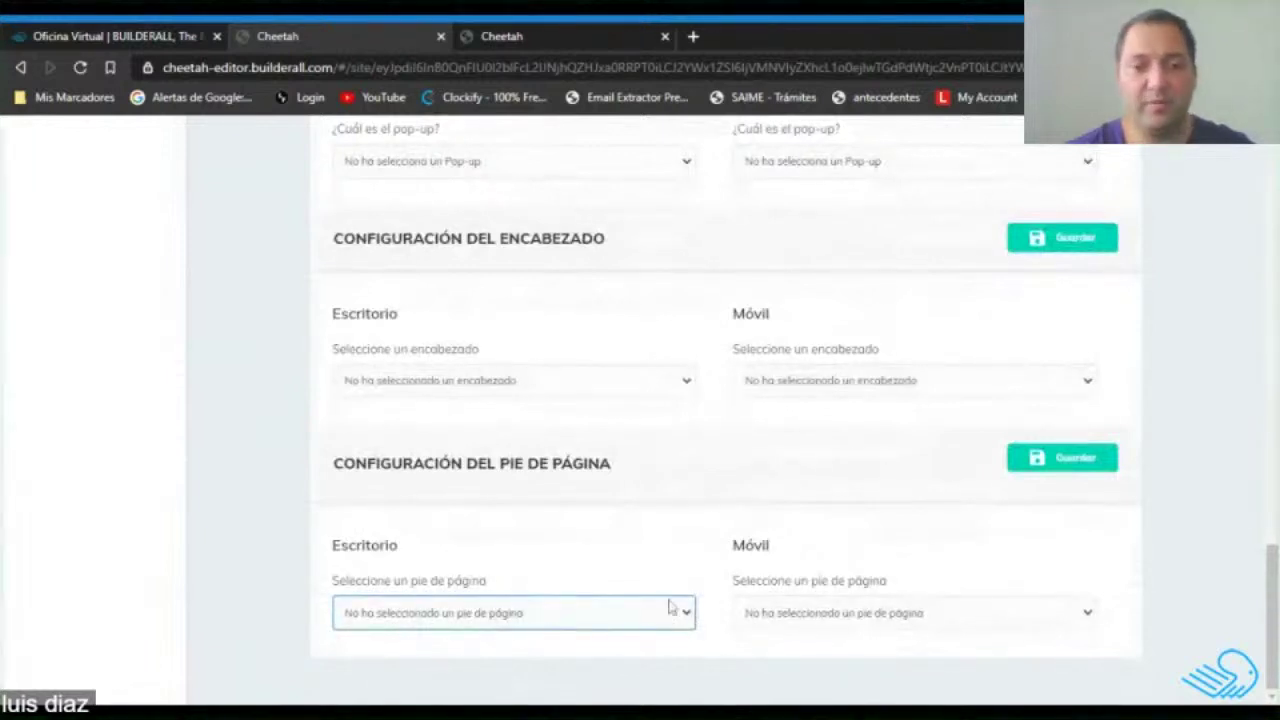
{"action": "scroll", "coordinate": [608, 543], "scroll_direction": "up", "scroll_amount": 15}
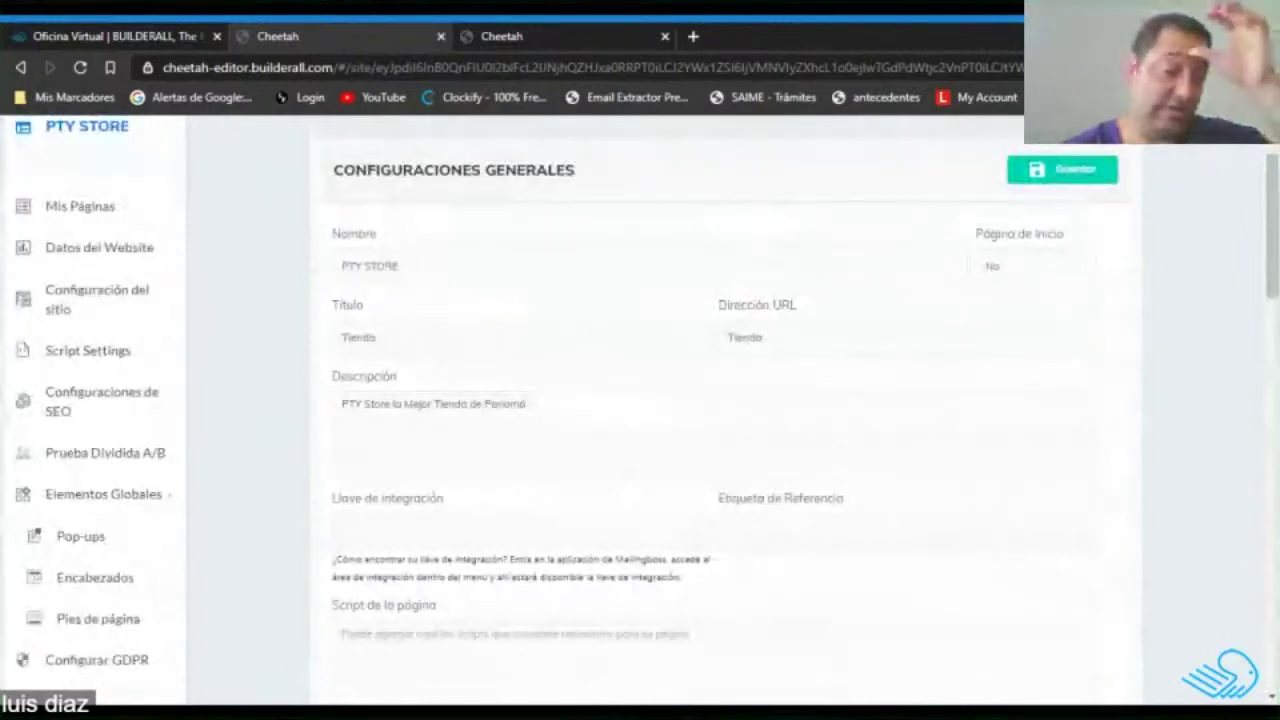
{"action": "scroll", "coordinate": [603, 514], "scroll_direction": "up", "scroll_amount": 2}
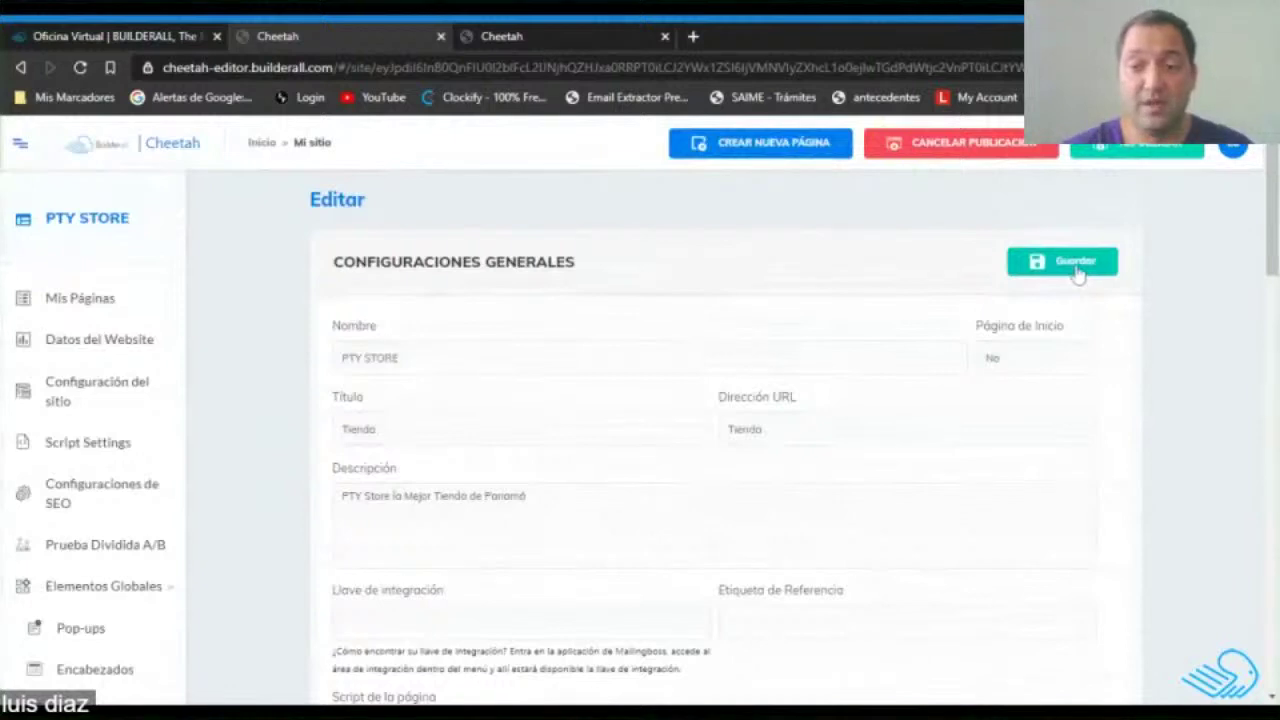
Save the Tienda page settings and open the PTY STORE page in the editor.
{"action": "left_click", "coordinate": [1078, 272]}
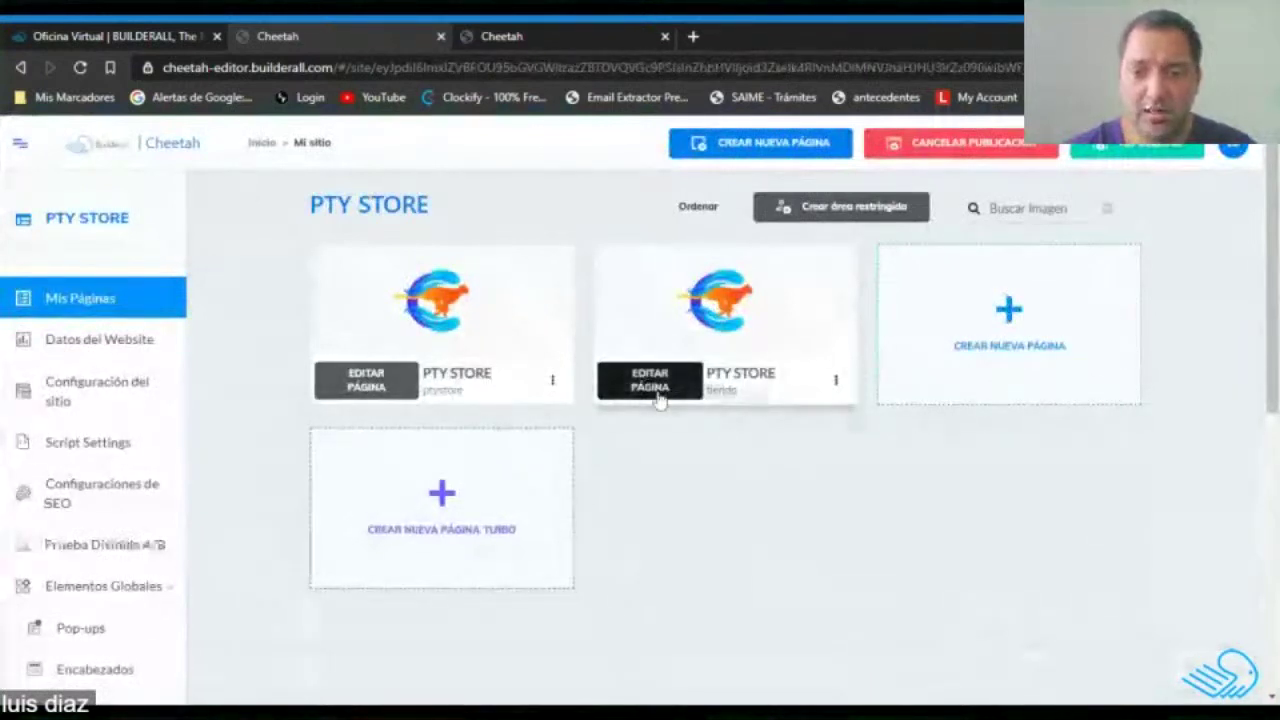
{"action": "left_click", "coordinate": [366, 380]}
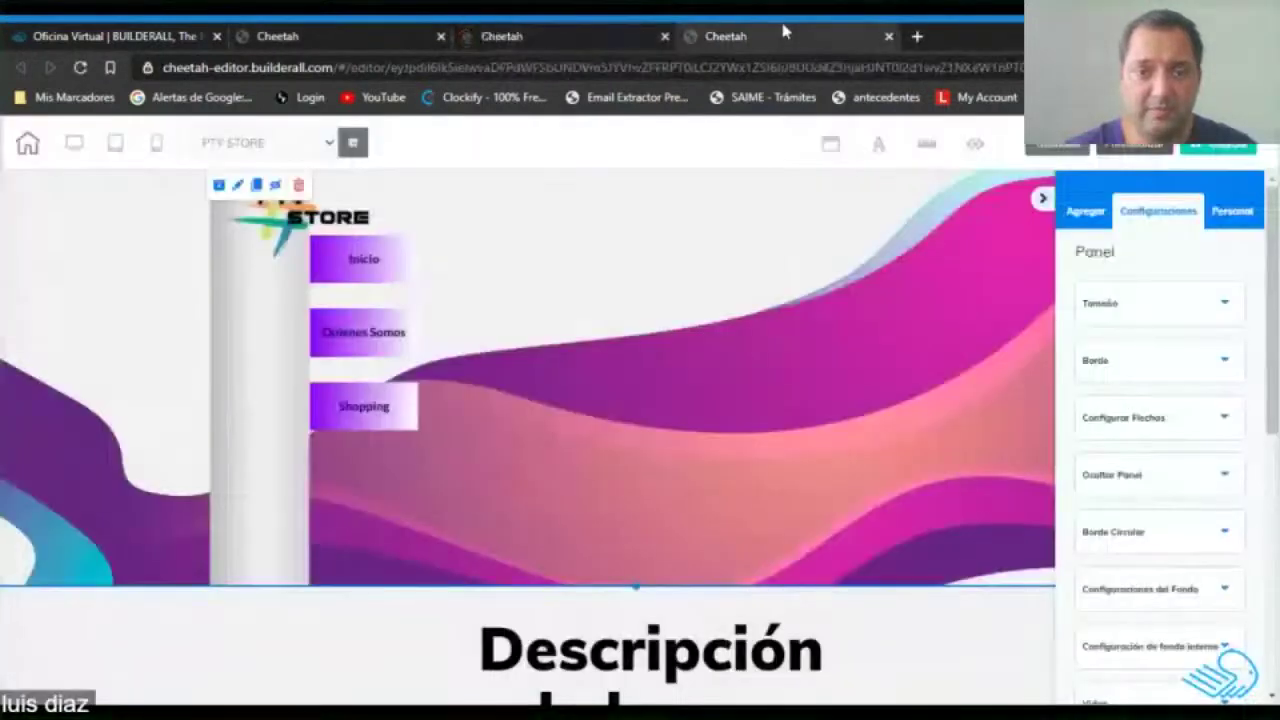
{"action": "left_click", "coordinate": [618, 36]}
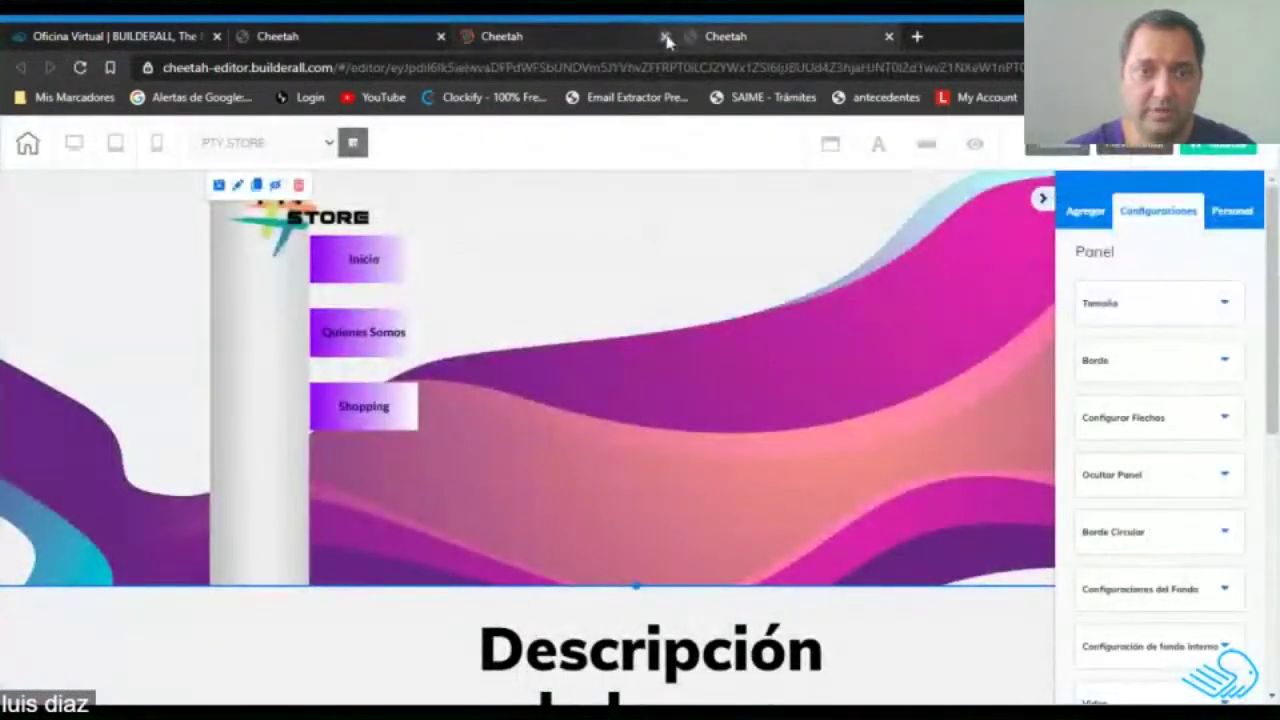
Close the duplicate editor and check which pages the Shopping button can link to.
{"action": "left_click", "coordinate": [665, 36]}
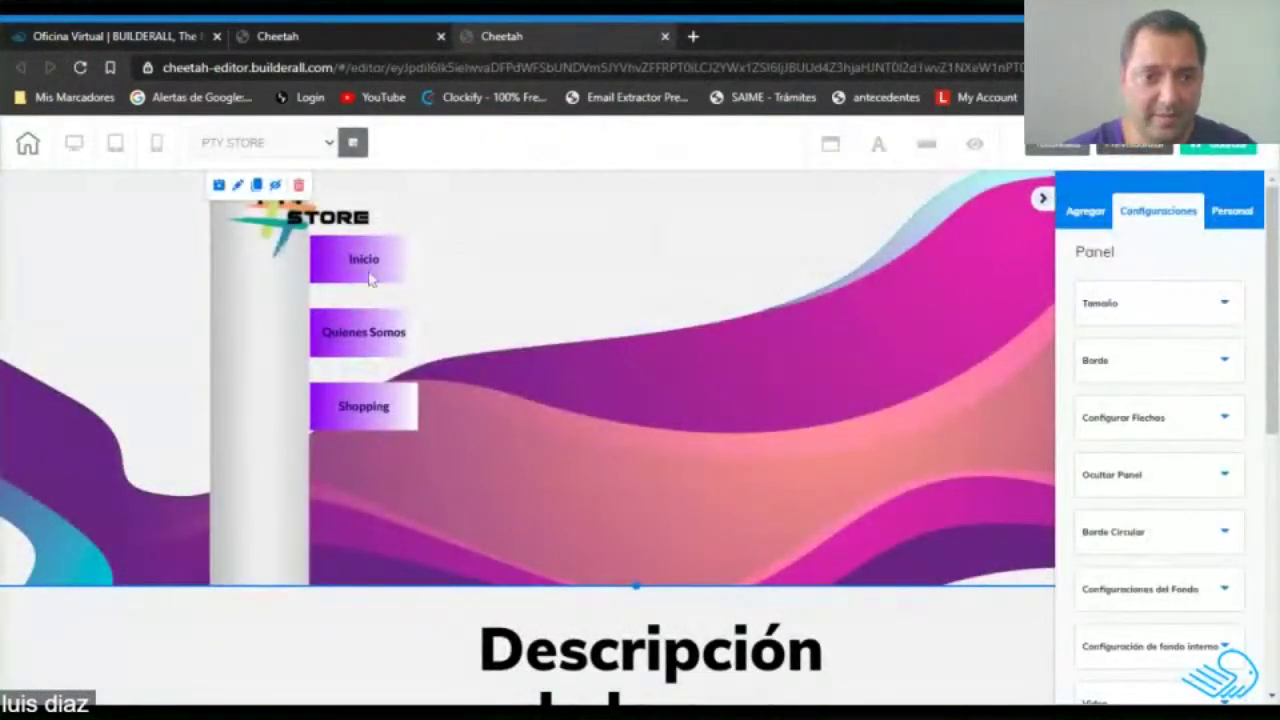
{"action": "left_click", "coordinate": [361, 420]}
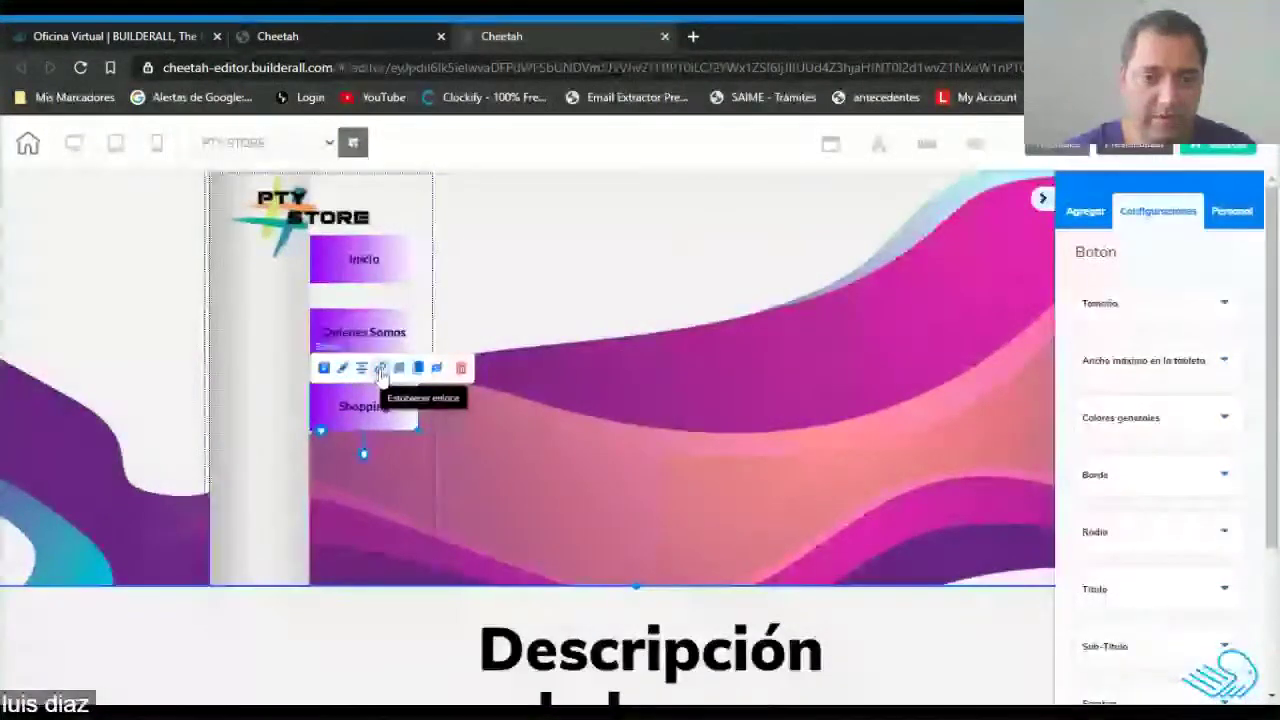
{"action": "left_click", "coordinate": [381, 370]}
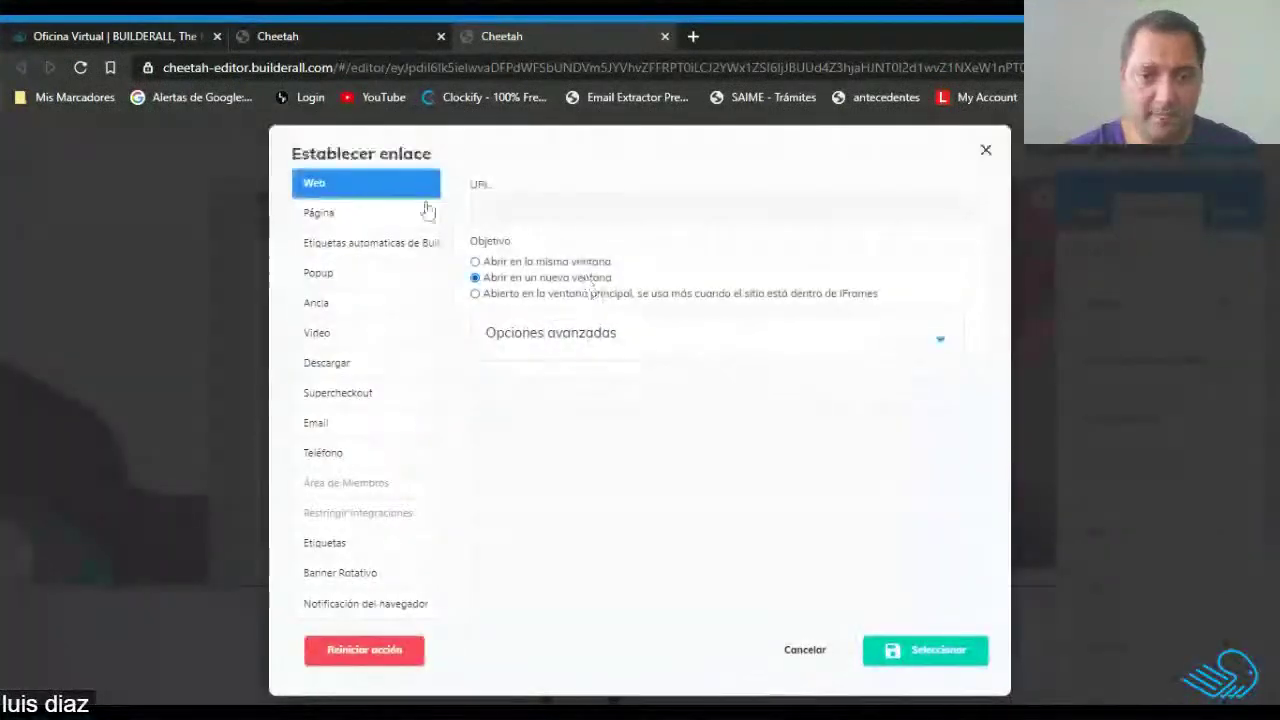
{"action": "left_click", "coordinate": [426, 211]}
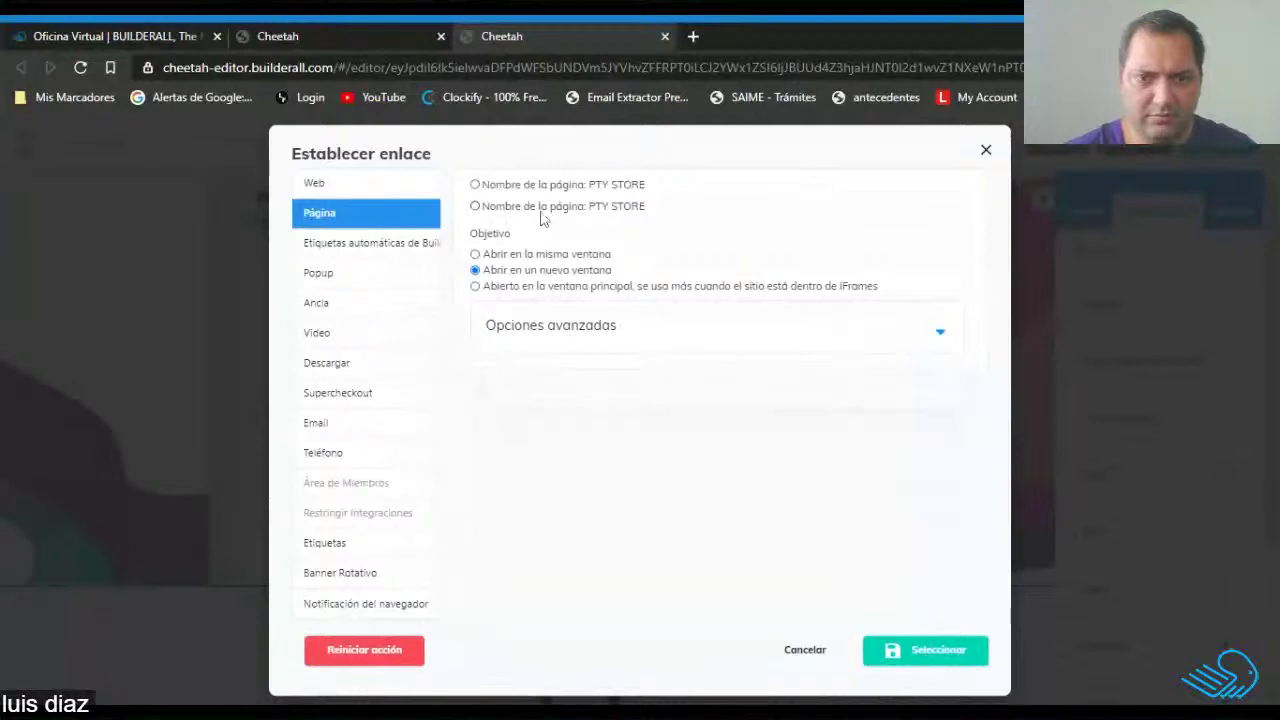
{"action": "left_click", "coordinate": [985, 149]}
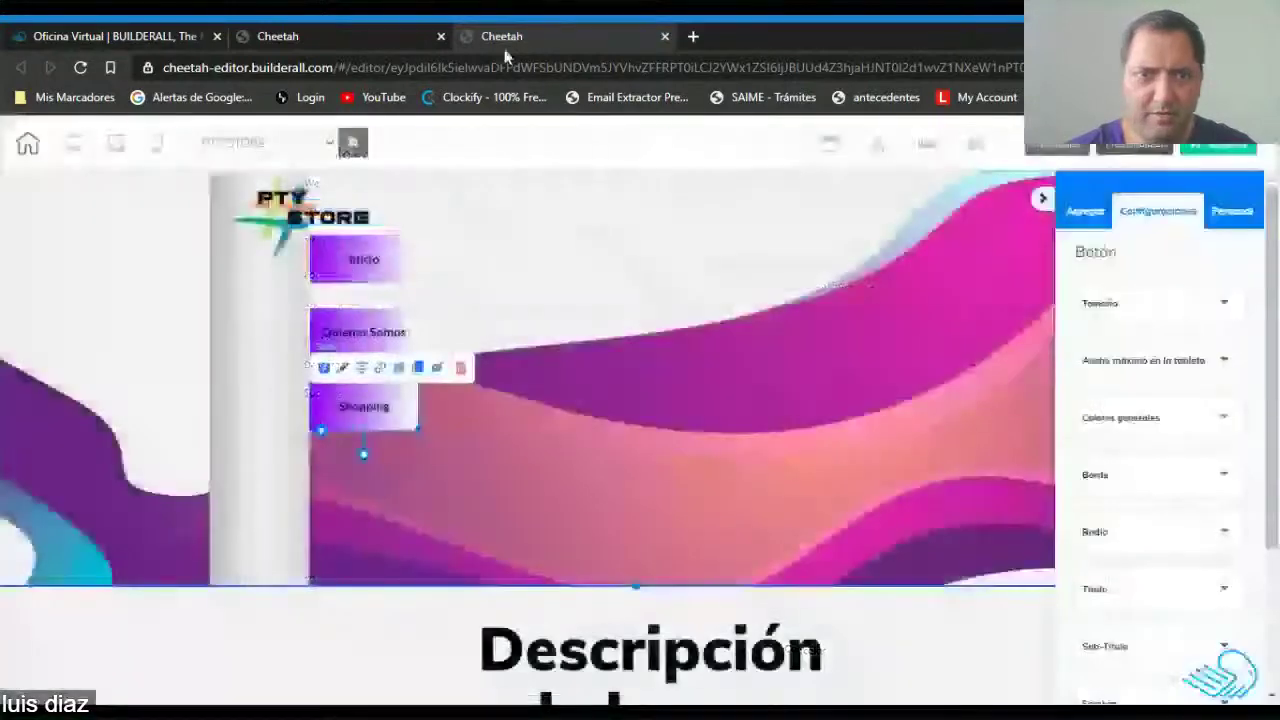
{"action": "left_click", "coordinate": [503, 40]}
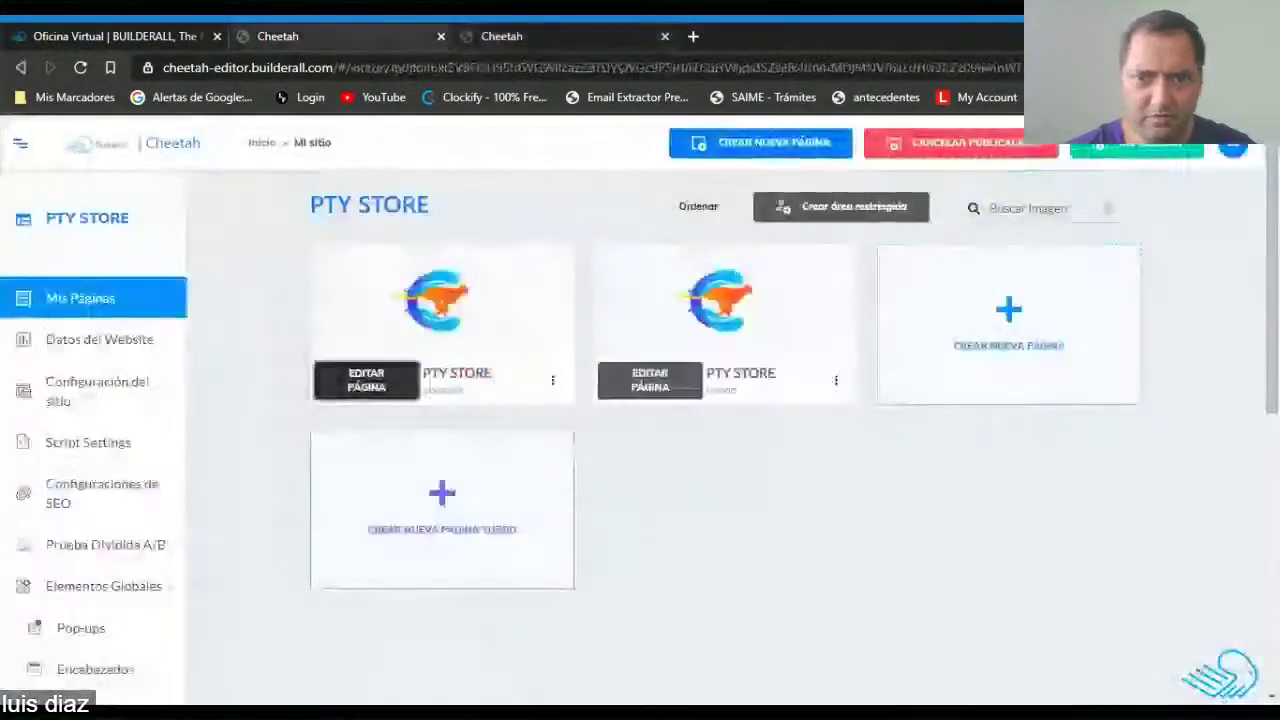
Rename the second page to 'Tienda PTY Store' and save its settings.
{"action": "left_click", "coordinate": [836, 382]}
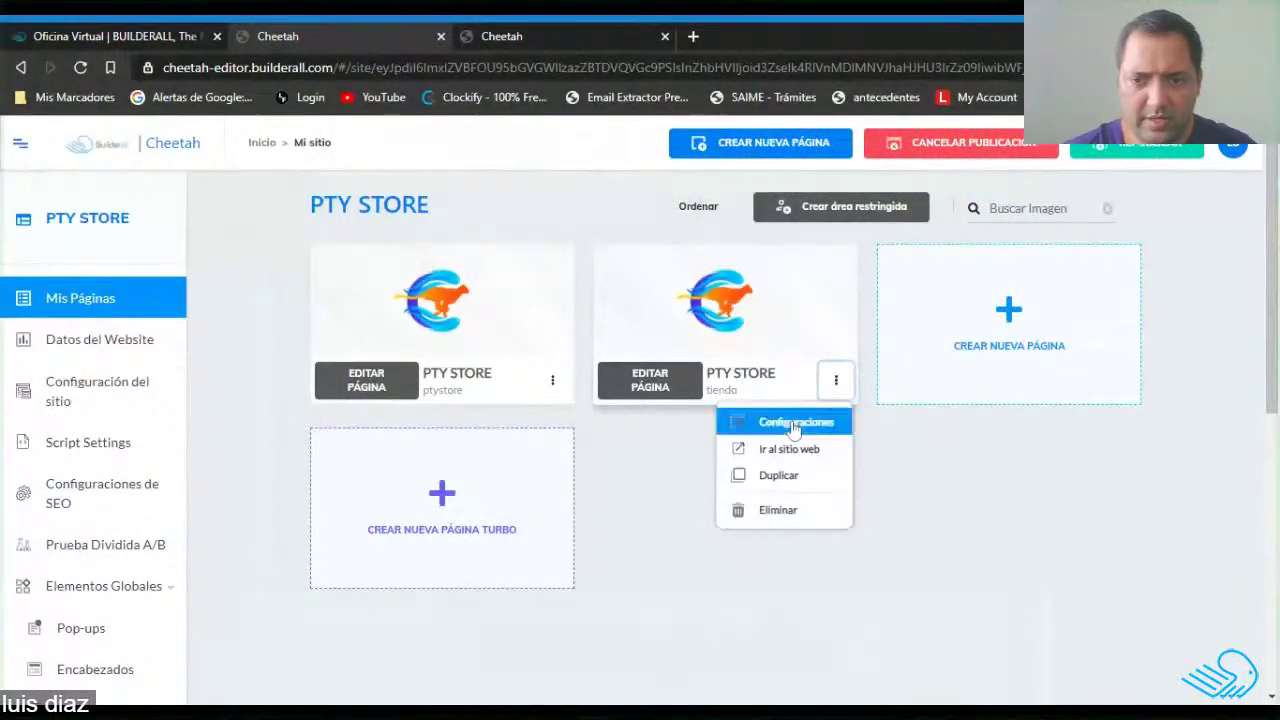
{"action": "left_click", "coordinate": [792, 424]}
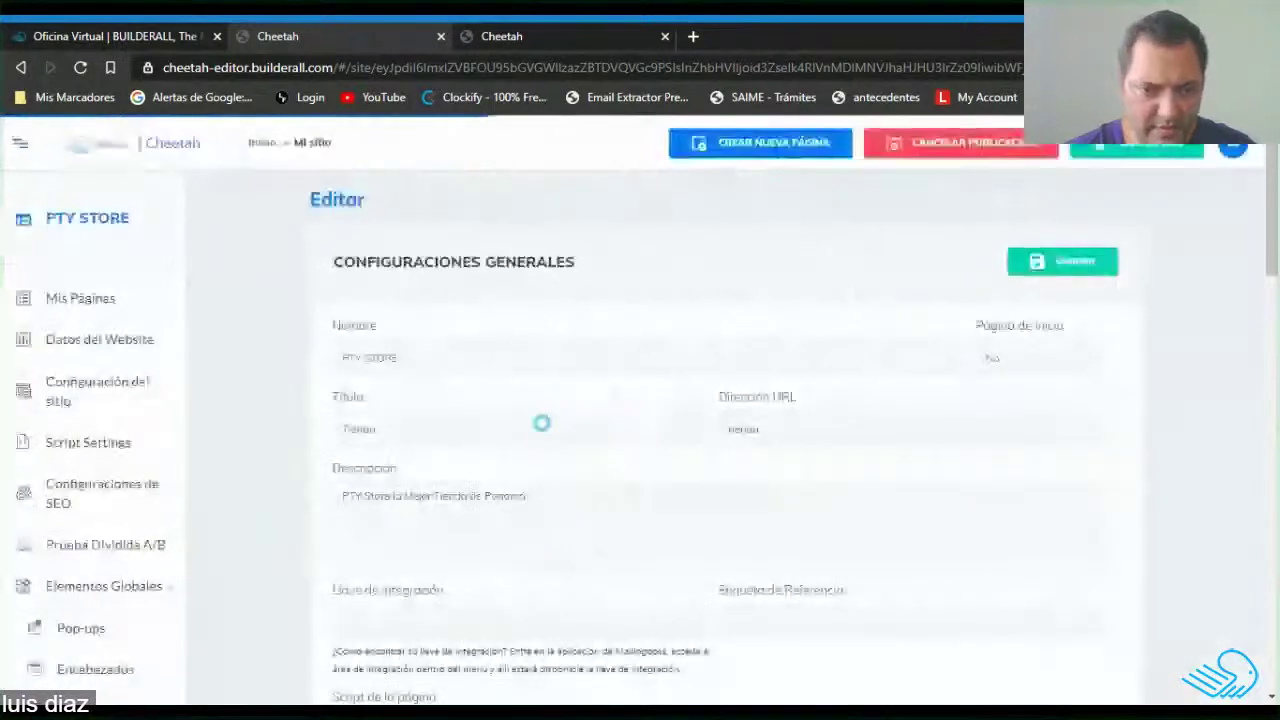
{"action": "triple_click", "coordinate": [370, 357]}
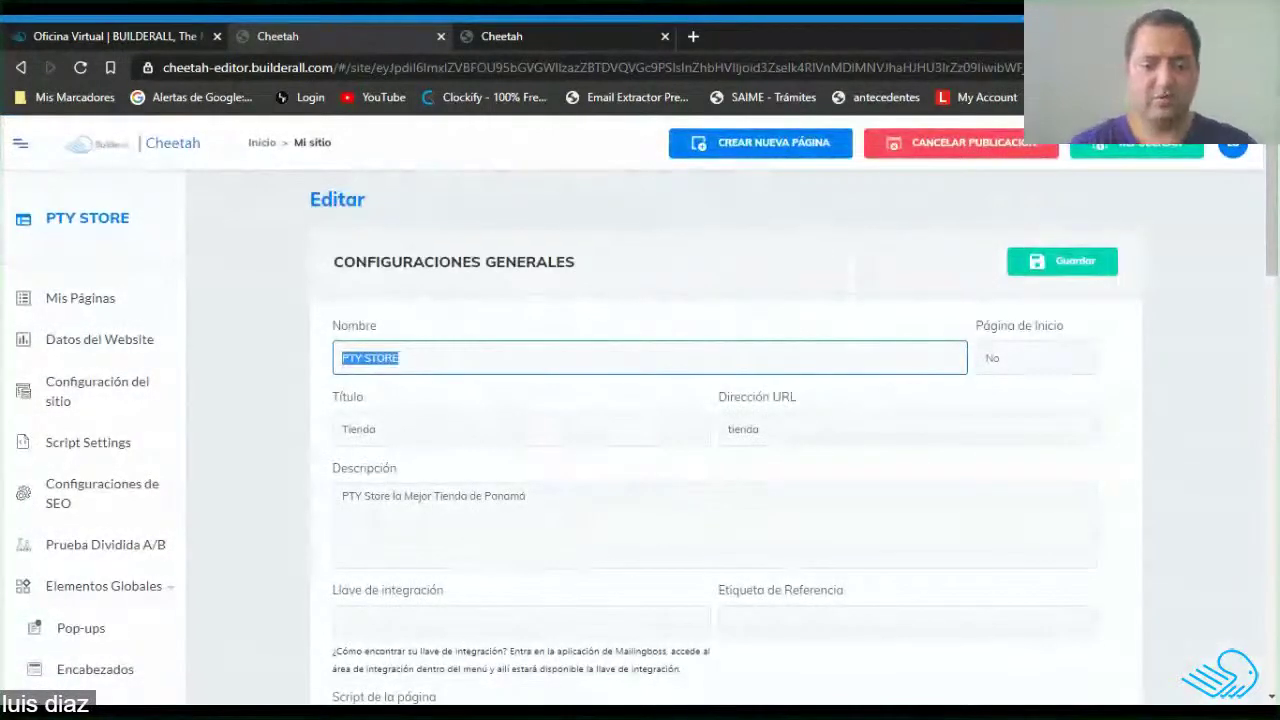
{"action": "type", "text": "Tienda"}
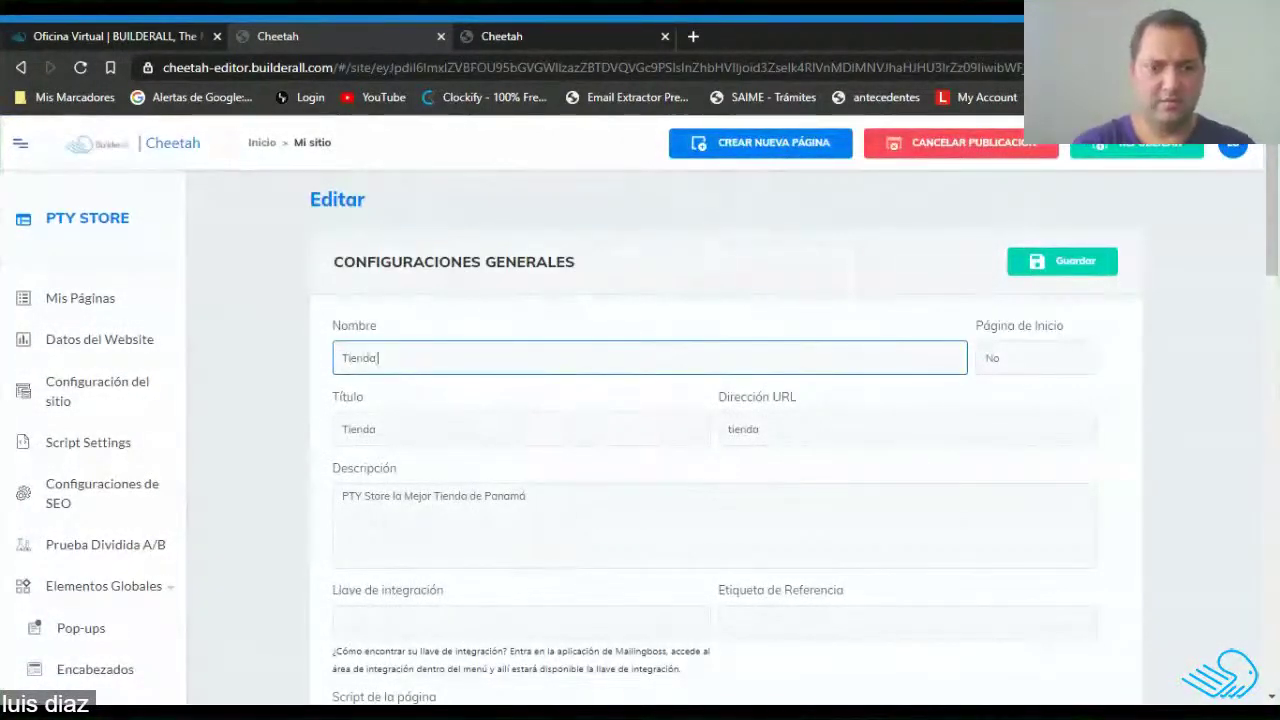
{"action": "left_click", "coordinate": [263, 372]}
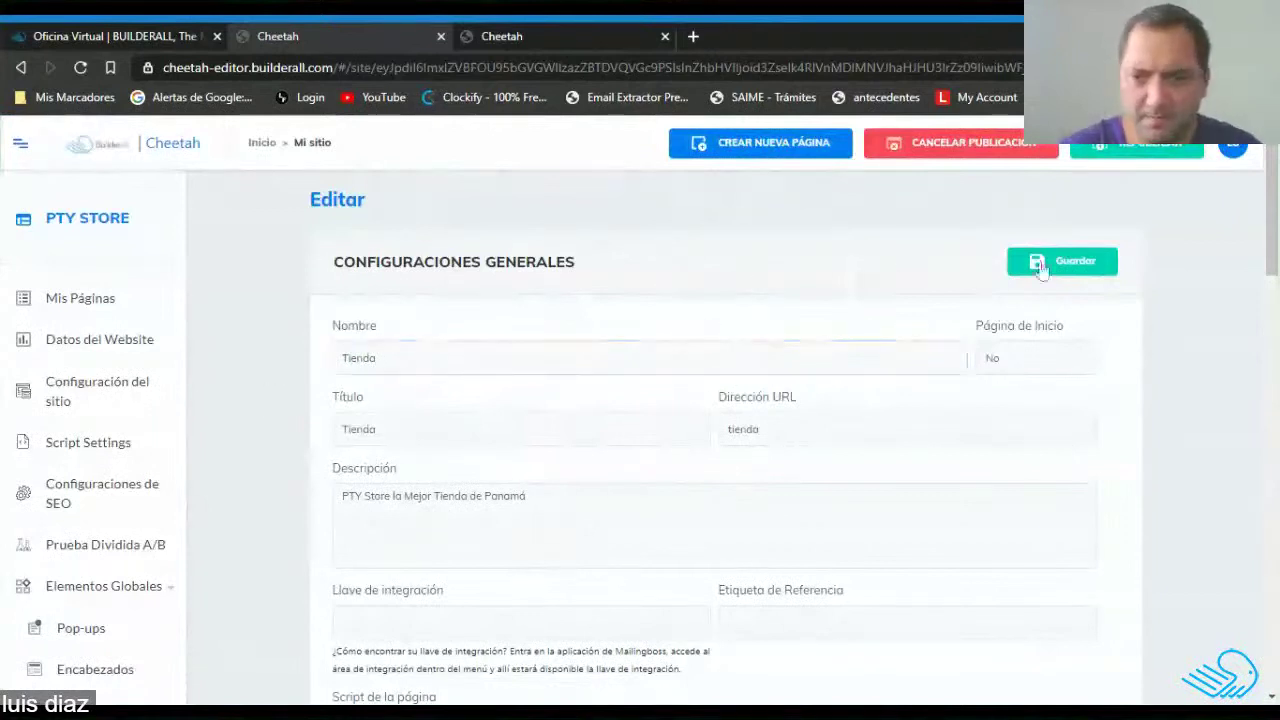
{"action": "left_click", "coordinate": [487, 358]}
{"action": "type", "text": "P"}
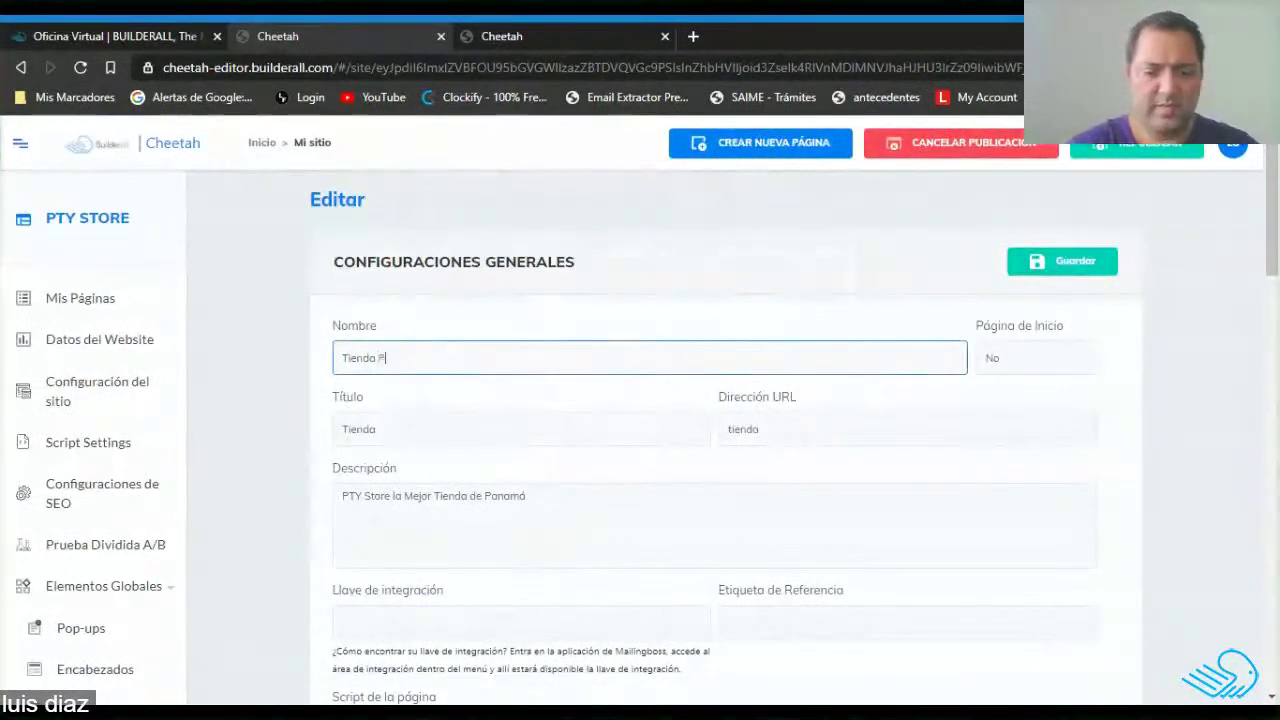
{"action": "type", "text": "TY Store"}
{"action": "left_click", "coordinate": [1094, 266]}
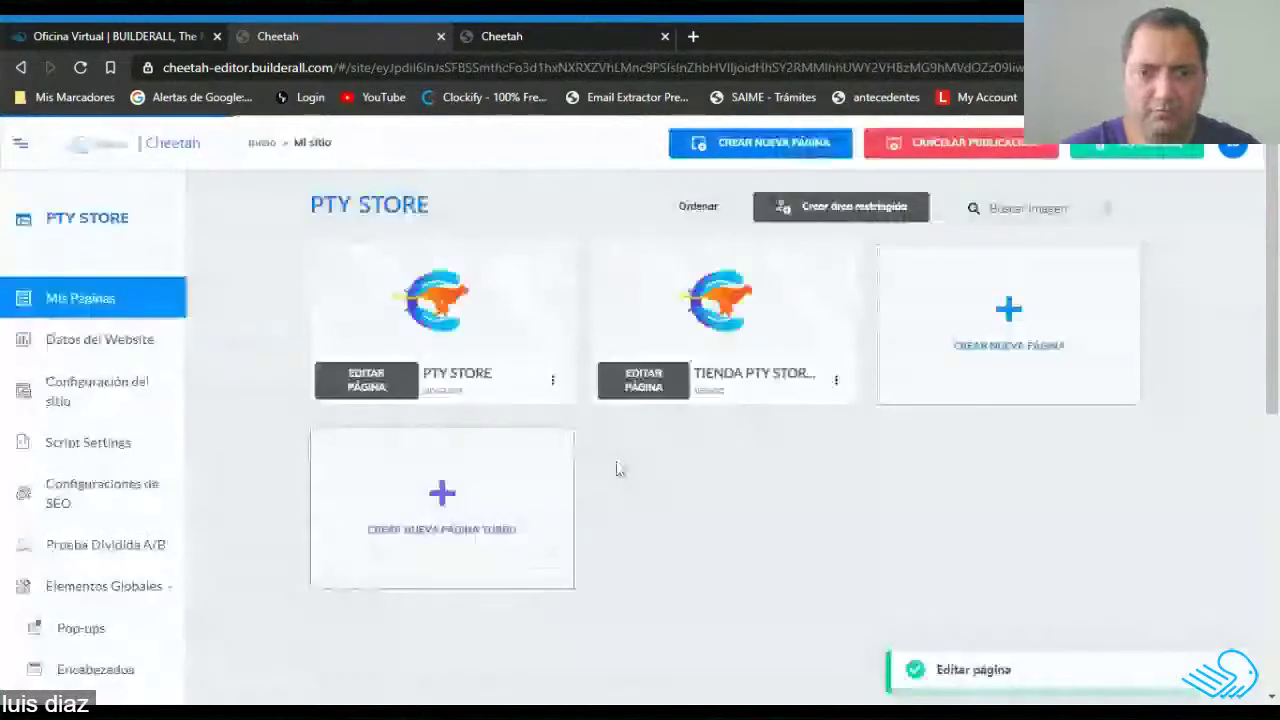
Link the Shopping button to the Tienda PTY Store page.
{"action": "left_click", "coordinate": [523, 36]}
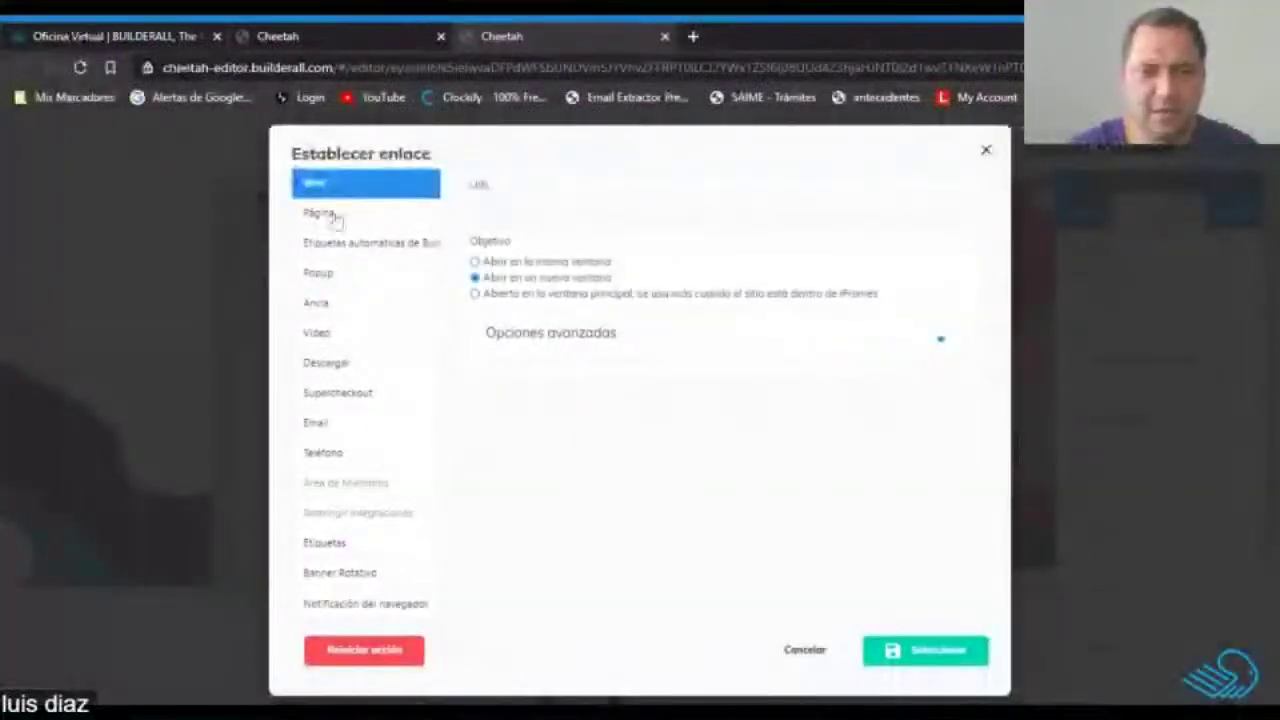
{"action": "left_click", "coordinate": [318, 212]}
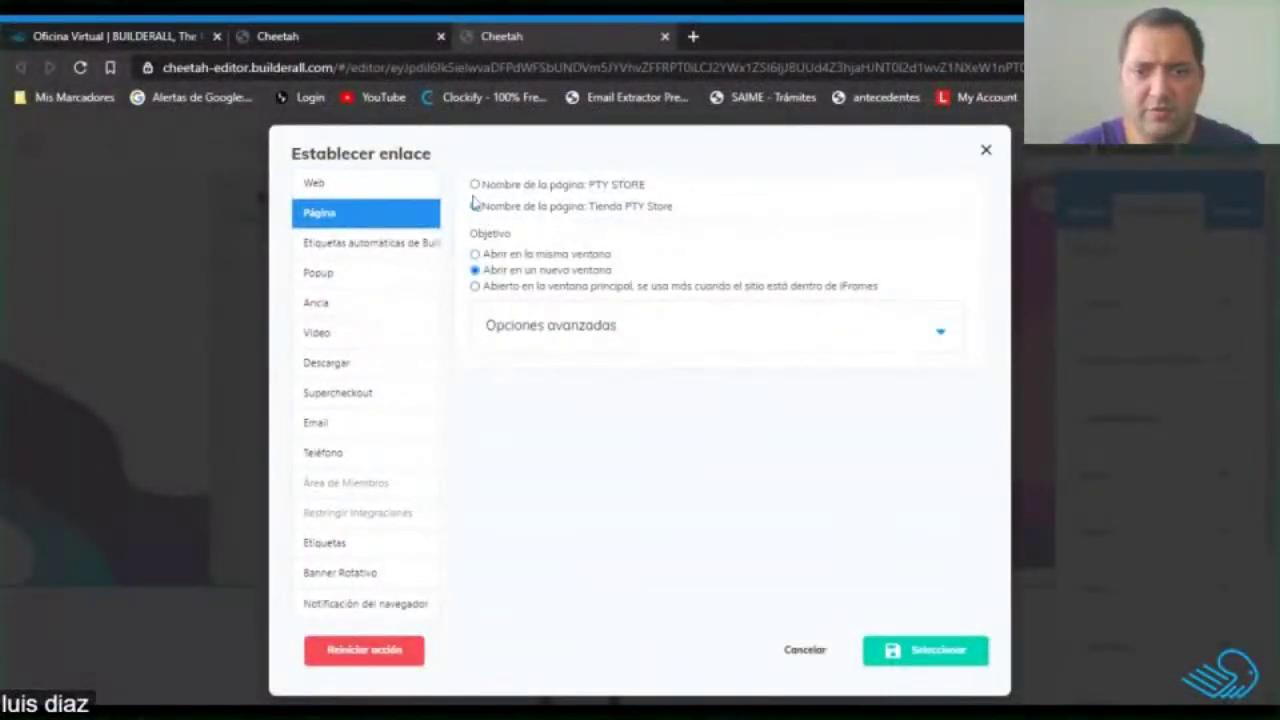
{"action": "left_click", "coordinate": [929, 651]}
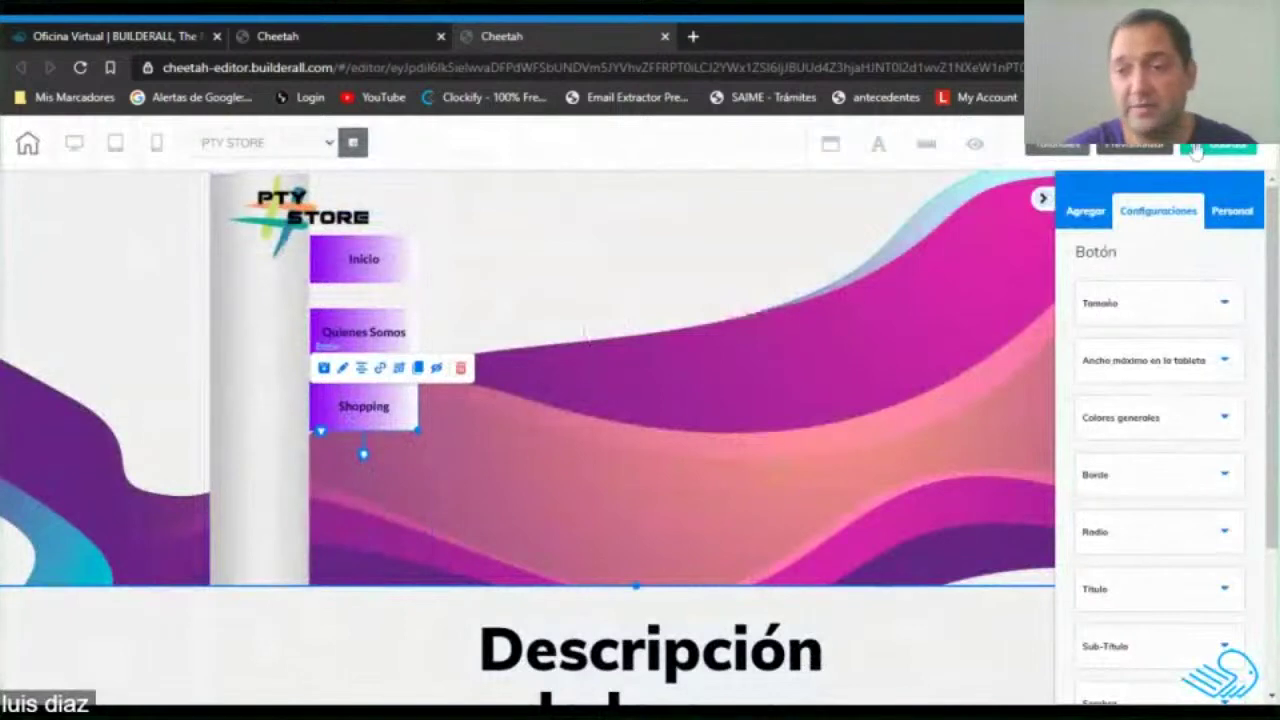
Publish the site immediately, dismiss the confirmation, and reload the editor.
{"action": "left_click", "coordinate": [1226, 150]}
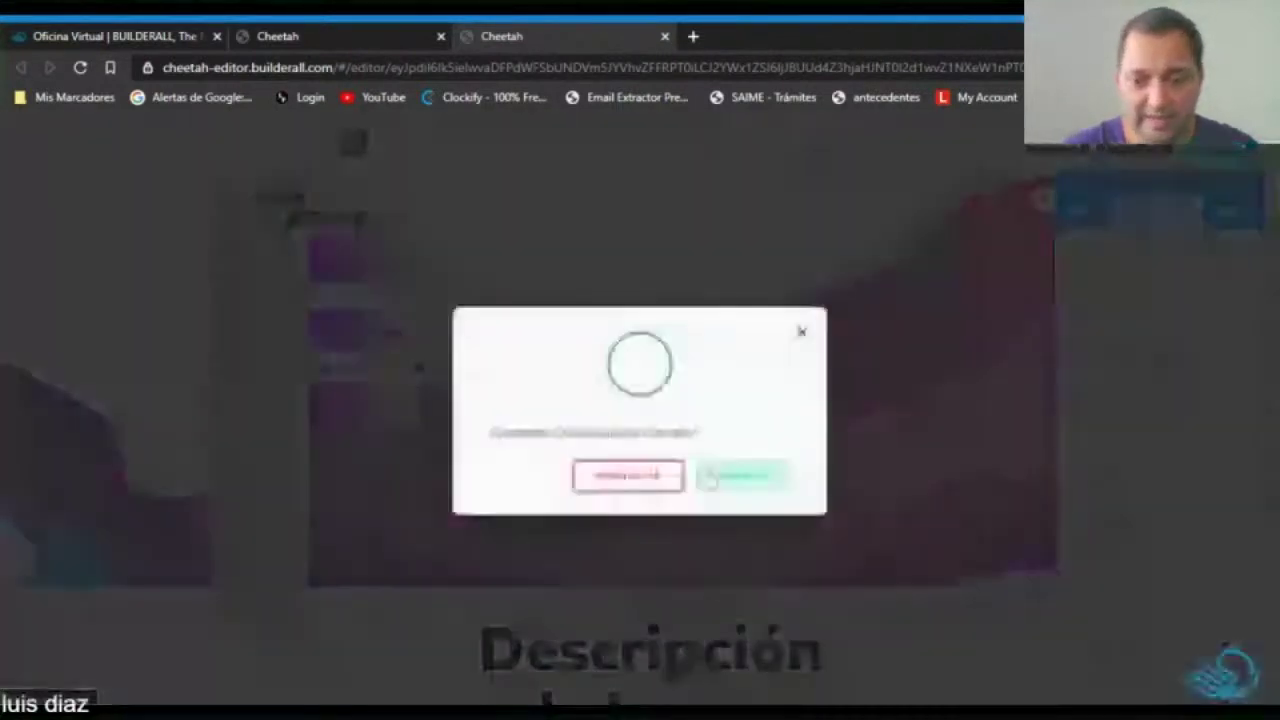
{"action": "left_click", "coordinate": [740, 478]}
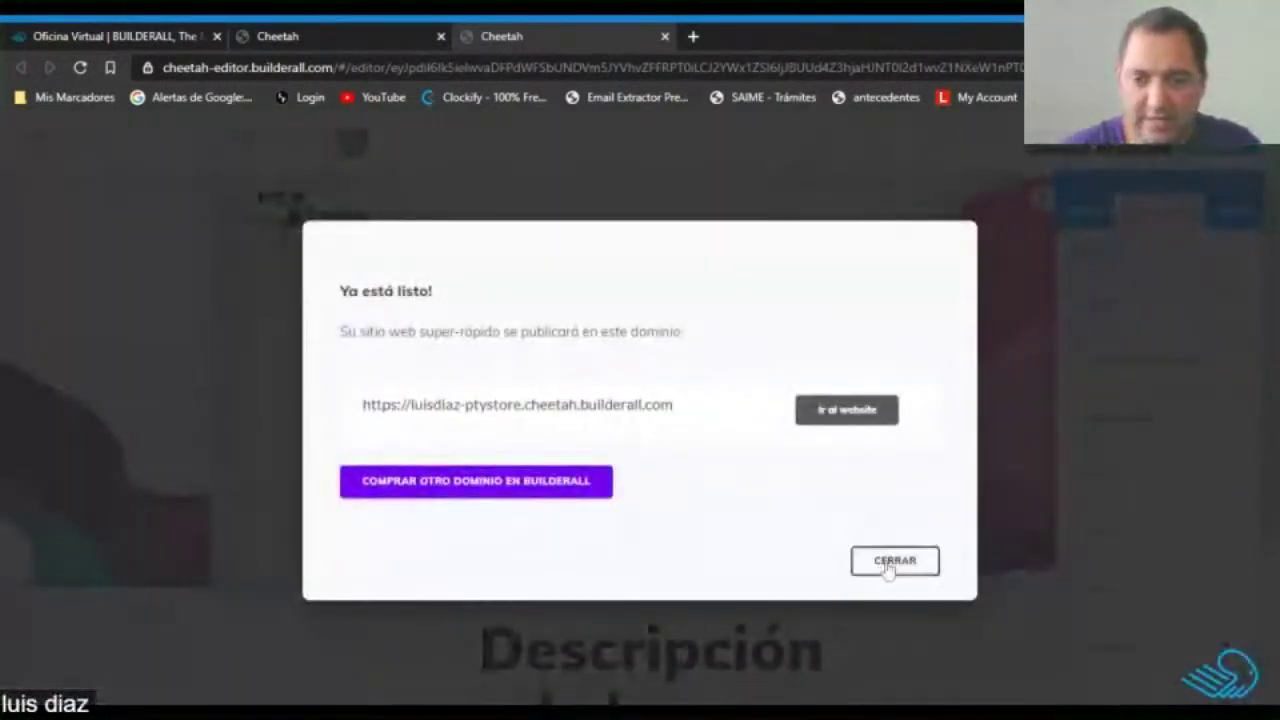
{"action": "left_click", "coordinate": [889, 561]}
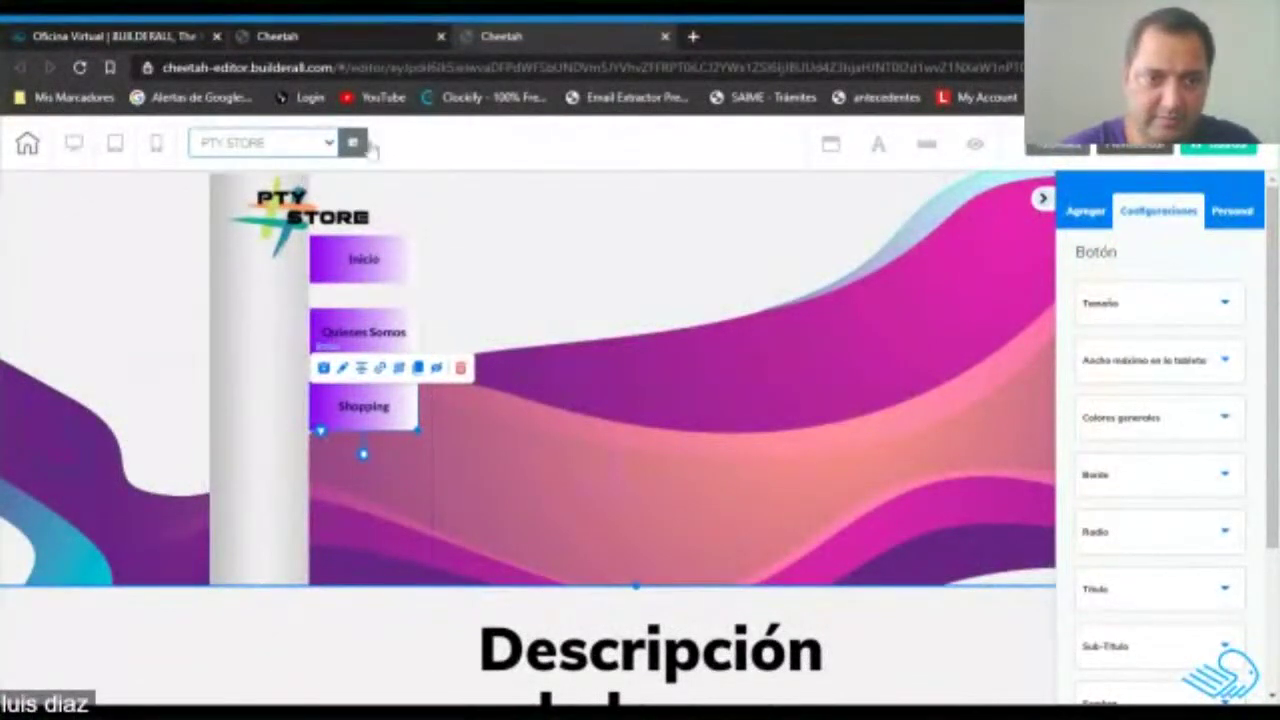
{"action": "left_click", "coordinate": [82, 68]}
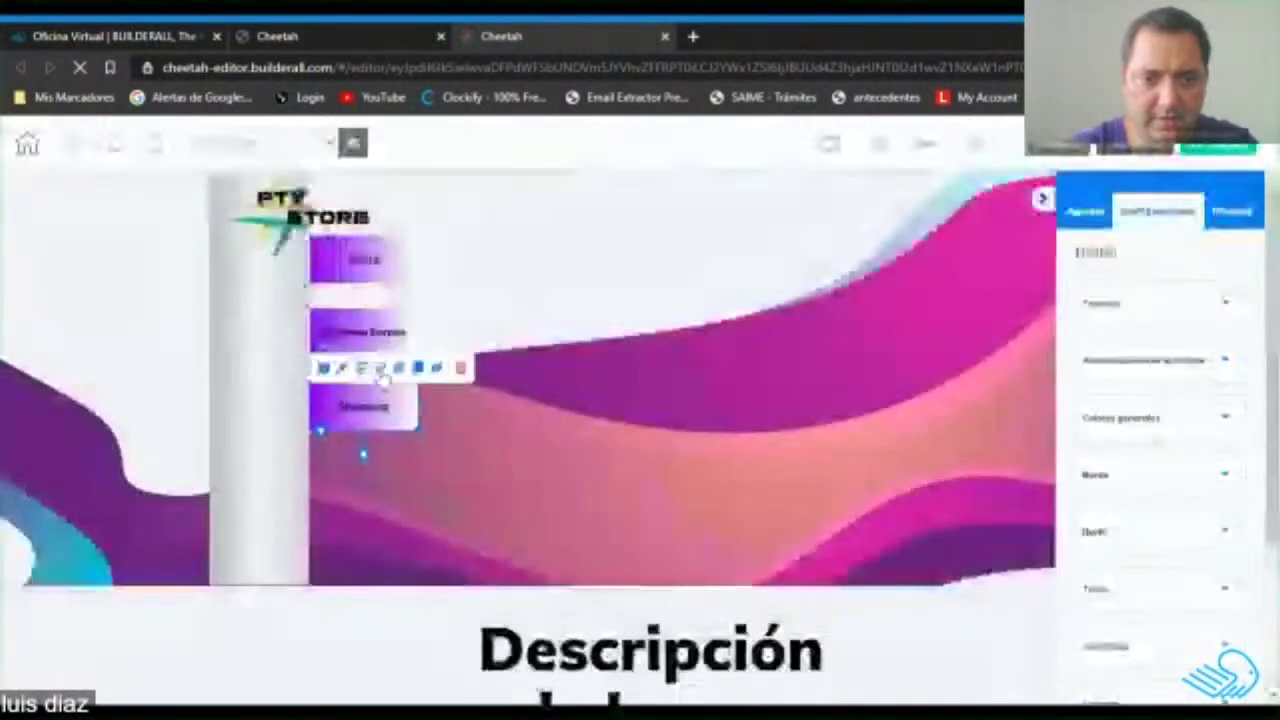
Link the Shopping button to Tienda PTY Store and save changes before leaving the page.
{"action": "left_click", "coordinate": [381, 370]}
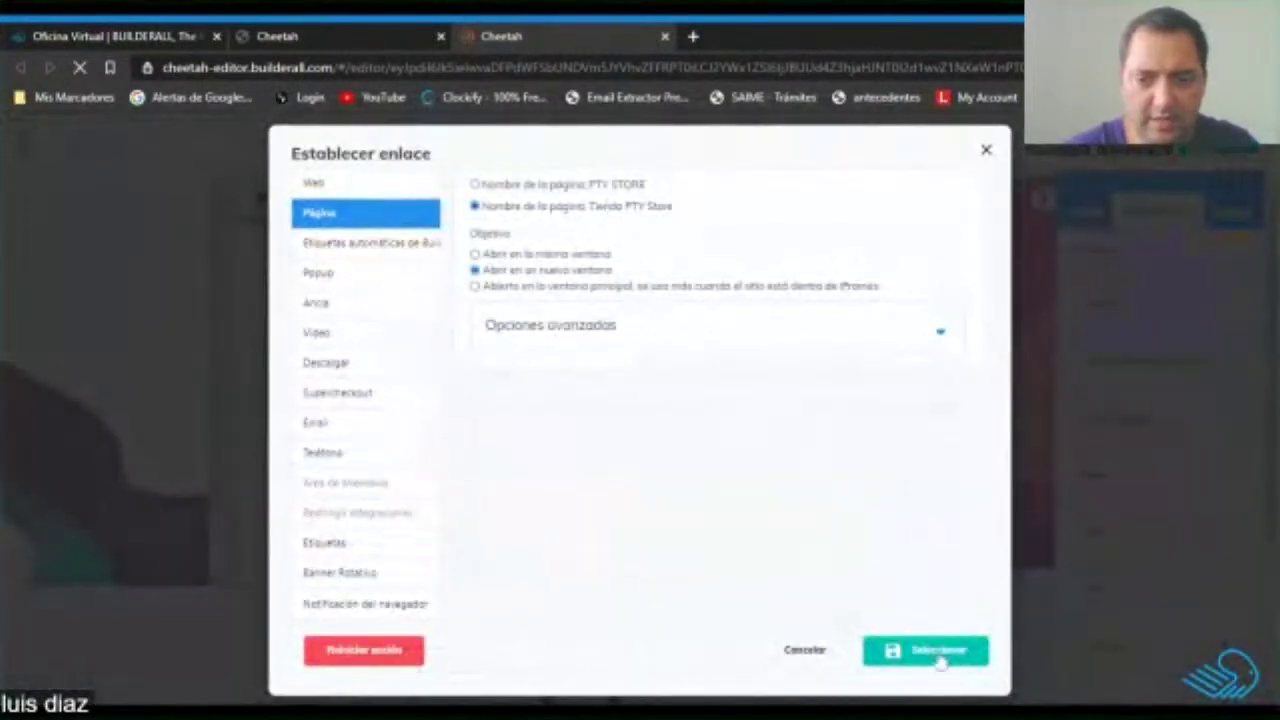
{"action": "left_click", "coordinate": [935, 651]}
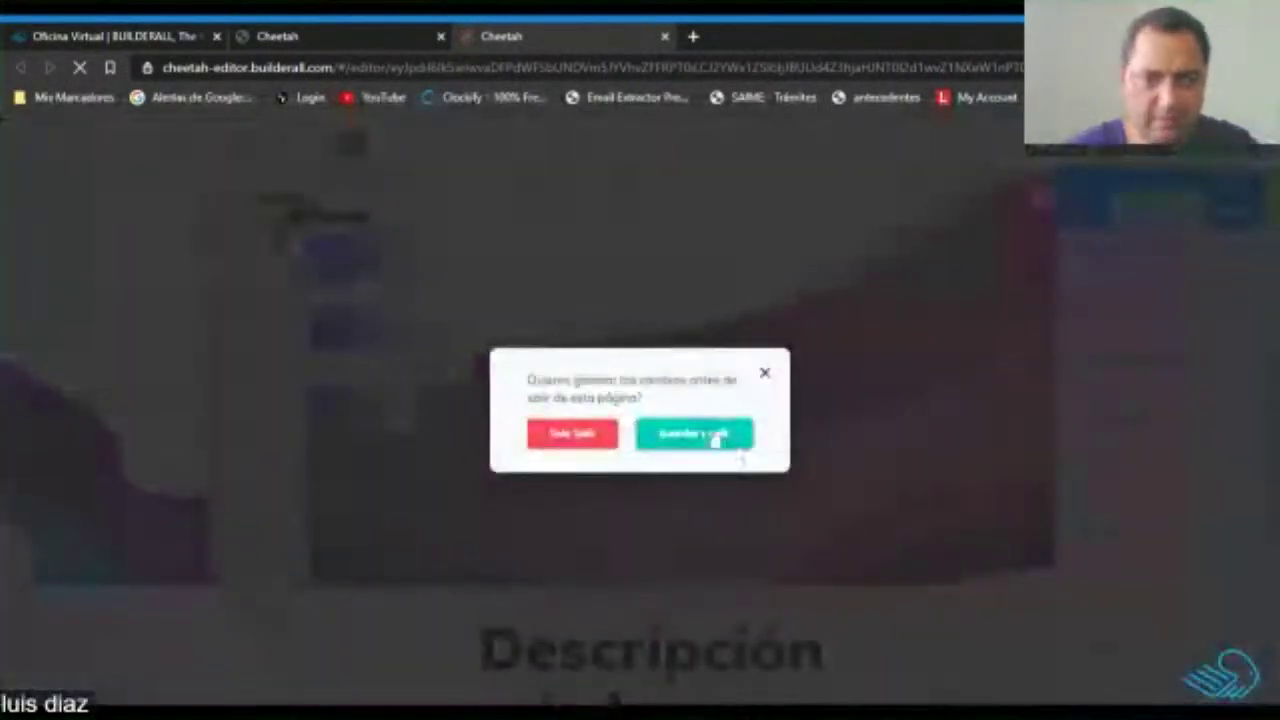
{"action": "left_click", "coordinate": [708, 438]}
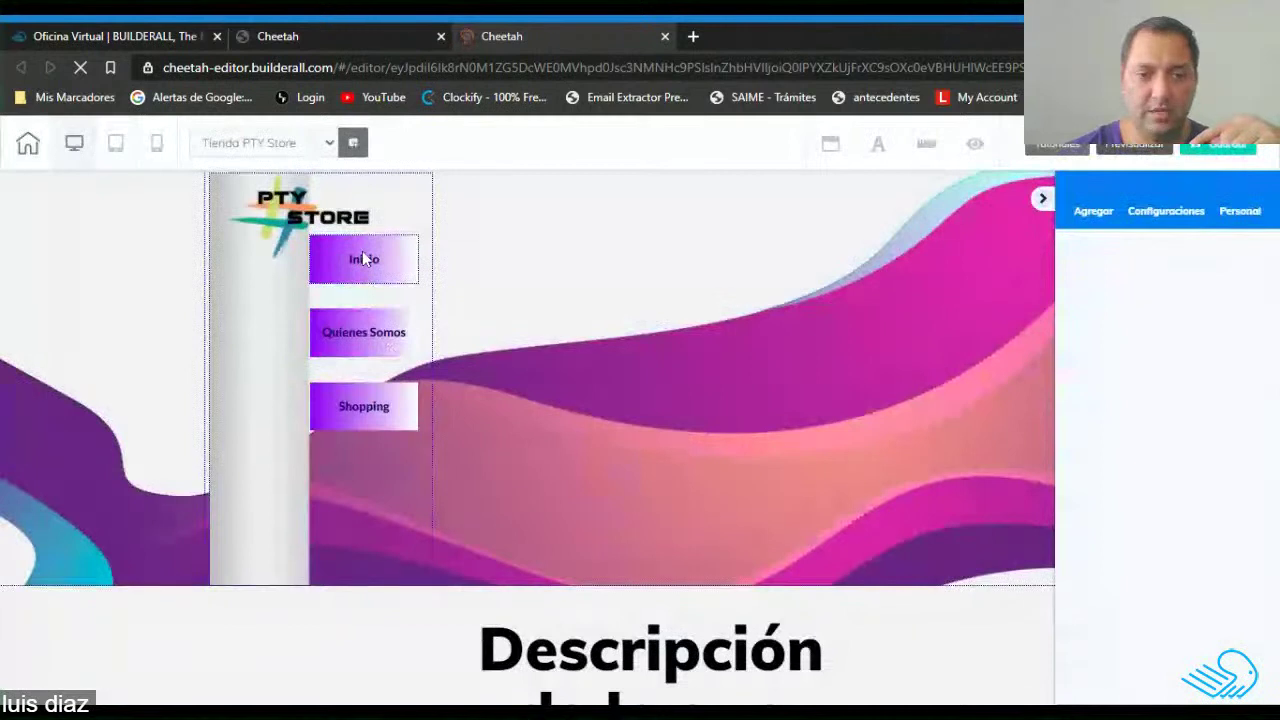
Link the Inicio menu button to the PTY STORE page.
{"action": "left_click", "coordinate": [365, 259]}
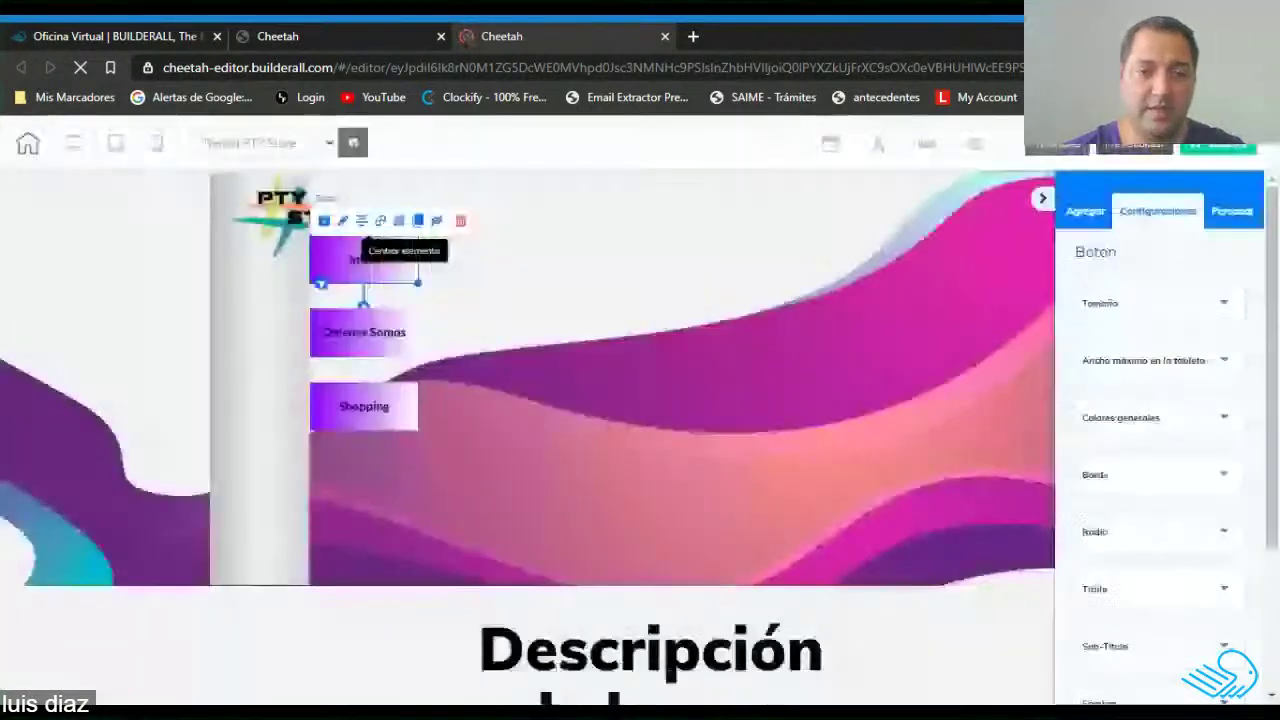
{"action": "left_click", "coordinate": [380, 220]}
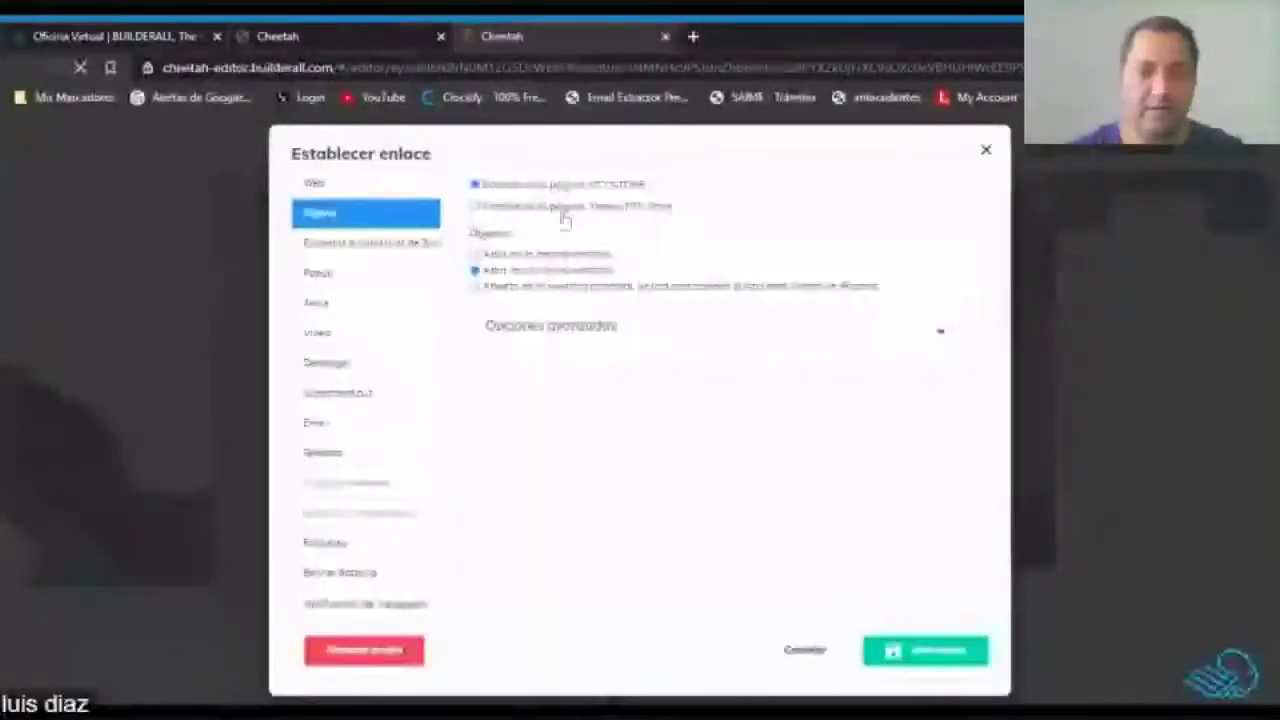
{"action": "left_click", "coordinate": [930, 651]}
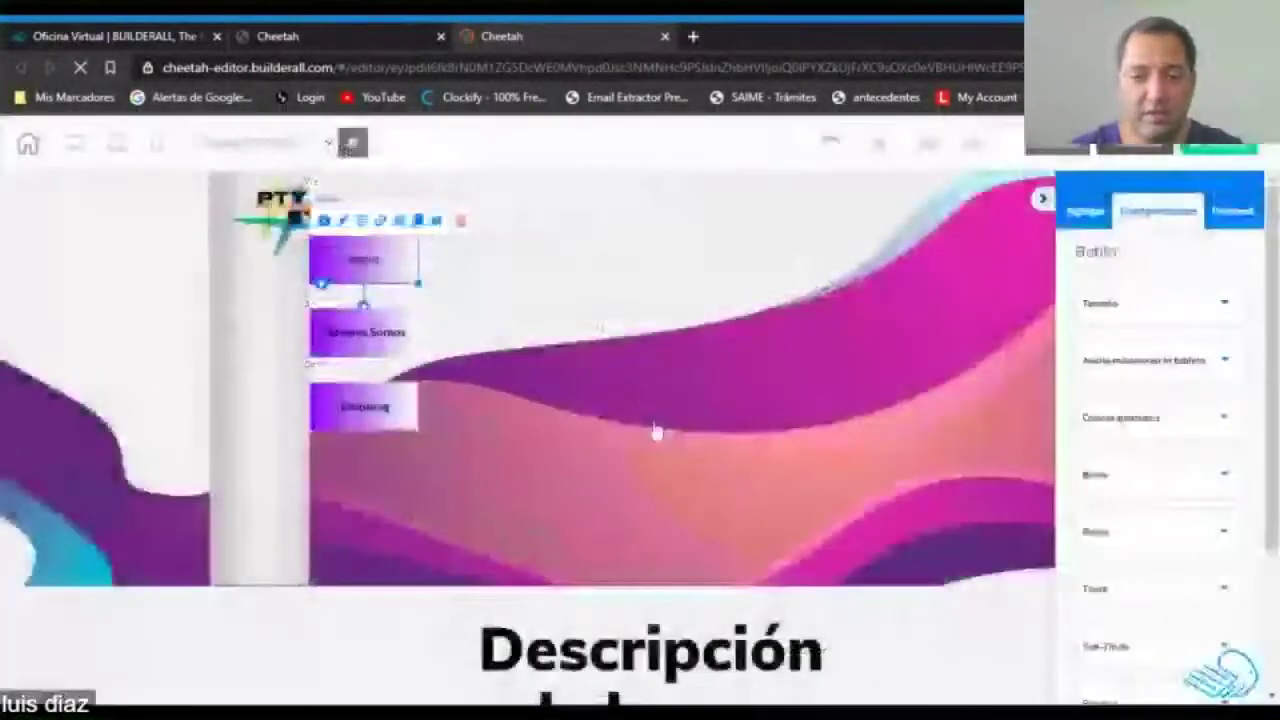
Link the Shopping menu button to the Tienda PTY Store page.
{"action": "left_click", "coordinate": [356, 410]}
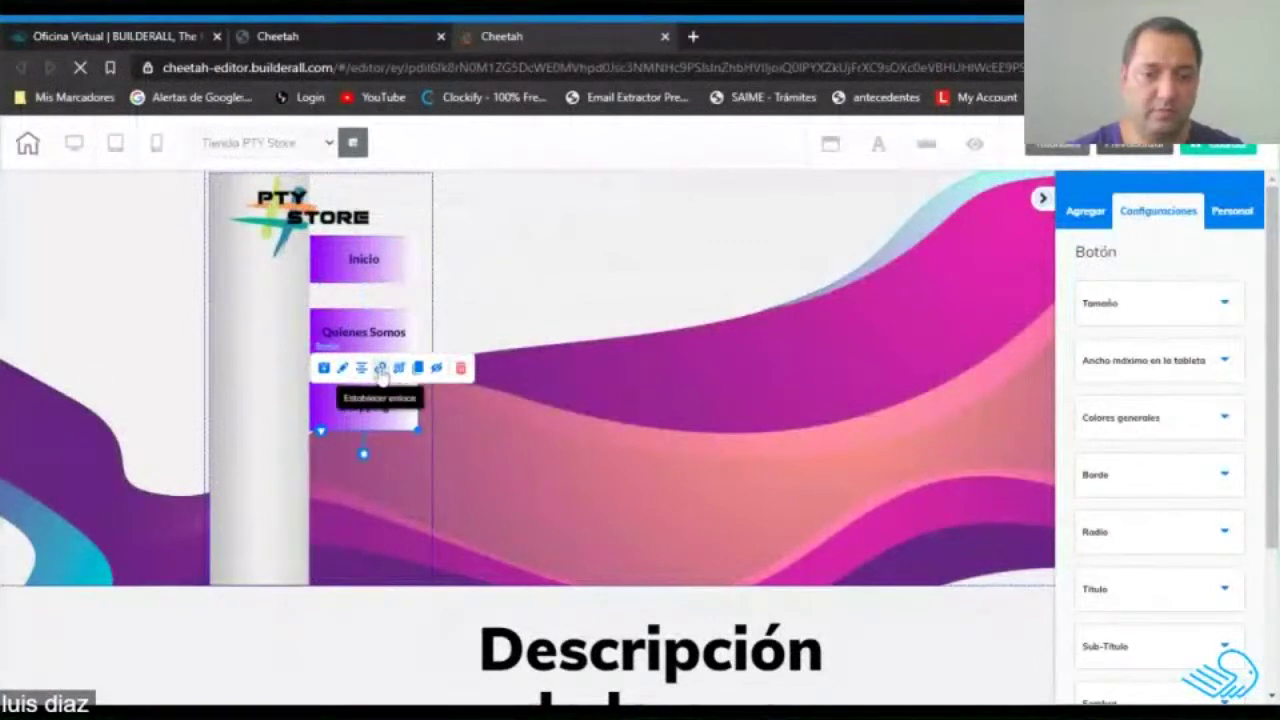
{"action": "left_click", "coordinate": [381, 369]}
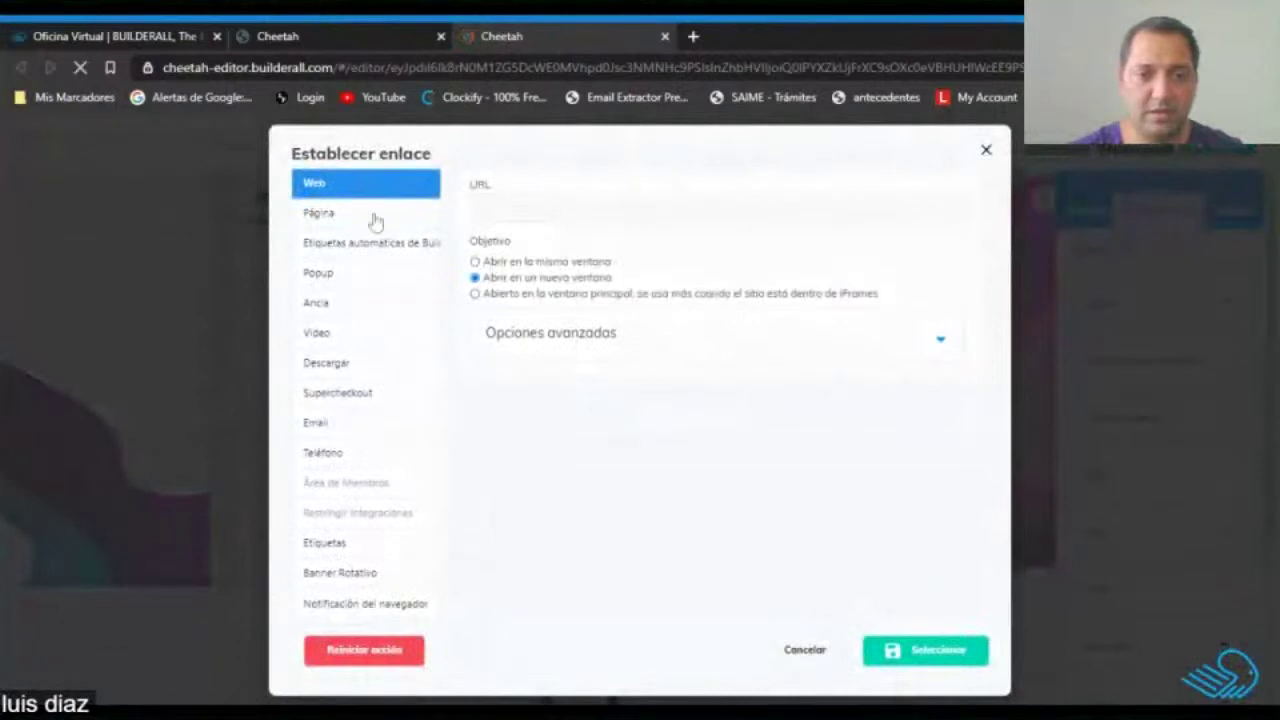
{"action": "left_click", "coordinate": [384, 219]}
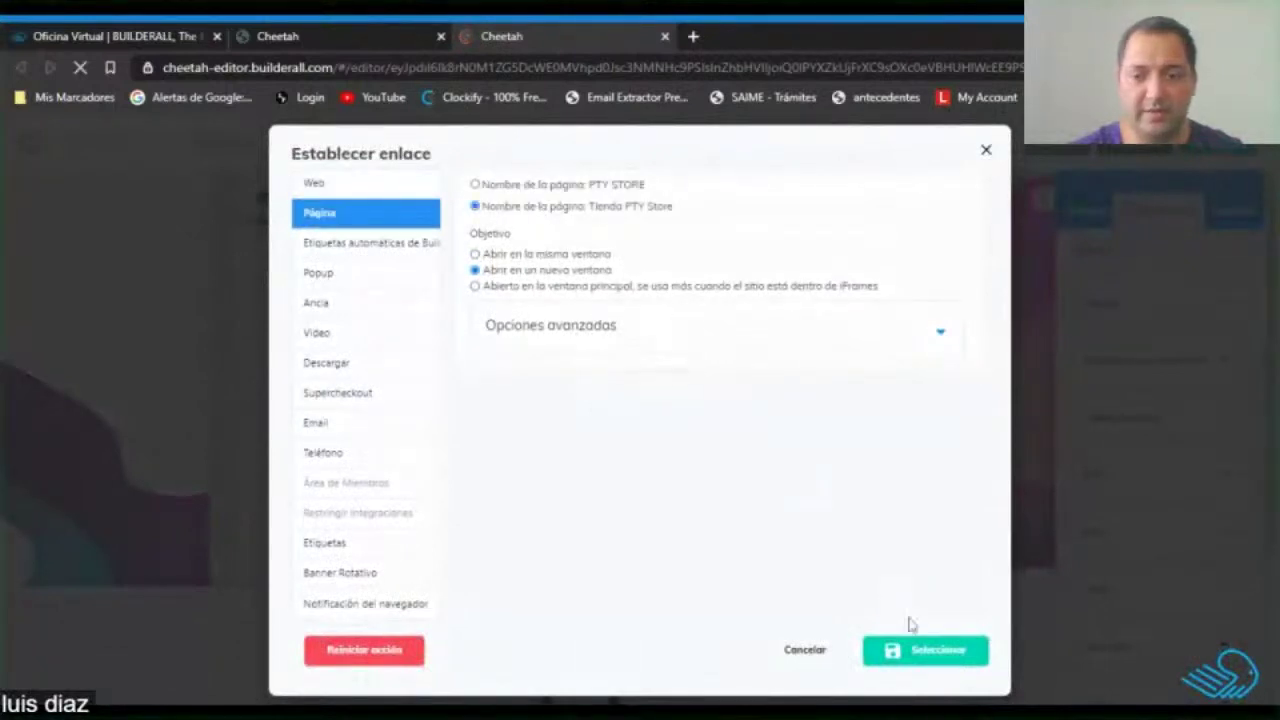
{"action": "left_click", "coordinate": [922, 653]}
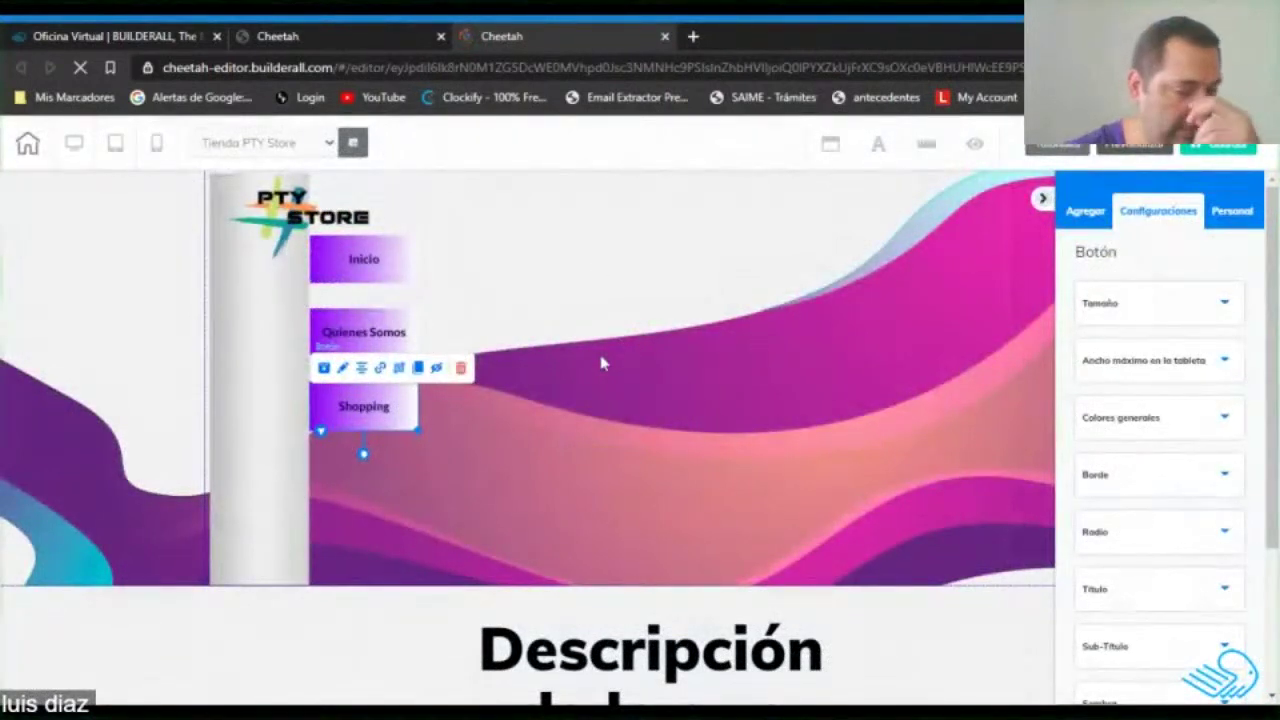
{"action": "left_click", "coordinate": [602, 364]}
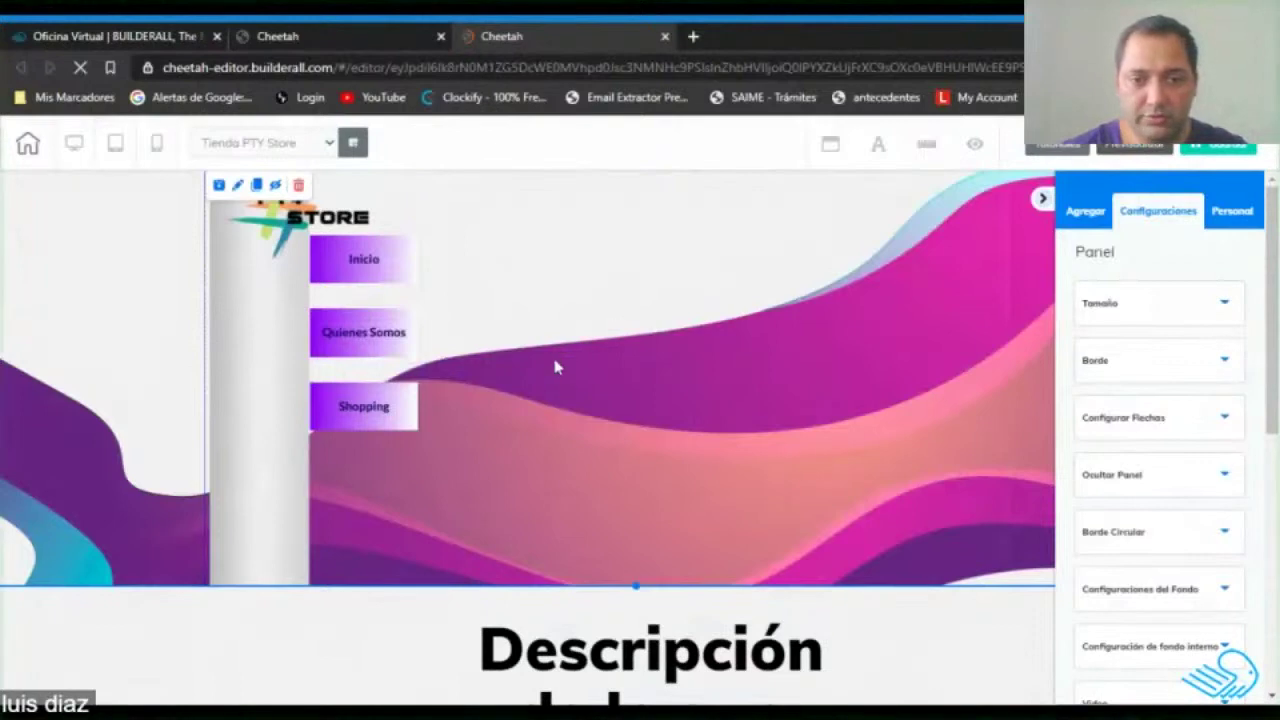
Delete the 'Descripción de lo que vendes' heading below the banner.
{"action": "scroll", "coordinate": [883, 373], "scroll_direction": "down", "scroll_amount": 5}
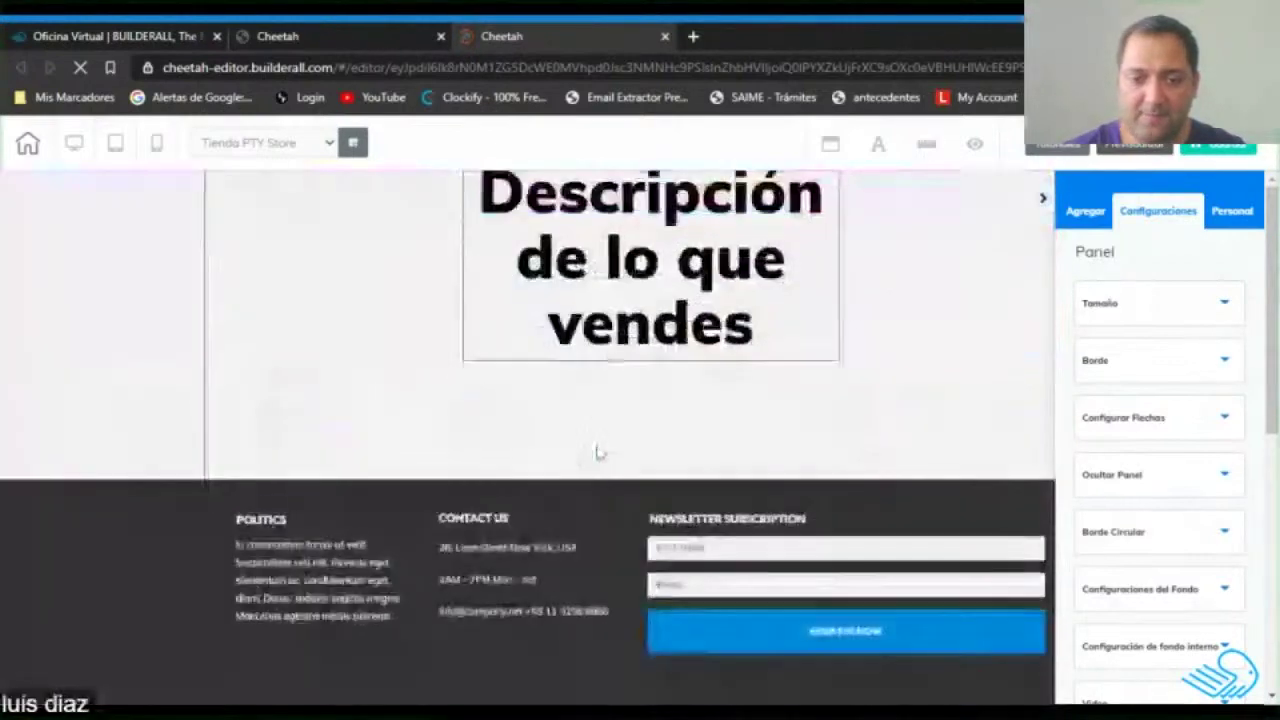
{"action": "scroll", "coordinate": [643, 406], "scroll_direction": "up", "scroll_amount": 2}
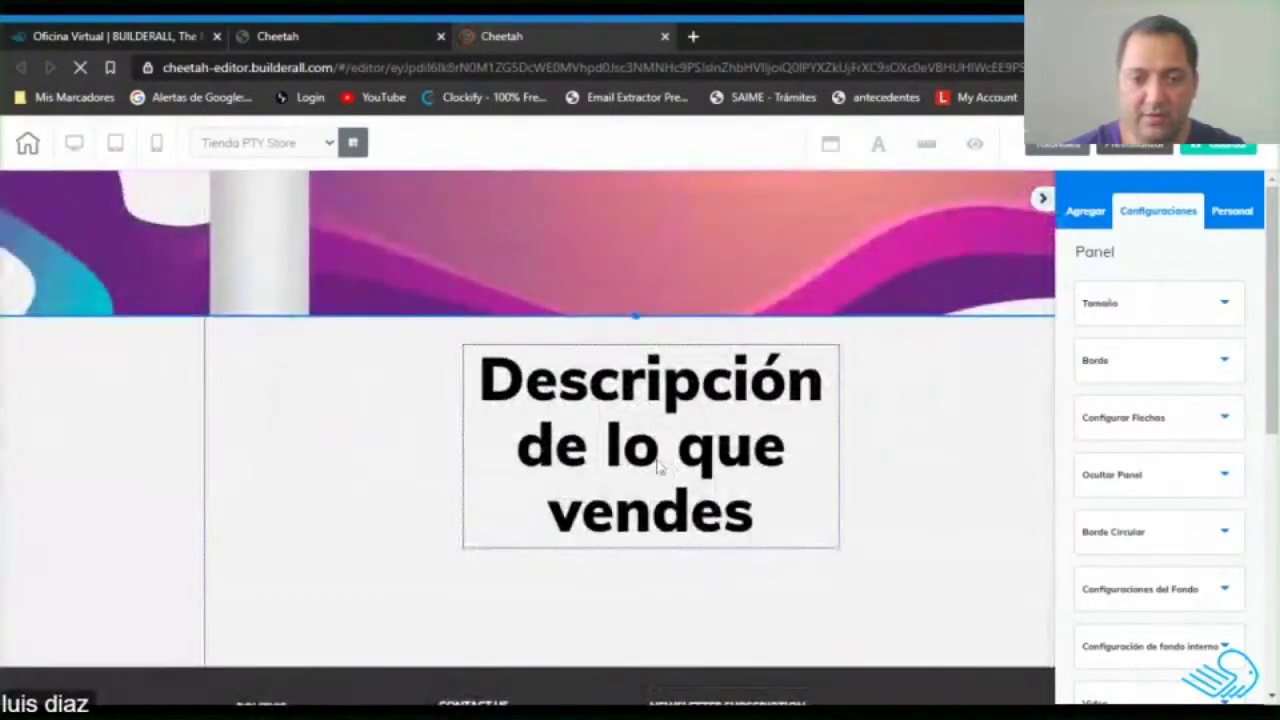
{"action": "left_click", "coordinate": [657, 432]}
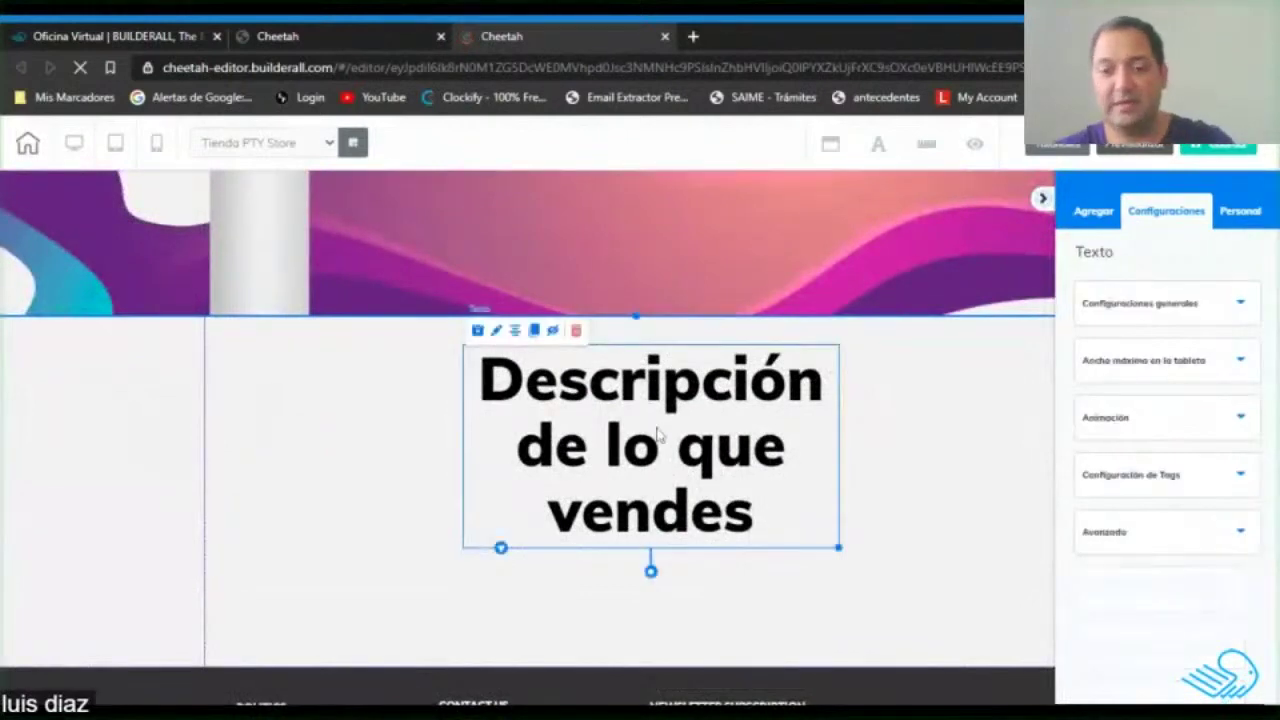
{"action": "key", "text": "Delete"}
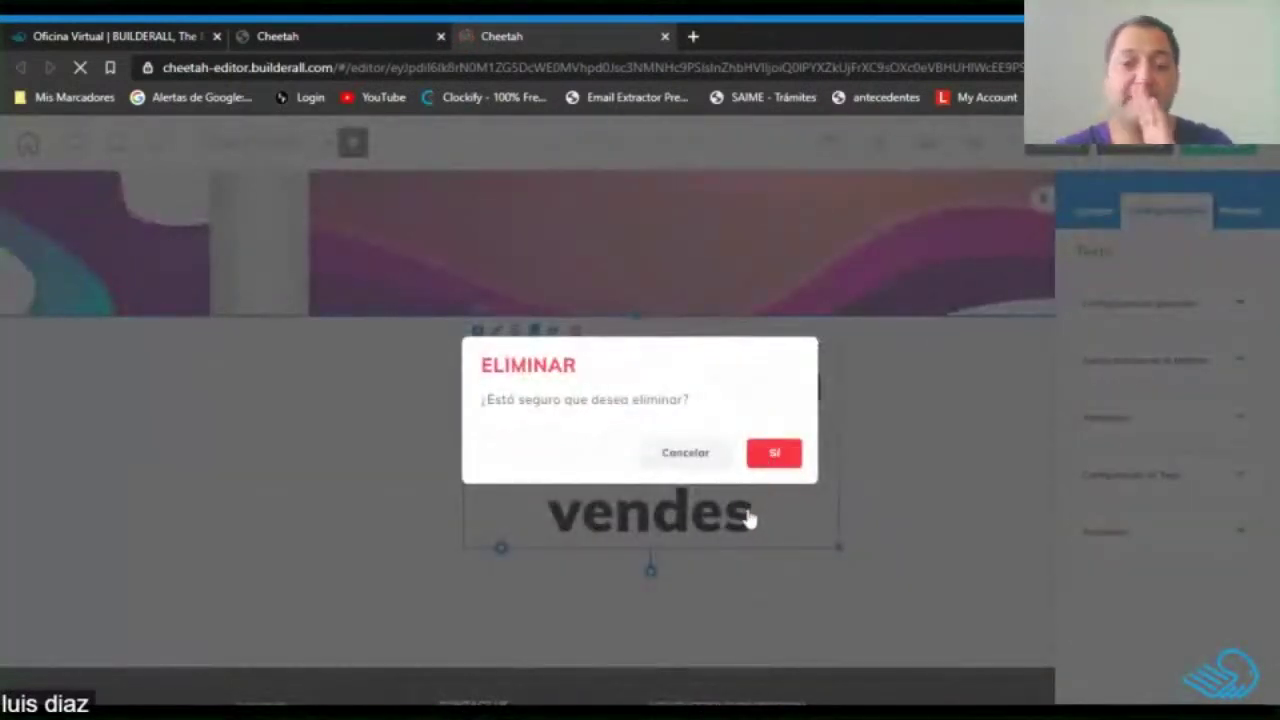
{"action": "key", "text": "Return"}
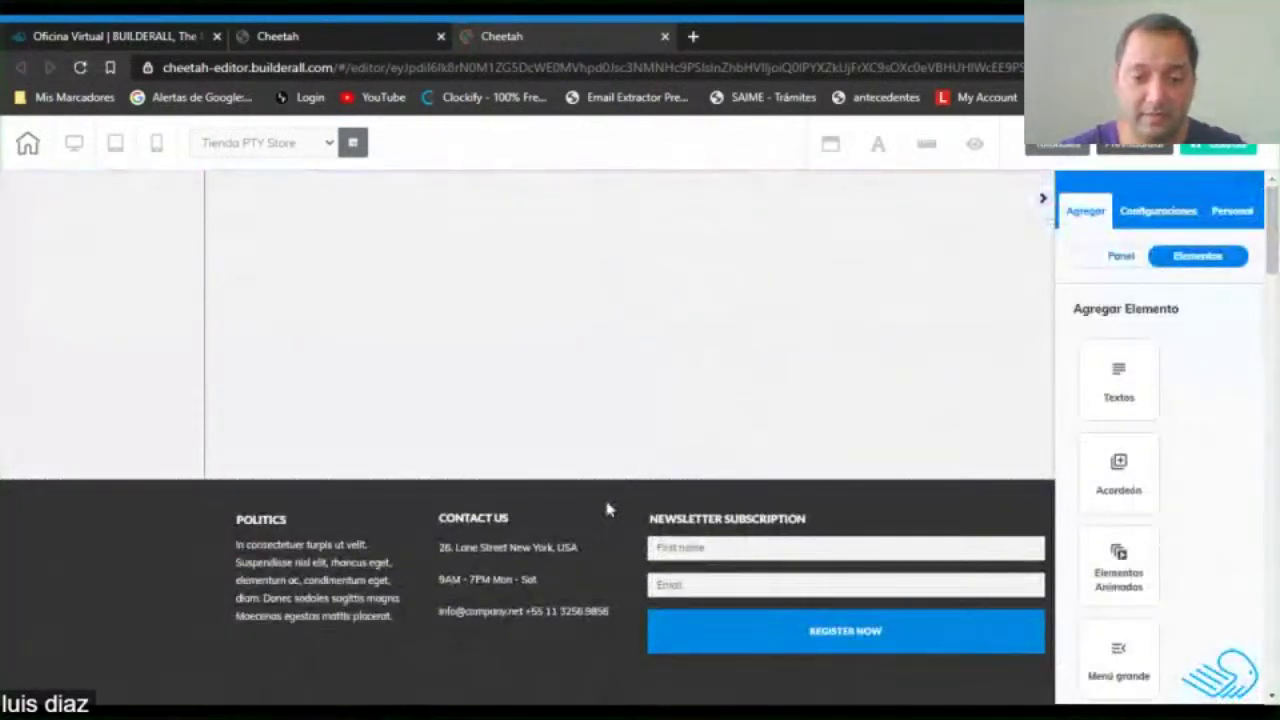
Stretch the empty section below the banner taller toward the footer.
{"action": "left_click", "coordinate": [622, 434]}
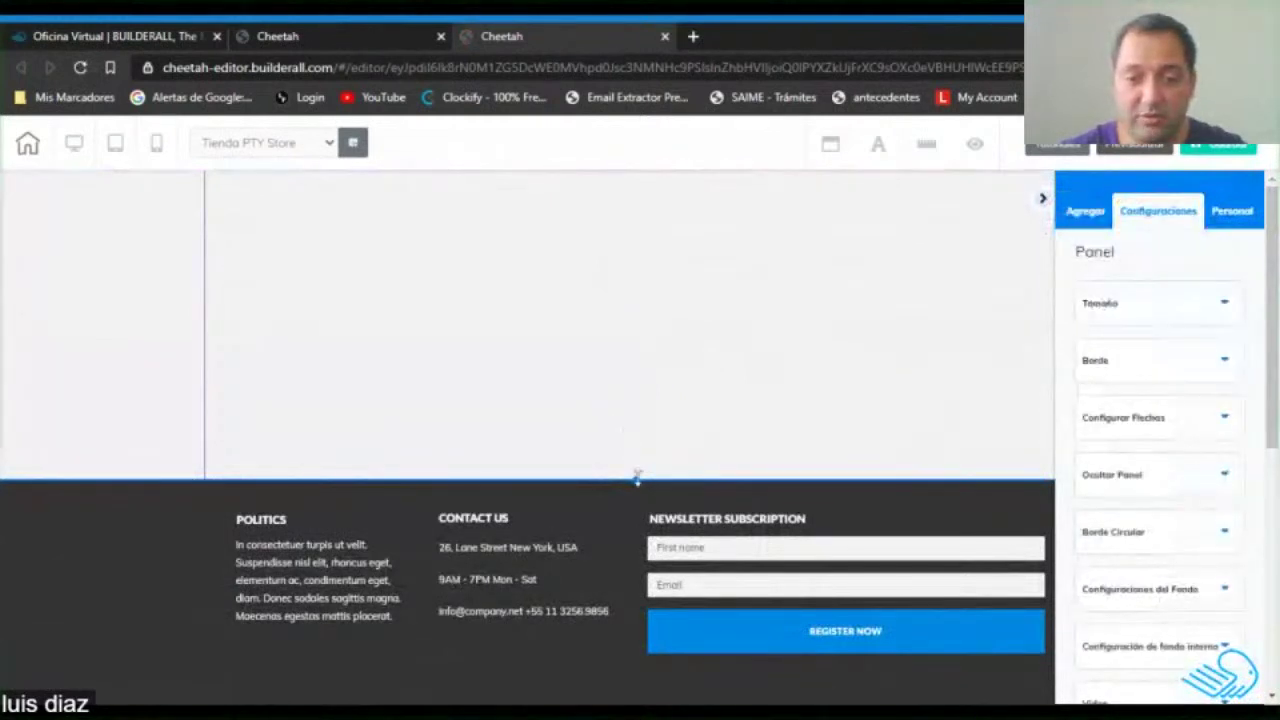
{"action": "left_click_drag", "start_coordinate": [636, 480], "coordinate": [636, 700]}
{"action": "left_click_drag", "start_coordinate": [636, 383], "coordinate": [636, 636]}
{"action": "key", "text": "ctrl+z"}
{"action": "left_click_drag", "start_coordinate": [636, 480], "coordinate": [650, 700]}
{"action": "scroll", "coordinate": [757, 395], "scroll_direction": "up", "scroll_amount": 2}
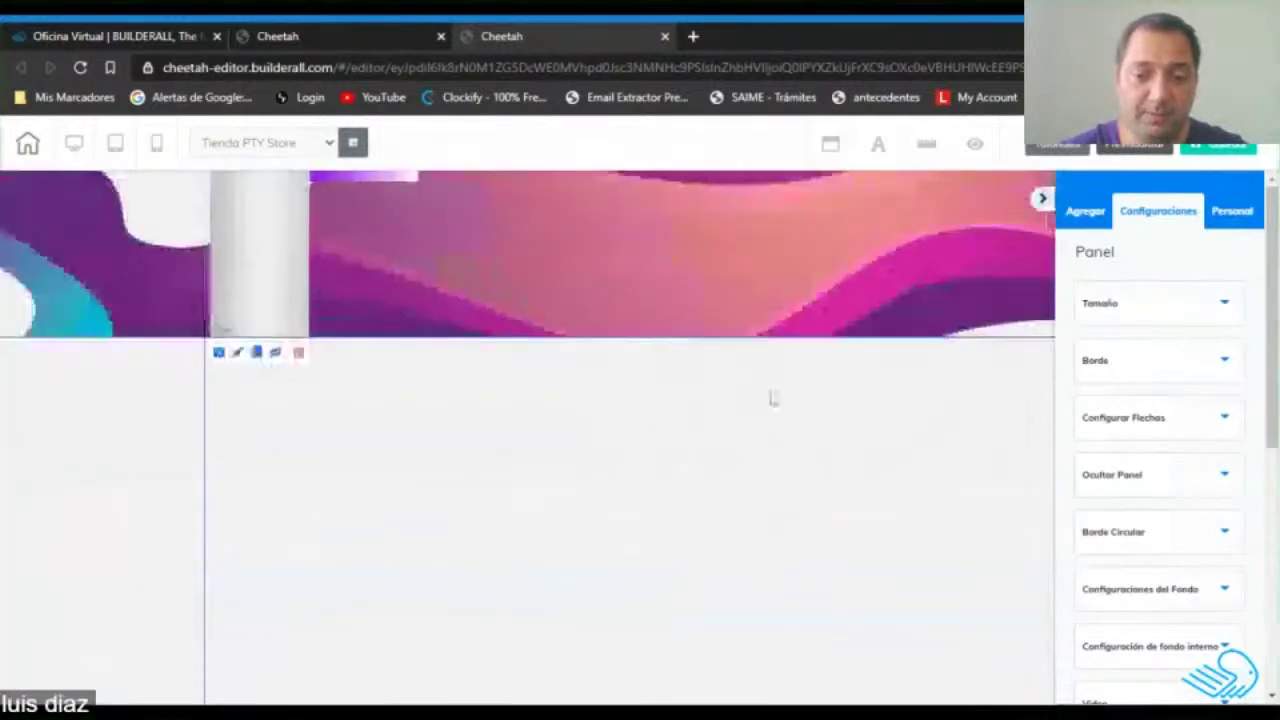
{"action": "scroll", "coordinate": [811, 406], "scroll_direction": "down", "scroll_amount": 3}
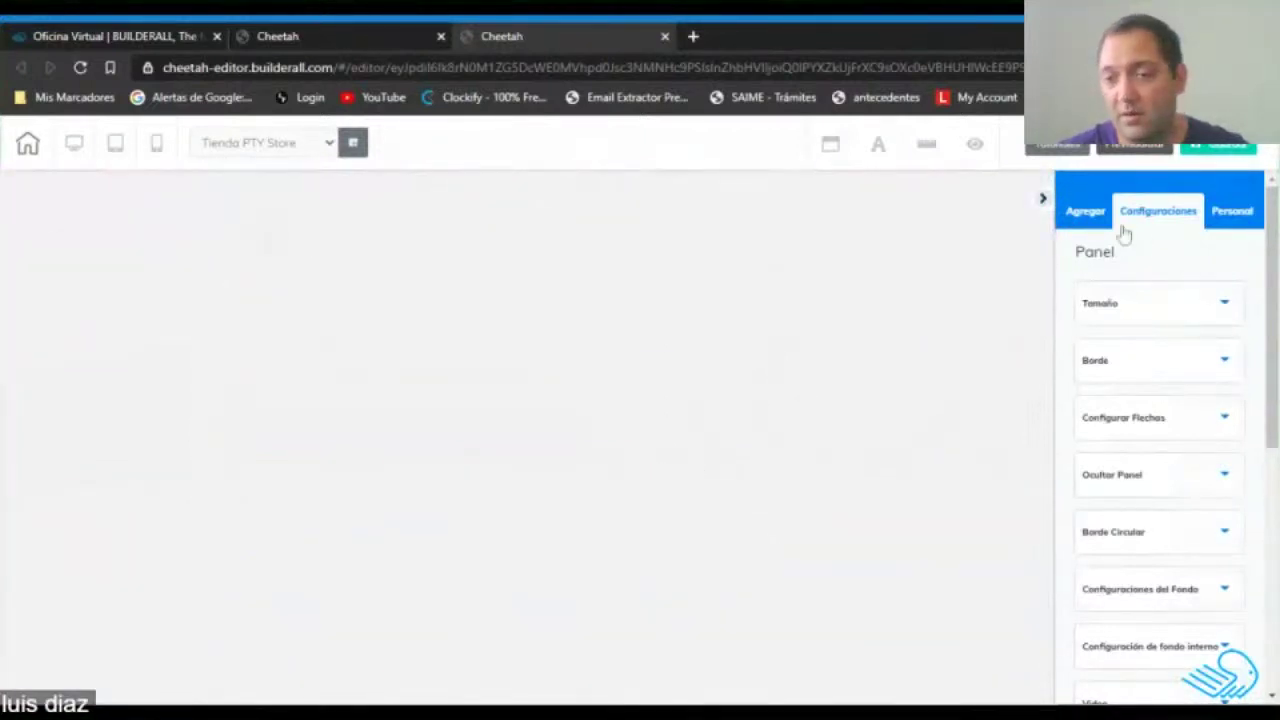
Drop a map Iframe element into the empty section below the banner.
{"action": "left_click", "coordinate": [1089, 214]}
{"action": "left_click", "coordinate": [1200, 262]}
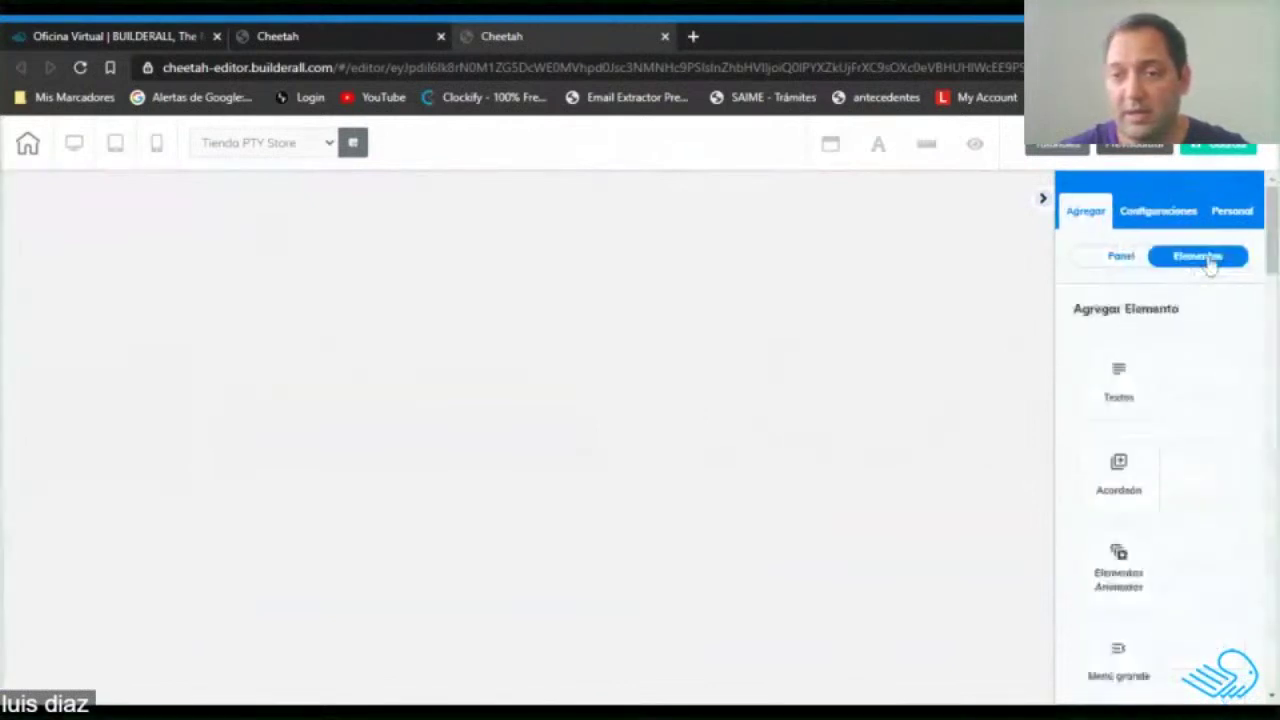
{"action": "scroll", "coordinate": [1203, 449], "scroll_direction": "down", "scroll_amount": 5}
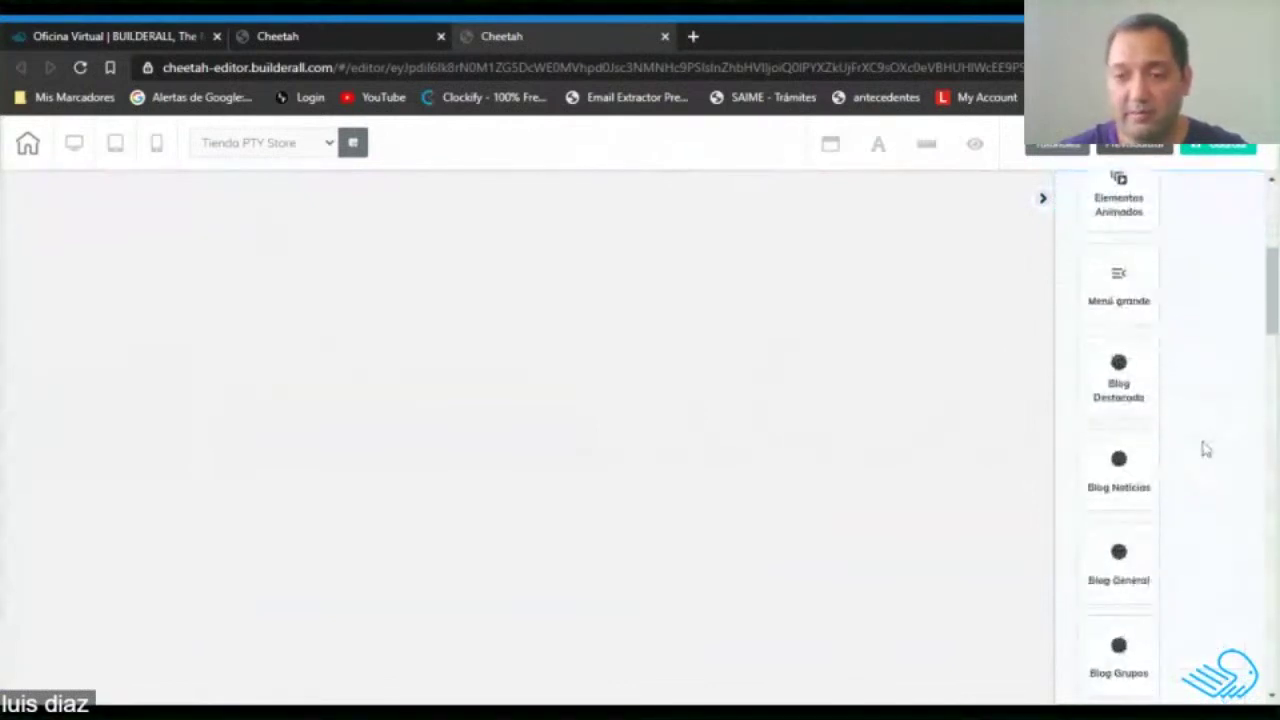
{"action": "scroll", "coordinate": [1204, 451], "scroll_direction": "down", "scroll_amount": 3}
{"action": "scroll", "coordinate": [1205, 451], "scroll_direction": "down", "scroll_amount": 7}
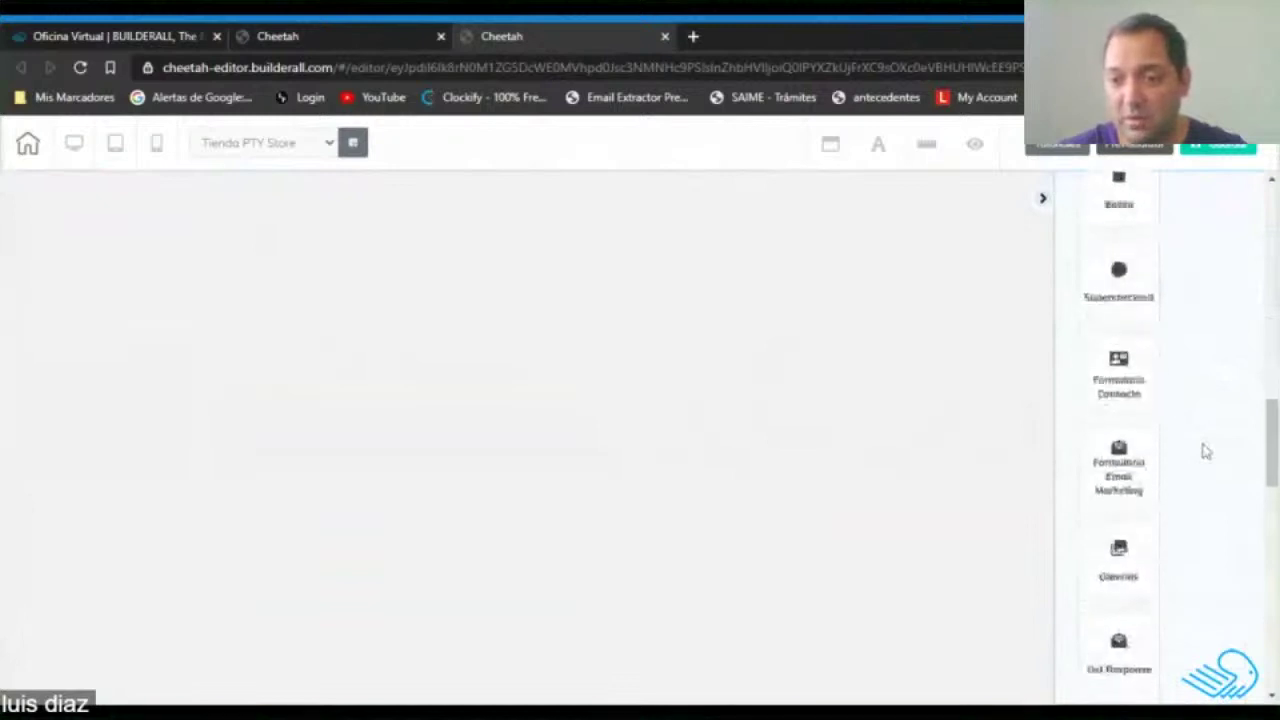
{"action": "left_click", "coordinate": [1116, 372]}
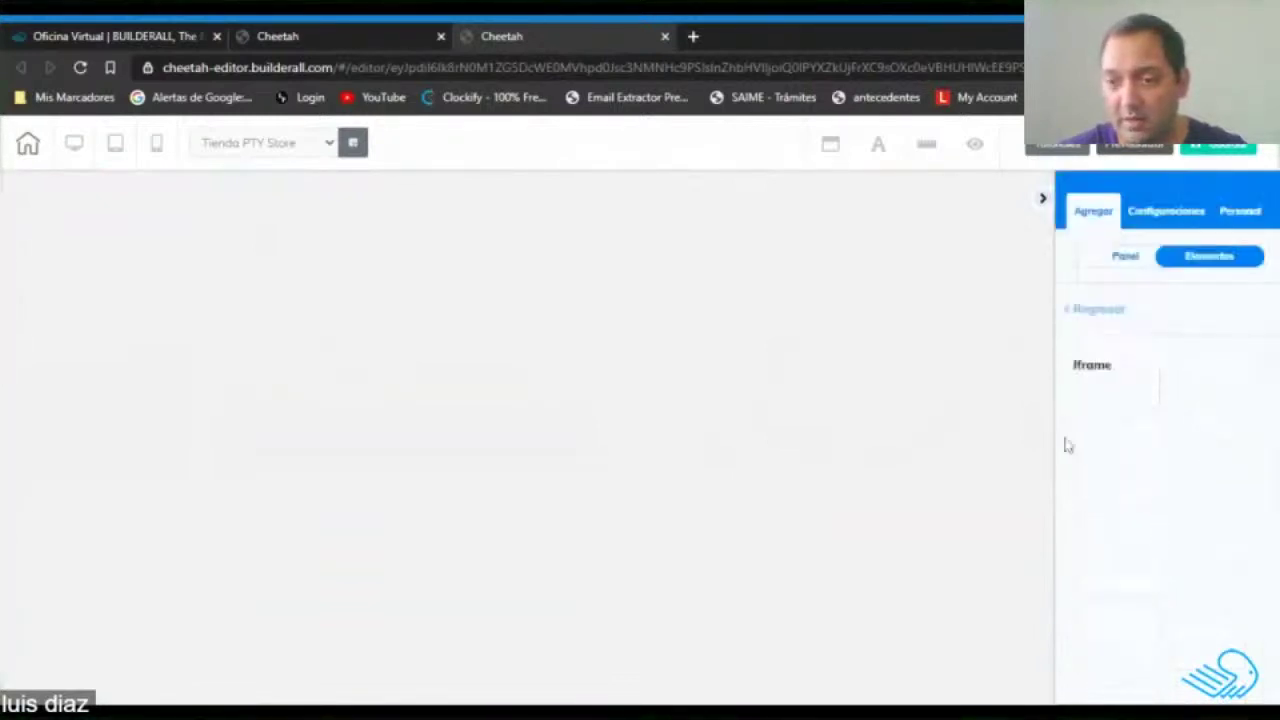
{"action": "left_click_drag", "start_coordinate": [1098, 410], "coordinate": [600, 335]}
Move and enlarge the map iframe to fill the section, then save the page.
{"action": "left_click_drag", "start_coordinate": [543, 555], "coordinate": [371, 356]}
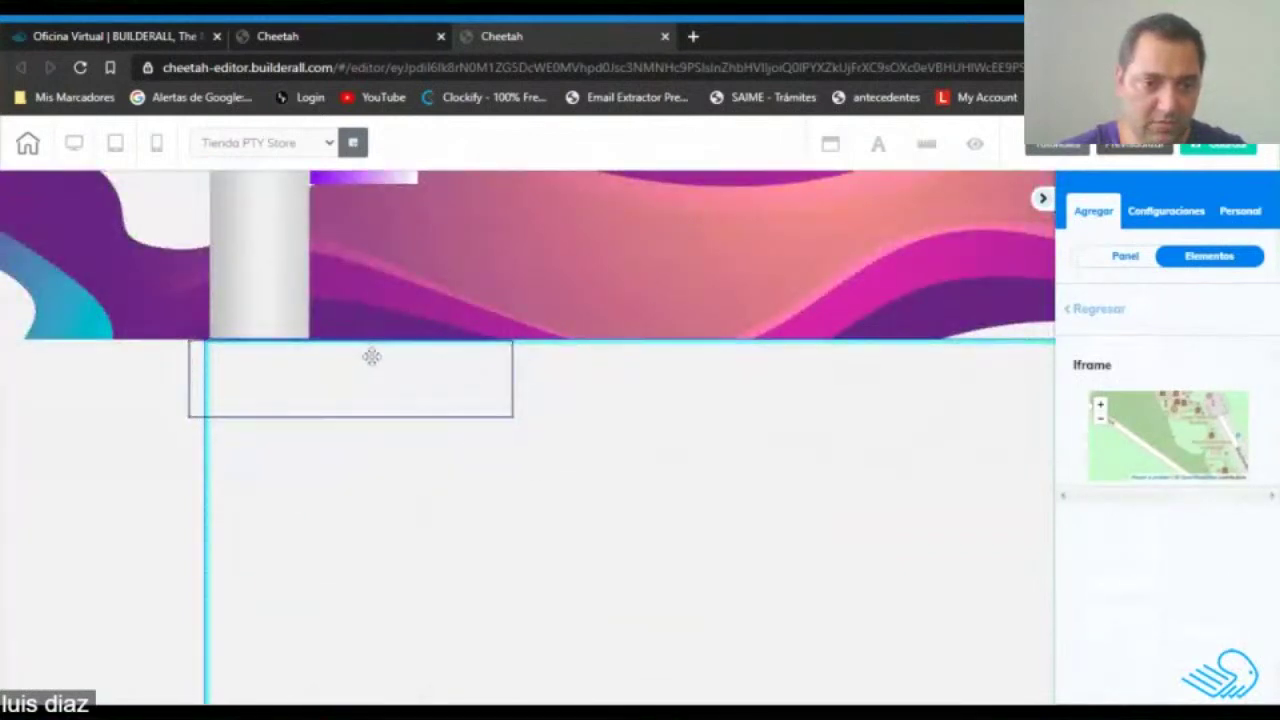
{"action": "left_click_drag", "start_coordinate": [517, 409], "coordinate": [517, 409]}
{"action": "scroll", "coordinate": [537, 471], "scroll_direction": "down", "scroll_amount": 1}
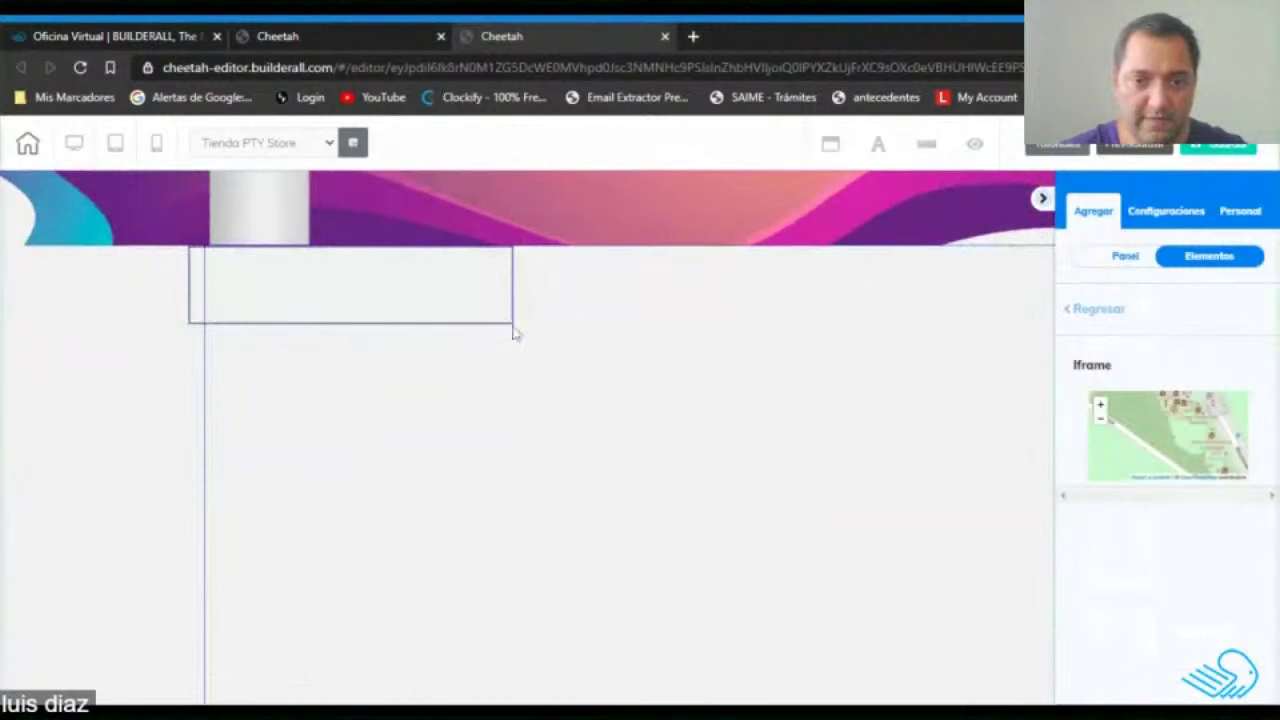
{"action": "left_click_drag", "start_coordinate": [513, 333], "coordinate": [957, 686]}
{"action": "scroll", "coordinate": [951, 448], "scroll_direction": "down", "scroll_amount": 2}
{"action": "left_click", "coordinate": [1043, 199]}
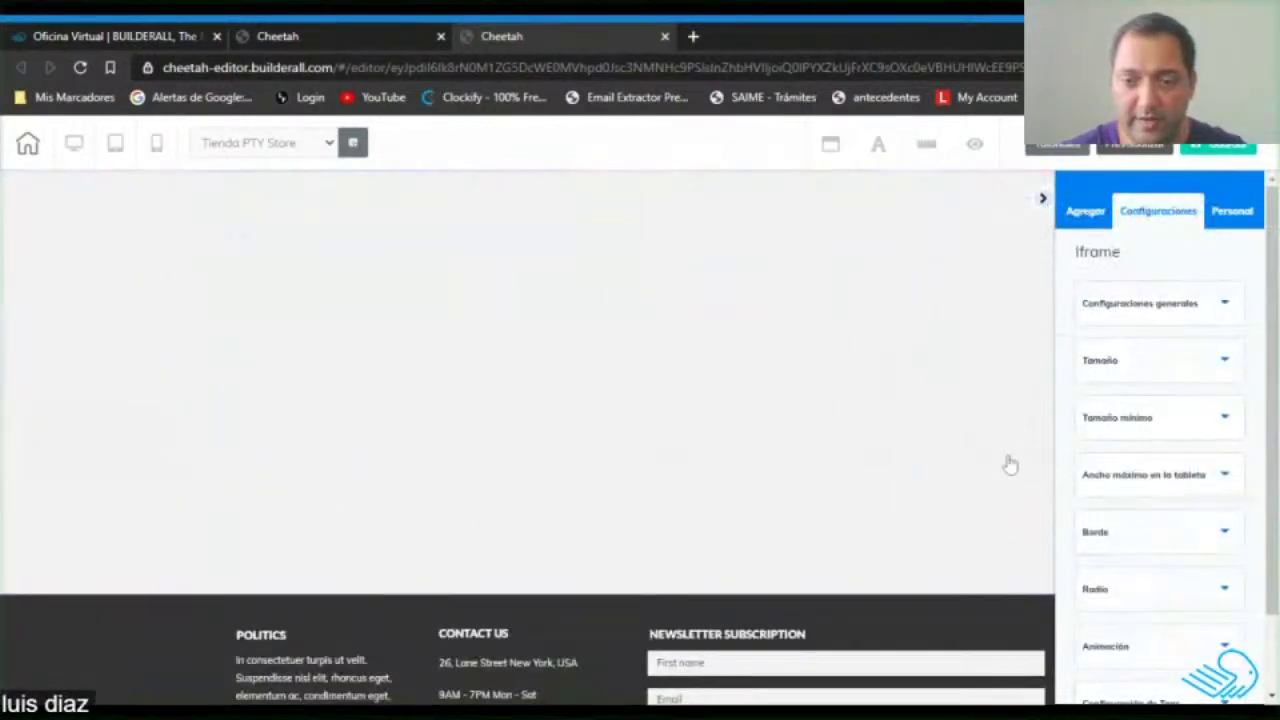
{"action": "scroll", "coordinate": [1008, 465], "scroll_direction": "up", "scroll_amount": 2}
{"action": "left_click_drag", "start_coordinate": [955, 231], "coordinate": [1070, 701]}
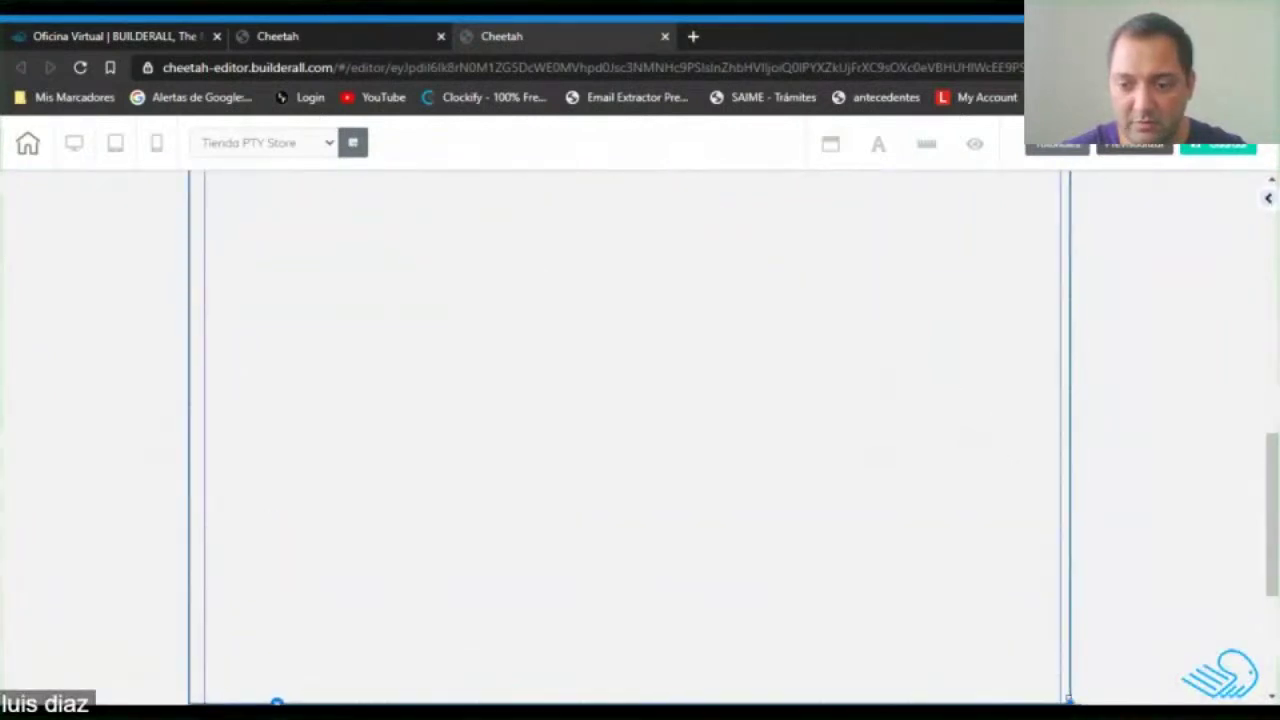
{"action": "scroll", "coordinate": [1084, 636], "scroll_direction": "down", "scroll_amount": 3}
{"action": "left_click_drag", "start_coordinate": [1071, 403], "coordinate": [1070, 466]}
{"action": "scroll", "coordinate": [963, 466], "scroll_direction": "up", "scroll_amount": 6}
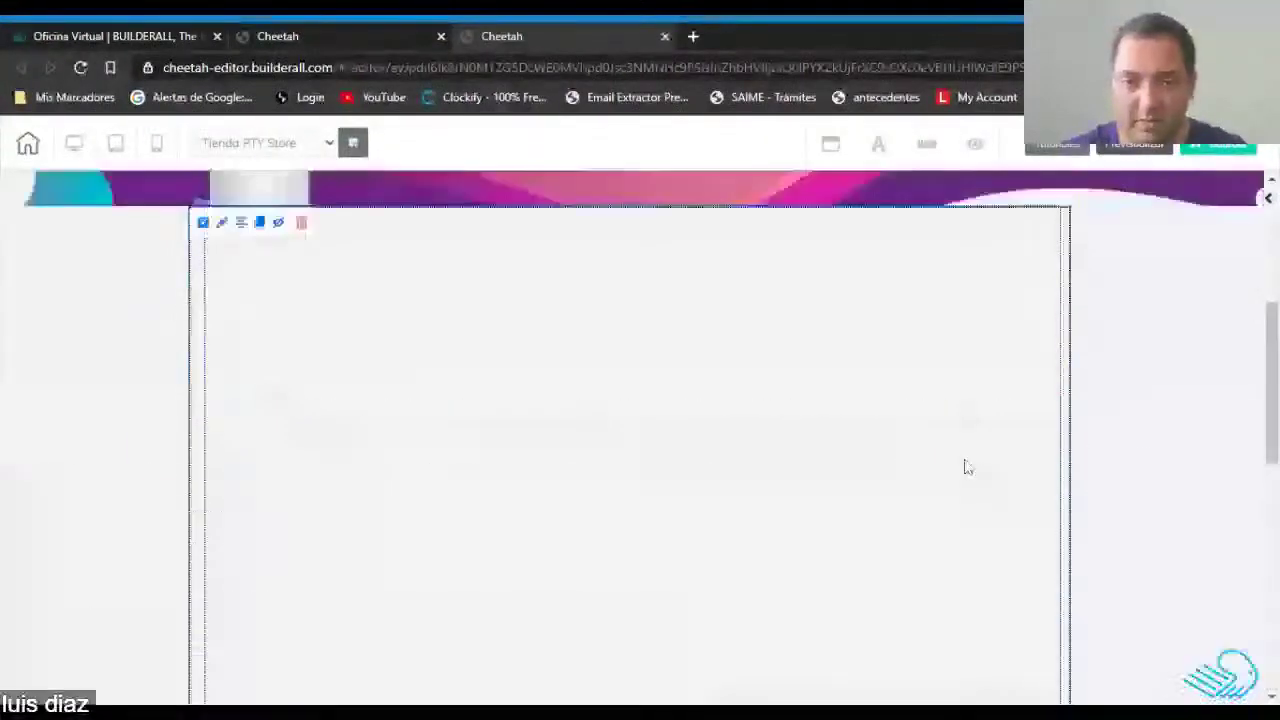
{"action": "scroll", "coordinate": [964, 466], "scroll_direction": "down", "scroll_amount": 2}
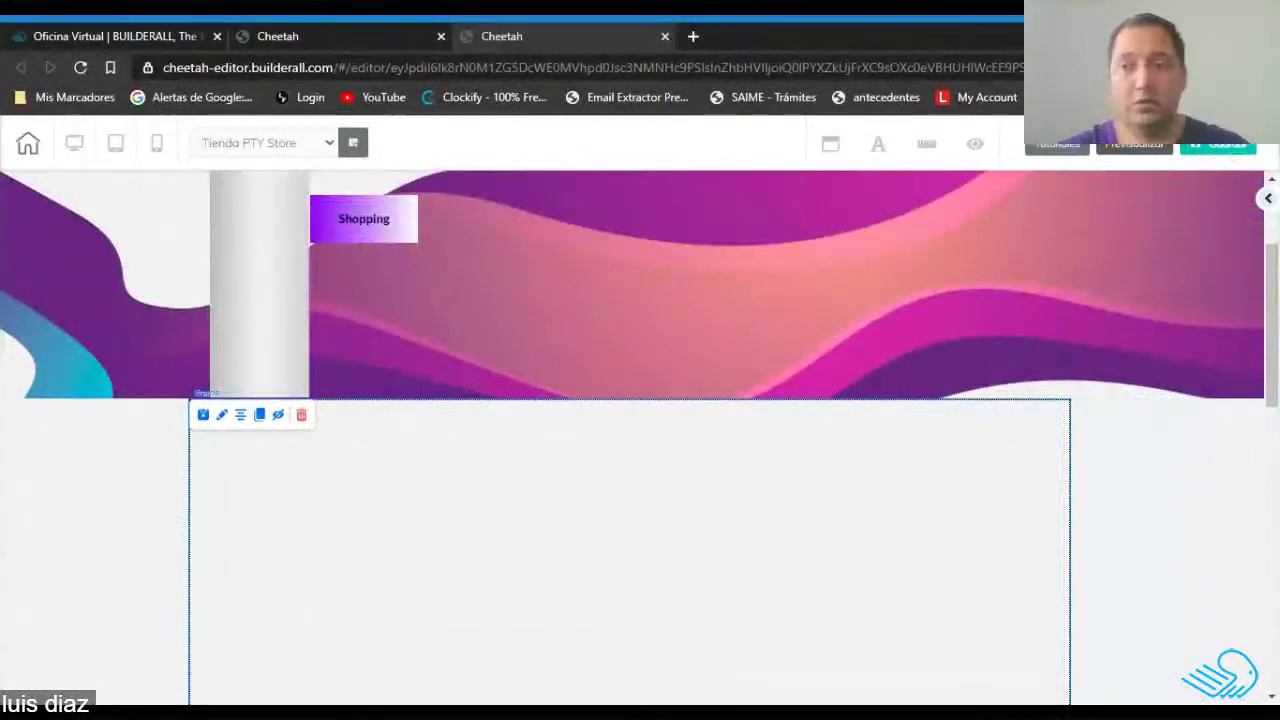
{"action": "left_click", "coordinate": [1236, 149]}
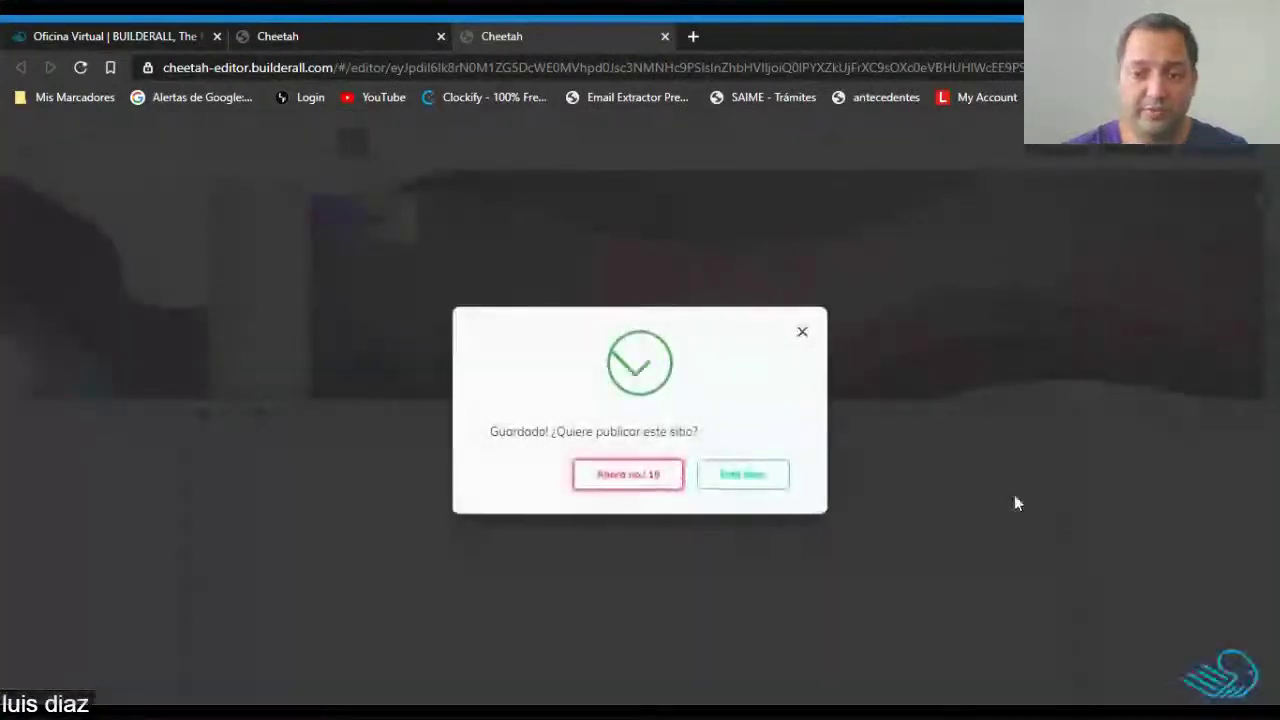
Publish the site, close the 'Ya está listo!' notice and return to the PTY STORE dashboard.
{"action": "left_click", "coordinate": [738, 482]}
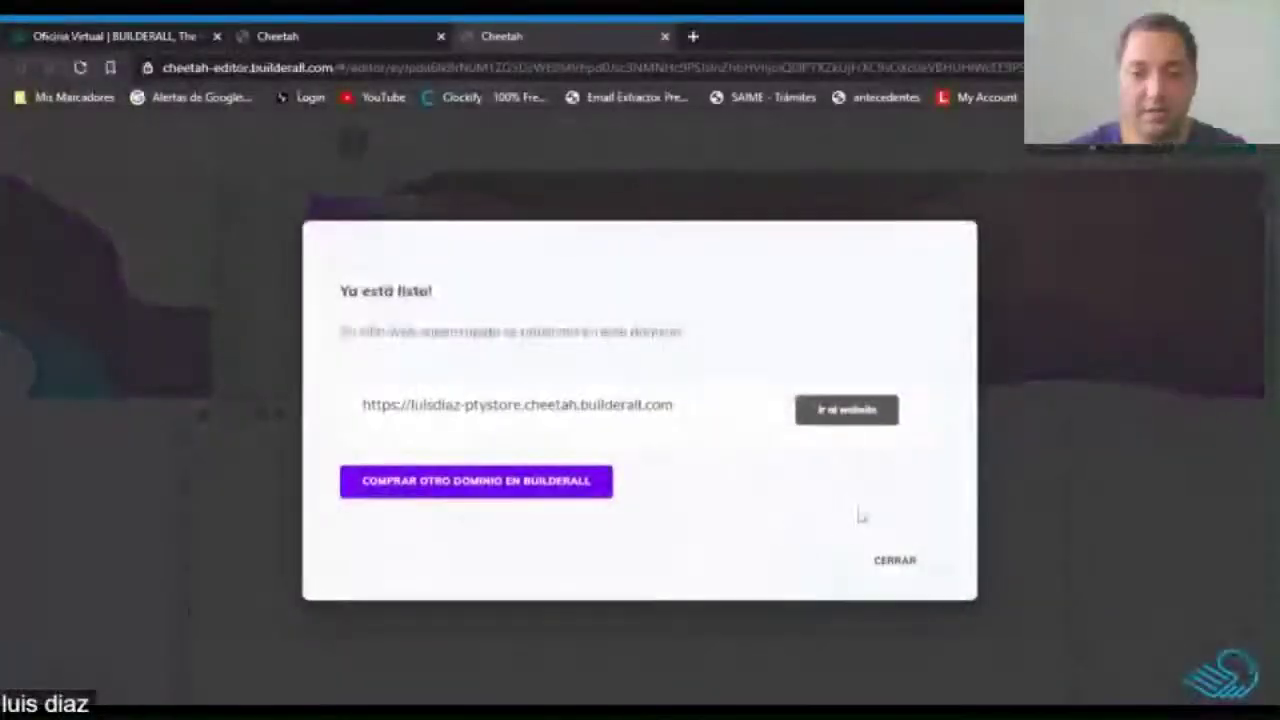
{"action": "left_click", "coordinate": [895, 561]}
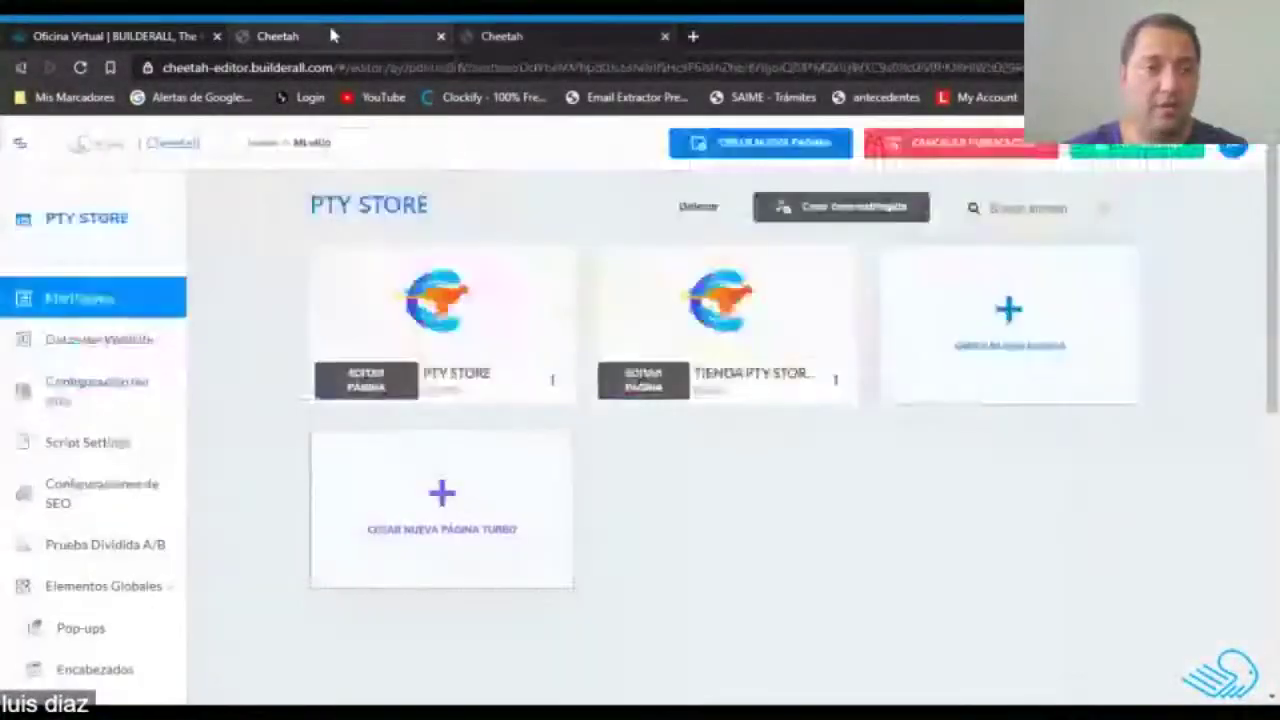
{"action": "left_click", "coordinate": [330, 35]}
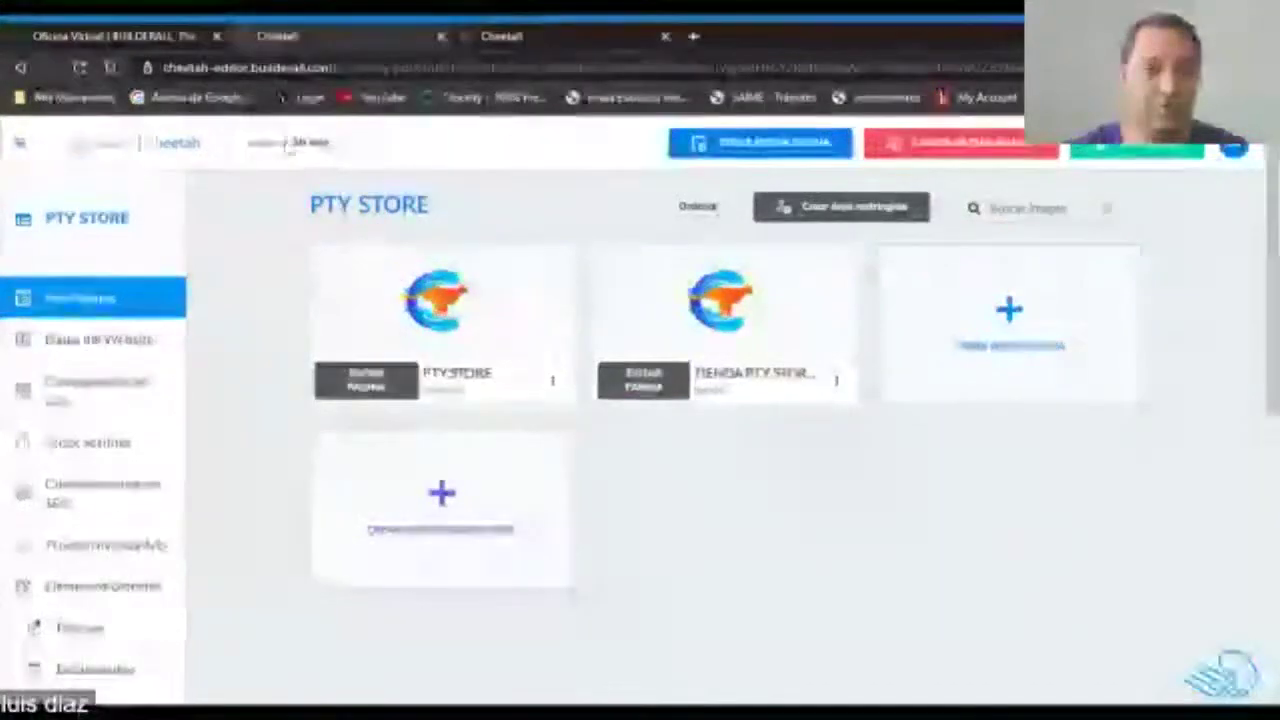
{"action": "scroll", "coordinate": [266, 258], "scroll_direction": "down", "scroll_amount": 3}
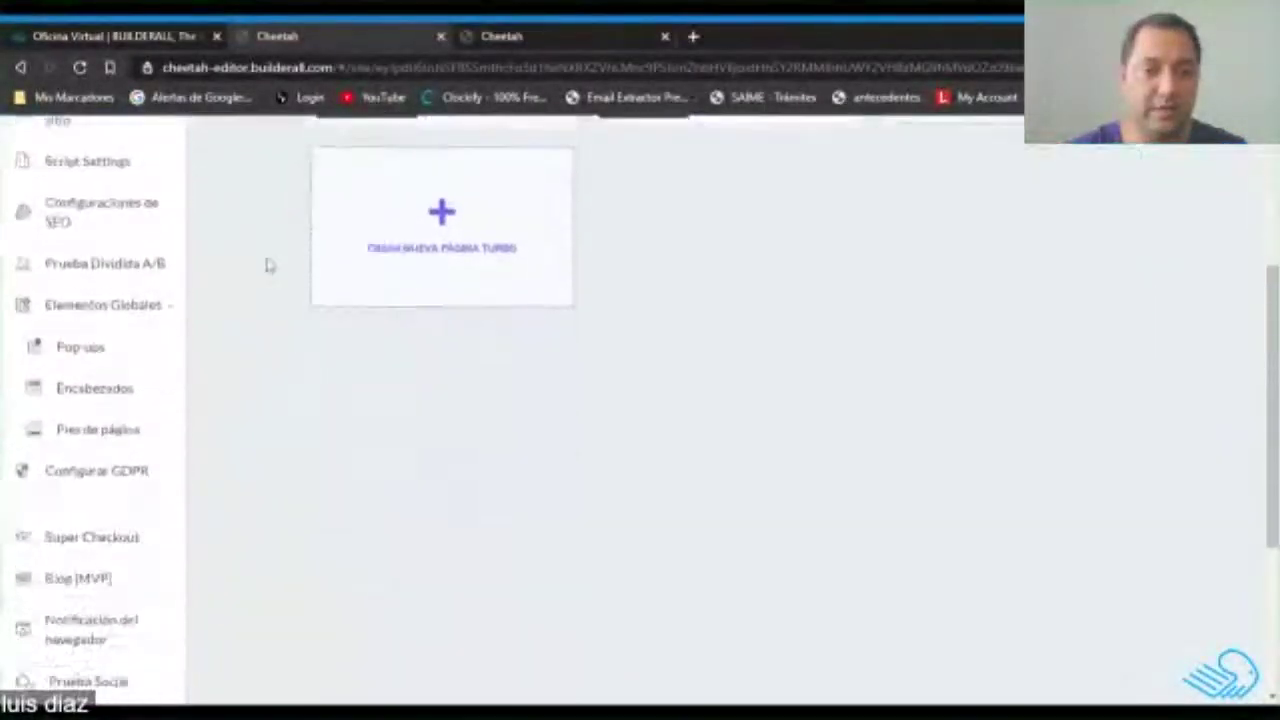
{"action": "scroll", "coordinate": [449, 437], "scroll_direction": "down", "scroll_amount": 5}
{"action": "scroll", "coordinate": [669, 428], "scroll_direction": "up", "scroll_amount": 10}
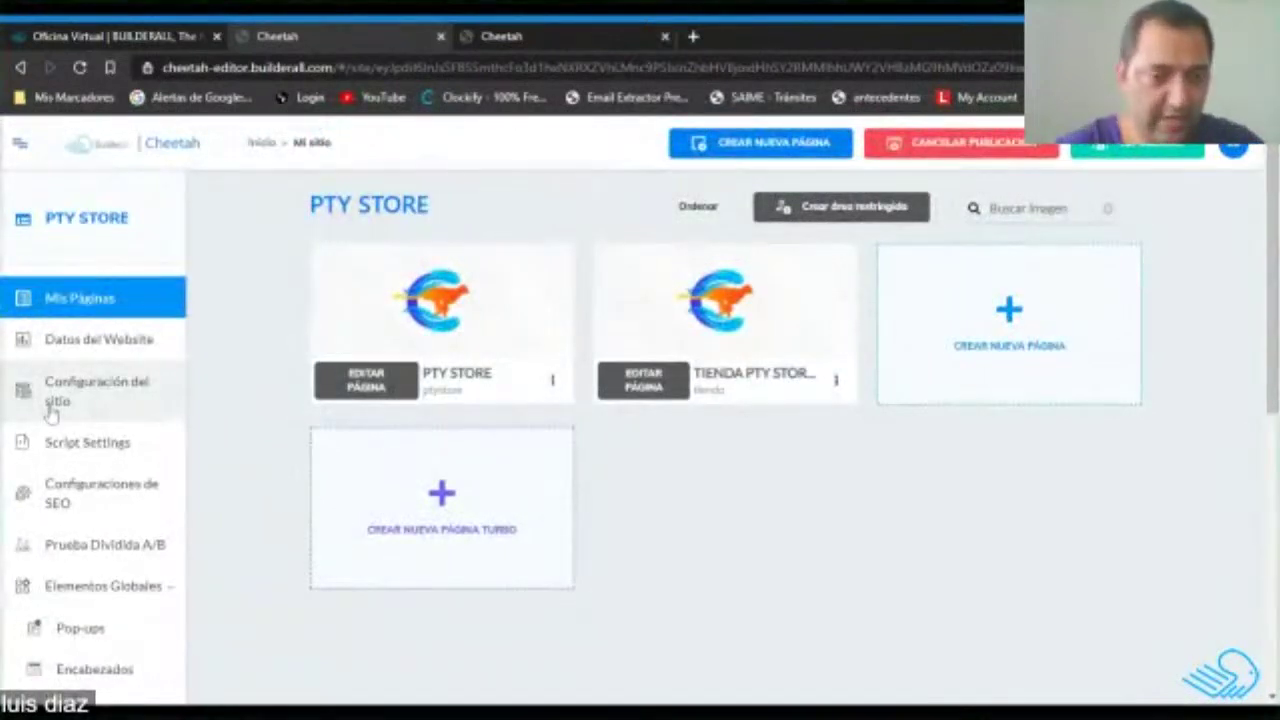
{"action": "scroll", "coordinate": [54, 420], "scroll_direction": "down", "scroll_amount": 2}
{"action": "scroll", "coordinate": [557, 426], "scroll_direction": "up", "scroll_amount": 2}
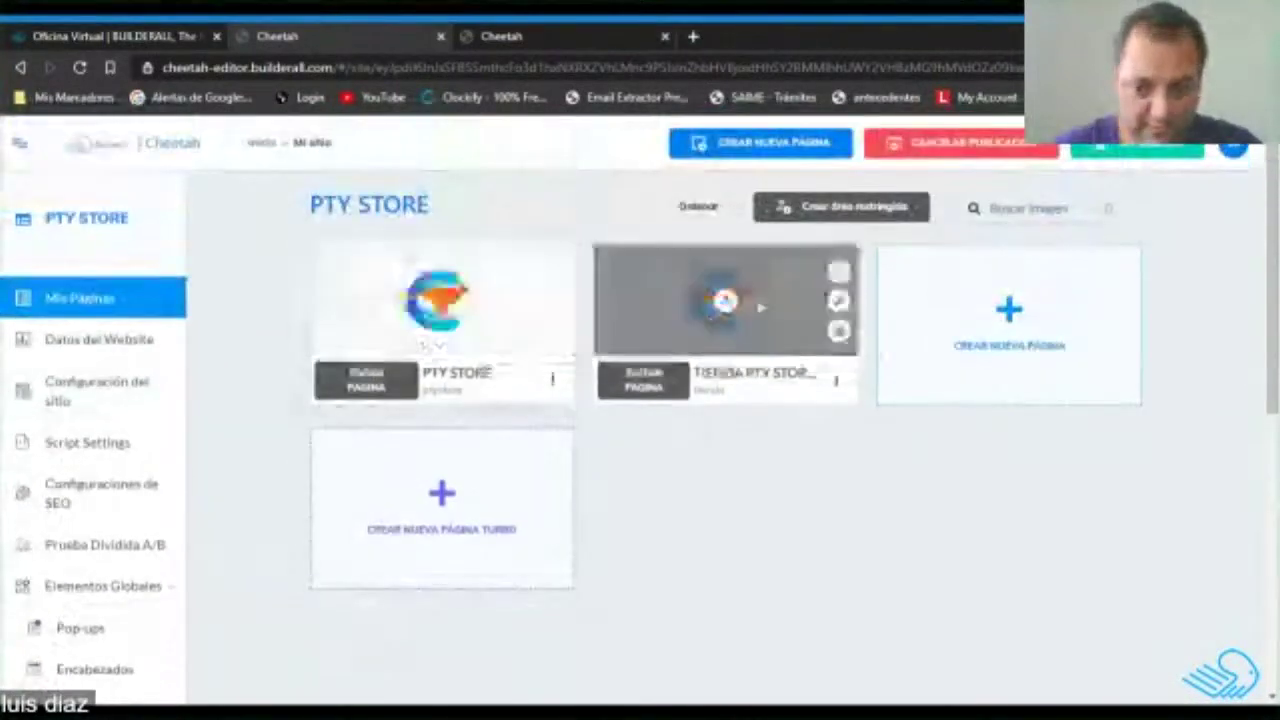
{"action": "scroll", "coordinate": [262, 462], "scroll_direction": "down", "scroll_amount": 5}
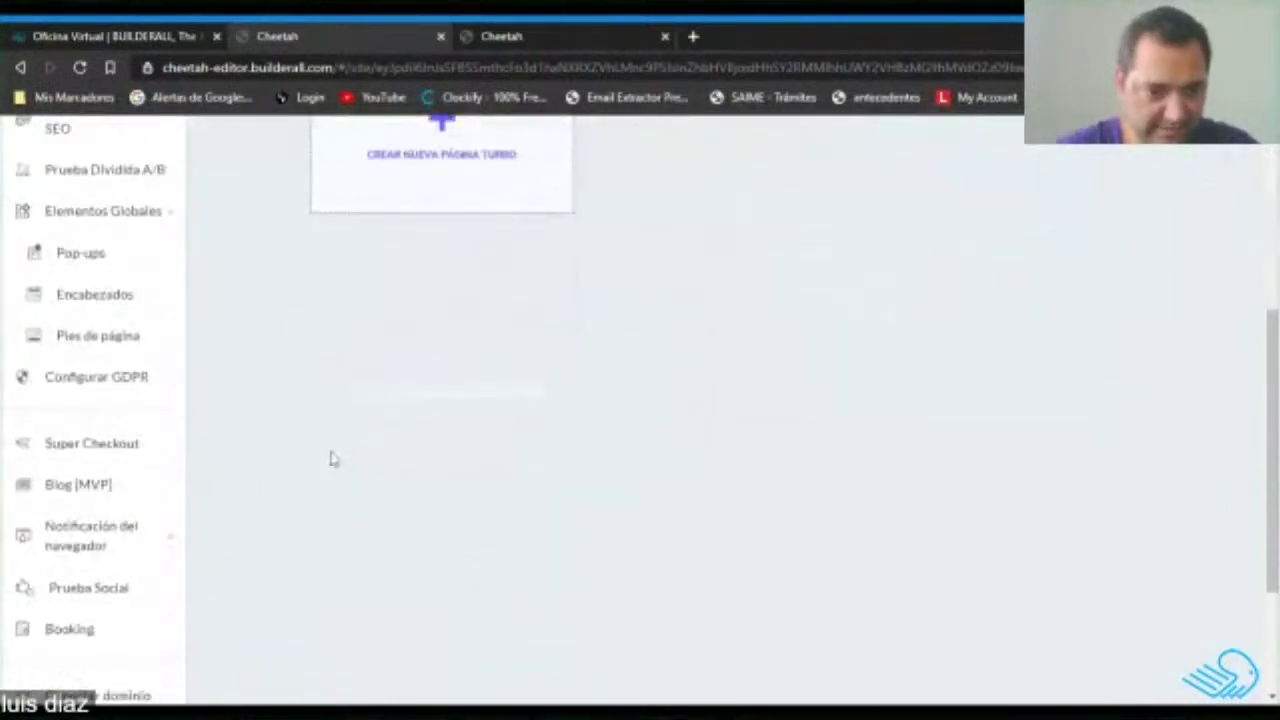
{"action": "scroll", "coordinate": [333, 459], "scroll_direction": "down", "scroll_amount": 1}
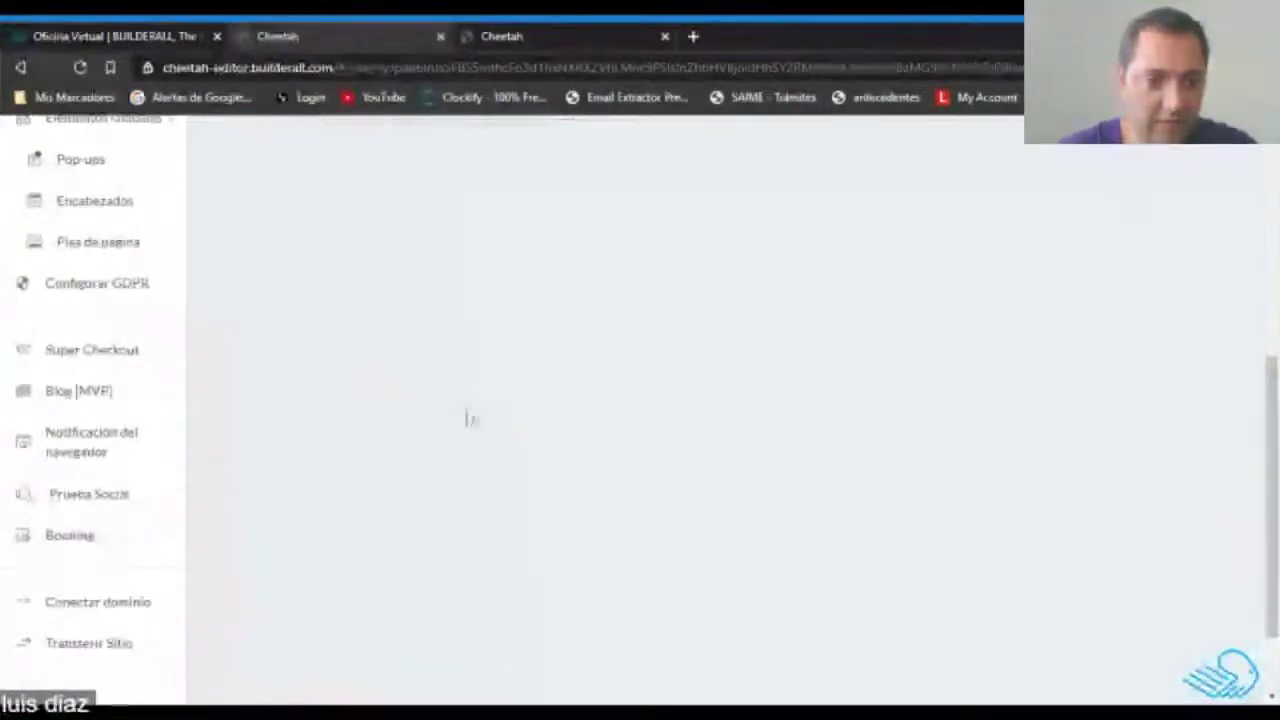
Open Super Checkout from the site sidebar and review the Información del negocio form.
{"action": "left_click", "coordinate": [115, 357]}
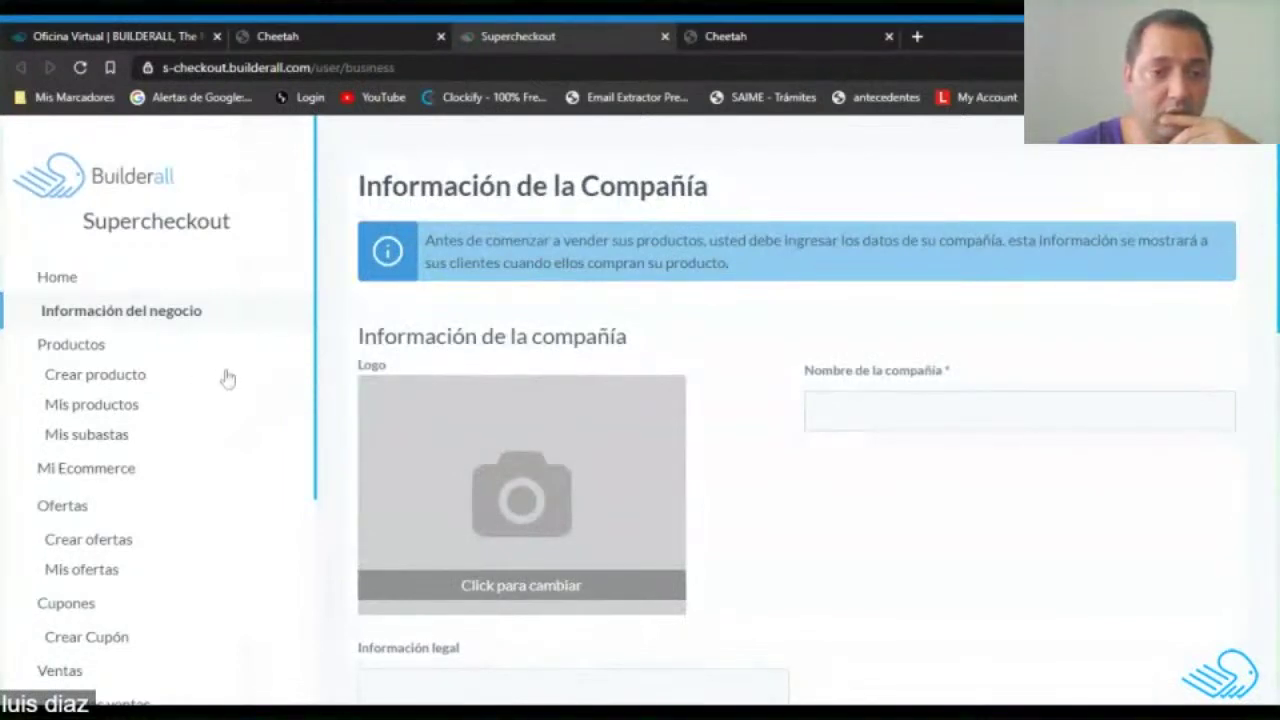
{"action": "scroll", "coordinate": [1020, 423], "scroll_direction": "down", "scroll_amount": 10}
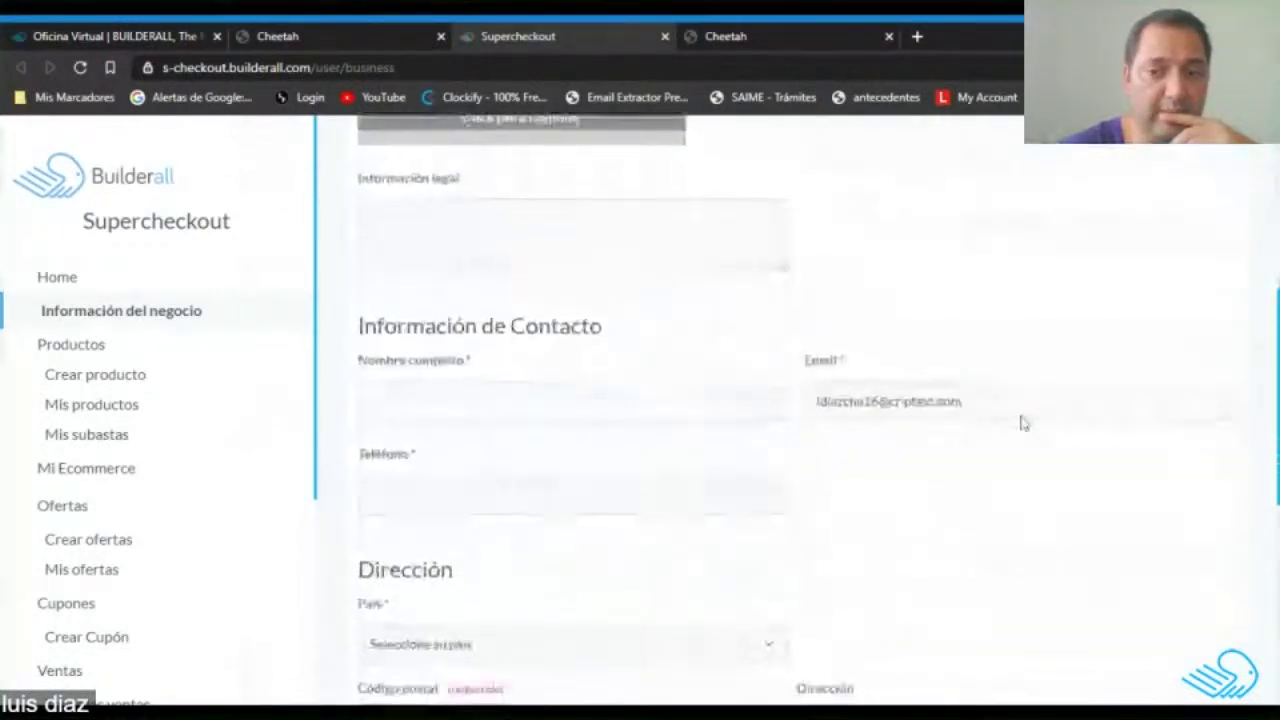
{"action": "scroll", "coordinate": [211, 425], "scroll_direction": "down", "scroll_amount": 3}
{"action": "scroll", "coordinate": [209, 423], "scroll_direction": "up", "scroll_amount": 3}
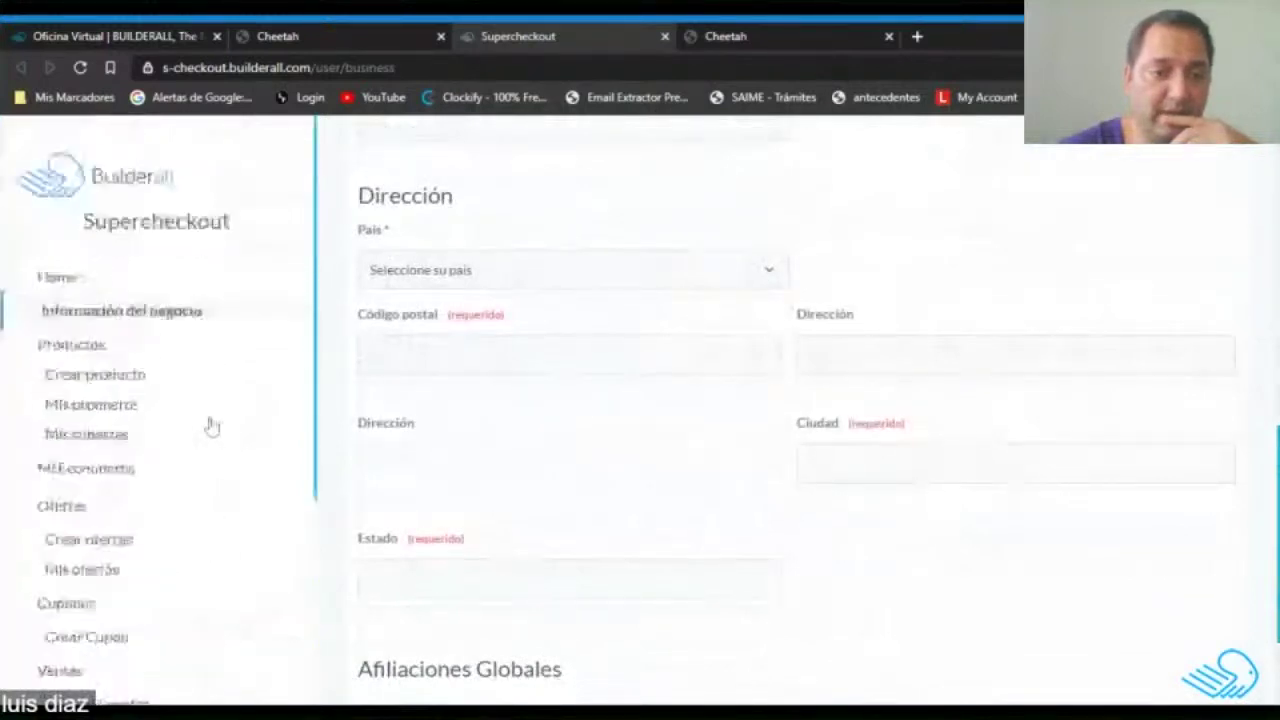
{"action": "scroll", "coordinate": [858, 400], "scroll_direction": "down", "scroll_amount": 2}
{"action": "scroll", "coordinate": [856, 402], "scroll_direction": "up", "scroll_amount": 12}
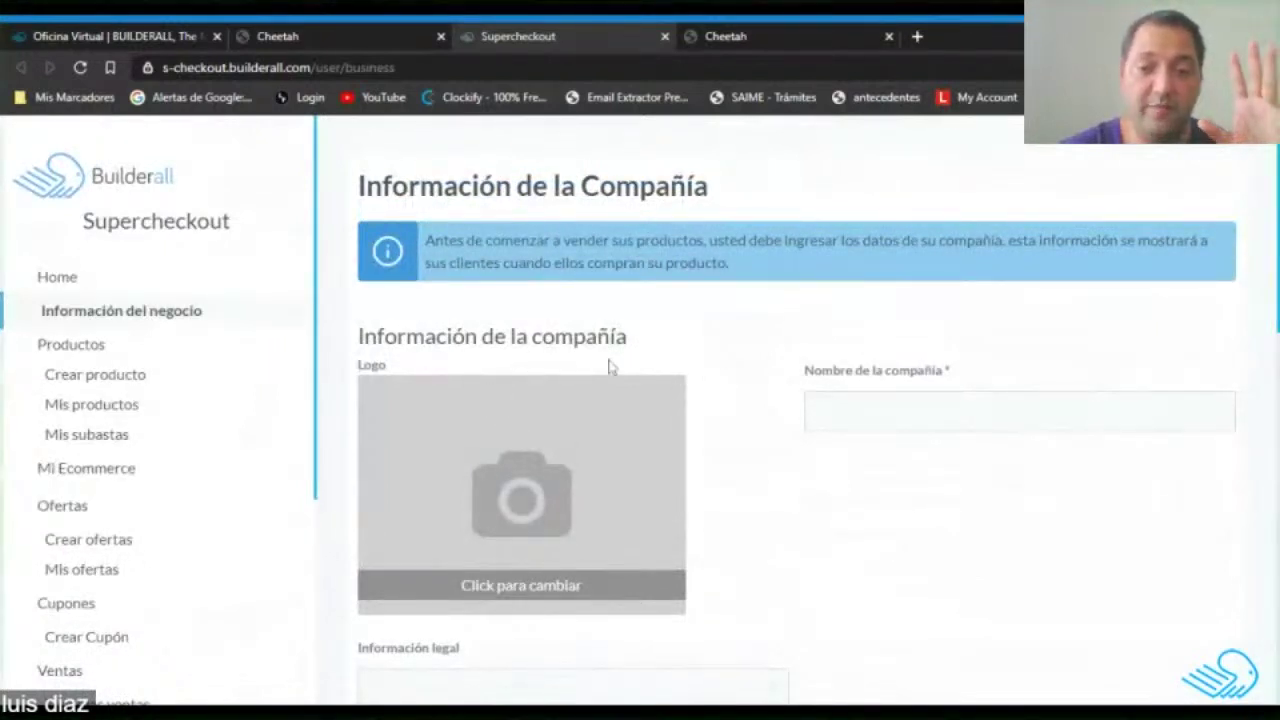
{"action": "scroll", "coordinate": [666, 415], "scroll_direction": "down", "scroll_amount": 5}
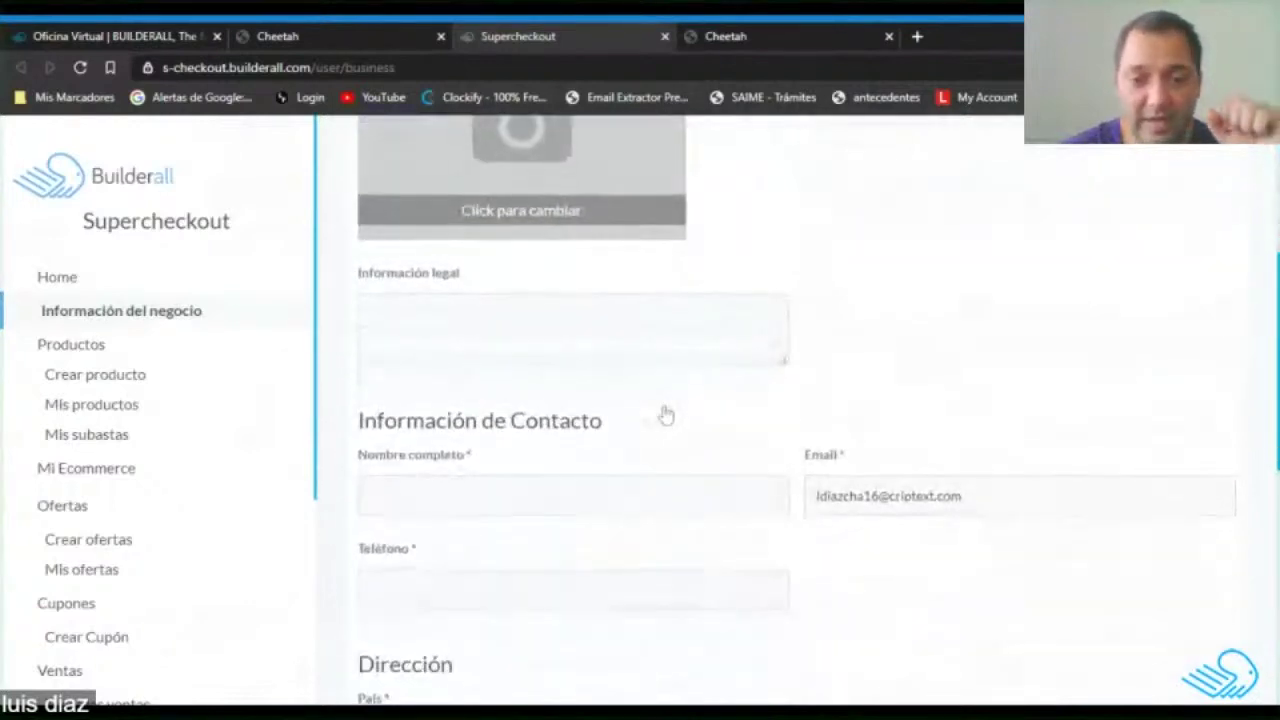
{"action": "scroll", "coordinate": [666, 415], "scroll_direction": "down", "scroll_amount": 2}
{"action": "scroll", "coordinate": [663, 411], "scroll_direction": "up", "scroll_amount": 7}
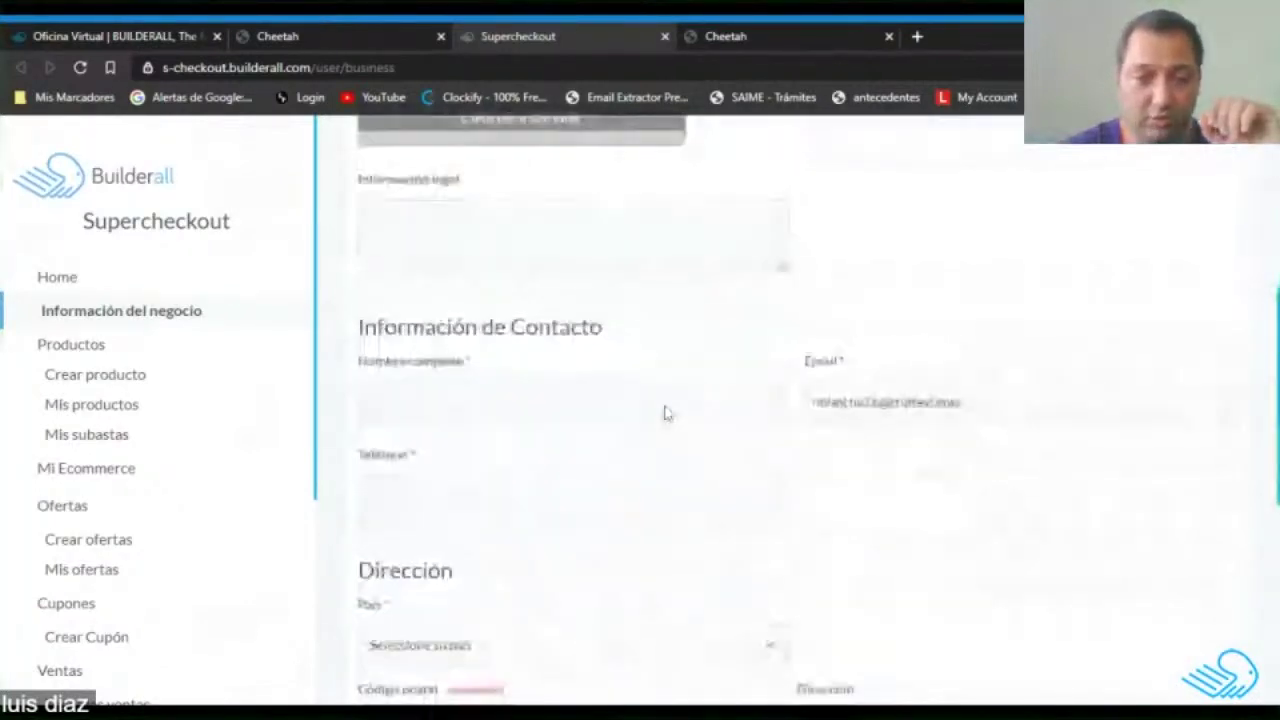
{"action": "scroll", "coordinate": [663, 414], "scroll_direction": "down", "scroll_amount": 1}
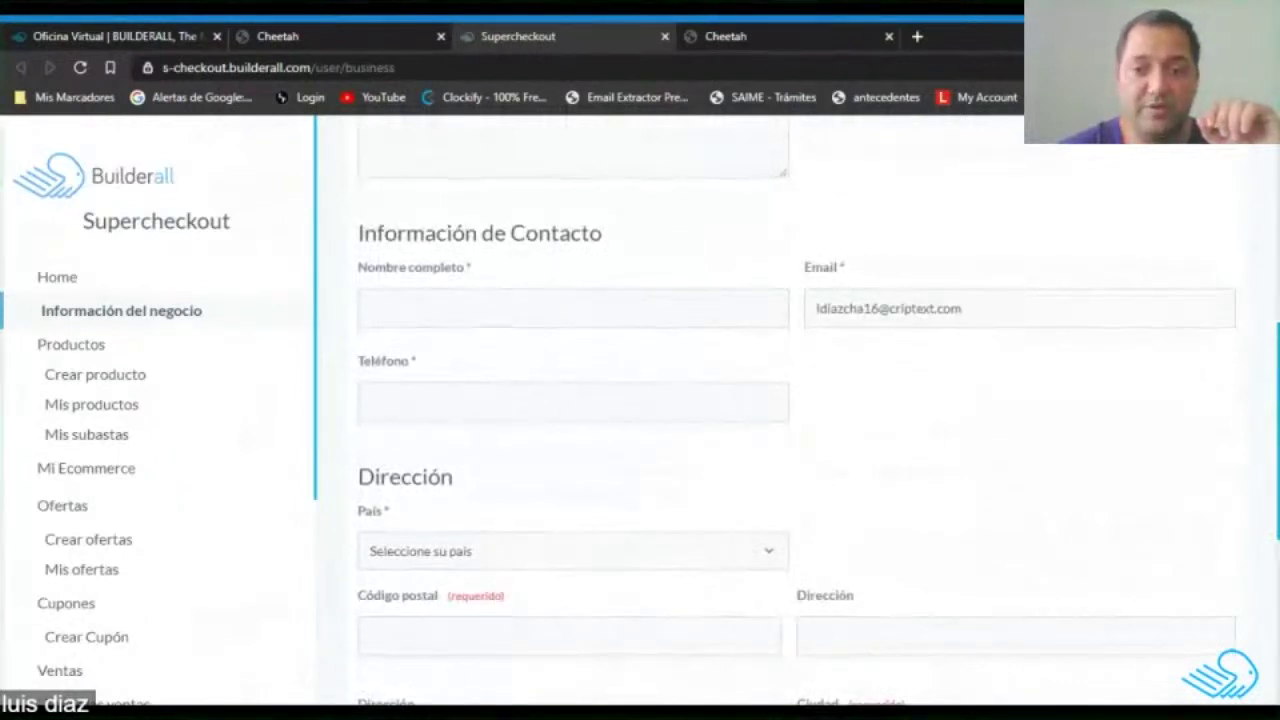
{"action": "scroll", "coordinate": [668, 343], "scroll_direction": "down", "scroll_amount": 3}
{"action": "scroll", "coordinate": [471, 251], "scroll_direction": "up", "scroll_amount": 2}
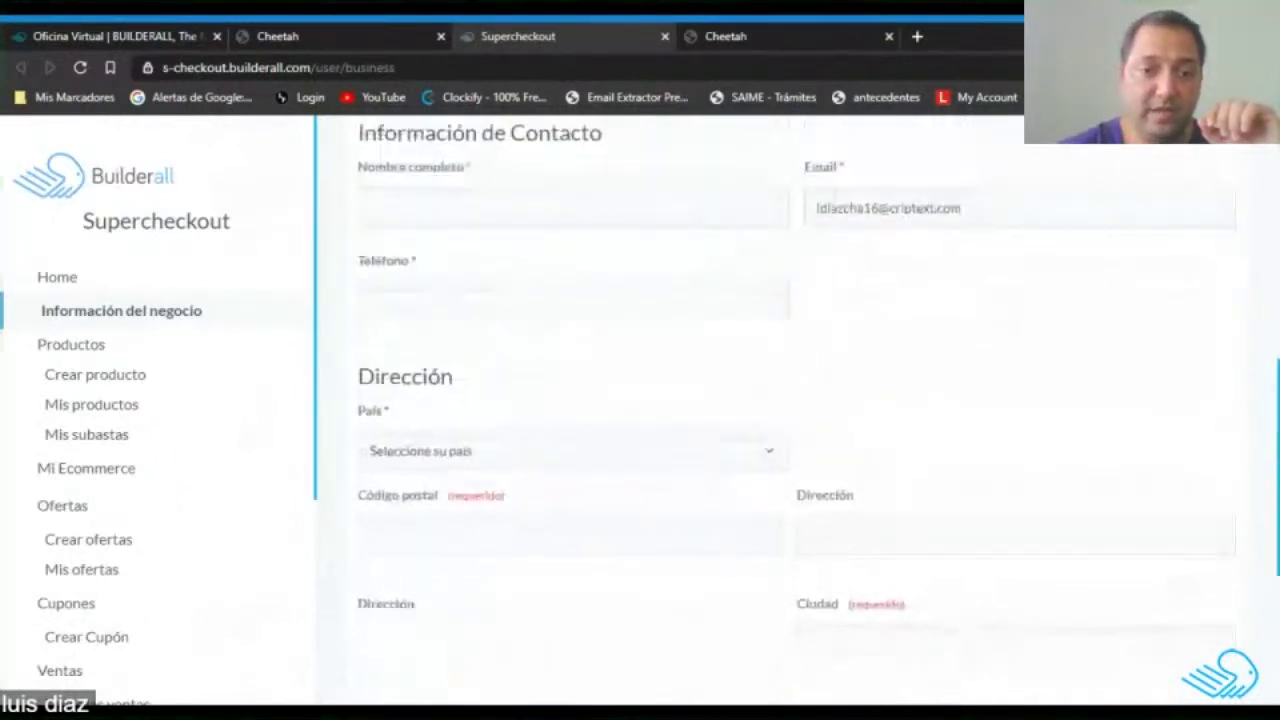
{"action": "scroll", "coordinate": [493, 360], "scroll_direction": "down", "scroll_amount": 1}
{"action": "scroll", "coordinate": [493, 360], "scroll_direction": "up", "scroll_amount": 1}
{"action": "scroll", "coordinate": [493, 360], "scroll_direction": "down", "scroll_amount": 4}
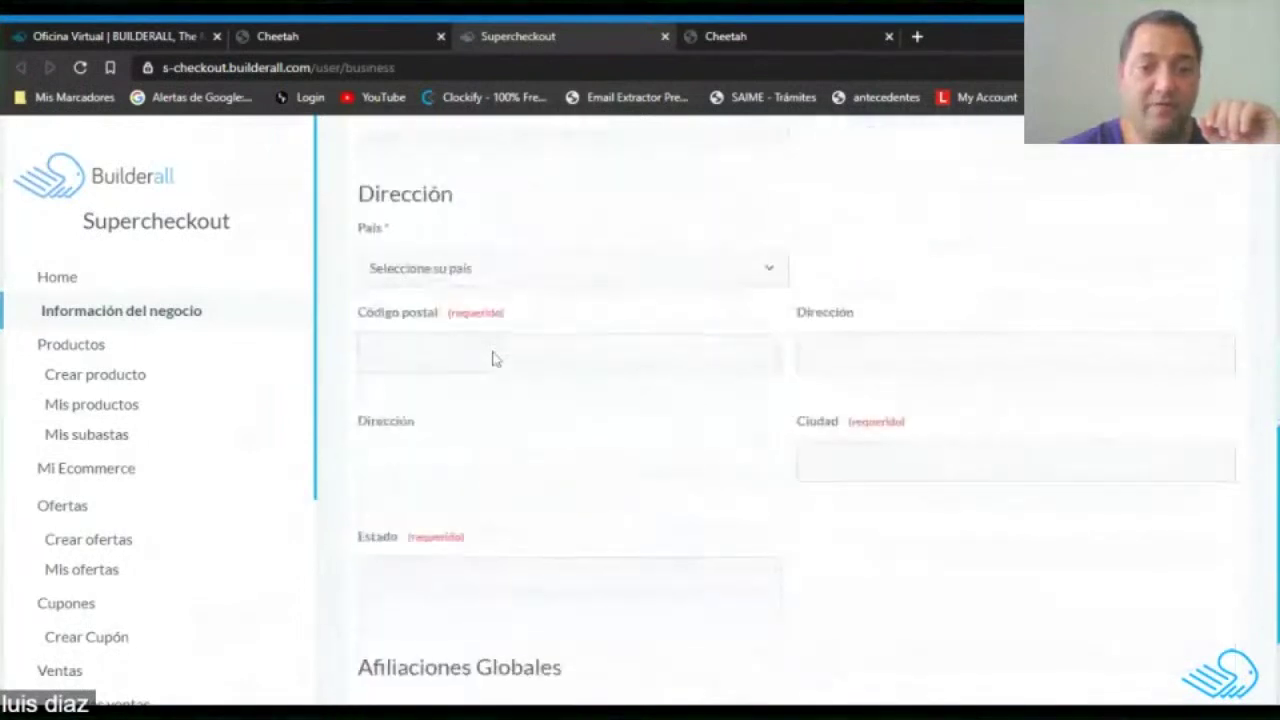
{"action": "scroll", "coordinate": [493, 360], "scroll_direction": "up", "scroll_amount": 1}
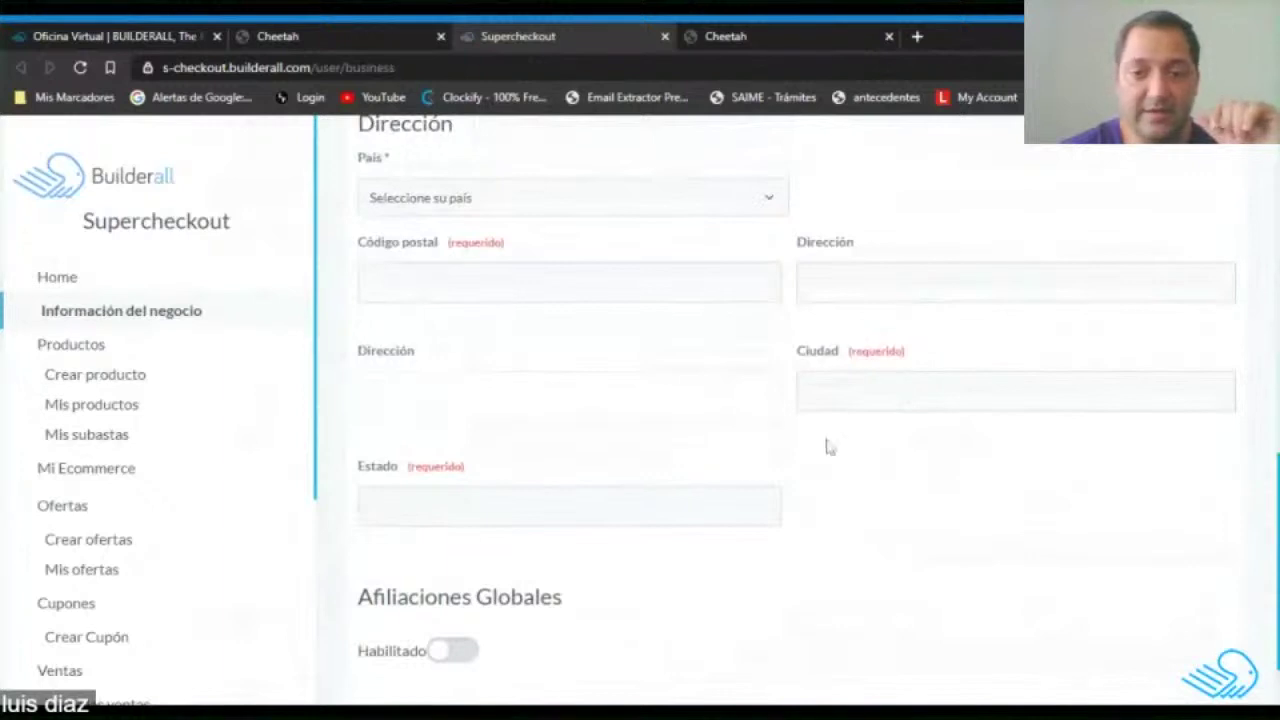
{"action": "scroll", "coordinate": [840, 460], "scroll_direction": "down", "scroll_amount": 1}
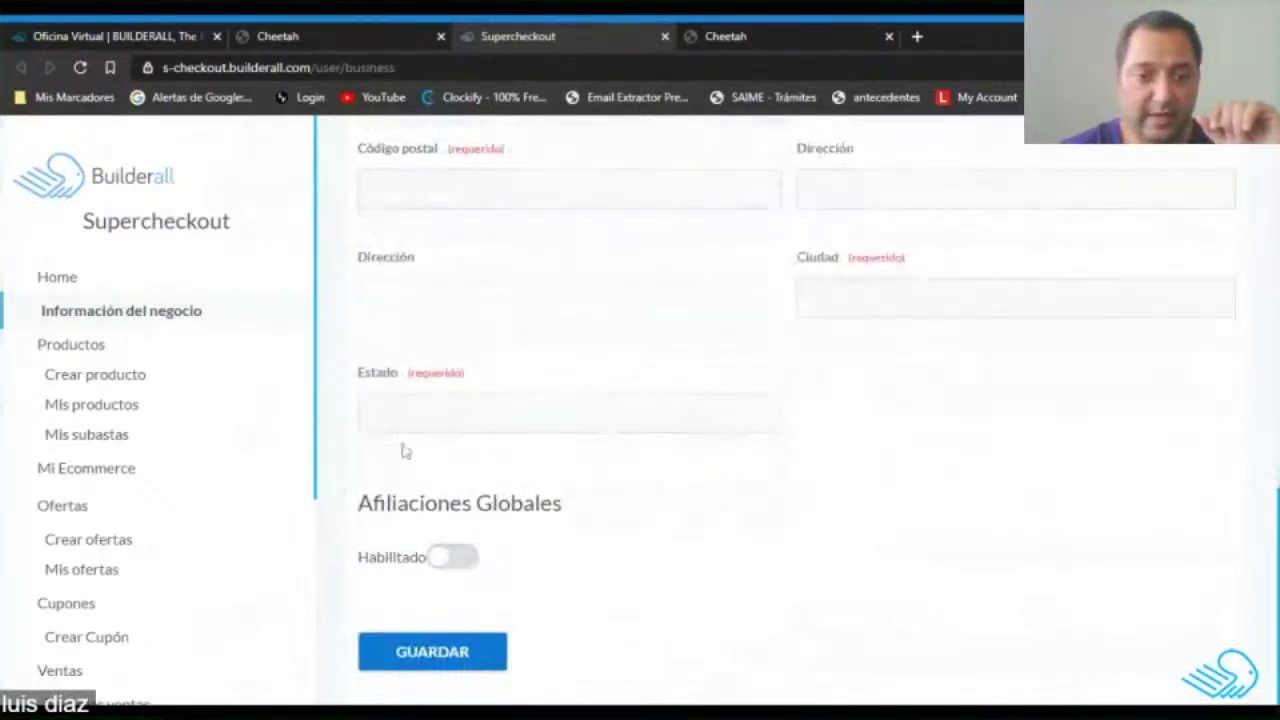
{"action": "scroll", "coordinate": [812, 510], "scroll_direction": "up", "scroll_amount": 1}
{"action": "scroll", "coordinate": [814, 505], "scroll_direction": "up", "scroll_amount": 10}
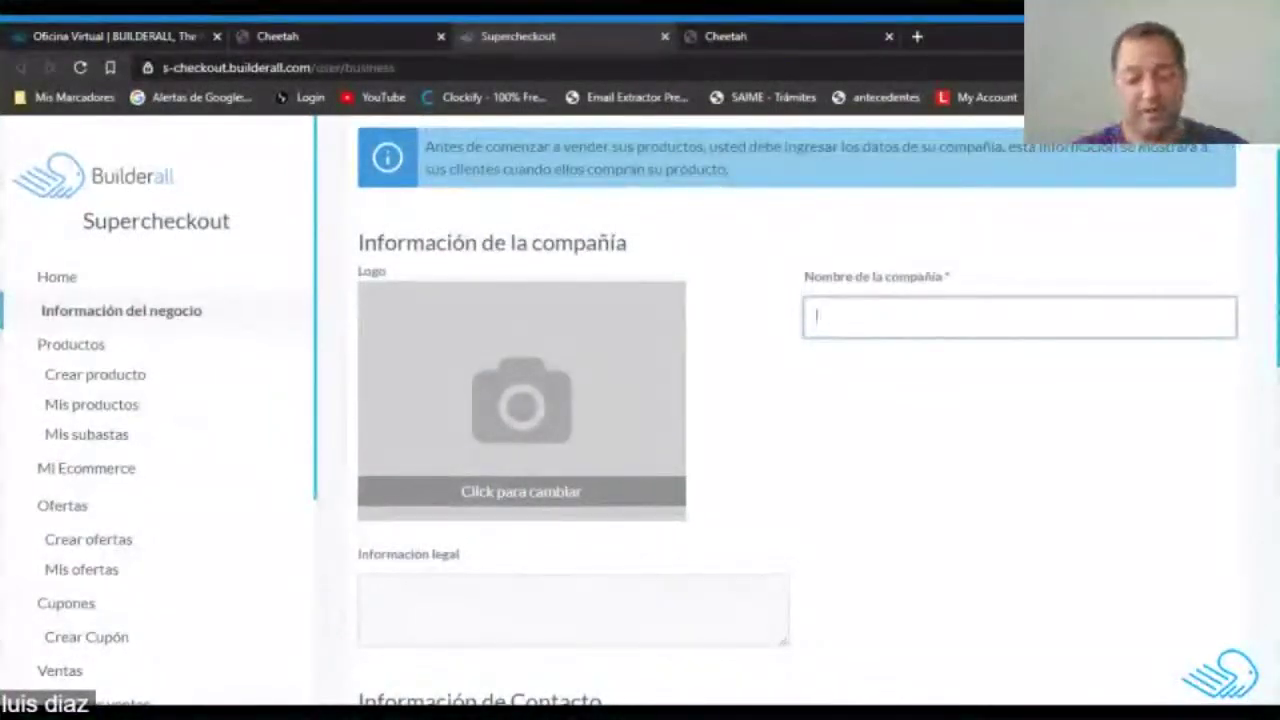
Enter legal information 'Somos una compañía que trabaja en panama e internacionalmente', fixing the last word.
{"action": "type", "text": "TY Sa"}
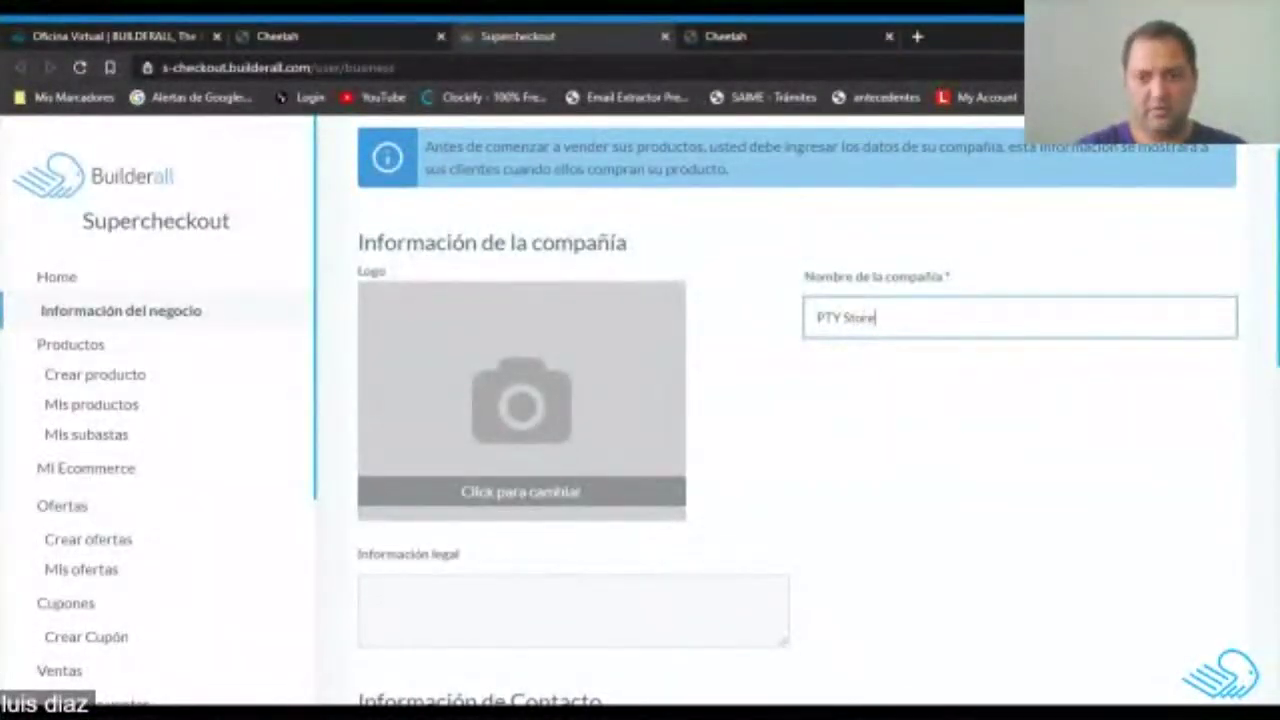
{"action": "scroll", "coordinate": [800, 400], "scroll_direction": "down", "scroll_amount": 3}
{"action": "left_click", "coordinate": [372, 312]}
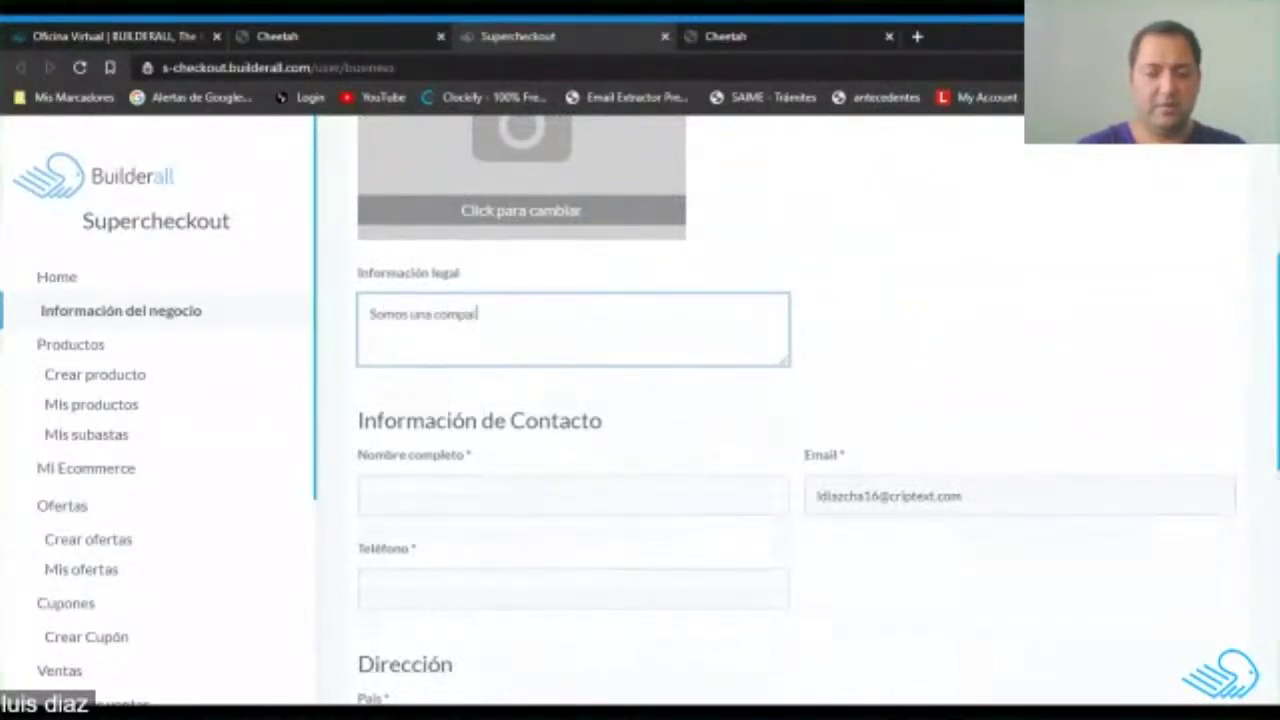
{"action": "type", "text": "Somos una compañ"}
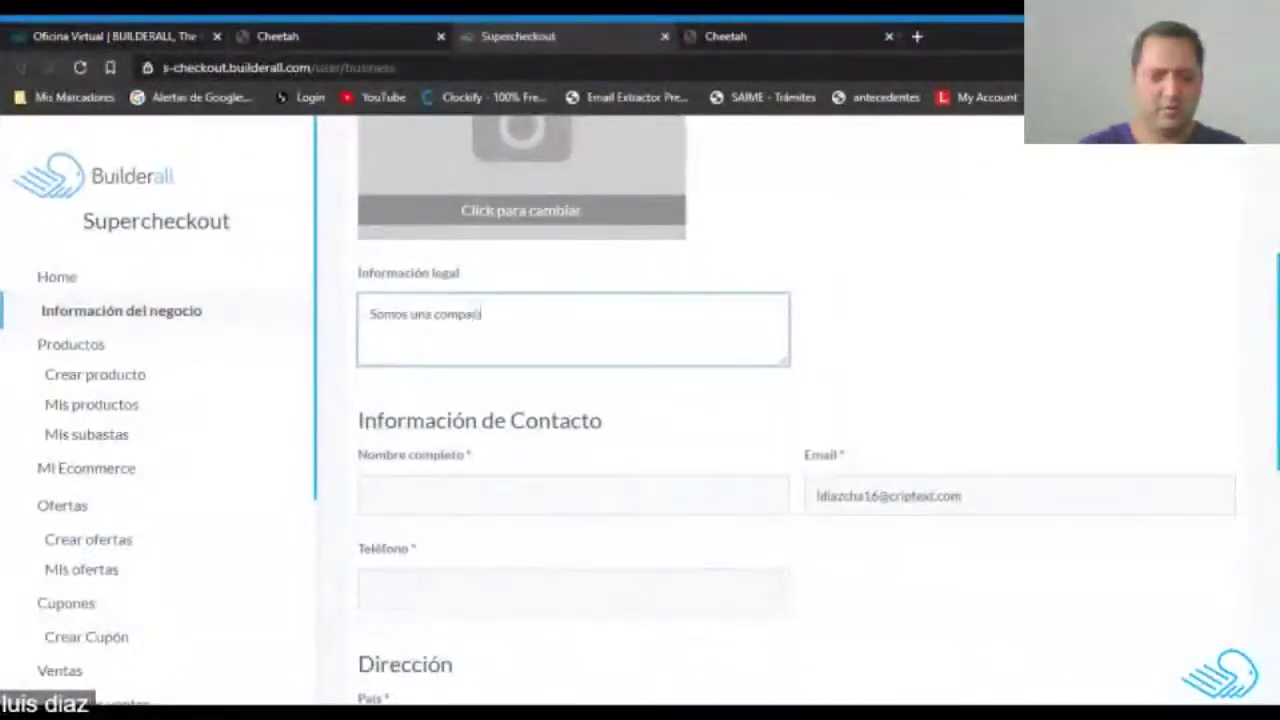
{"action": "type", "text": "ía que tra"}
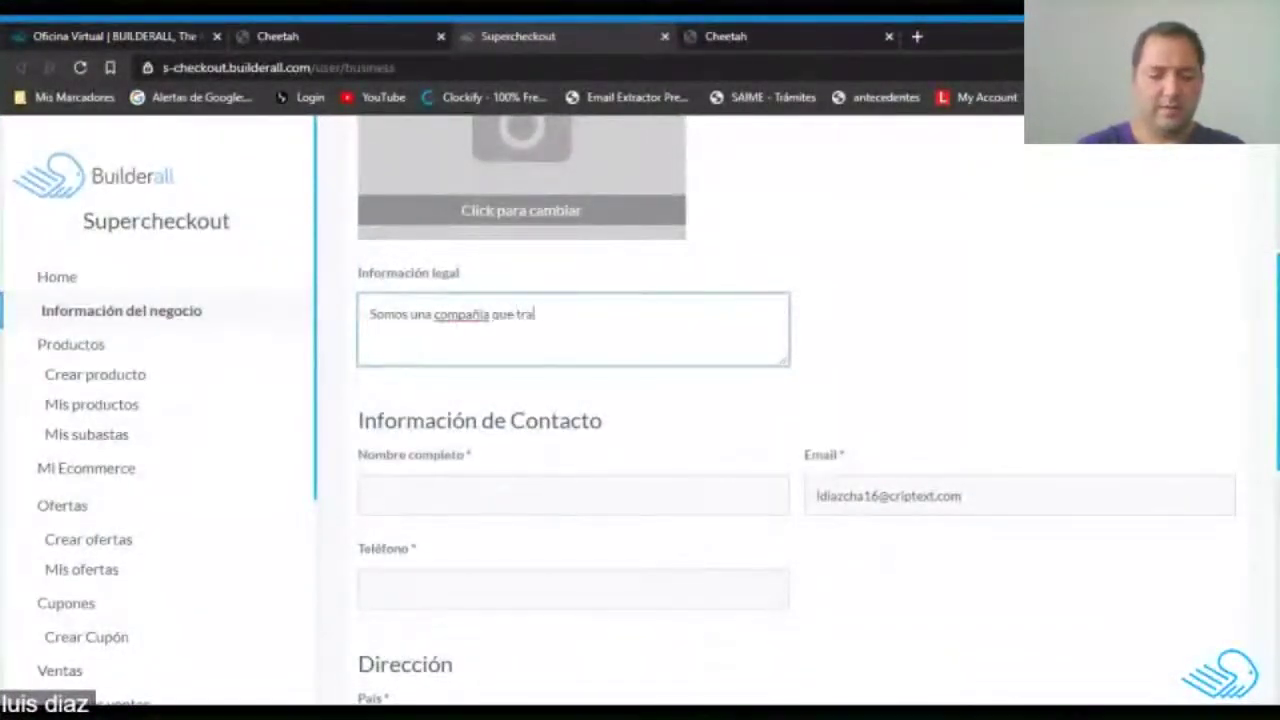
{"action": "type", "text": "baja en panama"}
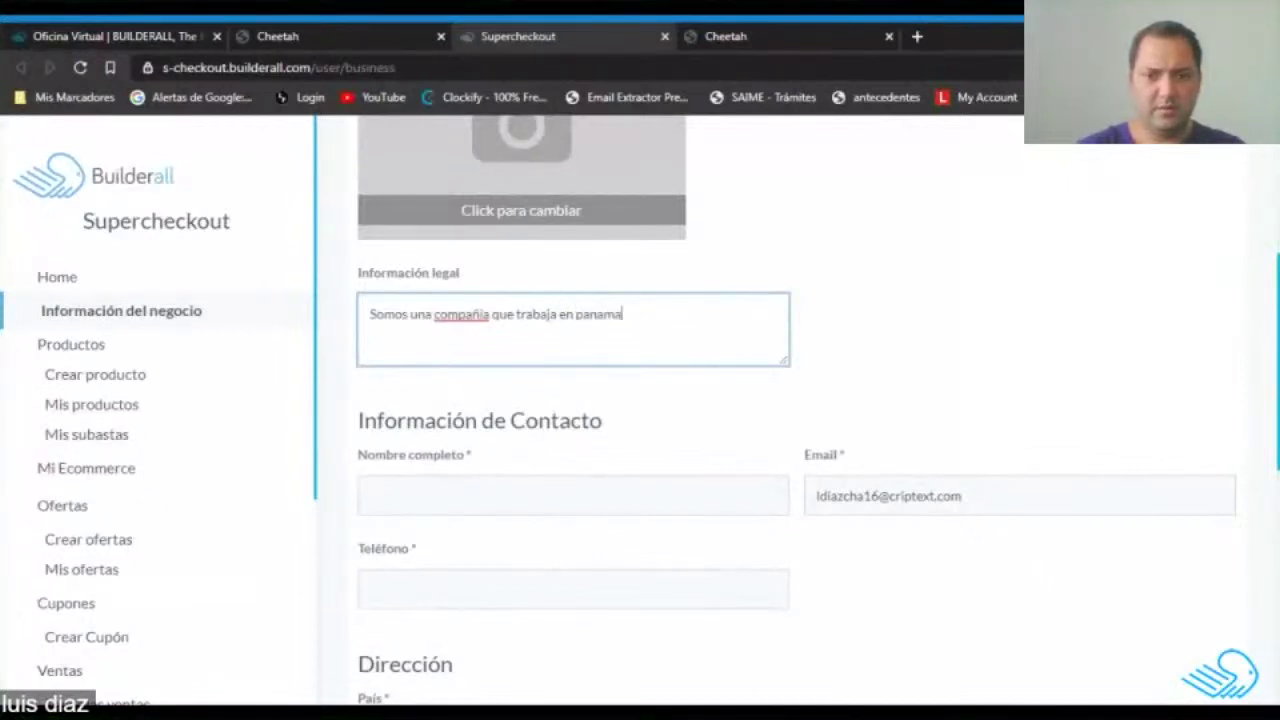
{"action": "type", "text": " e Inter"}
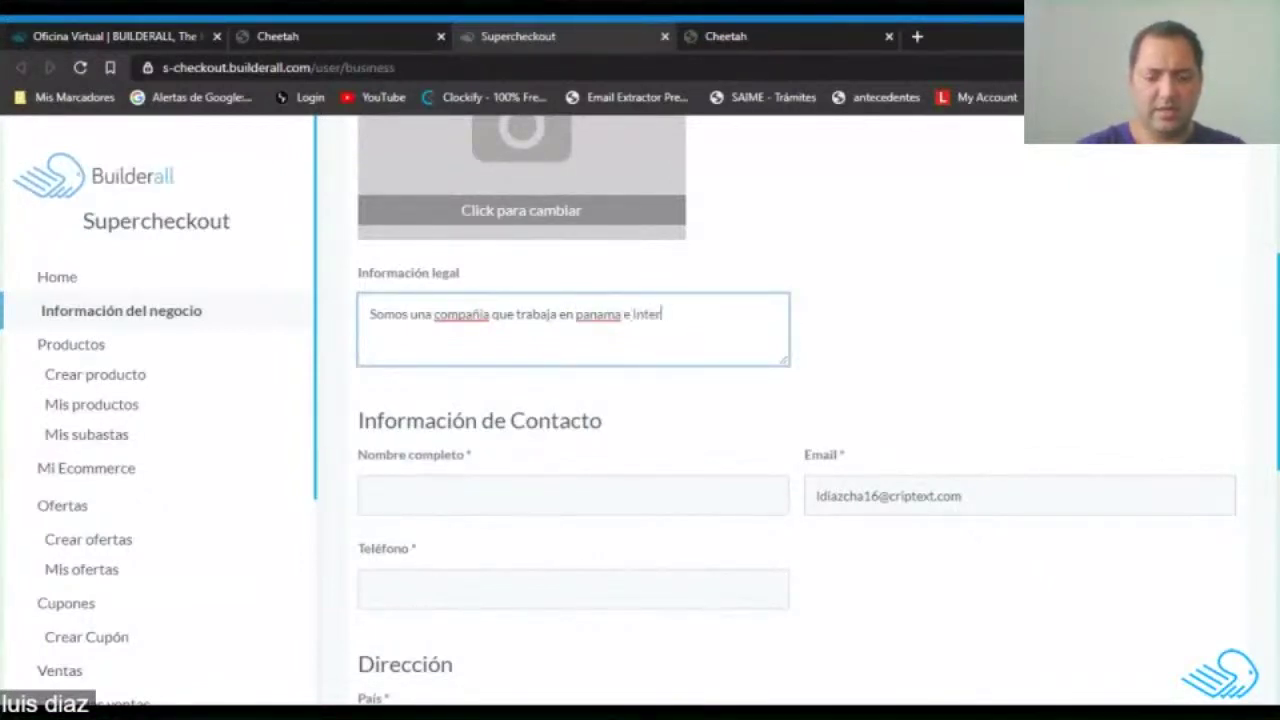
{"action": "type", "text": "nacionamemnet"}
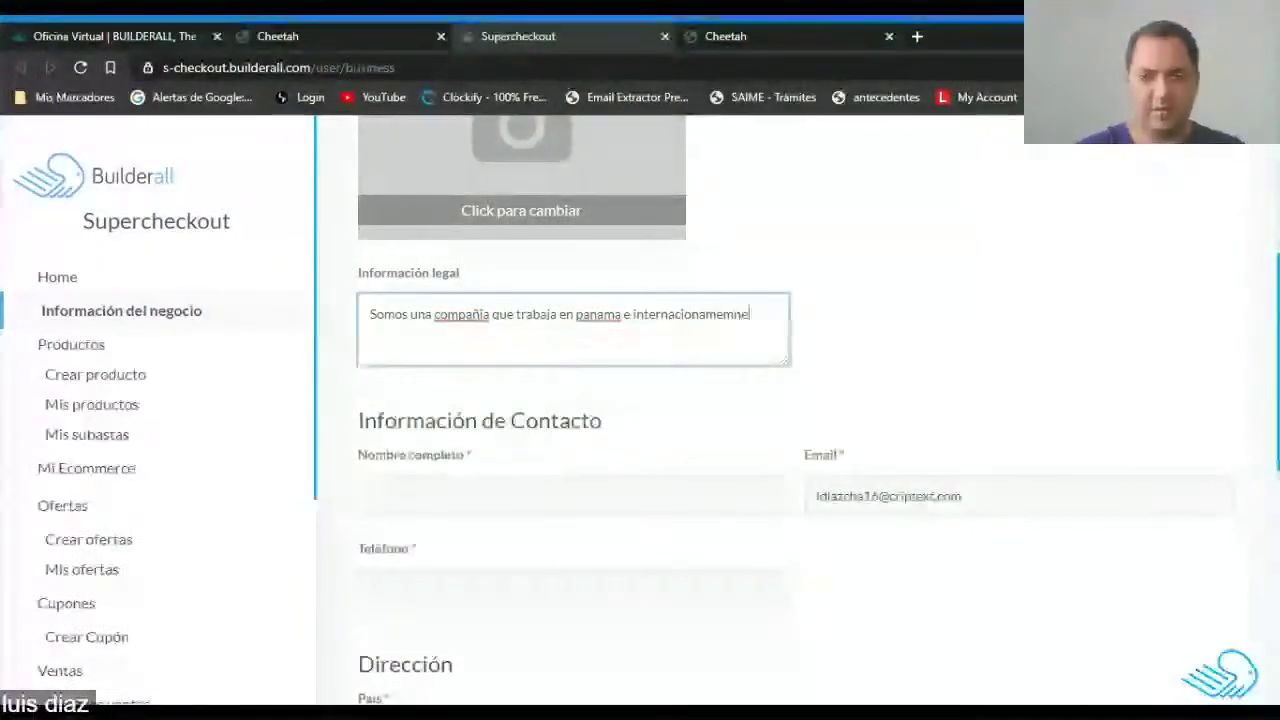
{"action": "left_click", "coordinate": [742, 314]}
{"action": "key", "text": "BackSpace"}
{"action": "key", "text": "BackSpace"}
{"action": "key", "text": "BackSpace"}
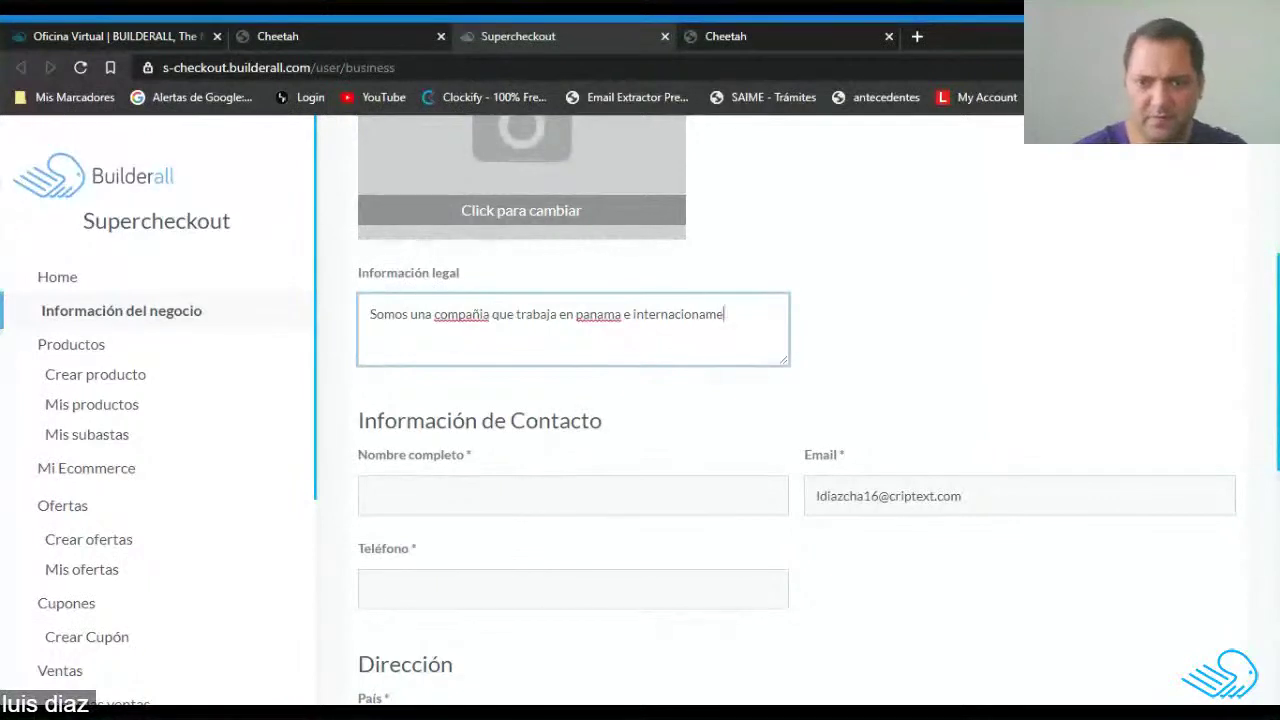
{"action": "key", "text": "BackSpace"}
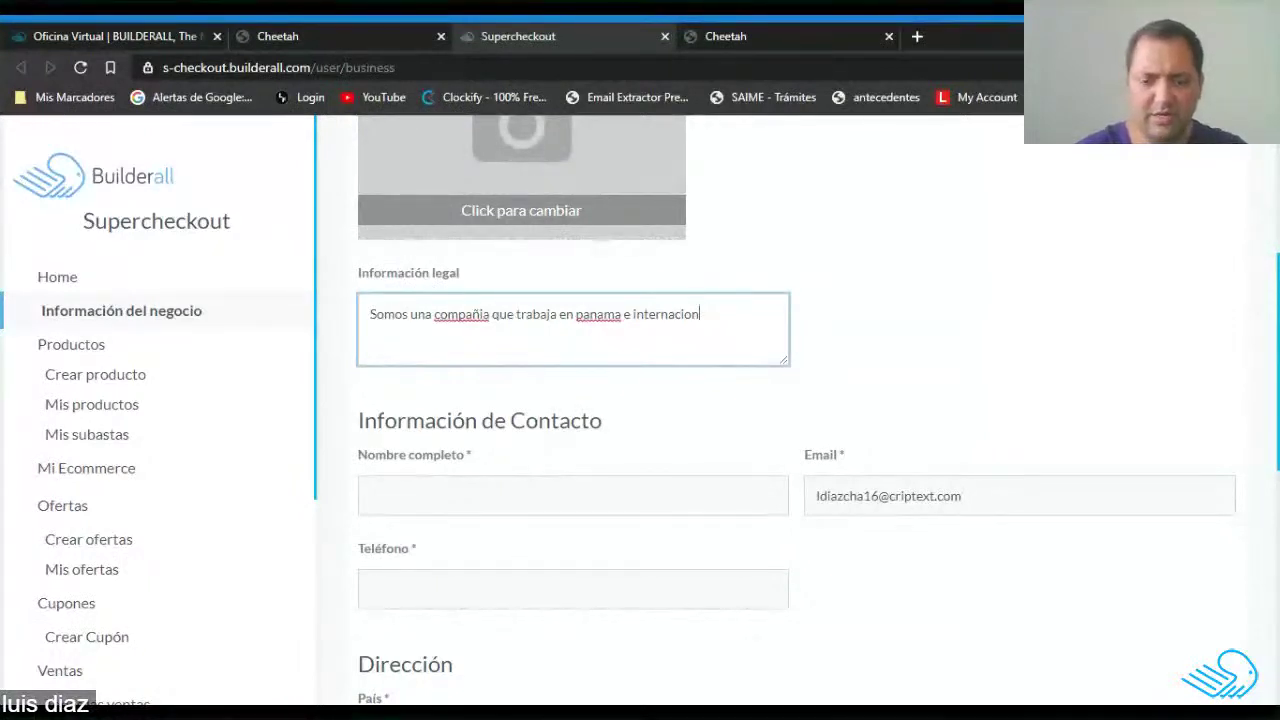
{"action": "type", "text": "lmente"}
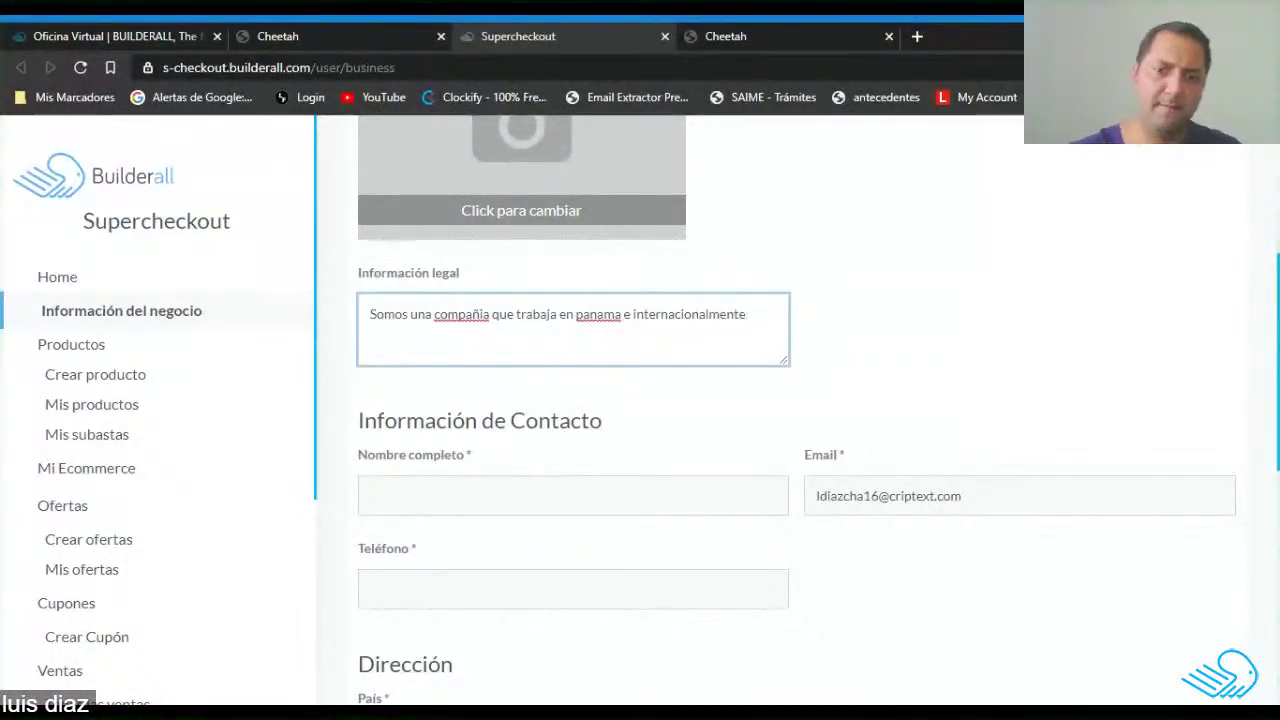
{"action": "left_click", "coordinate": [751, 478]}
{"action": "left_click", "coordinate": [1060, 354]}
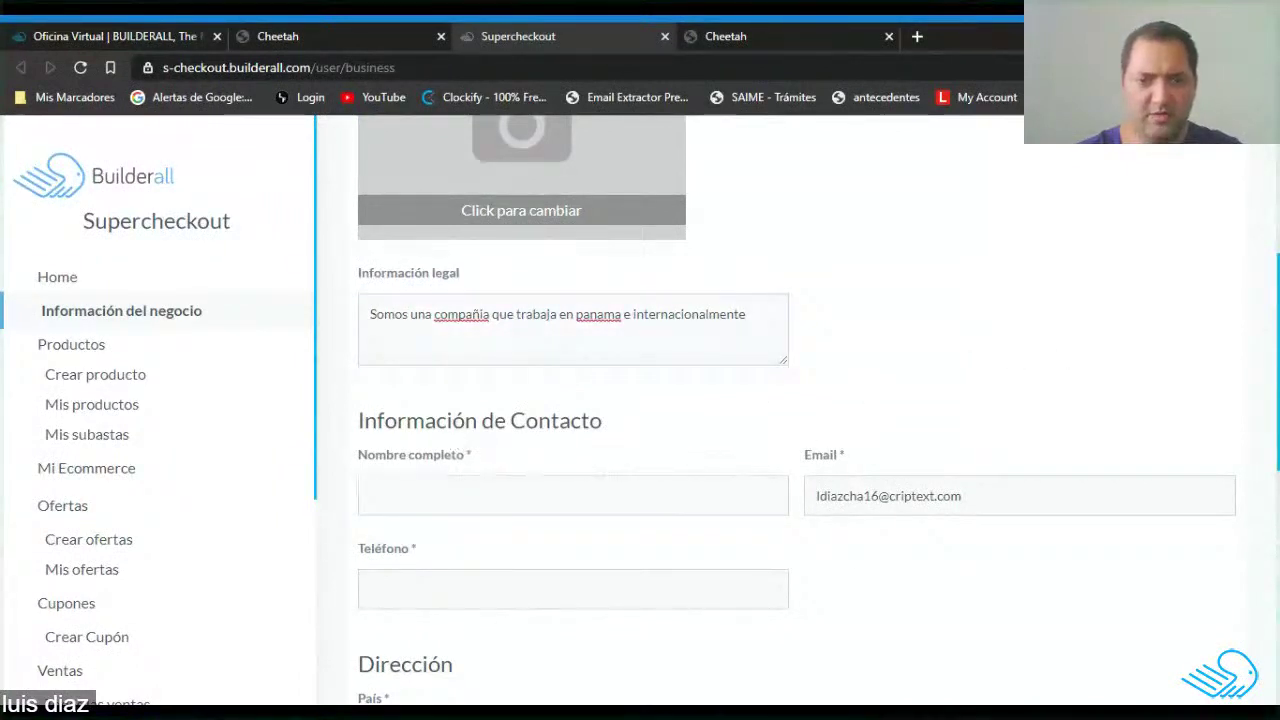
{"action": "left_click", "coordinate": [573, 496]}
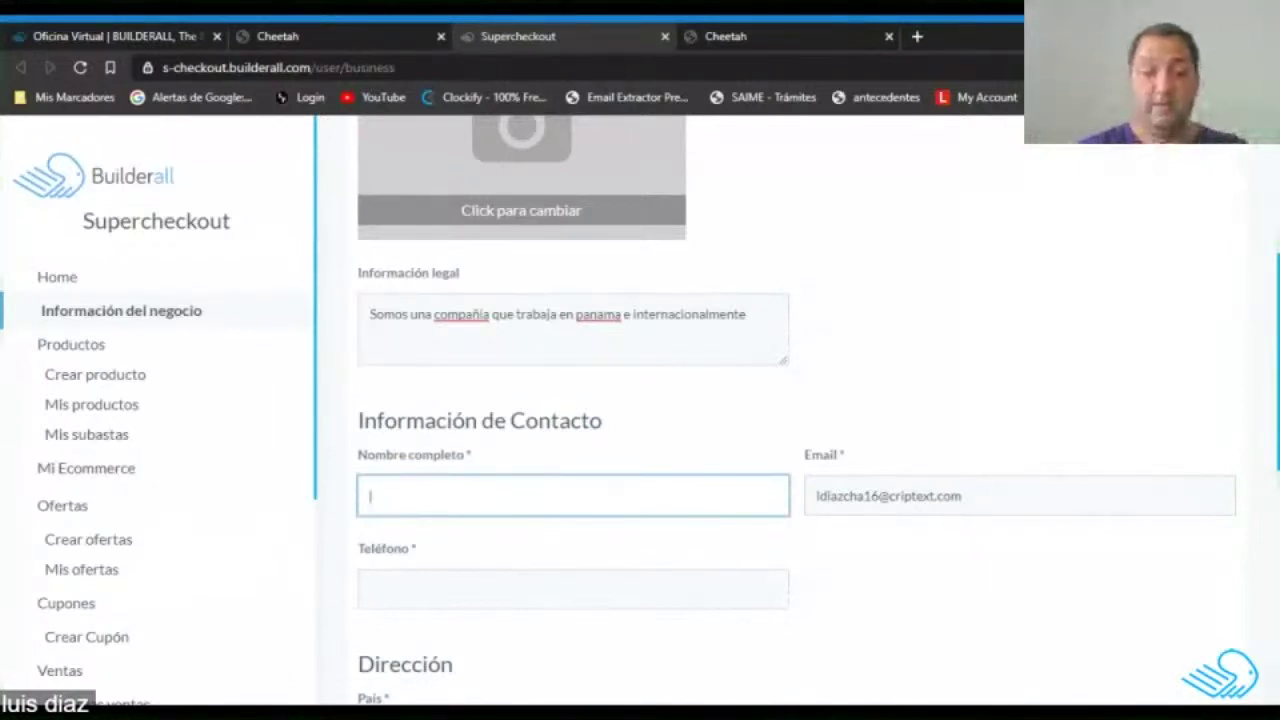
Enter PTY STORE as the contact full name and replace the business phone number.
{"action": "type", "text": "PTY"}
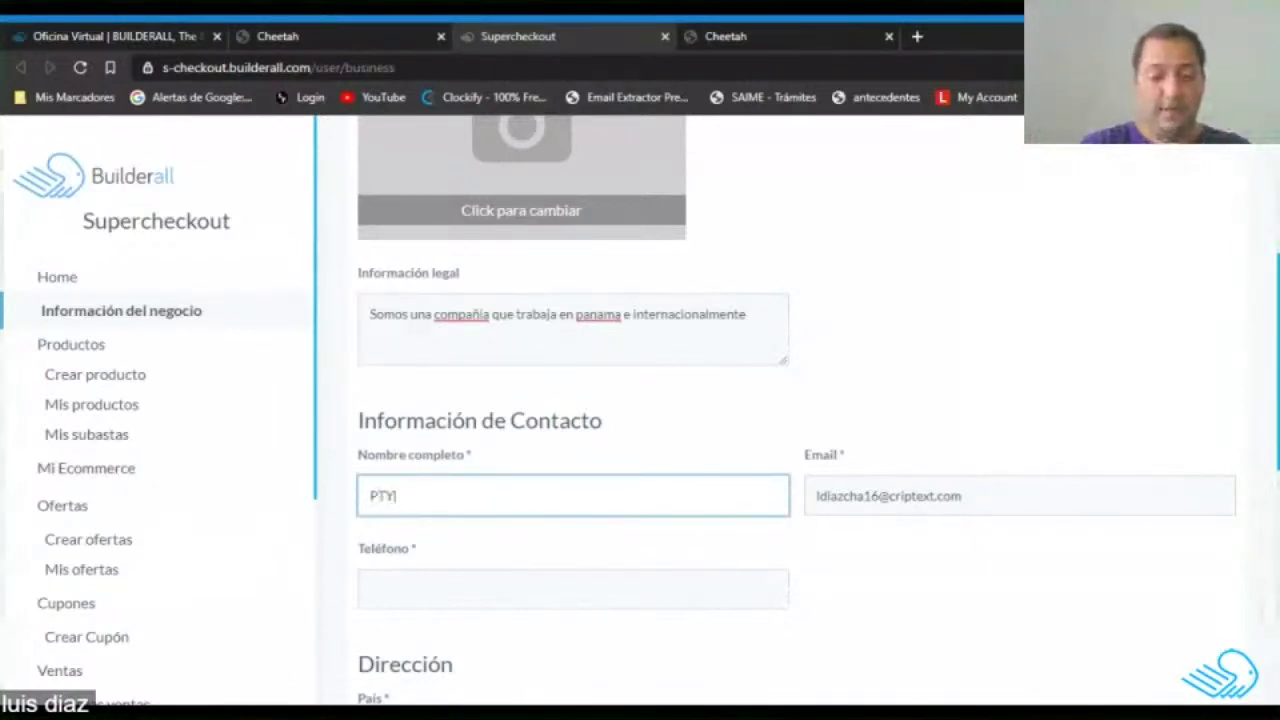
{"action": "type", "text": " STORE"}
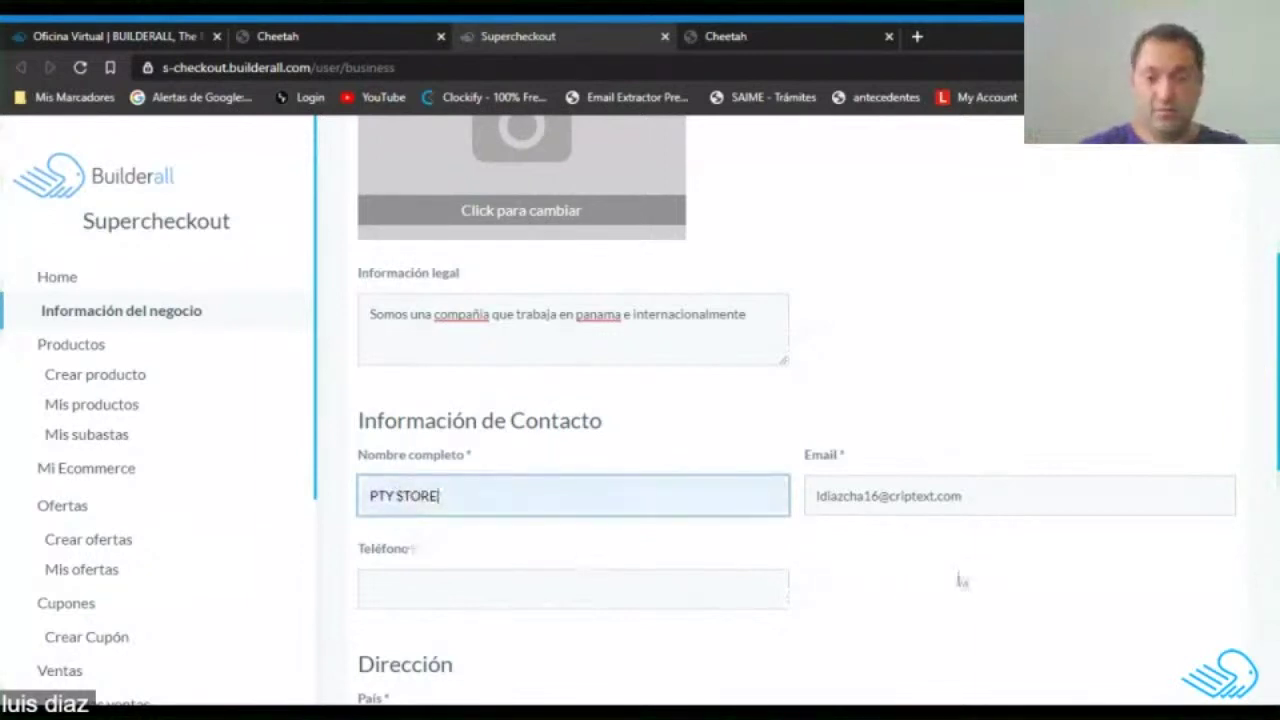
{"action": "left_click", "coordinate": [960, 495]}
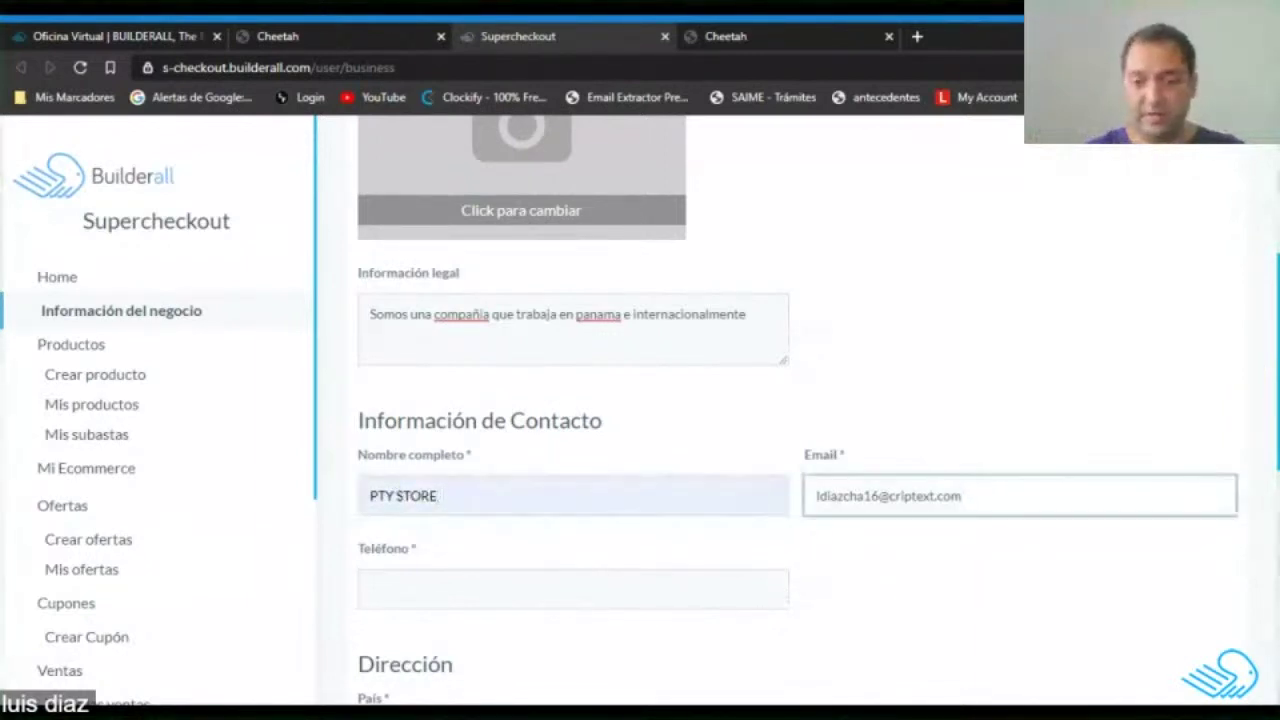
{"action": "scroll", "coordinate": [466, 449], "scroll_direction": "down", "scroll_amount": 2}
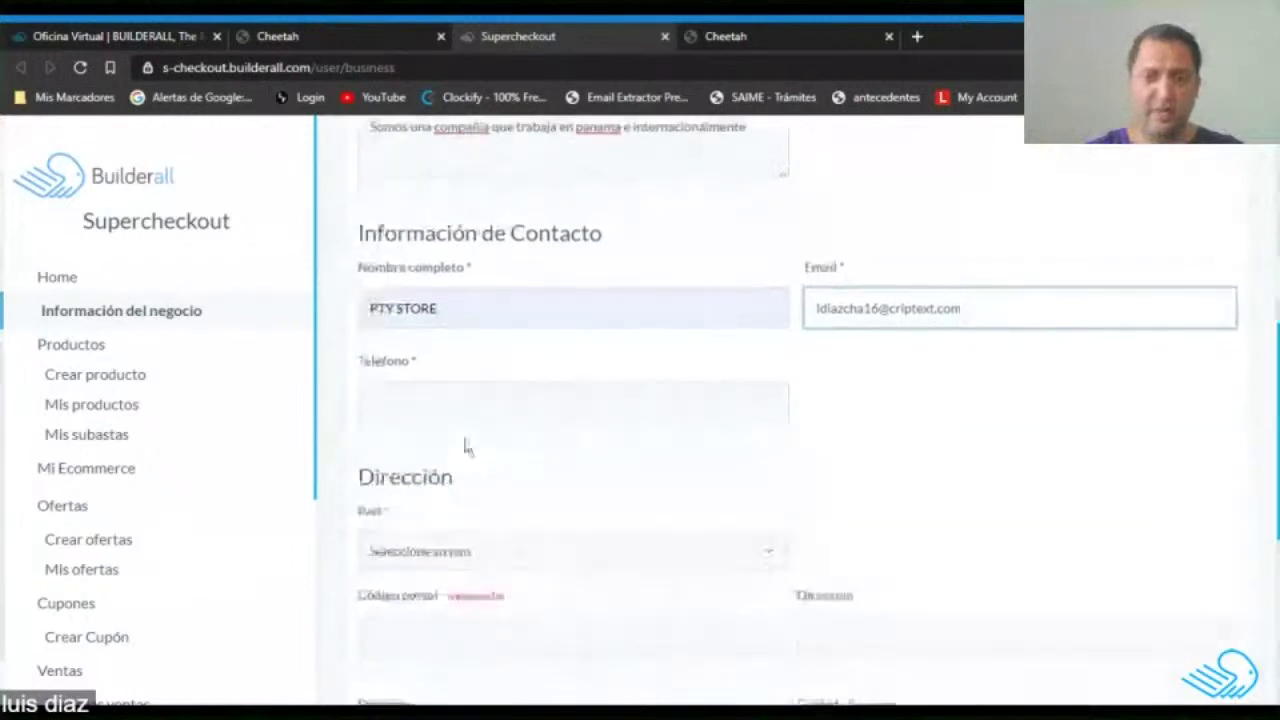
{"action": "left_click", "coordinate": [573, 401]}
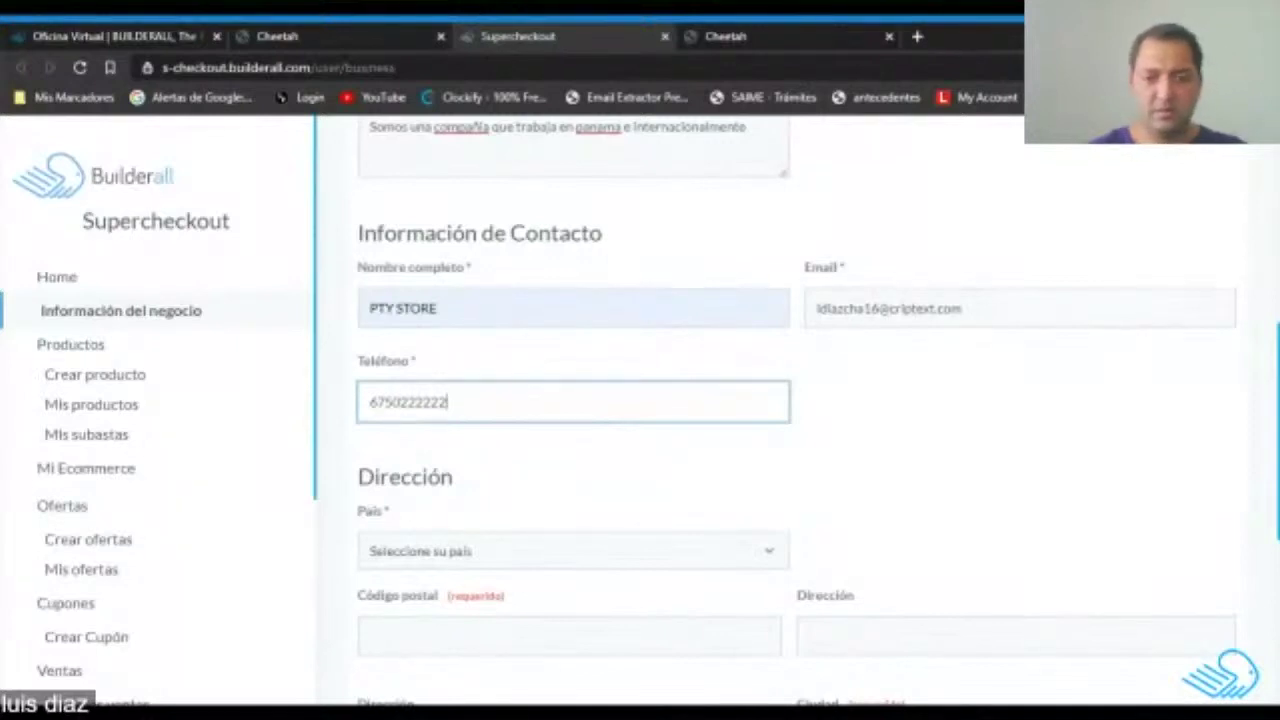
{"action": "key", "text": "ctrl+a"}
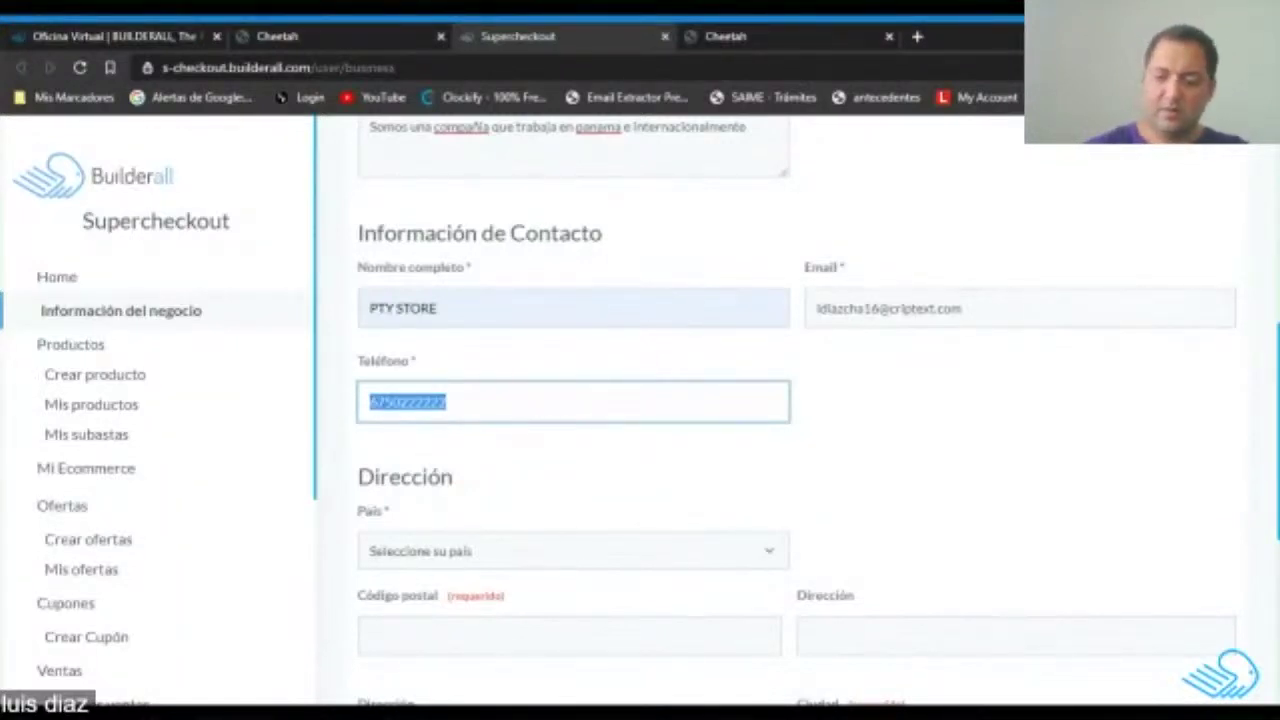
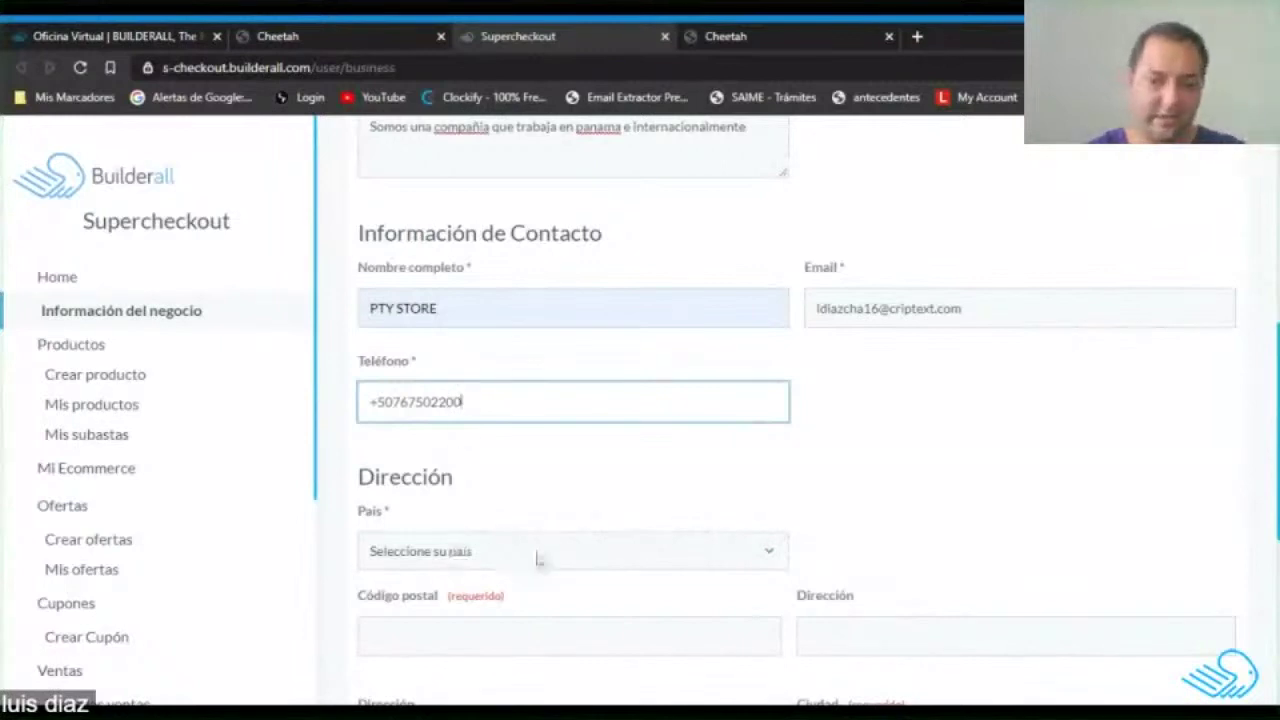
Set country to Panama and fill postal code and address lines with 'panama oeste'.
{"action": "scroll", "coordinate": [545, 560], "scroll_direction": "down", "scroll_amount": 2}
{"action": "left_click", "coordinate": [568, 366]}
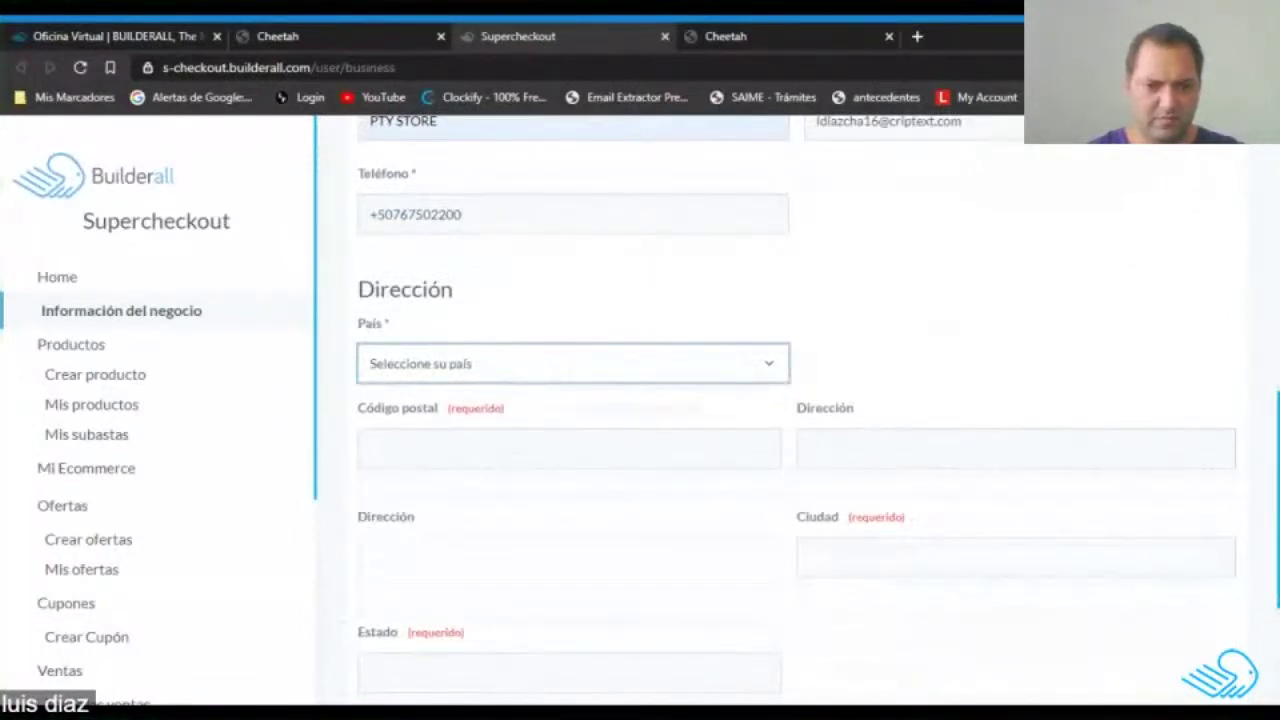
{"action": "key", "text": "Return"}
{"action": "key", "text": "Tab"}
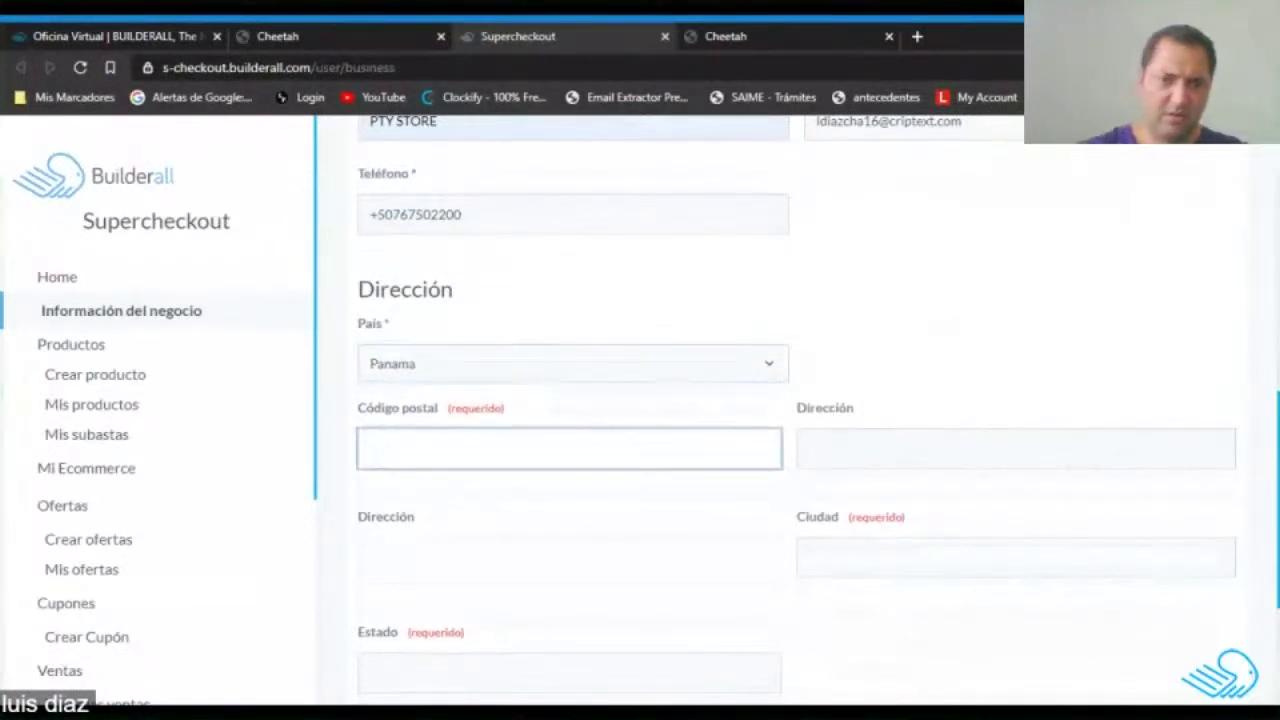
{"action": "left_click", "coordinate": [723, 398]}
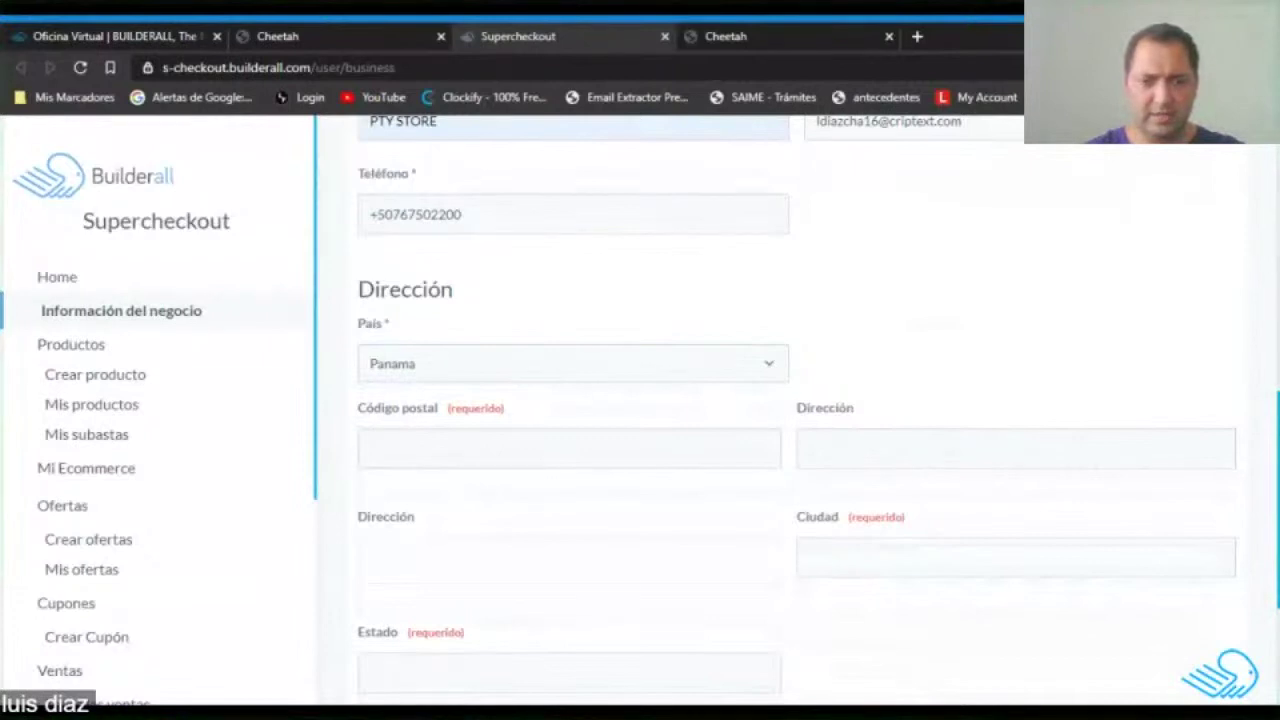
{"action": "left_click", "coordinate": [569, 448]}
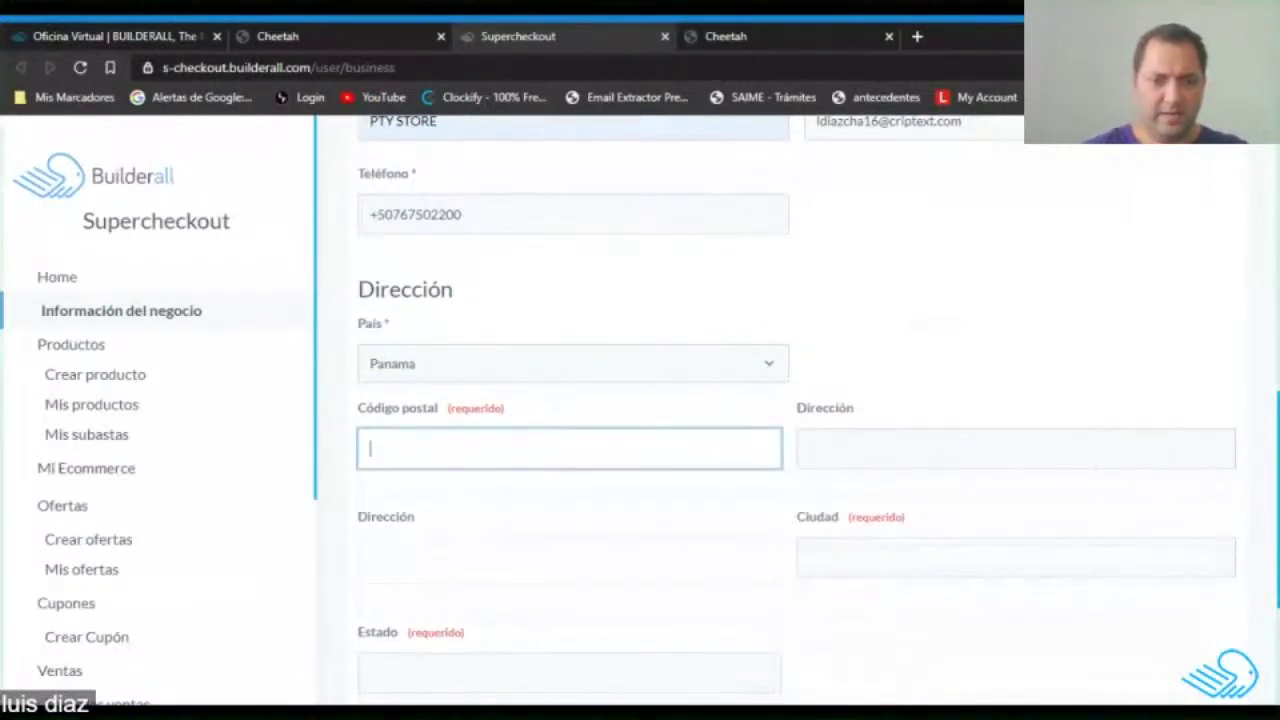
{"action": "type", "text": "panama"}
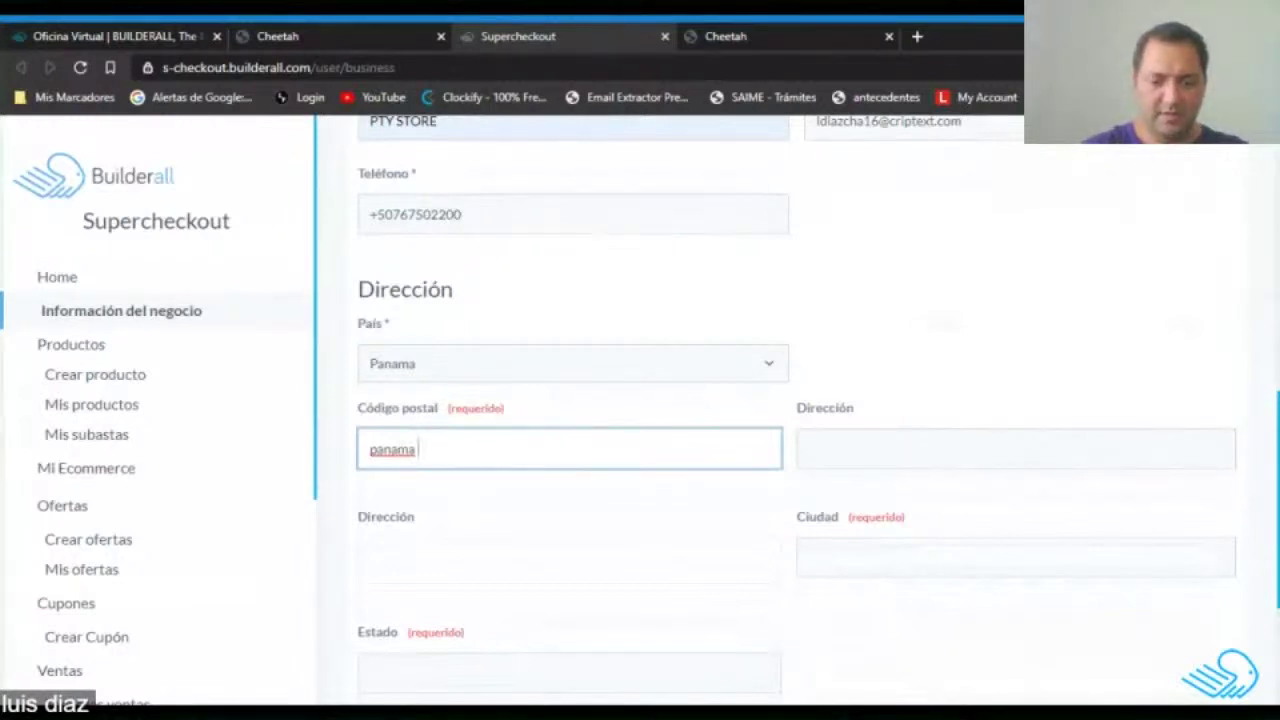
{"action": "type", "text": "oeste"}
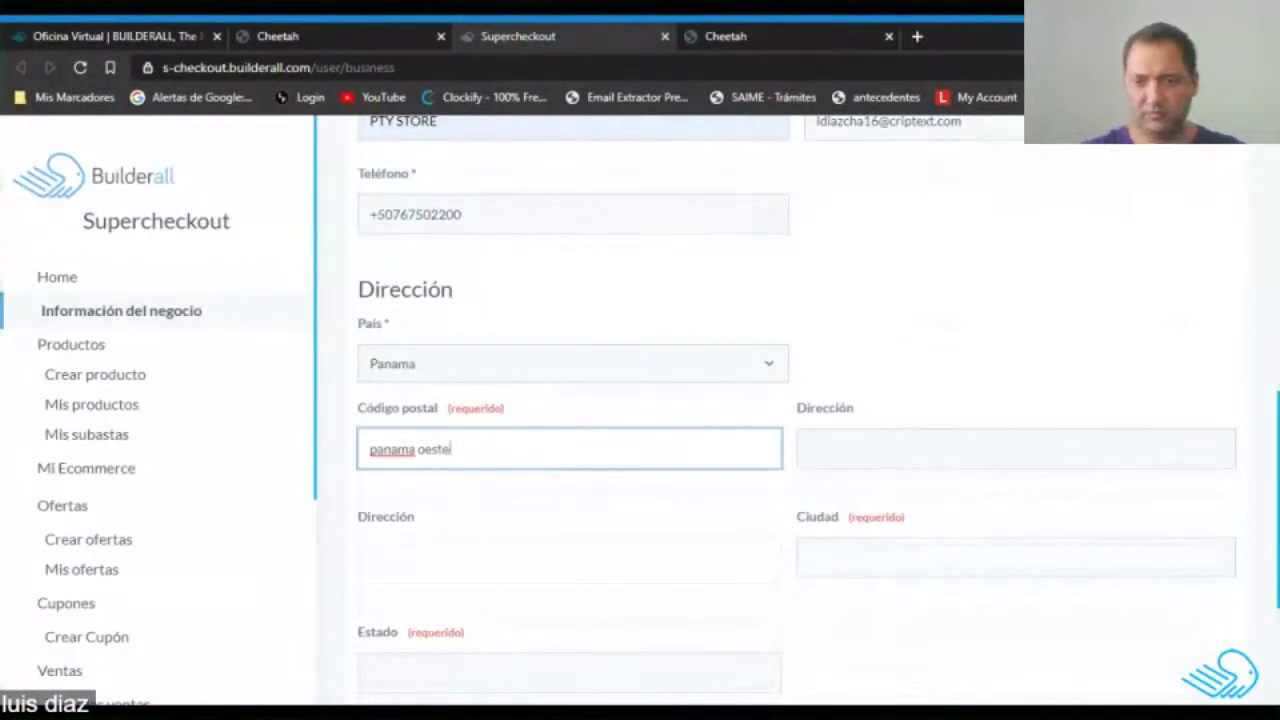
{"action": "key", "text": "Tab"}
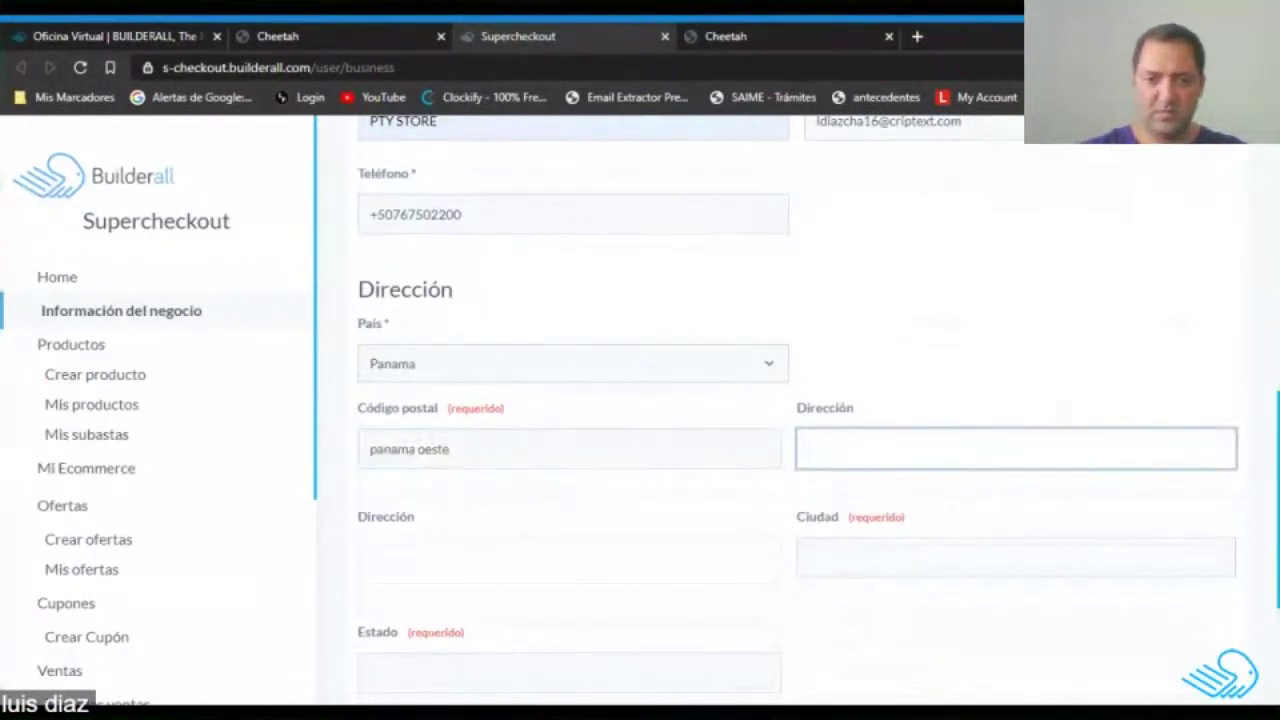
{"action": "type", "text": "panama oeste"}
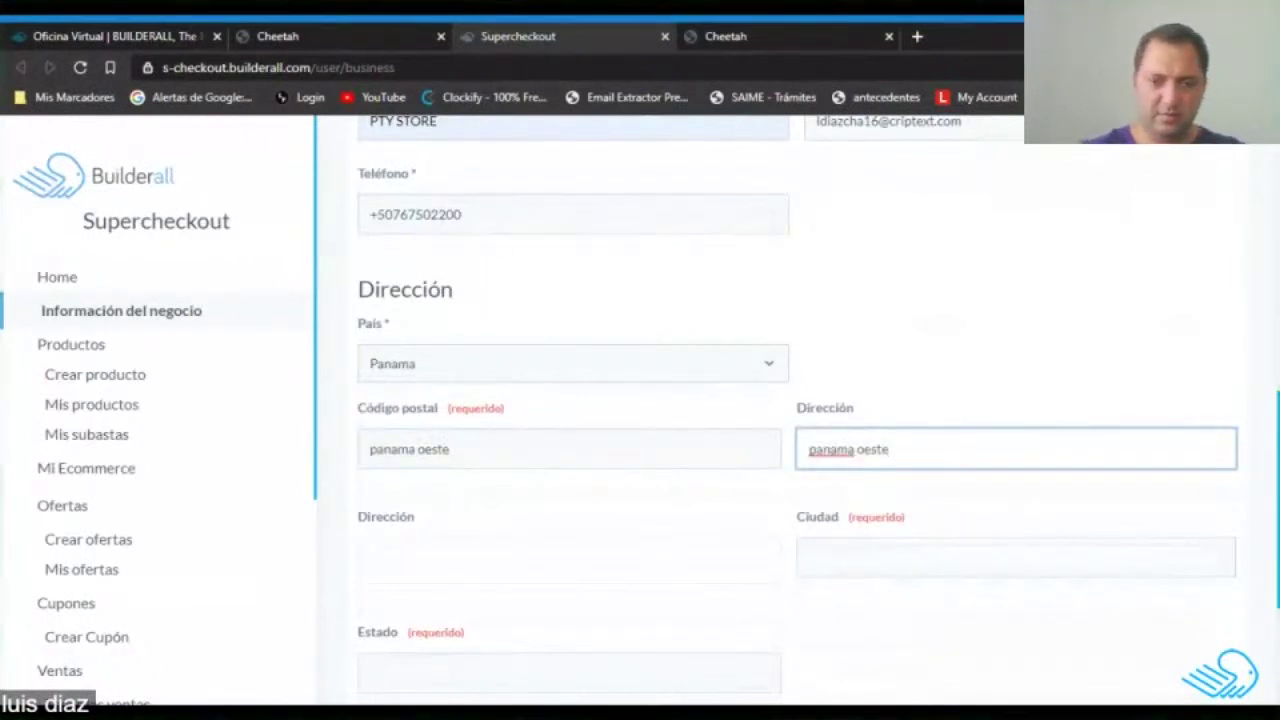
{"action": "left_click", "coordinate": [515, 565]}
{"action": "type", "text": "panama oeste"}
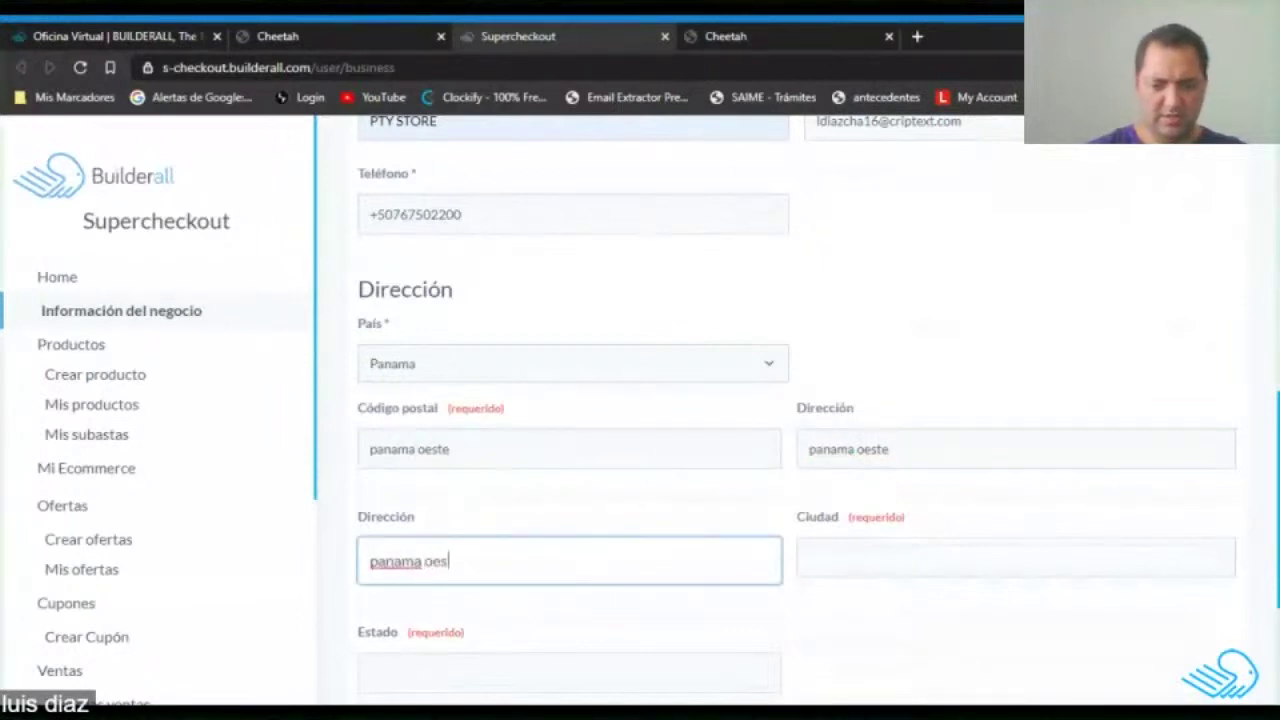
Set city to 'panama' and state to 'arraijan', then save the business information.
{"action": "left_click", "coordinate": [810, 558]}
{"action": "type", "text": "panama"}
{"action": "left_click", "coordinate": [874, 660]}
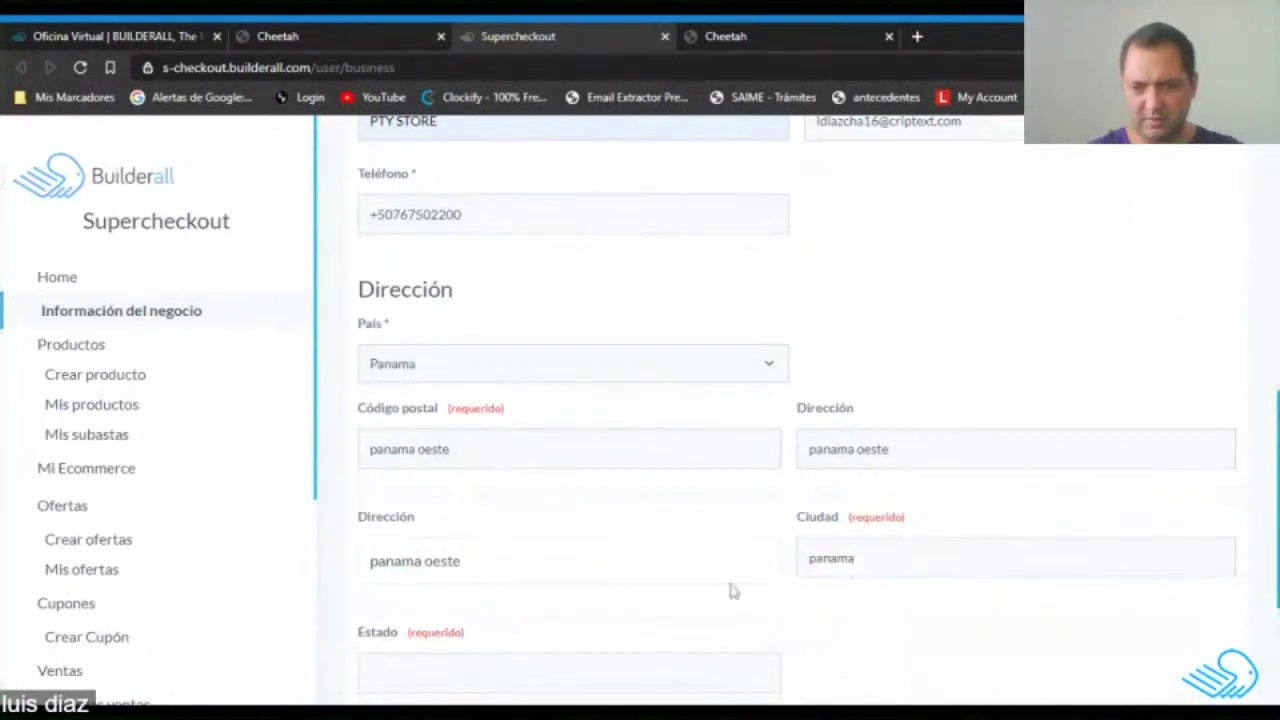
{"action": "scroll", "coordinate": [729, 591], "scroll_direction": "down", "scroll_amount": 3}
{"action": "left_click", "coordinate": [370, 413]}
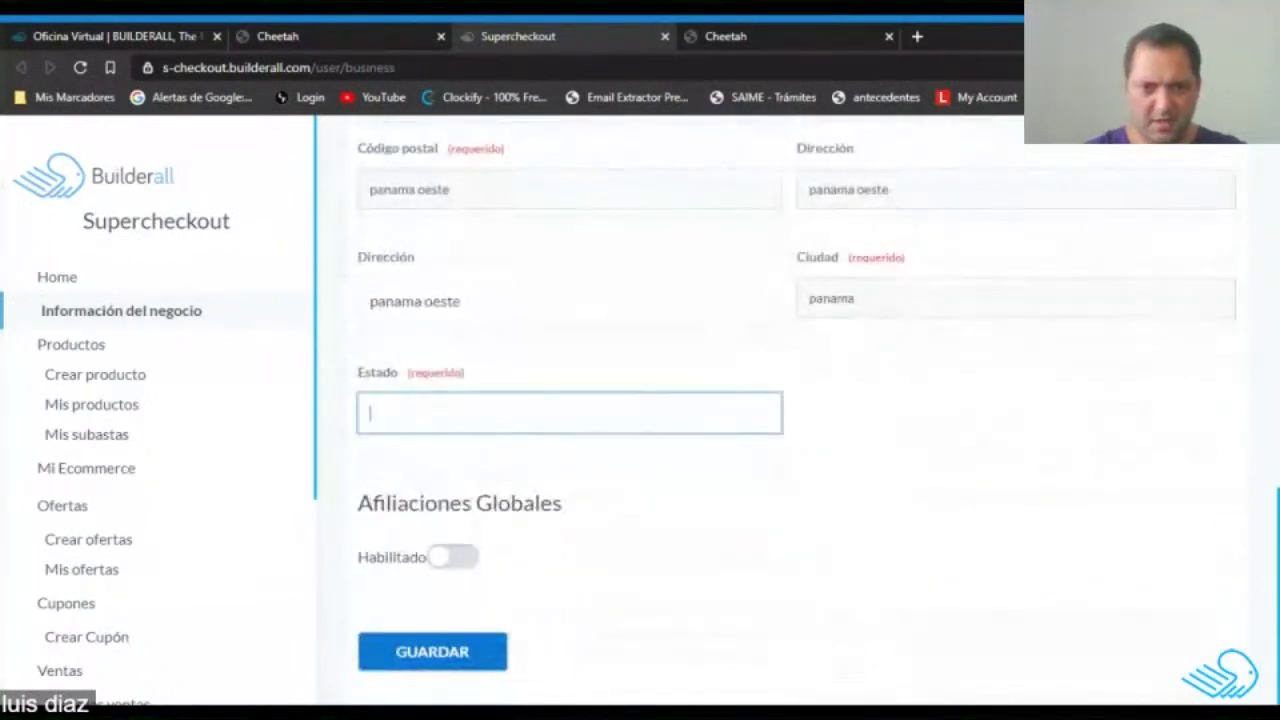
{"action": "type", "text": "arraijan"}
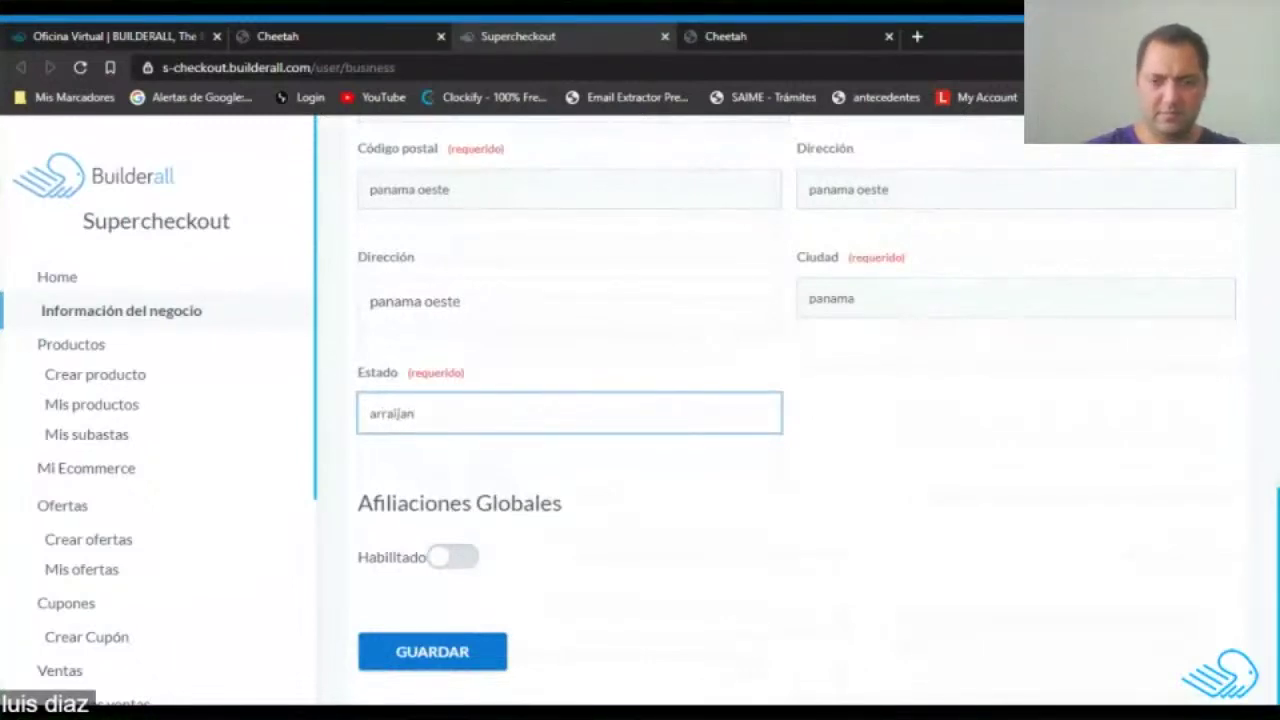
{"action": "left_click", "coordinate": [846, 443]}
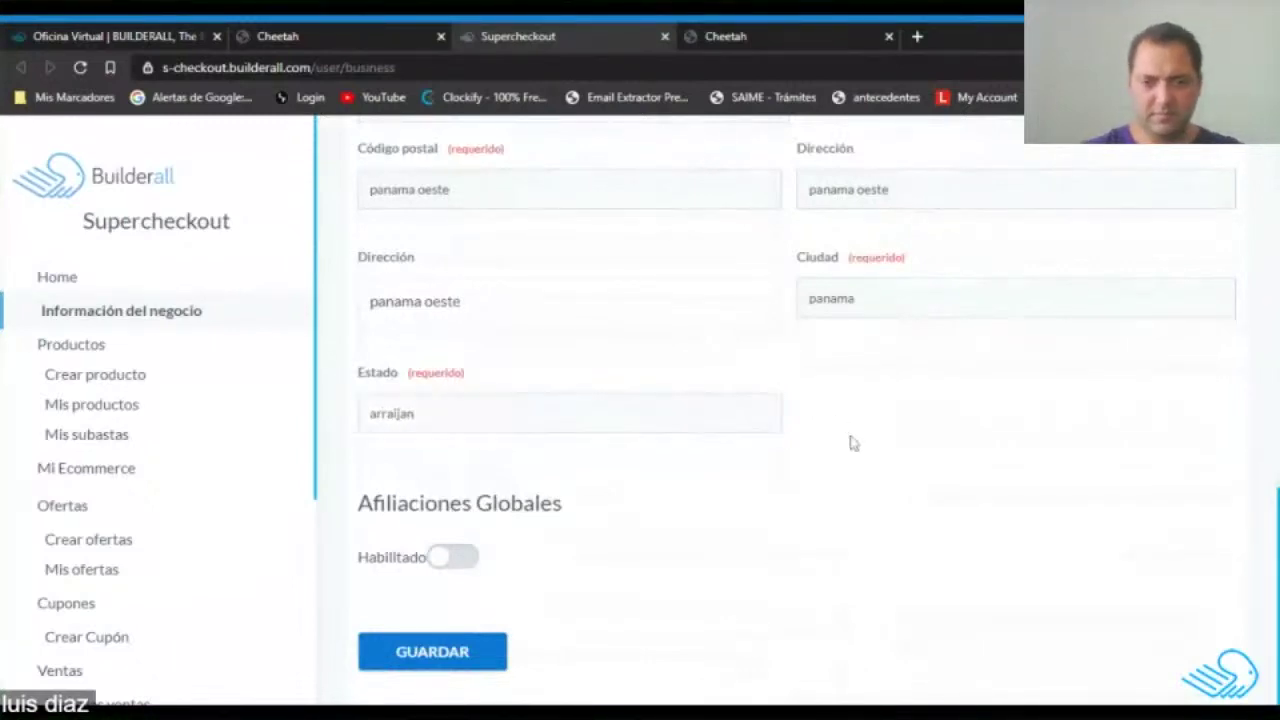
{"action": "left_click", "coordinate": [437, 656]}
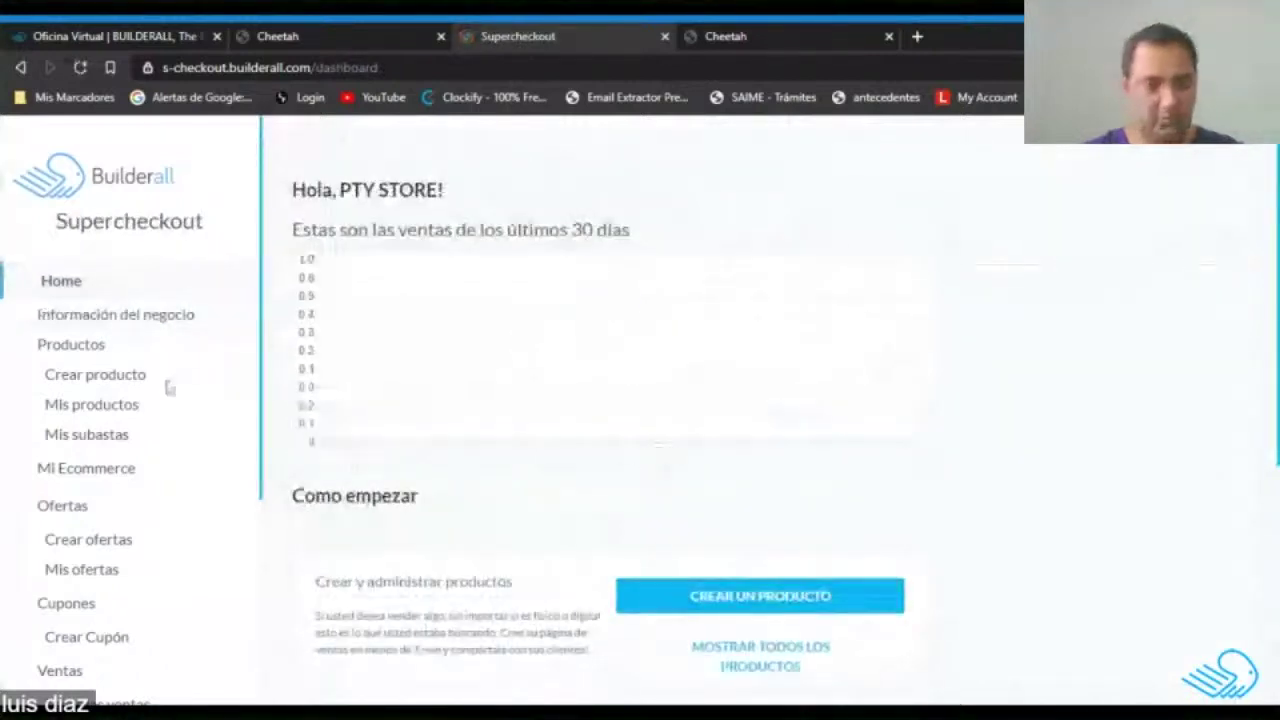
Crop and confirm the PTY Store logo in business information, then save it.
{"action": "left_click", "coordinate": [125, 318]}
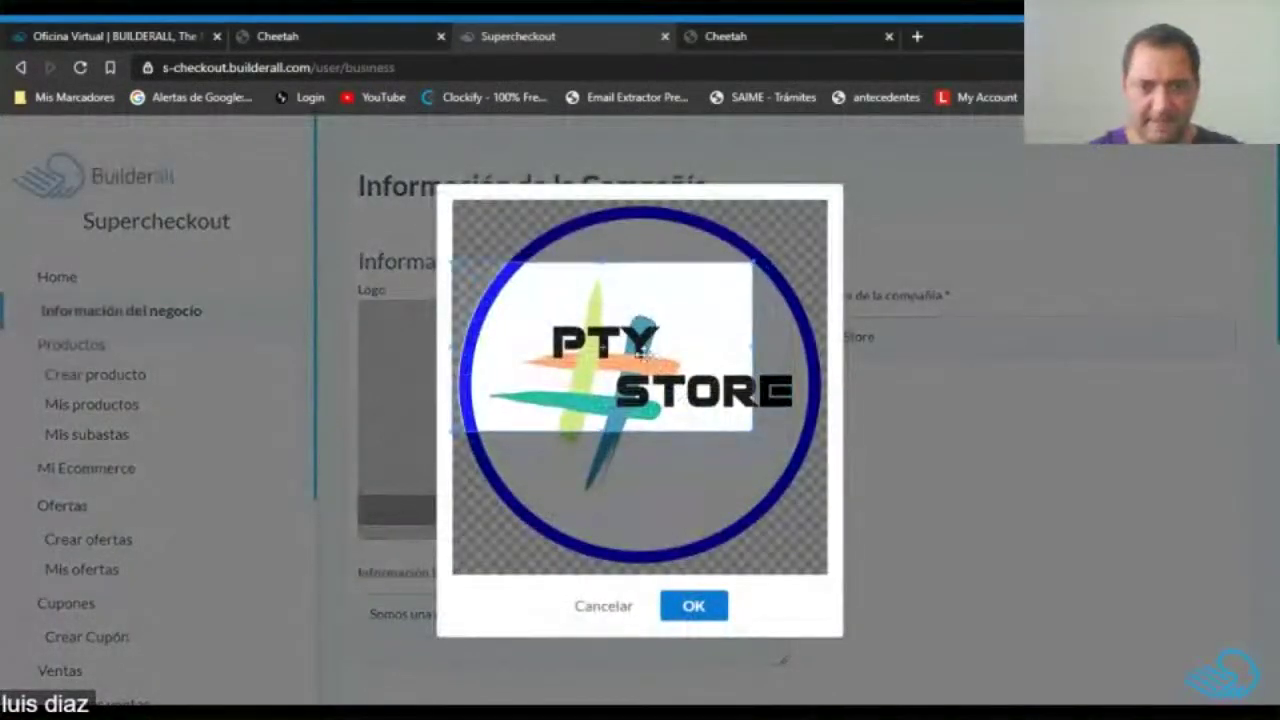
{"action": "left_click_drag", "start_coordinate": [760, 436], "coordinate": [833, 505]}
{"action": "left_click_drag", "start_coordinate": [650, 350], "coordinate": [652, 368]}
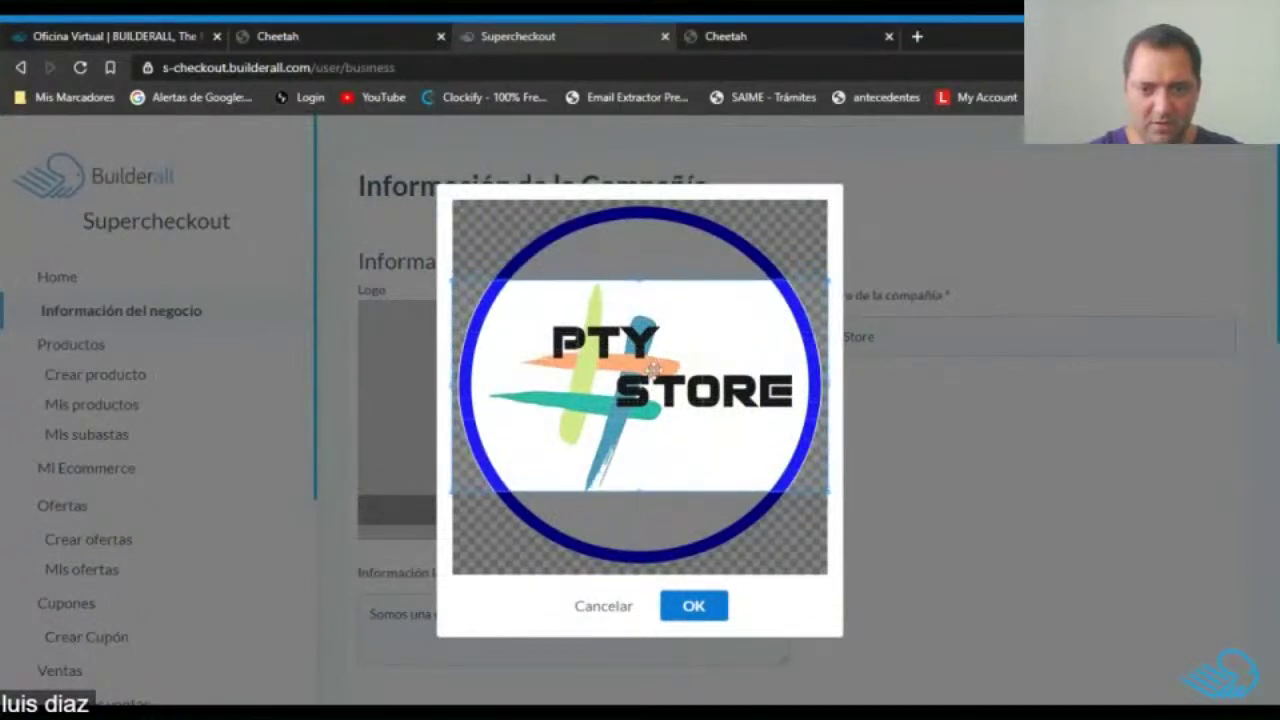
{"action": "left_click", "coordinate": [693, 606]}
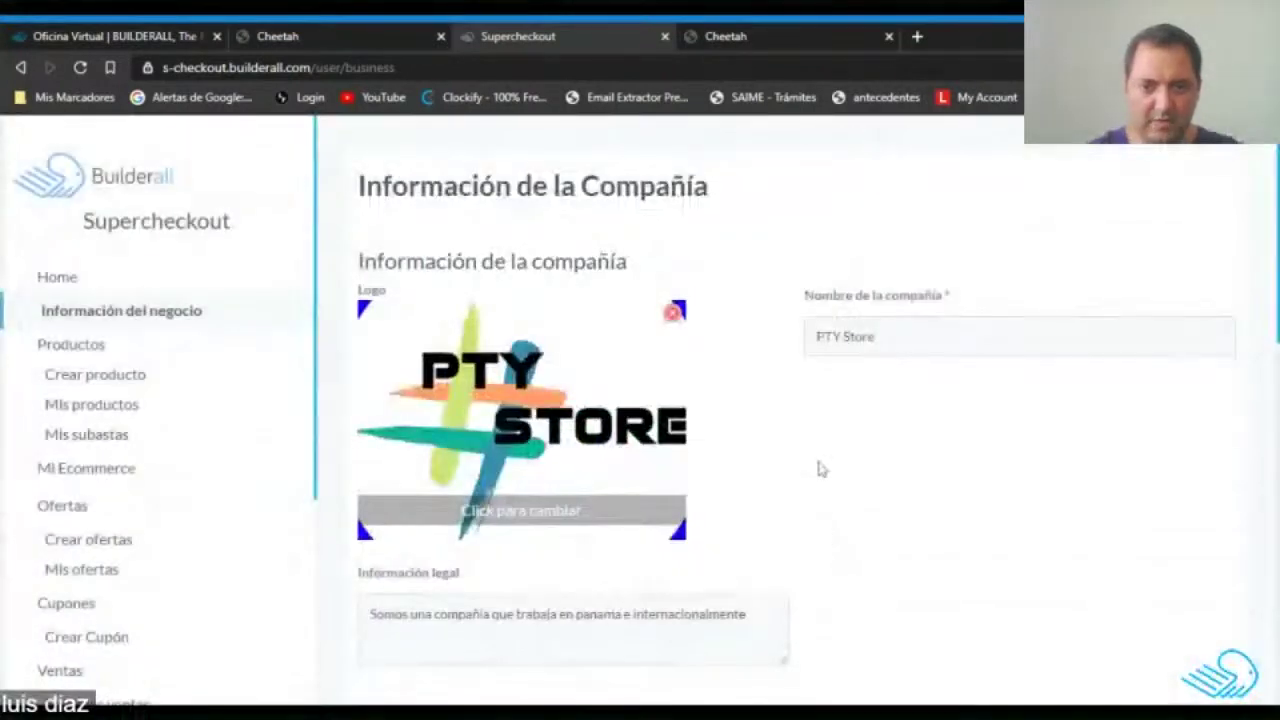
{"action": "scroll", "coordinate": [820, 466], "scroll_direction": "down", "scroll_amount": 10}
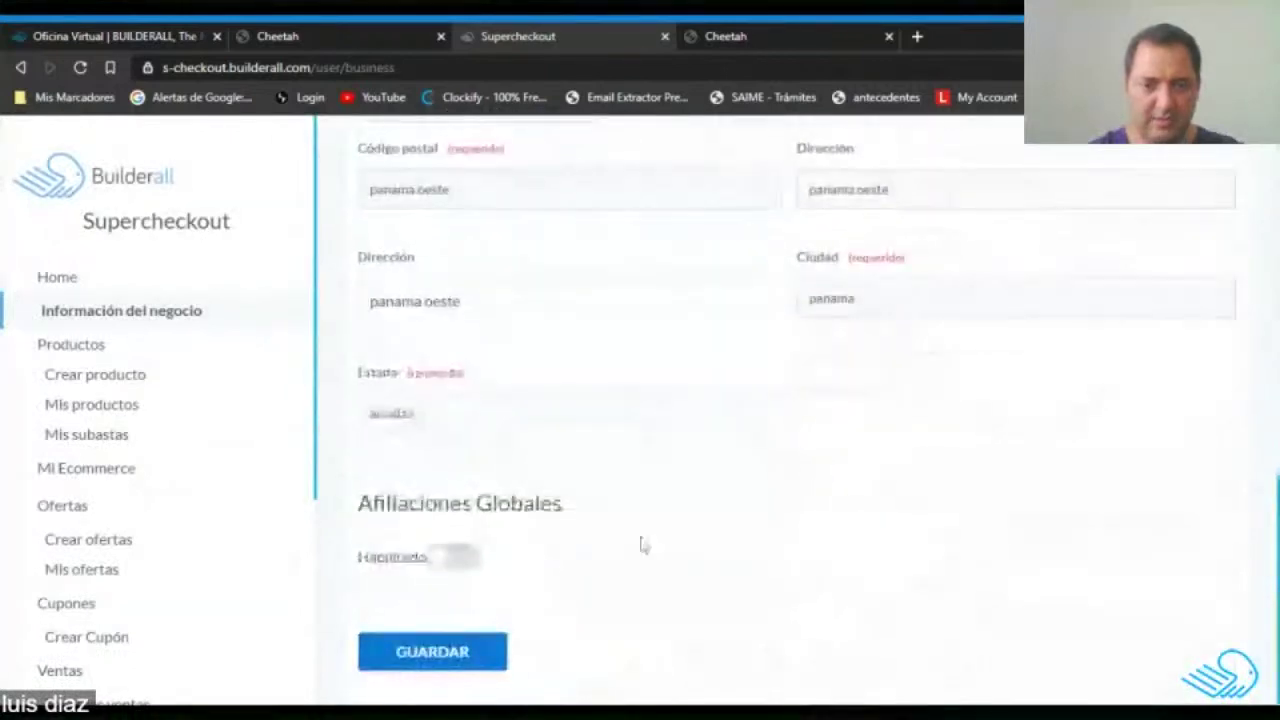
{"action": "left_click", "coordinate": [400, 662]}
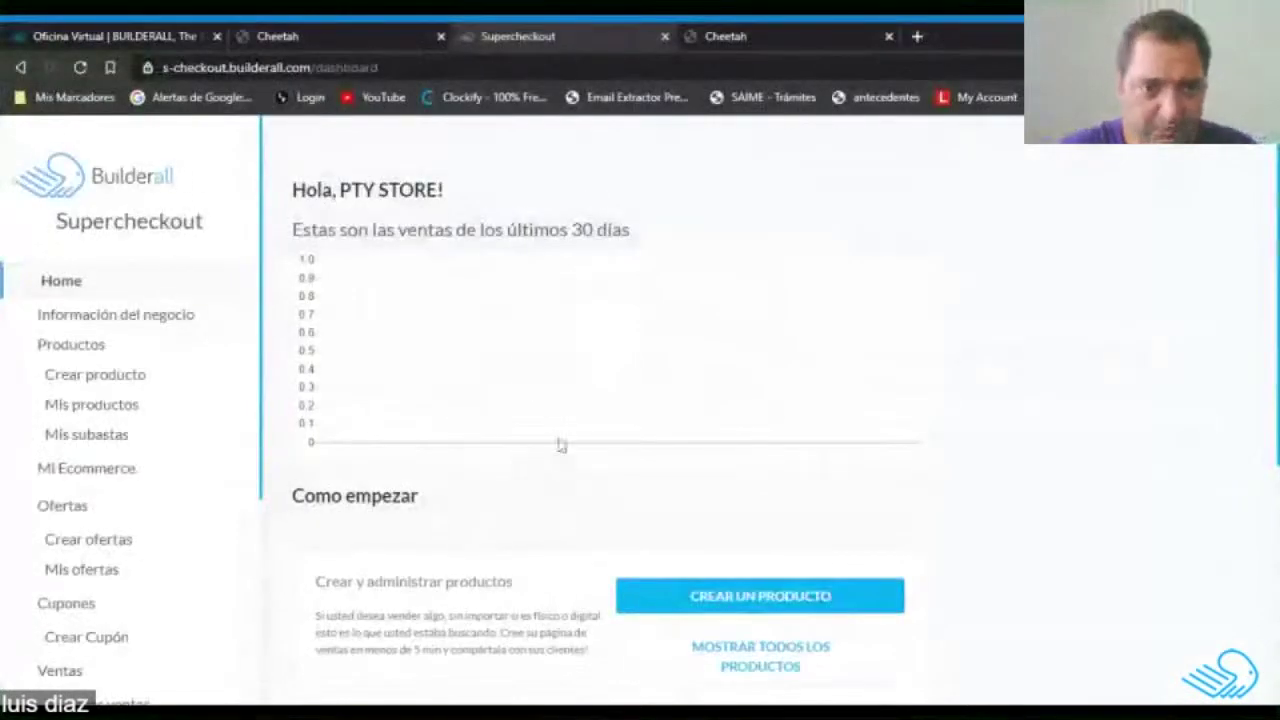
Create a new product named 'Sueter Caballero' and pick Español as its language.
{"action": "left_click", "coordinate": [763, 596]}
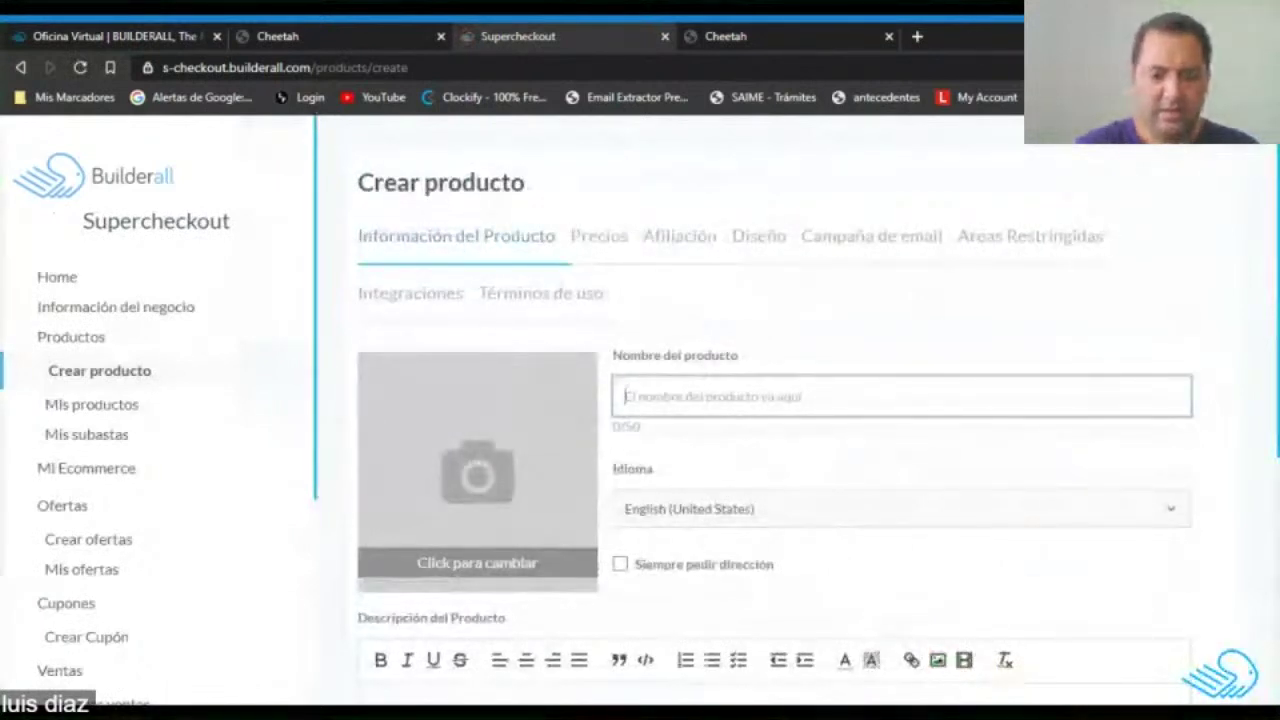
{"action": "type", "text": "Sue"}
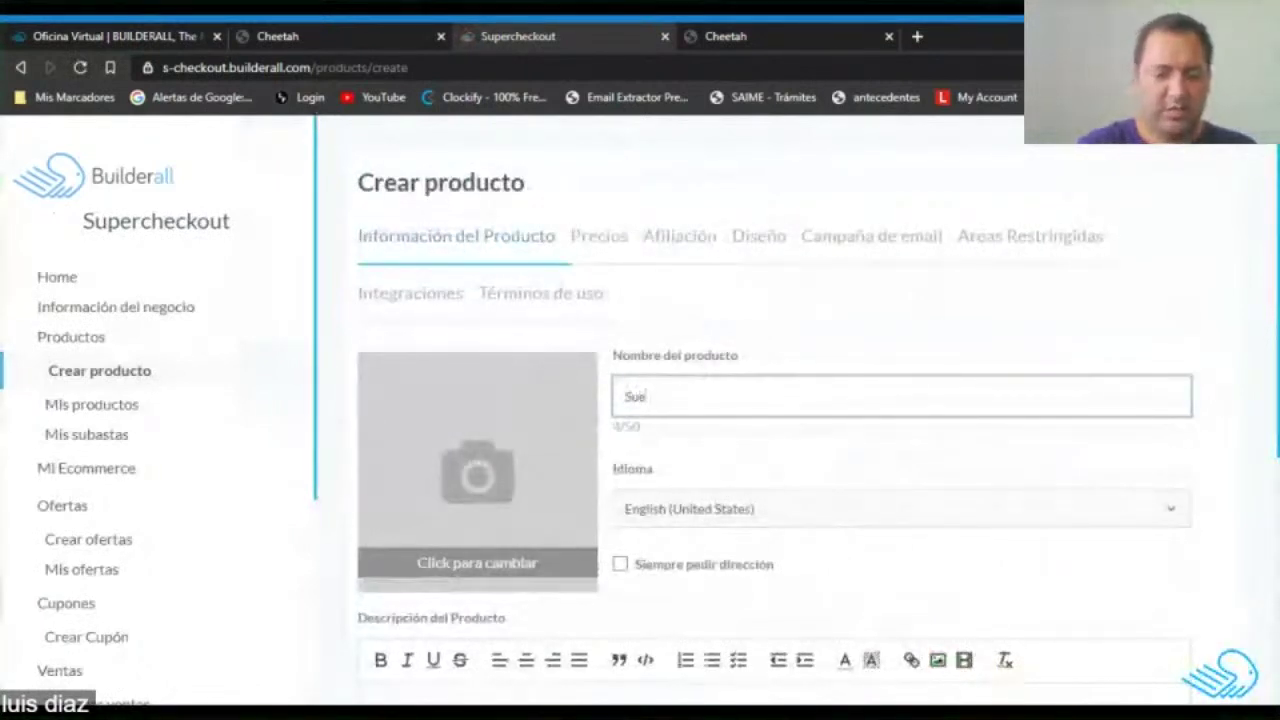
{"action": "type", "text": " ño "}
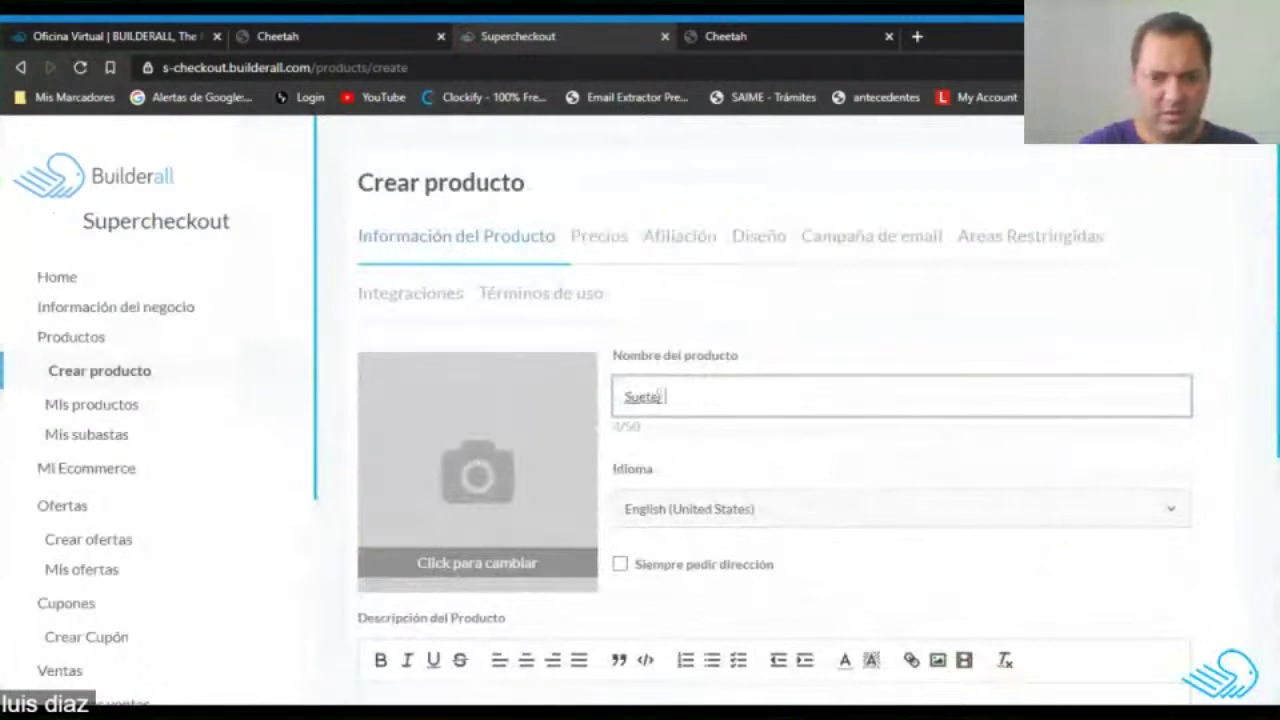
{"action": "type", "text": "Ca"}
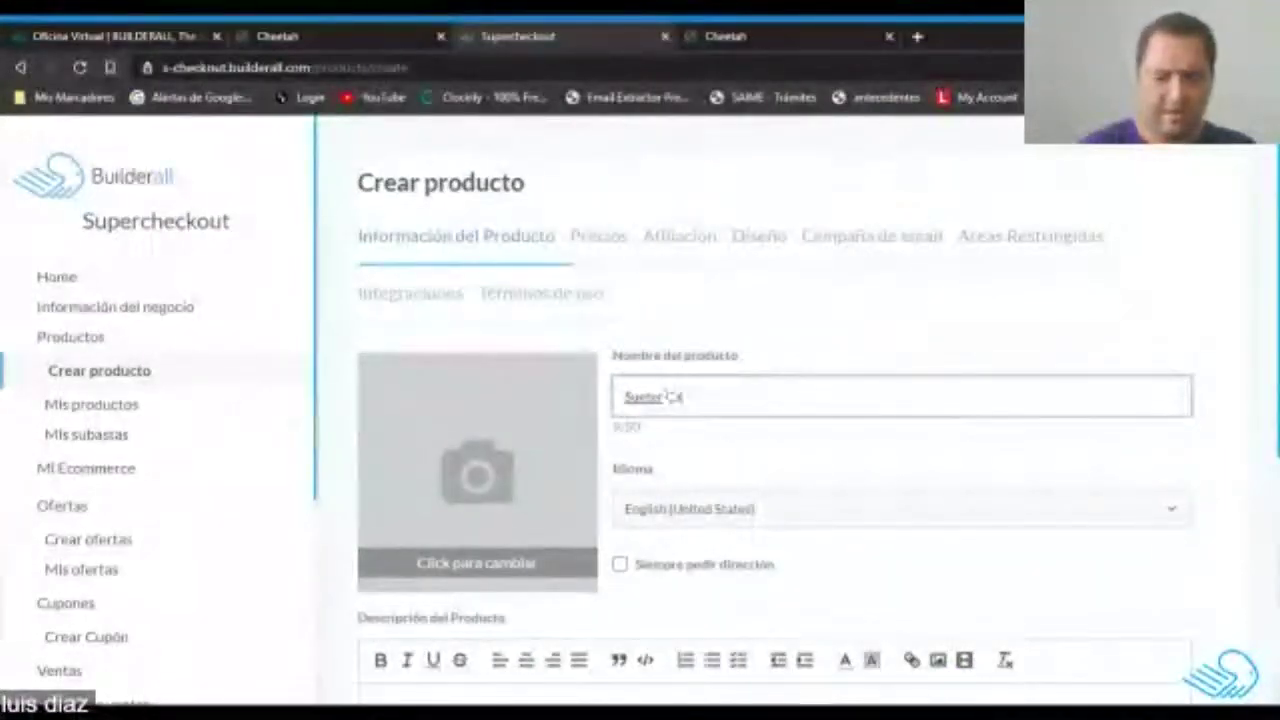
{"action": "type", "text": "ballero"}
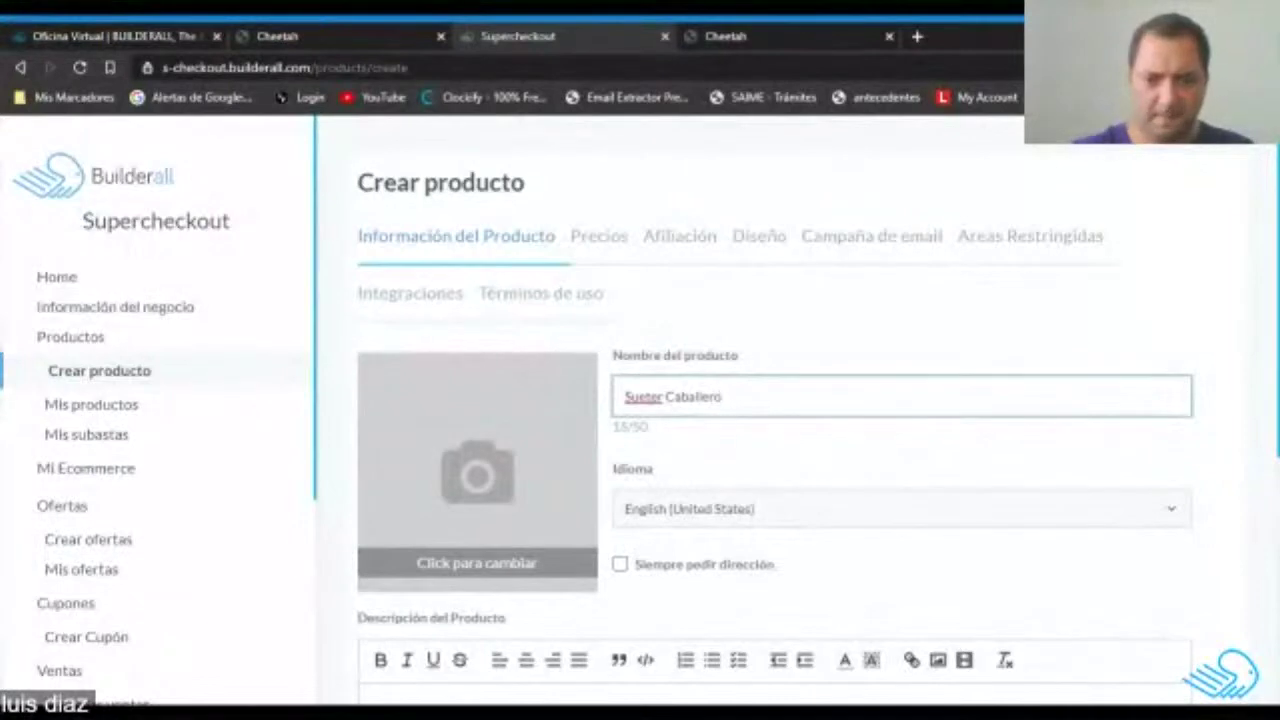
{"action": "scroll", "coordinate": [785, 425], "scroll_direction": "down", "scroll_amount": 1}
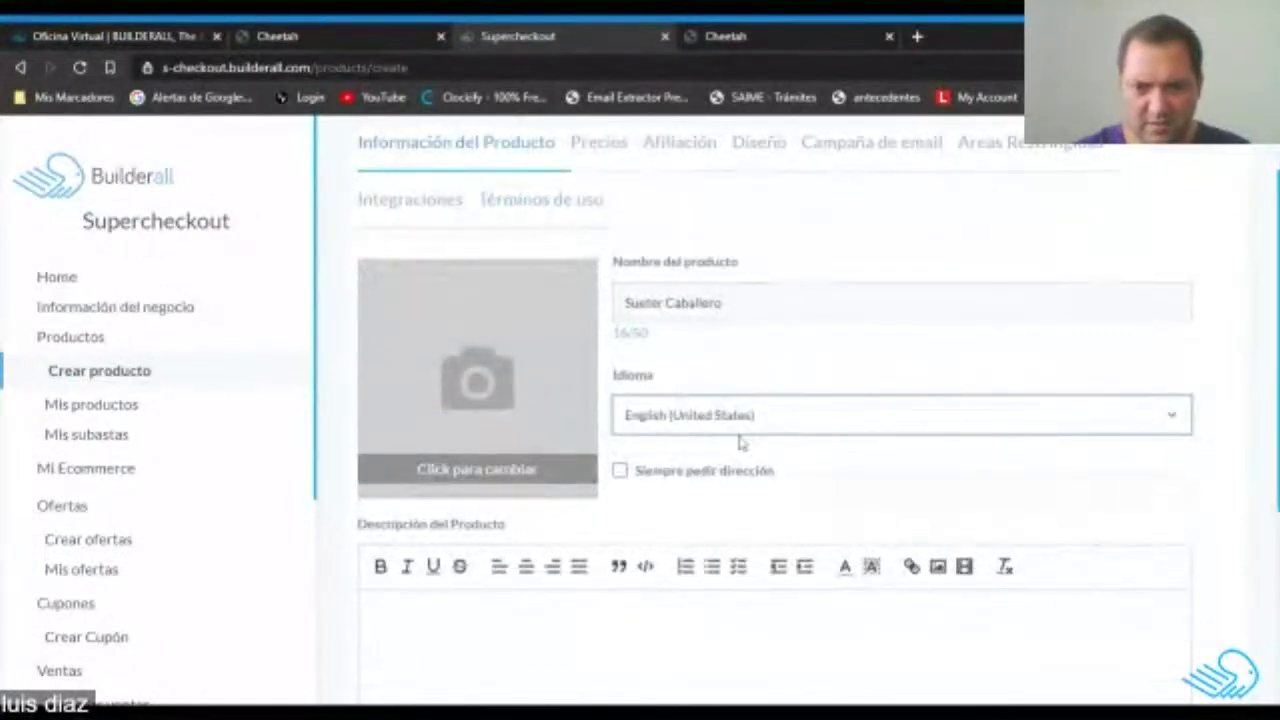
{"action": "left_click", "coordinate": [671, 502]}
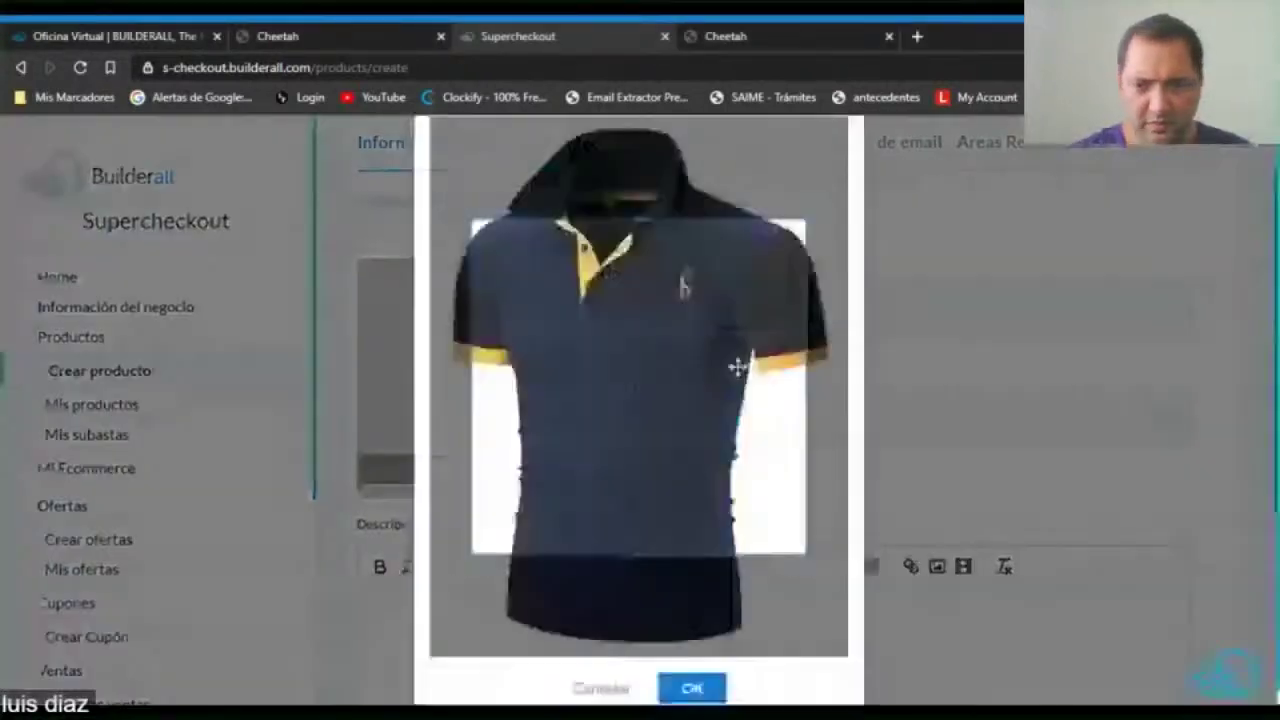
Crop the polo photo to cover nearly the whole shirt and confirm it.
{"action": "left_click_drag", "start_coordinate": [570, 258], "coordinate": [570, 227]}
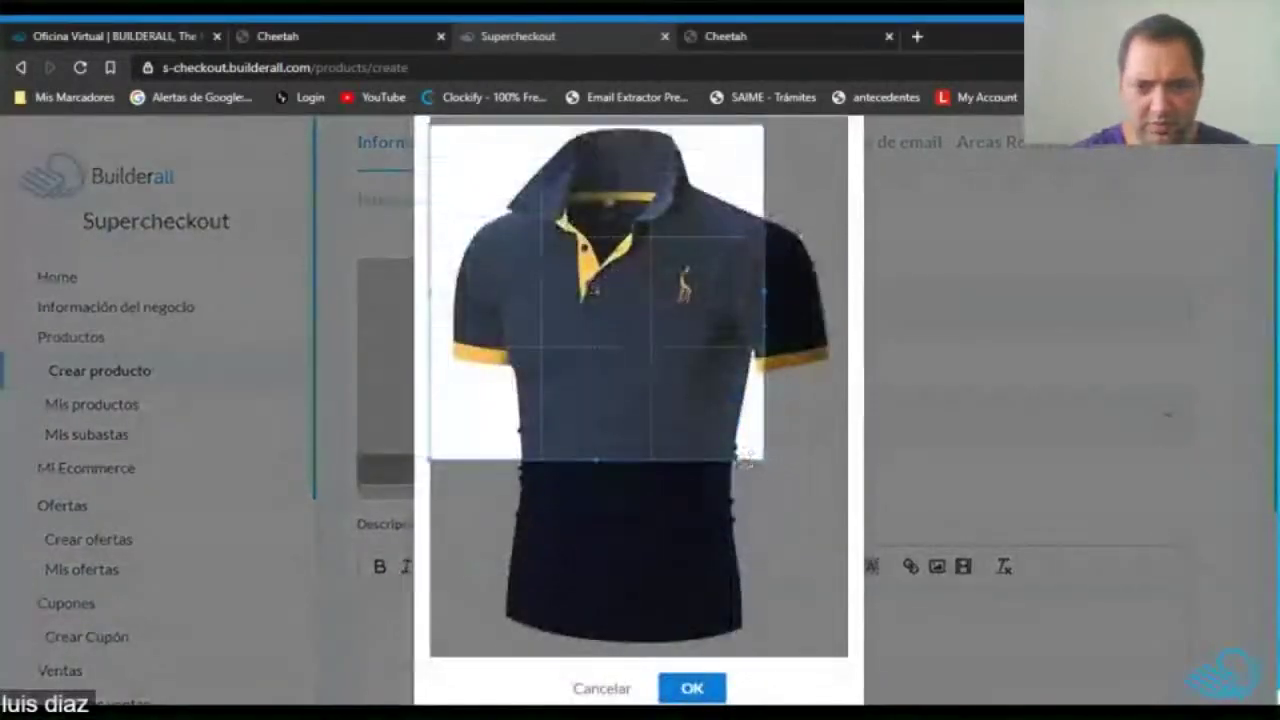
{"action": "left_click_drag", "start_coordinate": [762, 456], "coordinate": [900, 622]}
{"action": "left_click_drag", "start_coordinate": [666, 376], "coordinate": [666, 368]}
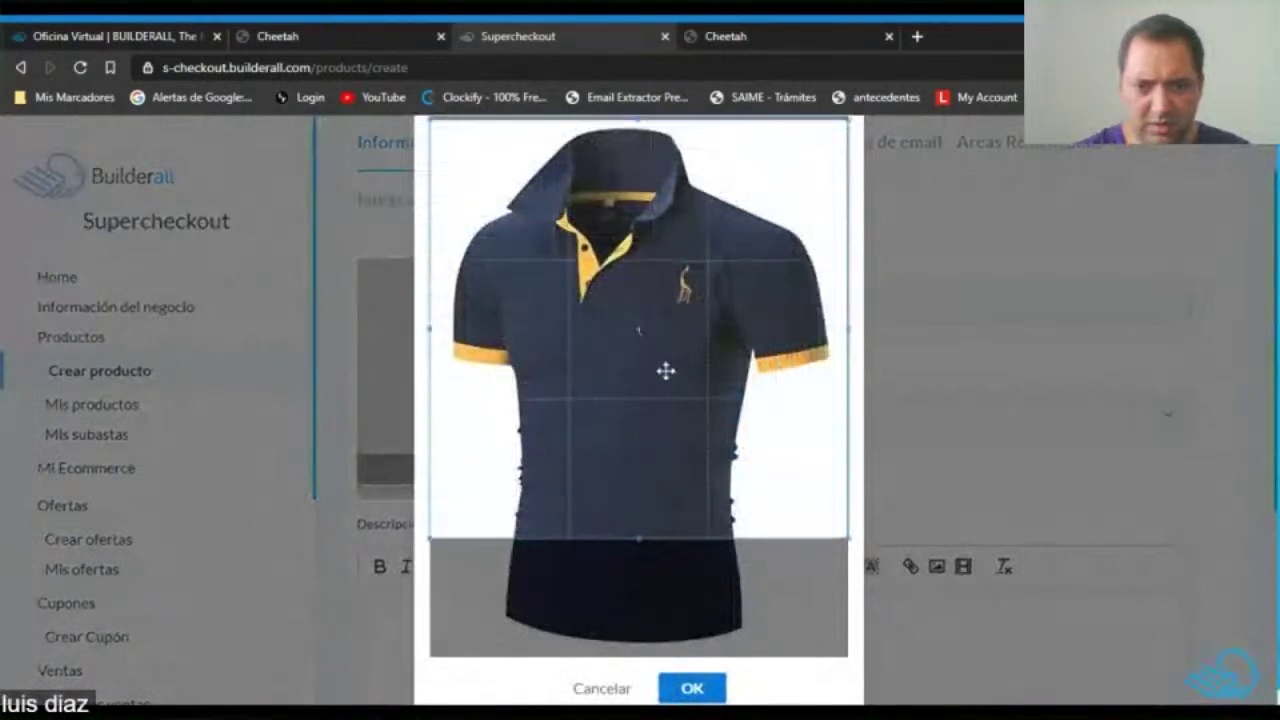
{"action": "left_click", "coordinate": [692, 688]}
Rename the product to 'Sueter polo Caballero' and copy the name.
{"action": "left_click", "coordinate": [727, 303]}
{"action": "type", "text": "polo Caballero"}
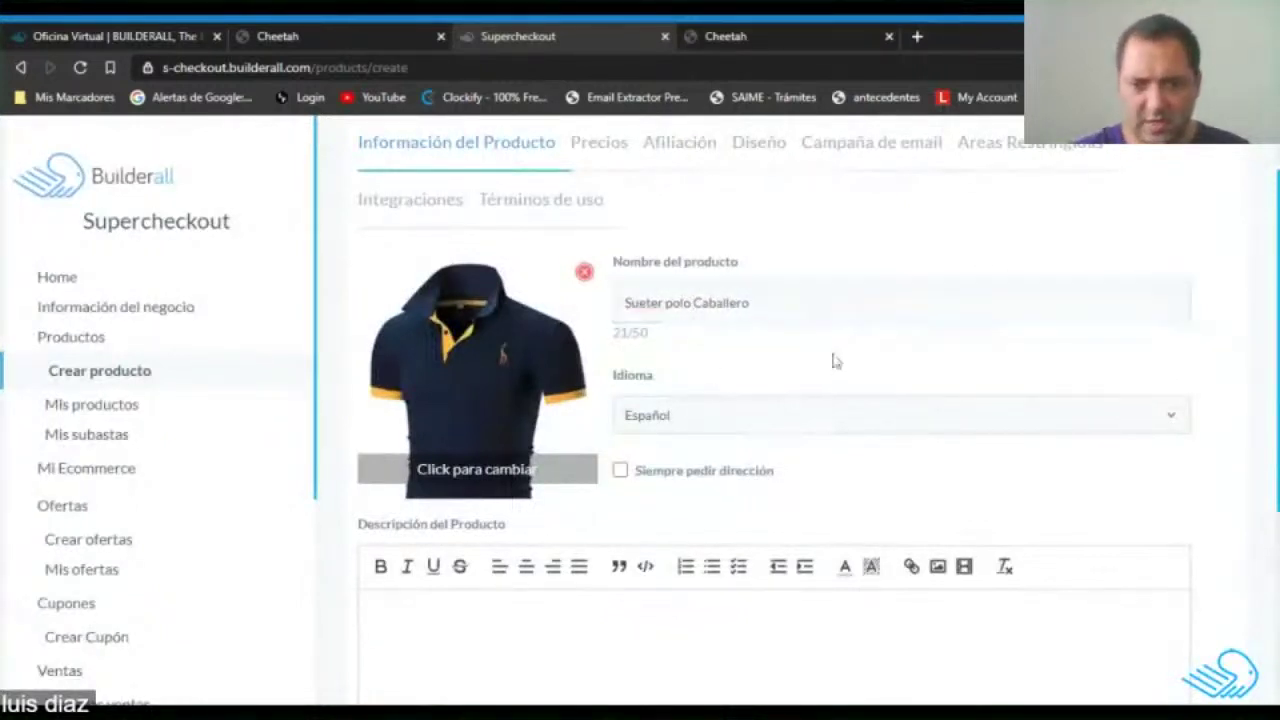
{"action": "left_click", "coordinate": [832, 362]}
{"action": "scroll", "coordinate": [832, 362], "scroll_direction": "down", "scroll_amount": 2}
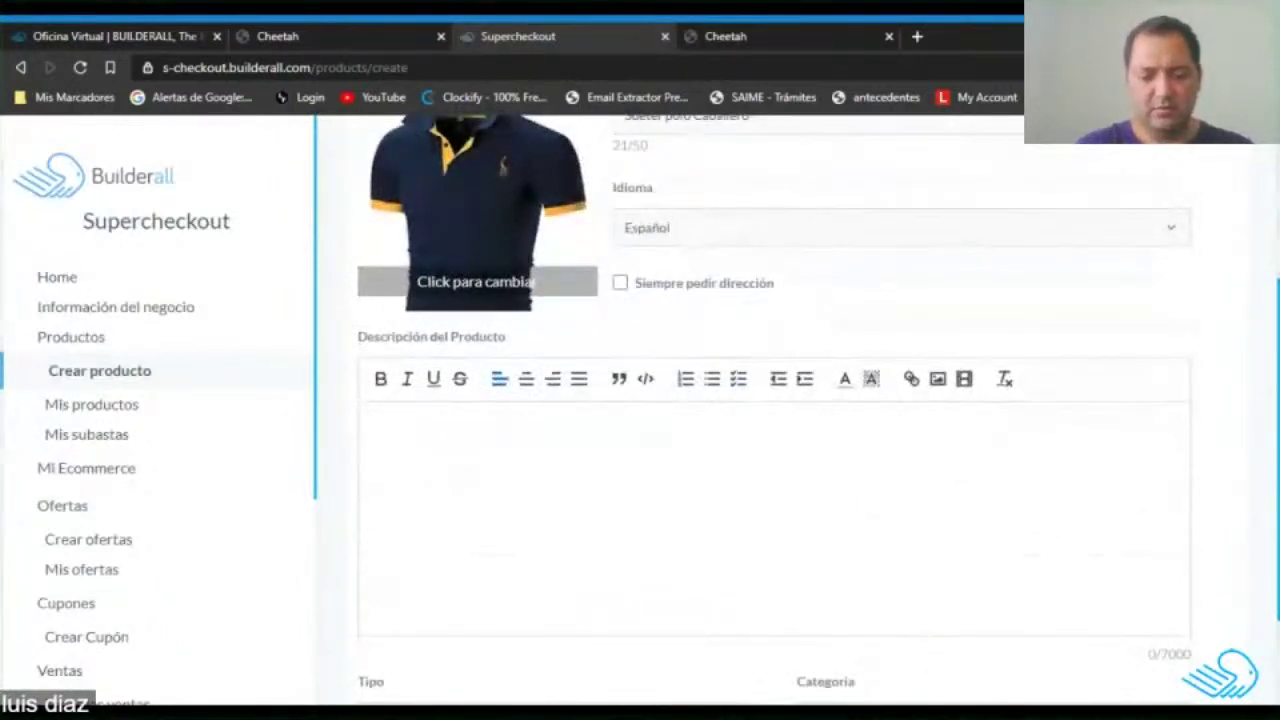
{"action": "scroll", "coordinate": [498, 379], "scroll_direction": "up", "scroll_amount": 1}
{"action": "left_click_drag", "start_coordinate": [752, 208], "coordinate": [624, 208]}
{"action": "key", "text": "ctrl+c"}
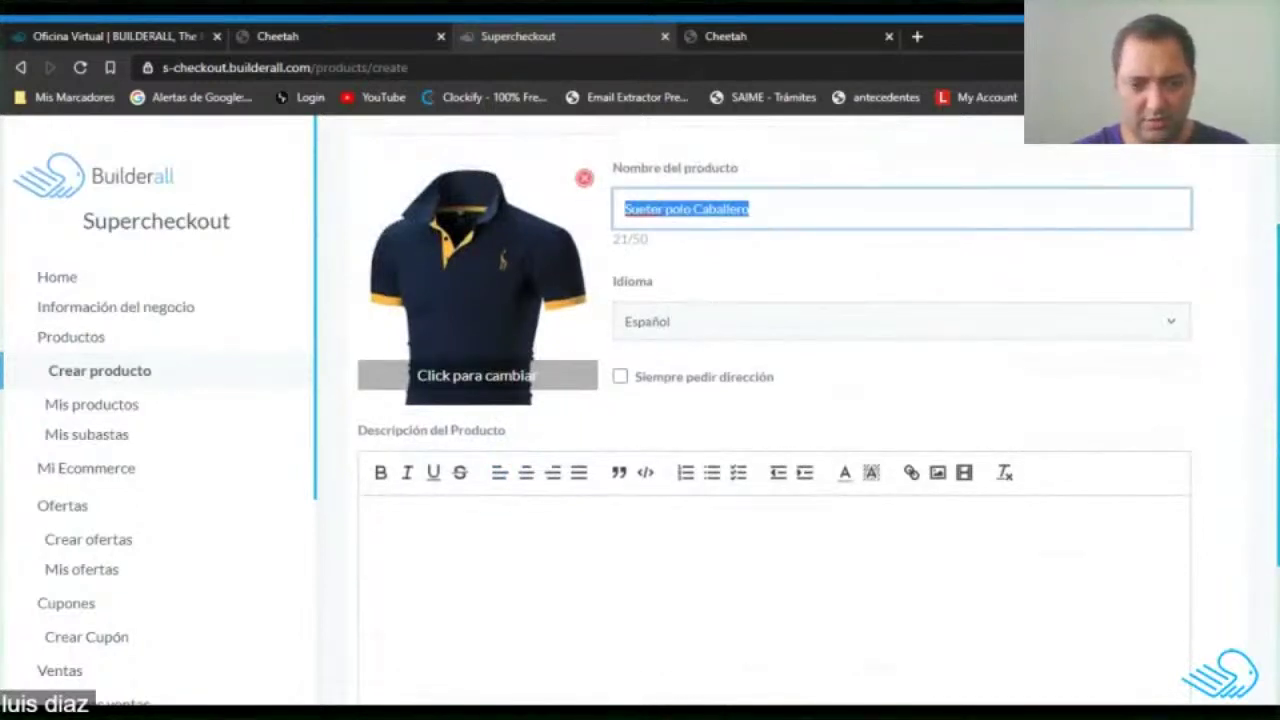
Paste the name as description and set category to 'Ropa, zapatos ó accesorios'.
{"action": "left_click", "coordinate": [500, 530]}
{"action": "key", "text": "ctrl+v"}
{"action": "scroll", "coordinate": [775, 400], "scroll_direction": "down", "scroll_amount": 3}
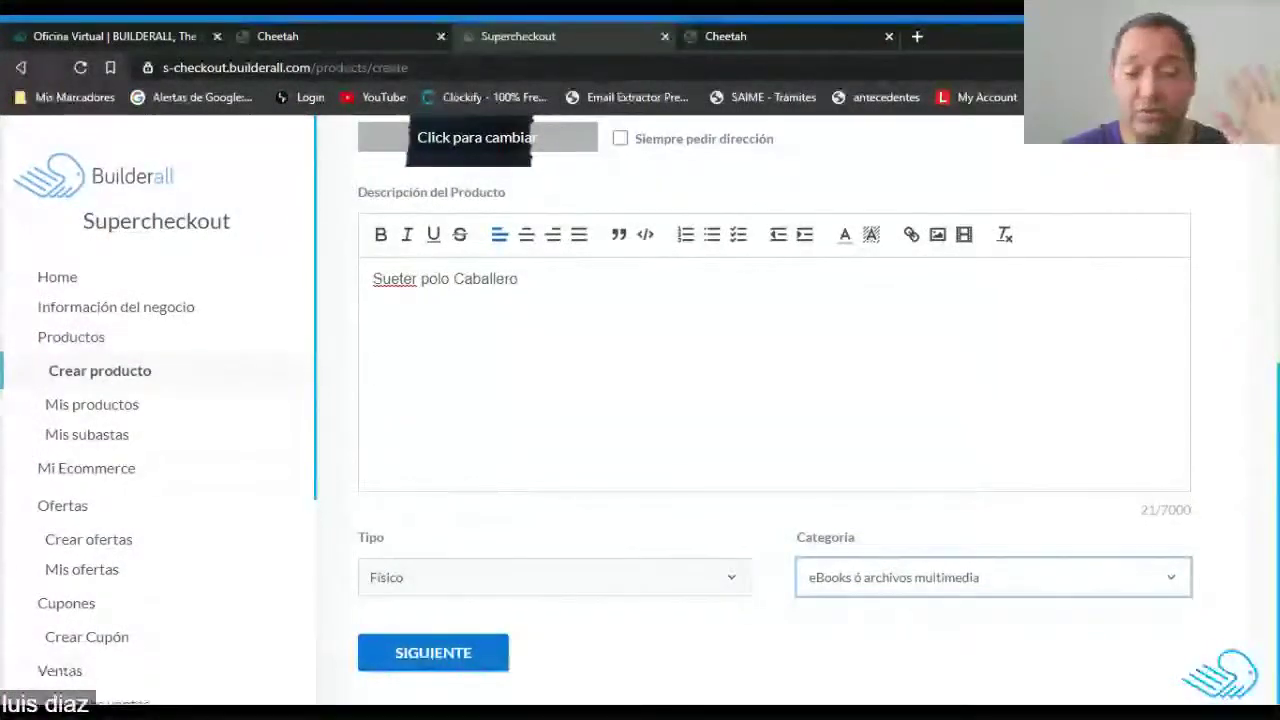
{"action": "left_click", "coordinate": [884, 578]}
{"action": "left_click", "coordinate": [756, 609]}
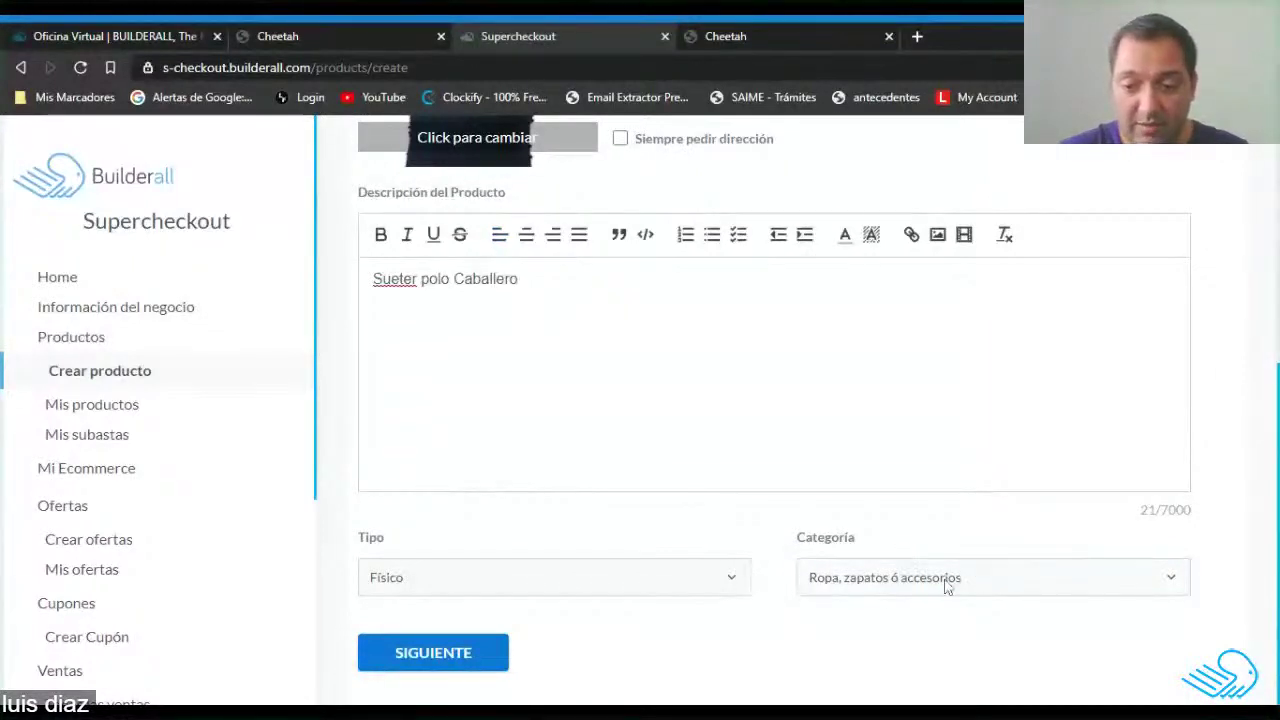
Move on to the Precios step and set the currency type to USD United States Dollar.
{"action": "left_click", "coordinate": [431, 656]}
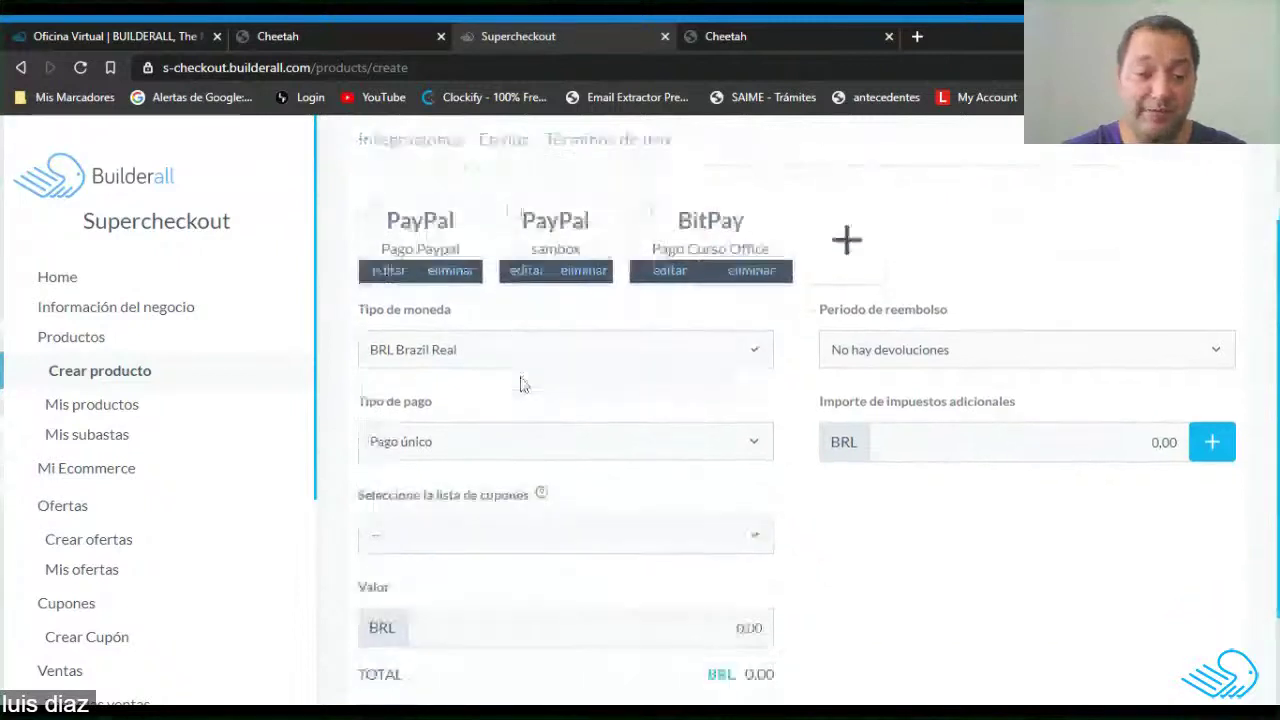
{"action": "scroll", "coordinate": [523, 380], "scroll_direction": "down", "scroll_amount": 1}
{"action": "left_click", "coordinate": [491, 343]}
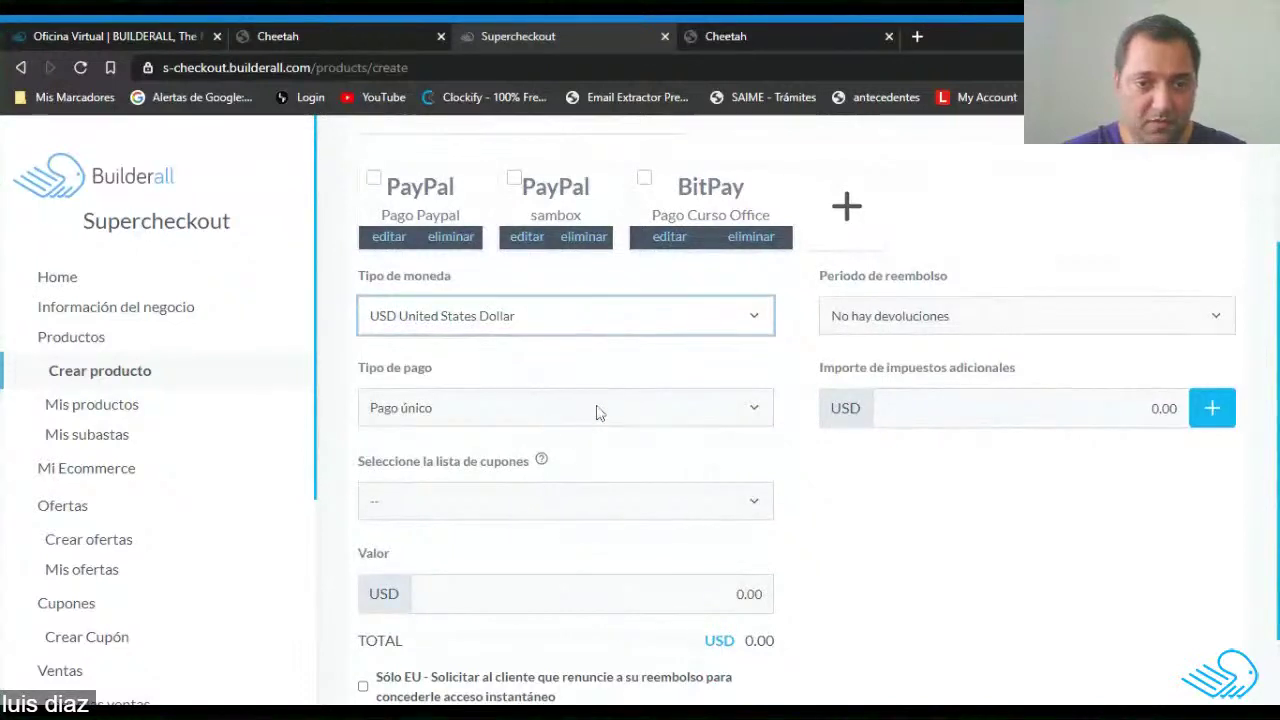
{"action": "scroll", "coordinate": [700, 400], "scroll_direction": "down", "scroll_amount": 1}
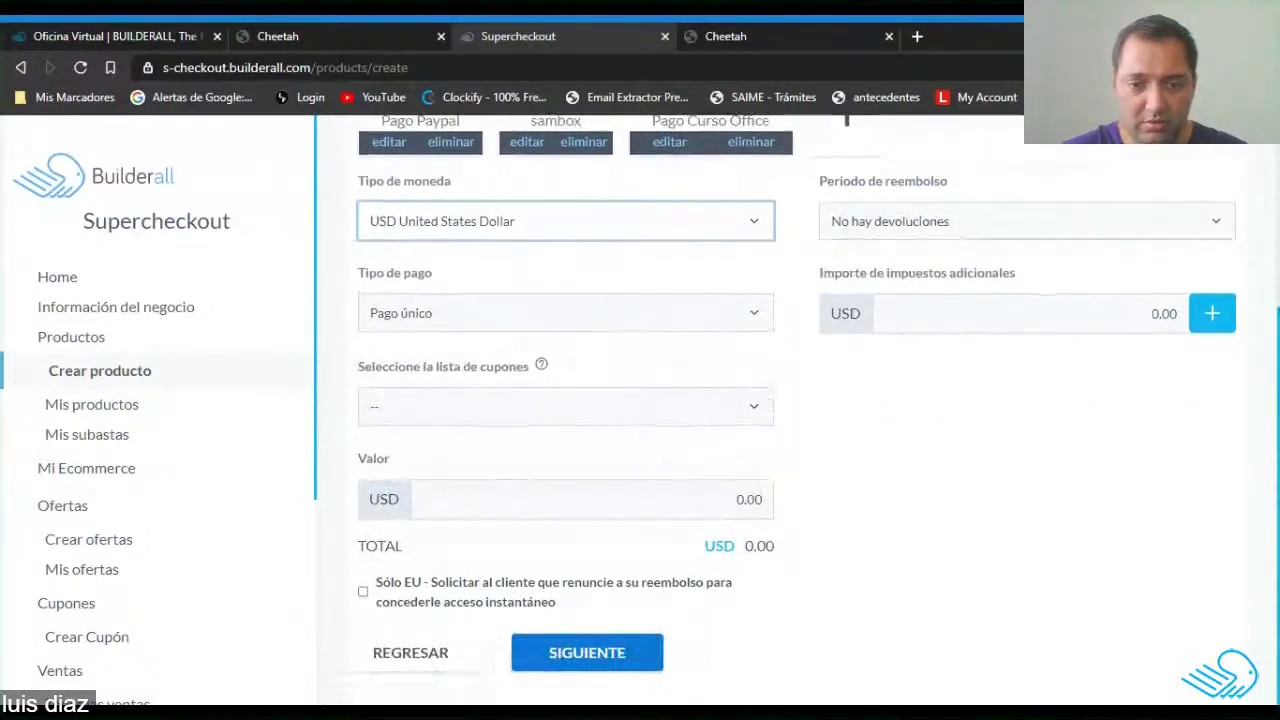
Enter 20.00 as the product value and bring up the additional taxes management.
{"action": "left_click", "coordinate": [760, 499]}
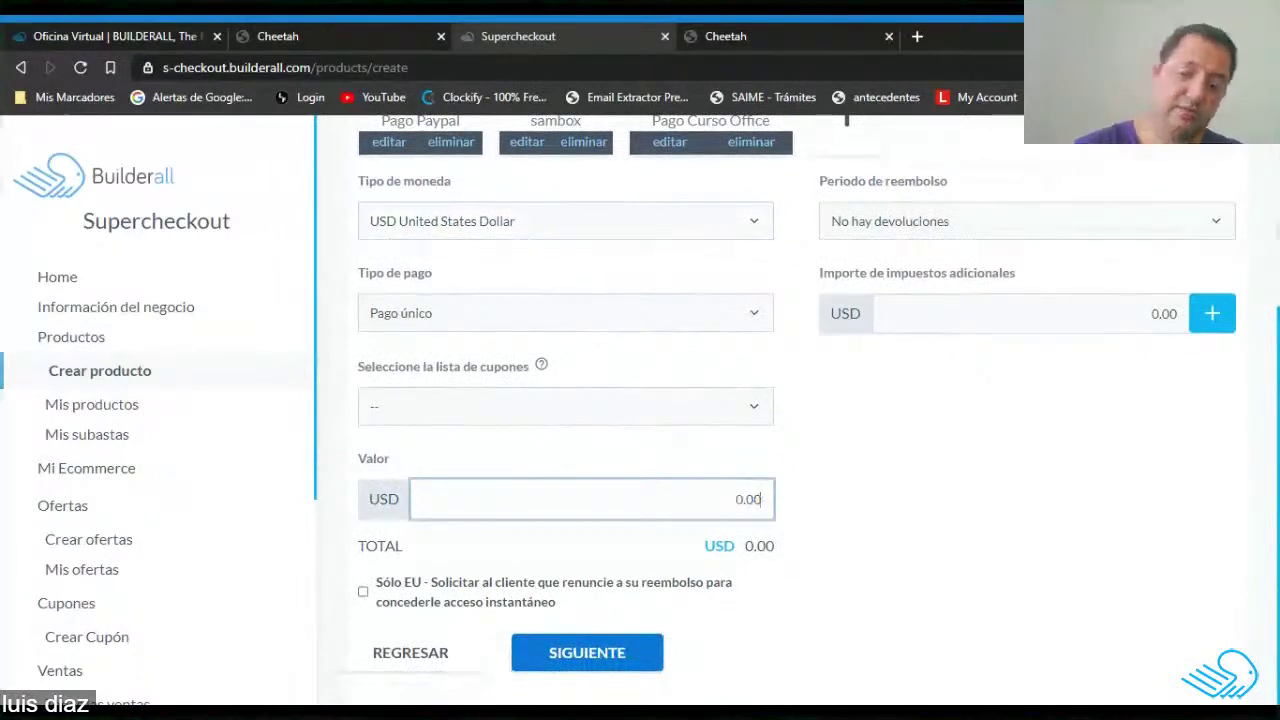
{"action": "type", "text": "20.00"}
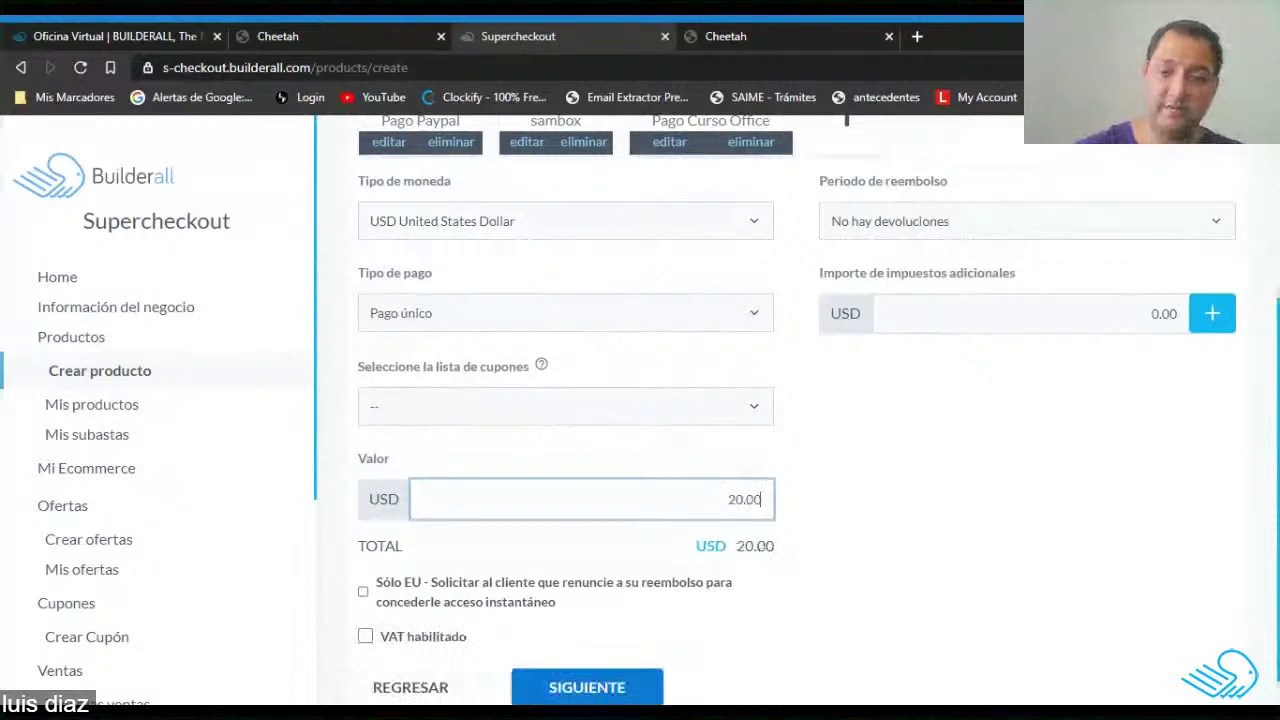
{"action": "scroll", "coordinate": [862, 457], "scroll_direction": "up", "scroll_amount": 2}
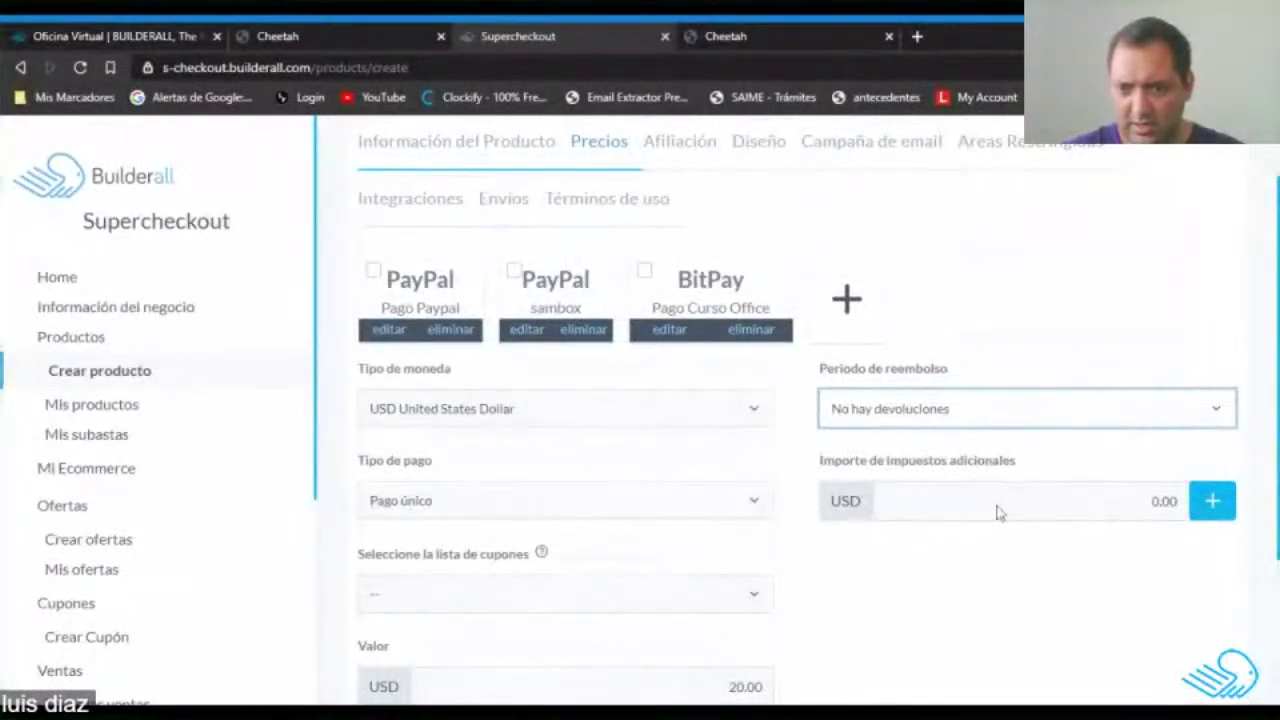
{"action": "left_click", "coordinate": [1213, 503]}
Add a named percentage-type tax worth USD 1.40, raising the total to USD 21.40.
{"action": "left_click", "coordinate": [384, 468]}
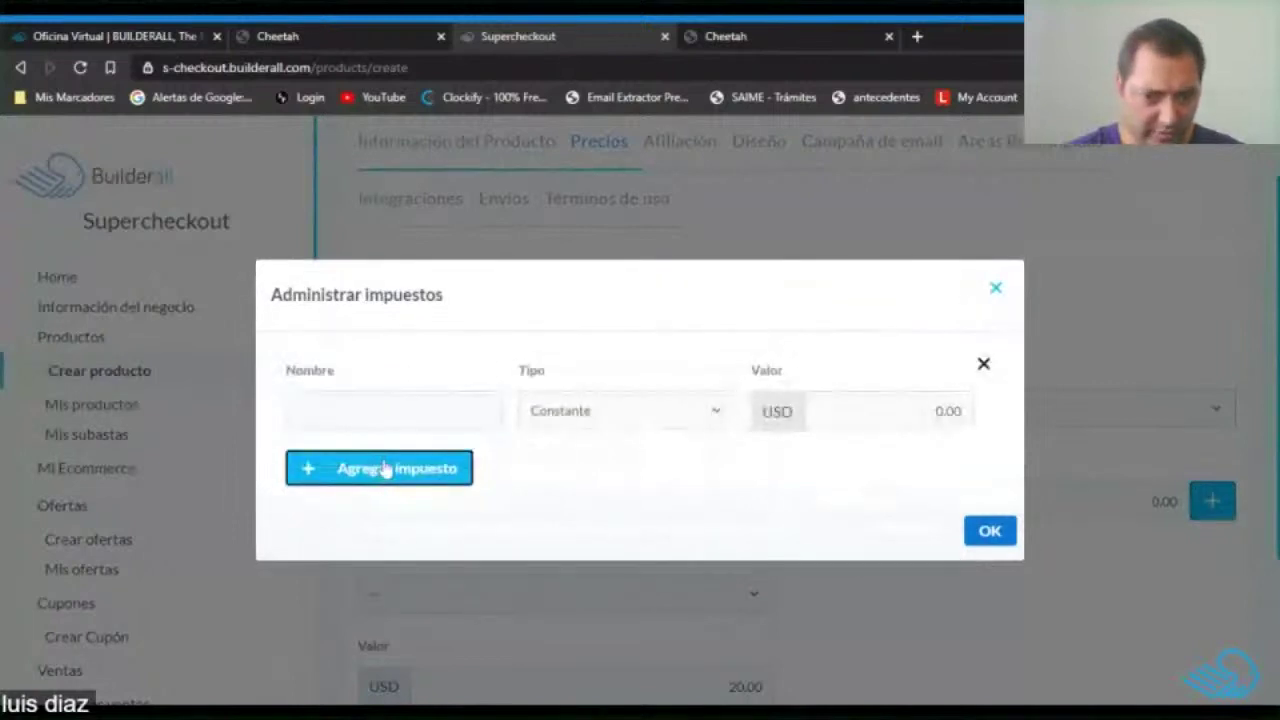
{"action": "left_click", "coordinate": [494, 418]}
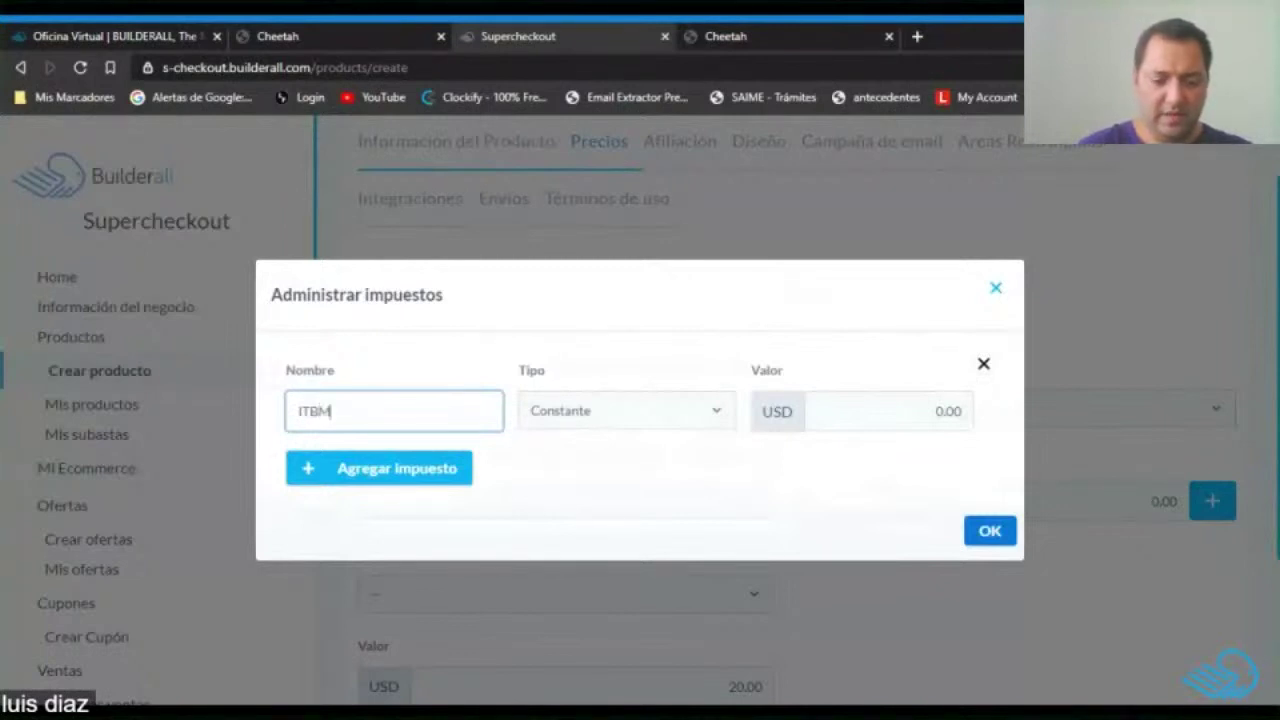
{"action": "left_click", "coordinate": [673, 420]}
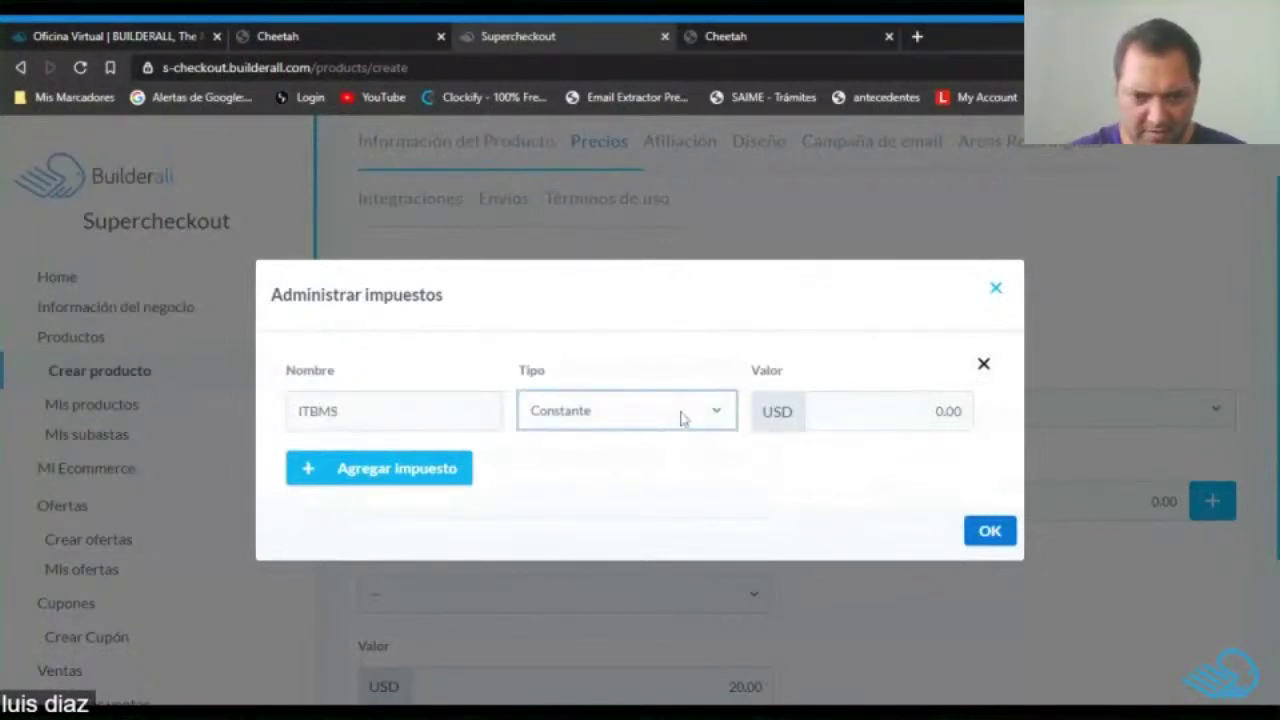
{"action": "left_click", "coordinate": [649, 449]}
{"action": "left_click", "coordinate": [956, 411]}
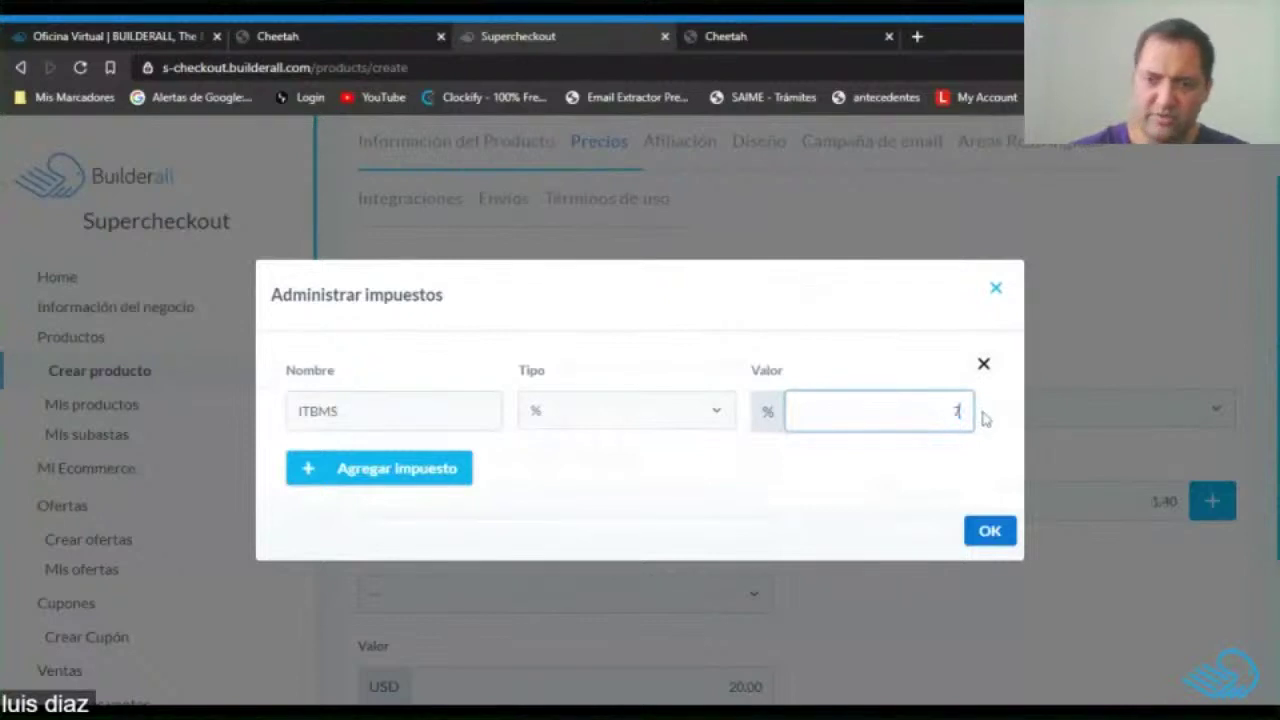
{"action": "left_click", "coordinate": [989, 531]}
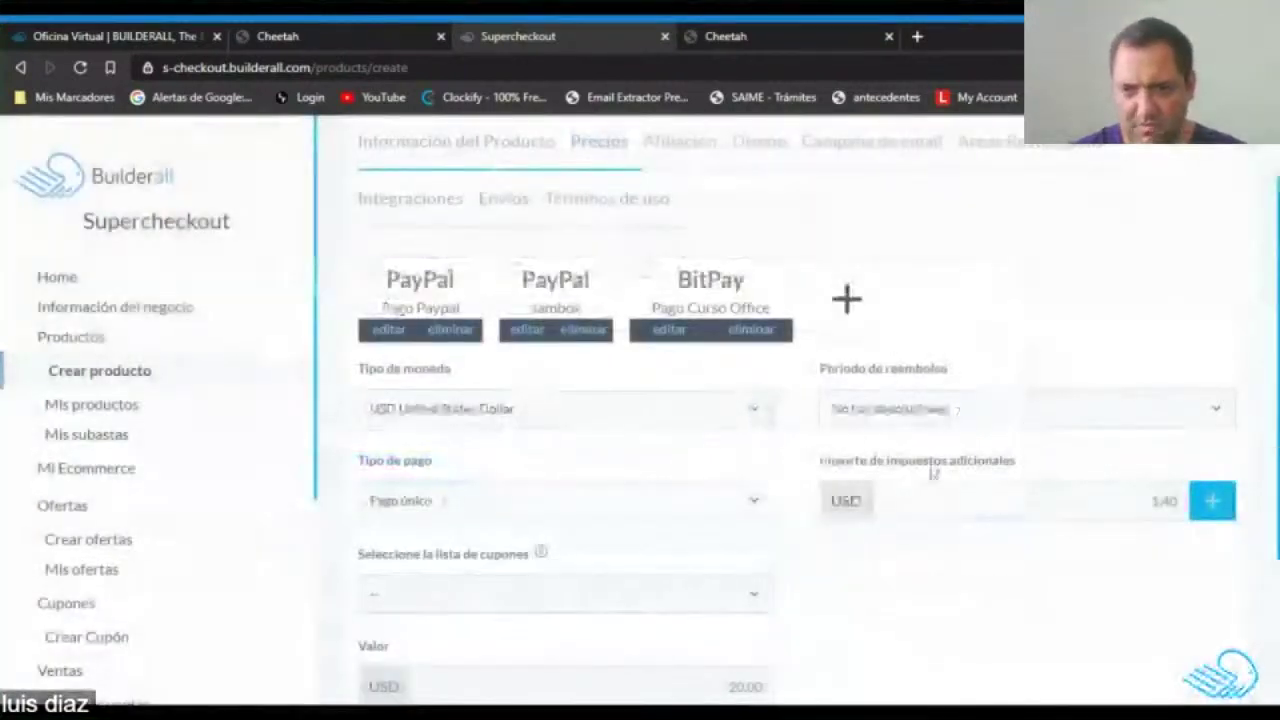
{"action": "scroll", "coordinate": [718, 420], "scroll_direction": "down", "scroll_amount": 2}
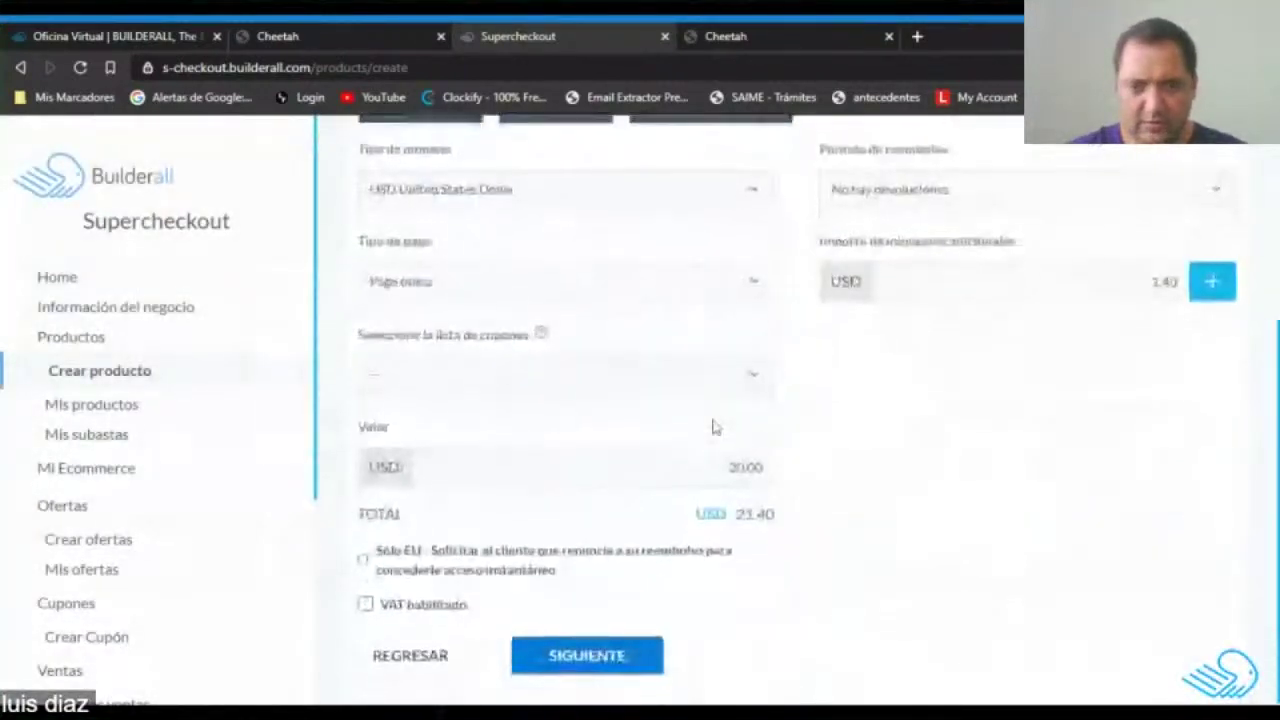
{"action": "scroll", "coordinate": [714, 425], "scroll_direction": "up", "scroll_amount": 3}
{"action": "scroll", "coordinate": [712, 428], "scroll_direction": "down", "scroll_amount": 3}
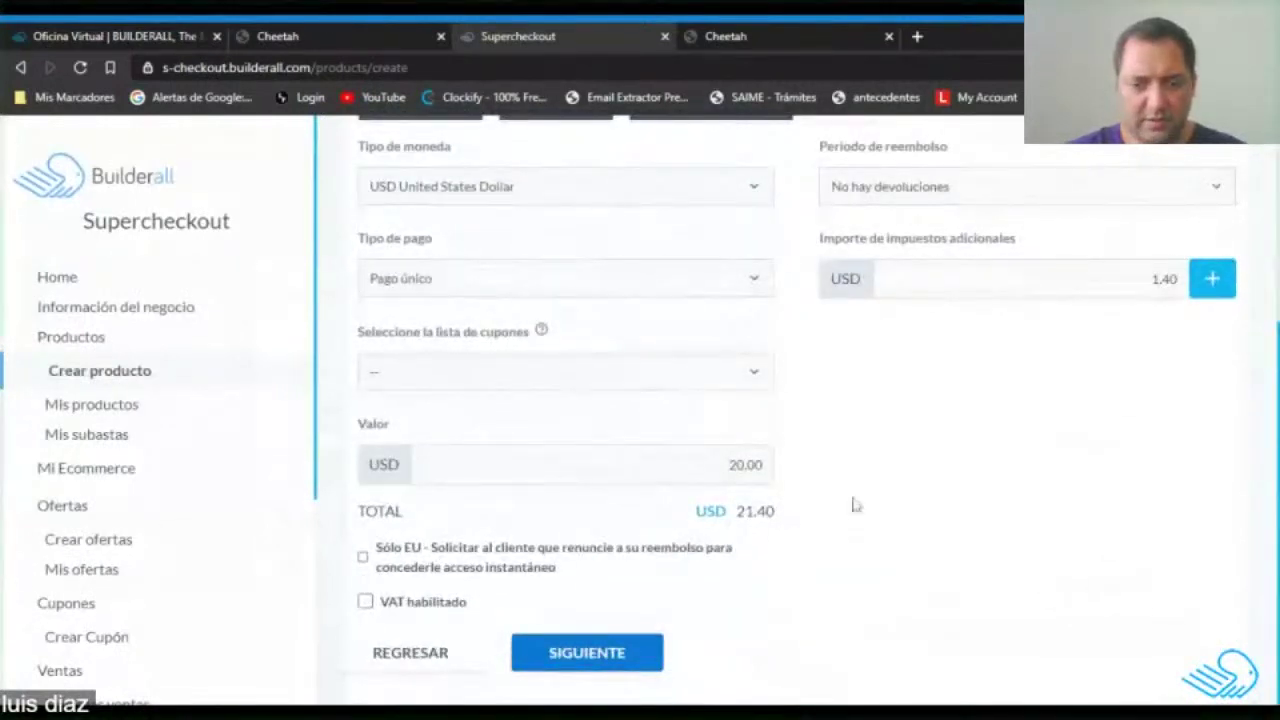
{"action": "scroll", "coordinate": [910, 507], "scroll_direction": "up", "scroll_amount": 3}
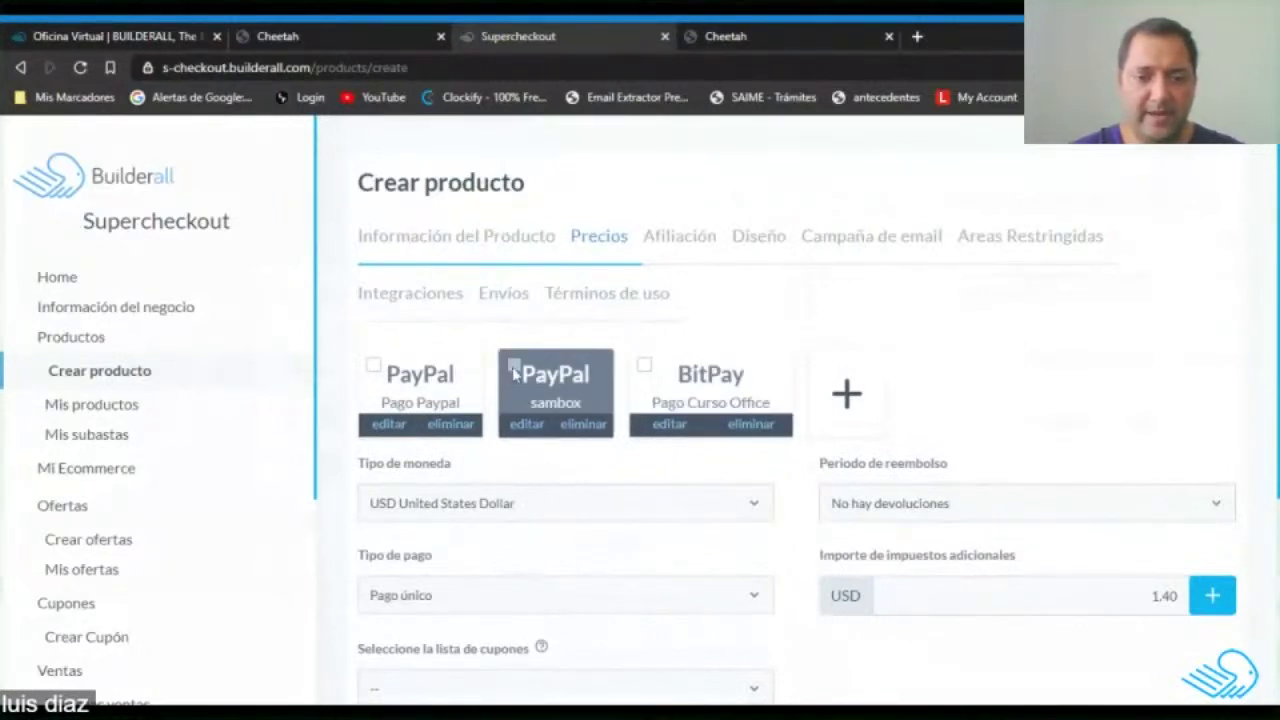
Tick the PayPal sambox payment card and continue to the Afiliación tab.
{"action": "left_click", "coordinate": [514, 366]}
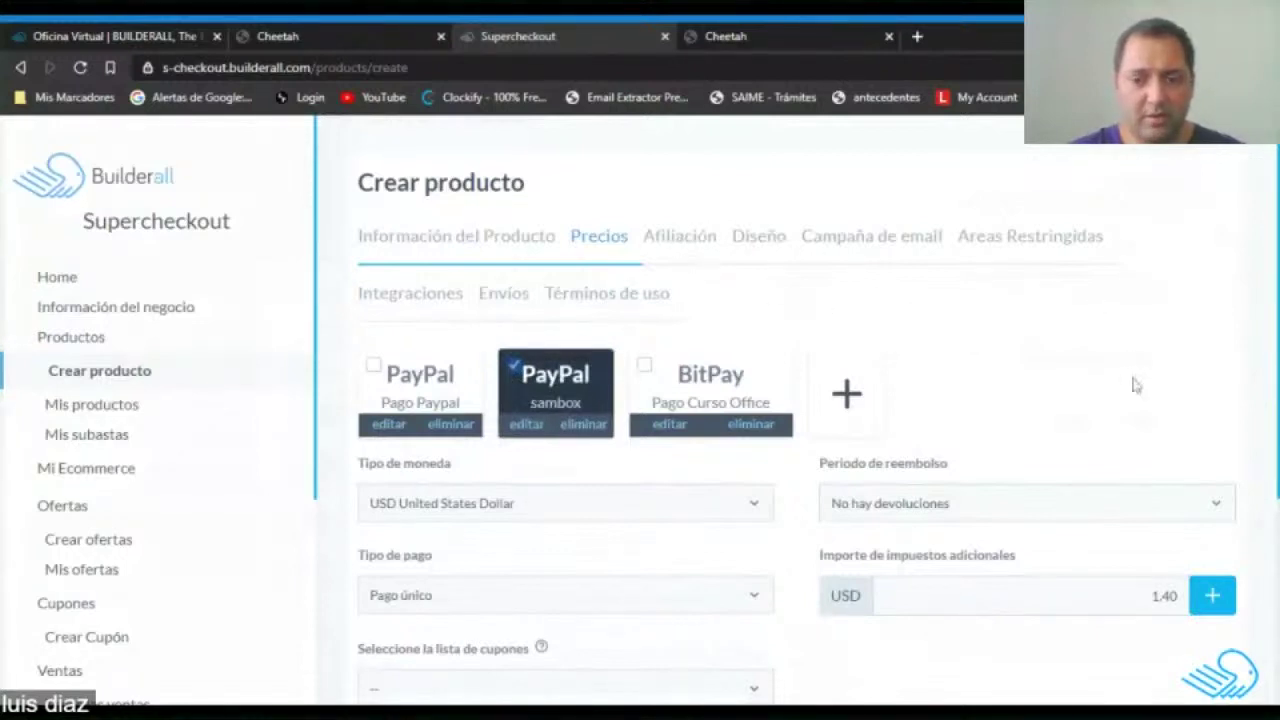
{"action": "scroll", "coordinate": [1135, 385], "scroll_direction": "down", "scroll_amount": 3}
{"action": "left_click", "coordinate": [626, 655]}
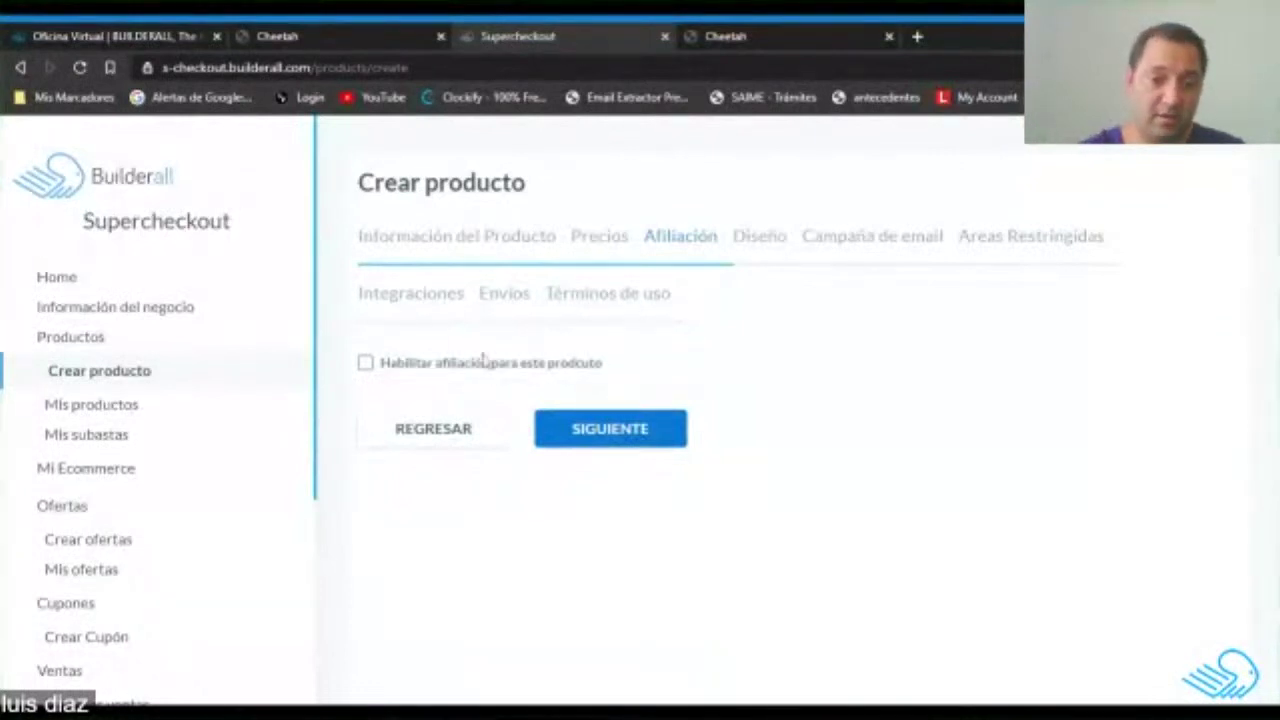
Leave Habilitar afiliación unchecked after briefly ticking it.
{"action": "left_click", "coordinate": [380, 363]}
{"action": "scroll", "coordinate": [600, 434], "scroll_direction": "down", "scroll_amount": 1}
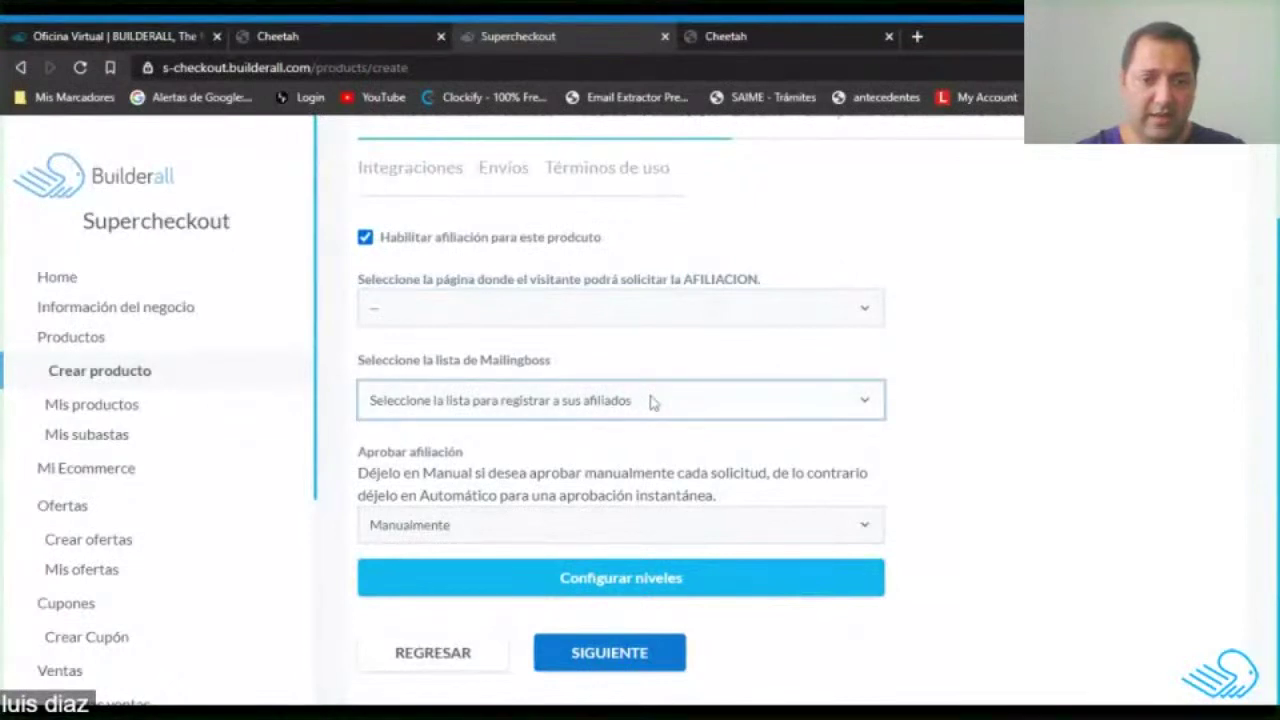
{"action": "left_click", "coordinate": [365, 237]}
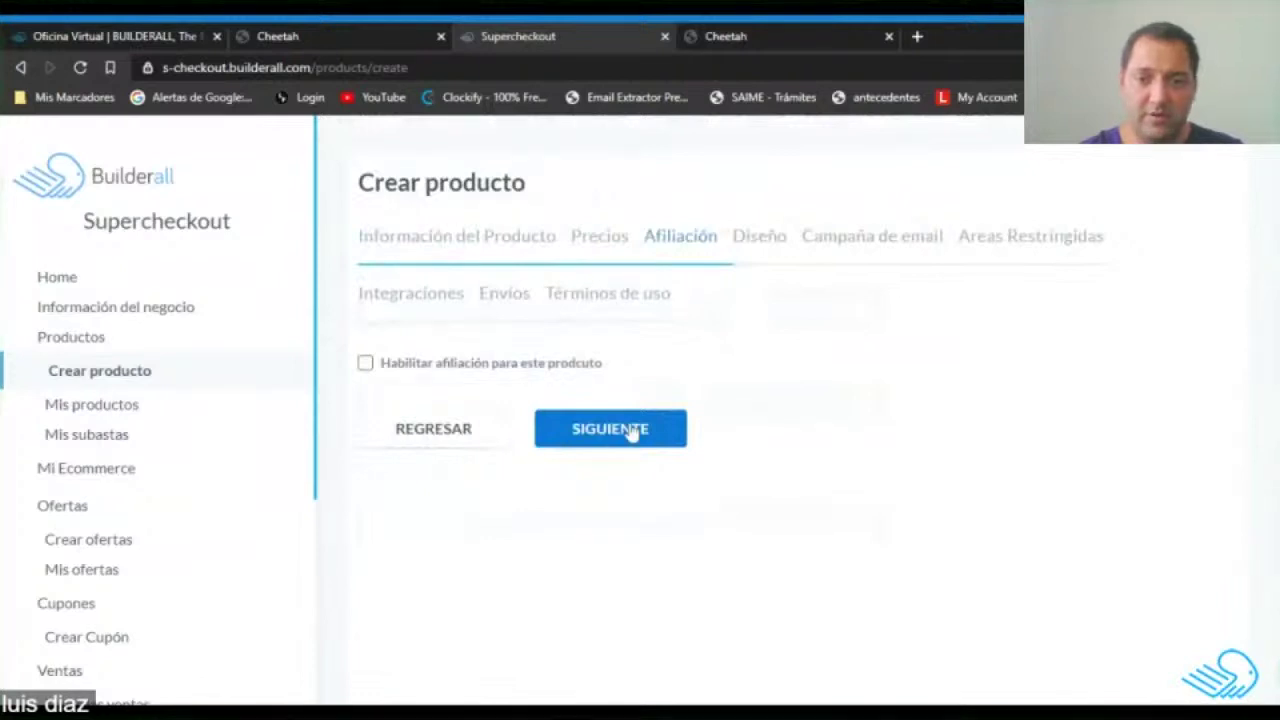
Advance to the design step, then go back through Afiliación to Precios.
{"action": "left_click", "coordinate": [630, 430]}
{"action": "scroll", "coordinate": [626, 395], "scroll_direction": "down", "scroll_amount": 2}
{"action": "scroll", "coordinate": [1043, 477], "scroll_direction": "up", "scroll_amount": 2}
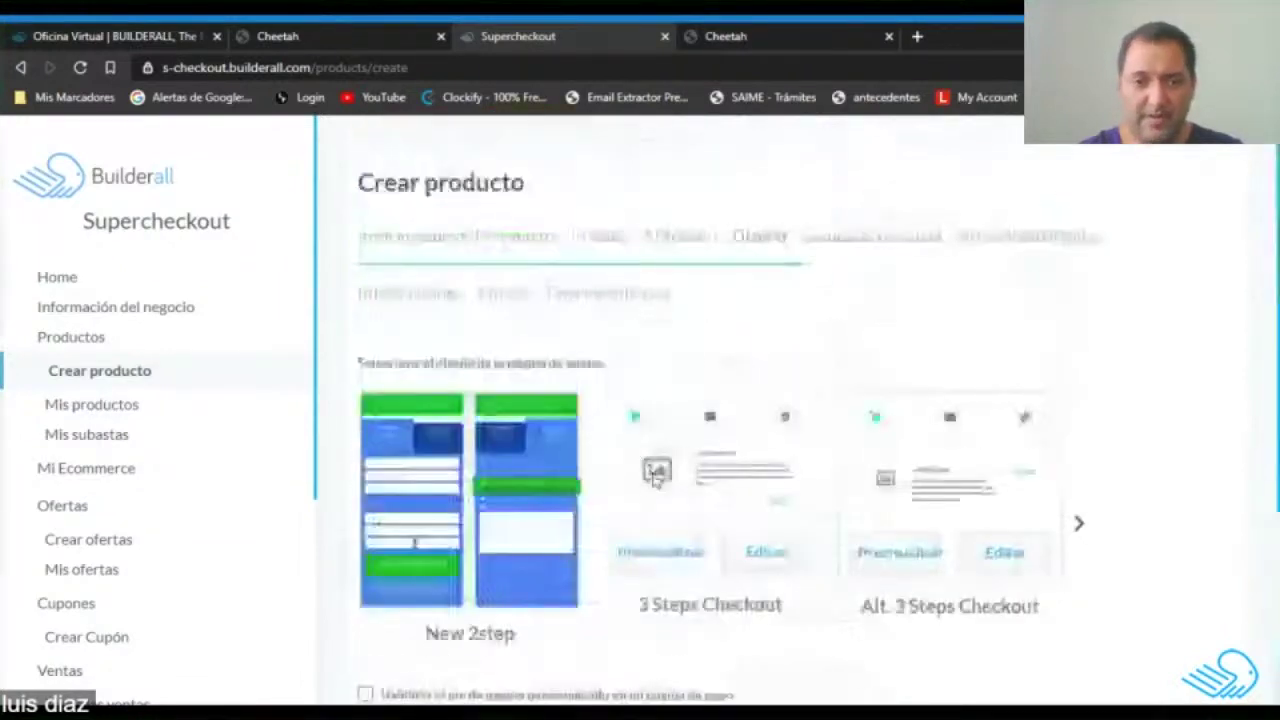
{"action": "scroll", "coordinate": [866, 394], "scroll_direction": "down", "scroll_amount": 2}
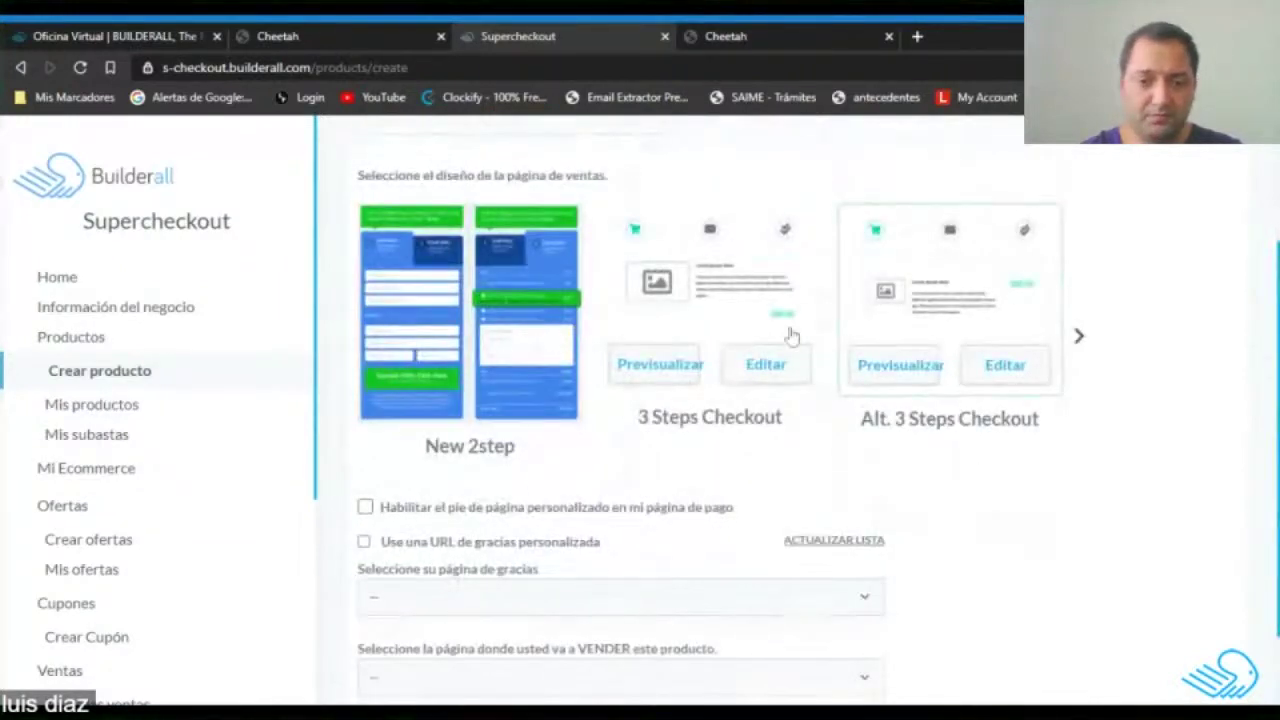
{"action": "scroll", "coordinate": [960, 323], "scroll_direction": "up", "scroll_amount": 2}
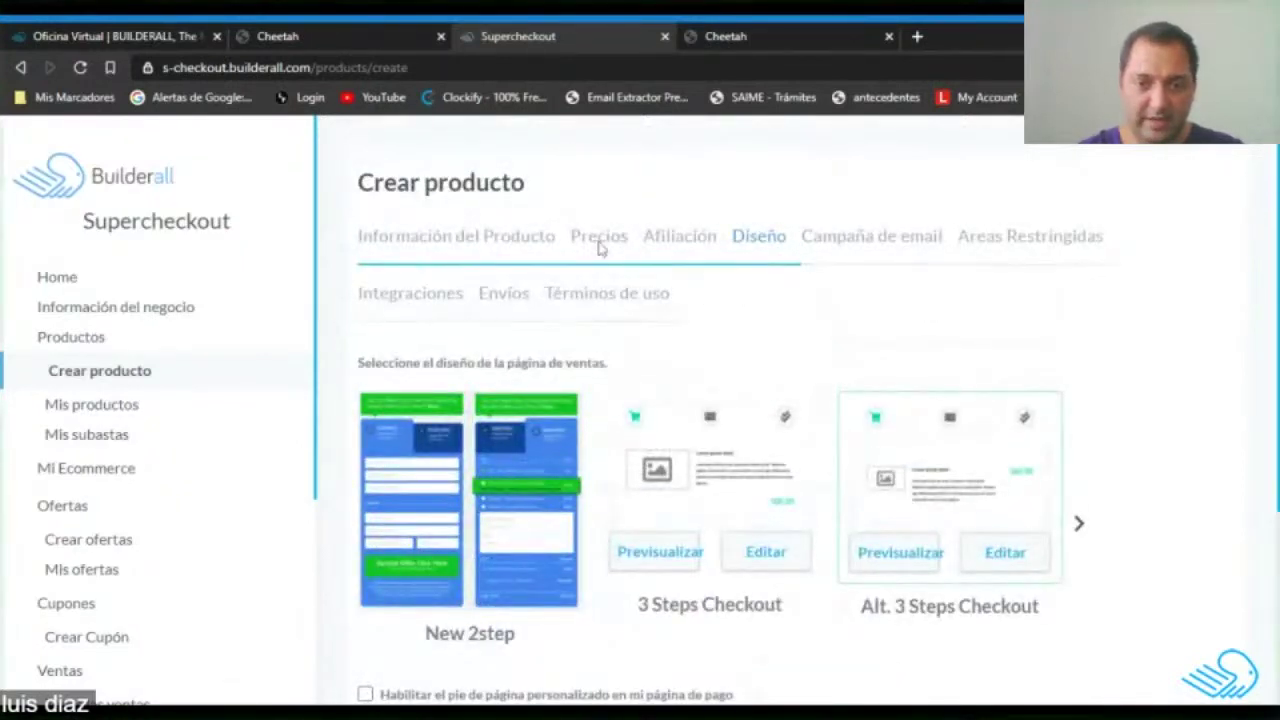
{"action": "scroll", "coordinate": [640, 290], "scroll_direction": "down", "scroll_amount": 3}
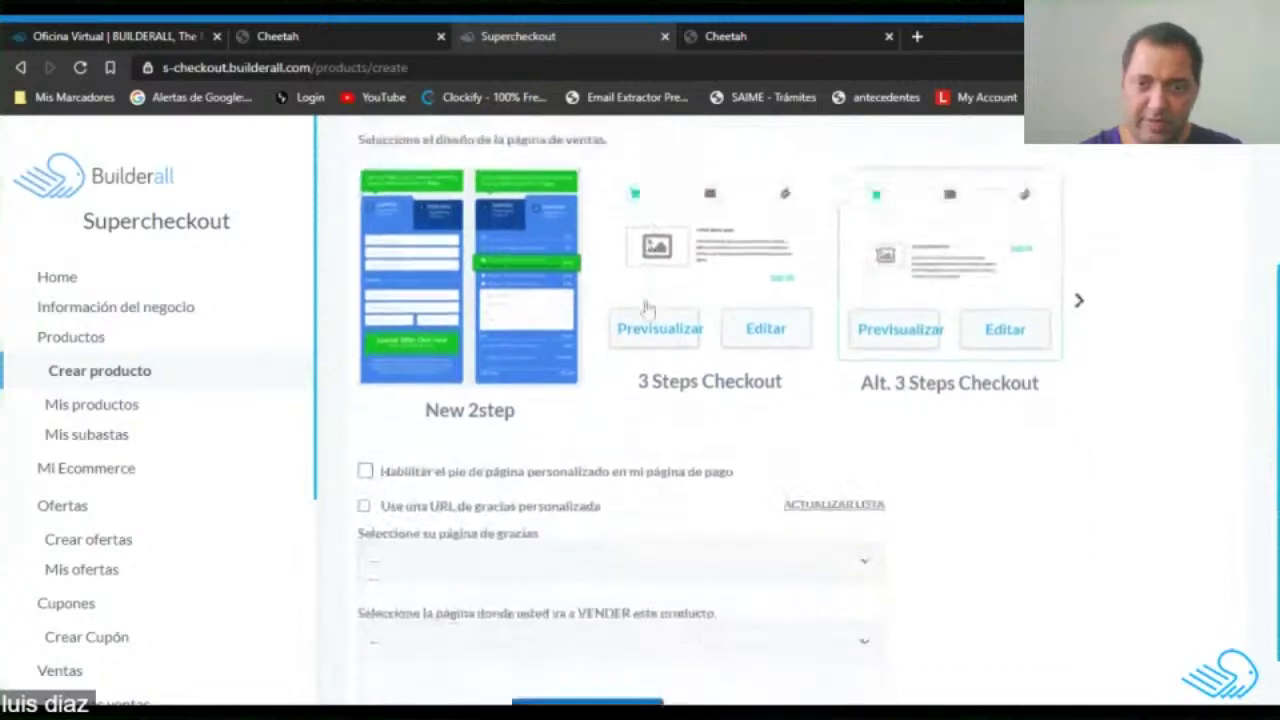
{"action": "left_click", "coordinate": [382, 665]}
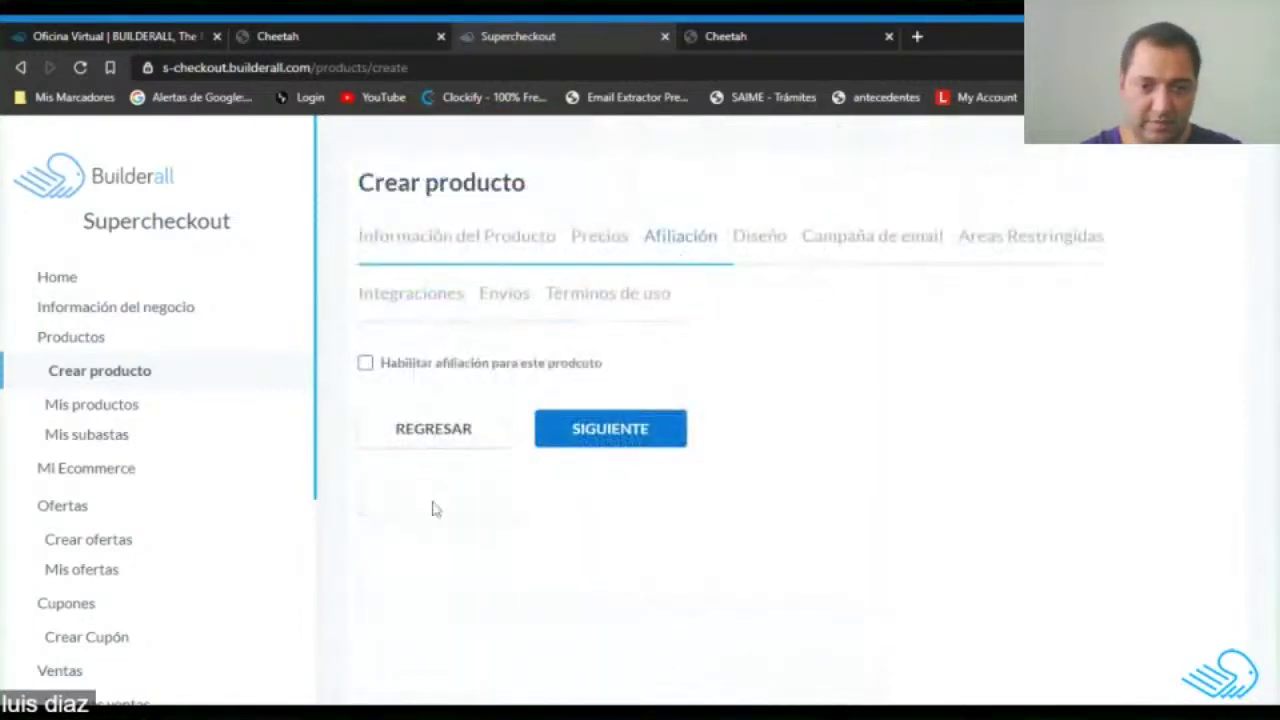
{"action": "left_click", "coordinate": [447, 440]}
{"action": "scroll", "coordinate": [675, 497], "scroll_direction": "down", "scroll_amount": 2}
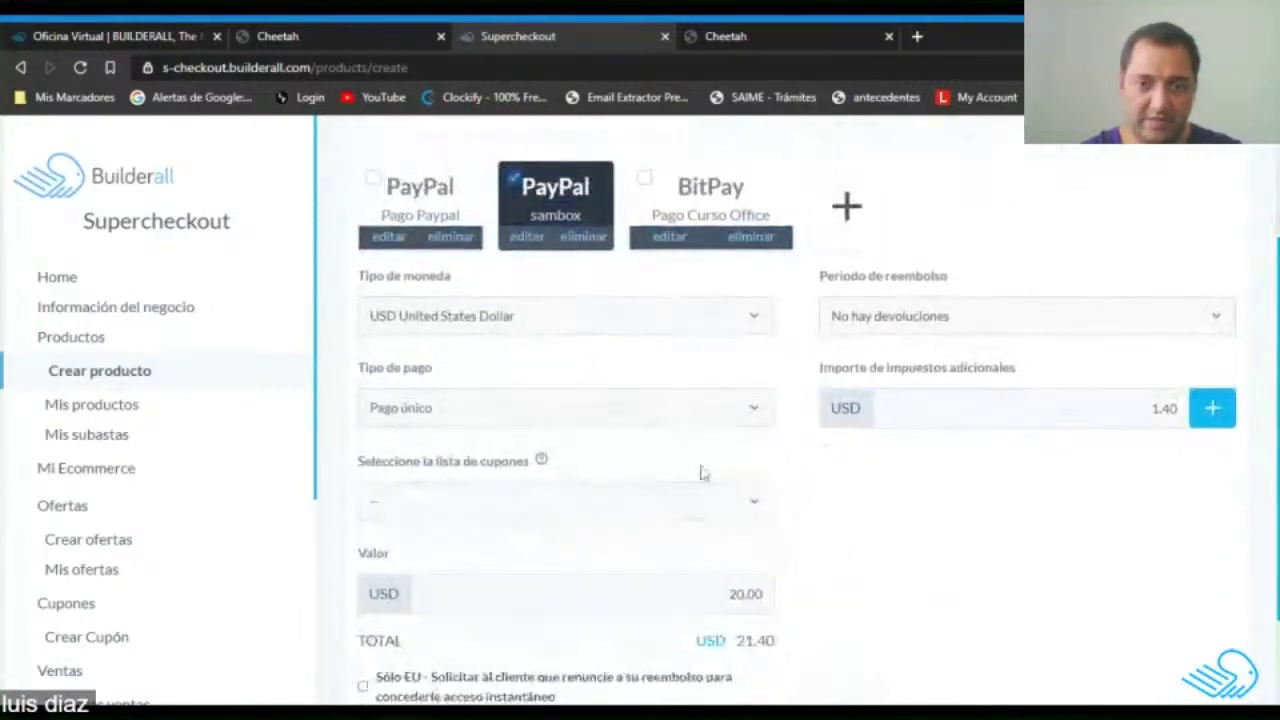
Bring up the Configuración de pagos dialog from the + card beside the payment methods.
{"action": "scroll", "coordinate": [690, 475], "scroll_direction": "up", "scroll_amount": 2}
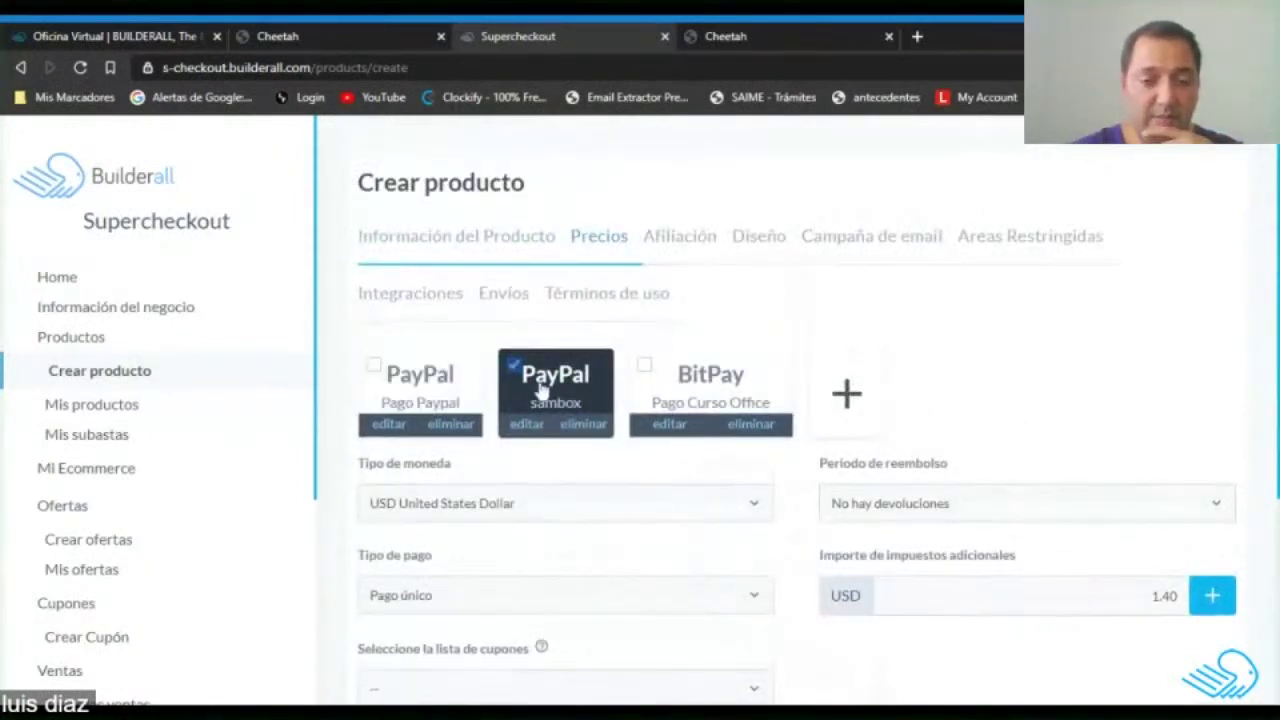
{"action": "left_click", "coordinate": [846, 398]}
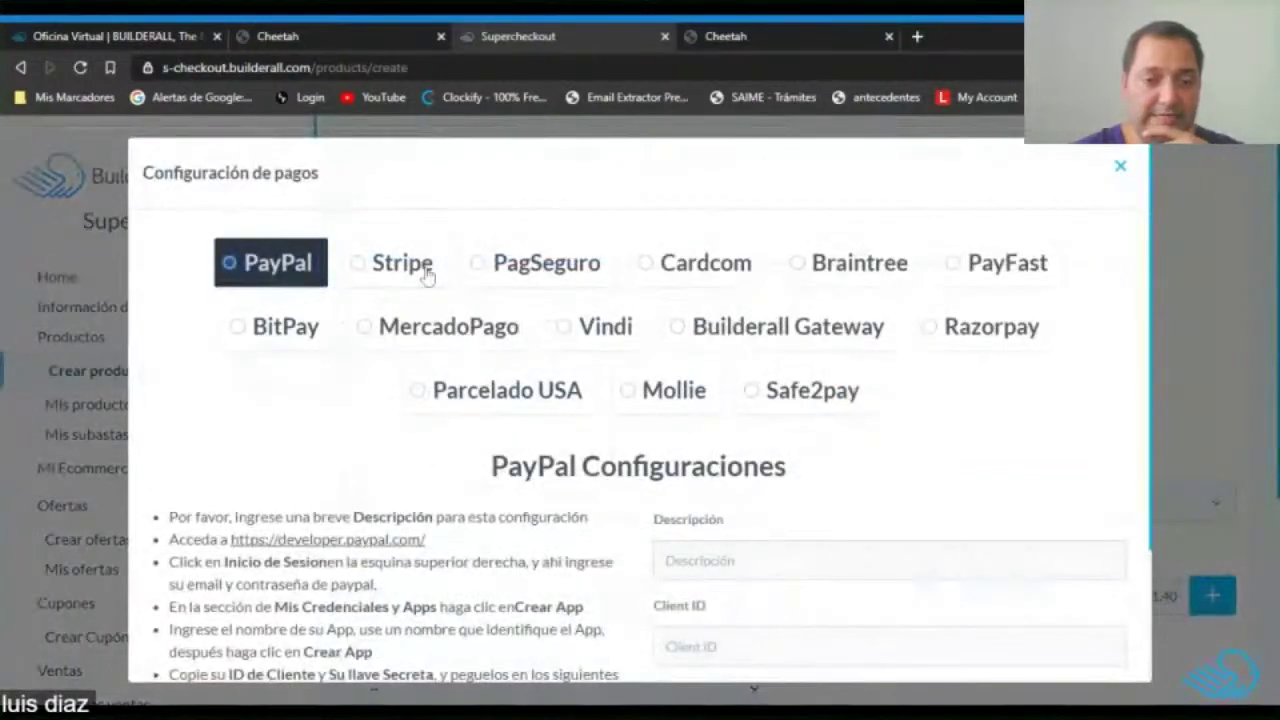
{"action": "scroll", "coordinate": [805, 410], "scroll_direction": "down", "scroll_amount": 1}
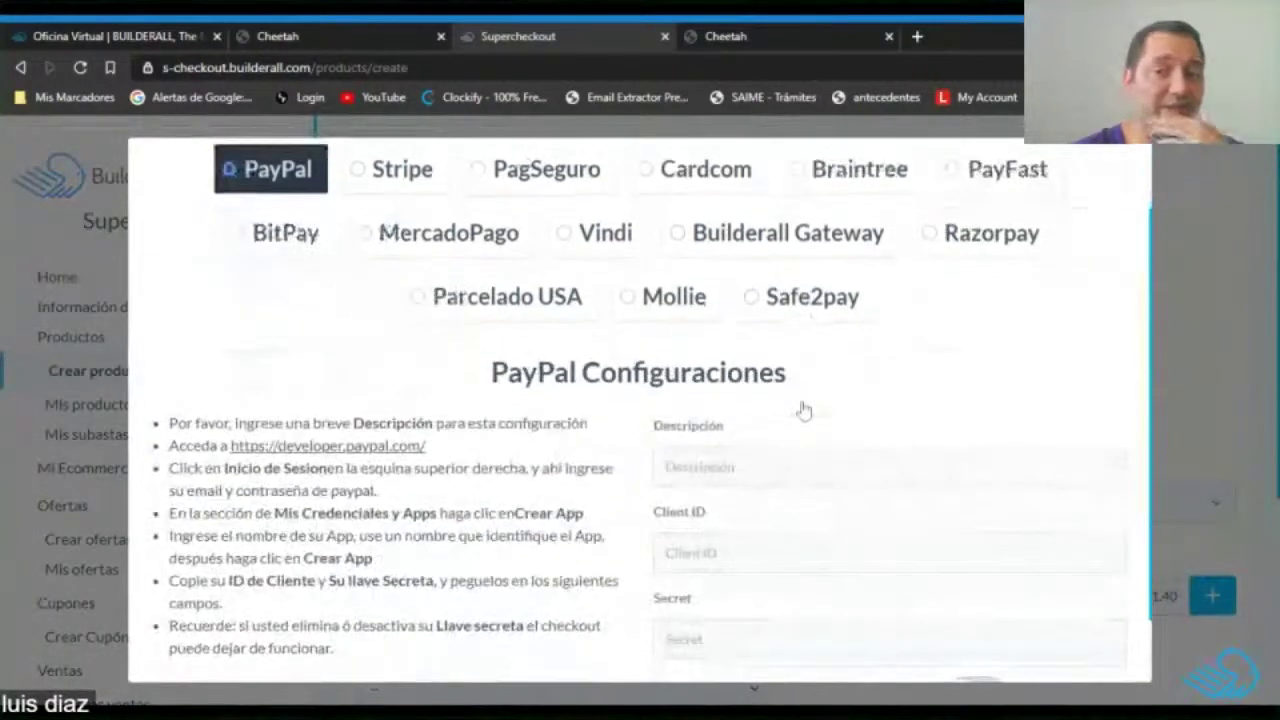
{"action": "scroll", "coordinate": [989, 440], "scroll_direction": "up", "scroll_amount": 1}
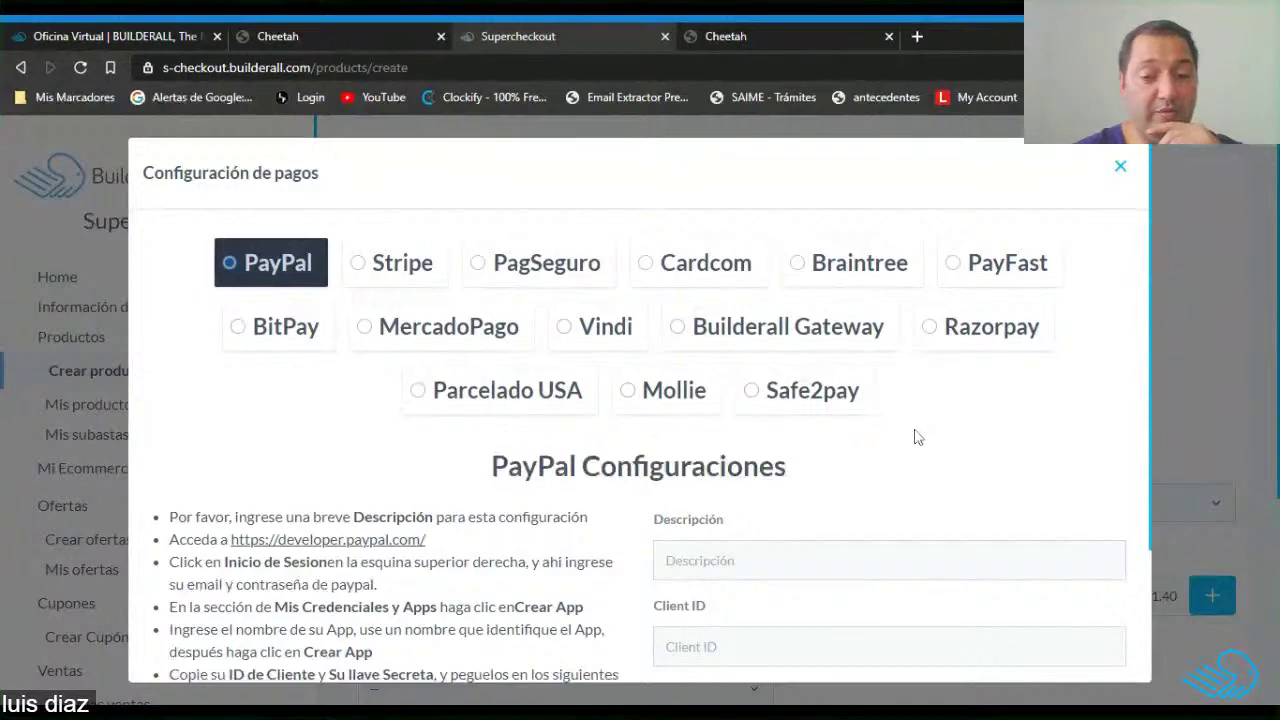
Select PagSeguro to reveal its description, email and token settings.
{"action": "scroll", "coordinate": [903, 419], "scroll_direction": "down", "scroll_amount": 3}
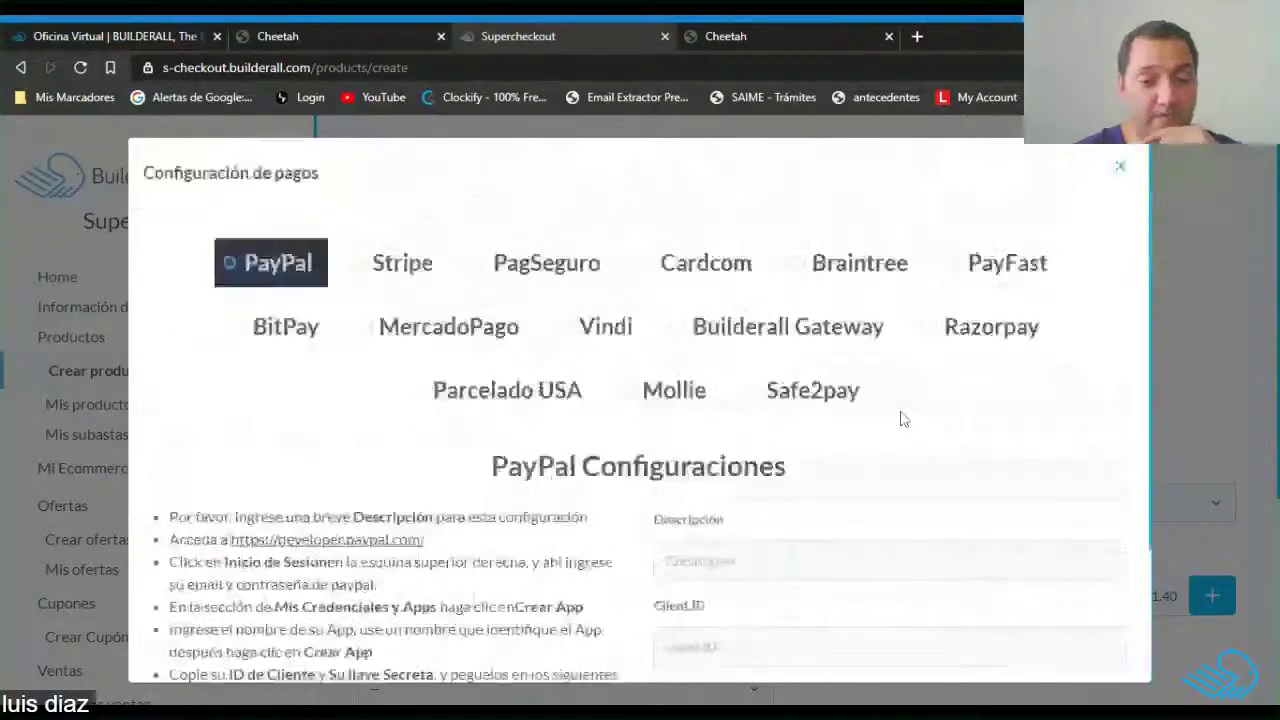
{"action": "left_click", "coordinate": [547, 262]}
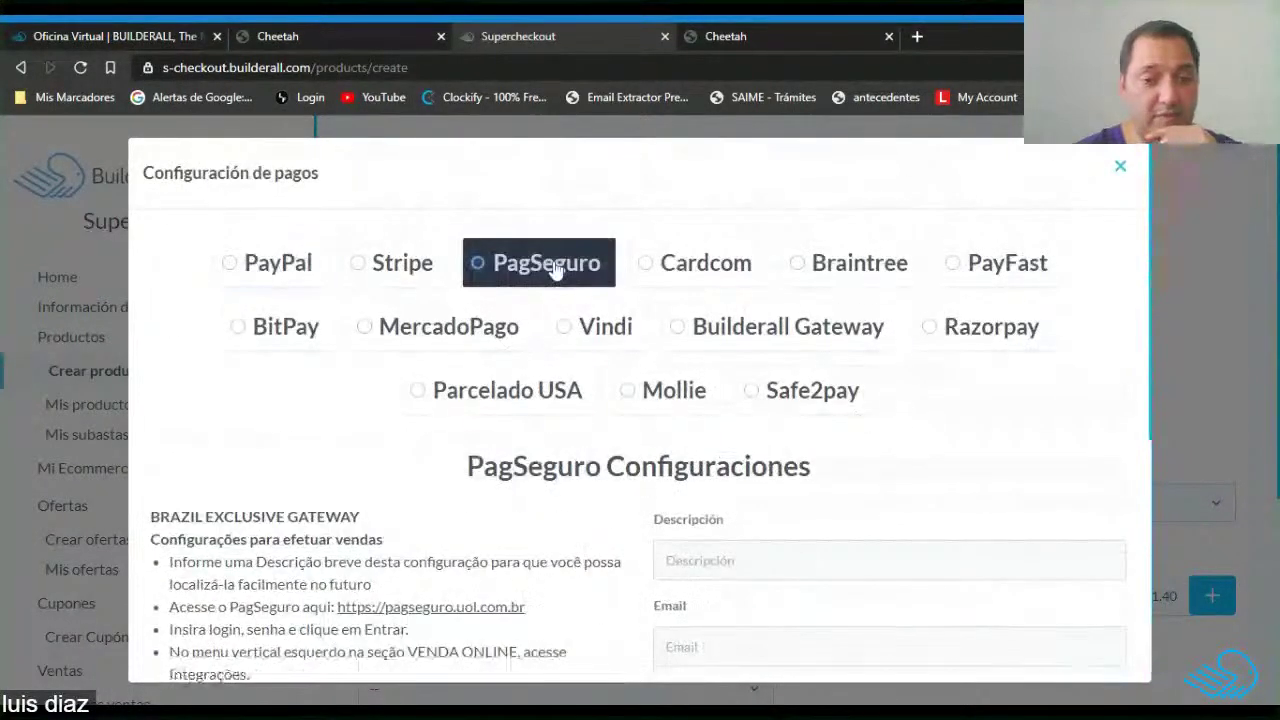
{"action": "scroll", "coordinate": [547, 333], "scroll_direction": "down", "scroll_amount": 1}
{"action": "scroll", "coordinate": [547, 333], "scroll_direction": "down", "scroll_amount": 1}
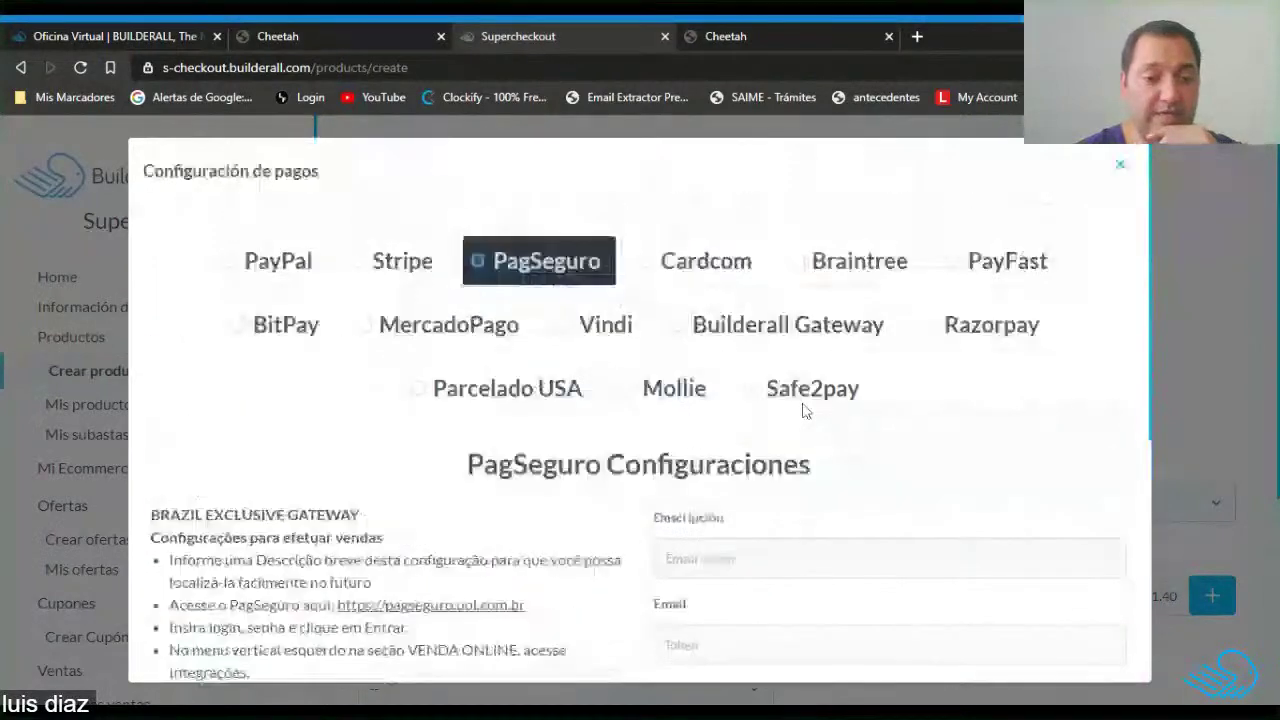
{"action": "scroll", "coordinate": [806, 409], "scroll_direction": "down", "scroll_amount": 3}
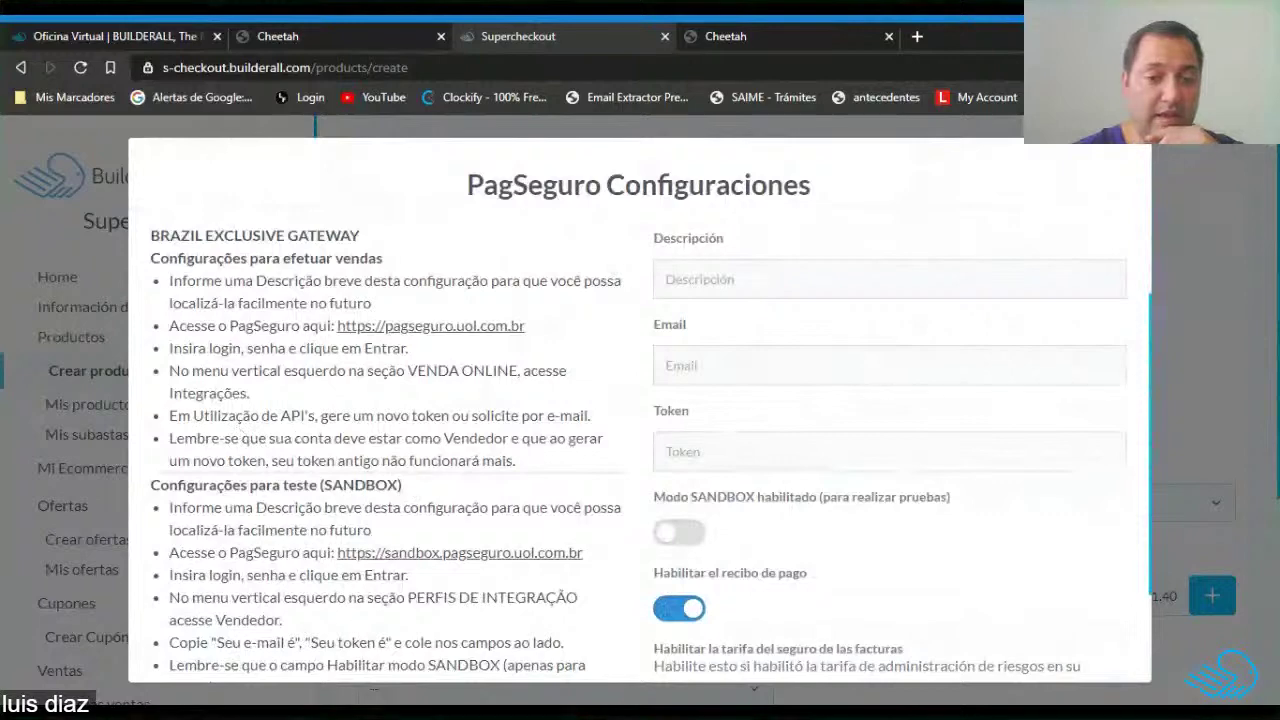
{"action": "scroll", "coordinate": [845, 515], "scroll_direction": "up", "scroll_amount": 3}
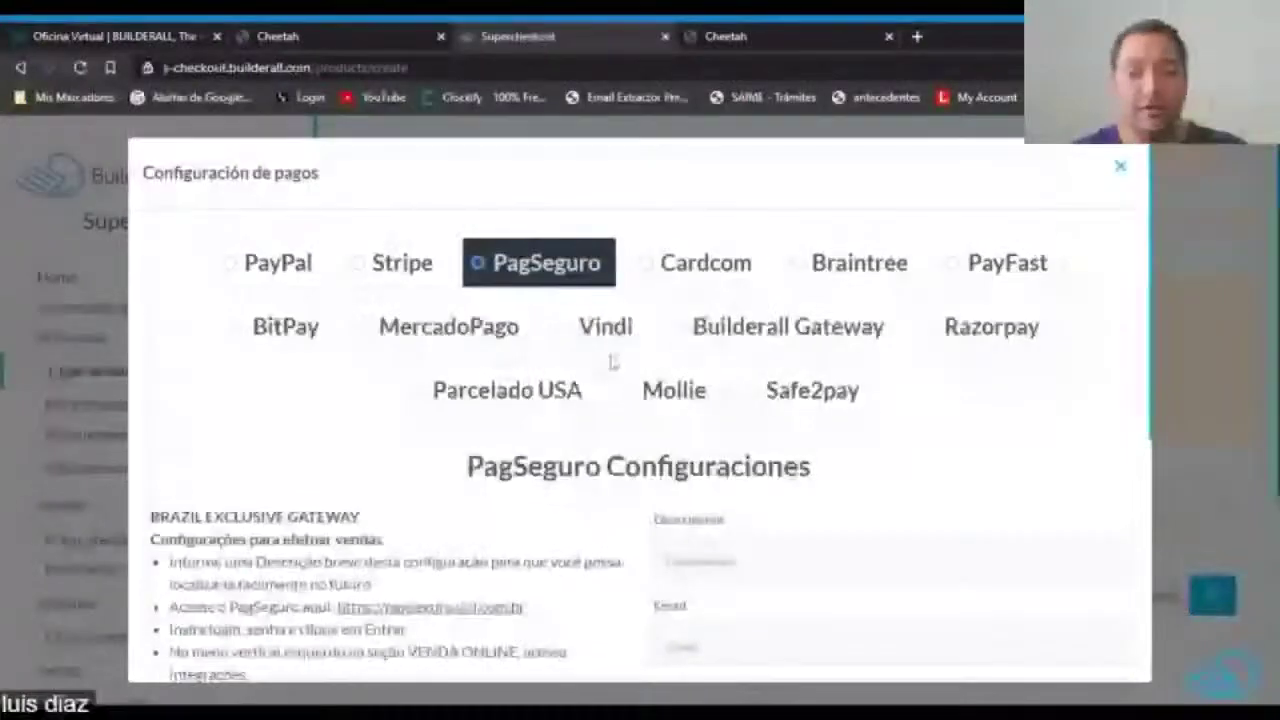
Close the Configuración de pagos dialog without saving a gateway.
{"action": "left_click", "coordinate": [1121, 168]}
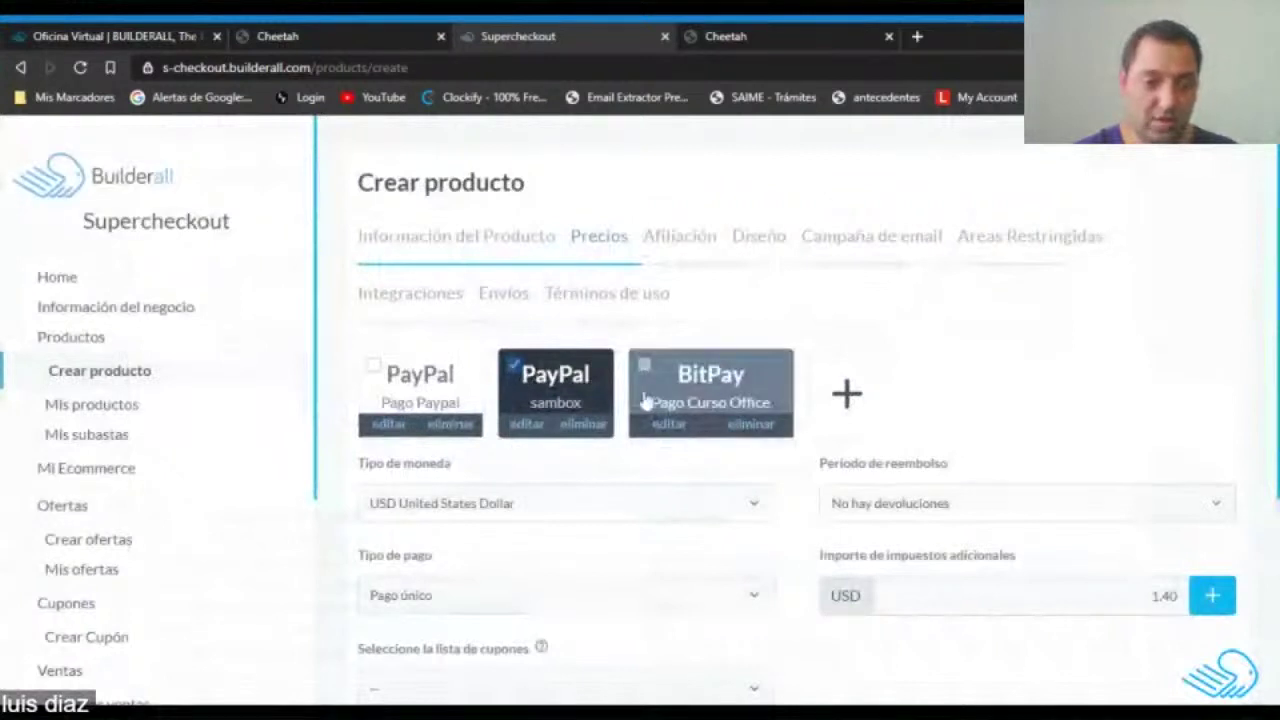
{"action": "scroll", "coordinate": [977, 337], "scroll_direction": "down", "scroll_amount": 3}
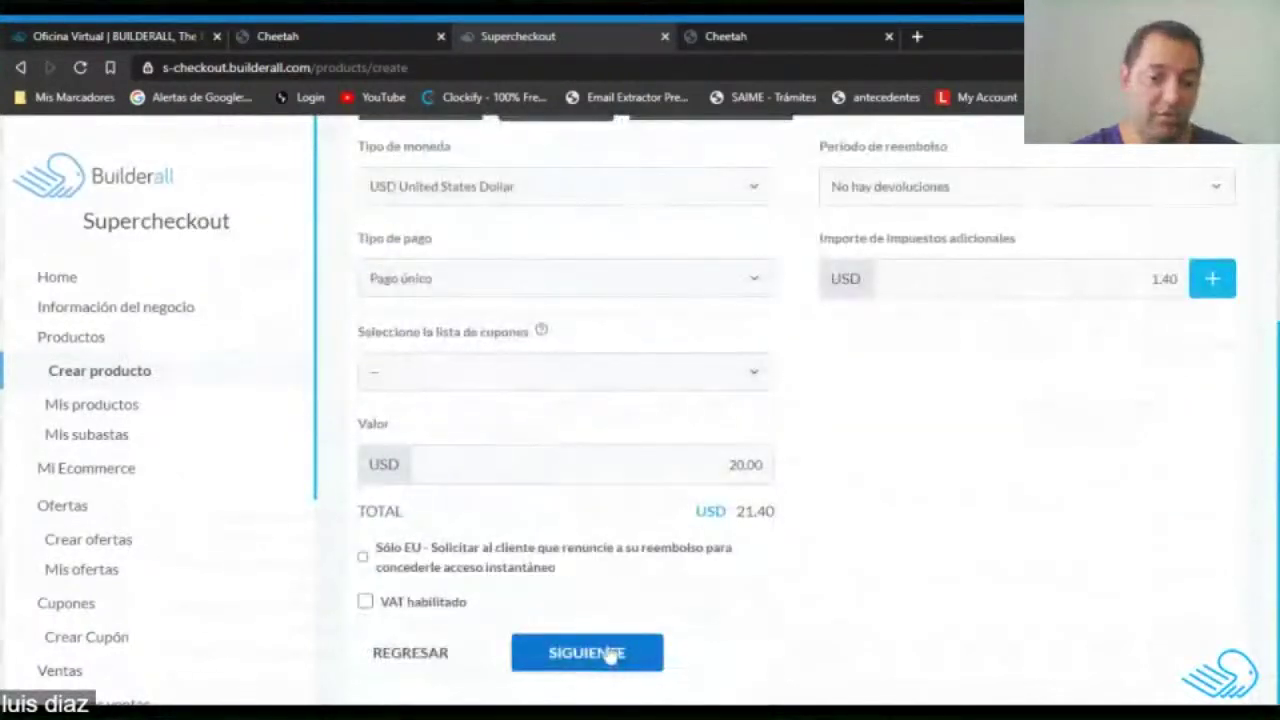
{"action": "scroll", "coordinate": [989, 469], "scroll_direction": "up", "scroll_amount": 3}
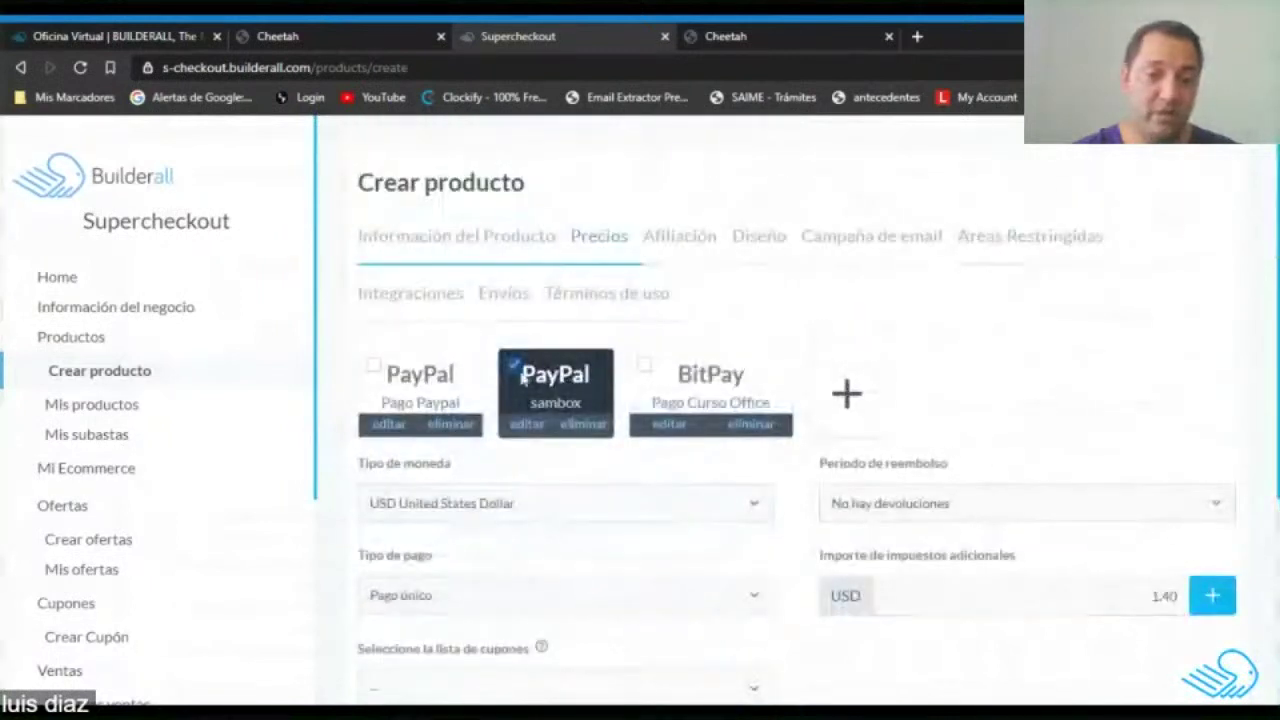
{"action": "scroll", "coordinate": [620, 383], "scroll_direction": "down", "scroll_amount": 3}
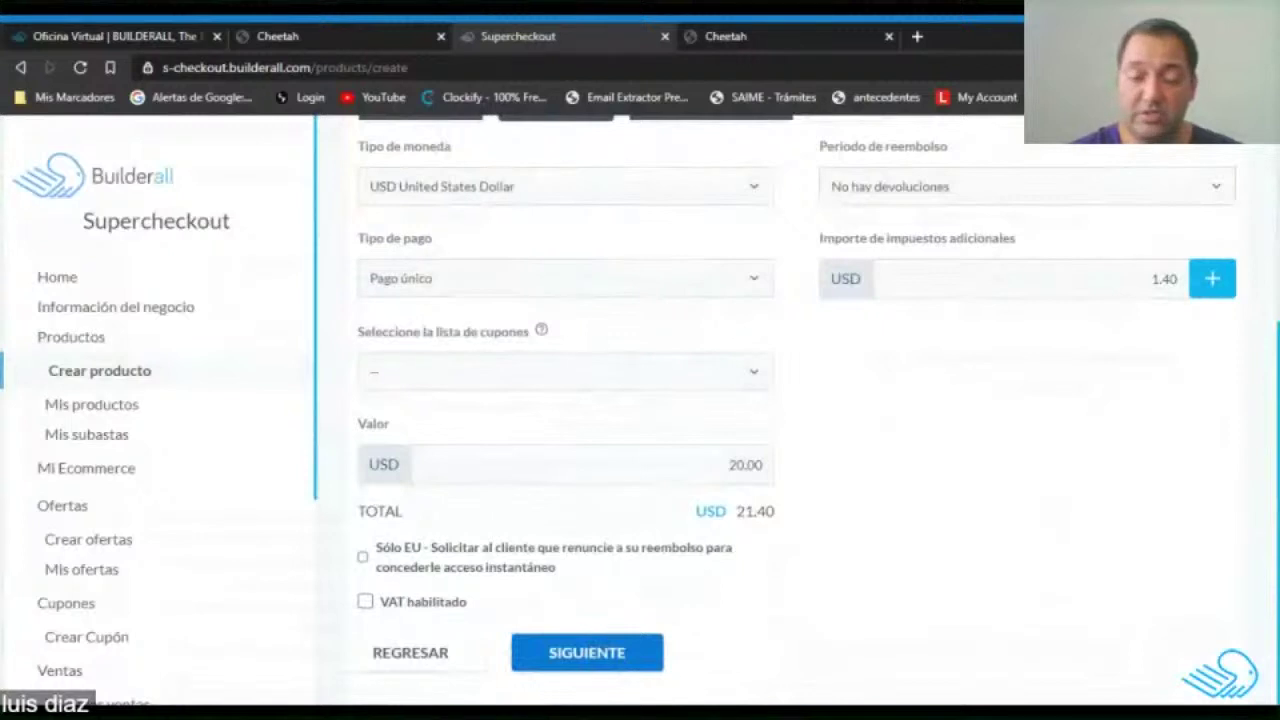
Advance from Precios through Afiliación to the Diseño step.
{"action": "left_click", "coordinate": [586, 655]}
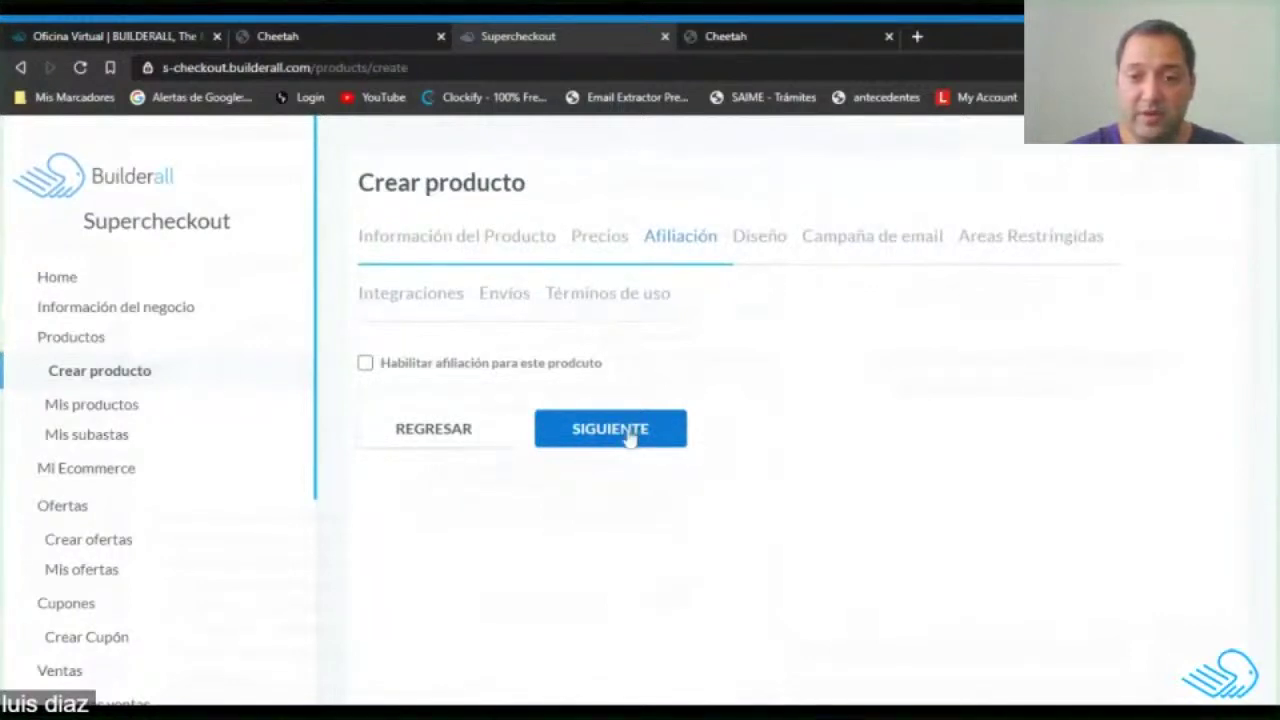
{"action": "left_click", "coordinate": [630, 437]}
{"action": "scroll", "coordinate": [767, 430], "scroll_direction": "down", "scroll_amount": 1}
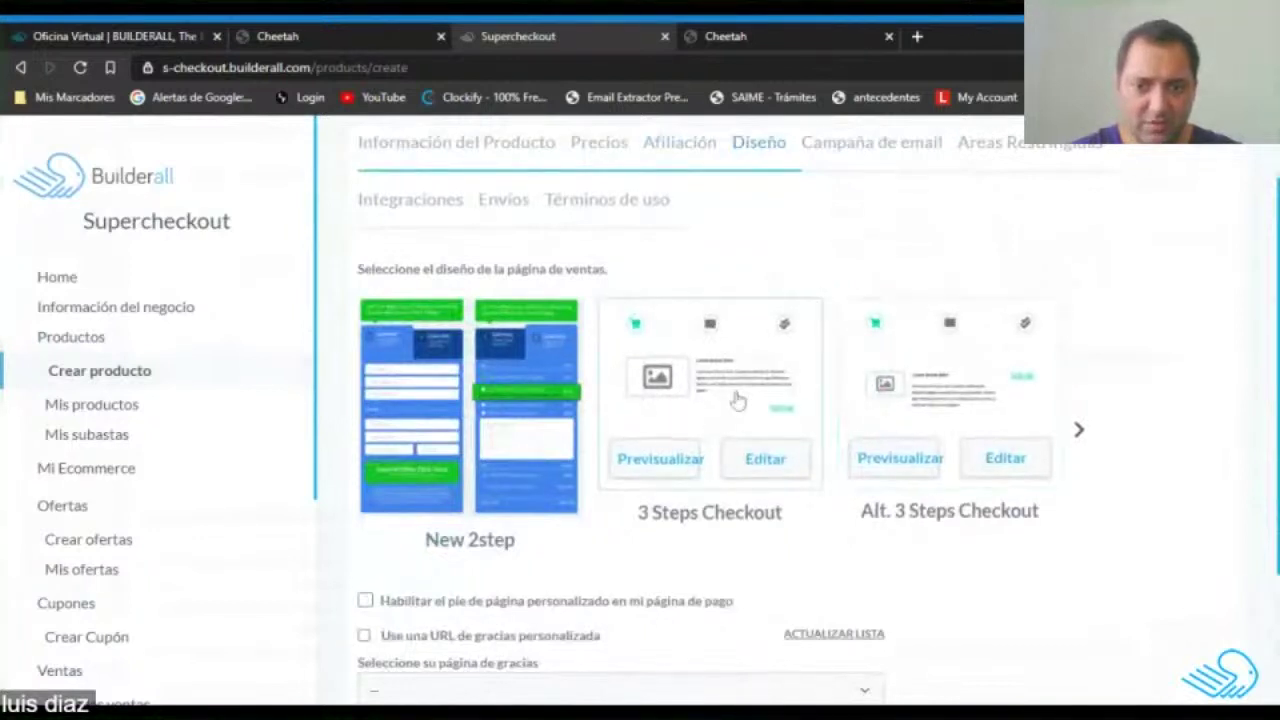
Preview the 3 Steps Checkout design, then close the Checkout Preview.
{"action": "left_click", "coordinate": [660, 459]}
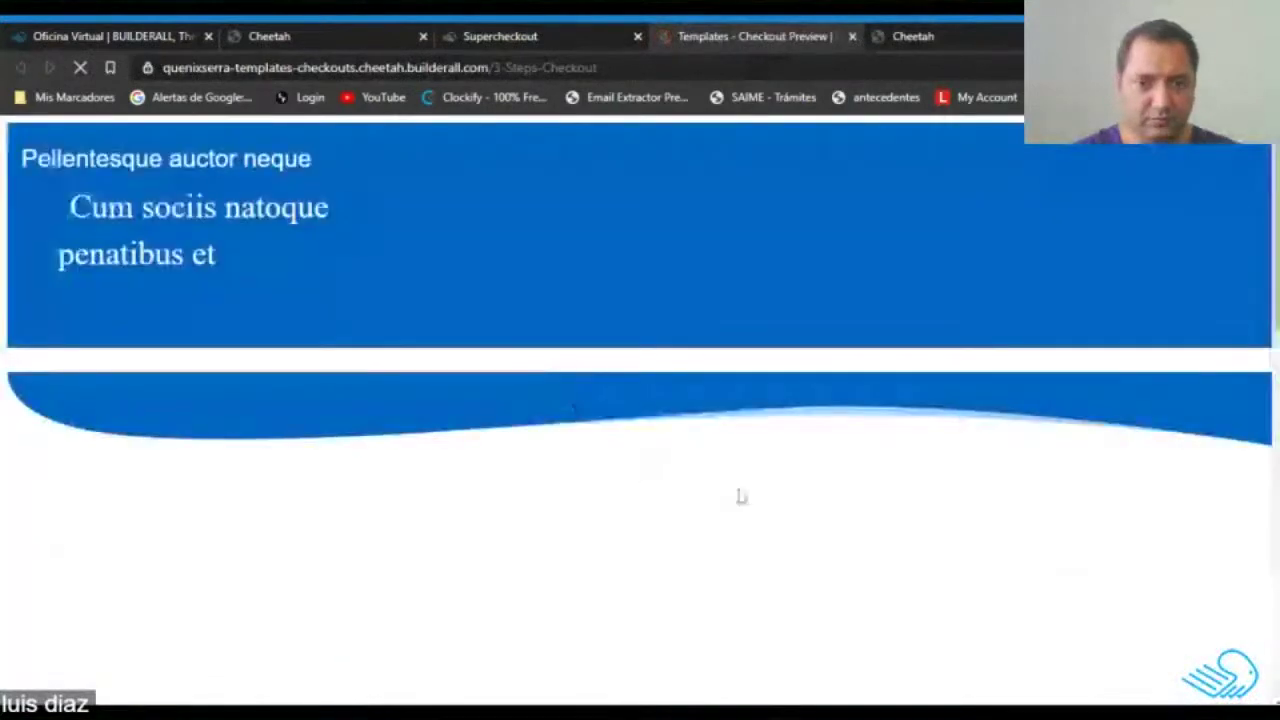
{"action": "scroll", "coordinate": [616, 329], "scroll_direction": "down", "scroll_amount": 1}
{"action": "scroll", "coordinate": [682, 499], "scroll_direction": "up", "scroll_amount": 1}
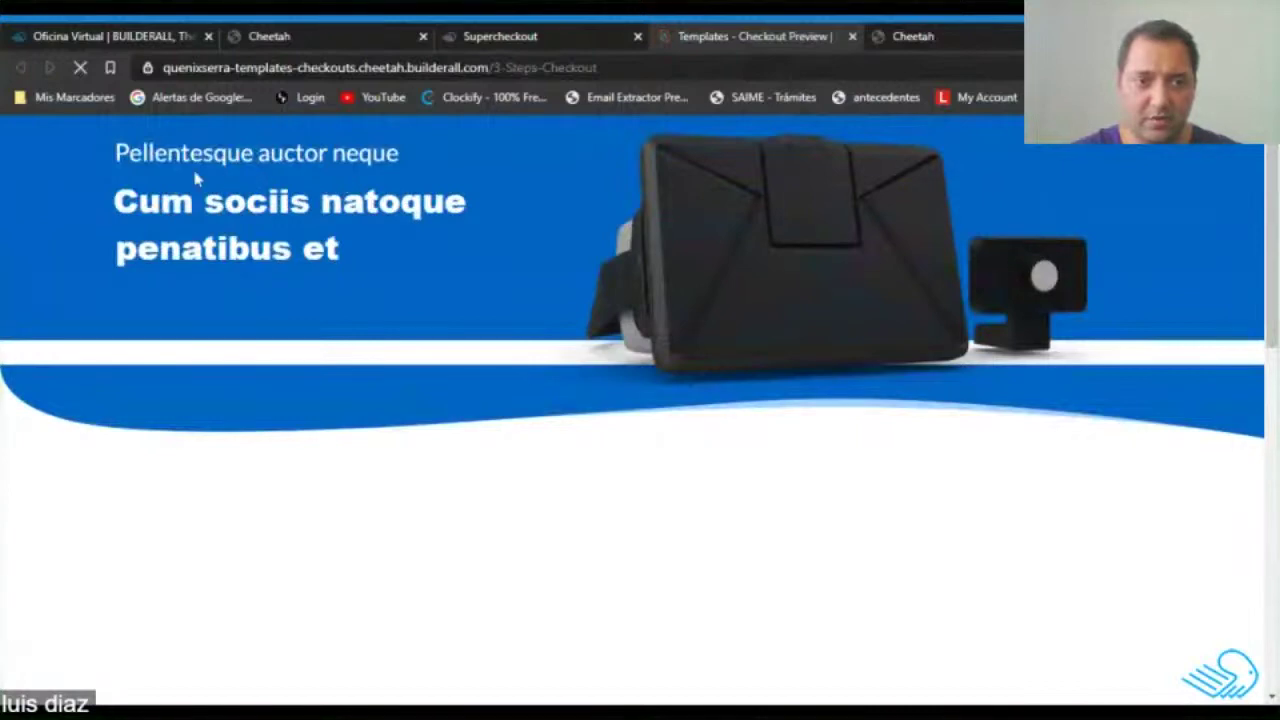
{"action": "scroll", "coordinate": [380, 297], "scroll_direction": "down", "scroll_amount": 5}
{"action": "scroll", "coordinate": [711, 374], "scroll_direction": "down", "scroll_amount": 2}
{"action": "scroll", "coordinate": [711, 374], "scroll_direction": "up", "scroll_amount": 5}
{"action": "scroll", "coordinate": [711, 374], "scroll_direction": "down", "scroll_amount": 3}
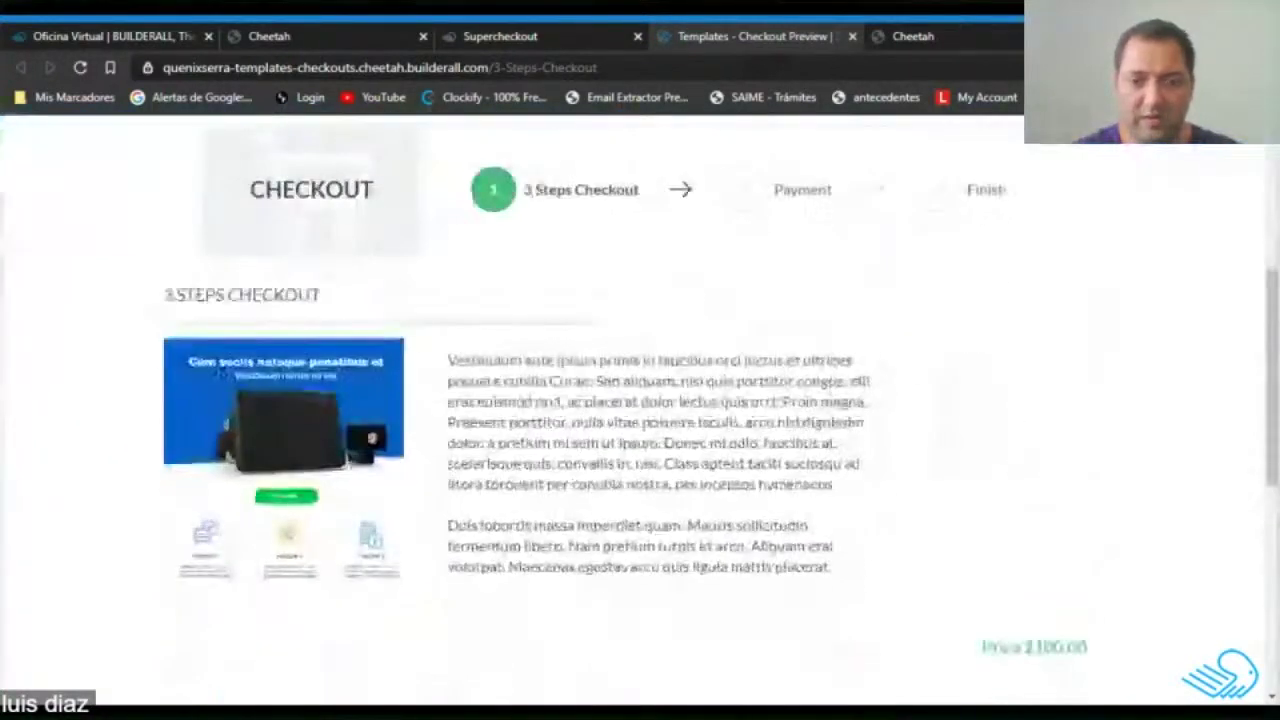
{"action": "scroll", "coordinate": [900, 429], "scroll_direction": "up", "scroll_amount": 3}
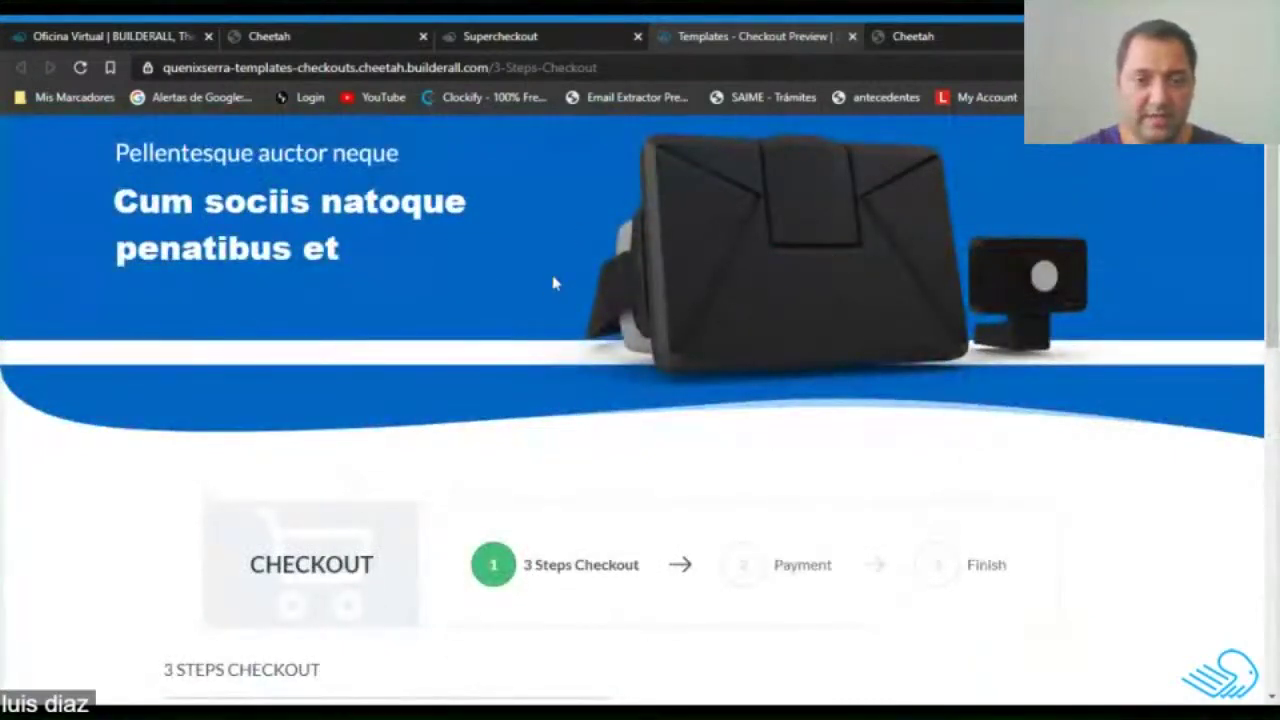
{"action": "scroll", "coordinate": [563, 363], "scroll_direction": "down", "scroll_amount": 3}
{"action": "scroll", "coordinate": [563, 363], "scroll_direction": "up", "scroll_amount": 3}
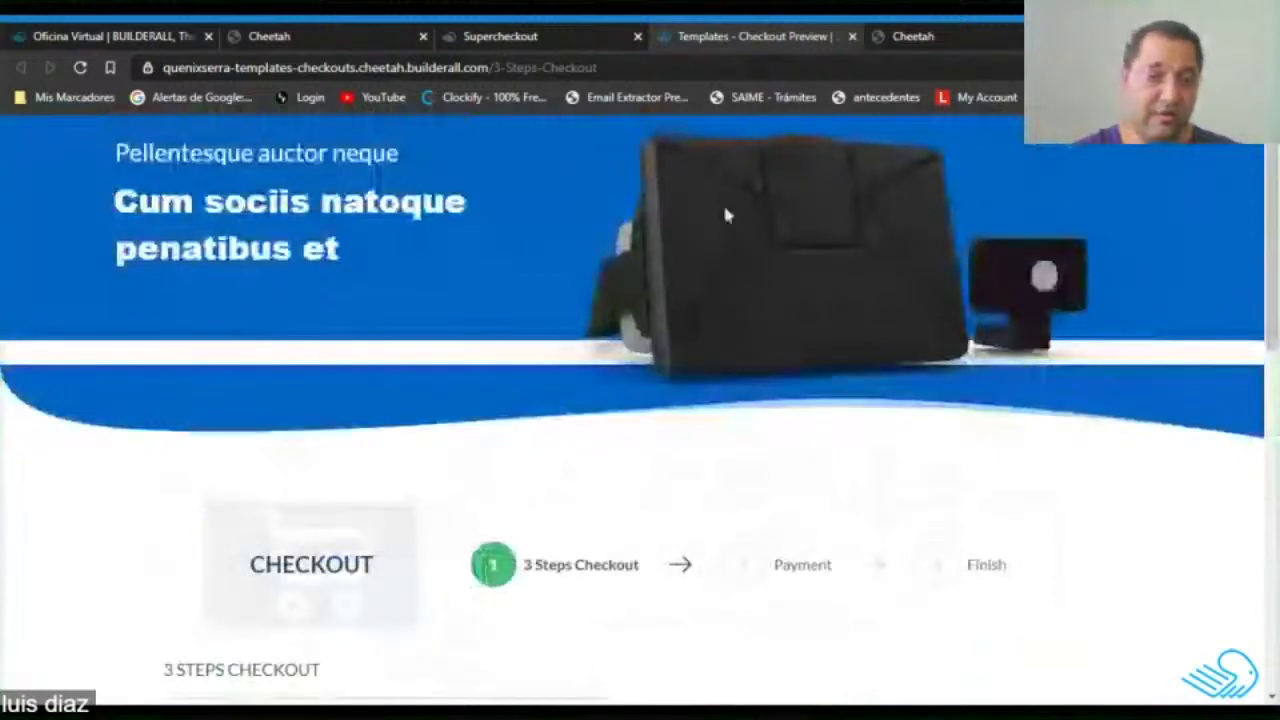
{"action": "left_click", "coordinate": [852, 36]}
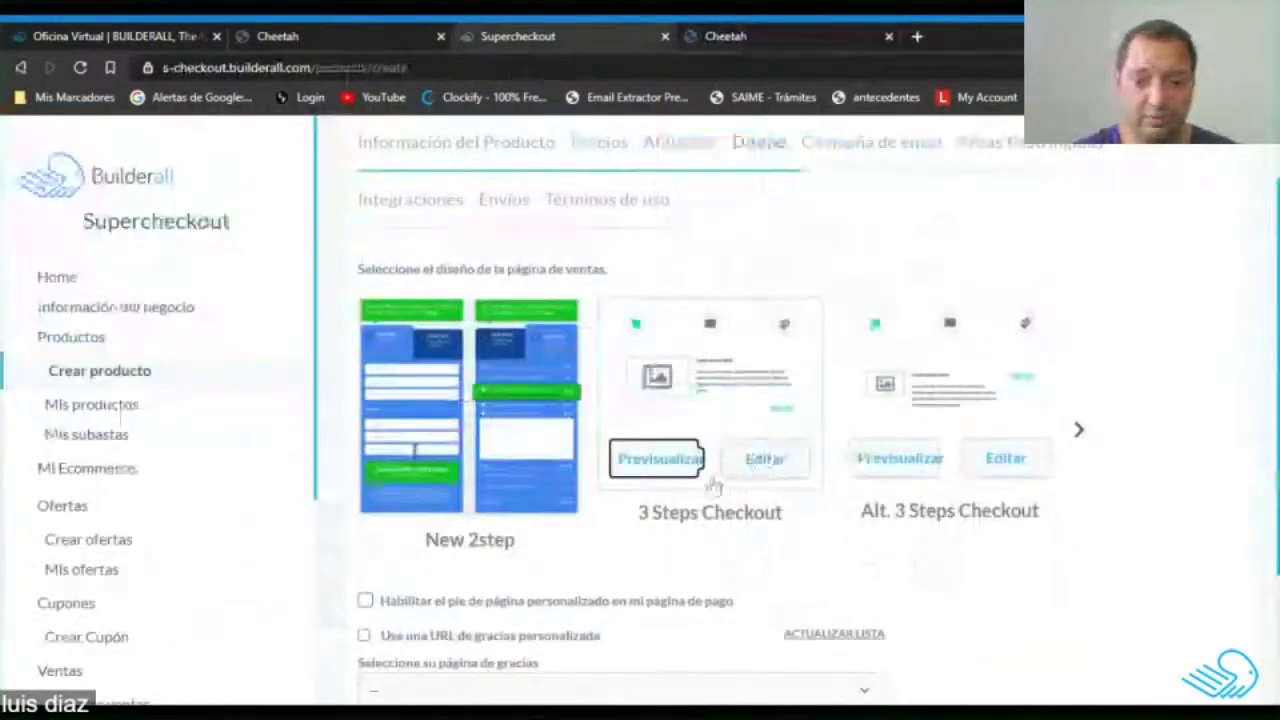
Inspect 3 Steps Checkout's Producto, Estilo del campo and Paso/Botón/Precio settings, then cancel unchanged.
{"action": "left_click", "coordinate": [763, 459]}
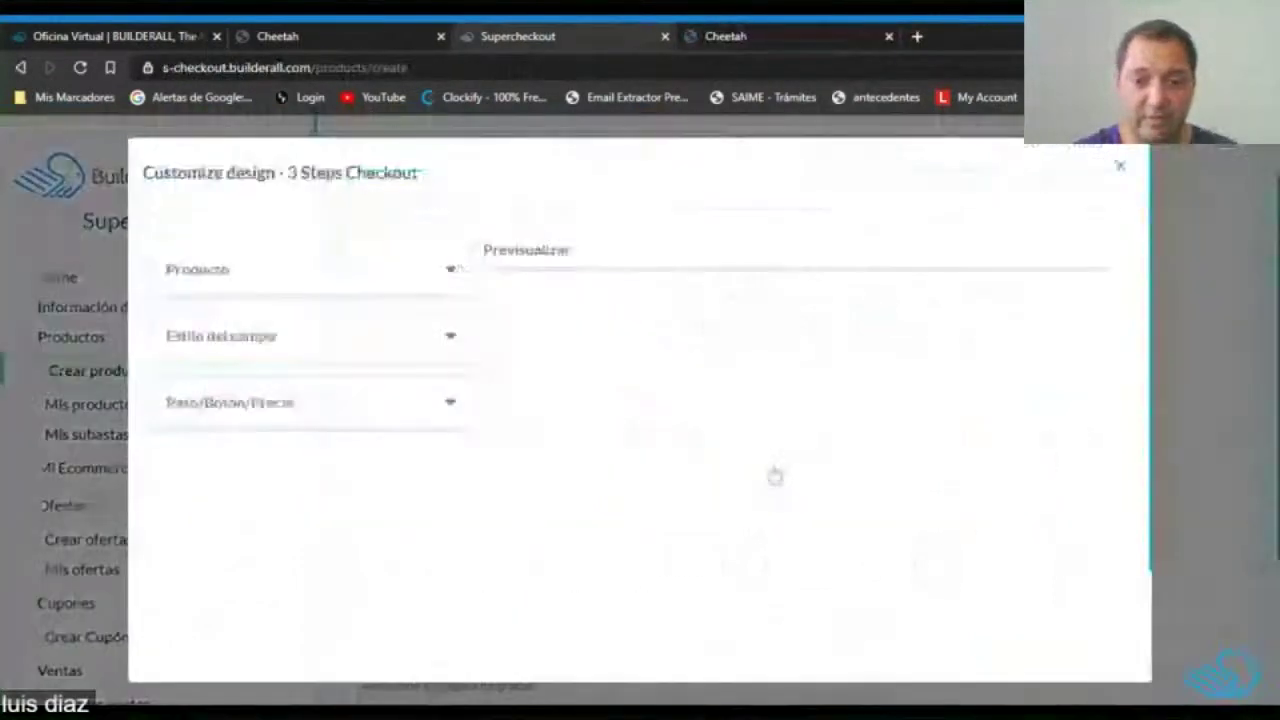
{"action": "left_click", "coordinate": [305, 268]}
{"action": "scroll", "coordinate": [329, 391], "scroll_direction": "down", "scroll_amount": 1}
{"action": "scroll", "coordinate": [329, 391], "scroll_direction": "down", "scroll_amount": 1}
{"action": "left_click", "coordinate": [368, 487]}
{"action": "scroll", "coordinate": [337, 404], "scroll_direction": "down", "scroll_amount": 5}
{"action": "scroll", "coordinate": [333, 414], "scroll_direction": "down", "scroll_amount": 2}
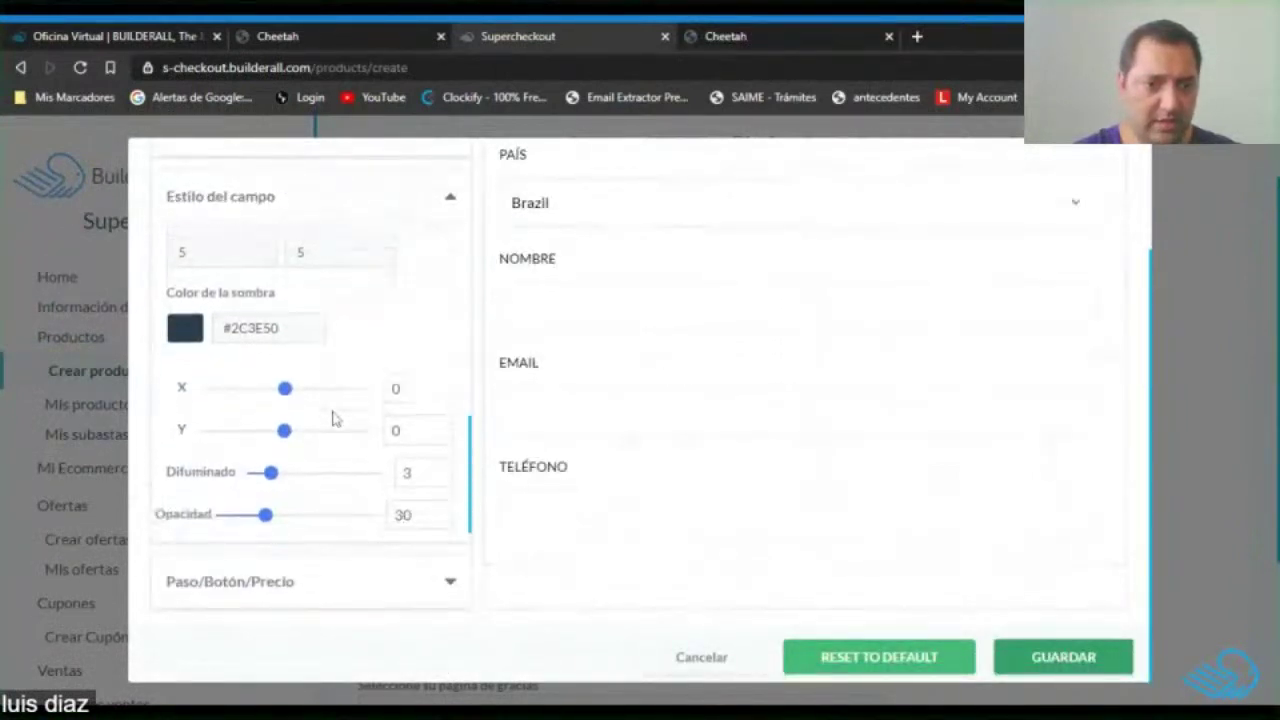
{"action": "left_click", "coordinate": [345, 588]}
{"action": "scroll", "coordinate": [337, 406], "scroll_direction": "down", "scroll_amount": 6}
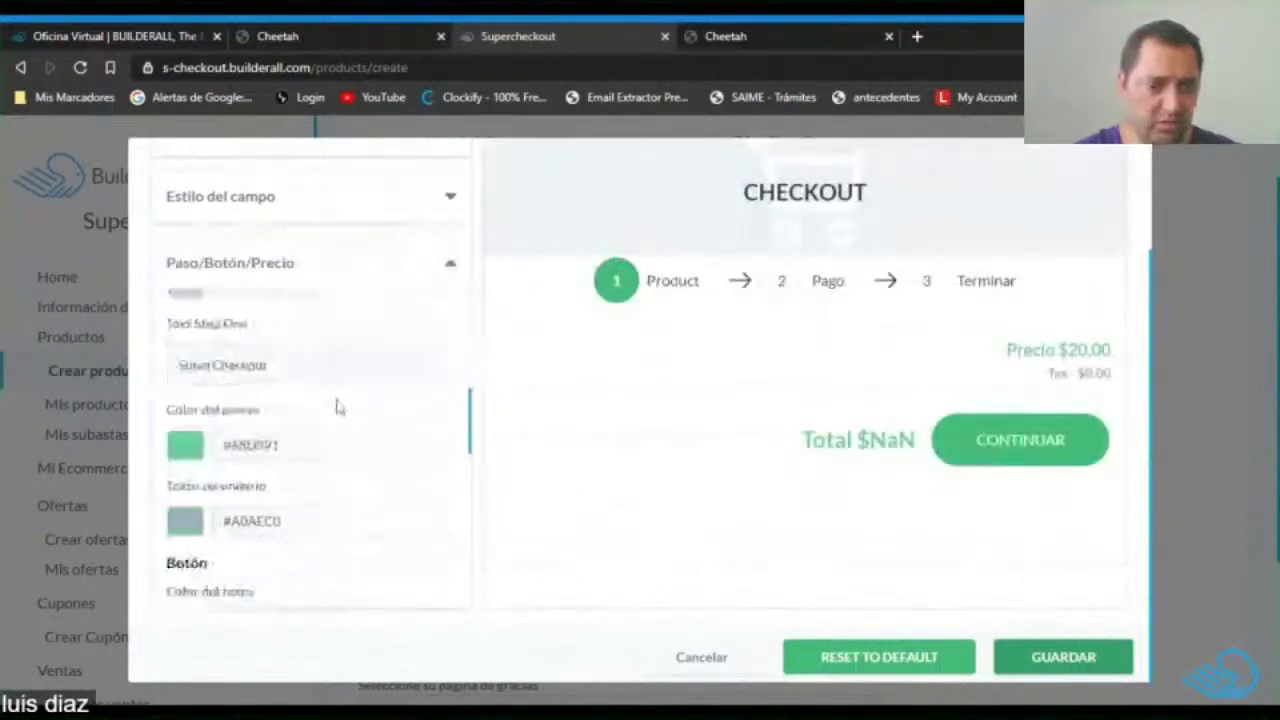
{"action": "scroll", "coordinate": [335, 410], "scroll_direction": "up", "scroll_amount": 8}
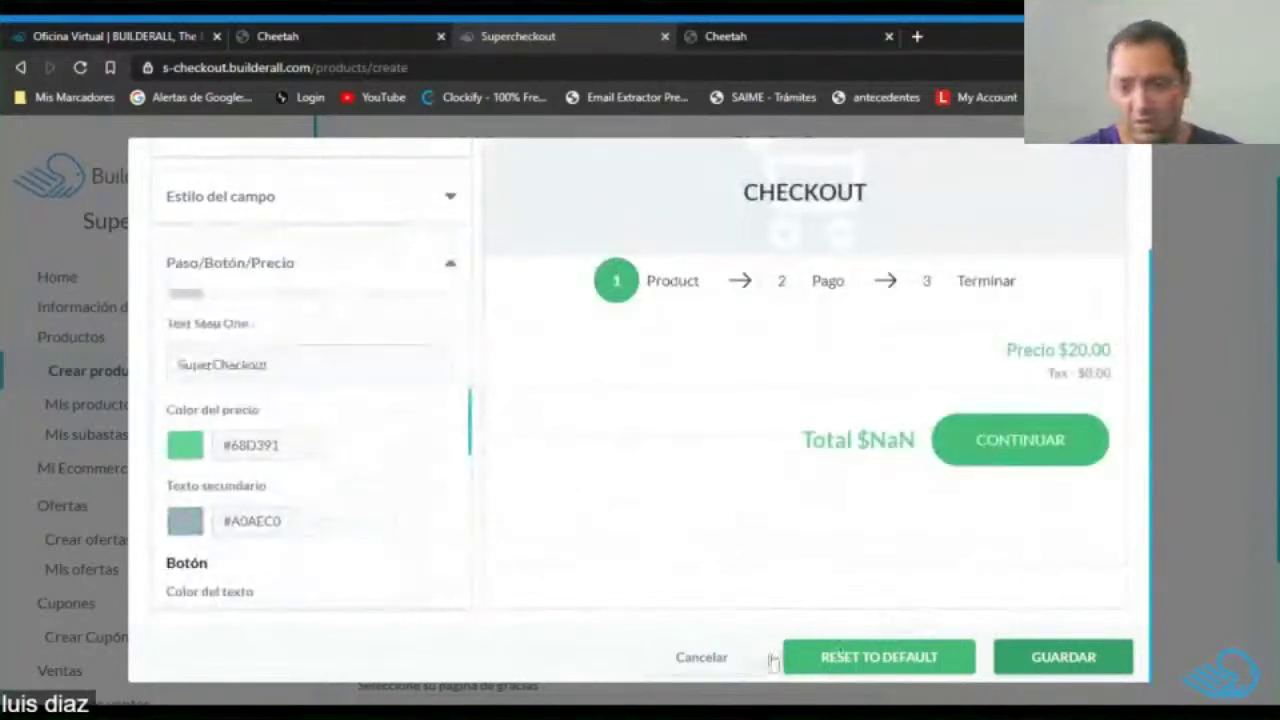
{"action": "left_click", "coordinate": [702, 660]}
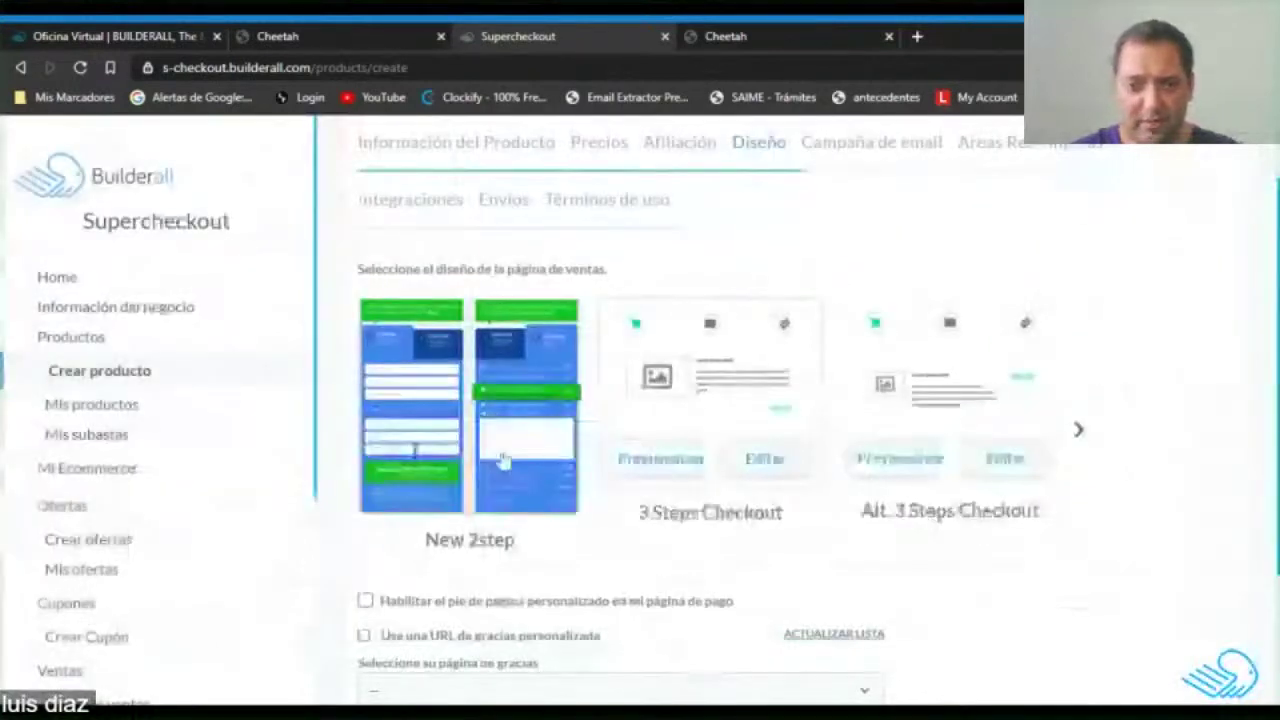
Choose Pty Store as thank-you page and Tienda as selling page, reaching Campaña de email.
{"action": "scroll", "coordinate": [727, 397], "scroll_direction": "down", "scroll_amount": 2}
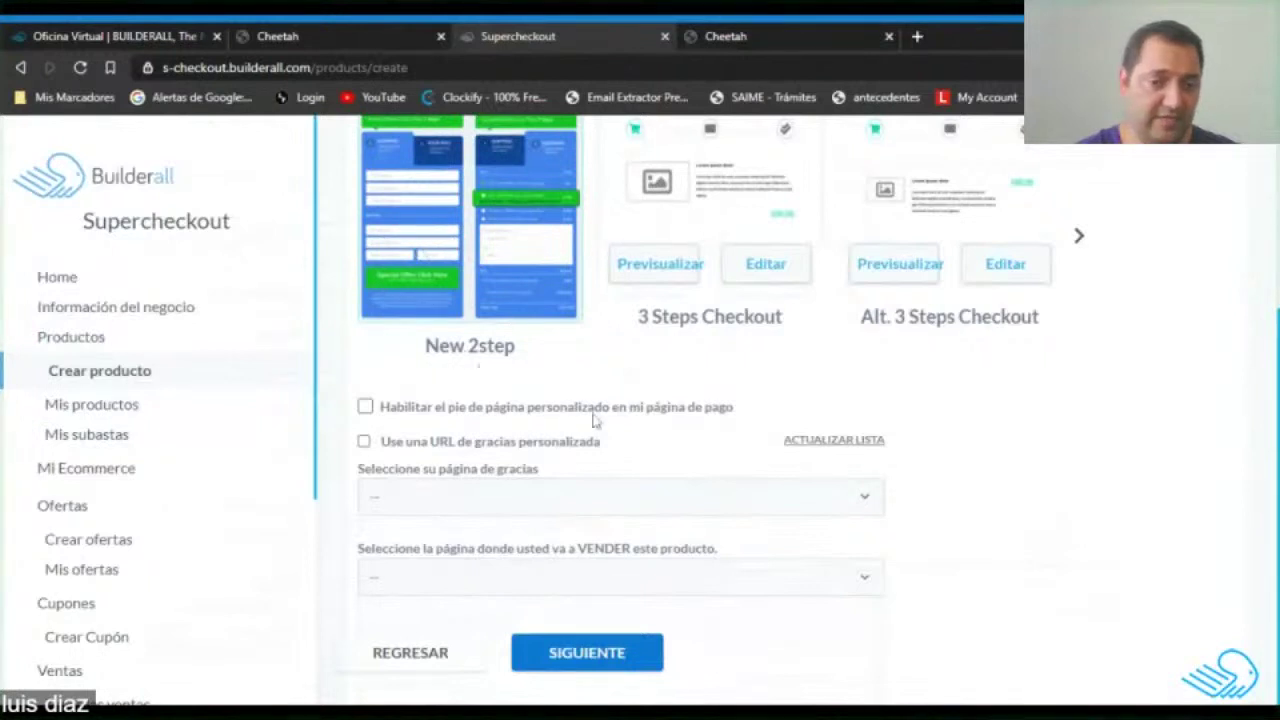
{"action": "scroll", "coordinate": [594, 420], "scroll_direction": "up", "scroll_amount": 3}
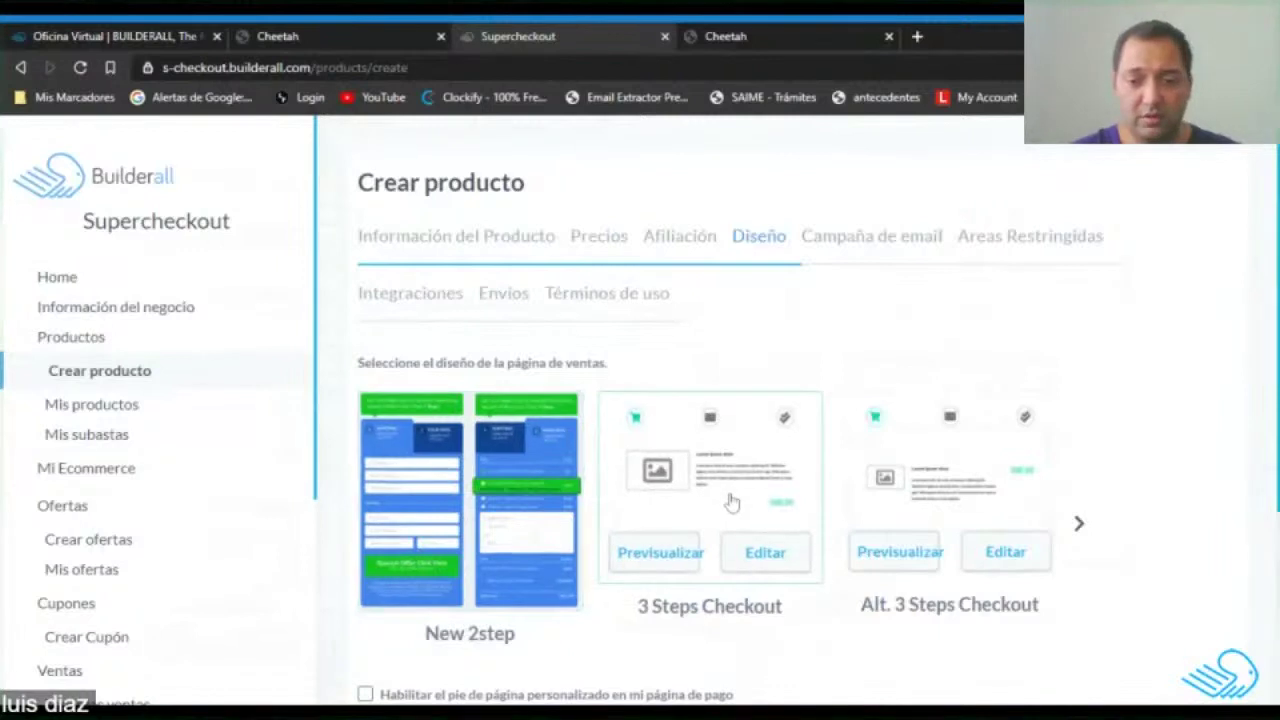
{"action": "scroll", "coordinate": [733, 502], "scroll_direction": "down", "scroll_amount": 3}
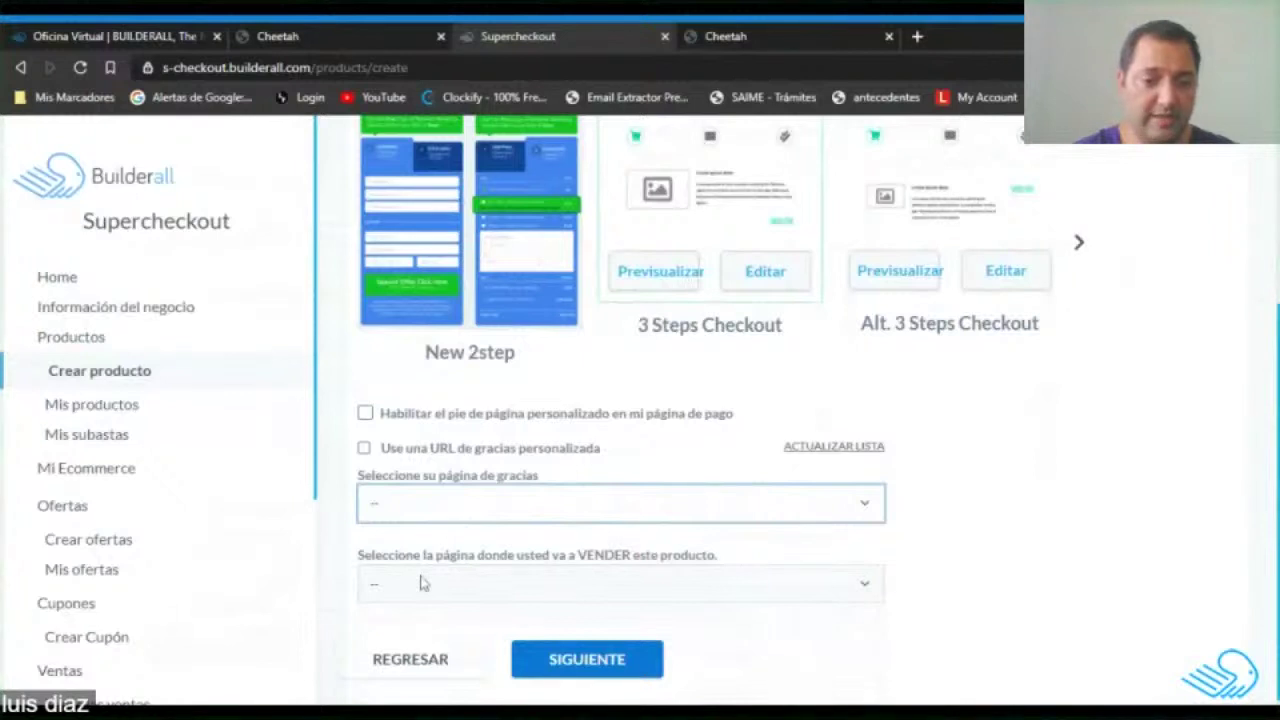
{"action": "scroll", "coordinate": [994, 457], "scroll_direction": "down", "scroll_amount": 1}
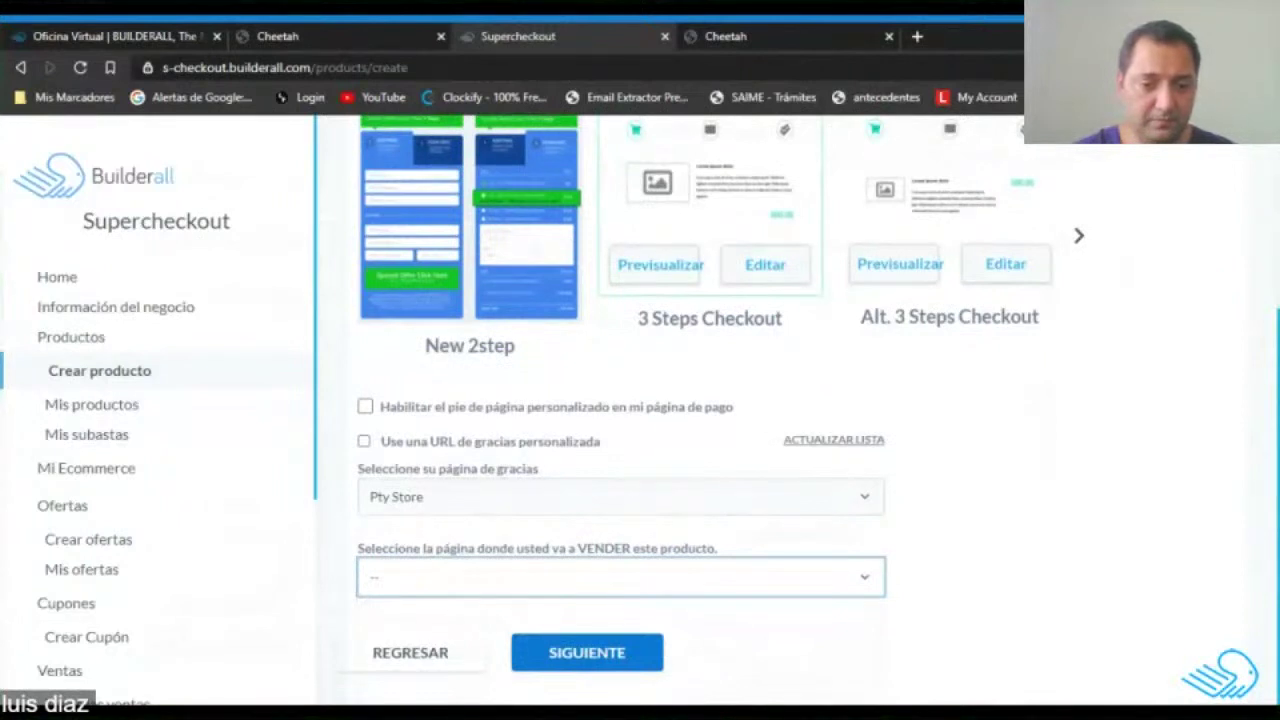
{"action": "left_click", "coordinate": [1061, 510]}
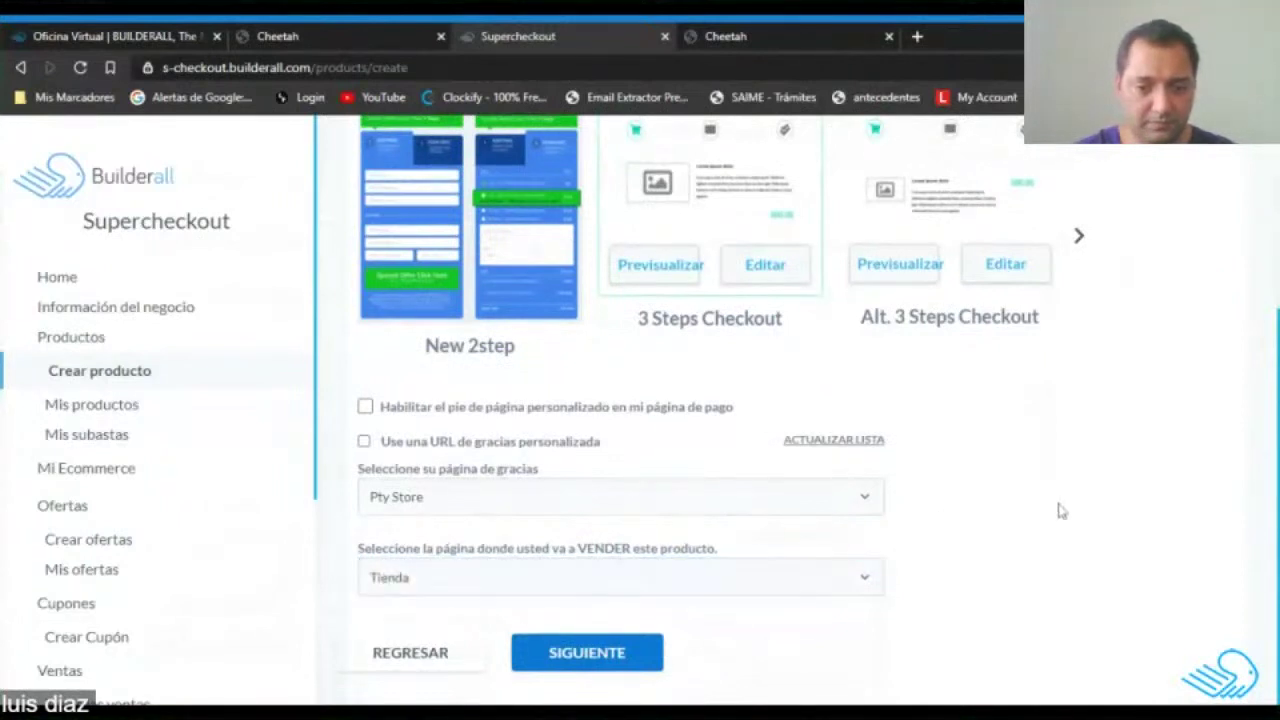
{"action": "left_click", "coordinate": [593, 662]}
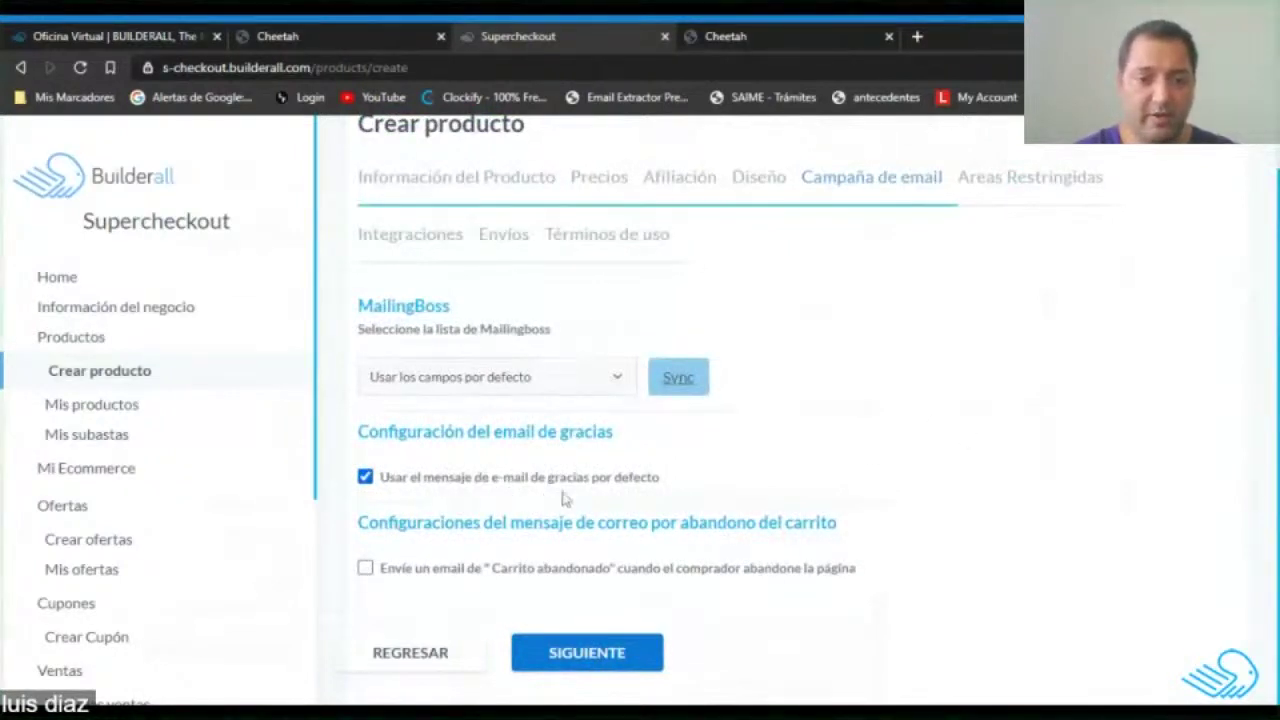
Skip past the email campaign and restricted areas steps to Integraciones.
{"action": "left_click", "coordinate": [603, 662]}
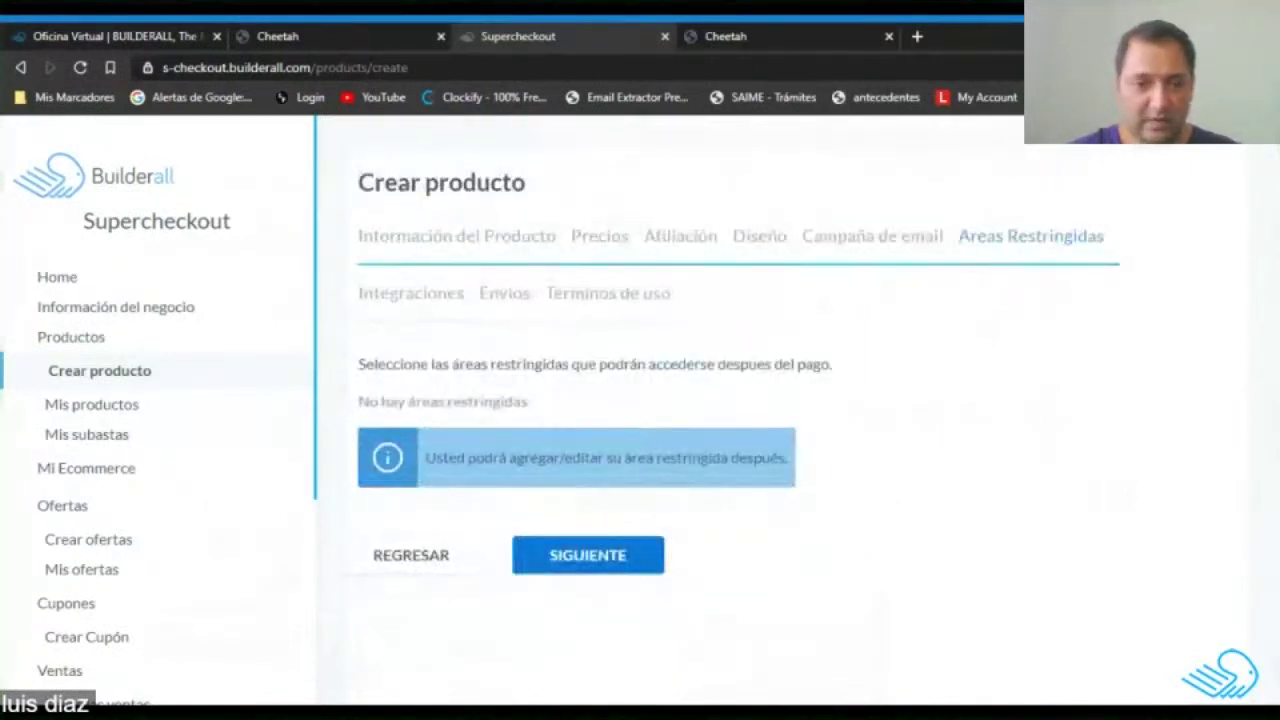
{"action": "left_click", "coordinate": [631, 579]}
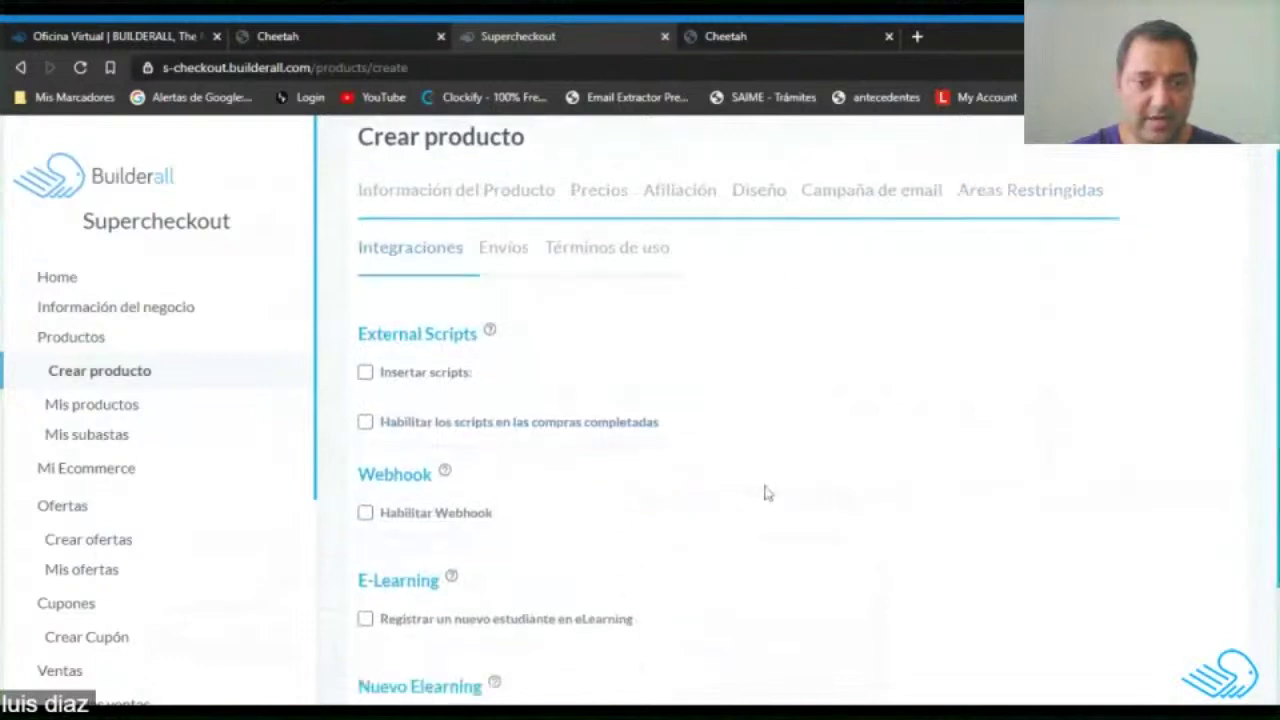
{"action": "scroll", "coordinate": [766, 491], "scroll_direction": "down", "scroll_amount": 3}
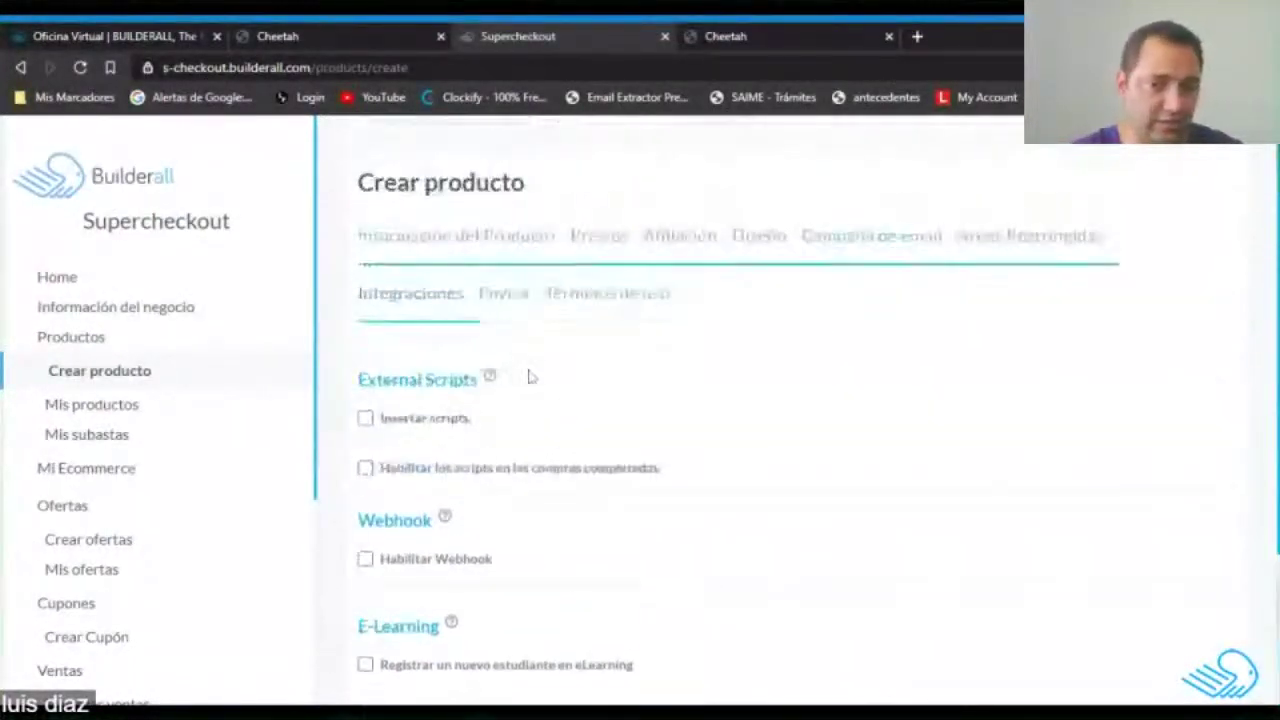
{"action": "scroll", "coordinate": [434, 346], "scroll_direction": "down", "scroll_amount": 2}
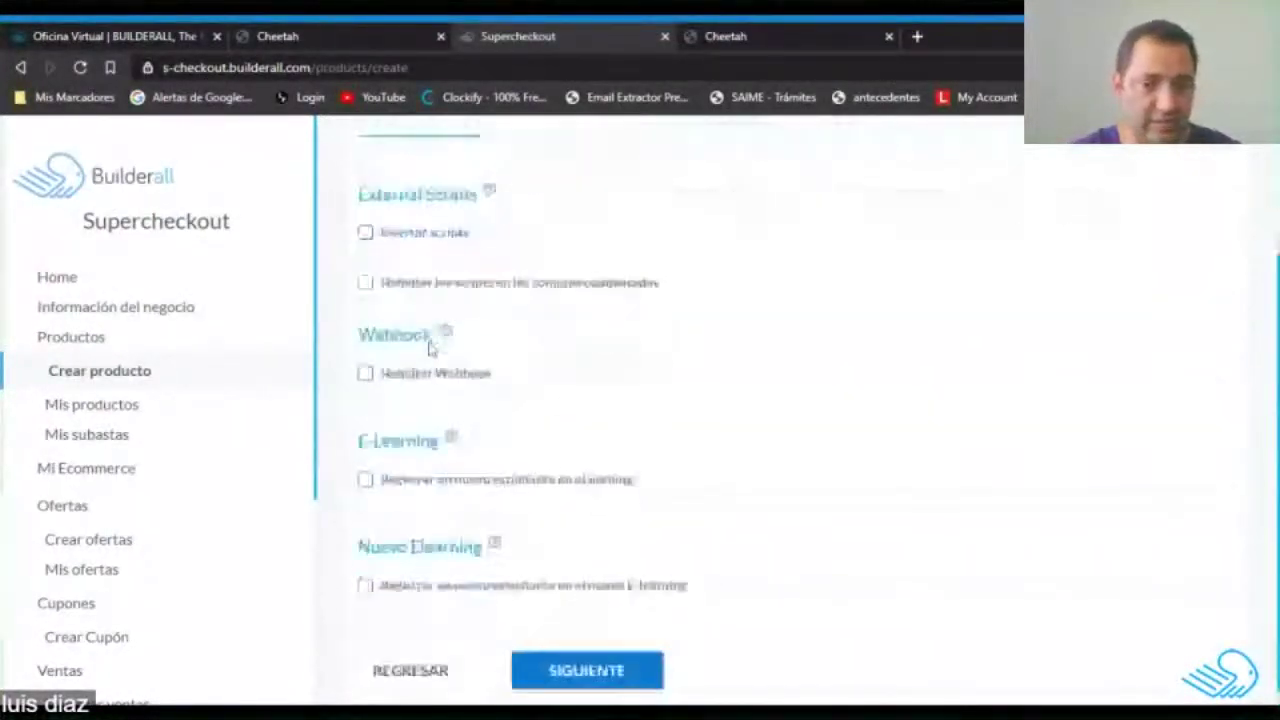
Leave Insertar scripts unchecked after toggling it, with all integrations off.
{"action": "left_click", "coordinate": [365, 231]}
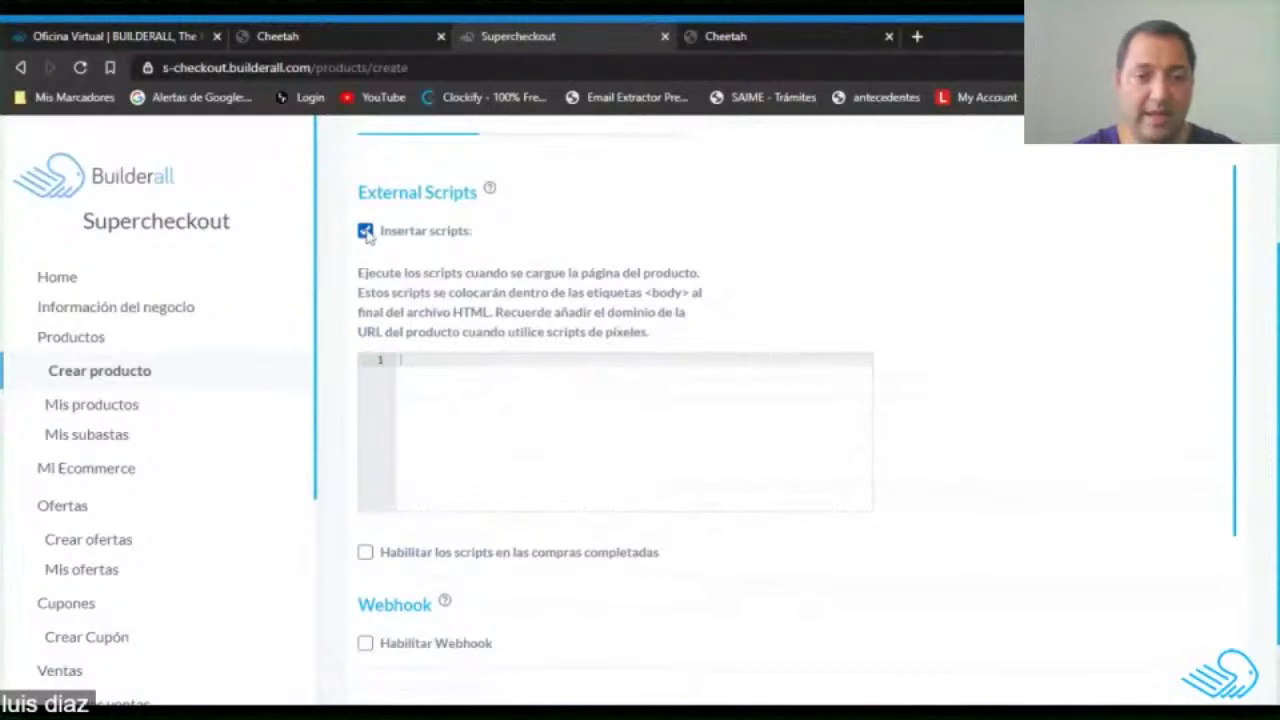
{"action": "left_click", "coordinate": [365, 231]}
{"action": "left_click", "coordinate": [365, 231]}
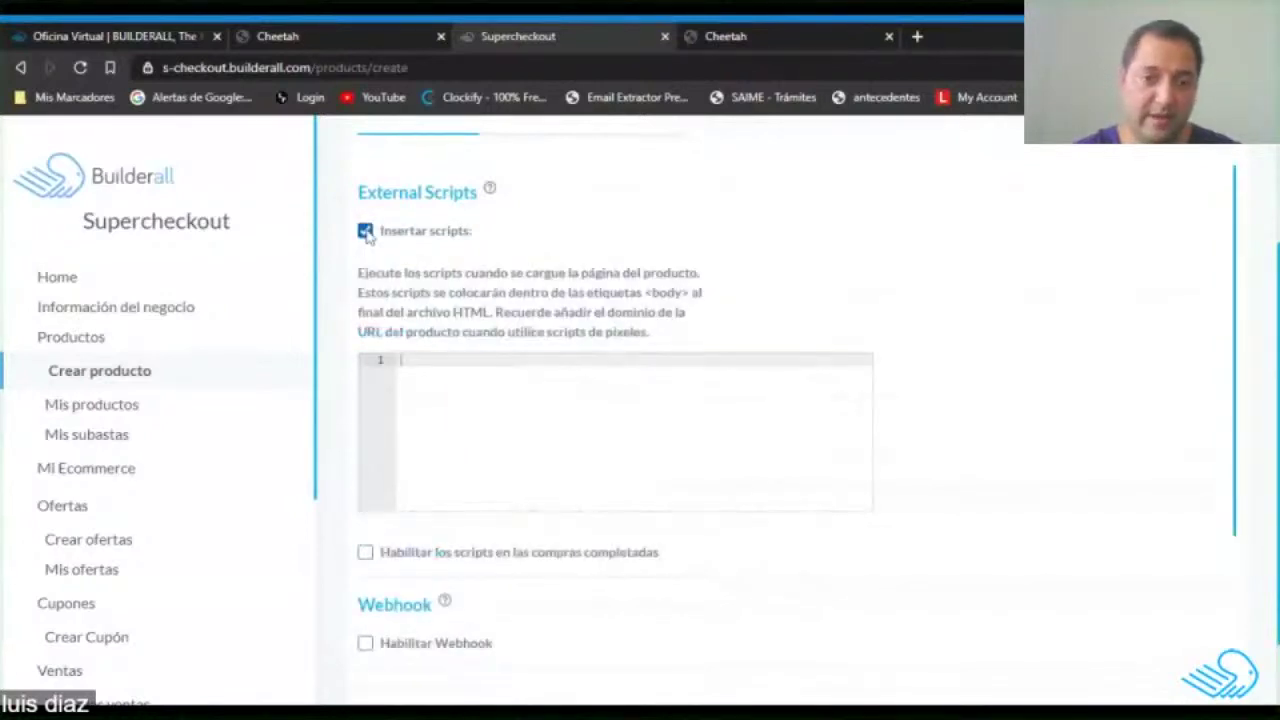
{"action": "left_click", "coordinate": [365, 231]}
{"action": "scroll", "coordinate": [766, 320], "scroll_direction": "down", "scroll_amount": 1}
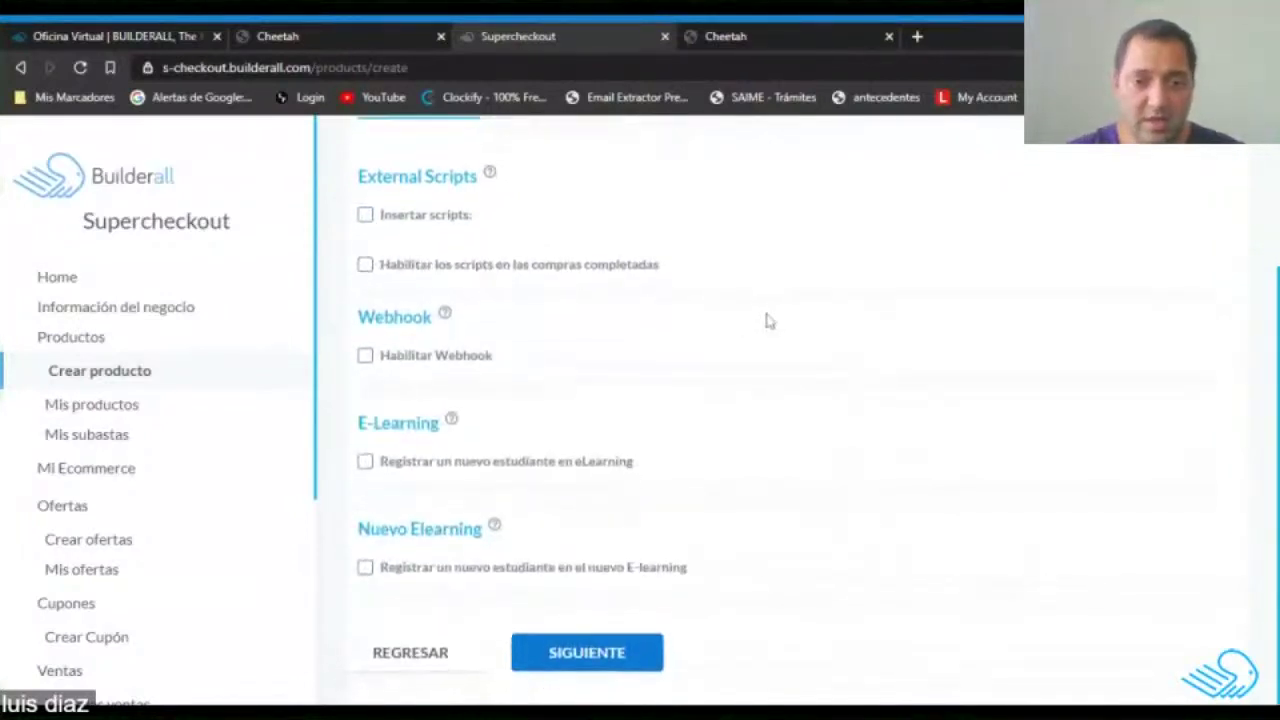
On the Envíos step, choose Envios por Flatbox with a shipping price of 10.00.
{"action": "left_click", "coordinate": [588, 662]}
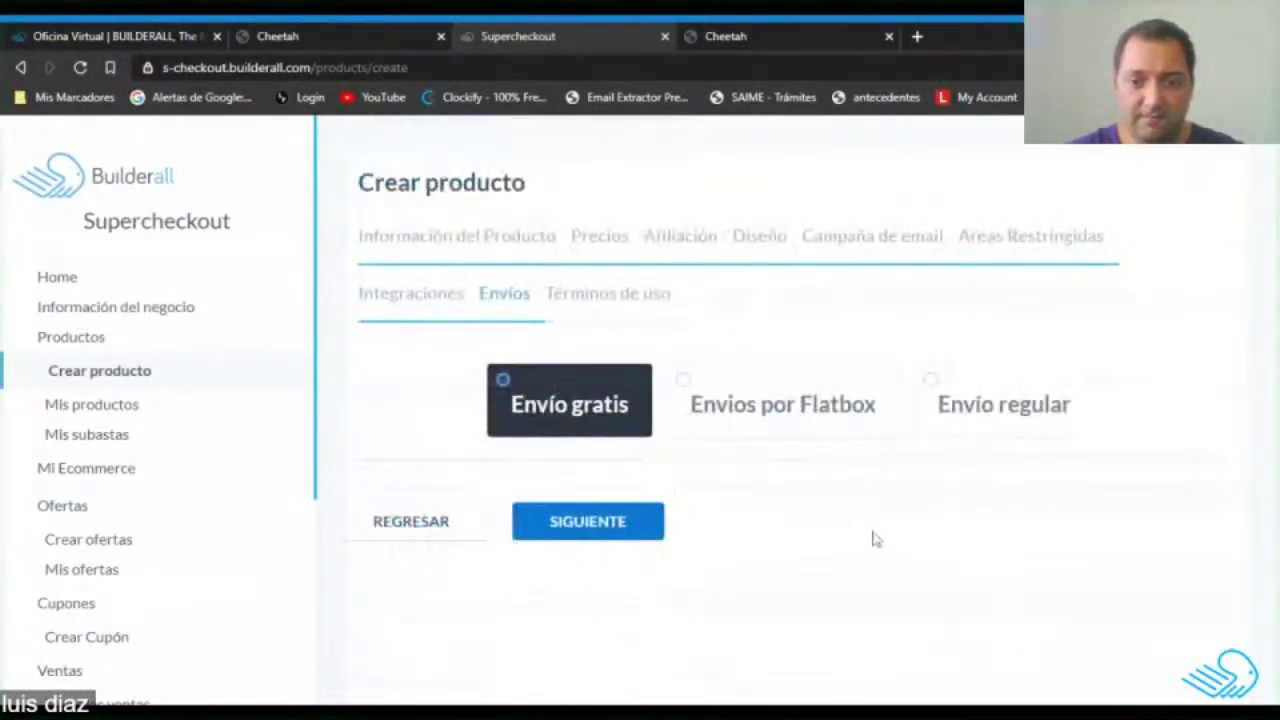
{"action": "left_click", "coordinate": [760, 405]}
{"action": "left_click", "coordinate": [1001, 402]}
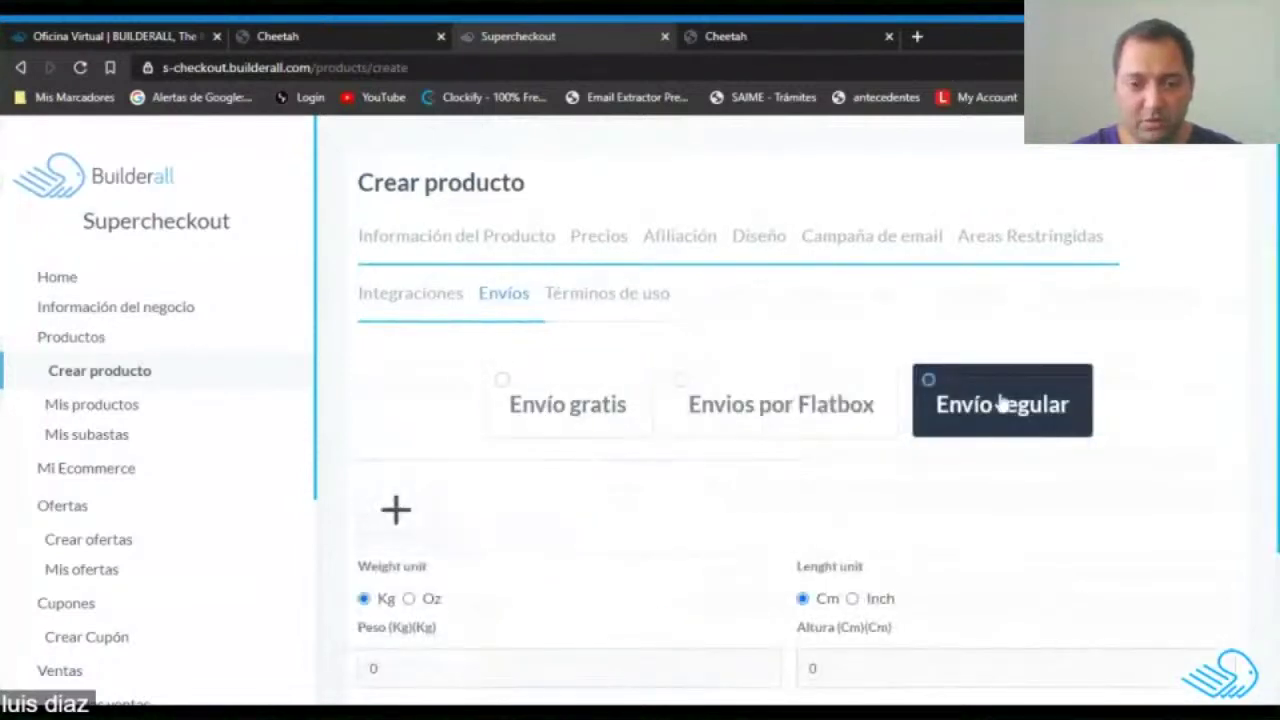
{"action": "scroll", "coordinate": [935, 380], "scroll_direction": "down", "scroll_amount": 2}
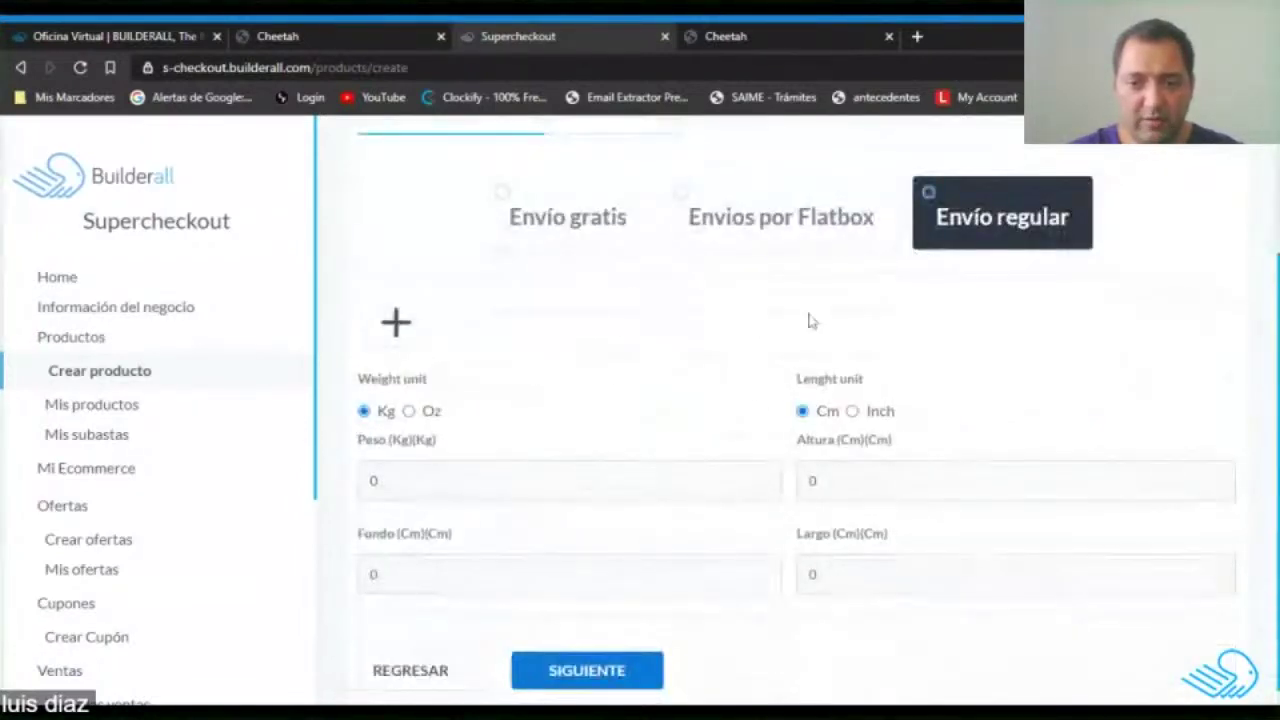
{"action": "scroll", "coordinate": [723, 434], "scroll_direction": "up", "scroll_amount": 2}
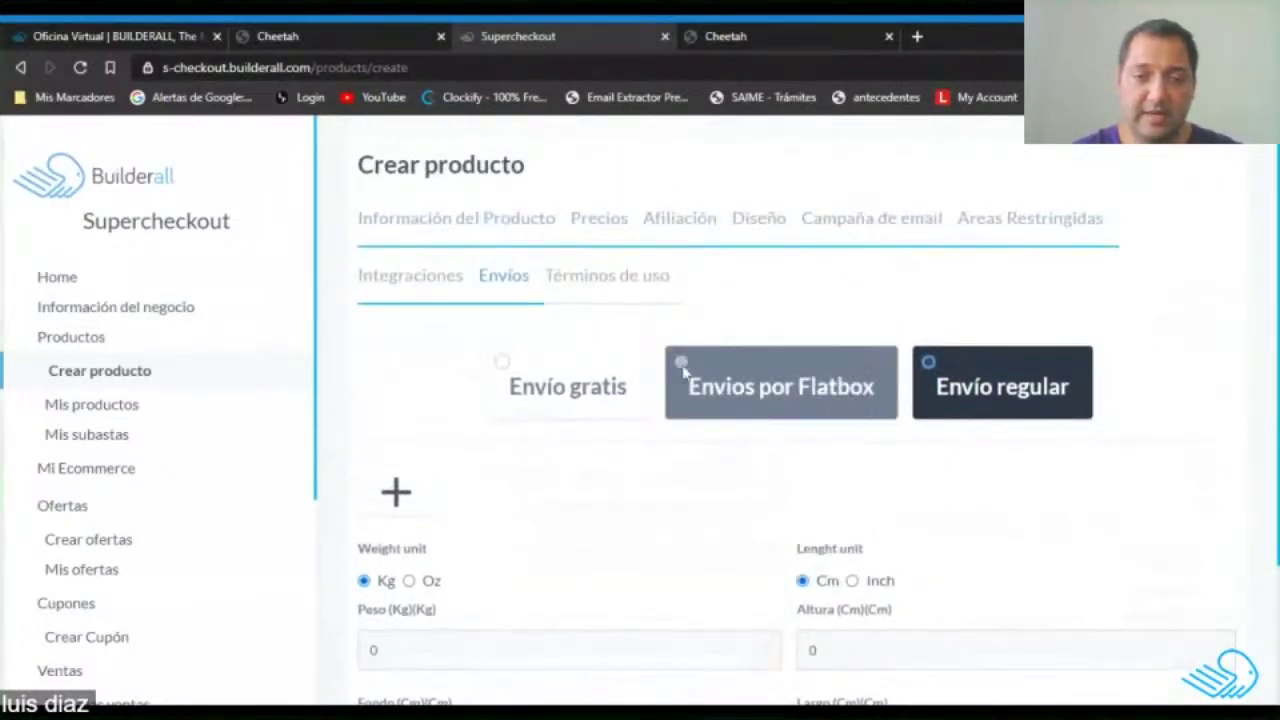
{"action": "left_click", "coordinate": [683, 372]}
{"action": "left_click", "coordinate": [660, 535]}
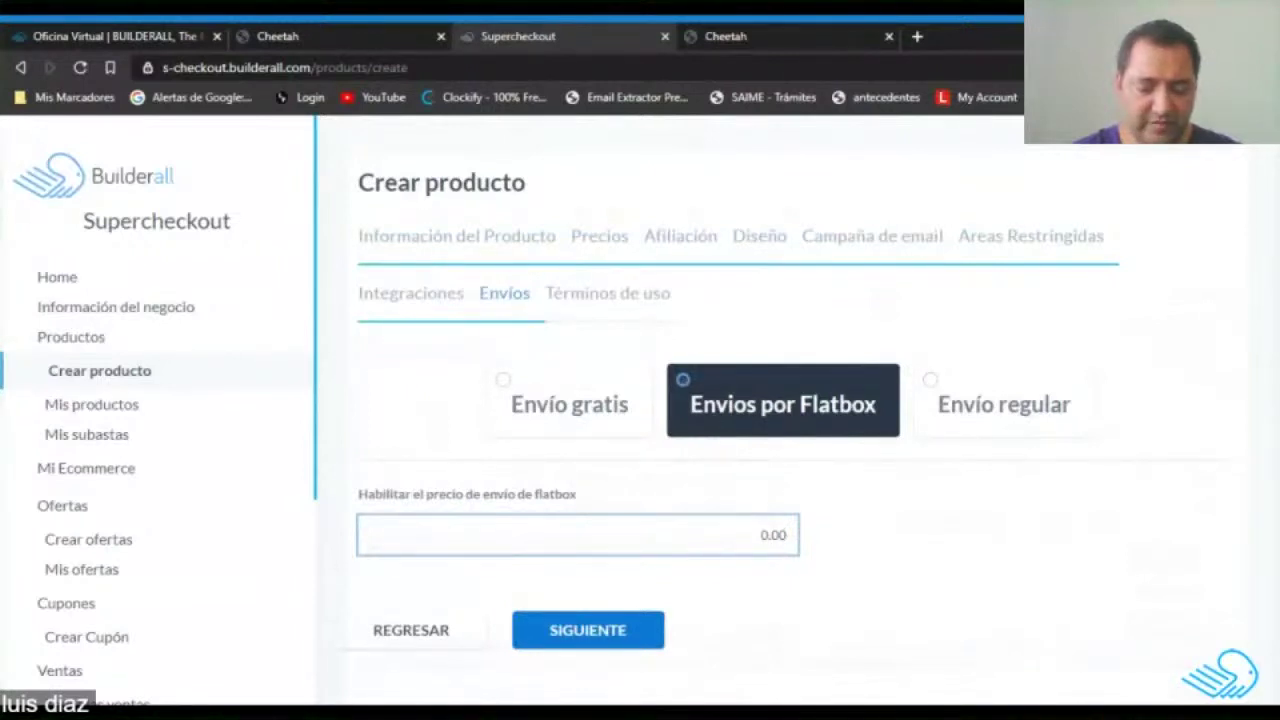
{"action": "type", "text": "0"}
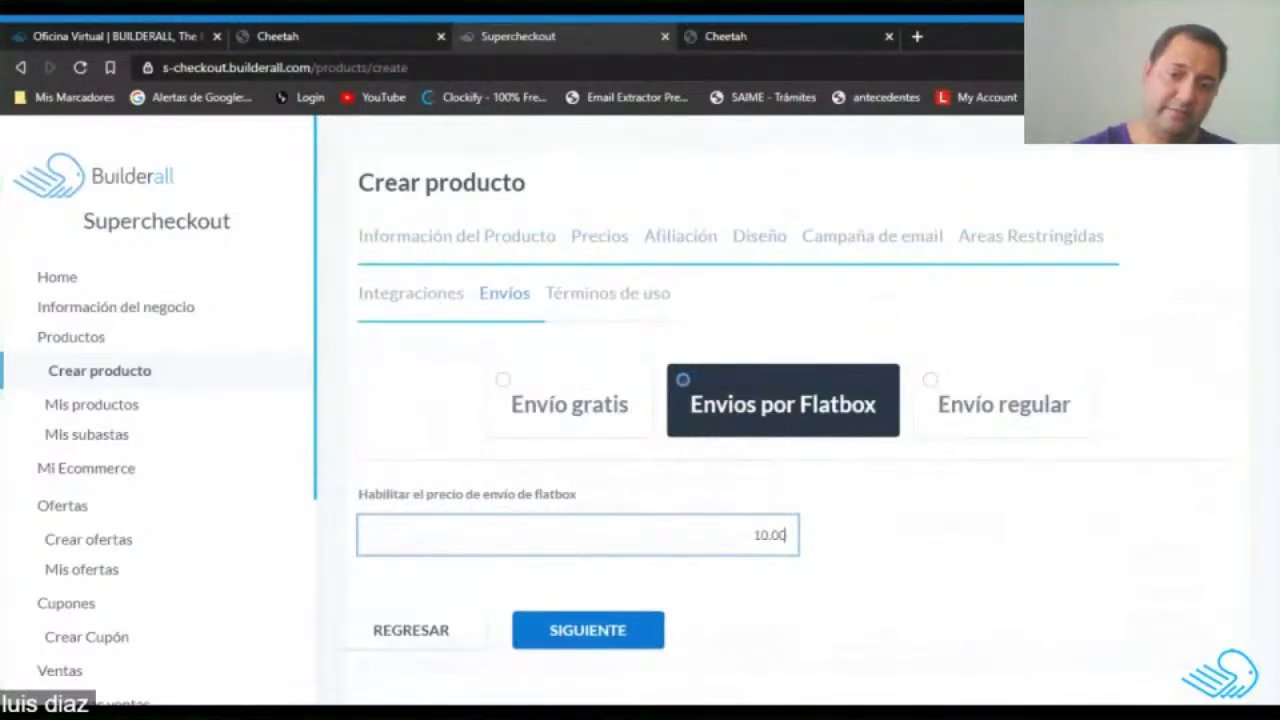
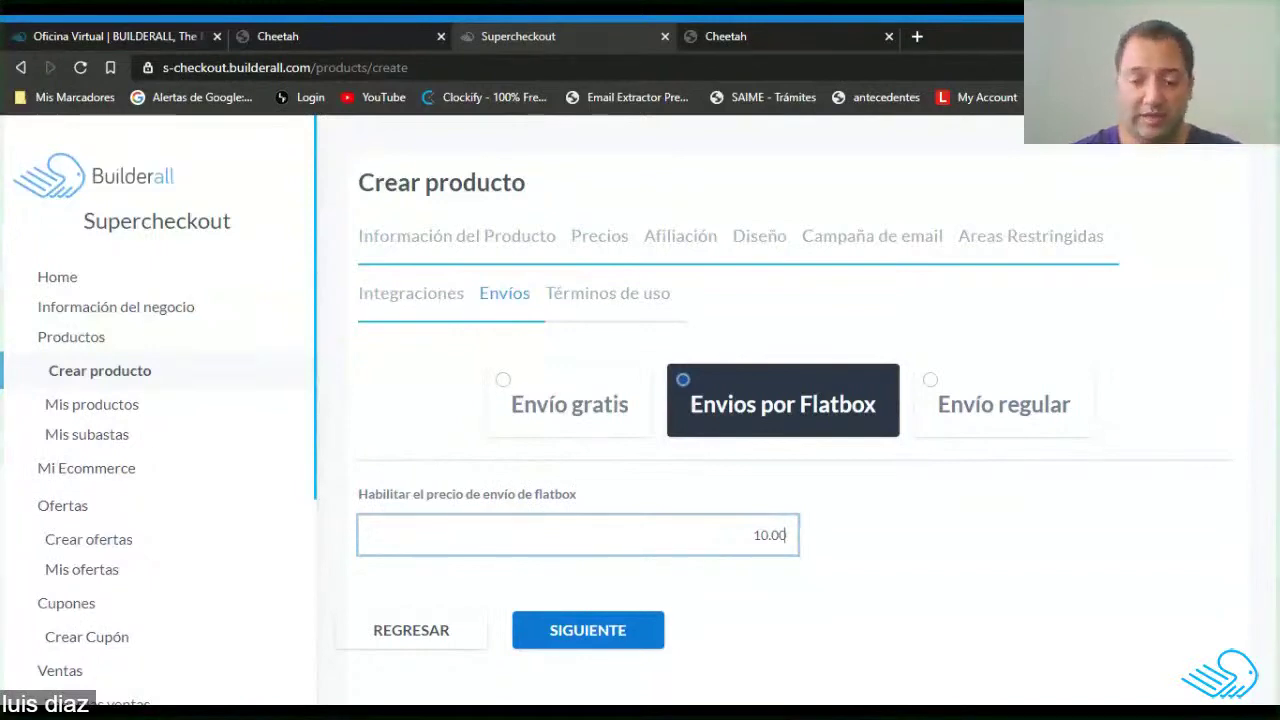
Accept the Términos y Condiciones and create the Sueter polo Caballero product.
{"action": "left_click", "coordinate": [611, 632]}
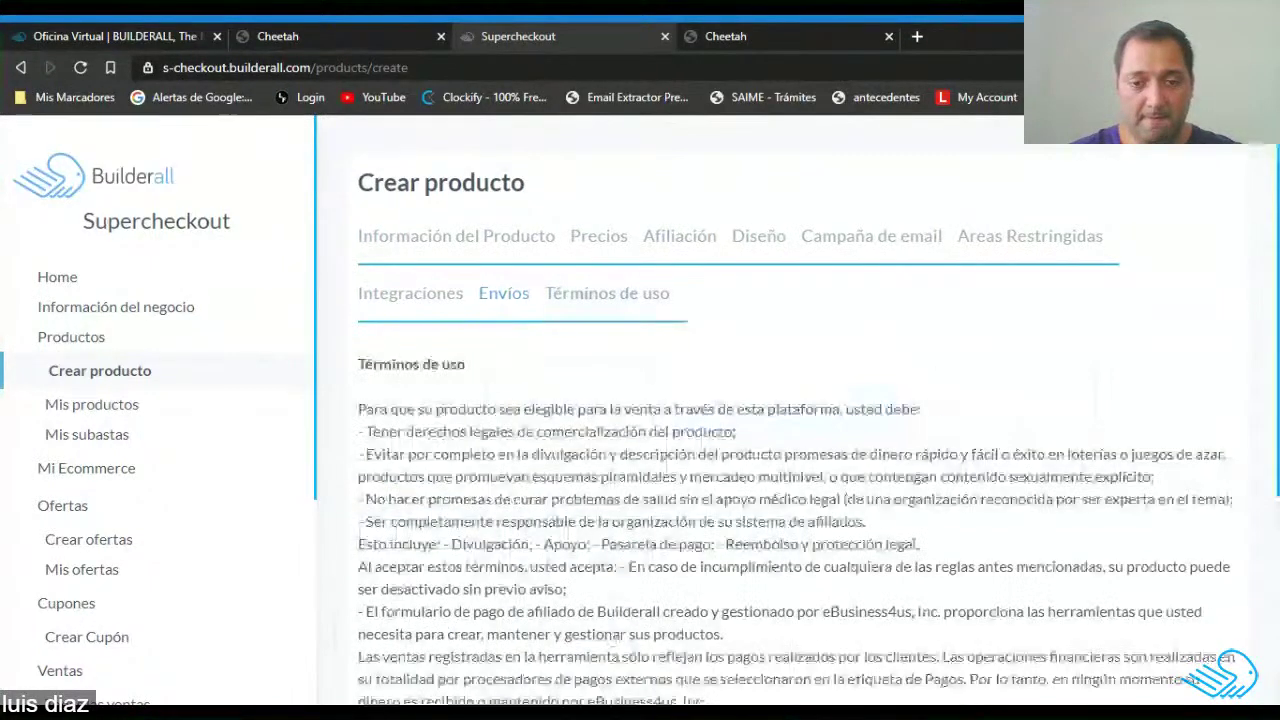
{"action": "scroll", "coordinate": [611, 600], "scroll_direction": "down", "scroll_amount": 3}
{"action": "scroll", "coordinate": [386, 612], "scroll_direction": "down", "scroll_amount": 1}
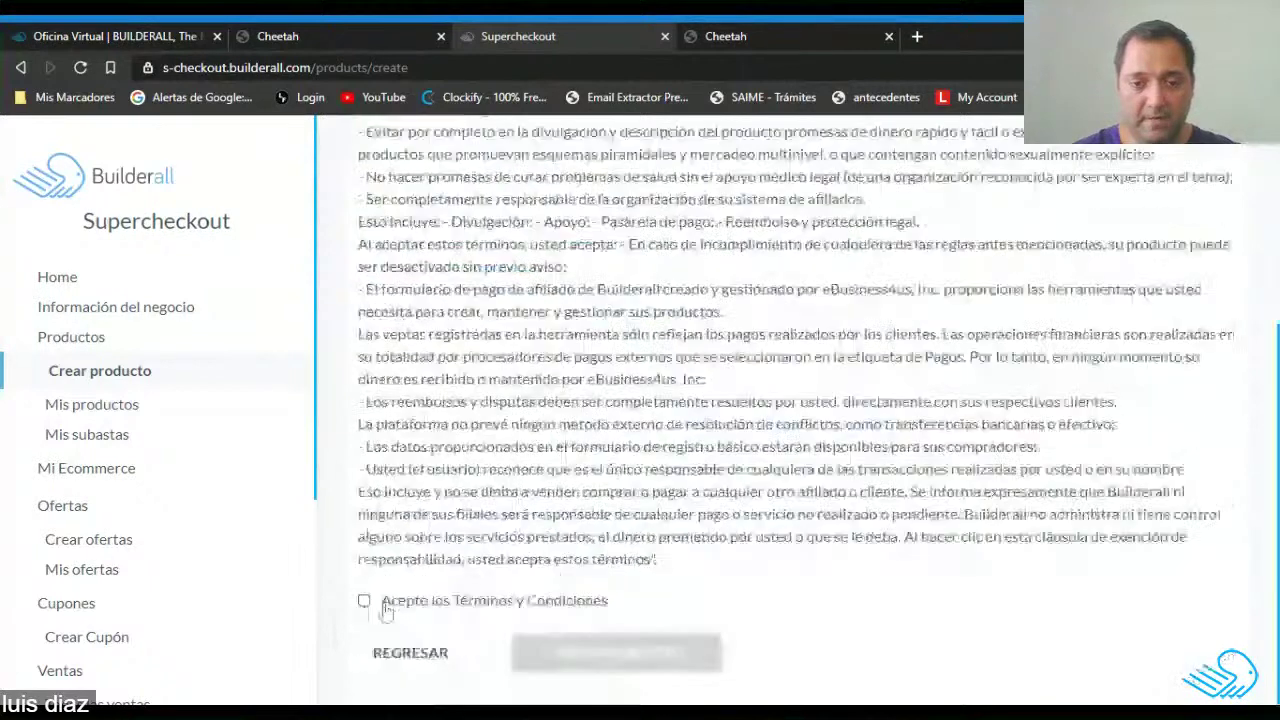
{"action": "left_click", "coordinate": [386, 606]}
{"action": "left_click", "coordinate": [616, 652]}
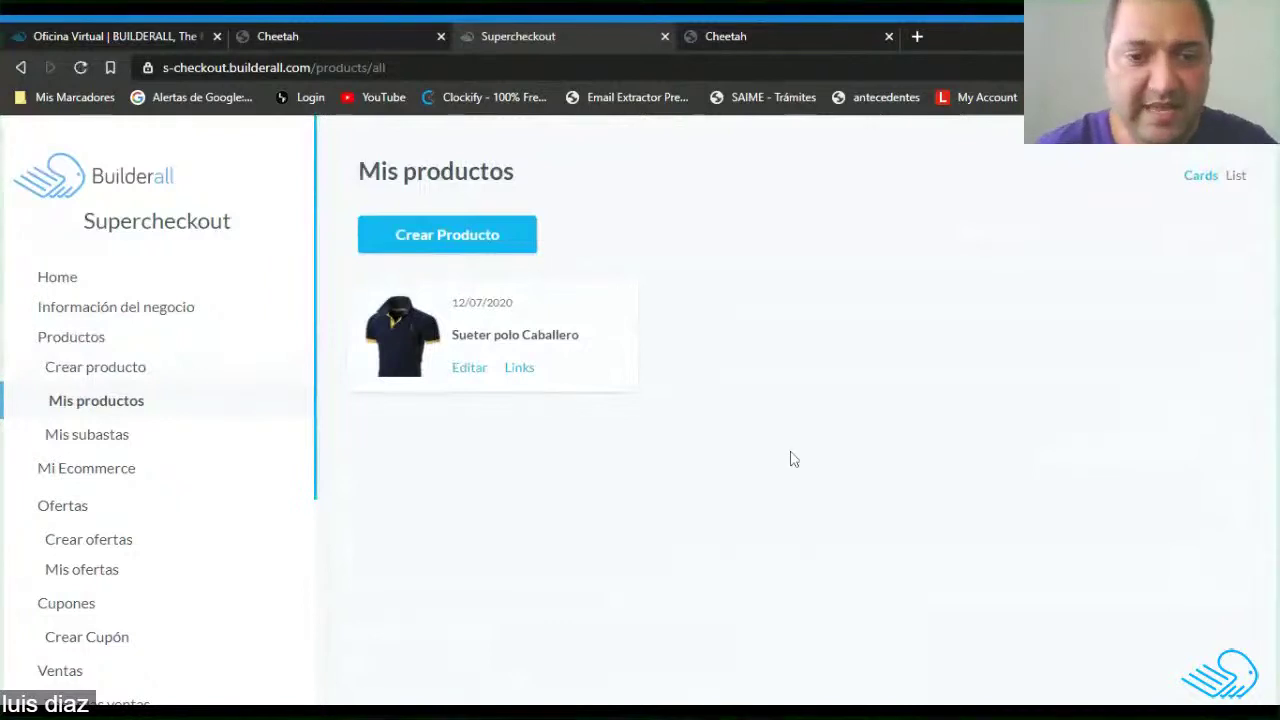
Copy the Sueter polo Caballero card ten times so the duplicates fill several rows.
{"action": "mouse_move", "coordinate": [430, 360]}
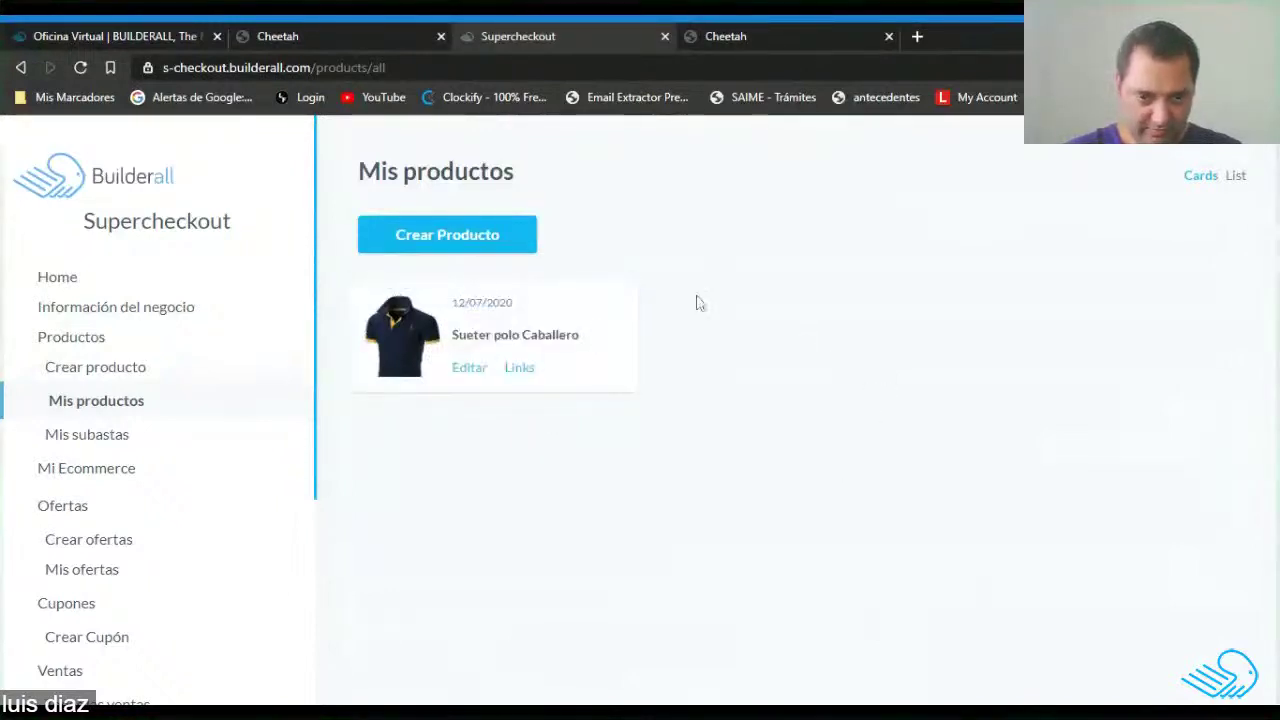
{"action": "mouse_move", "coordinate": [591, 314]}
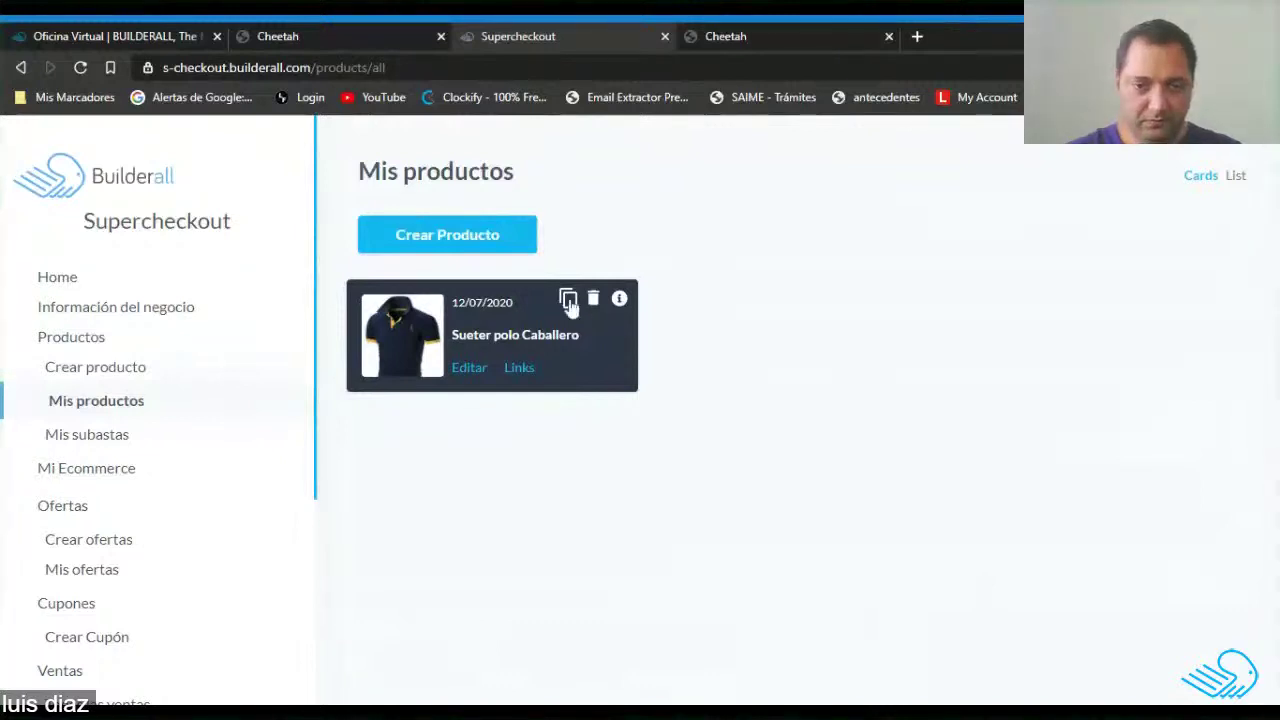
{"action": "left_click", "coordinate": [568, 302]}
{"action": "left_click", "coordinate": [568, 302]}
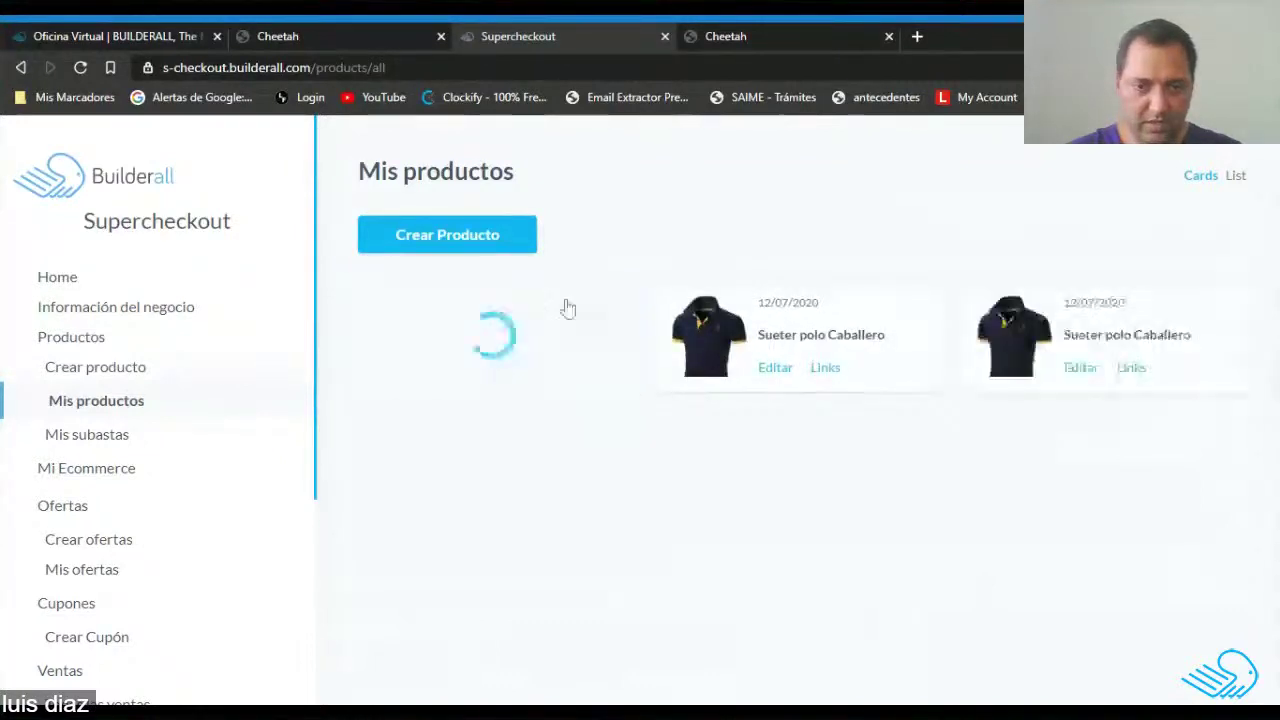
{"action": "left_click", "coordinate": [568, 302]}
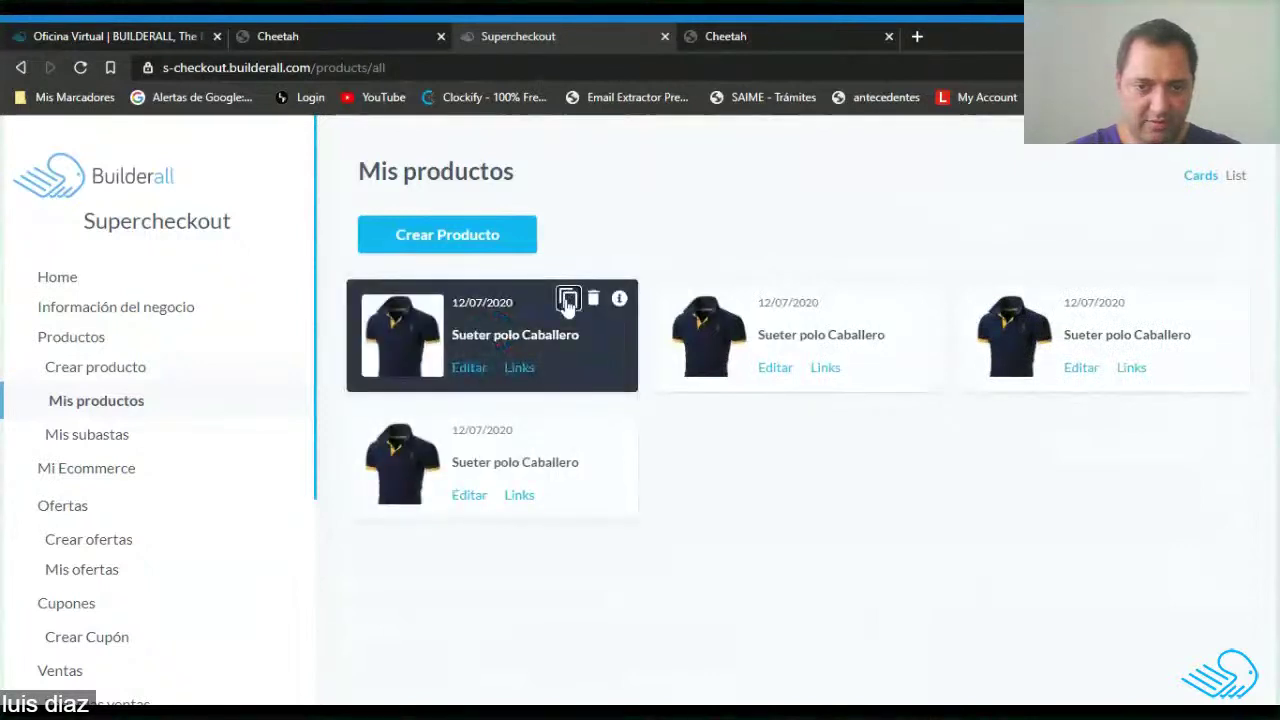
{"action": "left_click", "coordinate": [568, 302]}
{"action": "left_click", "coordinate": [568, 302]}
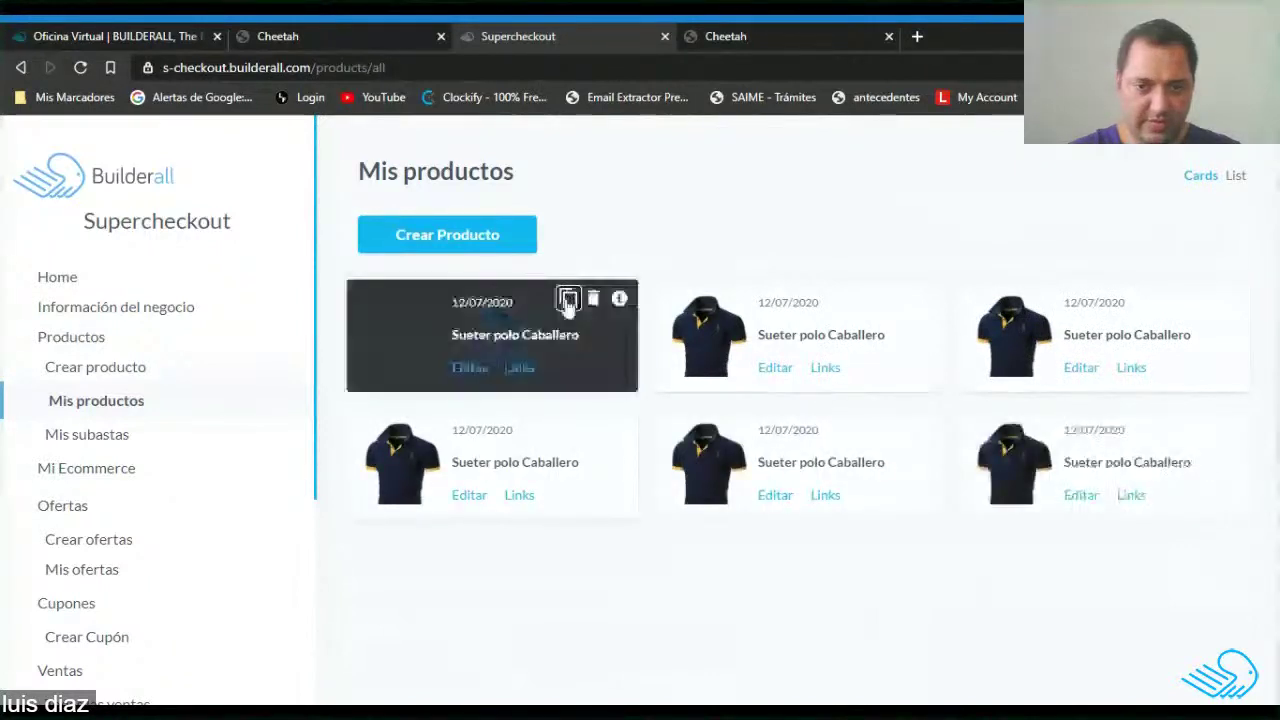
{"action": "left_click", "coordinate": [568, 302]}
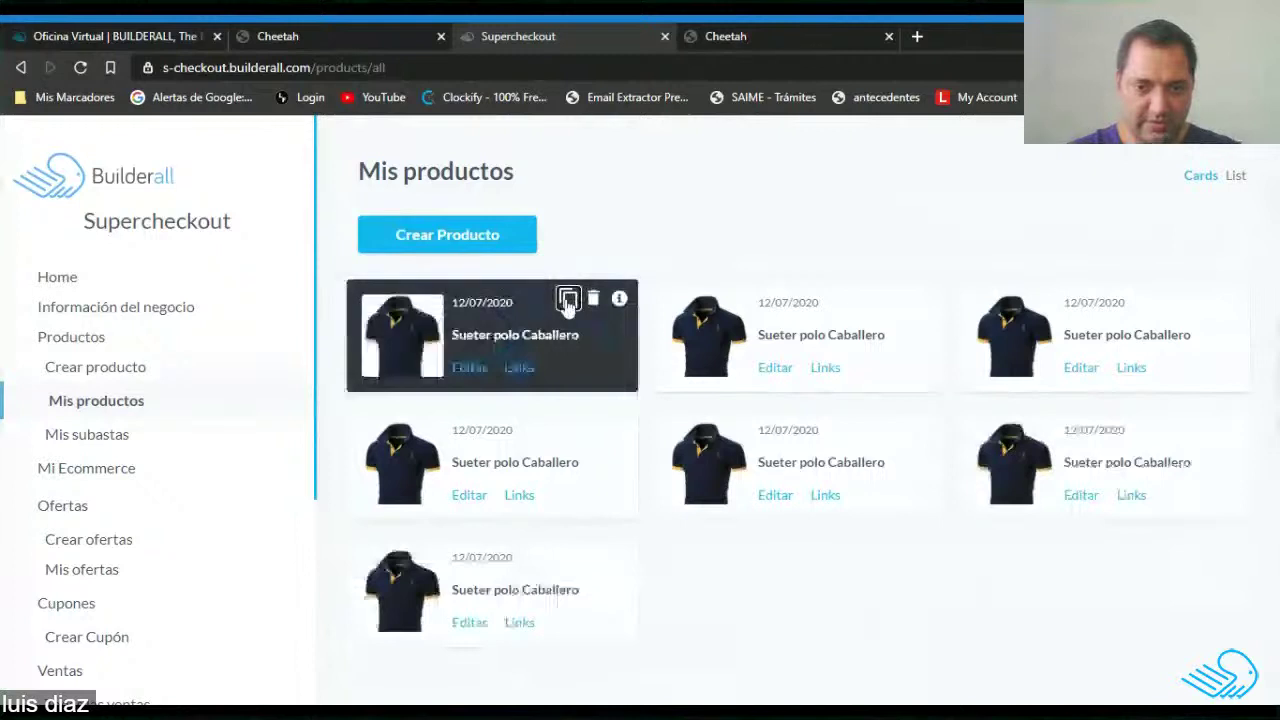
{"action": "left_click", "coordinate": [567, 300]}
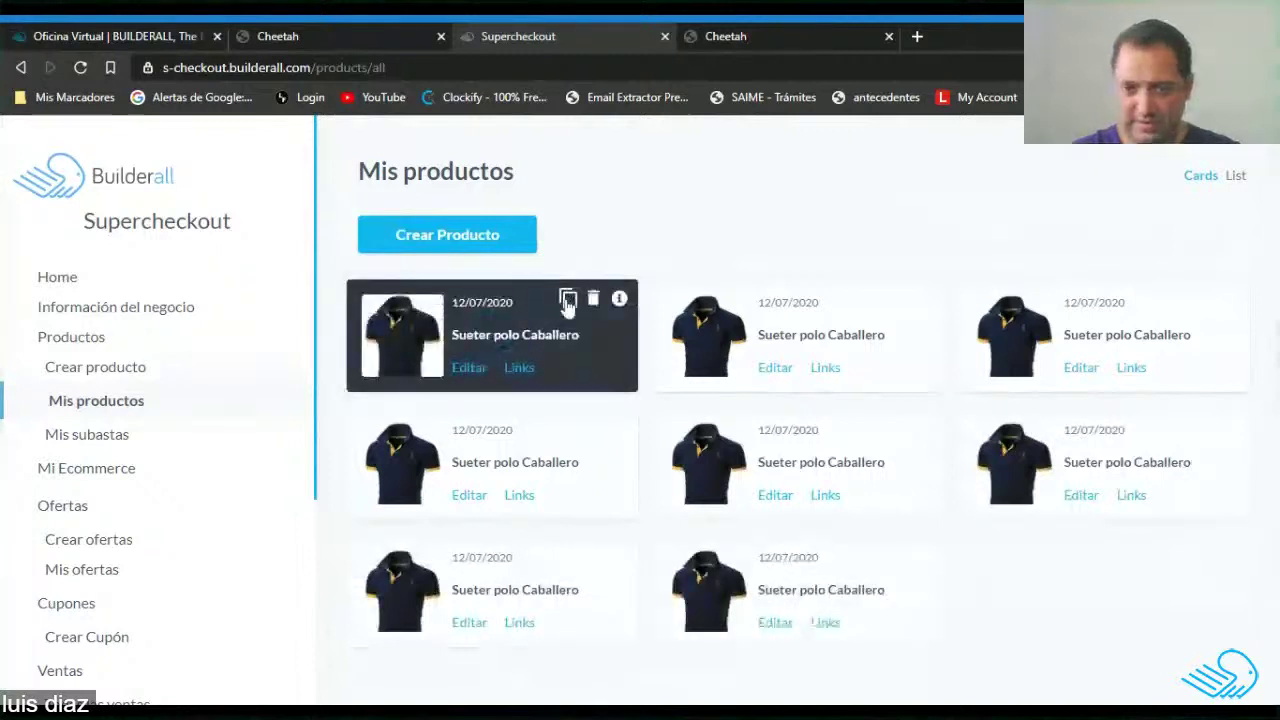
{"action": "left_click", "coordinate": [567, 301]}
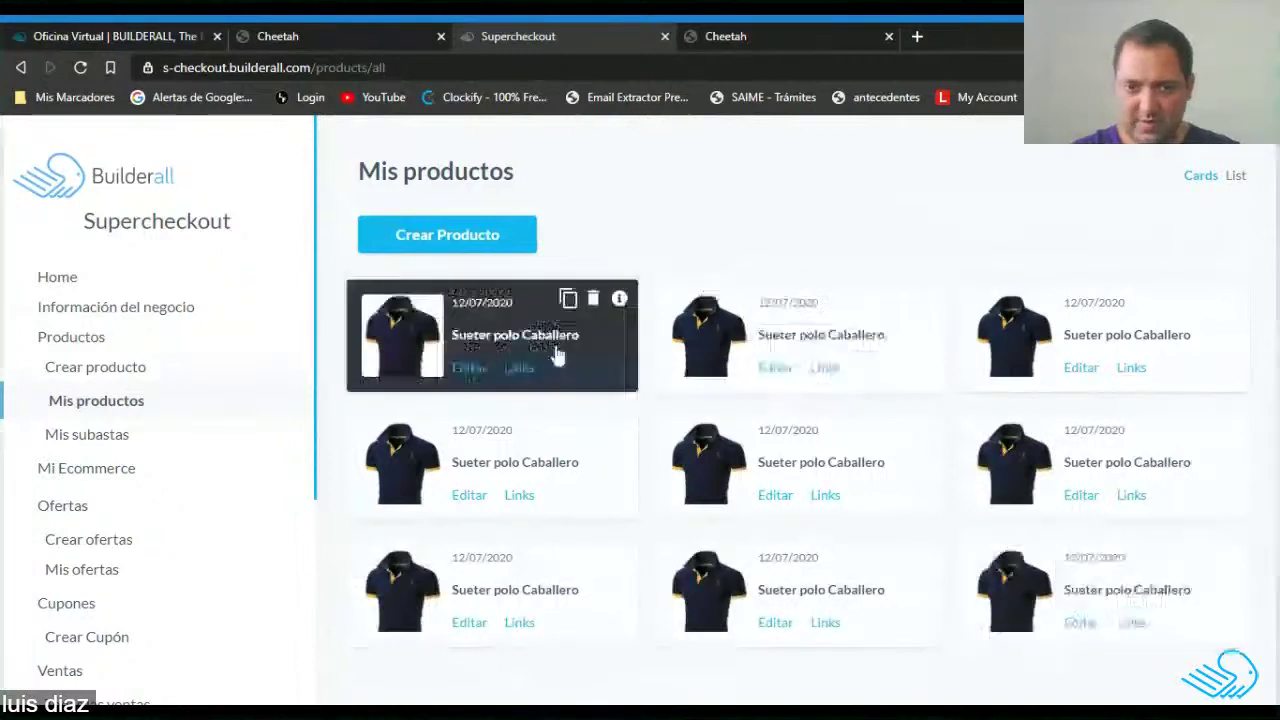
{"action": "left_click", "coordinate": [567, 301]}
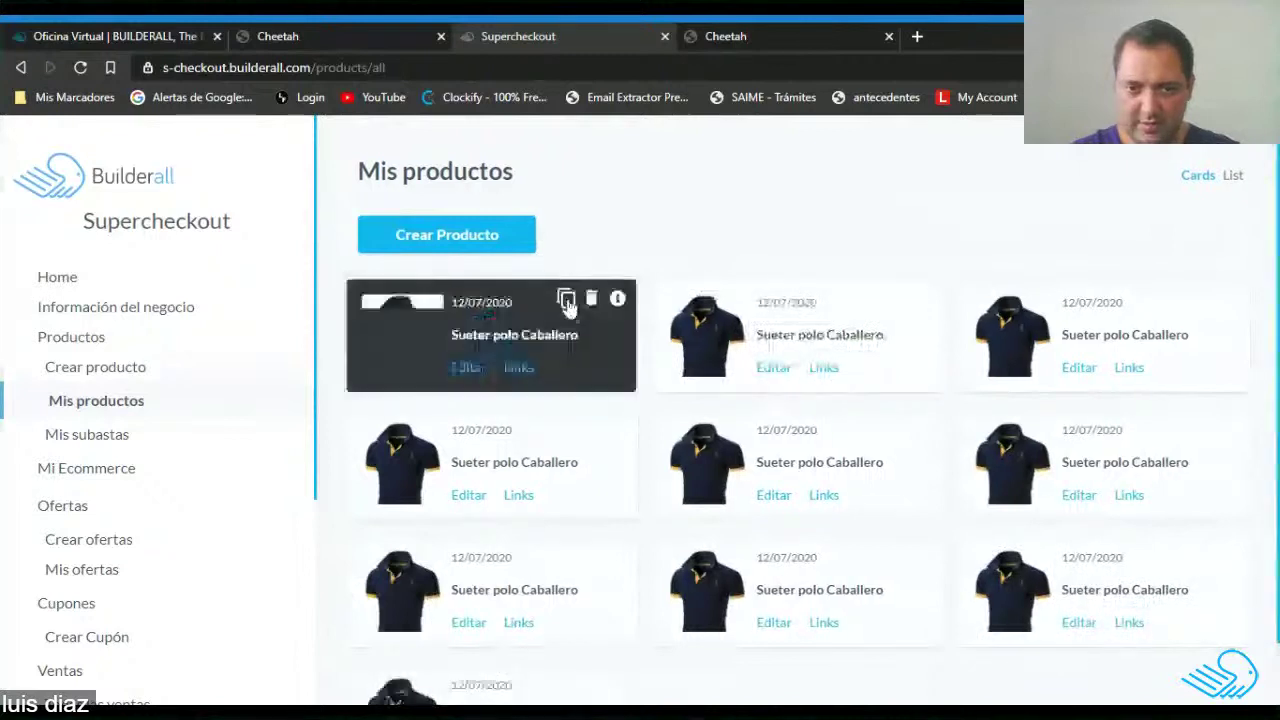
{"action": "left_click", "coordinate": [567, 301]}
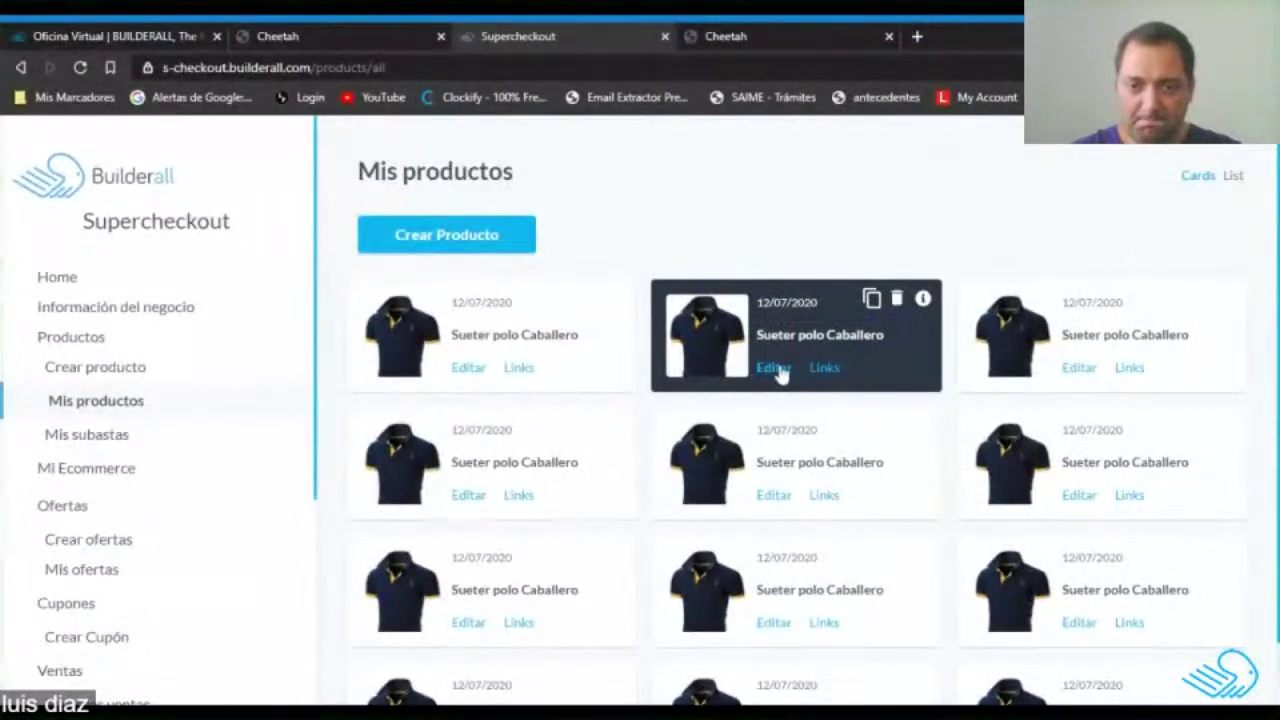
Edit the second copy and replace its photo with a cropped grey shirt image.
{"action": "left_click", "coordinate": [778, 369]}
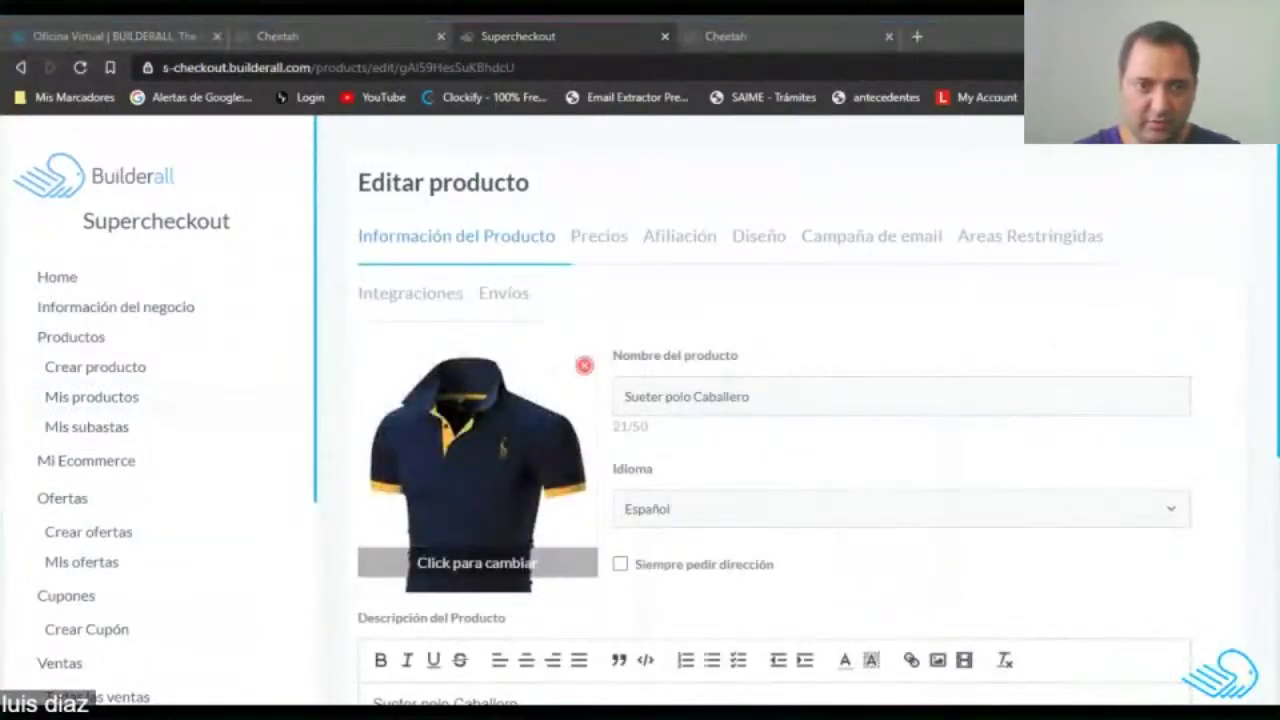
{"action": "left_click", "coordinate": [486, 556]}
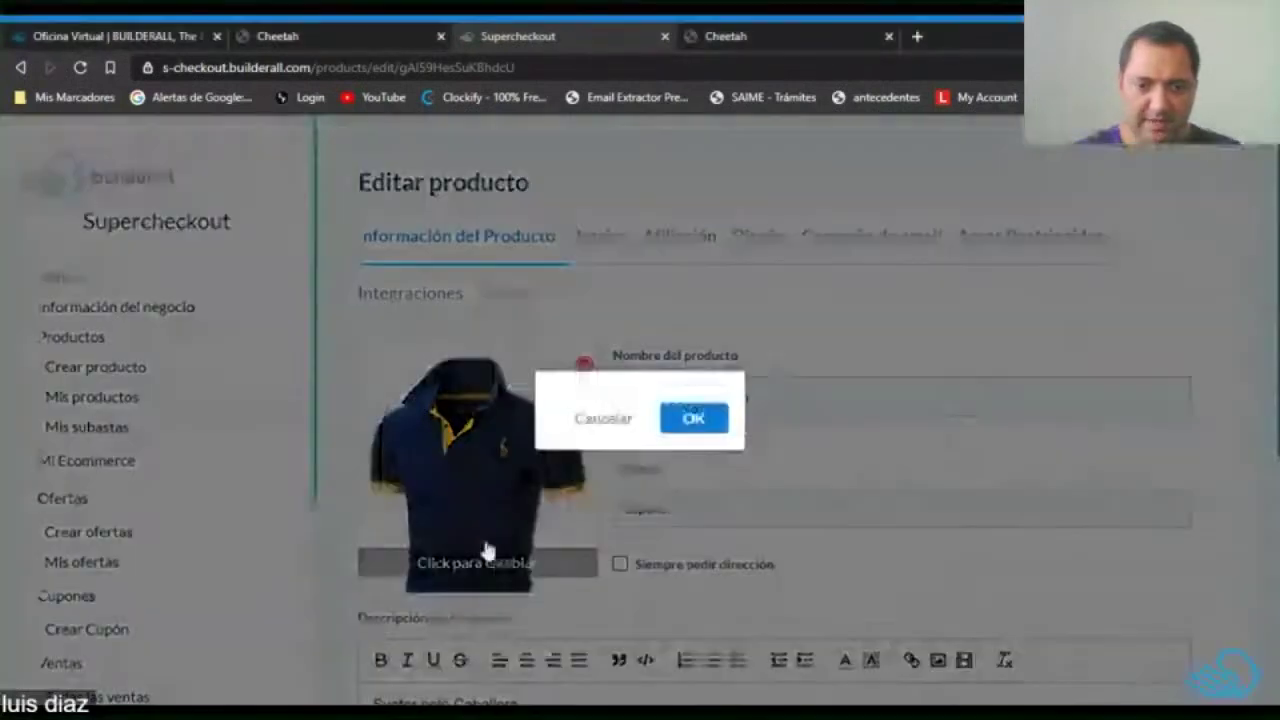
{"action": "left_click_drag", "start_coordinate": [766, 512], "coordinate": [850, 597]}
{"action": "left_click", "coordinate": [706, 633]}
Rename it 'Camisa caballero Caballero' and paste that name as the description.
{"action": "left_click_drag", "start_coordinate": [749, 396], "coordinate": [624, 396]}
{"action": "type", "text": "Camisa"}
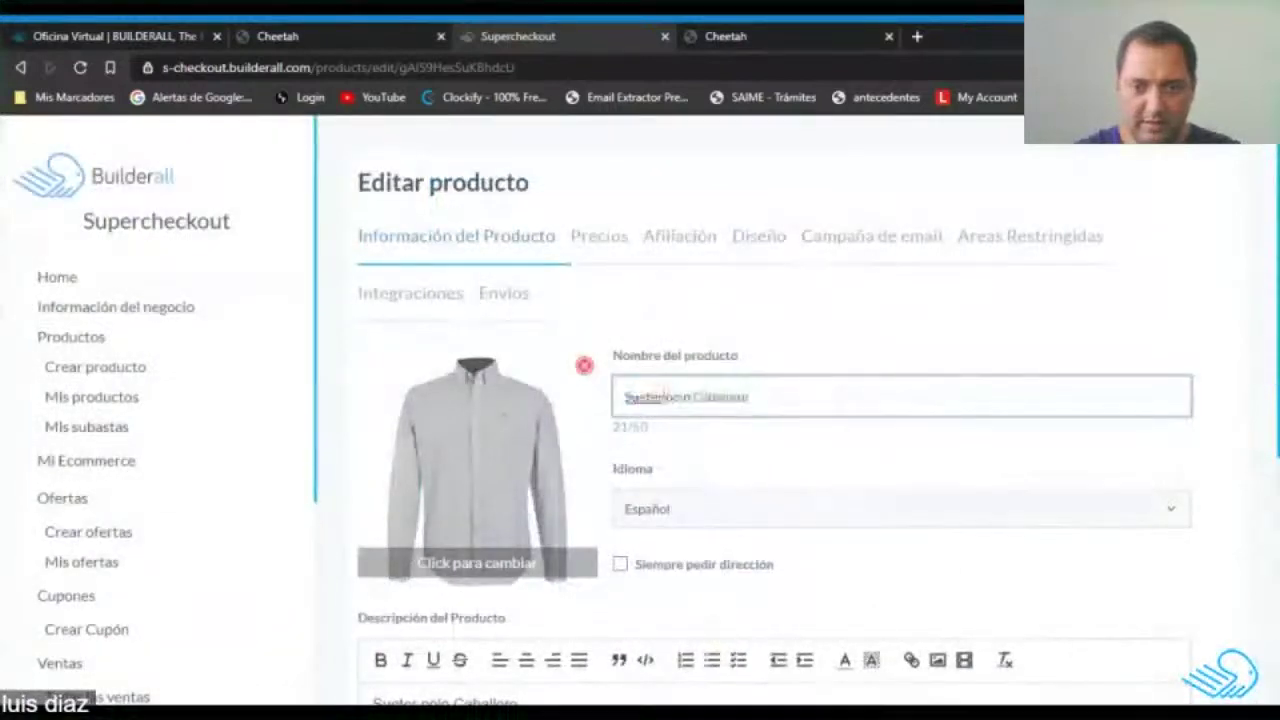
{"action": "type", "text": "Camisa caball"}
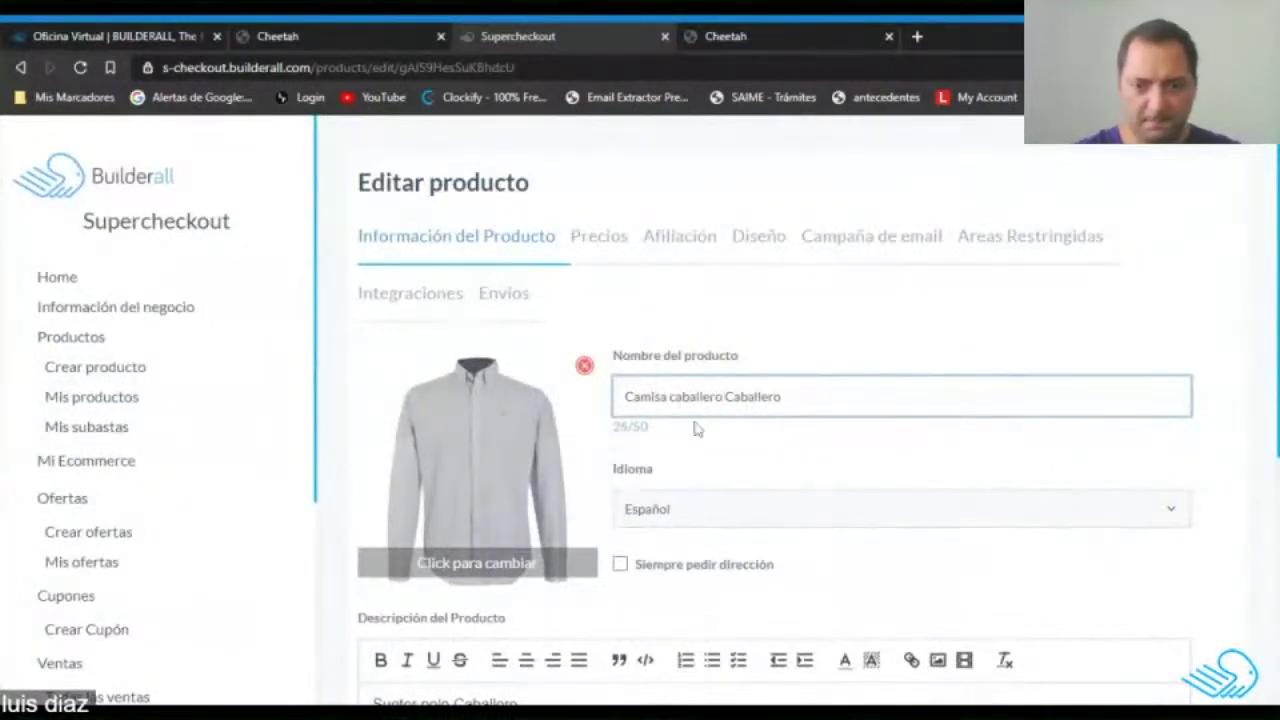
{"action": "scroll", "coordinate": [706, 500], "scroll_direction": "down", "scroll_amount": 3}
{"action": "scroll", "coordinate": [737, 283], "scroll_direction": "up", "scroll_amount": 2}
{"action": "triple_click", "coordinate": [737, 302]}
{"action": "key", "text": "ctrl+c"}
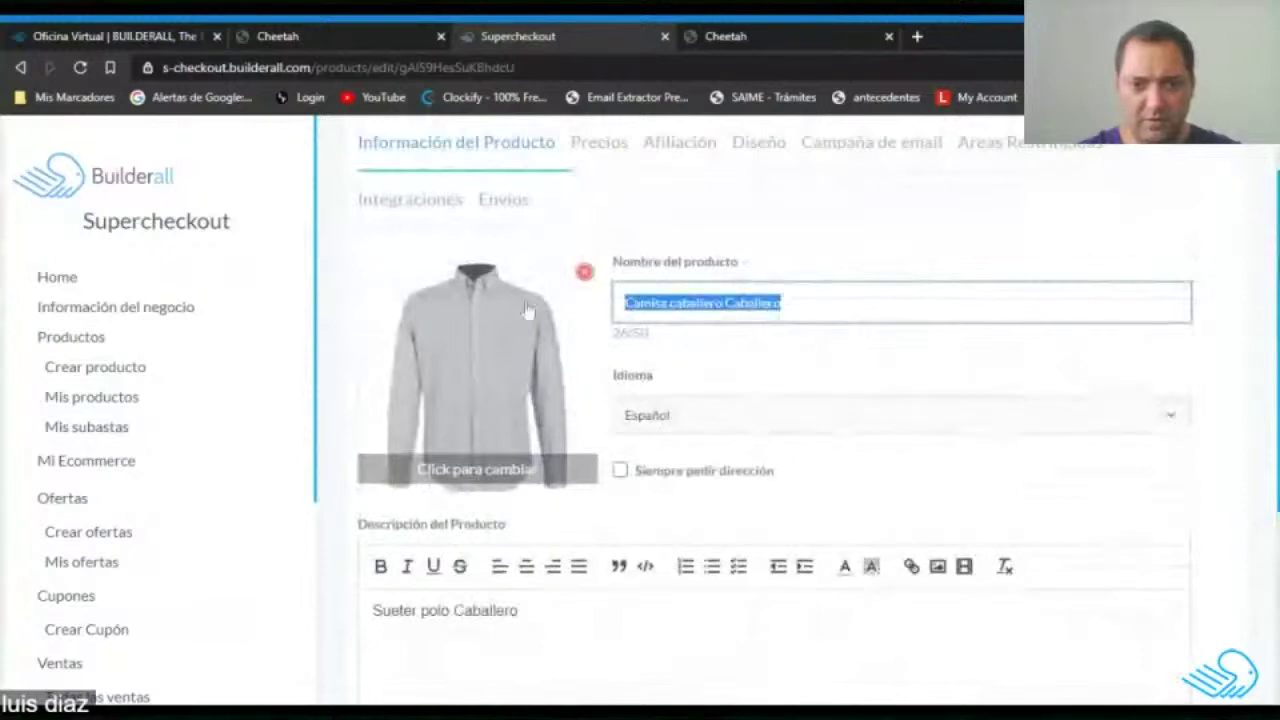
{"action": "scroll", "coordinate": [527, 318], "scroll_direction": "down", "scroll_amount": 3}
{"action": "double_click", "coordinate": [486, 423]}
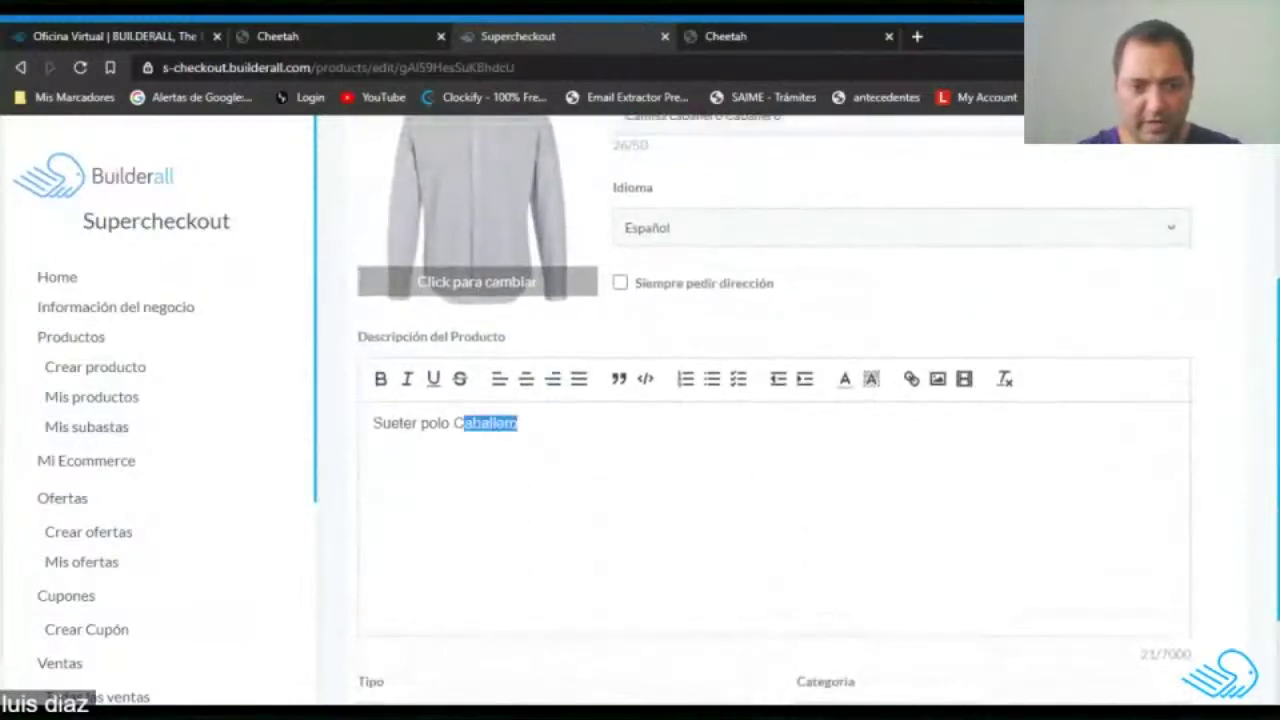
{"action": "scroll", "coordinate": [337, 457], "scroll_direction": "down", "scroll_amount": 1}
{"action": "key", "text": "ctrl+a"}
{"action": "key", "text": "ctrl+v"}
{"action": "scroll", "coordinate": [683, 549], "scroll_direction": "down", "scroll_amount": 1}
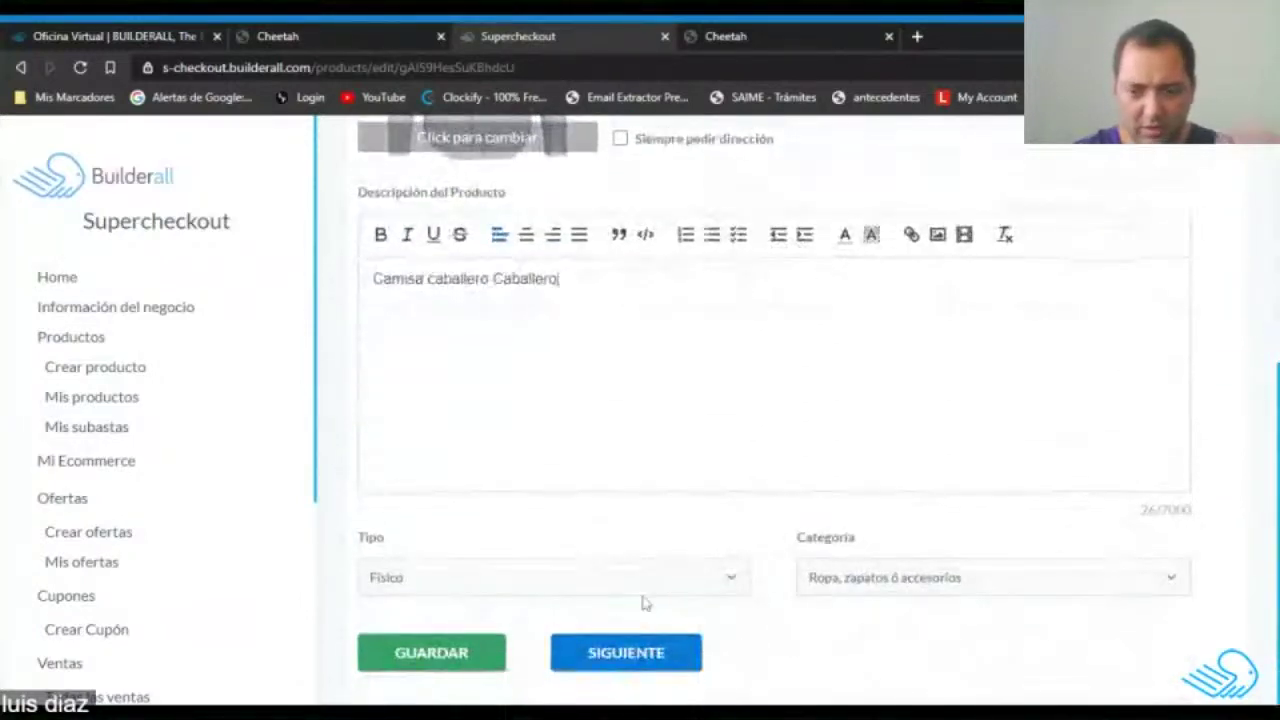
{"action": "left_click", "coordinate": [626, 653]}
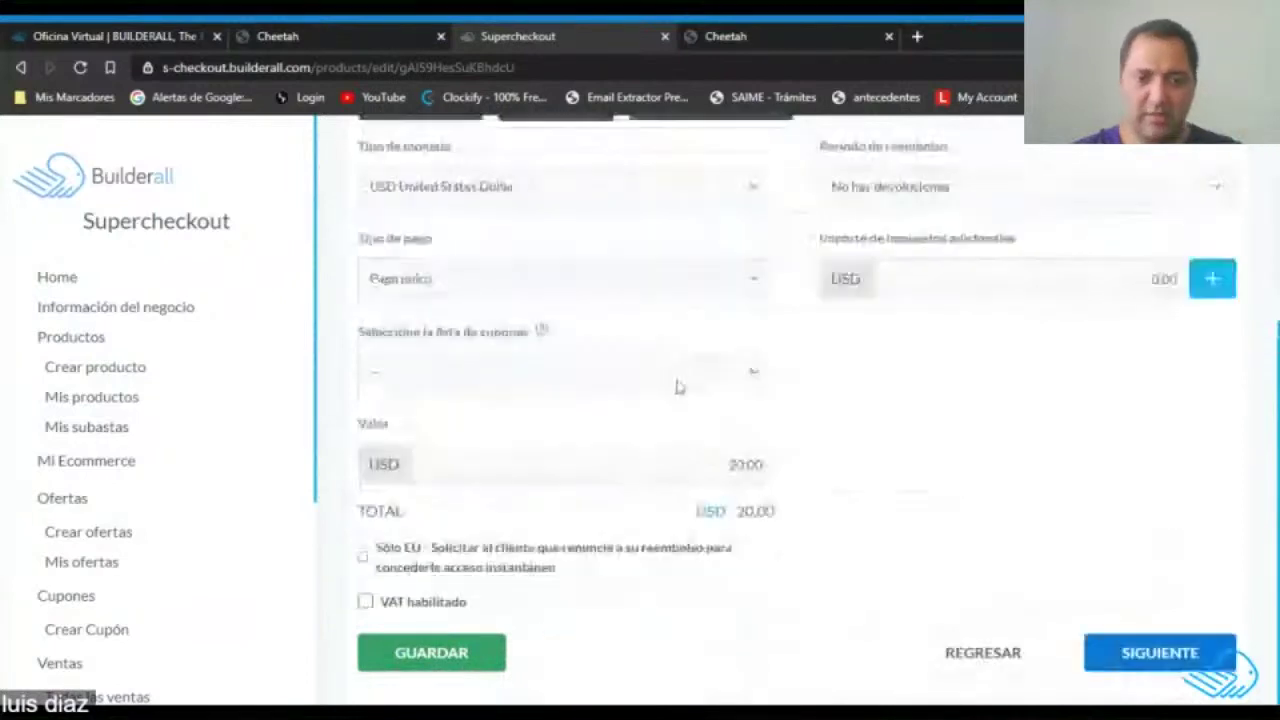
Change the product's Valor to 25.00 USD.
{"action": "scroll", "coordinate": [650, 430], "scroll_direction": "down", "scroll_amount": 4}
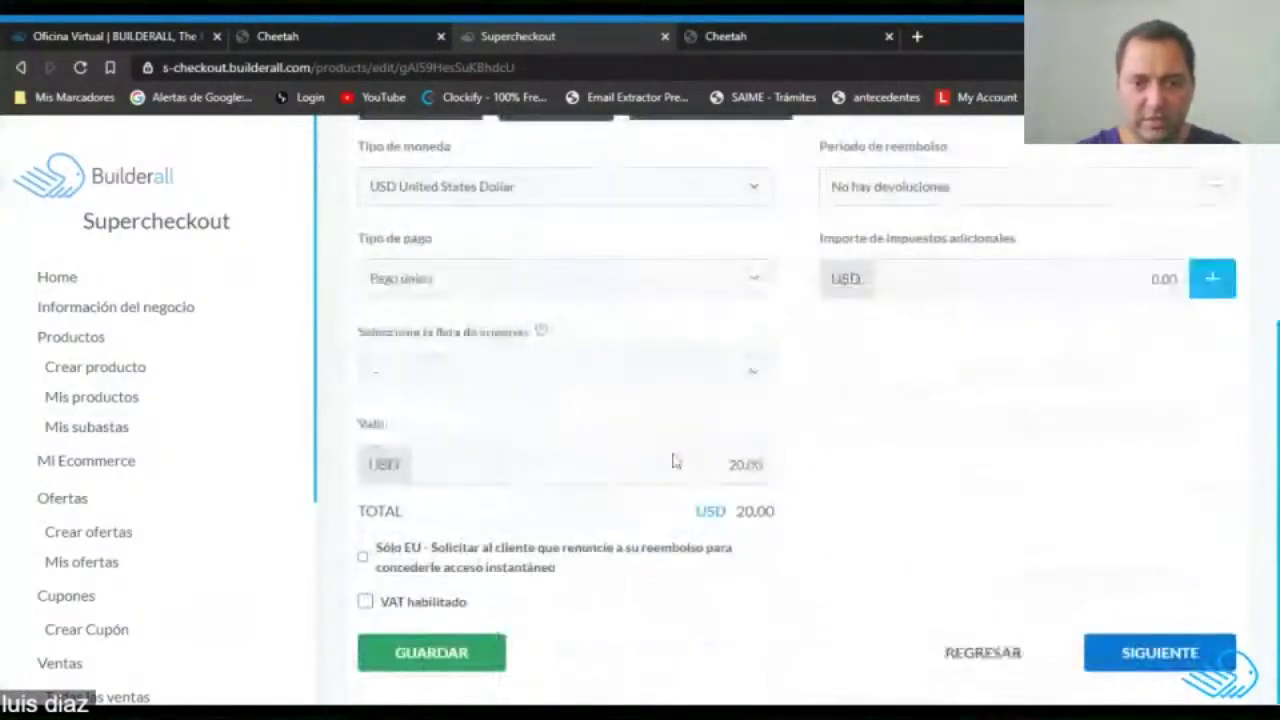
{"action": "scroll", "coordinate": [677, 431], "scroll_direction": "up", "scroll_amount": 2}
{"action": "scroll", "coordinate": [700, 500], "scroll_direction": "down", "scroll_amount": 1}
{"action": "left_click", "coordinate": [733, 464]}
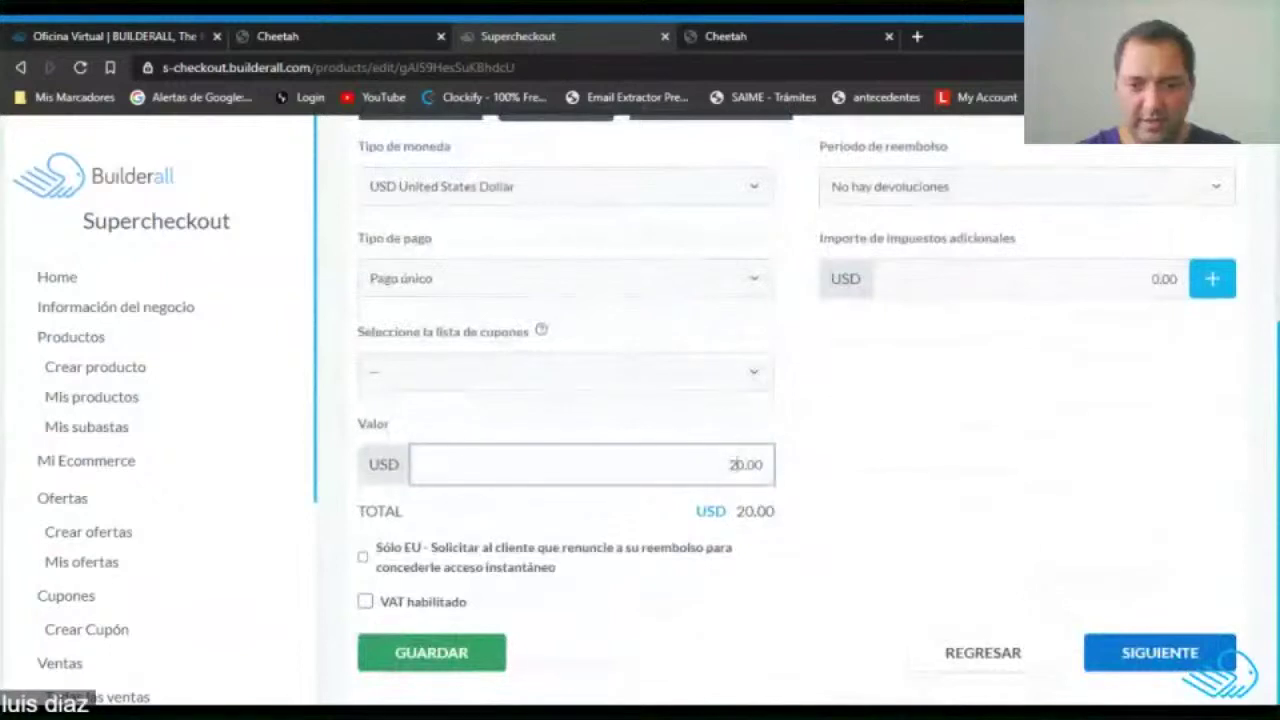
{"action": "left_click", "coordinate": [963, 459]}
Add a 7% ITBMS percentage tax, bringing the total to 26.75.
{"action": "left_click", "coordinate": [1209, 282]}
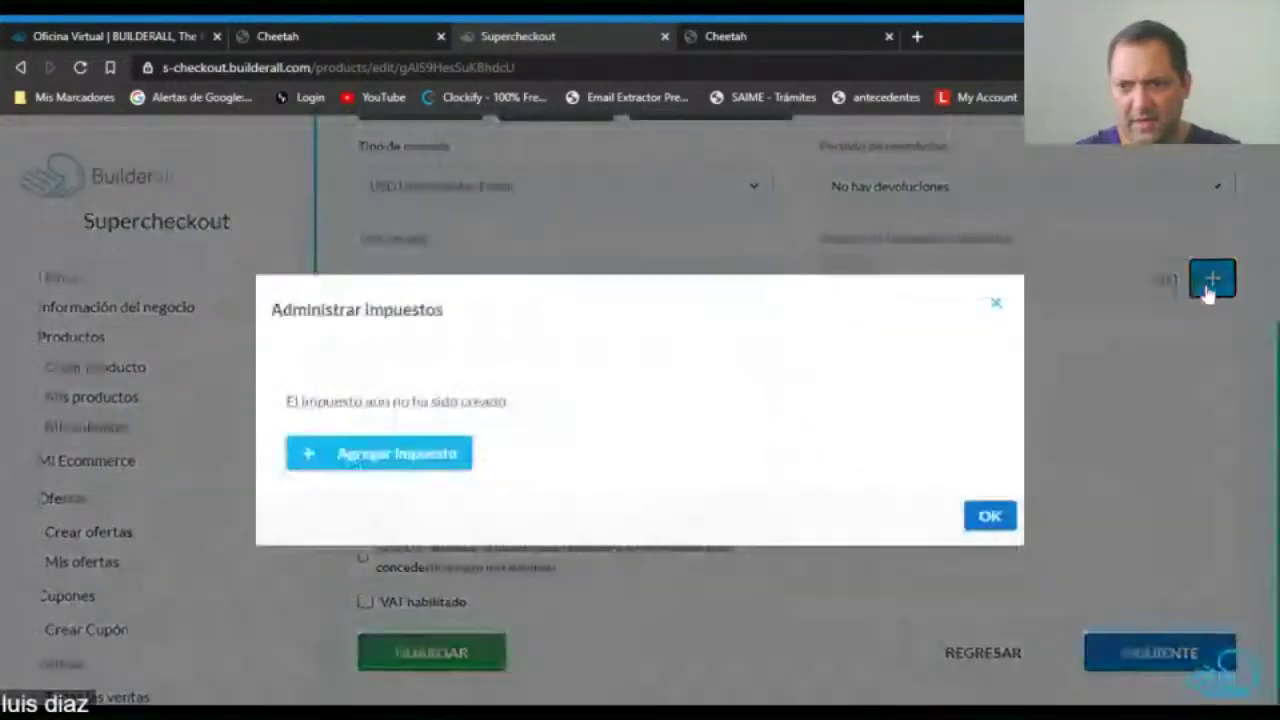
{"action": "left_click", "coordinate": [438, 462]}
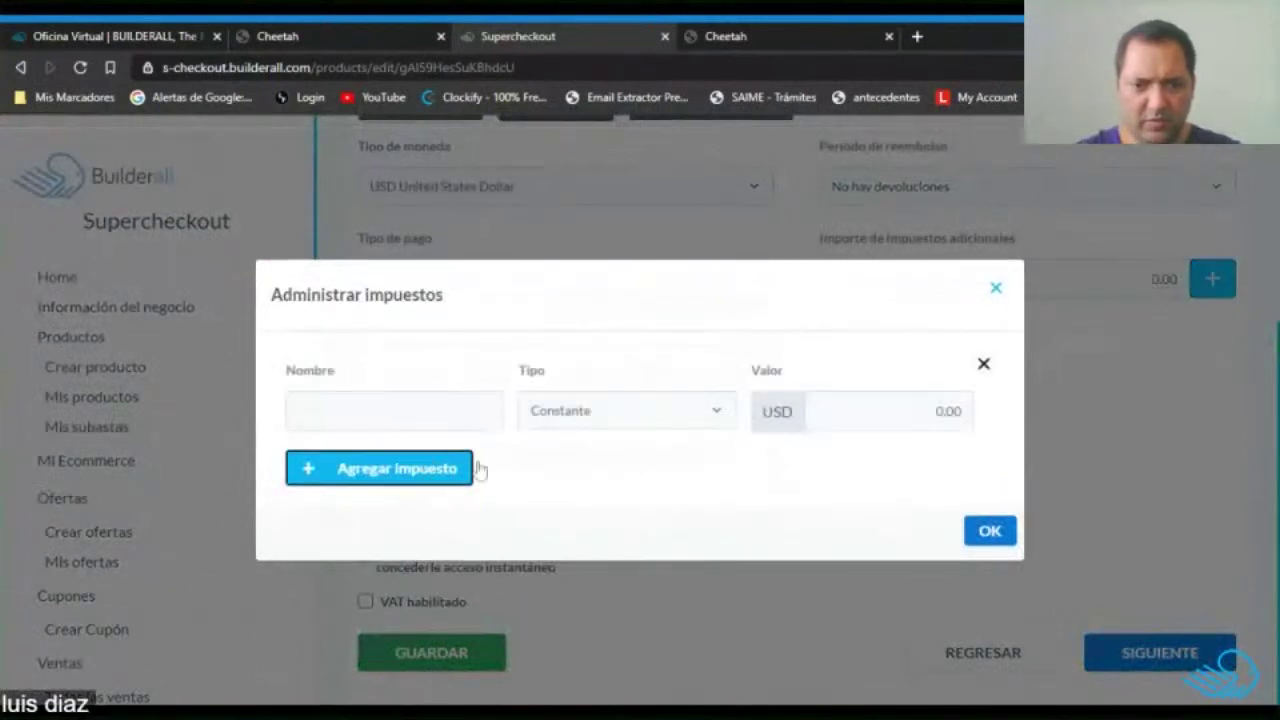
{"action": "left_click", "coordinate": [394, 410]}
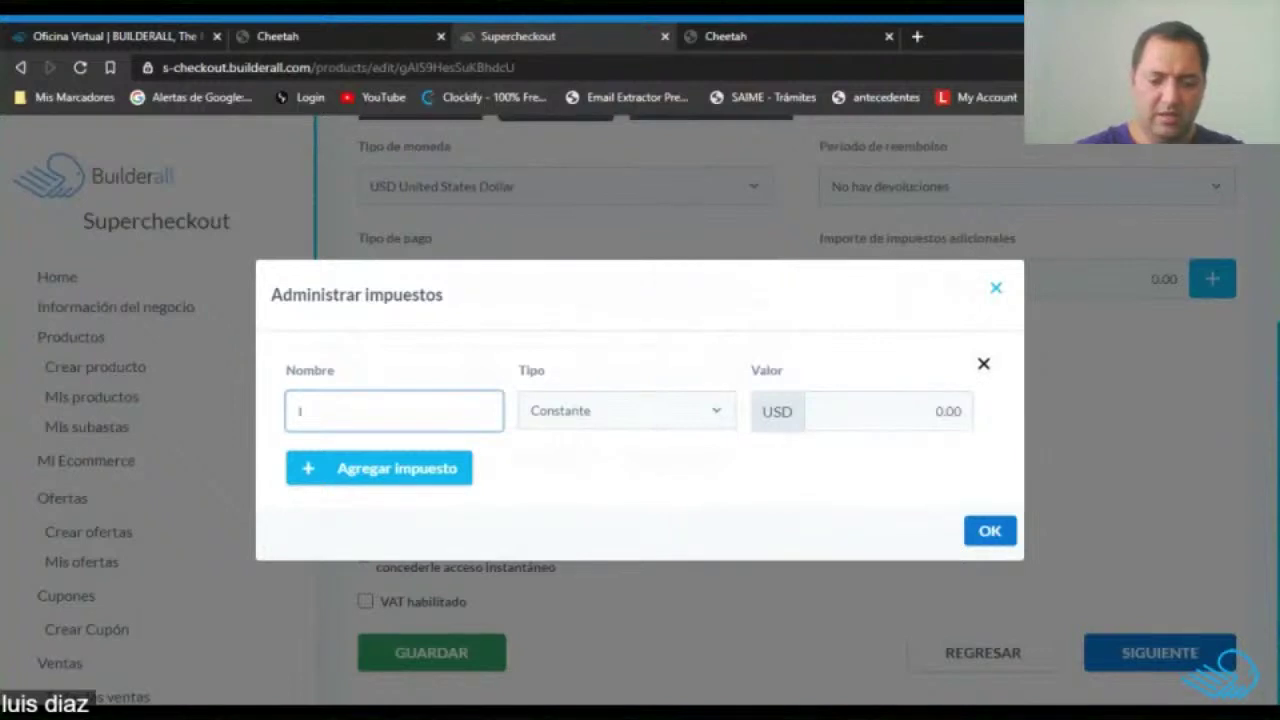
{"action": "key", "text": "Tab"}
{"action": "key", "text": "Down"}
{"action": "key", "text": "Tab"}
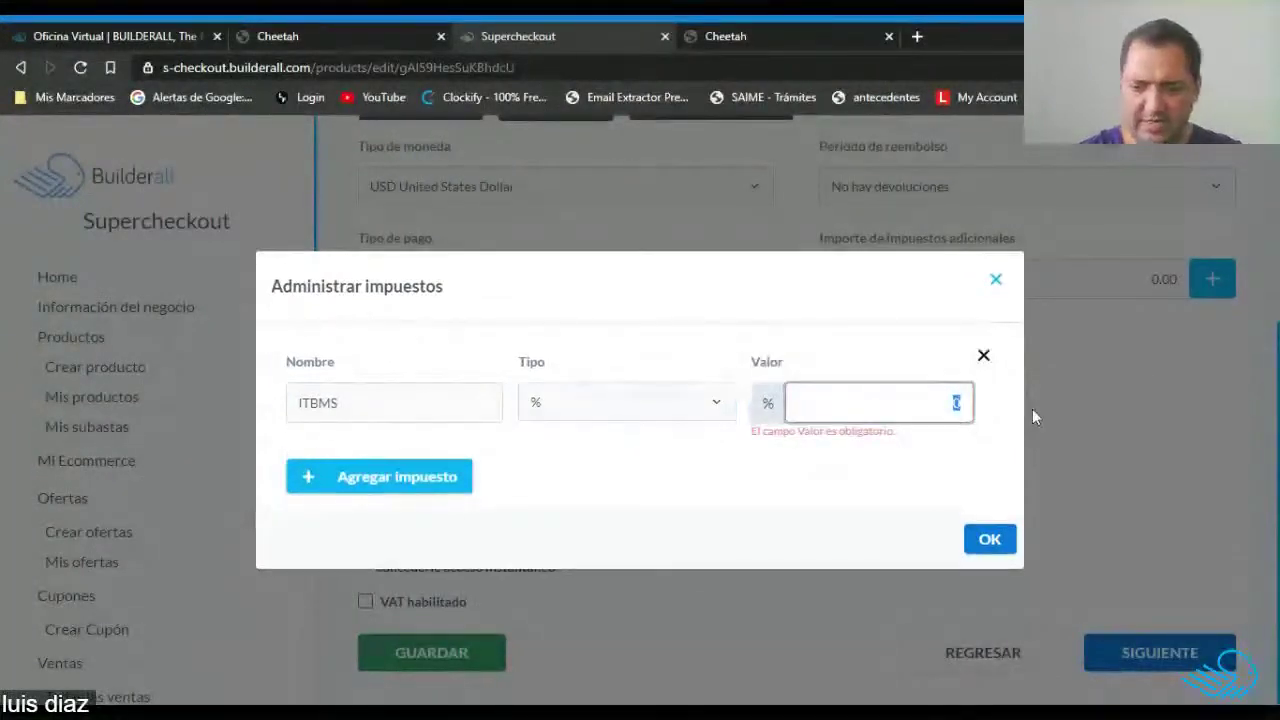
{"action": "type", "text": "7"}
{"action": "left_click", "coordinate": [986, 537]}
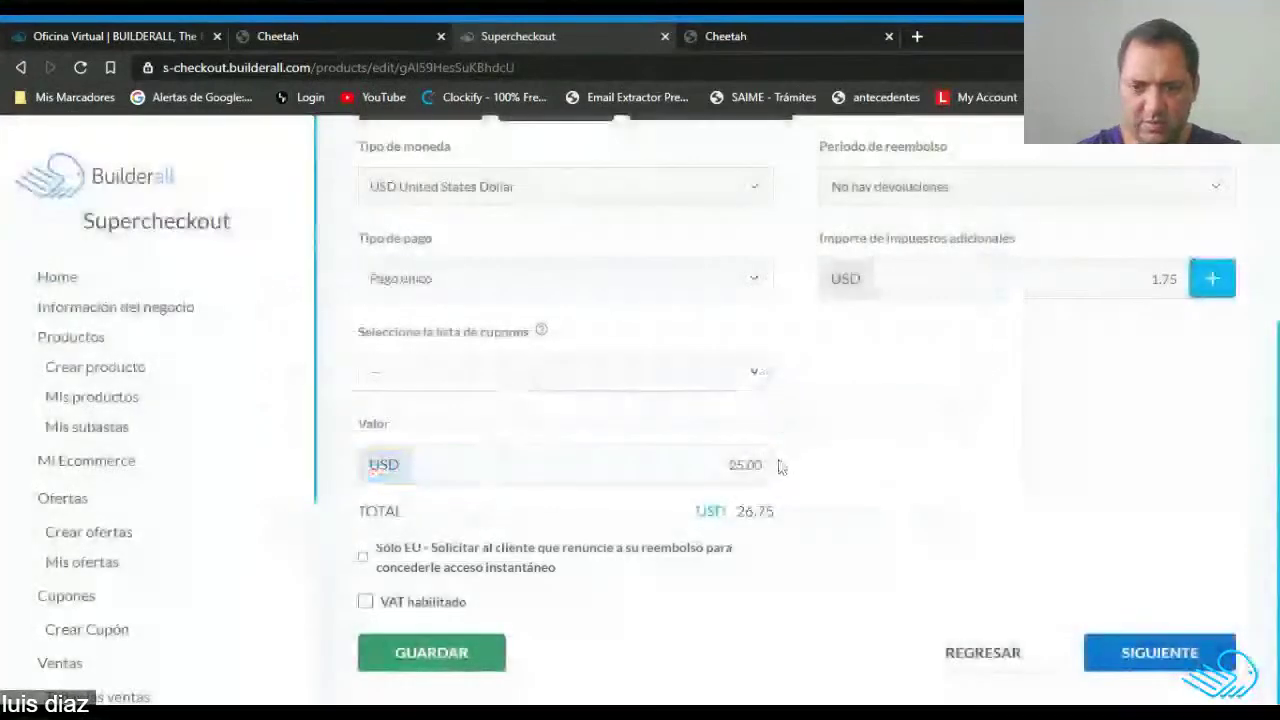
Pass through Afiliación, Diseño, email, restricted areas, integrations and Envíos unchanged, then save.
{"action": "left_click", "coordinate": [1115, 653]}
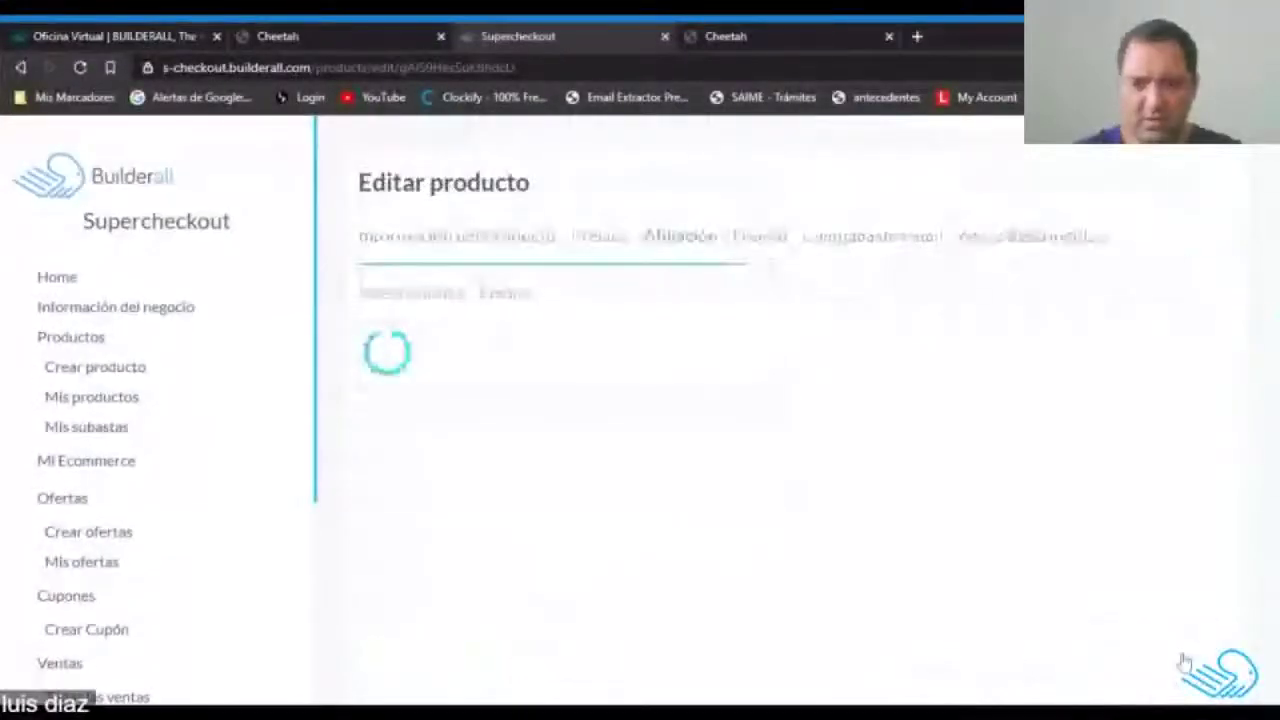
{"action": "left_click", "coordinate": [1114, 440]}
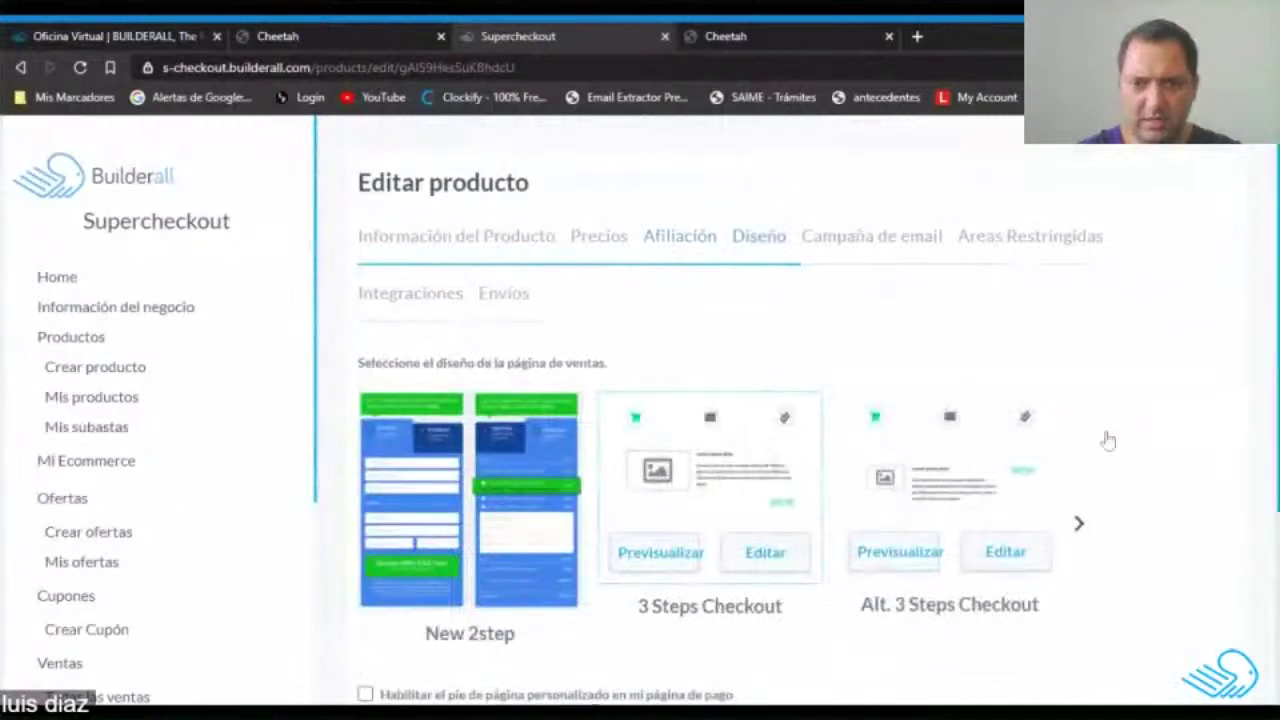
{"action": "scroll", "coordinate": [726, 463], "scroll_direction": "down", "scroll_amount": 3}
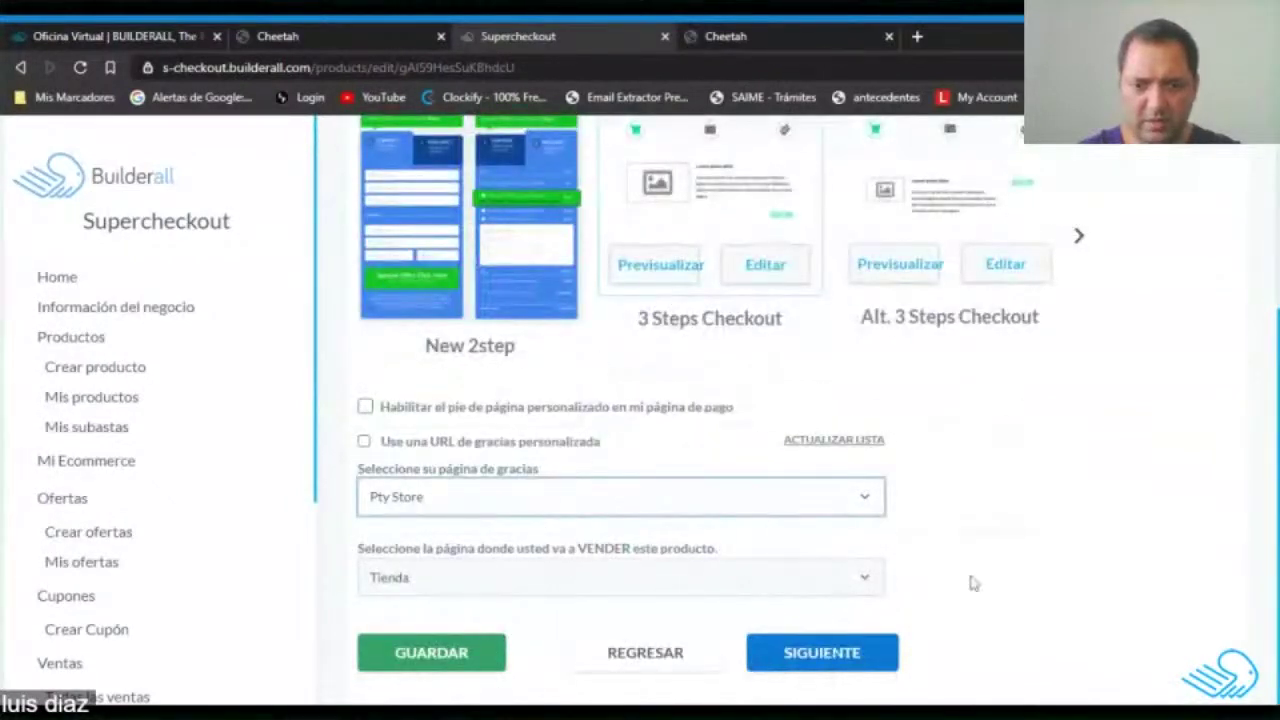
{"action": "left_click", "coordinate": [868, 655]}
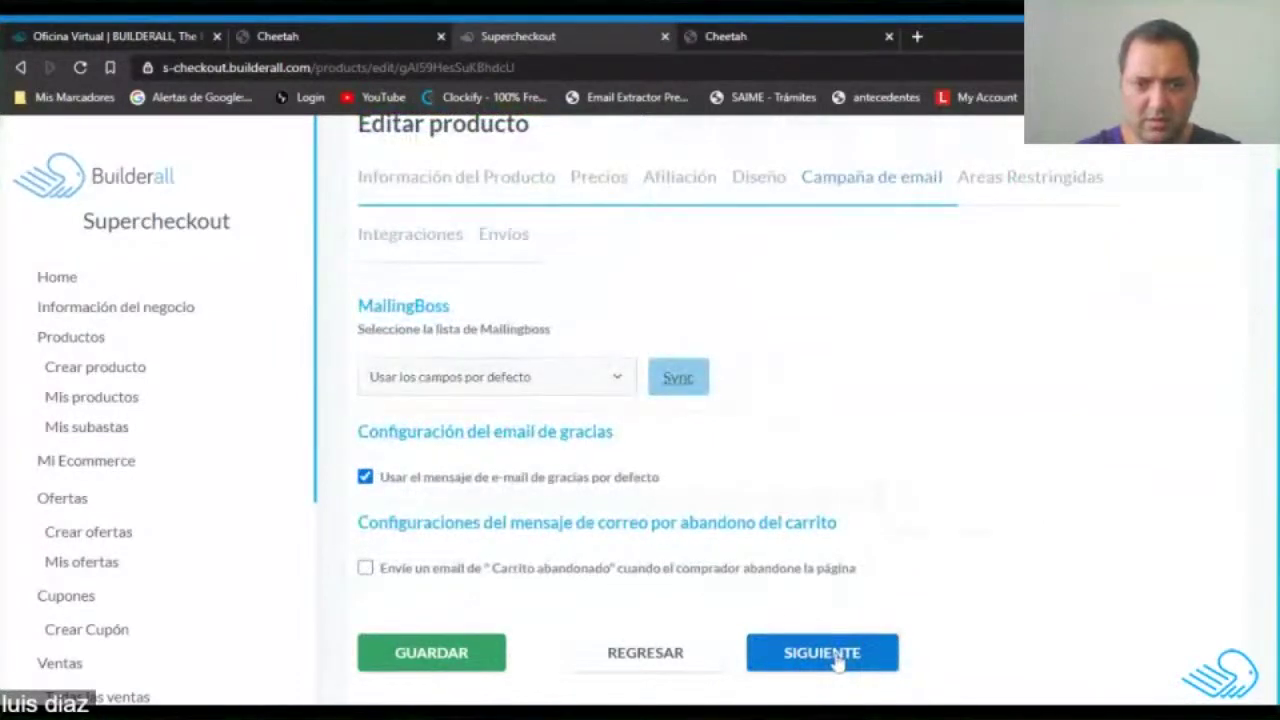
{"action": "left_click", "coordinate": [838, 663]}
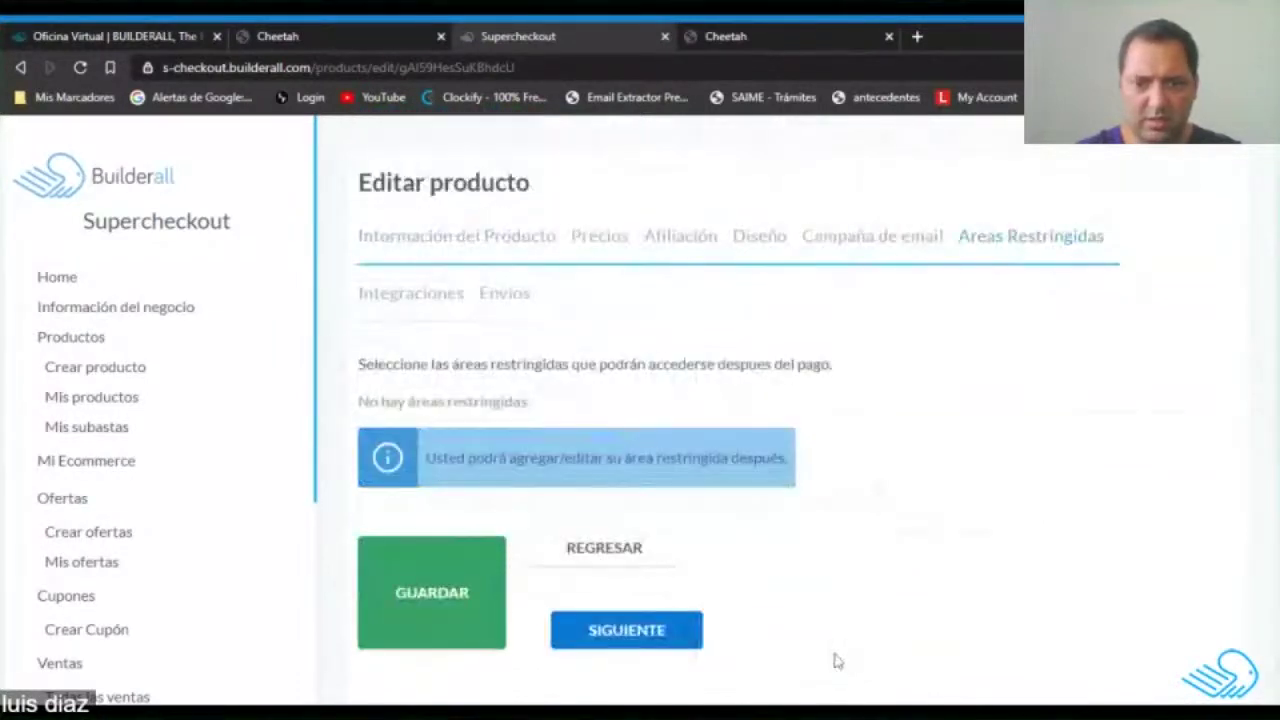
{"action": "left_click", "coordinate": [643, 645]}
{"action": "scroll", "coordinate": [700, 540], "scroll_direction": "down", "scroll_amount": 2}
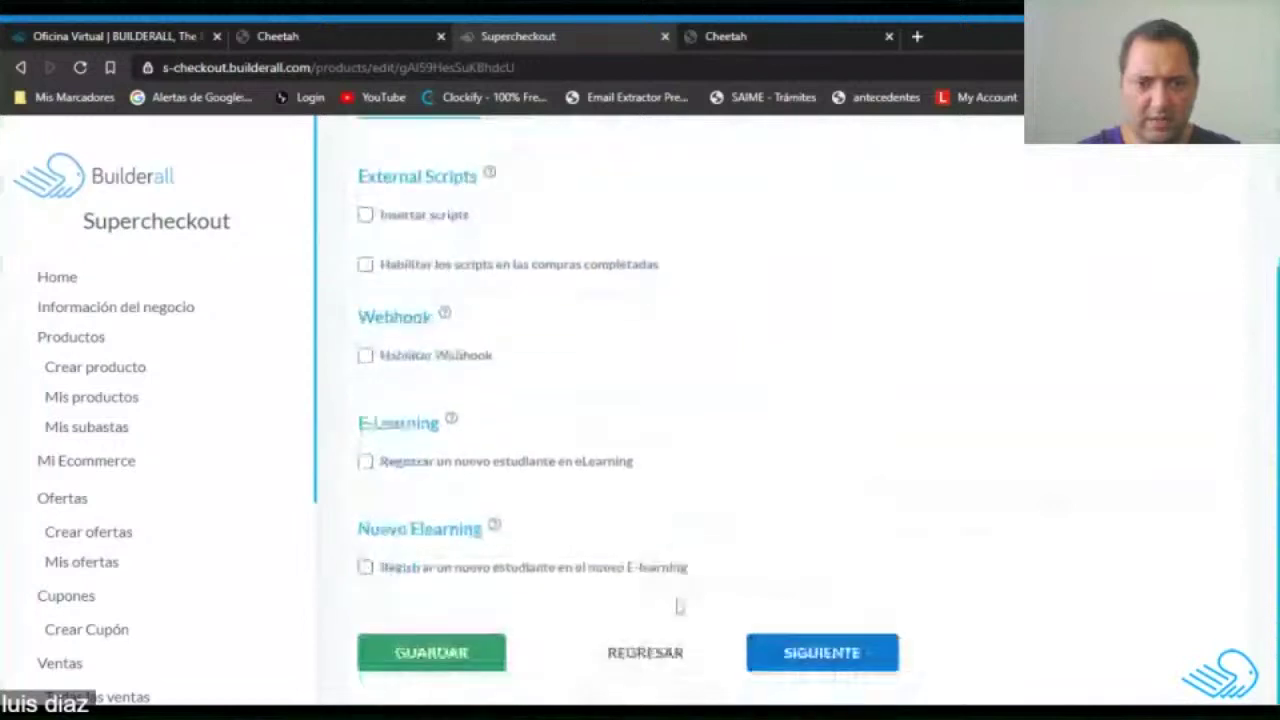
{"action": "left_click", "coordinate": [880, 657]}
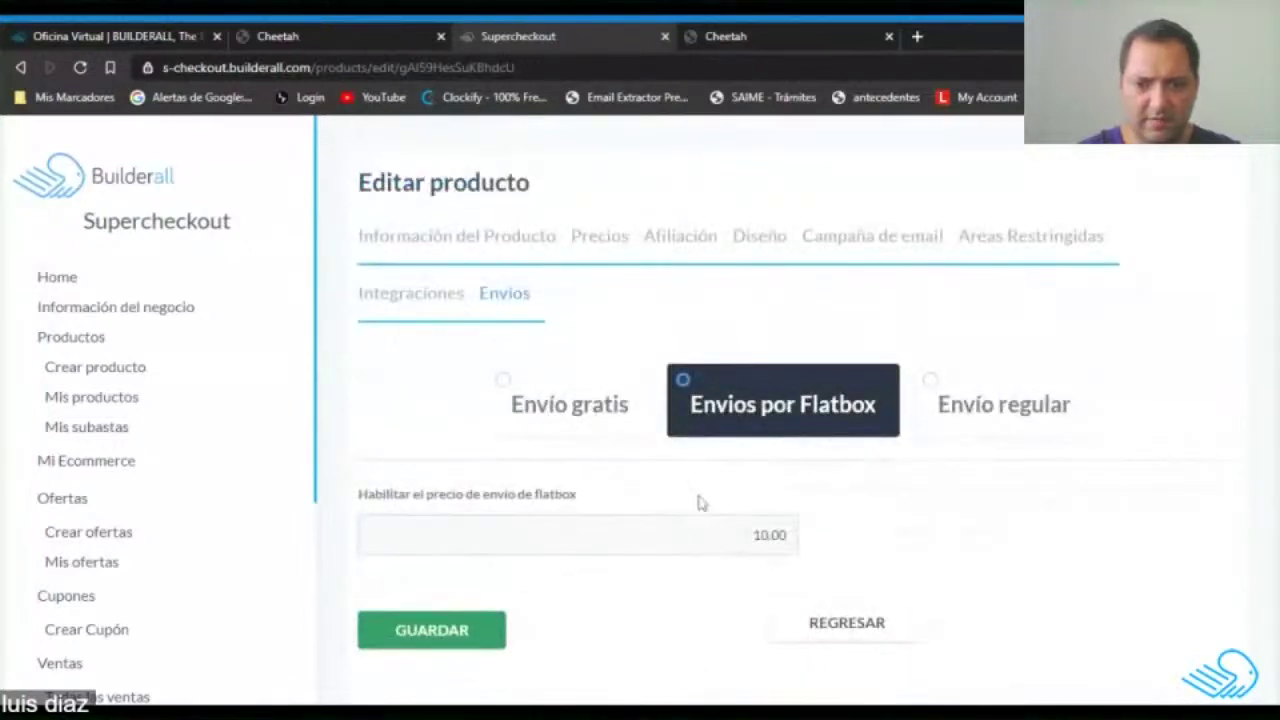
{"action": "left_click", "coordinate": [434, 632]}
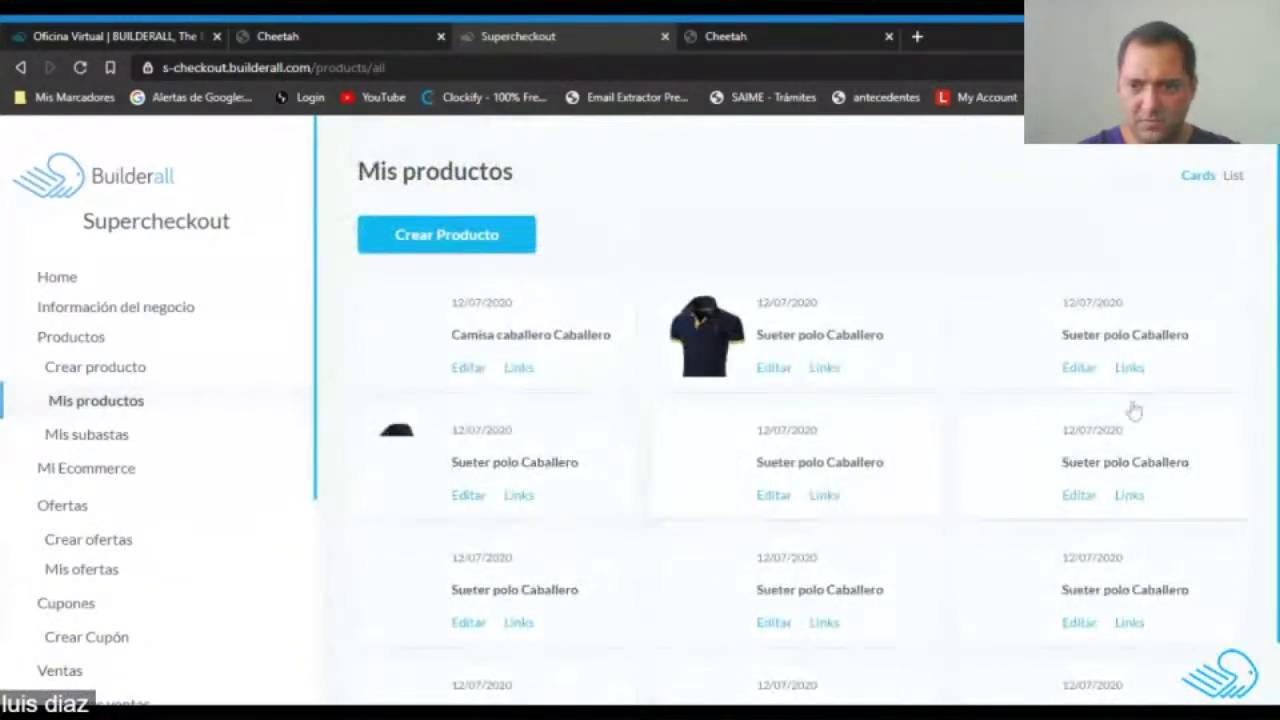
Edit a Sueter polo Caballero copy and crop a black shirt photo as its image.
{"action": "left_click", "coordinate": [1084, 371]}
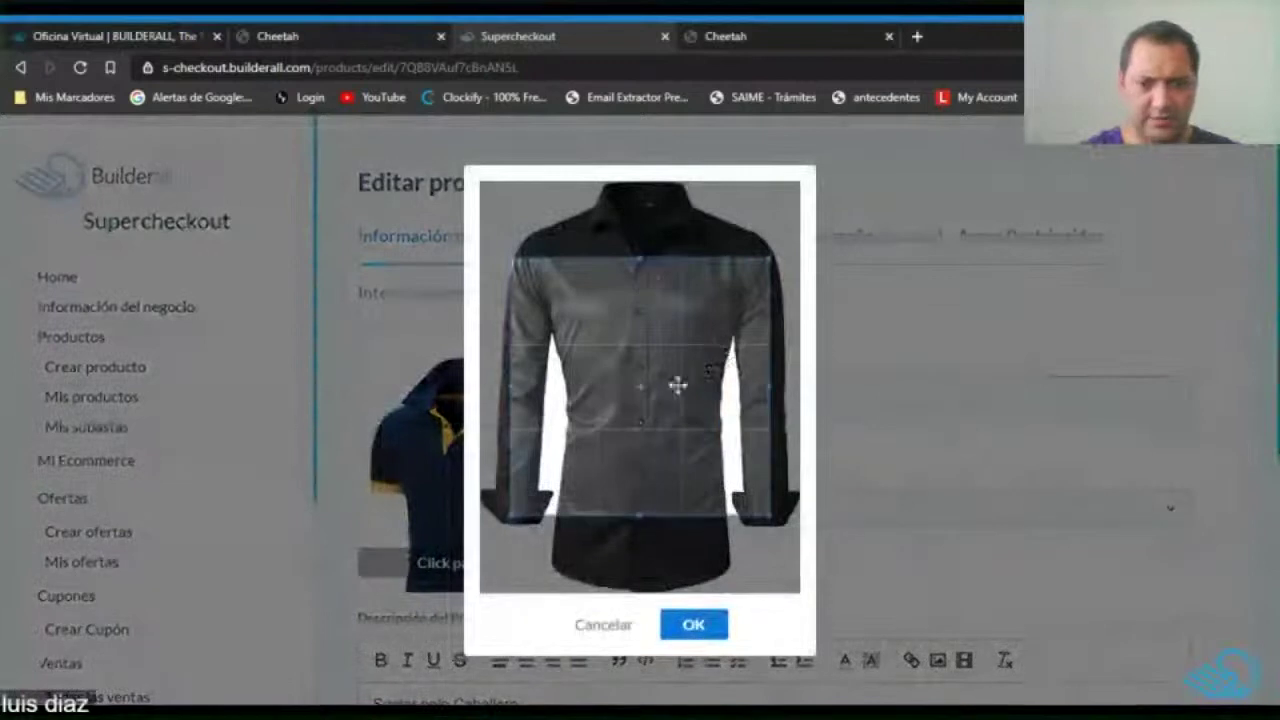
{"action": "left_click_drag", "start_coordinate": [677, 386], "coordinate": [631, 283]}
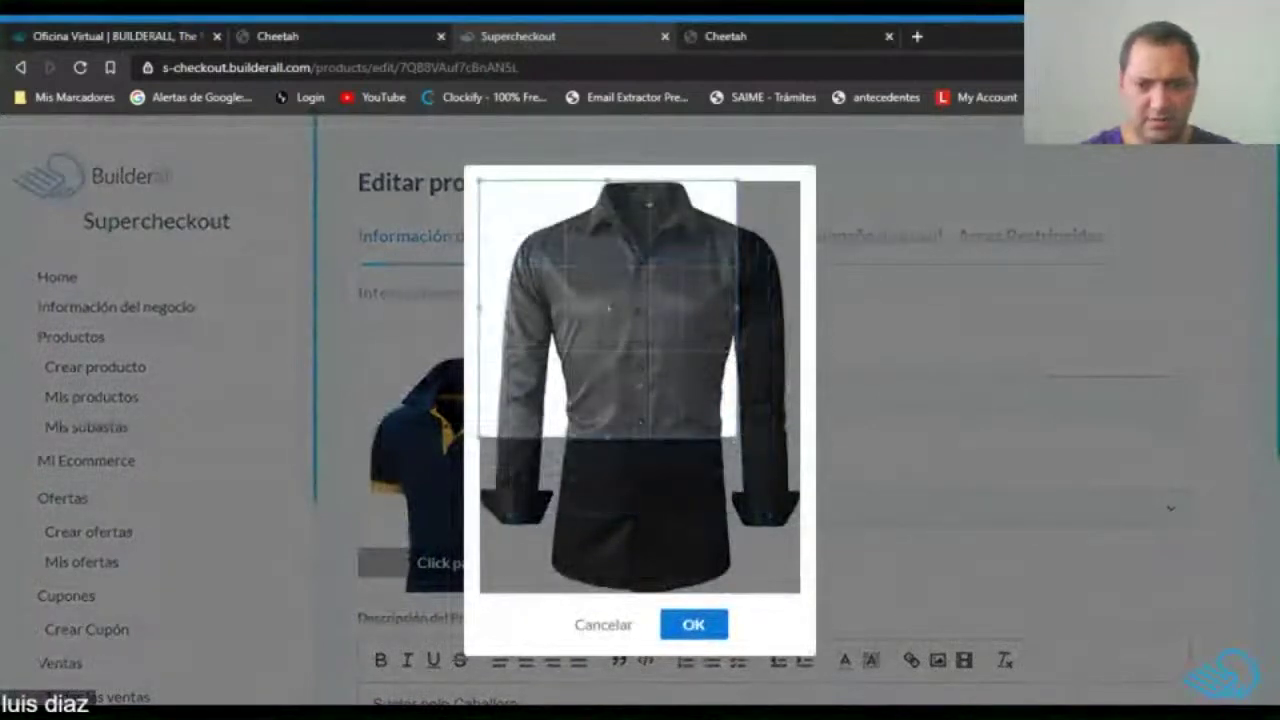
{"action": "left_click_drag", "start_coordinate": [740, 440], "coordinate": [849, 558]}
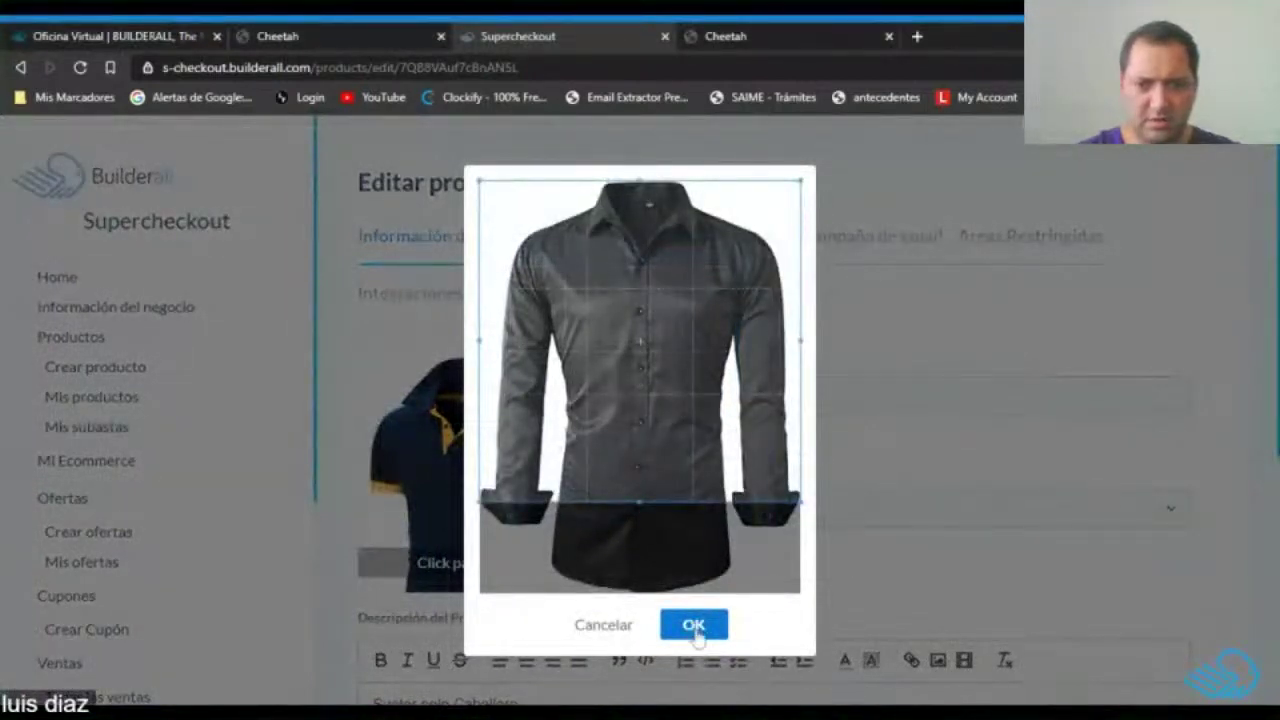
{"action": "left_click_drag", "start_coordinate": [698, 389], "coordinate": [697, 409]}
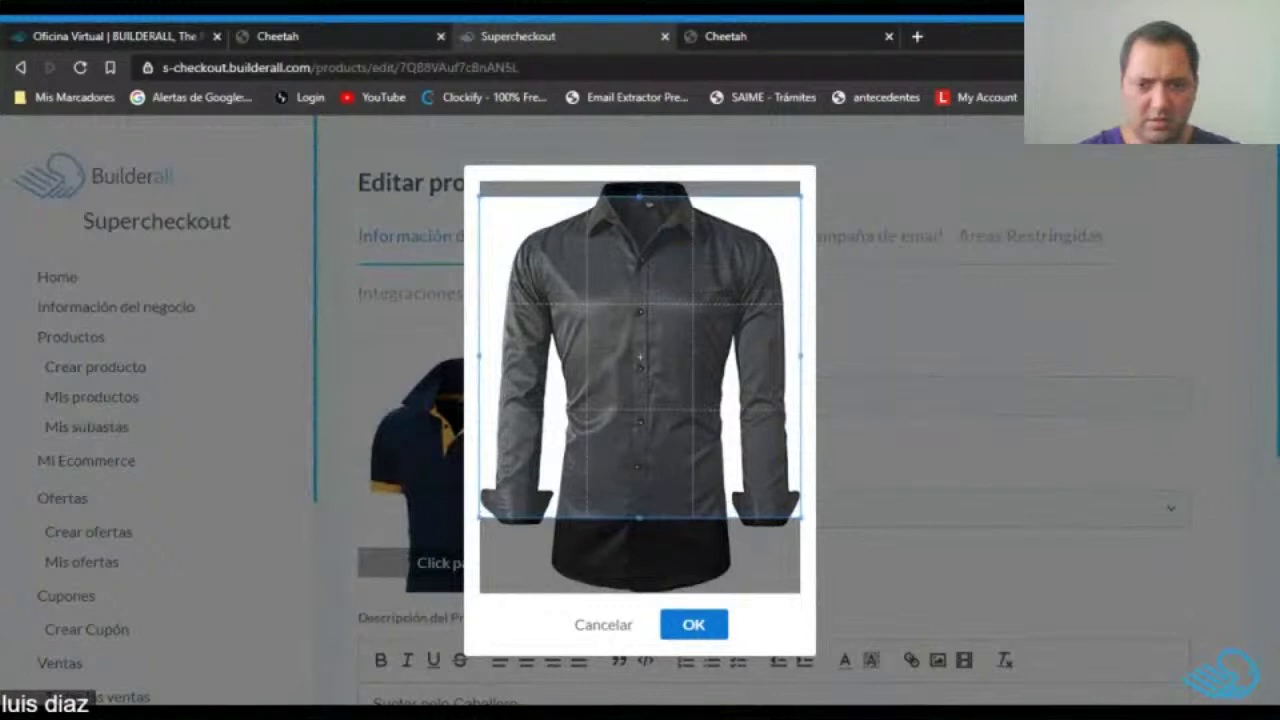
{"action": "left_click", "coordinate": [694, 625]}
Rename the product to 'Camisa Negra Caballero' and update its description.
{"action": "left_click", "coordinate": [833, 395]}
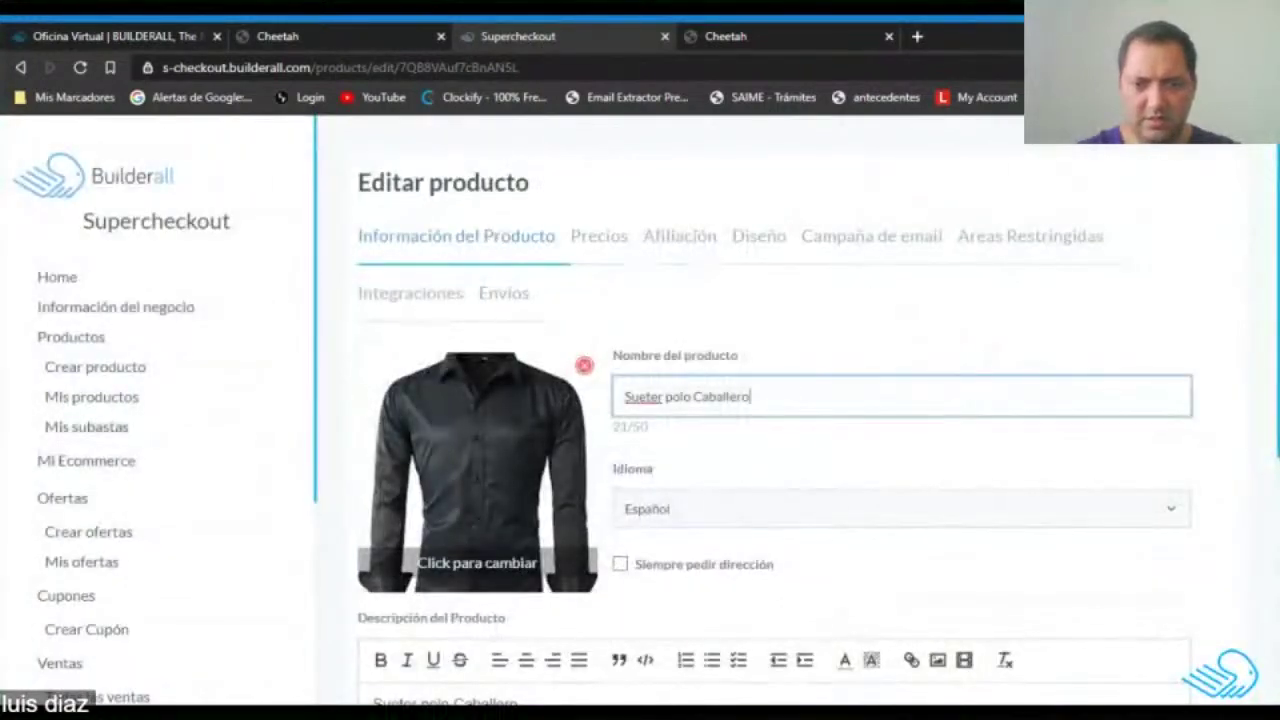
{"action": "left_click_drag", "start_coordinate": [688, 396], "coordinate": [610, 402]}
{"action": "type", "text": "Ca"}
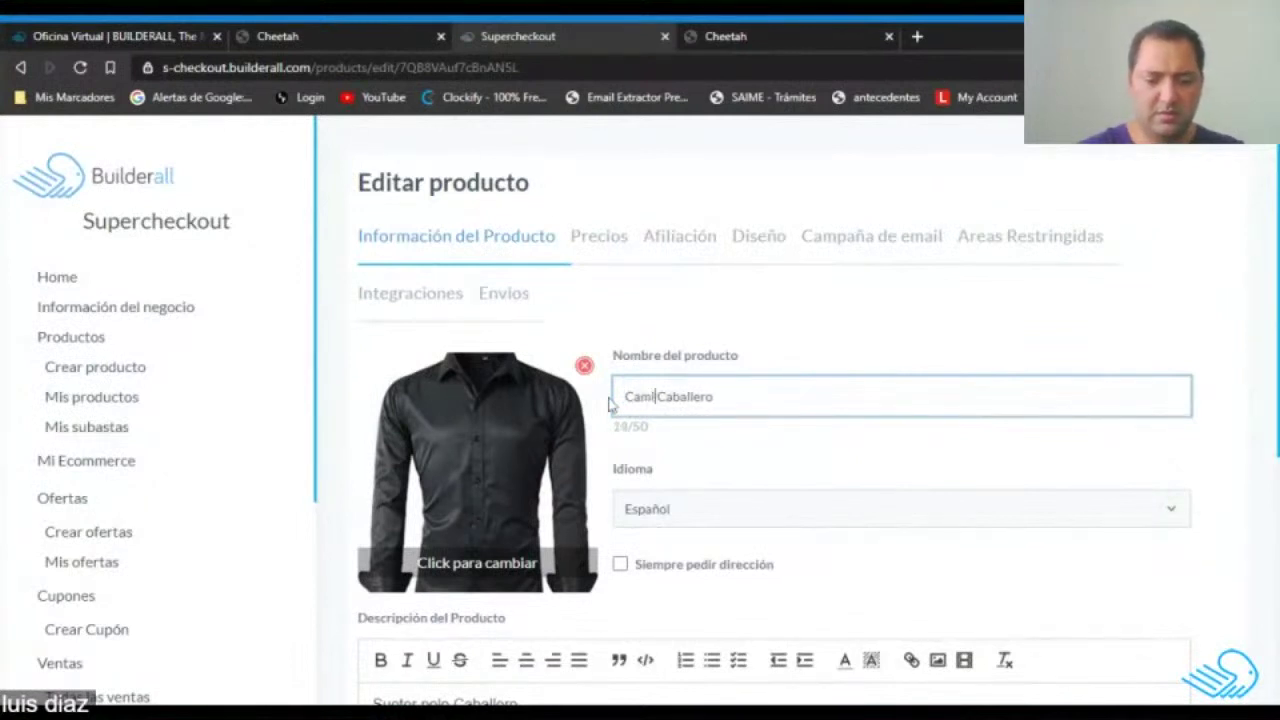
{"action": "type", "text": "misa Negra"}
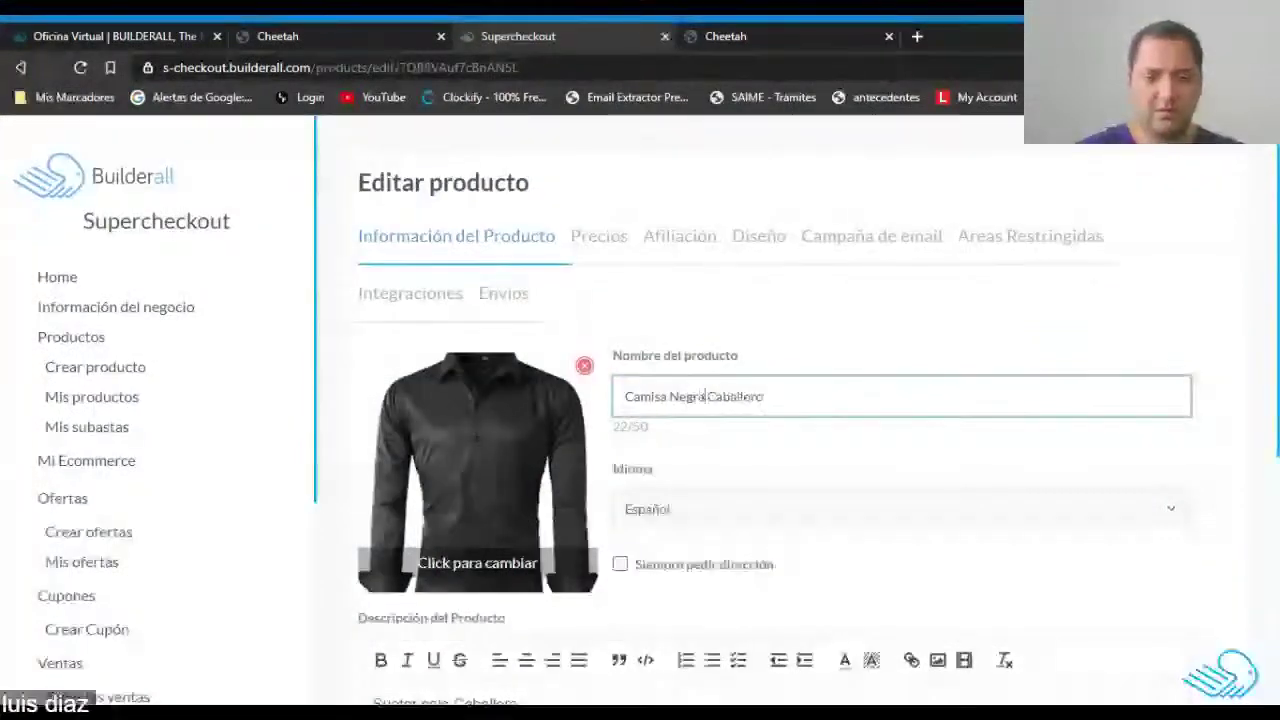
{"action": "scroll", "coordinate": [705, 486], "scroll_direction": "down", "scroll_amount": 4}
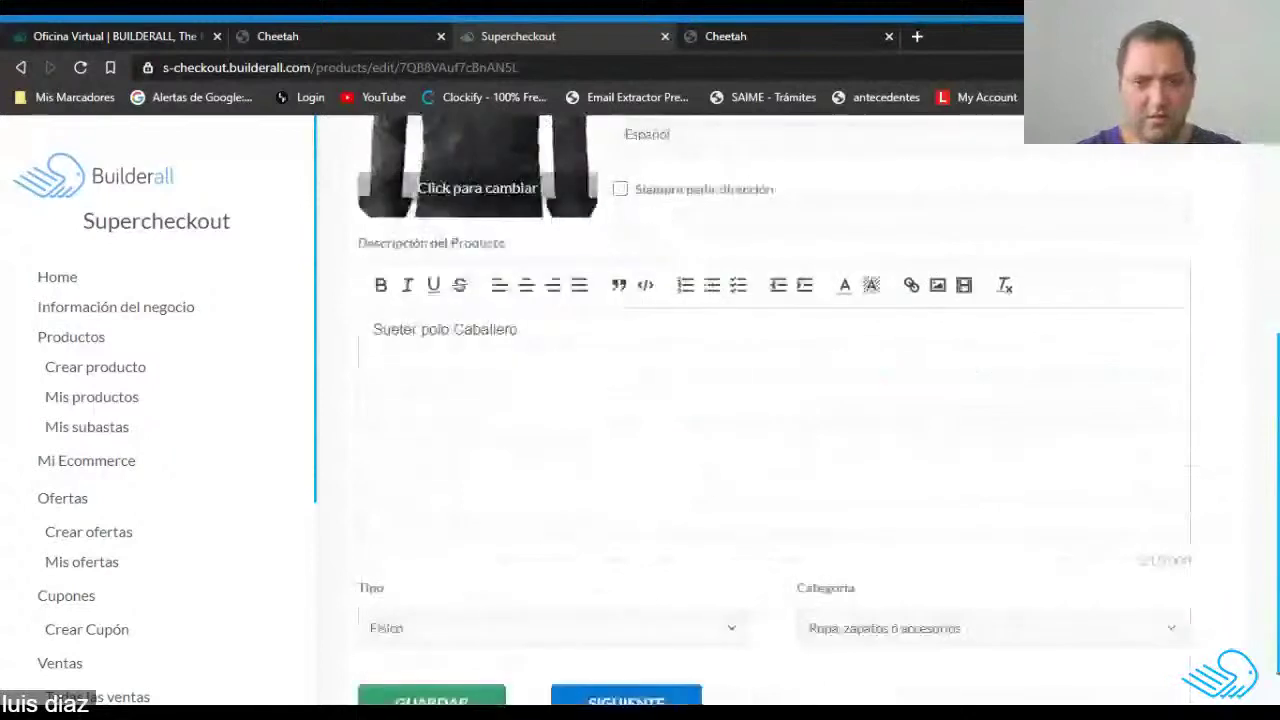
{"action": "left_click_drag", "start_coordinate": [517, 329], "coordinate": [400, 329]}
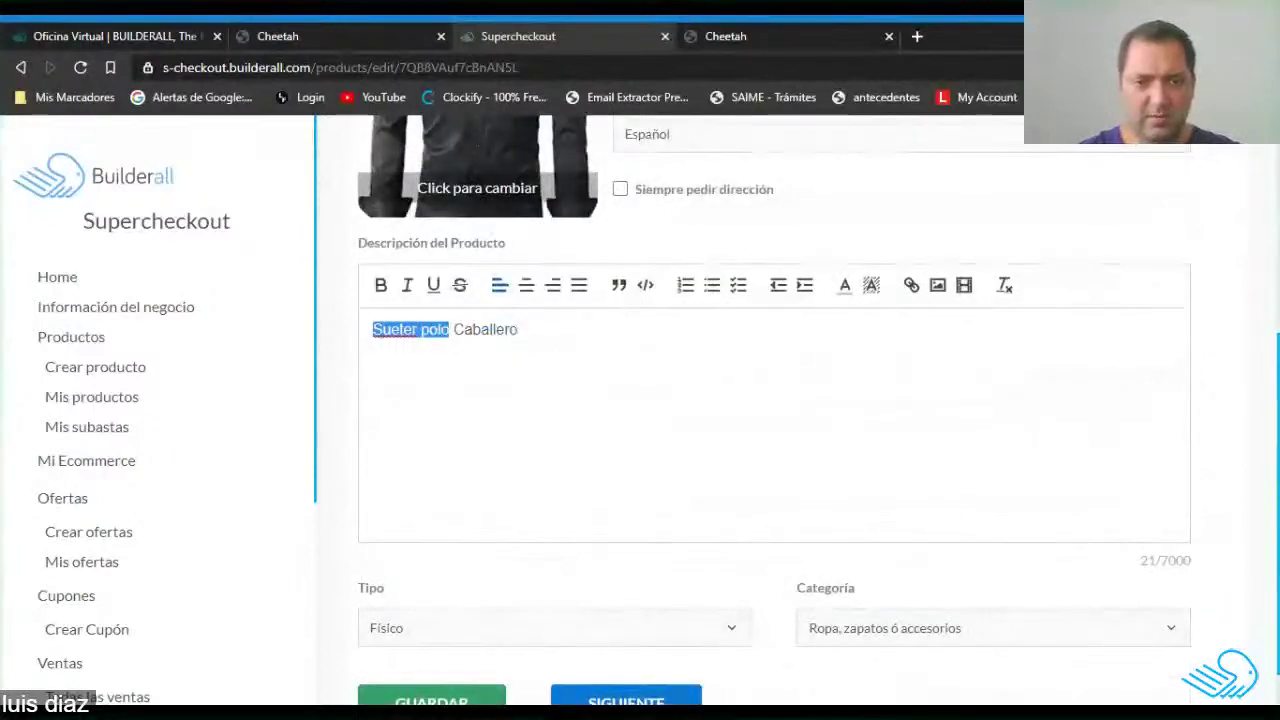
{"action": "type", "text": "Camisa Negra"}
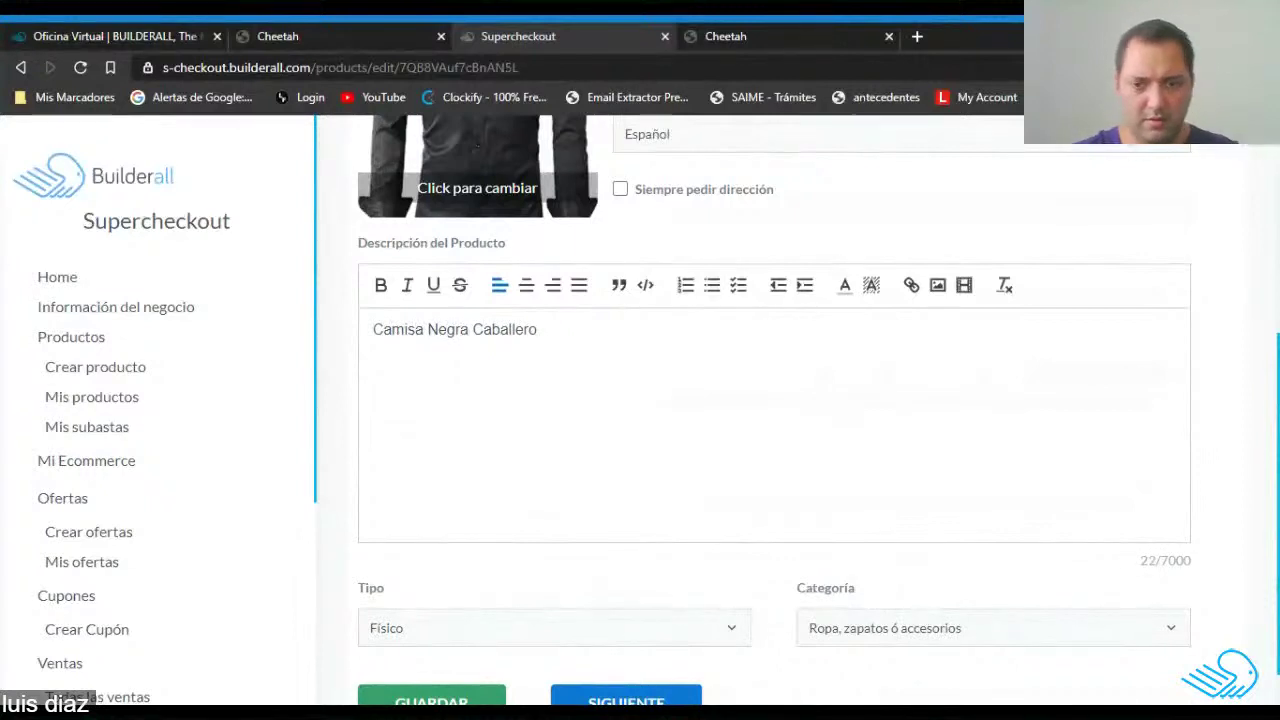
{"action": "scroll", "coordinate": [480, 553], "scroll_direction": "down", "scroll_amount": 1}
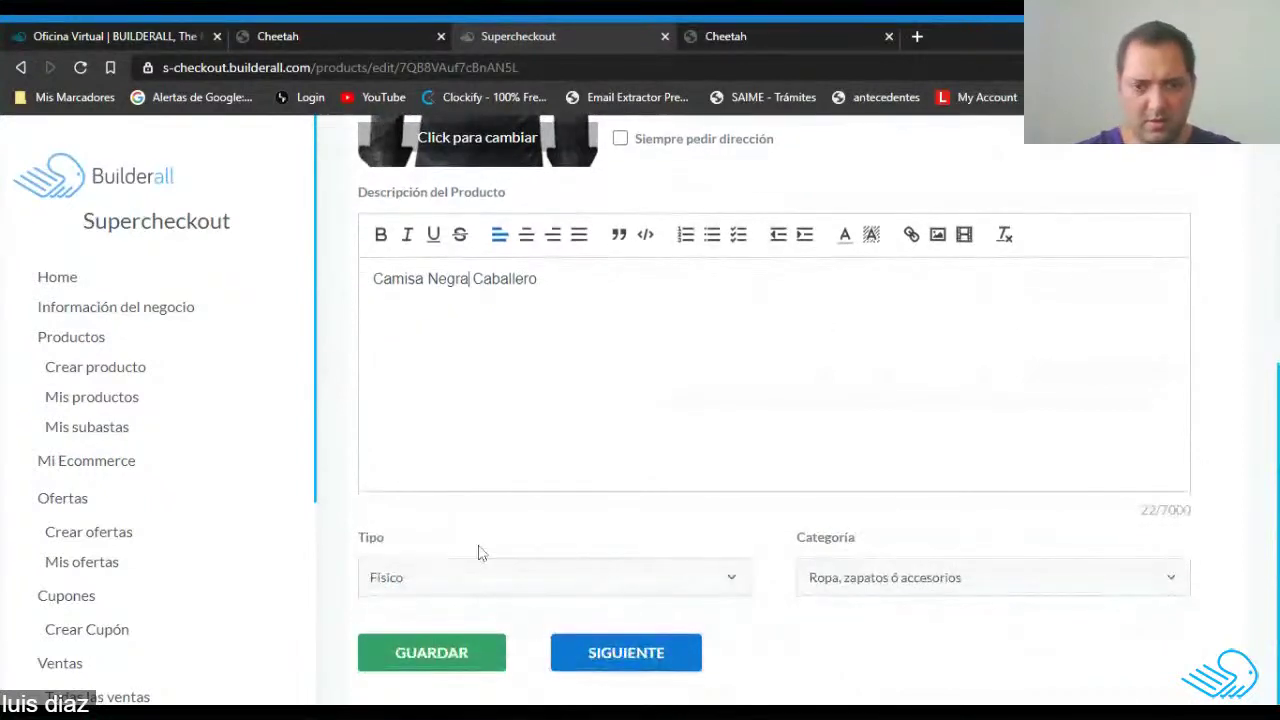
{"action": "left_click", "coordinate": [640, 664]}
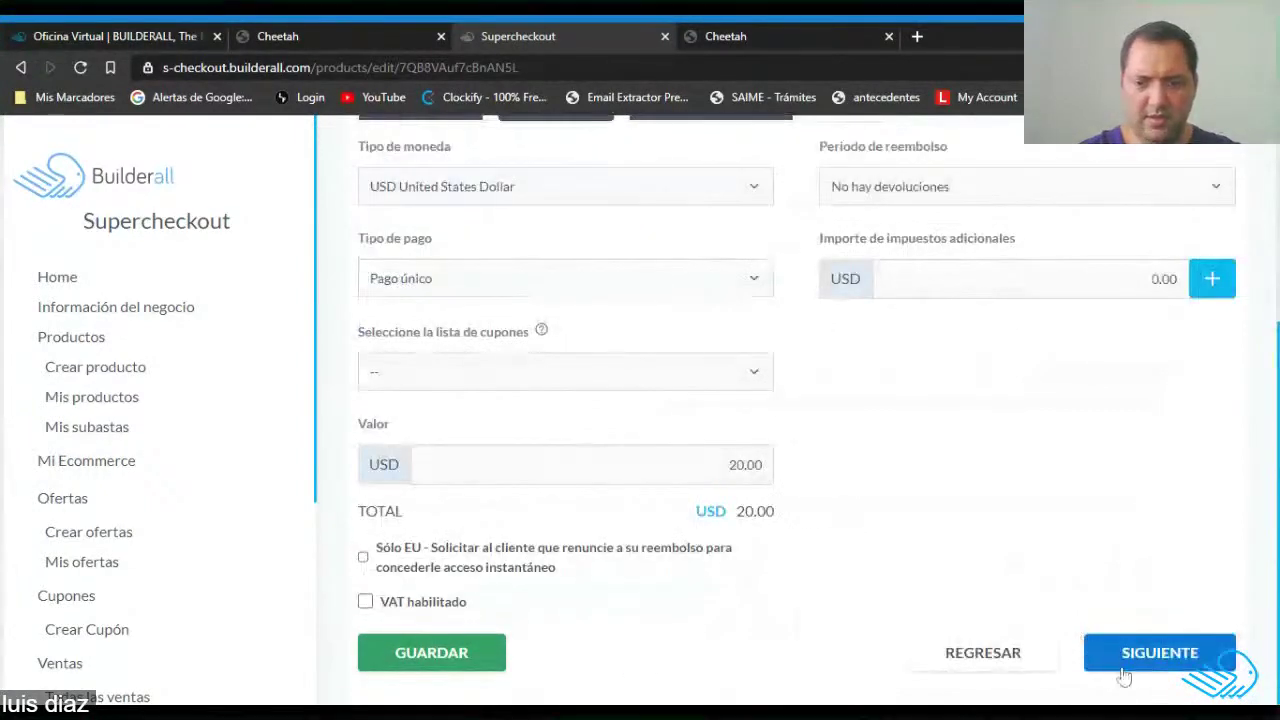
Set the price to 25.00 and add the 7% ITBMS percentage tax.
{"action": "left_click", "coordinate": [737, 465]}
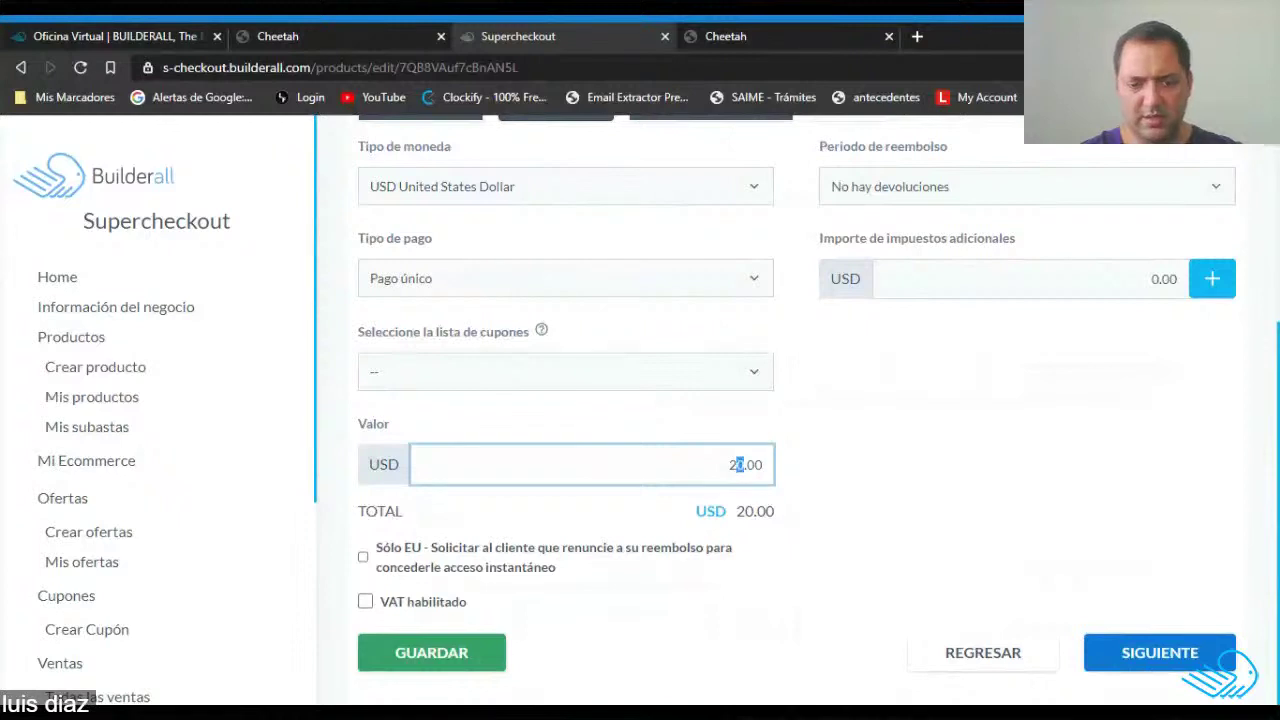
{"action": "left_click", "coordinate": [1105, 283]}
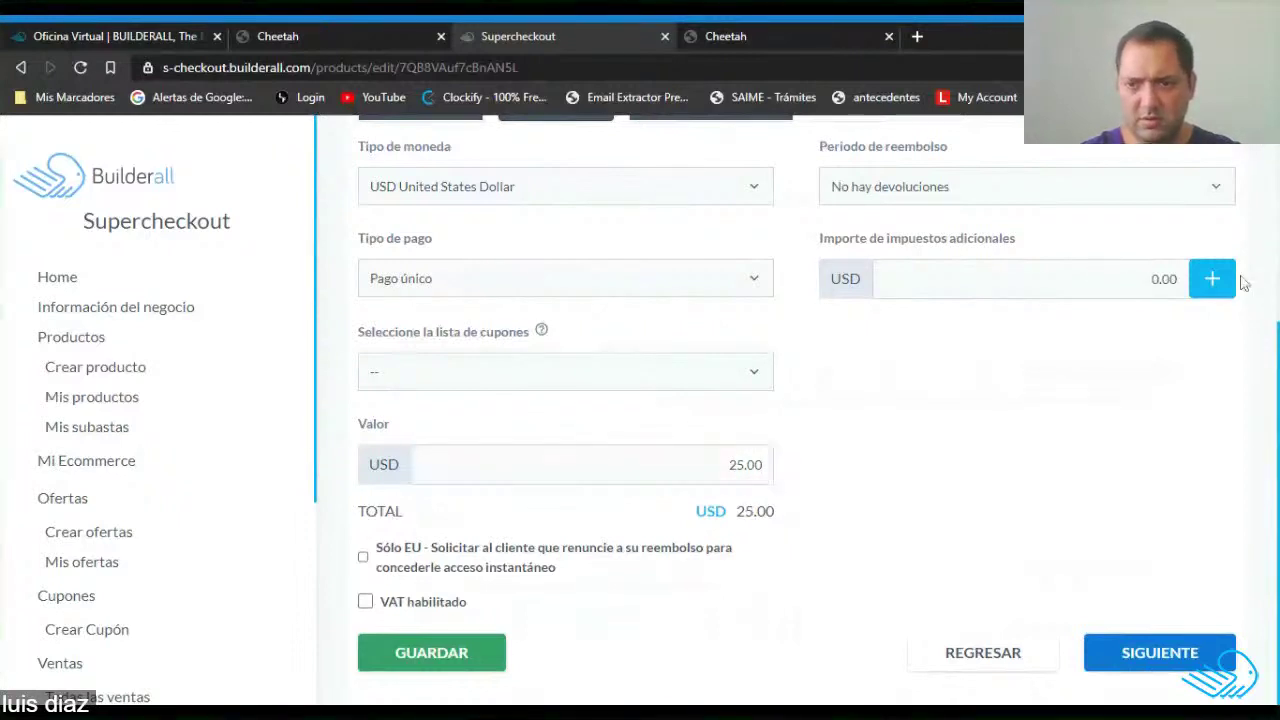
{"action": "left_click", "coordinate": [1228, 281]}
{"action": "left_click", "coordinate": [394, 468]}
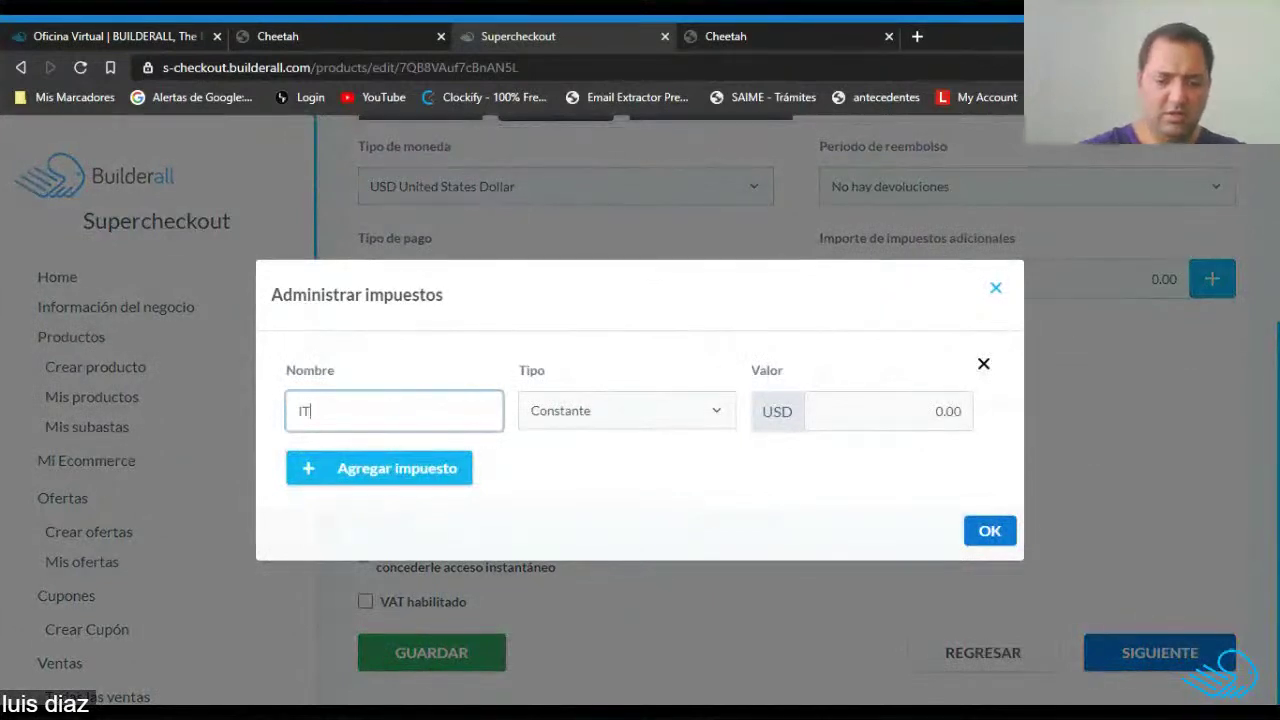
{"action": "left_click", "coordinate": [588, 423]}
{"action": "key", "text": "Down"}
{"action": "key", "text": "Tab"}
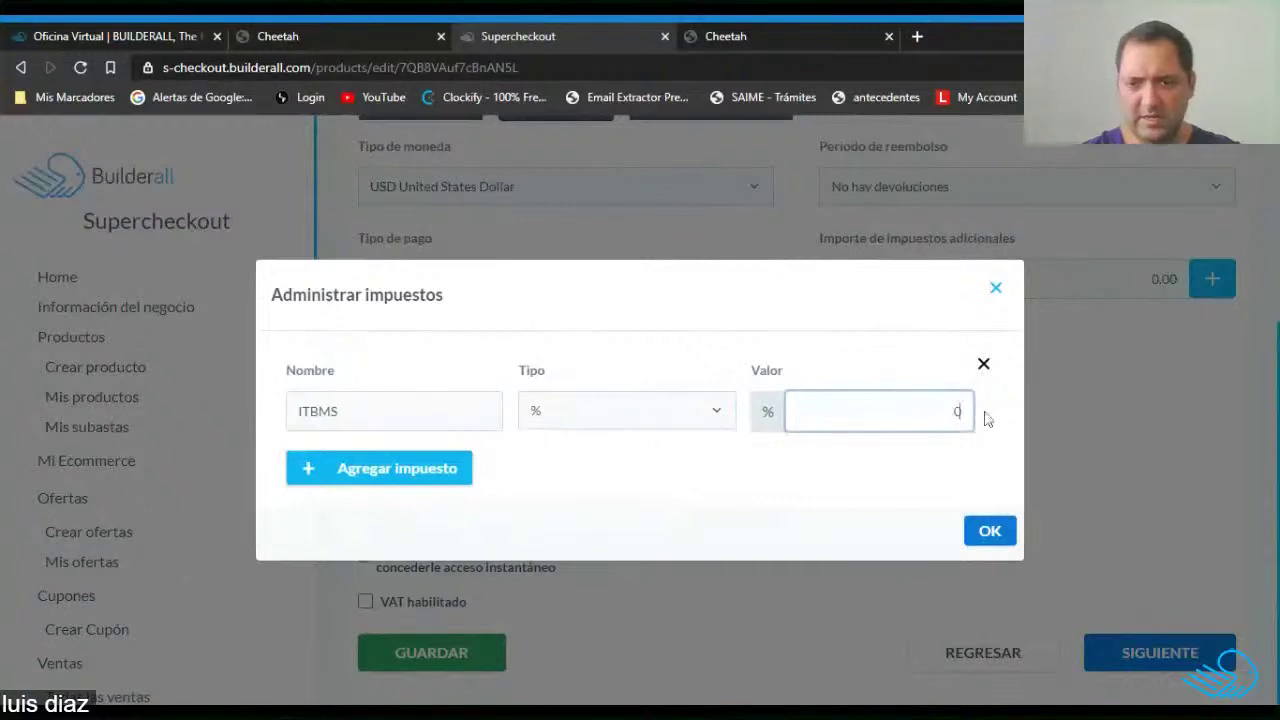
{"action": "left_click", "coordinate": [990, 535]}
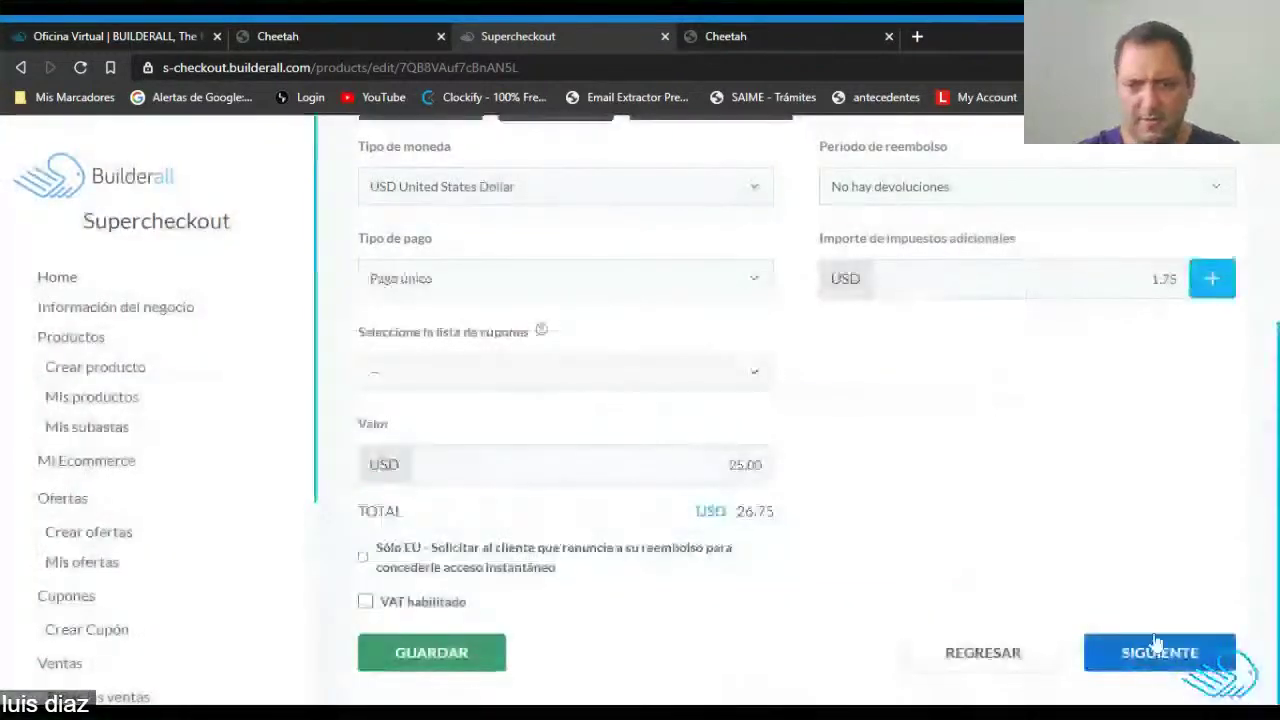
Pass through the remaining tabs and save with Envios por Flatbox shipping at 10.00.
{"action": "left_click", "coordinate": [1158, 651]}
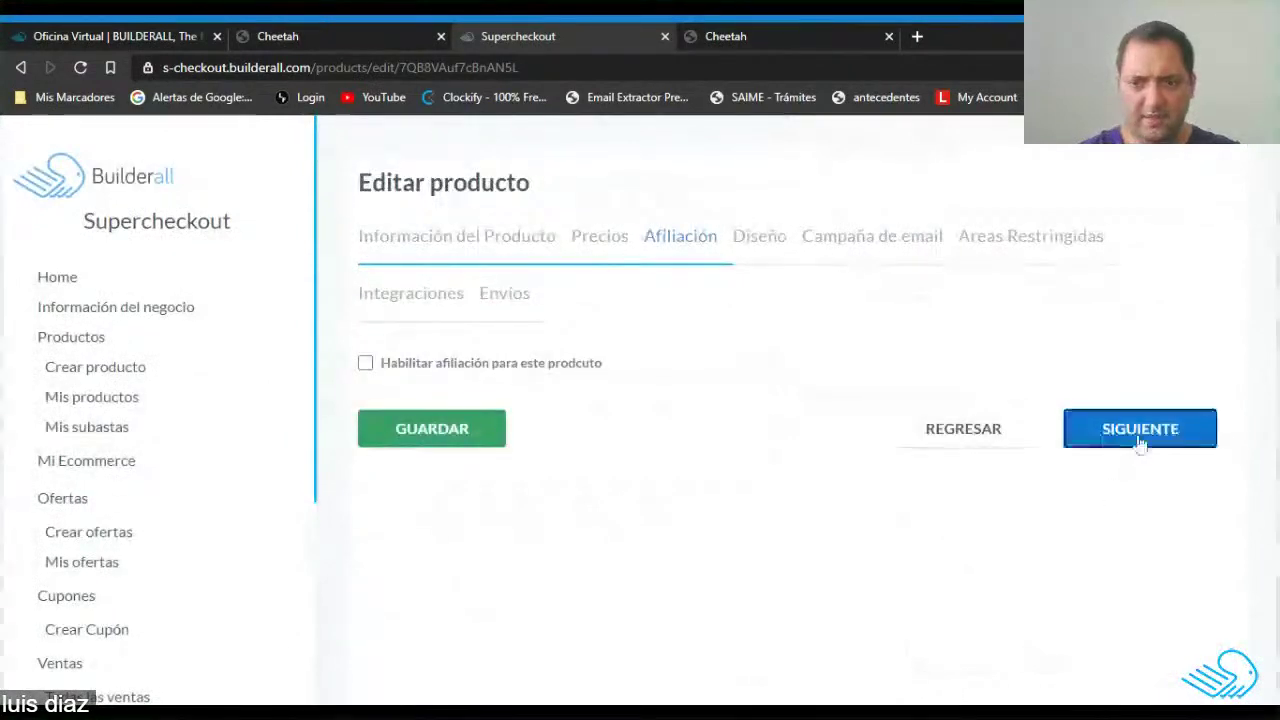
{"action": "left_click", "coordinate": [1137, 440]}
{"action": "scroll", "coordinate": [1094, 541], "scroll_direction": "down", "scroll_amount": 3}
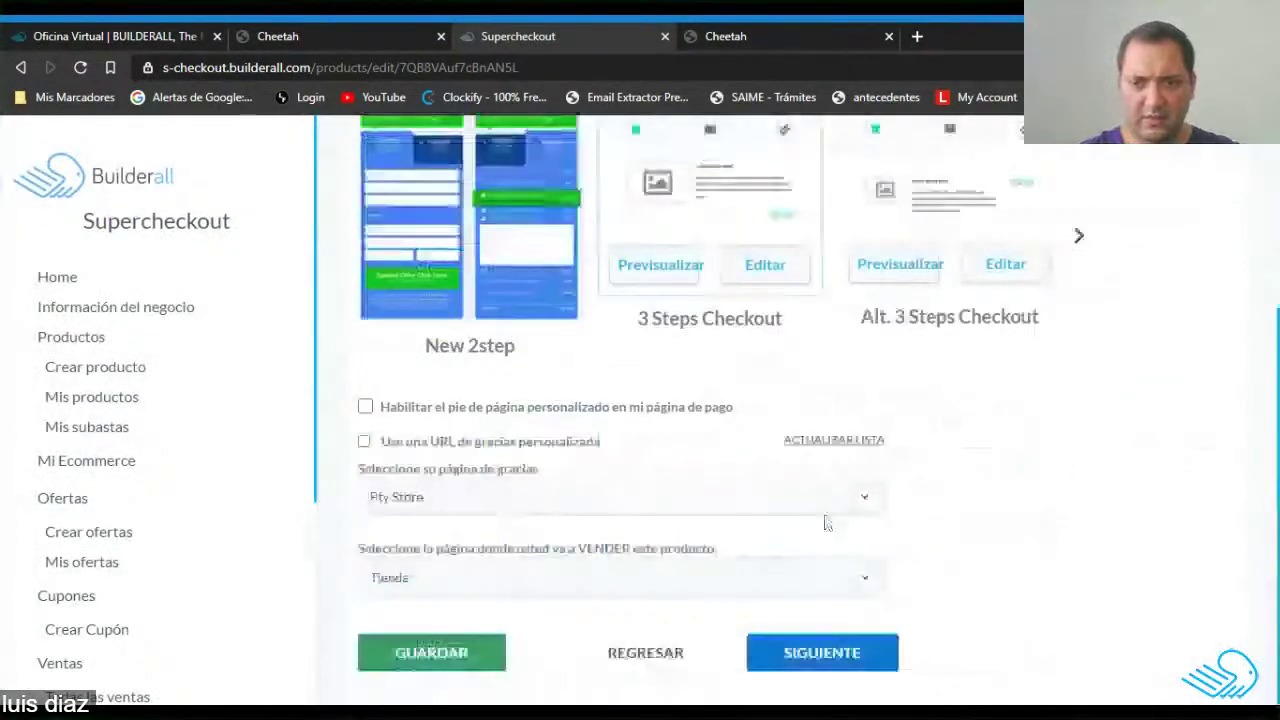
{"action": "left_click", "coordinate": [828, 660]}
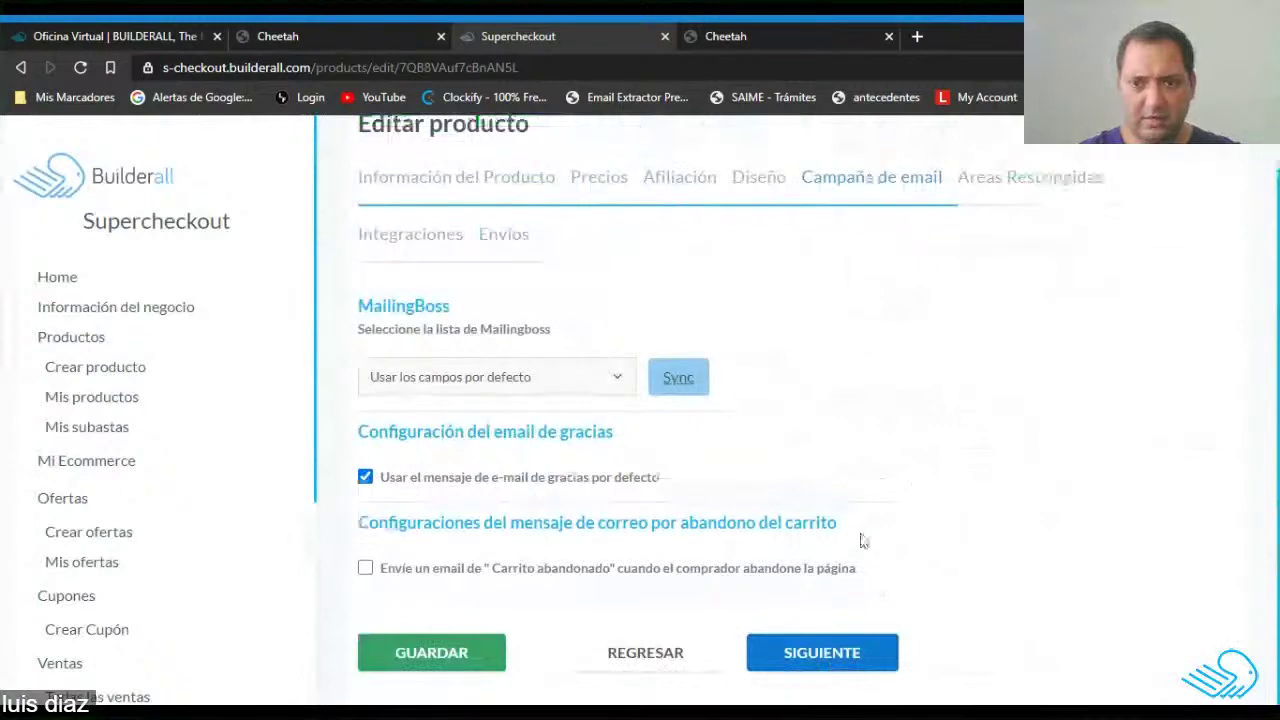
{"action": "left_click", "coordinate": [843, 651]}
{"action": "left_click", "coordinate": [685, 640]}
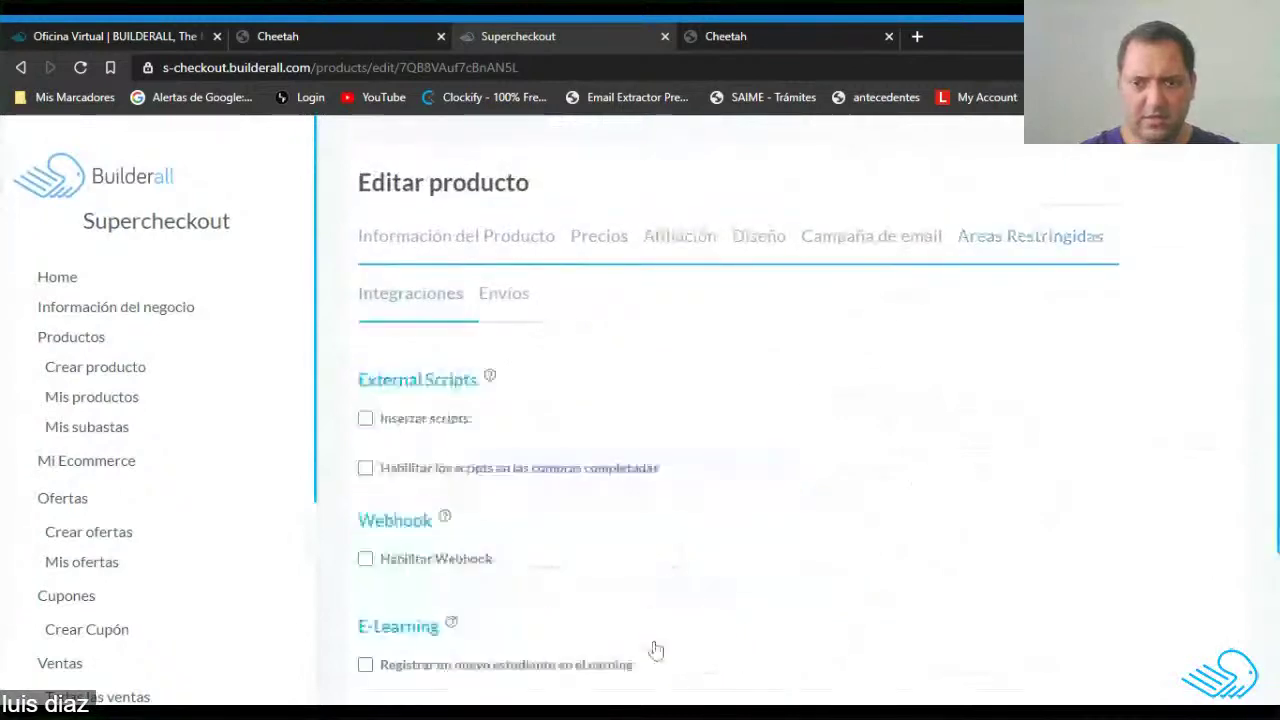
{"action": "scroll", "coordinate": [723, 446], "scroll_direction": "down", "scroll_amount": 3}
{"action": "left_click", "coordinate": [812, 651]}
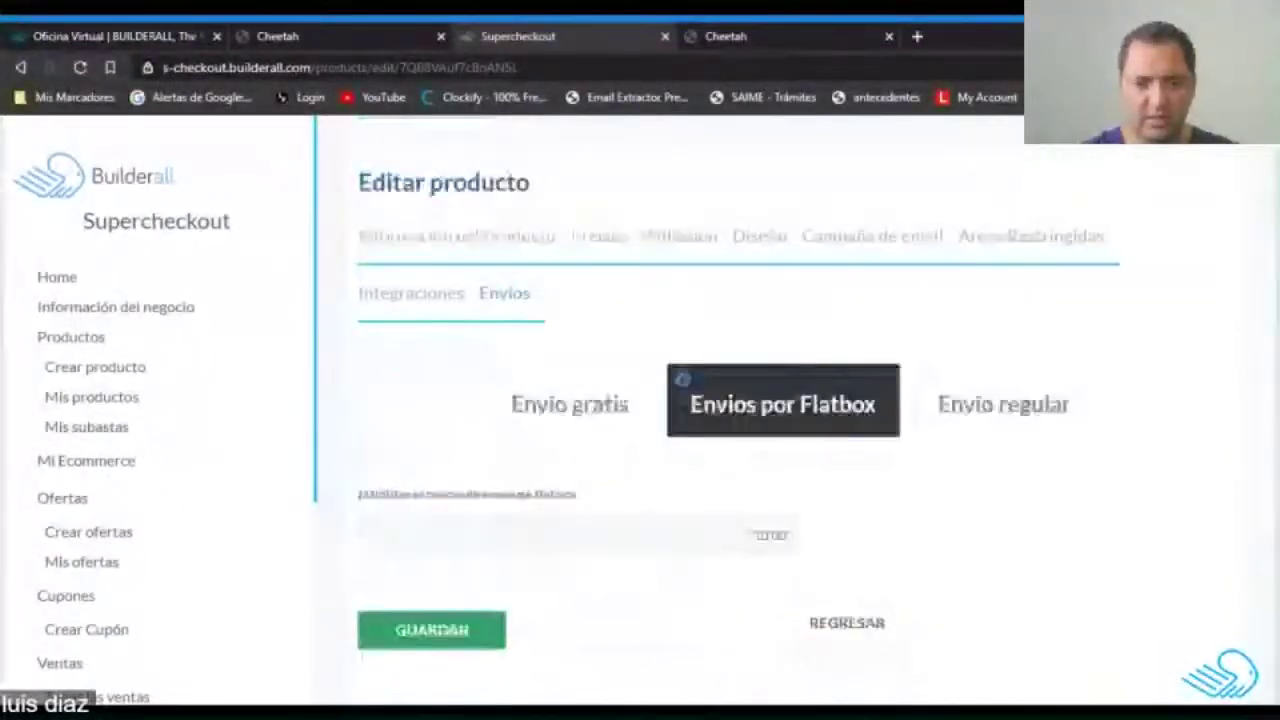
{"action": "left_click", "coordinate": [447, 646]}
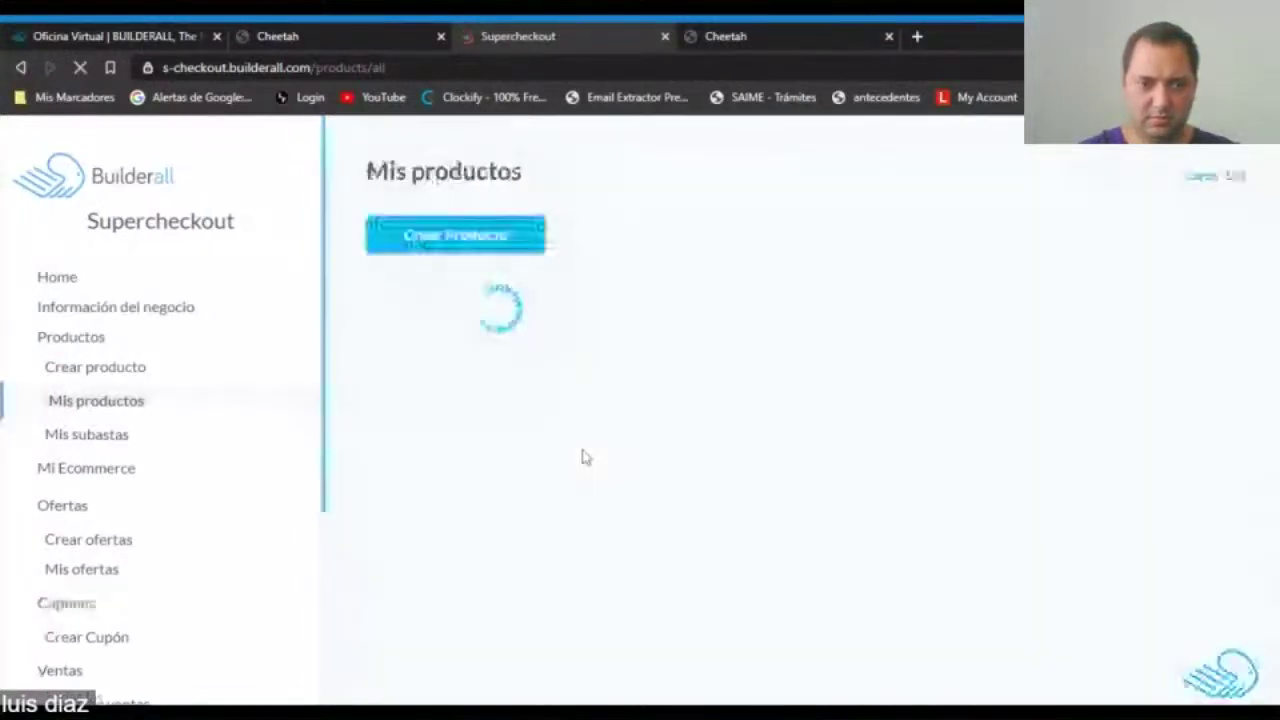
Edit a polo sweater copy and crop a brown shoes photo as its image.
{"action": "scroll", "coordinate": [585, 457], "scroll_direction": "down", "scroll_amount": 1}
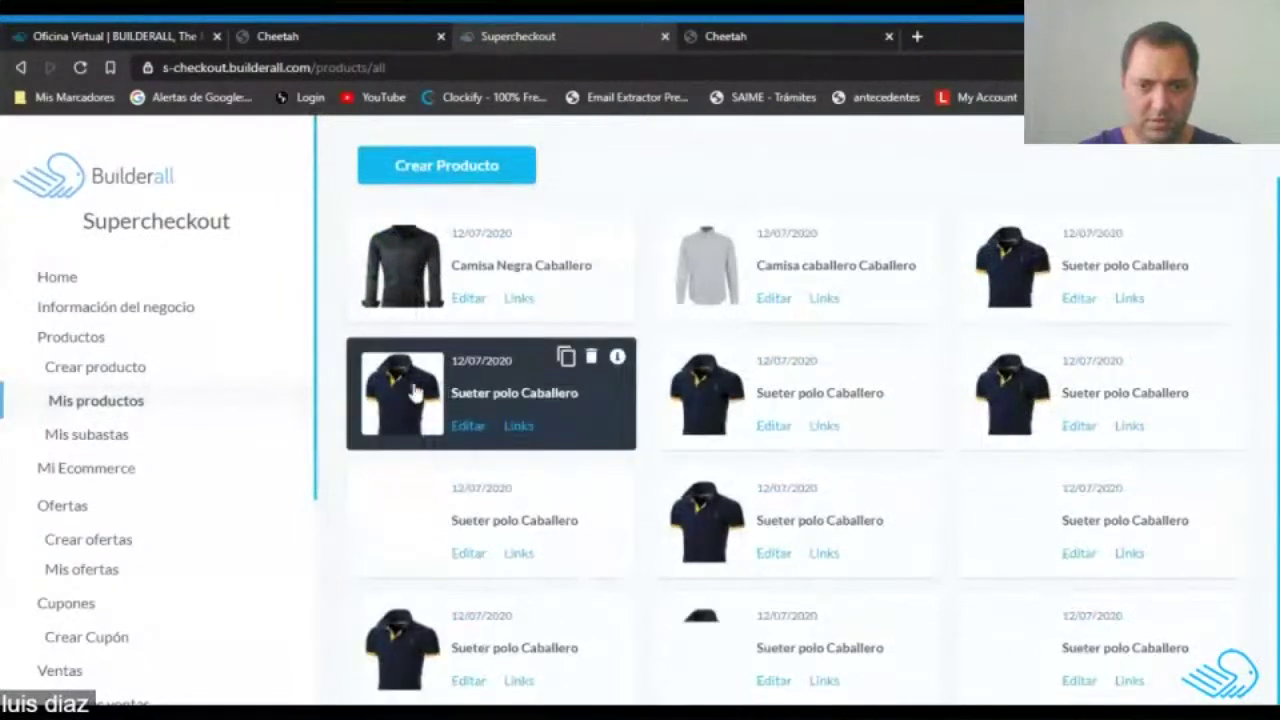
{"action": "left_click", "coordinate": [472, 428]}
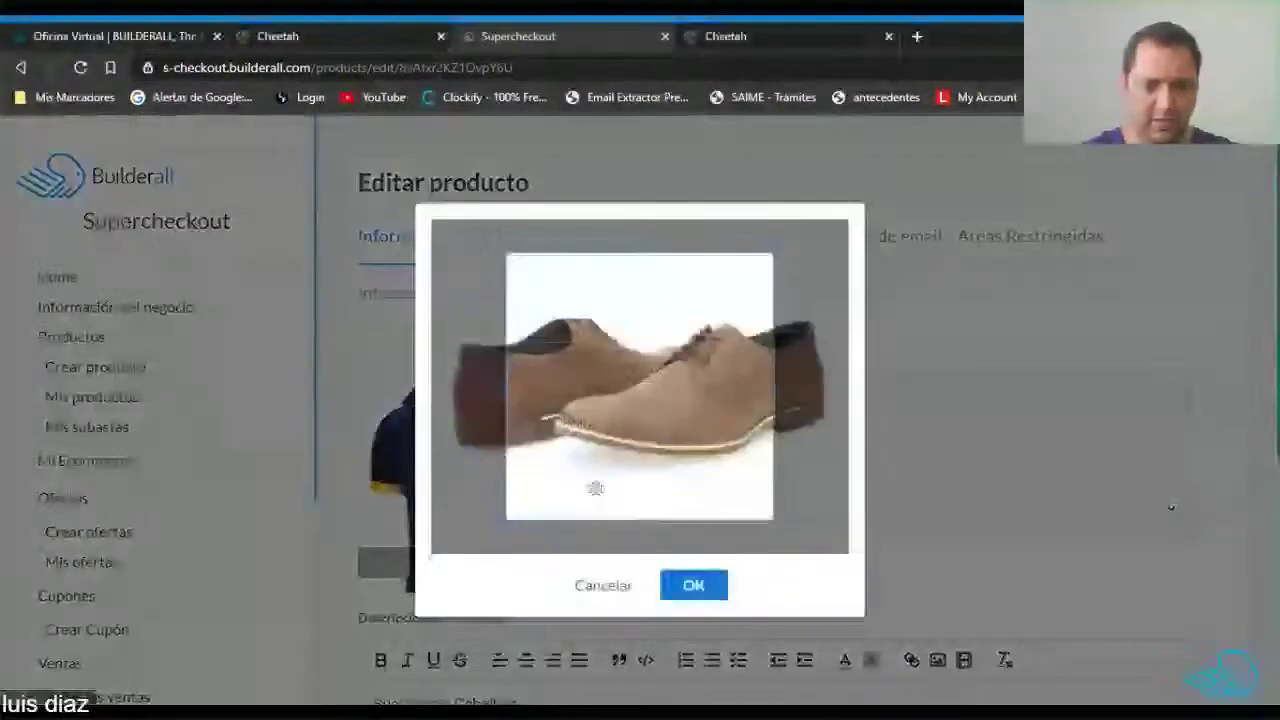
{"action": "left_click_drag", "start_coordinate": [666, 434], "coordinate": [641, 445]}
{"action": "left_click_drag", "start_coordinate": [700, 487], "coordinate": [843, 591]}
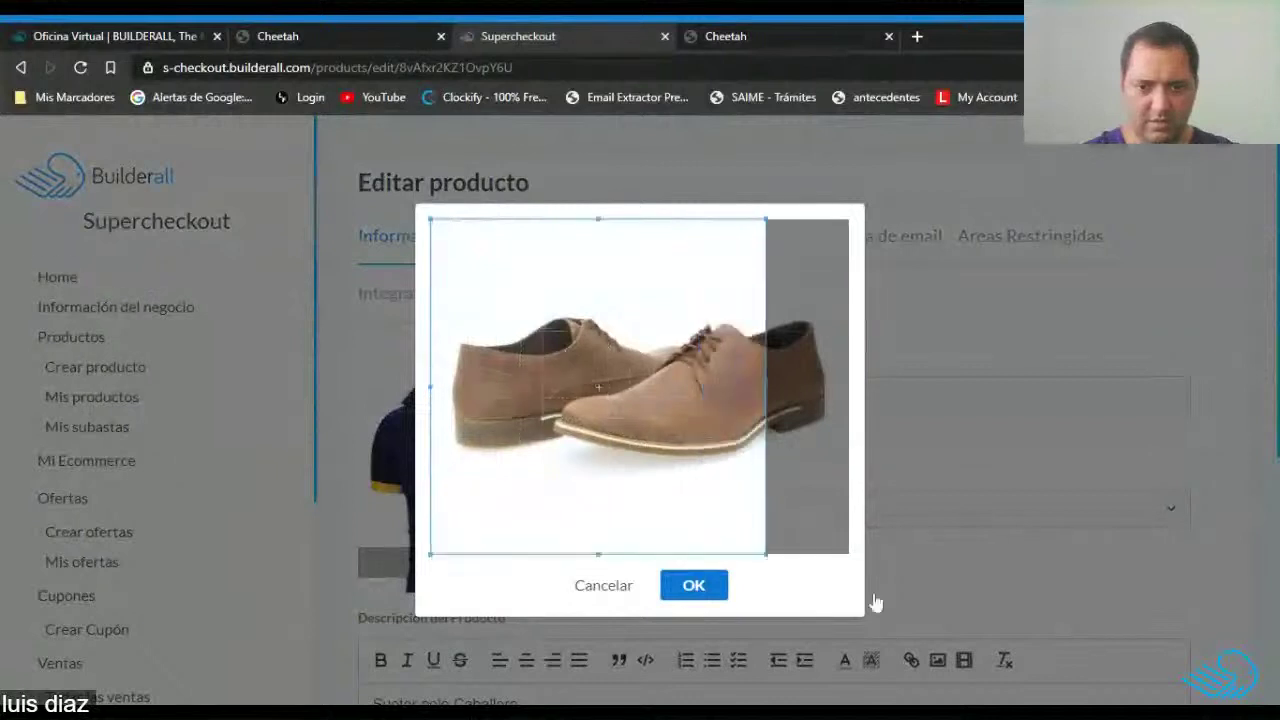
{"action": "left_click_drag", "start_coordinate": [603, 423], "coordinate": [641, 421]}
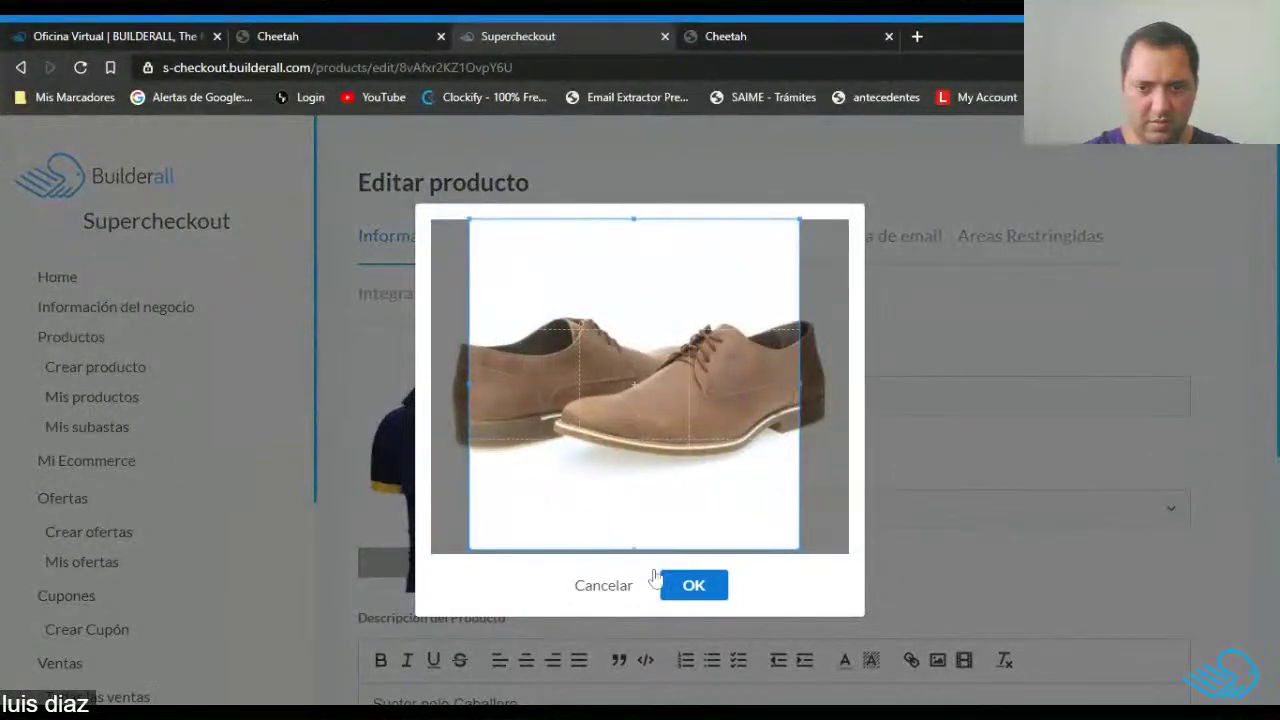
{"action": "left_click", "coordinate": [688, 587]}
Rename the product to 'Zapatos 1' with the description 'Zapatos'.
{"action": "left_click_drag", "start_coordinate": [760, 398], "coordinate": [560, 405]}
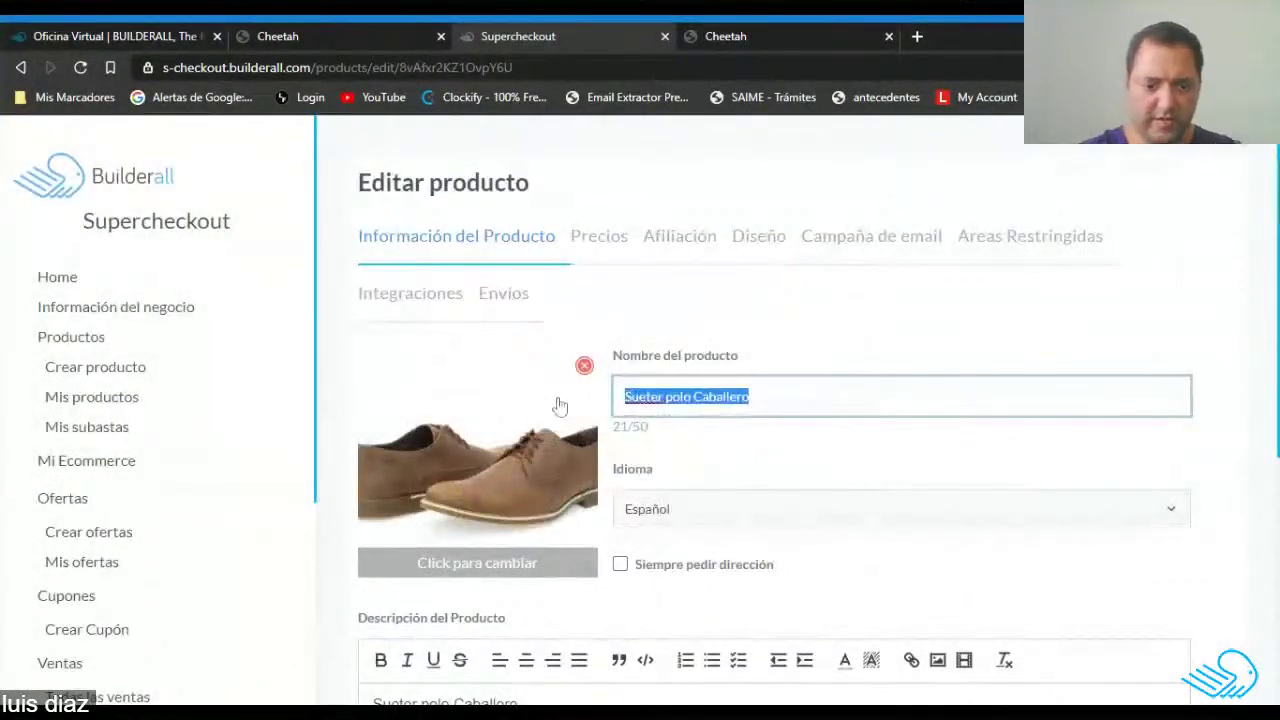
{"action": "type", "text": "Zapatos 1"}
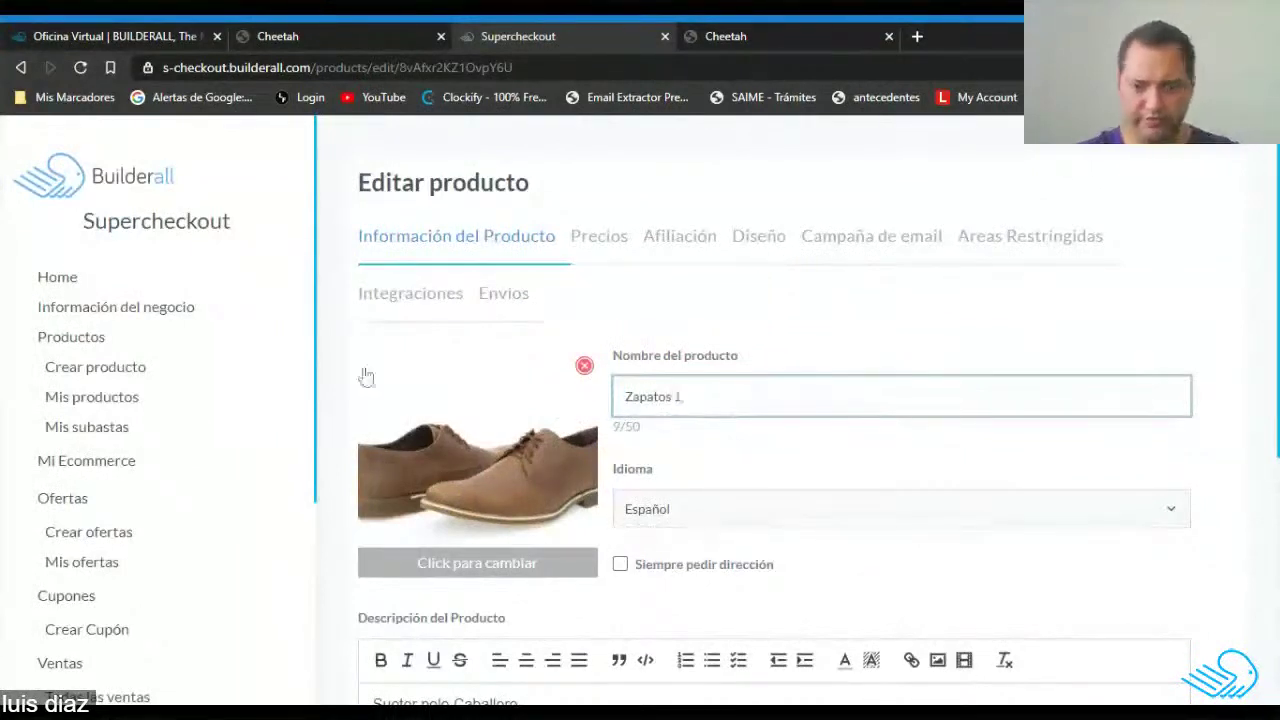
{"action": "scroll", "coordinate": [366, 376], "scroll_direction": "down", "scroll_amount": 4}
{"action": "left_click_drag", "start_coordinate": [518, 279], "coordinate": [305, 278]}
{"action": "type", "text": "Zapatos"}
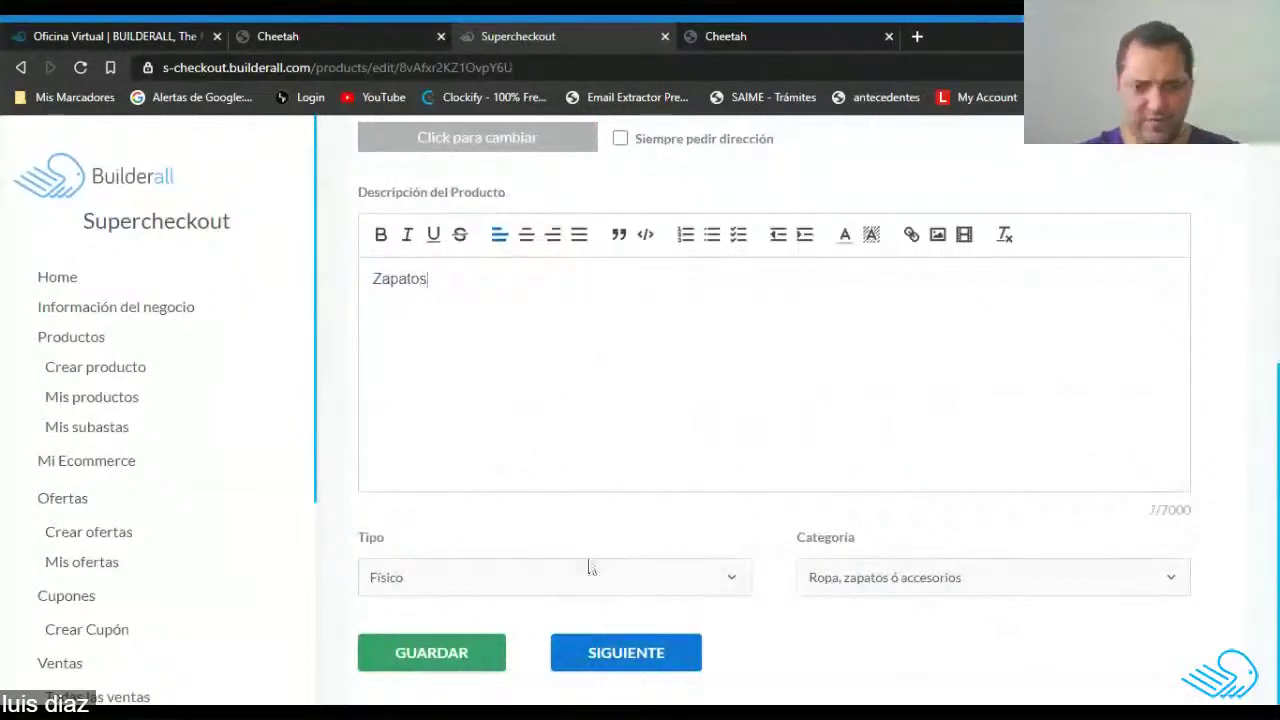
{"action": "left_click", "coordinate": [642, 654]}
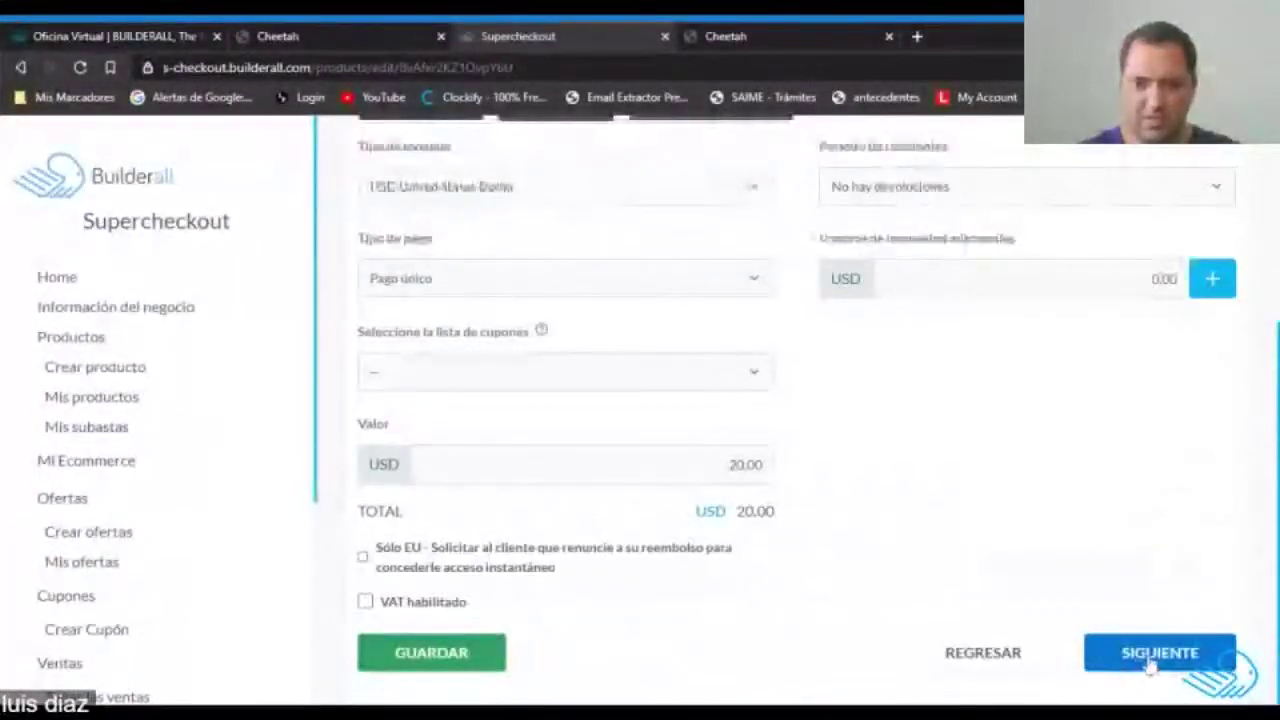
Set the shoe price to 30.00 USD and add a 7% ITBMS percentage tax.
{"action": "double_click", "coordinate": [737, 464]}
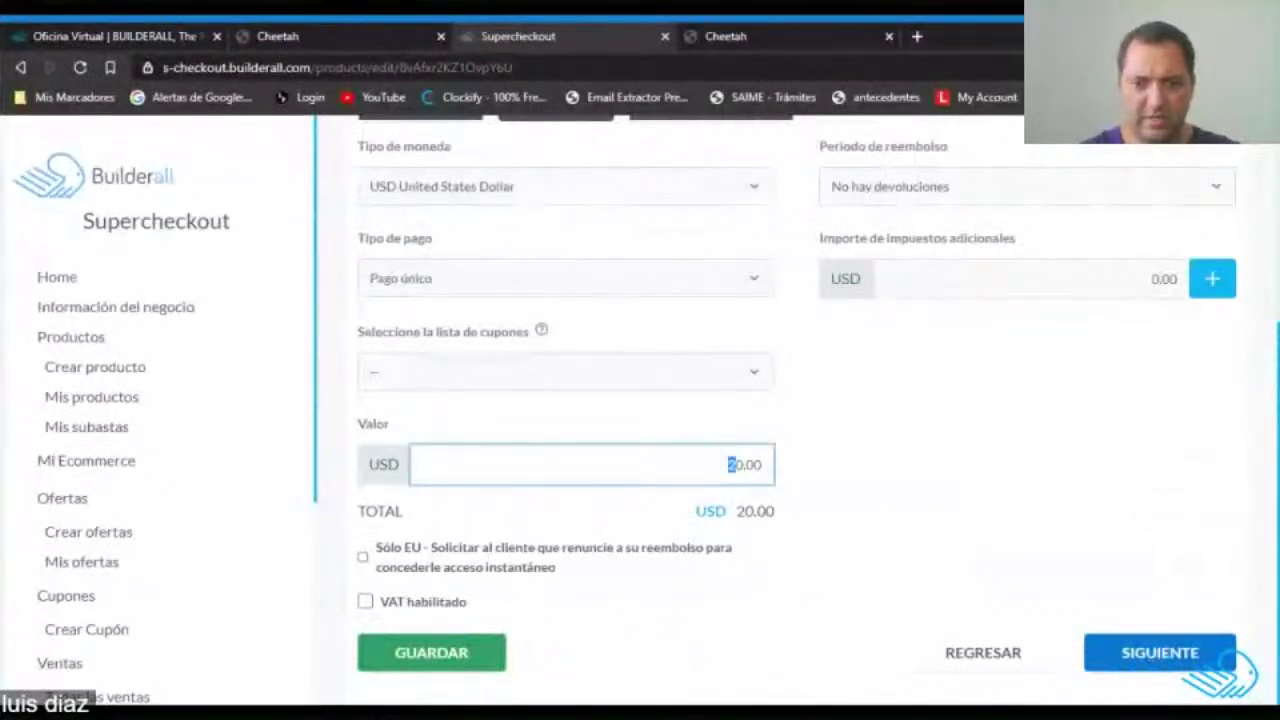
{"action": "type", "text": "3"}
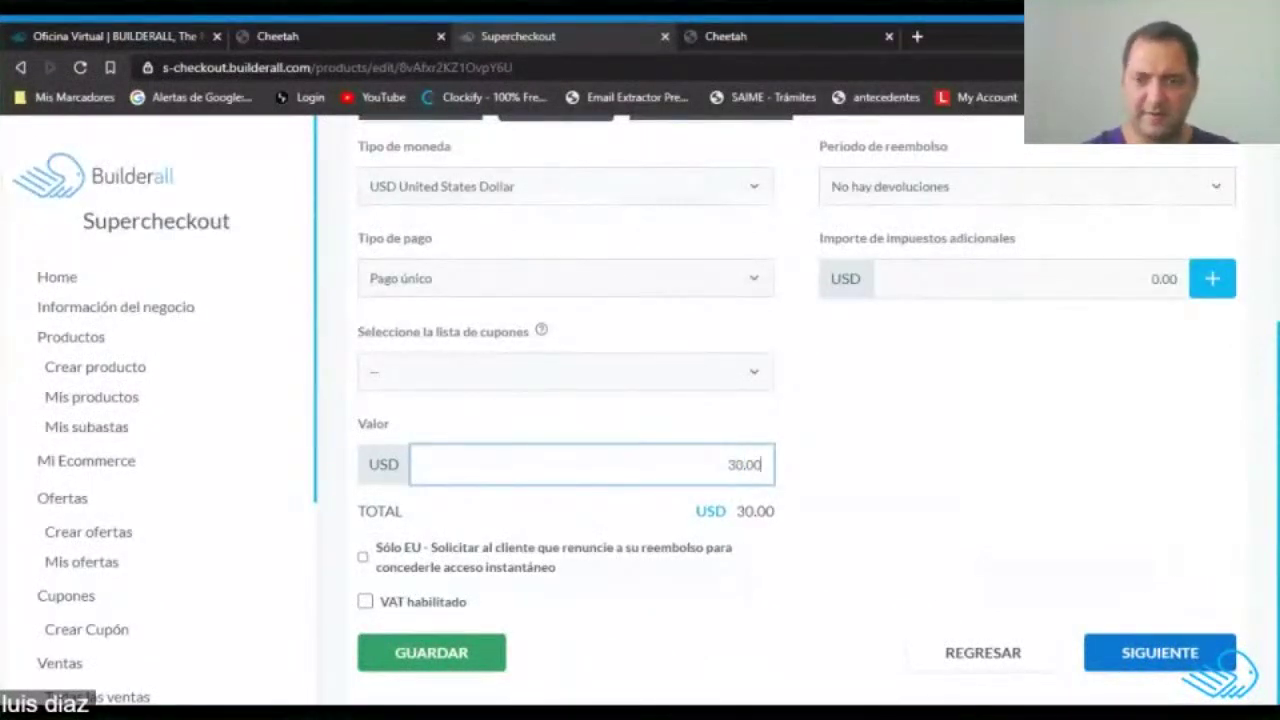
{"action": "left_click", "coordinate": [1213, 283]}
{"action": "left_click", "coordinate": [378, 451]}
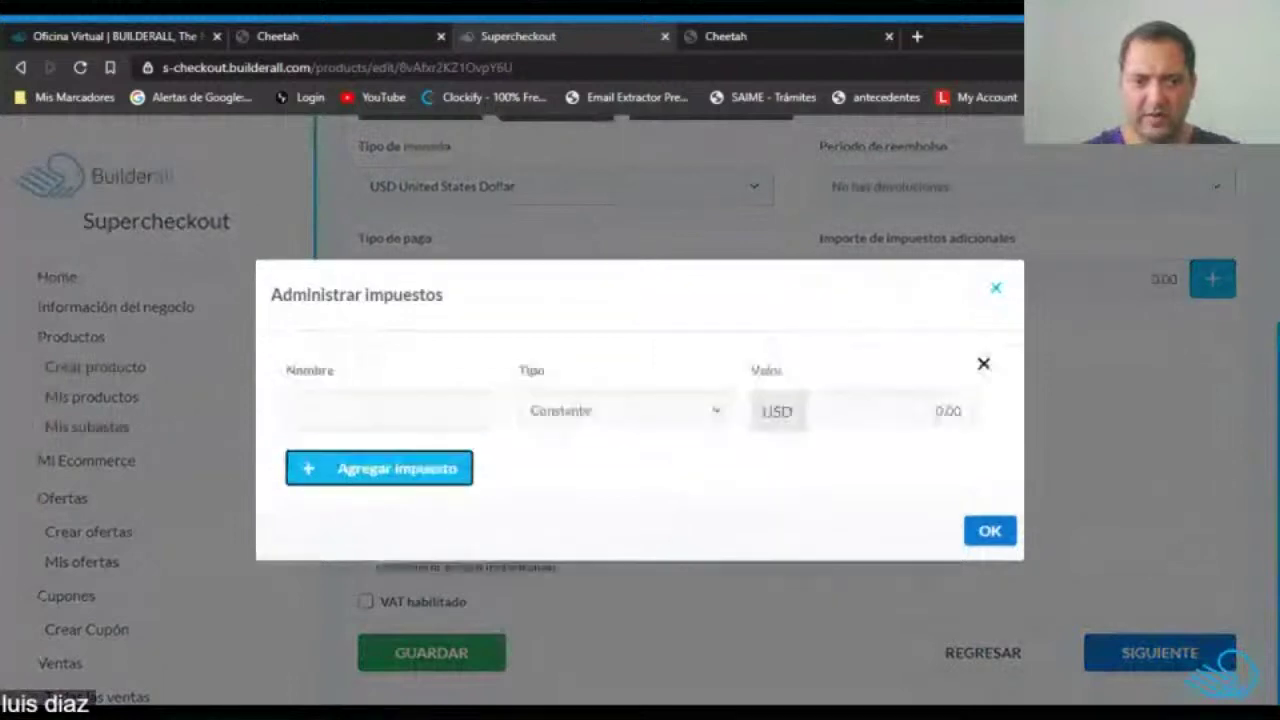
{"action": "left_click", "coordinate": [657, 413]}
{"action": "left_click", "coordinate": [617, 437]}
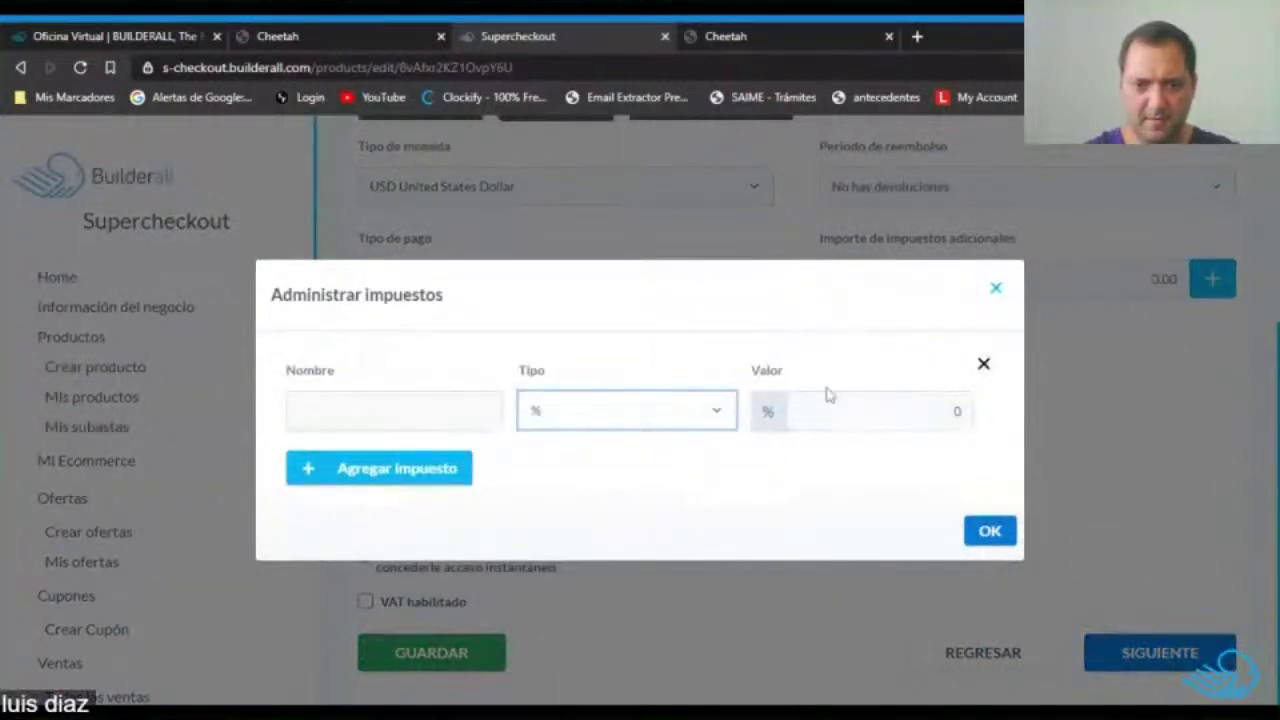
{"action": "left_click", "coordinate": [956, 411]}
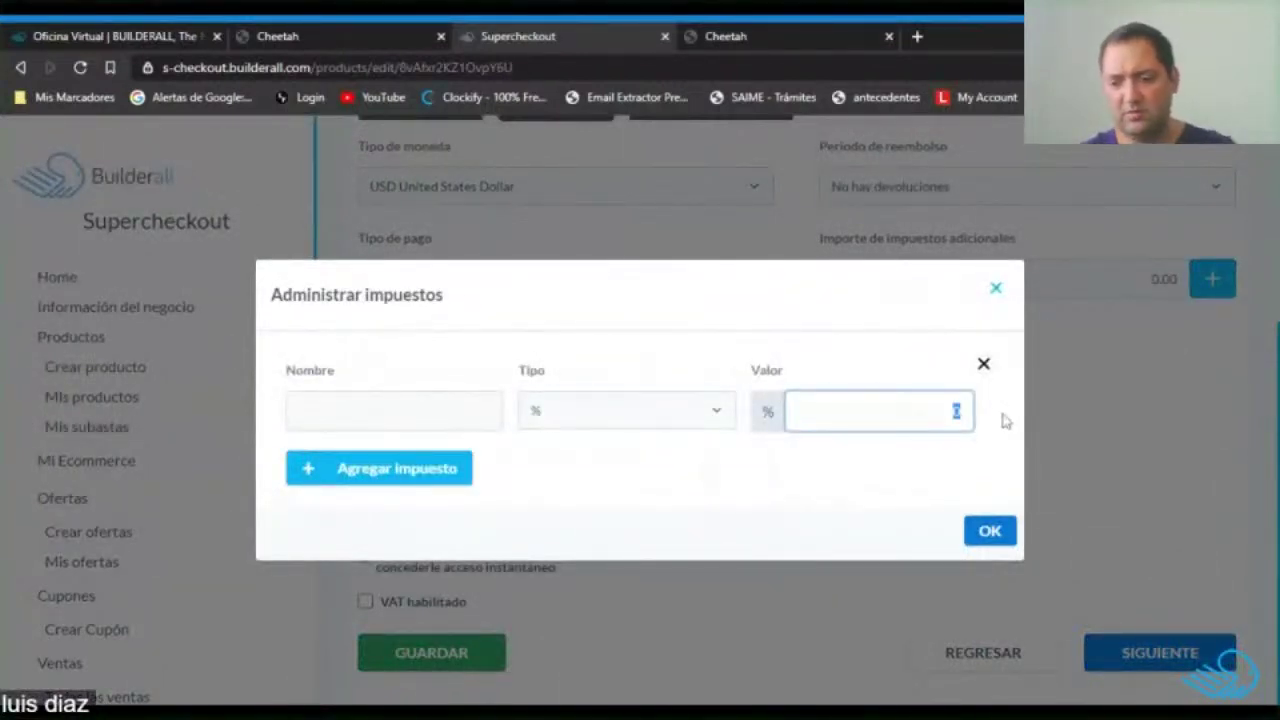
{"action": "left_click", "coordinate": [396, 411]}
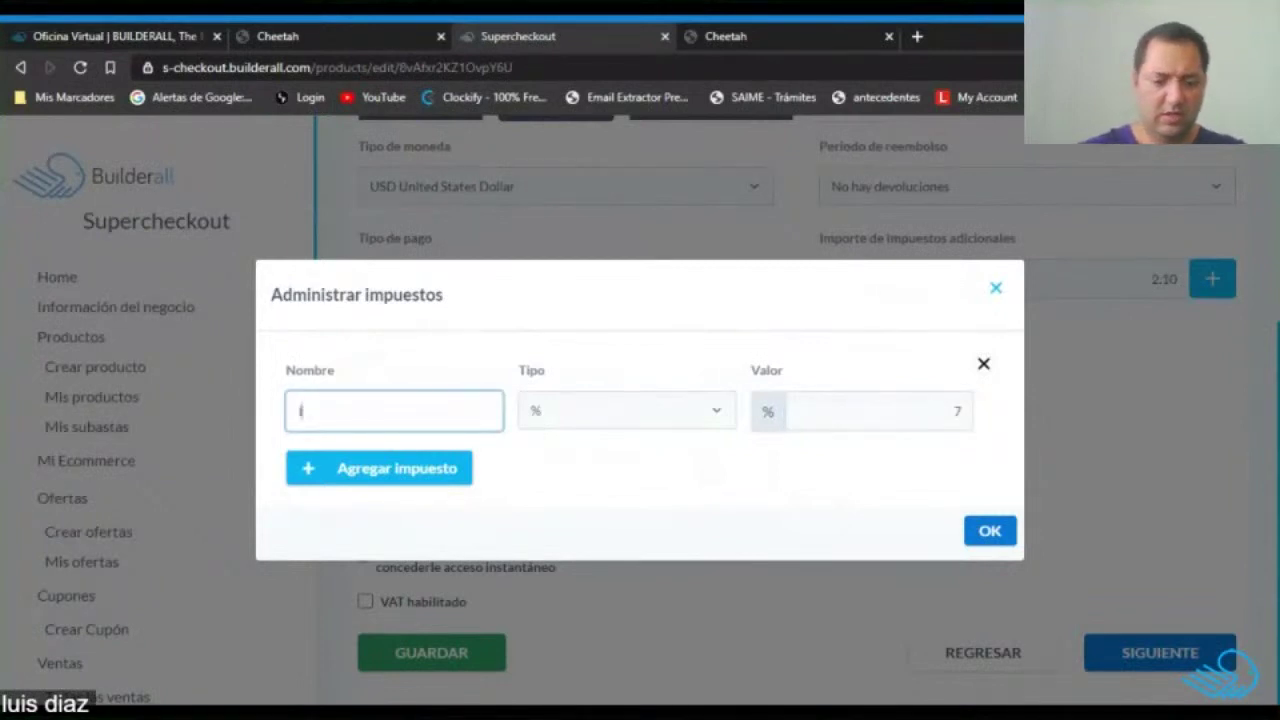
{"action": "type", "text": "ITBMS"}
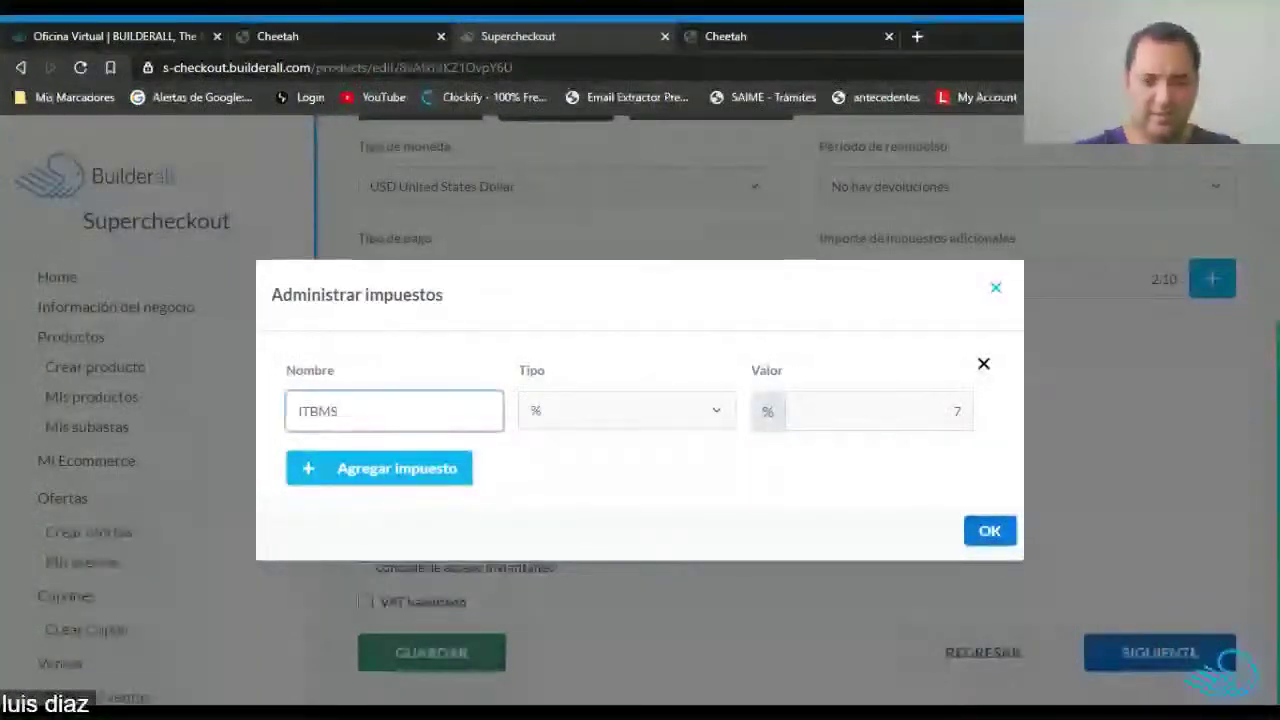
{"action": "left_click", "coordinate": [990, 535]}
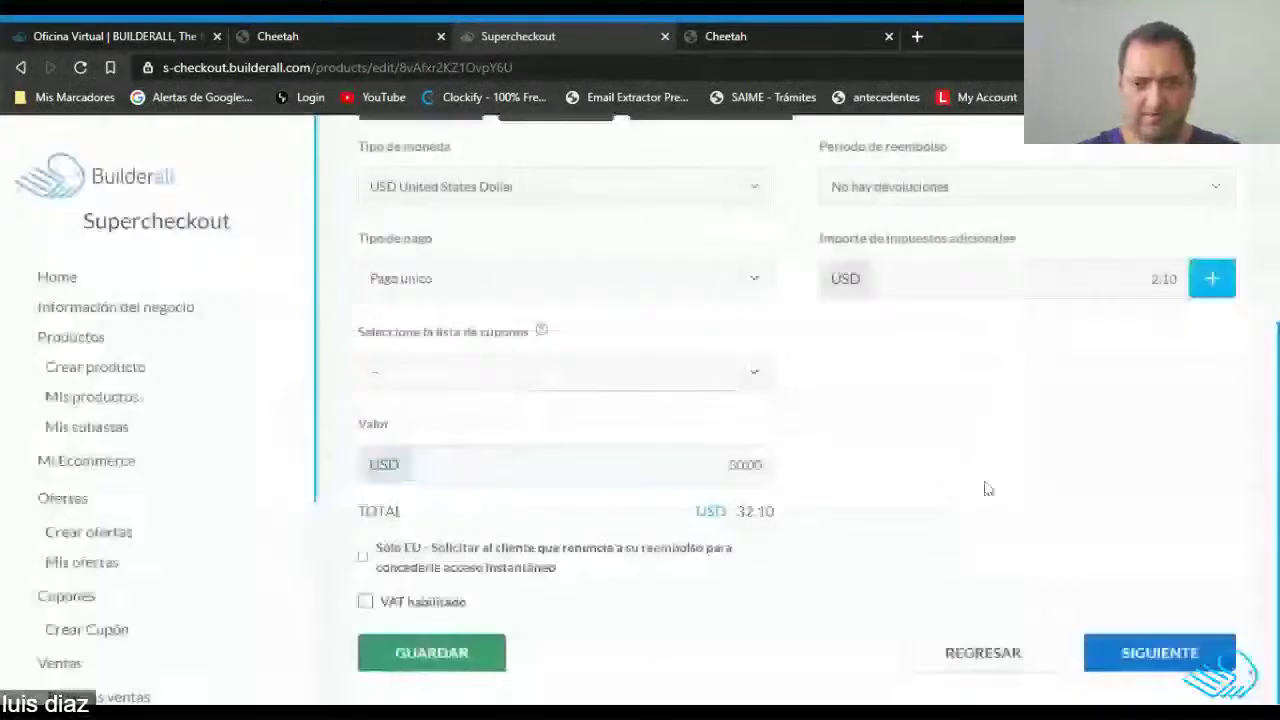
Pass through the remaining tabs unchanged and save Zapatos 1 with 10.00 flat shipping.
{"action": "left_click", "coordinate": [1131, 650]}
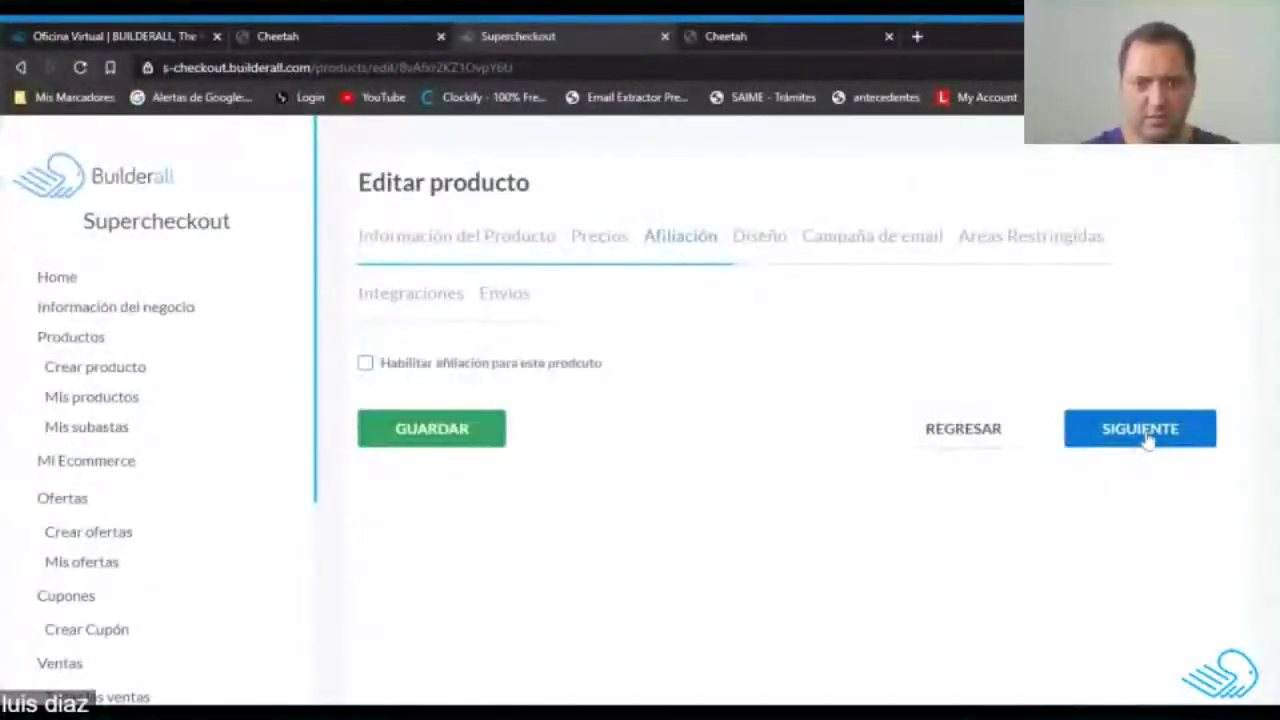
{"action": "left_click", "coordinate": [1145, 440]}
{"action": "scroll", "coordinate": [697, 465], "scroll_direction": "down", "scroll_amount": 3}
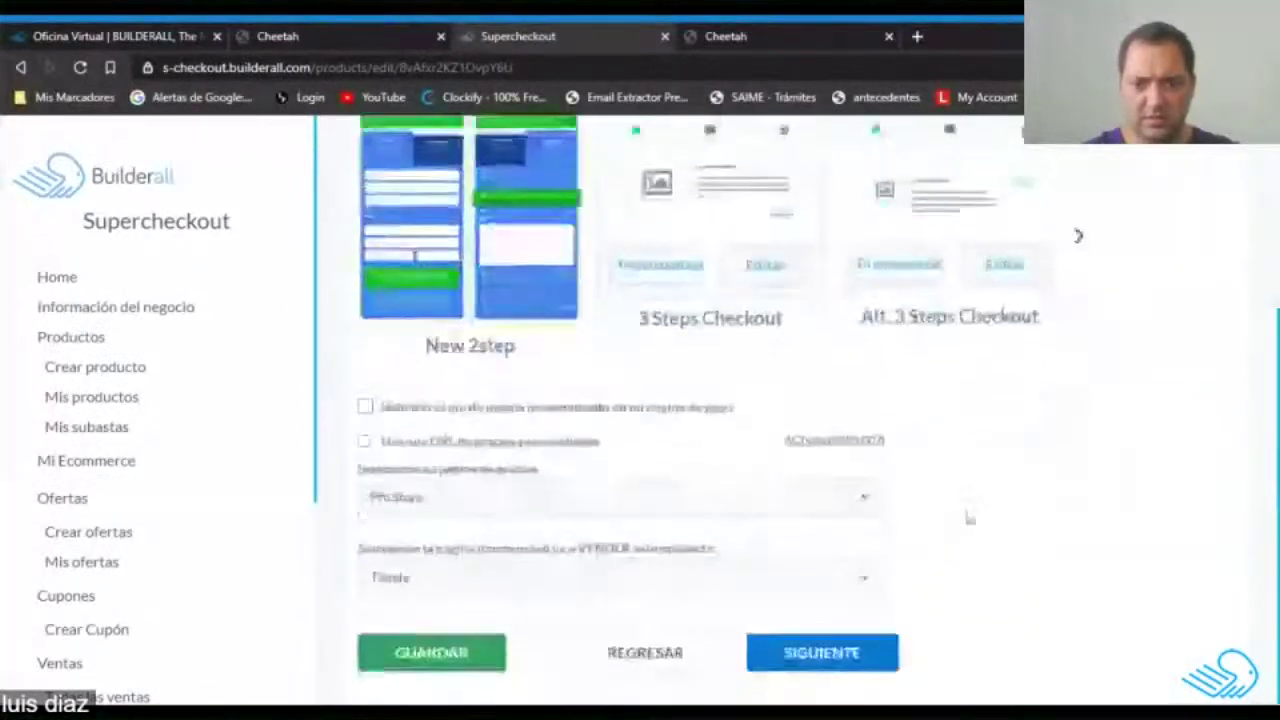
{"action": "left_click", "coordinate": [825, 653]}
{"action": "left_click", "coordinate": [828, 660]}
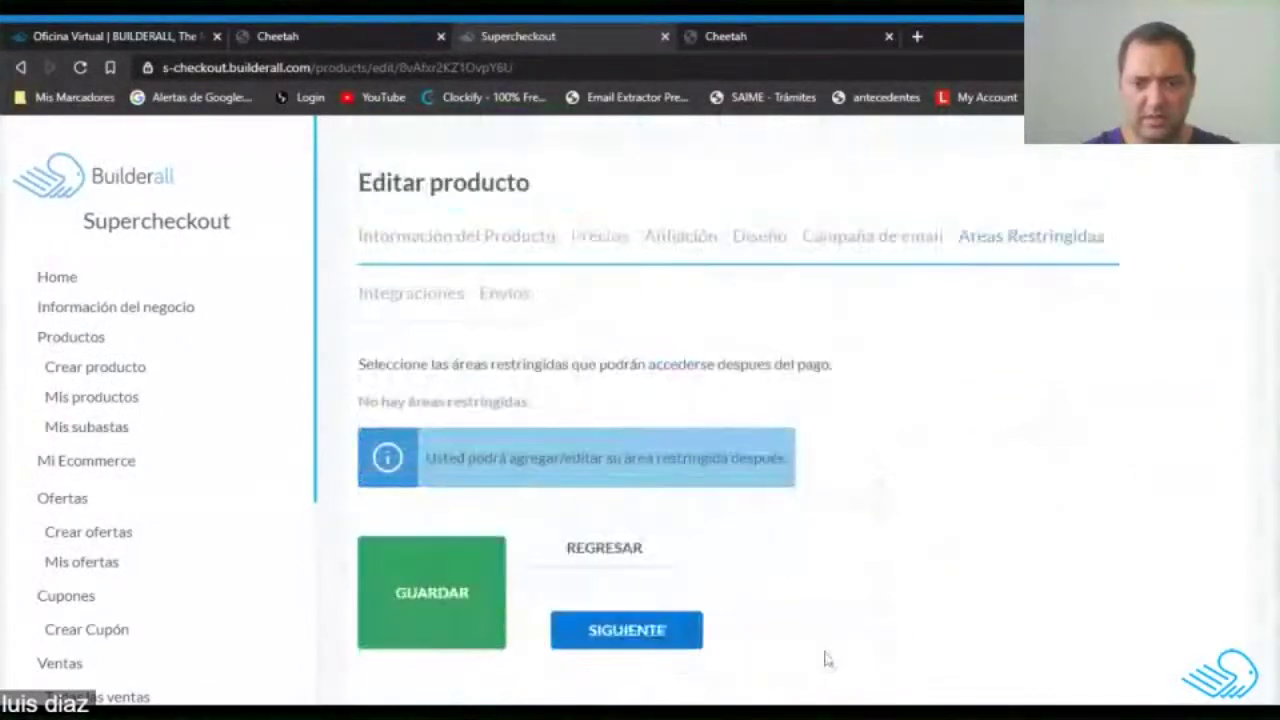
{"action": "left_click", "coordinate": [606, 634]}
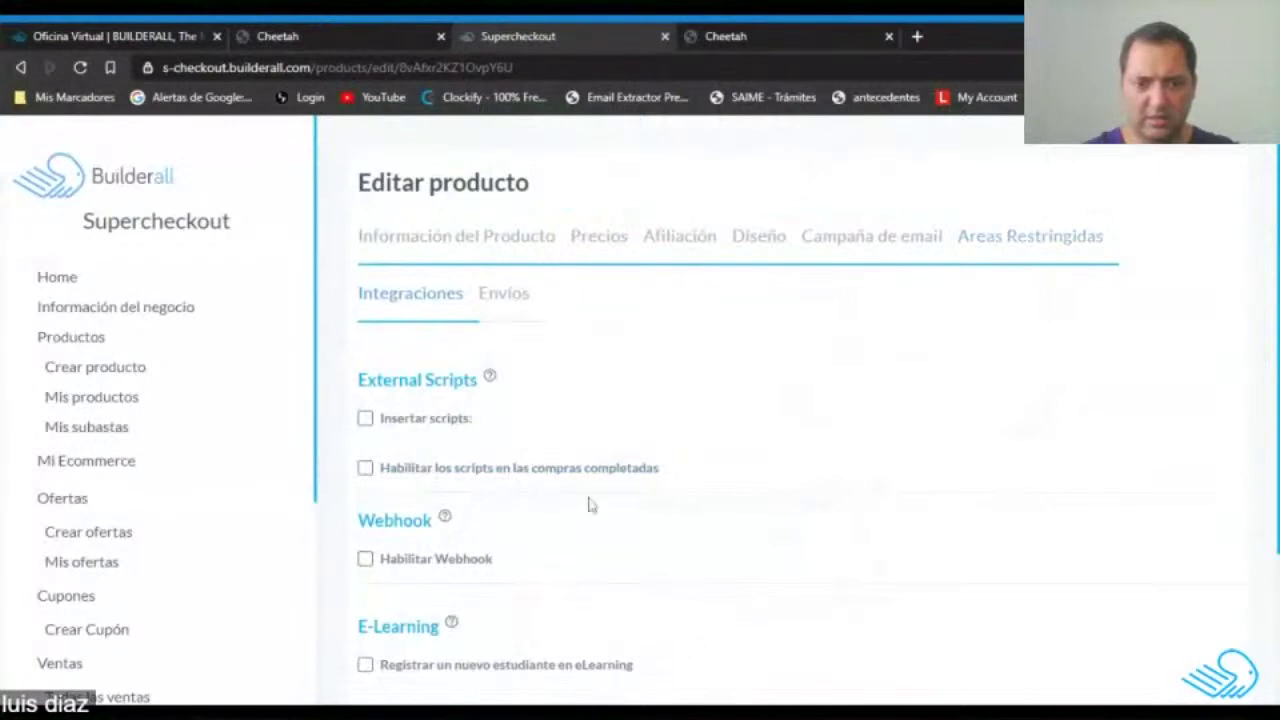
{"action": "scroll", "coordinate": [620, 440], "scroll_direction": "down", "scroll_amount": 3}
{"action": "left_click", "coordinate": [849, 657]}
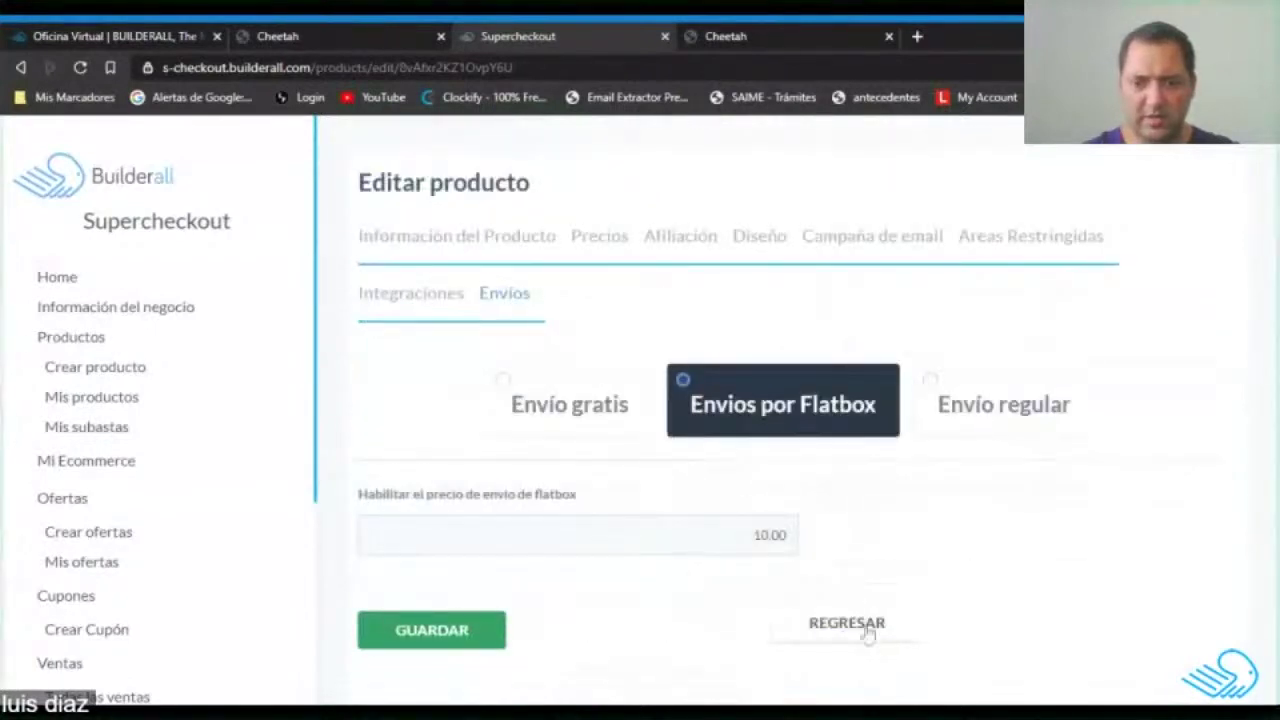
{"action": "left_click", "coordinate": [478, 643]}
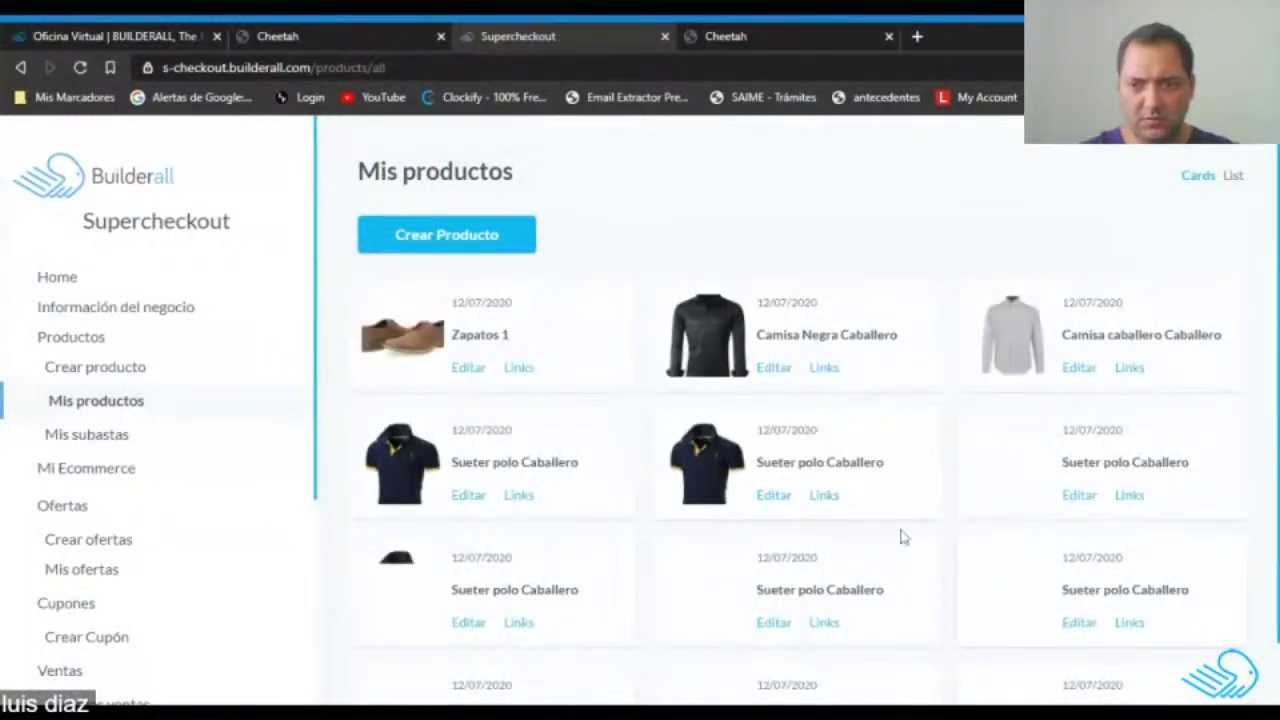
Edit another polo sweater copy and rename it to 'Zapatos 2'.
{"action": "left_click", "coordinate": [464, 499]}
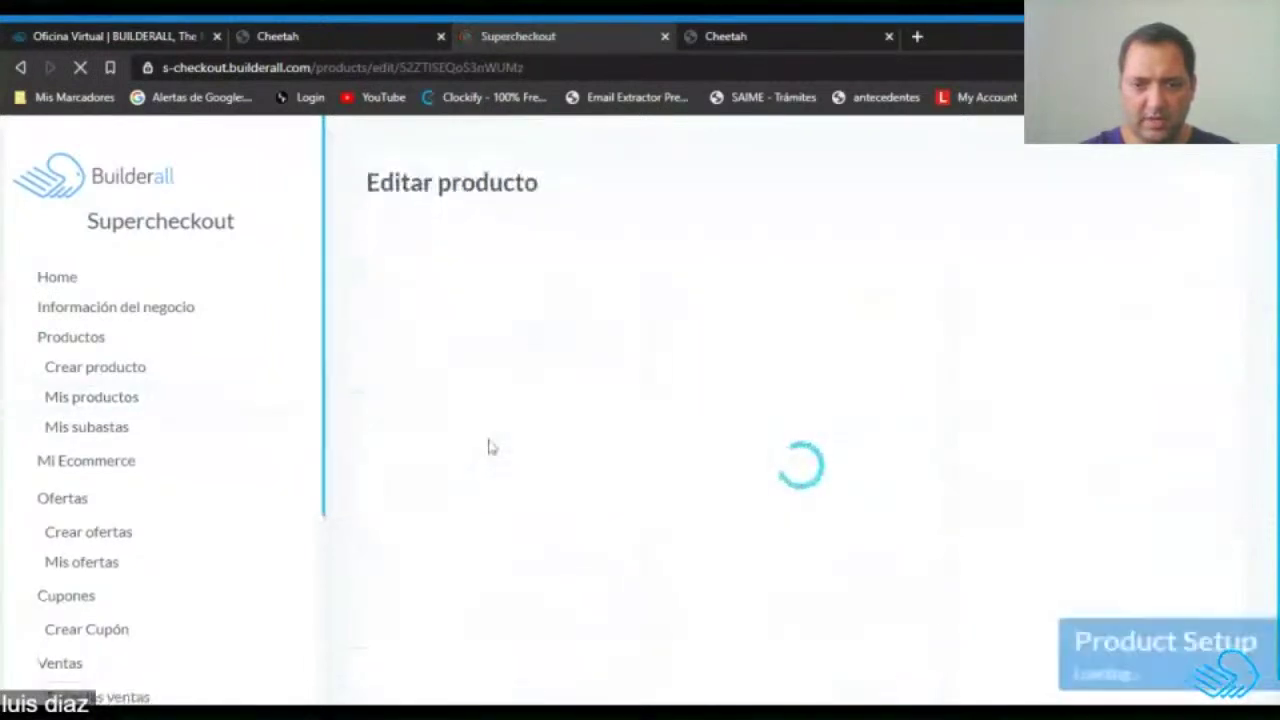
{"action": "left_click", "coordinate": [18, 72]}
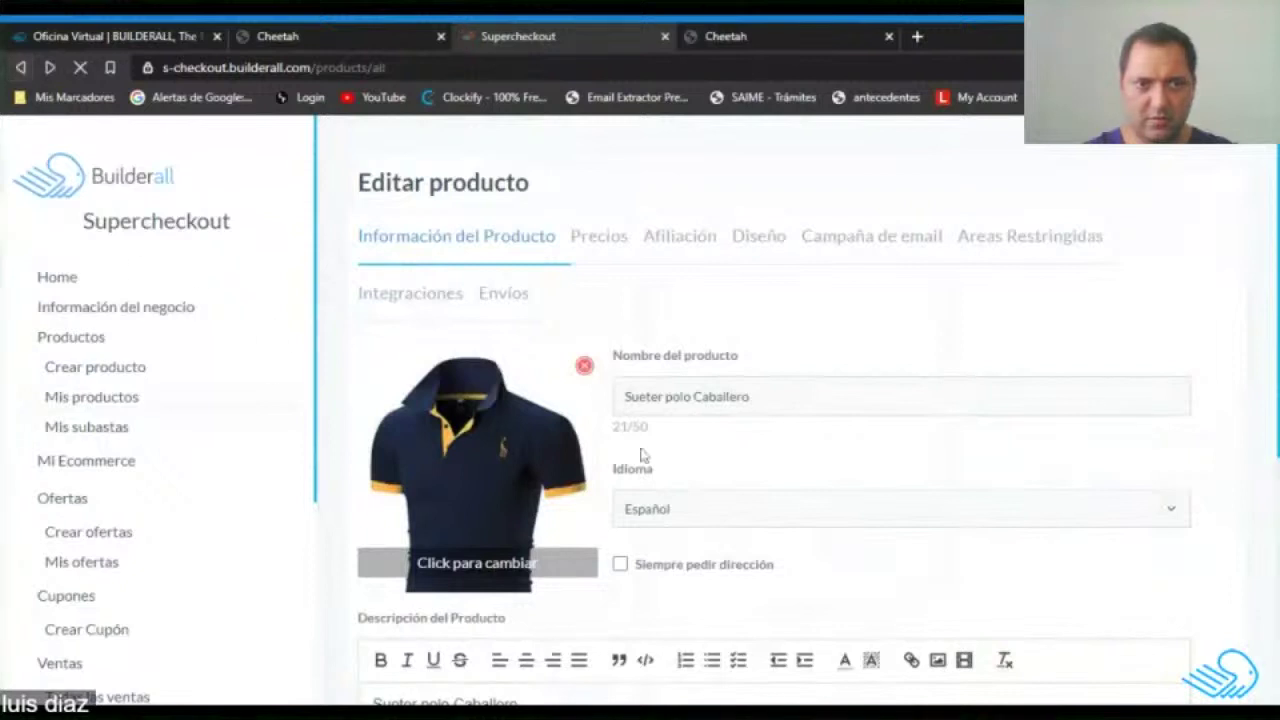
{"action": "scroll", "coordinate": [760, 540], "scroll_direction": "down", "scroll_amount": 1}
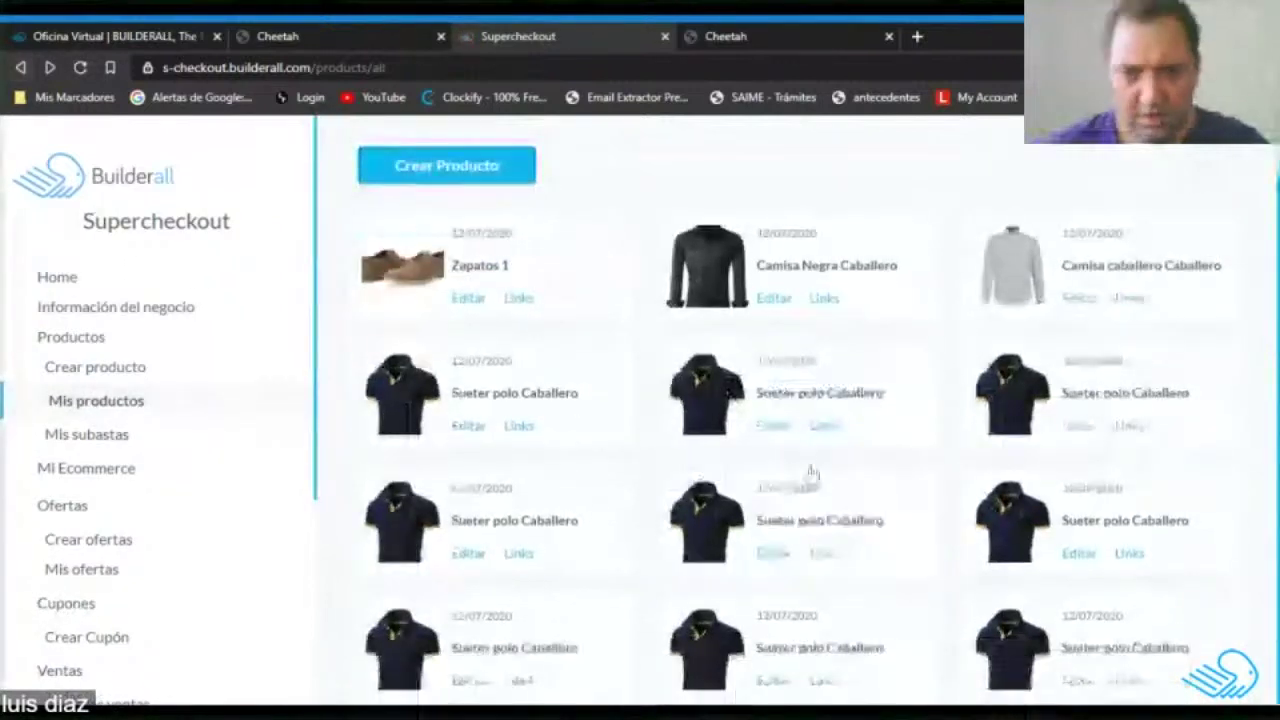
{"action": "left_click", "coordinate": [778, 427]}
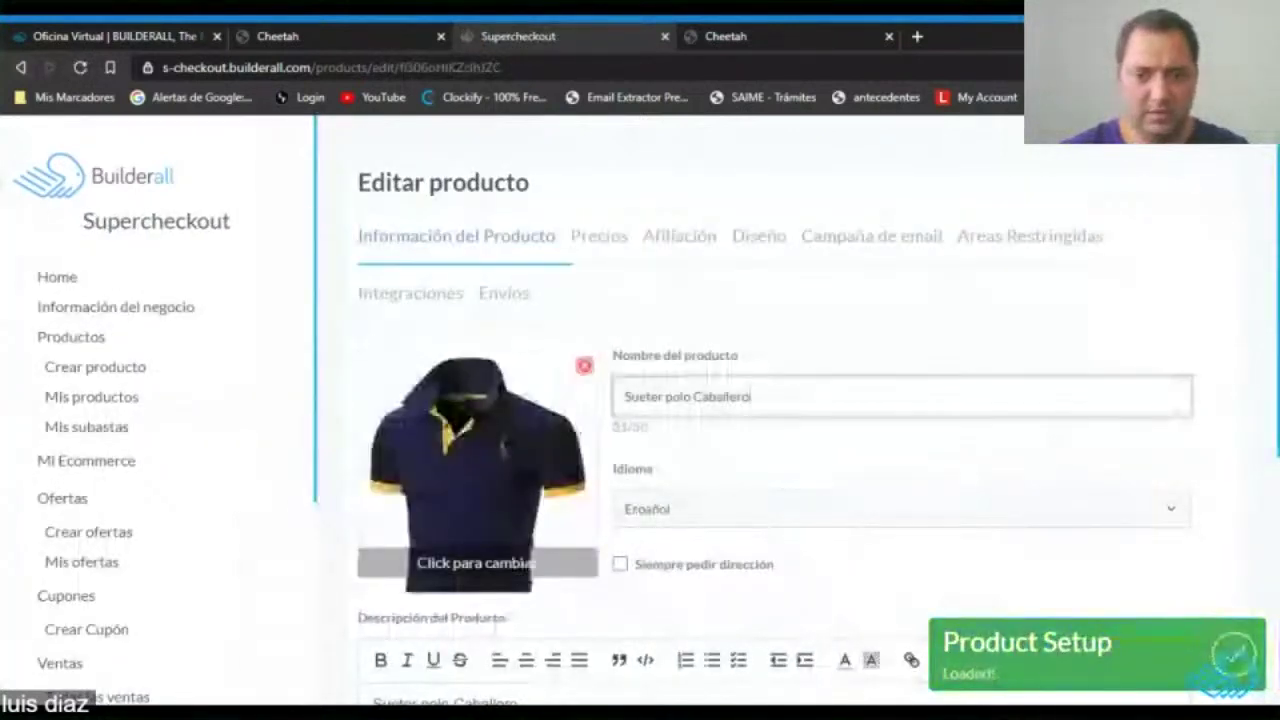
{"action": "type", "text": "Zapatos 2"}
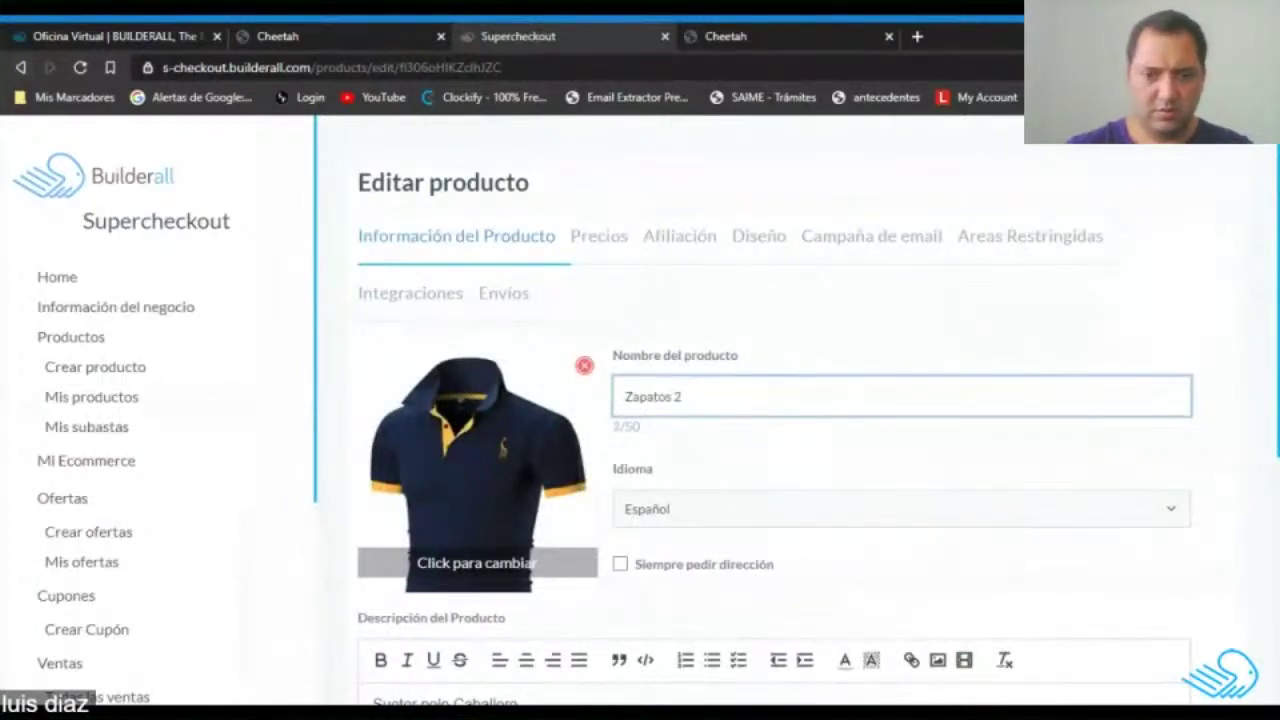
Load the black sneakers photo and crop it to cover the whole image.
{"action": "scroll", "coordinate": [473, 390], "scroll_direction": "down", "scroll_amount": 1}
{"action": "left_click", "coordinate": [471, 387]}
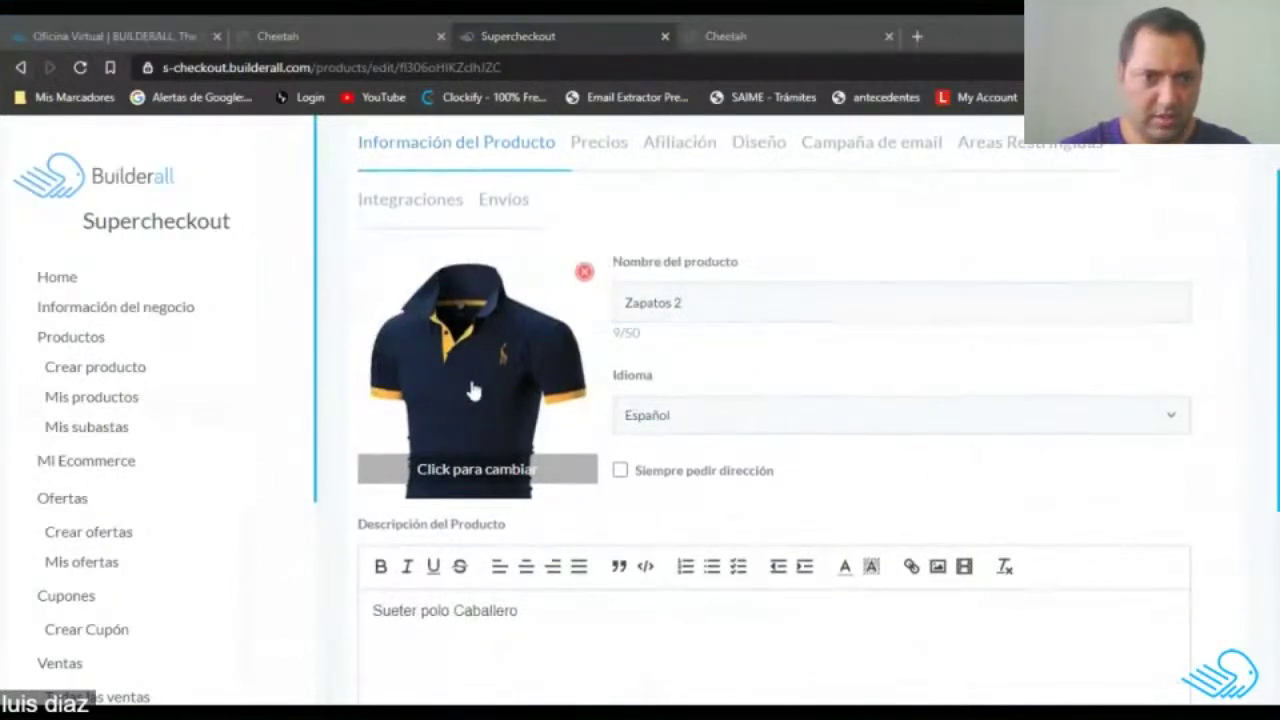
{"action": "double_click", "coordinate": [517, 400]}
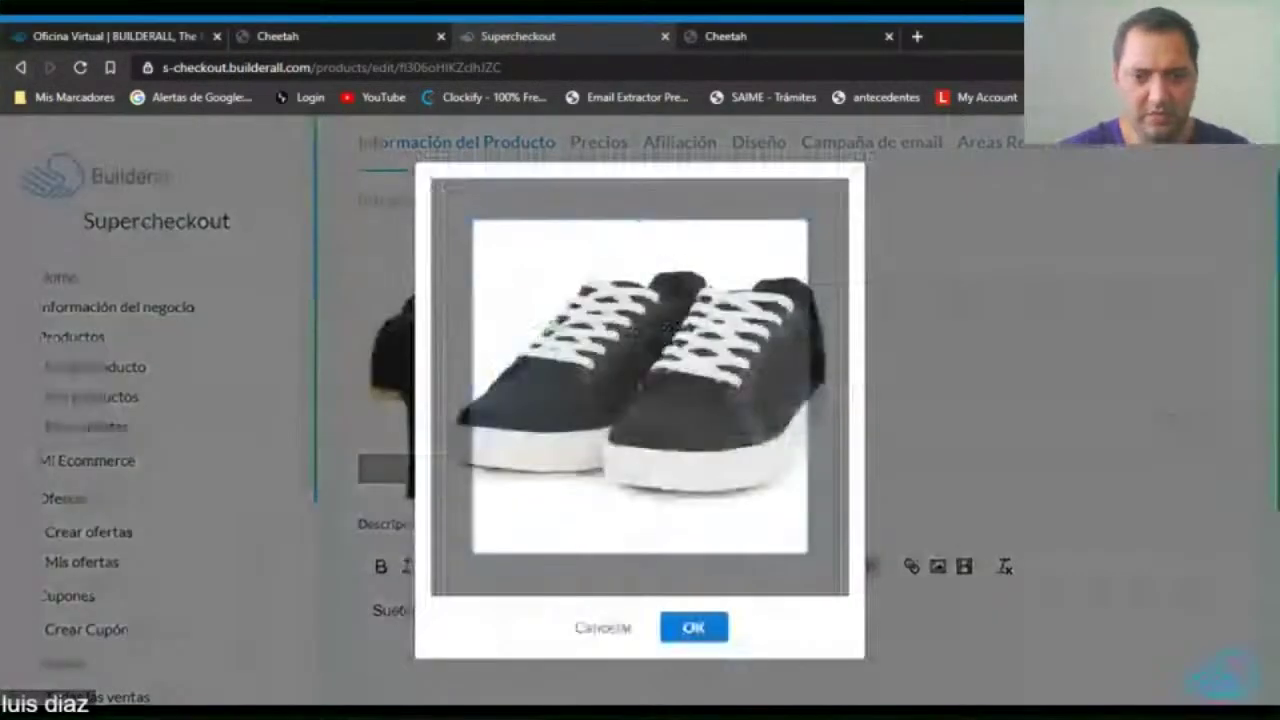
{"action": "left_click_drag", "start_coordinate": [517, 400], "coordinate": [477, 357]}
{"action": "left_click_drag", "start_coordinate": [766, 512], "coordinate": [843, 590]}
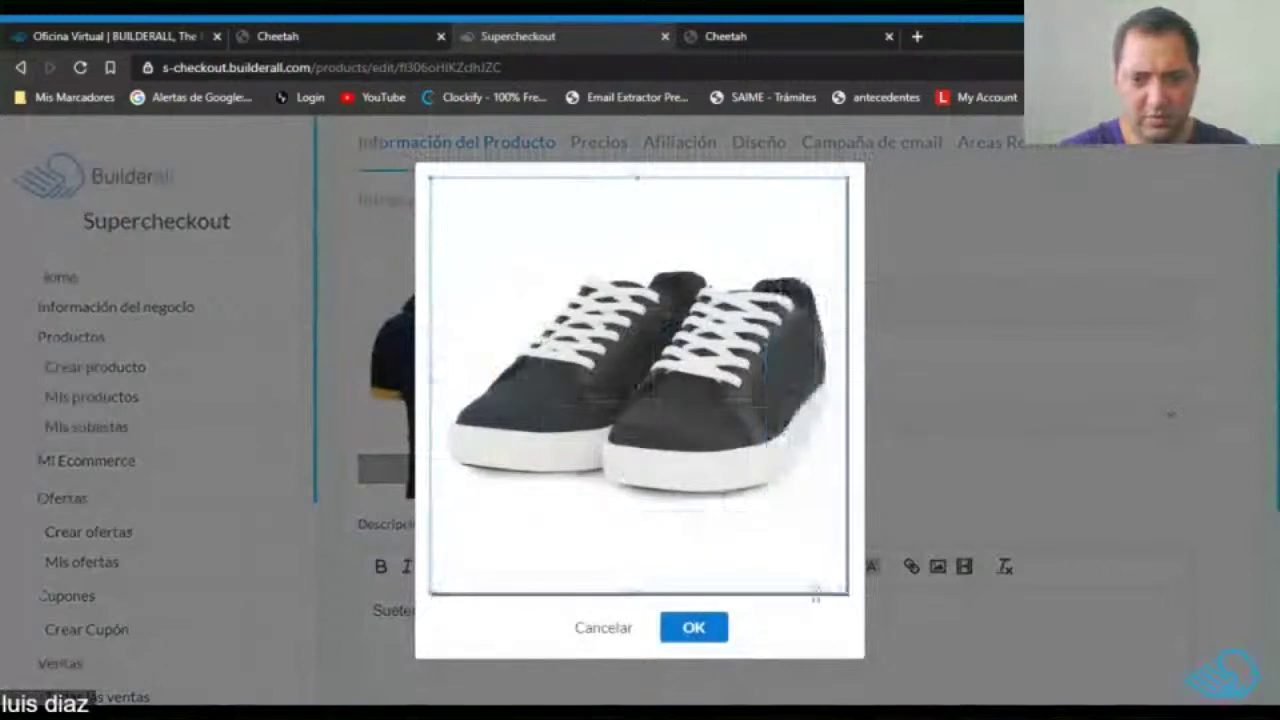
{"action": "left_click", "coordinate": [708, 637]}
Clear the old polo shirt description so the product reads Zapatos.
{"action": "scroll", "coordinate": [620, 413], "scroll_direction": "down", "scroll_amount": 3}
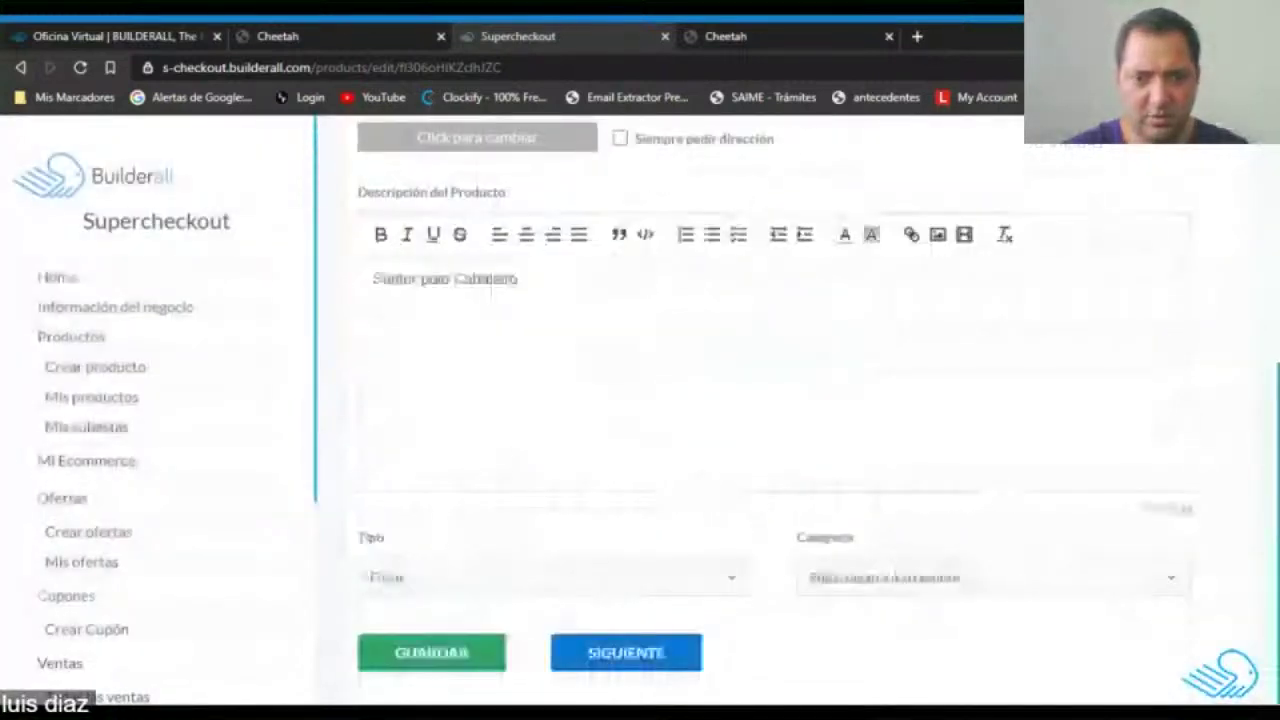
{"action": "left_click_drag", "start_coordinate": [517, 279], "coordinate": [373, 279]}
{"action": "key", "text": "BackSpace"}
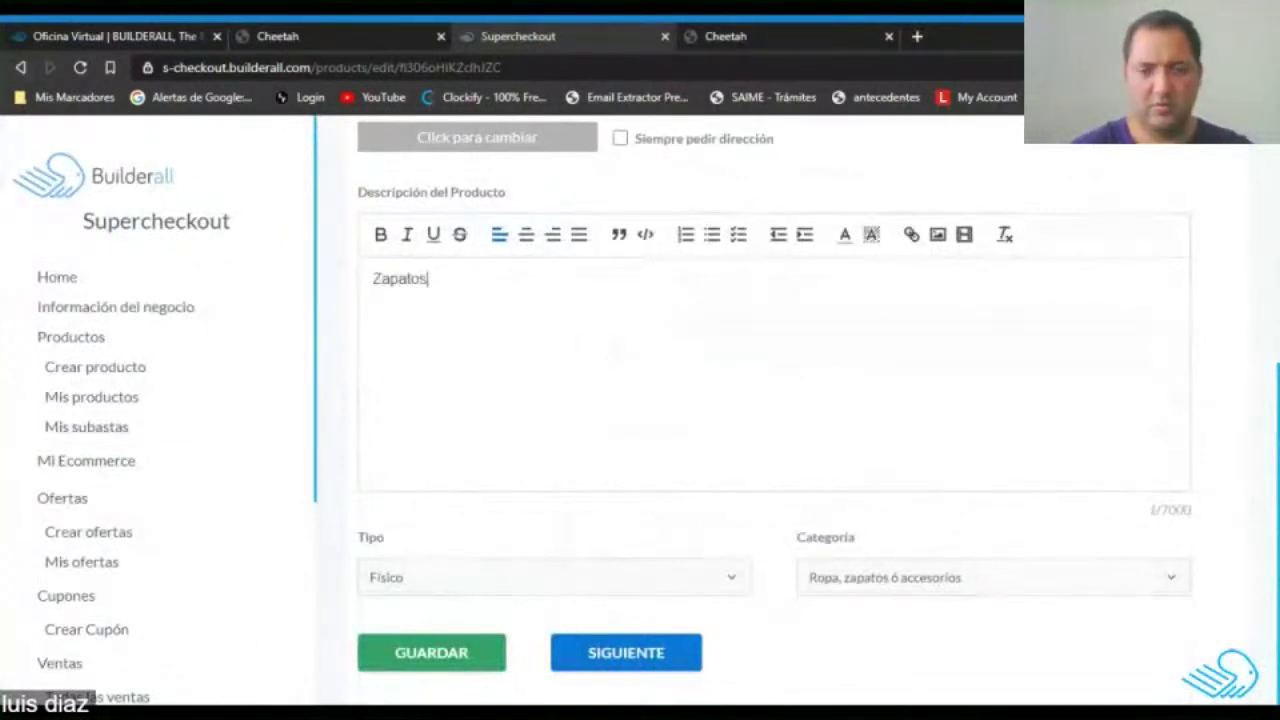
Set the price to 30.00 USD and add a 7% ITBMS percentage tax.
{"action": "left_click", "coordinate": [645, 660]}
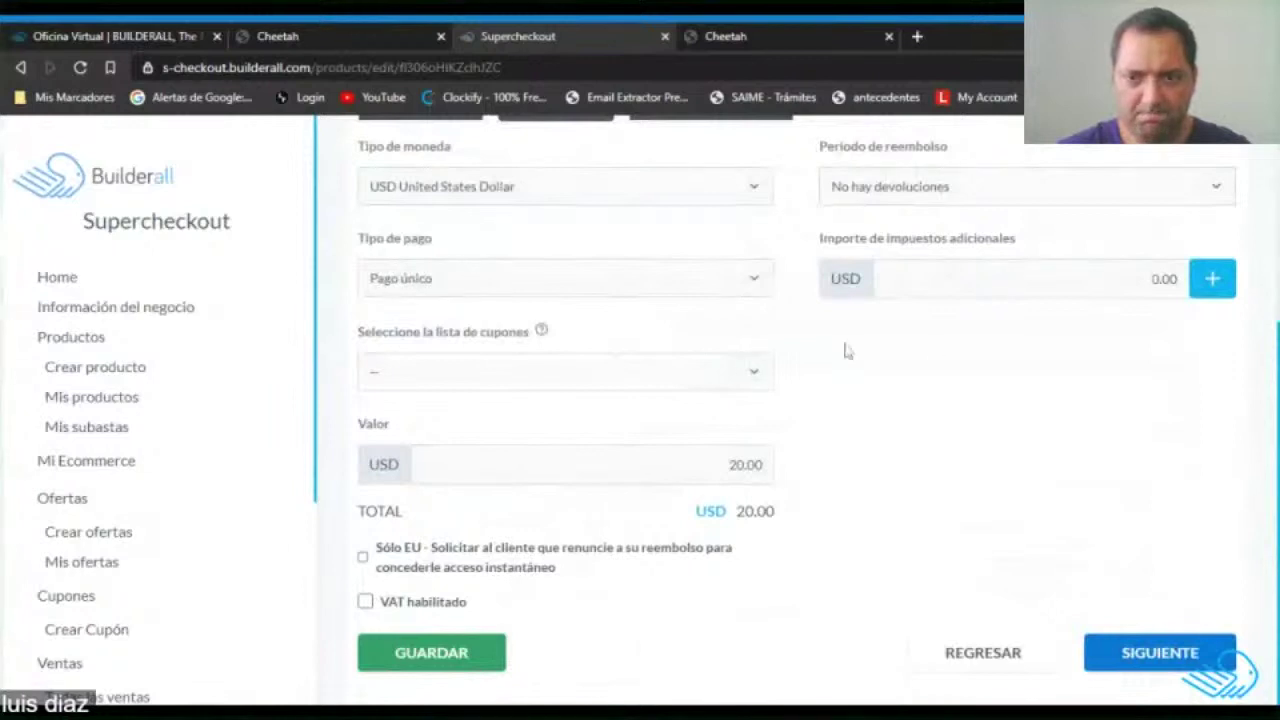
{"action": "scroll", "coordinate": [946, 349], "scroll_direction": "up", "scroll_amount": 3}
{"action": "scroll", "coordinate": [946, 357], "scroll_direction": "down", "scroll_amount": 3}
{"action": "double_click", "coordinate": [736, 464]}
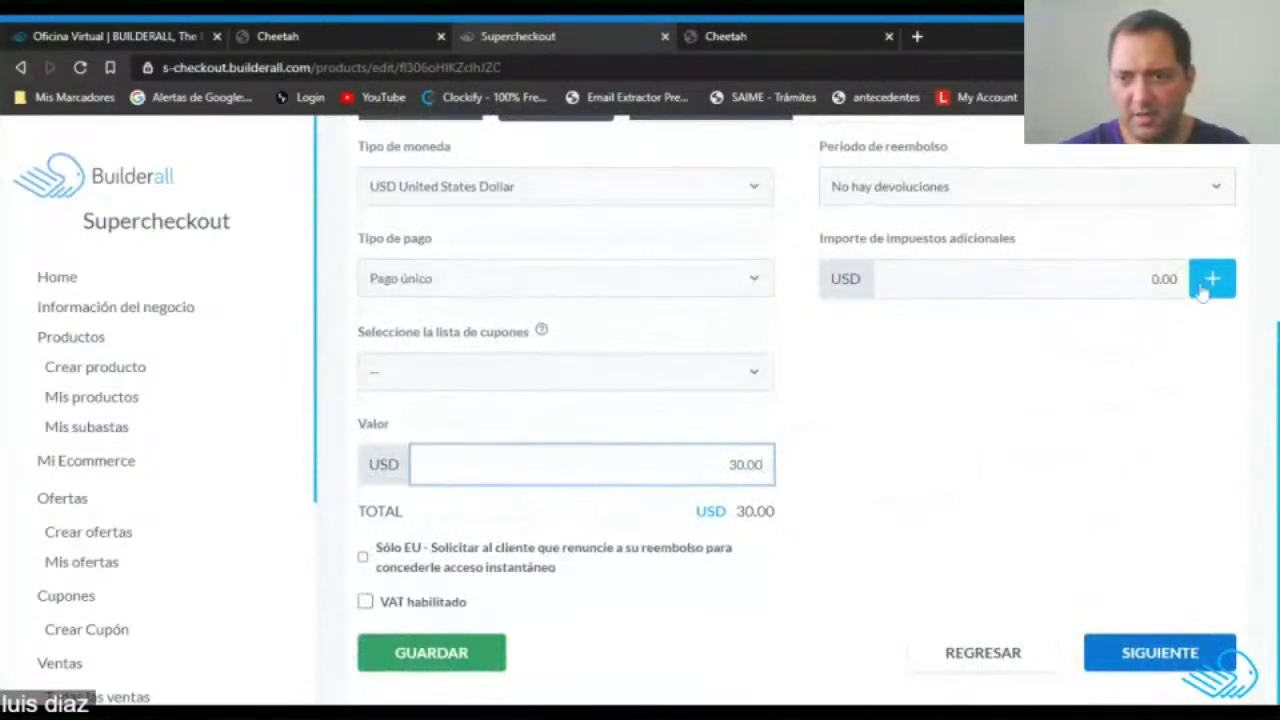
{"action": "left_click", "coordinate": [1207, 284]}
{"action": "left_click", "coordinate": [409, 466]}
{"action": "left_click", "coordinate": [394, 410]}
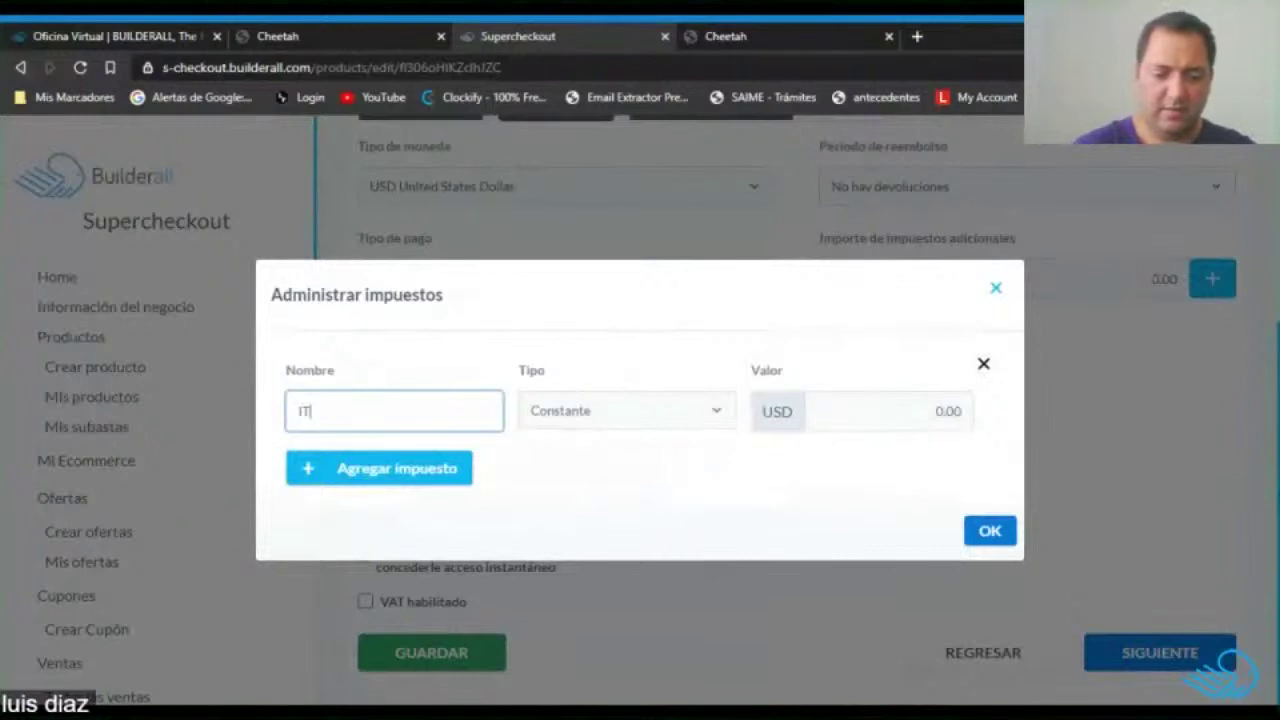
{"action": "left_click", "coordinate": [568, 403]}
{"action": "left_click", "coordinate": [660, 440]}
{"action": "left_click", "coordinate": [956, 411]}
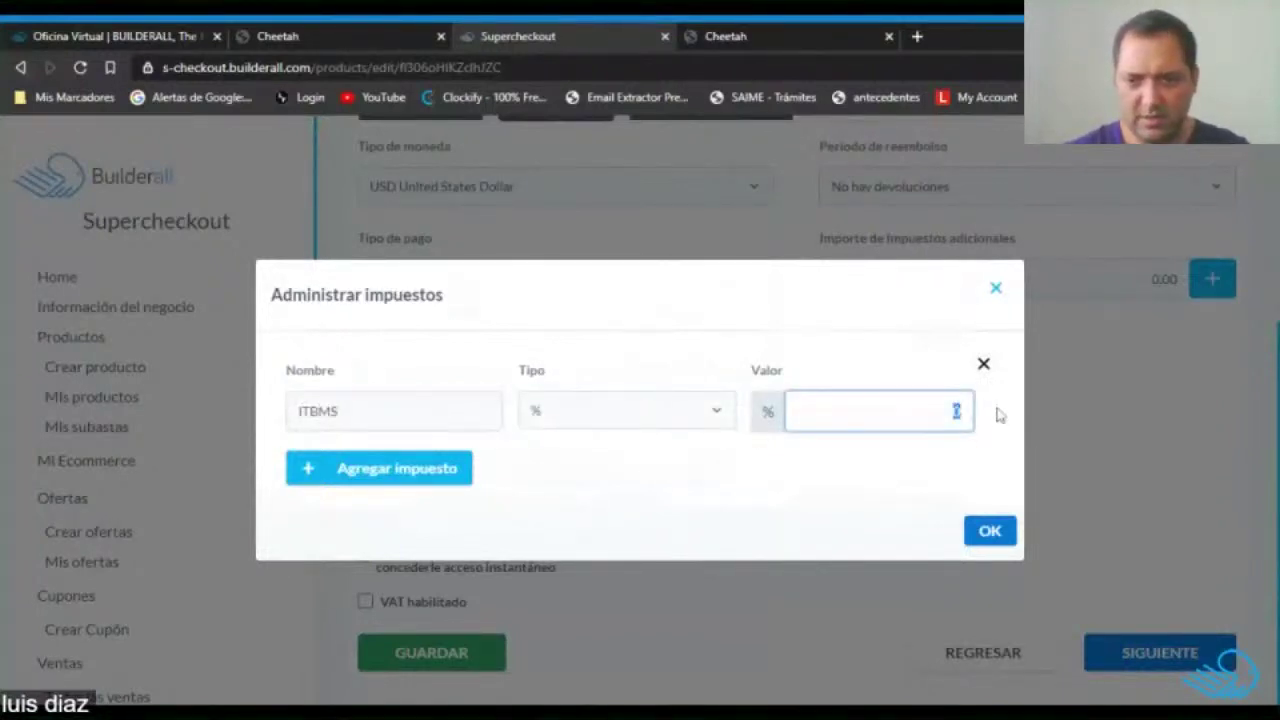
{"action": "type", "text": "7"}
{"action": "left_click", "coordinate": [1013, 533]}
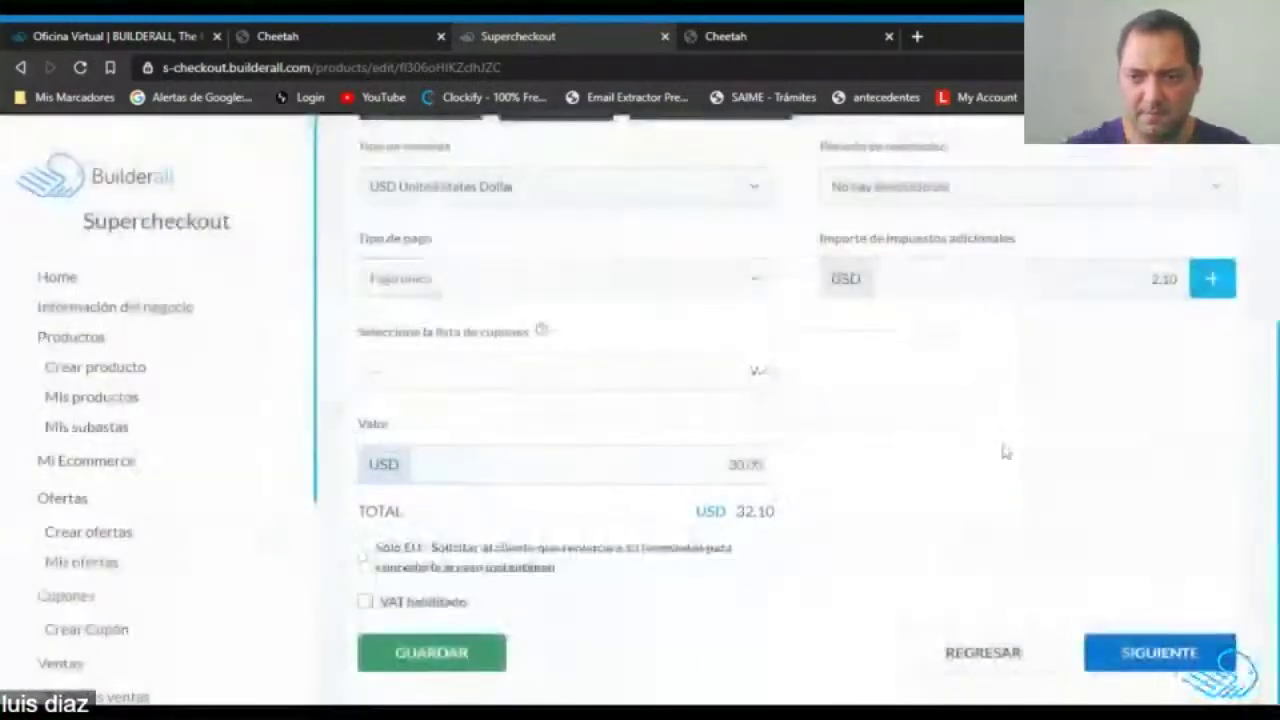
Advance through the remaining product steps and save Zapatos 2 with 10.00 flat-rate shipping.
{"action": "left_click", "coordinate": [1161, 664]}
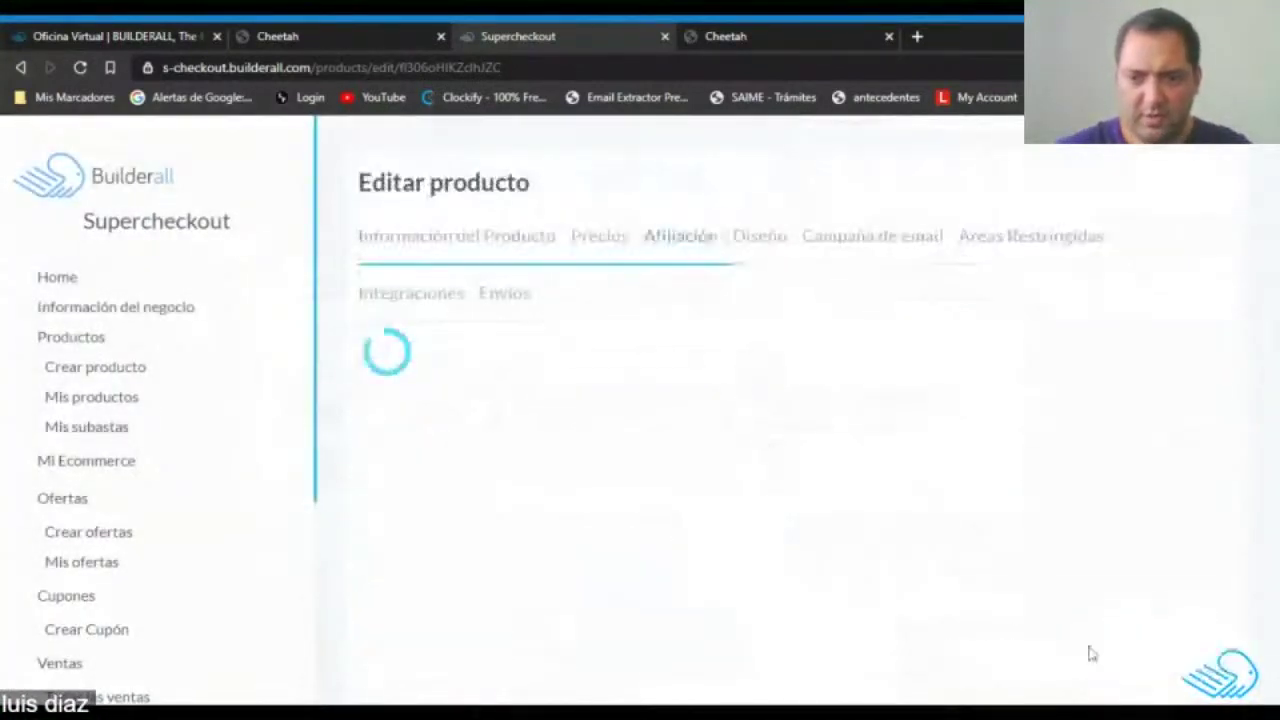
{"action": "left_click", "coordinate": [1130, 432]}
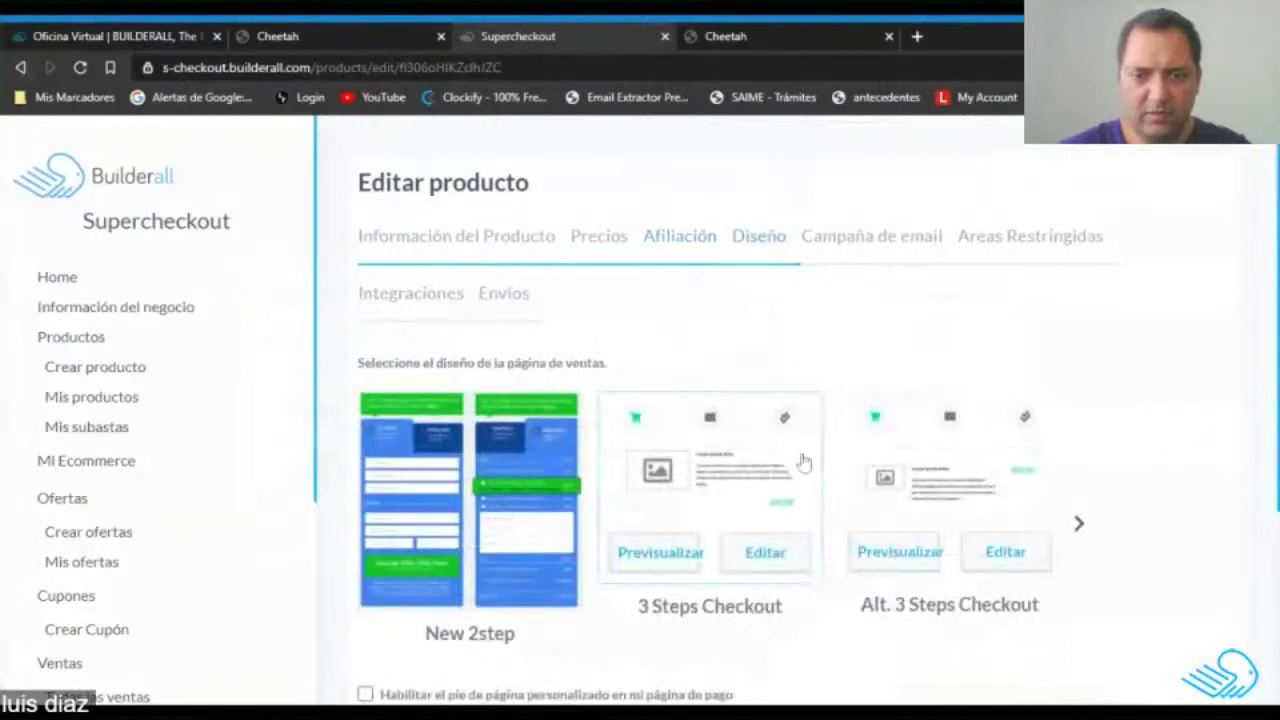
{"action": "scroll", "coordinate": [720, 389], "scroll_direction": "down", "scroll_amount": 2}
{"action": "scroll", "coordinate": [750, 420], "scroll_direction": "down", "scroll_amount": 3}
{"action": "left_click", "coordinate": [876, 660]}
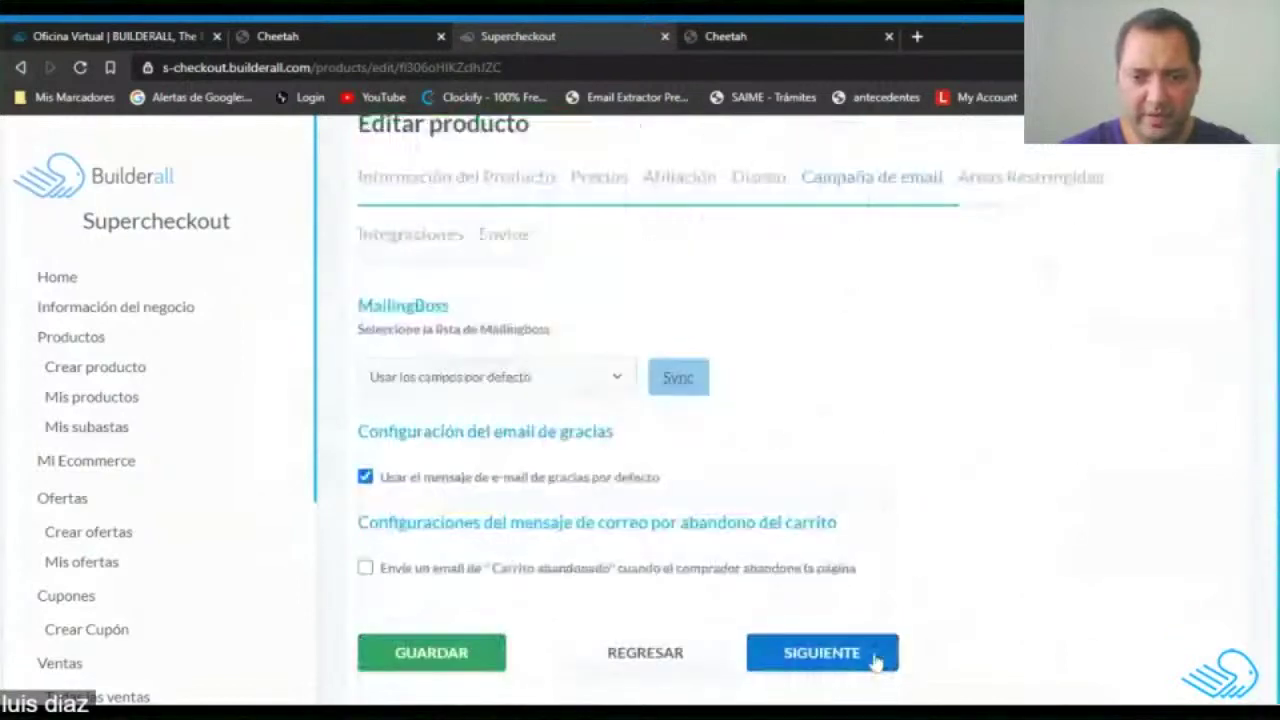
{"action": "left_click", "coordinate": [847, 655]}
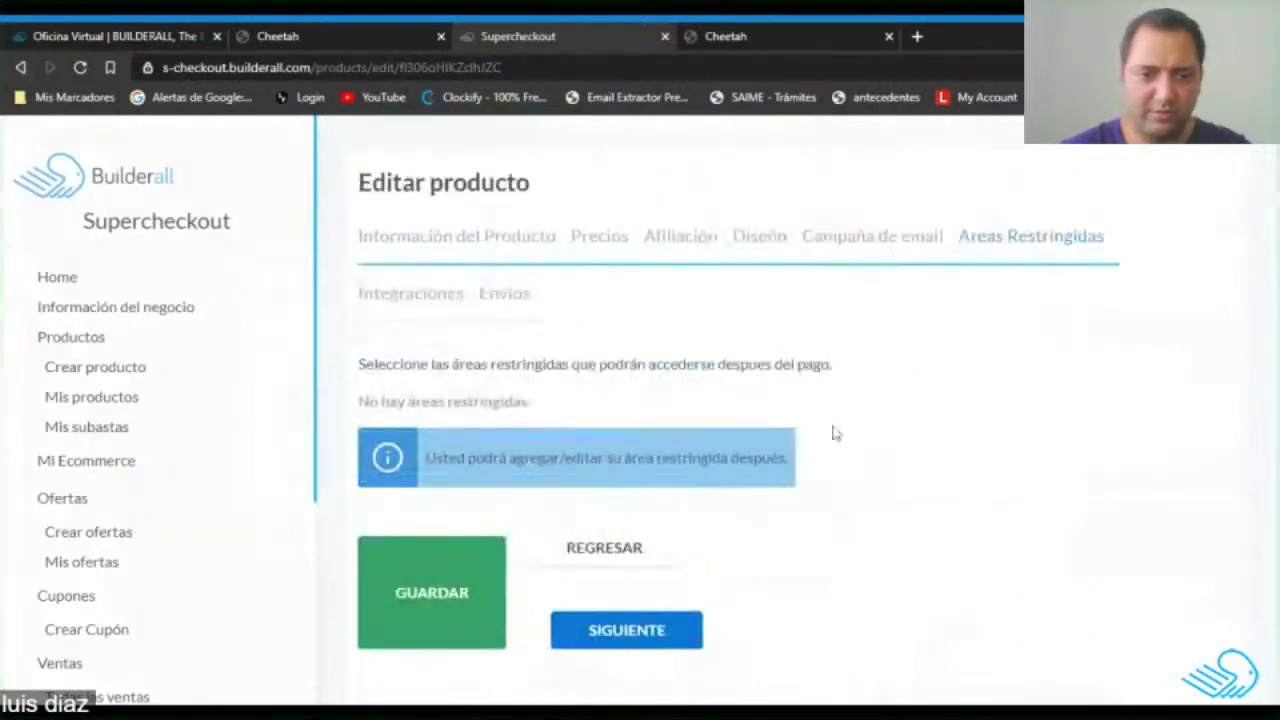
{"action": "left_click", "coordinate": [645, 648]}
{"action": "scroll", "coordinate": [620, 560], "scroll_direction": "down", "scroll_amount": 3}
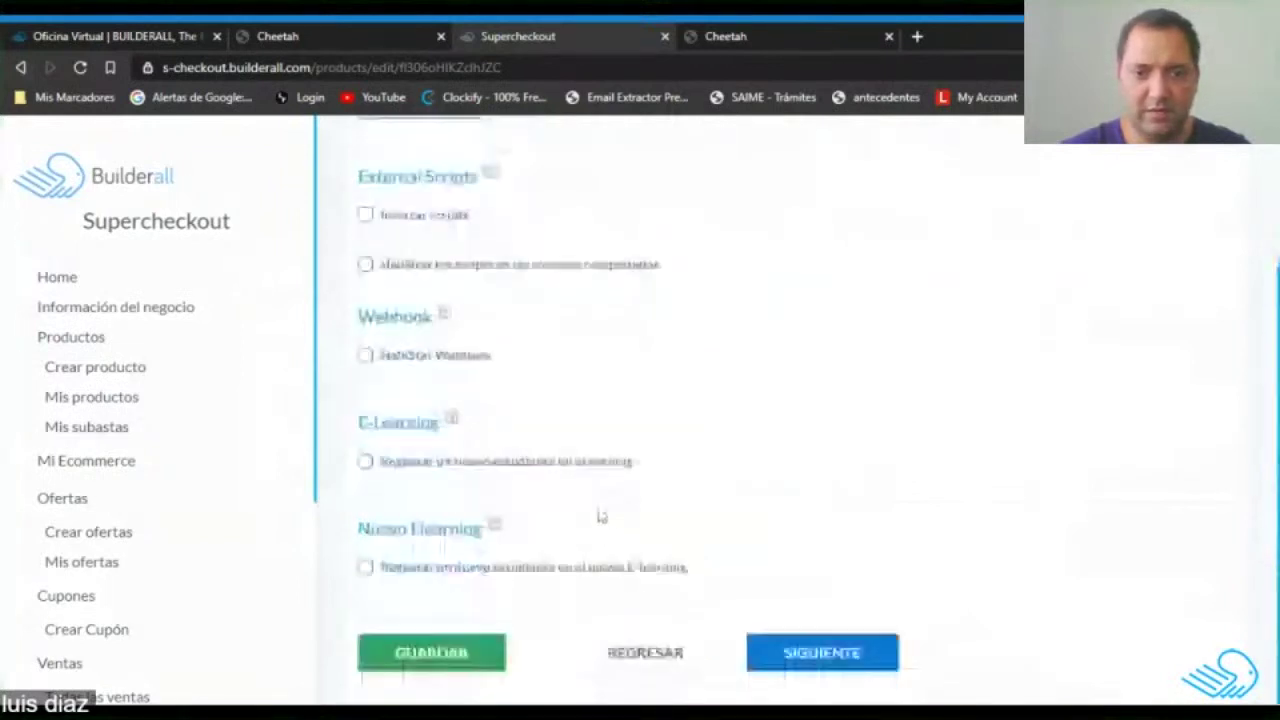
{"action": "left_click", "coordinate": [828, 672]}
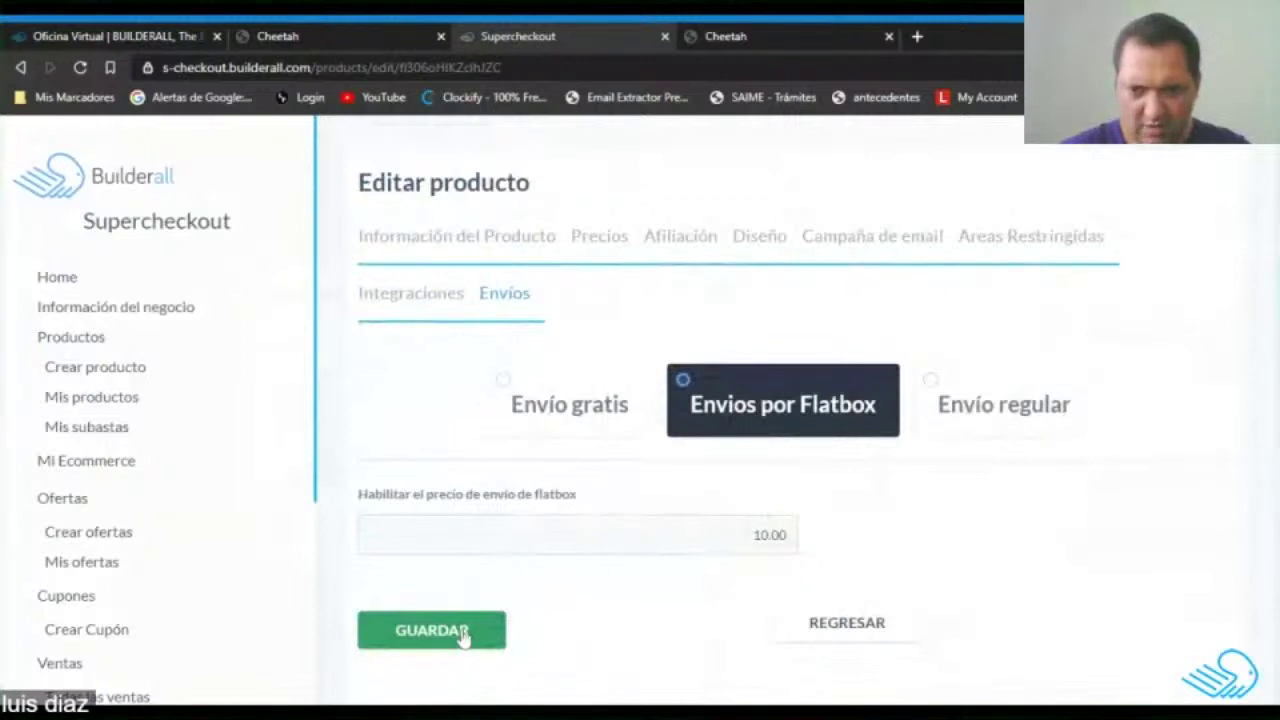
{"action": "left_click", "coordinate": [464, 636]}
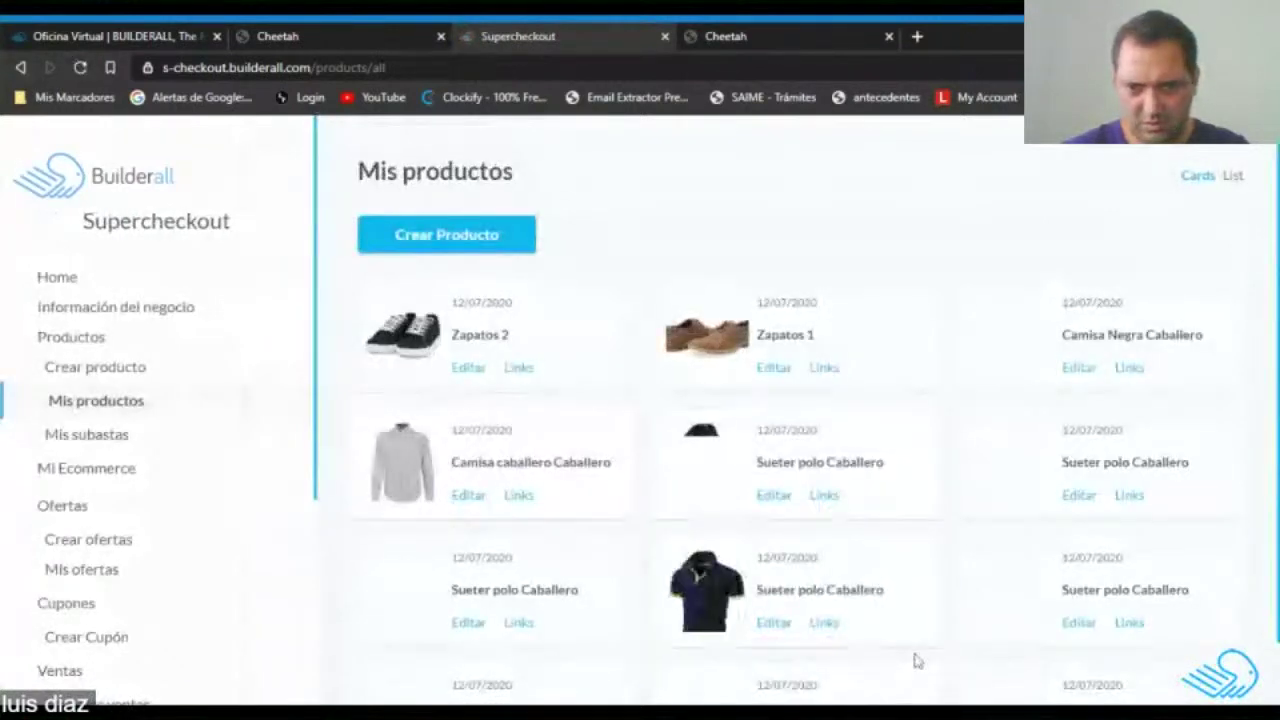
Give a Sueter polo Caballero product the black dress shoes photo as its picture.
{"action": "left_click", "coordinate": [1080, 497]}
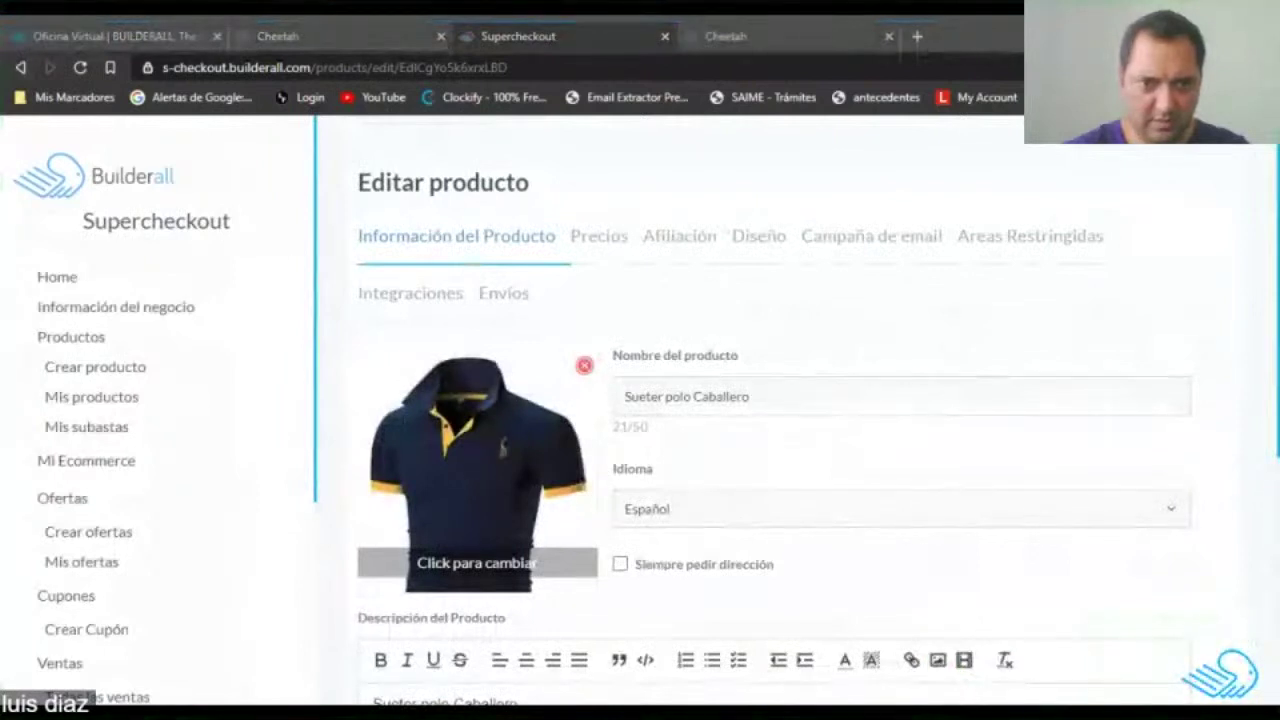
{"action": "left_click", "coordinate": [527, 563]}
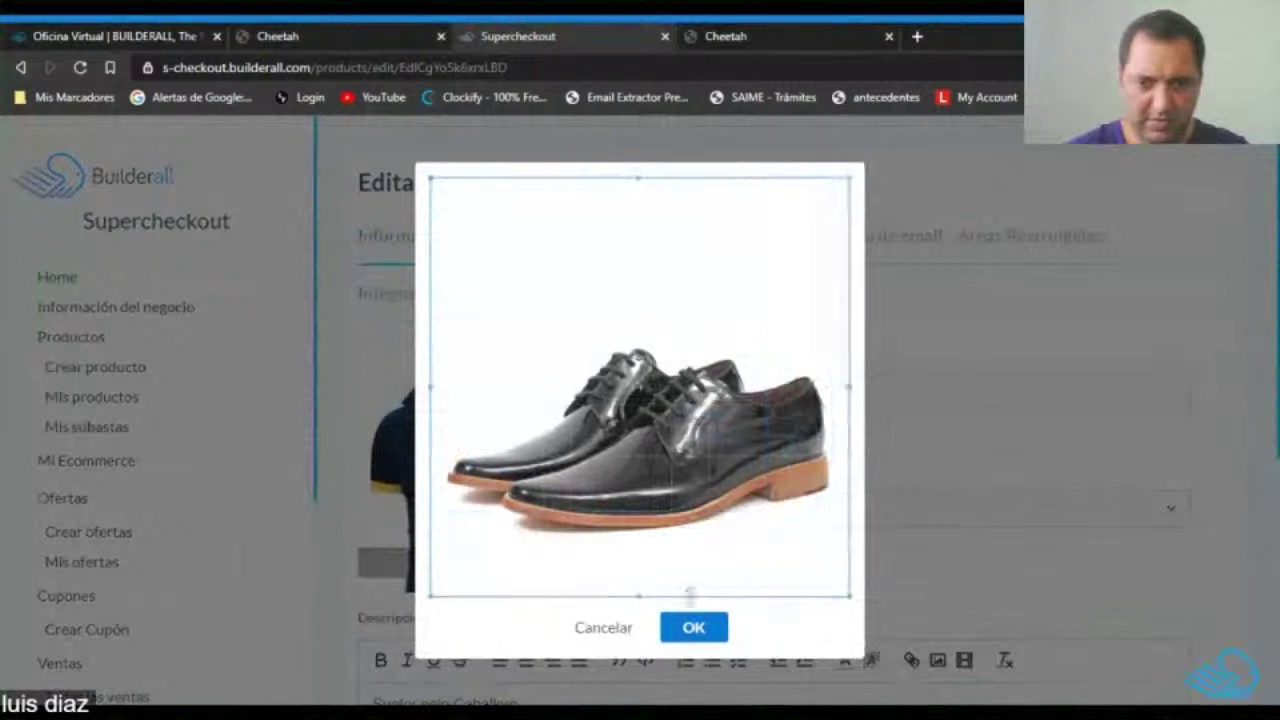
{"action": "left_click", "coordinate": [694, 627]}
Replace the product description with 'Zapatos'.
{"action": "scroll", "coordinate": [766, 380], "scroll_direction": "down", "scroll_amount": 3}
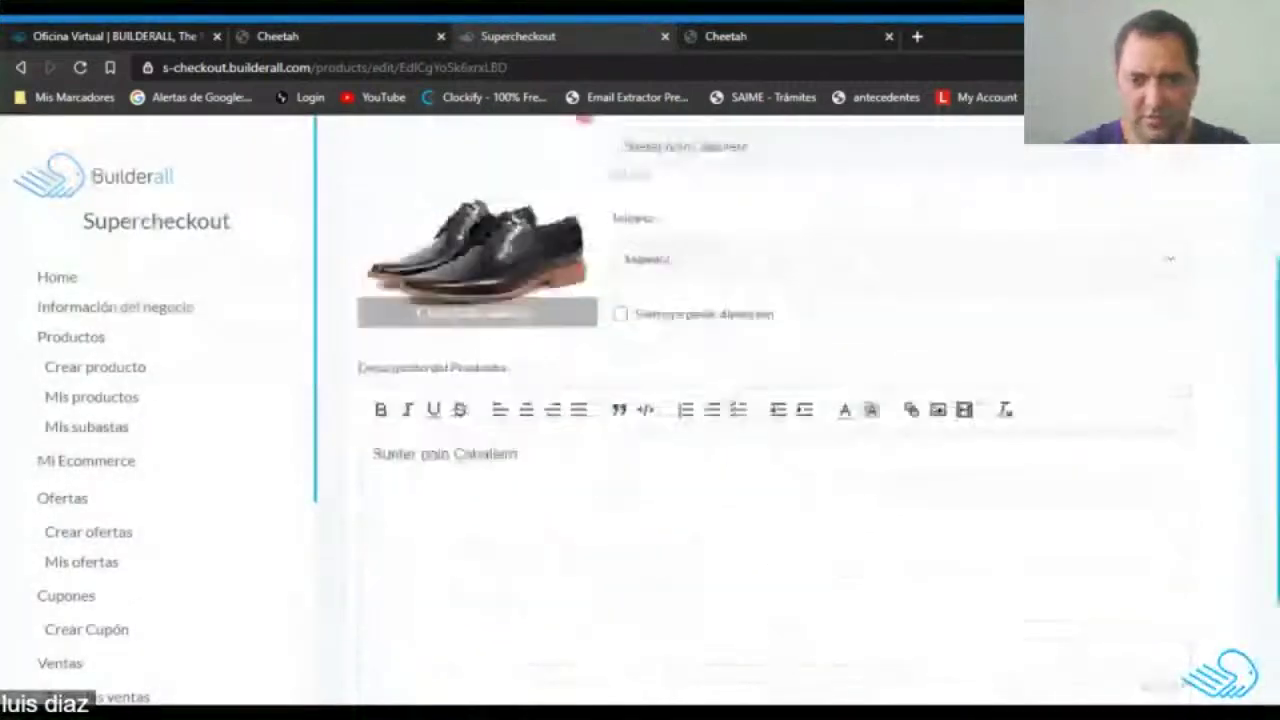
{"action": "left_click_drag", "start_coordinate": [518, 423], "coordinate": [360, 428]}
{"action": "key", "text": "BackSpace"}
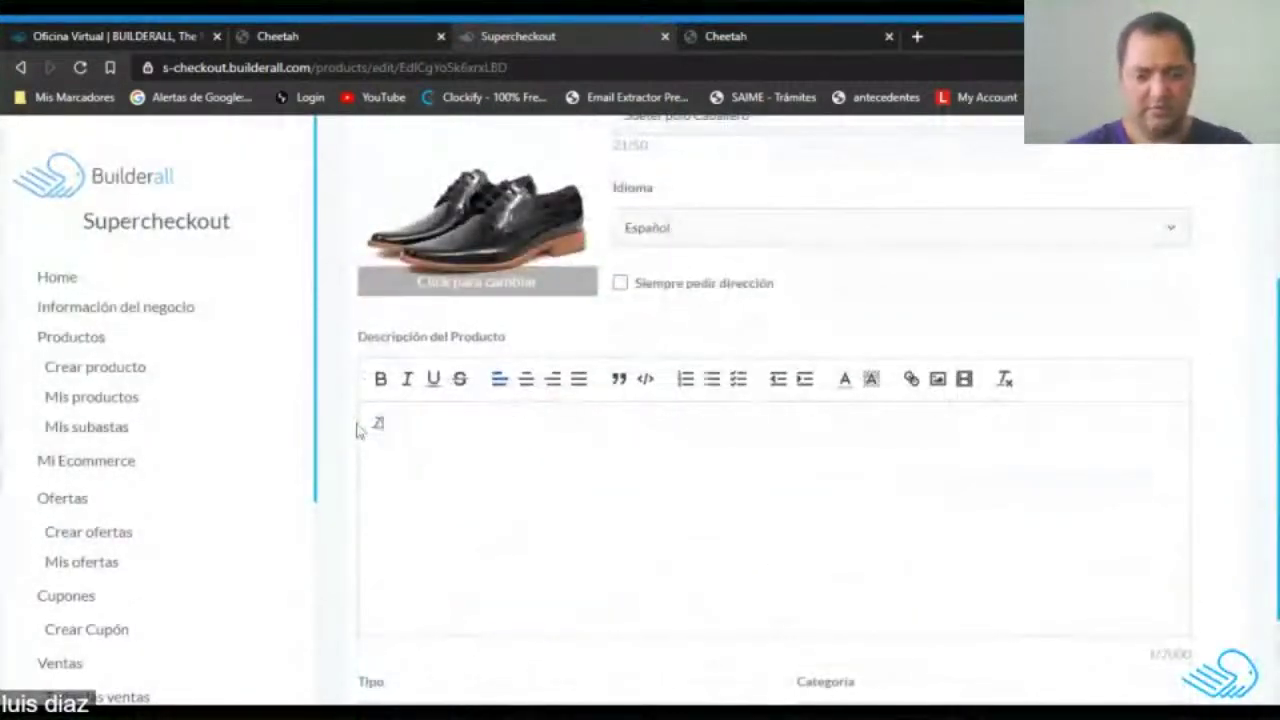
{"action": "type", "text": "Zapatos"}
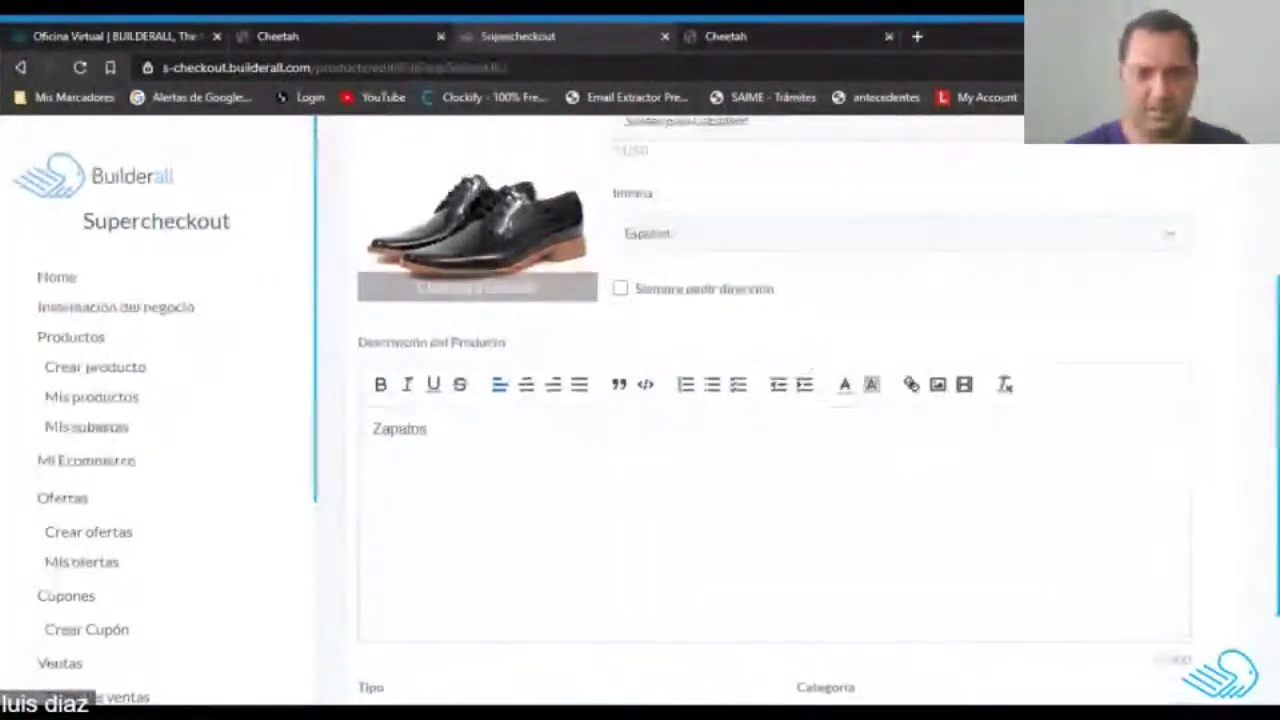
{"action": "scroll", "coordinate": [770, 400], "scroll_direction": "up", "scroll_amount": 3}
Set a 35.00 USD one-time price with no tax and save the product.
{"action": "left_click", "coordinate": [603, 238]}
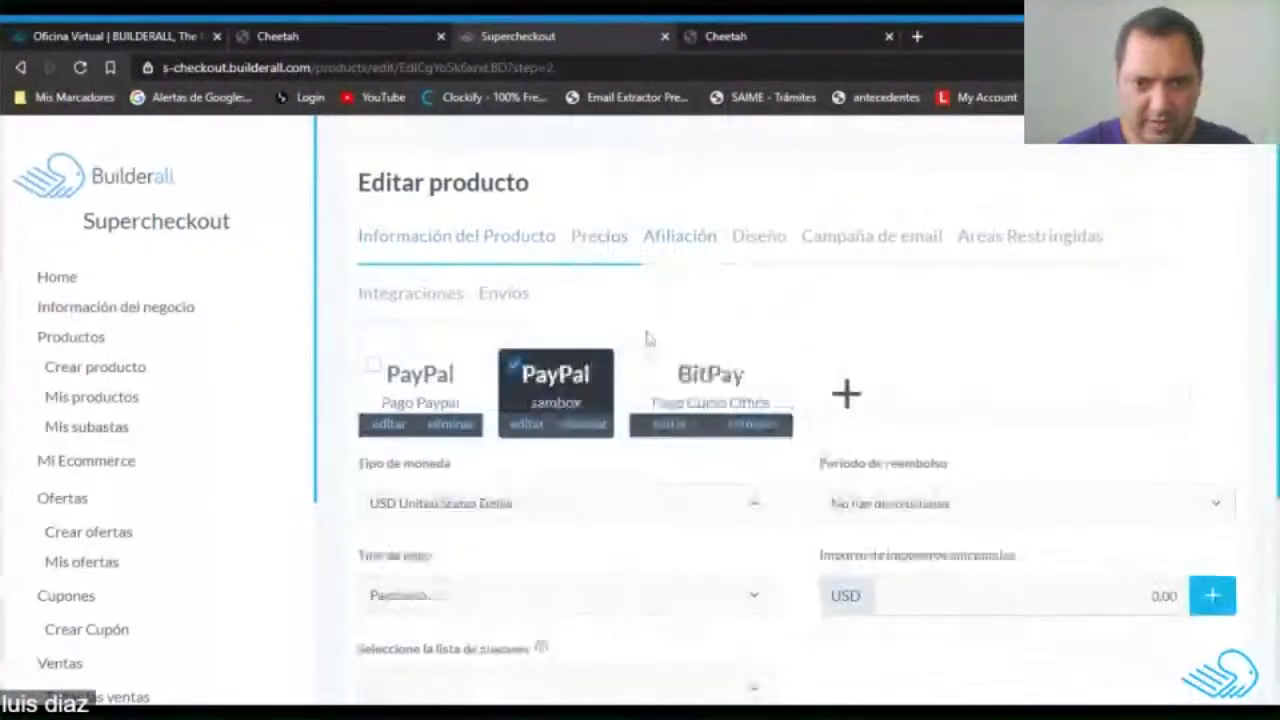
{"action": "scroll", "coordinate": [677, 437], "scroll_direction": "down", "scroll_amount": 3}
{"action": "left_click", "coordinate": [745, 500]}
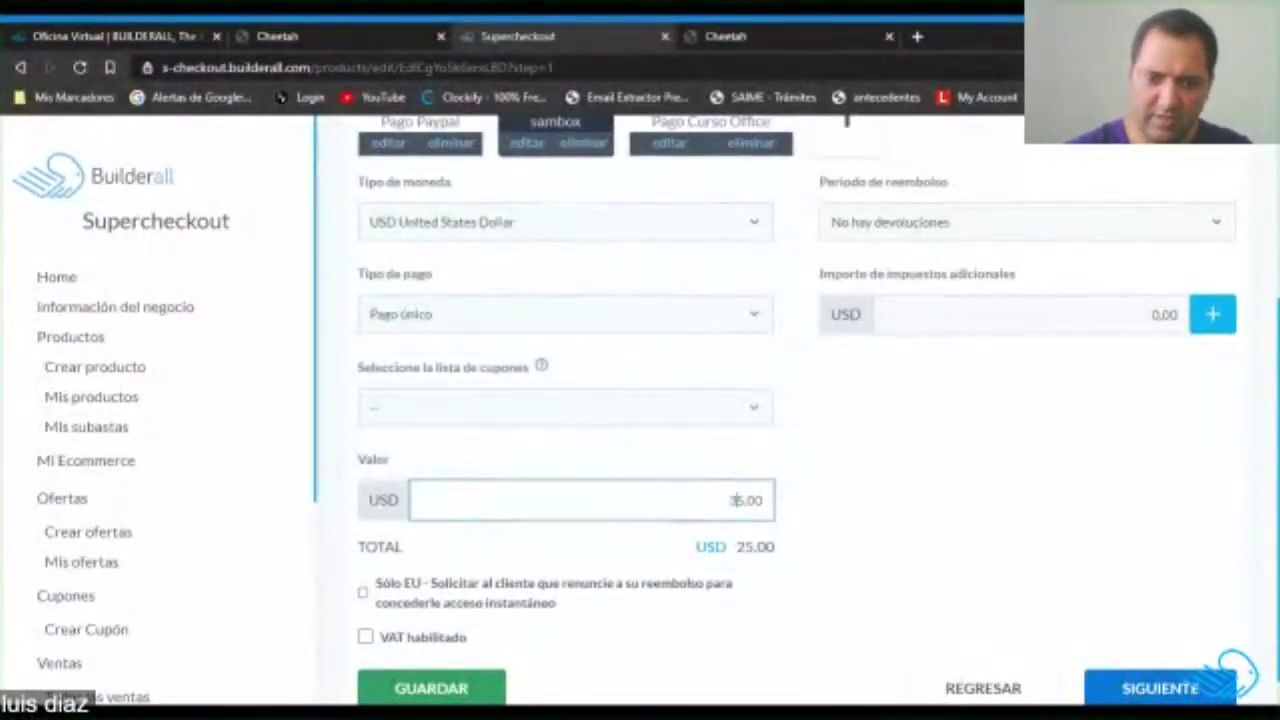
{"action": "left_click", "coordinate": [1208, 314]}
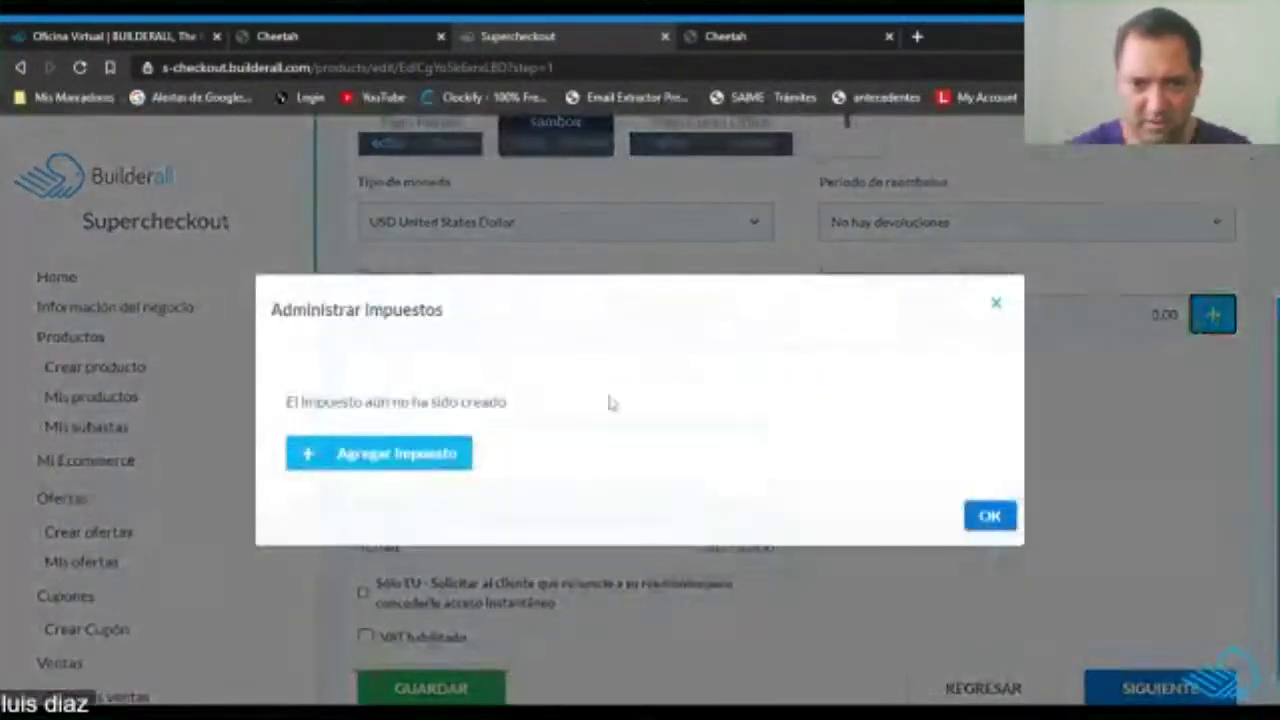
{"action": "left_click", "coordinate": [998, 303]}
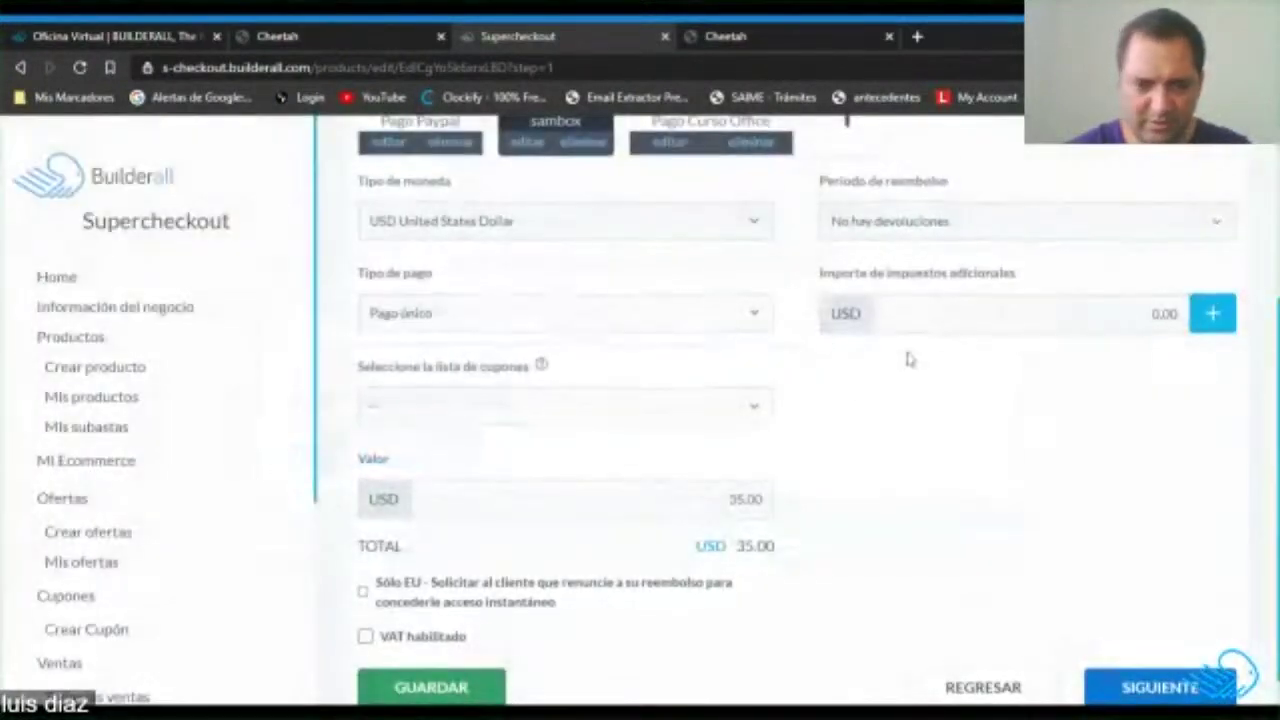
{"action": "scroll", "coordinate": [910, 362], "scroll_direction": "down", "scroll_amount": 1}
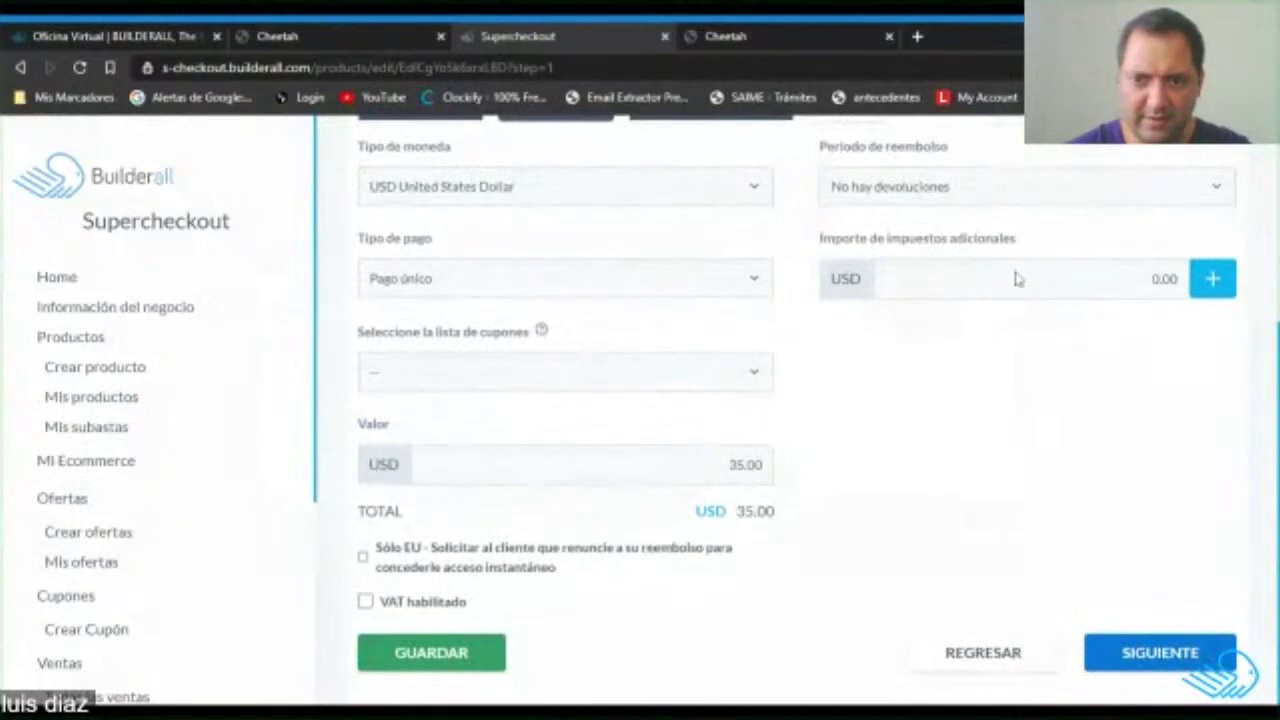
{"action": "scroll", "coordinate": [995, 483], "scroll_direction": "up", "scroll_amount": 3}
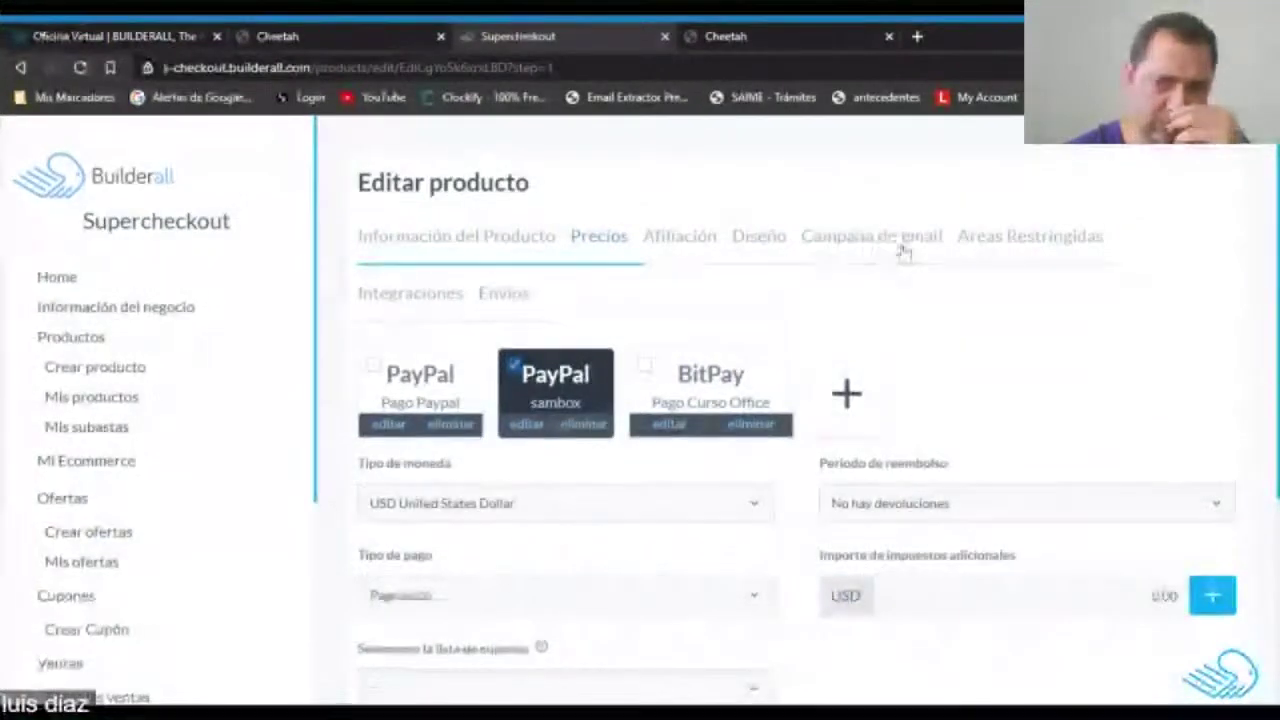
{"action": "scroll", "coordinate": [443, 303], "scroll_direction": "down", "scroll_amount": 3}
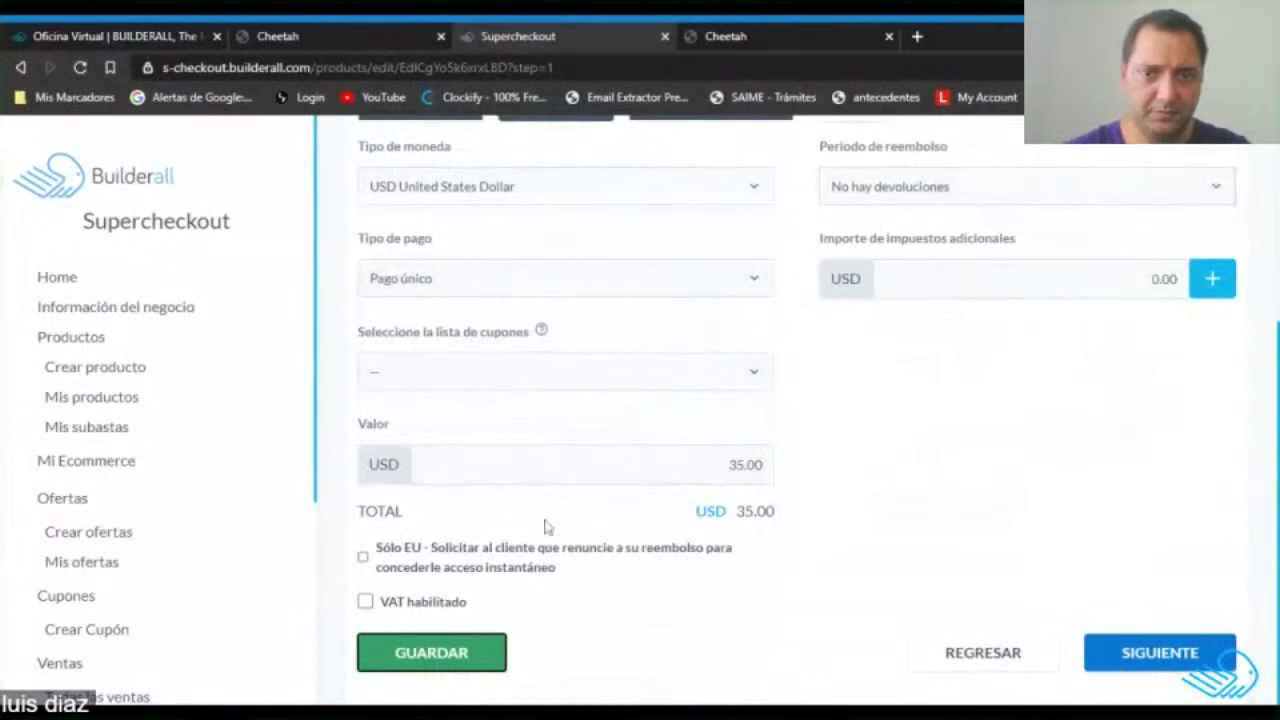
{"action": "left_click", "coordinate": [434, 648]}
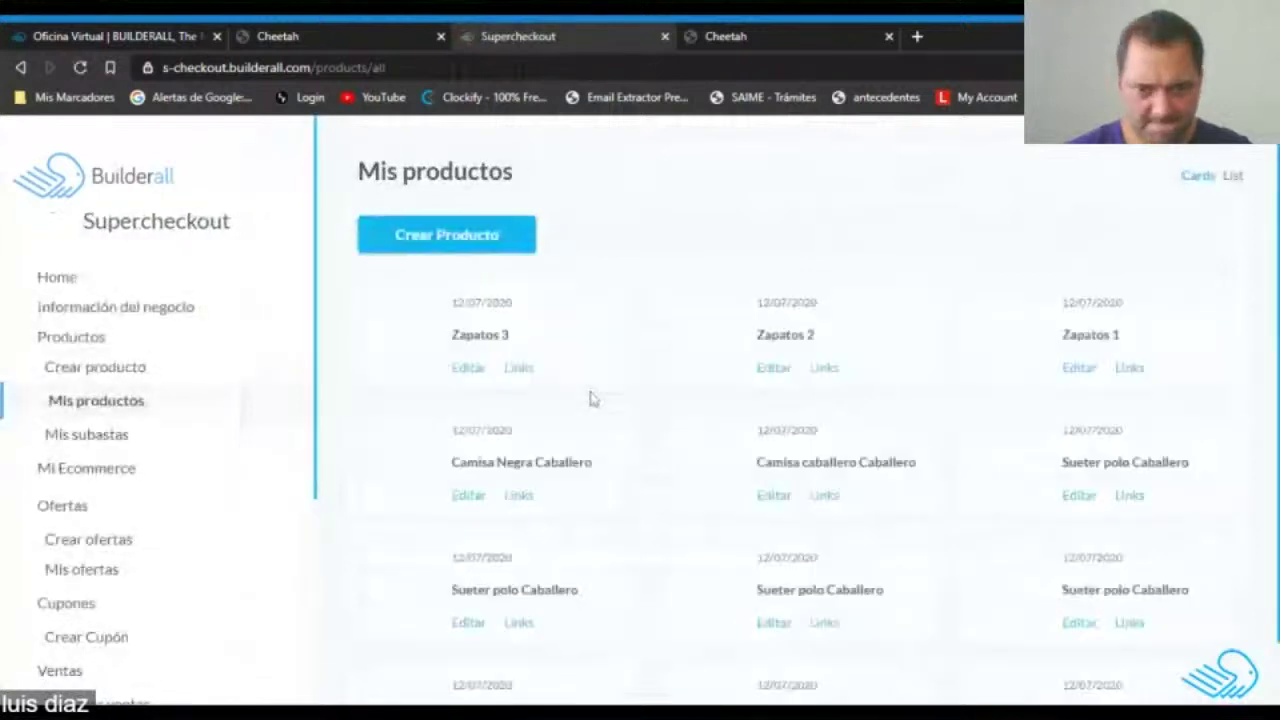
Give a polo sweater product a face-mask image, cropped to the whole picture.
{"action": "scroll", "coordinate": [592, 400], "scroll_direction": "down", "scroll_amount": 1}
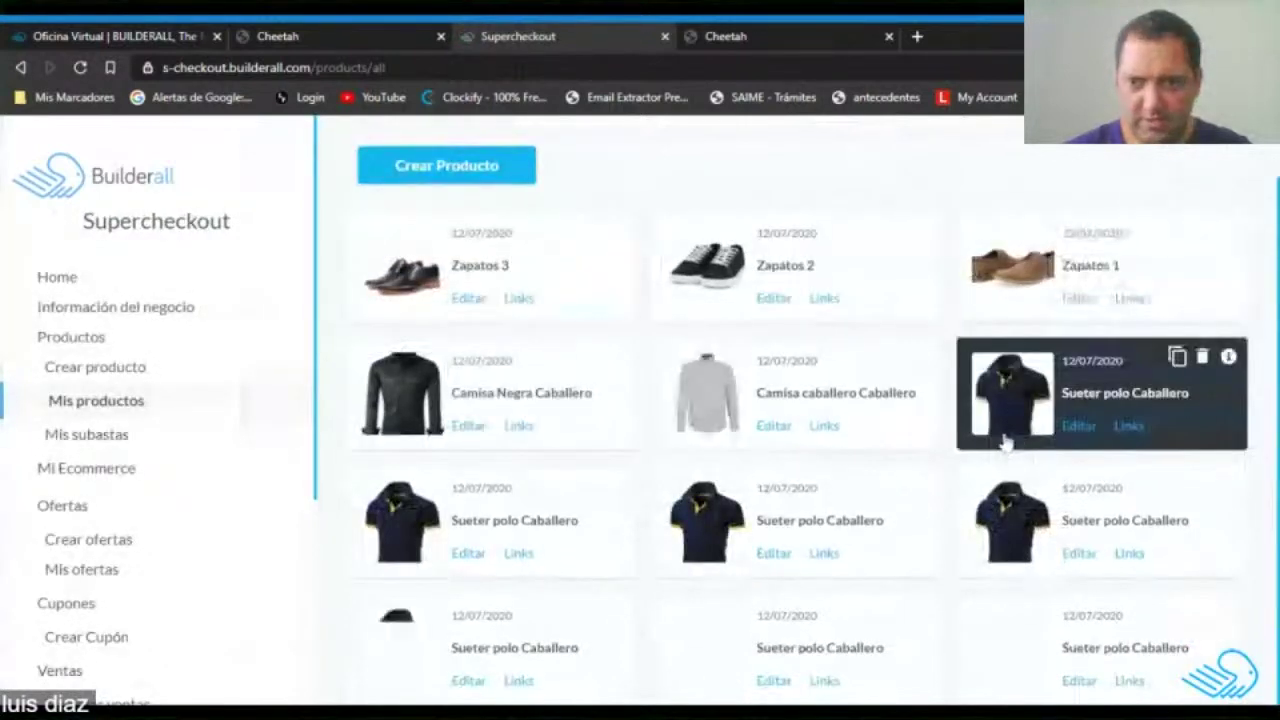
{"action": "left_click", "coordinate": [473, 563]}
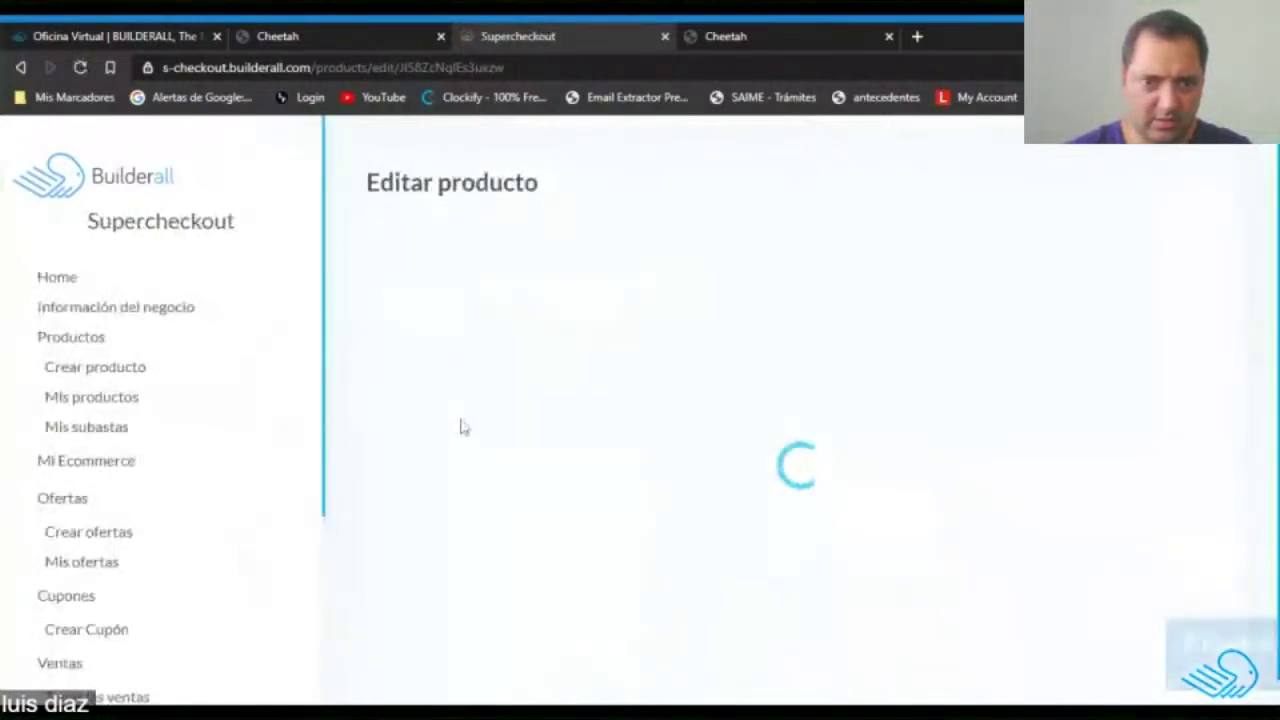
{"action": "scroll", "coordinate": [495, 425], "scroll_direction": "down", "scroll_amount": 4}
{"action": "scroll", "coordinate": [500, 428], "scroll_direction": "up", "scroll_amount": 4}
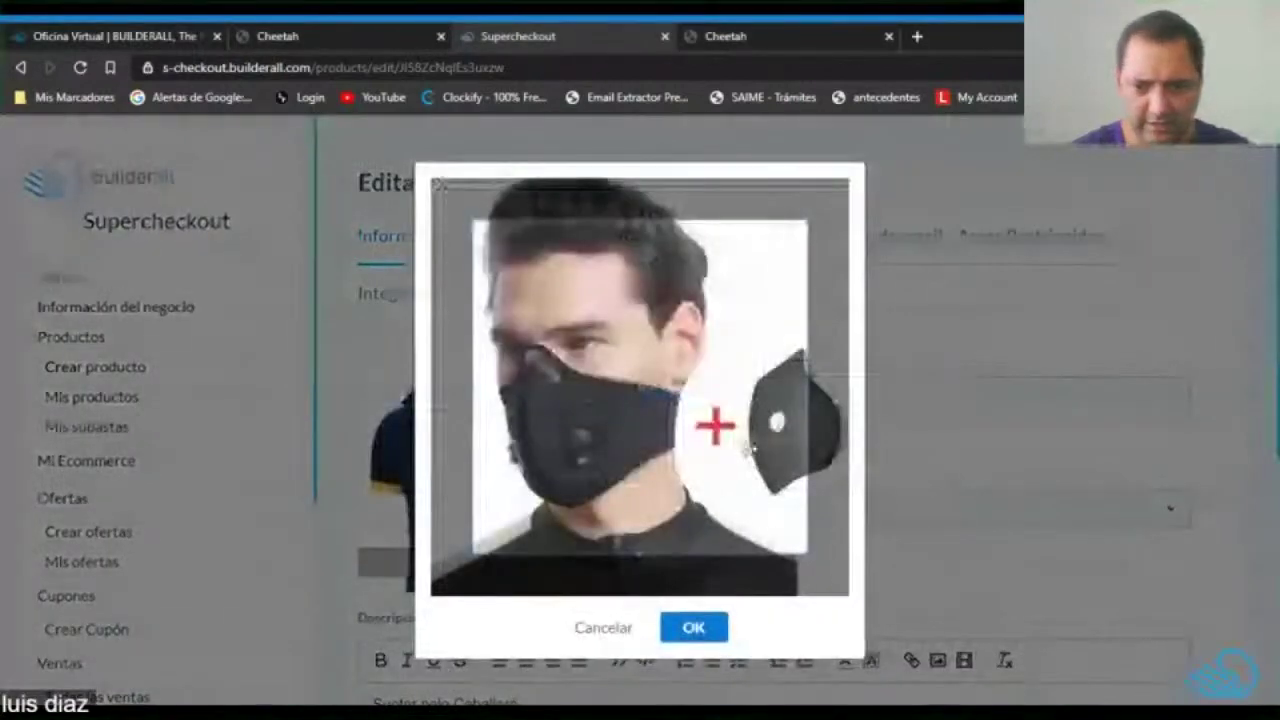
{"action": "left_click_drag", "start_coordinate": [762, 518], "coordinate": [730, 598]}
{"action": "left_click", "coordinate": [700, 628]}
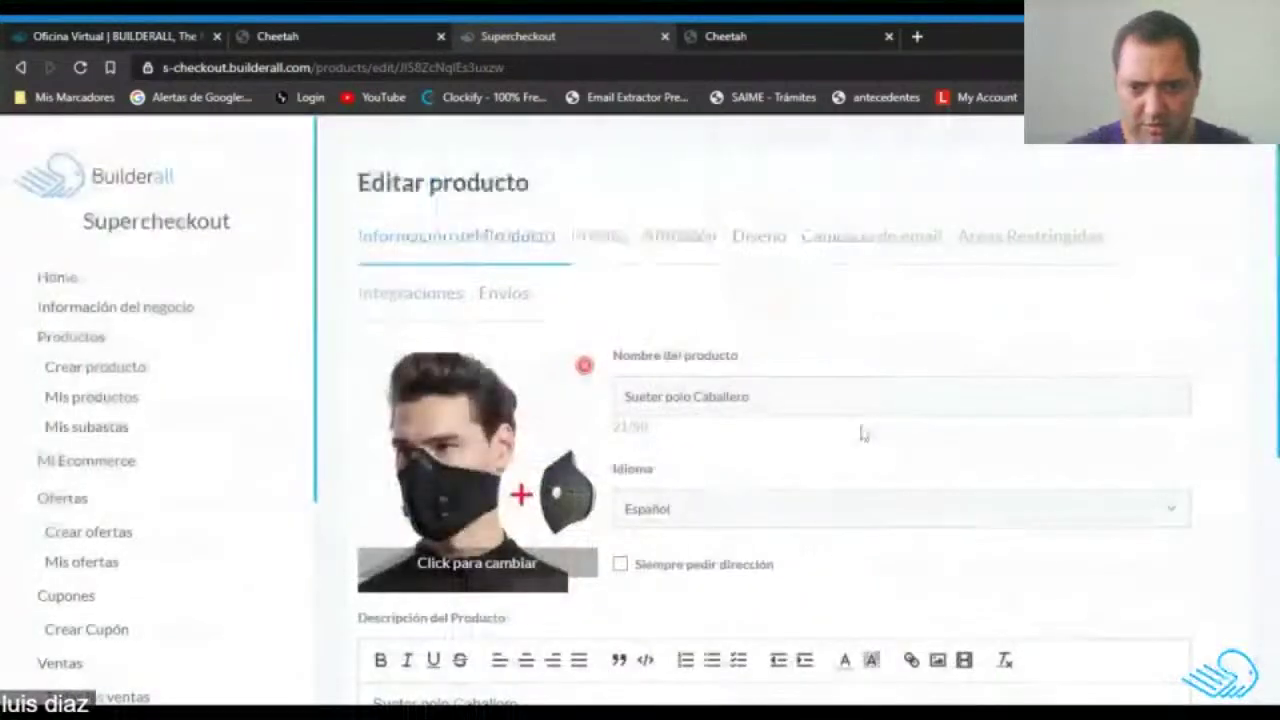
Rename the product Mascarilla COVID19 and replace its description with mask text.
{"action": "left_click_drag", "start_coordinate": [756, 398], "coordinate": [607, 400]}
{"action": "type", "text": "Mascarilla COVID"}
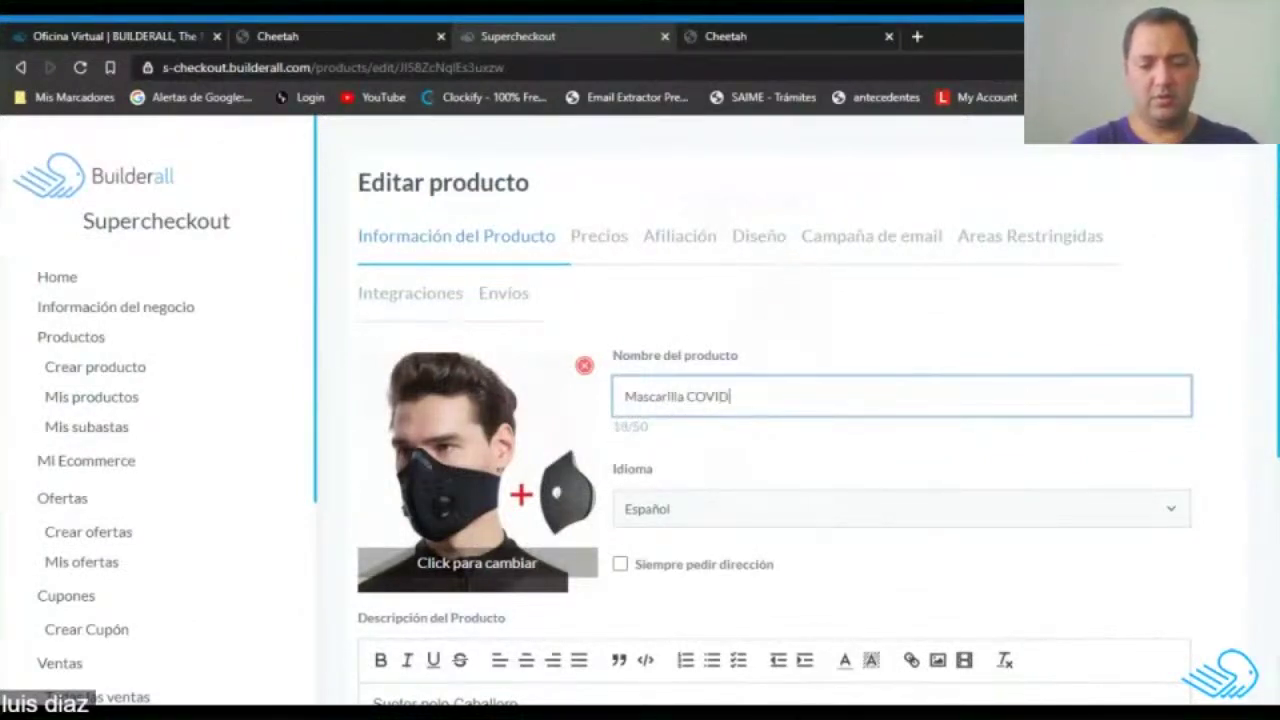
{"action": "left_click", "coordinate": [912, 351]}
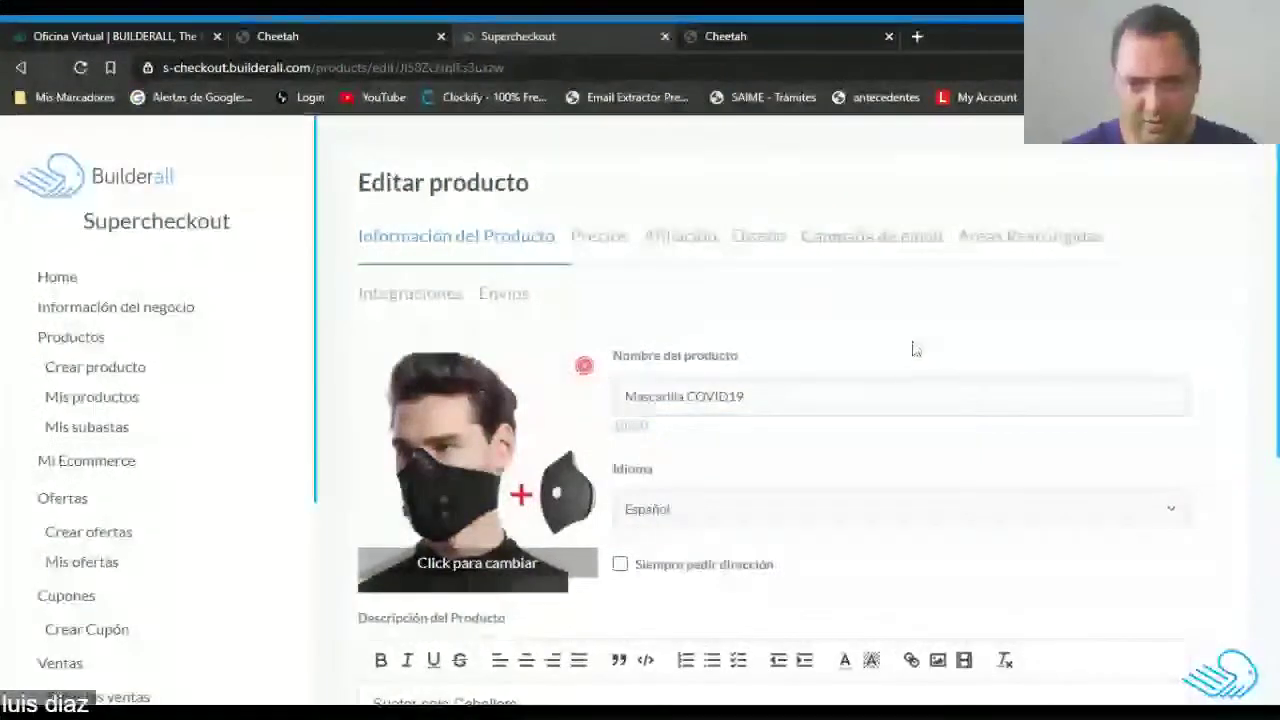
{"action": "scroll", "coordinate": [914, 346], "scroll_direction": "down", "scroll_amount": 4}
{"action": "left_click_drag", "start_coordinate": [518, 279], "coordinate": [343, 294]}
{"action": "type", "text": "Mascarilla"}
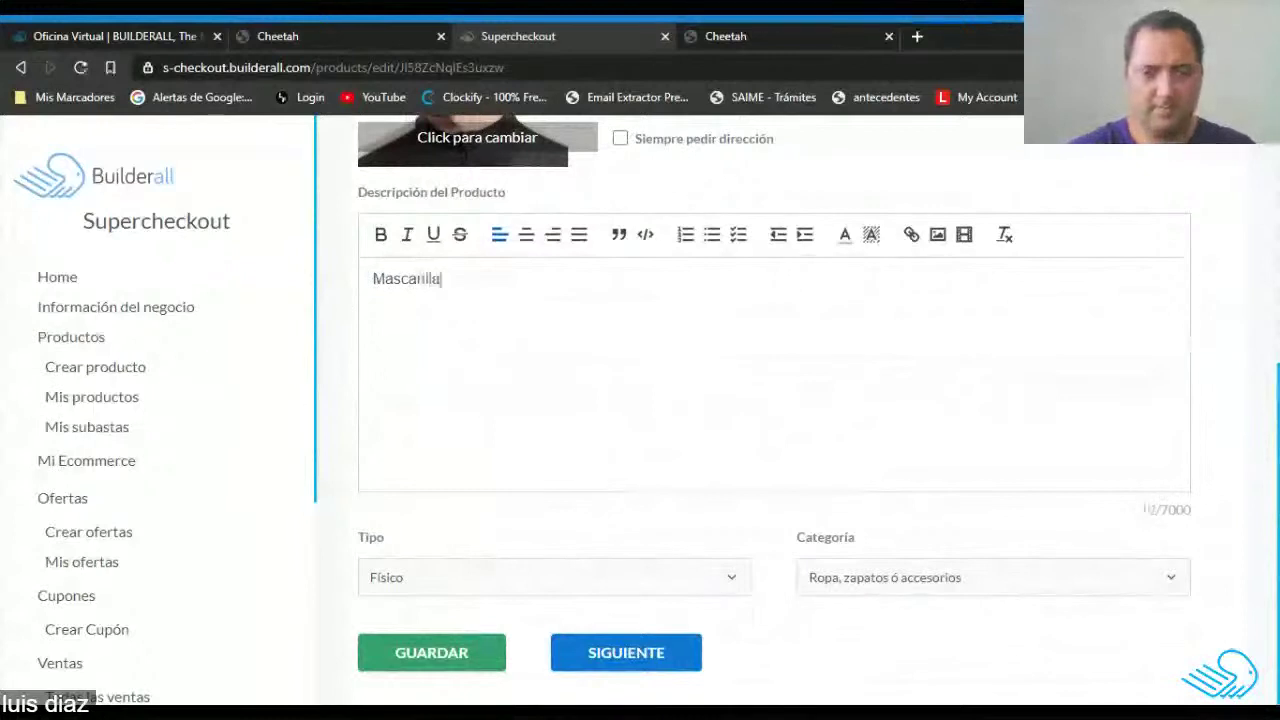
{"action": "left_click", "coordinate": [940, 582]}
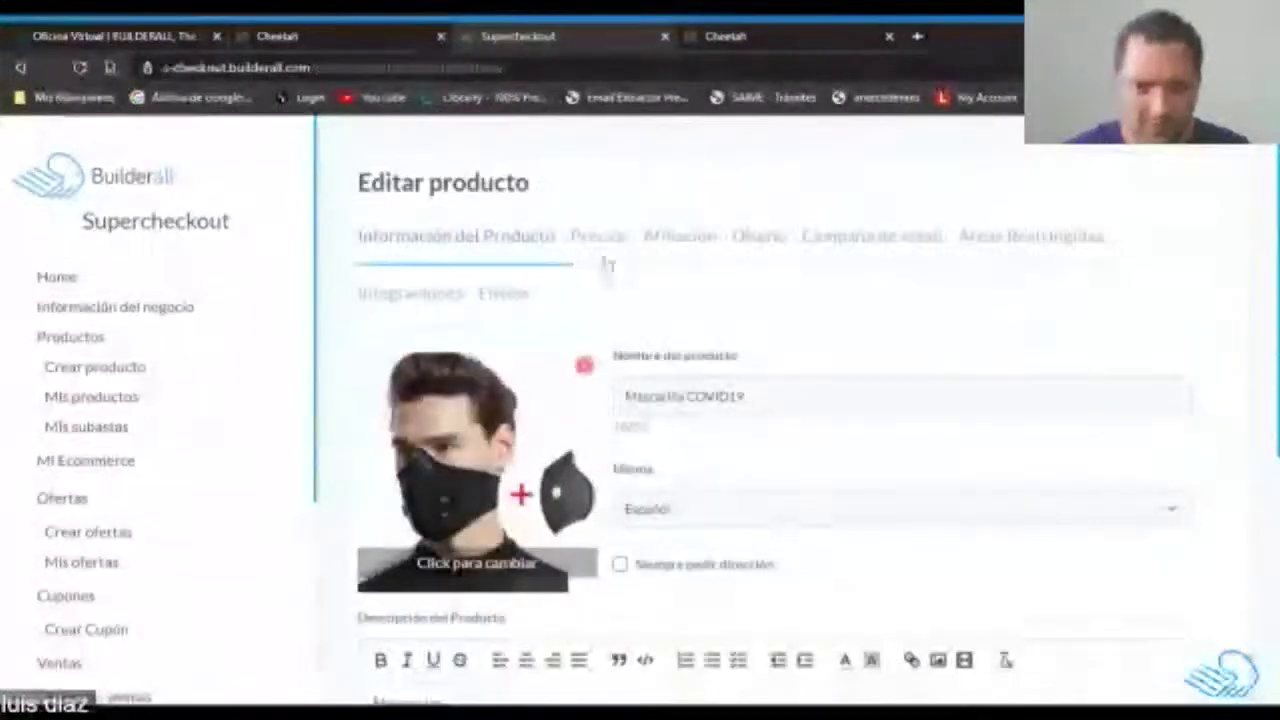
Set the mask product's price to 8.00 USD and save it.
{"action": "left_click", "coordinate": [603, 238]}
{"action": "scroll", "coordinate": [700, 526], "scroll_direction": "down", "scroll_amount": 3}
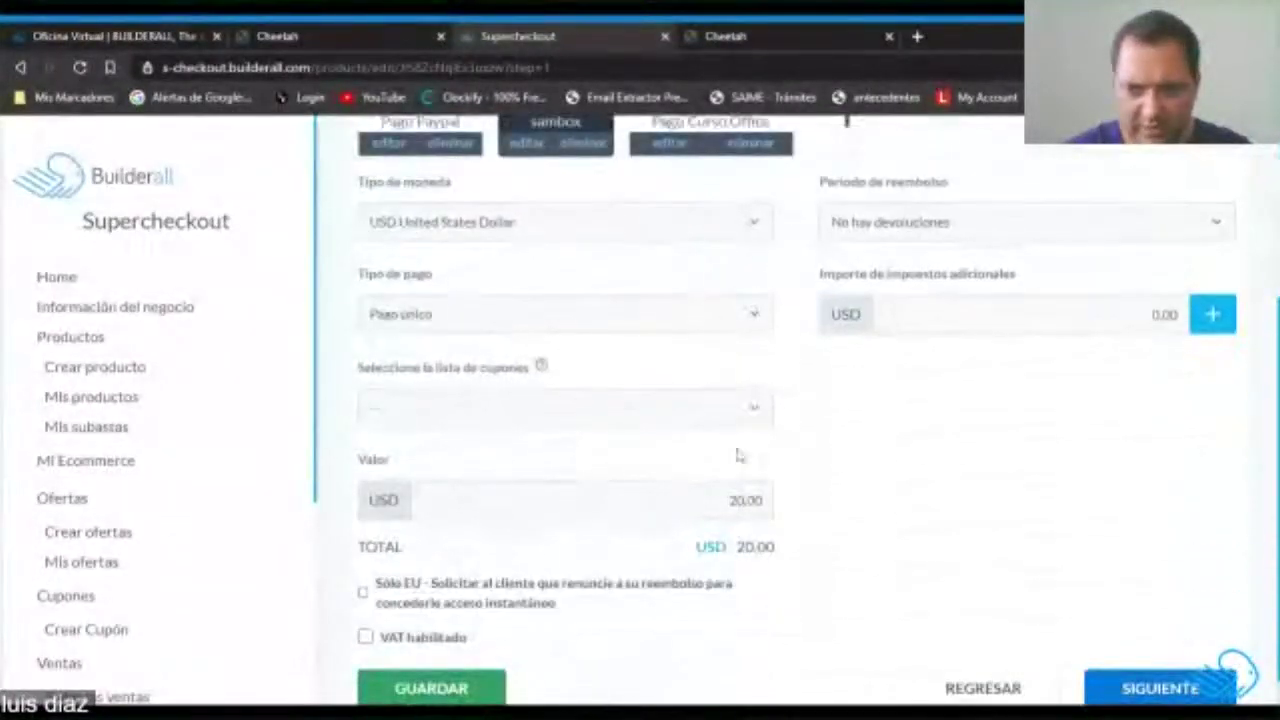
{"action": "left_click", "coordinate": [731, 500]}
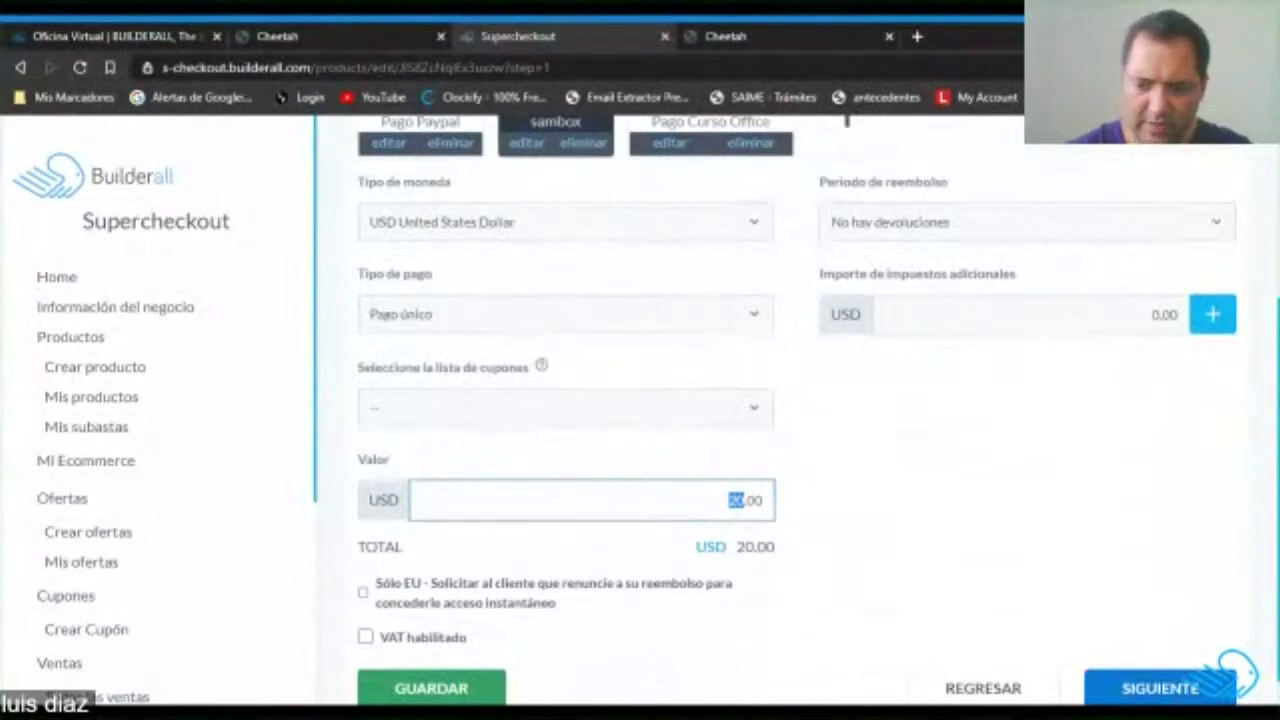
{"action": "left_click", "coordinate": [1020, 523]}
{"action": "scroll", "coordinate": [886, 477], "scroll_direction": "down", "scroll_amount": 1}
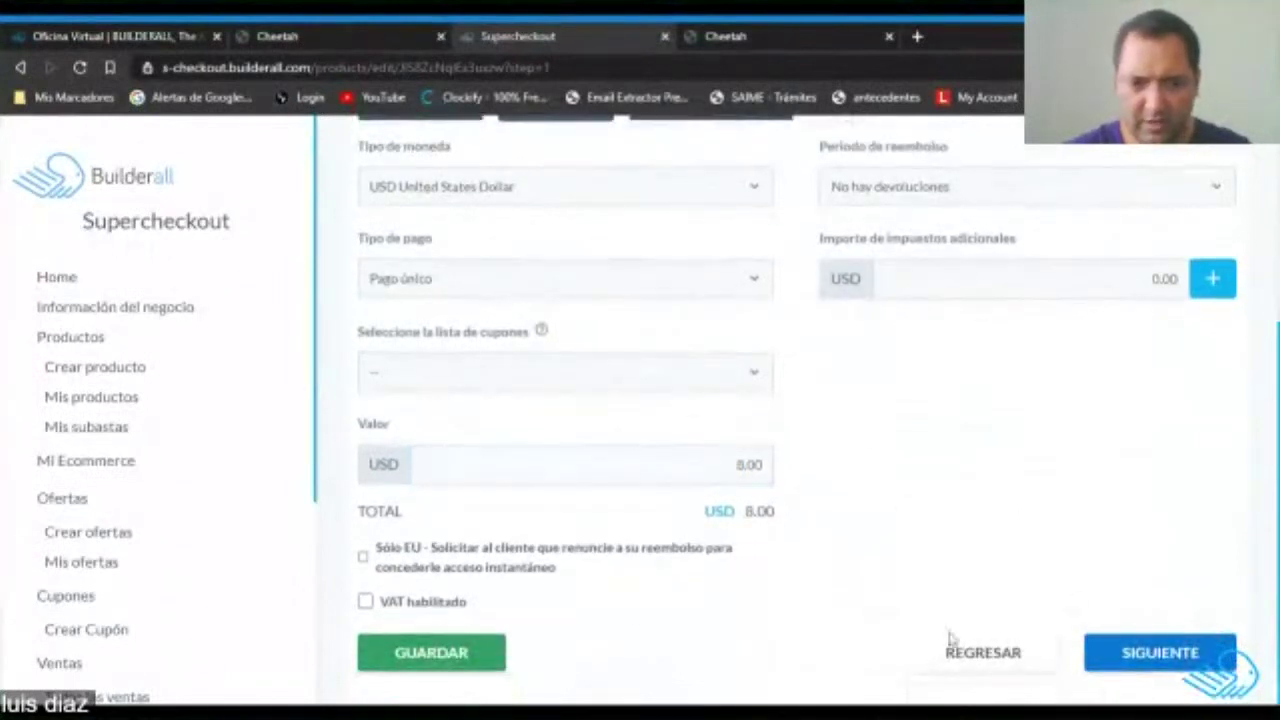
{"action": "scroll", "coordinate": [690, 528], "scroll_direction": "up", "scroll_amount": 3}
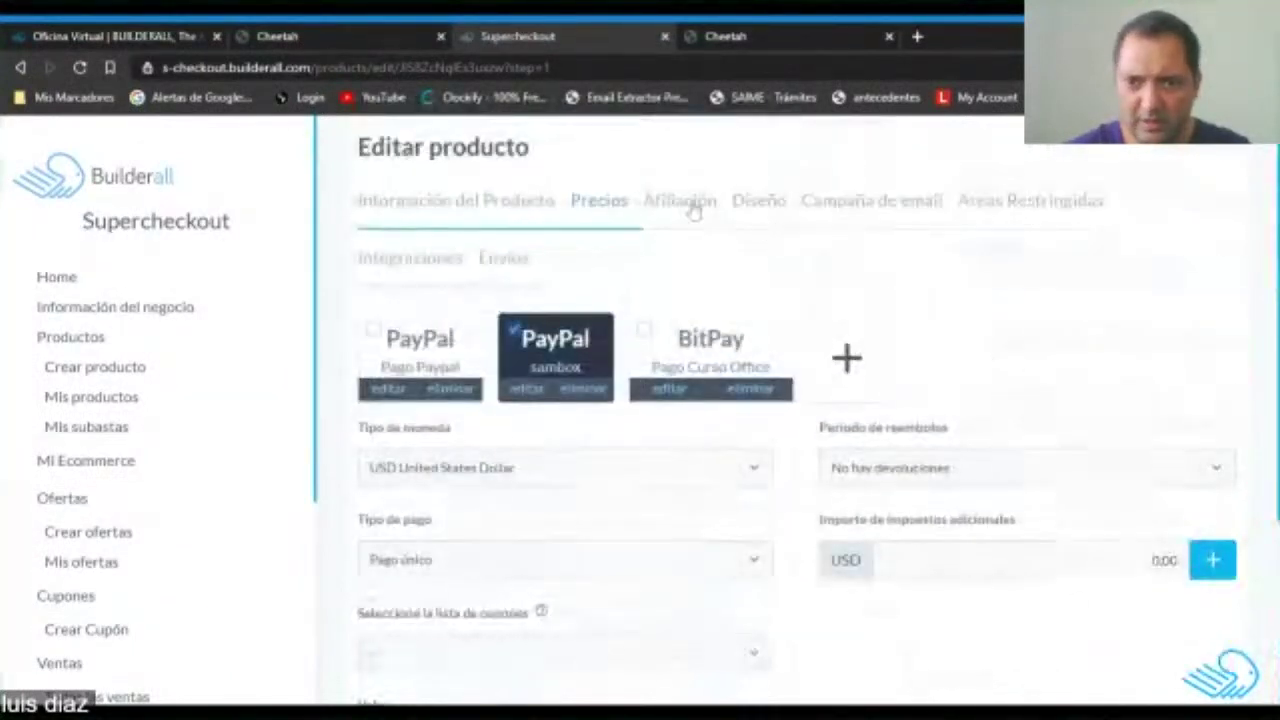
{"action": "scroll", "coordinate": [760, 440], "scroll_direction": "down", "scroll_amount": 3}
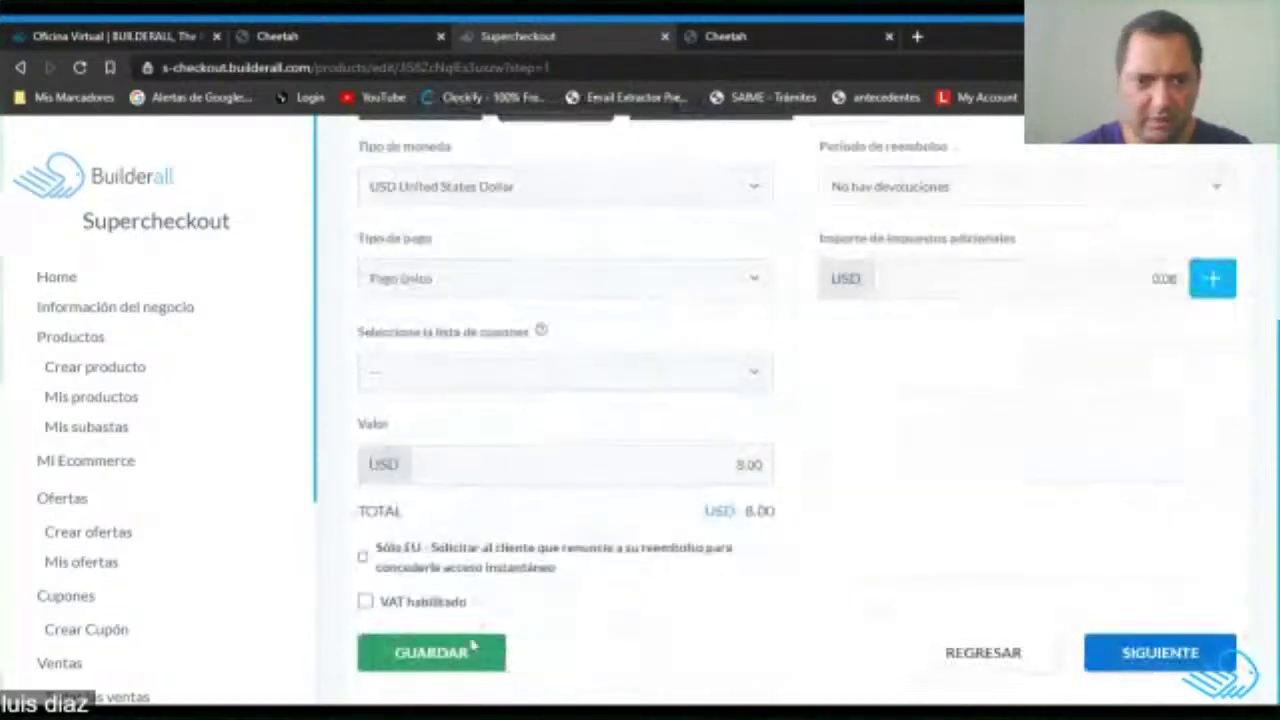
{"action": "left_click", "coordinate": [466, 658]}
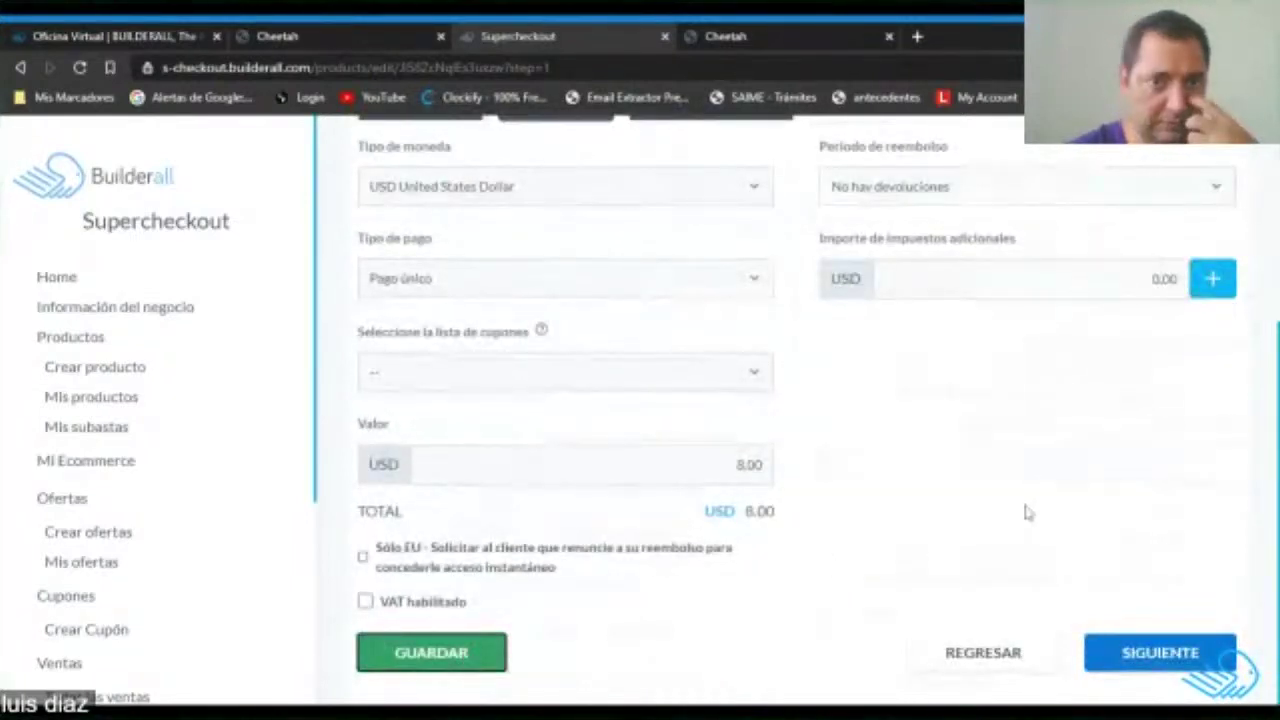
{"action": "left_click", "coordinate": [423, 663]}
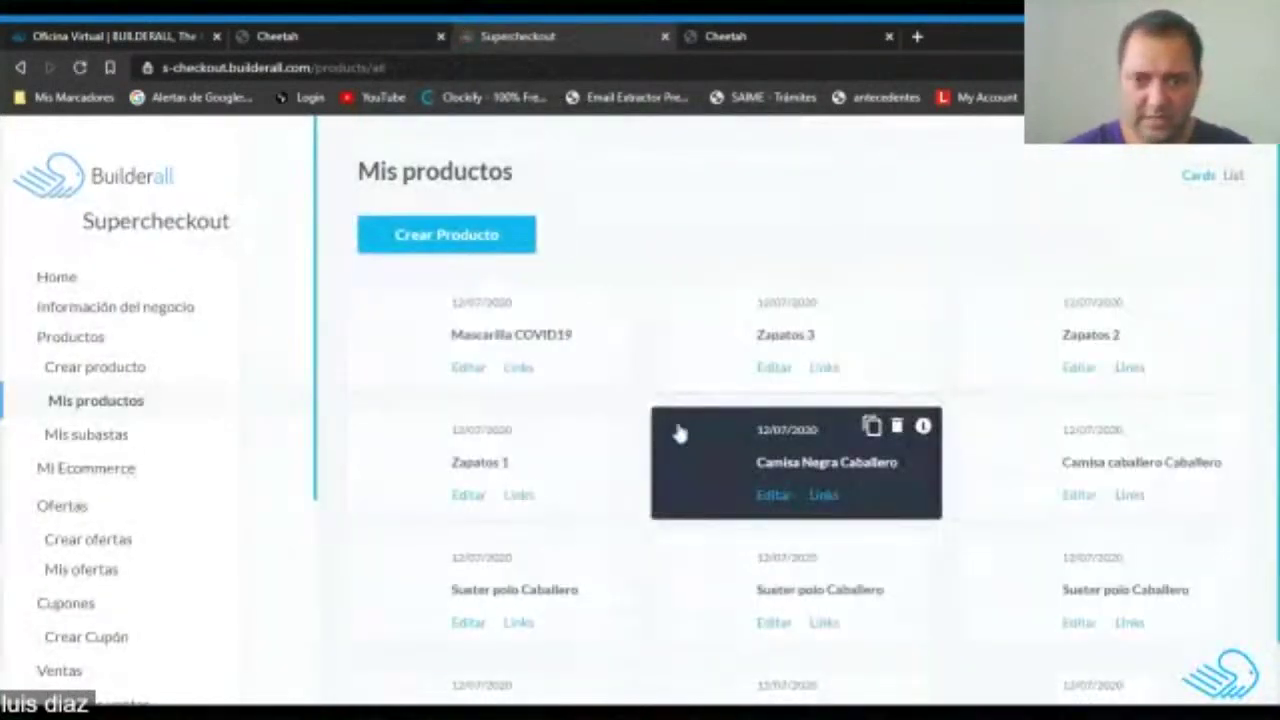
Give another polo sweater product a perfume-bottle image, cropped over the bottle.
{"action": "scroll", "coordinate": [782, 675], "scroll_direction": "down", "scroll_amount": 1}
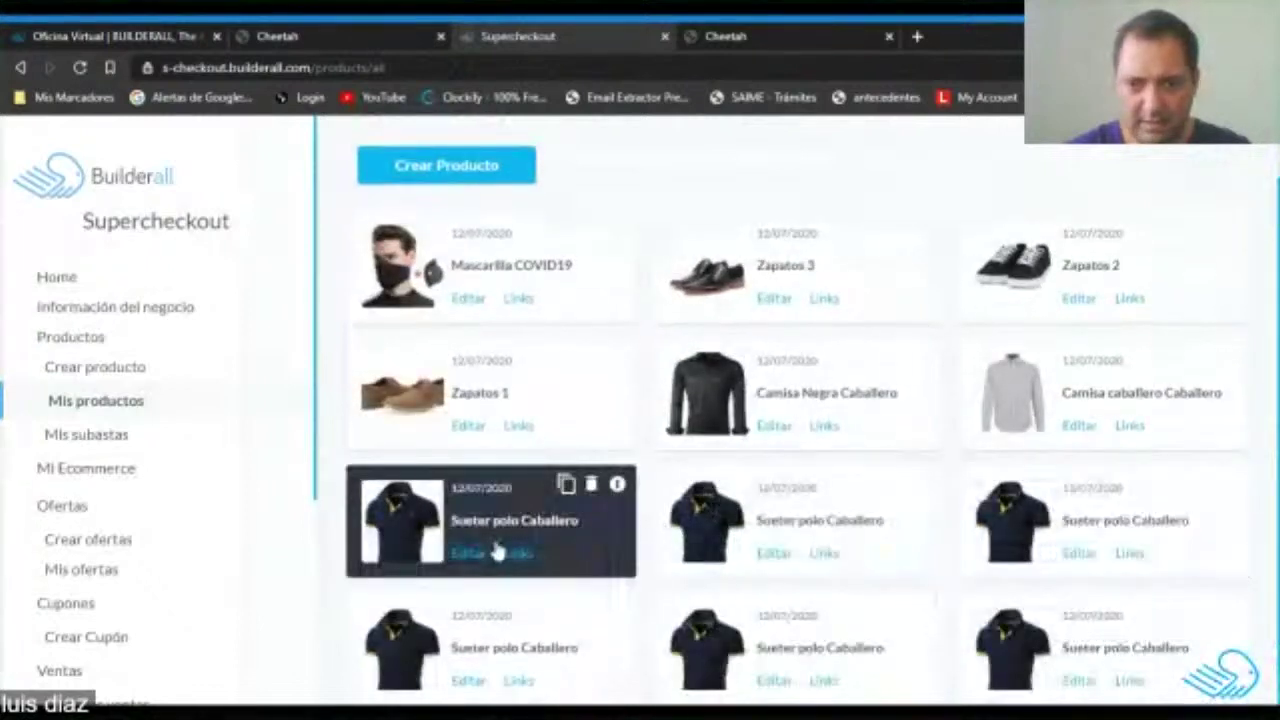
{"action": "left_click", "coordinate": [775, 555]}
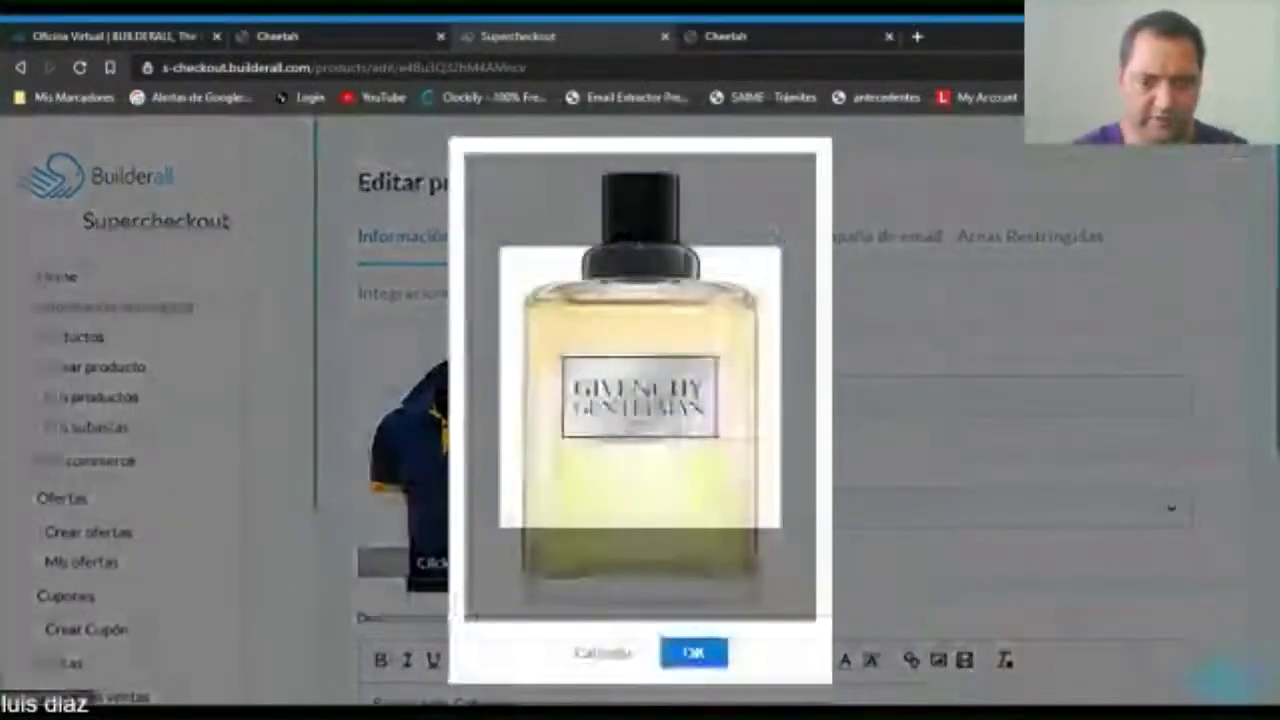
{"action": "left_click_drag", "start_coordinate": [640, 388], "coordinate": [605, 292]}
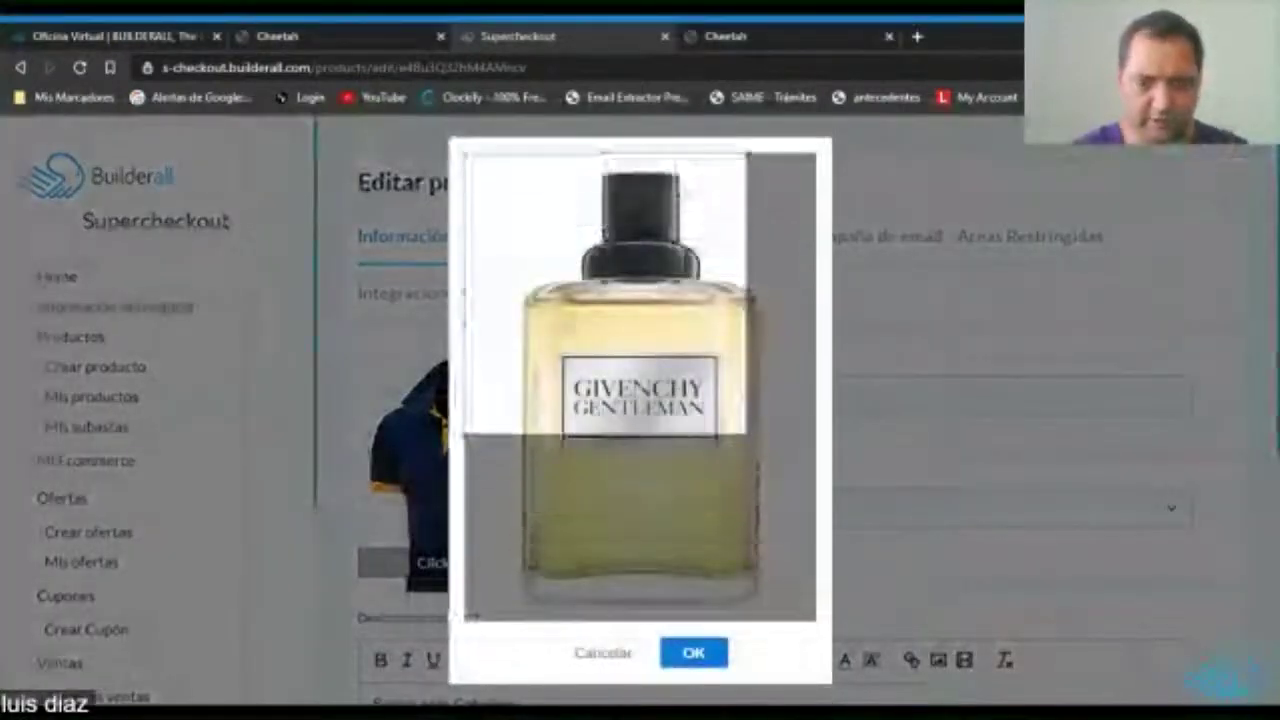
{"action": "left_click_drag", "start_coordinate": [745, 437], "coordinate": [817, 500]}
{"action": "left_click_drag", "start_coordinate": [672, 322], "coordinate": [672, 380]}
{"action": "left_click", "coordinate": [700, 654]}
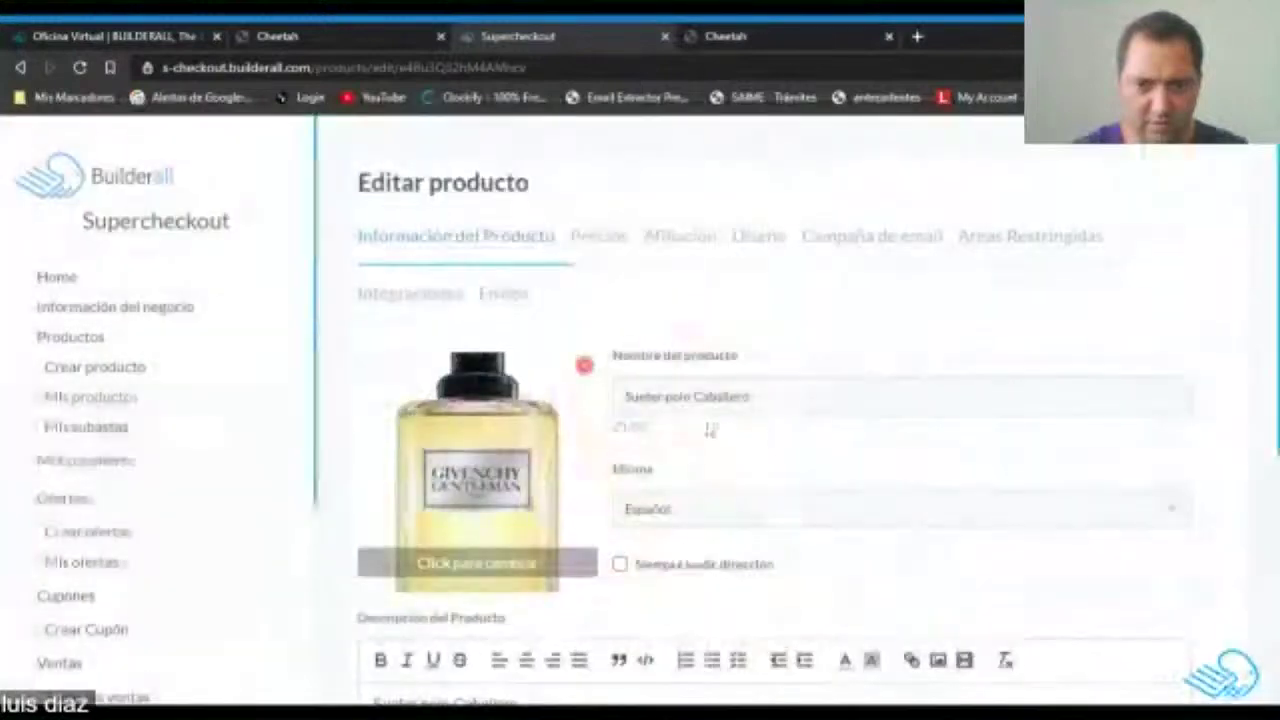
Rename the product Perfumes and set its category to Cosméticos y perfumería.
{"action": "left_click_drag", "start_coordinate": [752, 397], "coordinate": [590, 402]}
{"action": "type", "text": "Perfumes"}
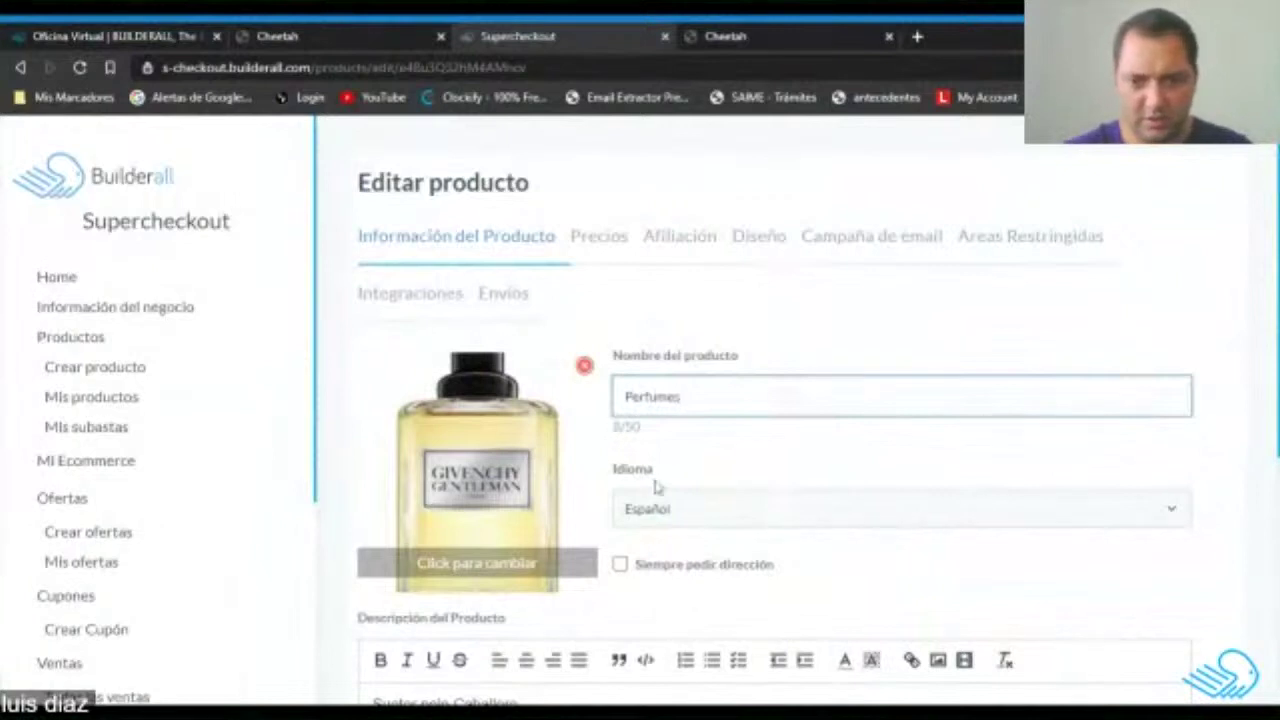
{"action": "scroll", "coordinate": [656, 486], "scroll_direction": "down", "scroll_amount": 4}
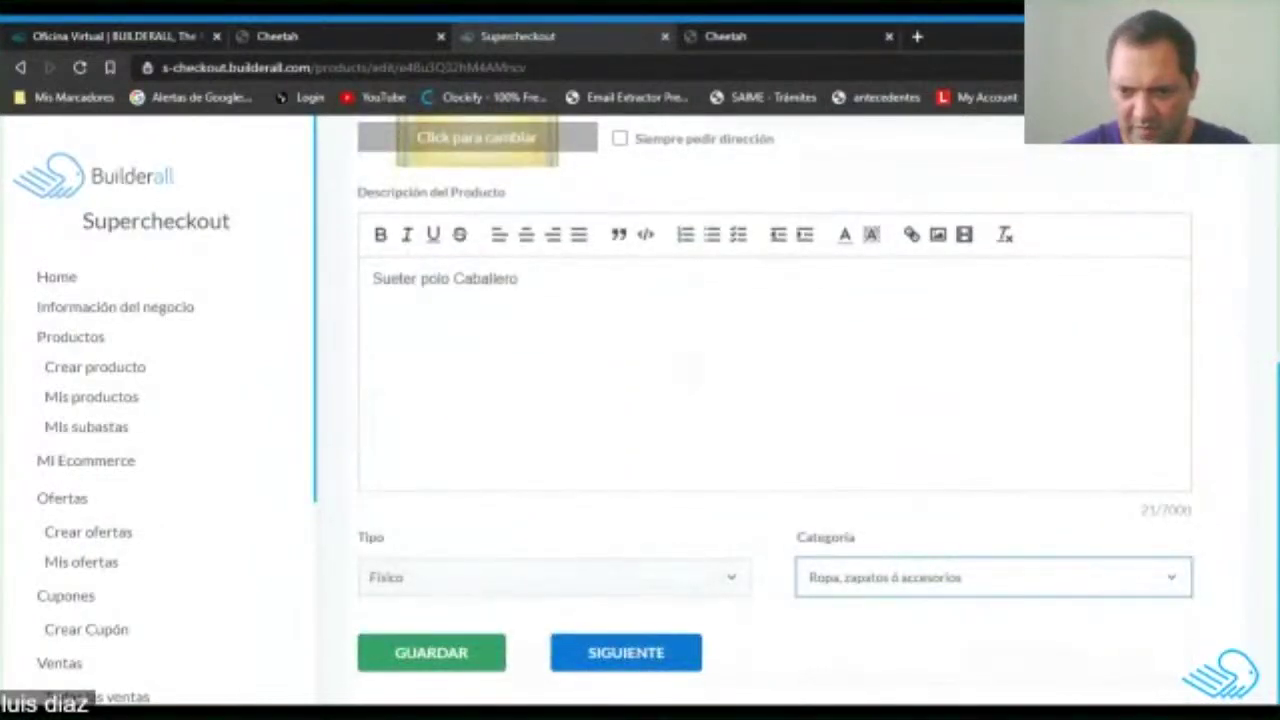
{"action": "left_click", "coordinate": [880, 510]}
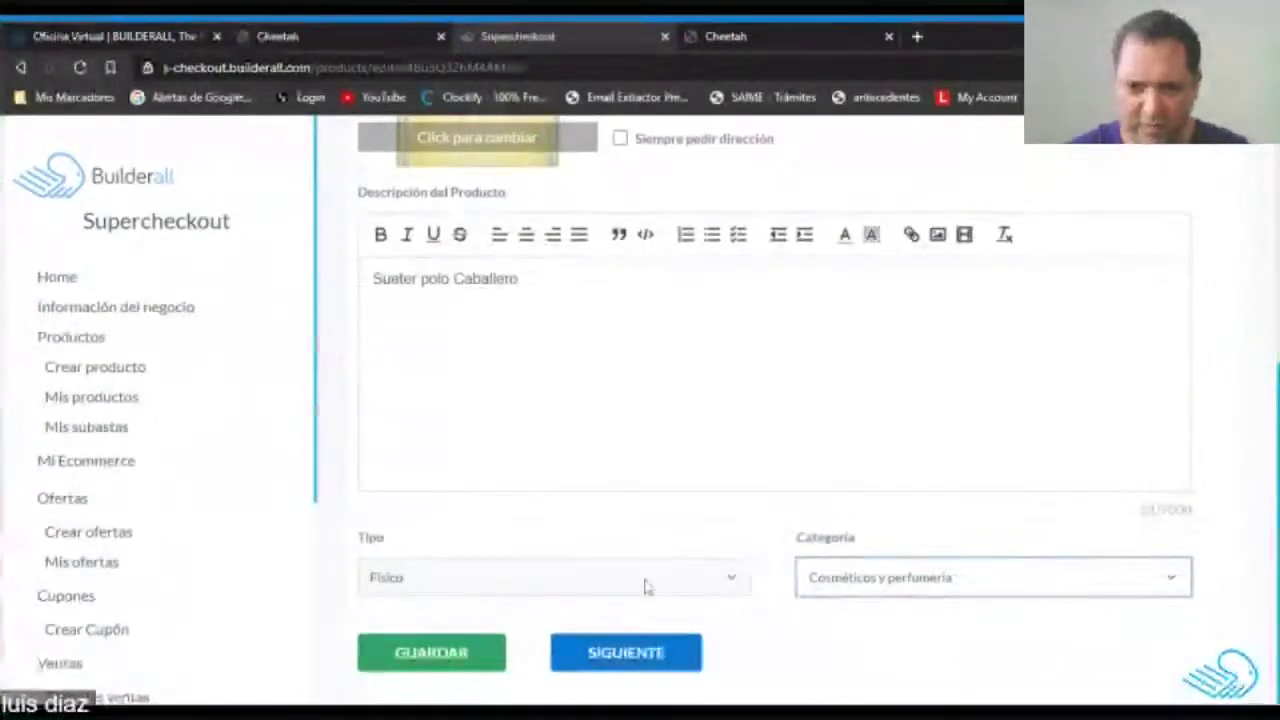
Check the perfume's 20.00 USD pricing and save the product.
{"action": "scroll", "coordinate": [517, 608], "scroll_direction": "up", "scroll_amount": 4}
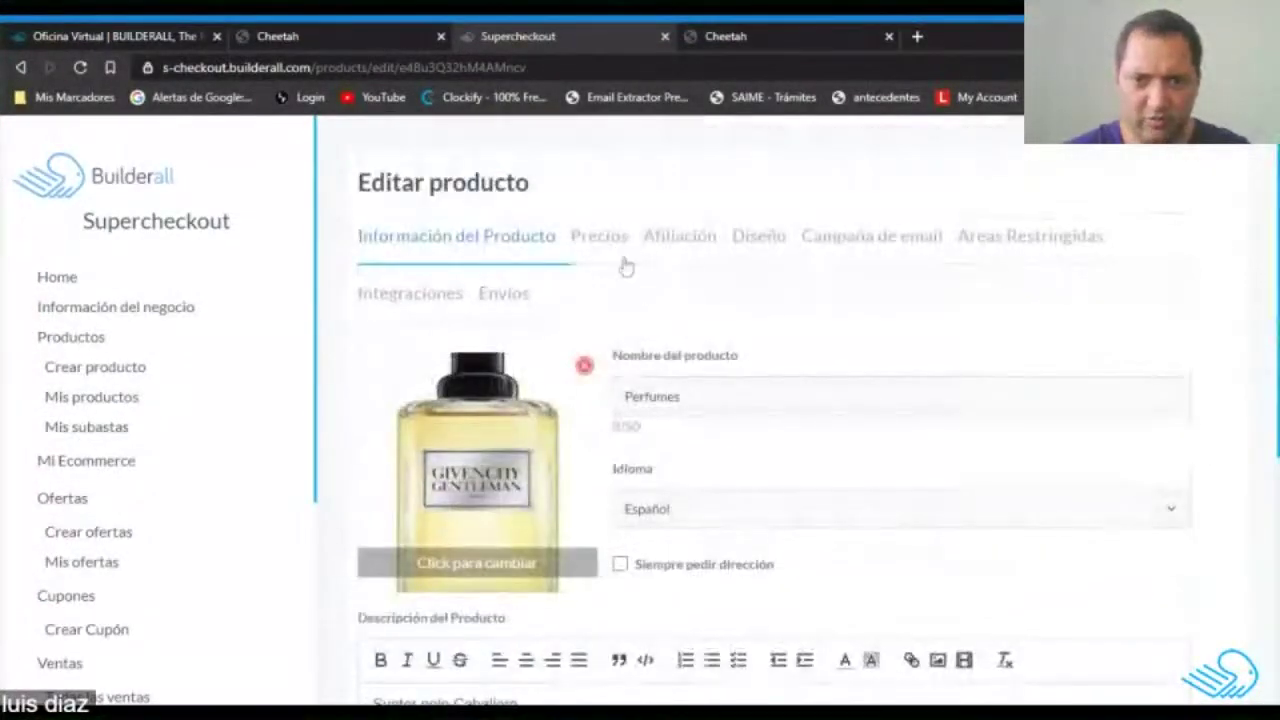
{"action": "left_click", "coordinate": [599, 236]}
{"action": "scroll", "coordinate": [606, 434], "scroll_direction": "down", "scroll_amount": 3}
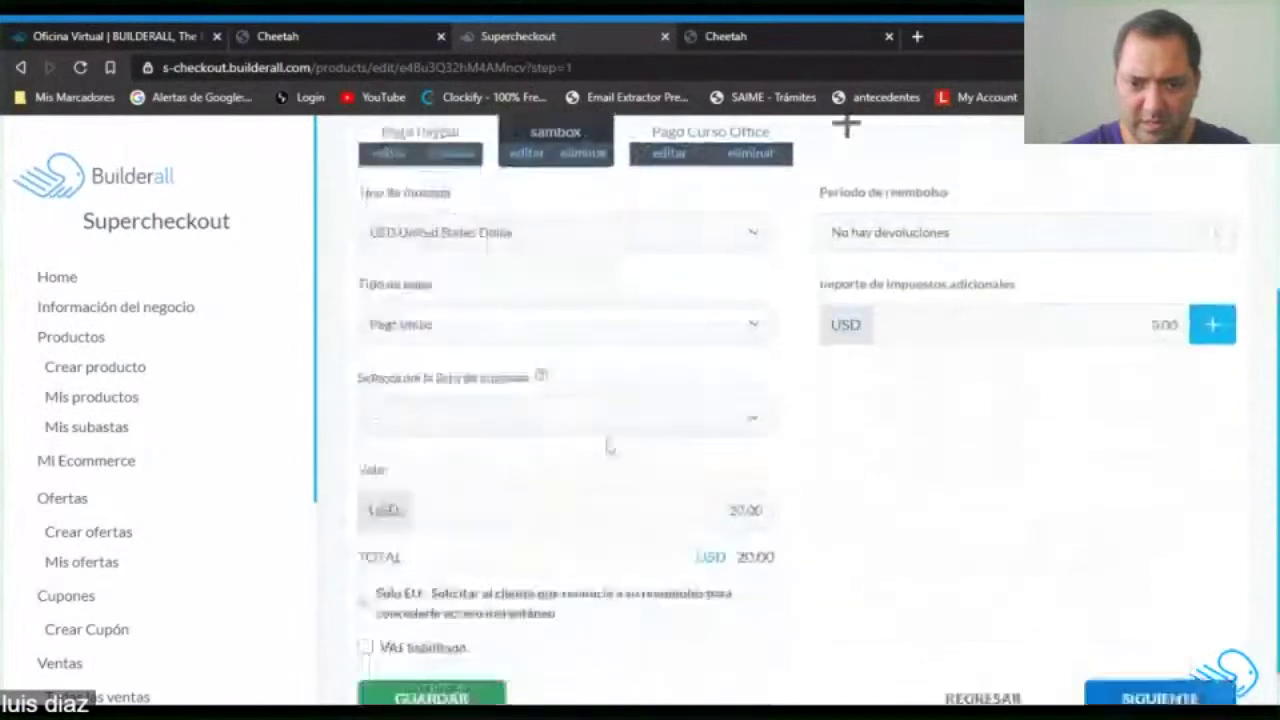
{"action": "scroll", "coordinate": [826, 449], "scroll_direction": "down", "scroll_amount": 1}
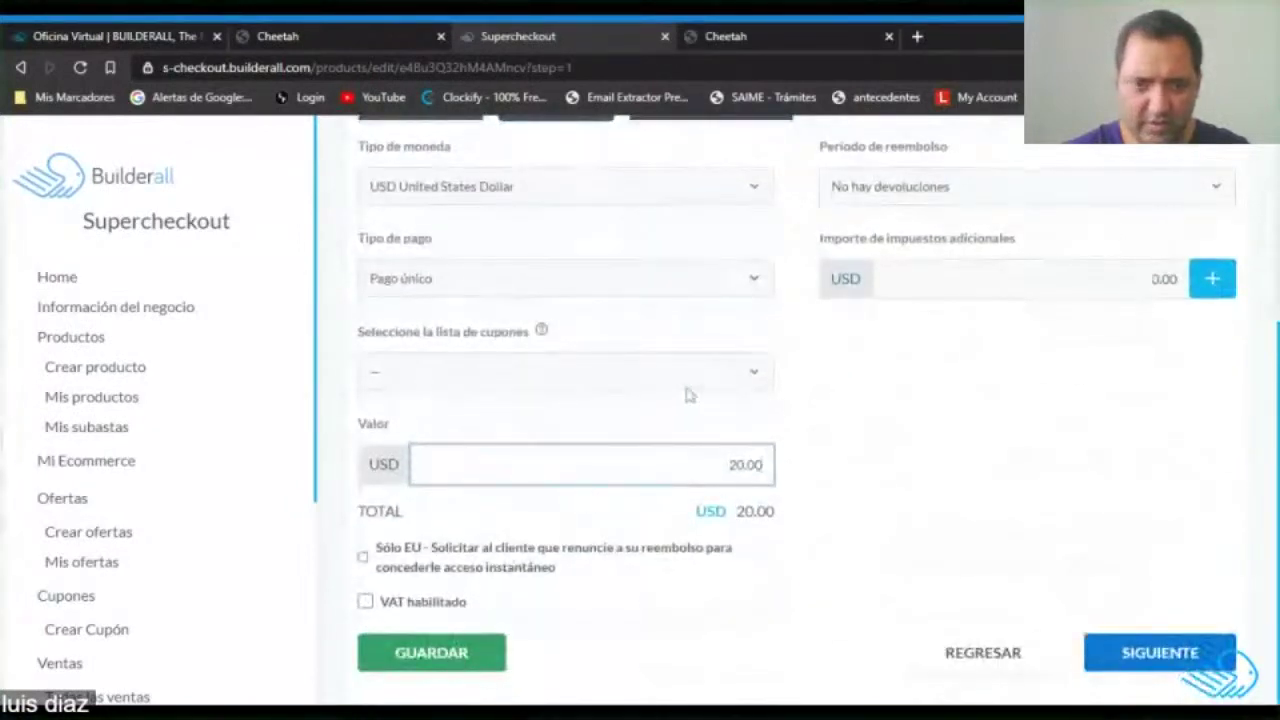
{"action": "scroll", "coordinate": [688, 395], "scroll_direction": "up", "scroll_amount": 3}
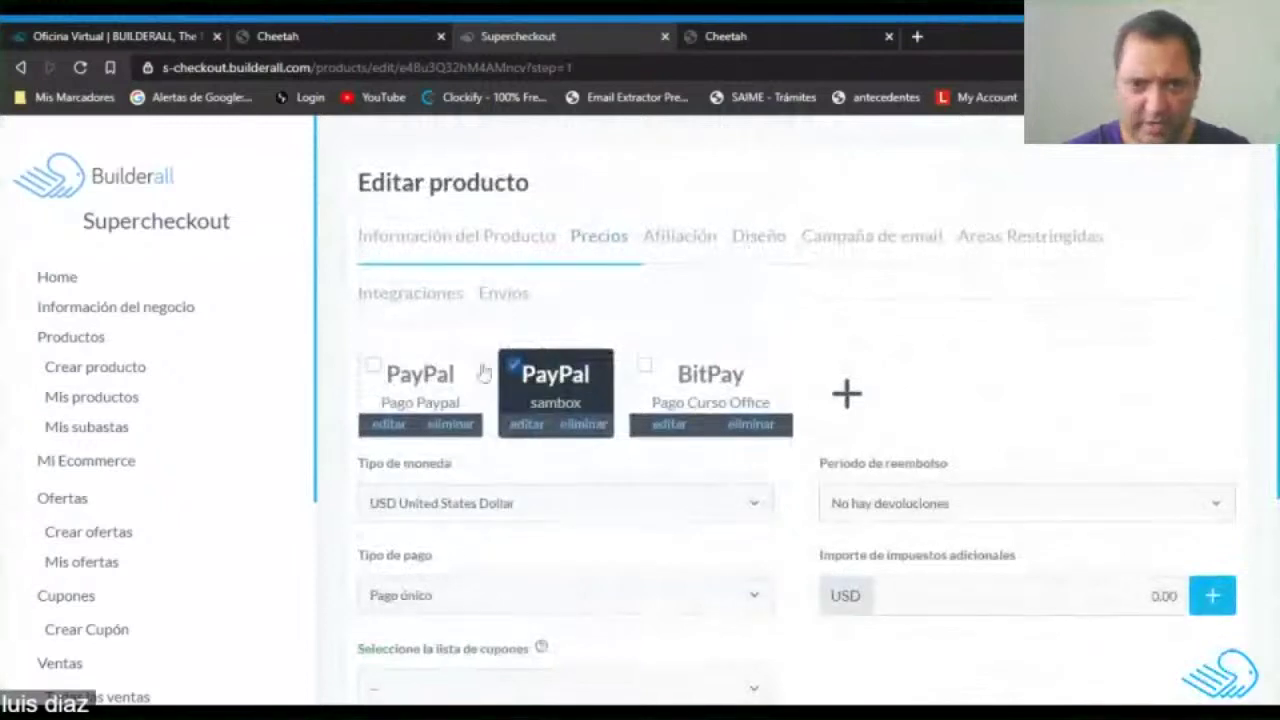
{"action": "scroll", "coordinate": [483, 372], "scroll_direction": "down", "scroll_amount": 3}
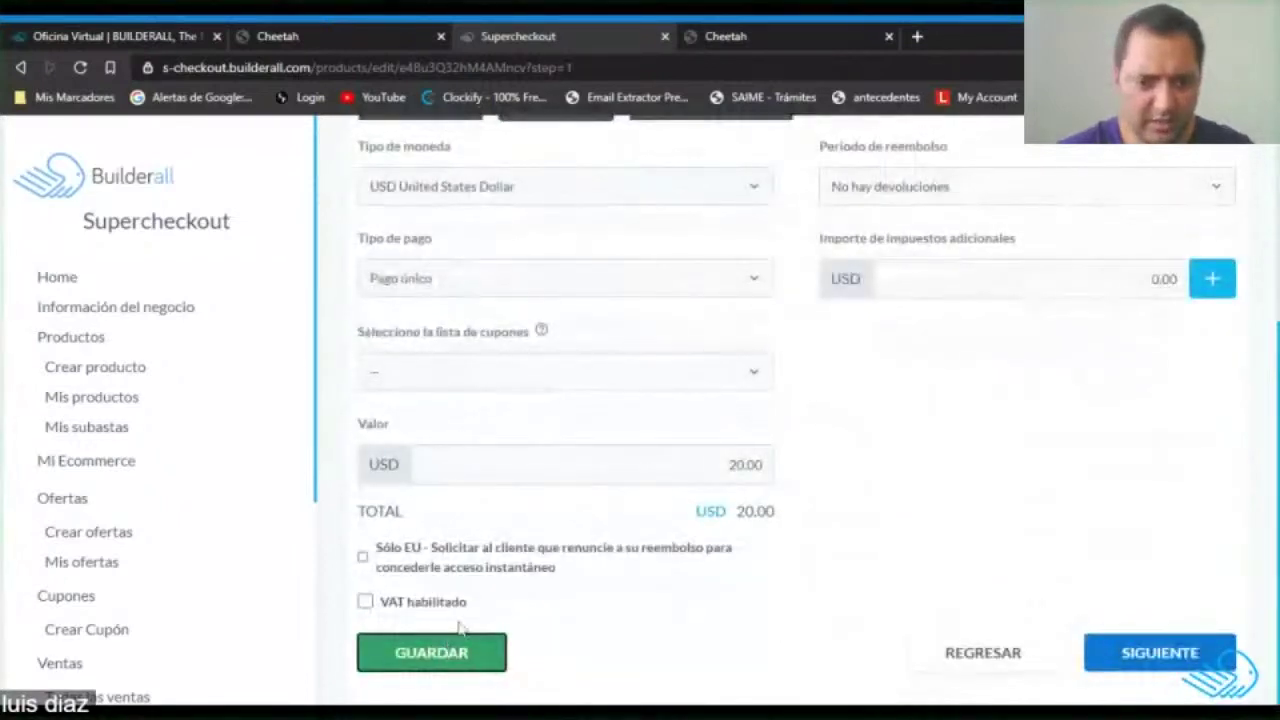
{"action": "left_click", "coordinate": [433, 660]}
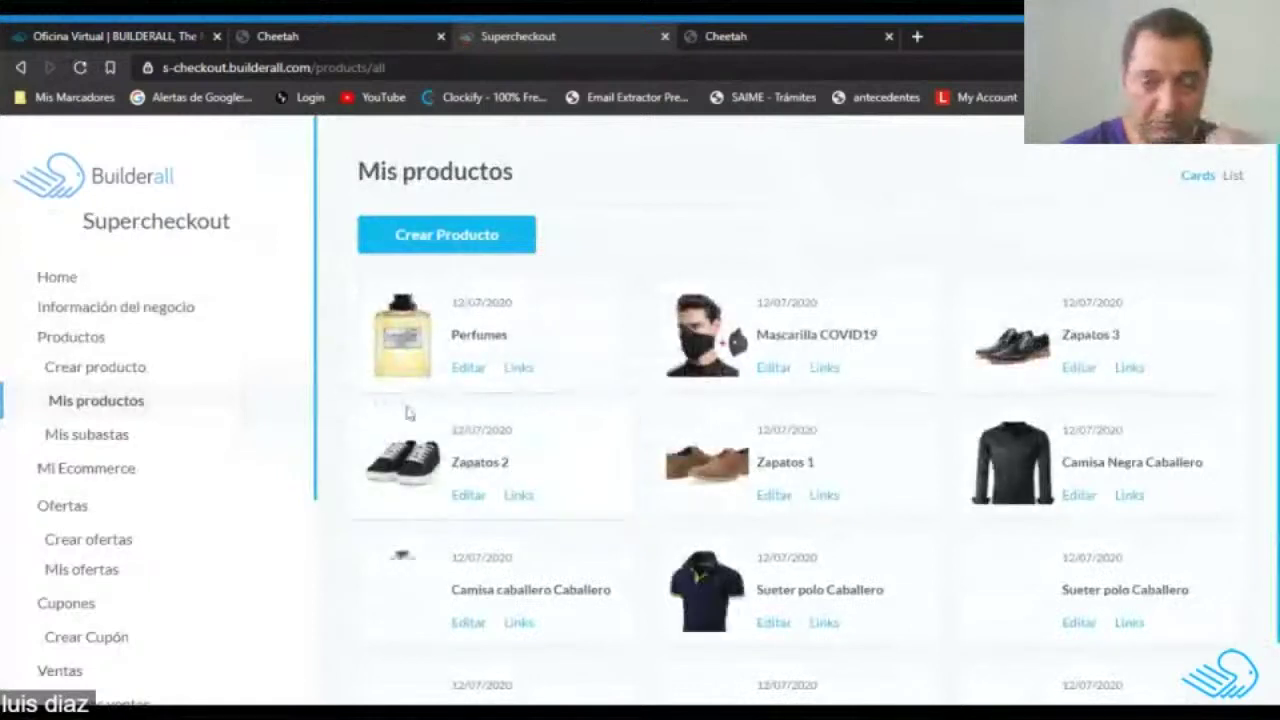
Give a Sueter polo Caballero product a cropped monster-truck image.
{"action": "scroll", "coordinate": [634, 434], "scroll_direction": "down", "scroll_amount": 1}
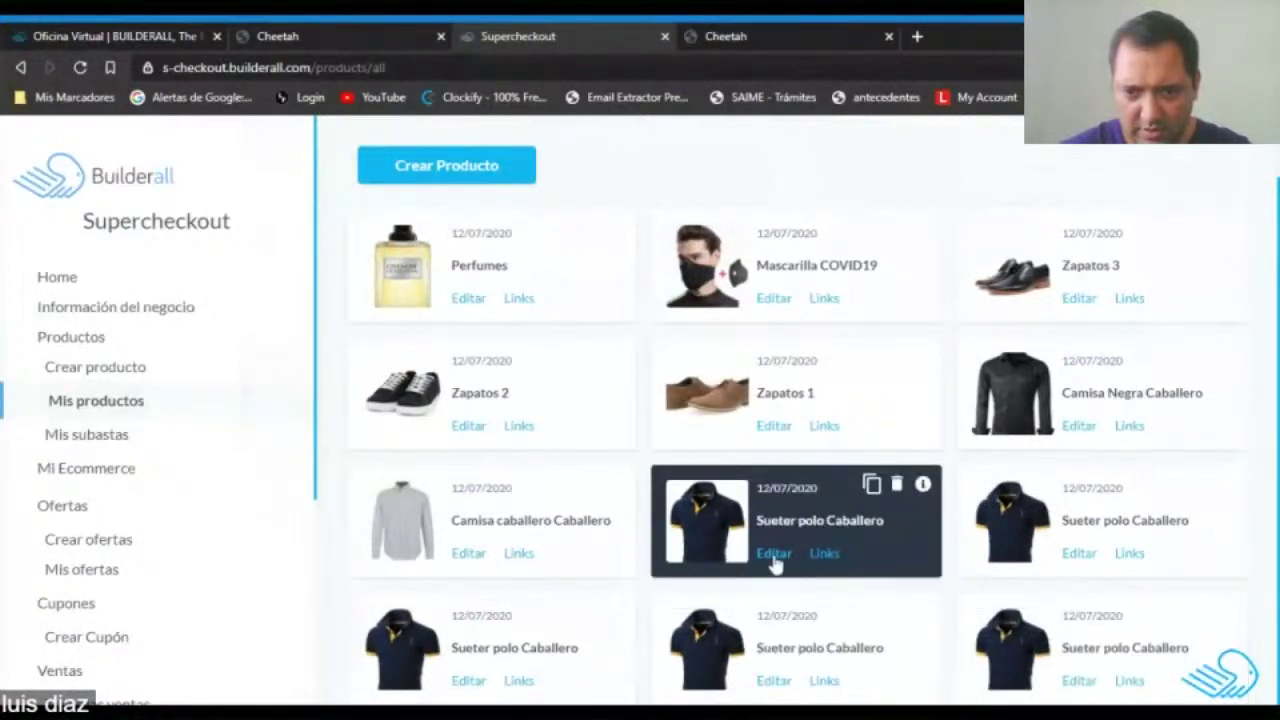
{"action": "left_click", "coordinate": [1081, 556]}
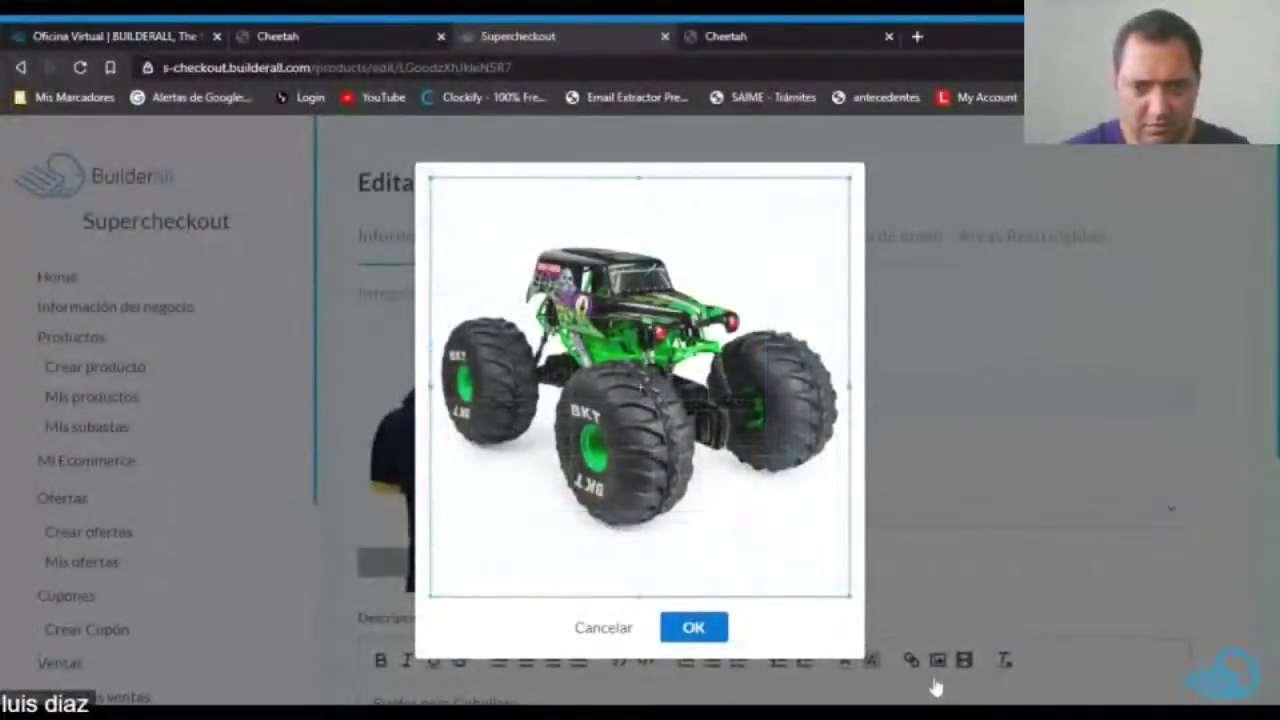
{"action": "left_click", "coordinate": [694, 627]}
Rename the toy product Camioncito and set its category to Juegos y juguetes.
{"action": "triple_click", "coordinate": [760, 400]}
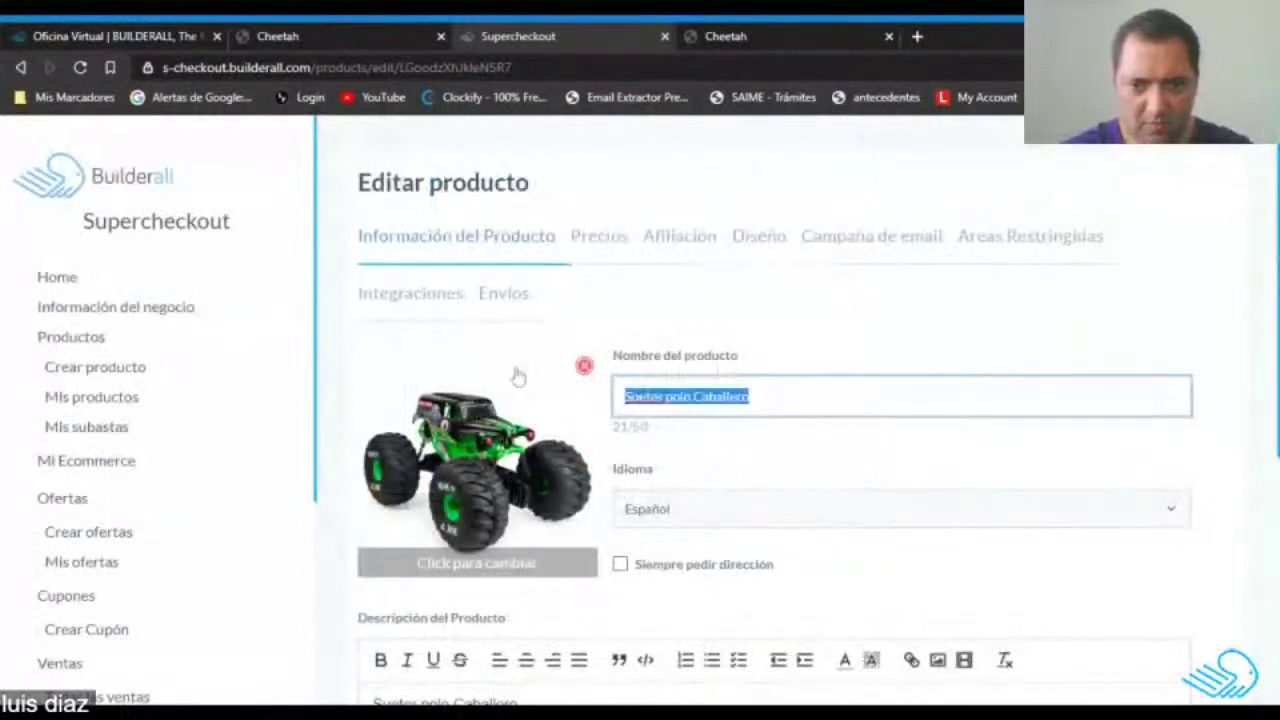
{"action": "type", "text": "M"}
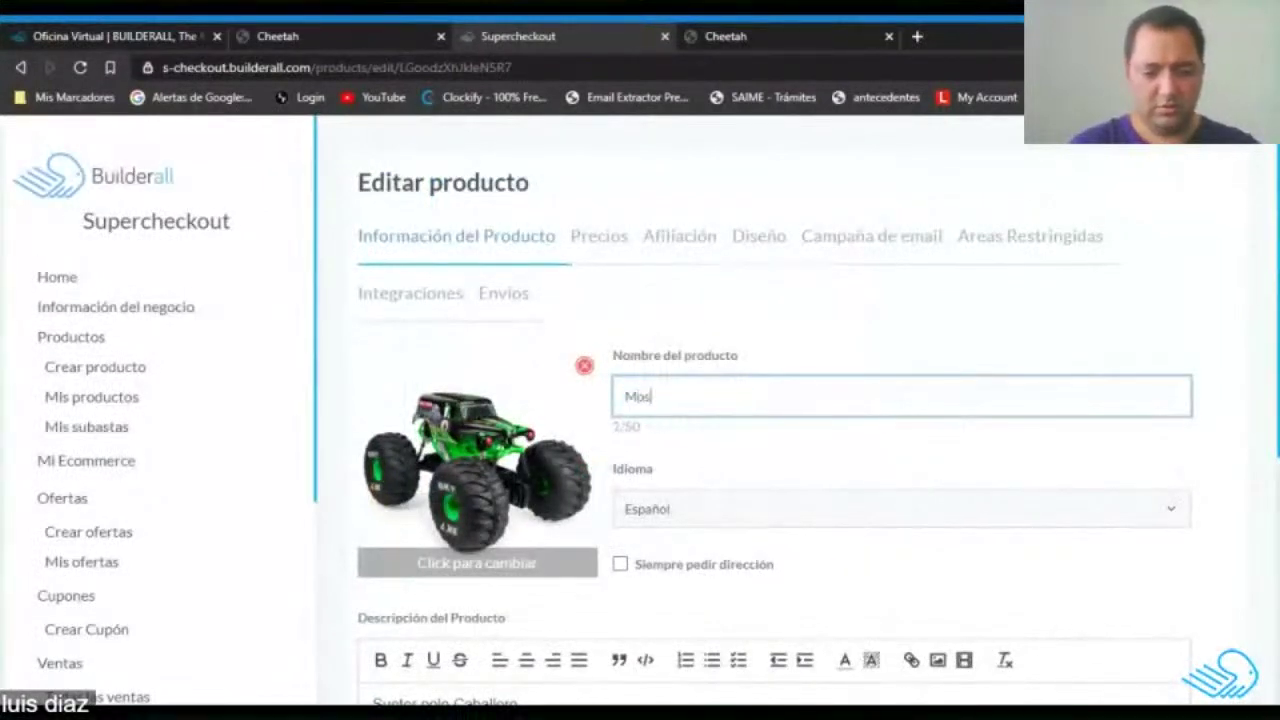
{"action": "type", "text": "onster truc"}
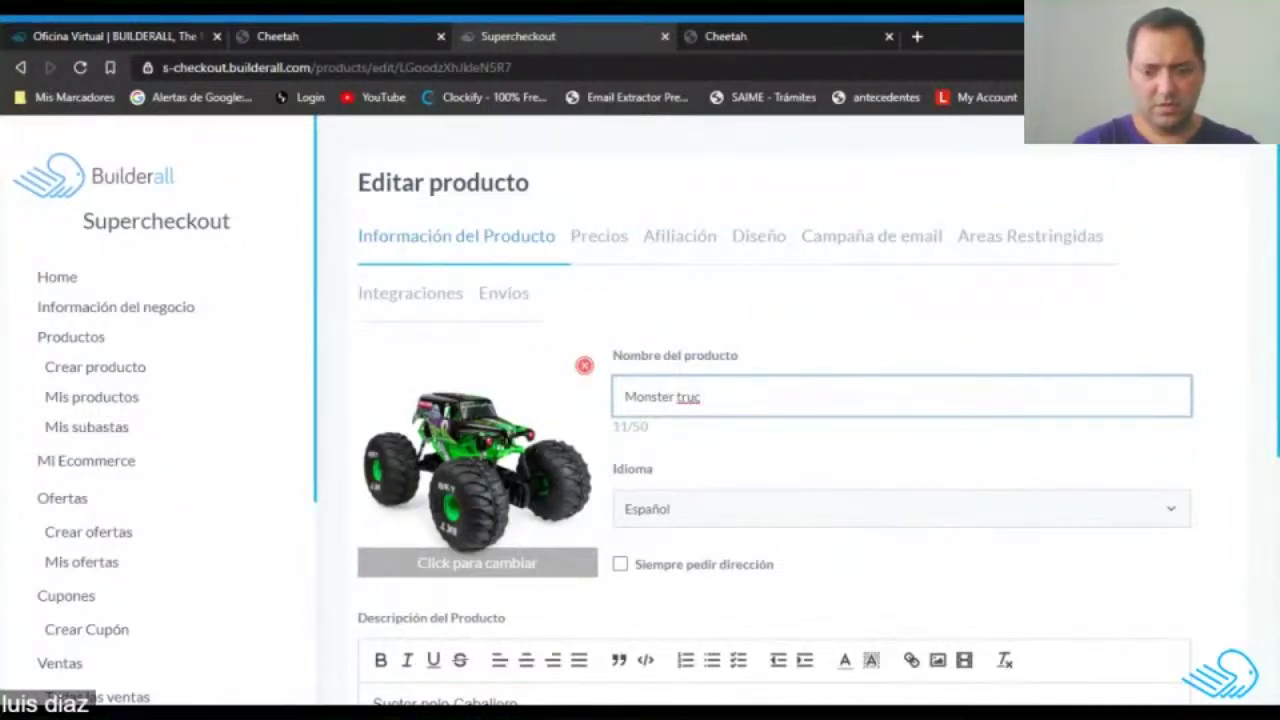
{"action": "key", "text": "BackSpace"}
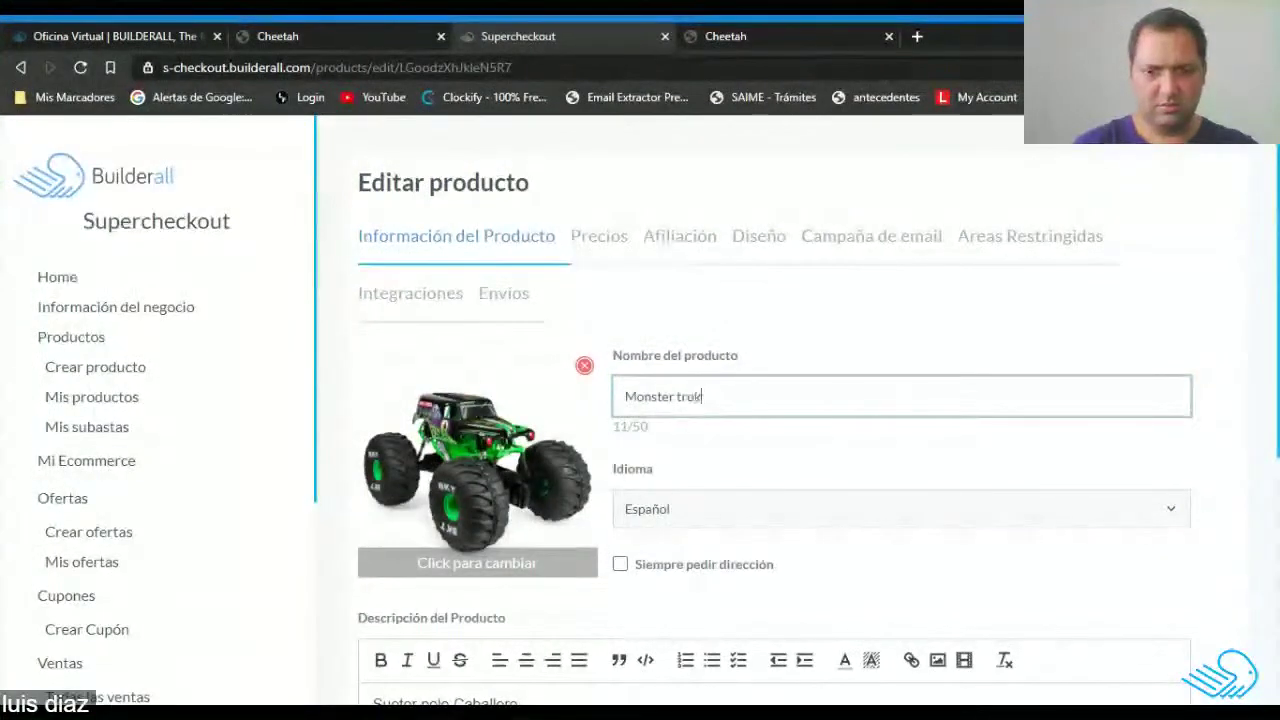
{"action": "key", "text": "BackSpace"}
{"action": "key", "text": "BackSpace"}
{"action": "key", "text": "BackSpace"}
{"action": "key", "text": "BackSpace"}
{"action": "key", "text": "BackSpace"}
{"action": "key", "text": "BackSpace"}
{"action": "key", "text": "BackSpace"}
{"action": "key", "text": "BackSpace"}
{"action": "key", "text": "BackSpace"}
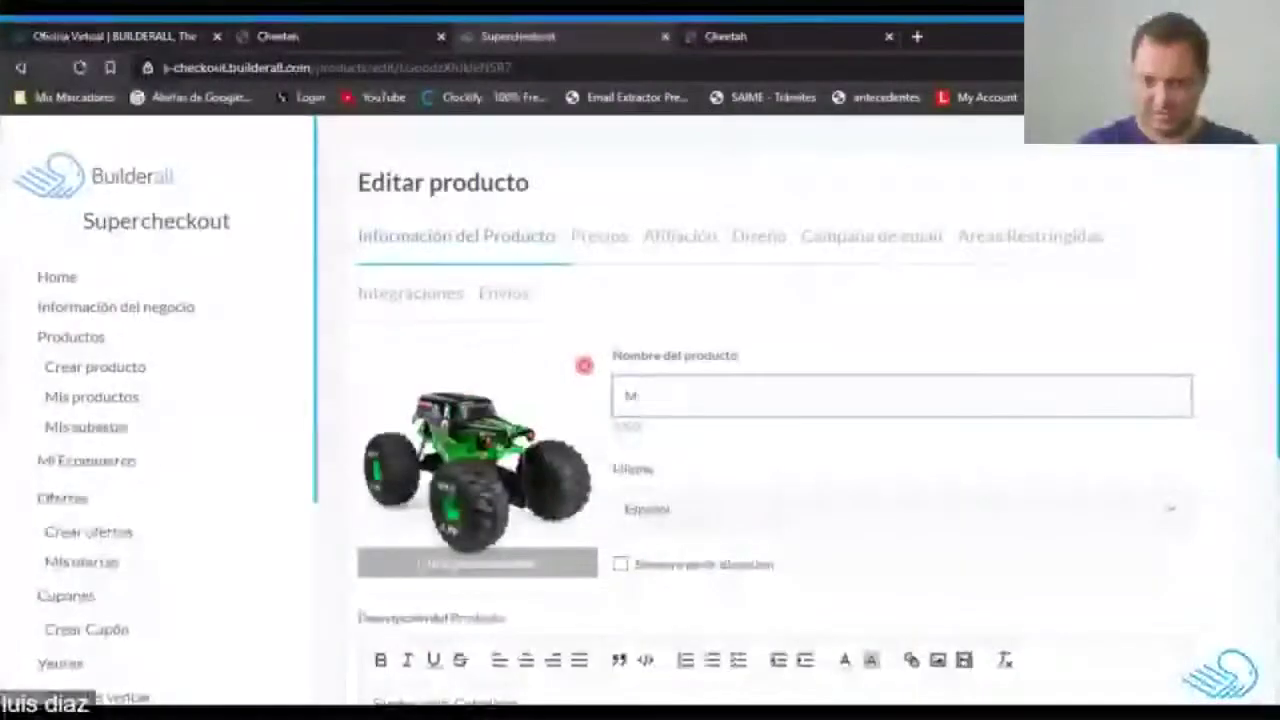
{"action": "type", "text": "Camieoncito"}
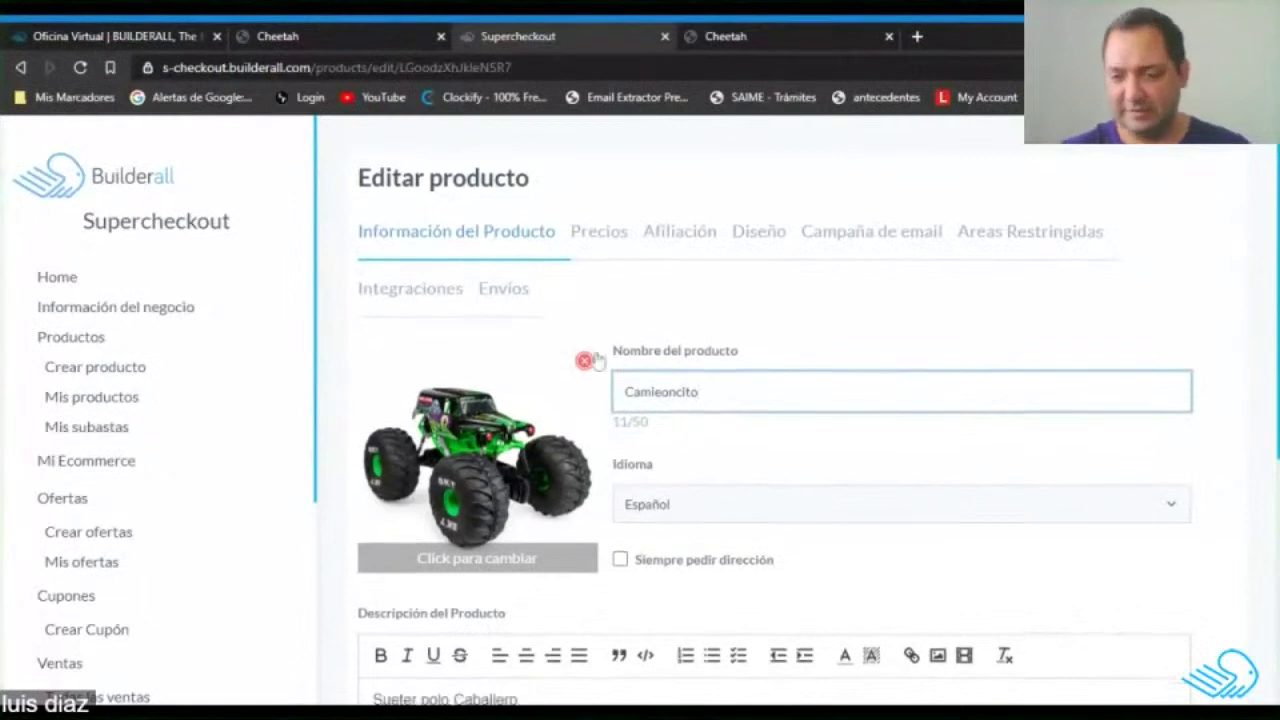
{"action": "scroll", "coordinate": [950, 570], "scroll_direction": "down", "scroll_amount": 4}
{"action": "left_click", "coordinate": [894, 566]}
{"action": "left_click", "coordinate": [858, 492]}
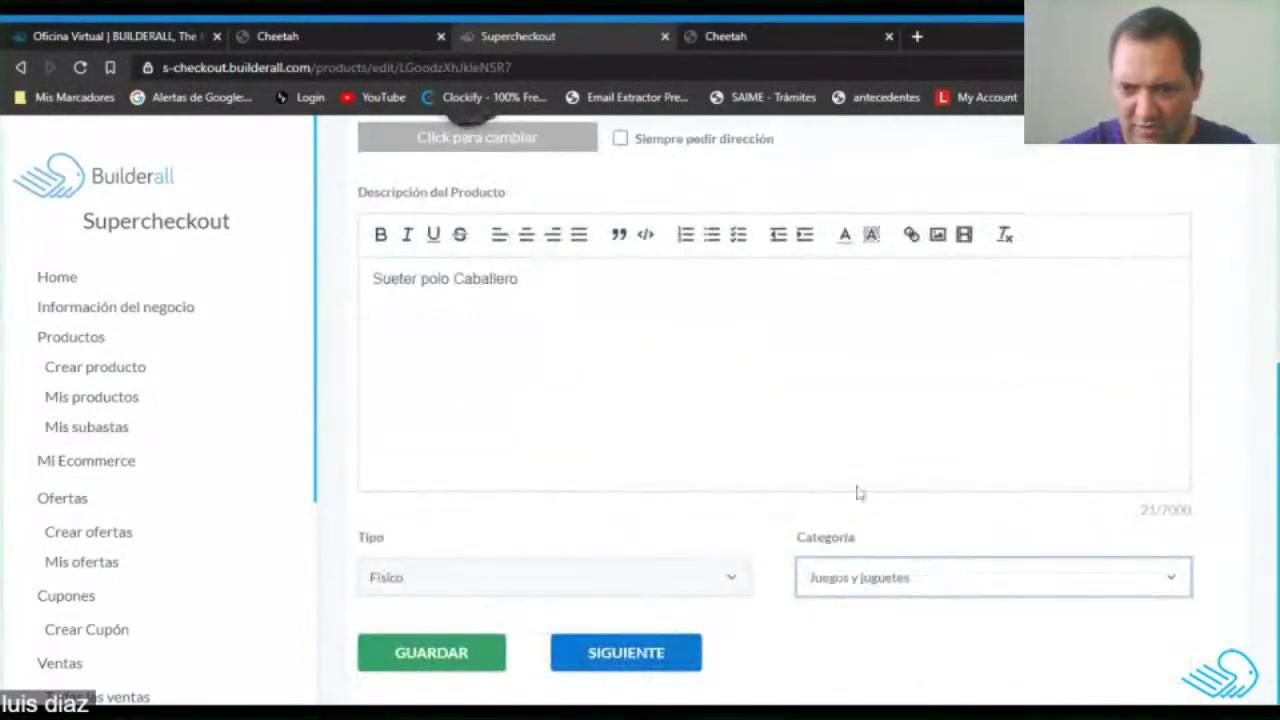
Set the toy's price to 80.00 USD and save it.
{"action": "left_click", "coordinate": [625, 653]}
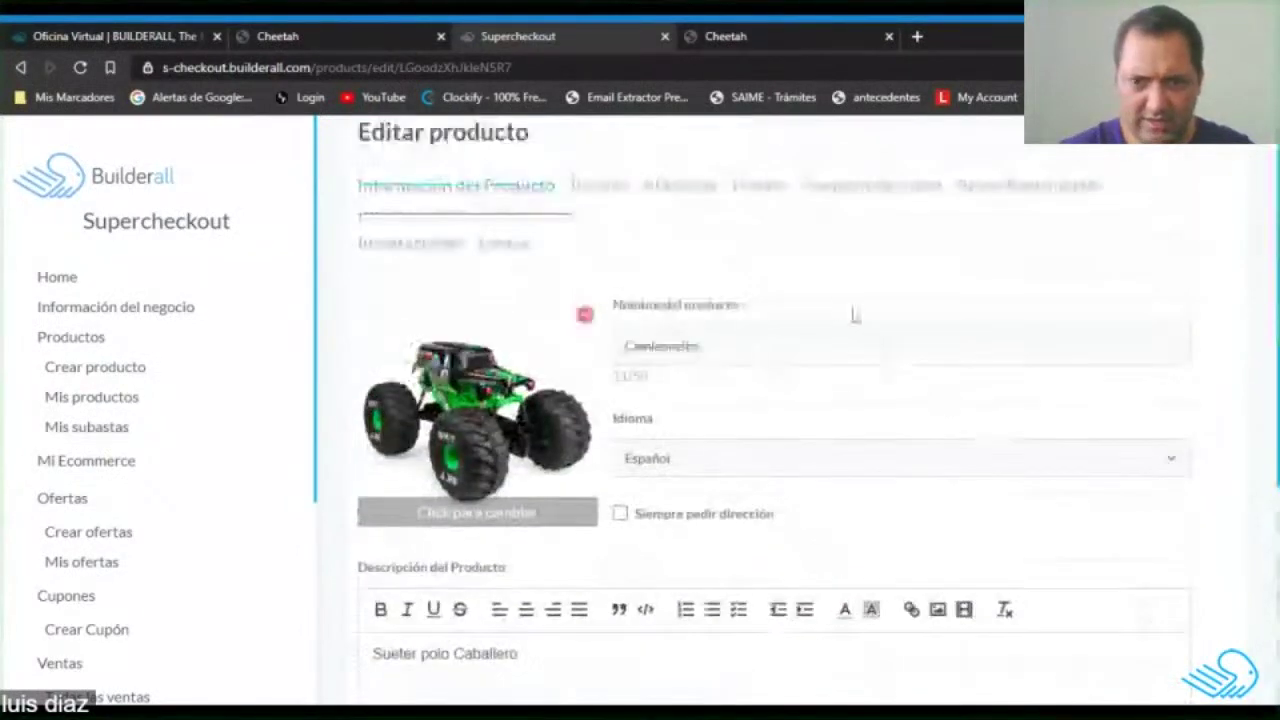
{"action": "left_click", "coordinate": [600, 187]}
{"action": "scroll", "coordinate": [614, 290], "scroll_direction": "down", "scroll_amount": 3}
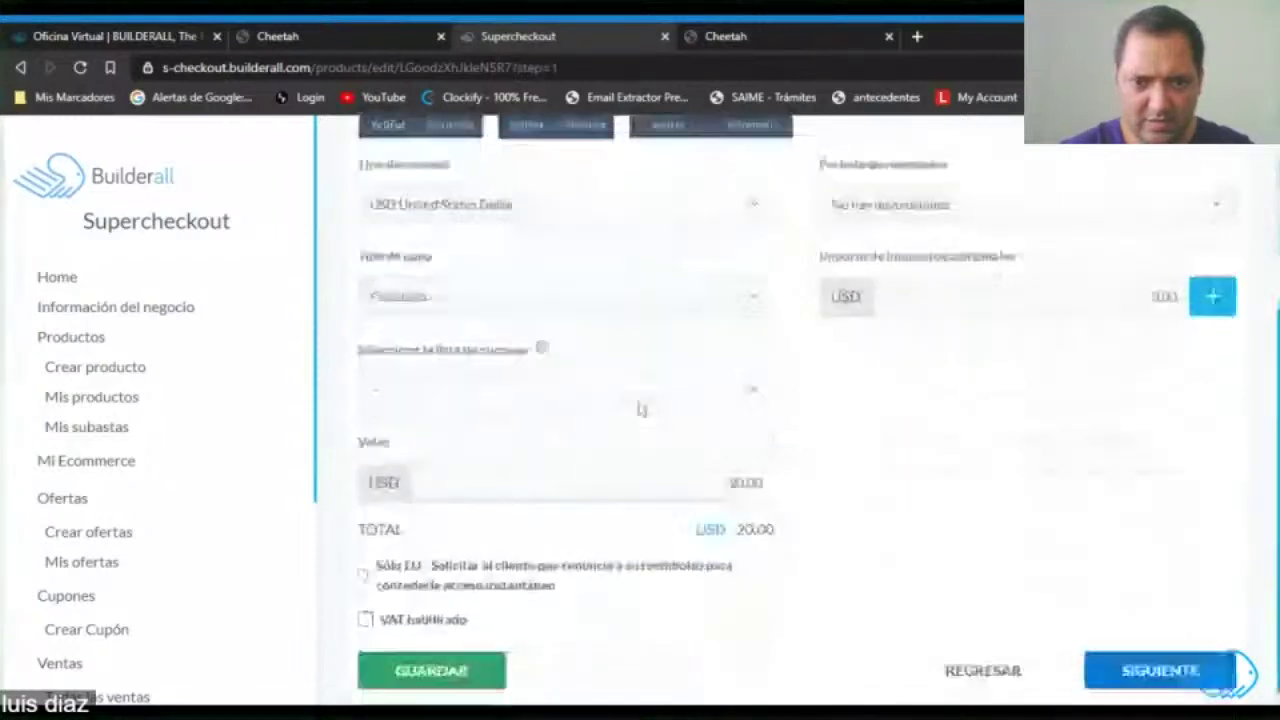
{"action": "left_click", "coordinate": [731, 464]}
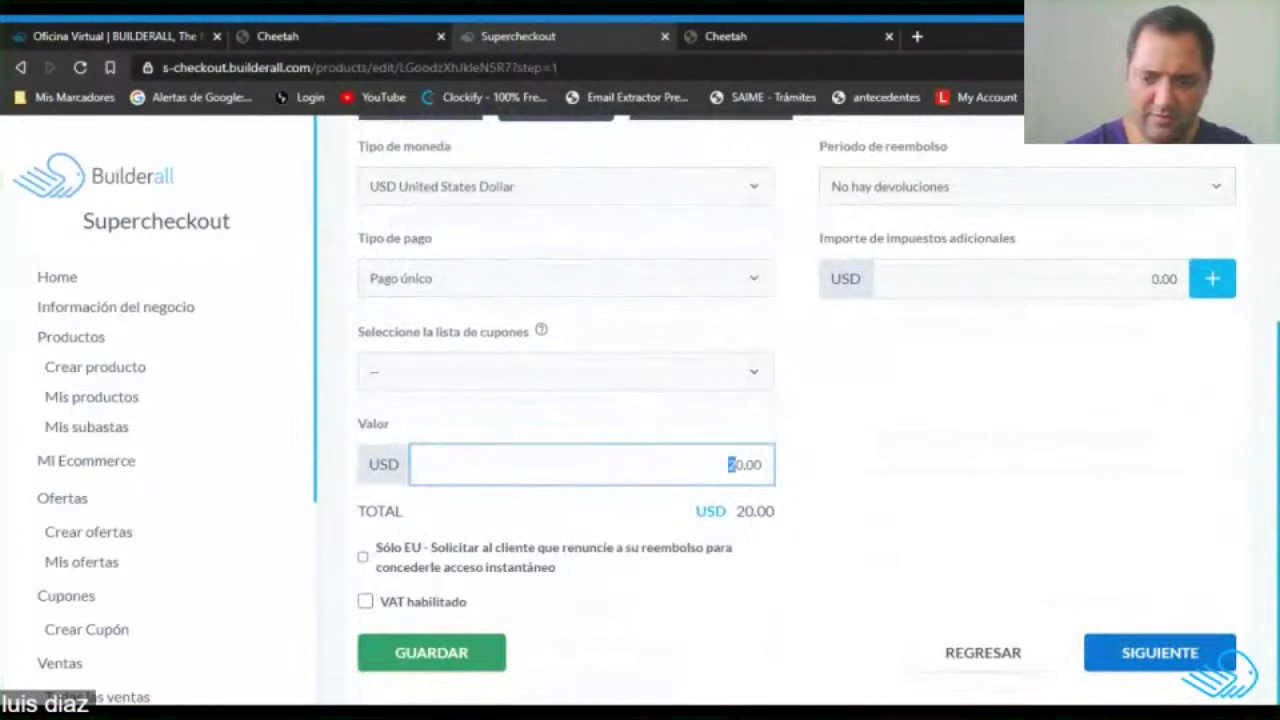
{"action": "left_click", "coordinate": [903, 459]}
{"action": "scroll", "coordinate": [896, 461], "scroll_direction": "up", "scroll_amount": 3}
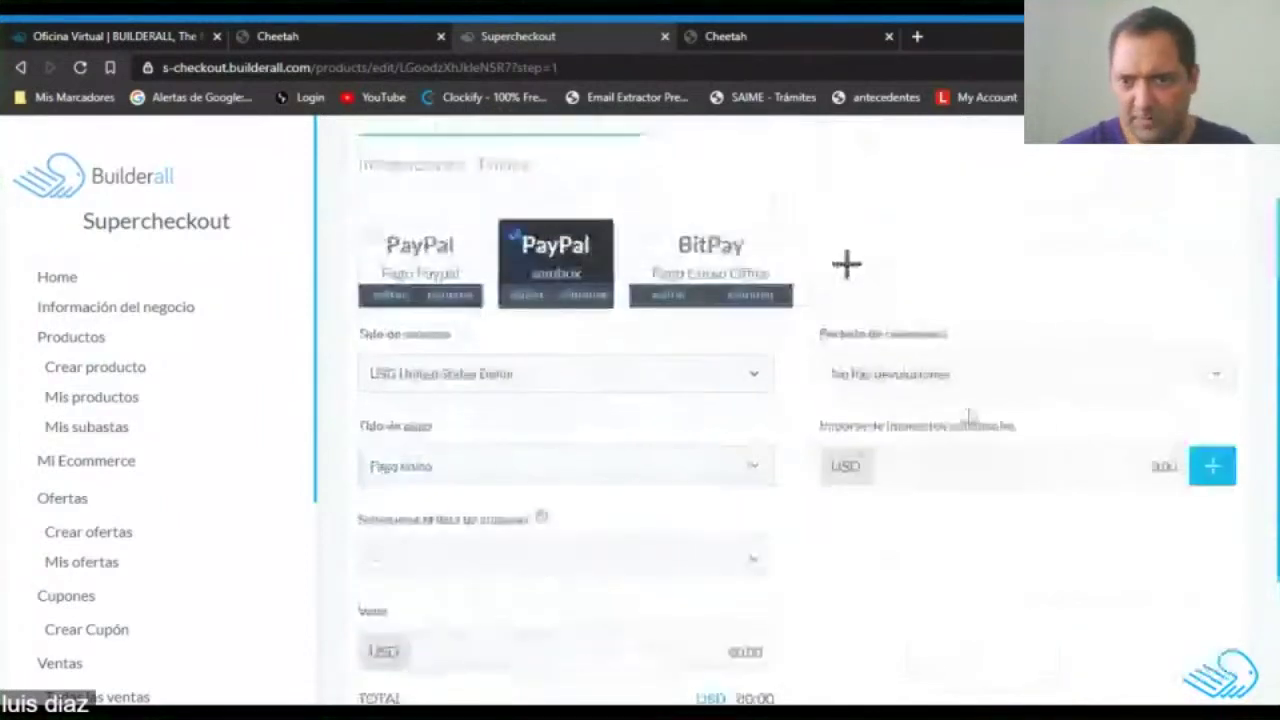
{"action": "scroll", "coordinate": [740, 445], "scroll_direction": "down", "scroll_amount": 3}
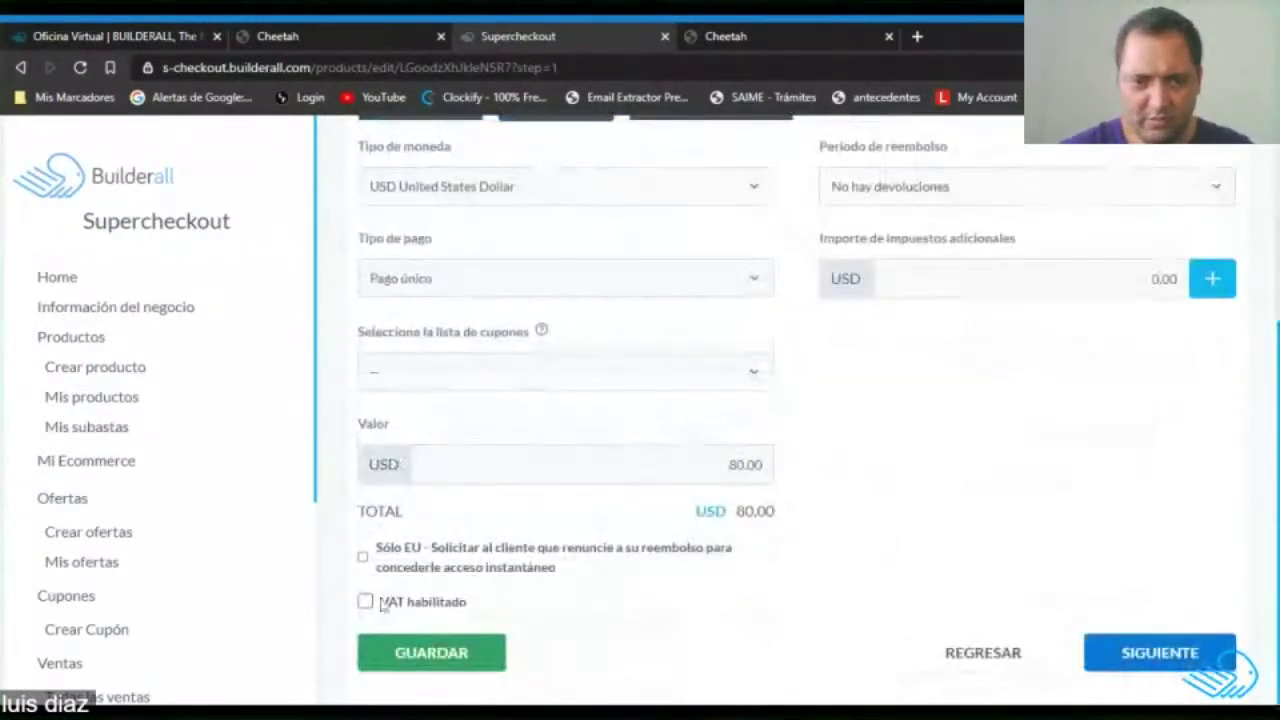
{"action": "left_click", "coordinate": [445, 666]}
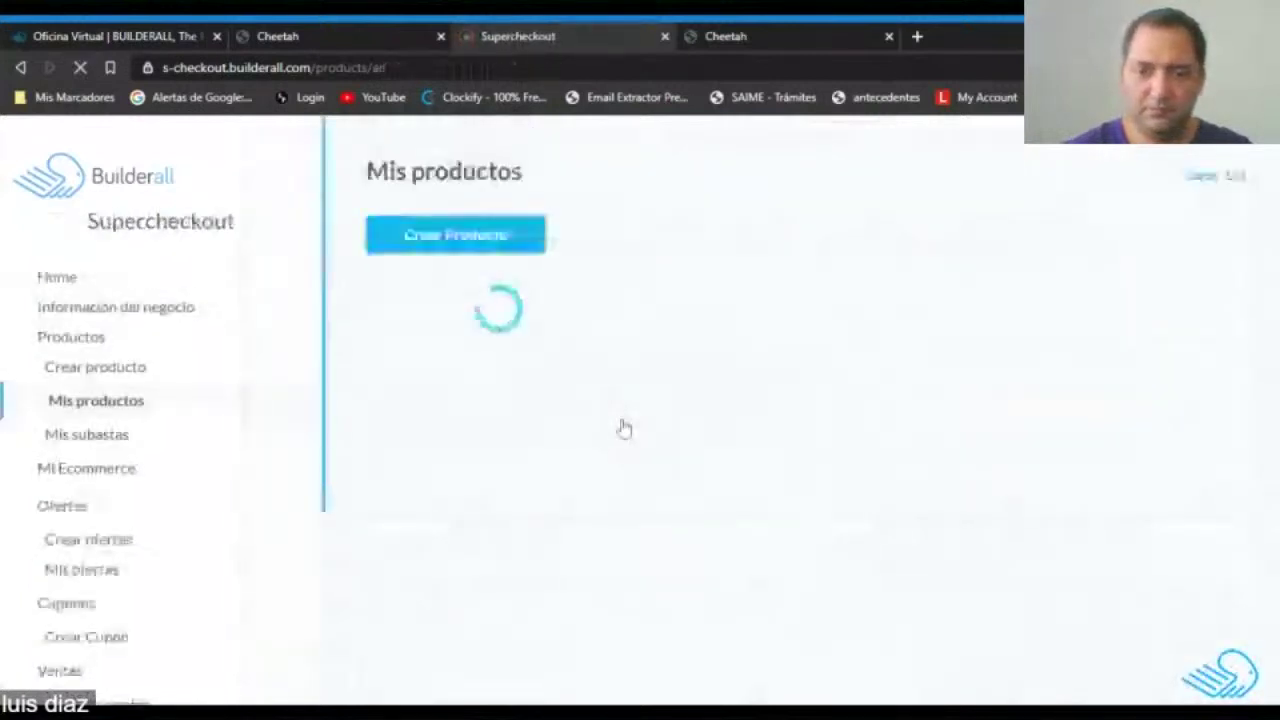
Delete three duplicate Sueter polo Caballero products, confirming each deletion.
{"action": "scroll", "coordinate": [623, 428], "scroll_direction": "down", "scroll_amount": 1}
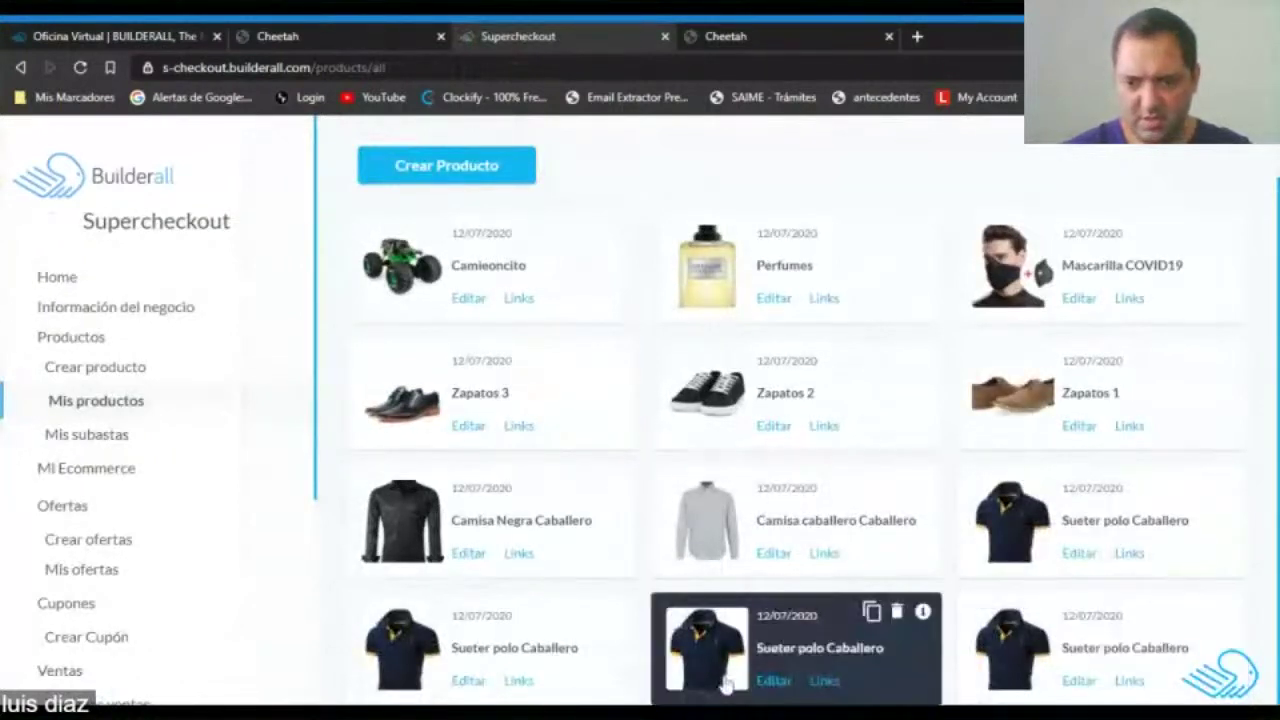
{"action": "scroll", "coordinate": [1066, 471], "scroll_direction": "up", "scroll_amount": 1}
{"action": "scroll", "coordinate": [630, 408], "scroll_direction": "down", "scroll_amount": 1}
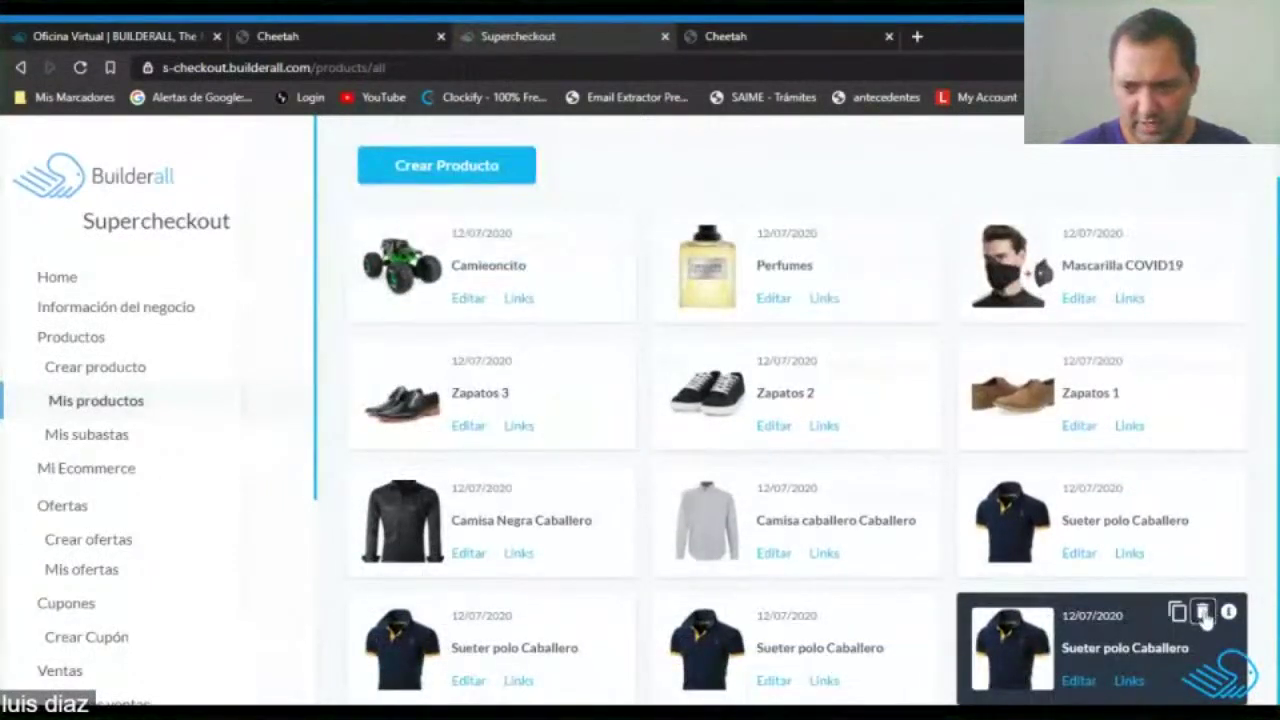
{"action": "left_click", "coordinate": [1204, 613]}
{"action": "left_click", "coordinate": [815, 598]}
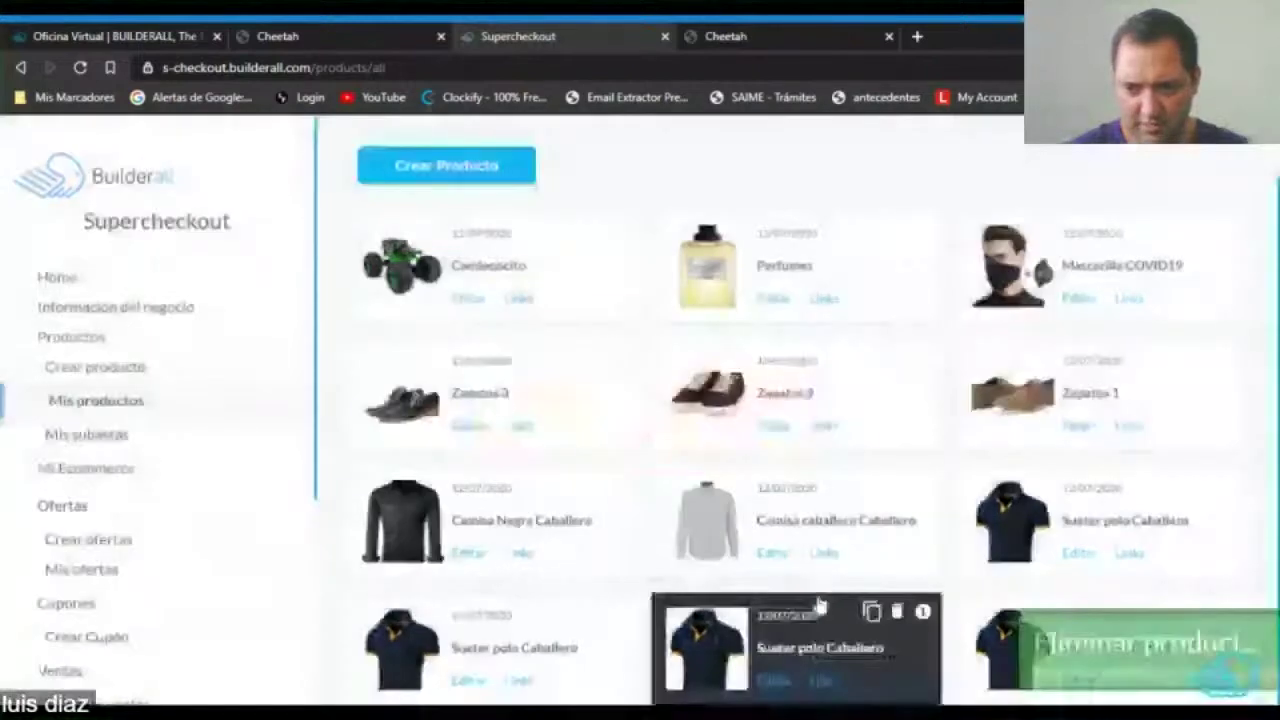
{"action": "left_click", "coordinate": [897, 614]}
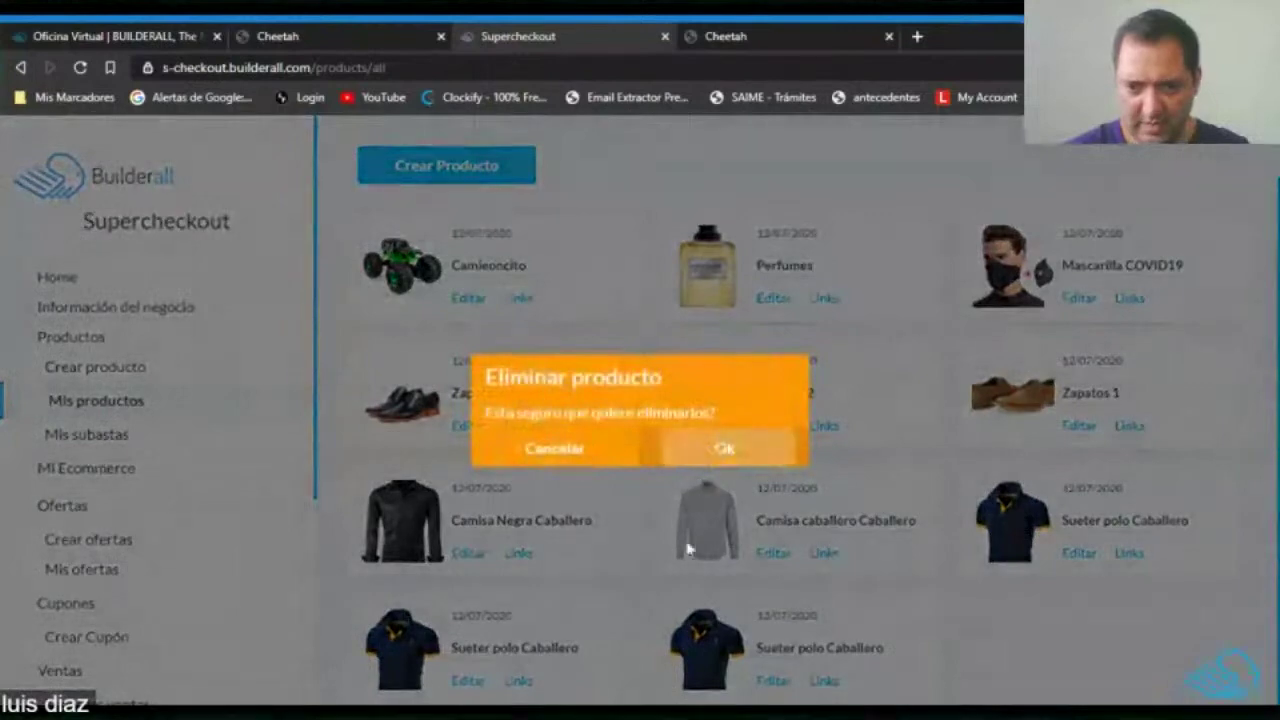
{"action": "key", "text": "Return"}
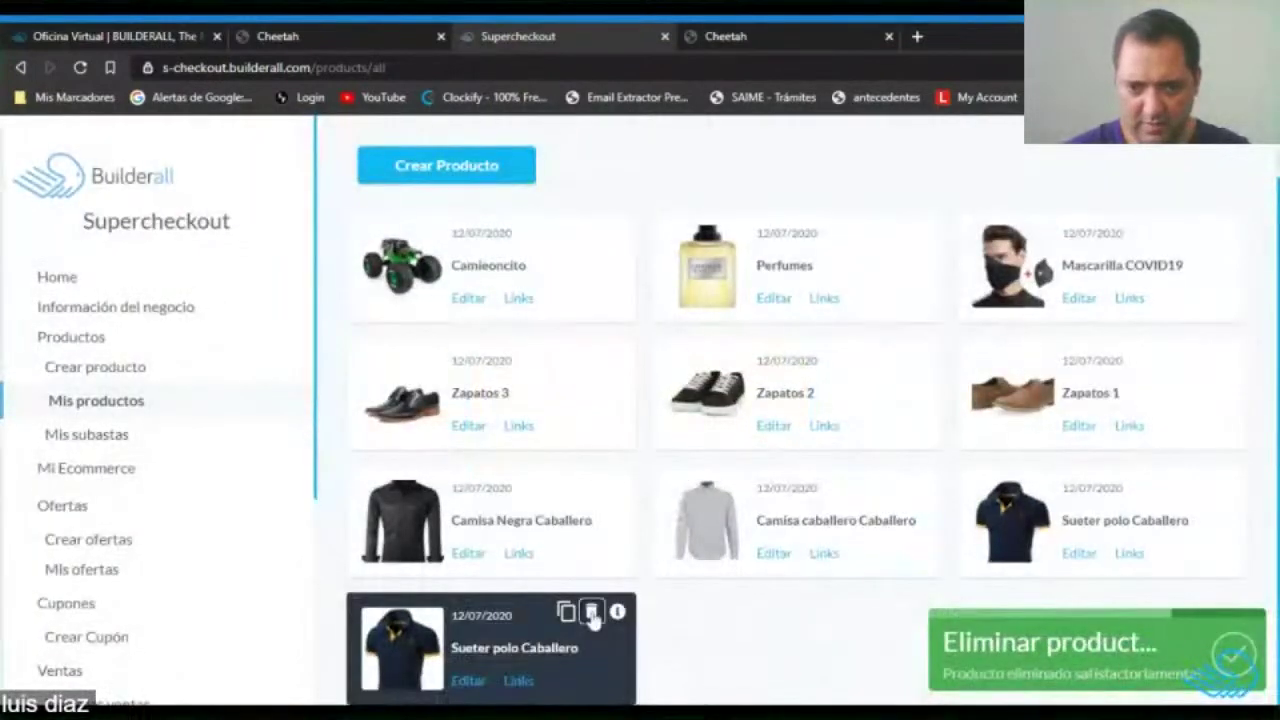
{"action": "left_click", "coordinate": [592, 614]}
{"action": "left_click", "coordinate": [723, 449]}
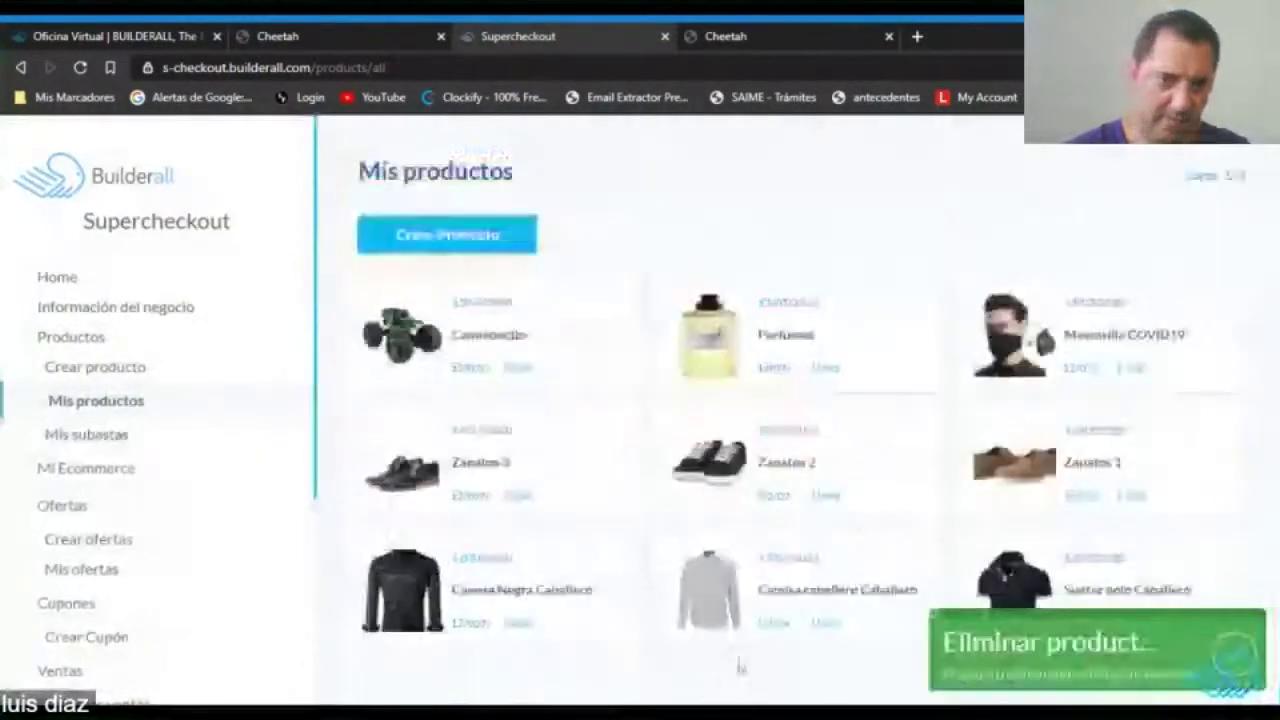
{"action": "left_click", "coordinate": [100, 470]}
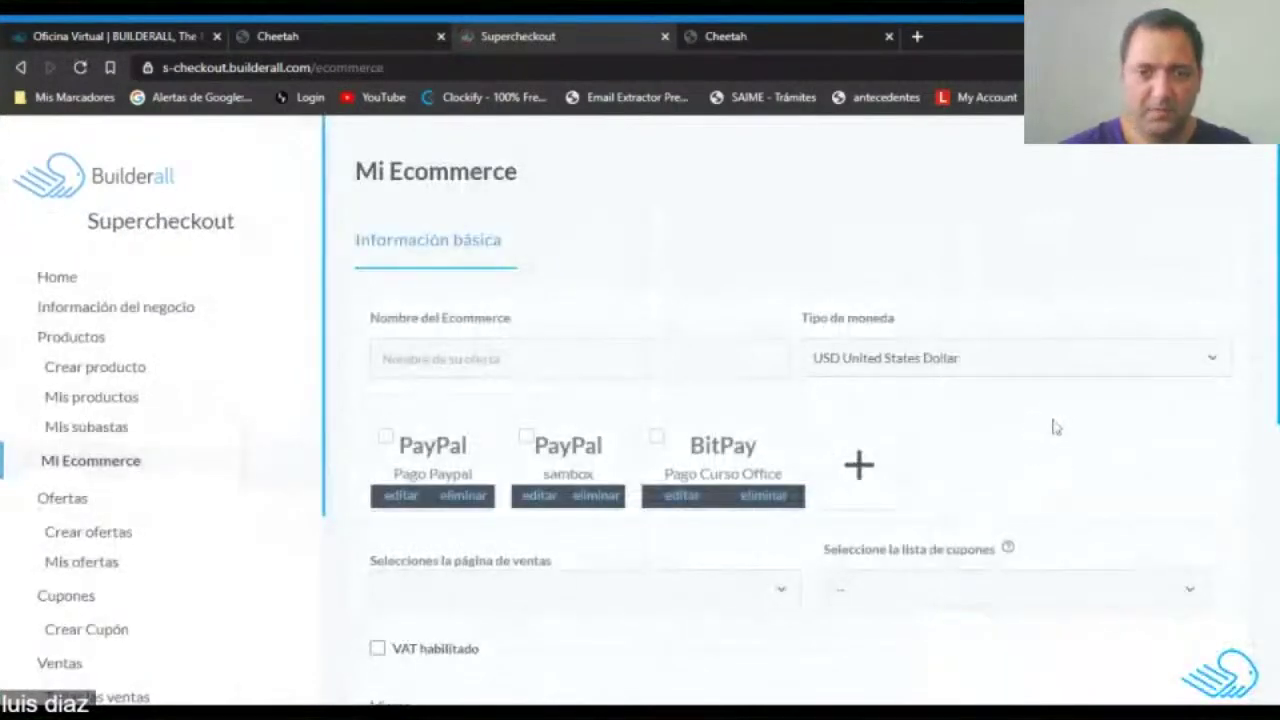
{"action": "left_click", "coordinate": [658, 366]}
{"action": "type", "text": "PTY Store"}
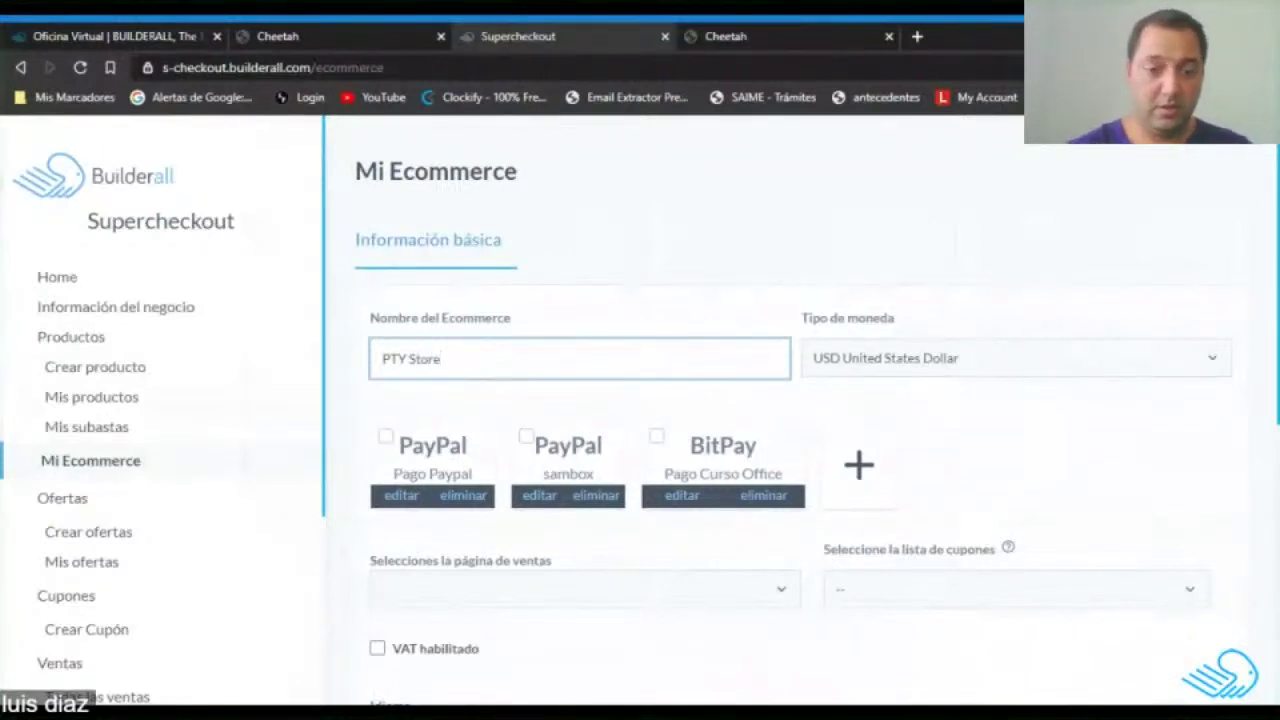
{"action": "scroll", "coordinate": [540, 400], "scroll_direction": "down", "scroll_amount": 2}
{"action": "left_click", "coordinate": [568, 300]}
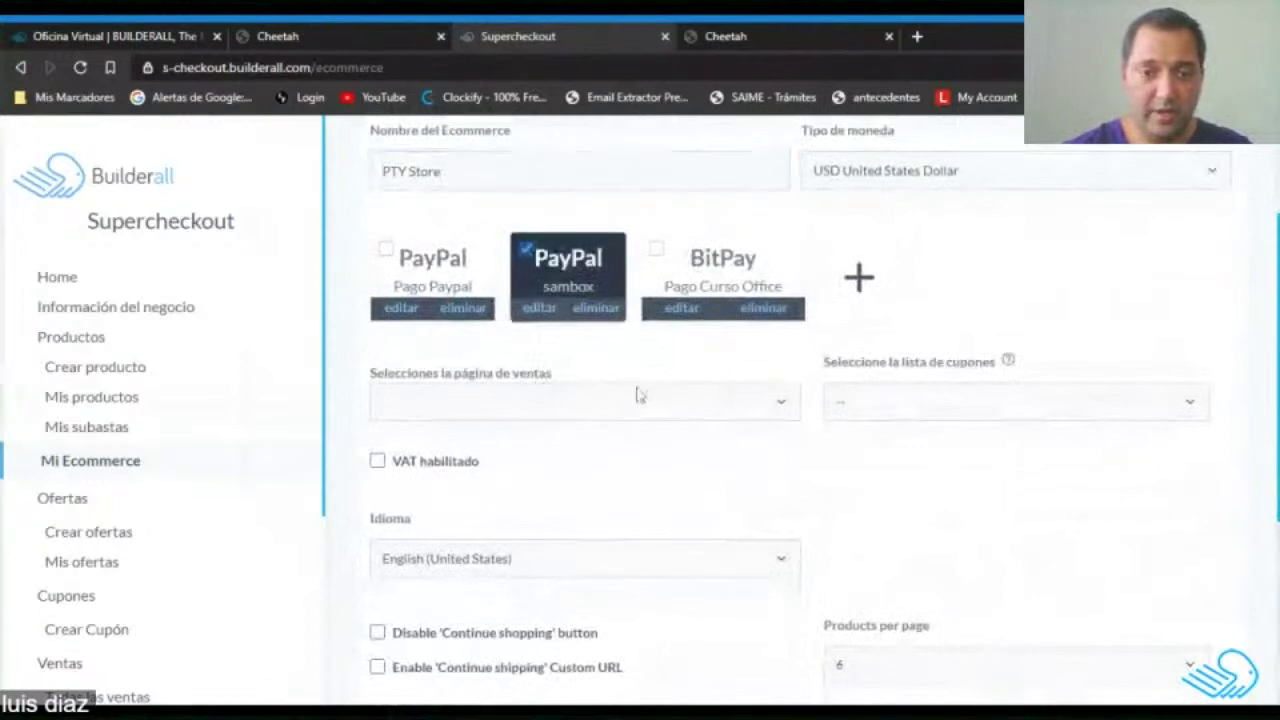
{"action": "left_click", "coordinate": [673, 404]}
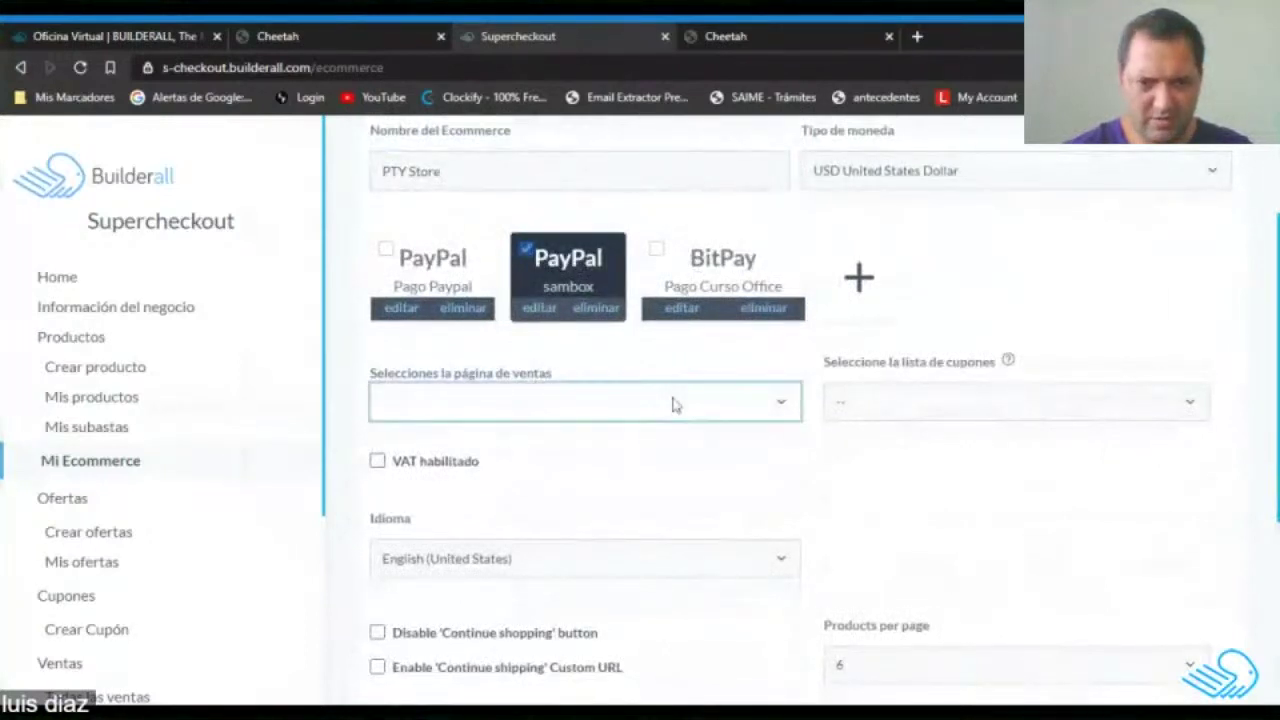
{"action": "left_click", "coordinate": [488, 428]}
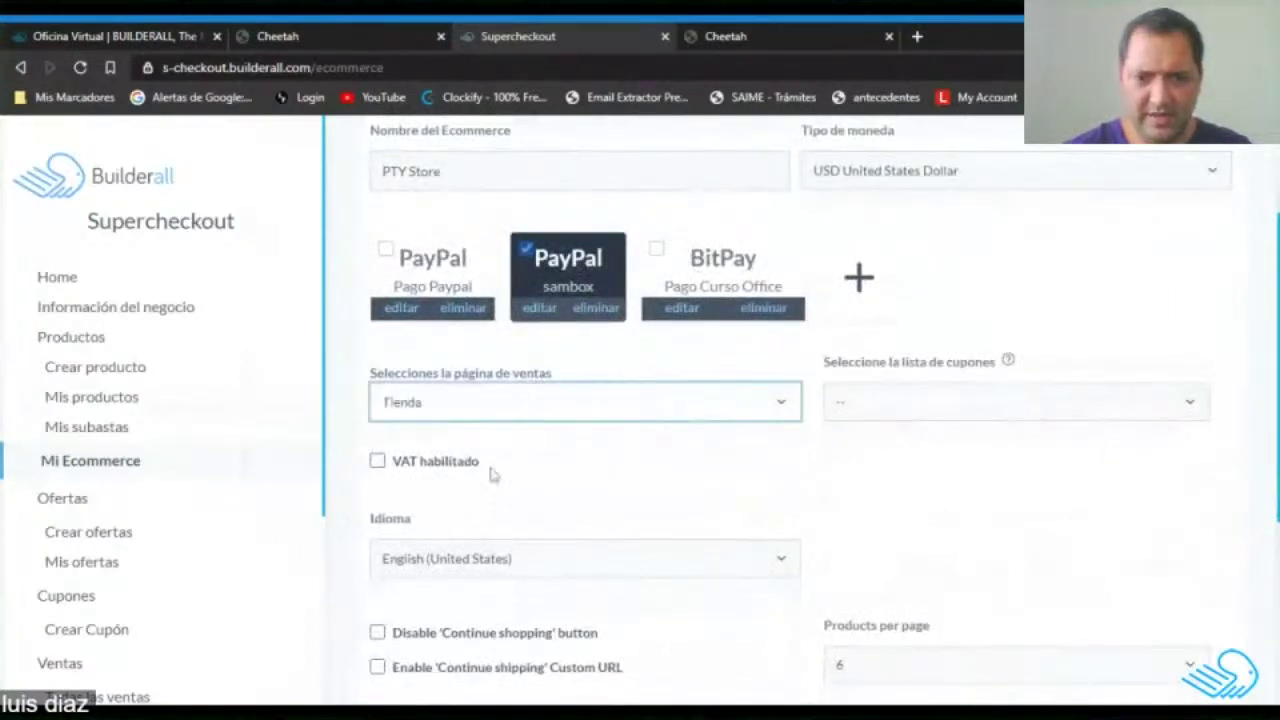
{"action": "left_click", "coordinate": [1003, 400]}
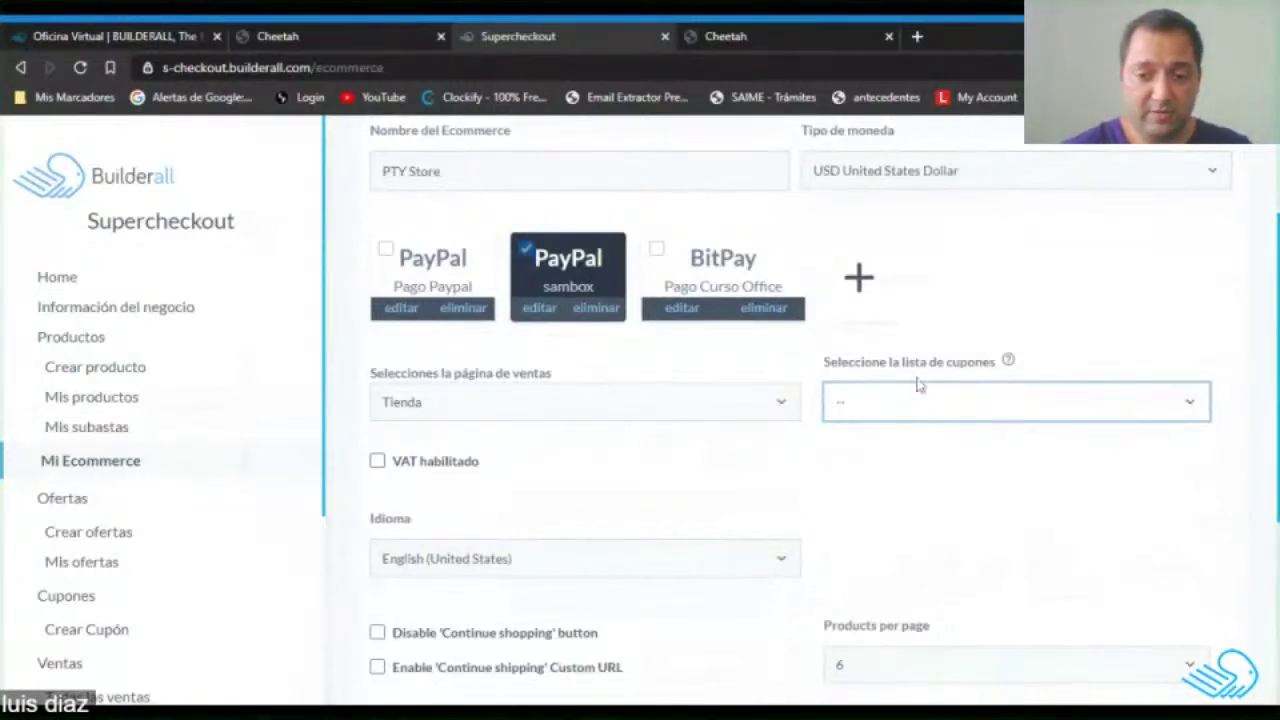
{"action": "scroll", "coordinate": [914, 400], "scroll_direction": "down", "scroll_amount": 3}
{"action": "scroll", "coordinate": [911, 388], "scroll_direction": "up", "scroll_amount": 3}
{"action": "scroll", "coordinate": [908, 390], "scroll_direction": "down", "scroll_amount": 2}
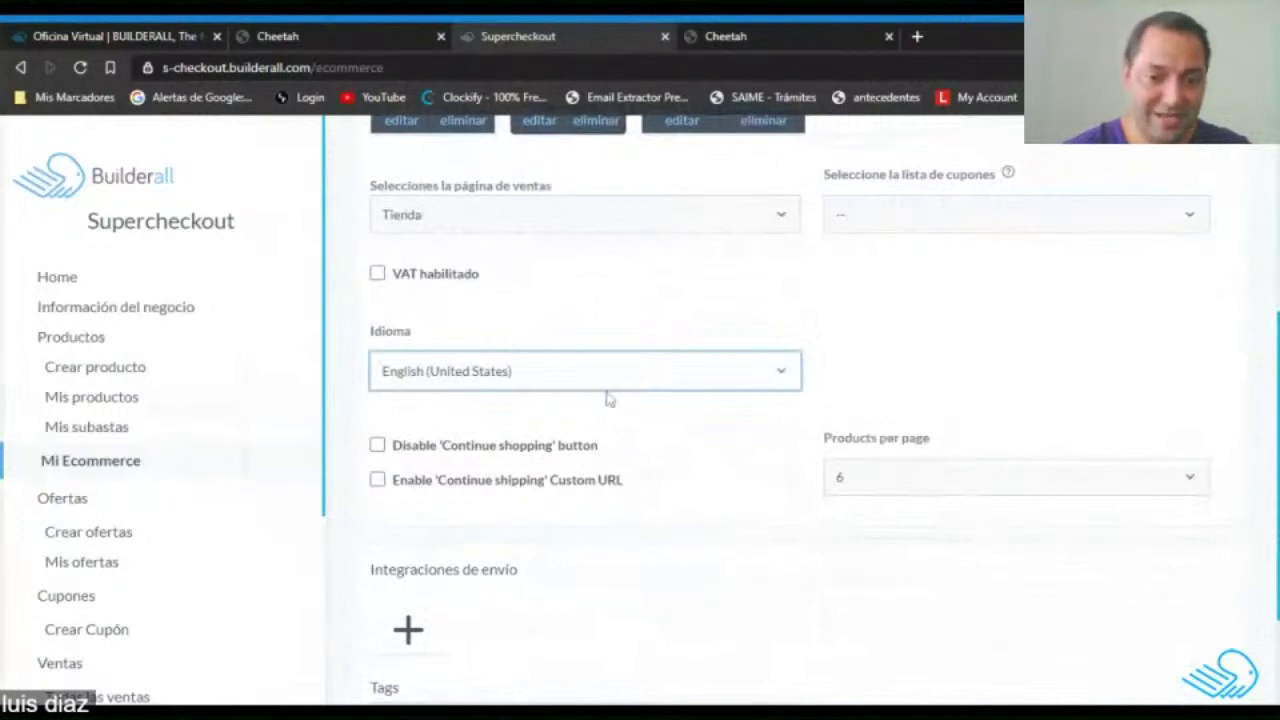
{"action": "left_click", "coordinate": [608, 399]}
{"action": "left_click", "coordinate": [975, 313]}
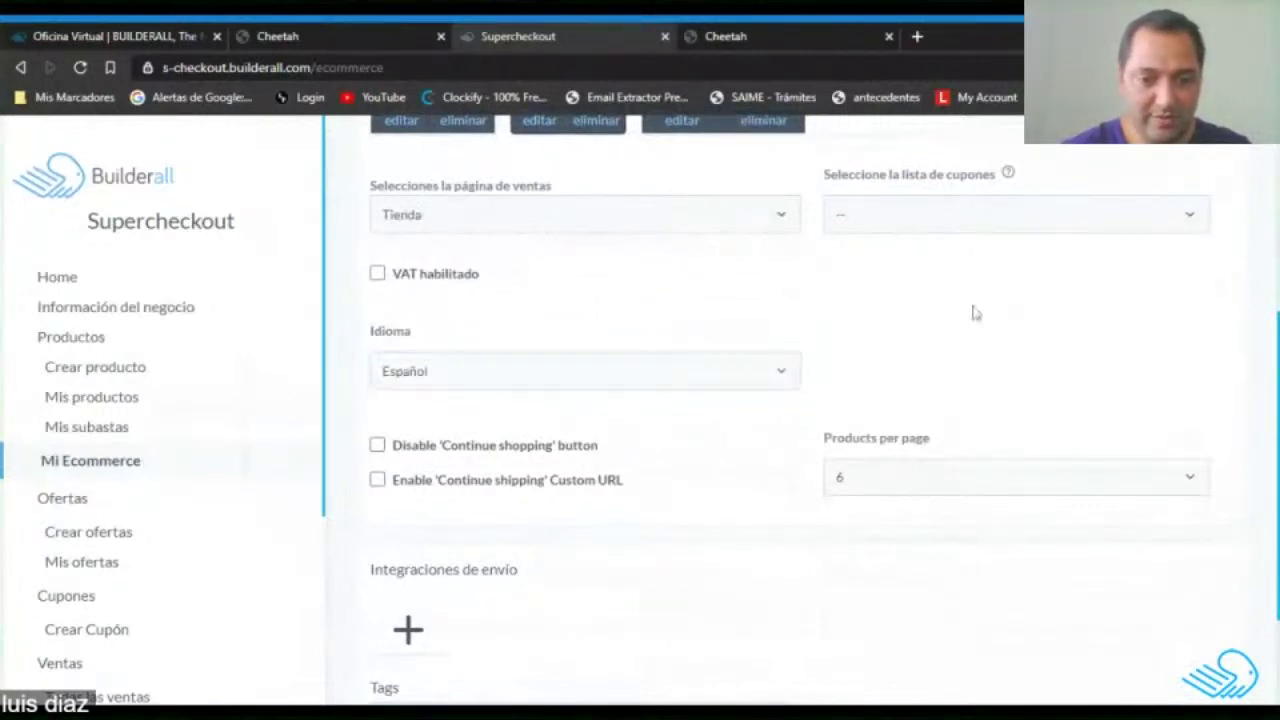
{"action": "left_click", "coordinate": [990, 484]}
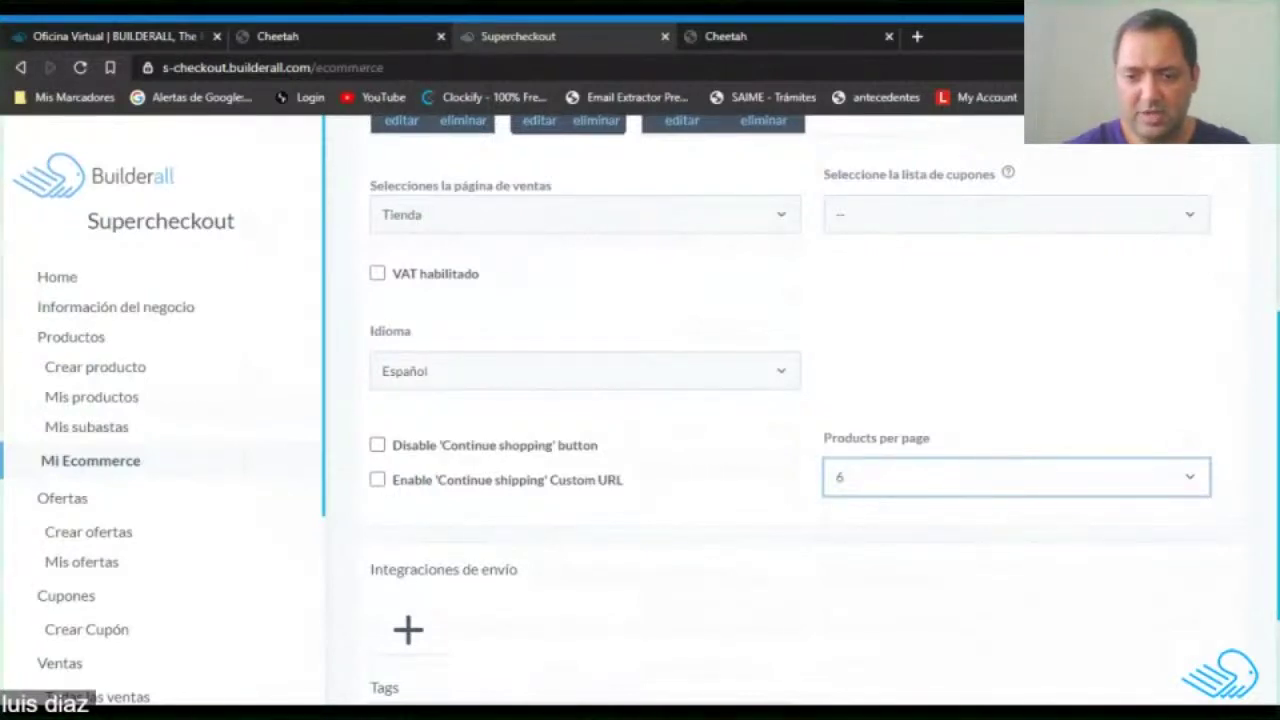
{"action": "left_click", "coordinate": [724, 456]}
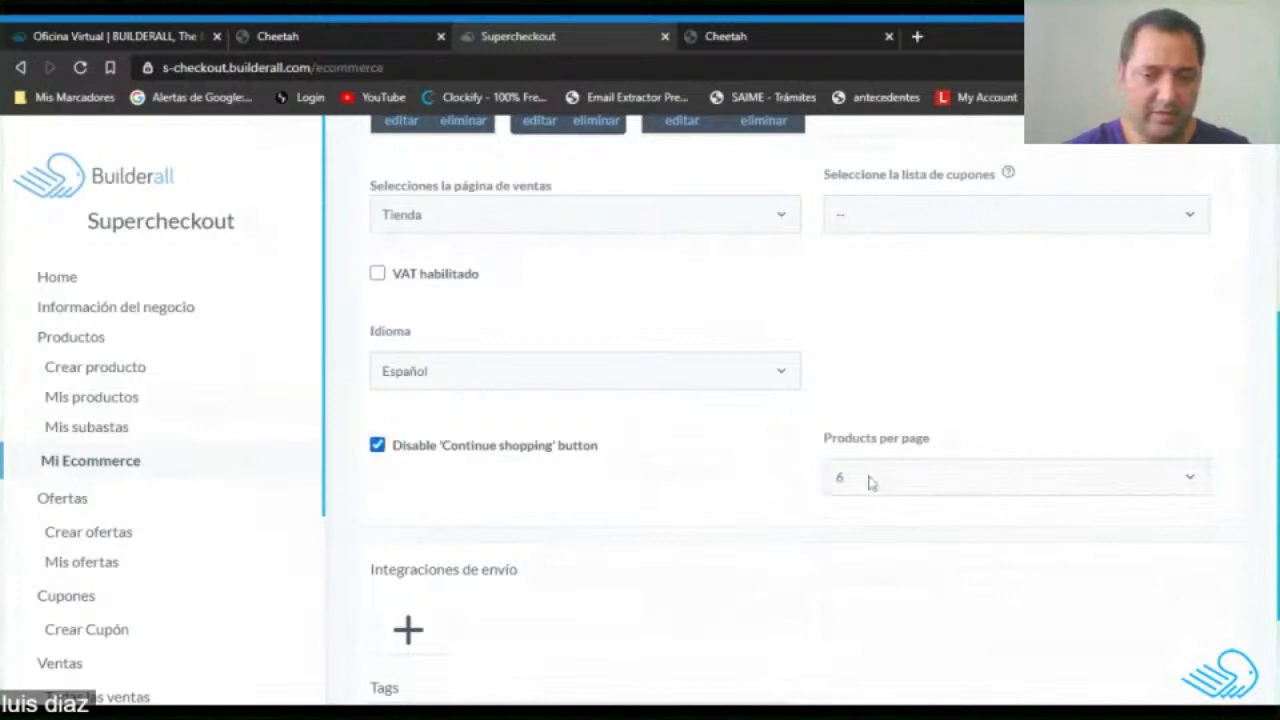
{"action": "left_click_drag", "start_coordinate": [450, 447], "coordinate": [604, 448]}
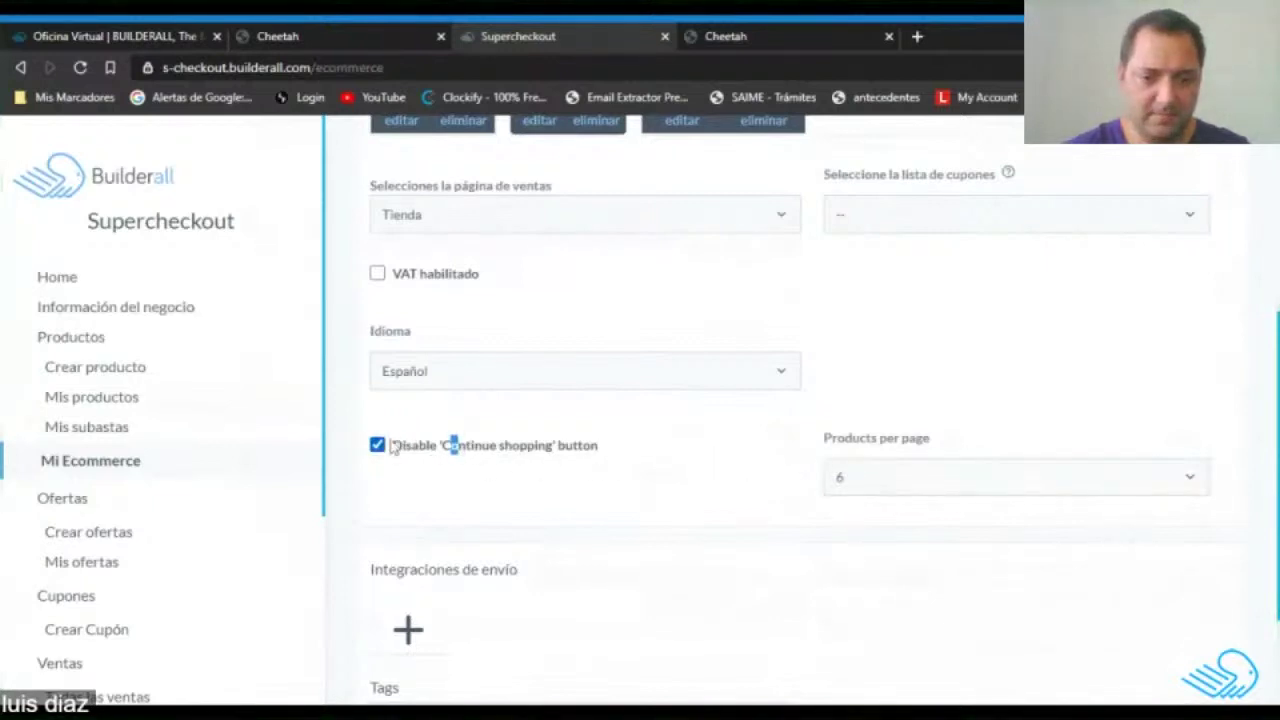
{"action": "left_click", "coordinate": [379, 447]}
{"action": "left_click", "coordinate": [565, 456]}
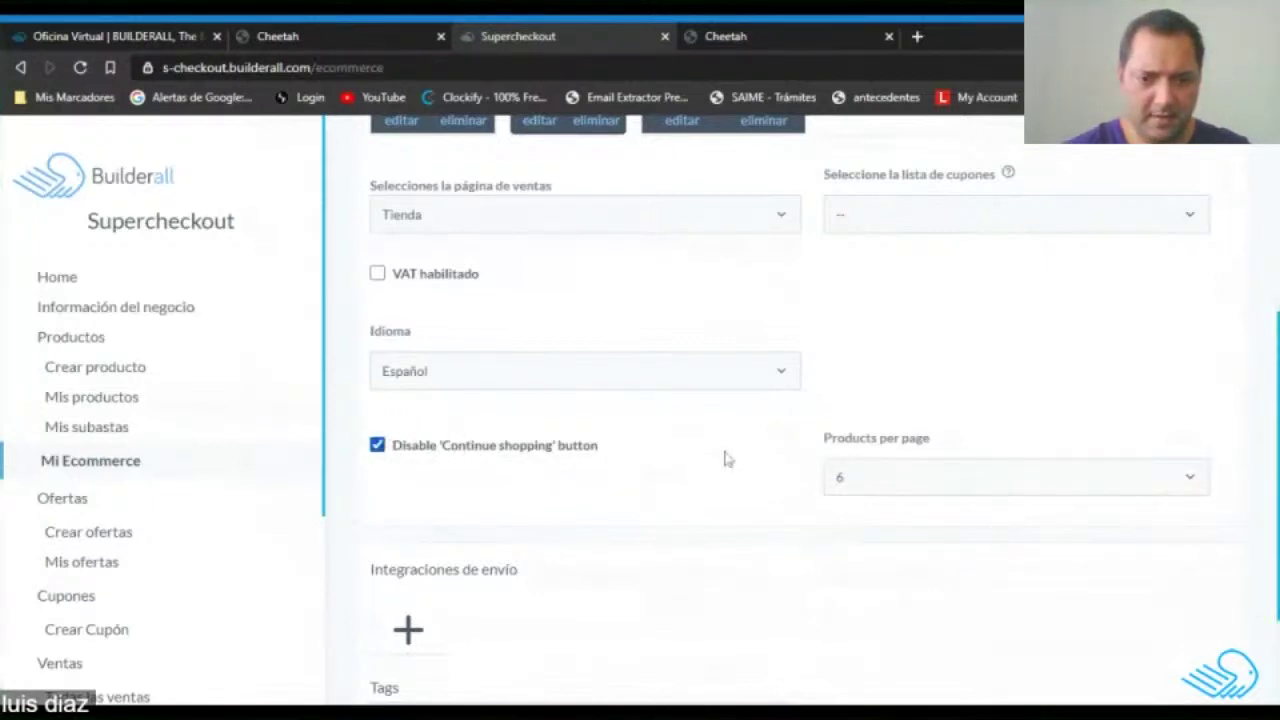
{"action": "triple_click", "coordinate": [398, 454]}
{"action": "left_click", "coordinate": [377, 445]}
{"action": "left_click", "coordinate": [1086, 329]}
{"action": "scroll", "coordinate": [571, 429], "scroll_direction": "down", "scroll_amount": 2}
{"action": "left_click", "coordinate": [408, 478]}
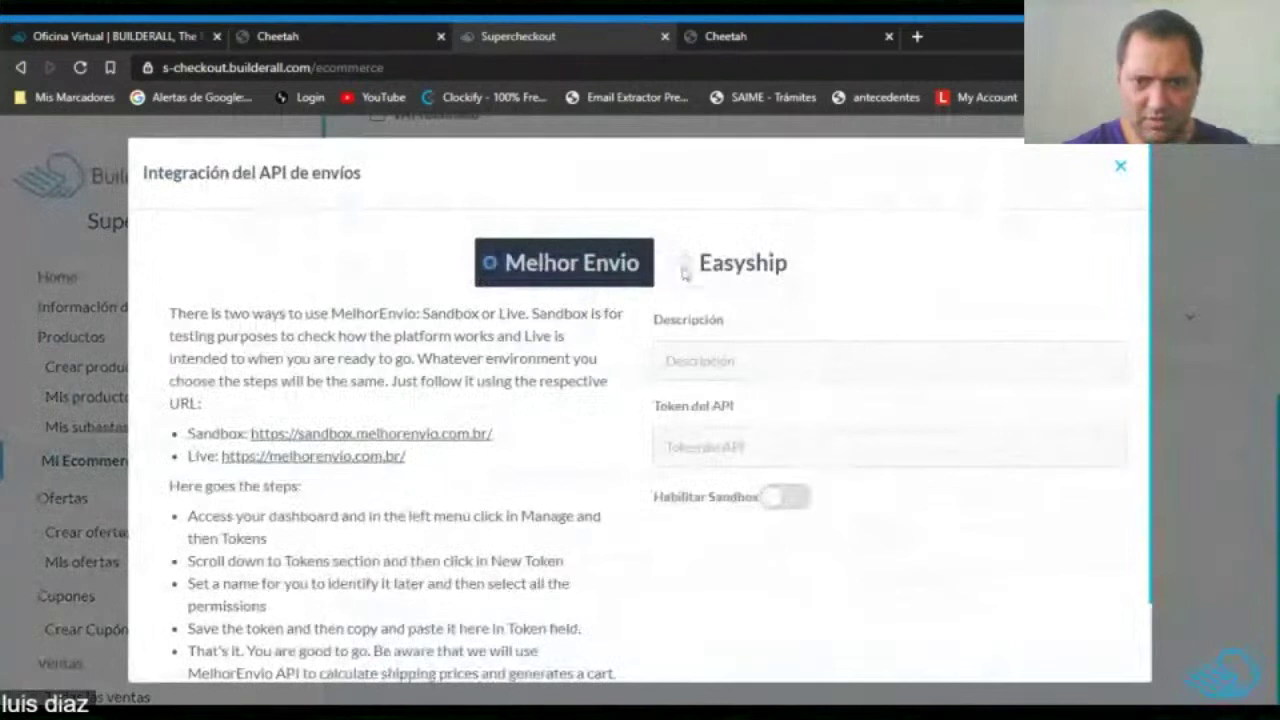
{"action": "left_click", "coordinate": [686, 268]}
{"action": "left_click", "coordinate": [493, 266]}
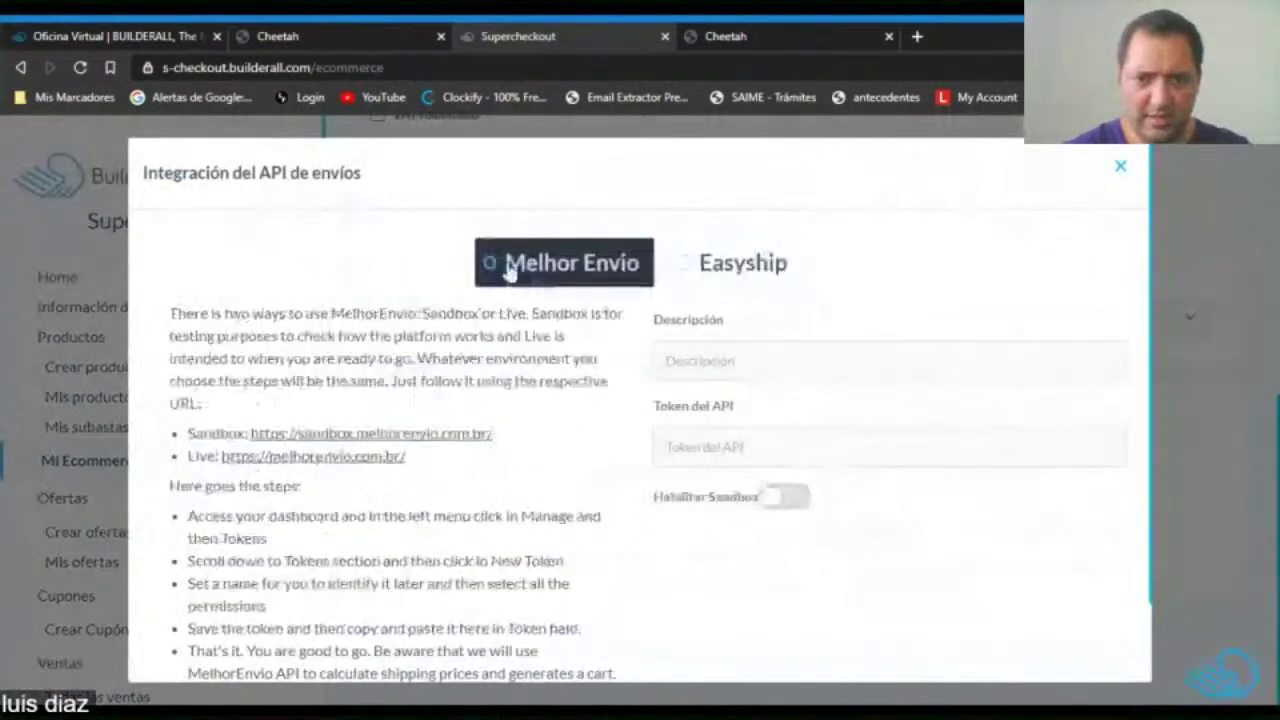
{"action": "left_click", "coordinate": [668, 266]}
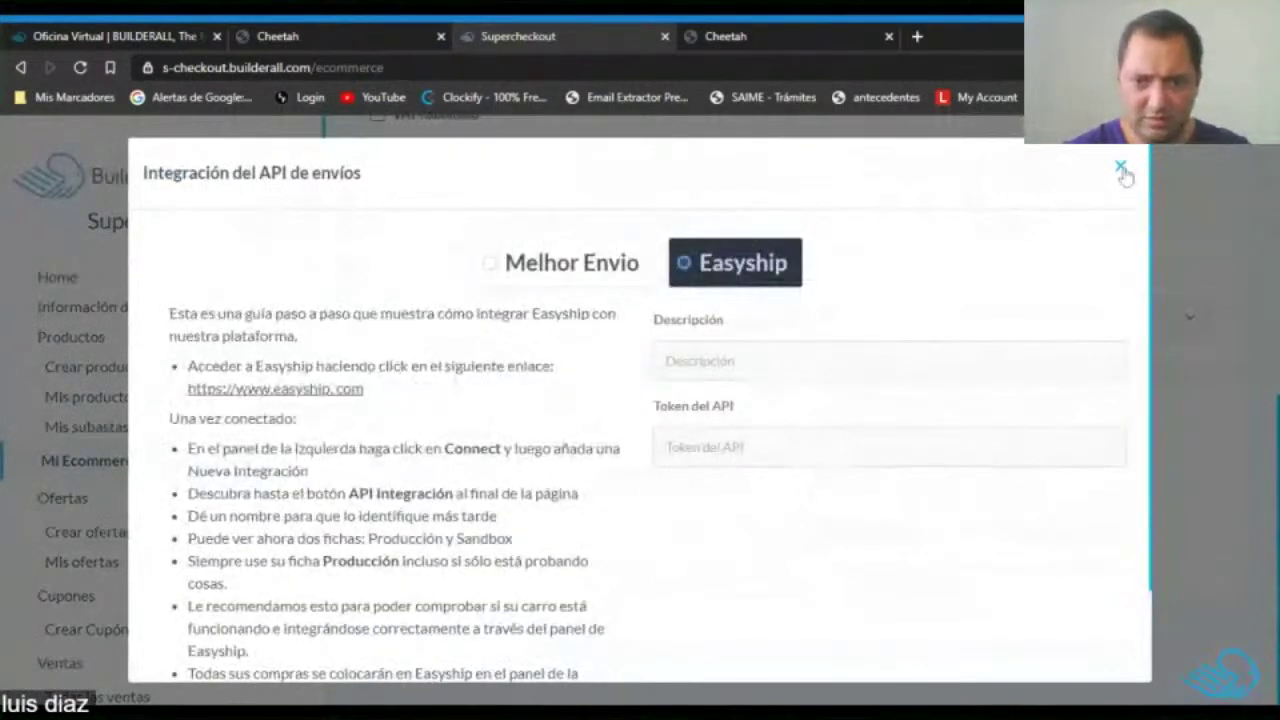
{"action": "left_click", "coordinate": [1120, 166]}
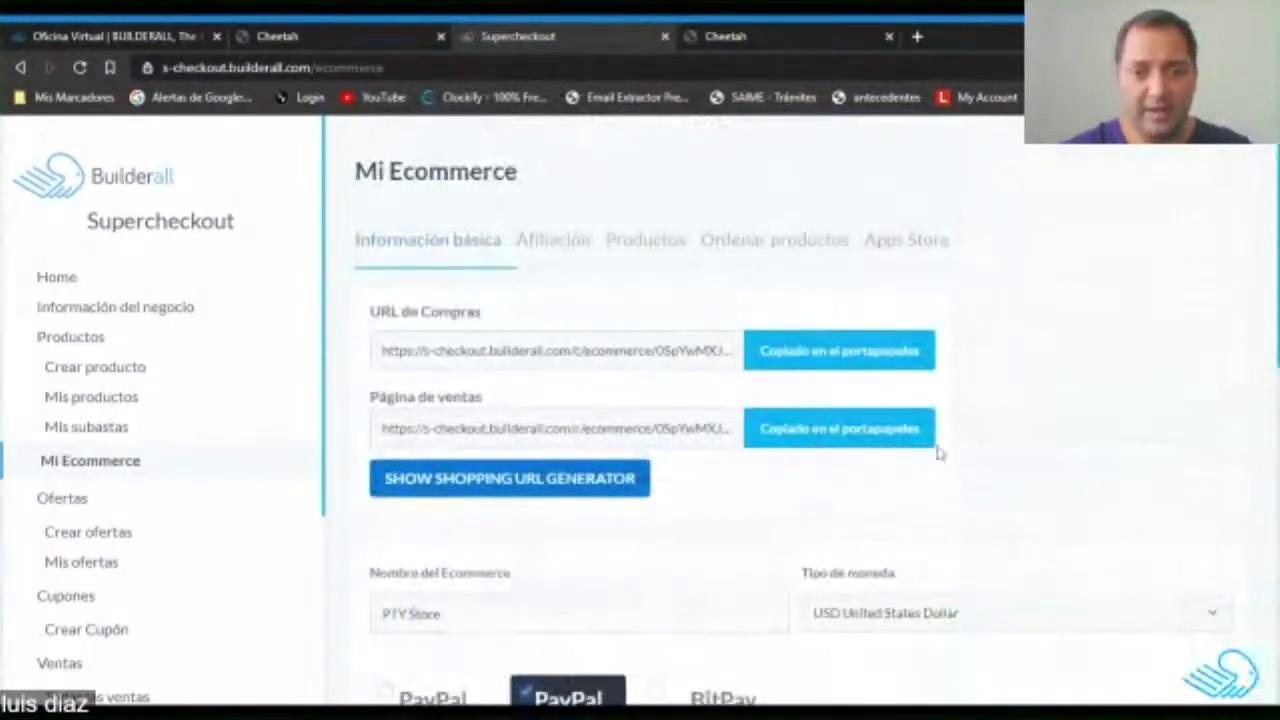
{"action": "scroll", "coordinate": [1000, 440], "scroll_direction": "down", "scroll_amount": 1}
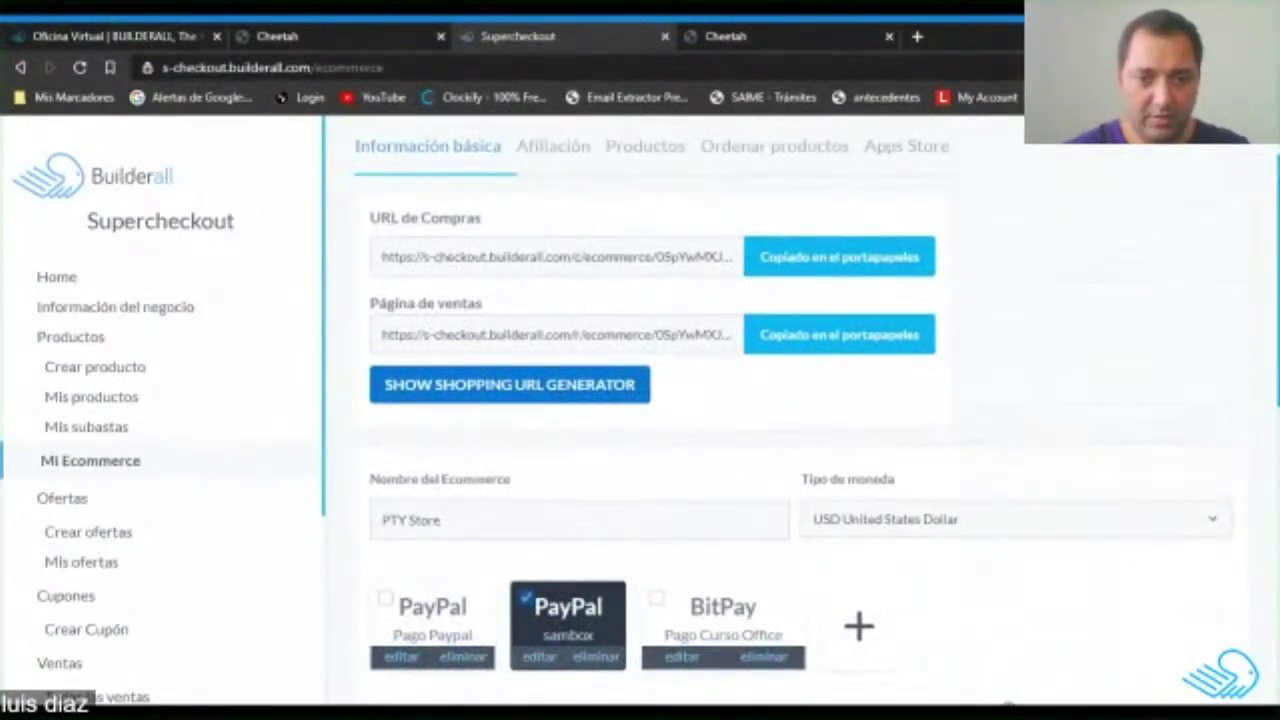
{"action": "left_click", "coordinate": [800, 260]}
{"action": "left_click", "coordinate": [917, 36]}
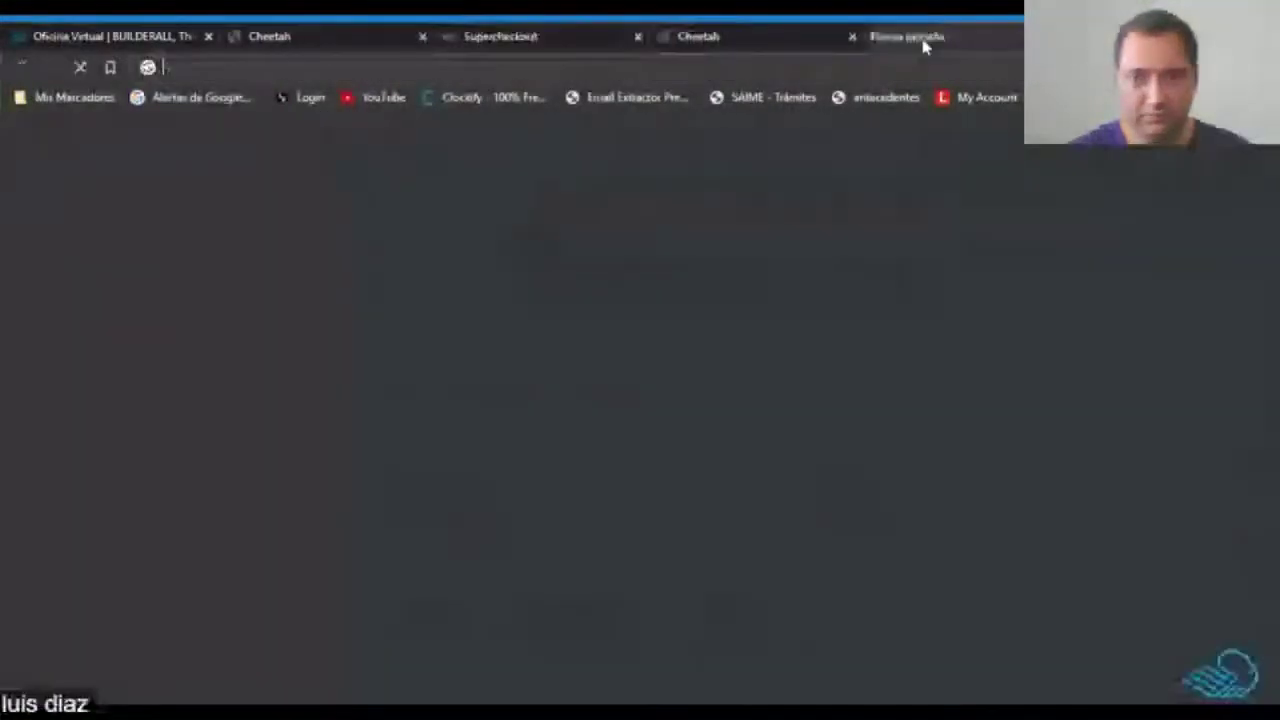
{"action": "key", "text": "ctrl+w"}
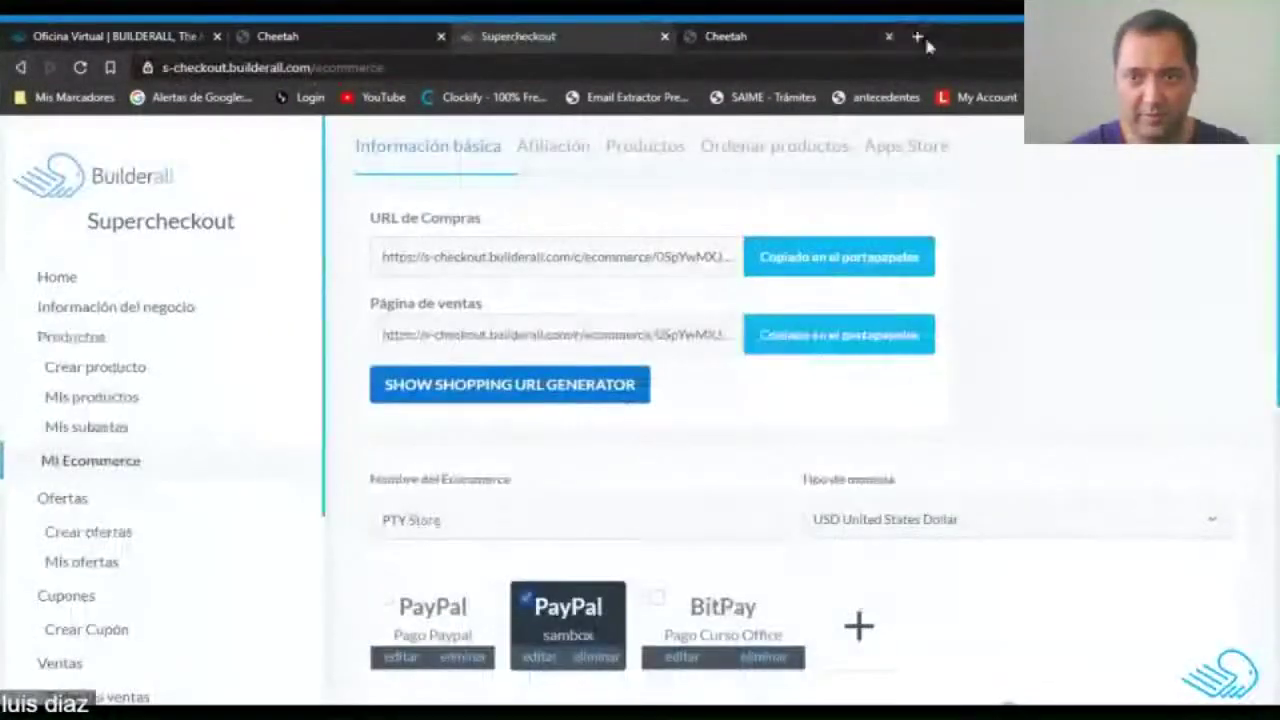
{"action": "left_click", "coordinate": [840, 36]}
{"action": "left_click", "coordinate": [915, 36]}
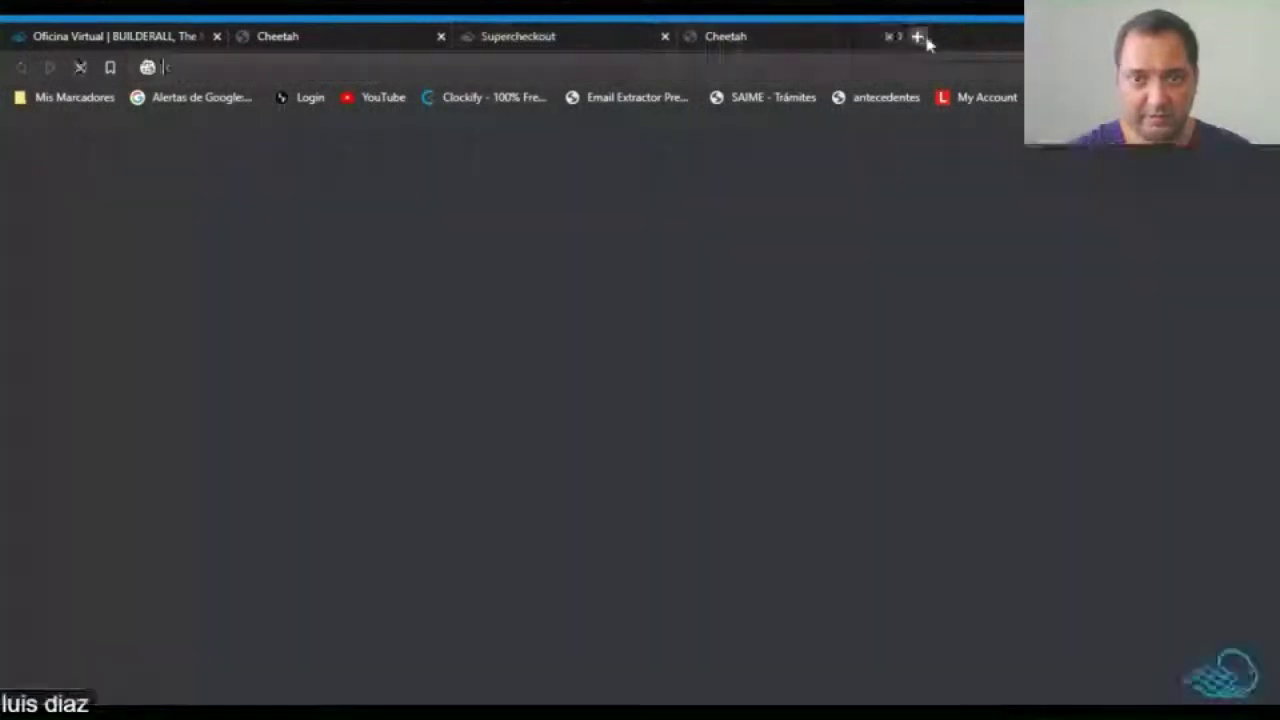
{"action": "key", "text": "ctrl+v"}
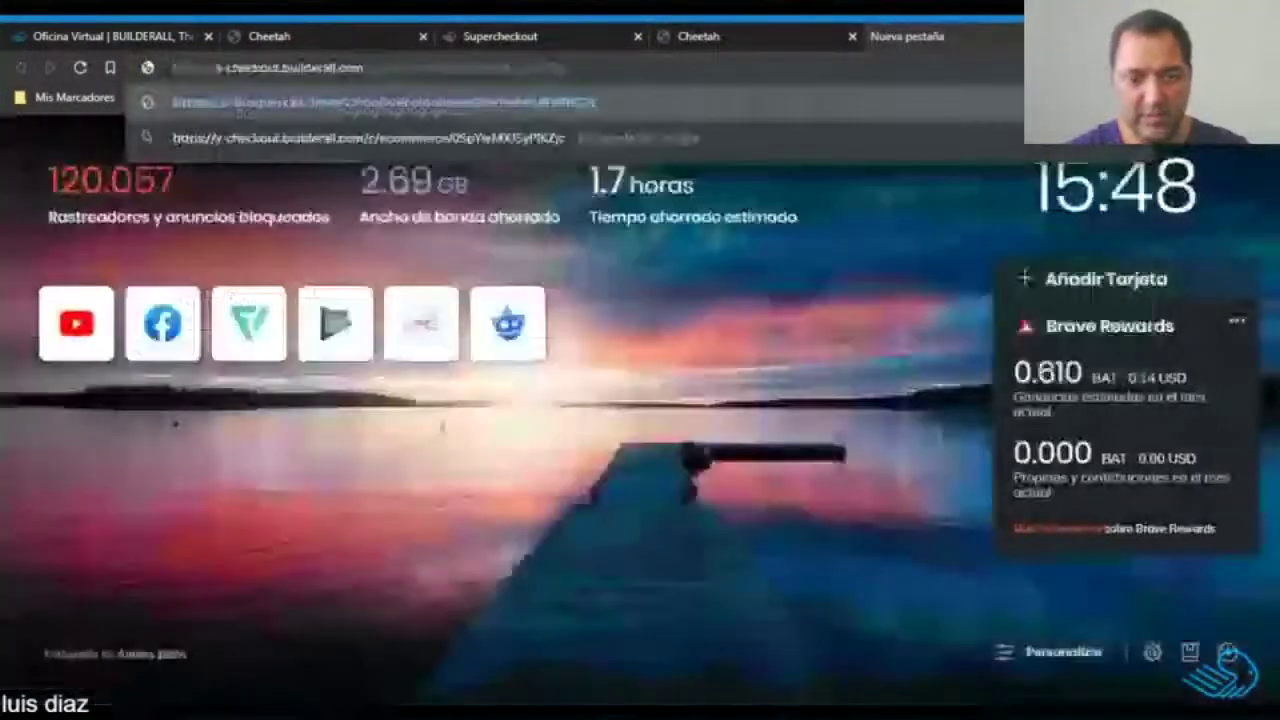
{"action": "key", "text": "Return"}
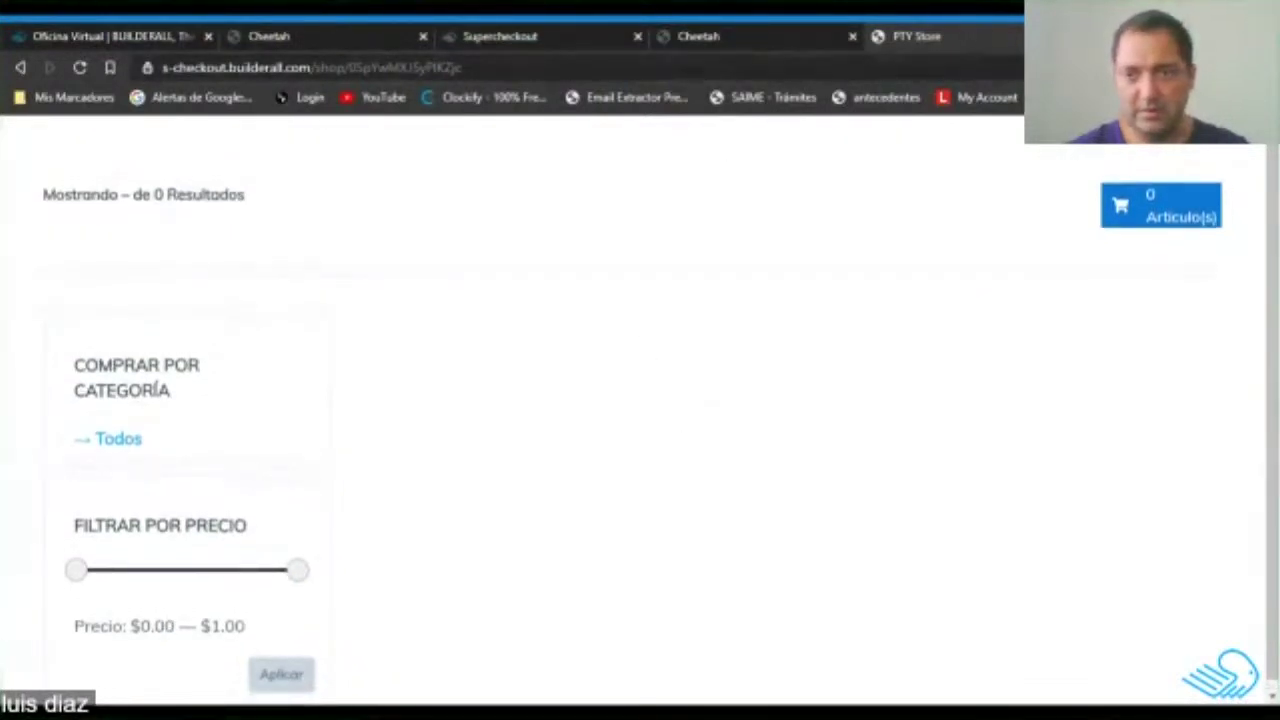
{"action": "left_click", "coordinate": [1067, 37]}
{"action": "left_click", "coordinate": [486, 37]}
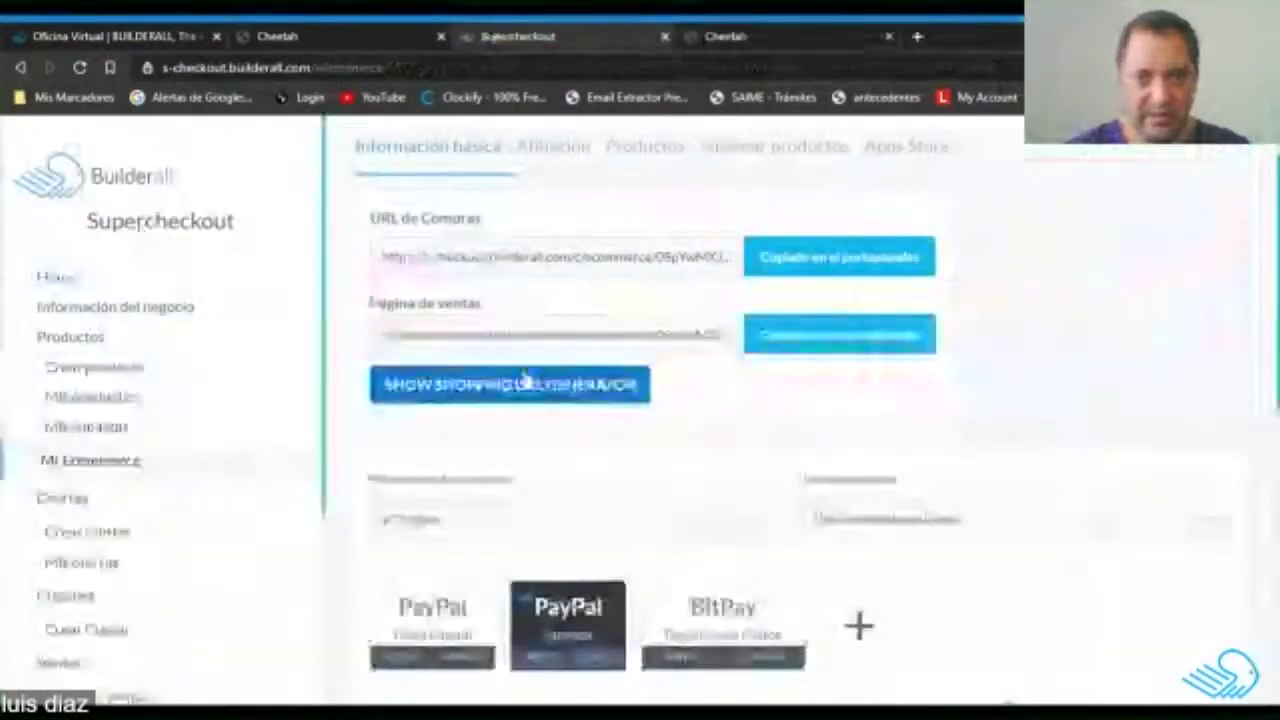
{"action": "left_click", "coordinate": [868, 345]}
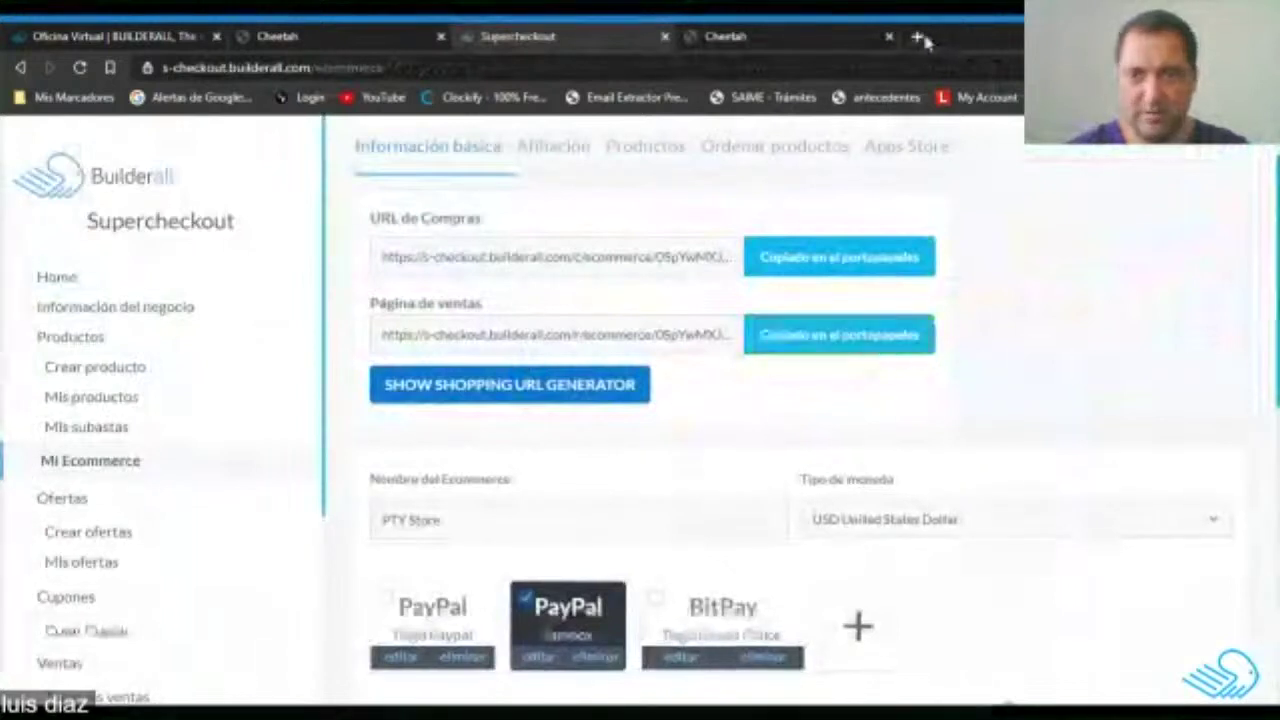
{"action": "left_click", "coordinate": [917, 36]}
{"action": "key", "text": "ctrl+v"}
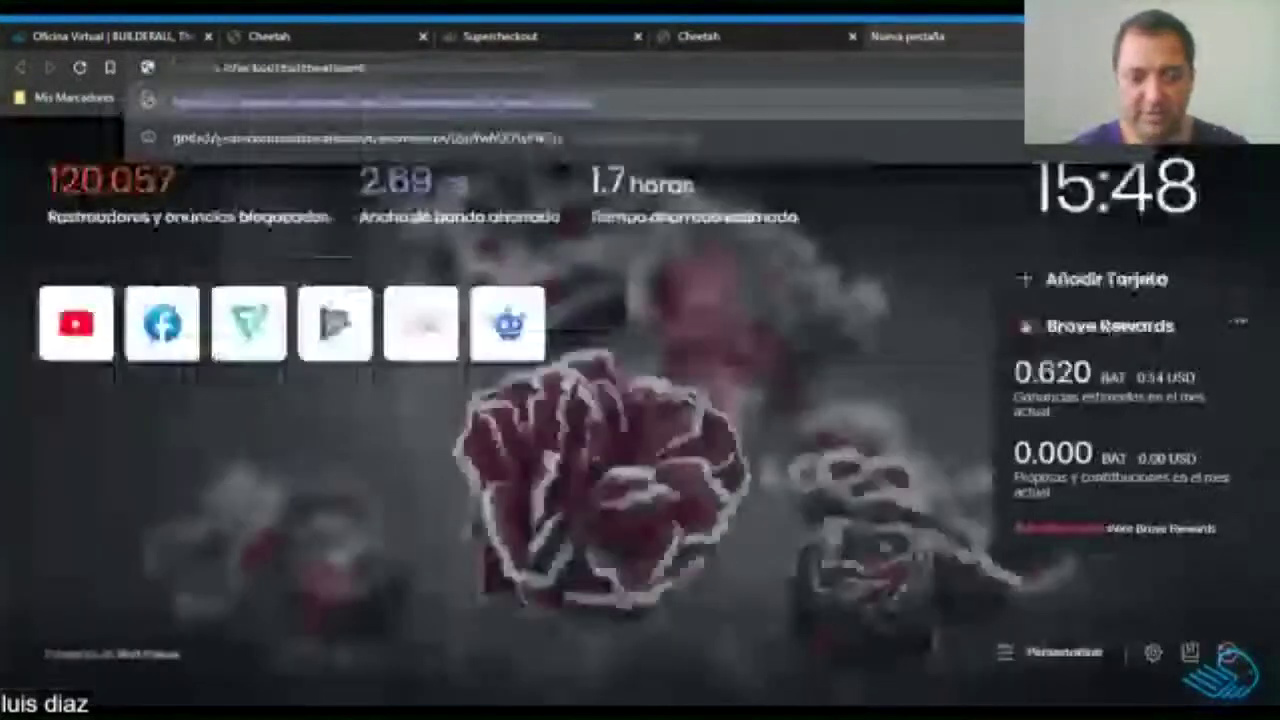
{"action": "key", "text": "Return"}
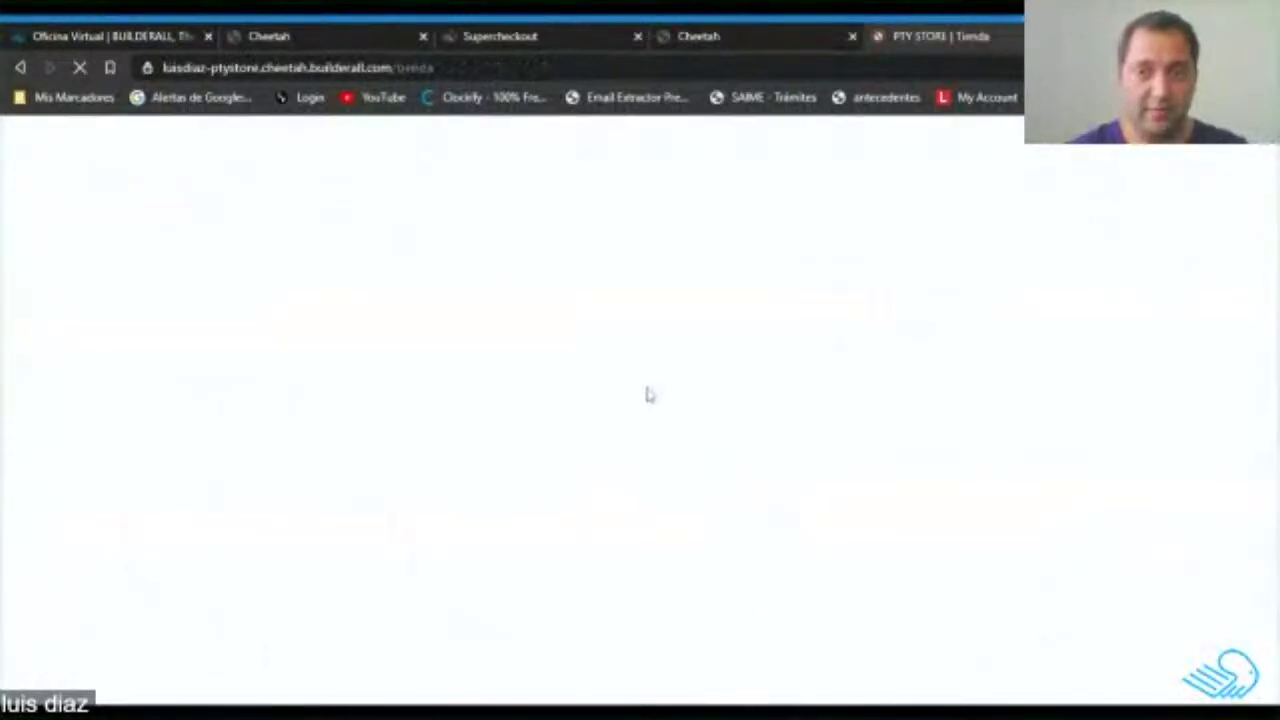
{"action": "scroll", "coordinate": [752, 440], "scroll_direction": "down", "scroll_amount": 3}
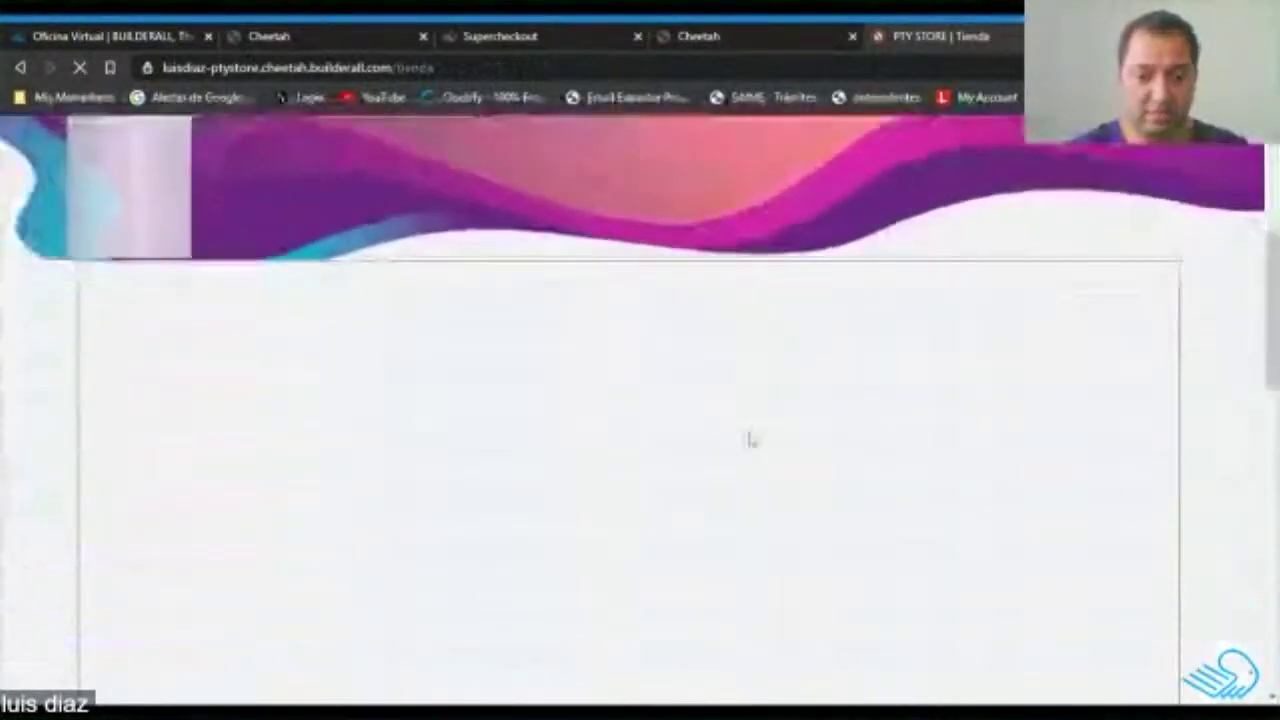
{"action": "scroll", "coordinate": [752, 440], "scroll_direction": "down", "scroll_amount": 5}
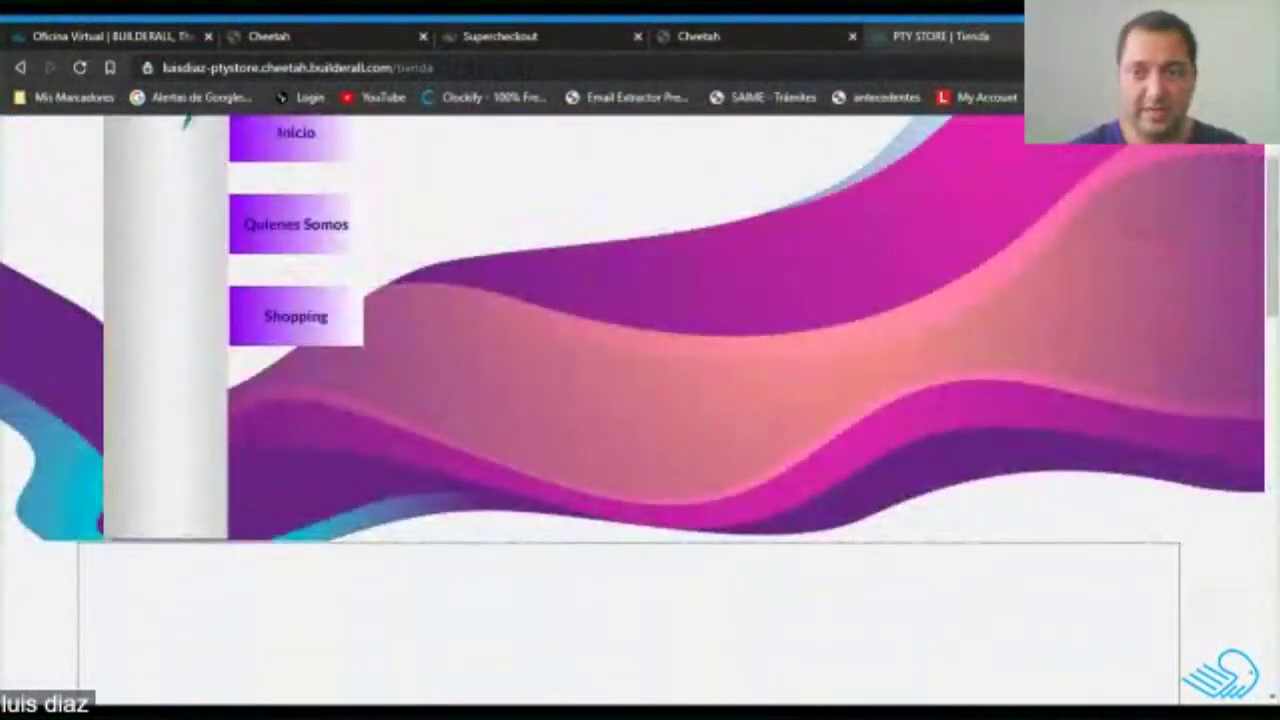
{"action": "left_click", "coordinate": [1066, 36]}
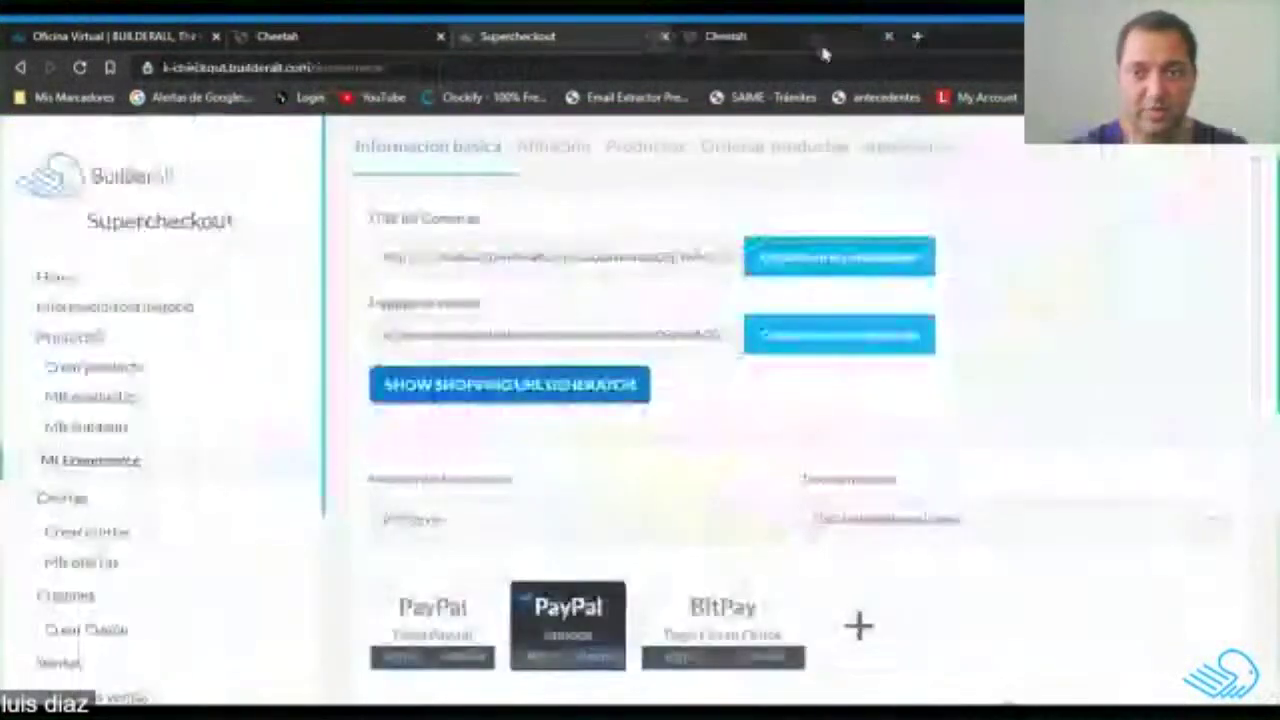
{"action": "left_click", "coordinate": [760, 38]}
{"action": "left_click", "coordinate": [560, 36]}
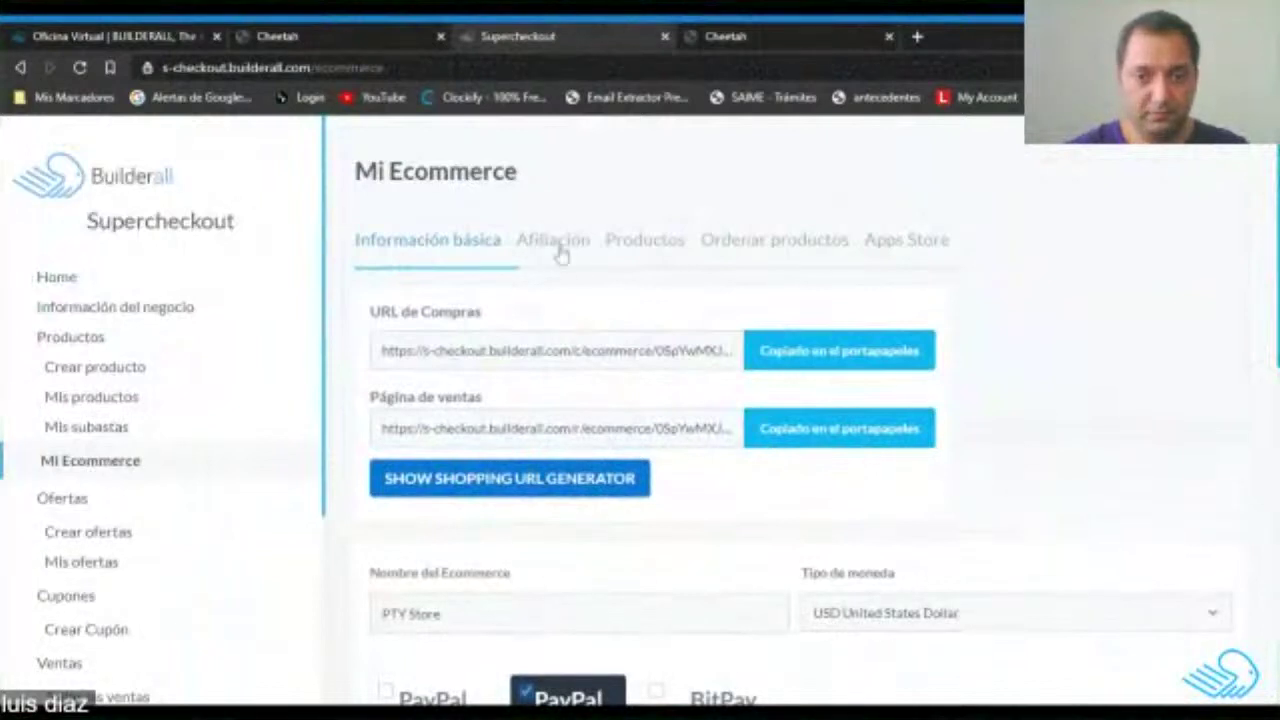
In the Mi Ecommerce product list, make Camioncito and Perfumes visible in the store.
{"action": "left_click", "coordinate": [560, 252]}
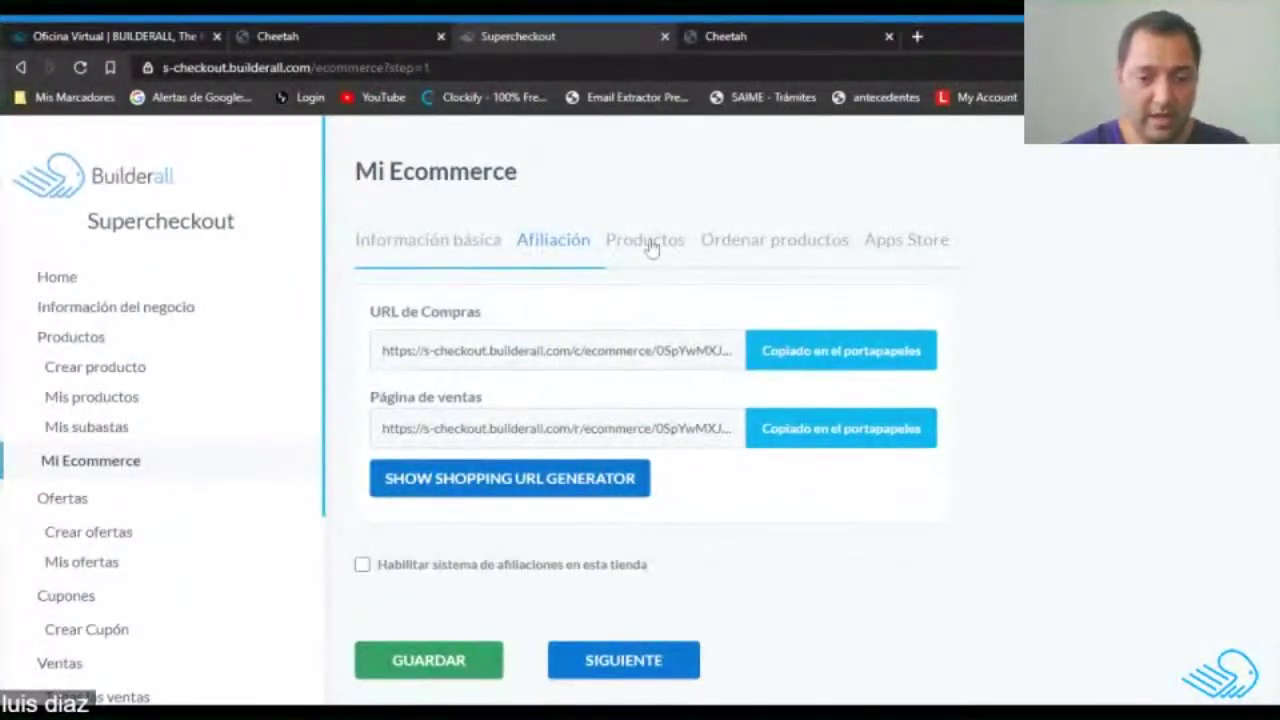
{"action": "left_click", "coordinate": [648, 248]}
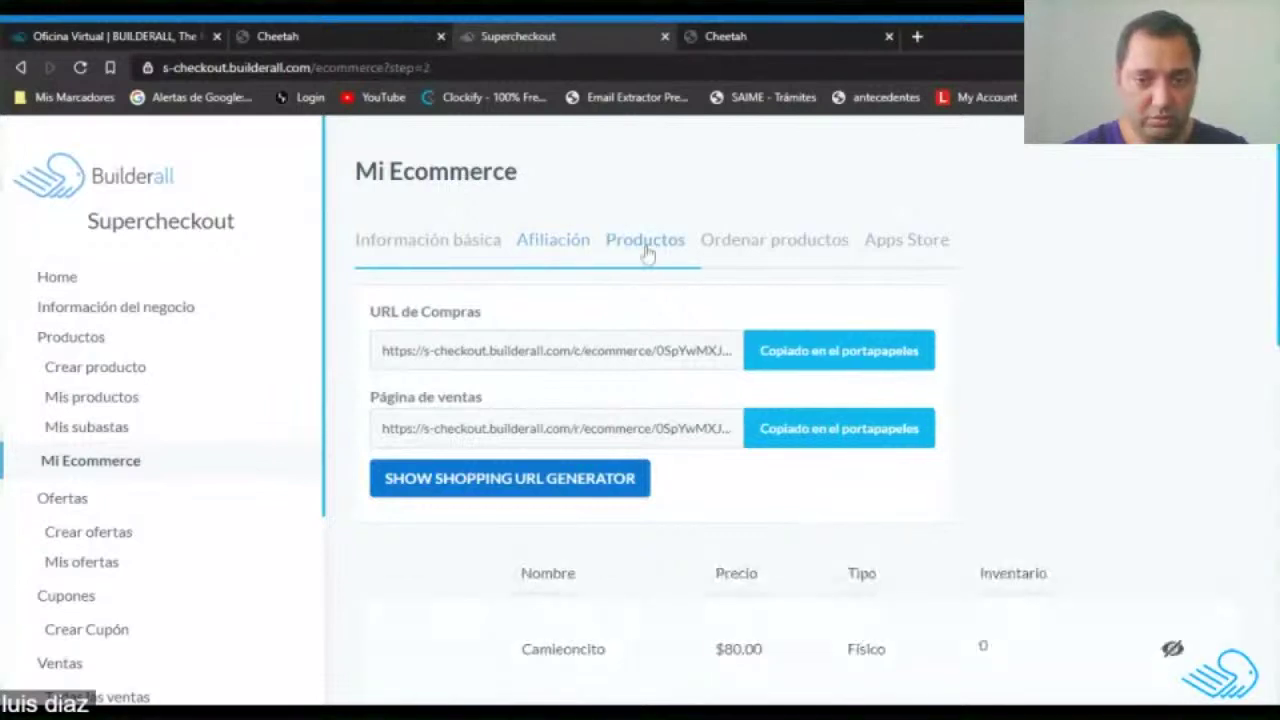
{"action": "scroll", "coordinate": [1100, 380], "scroll_direction": "down", "scroll_amount": 3}
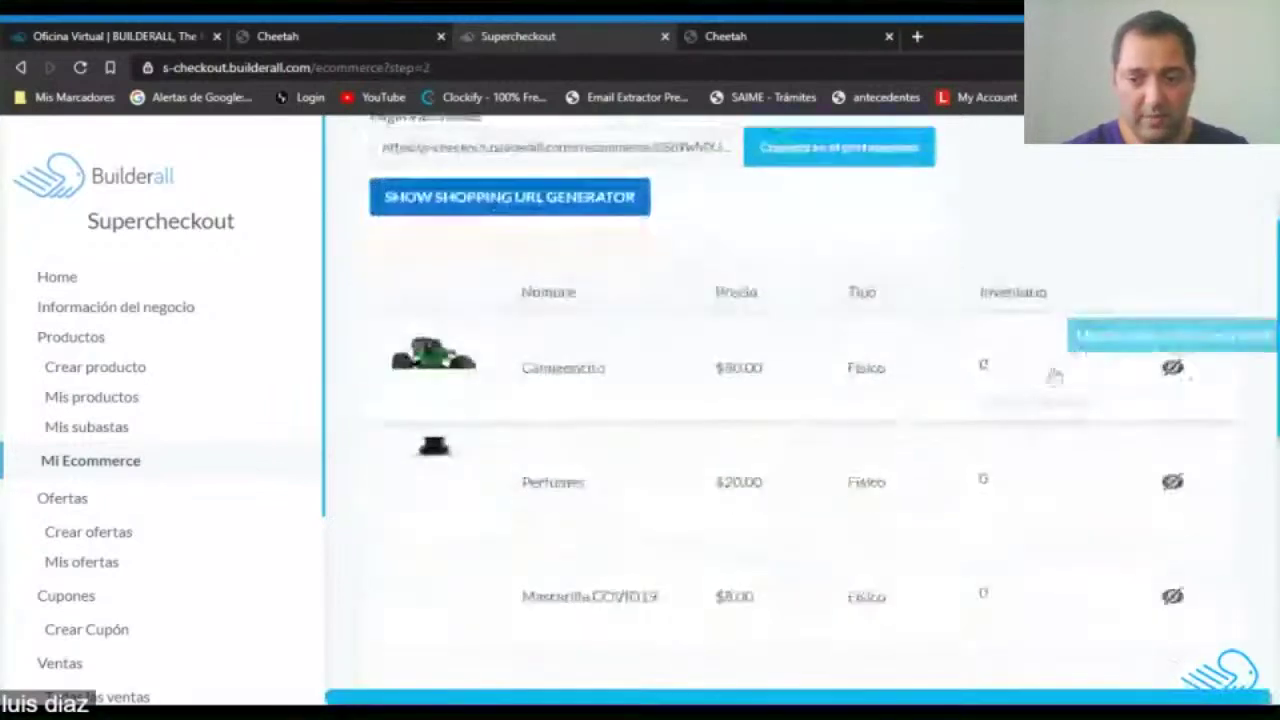
{"action": "scroll", "coordinate": [490, 400], "scroll_direction": "down", "scroll_amount": 3}
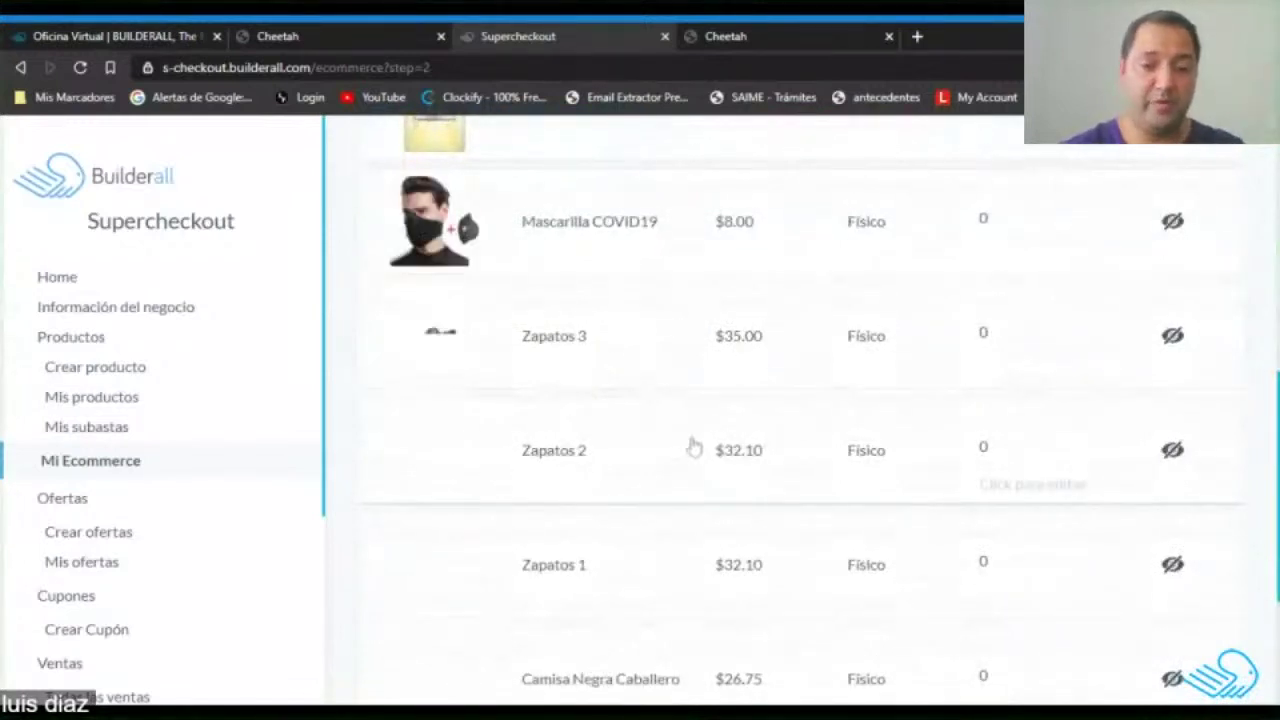
{"action": "scroll", "coordinate": [723, 443], "scroll_direction": "down", "scroll_amount": 2}
{"action": "scroll", "coordinate": [723, 443], "scroll_direction": "up", "scroll_amount": 7}
{"action": "scroll", "coordinate": [808, 449], "scroll_direction": "down", "scroll_amount": 2}
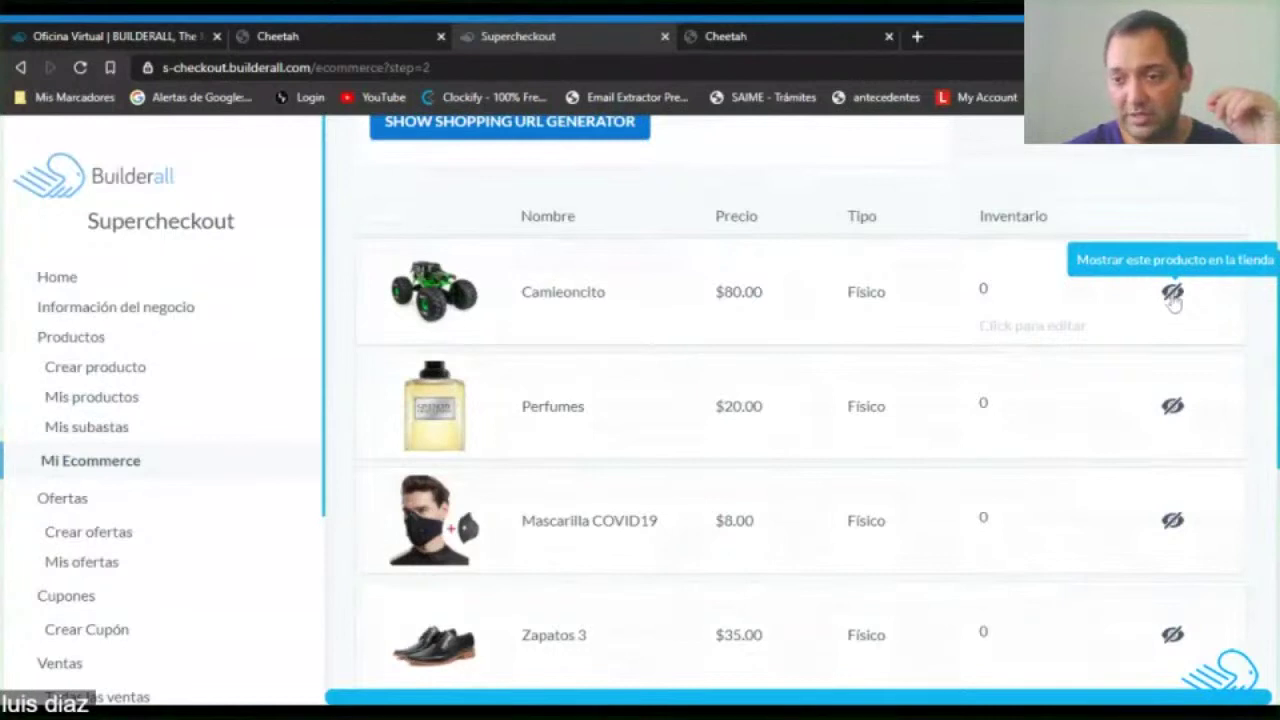
{"action": "left_click", "coordinate": [1174, 296]}
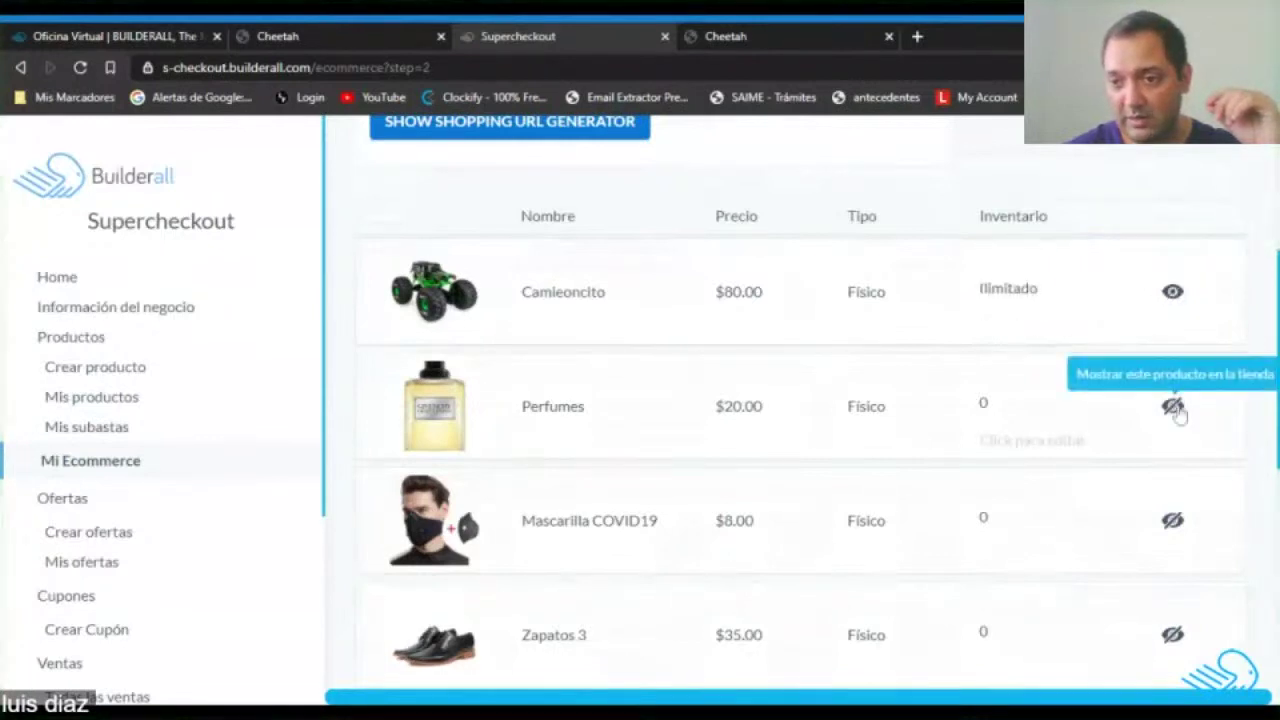
{"action": "left_click", "coordinate": [1172, 520]}
Make Zapatos 3, 2, 1 and both Caballero shirts visible, then copy the sales page link.
{"action": "scroll", "coordinate": [1118, 380], "scroll_direction": "down", "scroll_amount": 2}
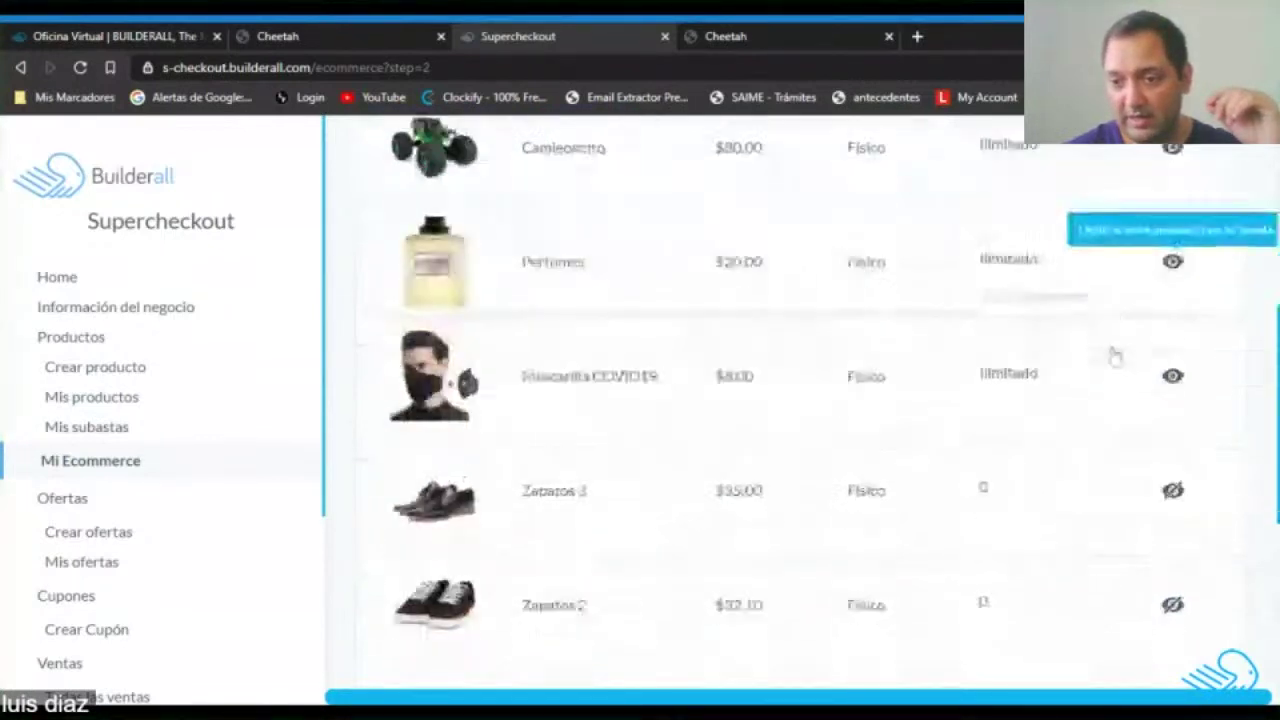
{"action": "scroll", "coordinate": [1115, 356], "scroll_direction": "down", "scroll_amount": 2}
{"action": "left_click", "coordinate": [1174, 355]}
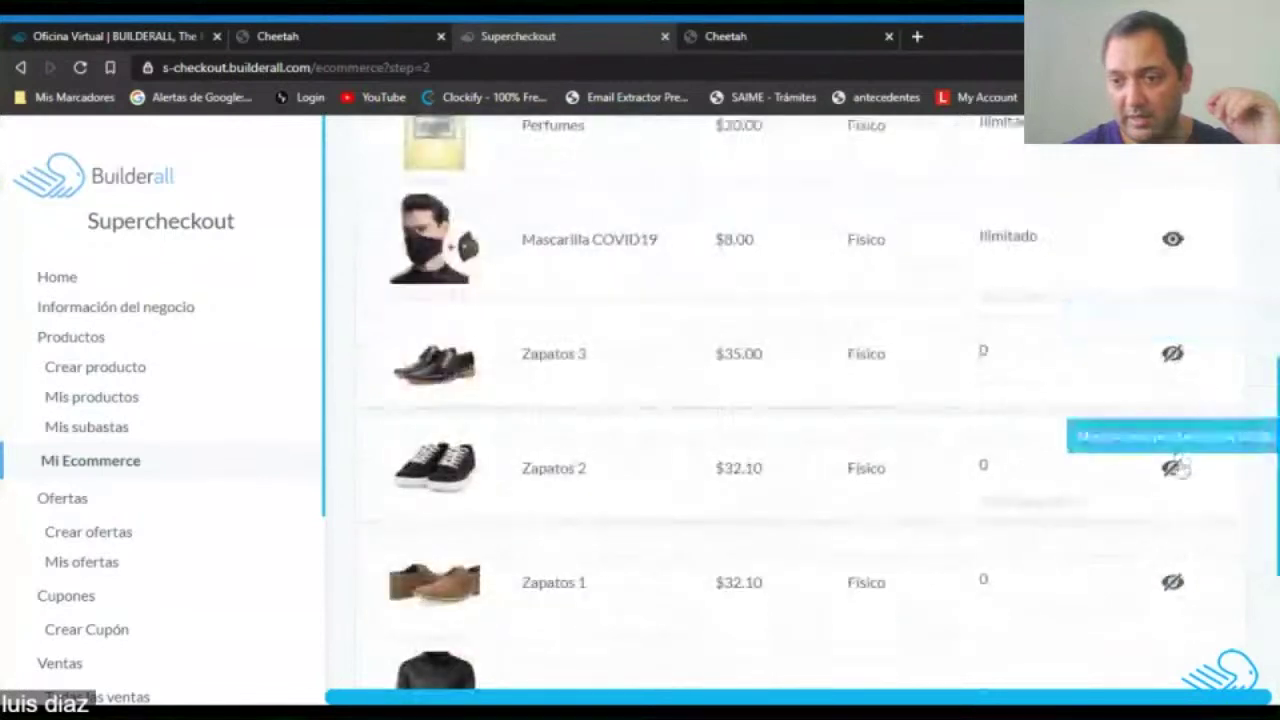
{"action": "left_click", "coordinate": [1174, 470]}
{"action": "left_click", "coordinate": [1174, 584]}
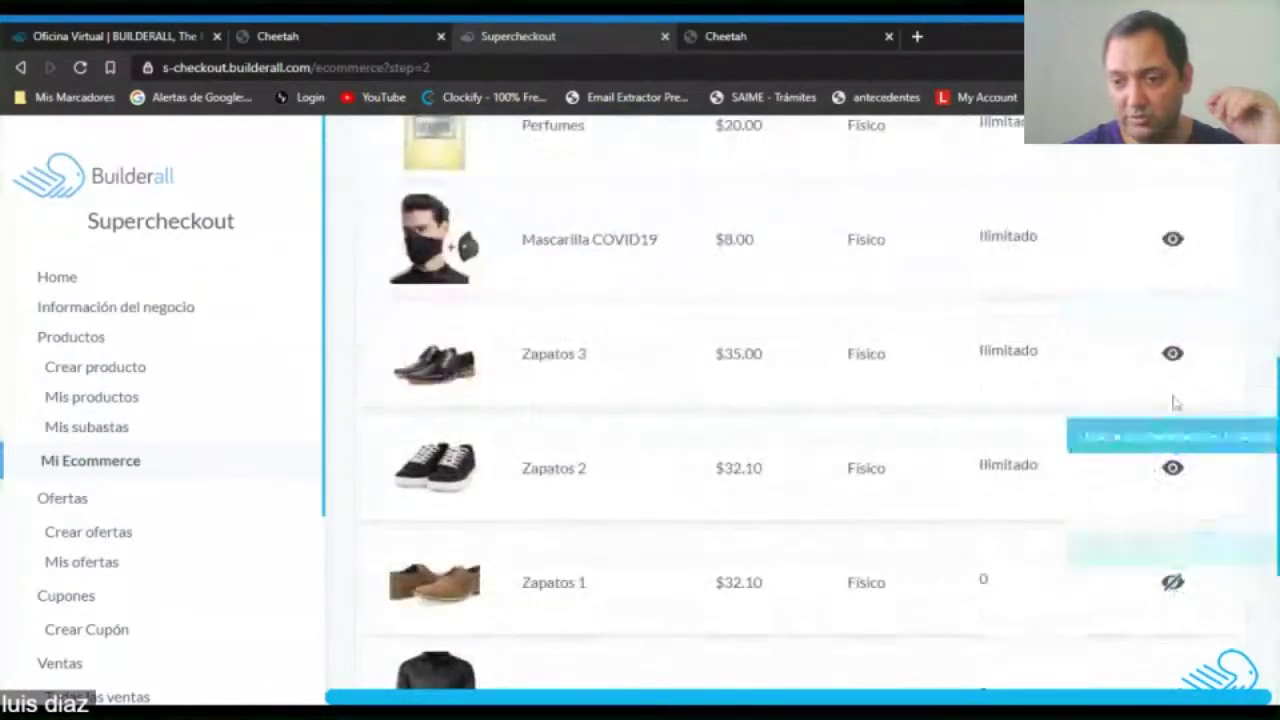
{"action": "scroll", "coordinate": [1198, 409], "scroll_direction": "down", "scroll_amount": 2}
{"action": "left_click", "coordinate": [1175, 512]}
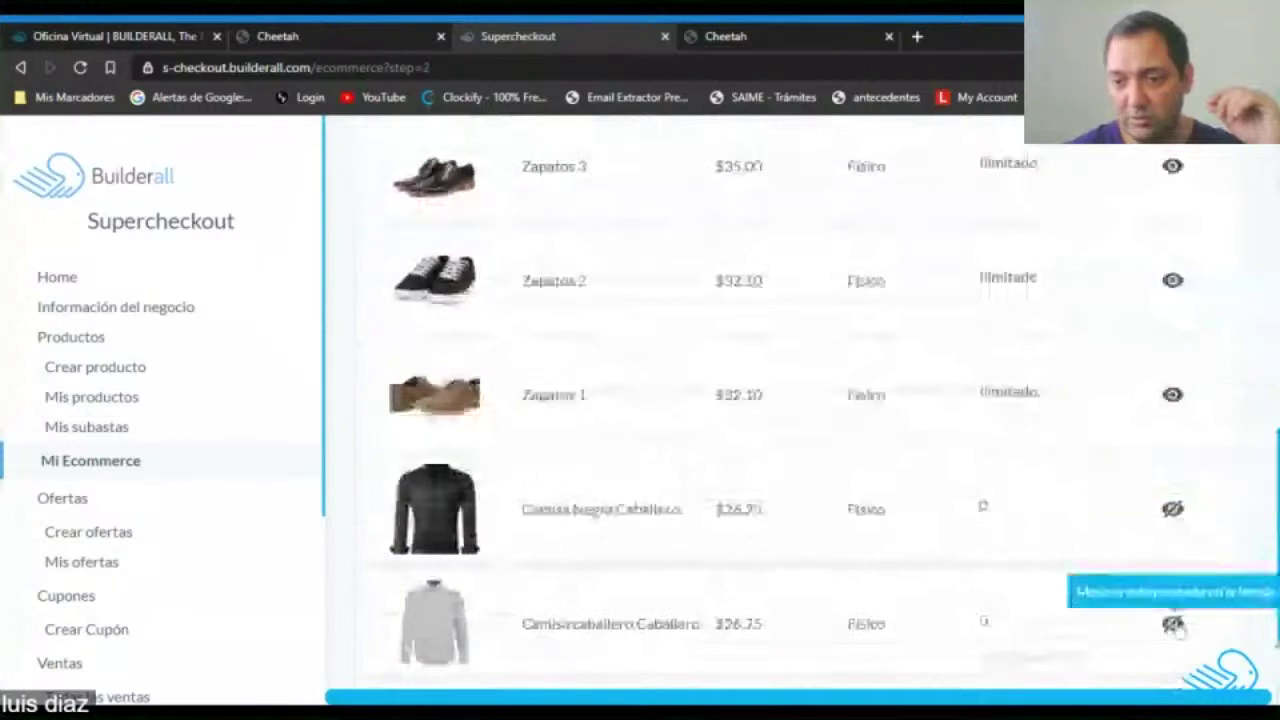
{"action": "scroll", "coordinate": [1216, 518], "scroll_direction": "down", "scroll_amount": 1}
{"action": "left_click", "coordinate": [1222, 515]}
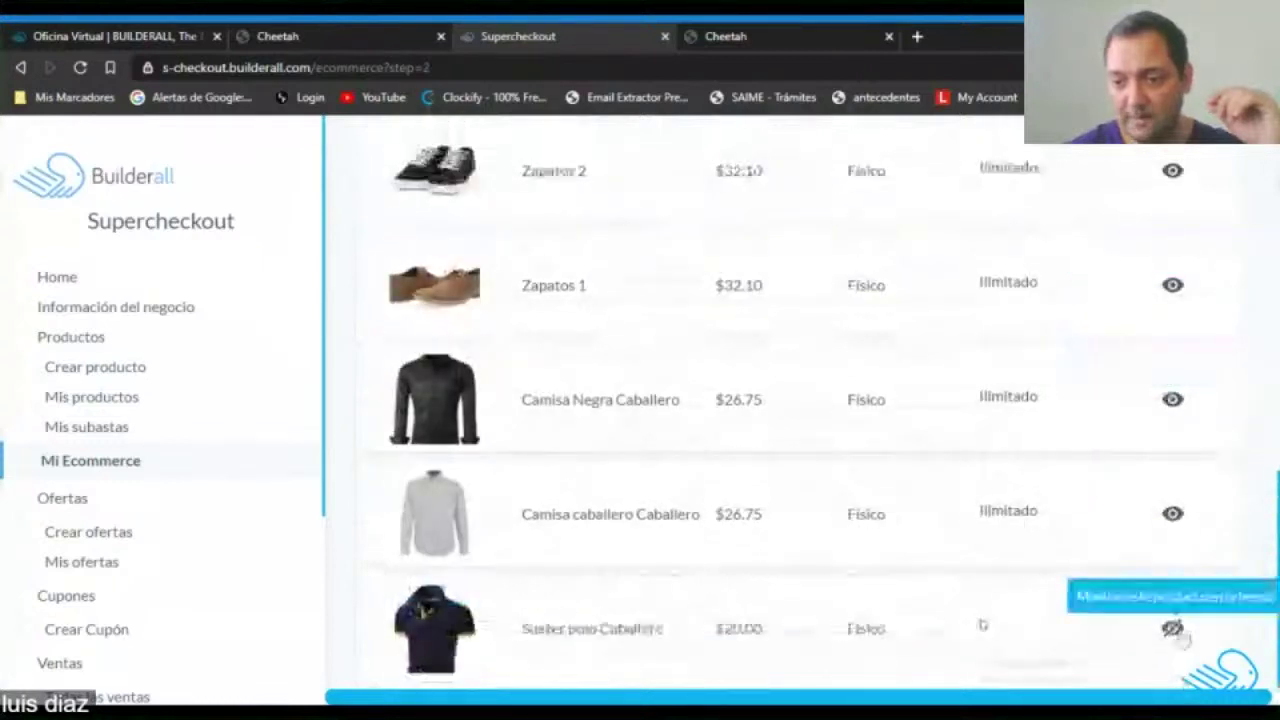
{"action": "scroll", "coordinate": [1094, 357], "scroll_direction": "up", "scroll_amount": 8}
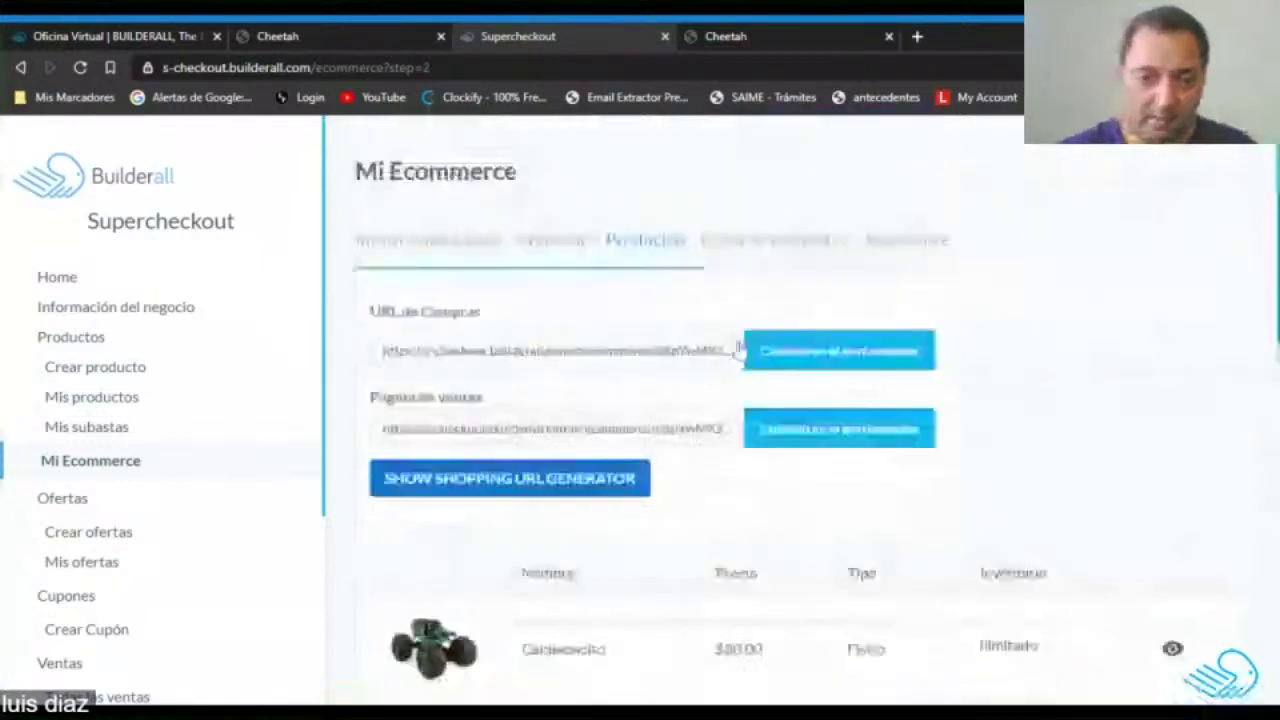
{"action": "left_click", "coordinate": [822, 447]}
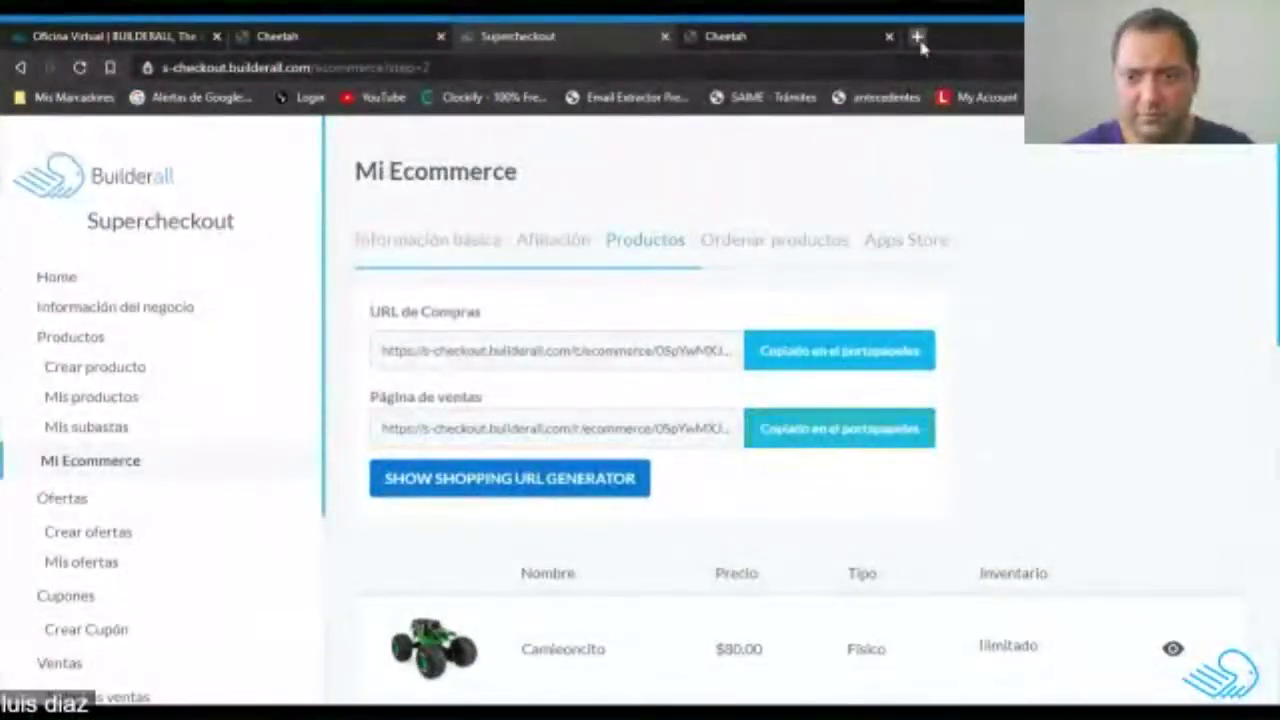
Copy the store's URL de Compras shopping link and load it in a new browser tab.
{"action": "left_click", "coordinate": [917, 36]}
{"action": "key", "text": "ctrl+v"}
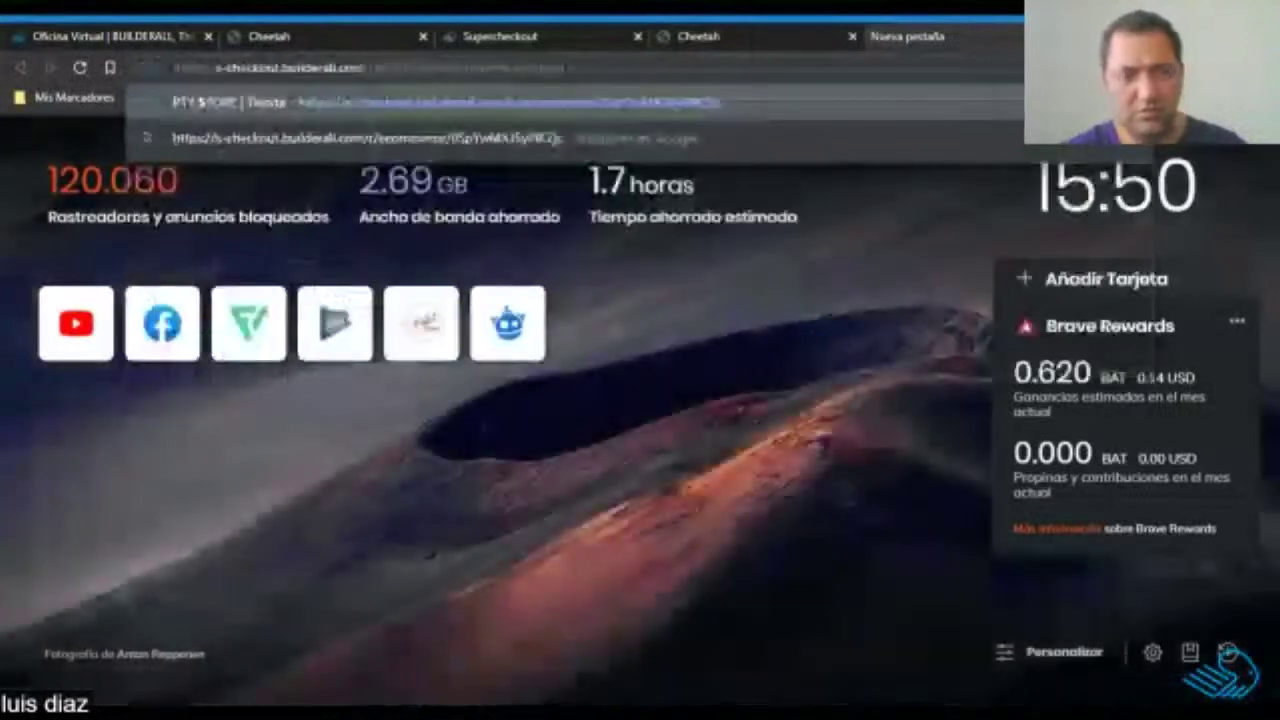
{"action": "key", "text": "ctrl+w"}
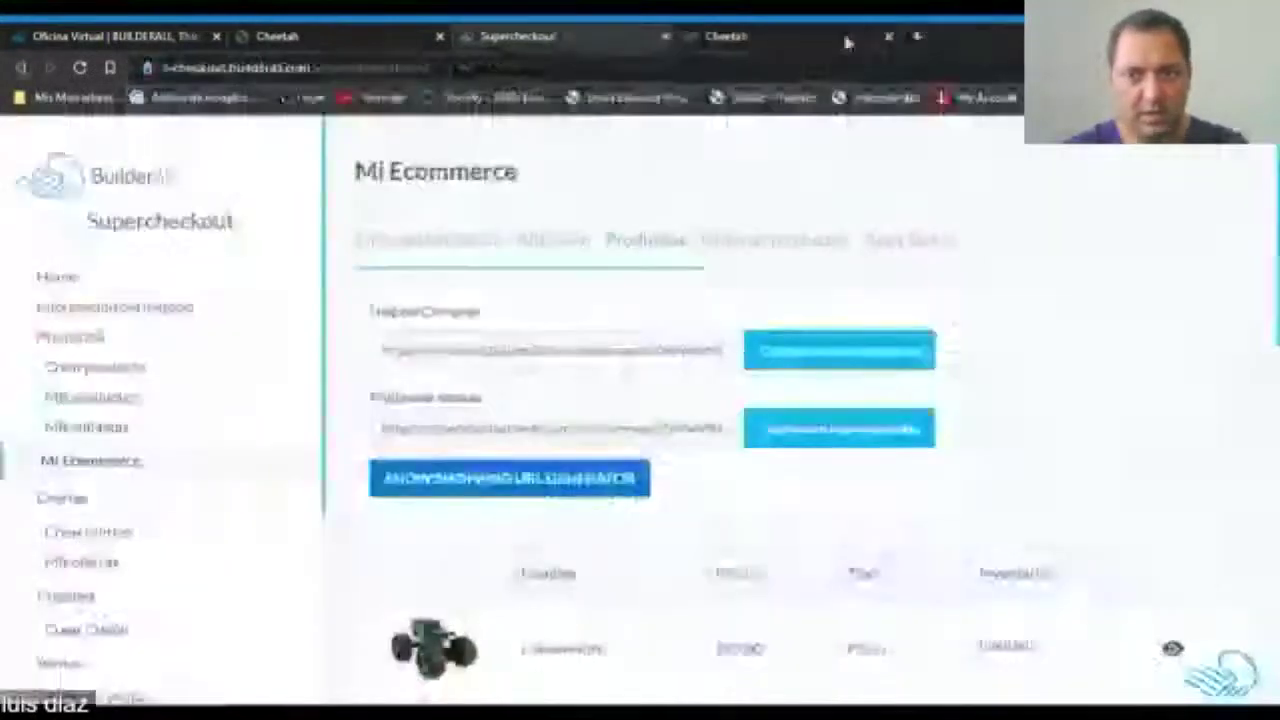
{"action": "left_click", "coordinate": [839, 350]}
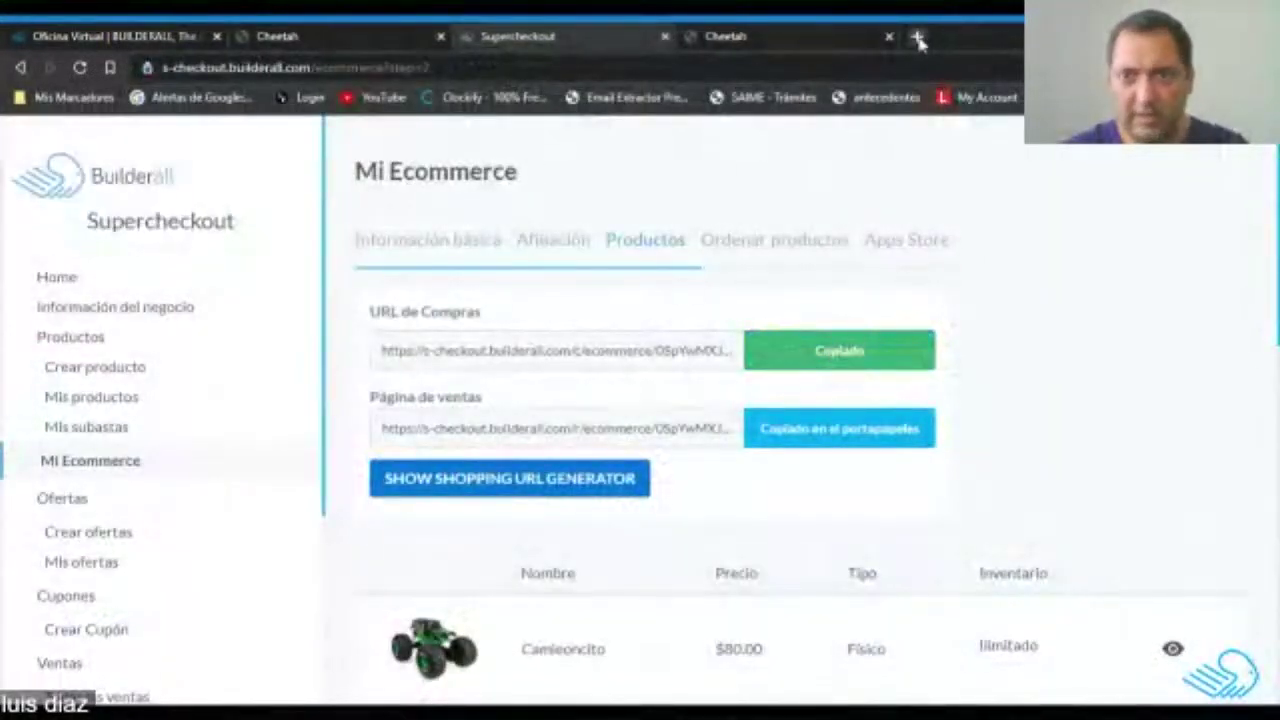
{"action": "left_click", "coordinate": [917, 37]}
{"action": "key", "text": "ctrl+v"}
{"action": "key", "text": "Return"}
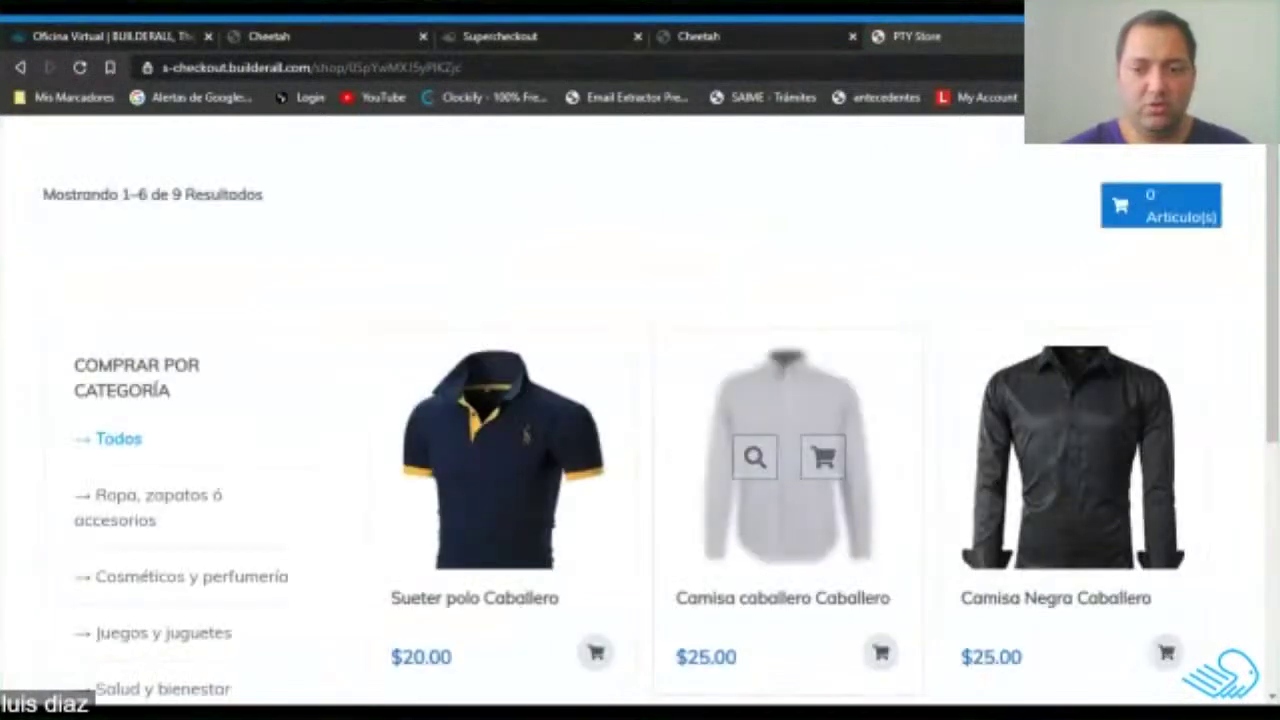
Check page 2 of the PTY Store shop for the remaining products, then close the preview tab.
{"action": "scroll", "coordinate": [1229, 320], "scroll_direction": "down", "scroll_amount": 5}
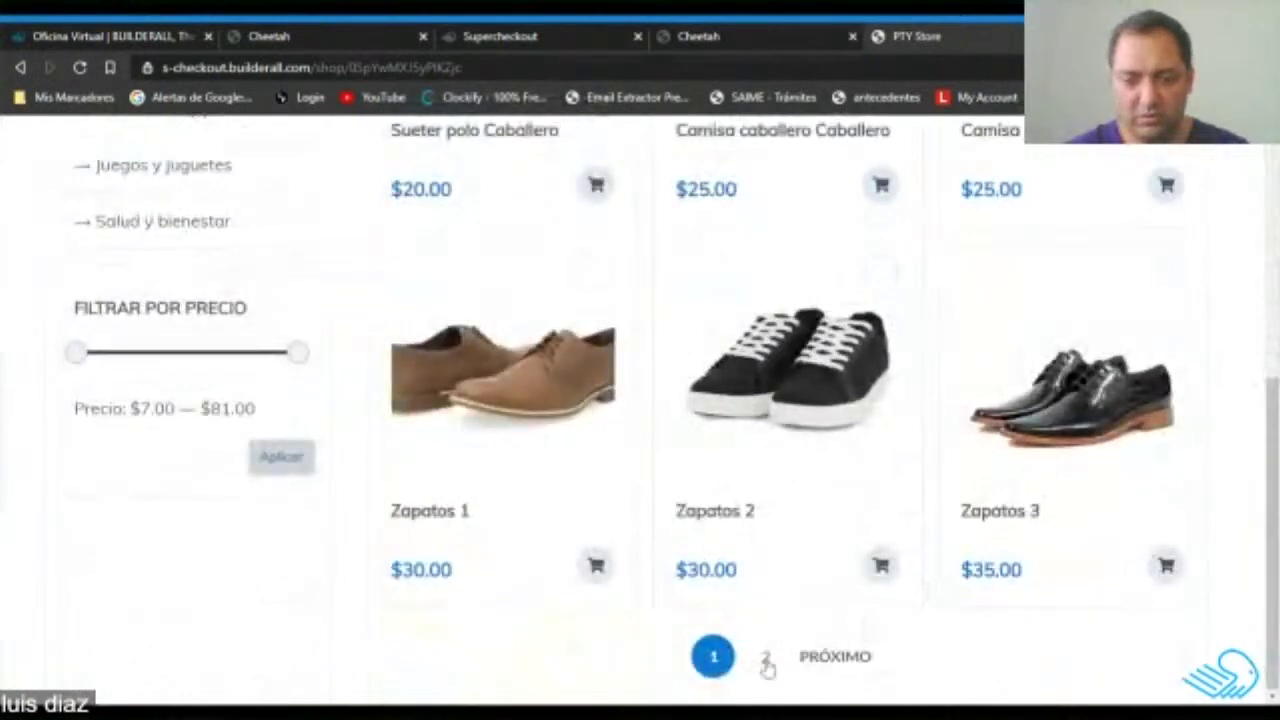
{"action": "left_click", "coordinate": [766, 662]}
{"action": "scroll", "coordinate": [954, 426], "scroll_direction": "up", "scroll_amount": 3}
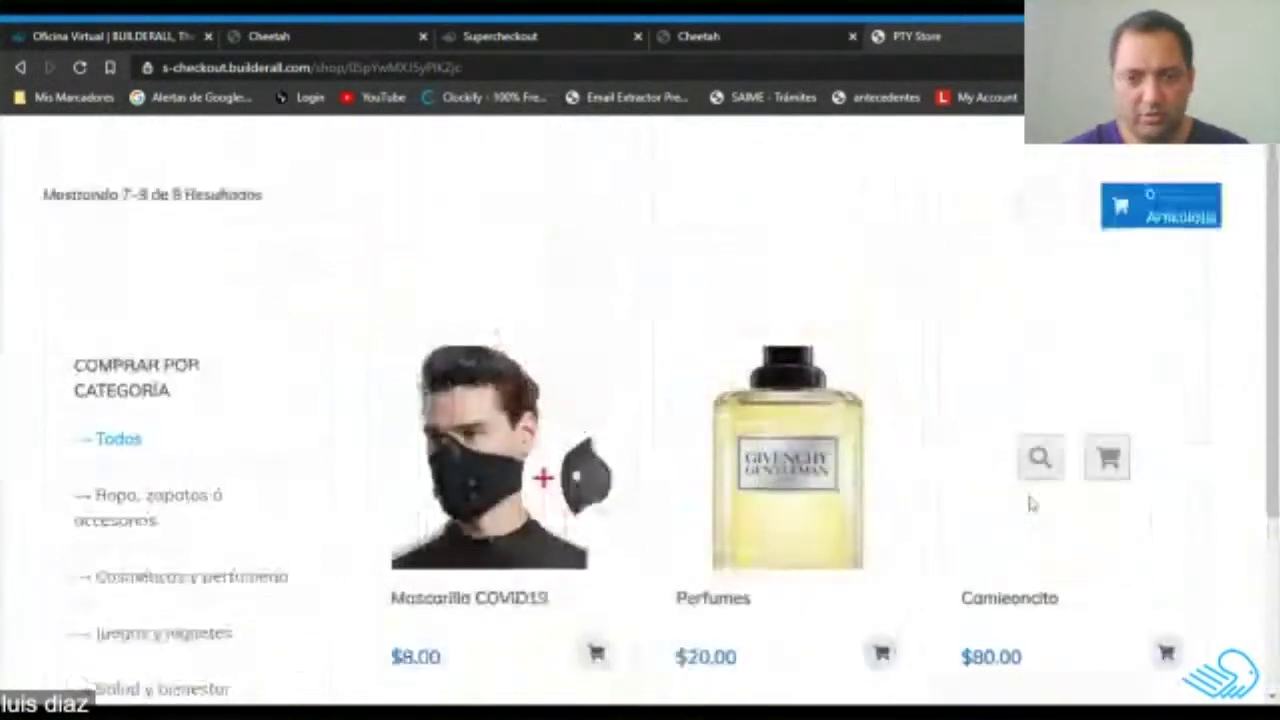
{"action": "key", "text": "ctrl+l"}
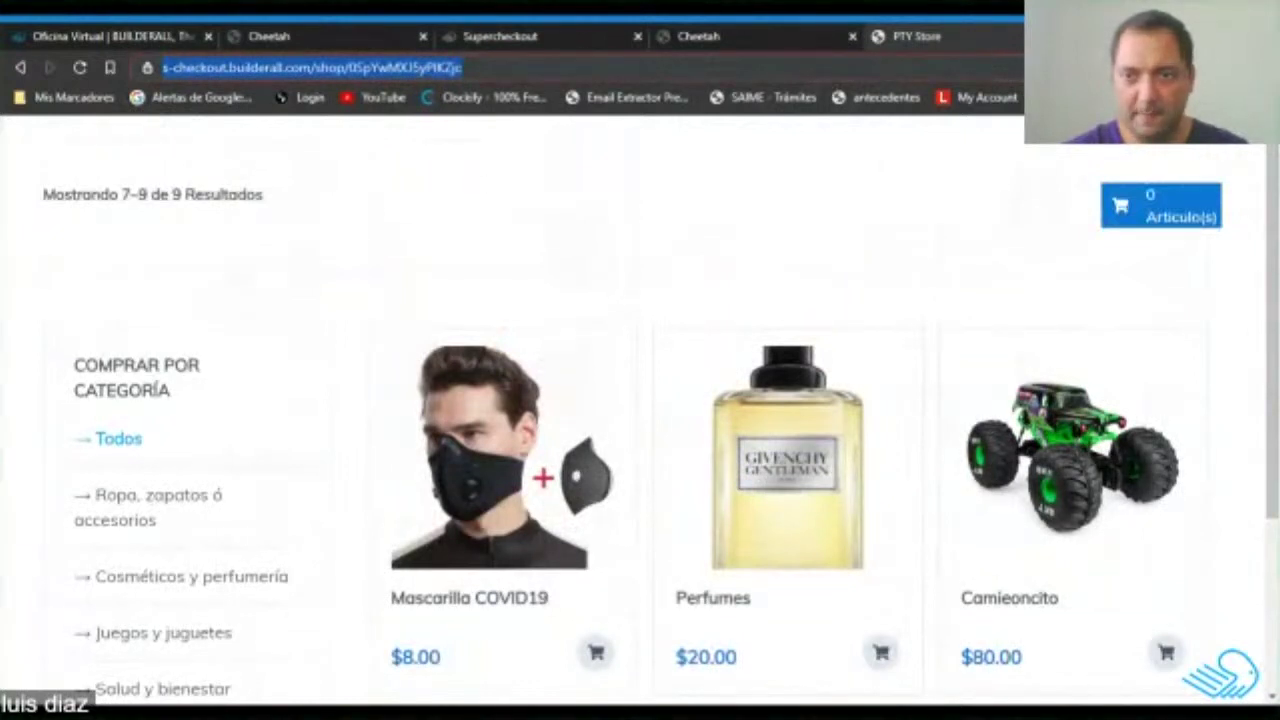
{"action": "key", "text": "ctrl+w"}
Back in Cheetah, nudge the blank content box, then open the iframe's Insertar url field under Configuraciones generales.
{"action": "left_click", "coordinate": [800, 36]}
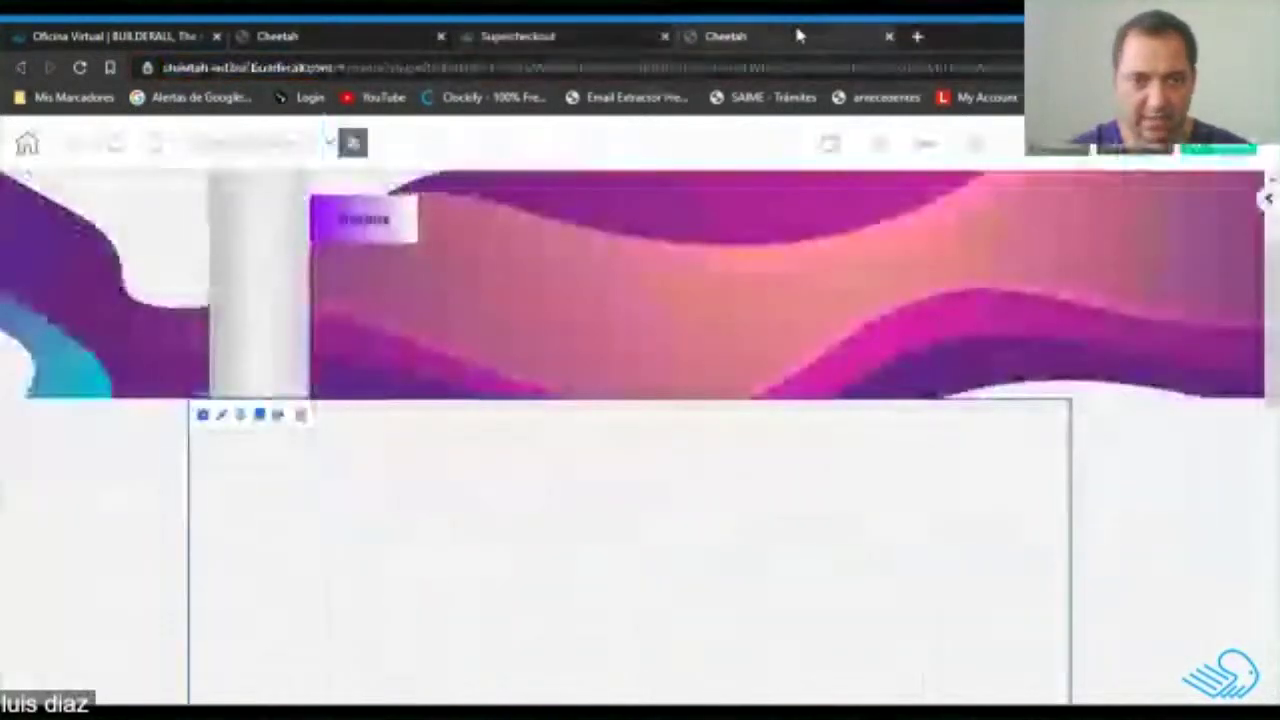
{"action": "scroll", "coordinate": [648, 511], "scroll_direction": "down", "scroll_amount": 3}
{"action": "scroll", "coordinate": [565, 500], "scroll_direction": "up", "scroll_amount": 1}
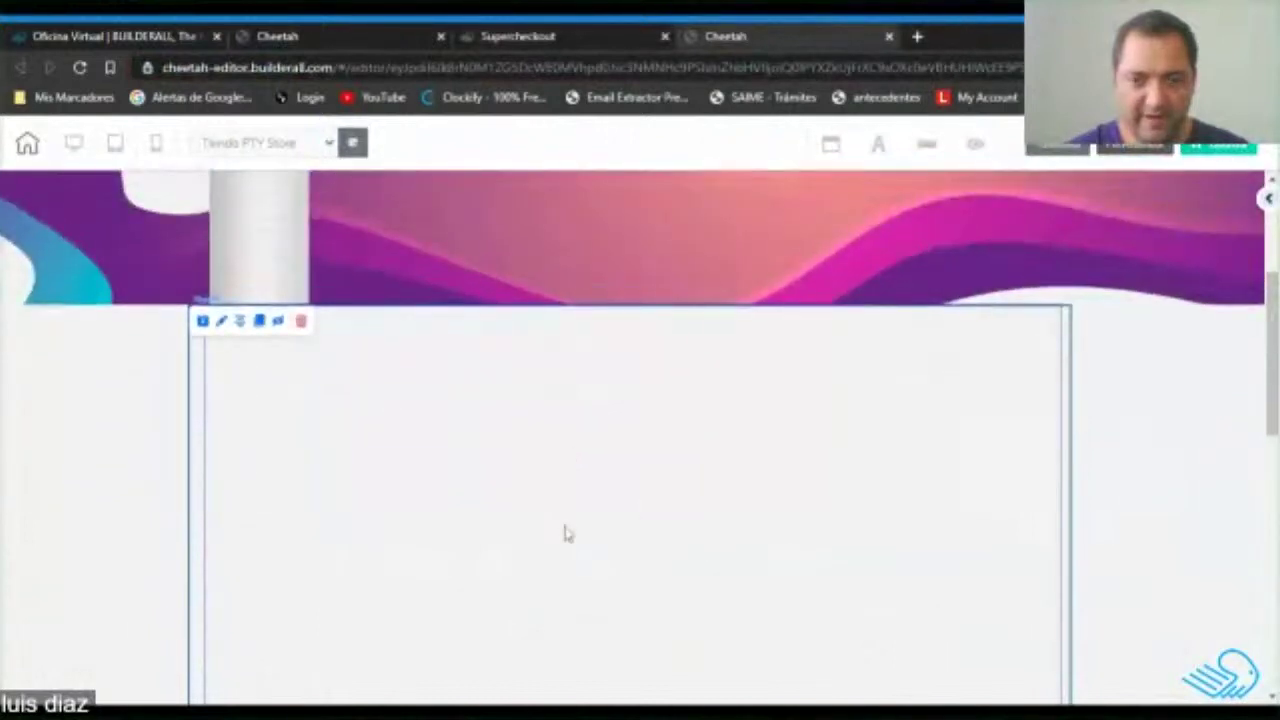
{"action": "mouse_move", "coordinate": [586, 492]}
{"action": "left_mouse_down"}
{"action": "mouse_move", "coordinate": [606, 480]}
{"action": "mouse_move", "coordinate": [593, 475]}
{"action": "left_mouse_up"}
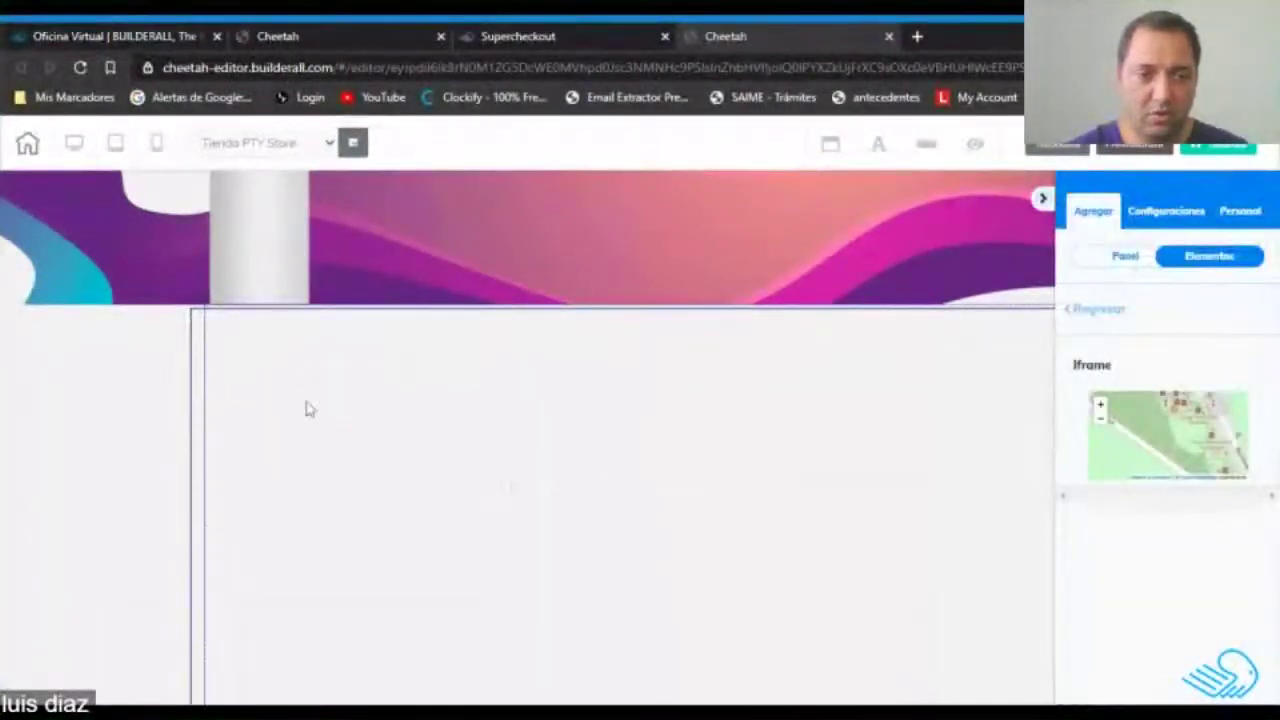
{"action": "left_click", "coordinate": [228, 337]}
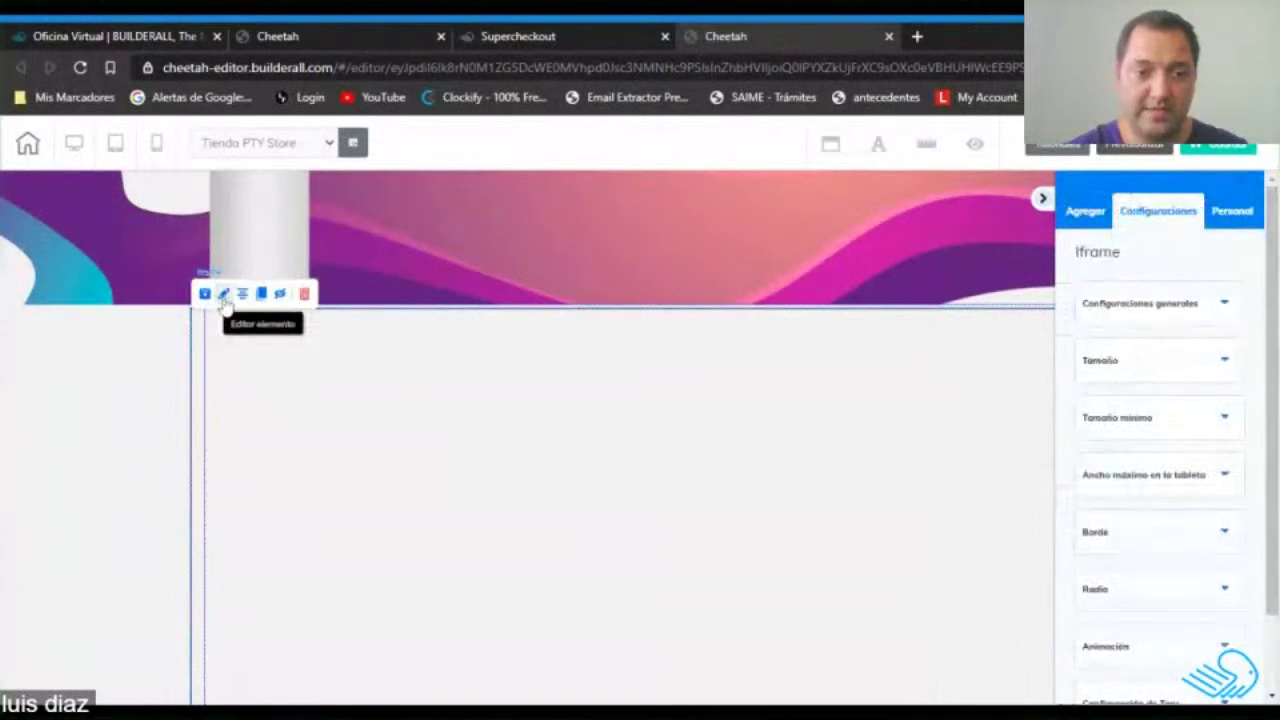
{"action": "left_click", "coordinate": [1223, 305]}
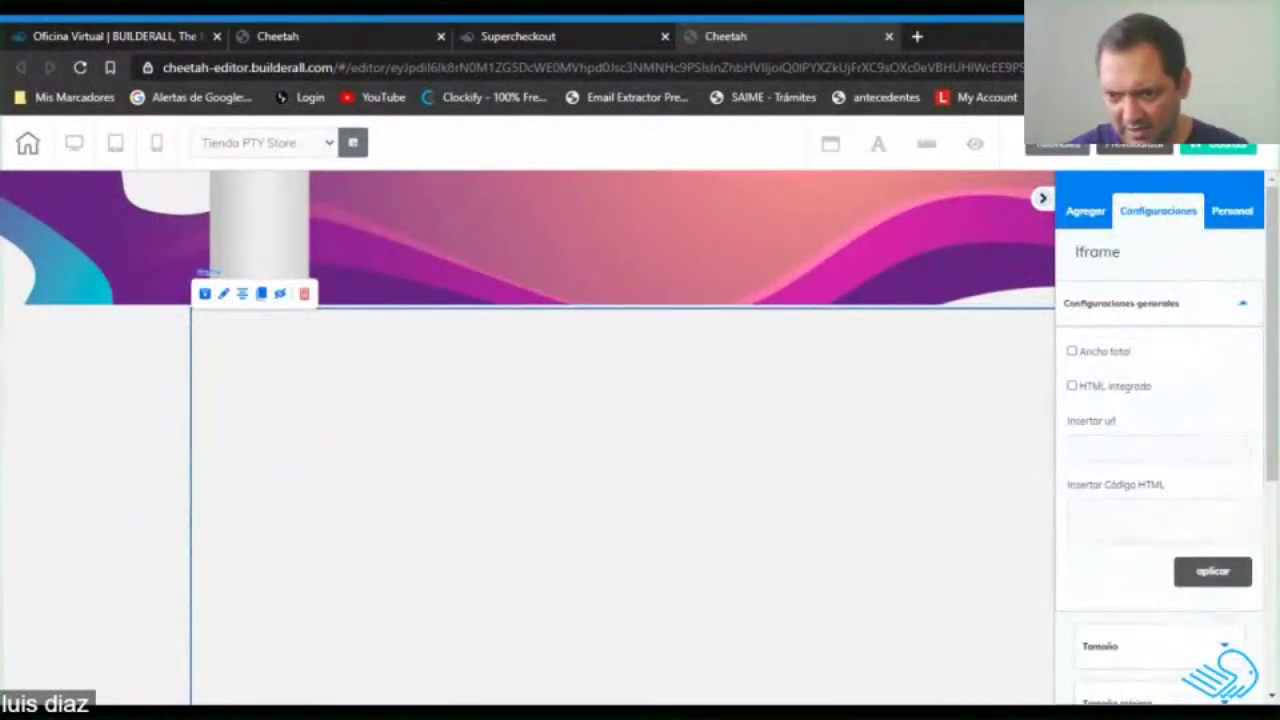
{"action": "left_click", "coordinate": [1158, 449]}
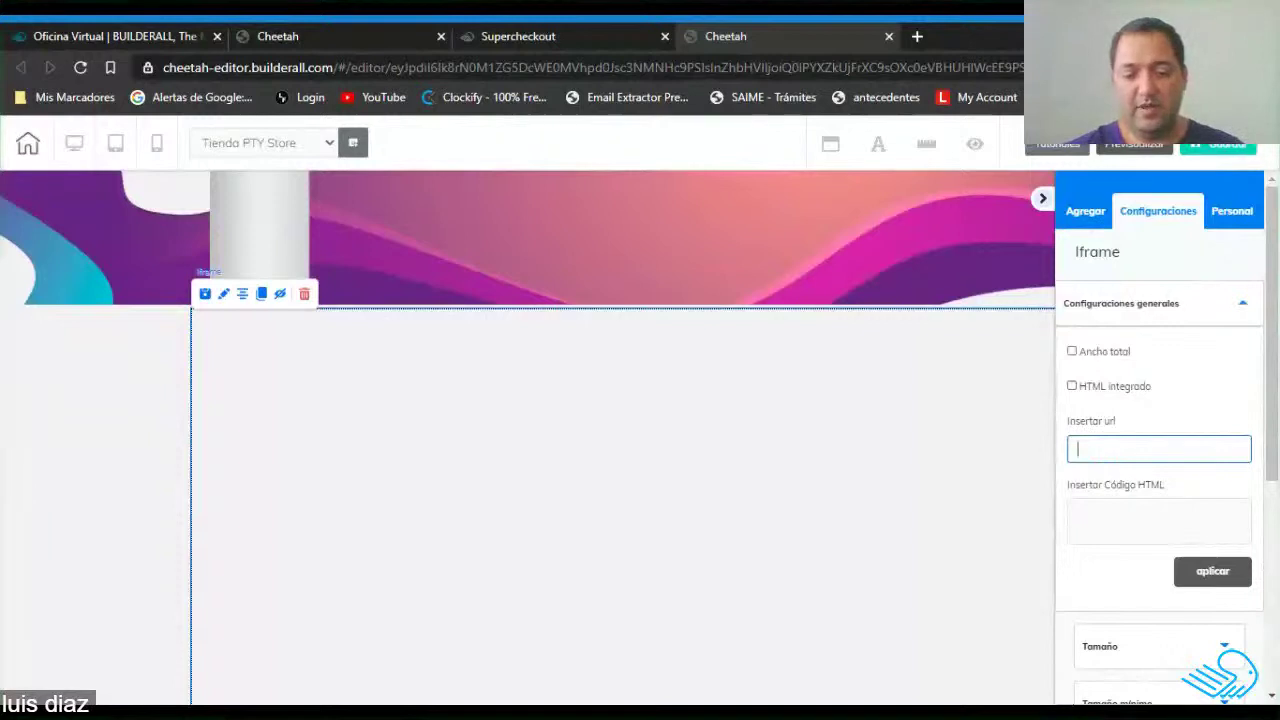
Paste the PTY Store shop link as the iframe URL and apply it.
{"action": "key", "text": "ctrl+v"}
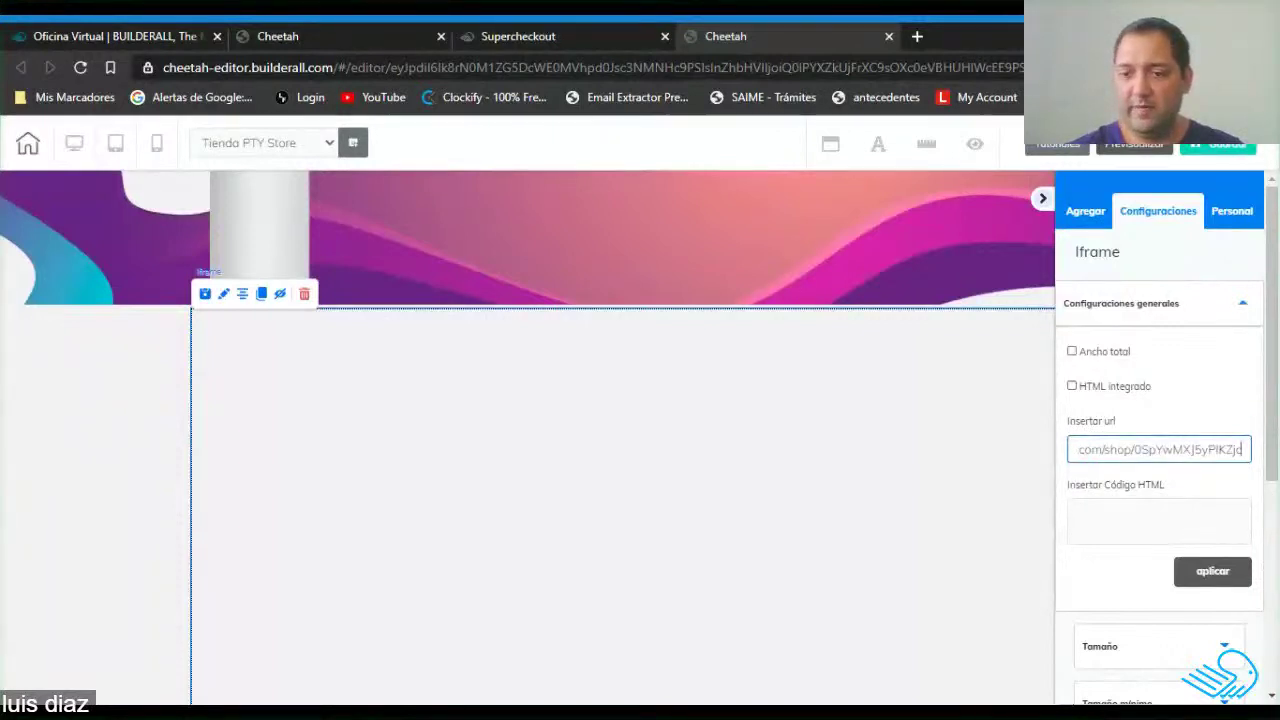
{"action": "left_click", "coordinate": [1228, 578]}
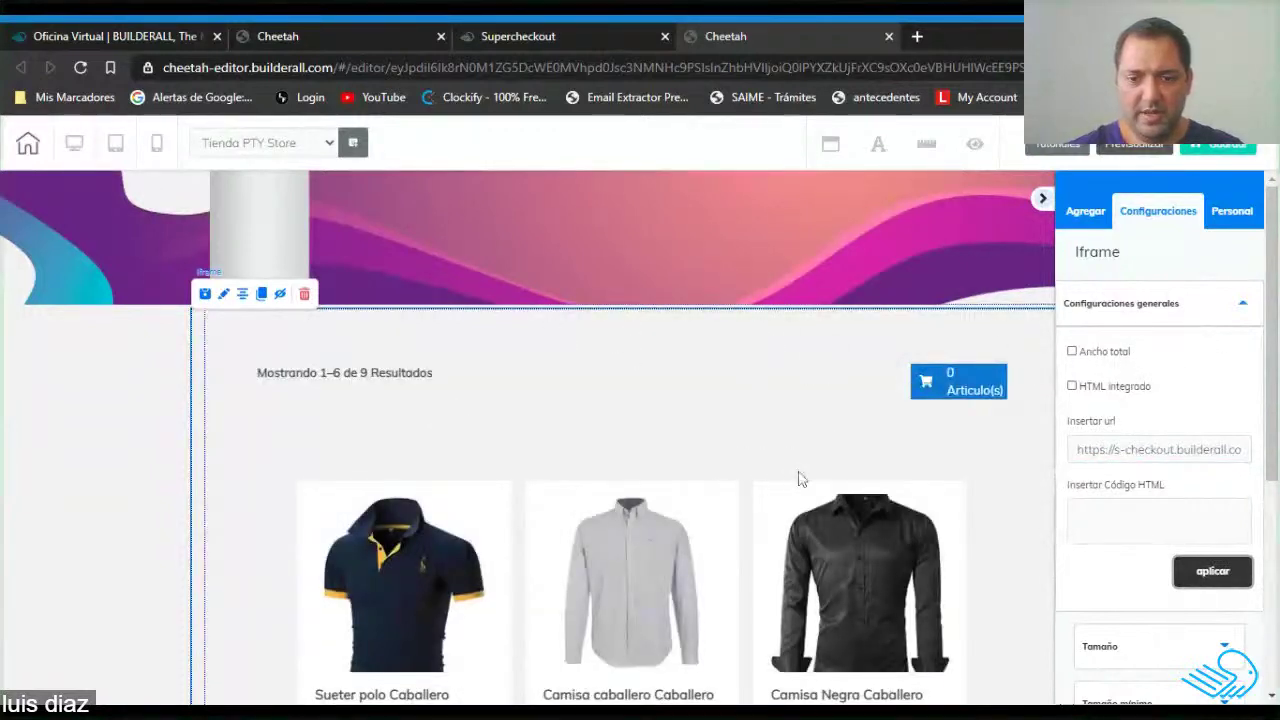
{"action": "scroll", "coordinate": [793, 479], "scroll_direction": "down", "scroll_amount": 2}
{"action": "scroll", "coordinate": [811, 474], "scroll_direction": "up", "scroll_amount": 2}
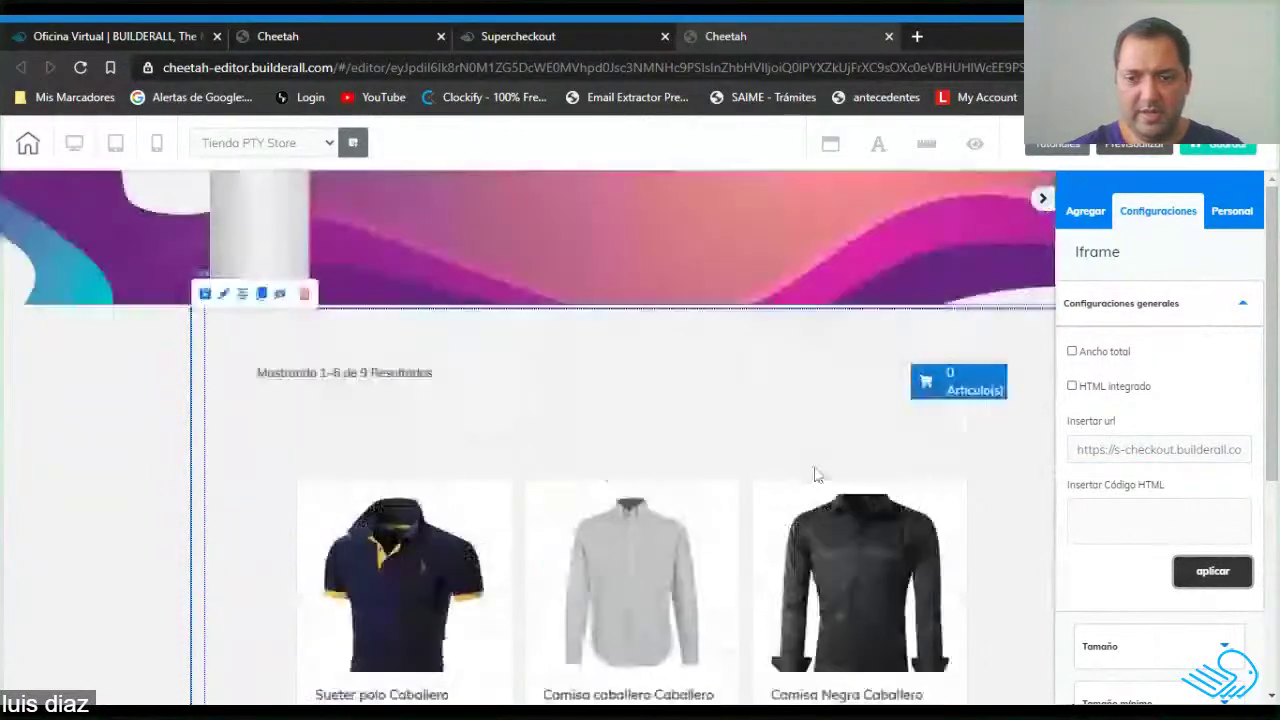
Switch on Ancho total and HTML integrado for the iframe and save the page.
{"action": "left_click", "coordinate": [1073, 352]}
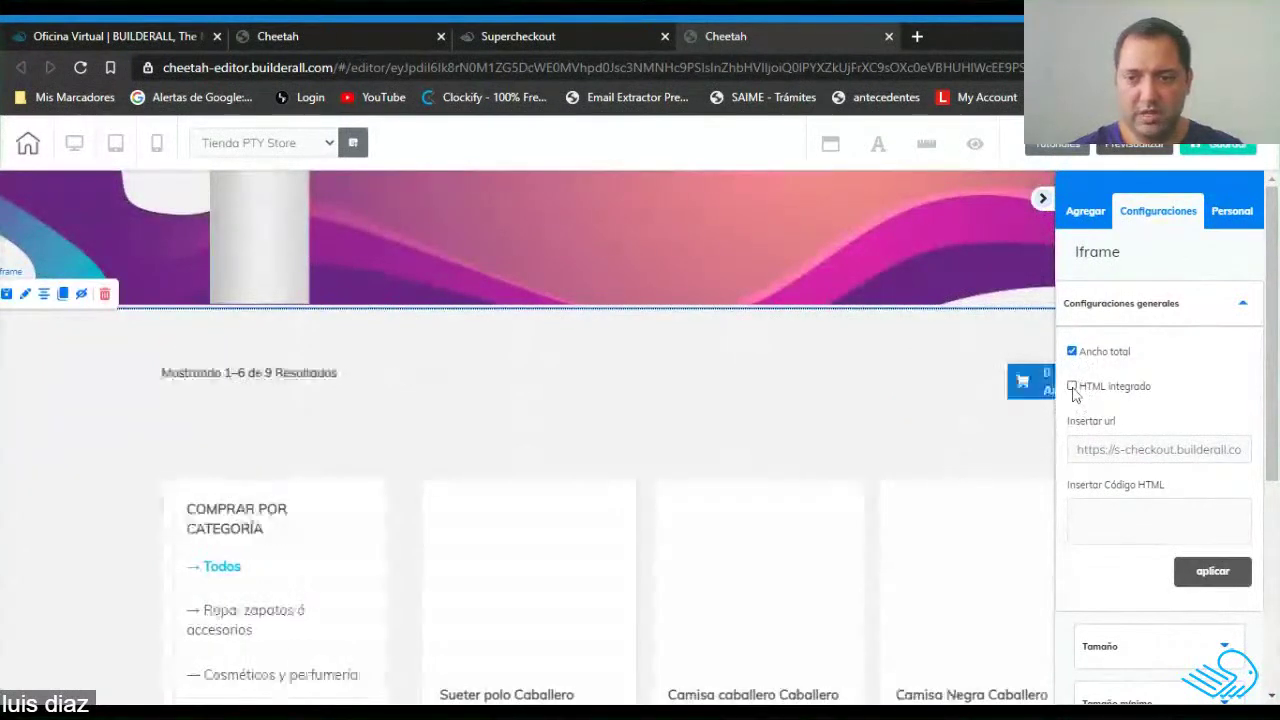
{"action": "left_click", "coordinate": [1073, 387]}
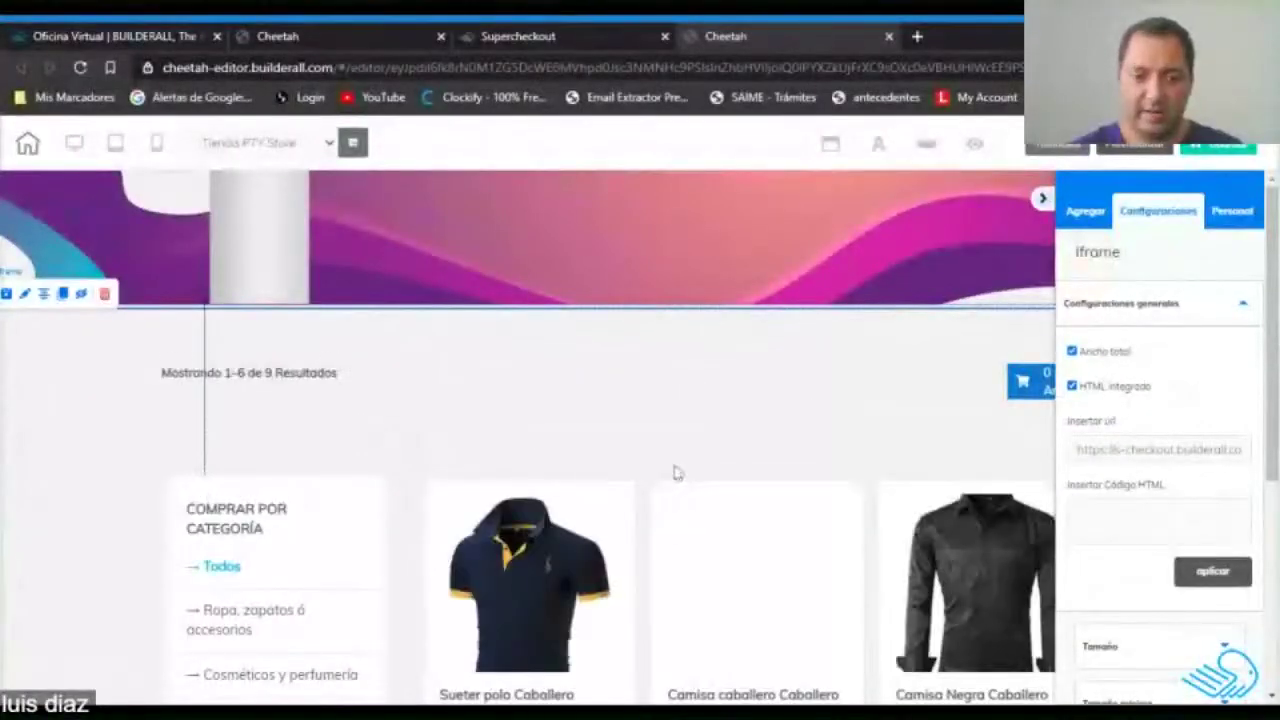
{"action": "scroll", "coordinate": [497, 409], "scroll_direction": "down", "scroll_amount": 4}
{"action": "scroll", "coordinate": [731, 487], "scroll_direction": "down", "scroll_amount": 4}
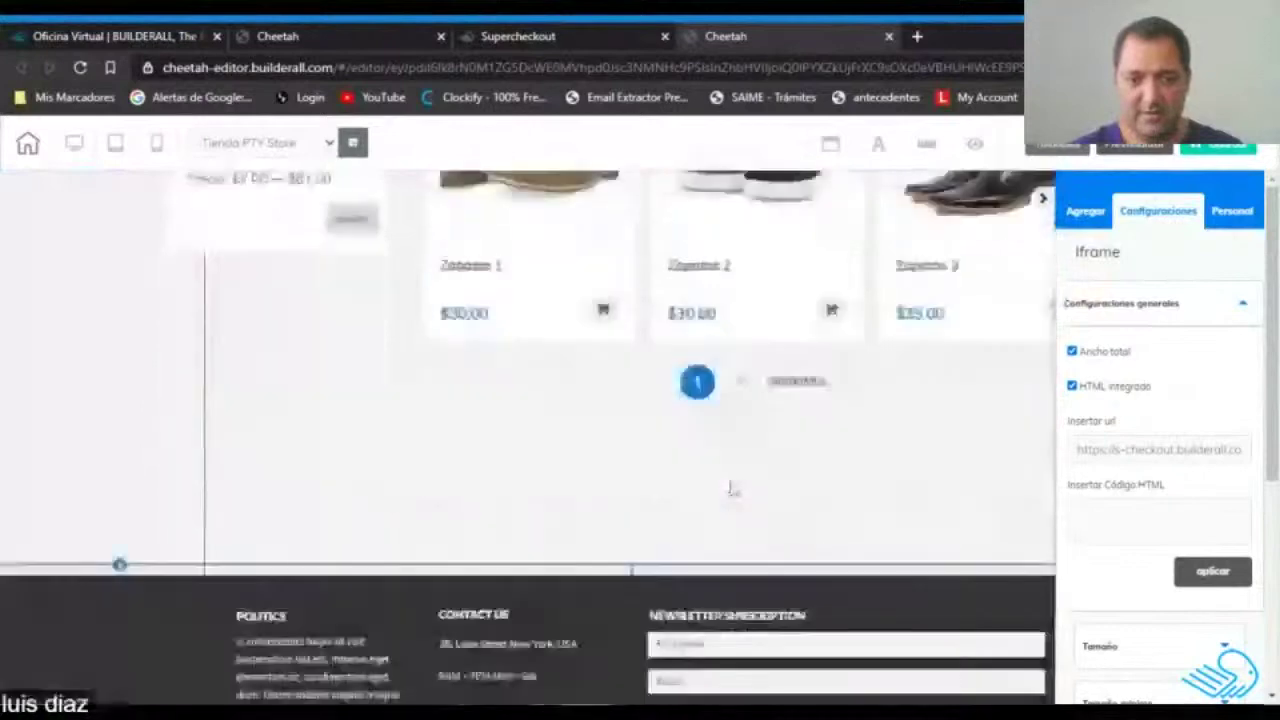
{"action": "scroll", "coordinate": [734, 489], "scroll_direction": "up", "scroll_amount": 8}
{"action": "left_click", "coordinate": [1232, 150]}
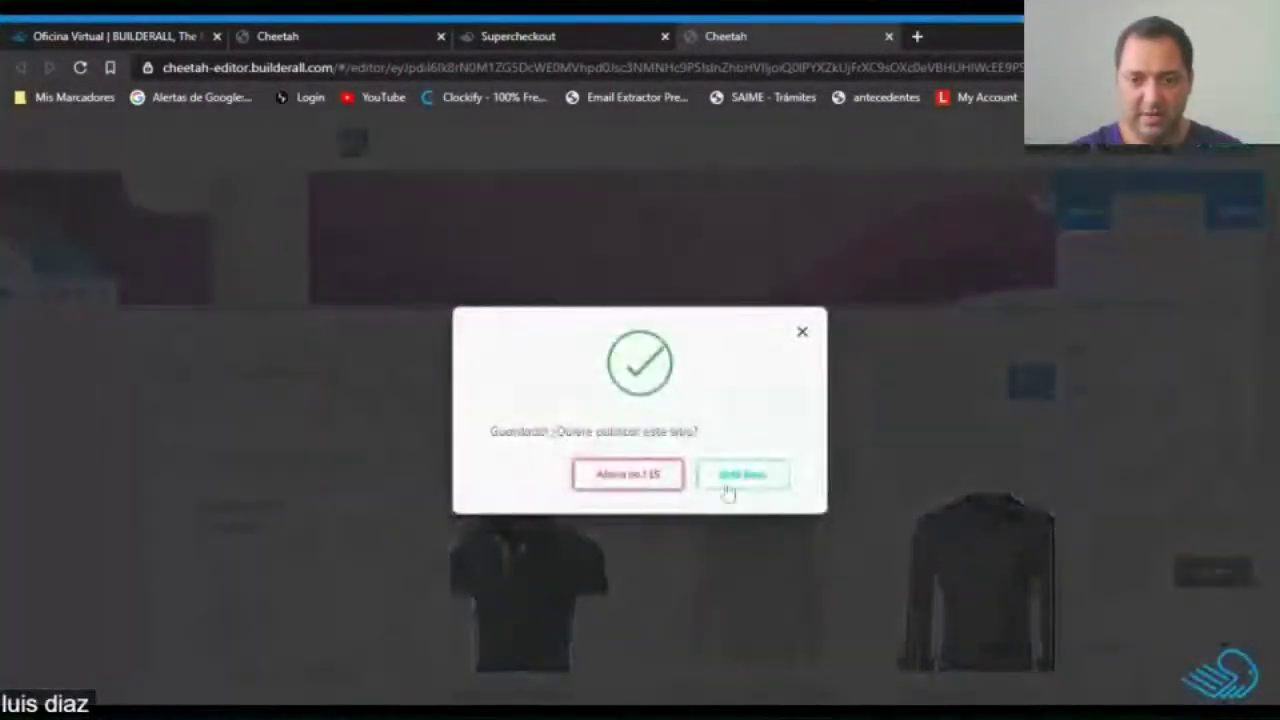
Publish the saved Tienda PTY Store page and open the live site via Ir al sitio web.
{"action": "left_click", "coordinate": [729, 478]}
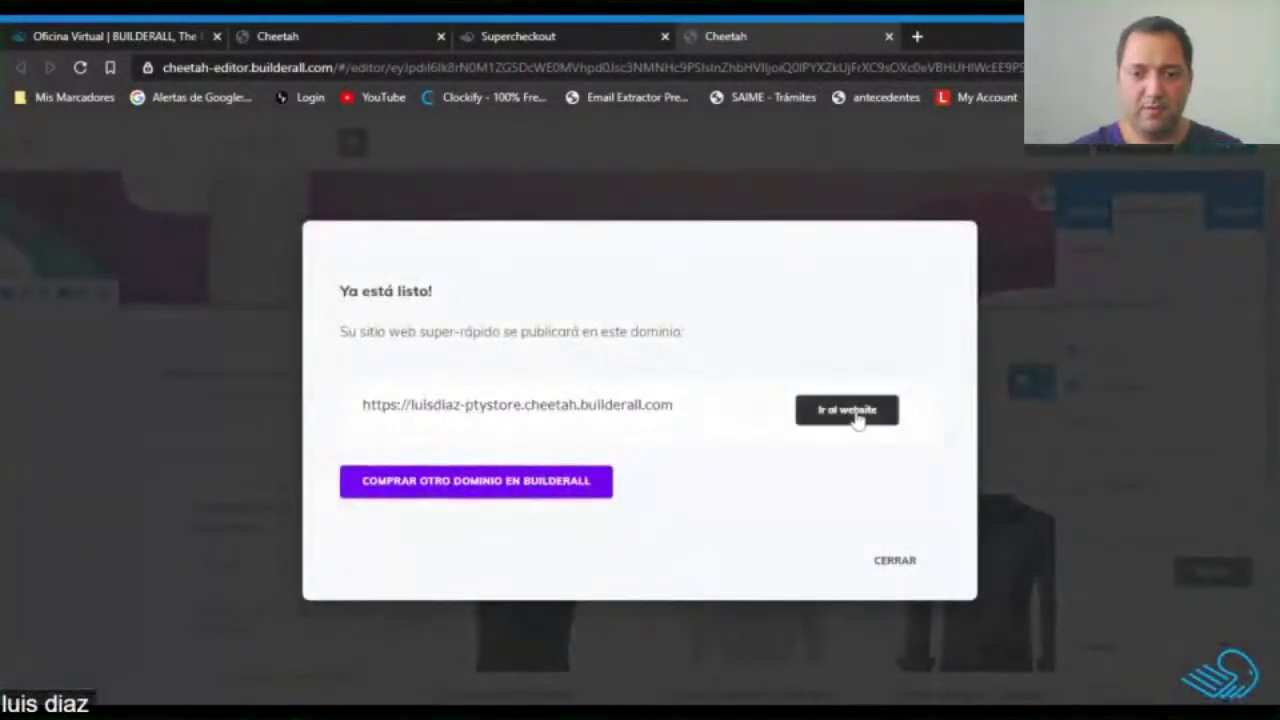
{"action": "left_click", "coordinate": [855, 414]}
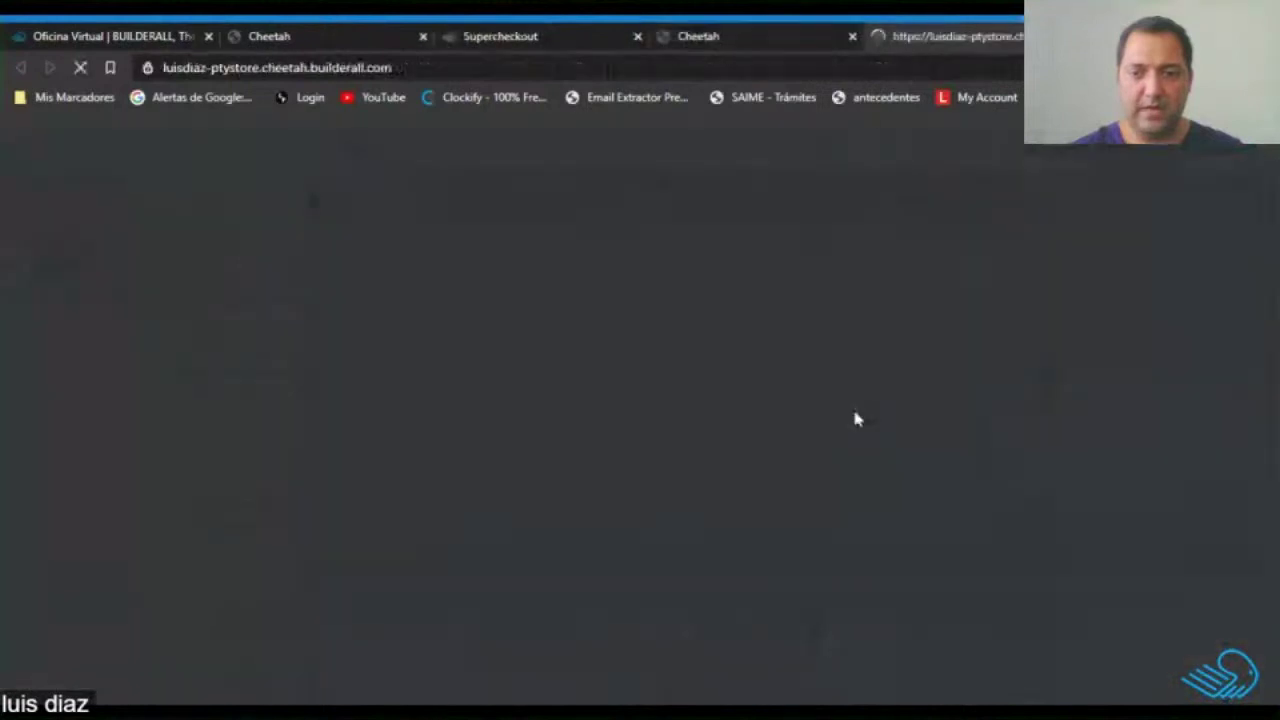
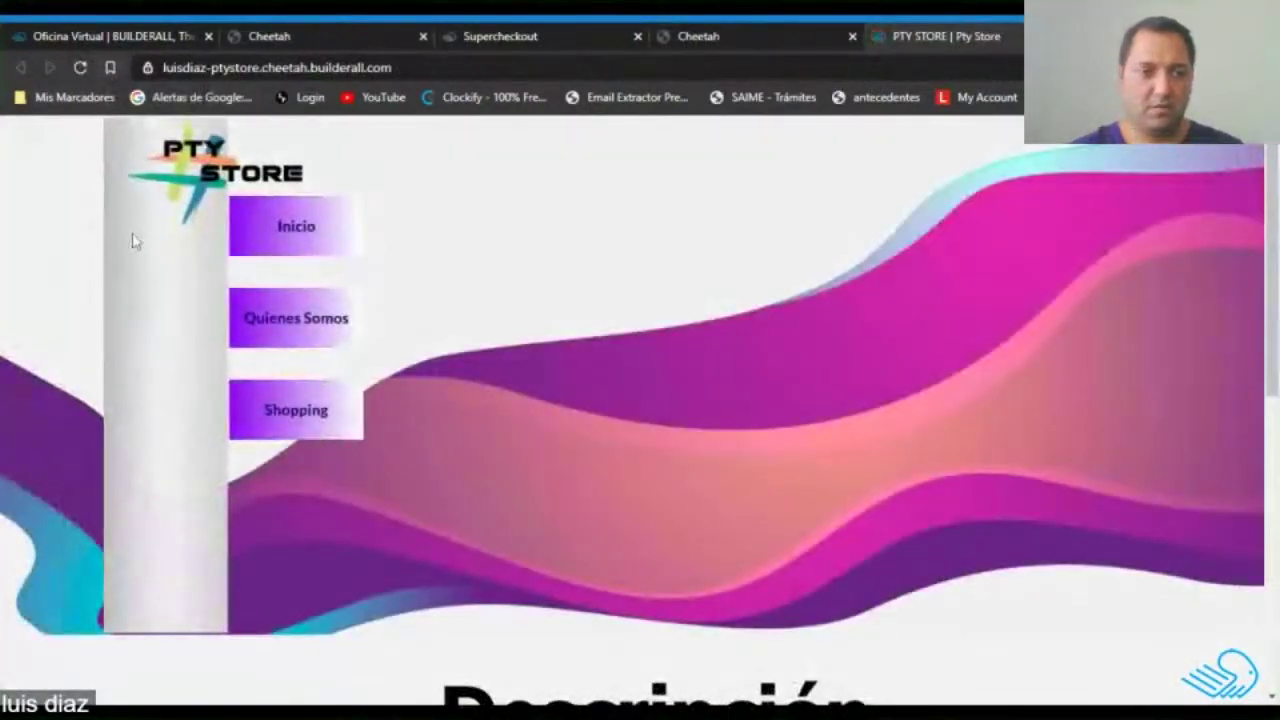
Reload the live PTY Store page and scroll through it.
{"action": "left_click", "coordinate": [80, 69]}
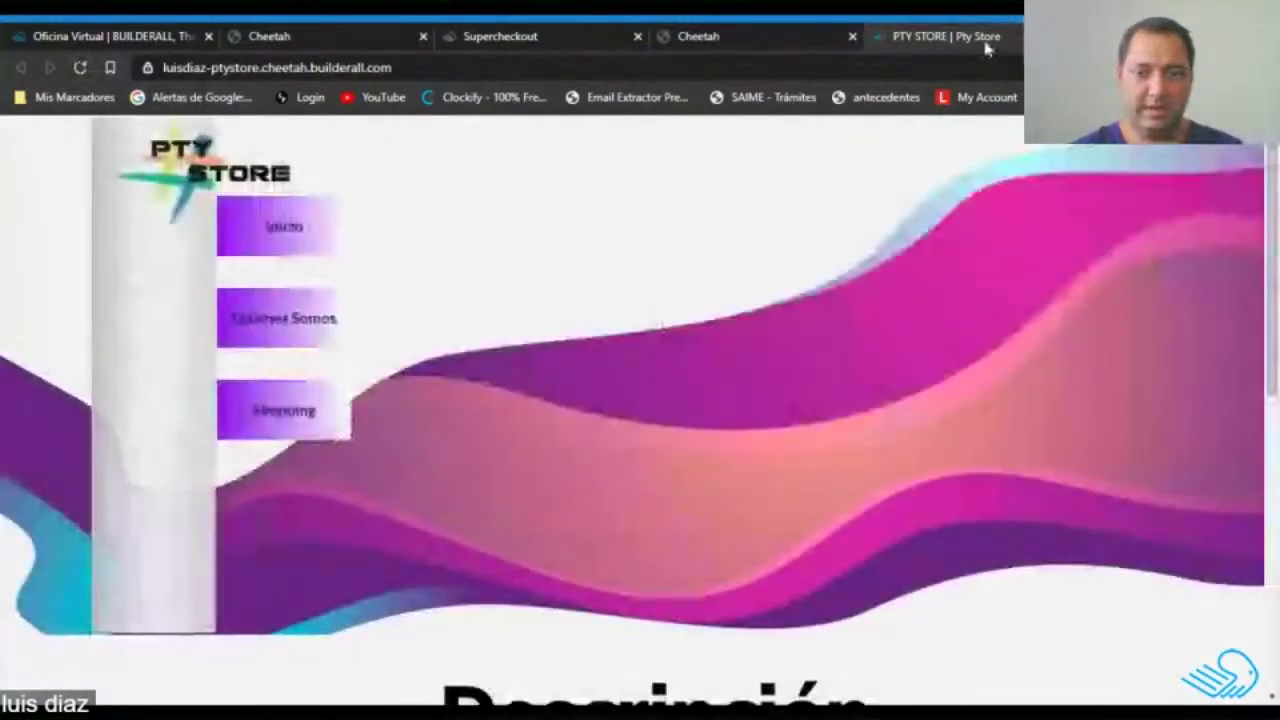
{"action": "scroll", "coordinate": [765, 450], "scroll_direction": "down", "scroll_amount": 5}
{"action": "scroll", "coordinate": [765, 450], "scroll_direction": "up", "scroll_amount": 5}
{"action": "scroll", "coordinate": [634, 408], "scroll_direction": "down", "scroll_amount": 1}
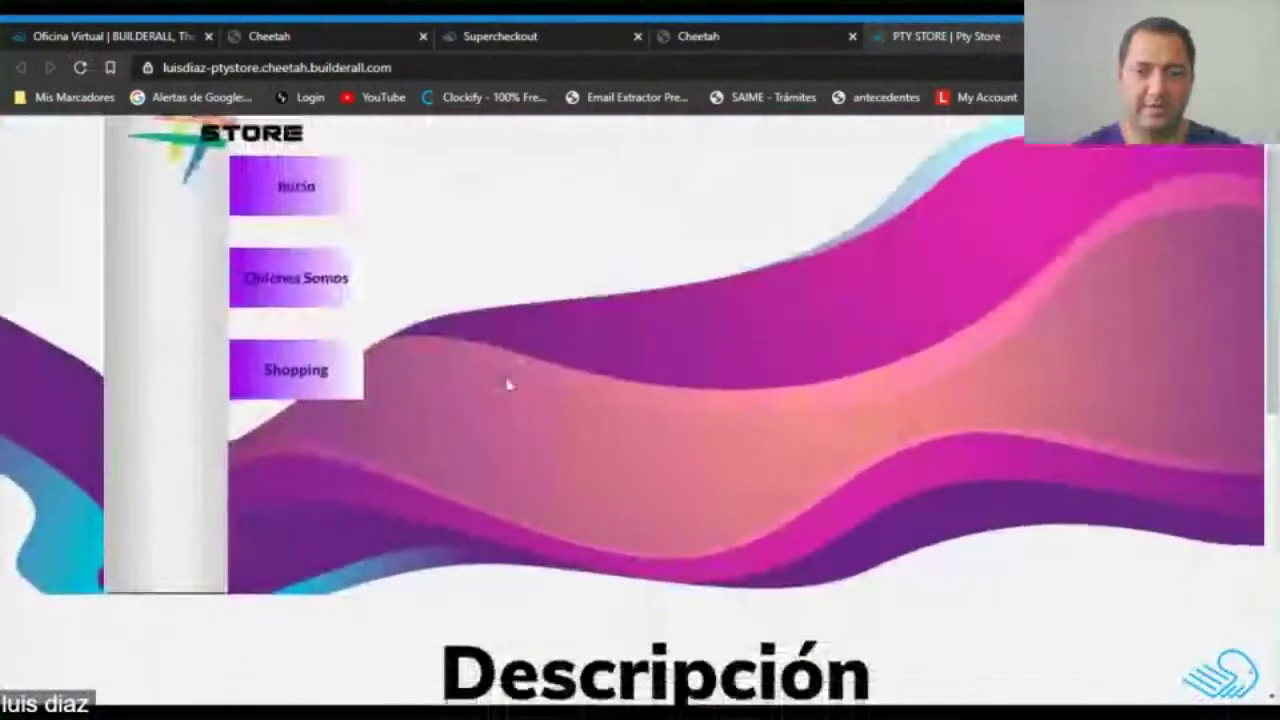
{"action": "scroll", "coordinate": [508, 383], "scroll_direction": "up", "scroll_amount": 1}
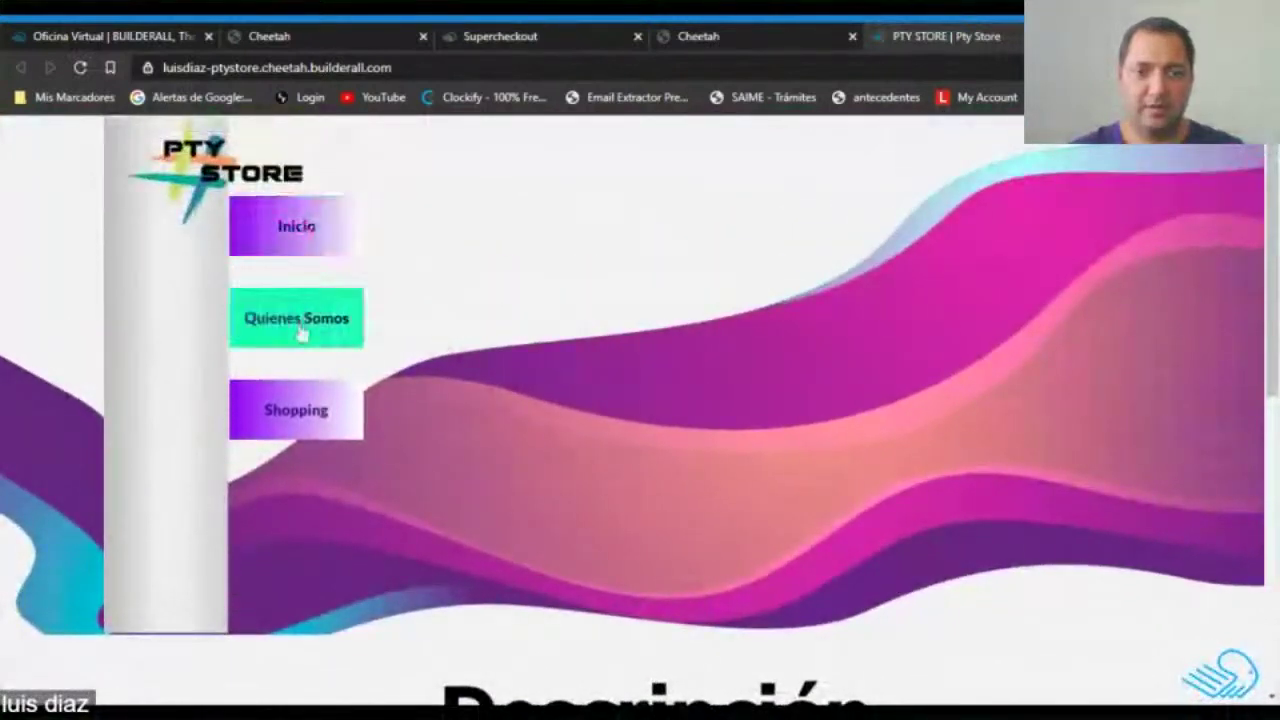
Test the Inicio link, close the duplicate store tab and return to the Cheetah editor.
{"action": "left_click", "coordinate": [286, 238]}
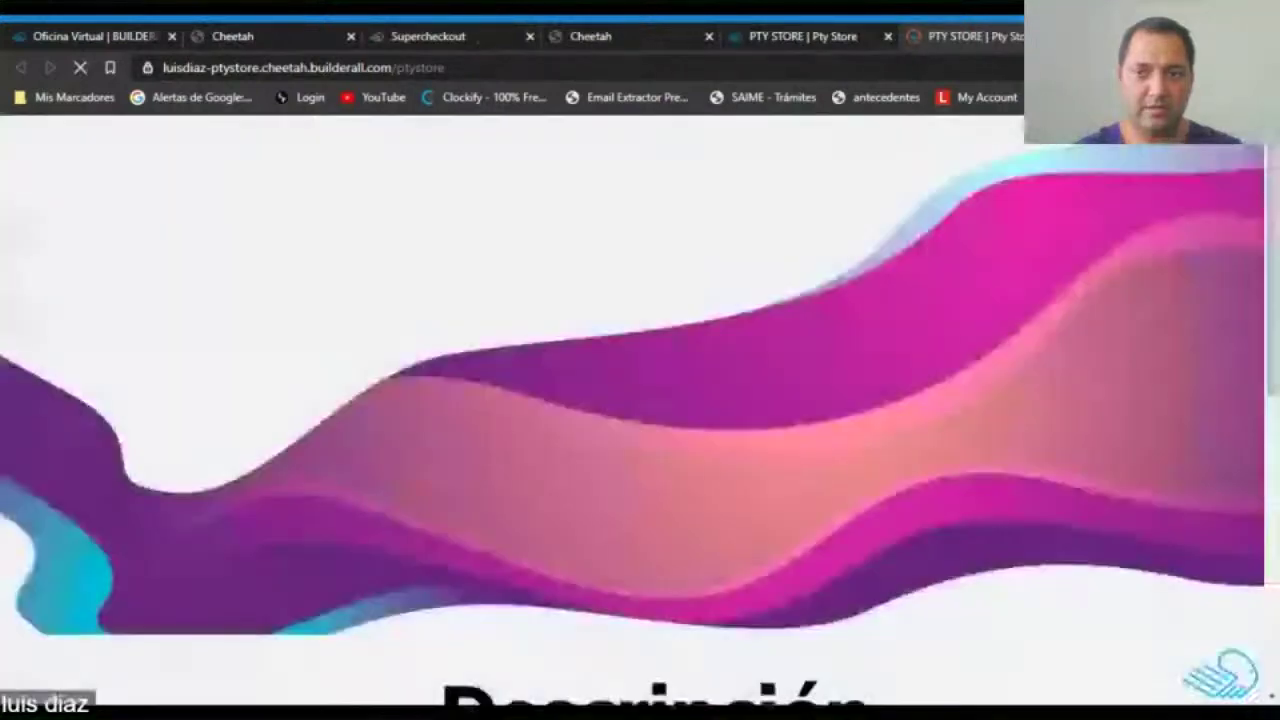
{"action": "left_click", "coordinate": [888, 36]}
{"action": "left_click", "coordinate": [680, 37]}
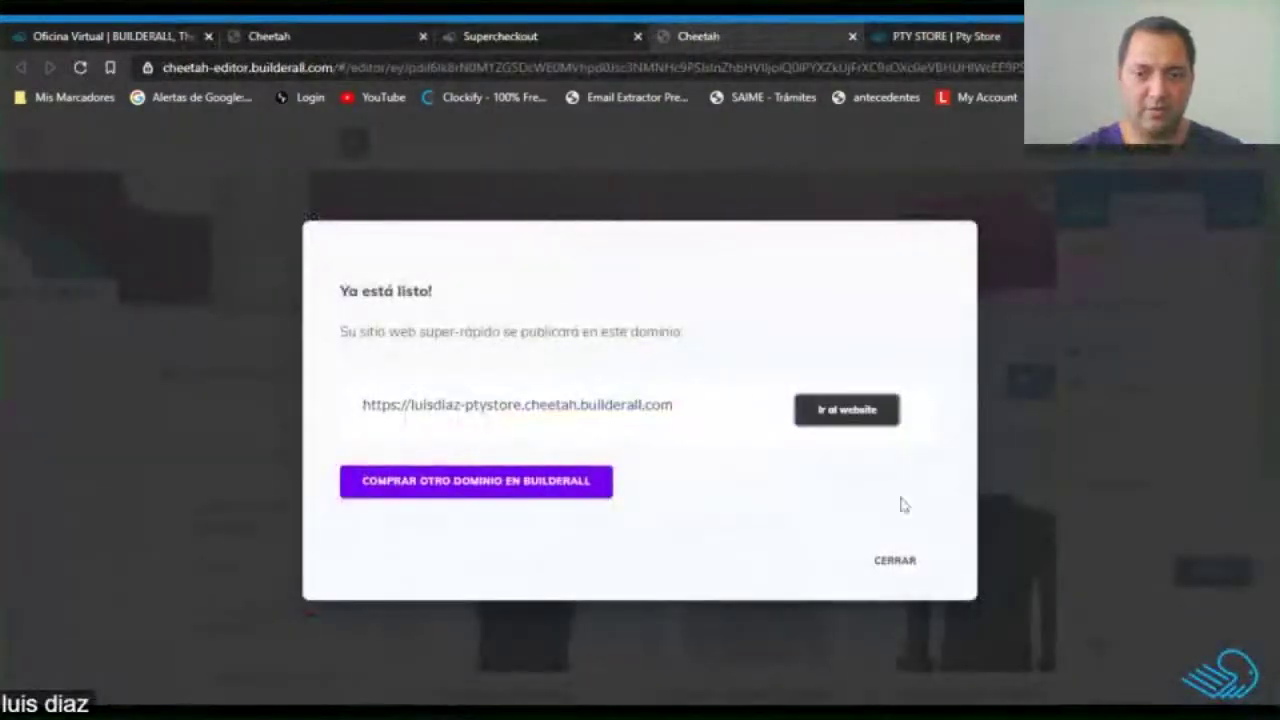
Make the Inicio menu button's link open in the same window.
{"action": "left_click", "coordinate": [888, 565]}
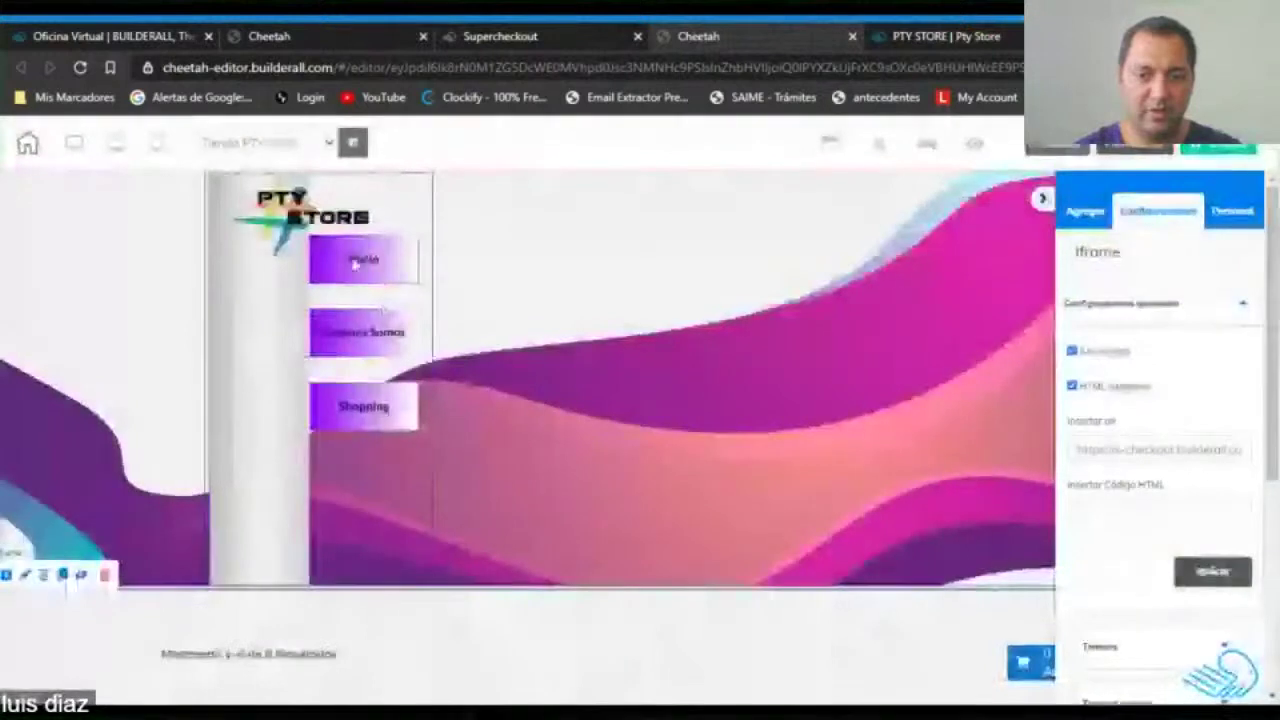
{"action": "left_click", "coordinate": [368, 261]}
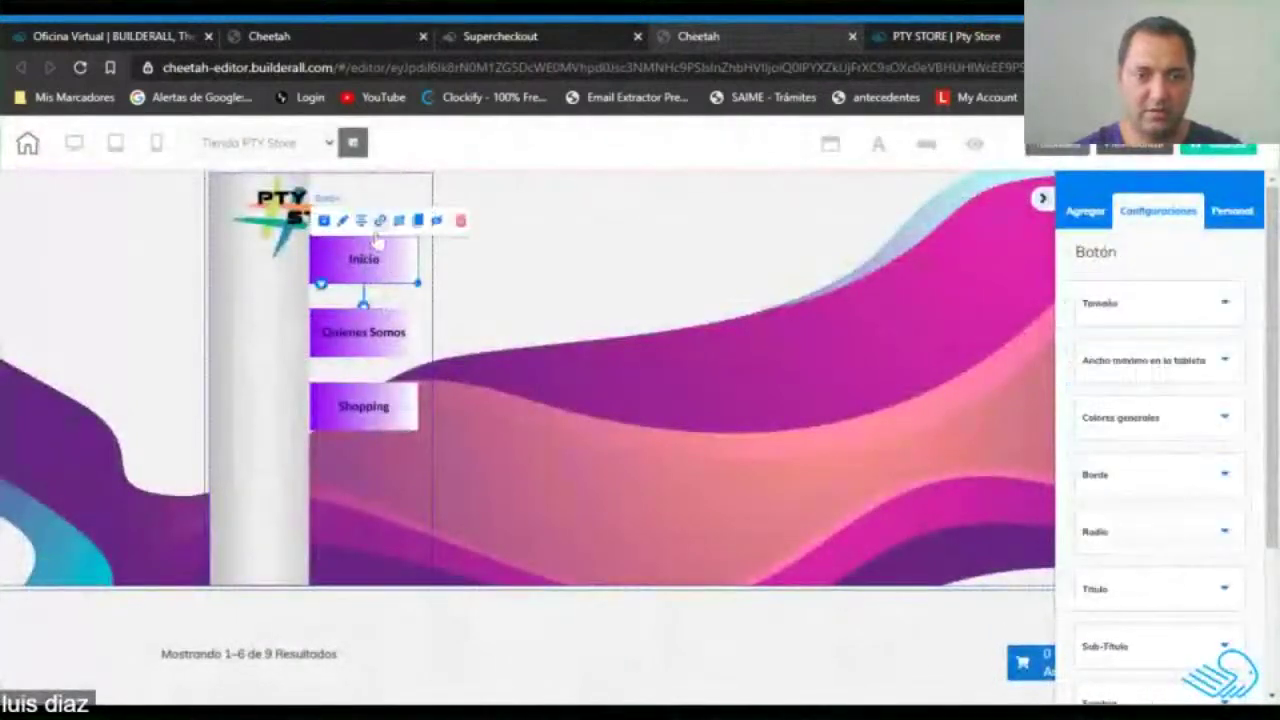
{"action": "left_click", "coordinate": [381, 222]}
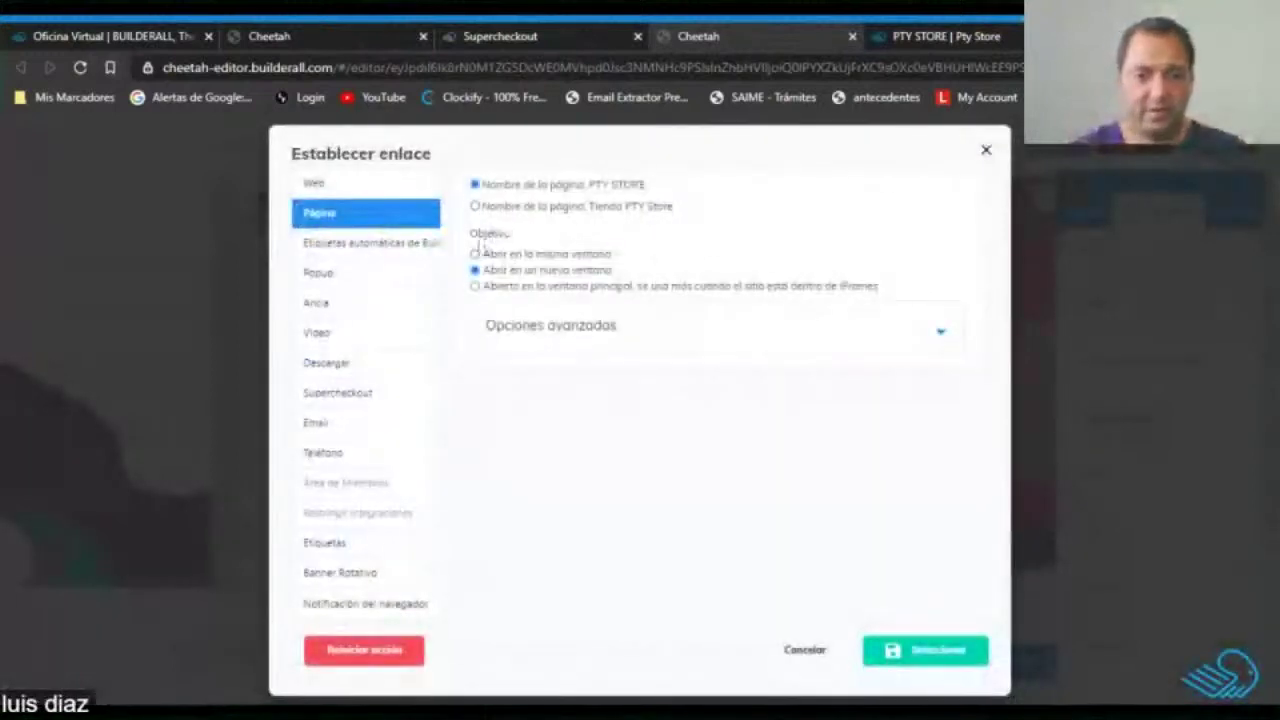
{"action": "left_click", "coordinate": [476, 255]}
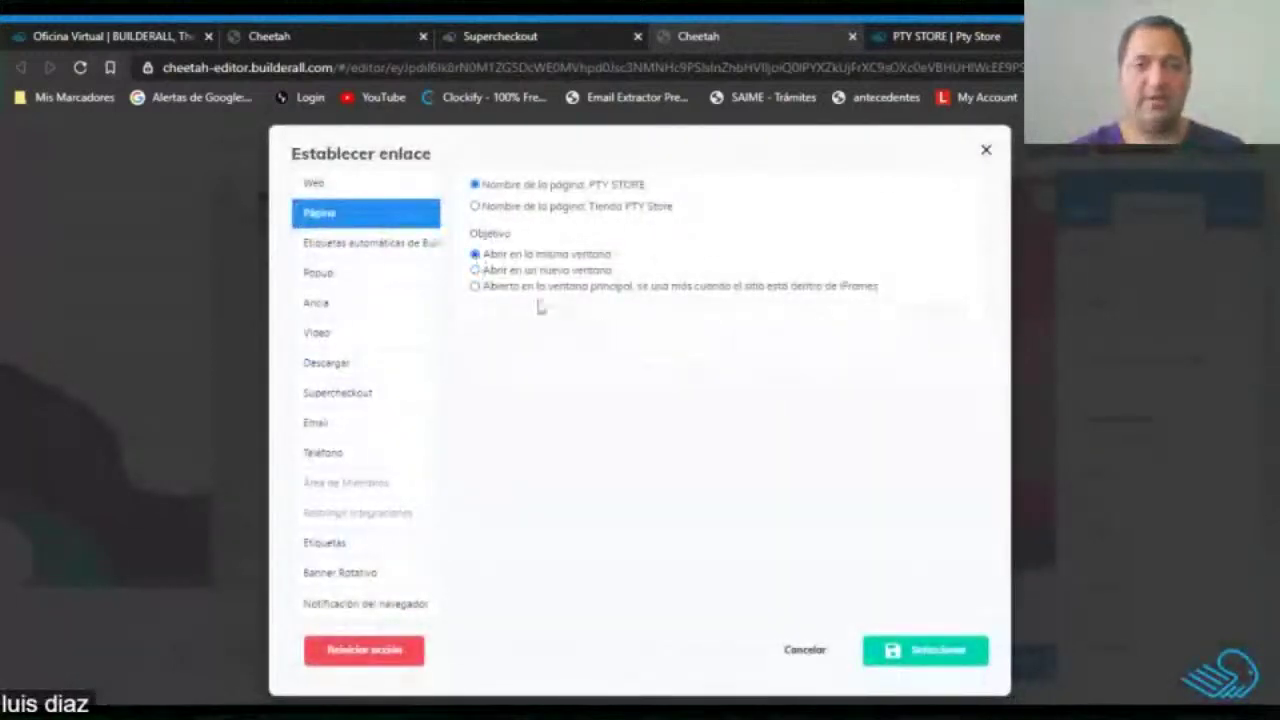
{"action": "left_click", "coordinate": [938, 651]}
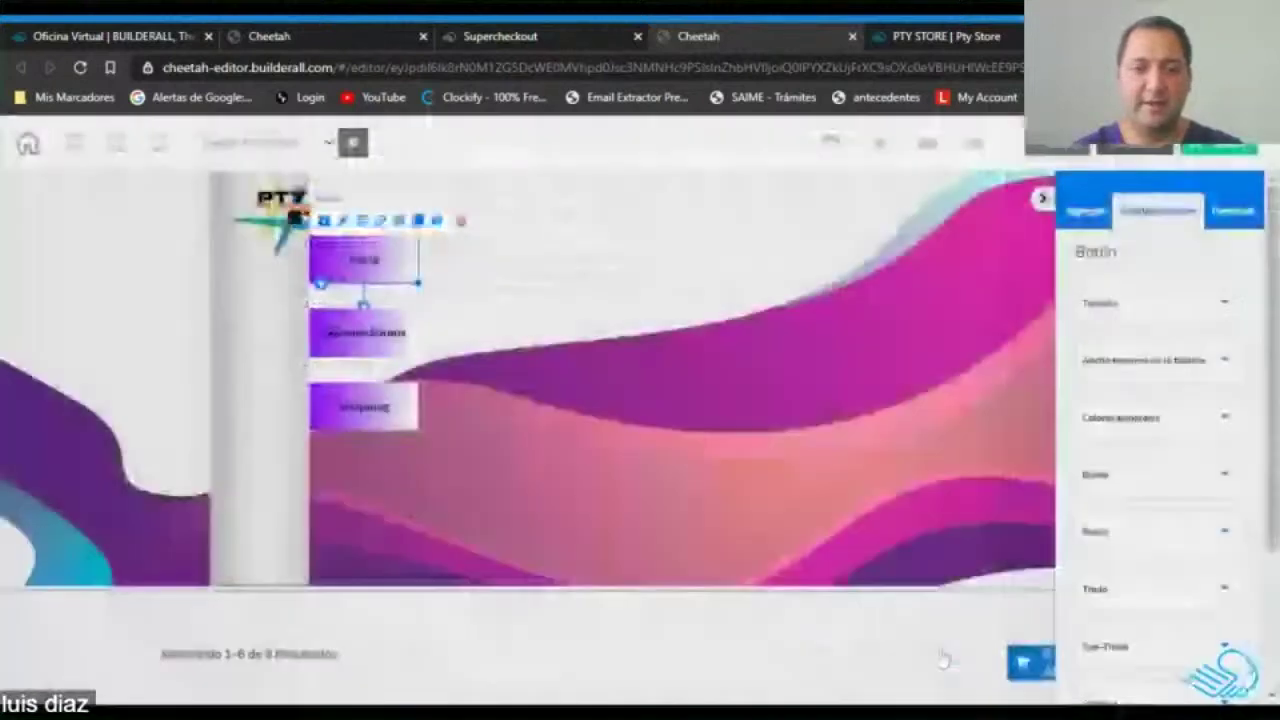
Make the Shopping button's link open in the same window, then save and publish the site.
{"action": "left_click", "coordinate": [380, 410]}
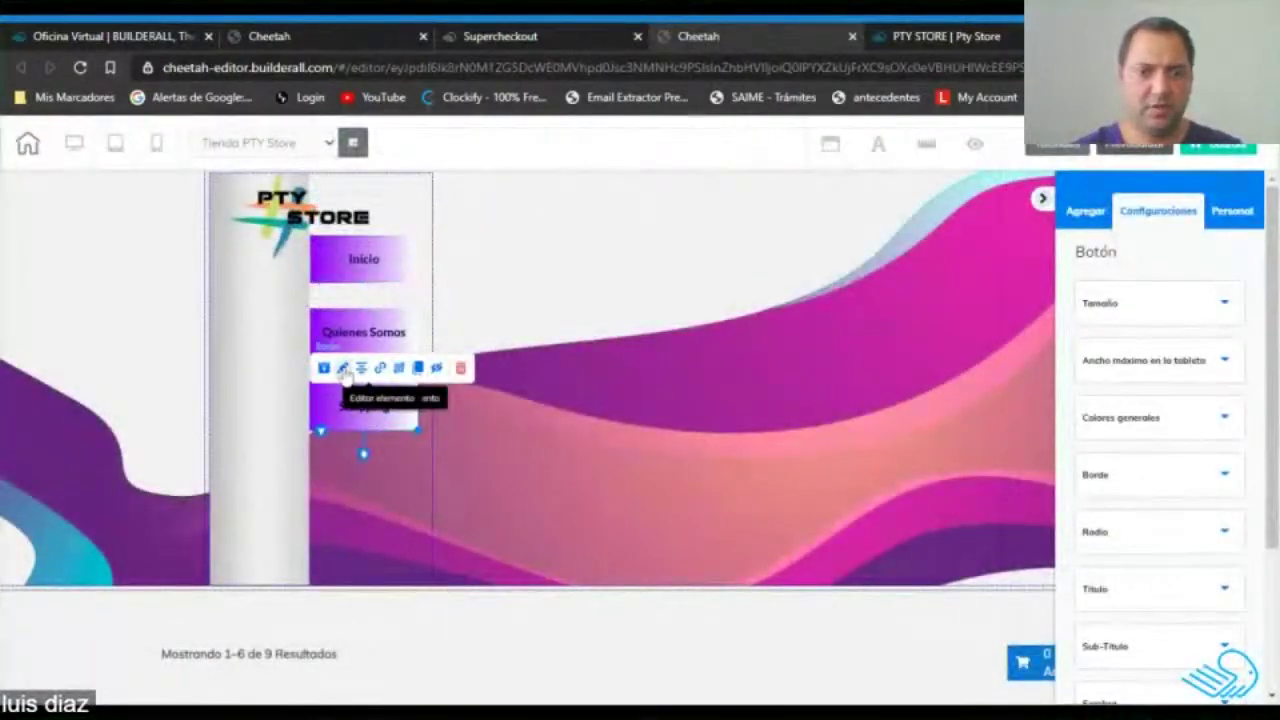
{"action": "left_click", "coordinate": [381, 368]}
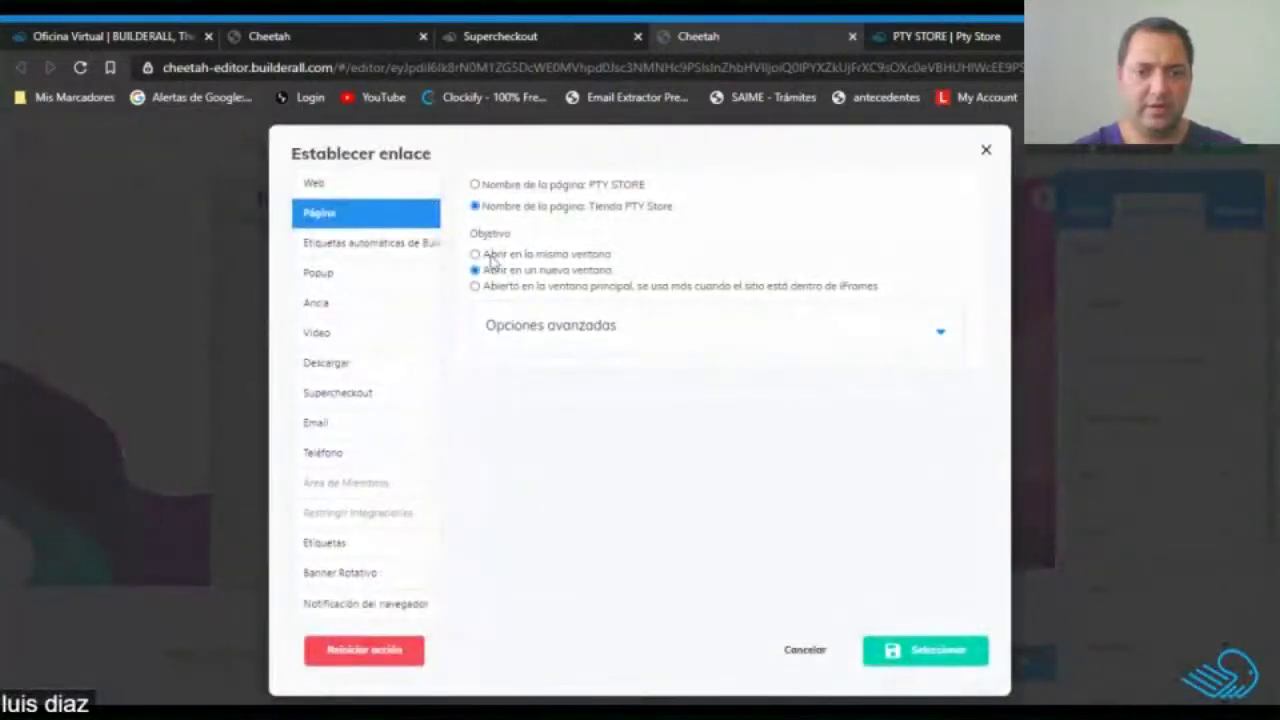
{"action": "left_click", "coordinate": [475, 255]}
{"action": "left_click", "coordinate": [918, 651]}
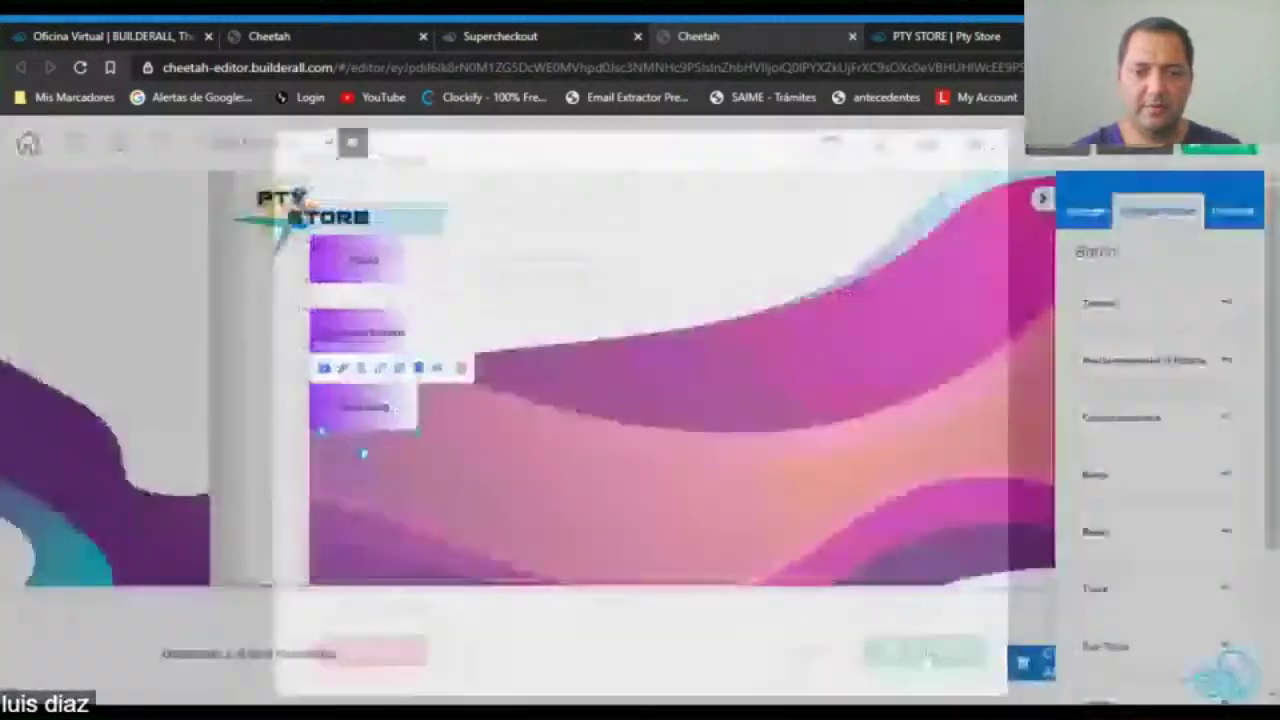
{"action": "left_click", "coordinate": [1226, 147]}
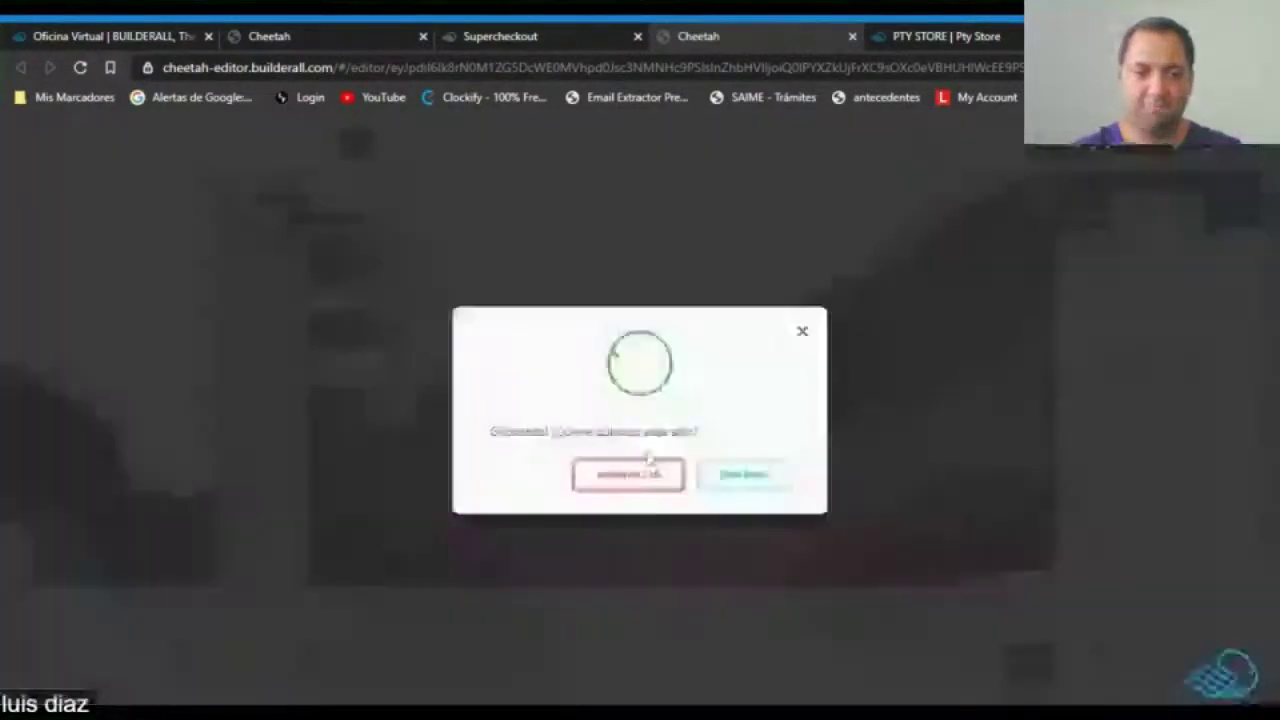
{"action": "left_click", "coordinate": [645, 470]}
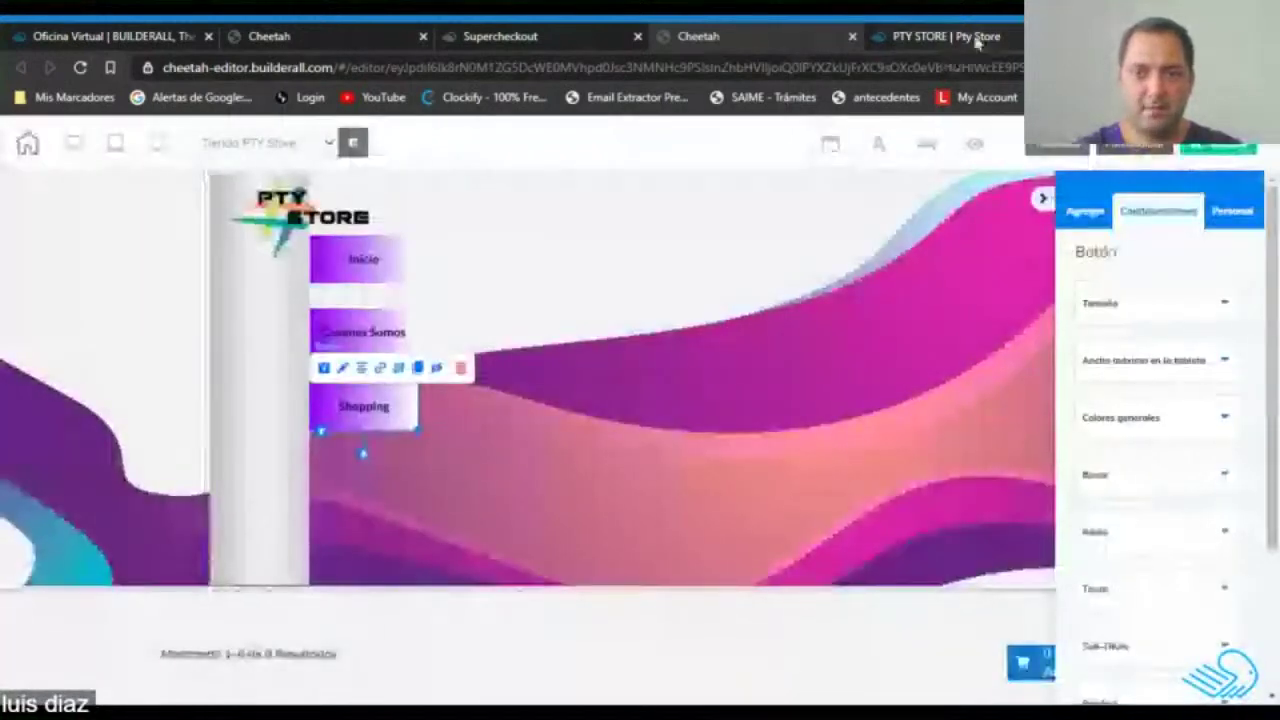
Reload the live site and open the shop page from the Shopping link.
{"action": "left_click", "coordinate": [976, 38]}
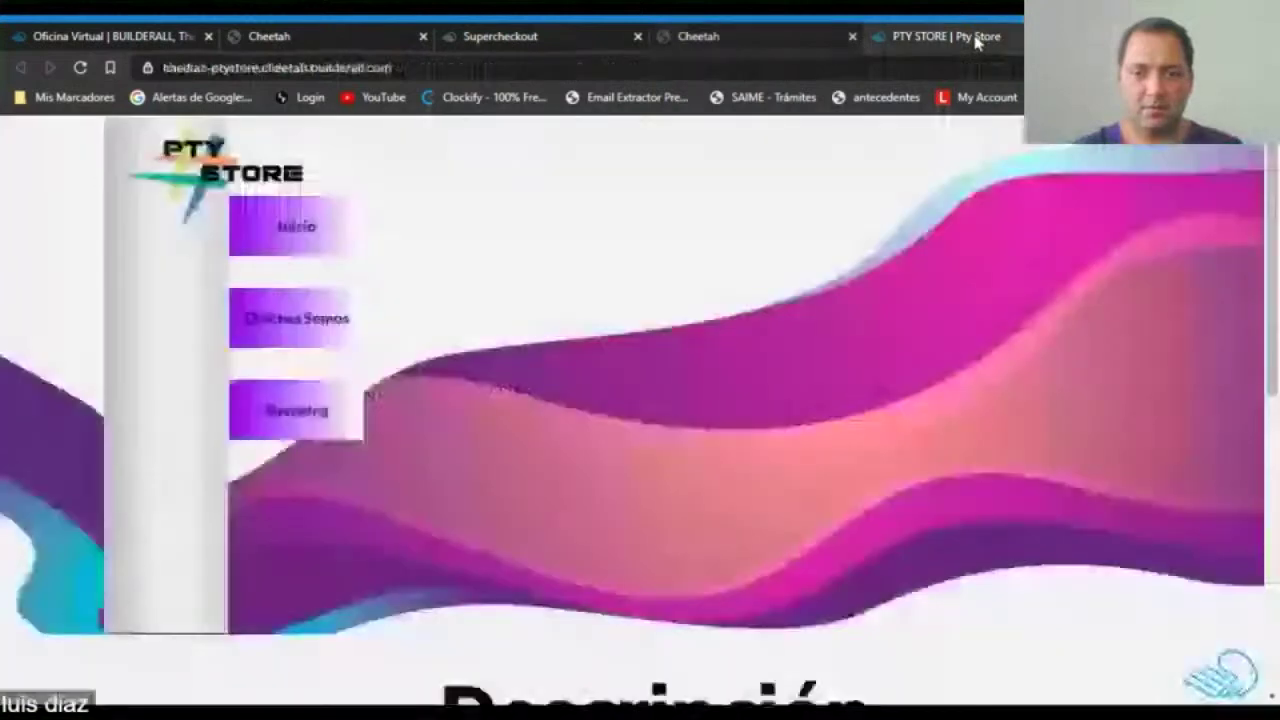
{"action": "left_click", "coordinate": [80, 70]}
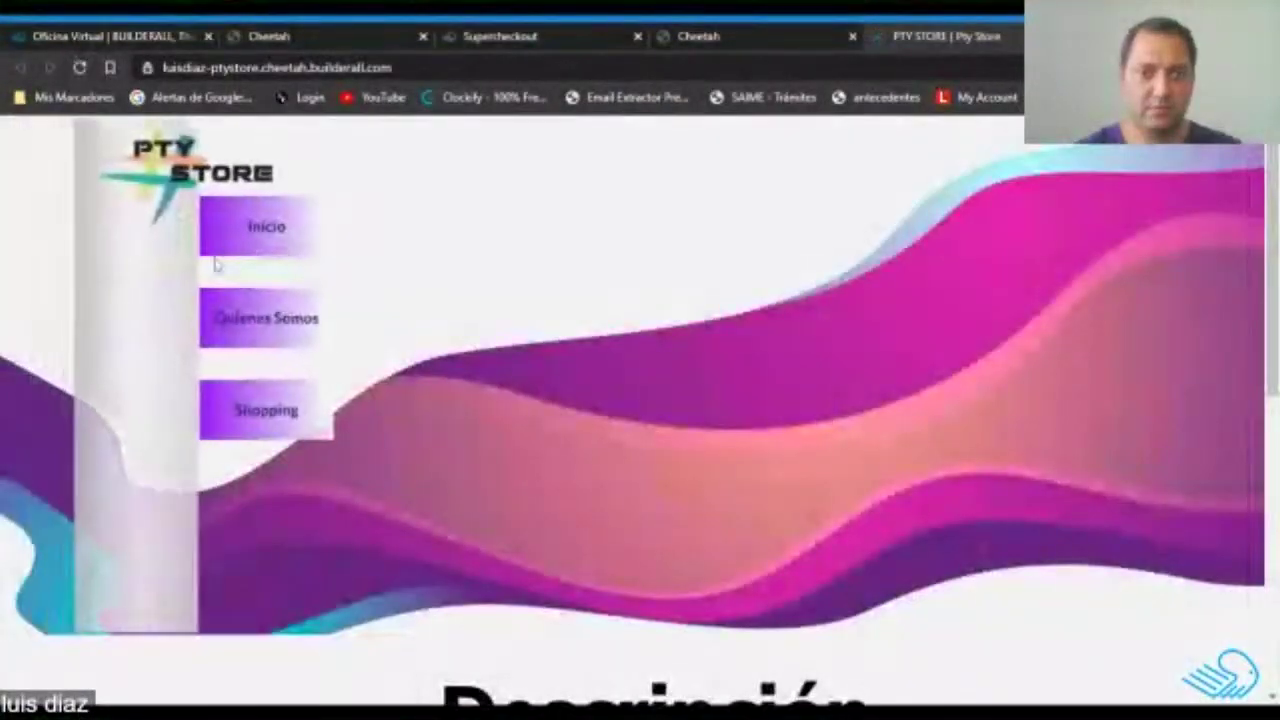
{"action": "left_click", "coordinate": [298, 228]}
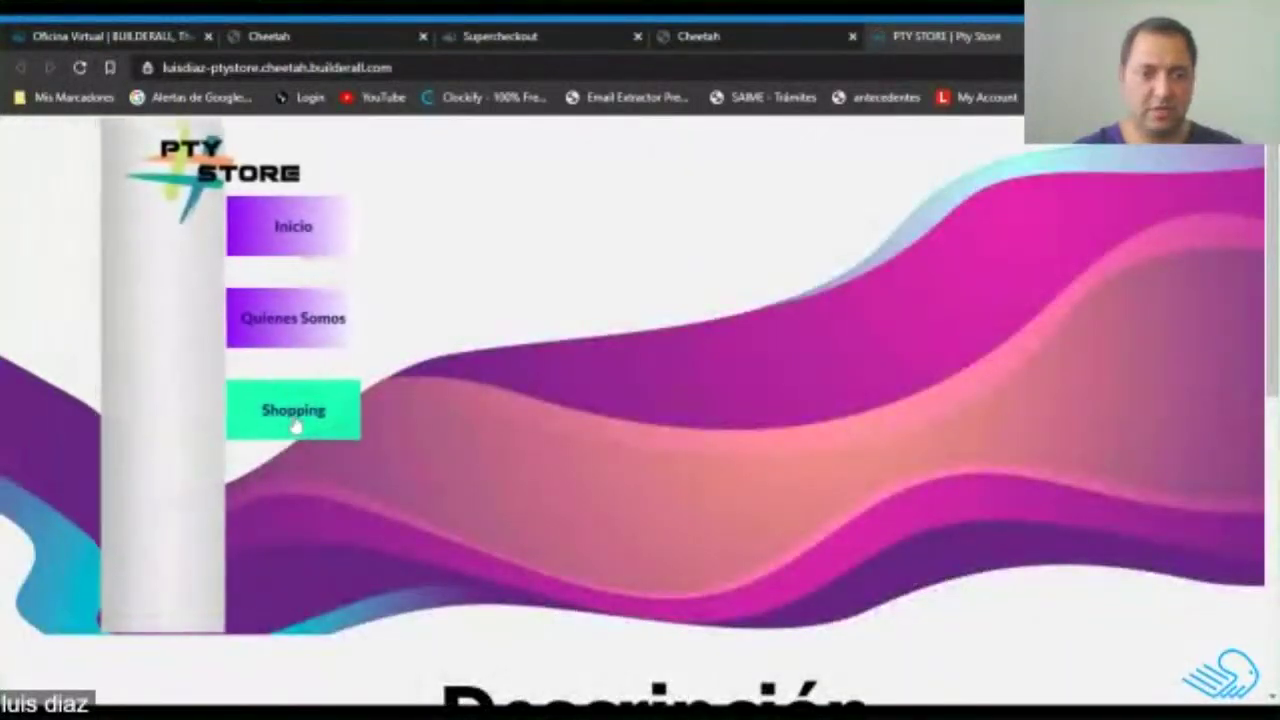
{"action": "left_click", "coordinate": [317, 421]}
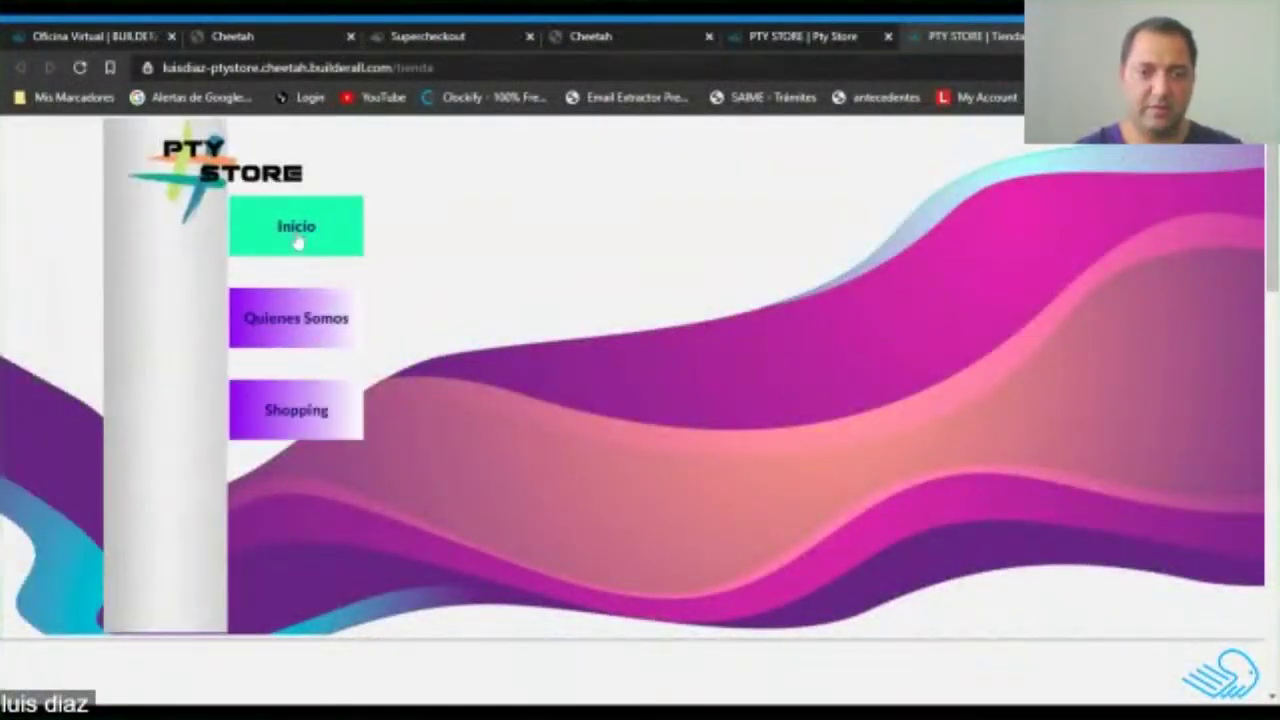
{"action": "scroll", "coordinate": [717, 346], "scroll_direction": "down", "scroll_amount": 10}
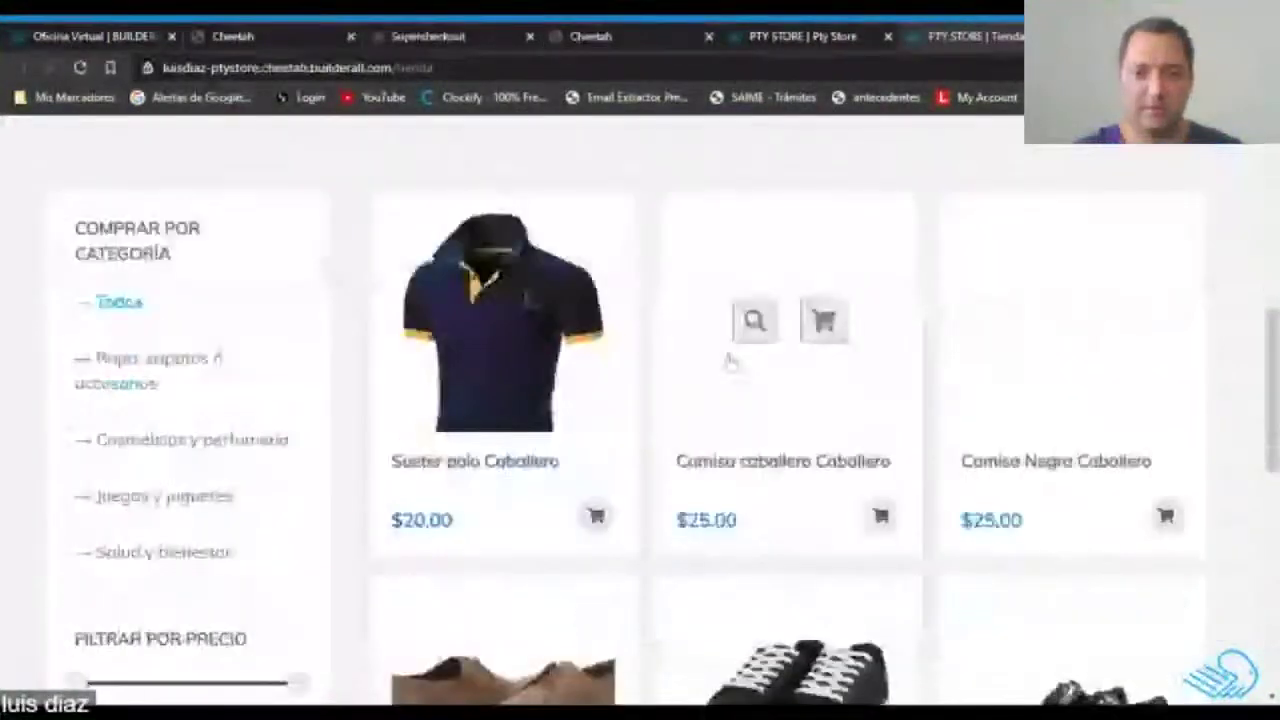
{"action": "scroll", "coordinate": [729, 362], "scroll_direction": "down", "scroll_amount": 2}
{"action": "scroll", "coordinate": [729, 363], "scroll_direction": "up", "scroll_amount": 8}
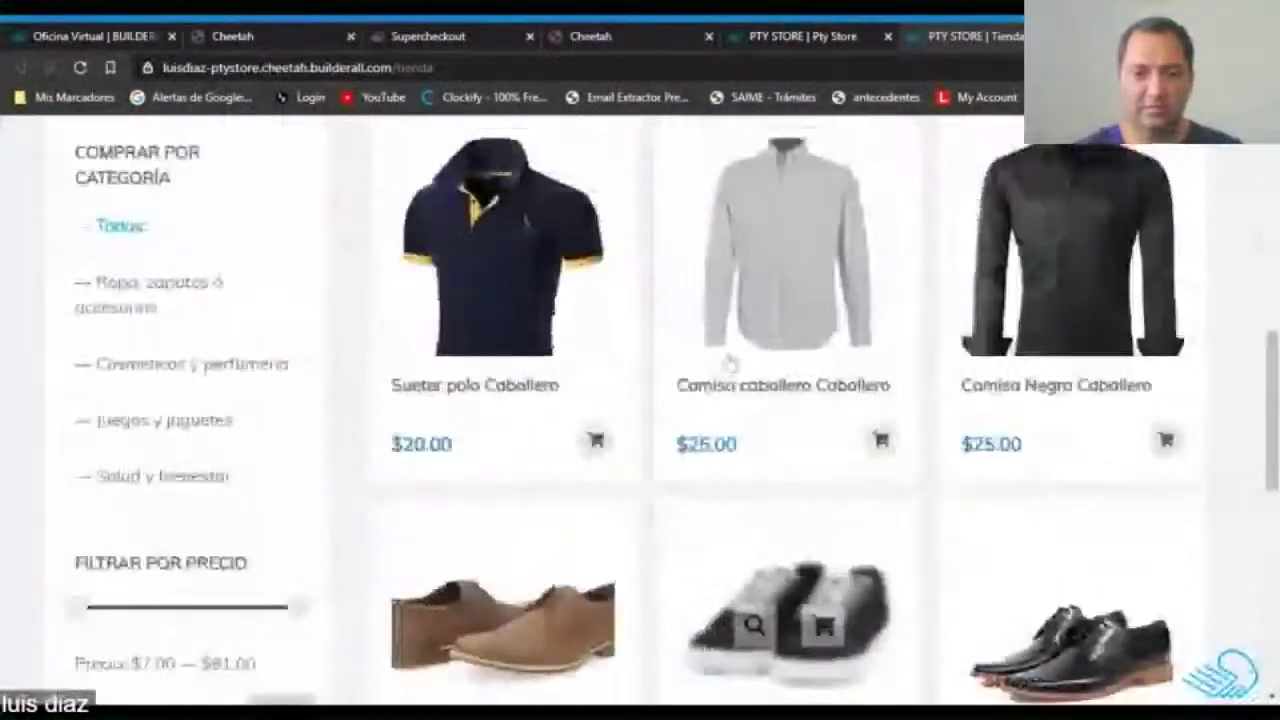
{"action": "scroll", "coordinate": [487, 372], "scroll_direction": "down", "scroll_amount": 3}
{"action": "scroll", "coordinate": [600, 400], "scroll_direction": "up", "scroll_amount": 3}
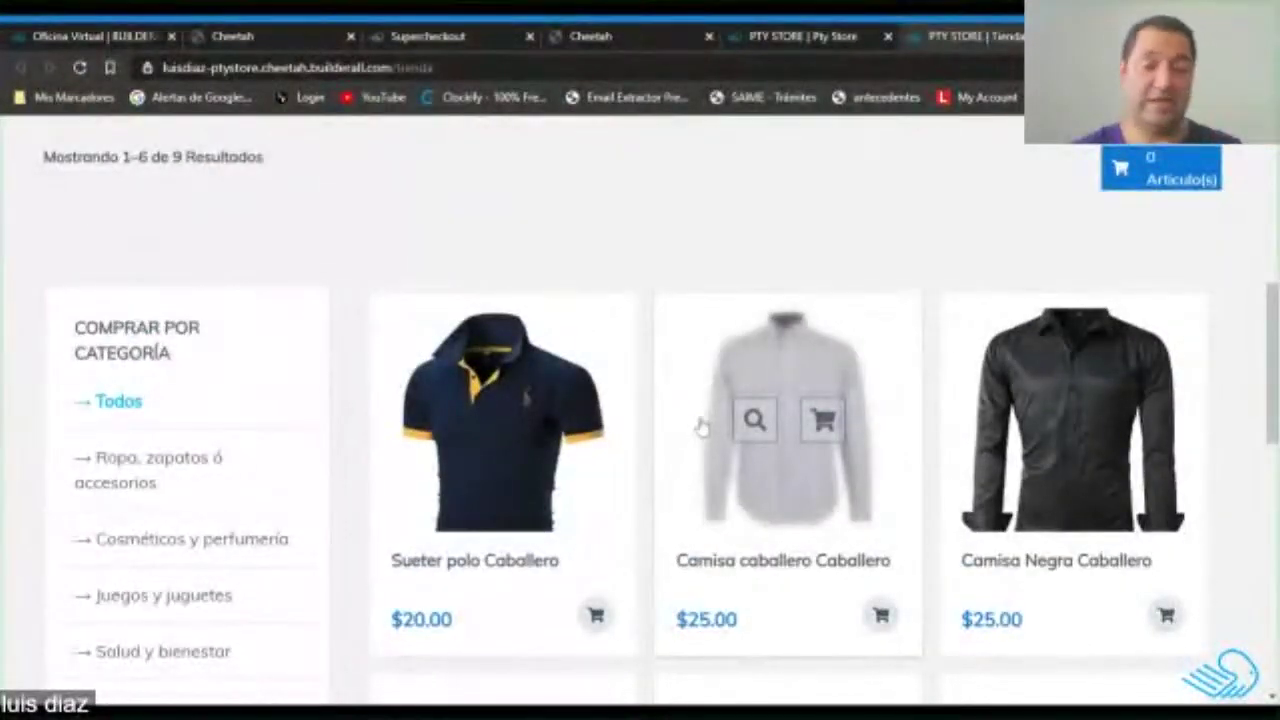
{"action": "scroll", "coordinate": [588, 405], "scroll_direction": "down", "scroll_amount": 2}
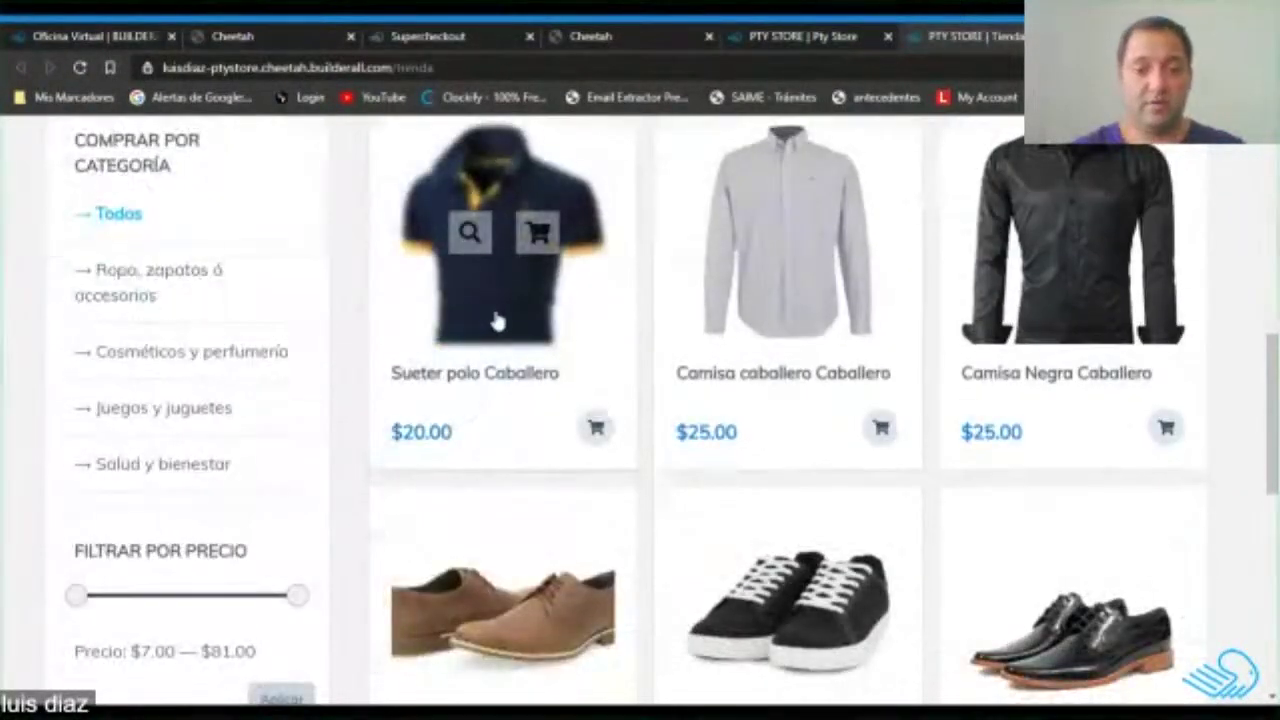
Open the Sueter polo Caballero product page showing its $20.00 price.
{"action": "left_click", "coordinate": [497, 320]}
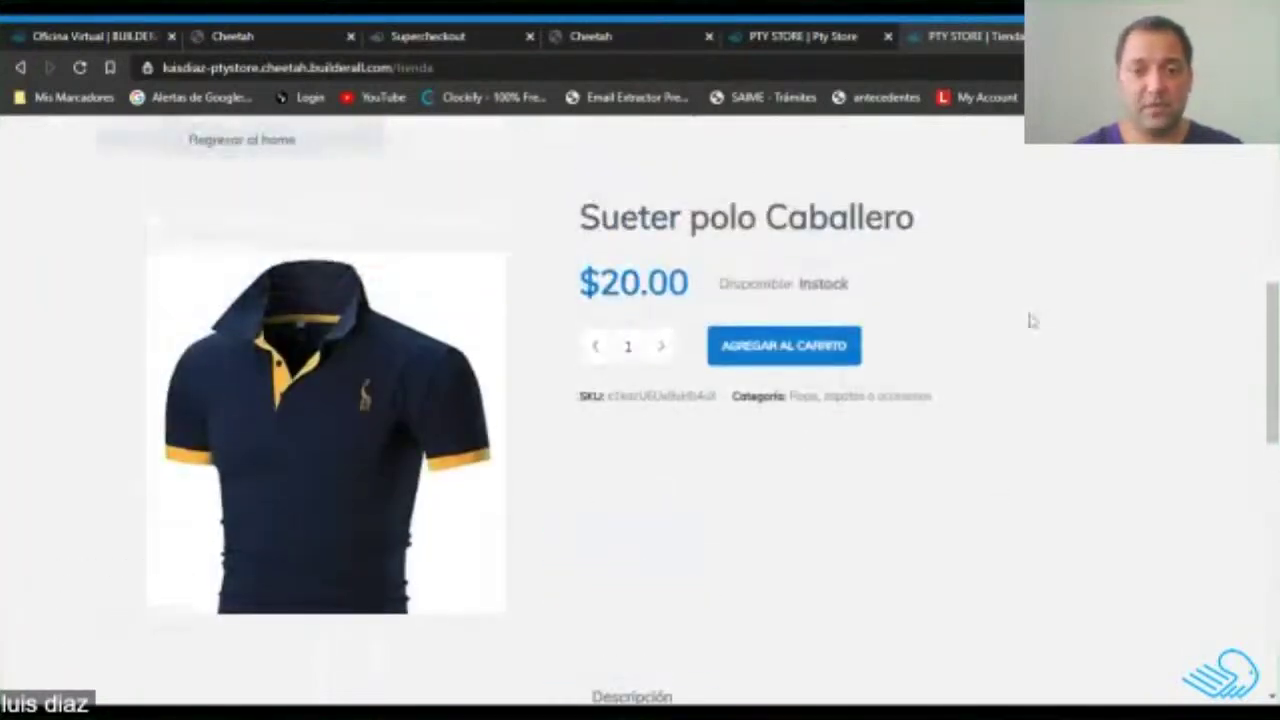
{"action": "scroll", "coordinate": [1000, 330], "scroll_direction": "up", "scroll_amount": 3}
{"action": "scroll", "coordinate": [570, 300], "scroll_direction": "down", "scroll_amount": 2}
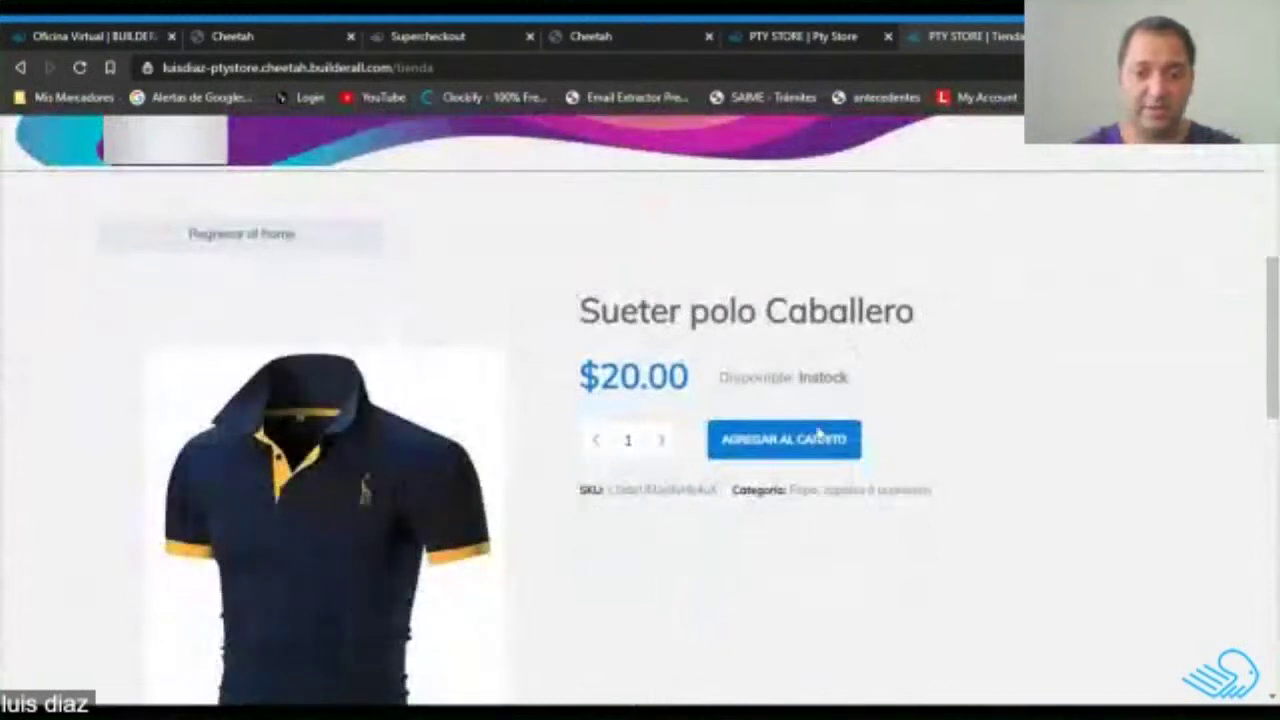
{"action": "scroll", "coordinate": [757, 449], "scroll_direction": "down", "scroll_amount": 6}
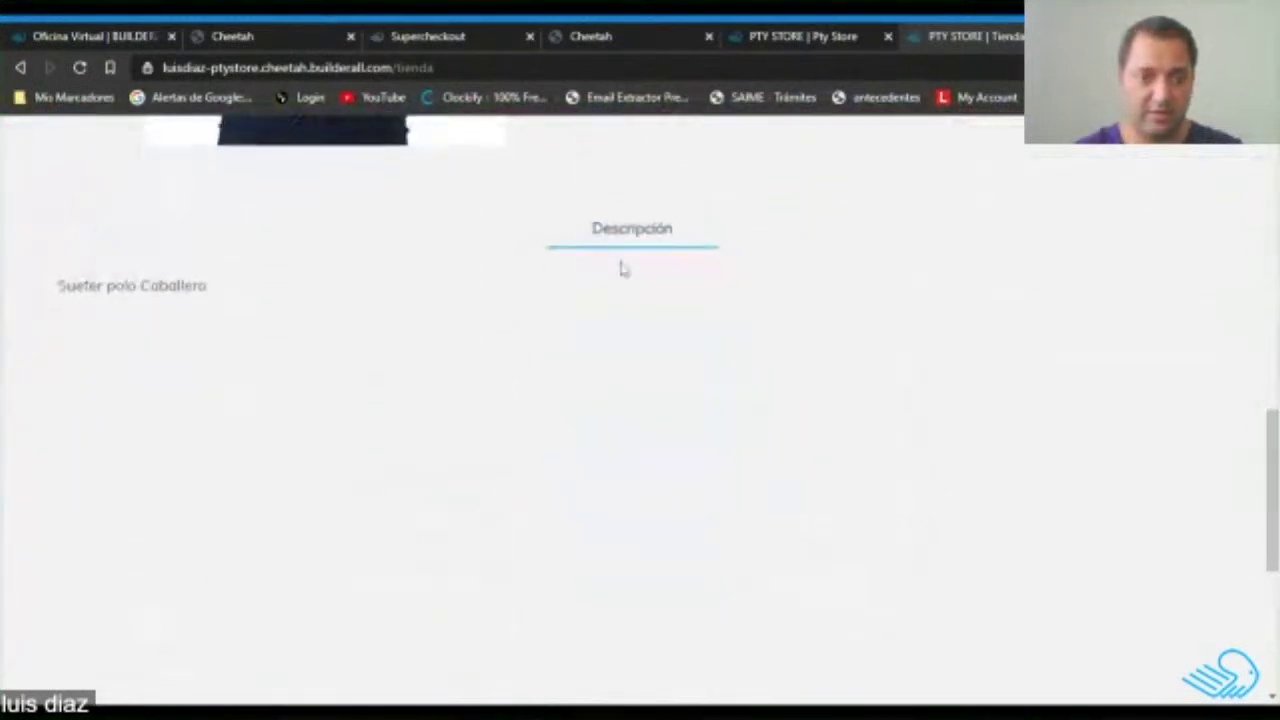
{"action": "scroll", "coordinate": [300, 295], "scroll_direction": "up", "scroll_amount": 5}
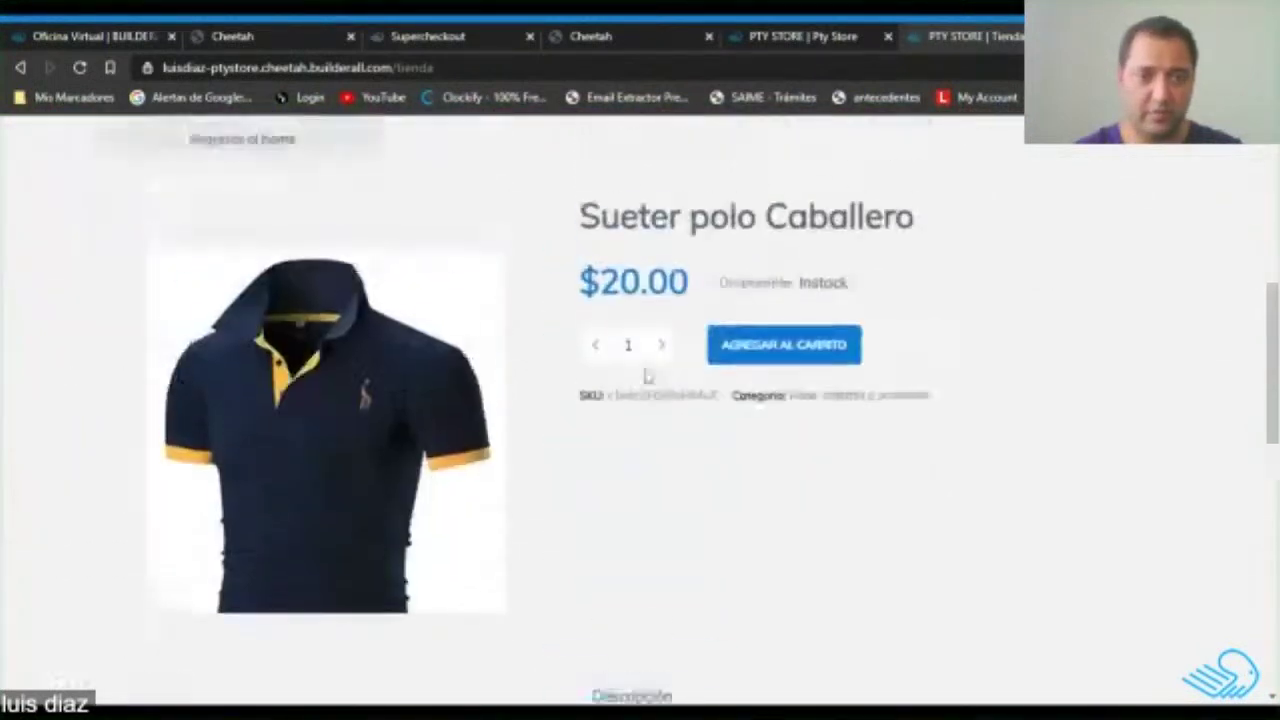
Add the Sueter polo Caballero to the cart.
{"action": "left_click", "coordinate": [800, 358]}
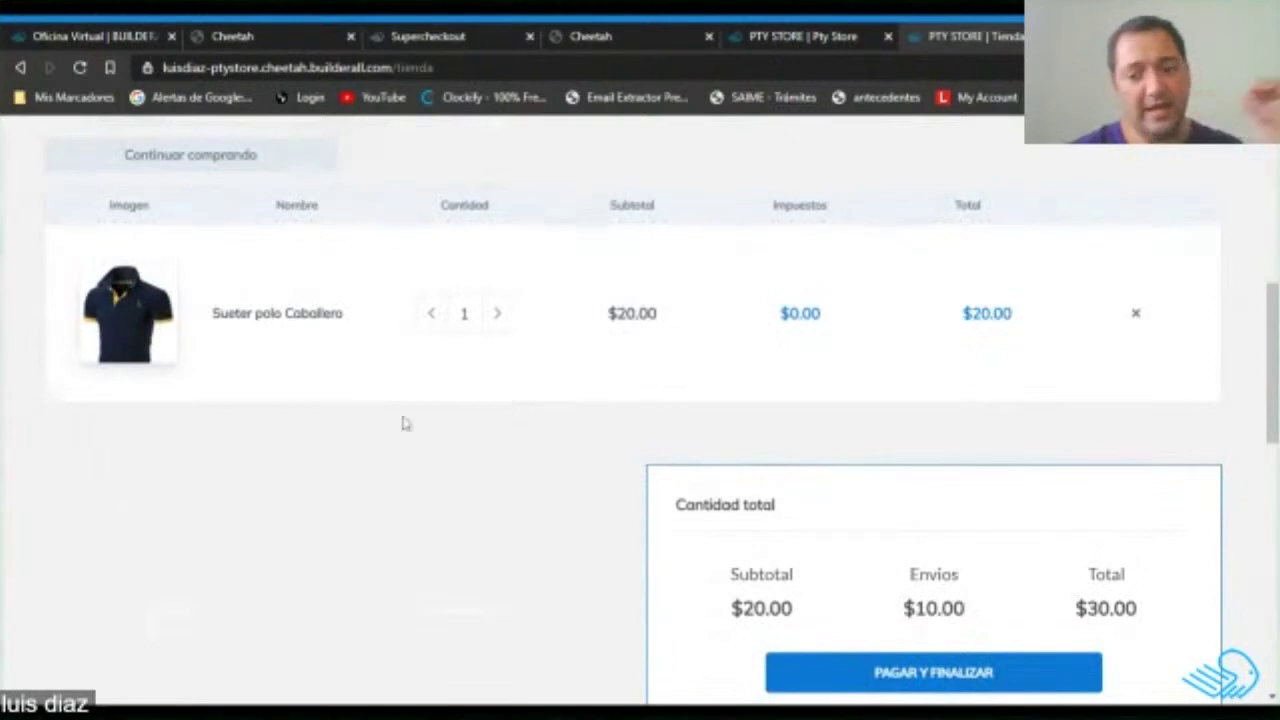
{"action": "scroll", "coordinate": [880, 600], "scroll_direction": "down", "scroll_amount": 2}
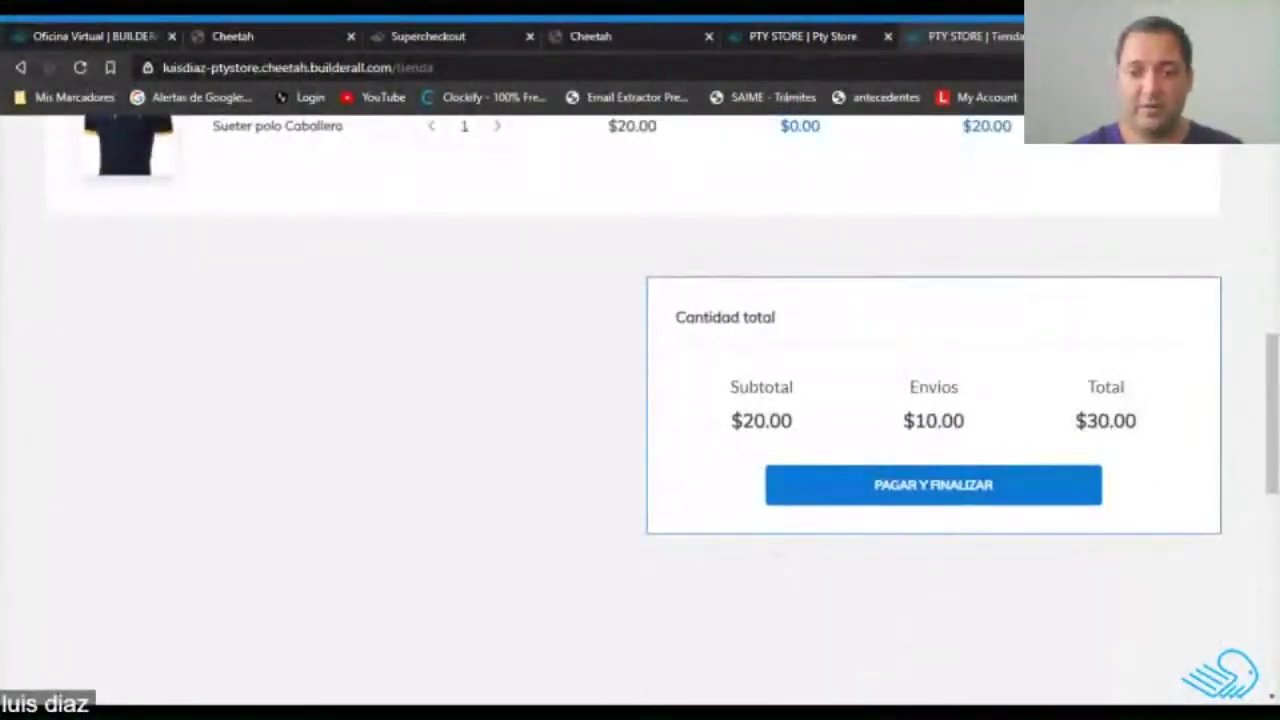
{"action": "scroll", "coordinate": [794, 437], "scroll_direction": "up", "scroll_amount": 1}
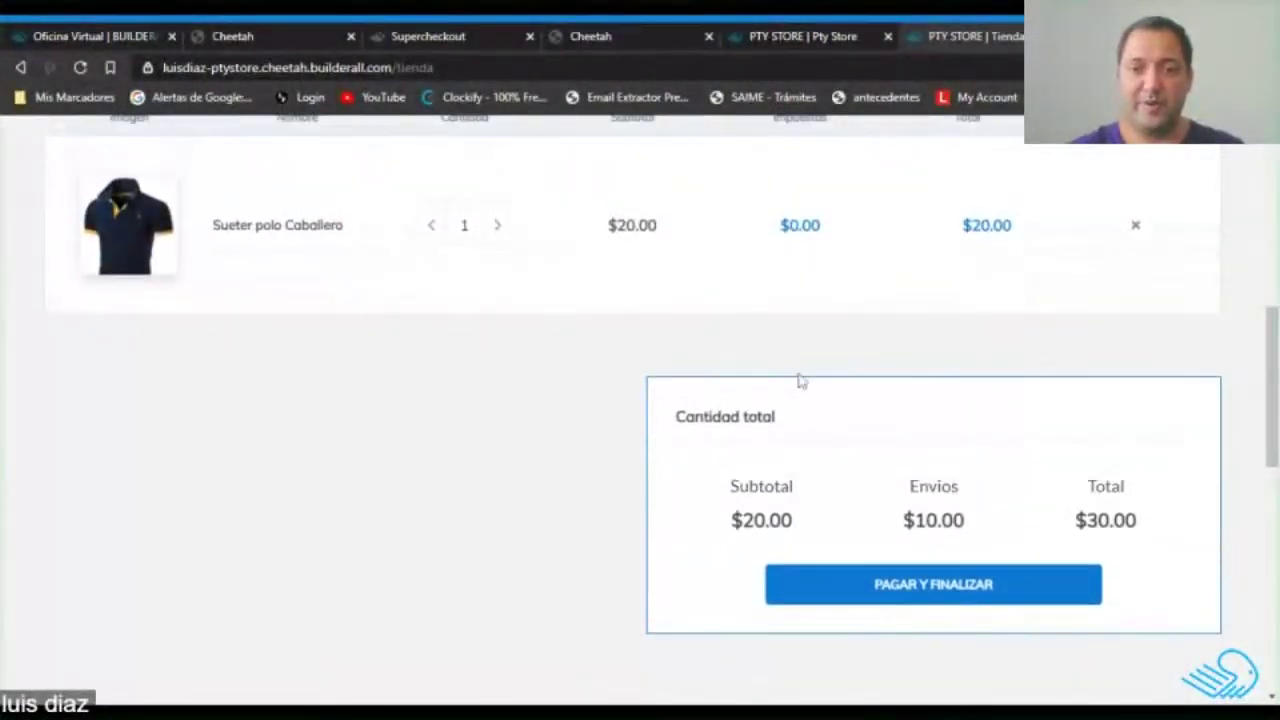
{"action": "scroll", "coordinate": [800, 390], "scroll_direction": "up", "scroll_amount": 2}
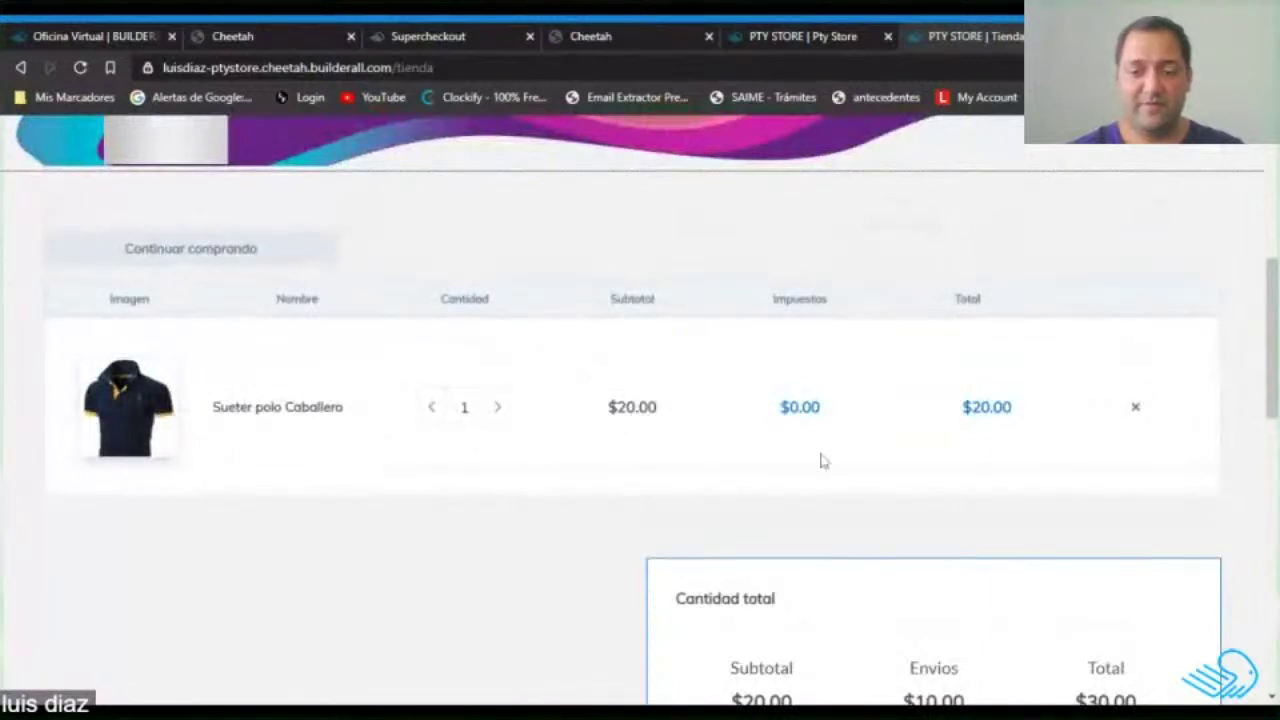
{"action": "scroll", "coordinate": [816, 465], "scroll_direction": "down", "scroll_amount": 2}
{"action": "scroll", "coordinate": [816, 465], "scroll_direction": "up", "scroll_amount": 2}
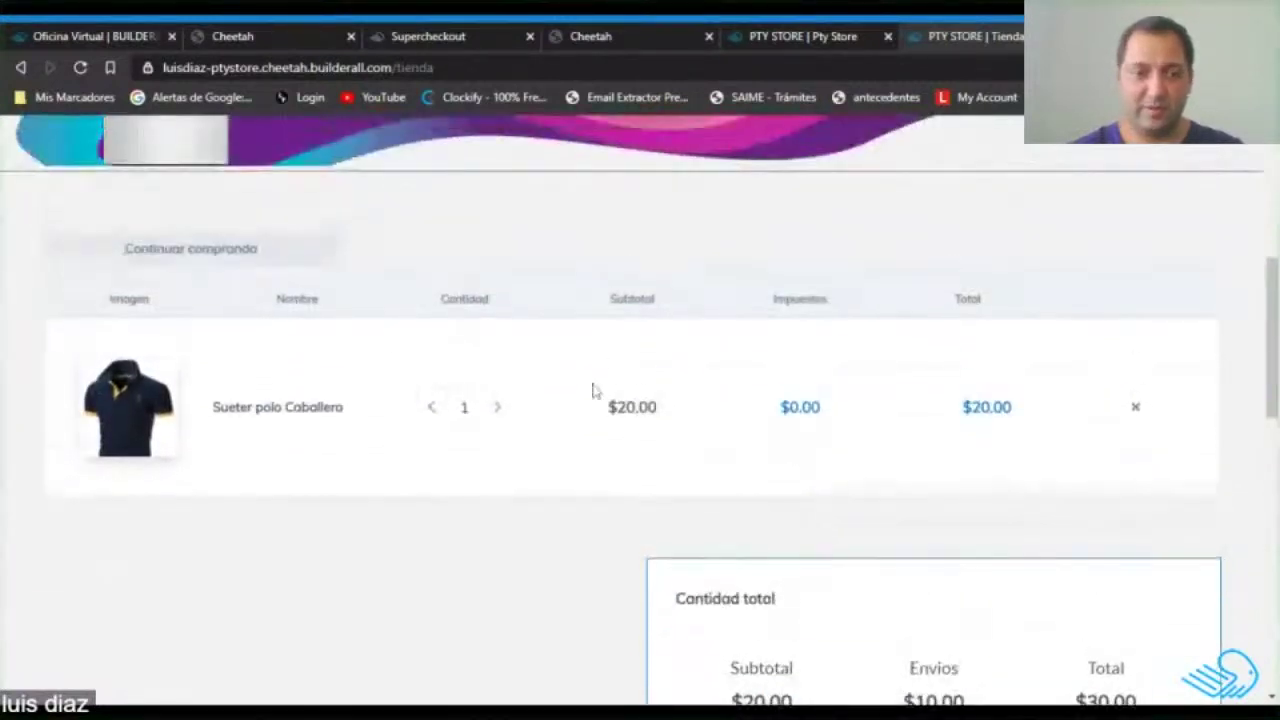
Continue shopping and add the Camisa Negra Caballero to the cart.
{"action": "left_click", "coordinate": [215, 255]}
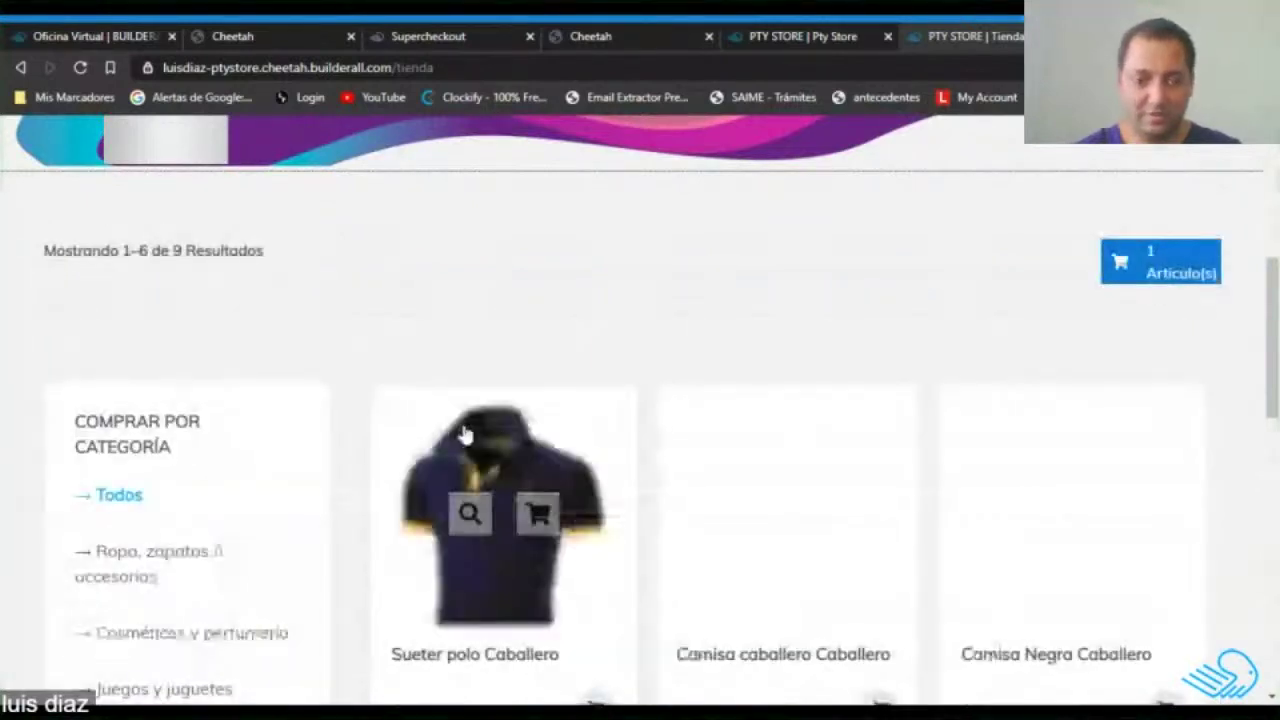
{"action": "scroll", "coordinate": [466, 428], "scroll_direction": "down", "scroll_amount": 3}
{"action": "scroll", "coordinate": [891, 528], "scroll_direction": "down", "scroll_amount": 2}
{"action": "scroll", "coordinate": [614, 451], "scroll_direction": "up", "scroll_amount": 2}
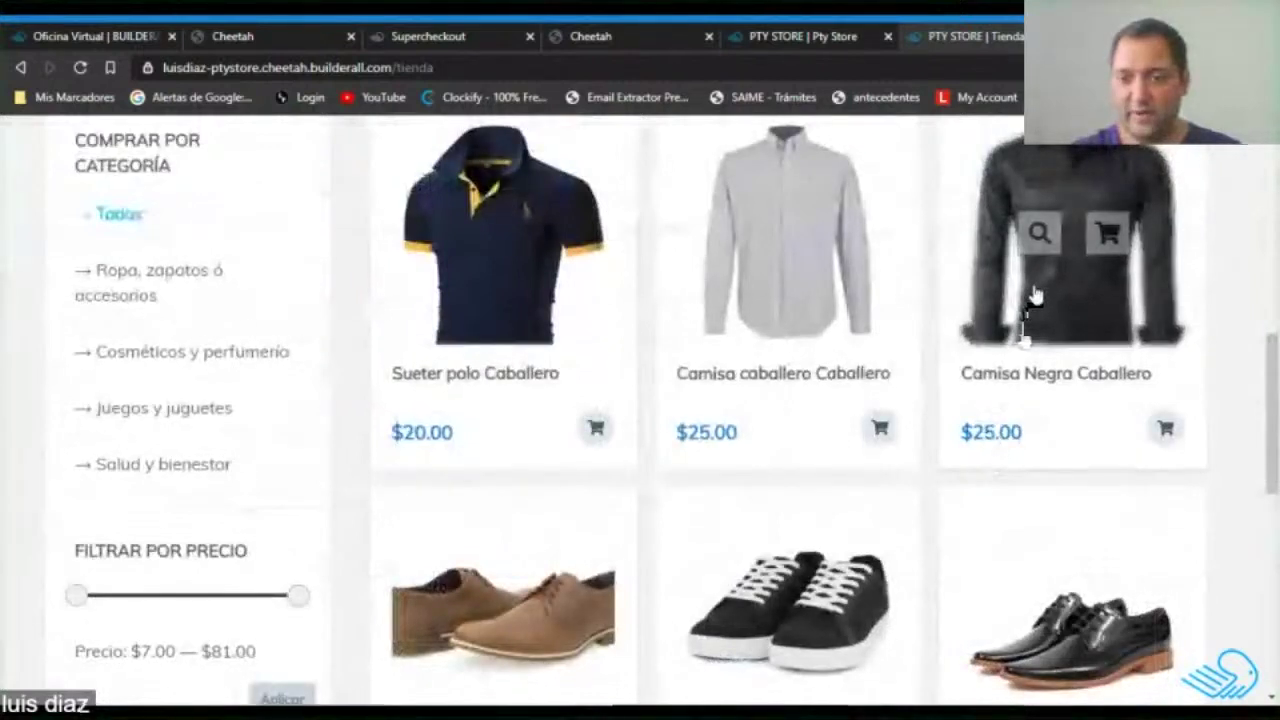
{"action": "left_click", "coordinate": [1034, 295]}
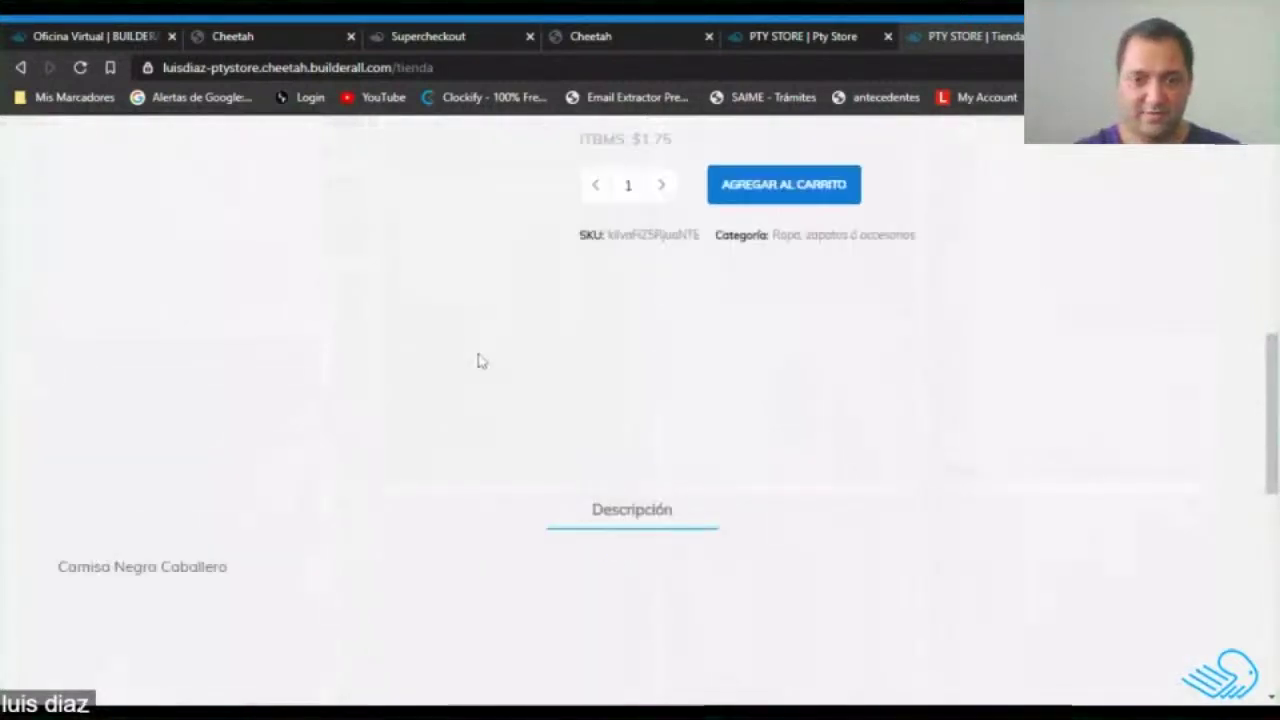
{"action": "scroll", "coordinate": [830, 445], "scroll_direction": "up", "scroll_amount": 3}
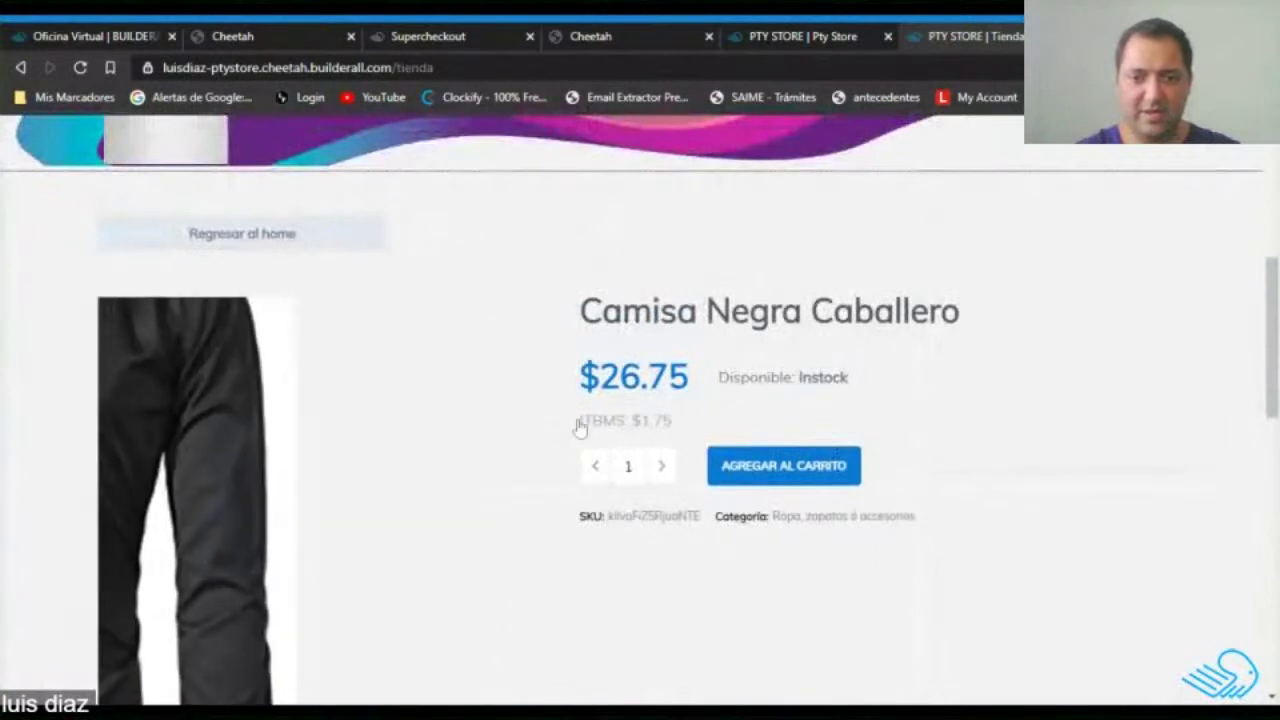
{"action": "left_click", "coordinate": [790, 476]}
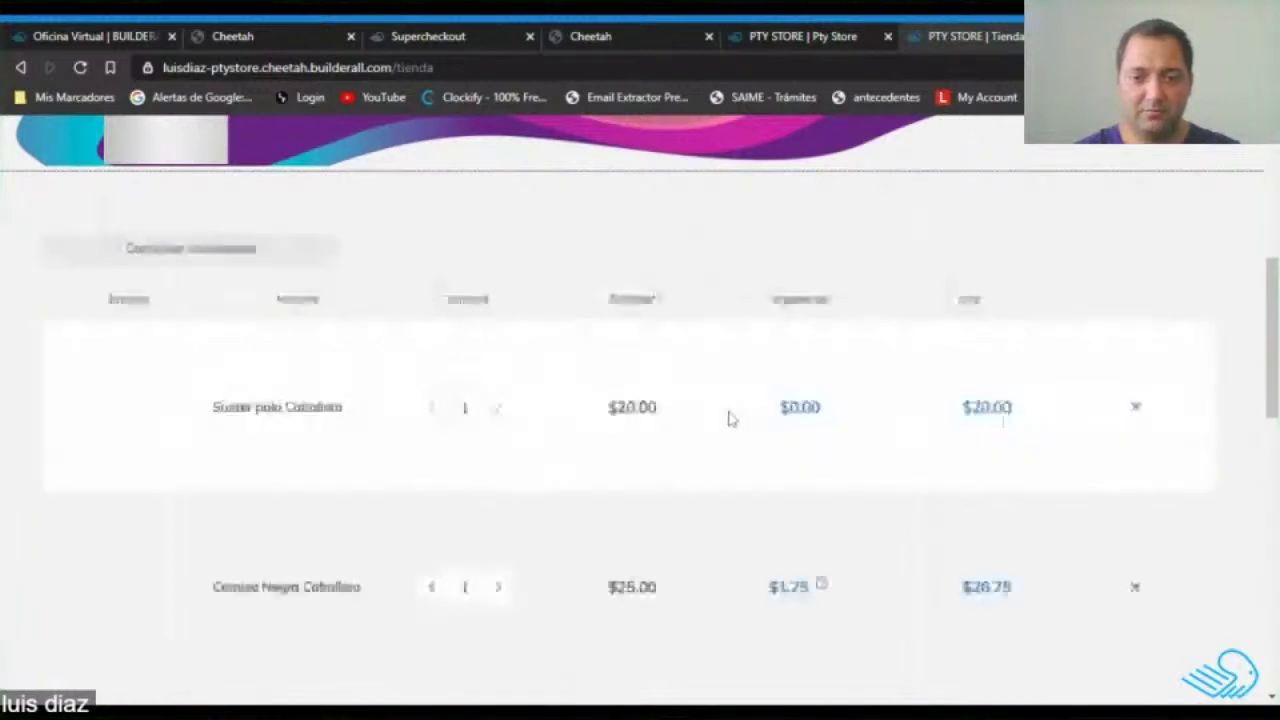
Raise the Camisa Negra Caballero quantity to 4, making the cart total $137.00.
{"action": "scroll", "coordinate": [790, 530], "scroll_direction": "down", "scroll_amount": 1}
{"action": "scroll", "coordinate": [800, 545], "scroll_direction": "down", "scroll_amount": 1}
{"action": "mouse_move", "coordinate": [822, 399]}
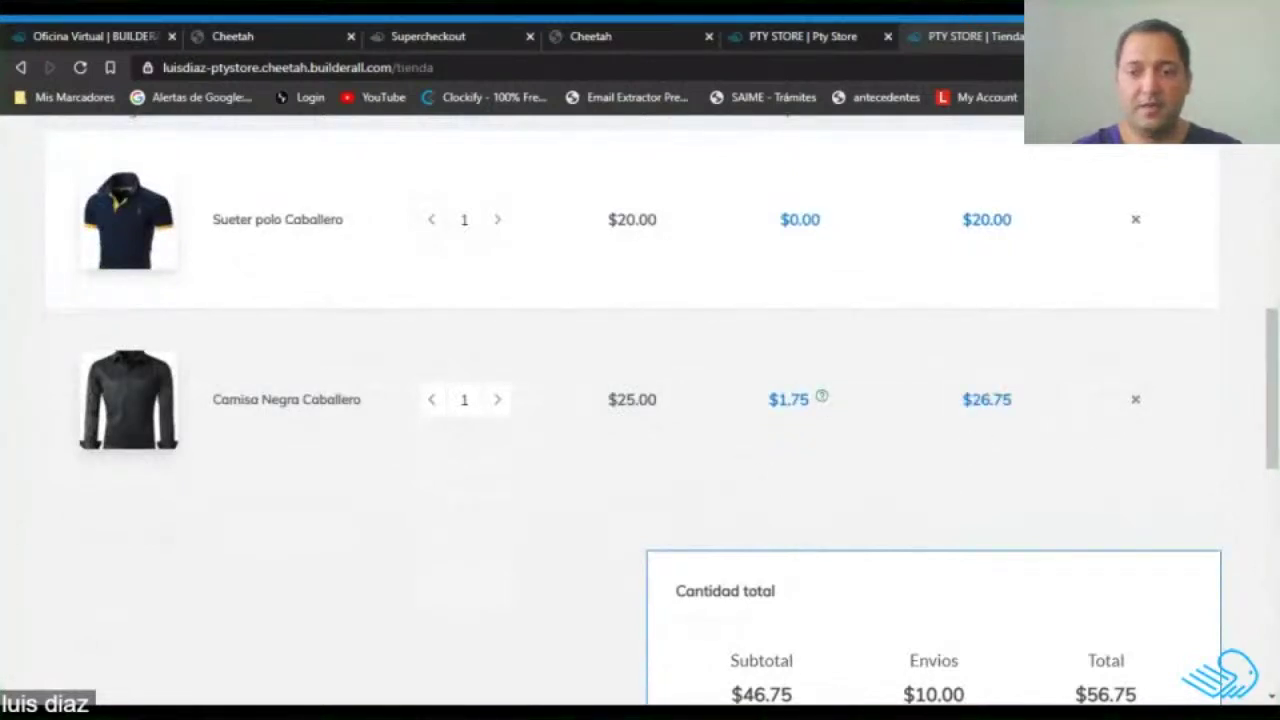
{"action": "scroll", "coordinate": [740, 423], "scroll_direction": "down", "scroll_amount": 1}
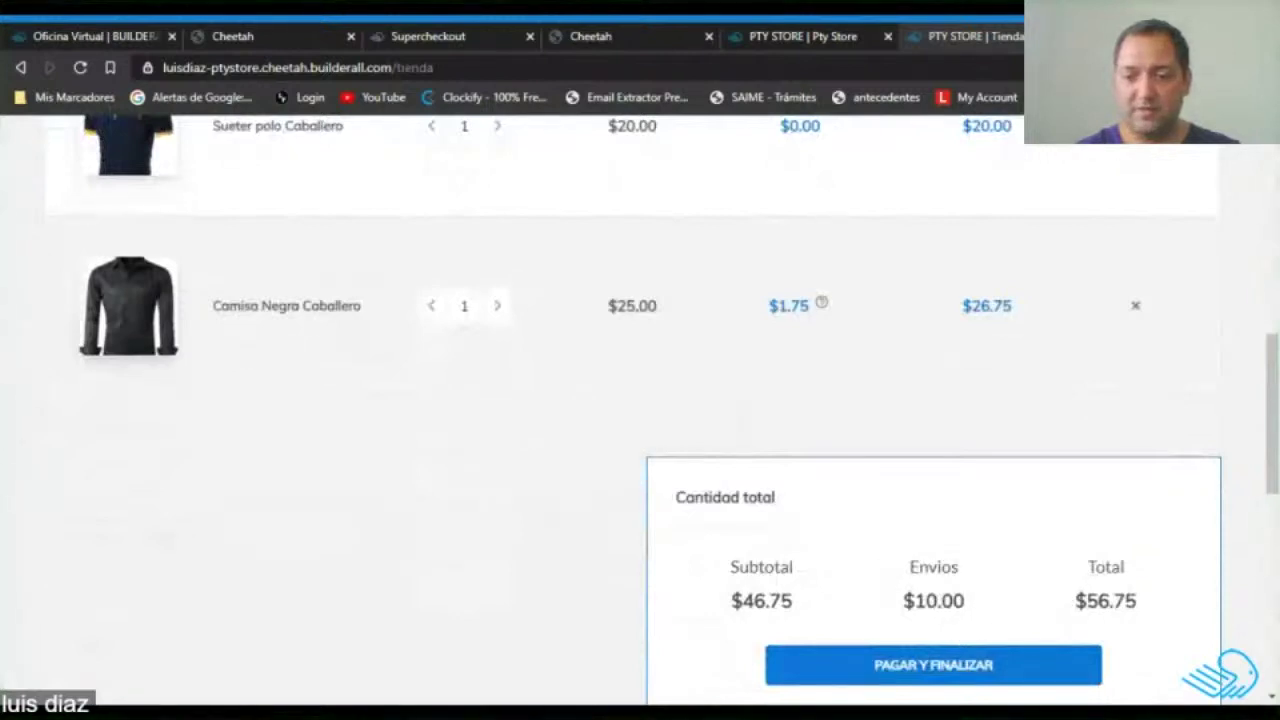
{"action": "scroll", "coordinate": [700, 411], "scroll_direction": "up", "scroll_amount": 2}
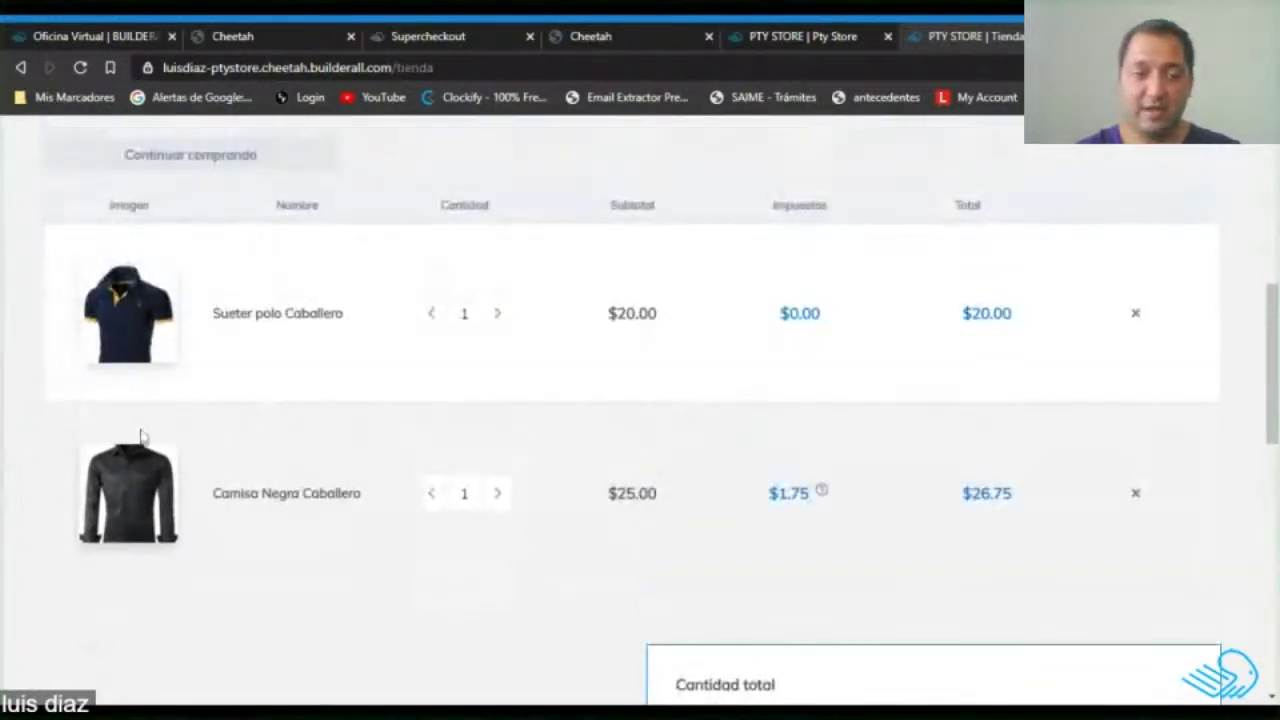
{"action": "scroll", "coordinate": [694, 394], "scroll_direction": "down", "scroll_amount": 2}
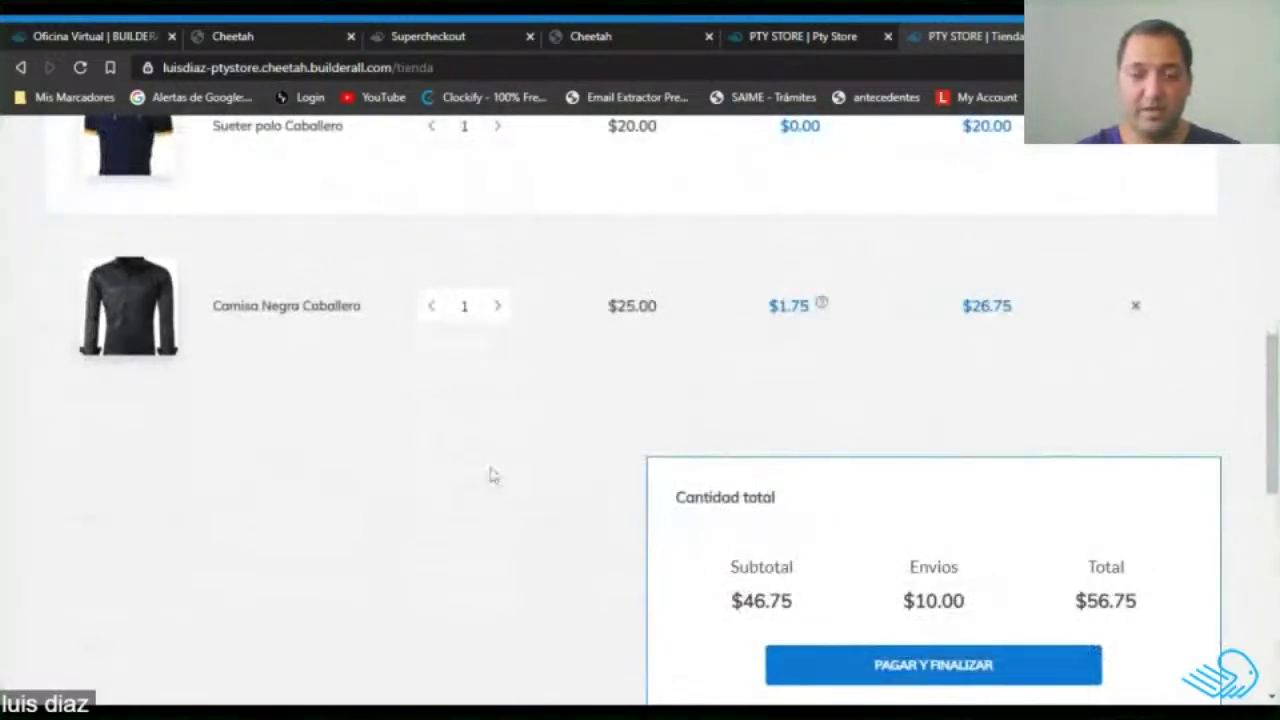
{"action": "scroll", "coordinate": [480, 440], "scroll_direction": "up", "scroll_amount": 1}
{"action": "left_click", "coordinate": [498, 401]}
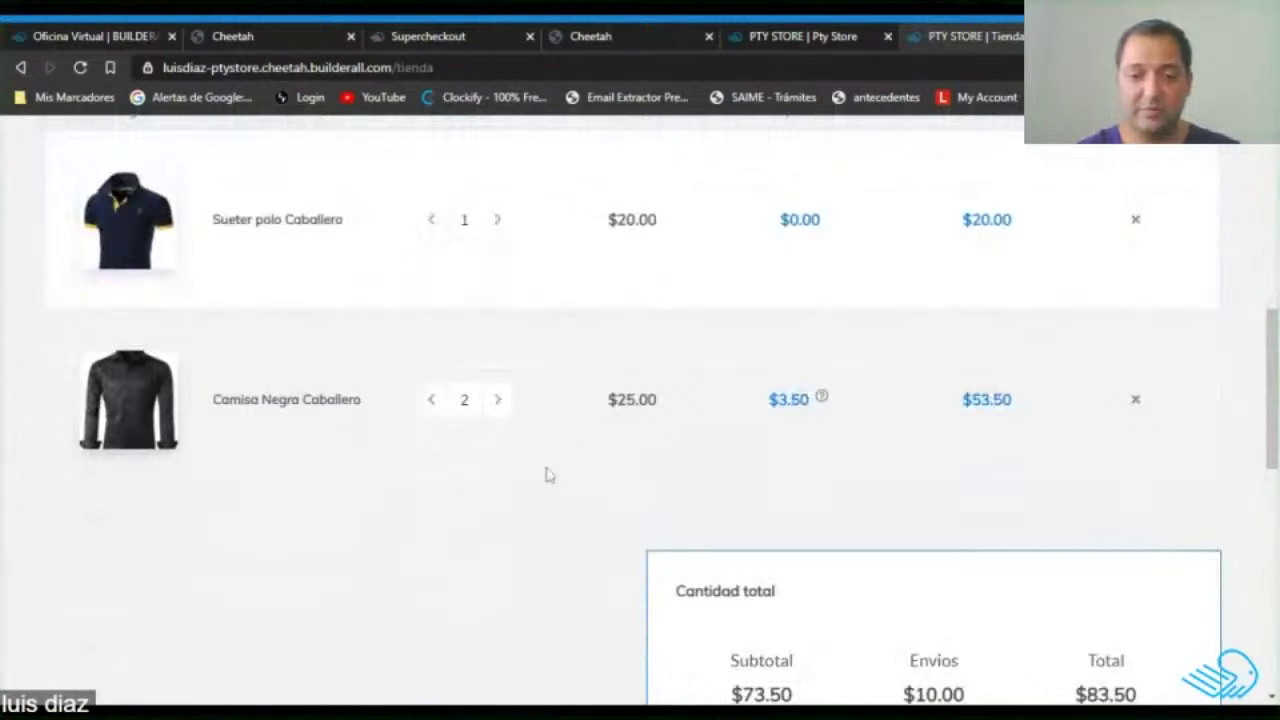
{"action": "left_click", "coordinate": [498, 401]}
{"action": "left_click", "coordinate": [498, 401]}
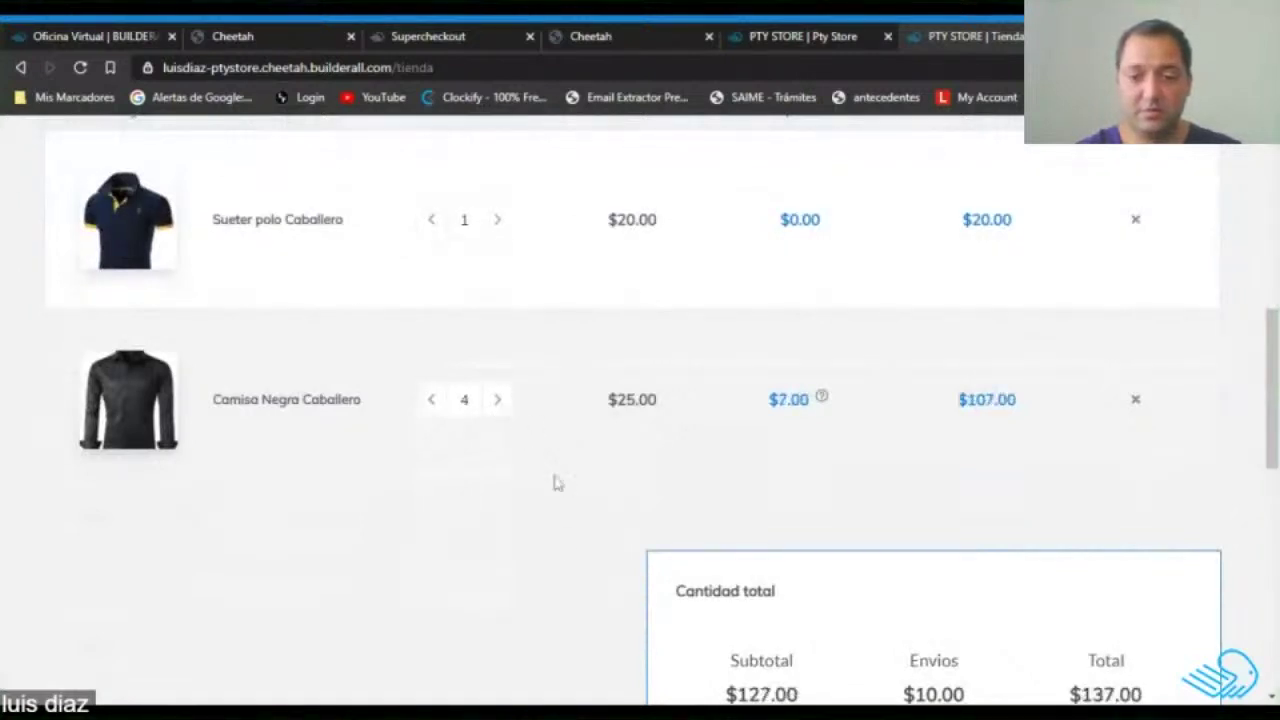
{"action": "scroll", "coordinate": [1009, 451], "scroll_direction": "down", "scroll_amount": 4}
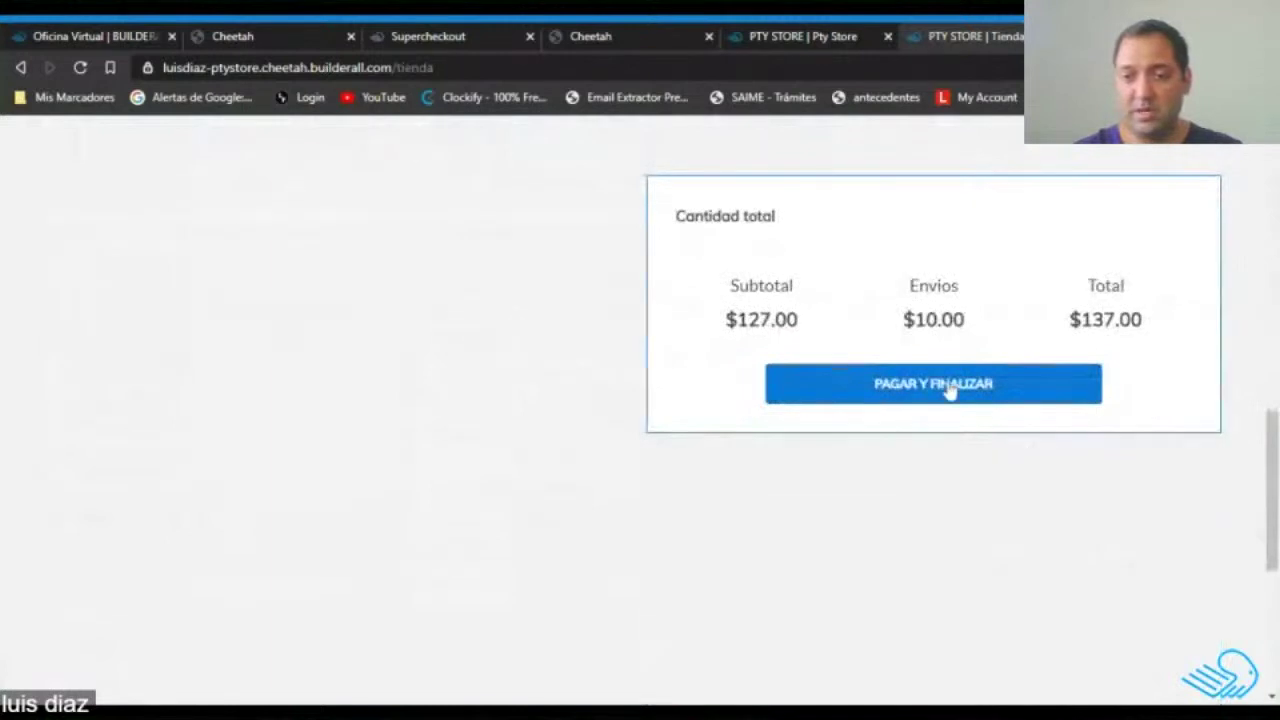
{"action": "scroll", "coordinate": [1020, 520], "scroll_direction": "up", "scroll_amount": 1}
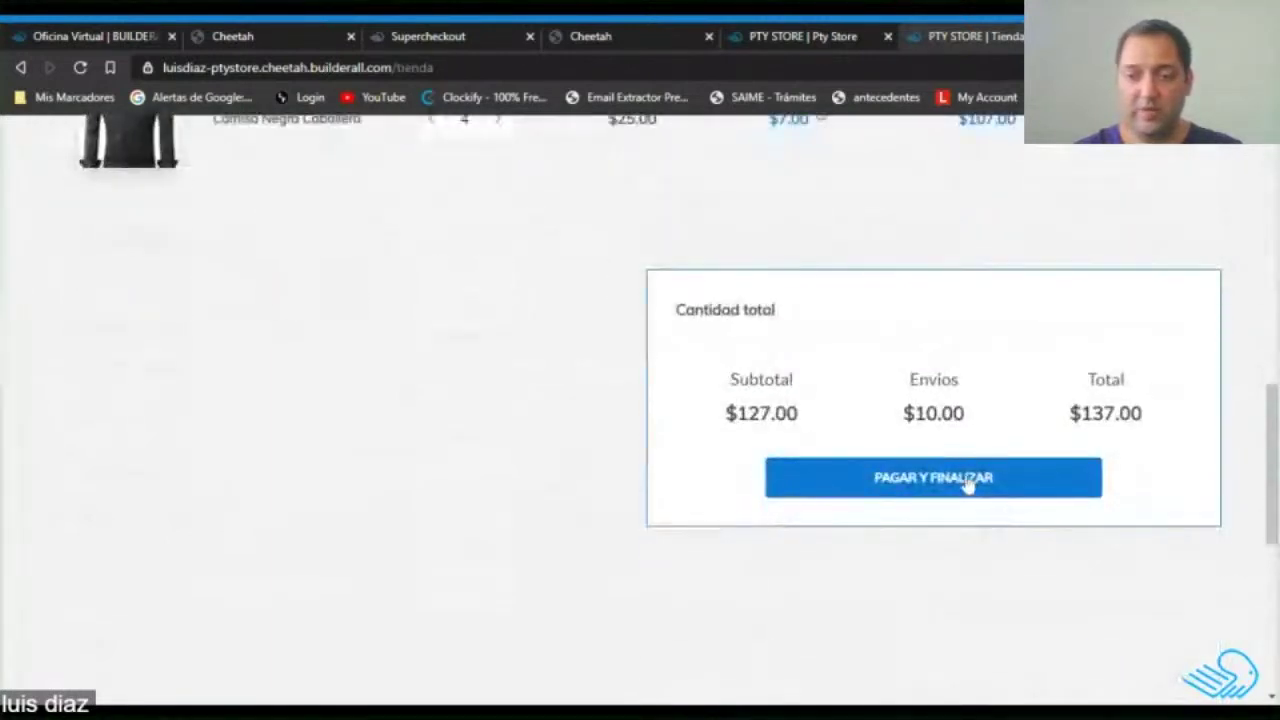
Proceed to pay and submit the Supercheckout sign-up form with name, e-mail and password.
{"action": "left_click", "coordinate": [933, 478]}
{"action": "scroll", "coordinate": [640, 440], "scroll_direction": "down", "scroll_amount": 2}
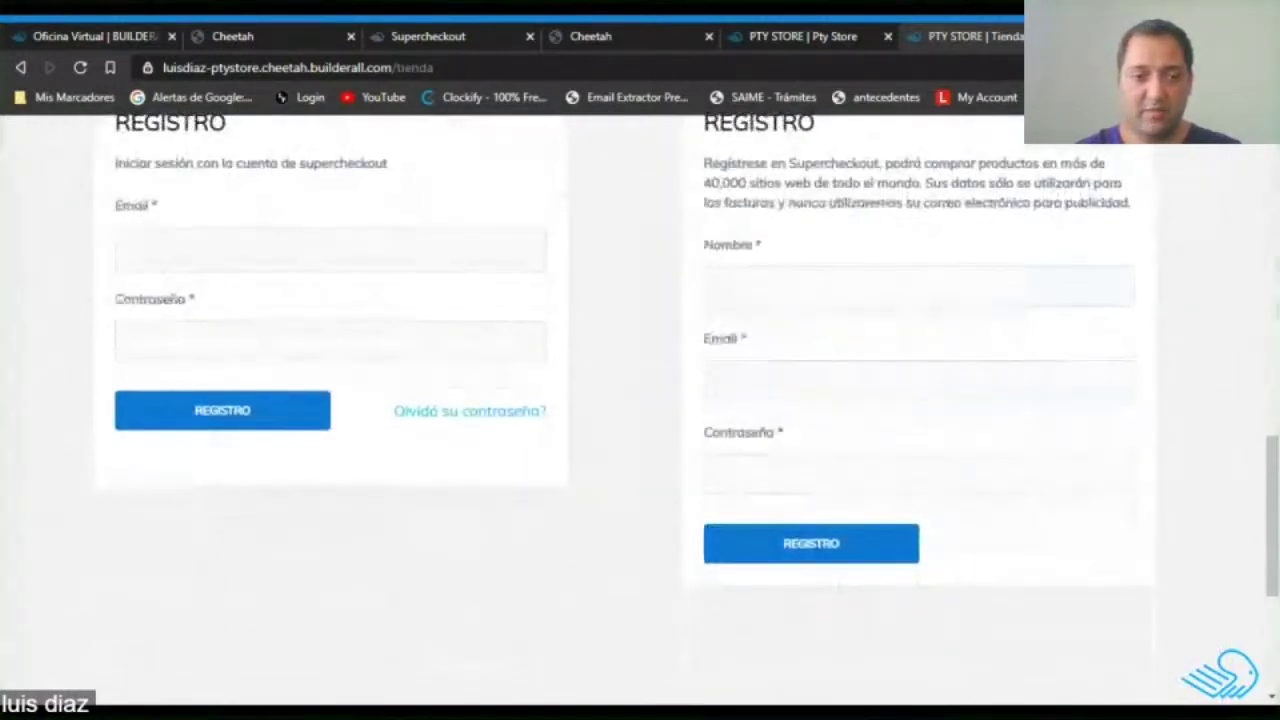
{"action": "scroll", "coordinate": [620, 441], "scroll_direction": "up", "scroll_amount": 2}
{"action": "left_click", "coordinate": [800, 474]}
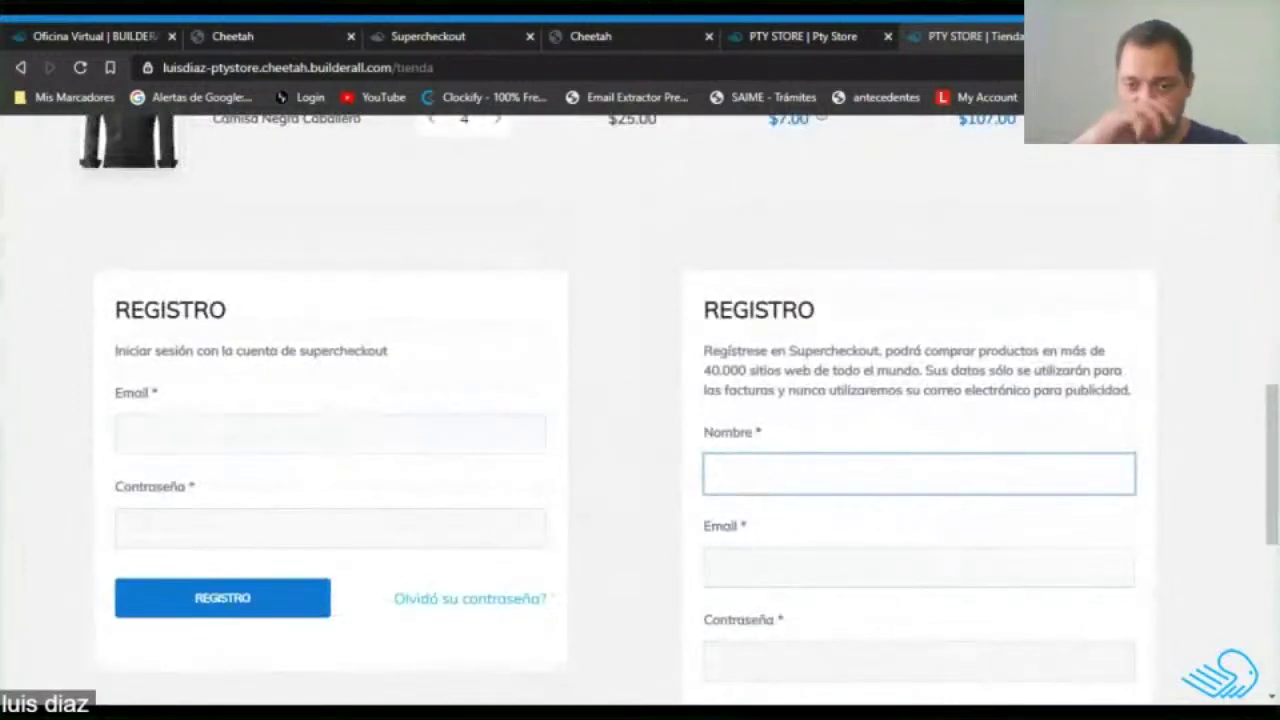
{"action": "left_click", "coordinate": [918, 567]}
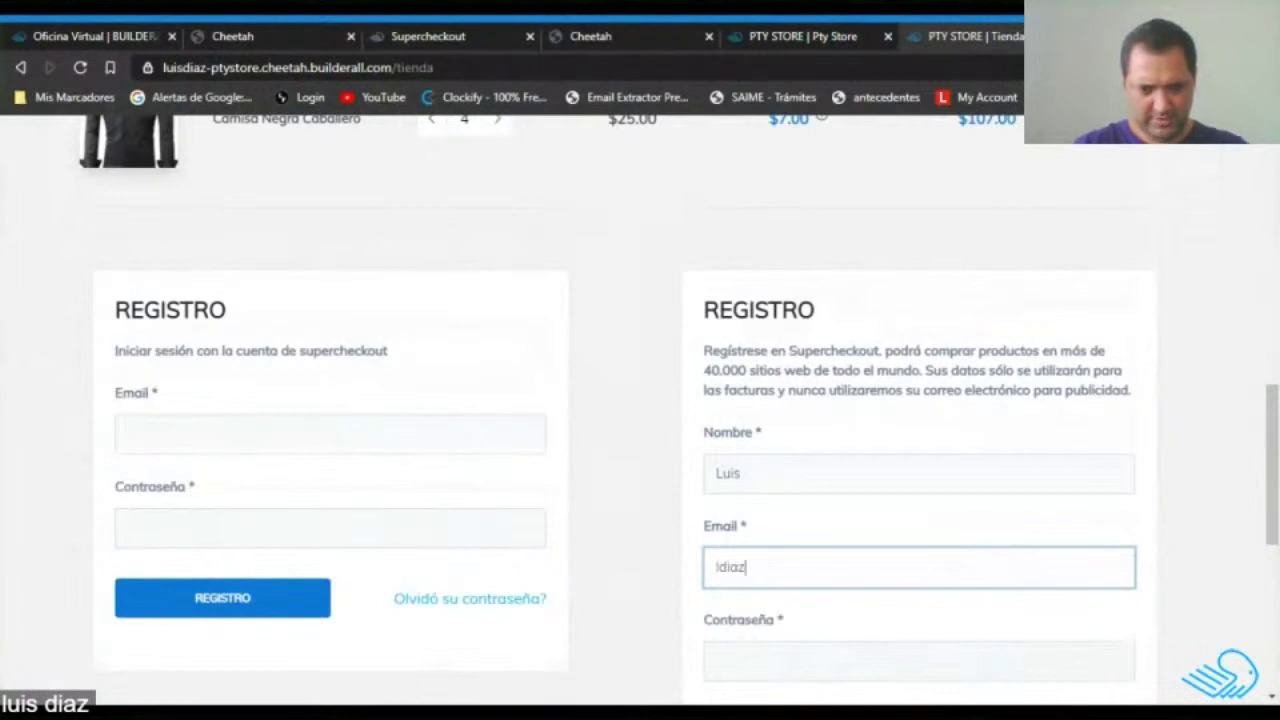
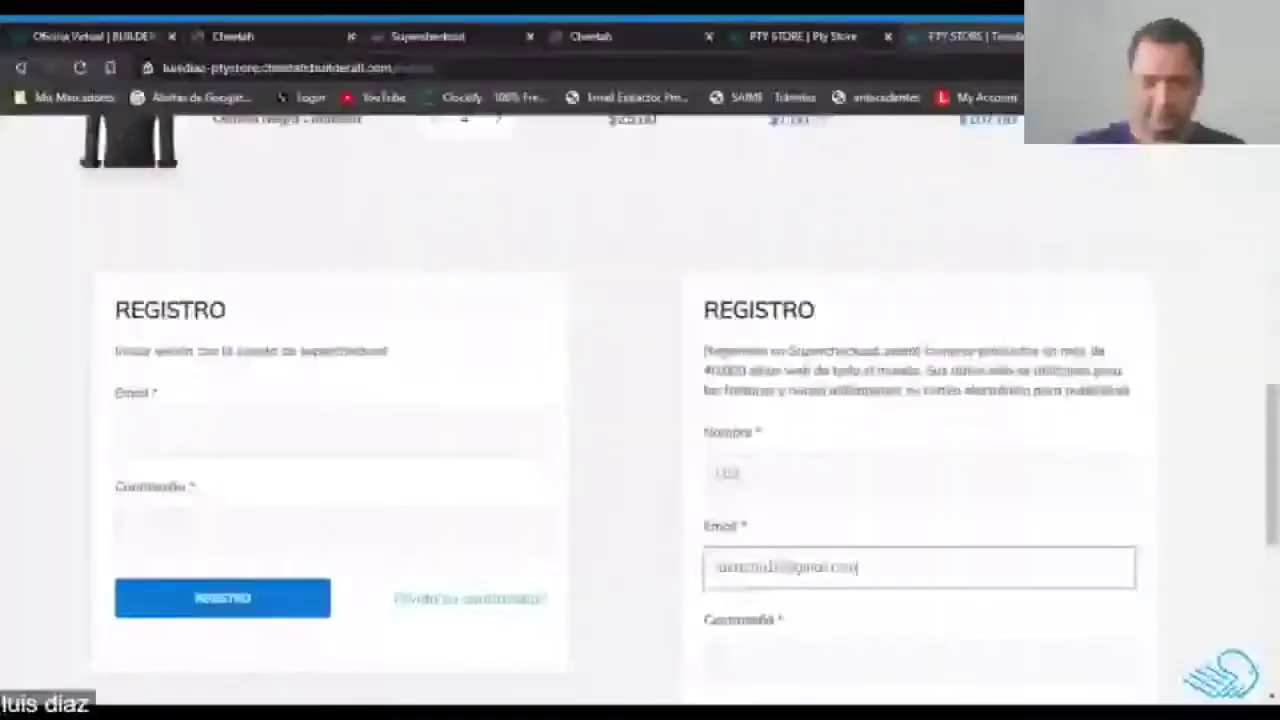
{"action": "scroll", "coordinate": [640, 400], "scroll_direction": "down", "scroll_amount": 2}
{"action": "key", "text": "Tab"}
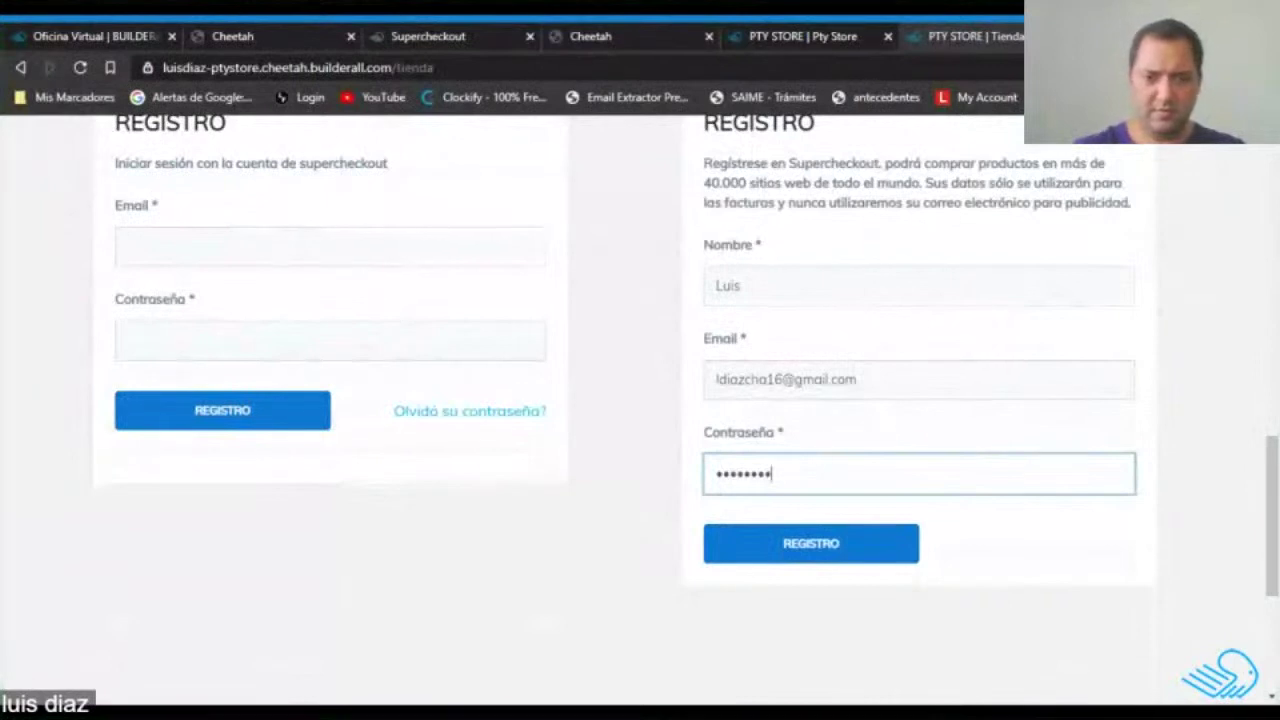
{"action": "left_click", "coordinate": [810, 556]}
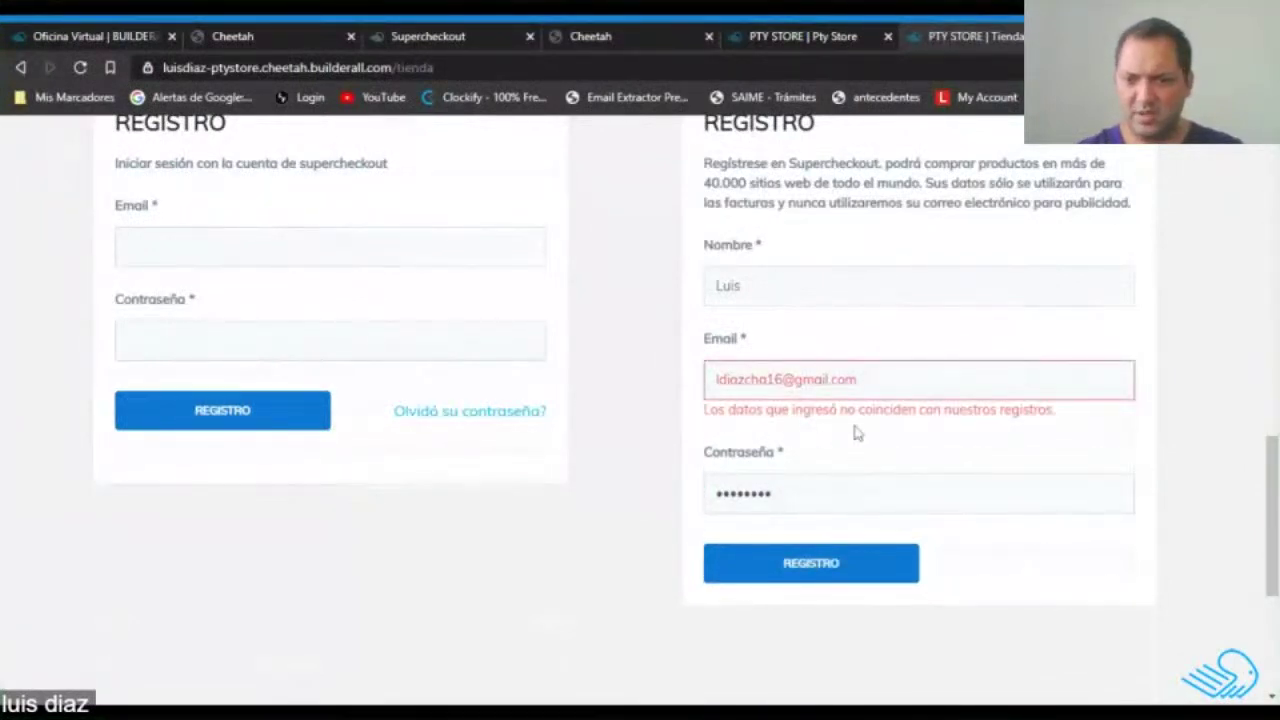
Select the rejected e-mail address and open a new browser tab.
{"action": "left_click", "coordinate": [860, 380]}
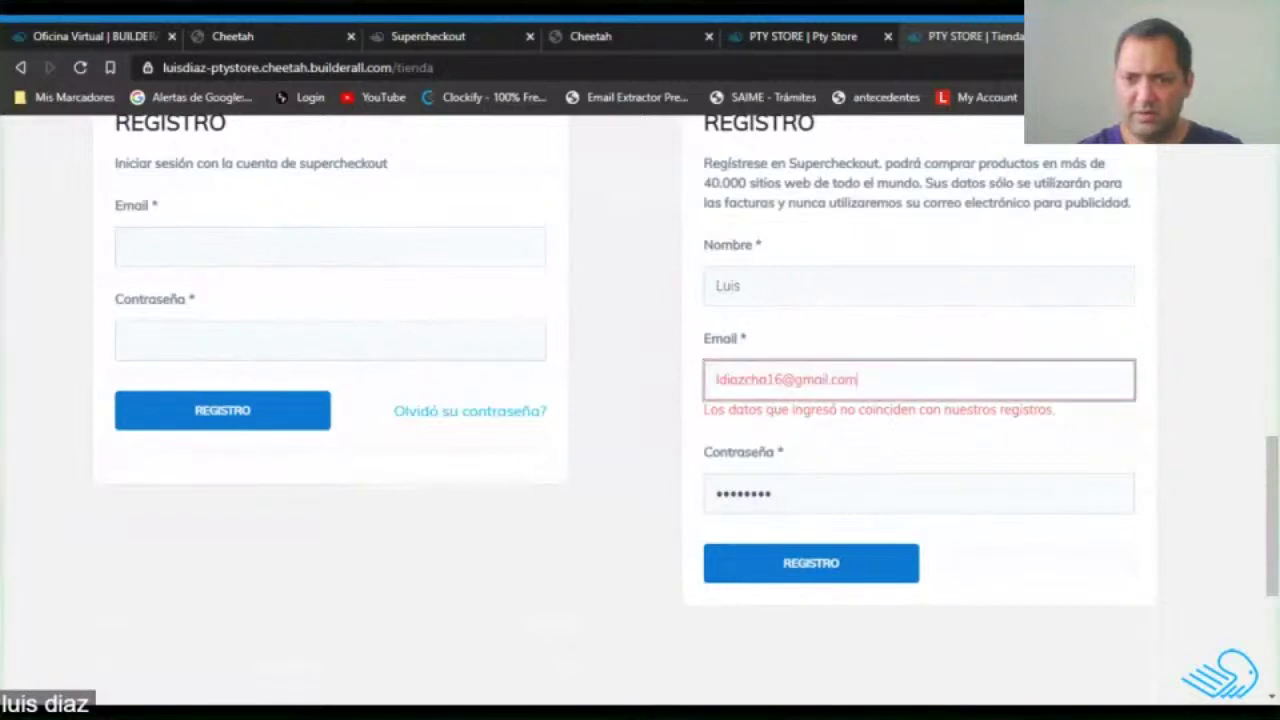
{"action": "left_click_drag", "start_coordinate": [860, 380], "coordinate": [670, 375]}
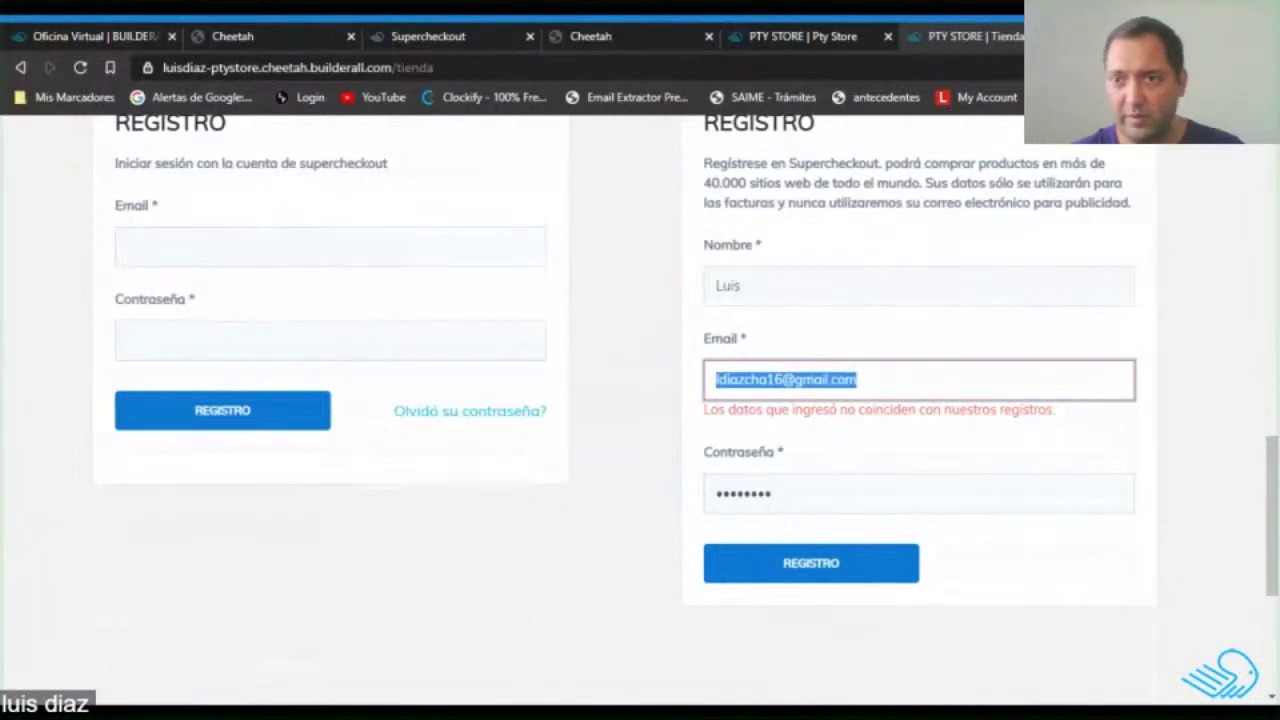
{"action": "key", "text": "ctrl+t"}
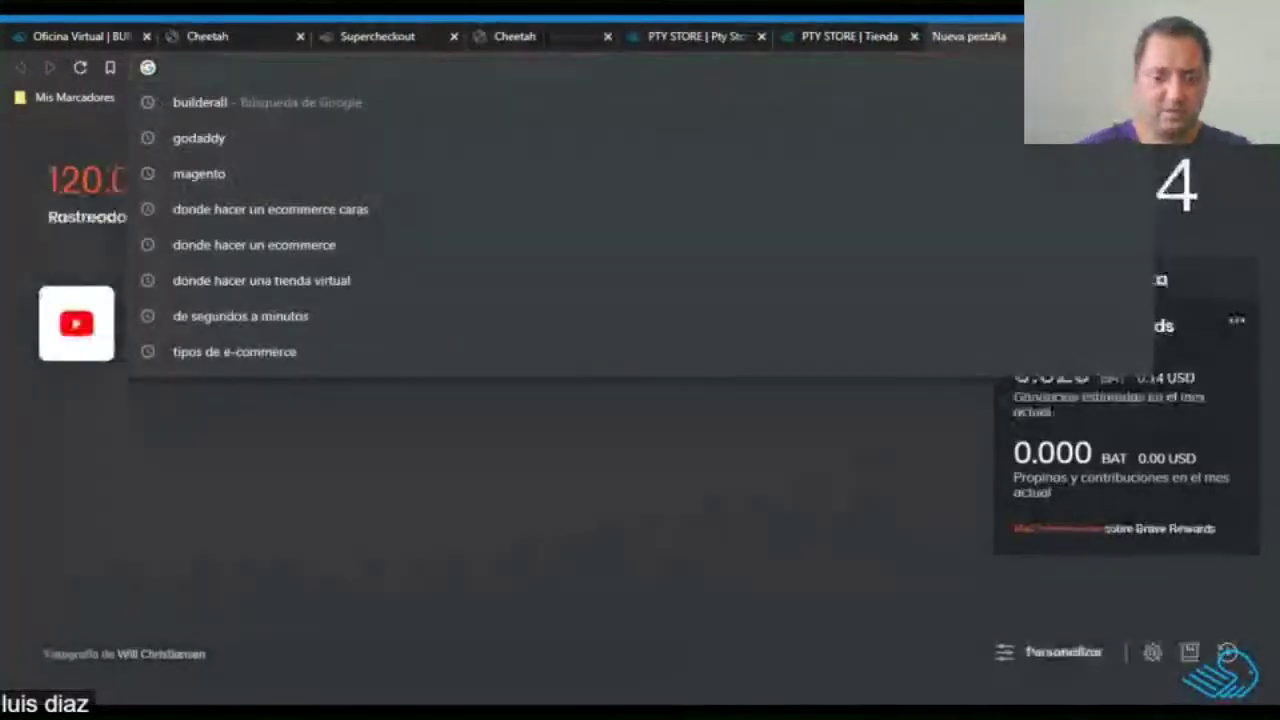
Load yopmail, check the disposable inbox and delete all its old messages.
{"action": "type", "text": "yopmail"}
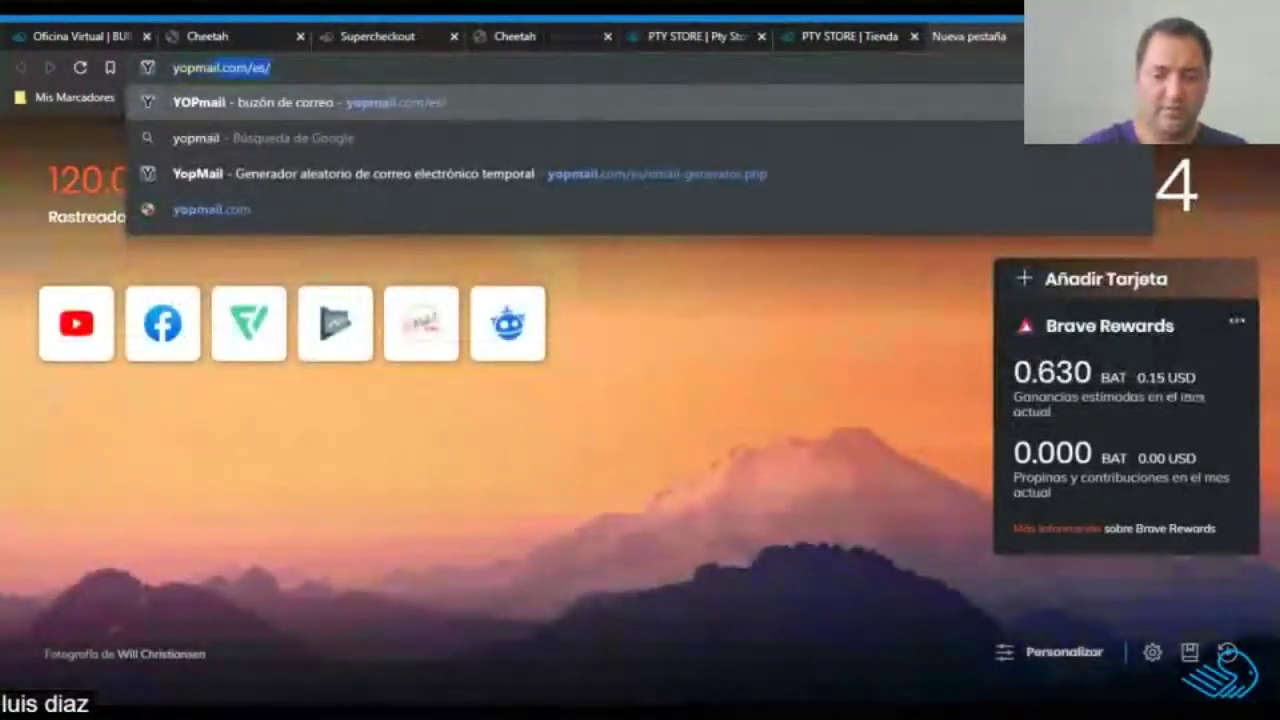
{"action": "key", "text": "Return"}
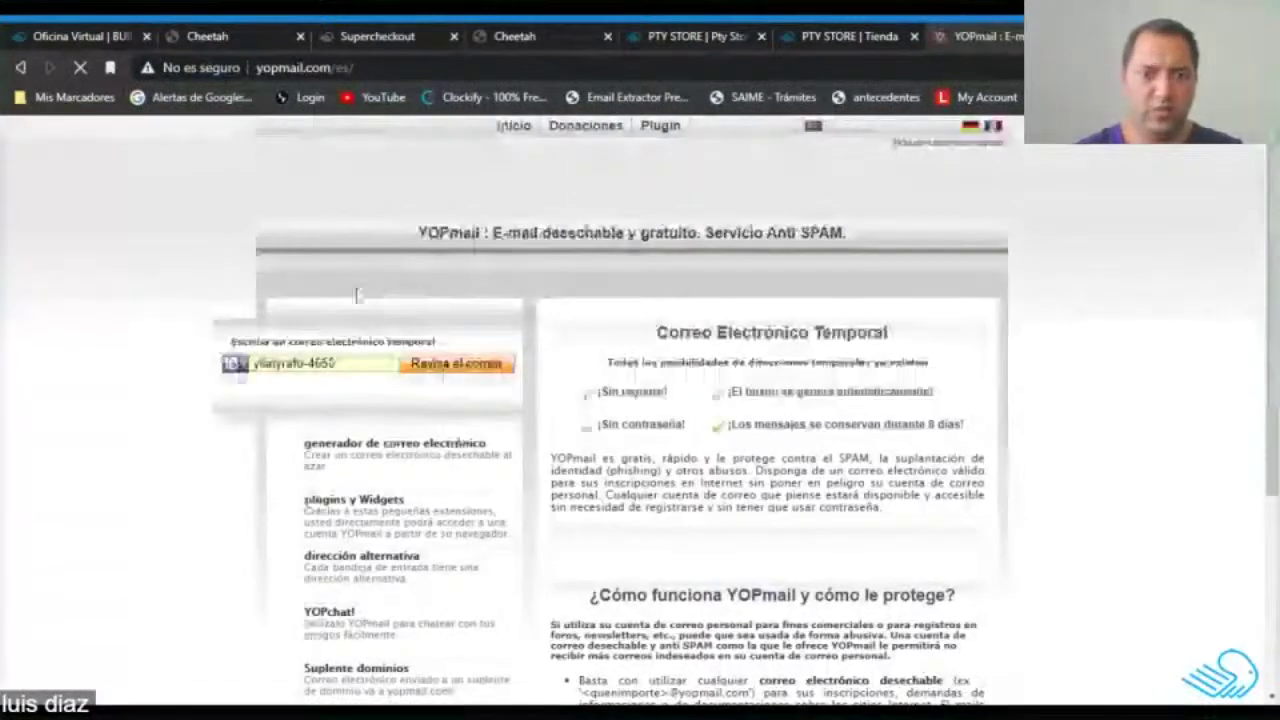
{"action": "left_click", "coordinate": [437, 368]}
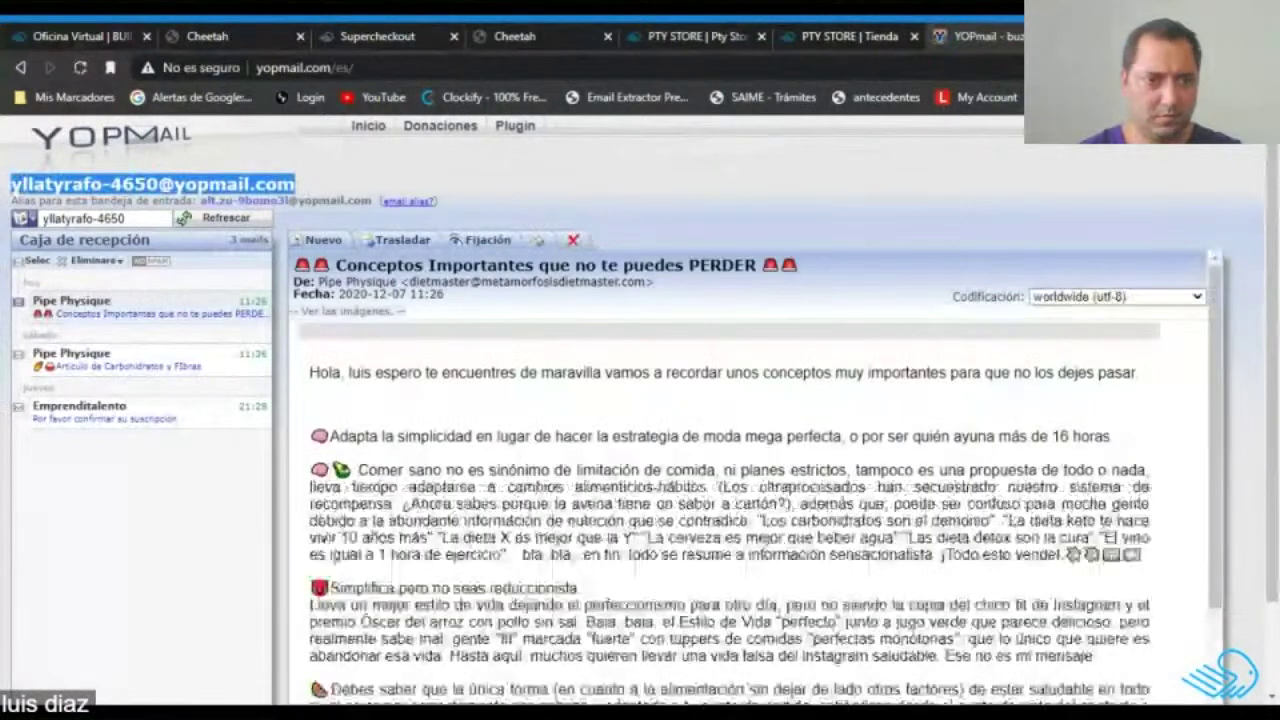
{"action": "left_click", "coordinate": [36, 260]}
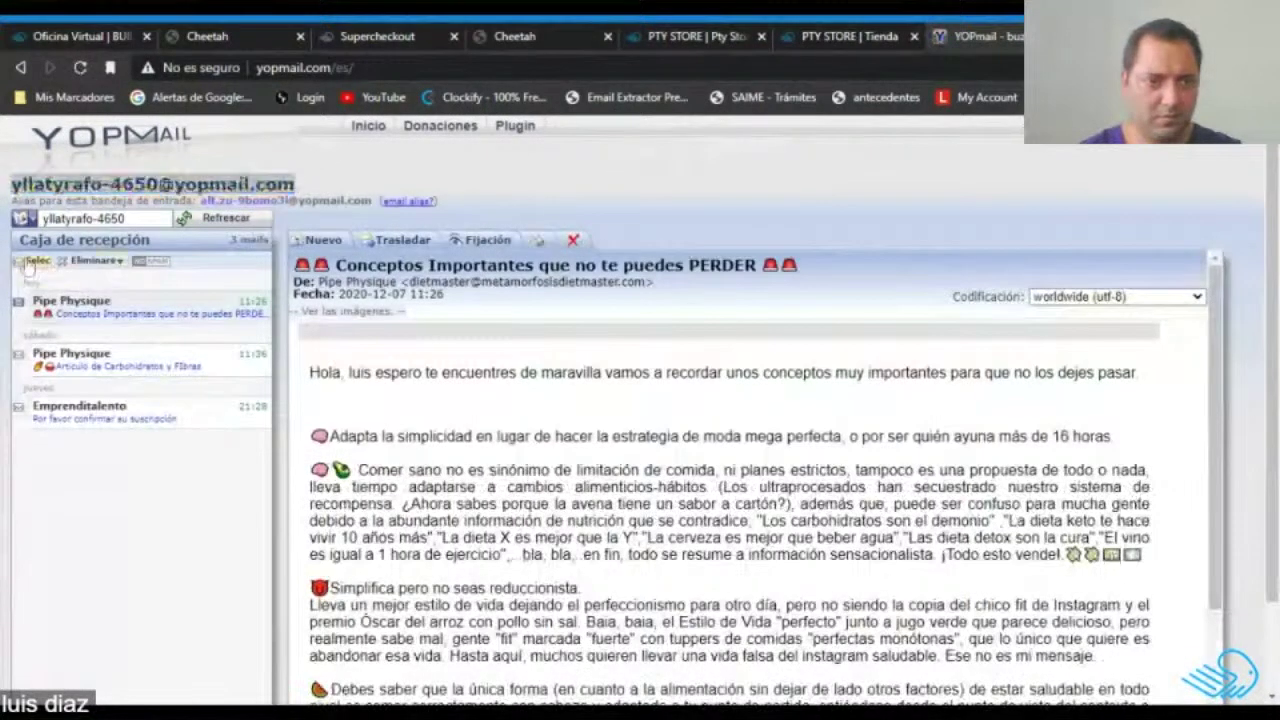
{"action": "left_click", "coordinate": [105, 261]}
{"action": "left_click", "coordinate": [146, 301]}
Replace the registration e-mail with the pasted YOPmail address and submit REGISTRO.
{"action": "left_click", "coordinate": [848, 36]}
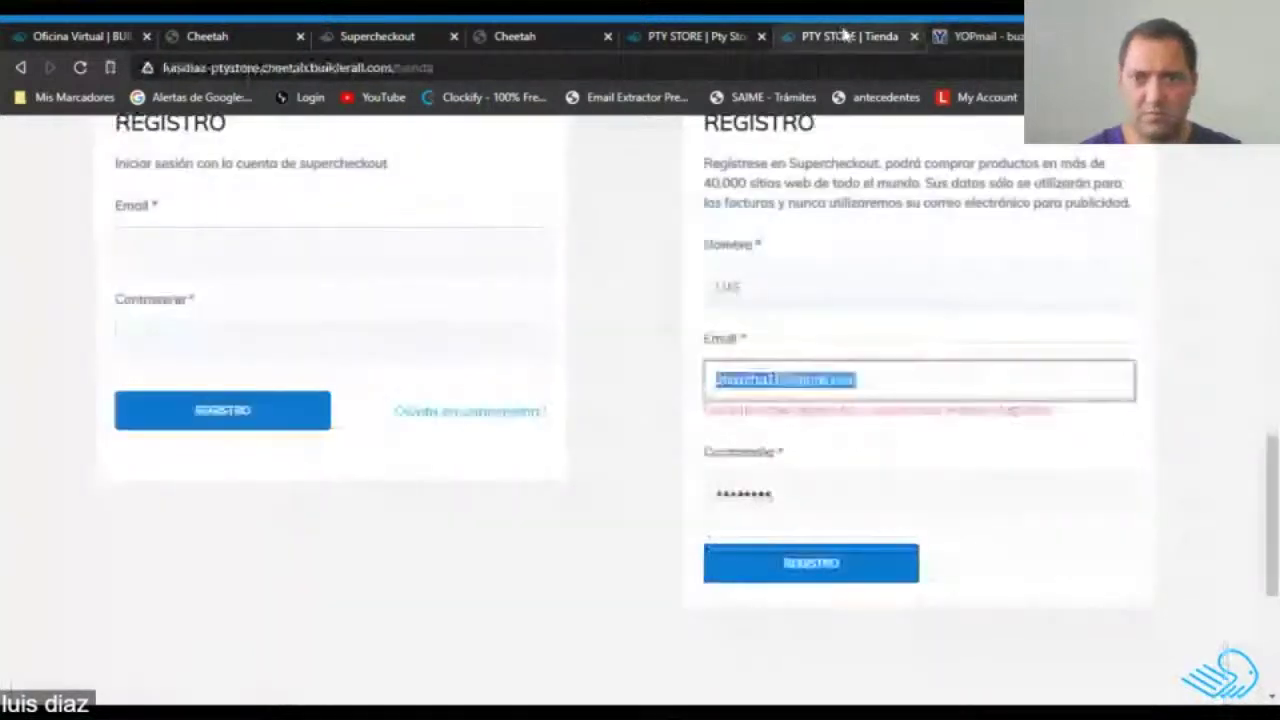
{"action": "left_click", "coordinate": [859, 380]}
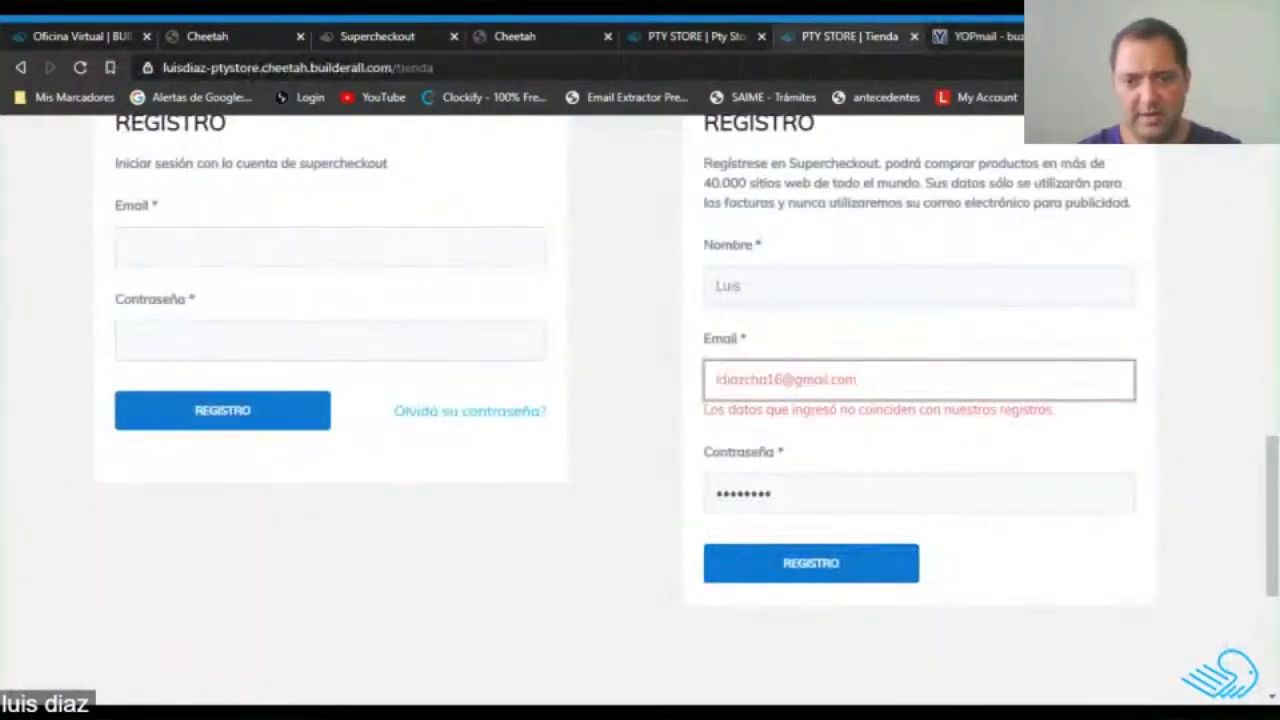
{"action": "left_click_drag", "start_coordinate": [857, 380], "coordinate": [689, 397]}
{"action": "key", "text": "ctrl+v"}
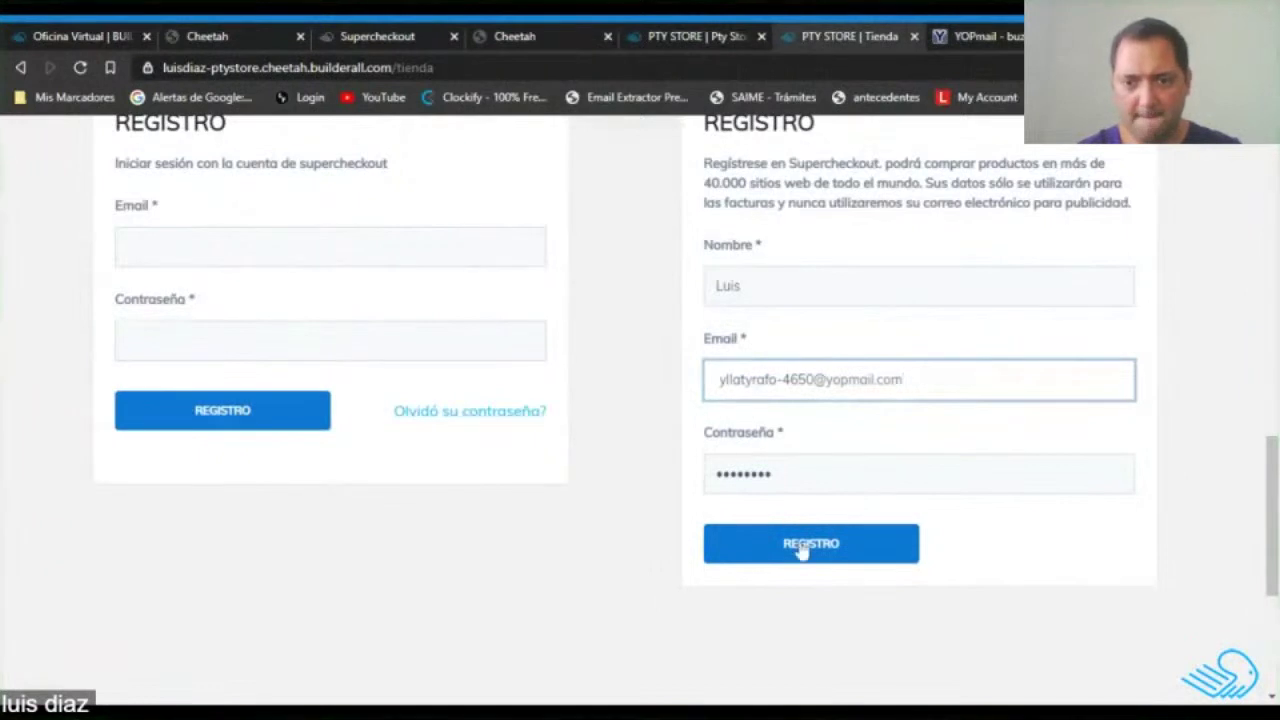
{"action": "left_click", "coordinate": [826, 559]}
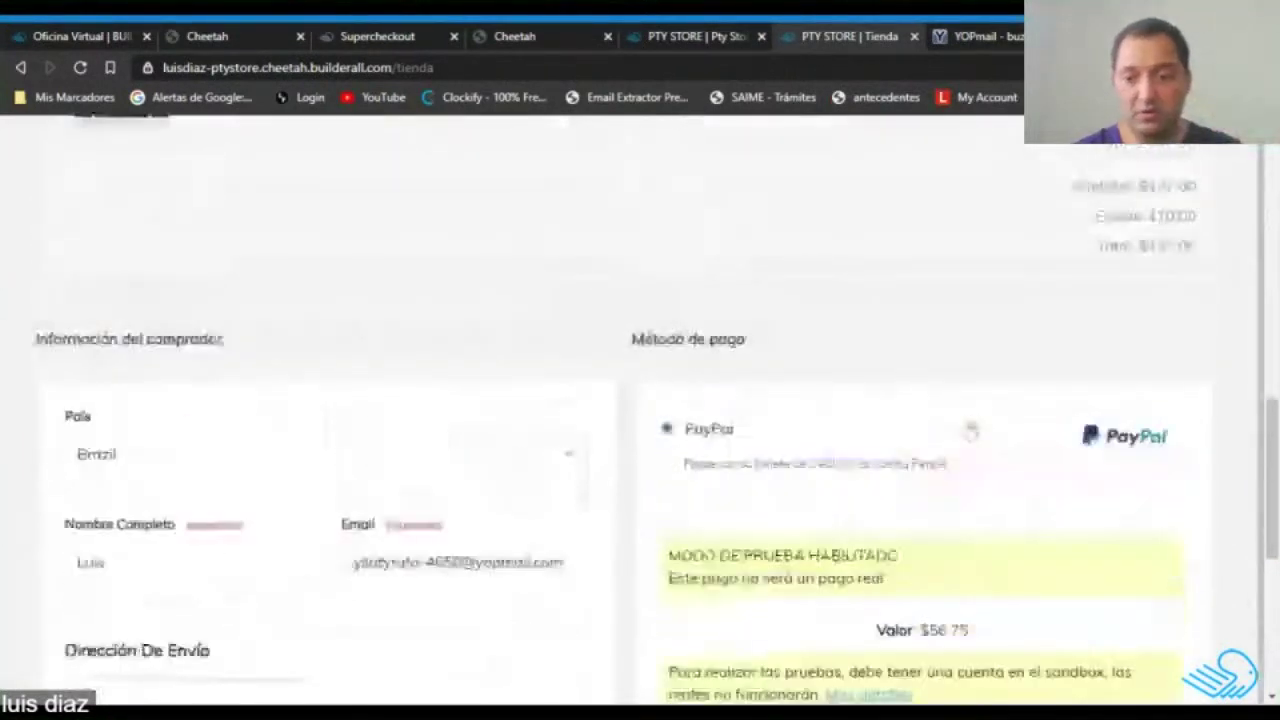
{"action": "scroll", "coordinate": [443, 423], "scroll_direction": "down", "scroll_amount": 3}
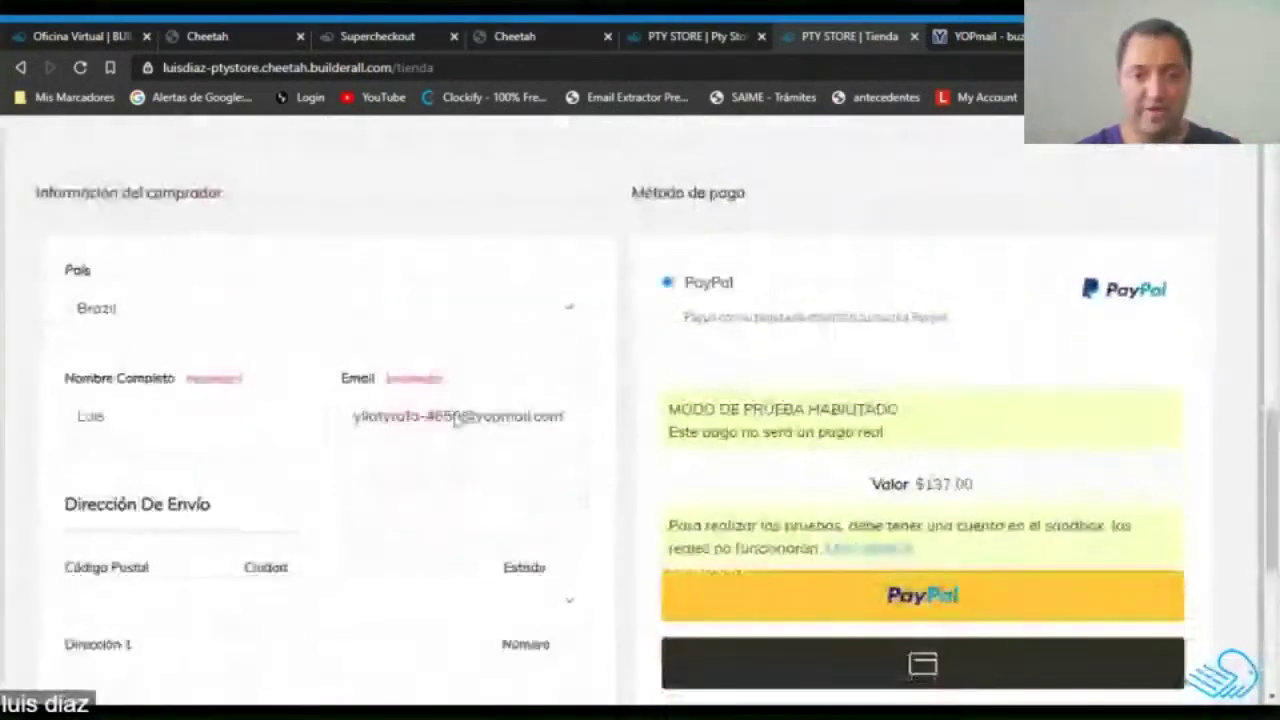
{"action": "scroll", "coordinate": [481, 423], "scroll_direction": "down", "scroll_amount": 1}
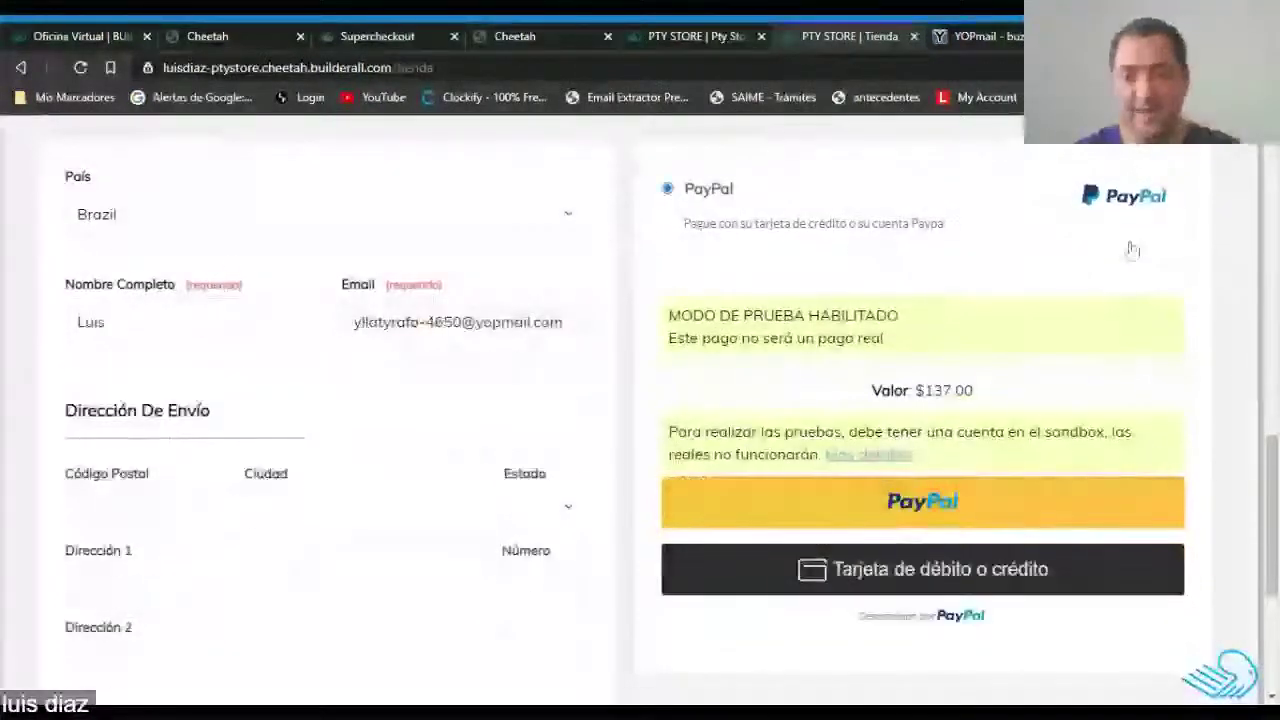
{"action": "scroll", "coordinate": [1129, 249], "scroll_direction": "up", "scroll_amount": 3}
{"action": "scroll", "coordinate": [980, 400], "scroll_direction": "up", "scroll_amount": 3}
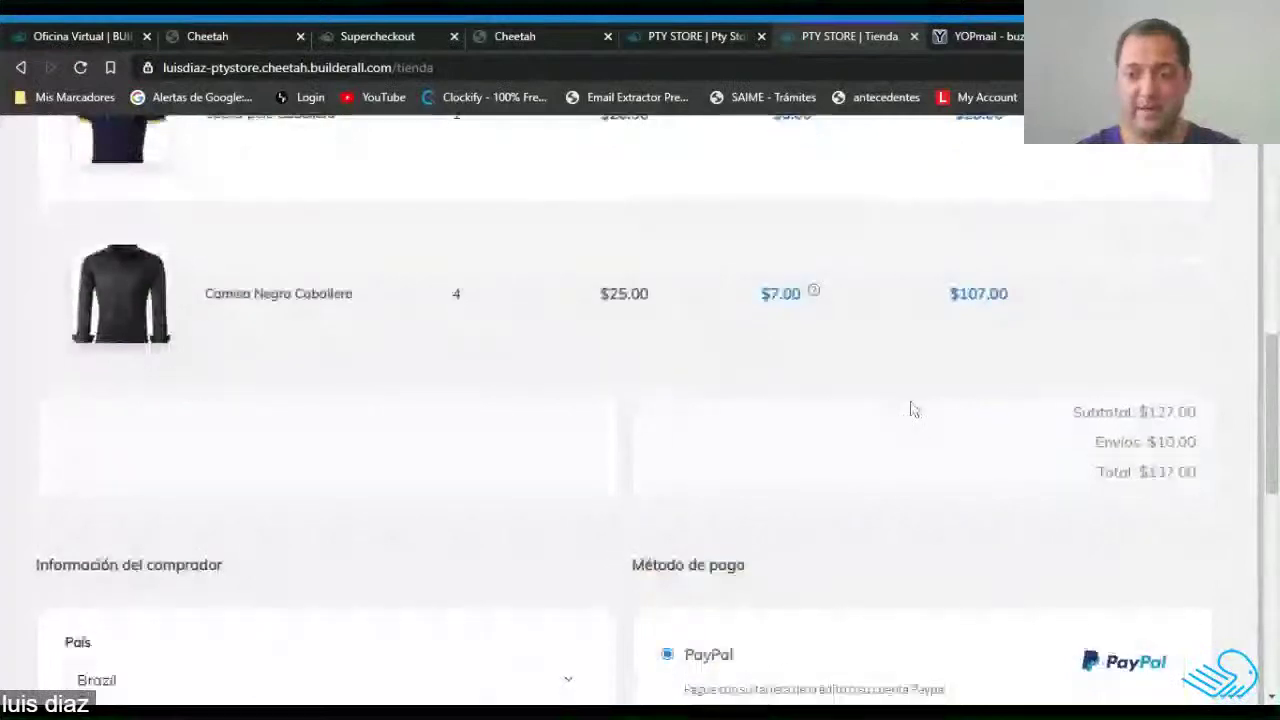
{"action": "scroll", "coordinate": [663, 394], "scroll_direction": "down", "scroll_amount": 5}
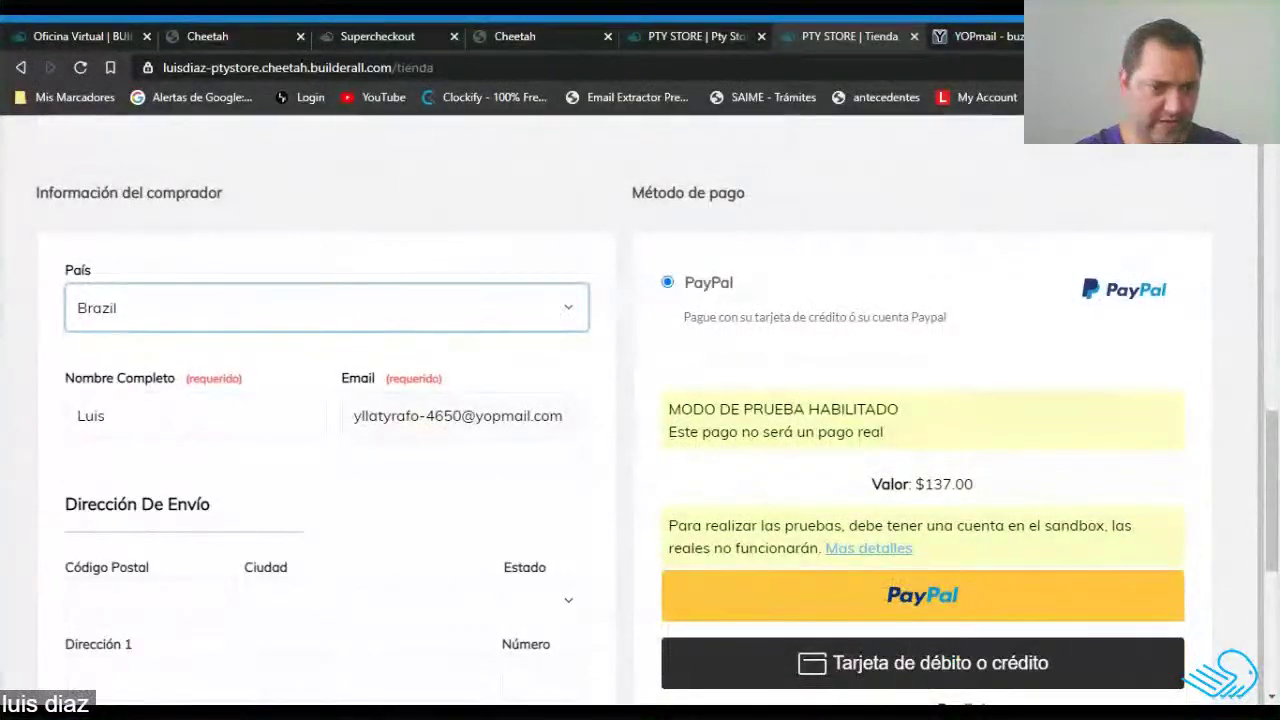
Autofill the Panama shipping address and complete the $137.00 PayPal test payment.
{"action": "left_click", "coordinate": [105, 415]}
{"action": "scroll", "coordinate": [432, 509], "scroll_direction": "down", "scroll_amount": 1}
{"action": "left_click", "coordinate": [188, 531]}
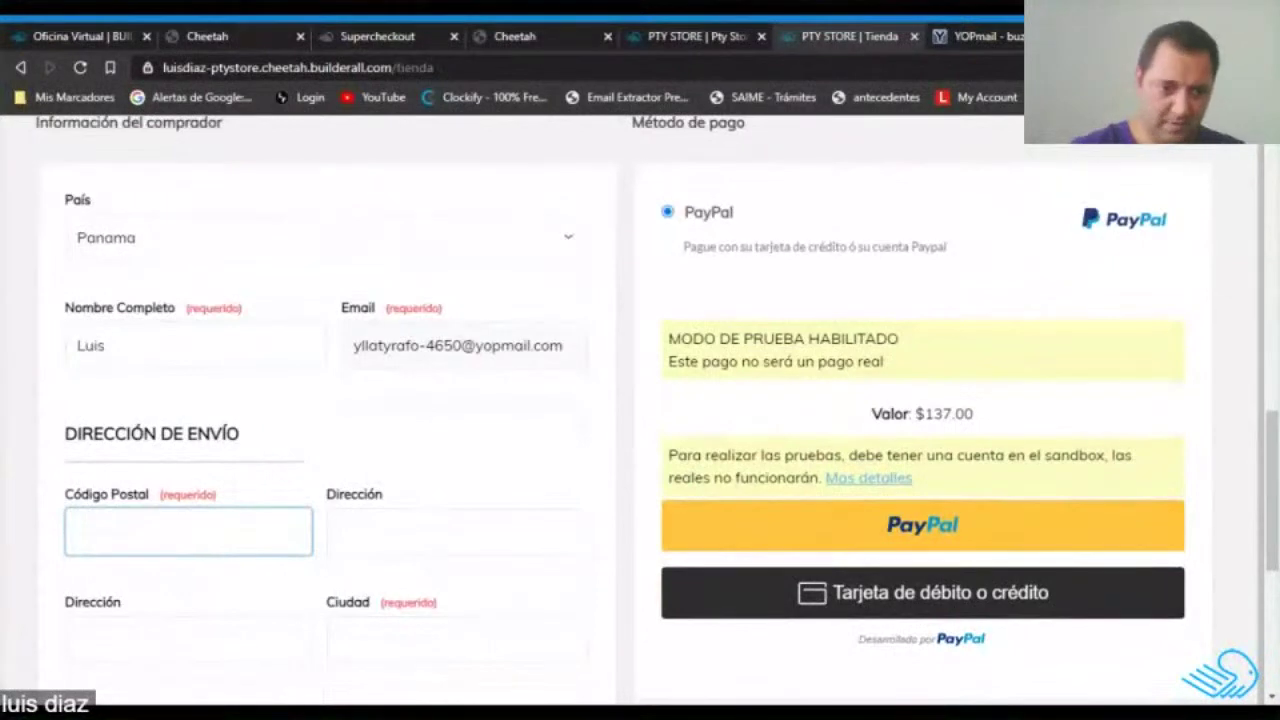
{"action": "left_click", "coordinate": [166, 609]}
{"action": "scroll", "coordinate": [643, 460], "scroll_direction": "down", "scroll_amount": 5}
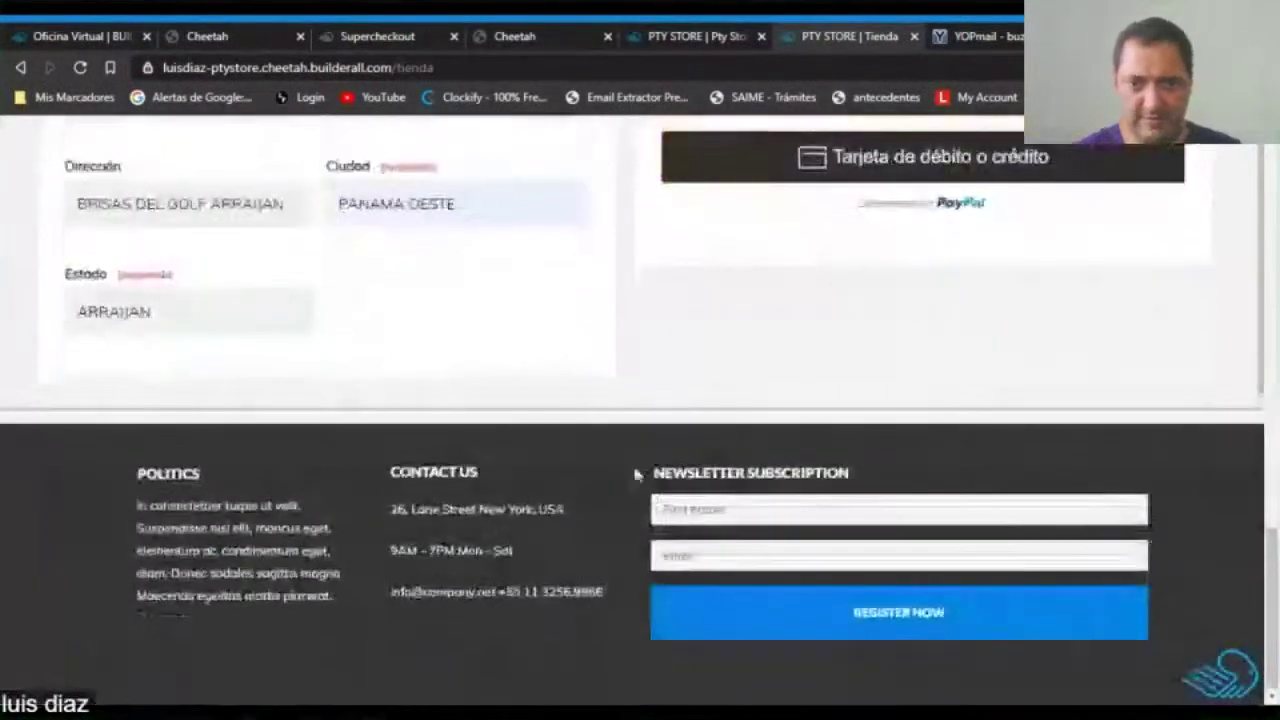
{"action": "scroll", "coordinate": [631, 474], "scroll_direction": "up", "scroll_amount": 5}
{"action": "scroll", "coordinate": [1060, 547], "scroll_direction": "down", "scroll_amount": 3}
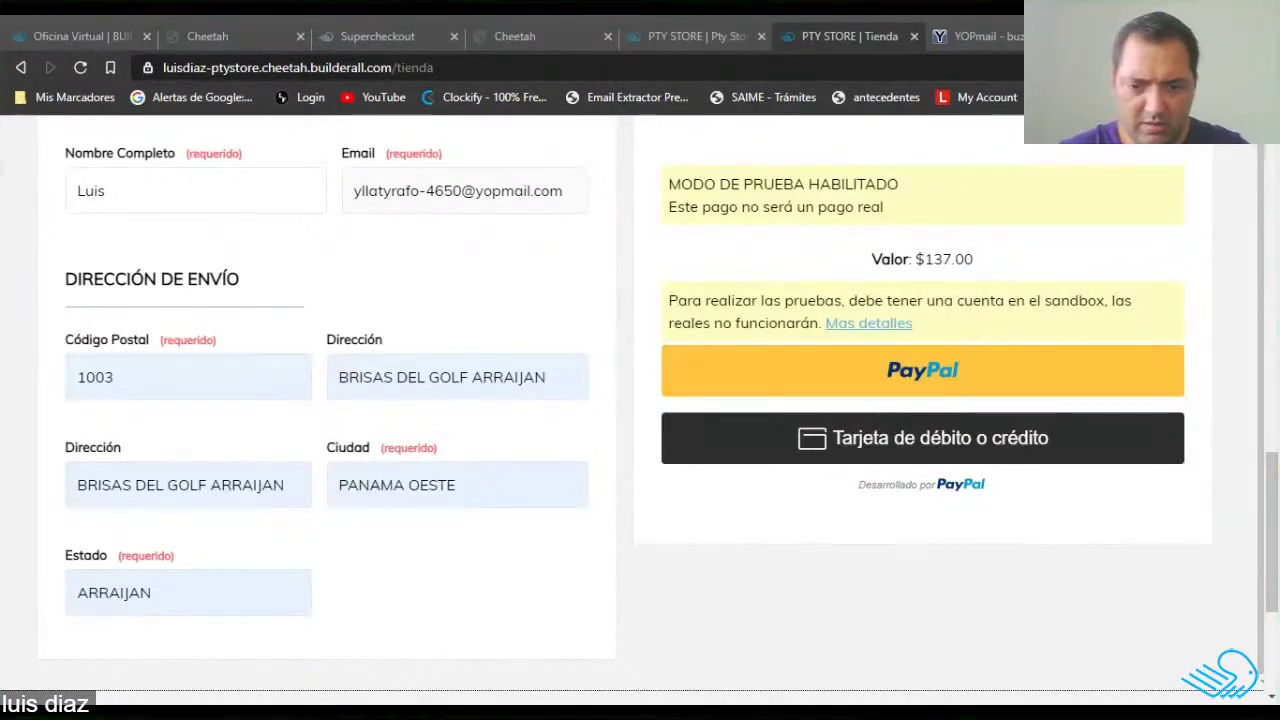
{"action": "scroll", "coordinate": [892, 566], "scroll_direction": "up", "scroll_amount": 2}
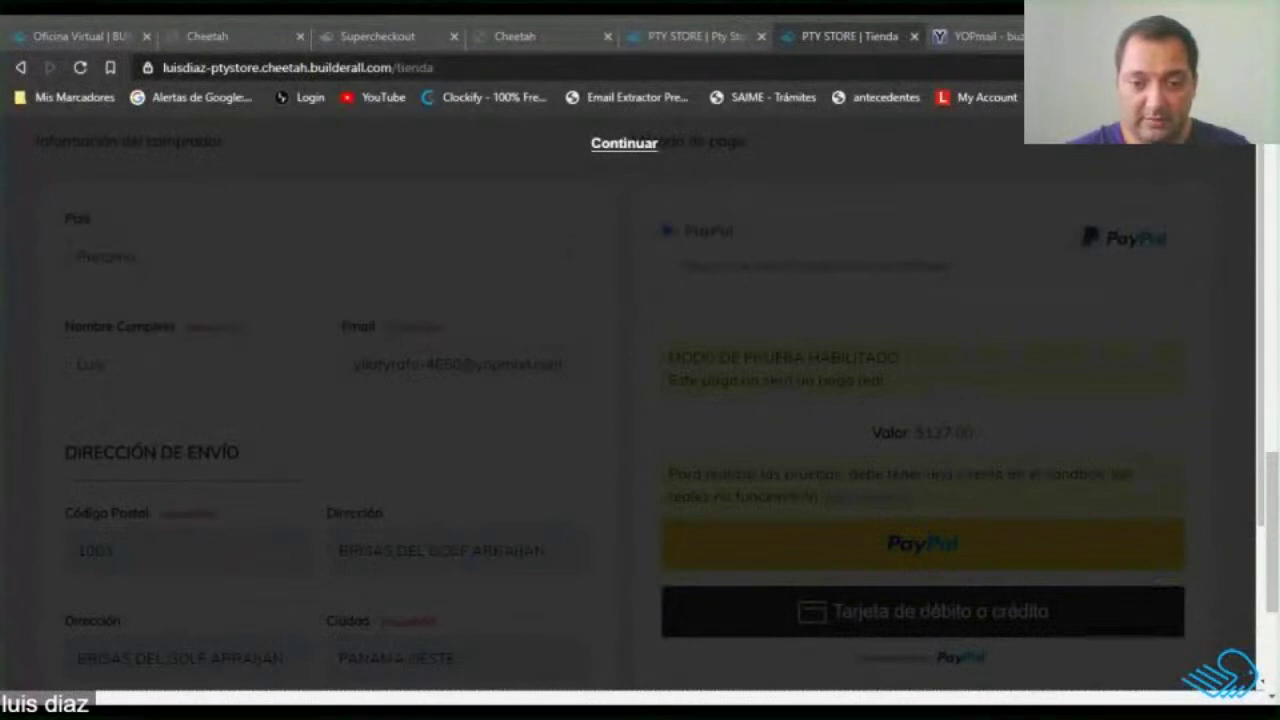
{"action": "scroll", "coordinate": [998, 410], "scroll_direction": "down", "scroll_amount": 2}
{"action": "scroll", "coordinate": [998, 410], "scroll_direction": "up", "scroll_amount": 1}
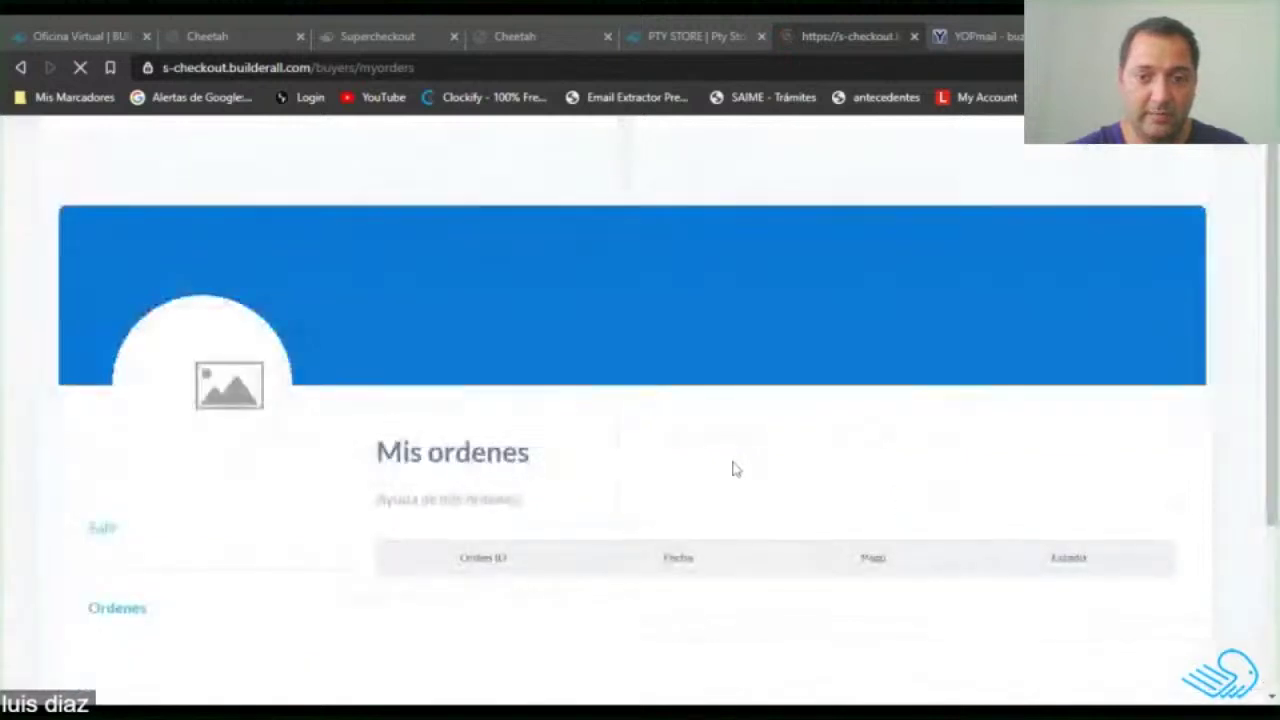
Review the order's two items and $137.00 total in its detail view, then close it.
{"action": "scroll", "coordinate": [569, 400], "scroll_direction": "down", "scroll_amount": 3}
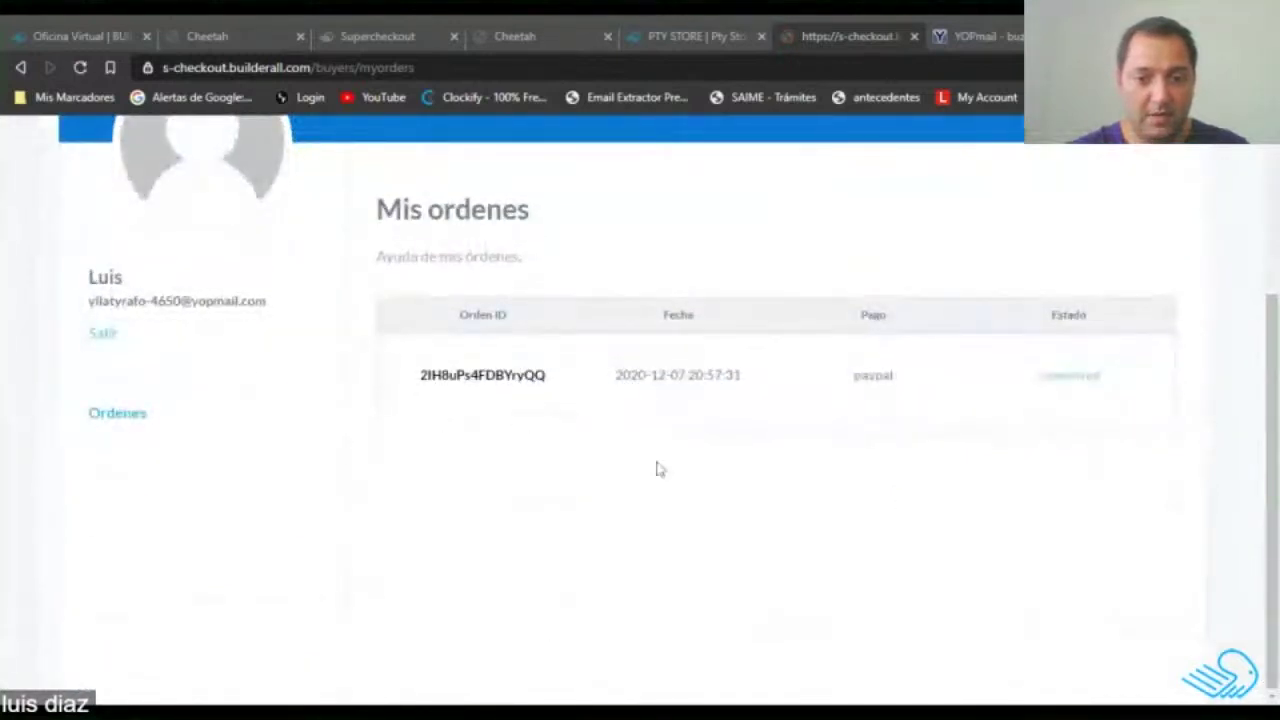
{"action": "scroll", "coordinate": [476, 430], "scroll_direction": "up", "scroll_amount": 3}
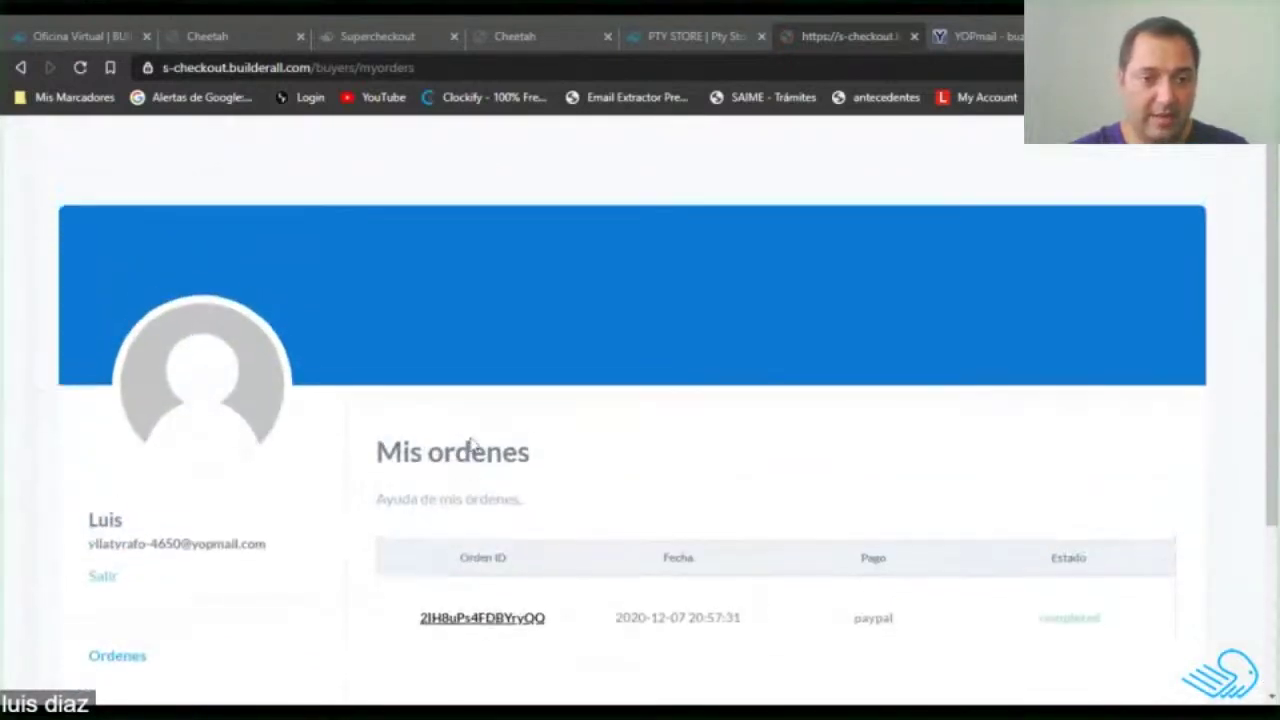
{"action": "scroll", "coordinate": [205, 382], "scroll_direction": "down", "scroll_amount": 2}
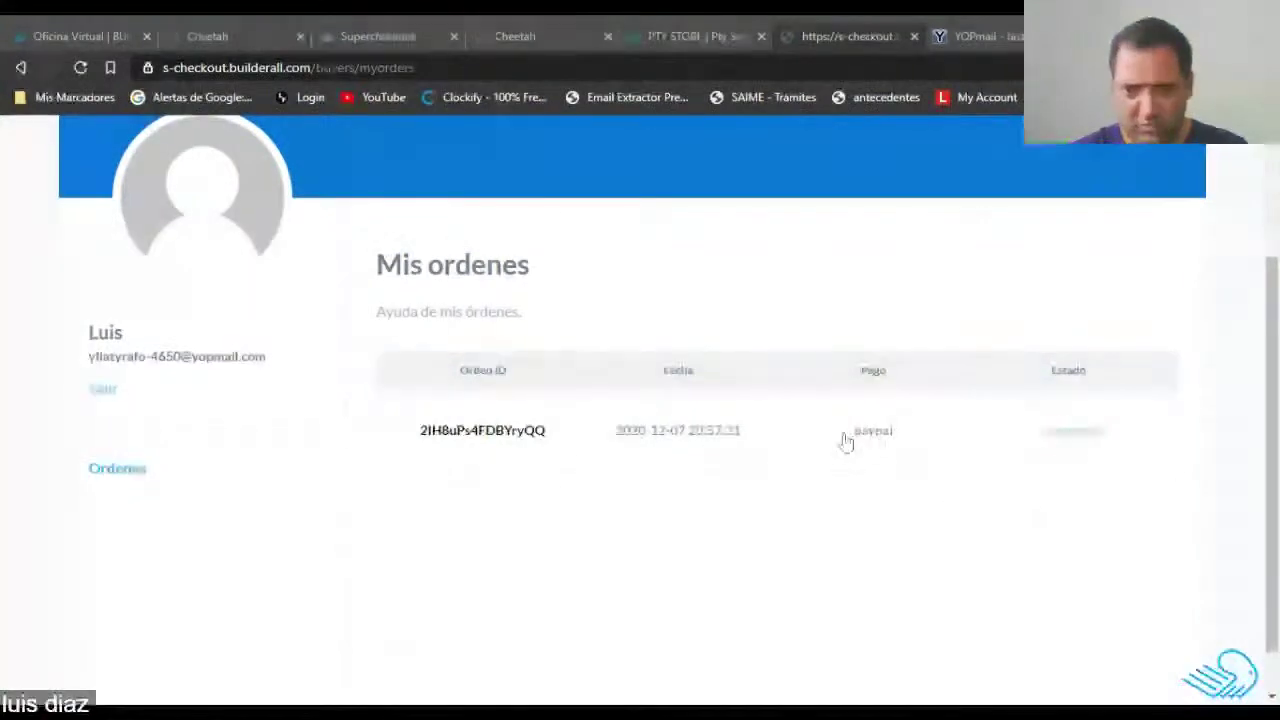
{"action": "left_click_drag", "start_coordinate": [404, 435], "coordinate": [551, 450]}
{"action": "left_click", "coordinate": [551, 450]}
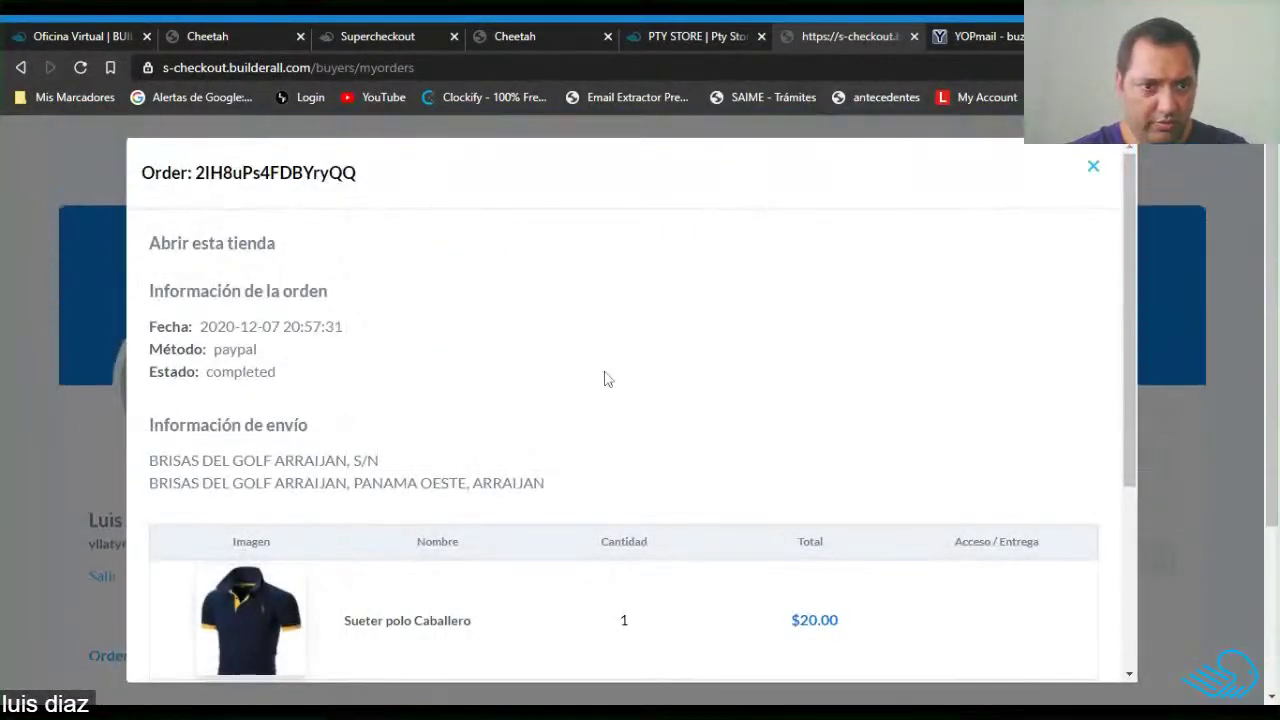
{"action": "scroll", "coordinate": [605, 378], "scroll_direction": "down", "scroll_amount": 3}
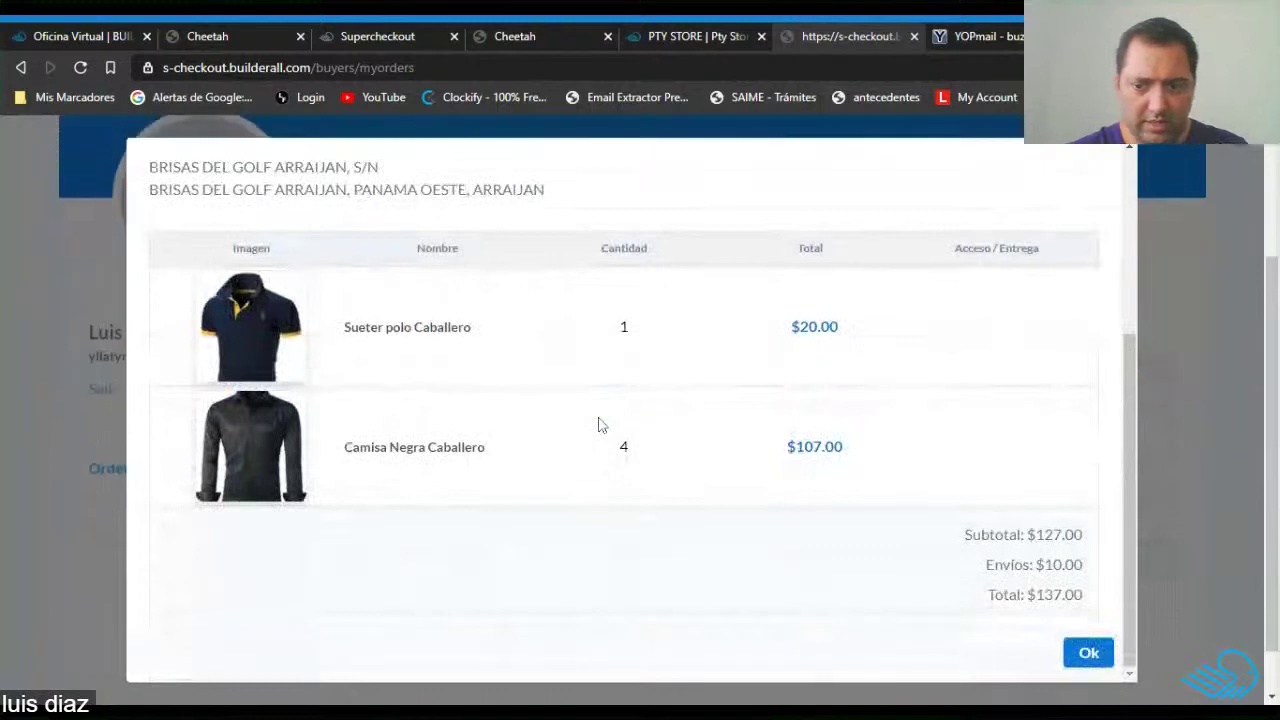
{"action": "scroll", "coordinate": [670, 425], "scroll_direction": "up", "scroll_amount": 3}
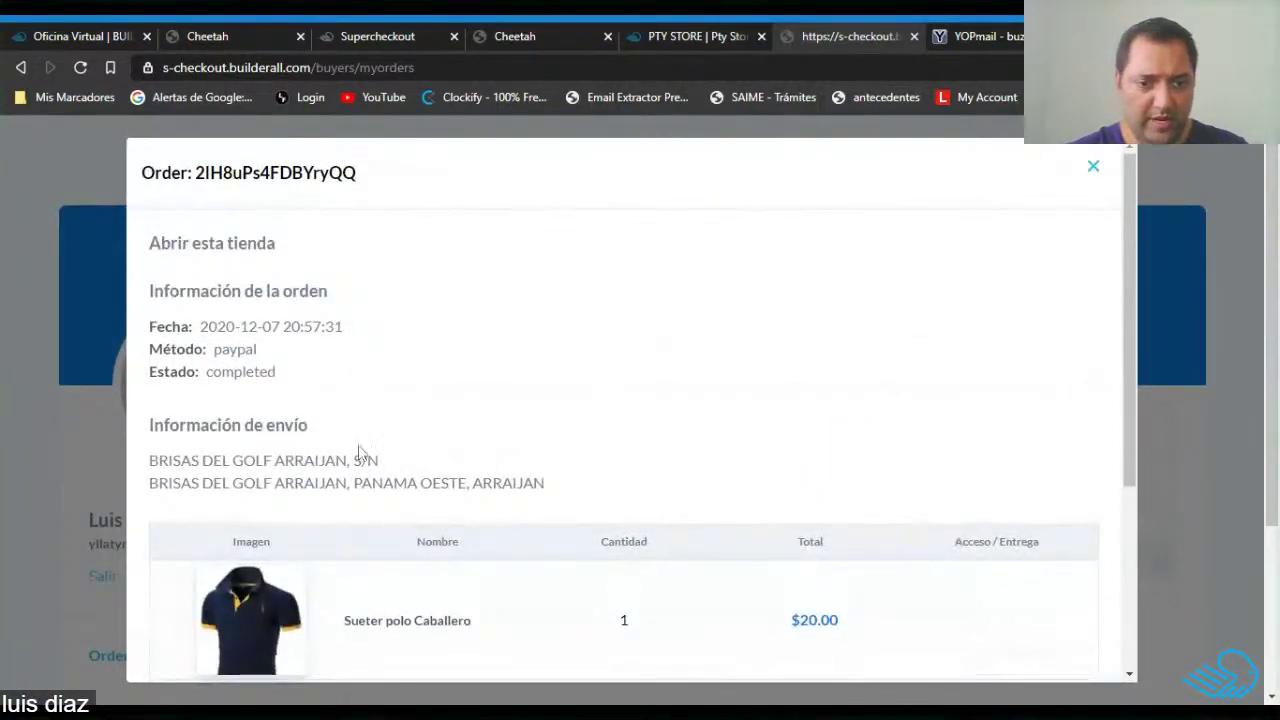
{"action": "scroll", "coordinate": [415, 425], "scroll_direction": "down", "scroll_amount": 2}
{"action": "scroll", "coordinate": [470, 398], "scroll_direction": "down", "scroll_amount": 2}
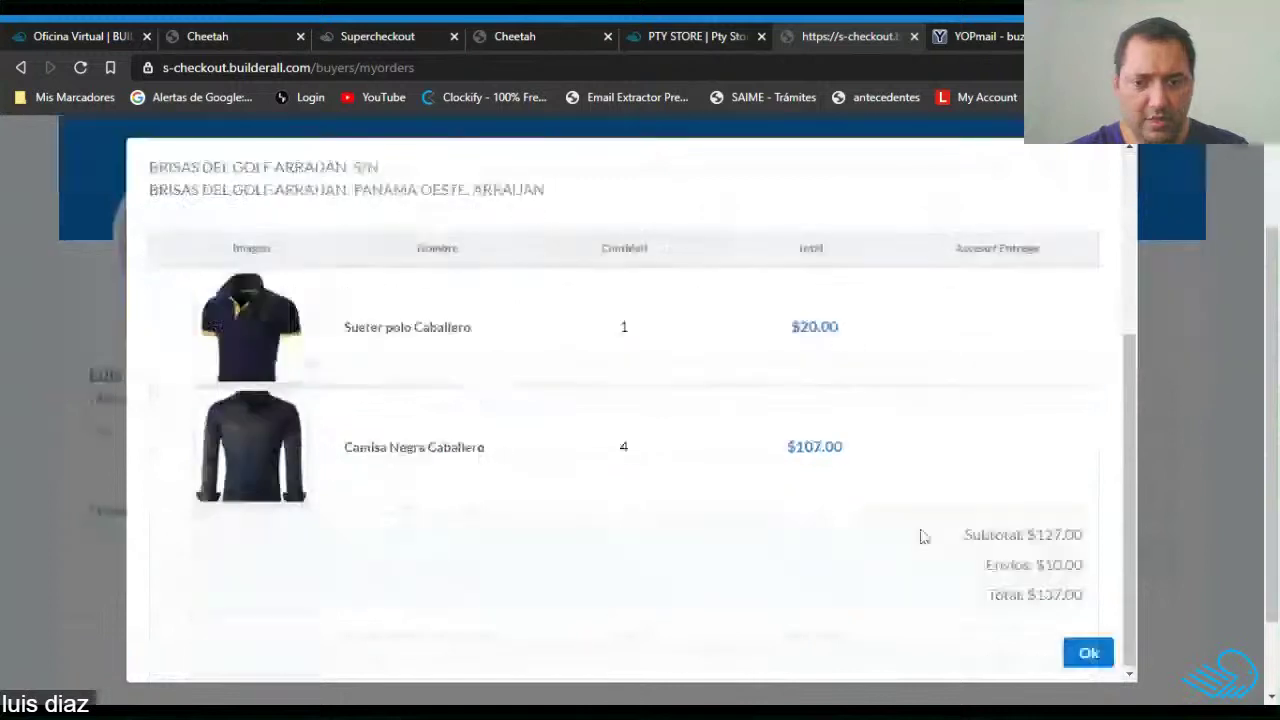
{"action": "left_click", "coordinate": [1088, 653]}
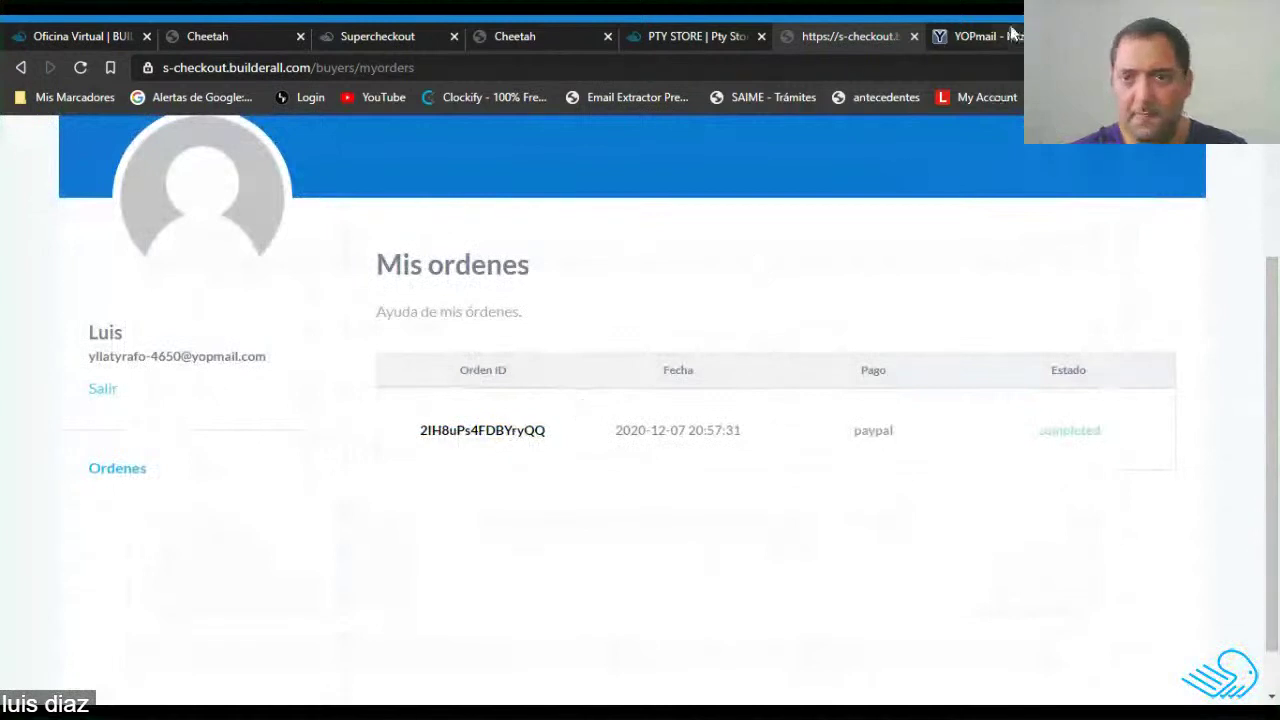
Return to the YOPmail inbox and refresh it for new mail.
{"action": "key", "text": "ctrl+t"}
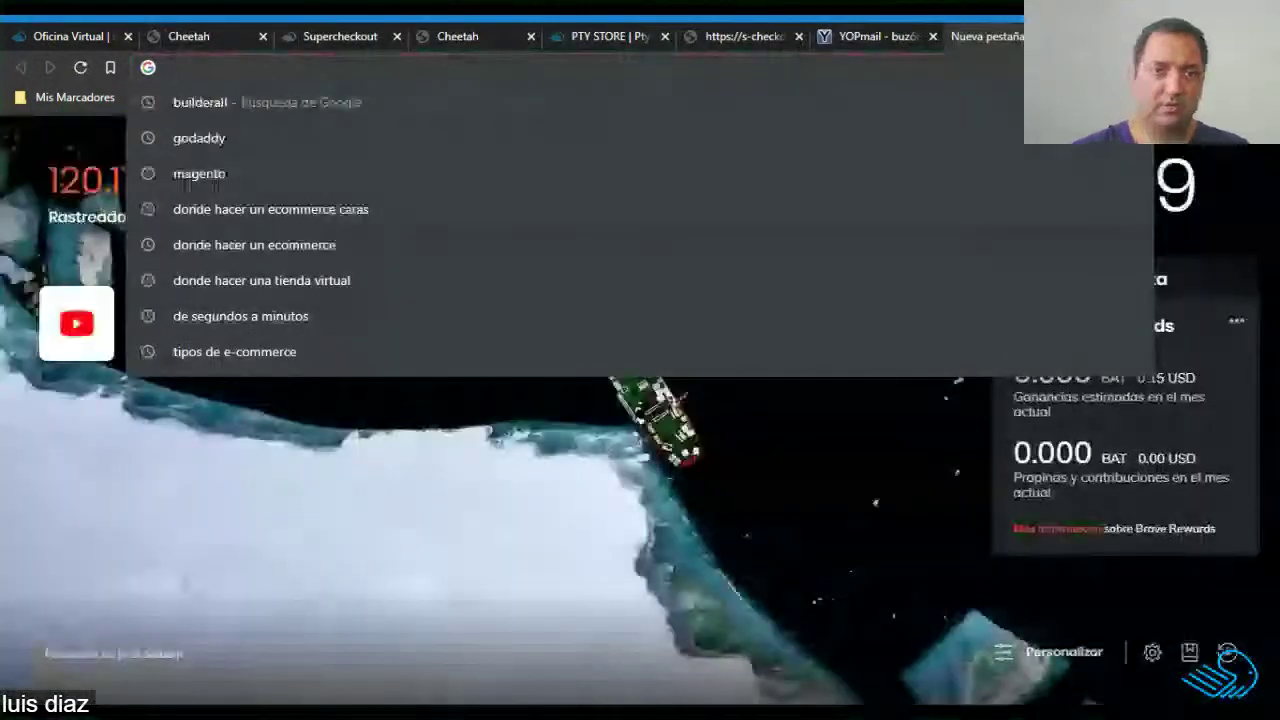
{"action": "key", "text": "ctrl+w"}
{"action": "left_click", "coordinate": [929, 37]}
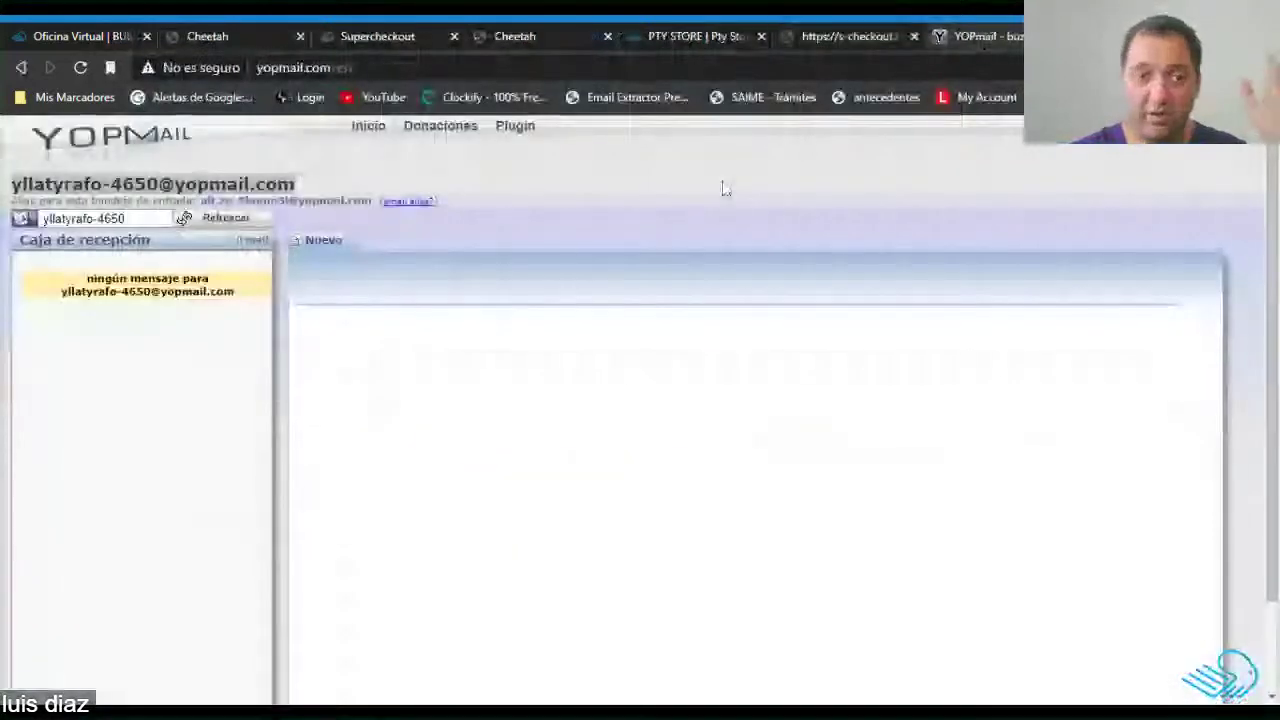
{"action": "triple_click", "coordinate": [215, 185]}
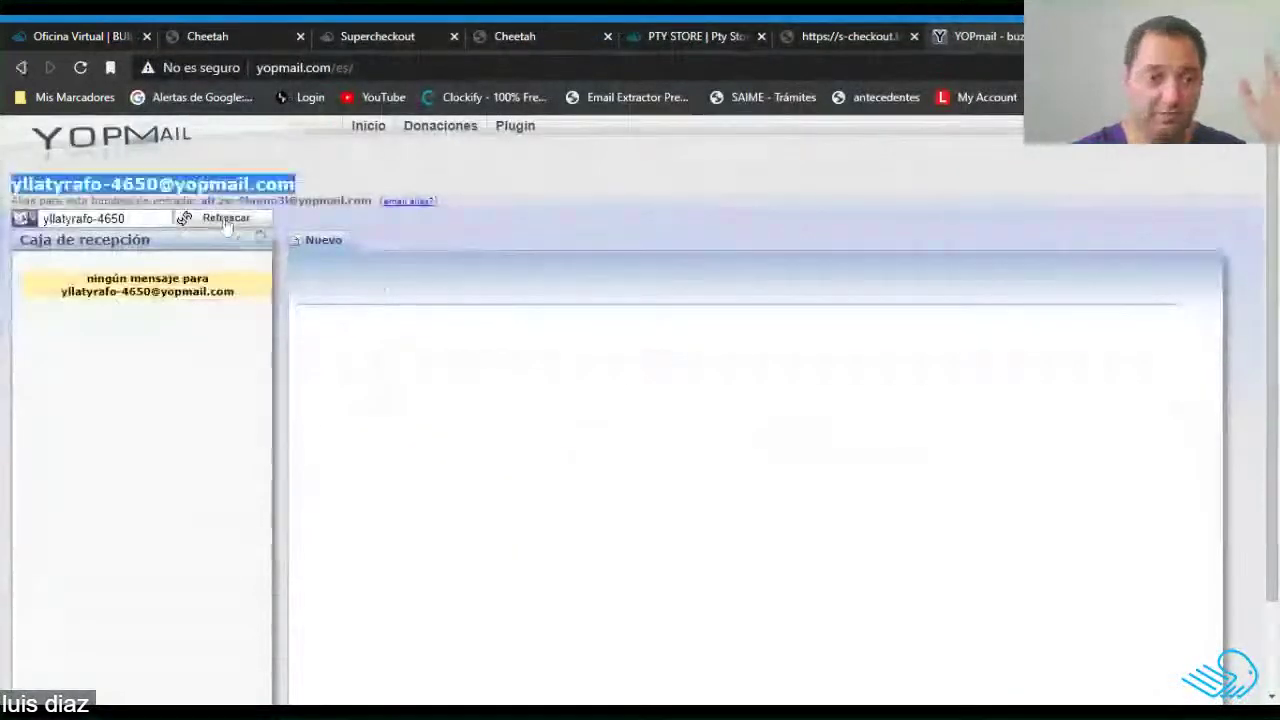
{"action": "left_click", "coordinate": [226, 219]}
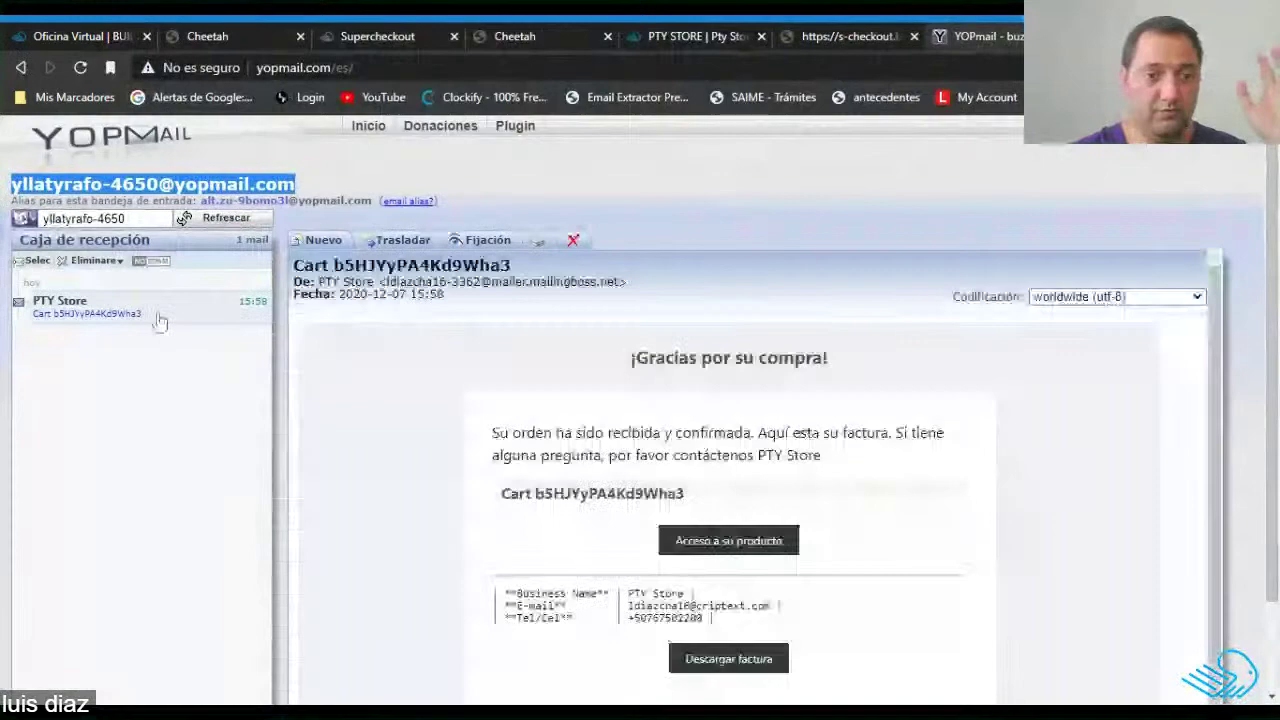
Open the PTY Store confirmation email and follow its 'Acceso a su producto' link.
{"action": "left_click", "coordinate": [160, 319]}
{"action": "scroll", "coordinate": [820, 440], "scroll_direction": "down", "scroll_amount": 1}
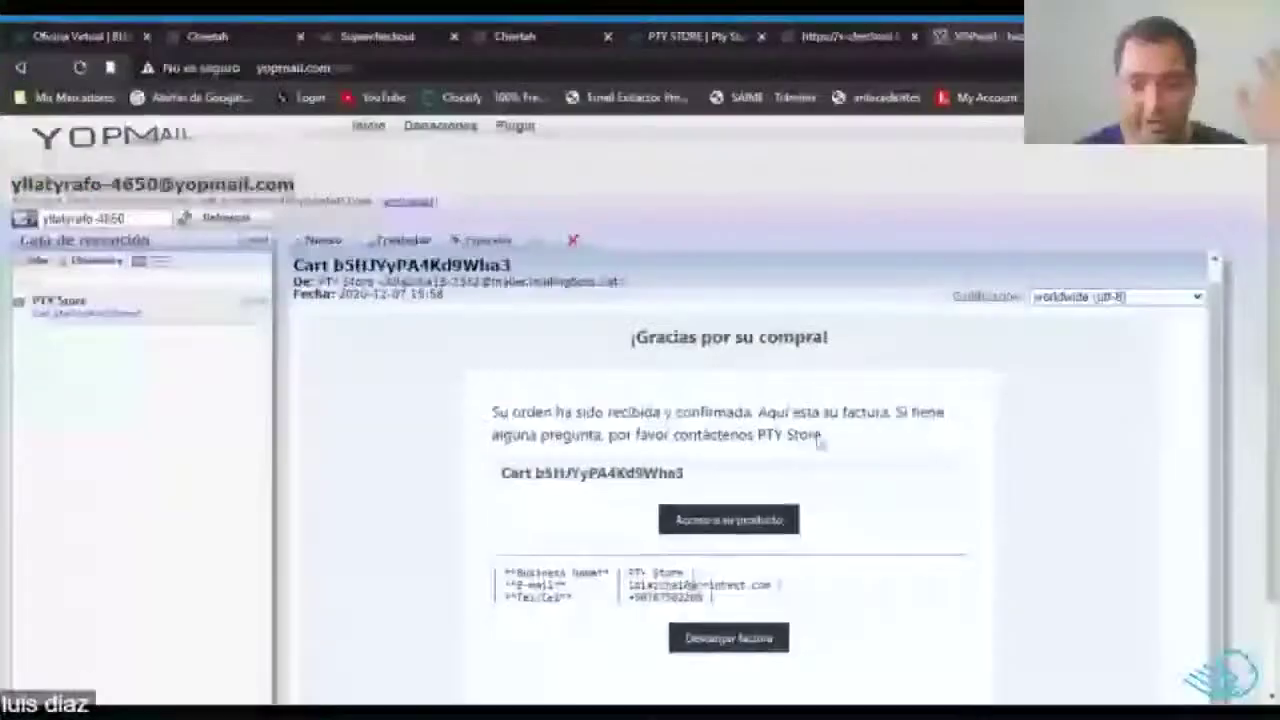
{"action": "scroll", "coordinate": [900, 490], "scroll_direction": "down", "scroll_amount": 2}
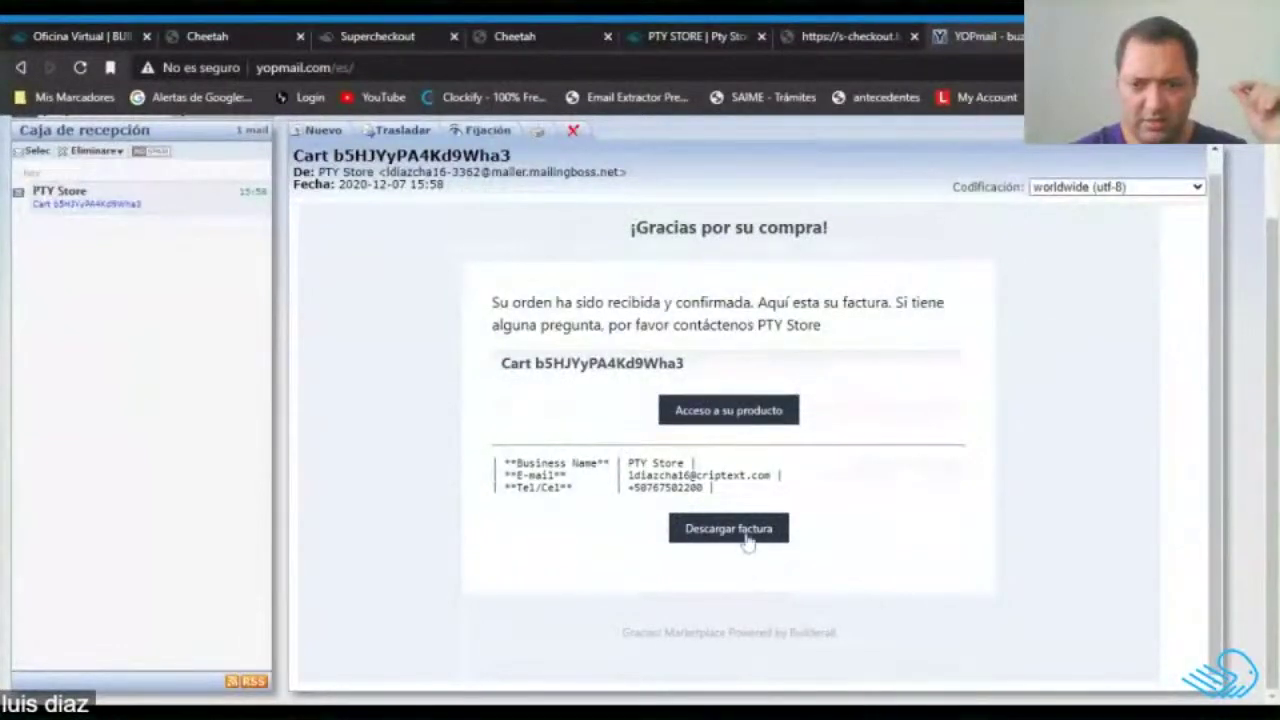
{"action": "left_click", "coordinate": [718, 414]}
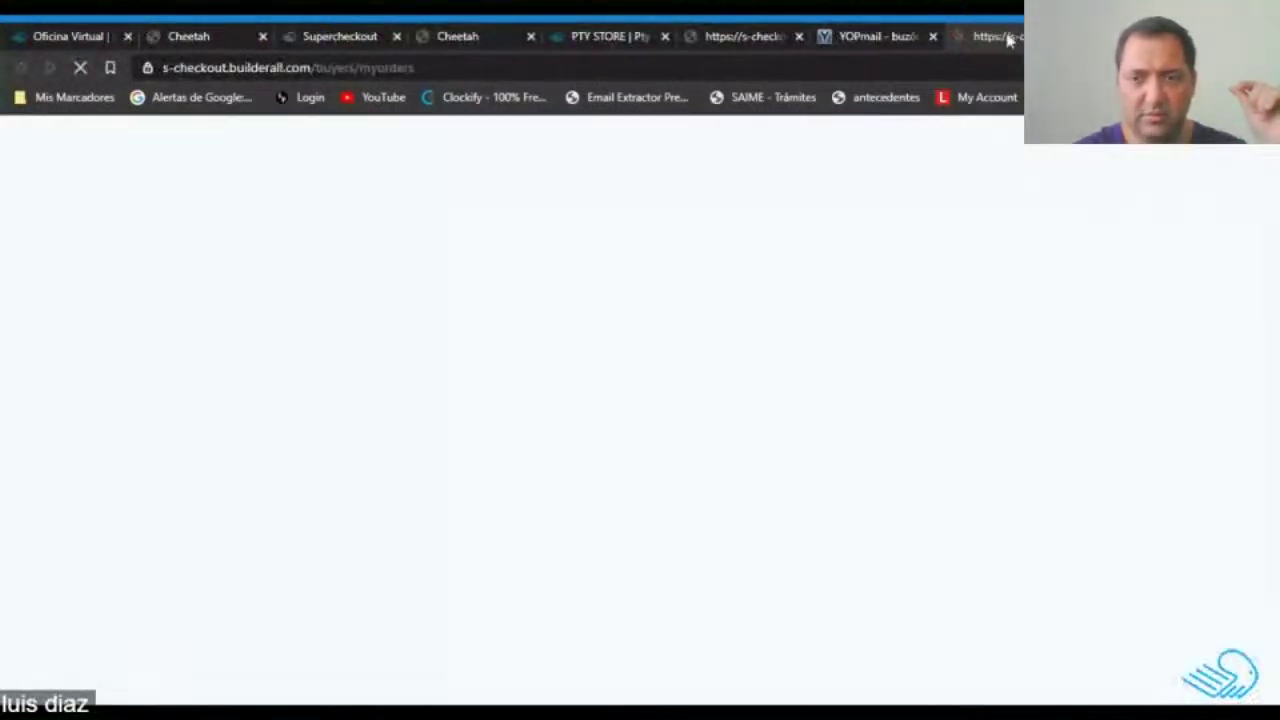
{"action": "scroll", "coordinate": [640, 514], "scroll_direction": "down", "scroll_amount": 3}
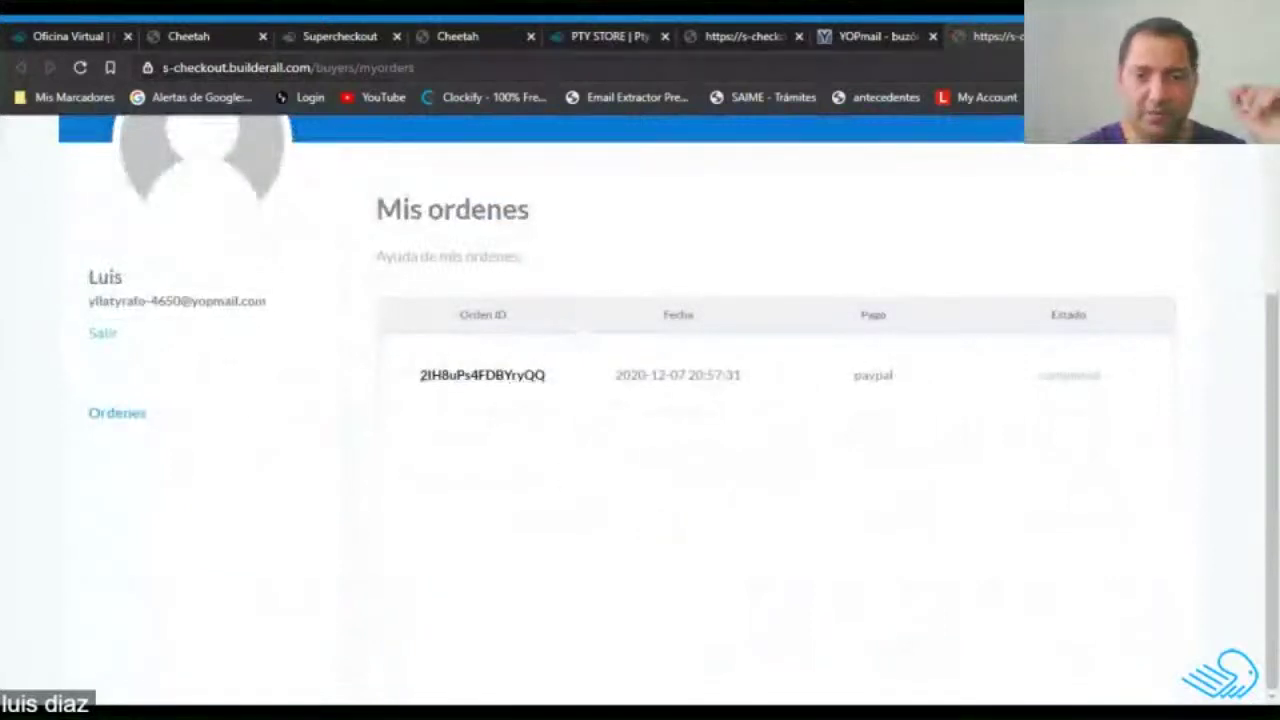
Move across the open browser tabs to the Supercheckout store admin.
{"action": "left_click", "coordinate": [745, 36]}
{"action": "left_click", "coordinate": [849, 34]}
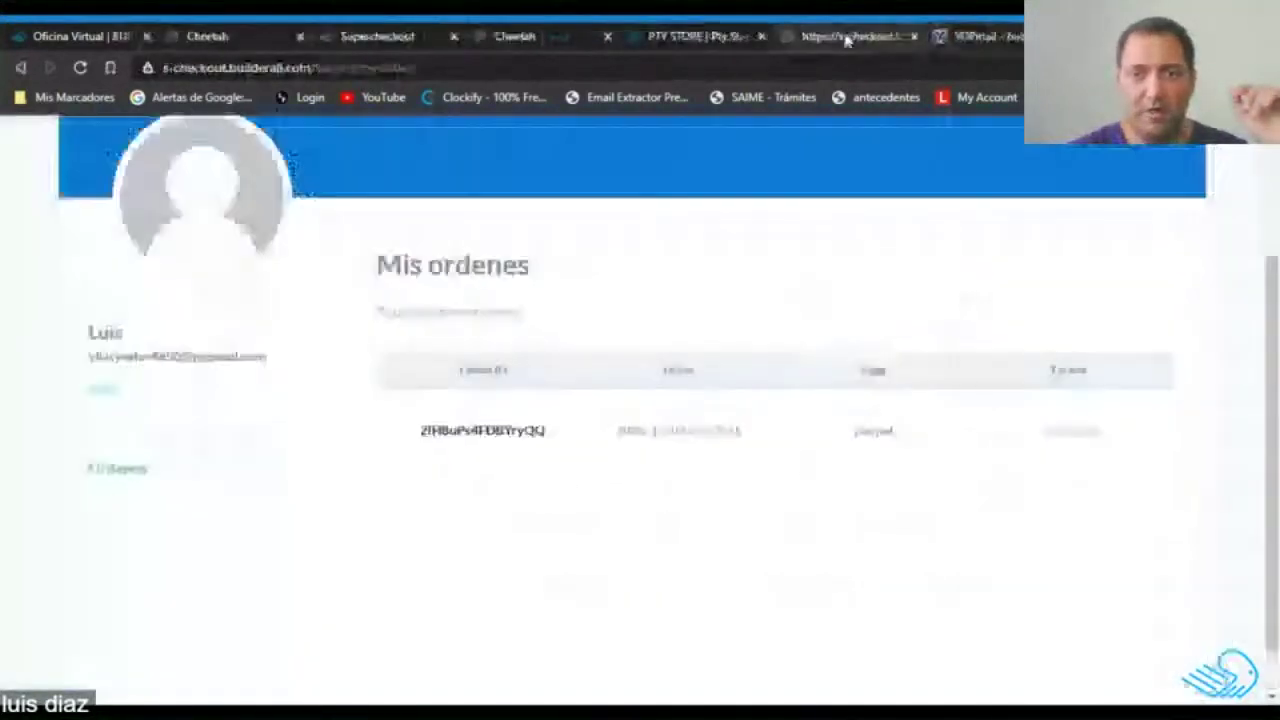
{"action": "left_click", "coordinate": [684, 36]}
{"action": "left_click", "coordinate": [529, 33]}
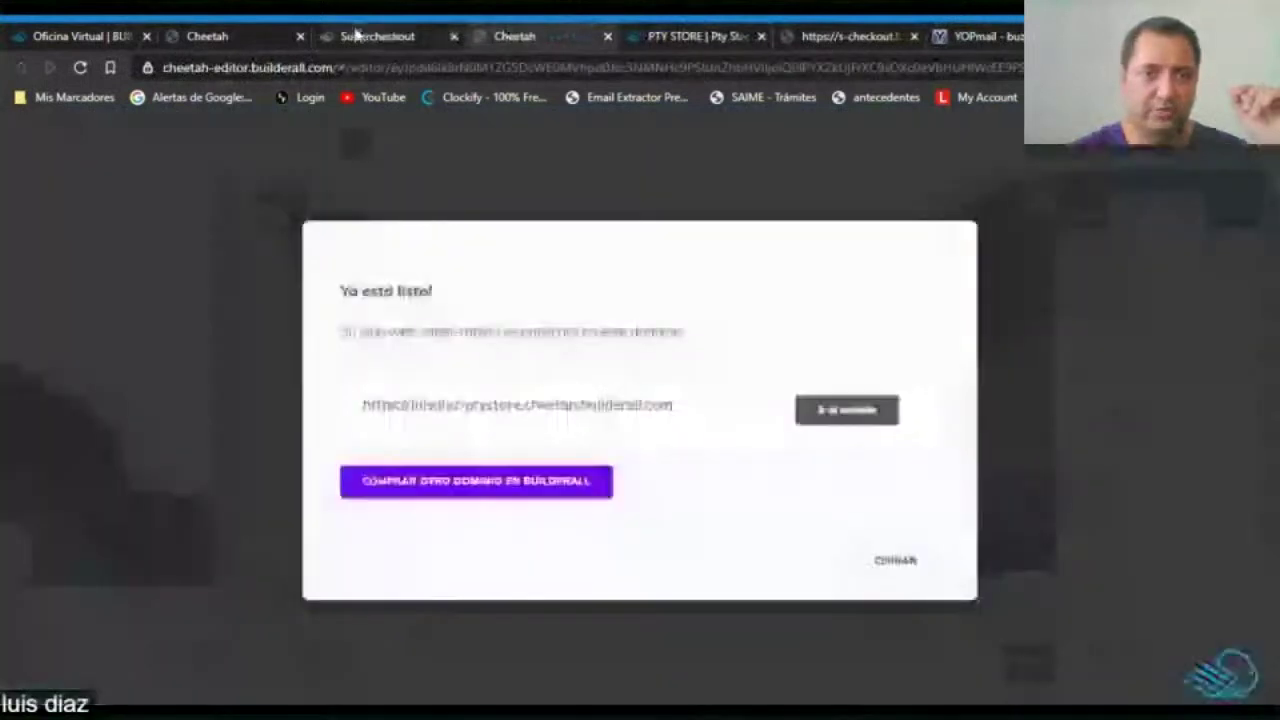
{"action": "left_click", "coordinate": [345, 35]}
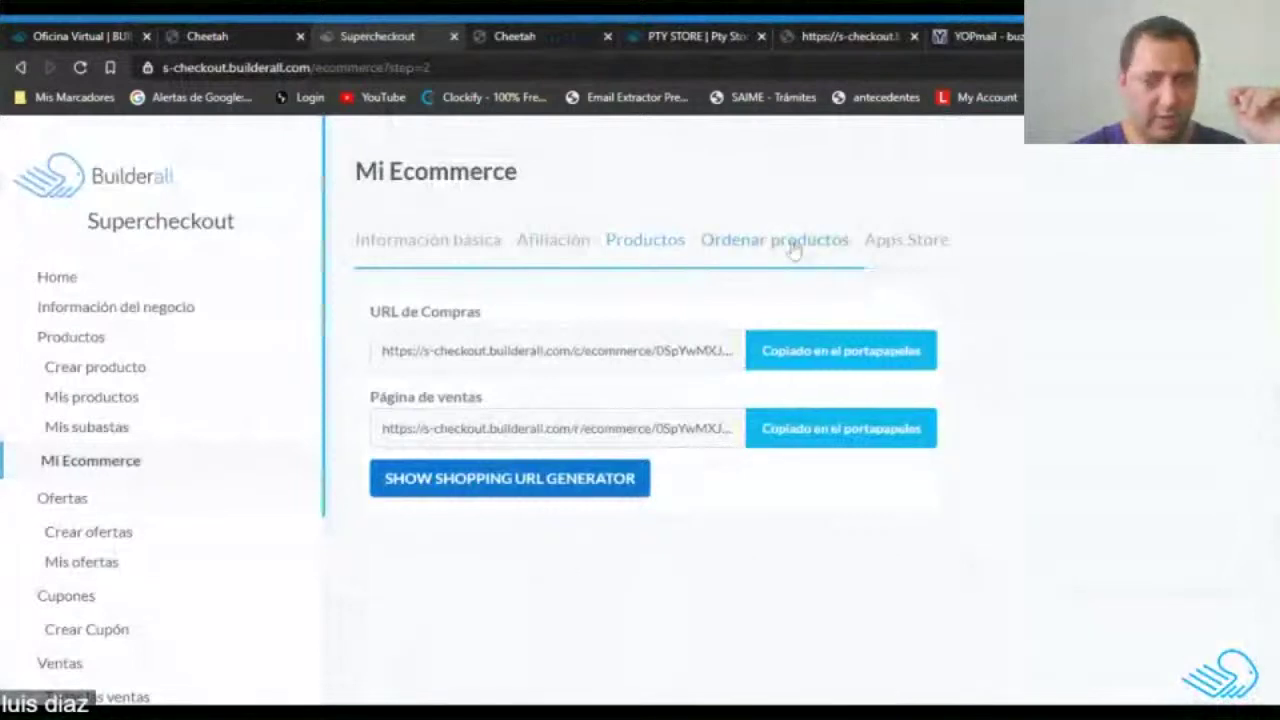
Review PTY Store's product display order (Ordenar productos) settings.
{"action": "left_click", "coordinate": [791, 243]}
{"action": "scroll", "coordinate": [796, 270], "scroll_direction": "down", "scroll_amount": 1}
{"action": "scroll", "coordinate": [796, 270], "scroll_direction": "down", "scroll_amount": 2}
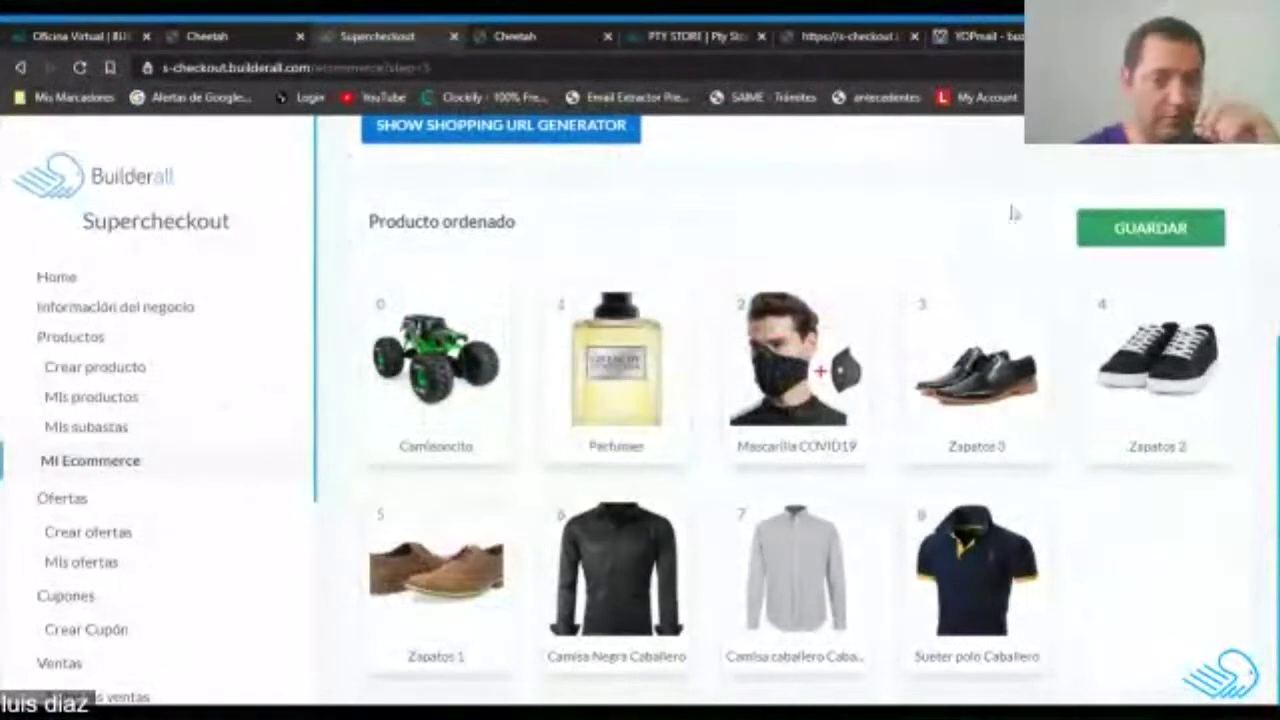
{"action": "scroll", "coordinate": [113, 513], "scroll_direction": "down", "scroll_amount": 3}
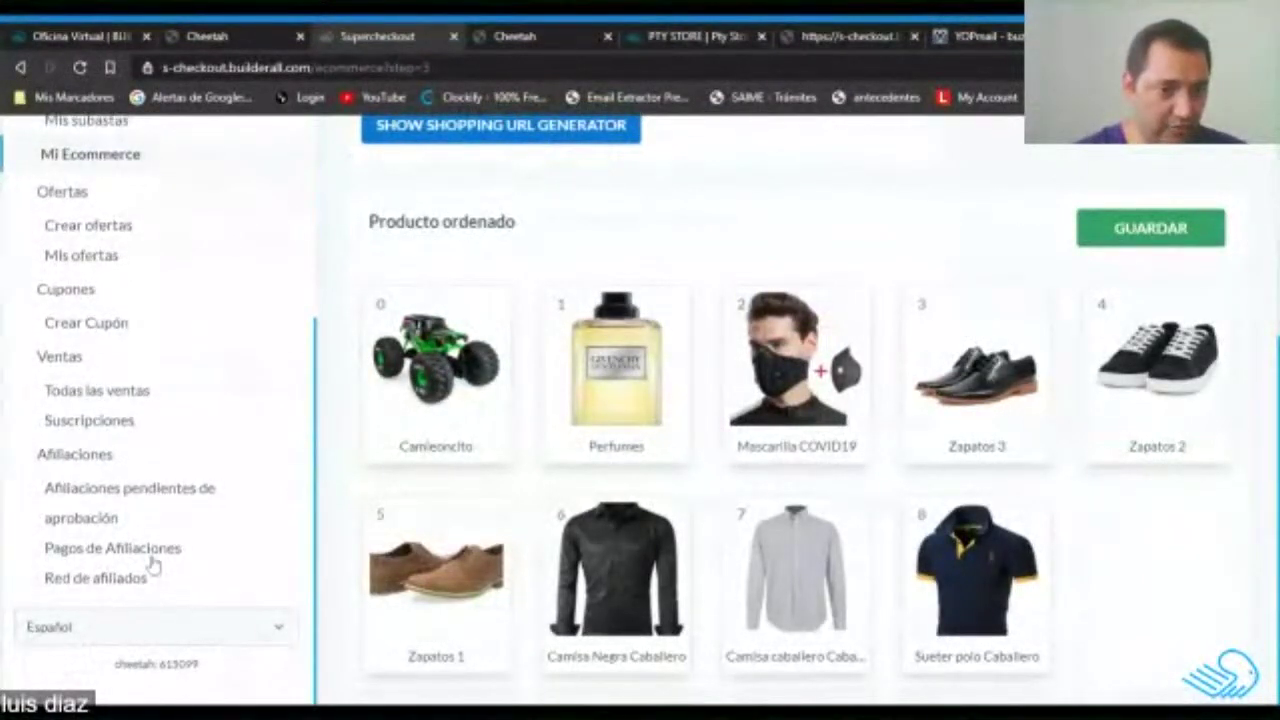
{"action": "scroll", "coordinate": [152, 566], "scroll_direction": "up", "scroll_amount": 2}
Reopen the Mi Ecommerce settings and check the product display order again.
{"action": "left_click", "coordinate": [120, 348]}
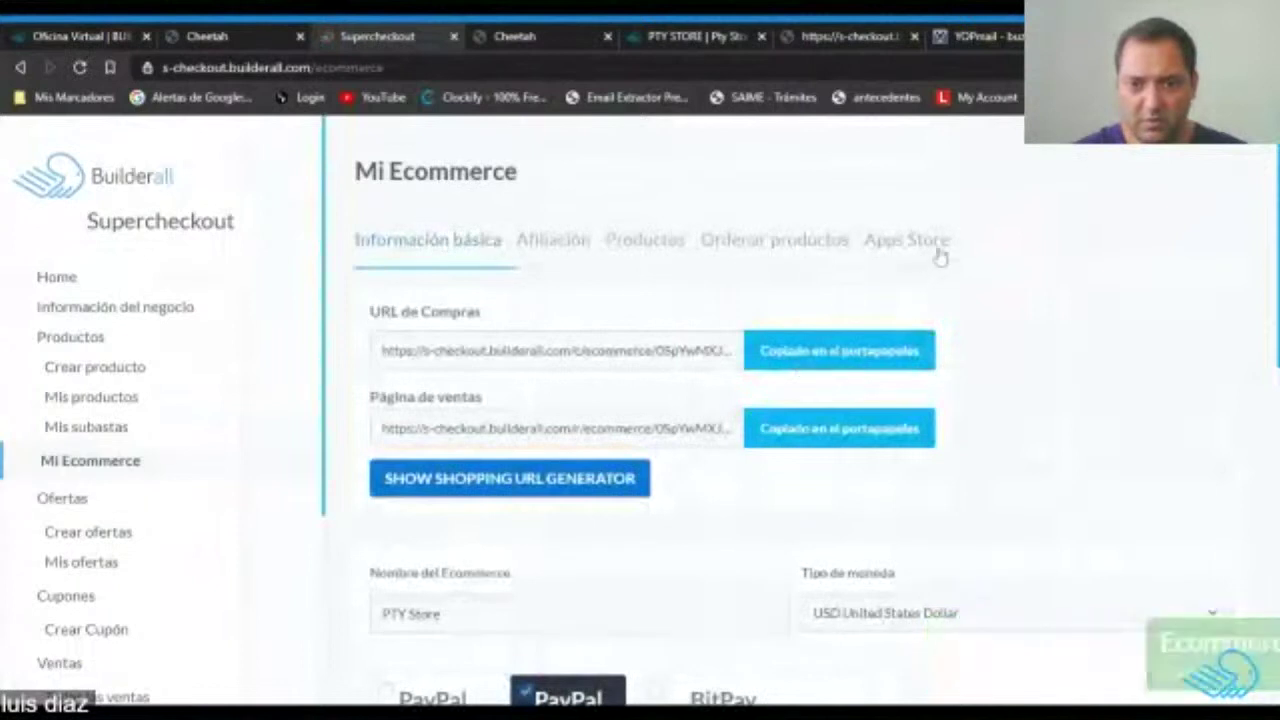
{"action": "scroll", "coordinate": [980, 323], "scroll_direction": "down", "scroll_amount": 5}
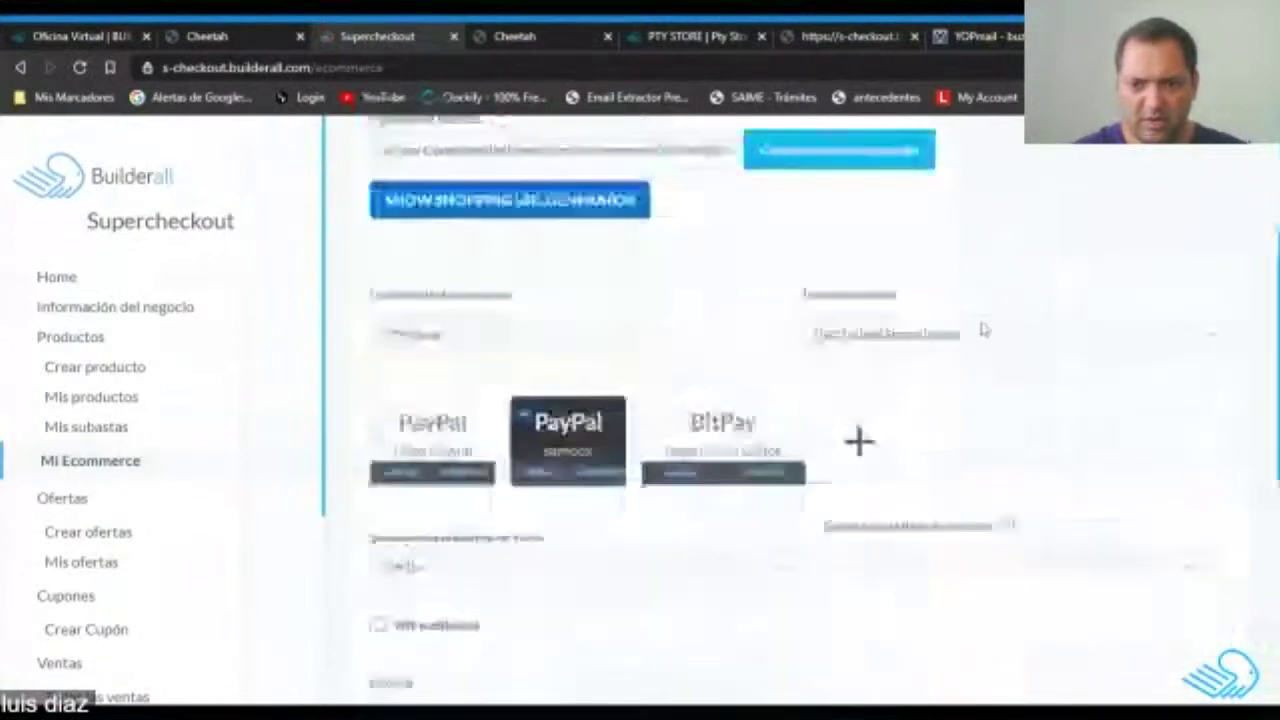
{"action": "scroll", "coordinate": [980, 329], "scroll_direction": "down", "scroll_amount": 2}
{"action": "scroll", "coordinate": [980, 329], "scroll_direction": "up", "scroll_amount": 7}
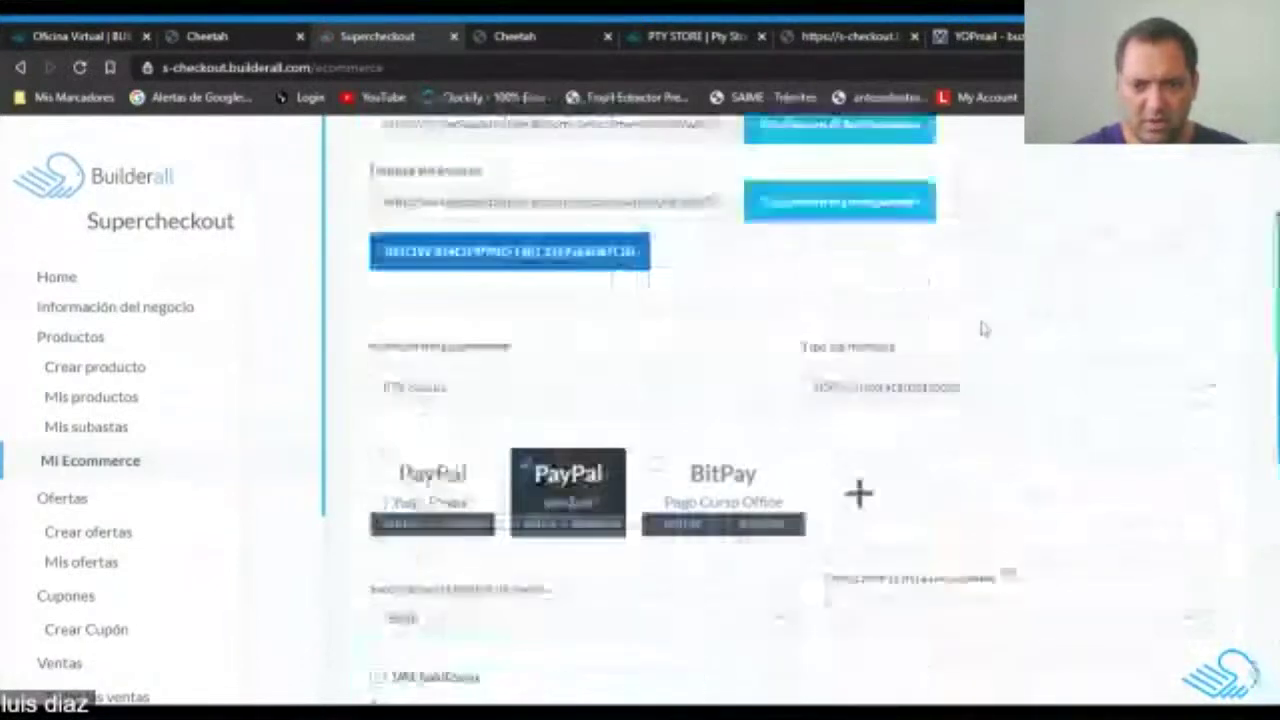
{"action": "left_click", "coordinate": [814, 244]}
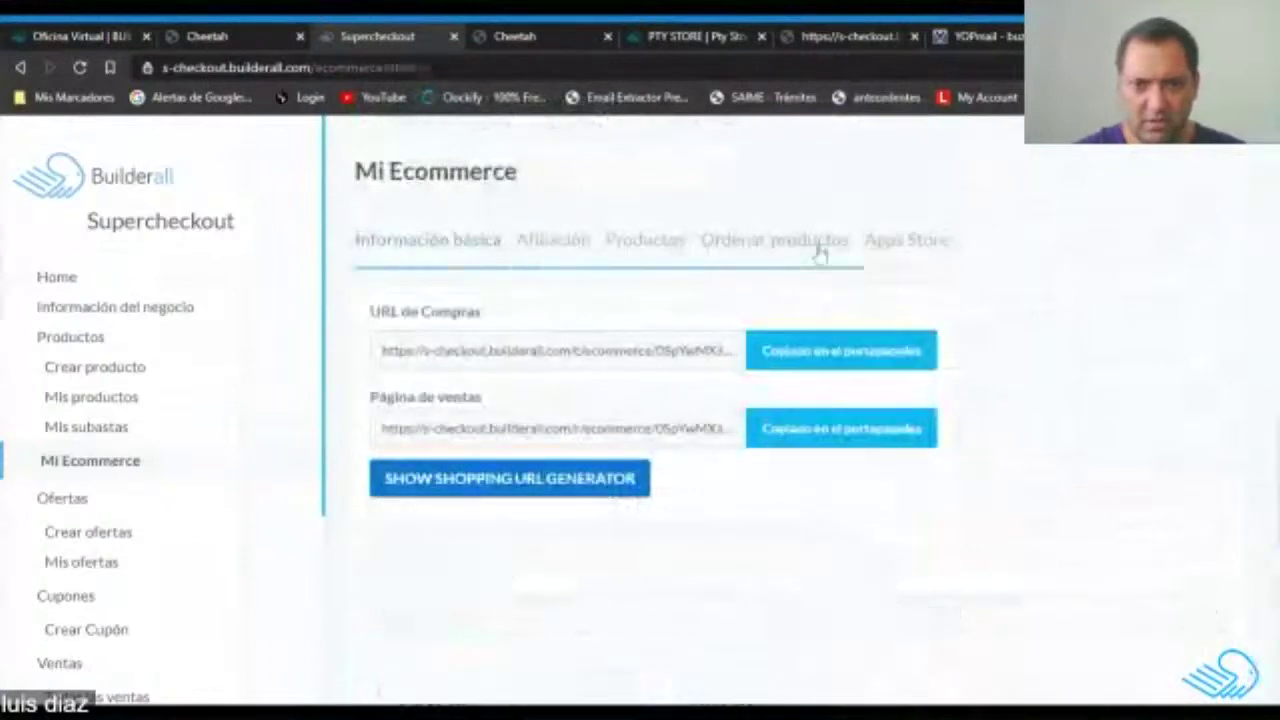
{"action": "scroll", "coordinate": [1097, 371], "scroll_direction": "down", "scroll_amount": 4}
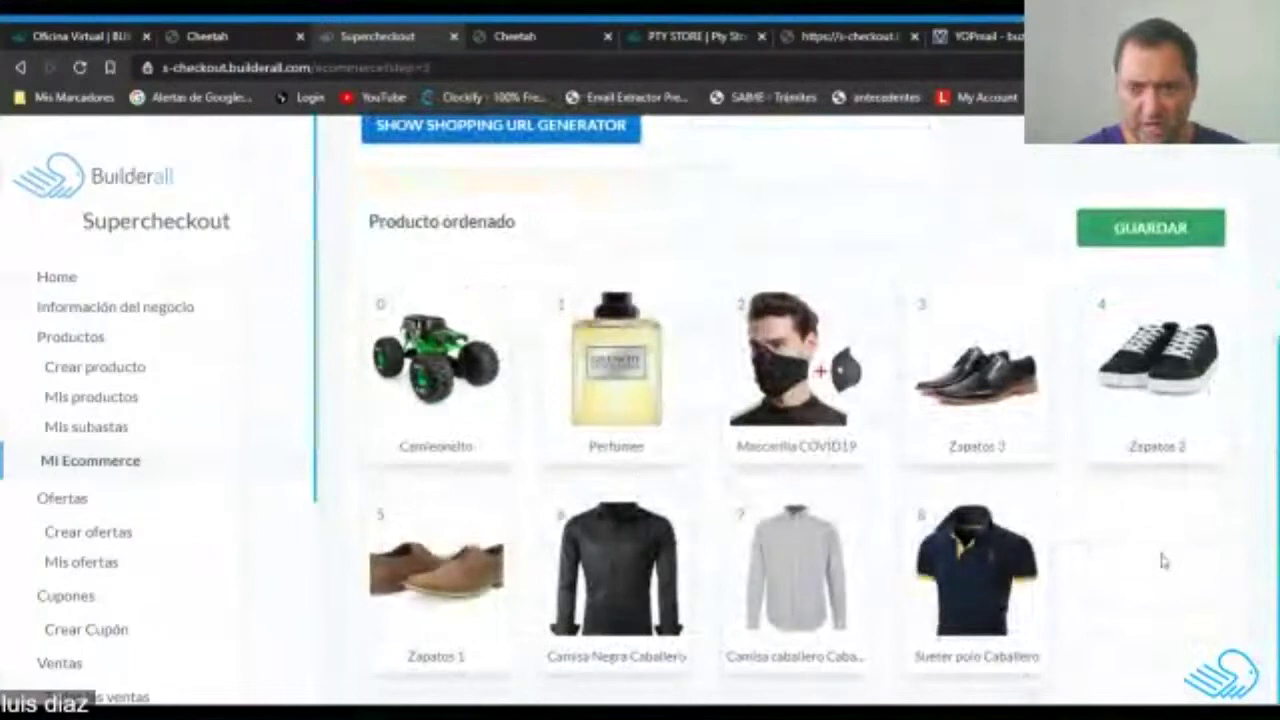
{"action": "scroll", "coordinate": [1163, 561], "scroll_direction": "up", "scroll_amount": 4}
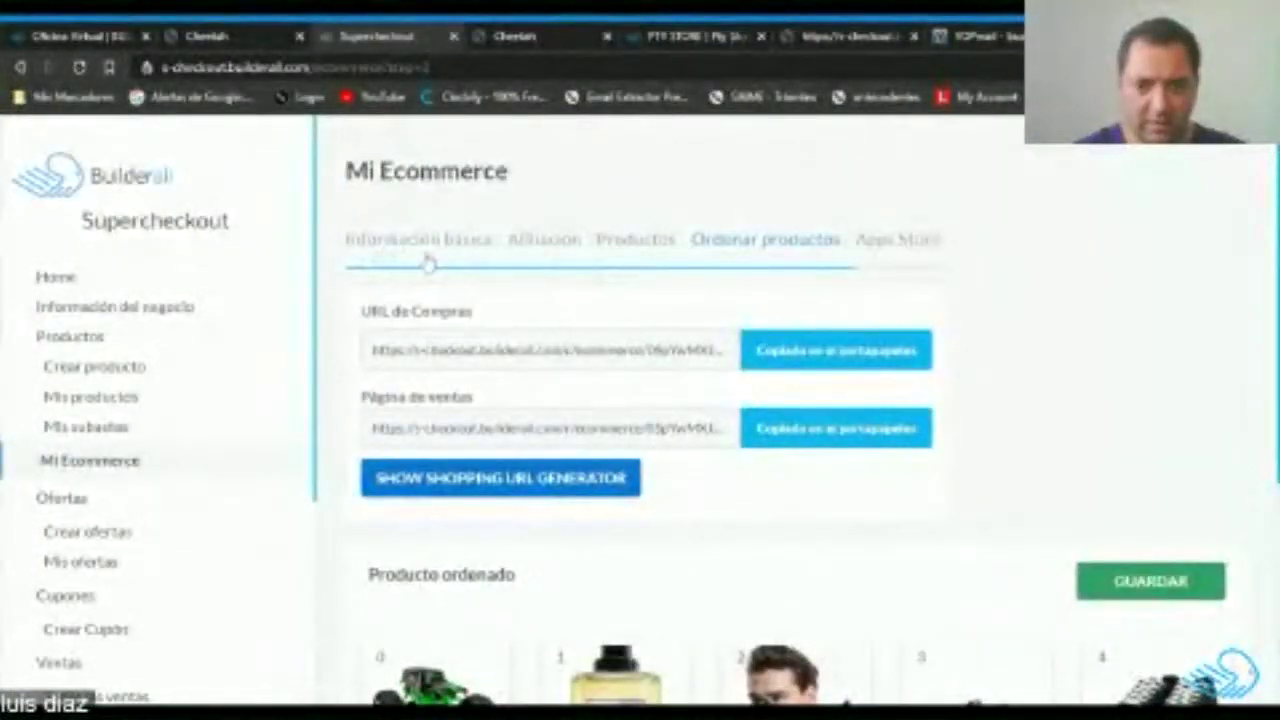
Return to Información básica, showing US Dollar currency and the PayPal sandbox gateway.
{"action": "left_click", "coordinate": [428, 258]}
{"action": "scroll", "coordinate": [617, 396], "scroll_direction": "down", "scroll_amount": 8}
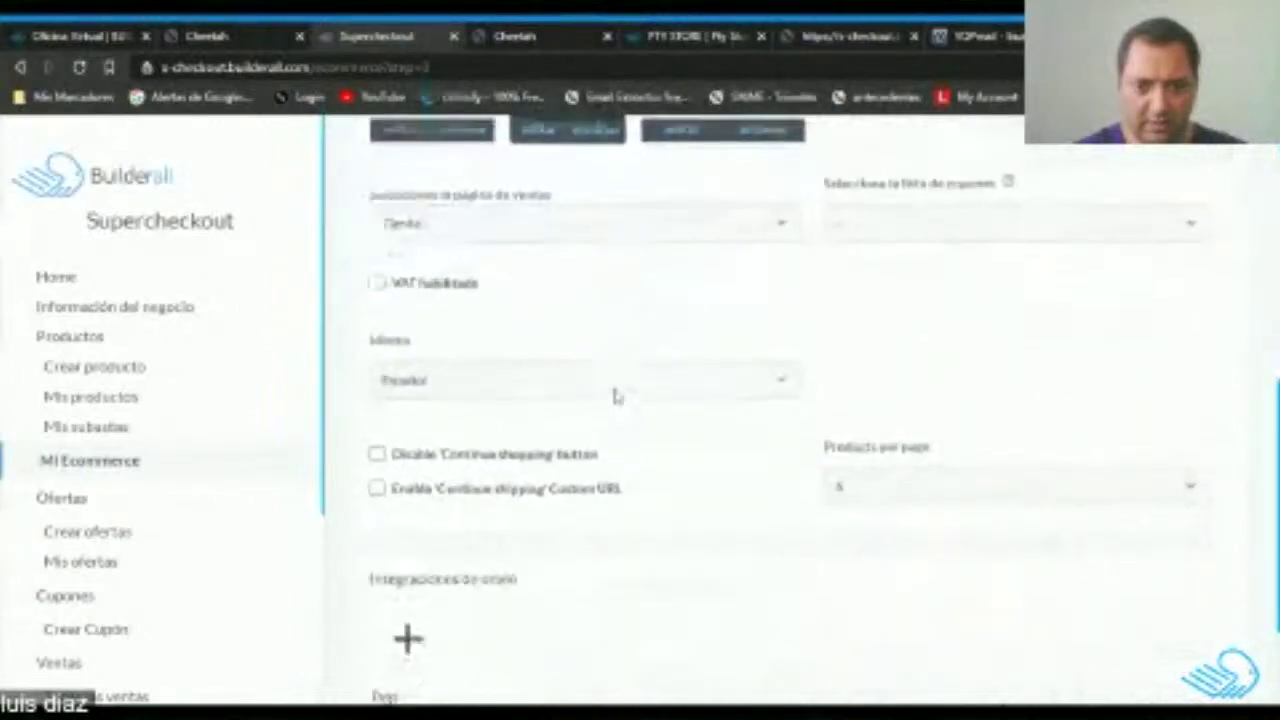
{"action": "scroll", "coordinate": [617, 396], "scroll_direction": "up", "scroll_amount": 9}
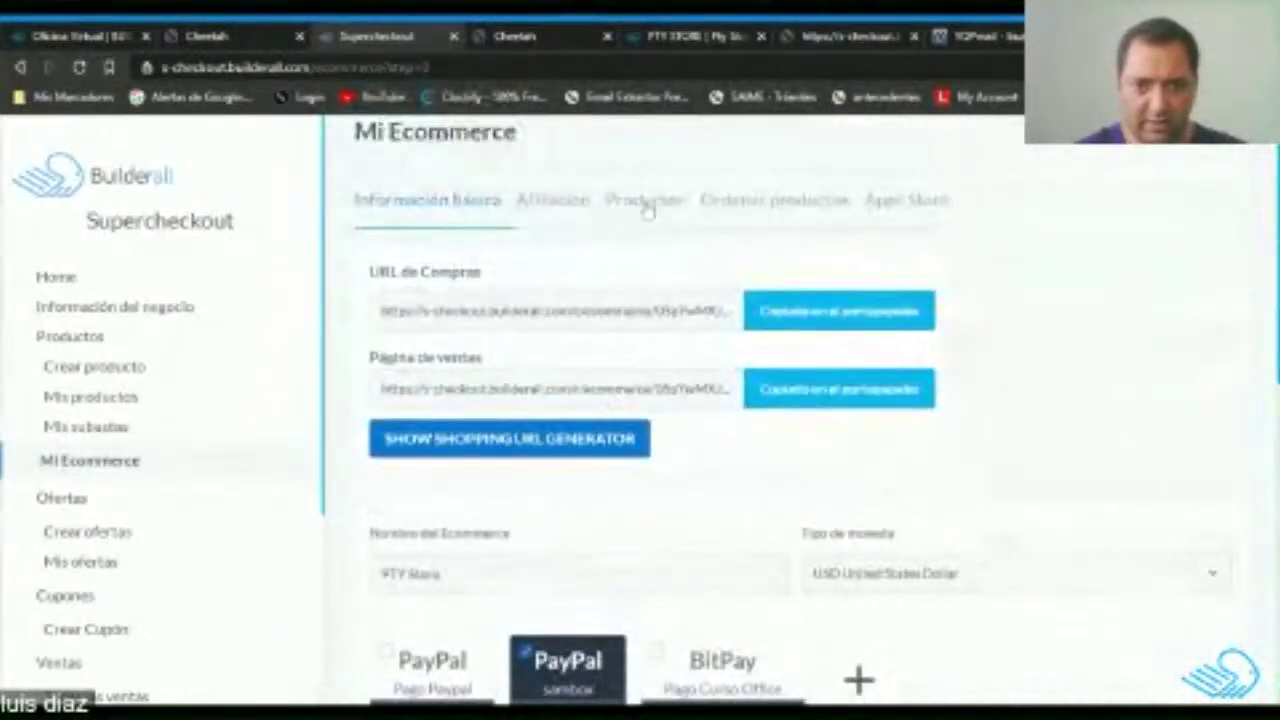
Open the polo shirt's product options and enable inventory tracking with a raised stock count.
{"action": "left_click", "coordinate": [645, 202]}
{"action": "scroll", "coordinate": [463, 365], "scroll_direction": "down", "scroll_amount": 3}
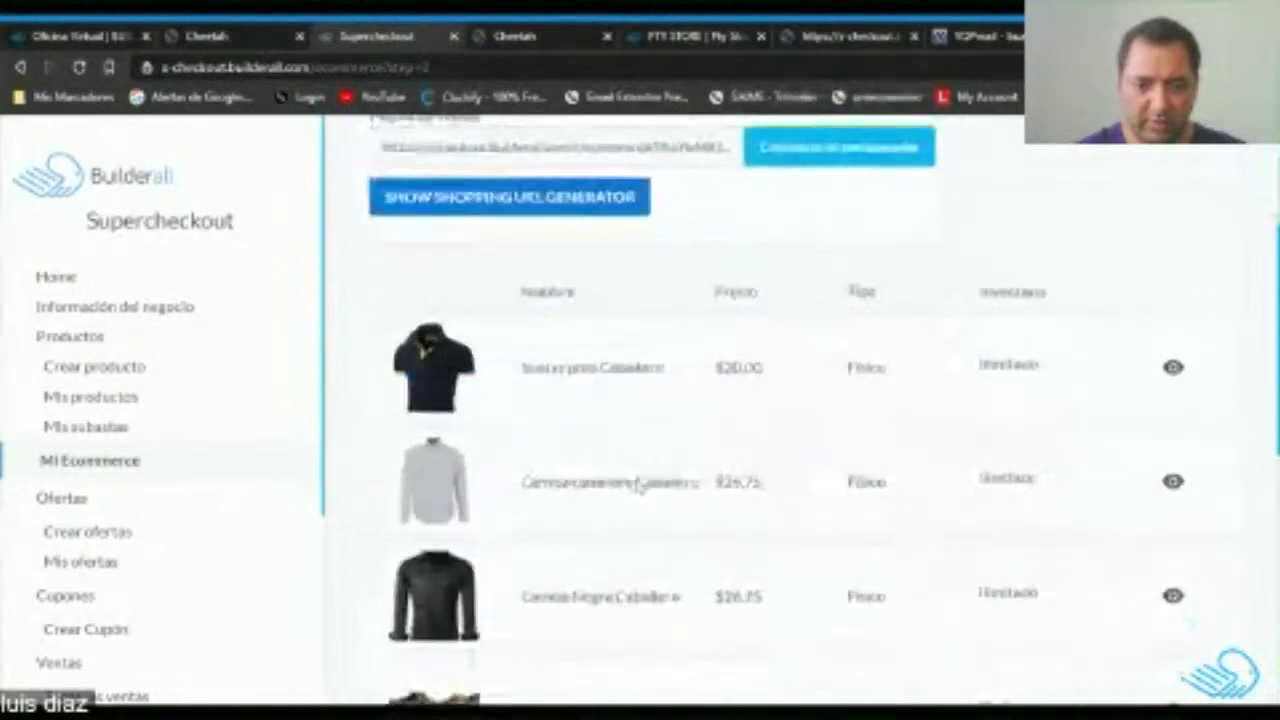
{"action": "left_click", "coordinate": [463, 367]}
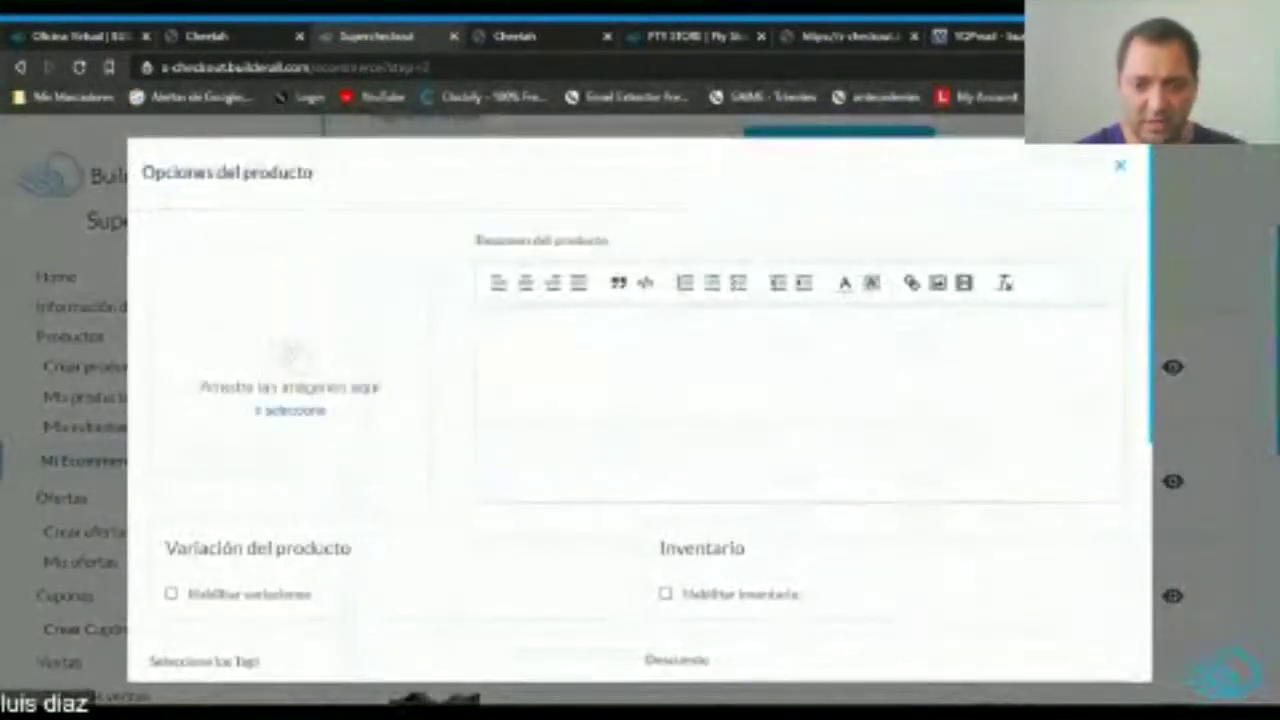
{"action": "scroll", "coordinate": [867, 434], "scroll_direction": "down", "scroll_amount": 3}
{"action": "scroll", "coordinate": [684, 365], "scroll_direction": "up", "scroll_amount": 2}
{"action": "left_click", "coordinate": [684, 365]}
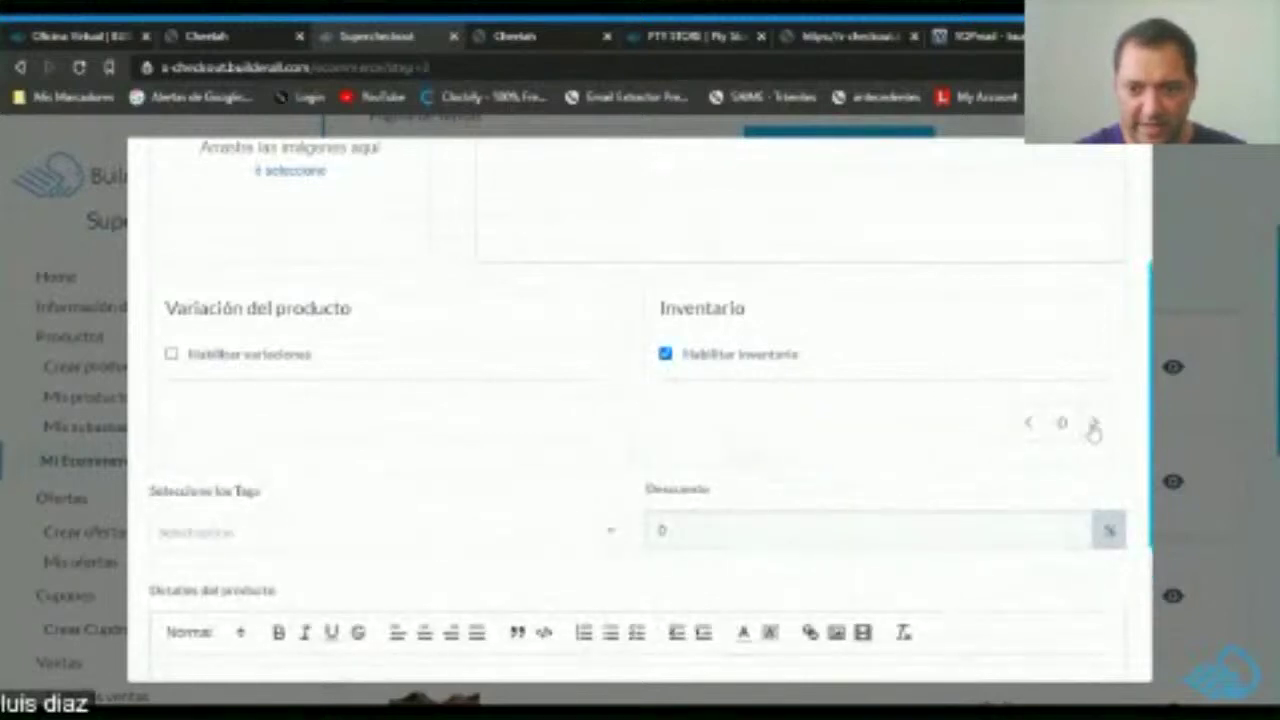
{"action": "left_click", "coordinate": [1095, 425]}
{"action": "left_click", "coordinate": [1095, 425]}
{"action": "left_click", "coordinate": [1095, 425]}
{"action": "left_click", "coordinate": [1095, 425]}
{"action": "left_click", "coordinate": [1095, 425]}
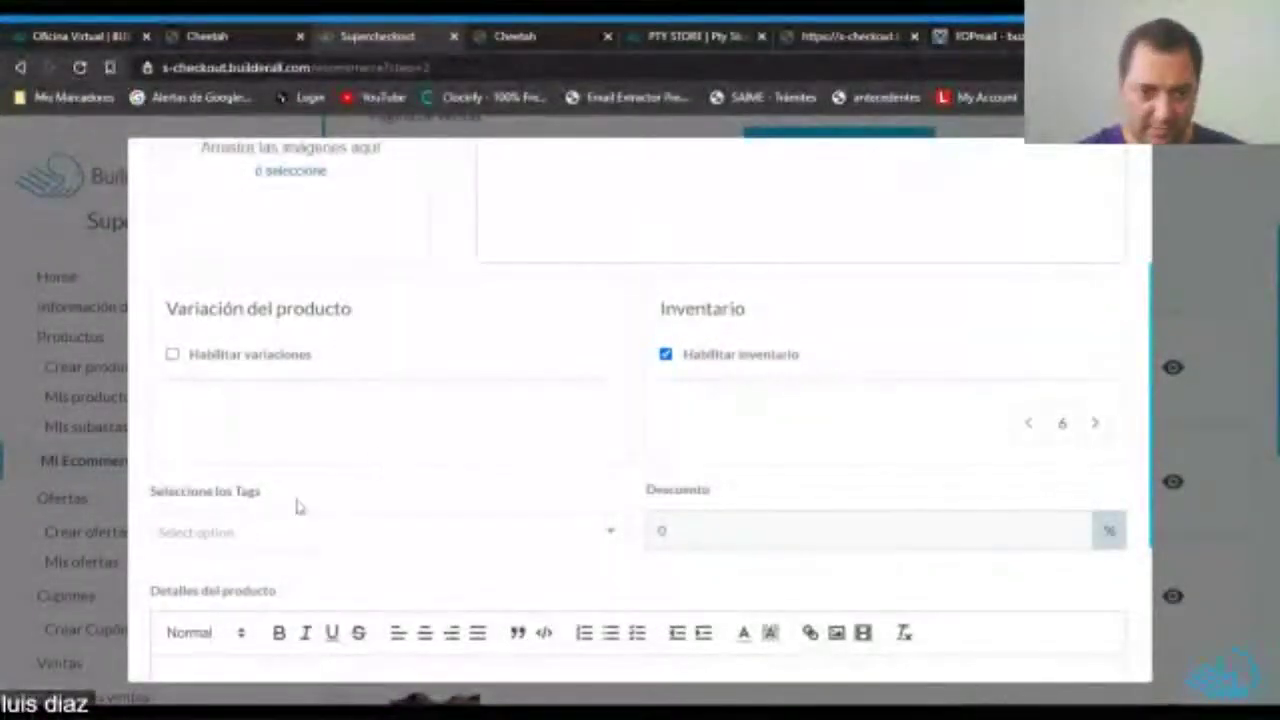
Enable Habilitar variaciones and start a variant group named Talla.
{"action": "left_click", "coordinate": [172, 355]}
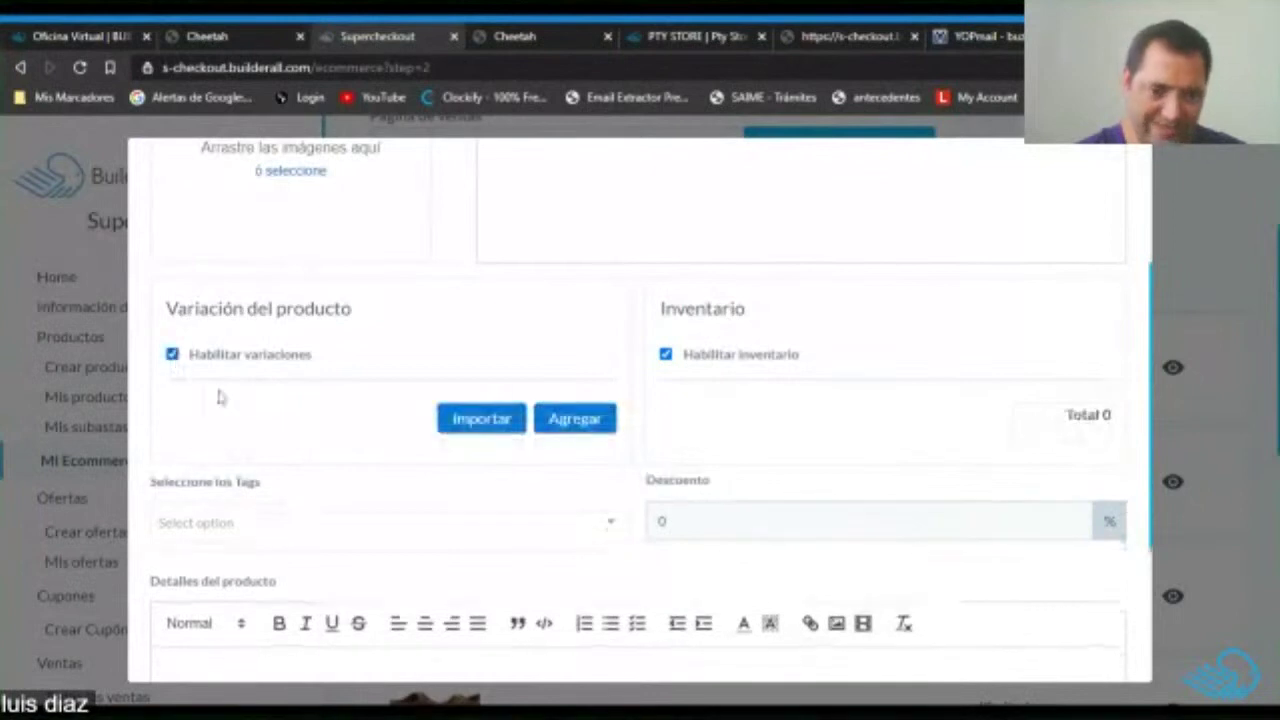
{"action": "left_click", "coordinate": [576, 424]}
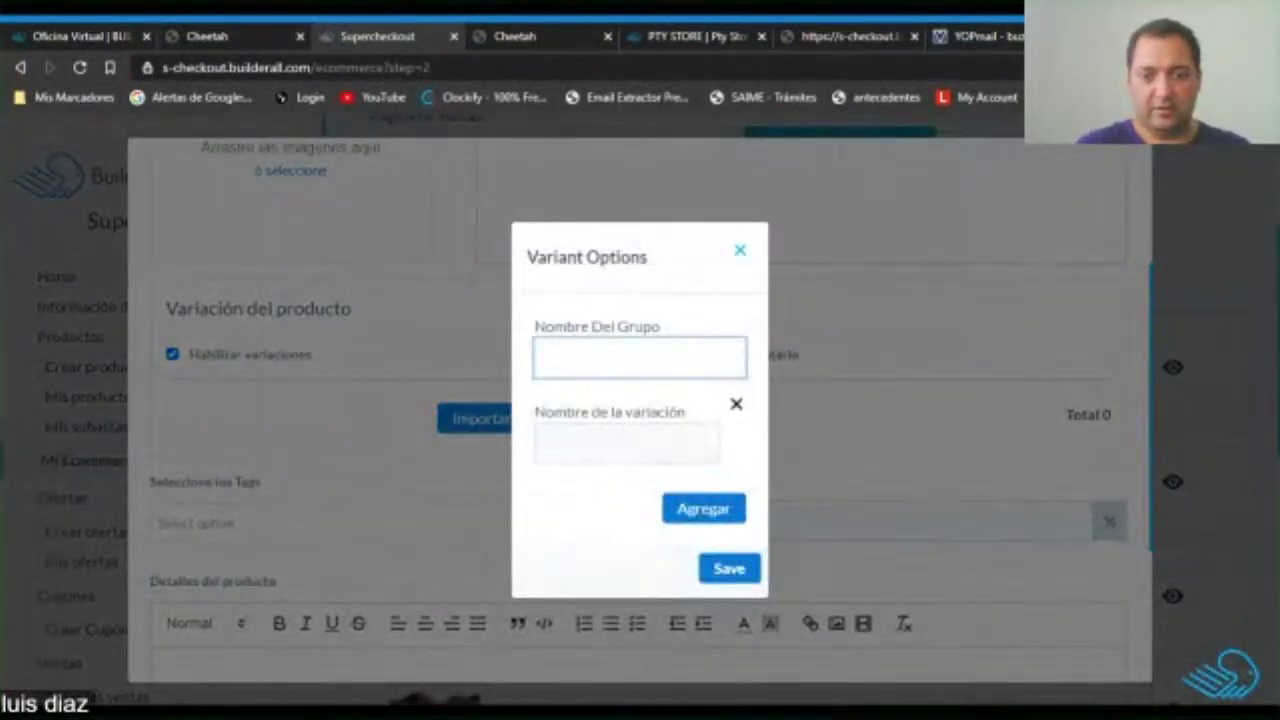
{"action": "type", "text": "Talla"}
{"action": "key", "text": "Tab"}
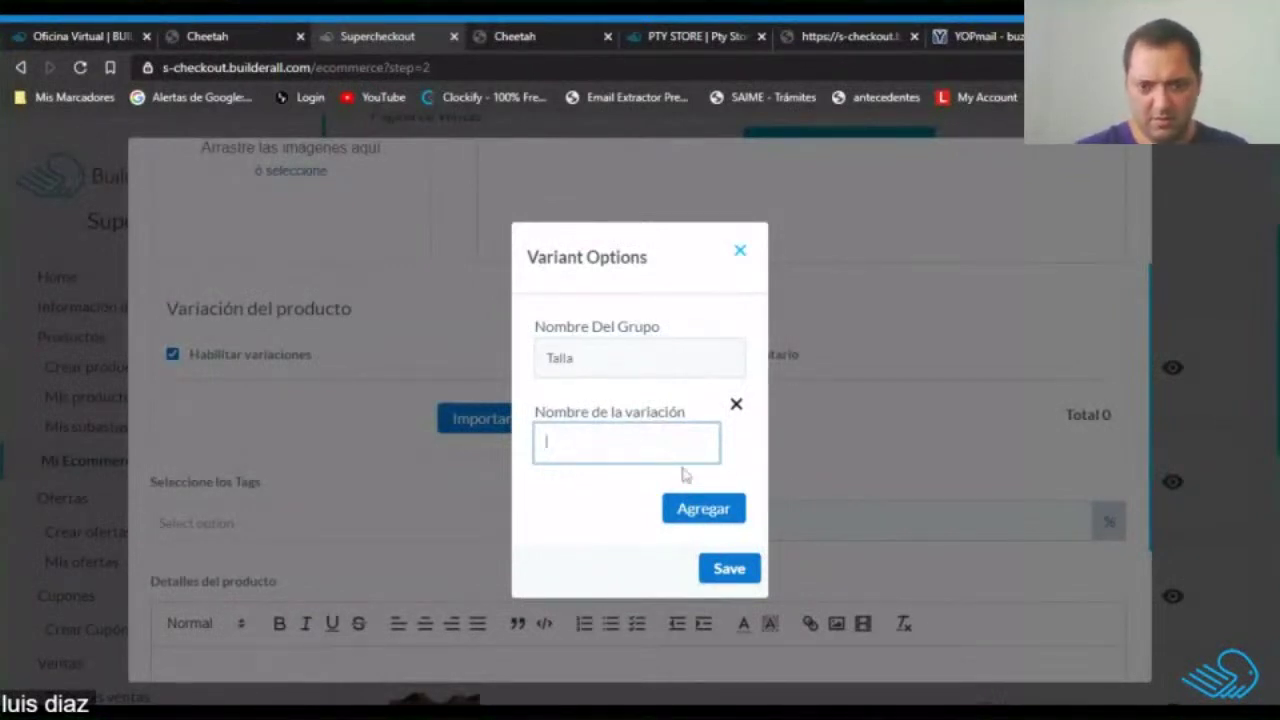
Add sizes S, L and XL alongside M, drop the empty field, and save.
{"action": "left_click", "coordinate": [692, 507]}
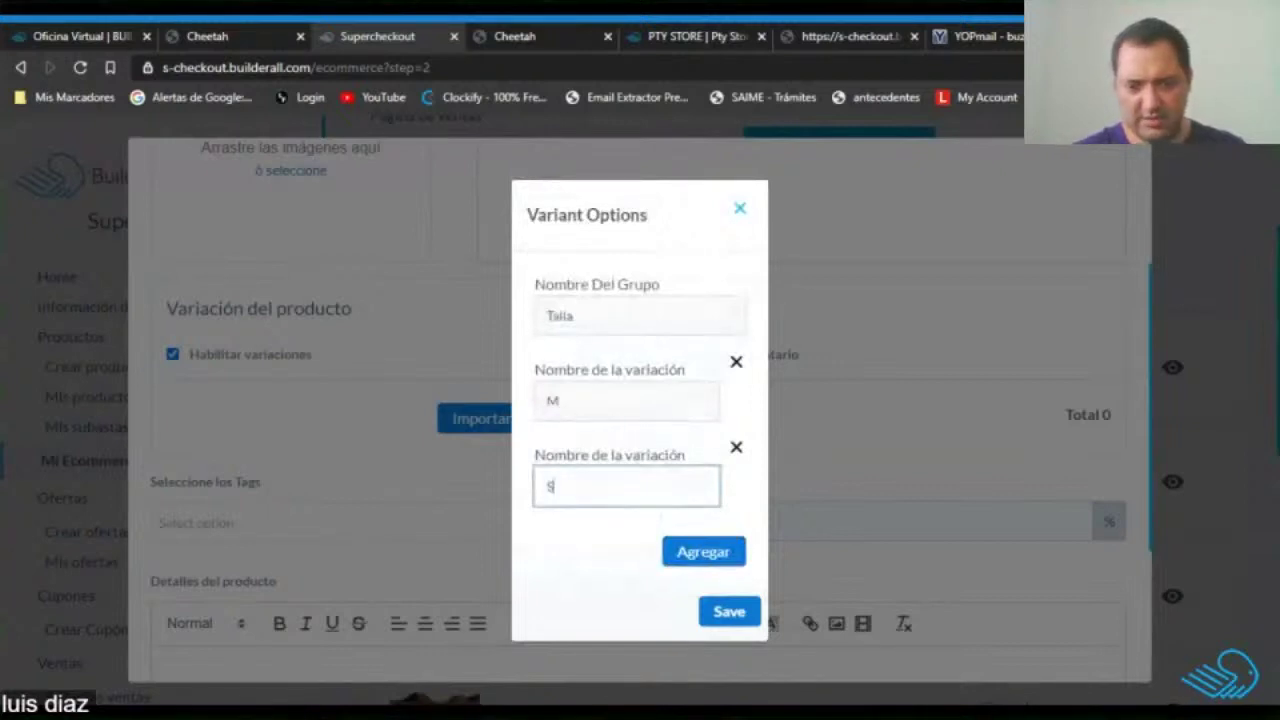
{"action": "type", "text": "S"}
{"action": "left_click", "coordinate": [708, 558]}
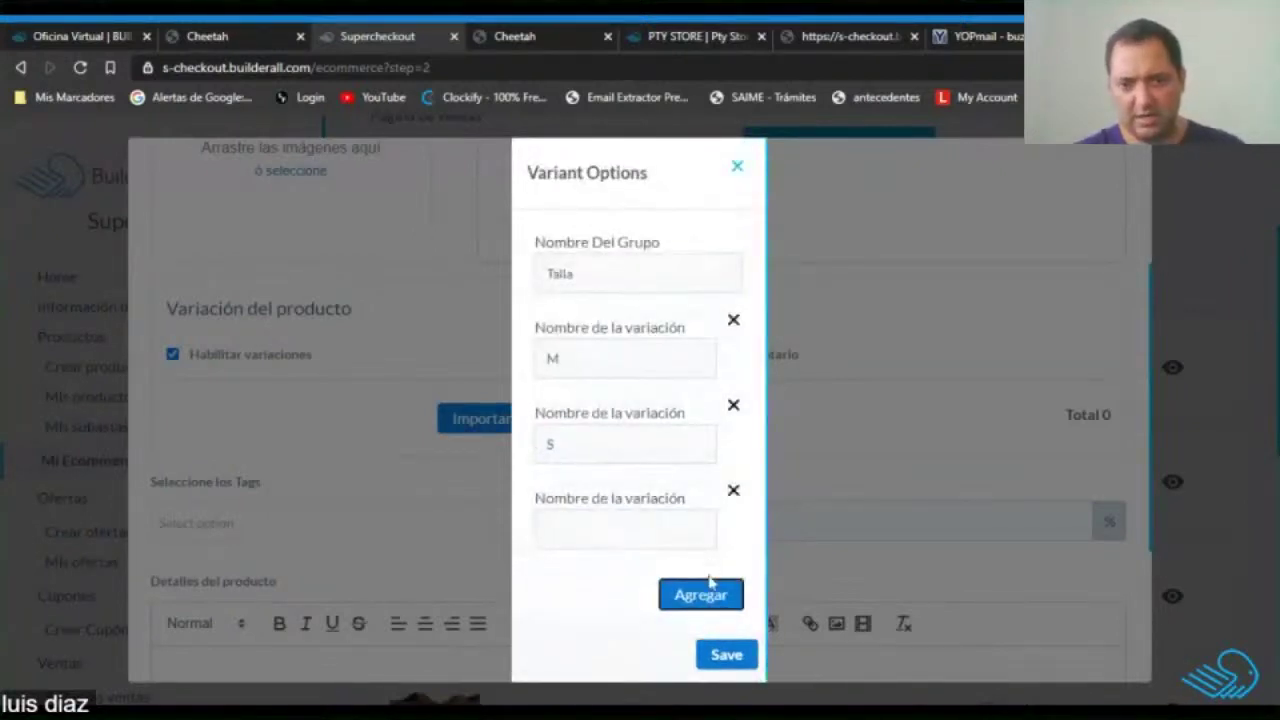
{"action": "left_click", "coordinate": [662, 532]}
{"action": "type", "text": "L"}
{"action": "left_click", "coordinate": [700, 596]}
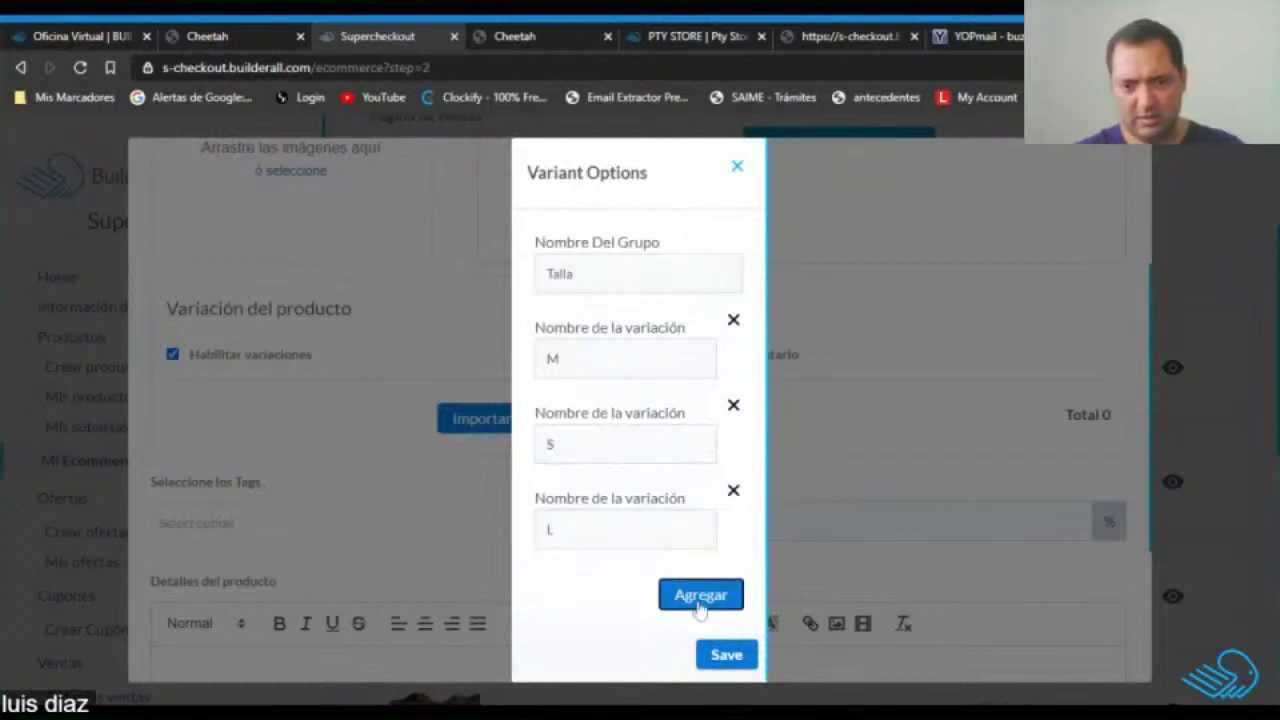
{"action": "left_click", "coordinate": [623, 612]}
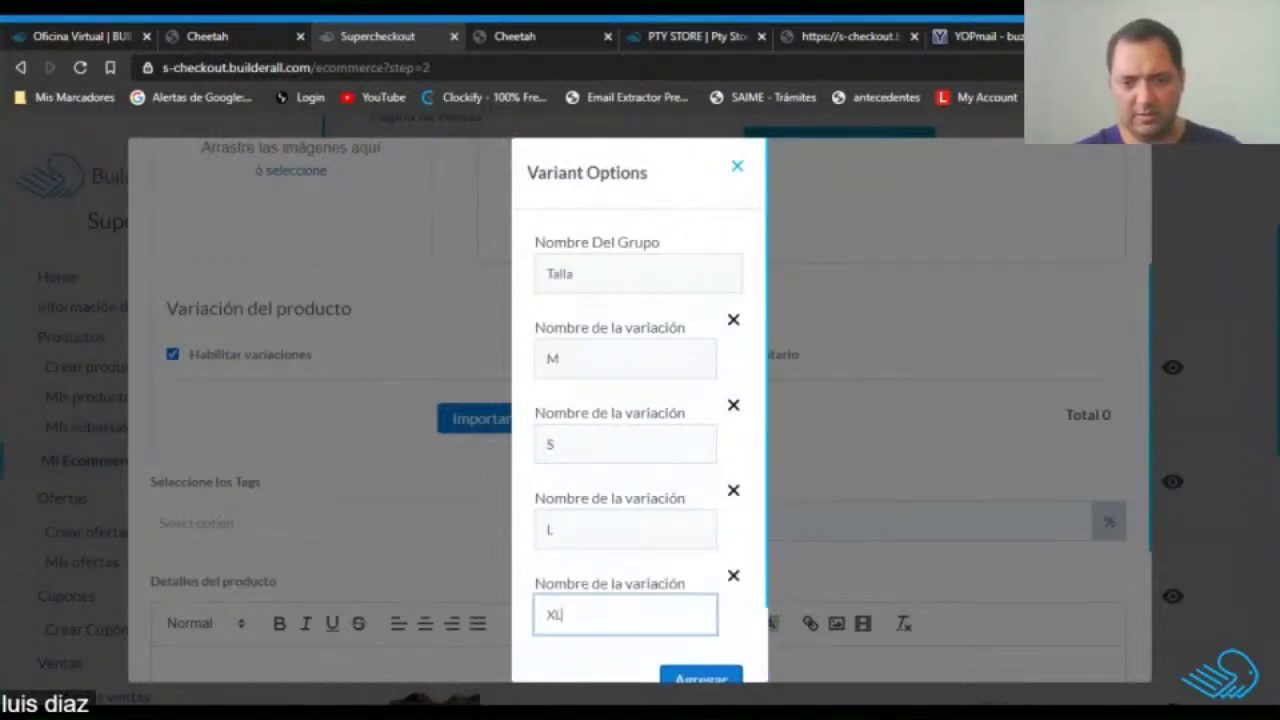
{"action": "type", "text": "XL"}
{"action": "scroll", "coordinate": [640, 500], "scroll_direction": "down", "scroll_amount": 2}
{"action": "left_click", "coordinate": [698, 595]}
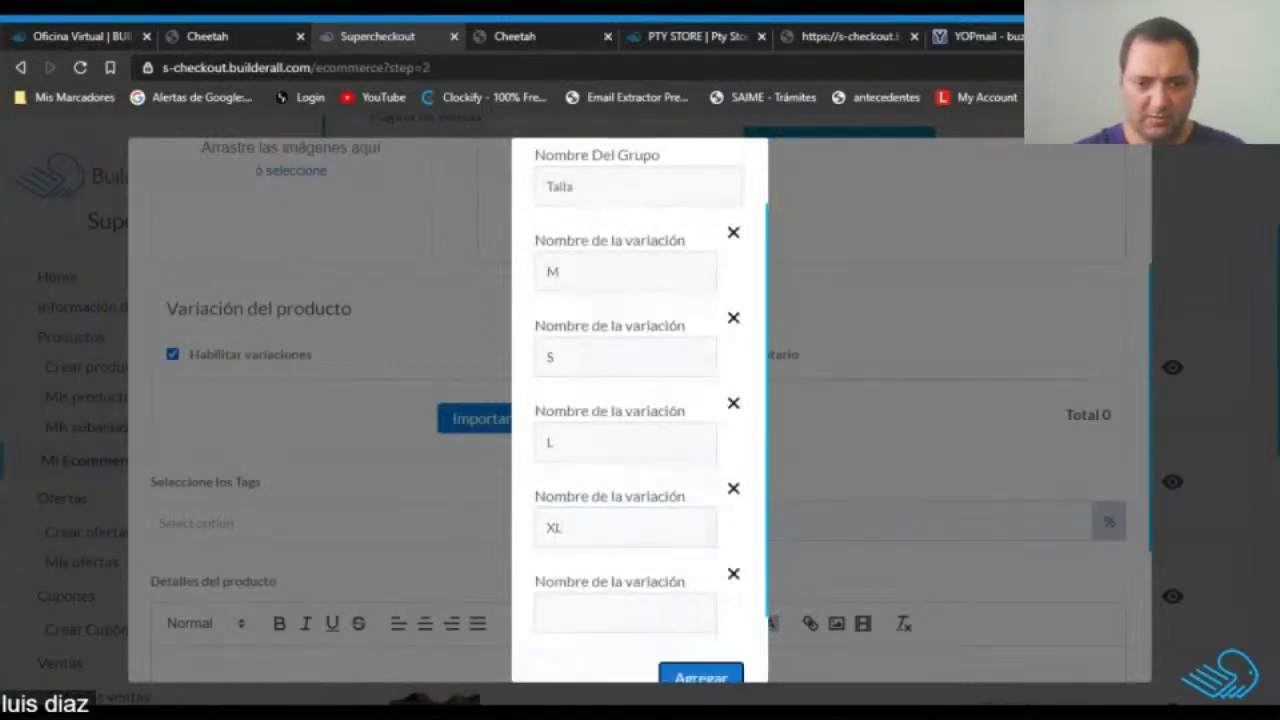
{"action": "left_click", "coordinate": [733, 575]}
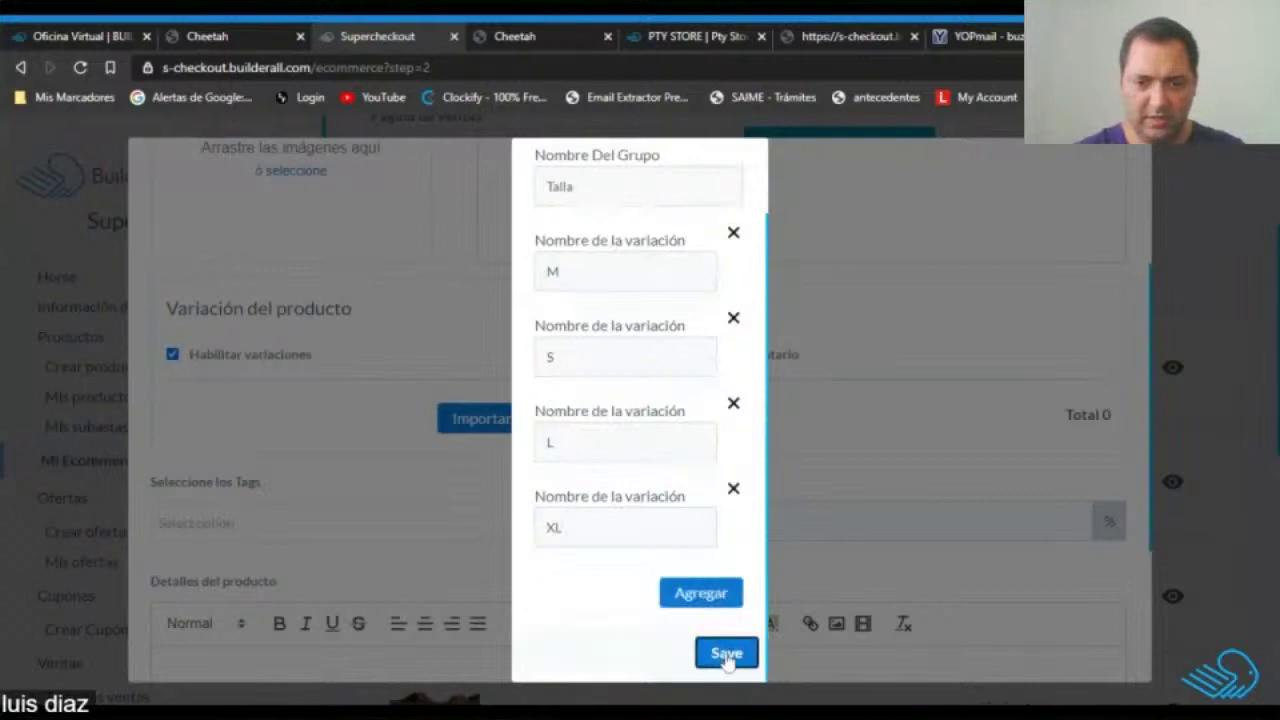
{"action": "left_click", "coordinate": [726, 655]}
Adjust the Inventario counts for sizes M, S and L, bringing L to 4.
{"action": "scroll", "coordinate": [1008, 543], "scroll_direction": "up", "scroll_amount": 3}
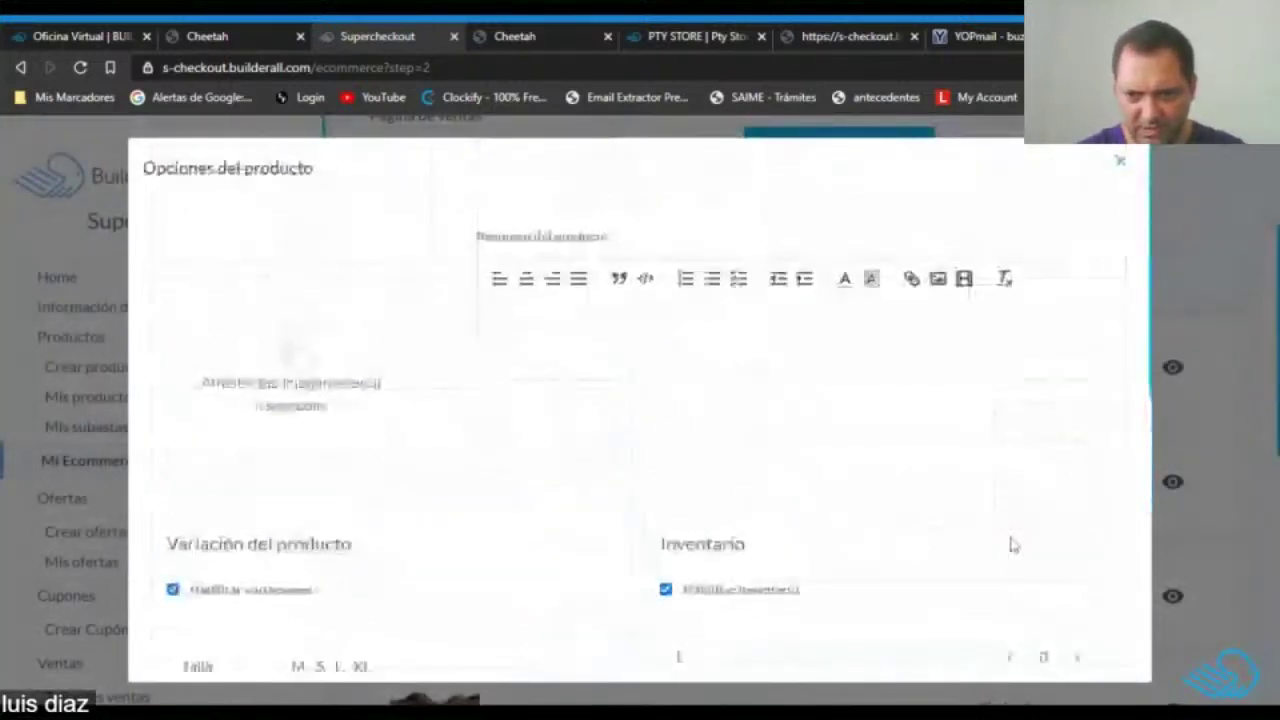
{"action": "scroll", "coordinate": [1131, 477], "scroll_direction": "down", "scroll_amount": 2}
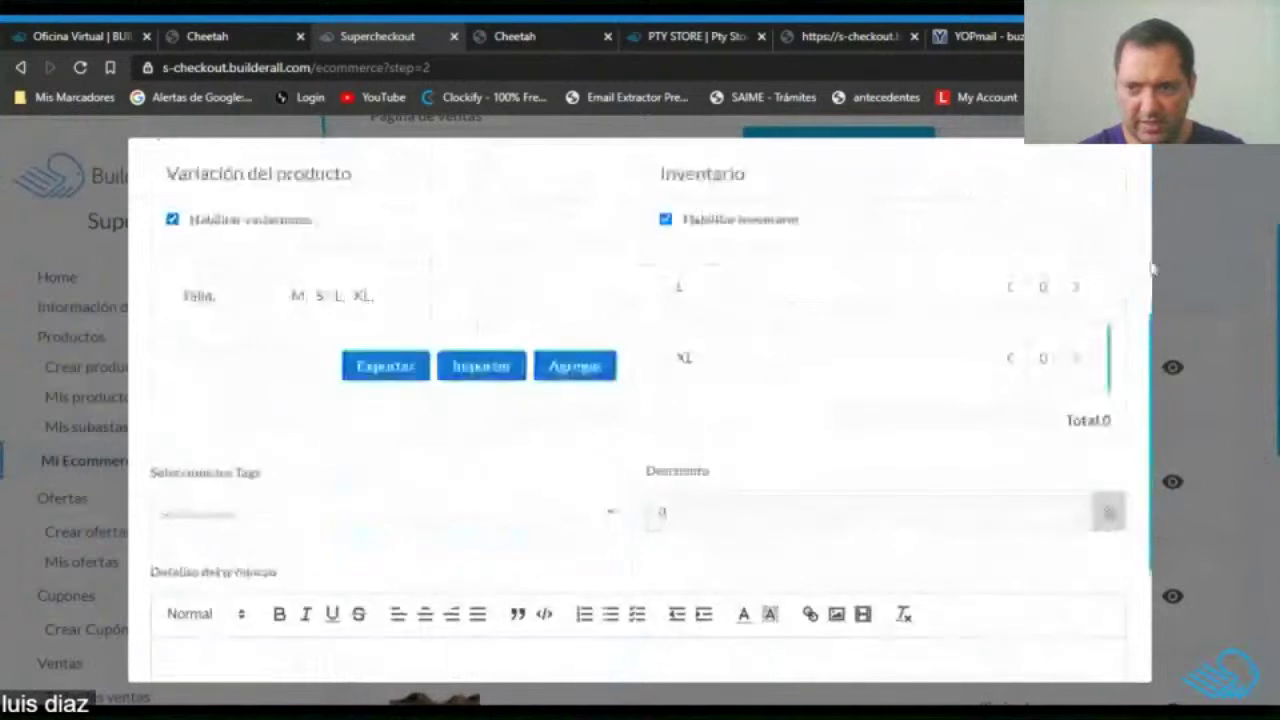
{"action": "scroll", "coordinate": [934, 320], "scroll_direction": "up", "scroll_amount": 2}
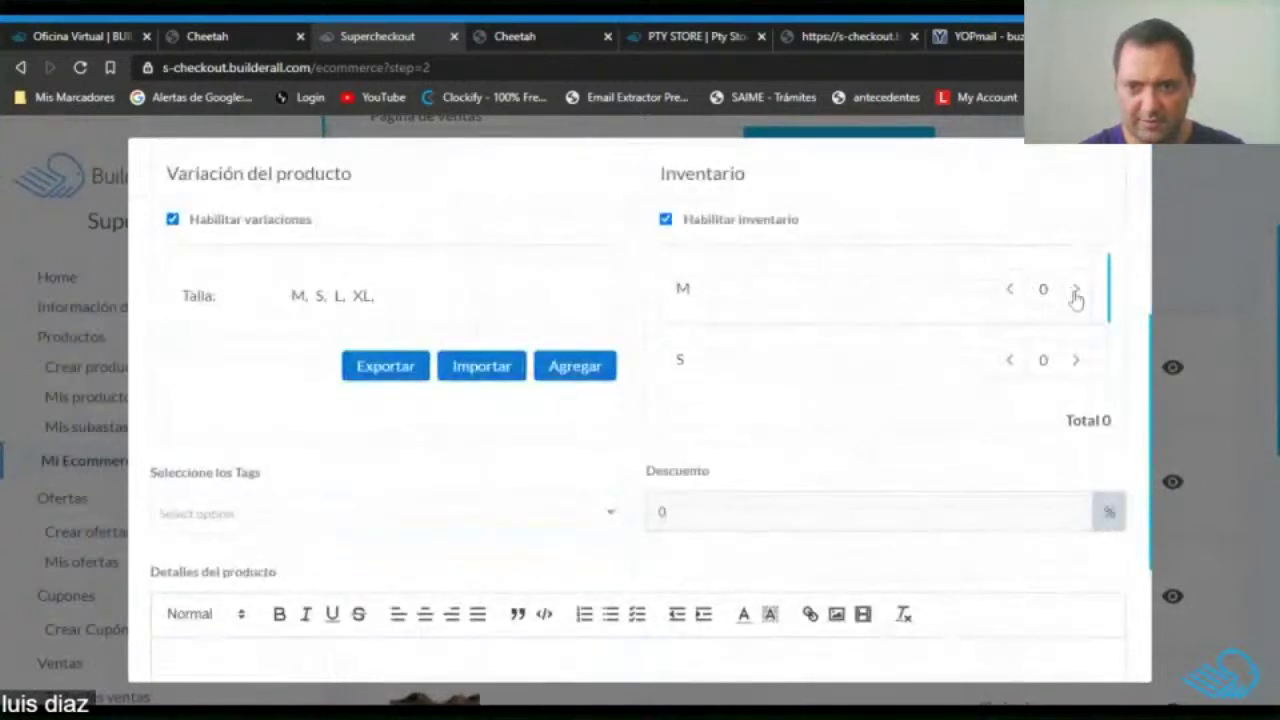
{"action": "left_click", "coordinate": [1076, 290]}
{"action": "left_click", "coordinate": [1076, 290]}
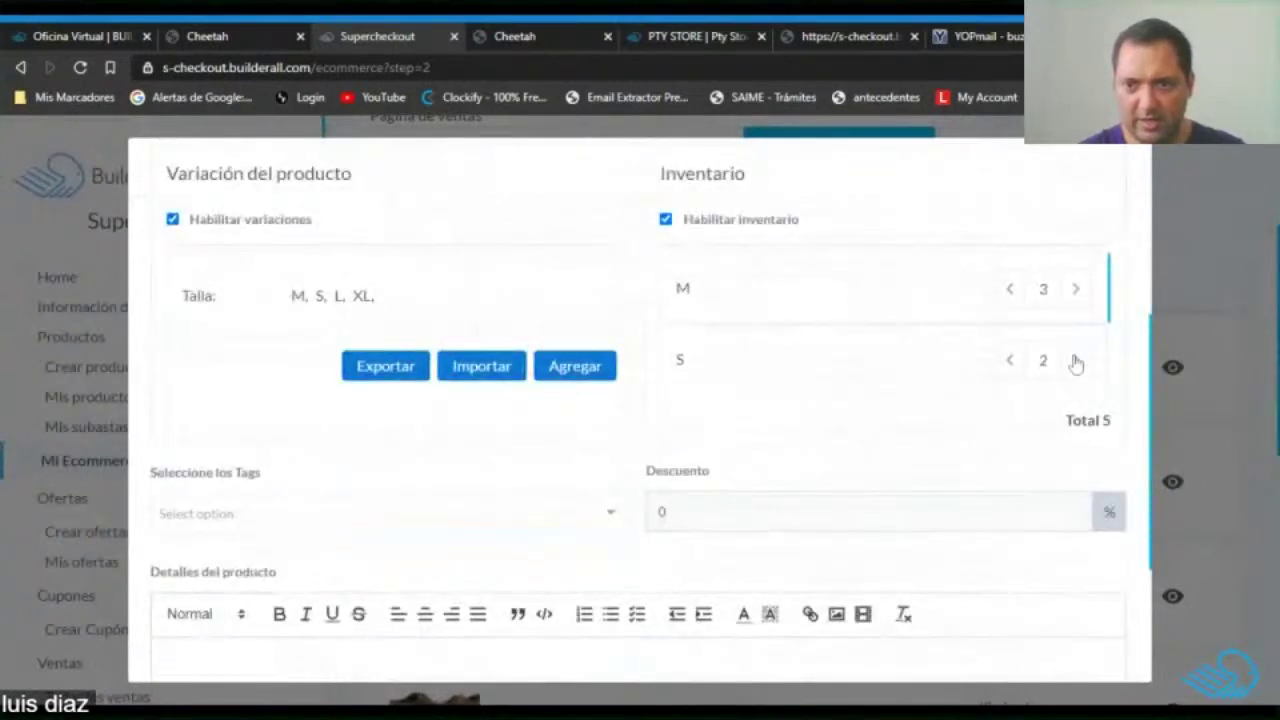
{"action": "left_click", "coordinate": [1009, 360]}
{"action": "scroll", "coordinate": [997, 317], "scroll_direction": "down", "scroll_amount": 2}
{"action": "scroll", "coordinate": [1036, 343], "scroll_direction": "up", "scroll_amount": 1}
{"action": "left_click", "coordinate": [1076, 382]}
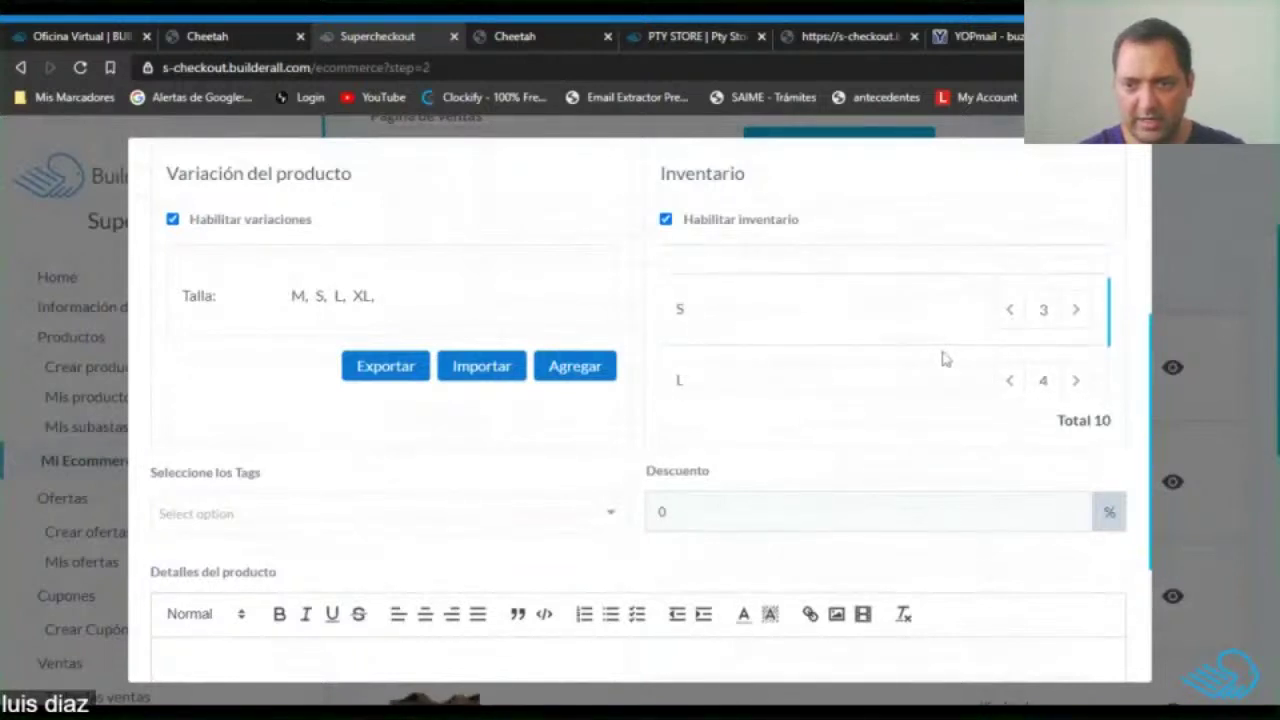
Save the product options so Sueter polo Caballero lists inventory 13.
{"action": "scroll", "coordinate": [960, 340], "scroll_direction": "down", "scroll_amount": 1}
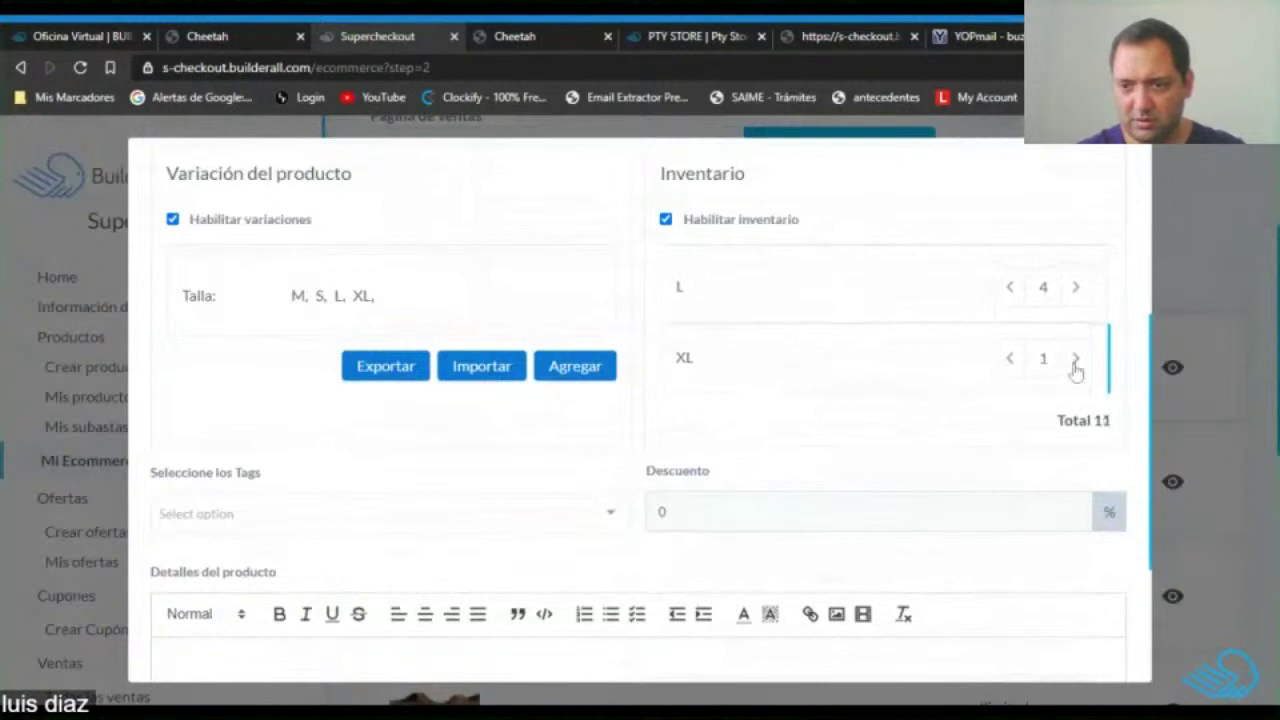
{"action": "scroll", "coordinate": [893, 354], "scroll_direction": "down", "scroll_amount": 2}
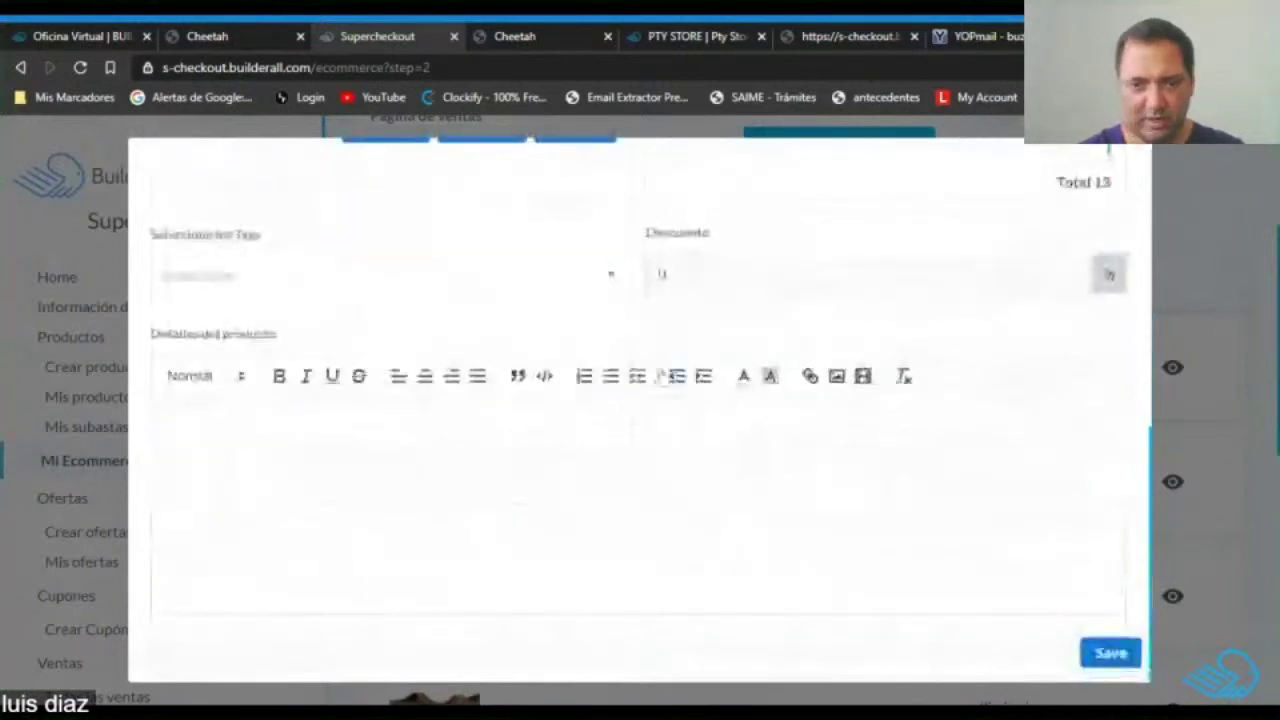
{"action": "left_click", "coordinate": [665, 273]}
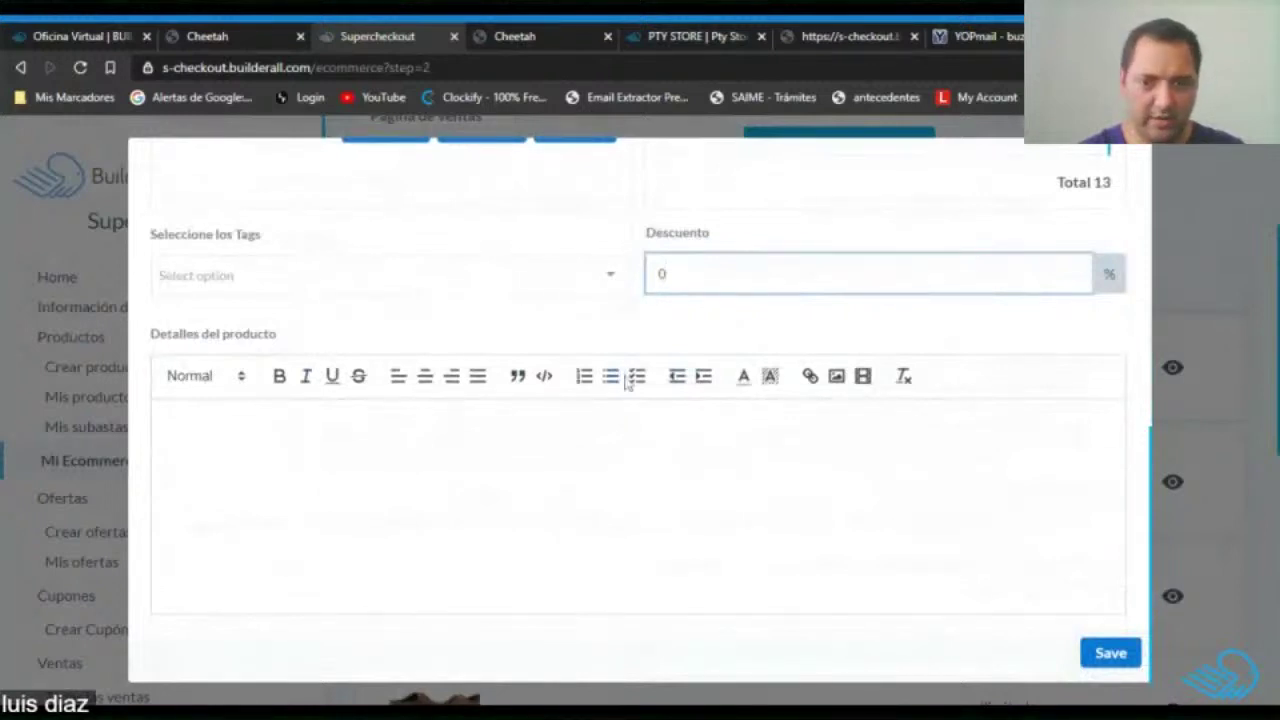
{"action": "left_click", "coordinate": [167, 420]}
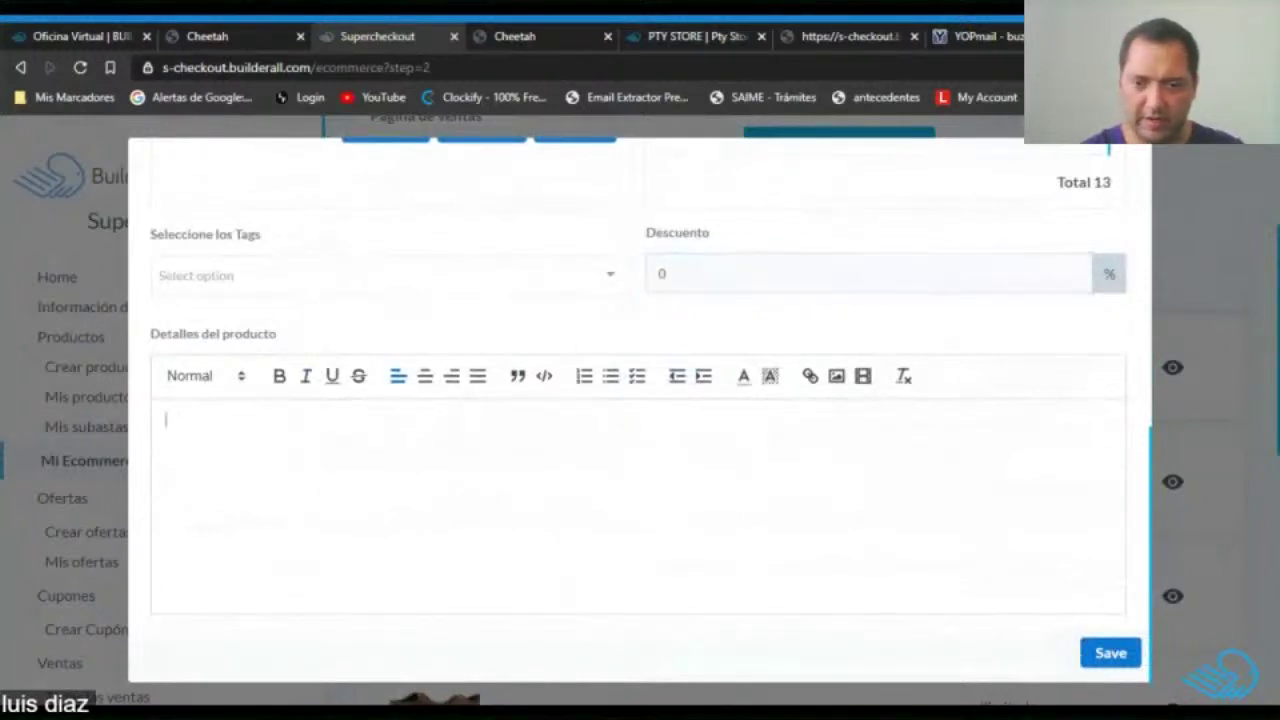
{"action": "left_click", "coordinate": [1112, 662]}
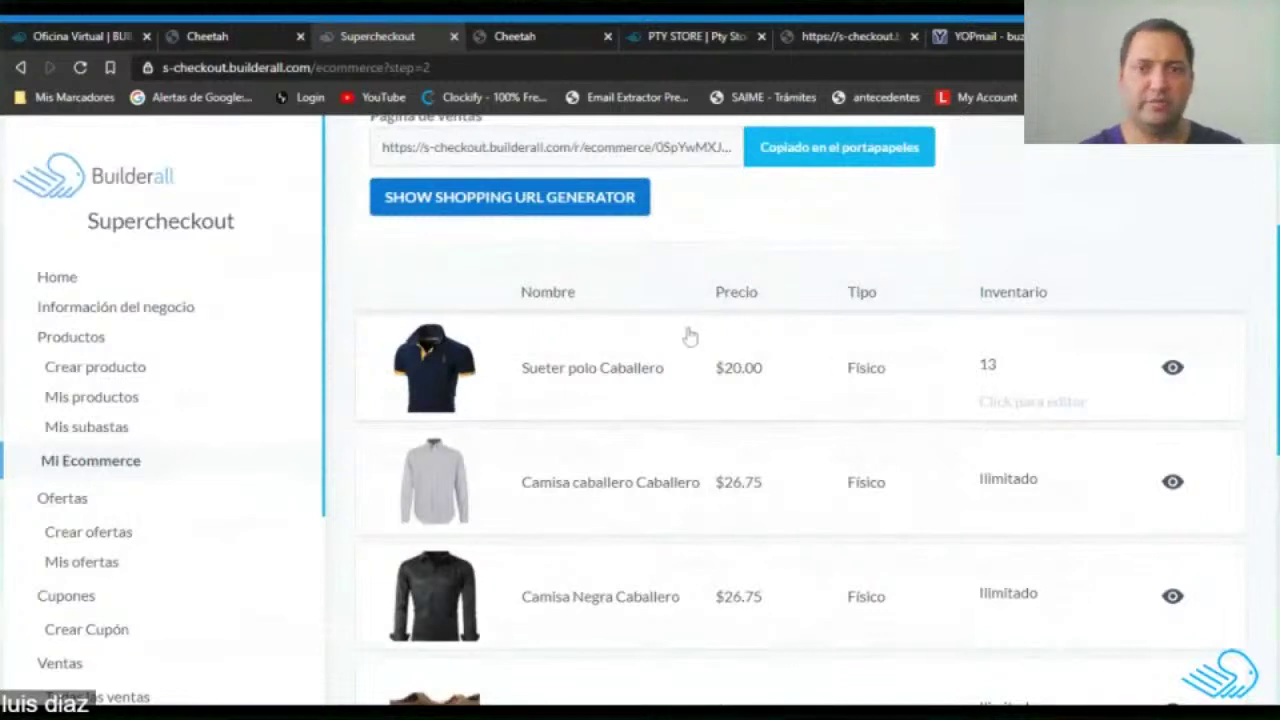
Close the buyer's orders tab and return to the PTY Store website.
{"action": "left_click", "coordinate": [700, 36]}
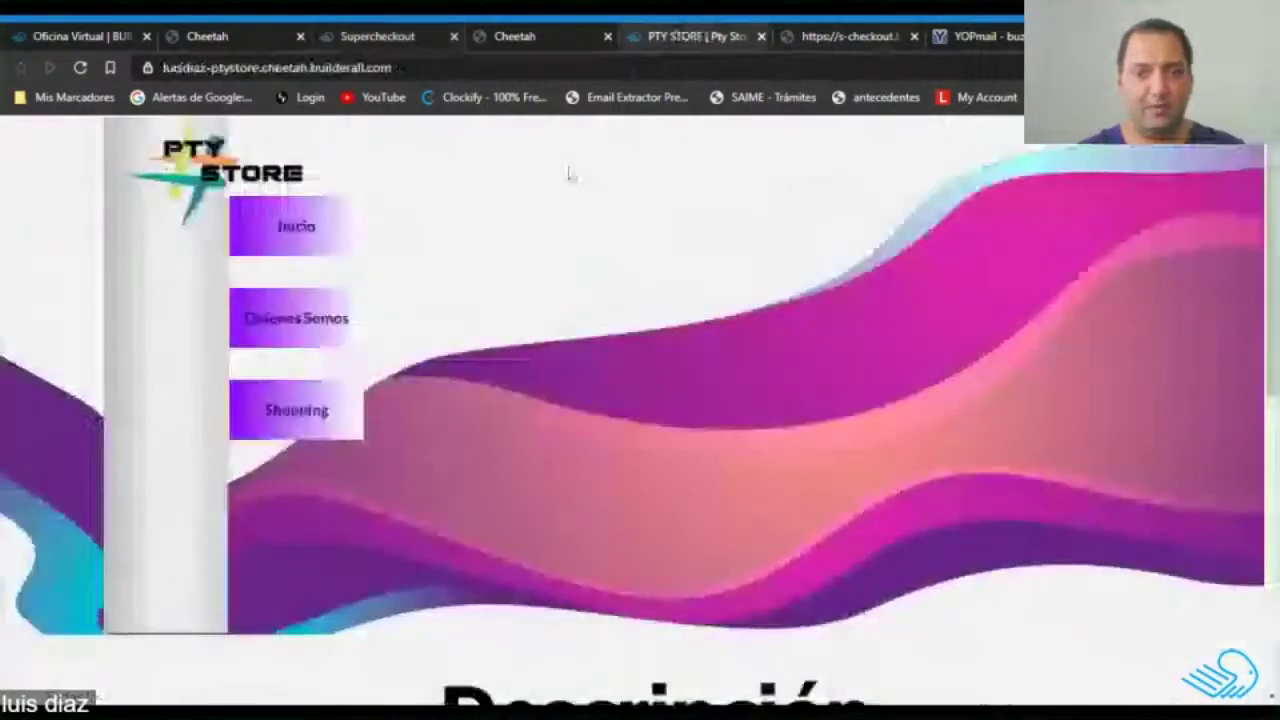
{"action": "left_click", "coordinate": [850, 36]}
{"action": "scroll", "coordinate": [680, 354], "scroll_direction": "up", "scroll_amount": 2}
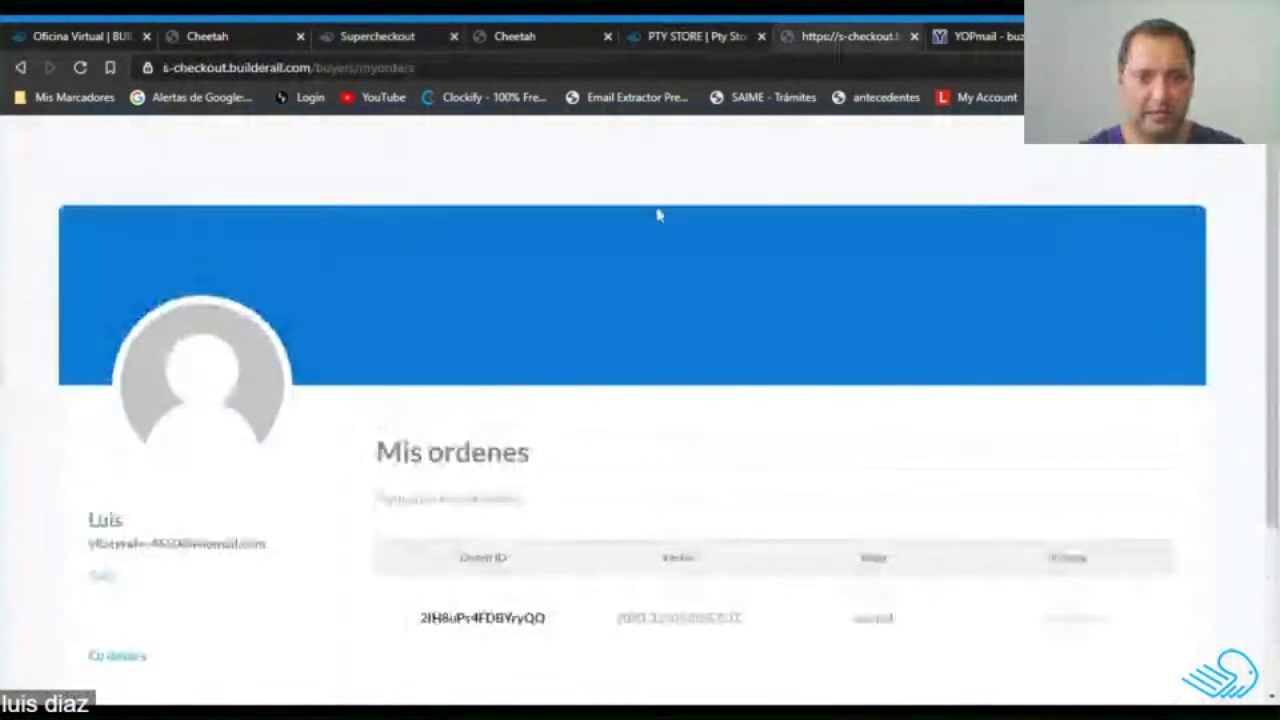
{"action": "left_click", "coordinate": [913, 36]}
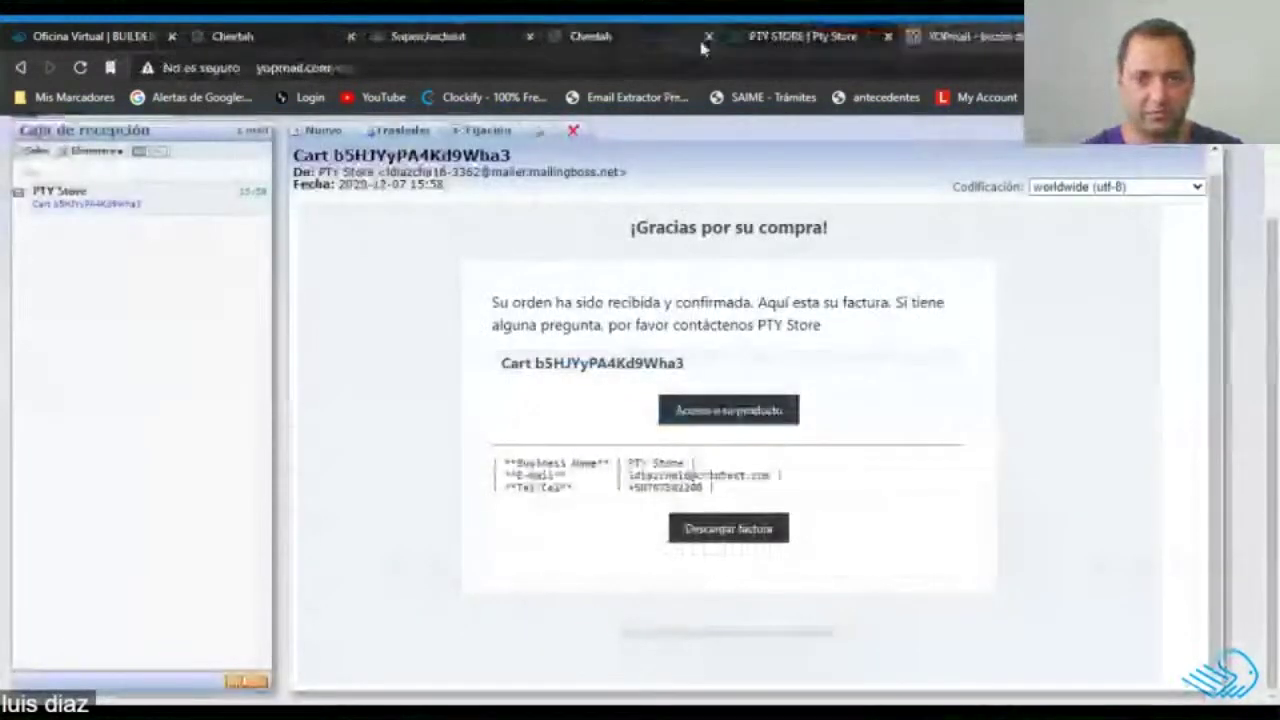
{"action": "left_click", "coordinate": [765, 37]}
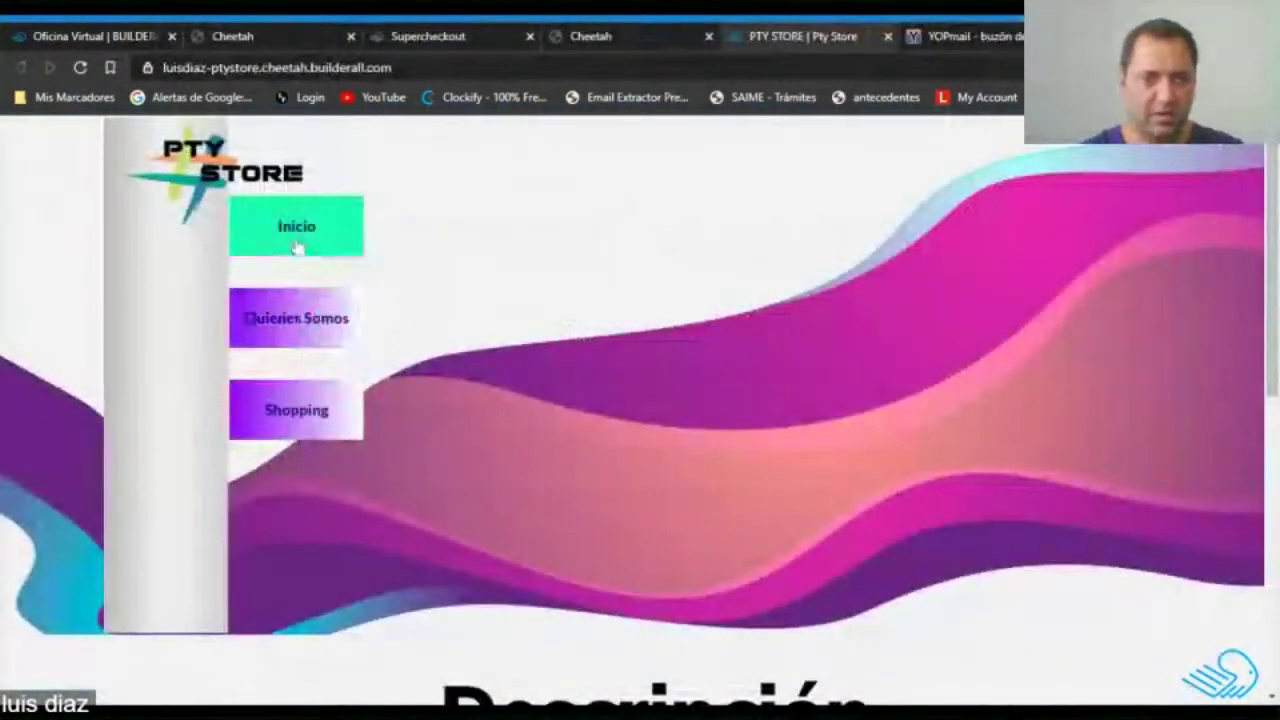
Open Sueter polo Caballero from the Shopping page and select size XL.
{"action": "left_click", "coordinate": [297, 410]}
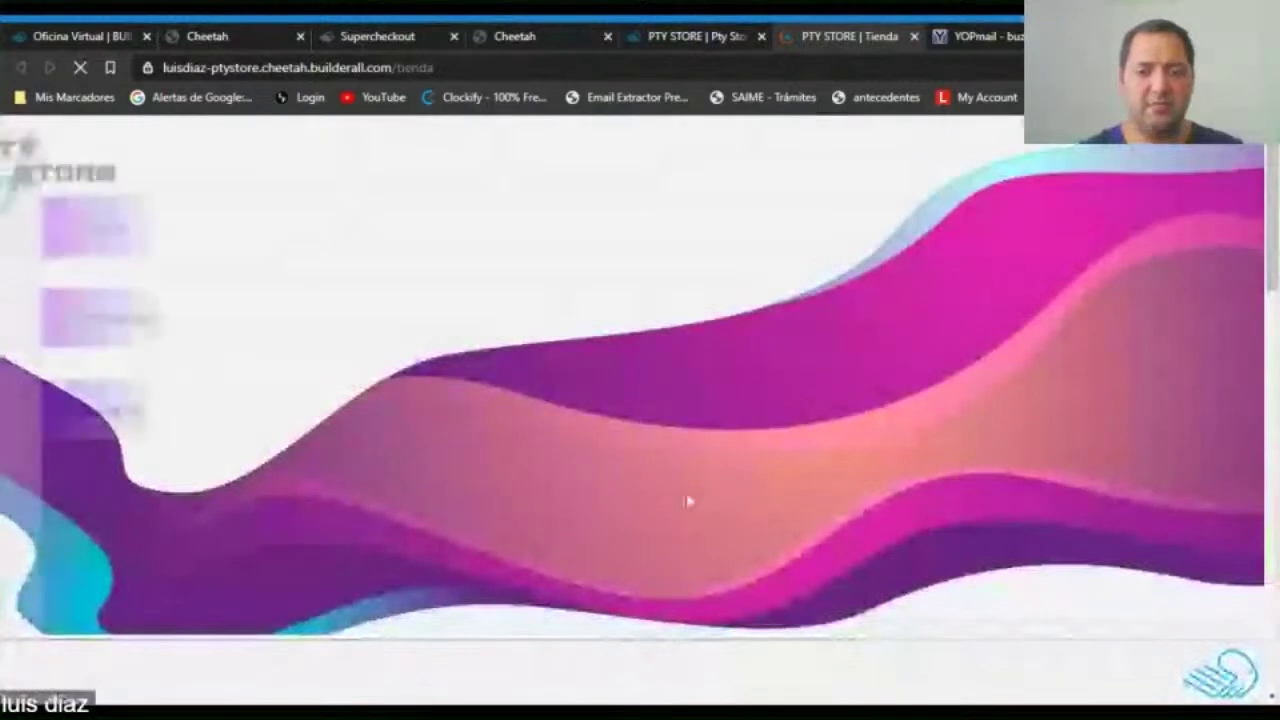
{"action": "scroll", "coordinate": [690, 505], "scroll_direction": "down", "scroll_amount": 3}
{"action": "scroll", "coordinate": [690, 505], "scroll_direction": "down", "scroll_amount": 1}
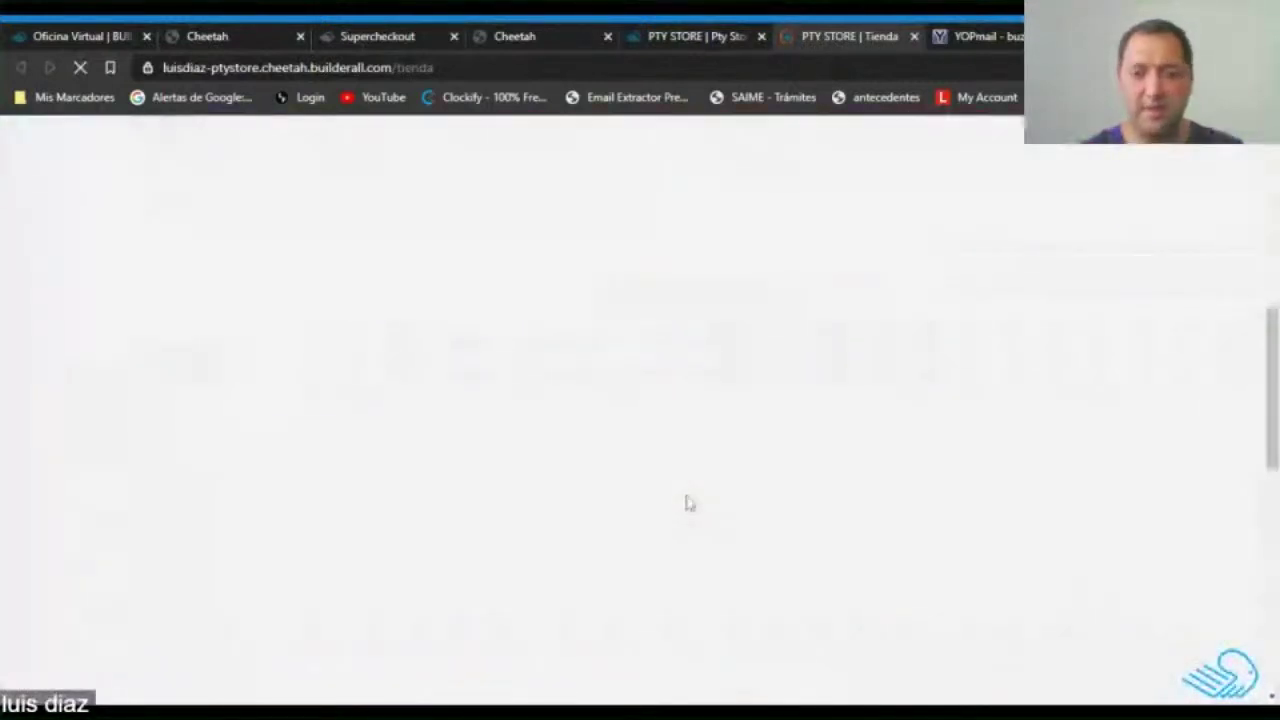
{"action": "scroll", "coordinate": [688, 503], "scroll_direction": "down", "scroll_amount": 5}
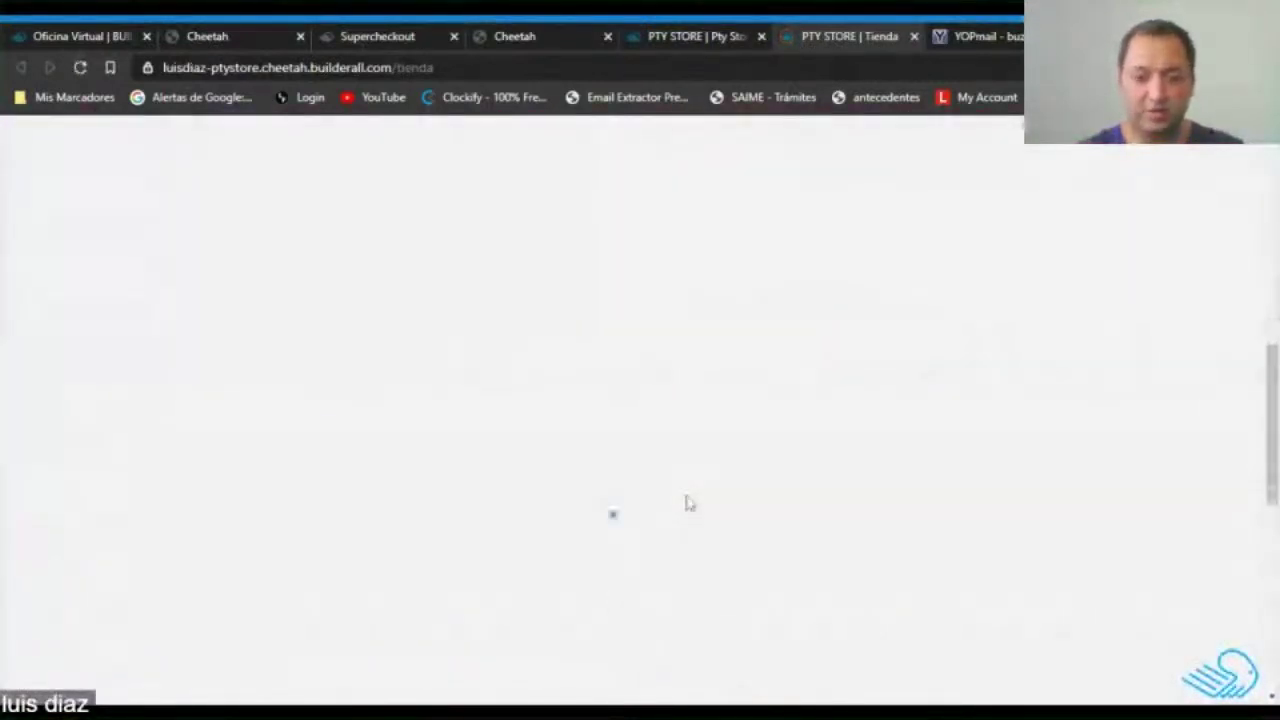
{"action": "scroll", "coordinate": [668, 492], "scroll_direction": "up", "scroll_amount": 1}
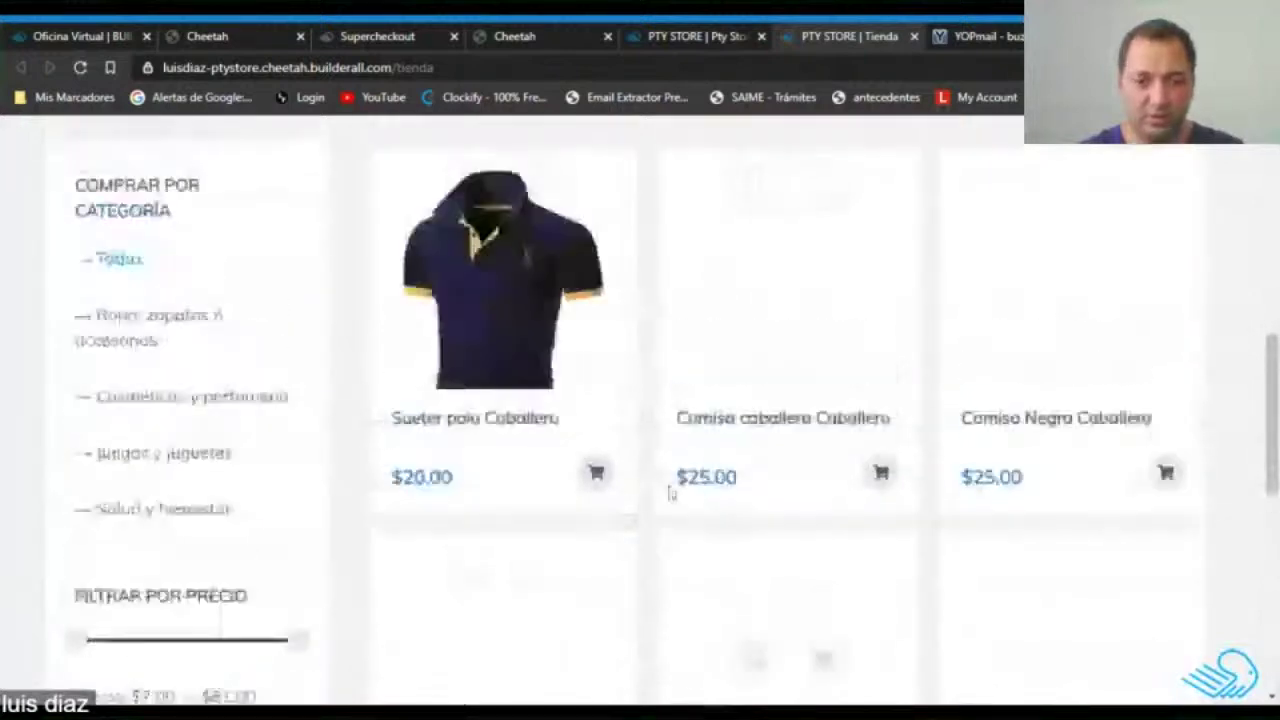
{"action": "left_click", "coordinate": [472, 433]}
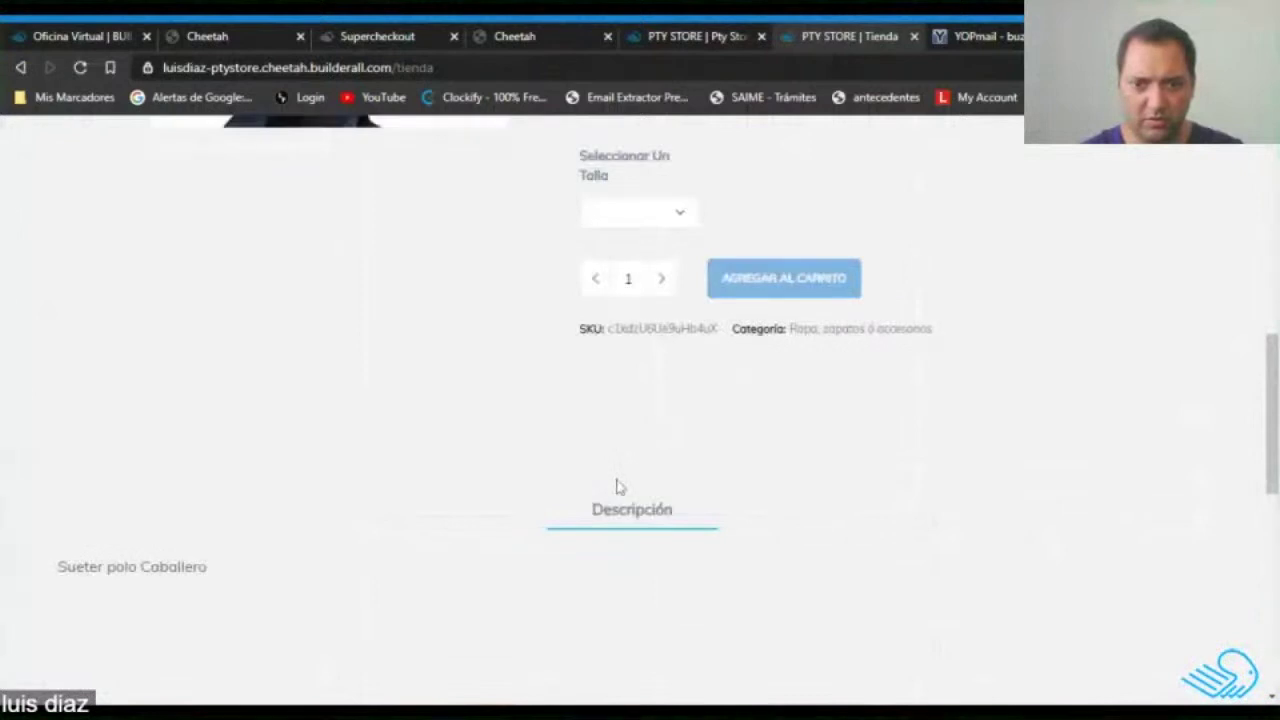
{"action": "scroll", "coordinate": [640, 430], "scroll_direction": "up", "scroll_amount": 1}
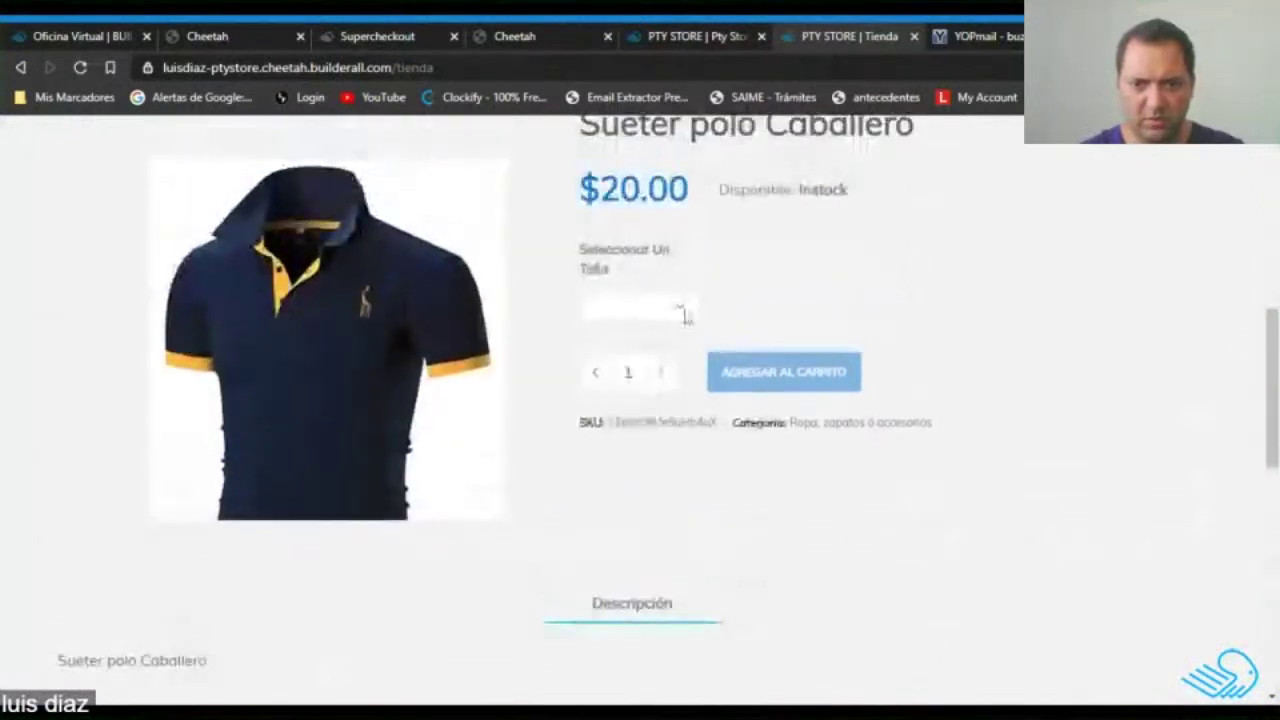
{"action": "left_click", "coordinate": [610, 398]}
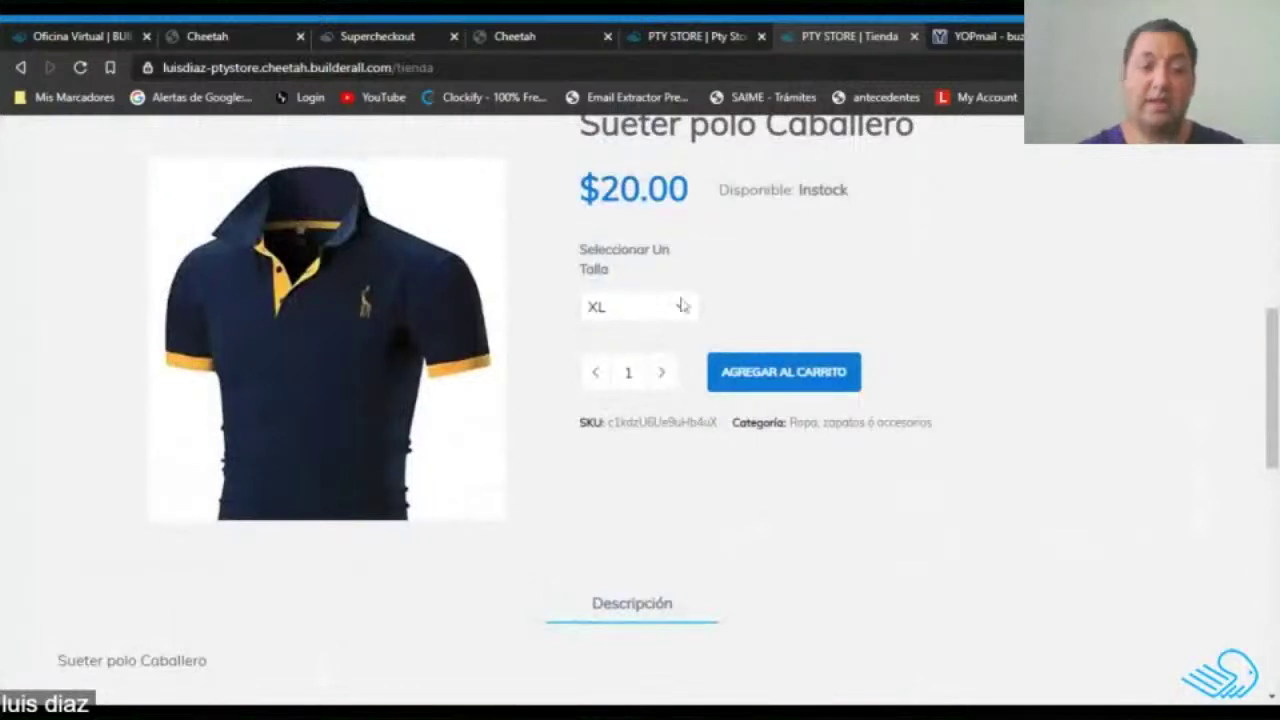
Dismiss the publish confirmation and open the Sueter polo Caballero options in Supercheckout.
{"action": "left_click", "coordinate": [715, 33]}
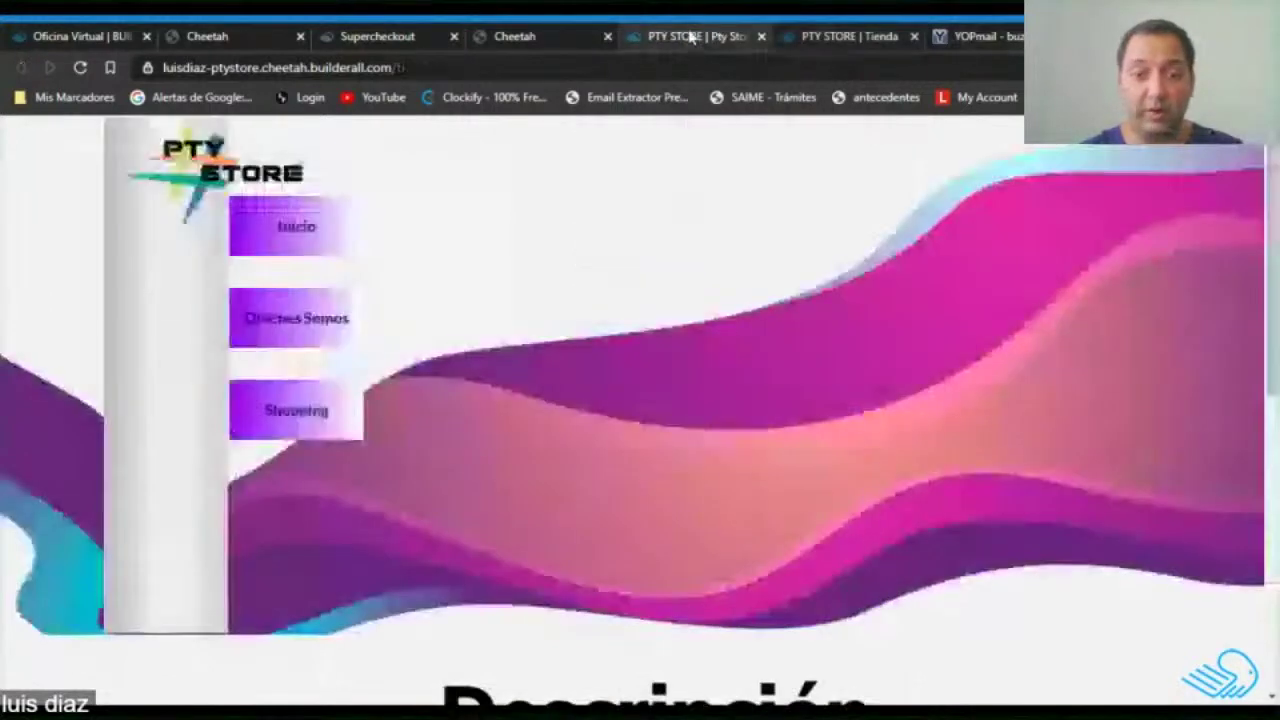
{"action": "left_click", "coordinate": [505, 36]}
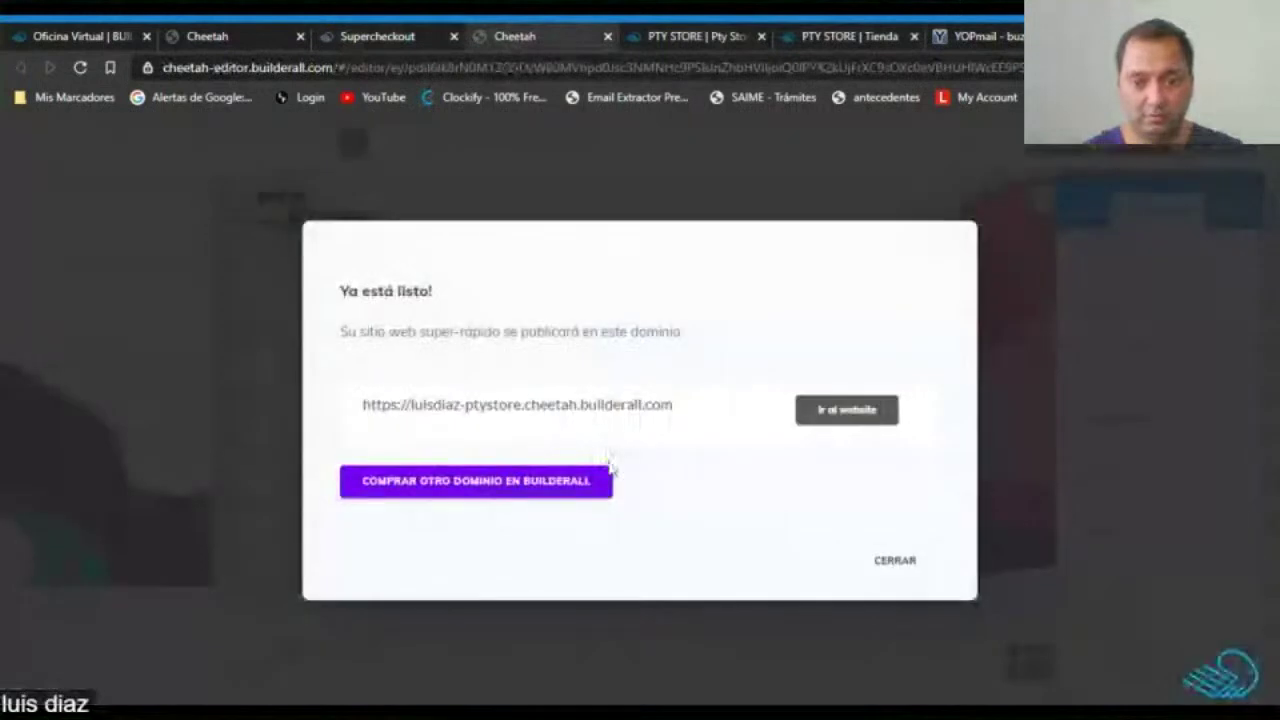
{"action": "left_click", "coordinate": [918, 582]}
{"action": "left_click", "coordinate": [377, 36]}
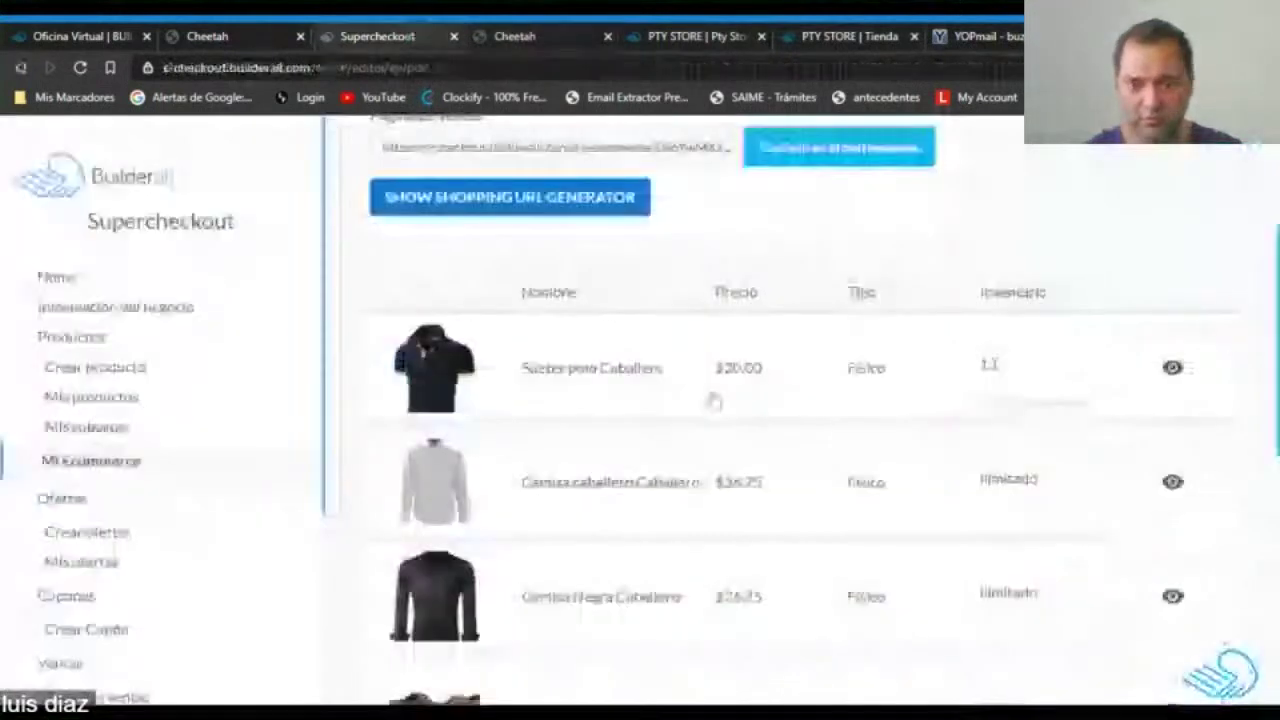
{"action": "left_click", "coordinate": [668, 388]}
{"action": "scroll", "coordinate": [548, 488], "scroll_direction": "down", "scroll_amount": 3}
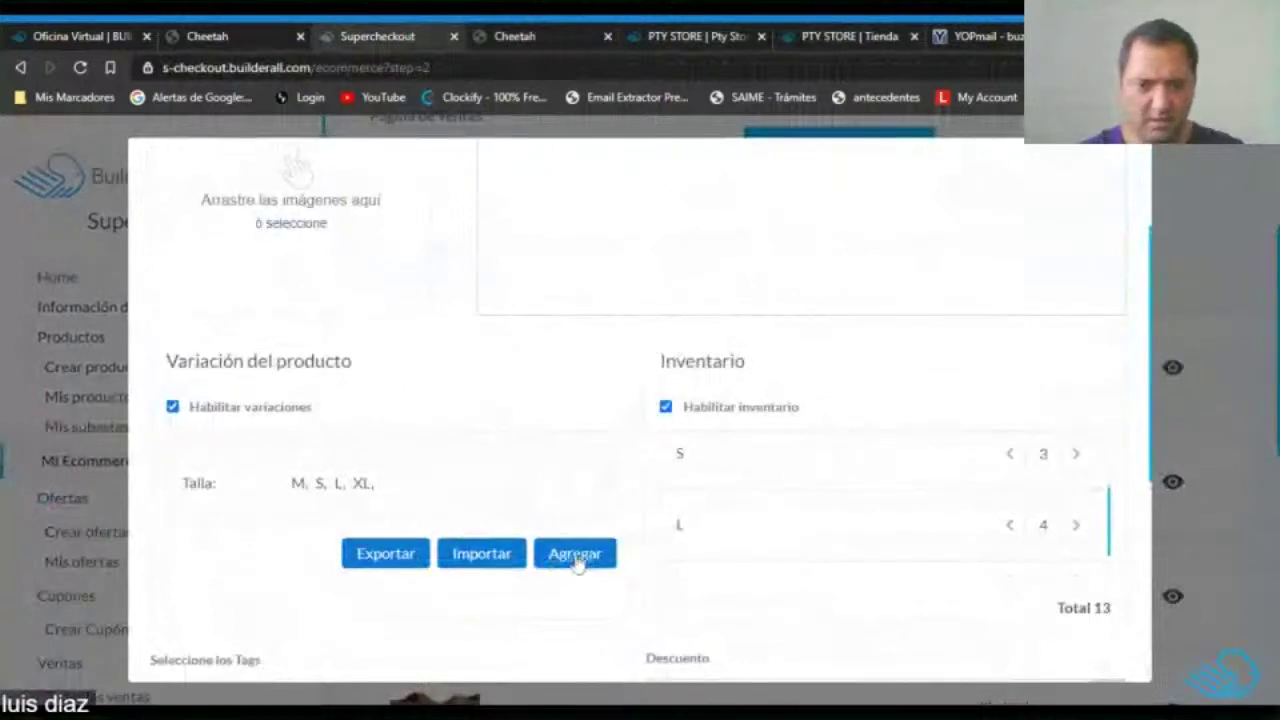
Start a Colores variation group with Negro and Blanco options.
{"action": "left_click", "coordinate": [575, 555]}
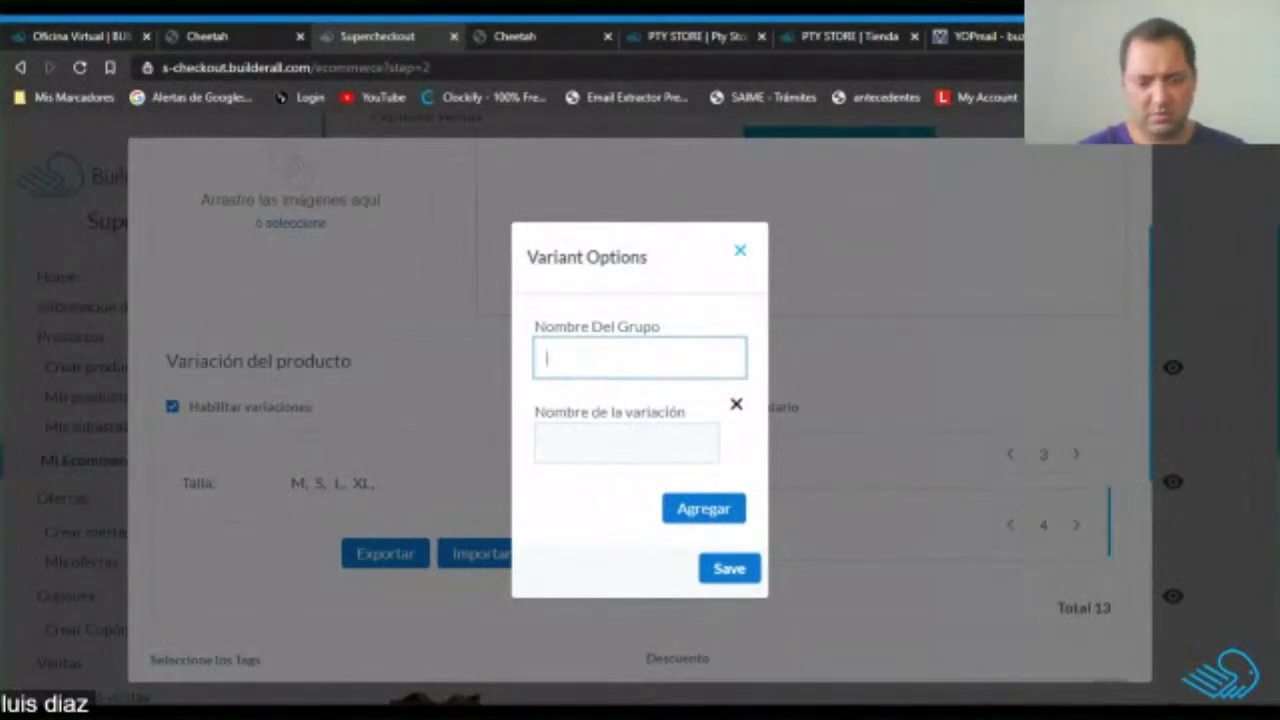
{"action": "left_click", "coordinate": [547, 443]}
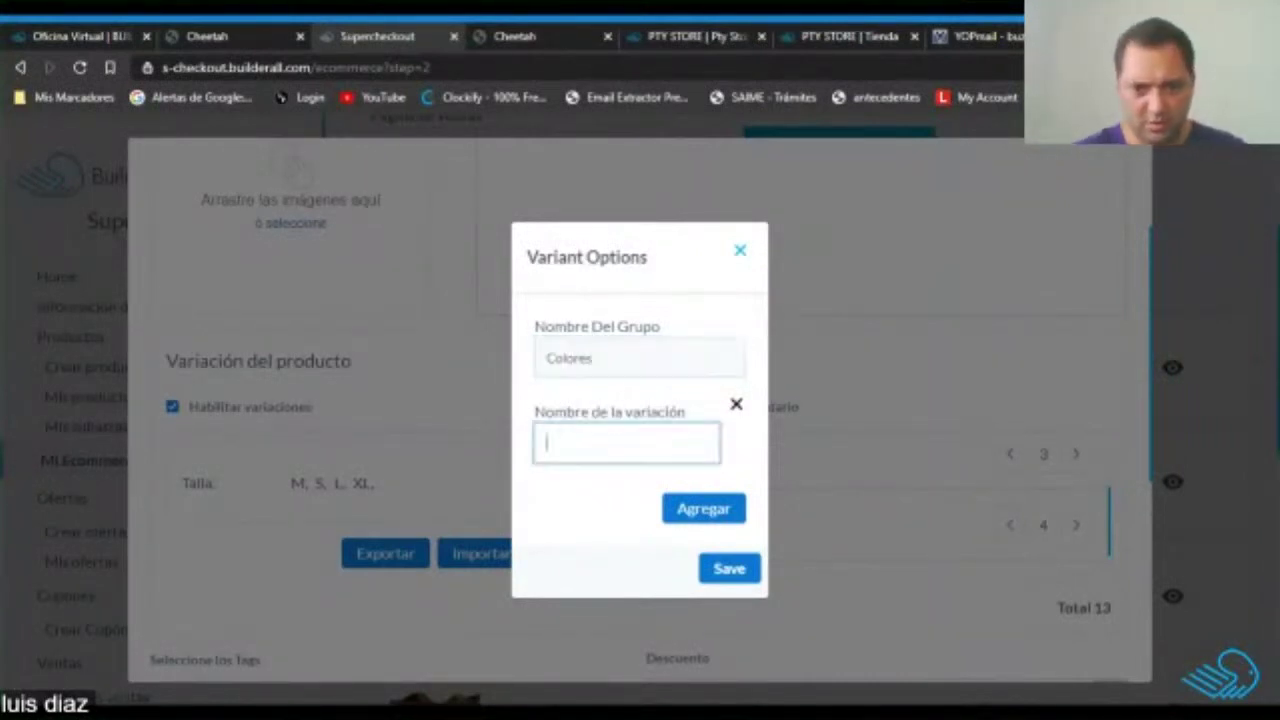
{"action": "type", "text": "Negro"}
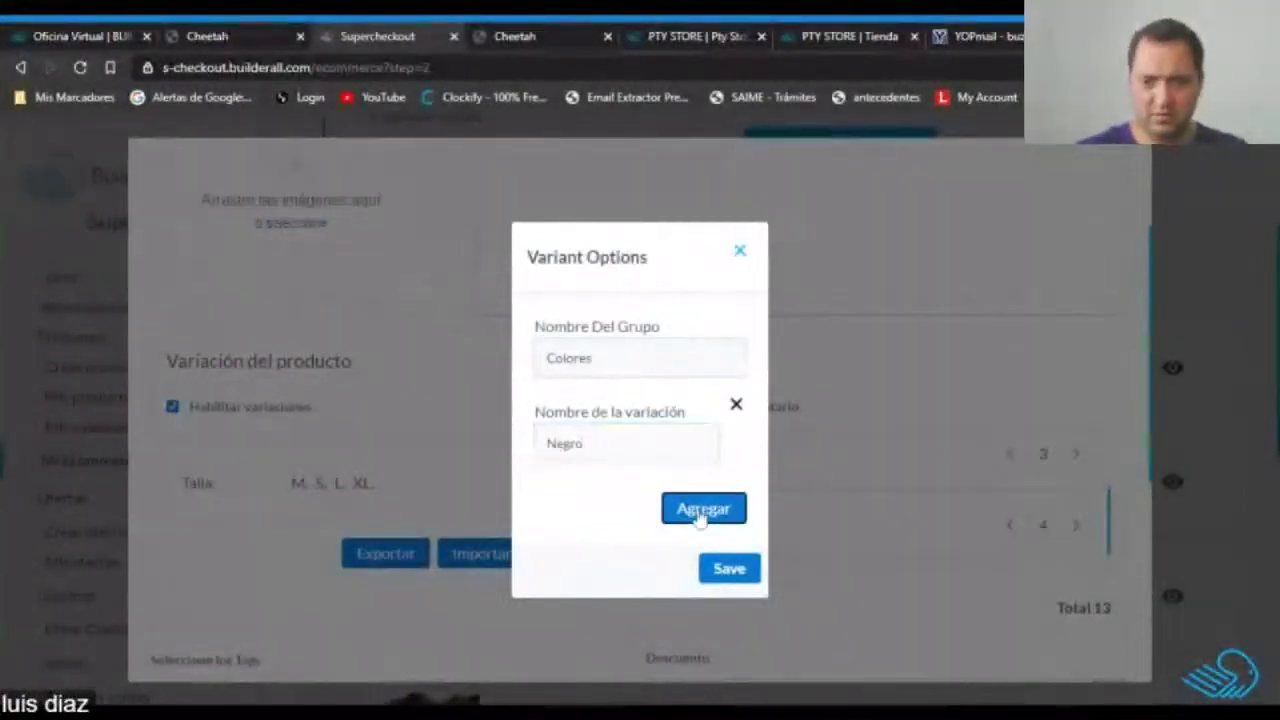
{"action": "left_click", "coordinate": [700, 510]}
{"action": "left_click", "coordinate": [547, 486]}
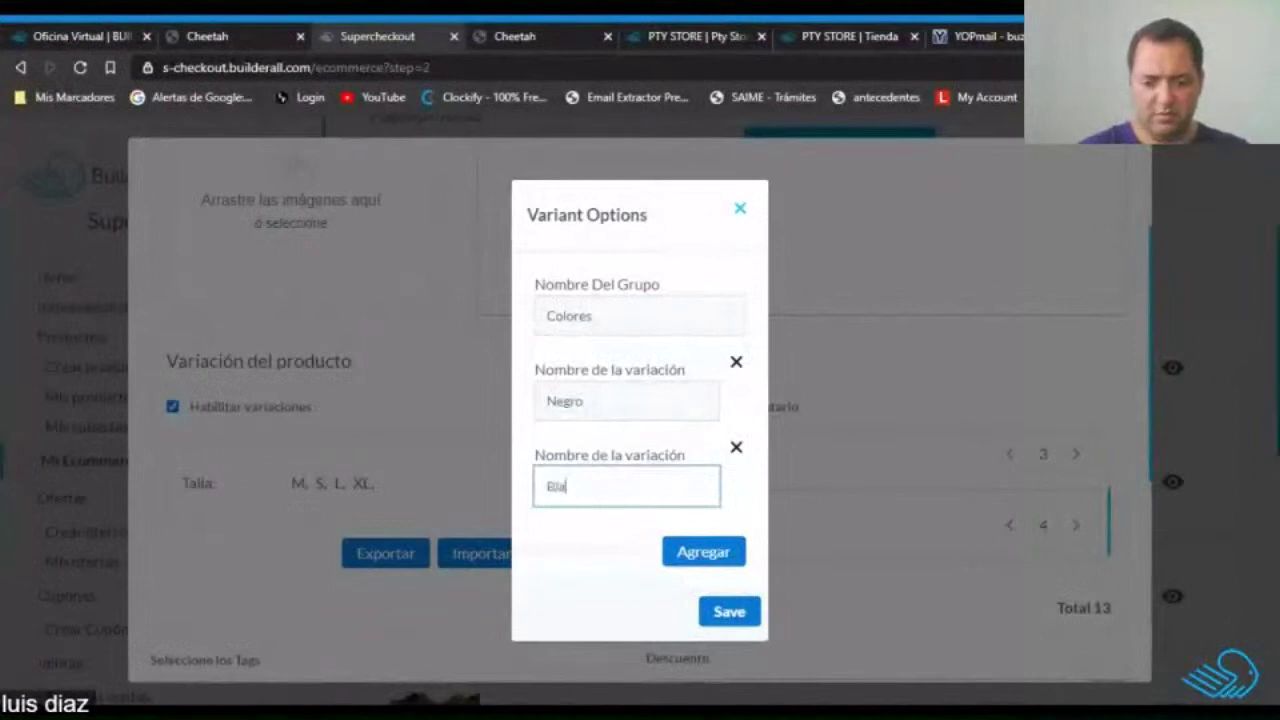
{"action": "type", "text": "Blanco"}
Add Violeta and Verde colours, then save the variation group and the polo.
{"action": "left_click", "coordinate": [700, 552]}
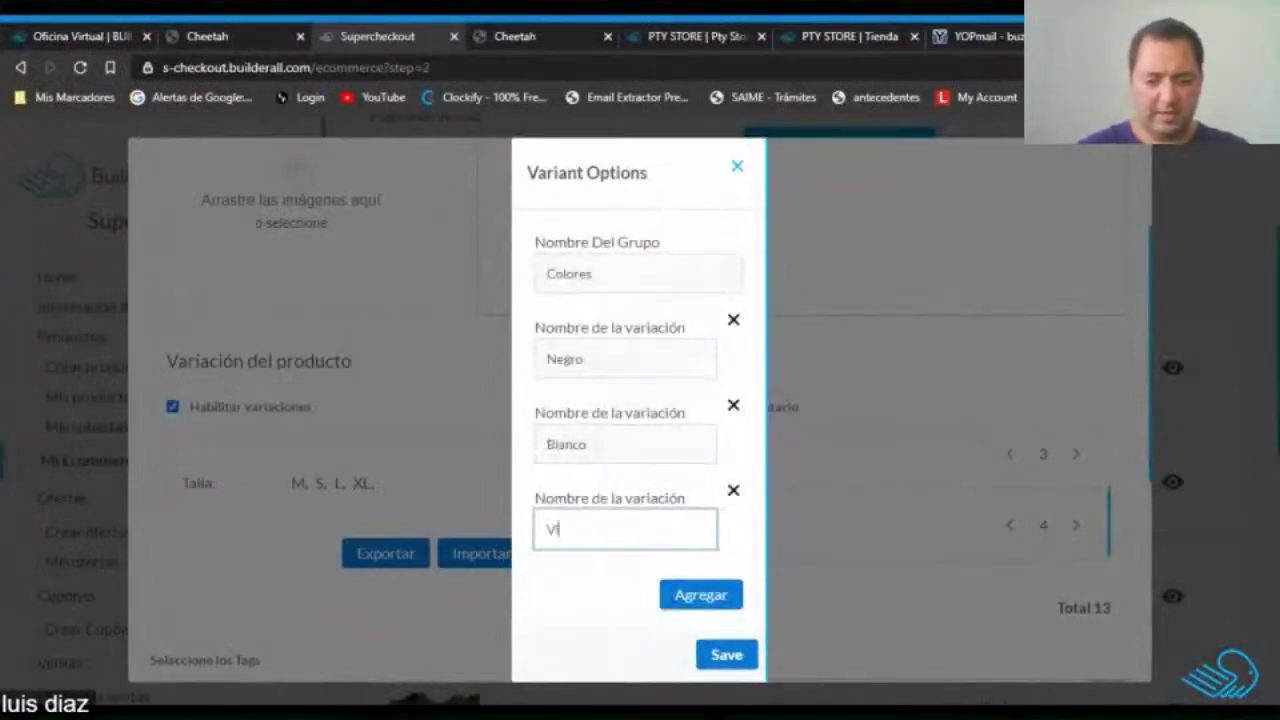
{"action": "left_click", "coordinate": [689, 588]}
{"action": "left_click", "coordinate": [600, 614]}
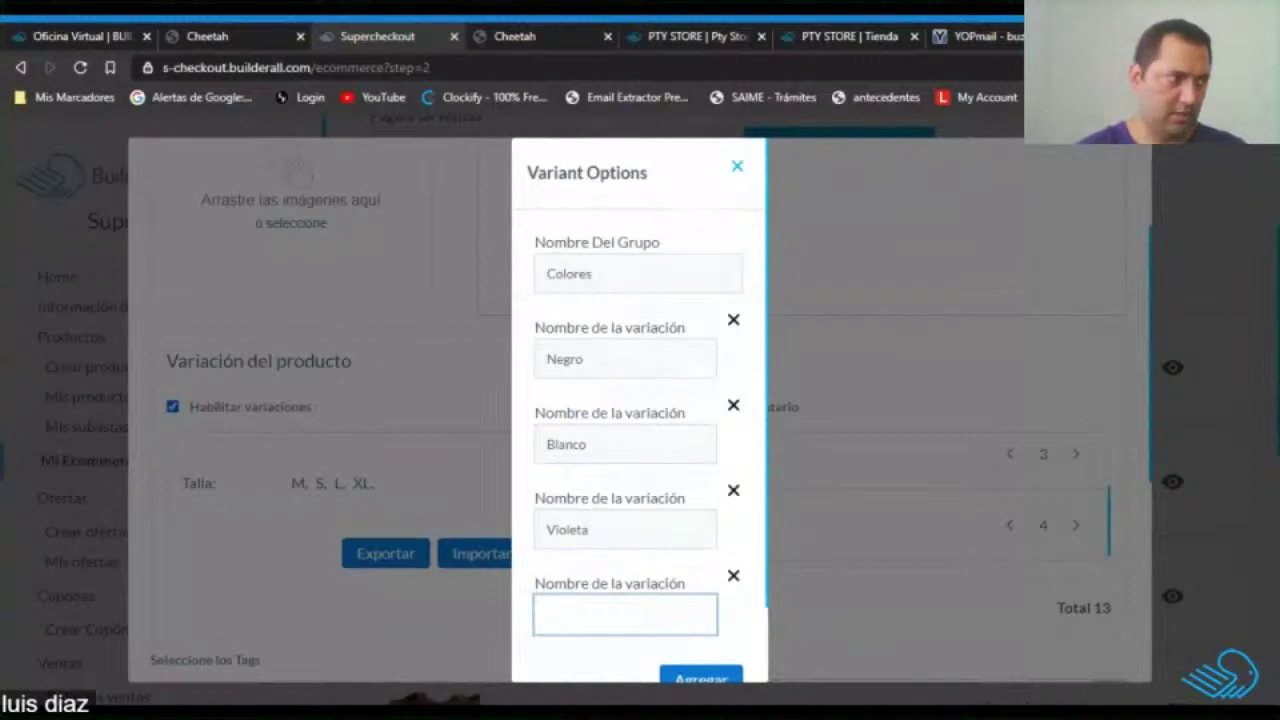
{"action": "type", "text": "Verde"}
{"action": "scroll", "coordinate": [686, 589], "scroll_direction": "down", "scroll_amount": 1}
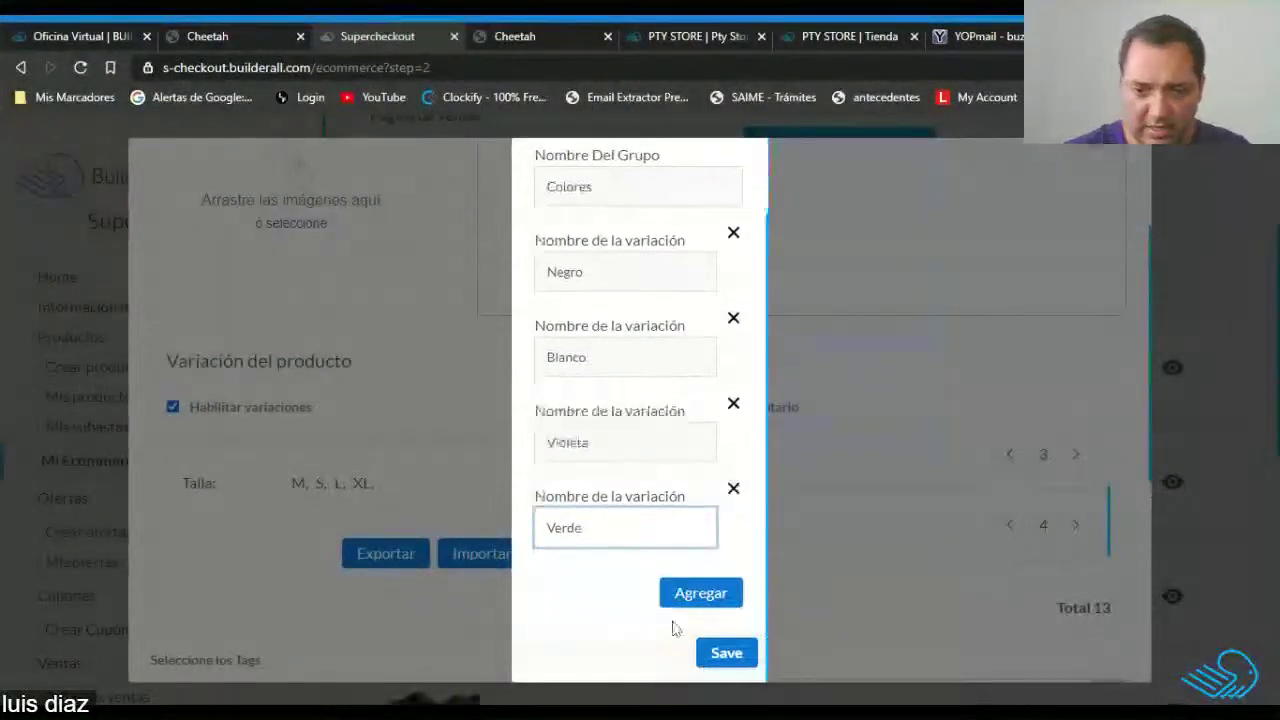
{"action": "left_click", "coordinate": [726, 653]}
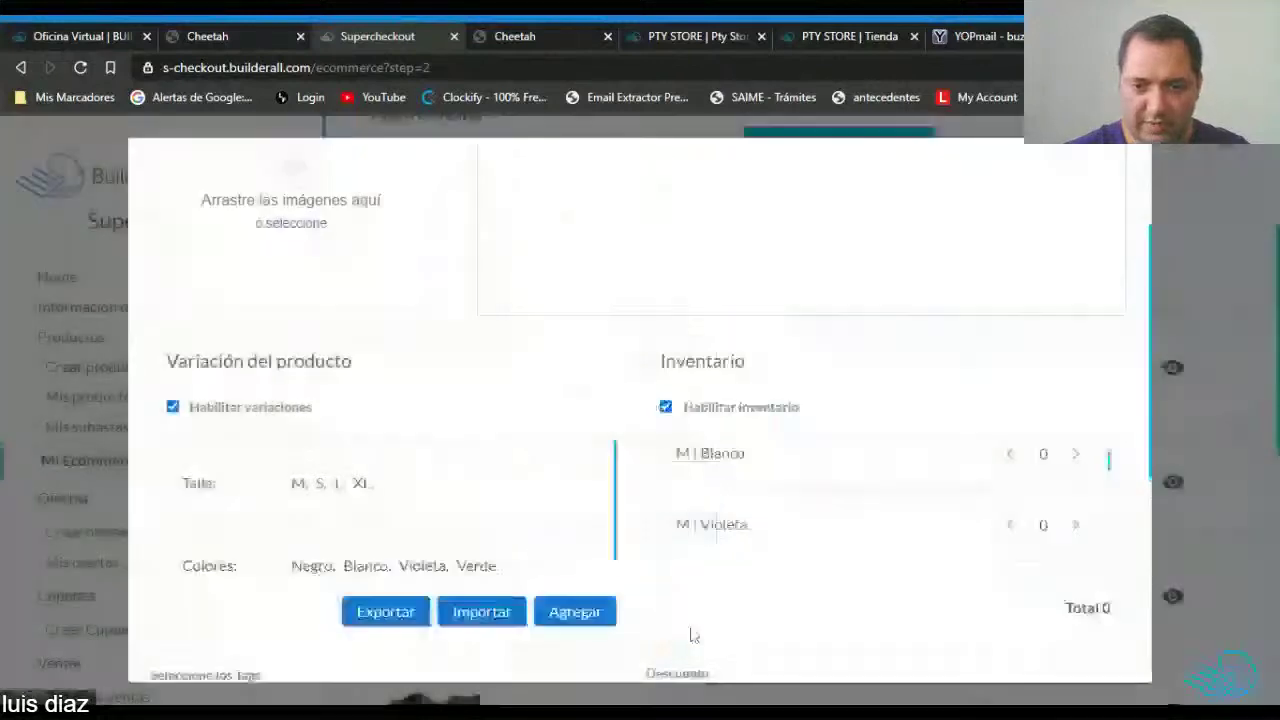
{"action": "scroll", "coordinate": [1105, 511], "scroll_direction": "down", "scroll_amount": 5}
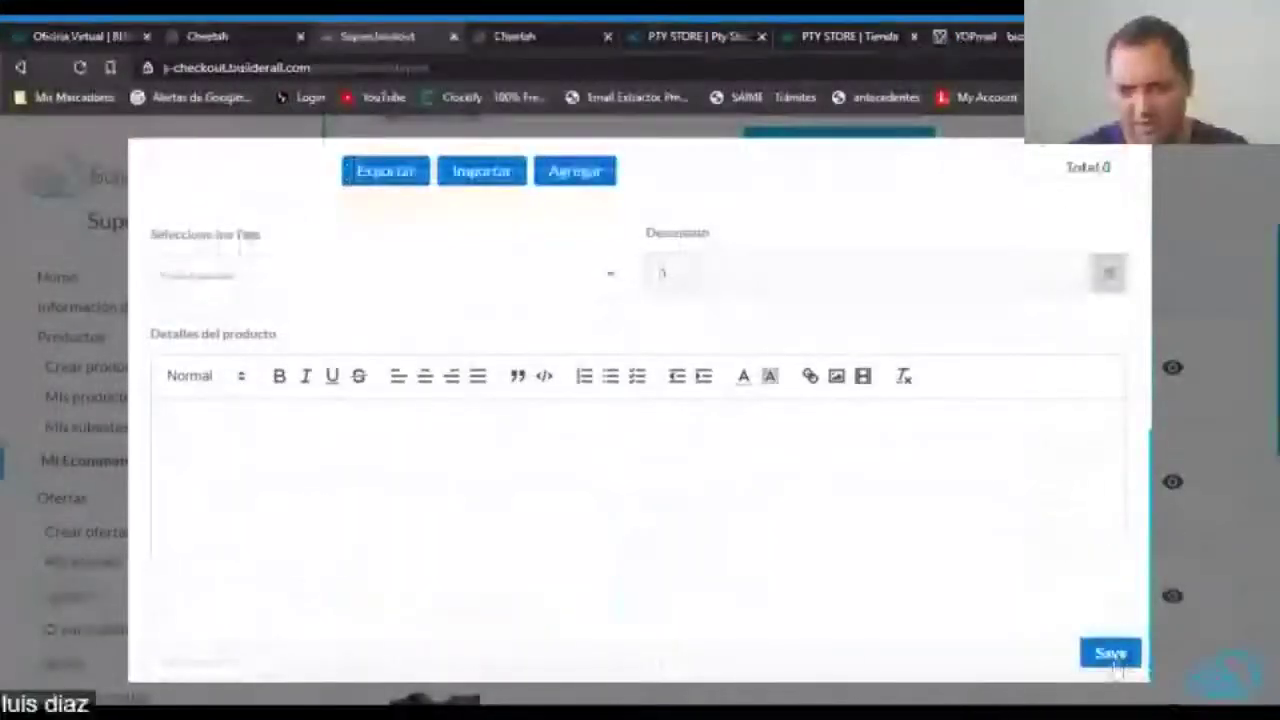
{"action": "left_click", "coordinate": [1109, 655]}
Reload the live polo page, now Agotado, browse the Shopping grid, then return to Supercheckout.
{"action": "left_click", "coordinate": [849, 36]}
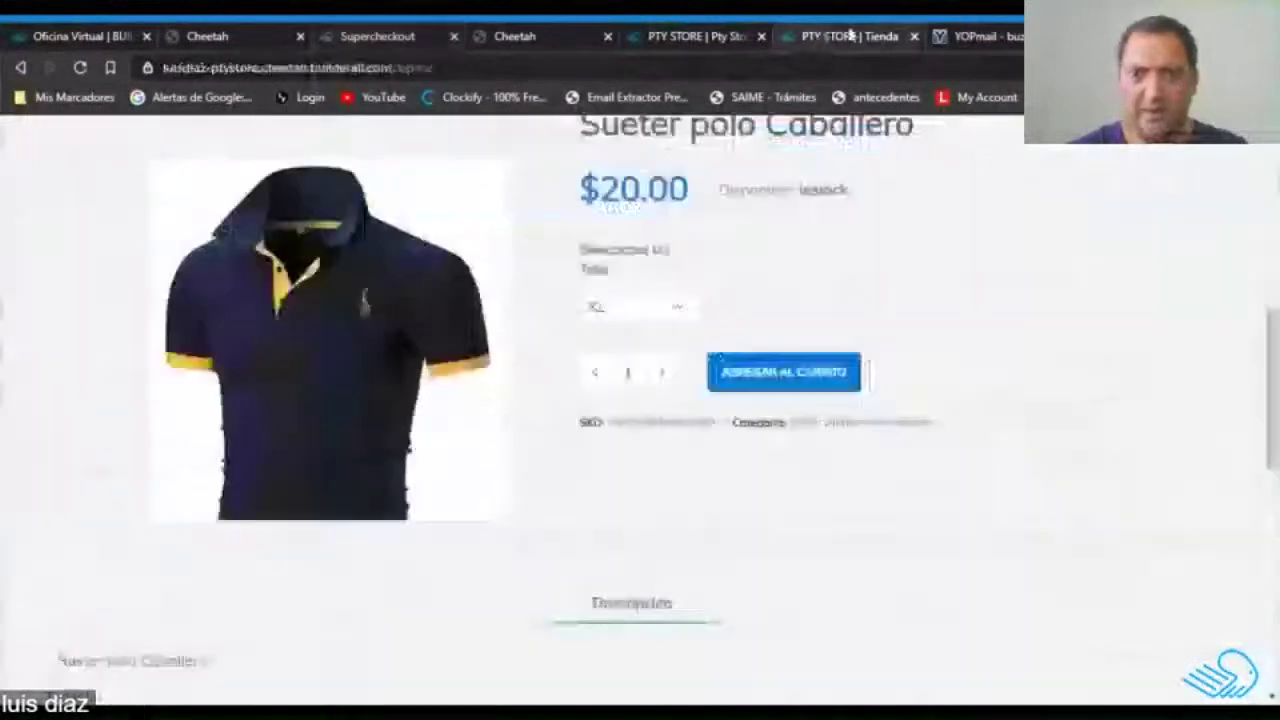
{"action": "left_click", "coordinate": [81, 68]}
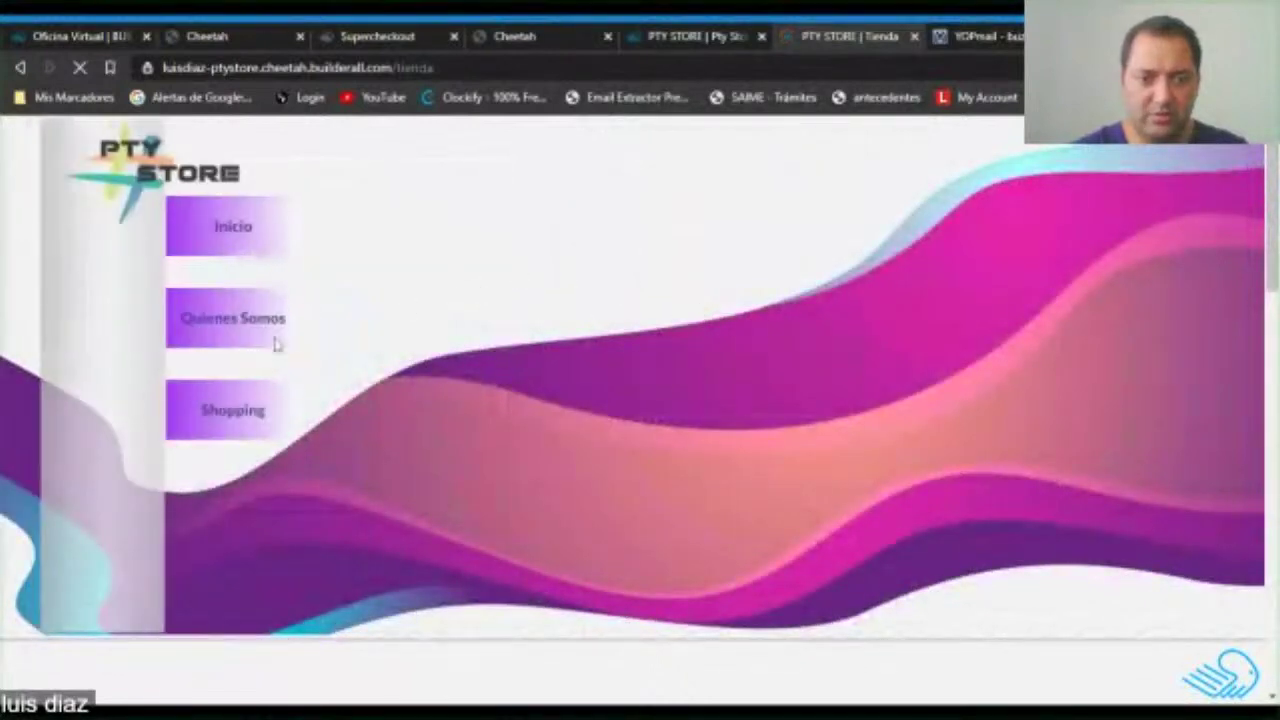
{"action": "left_click", "coordinate": [296, 420]}
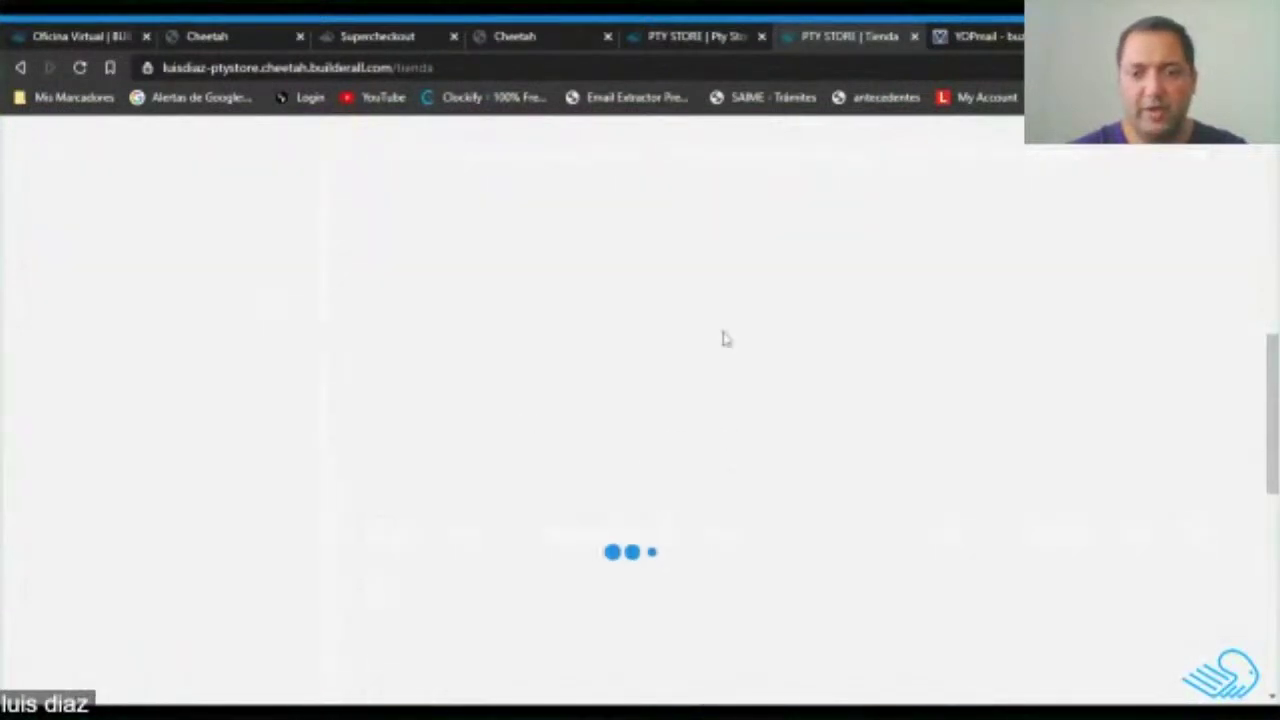
{"action": "scroll", "coordinate": [805, 393], "scroll_direction": "up", "scroll_amount": 2}
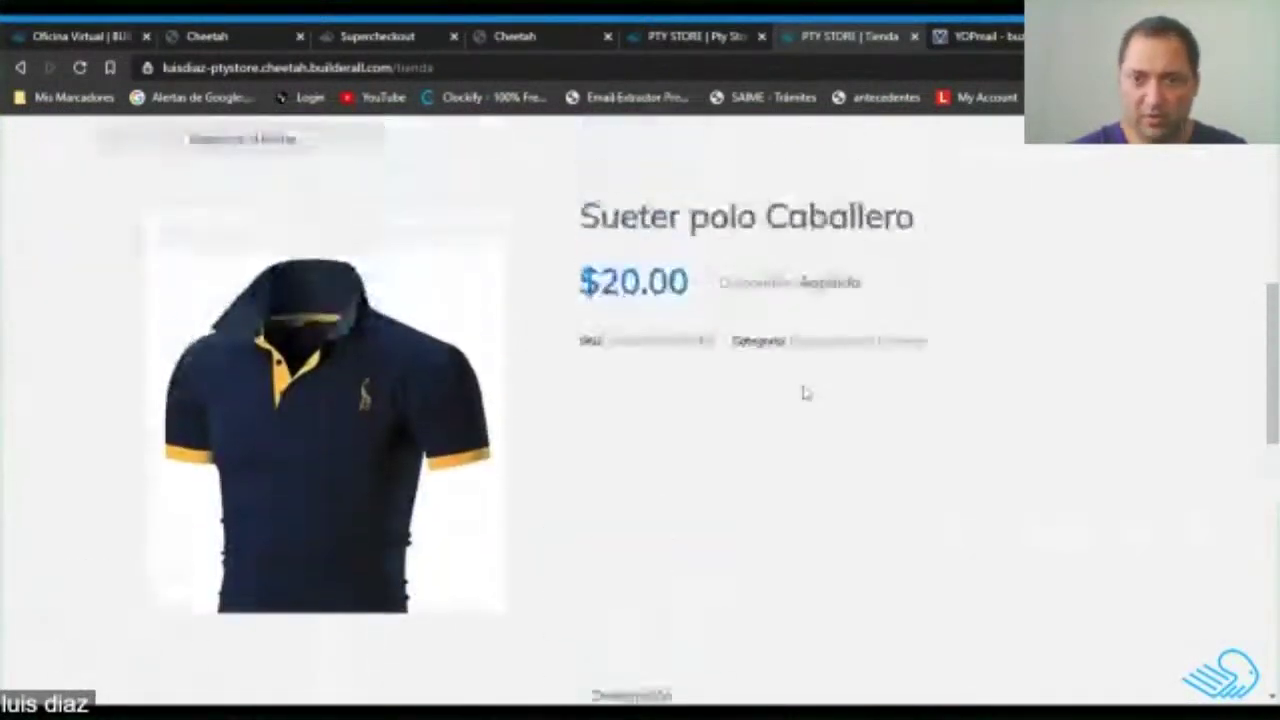
{"action": "scroll", "coordinate": [805, 393], "scroll_direction": "down", "scroll_amount": 3}
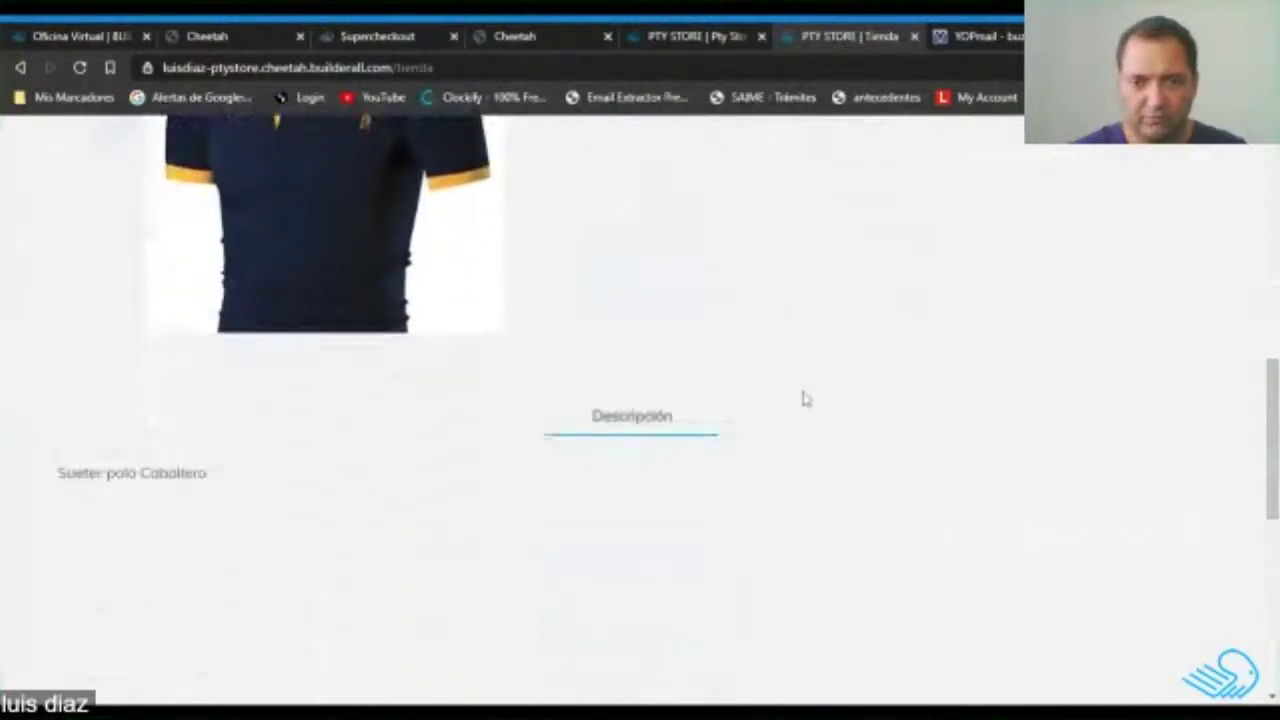
{"action": "scroll", "coordinate": [805, 398], "scroll_direction": "up", "scroll_amount": 3}
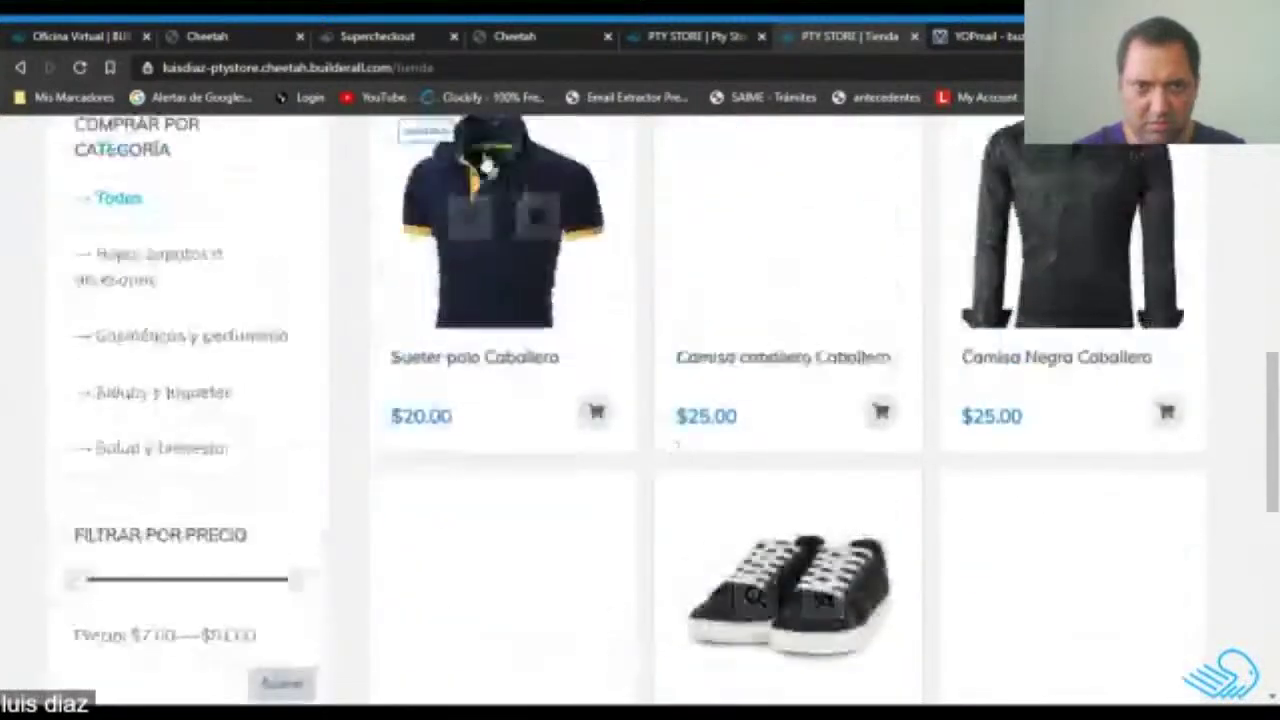
{"action": "left_click", "coordinate": [385, 36]}
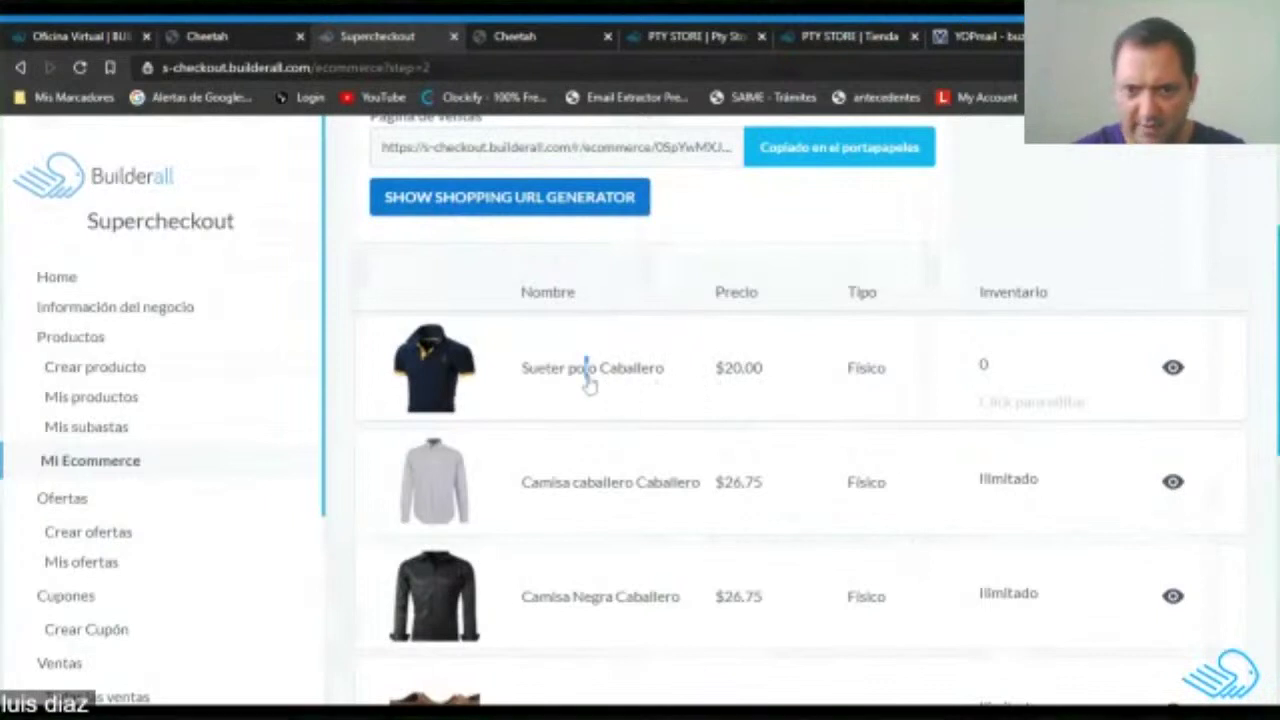
Open the polo's product options and set M | Negro and M | Blanco stock to 2.
{"action": "left_click", "coordinate": [587, 372]}
{"action": "scroll", "coordinate": [843, 443], "scroll_direction": "down", "scroll_amount": 2}
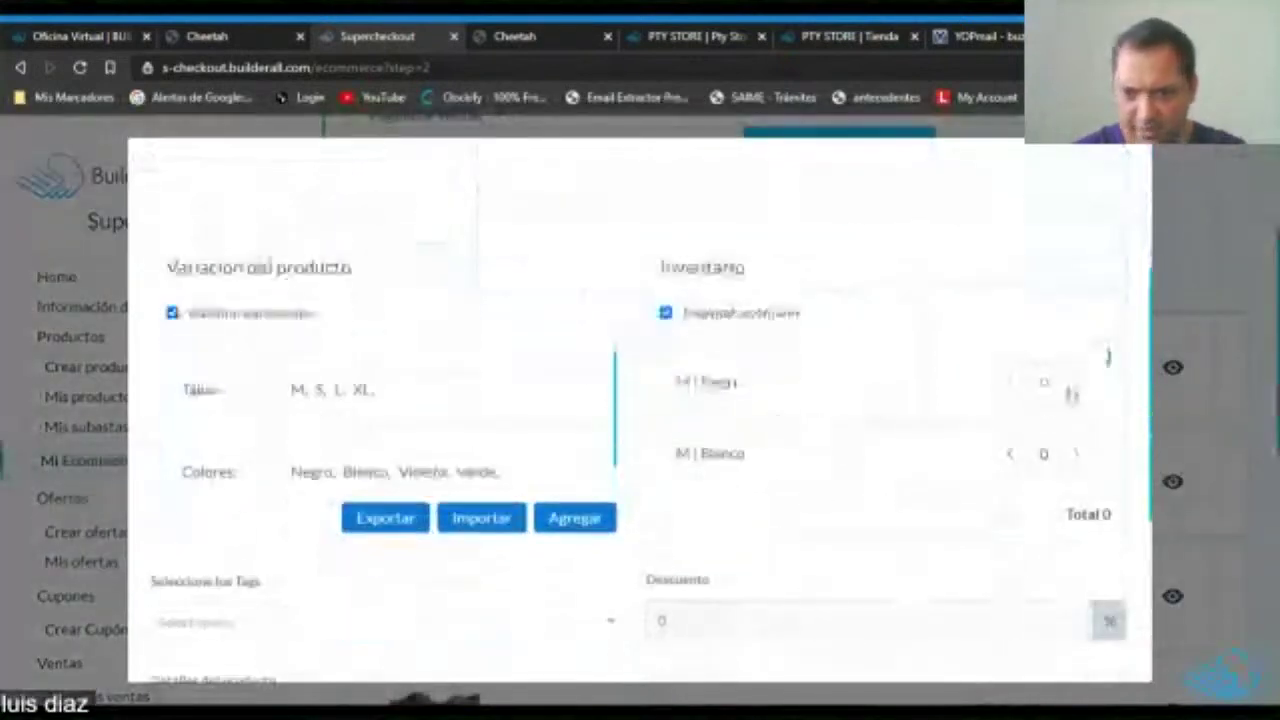
{"action": "scroll", "coordinate": [1079, 392], "scroll_direction": "up", "scroll_amount": 3}
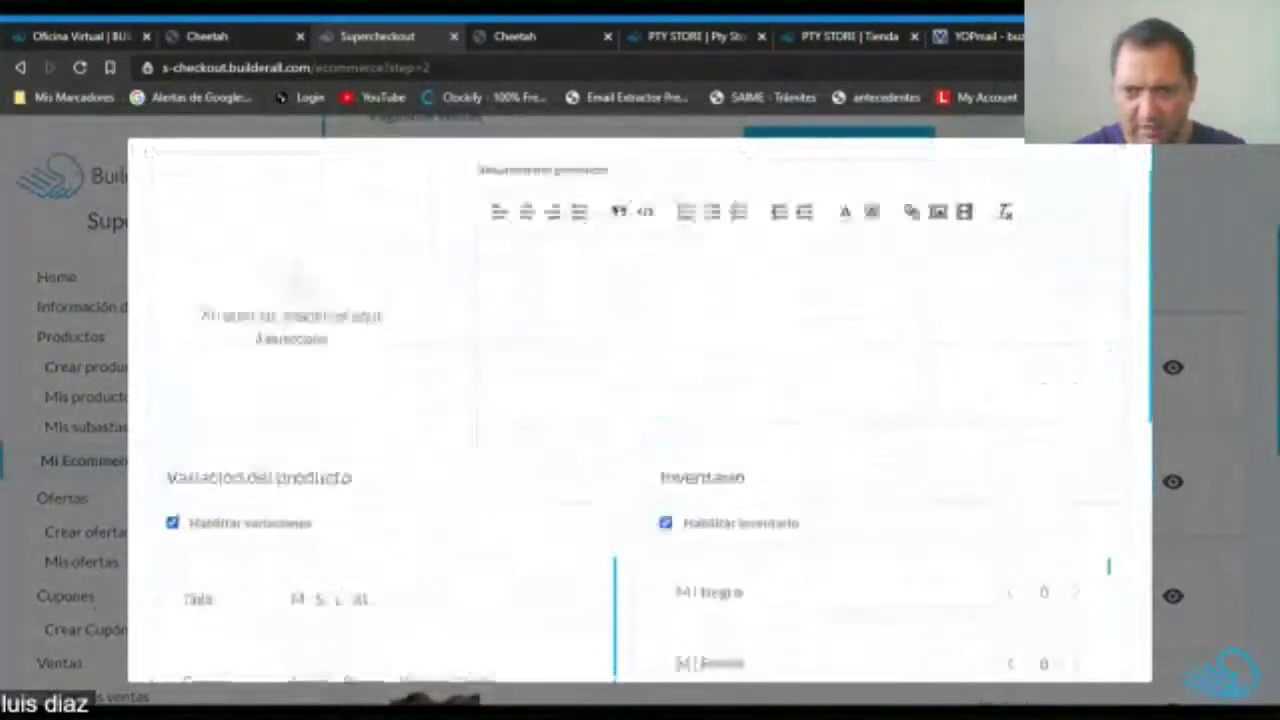
{"action": "scroll", "coordinate": [897, 293], "scroll_direction": "down", "scroll_amount": 4}
{"action": "left_click", "coordinate": [1076, 289]}
{"action": "left_click", "coordinate": [1076, 289]}
{"action": "left_click", "coordinate": [1076, 360]}
{"action": "left_click", "coordinate": [1076, 360]}
{"action": "scroll", "coordinate": [727, 307], "scroll_direction": "down", "scroll_amount": 1}
{"action": "scroll", "coordinate": [730, 310], "scroll_direction": "up", "scroll_amount": 1}
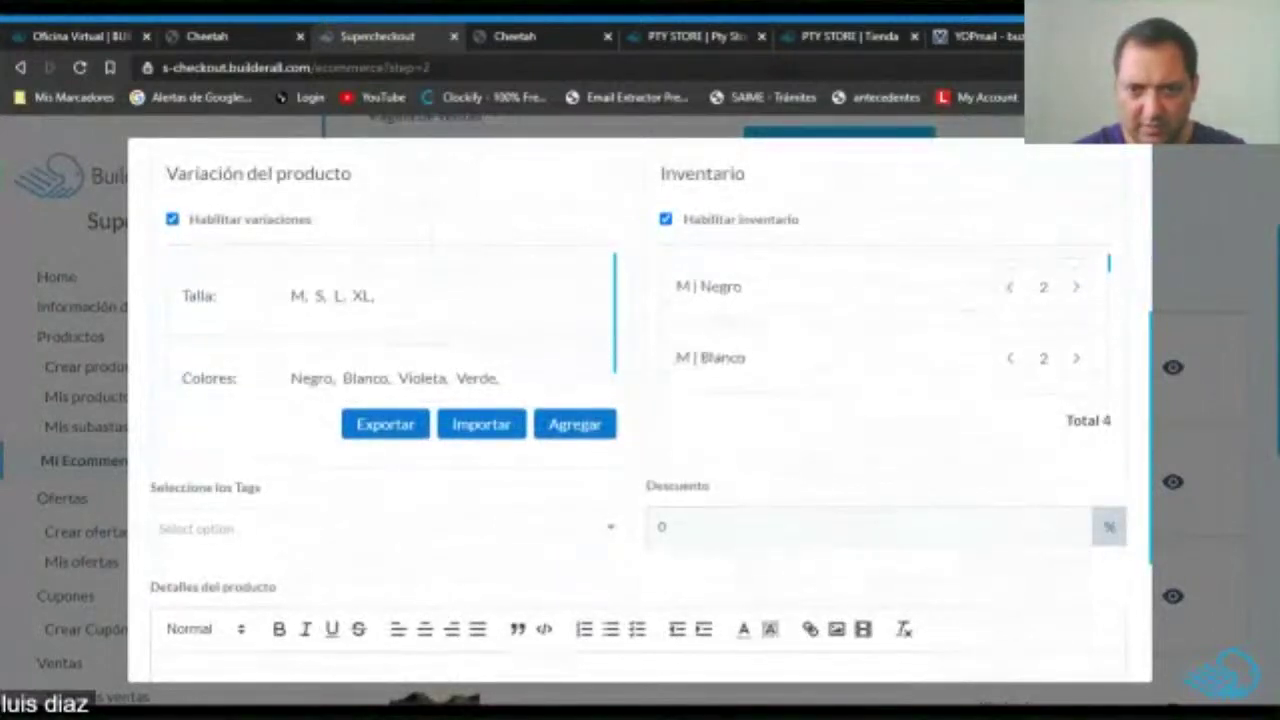
{"action": "scroll", "coordinate": [800, 349], "scroll_direction": "down", "scroll_amount": 1}
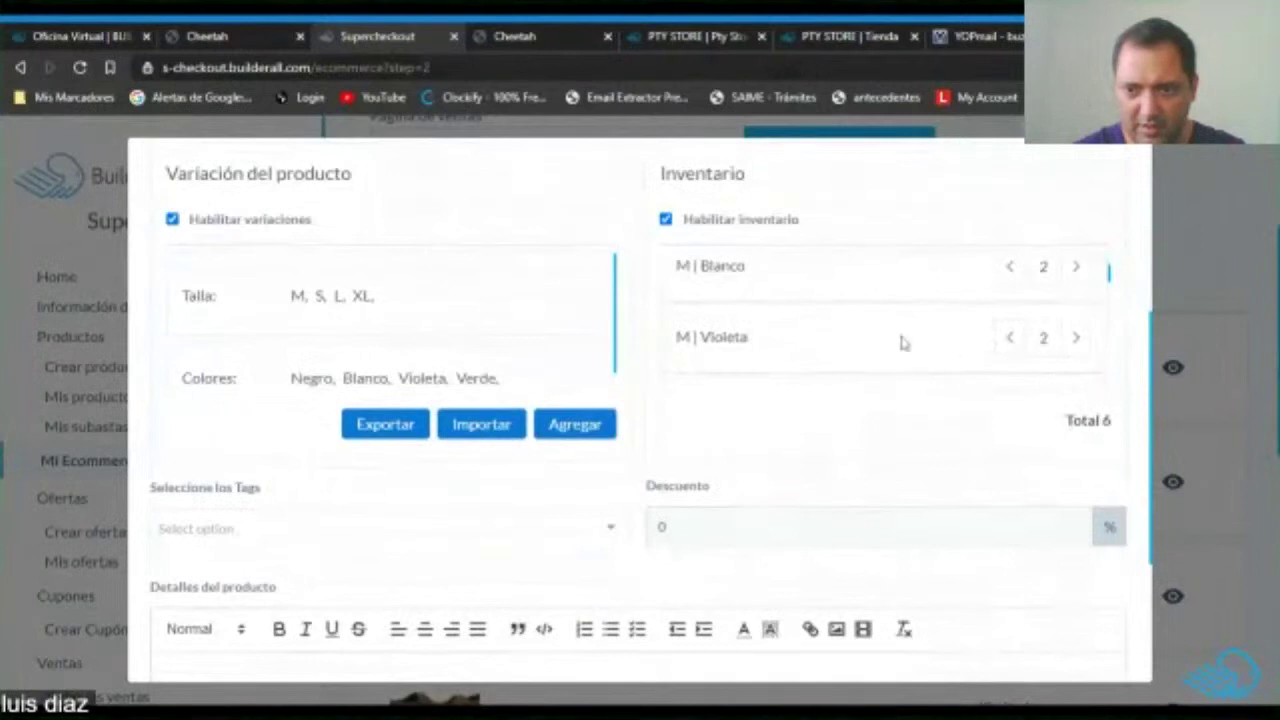
{"action": "scroll", "coordinate": [903, 343], "scroll_direction": "down", "scroll_amount": 1}
Raise M | Verde, S | Blanco, L | Violeta and L | Verde to 2, reviewing all rows totalling 28.
{"action": "left_click", "coordinate": [1075, 316]}
{"action": "scroll", "coordinate": [1072, 290], "scroll_direction": "down", "scroll_amount": 1}
{"action": "left_click", "coordinate": [1076, 270]}
{"action": "left_click", "coordinate": [1076, 270]}
{"action": "scroll", "coordinate": [935, 350], "scroll_direction": "down", "scroll_amount": 2}
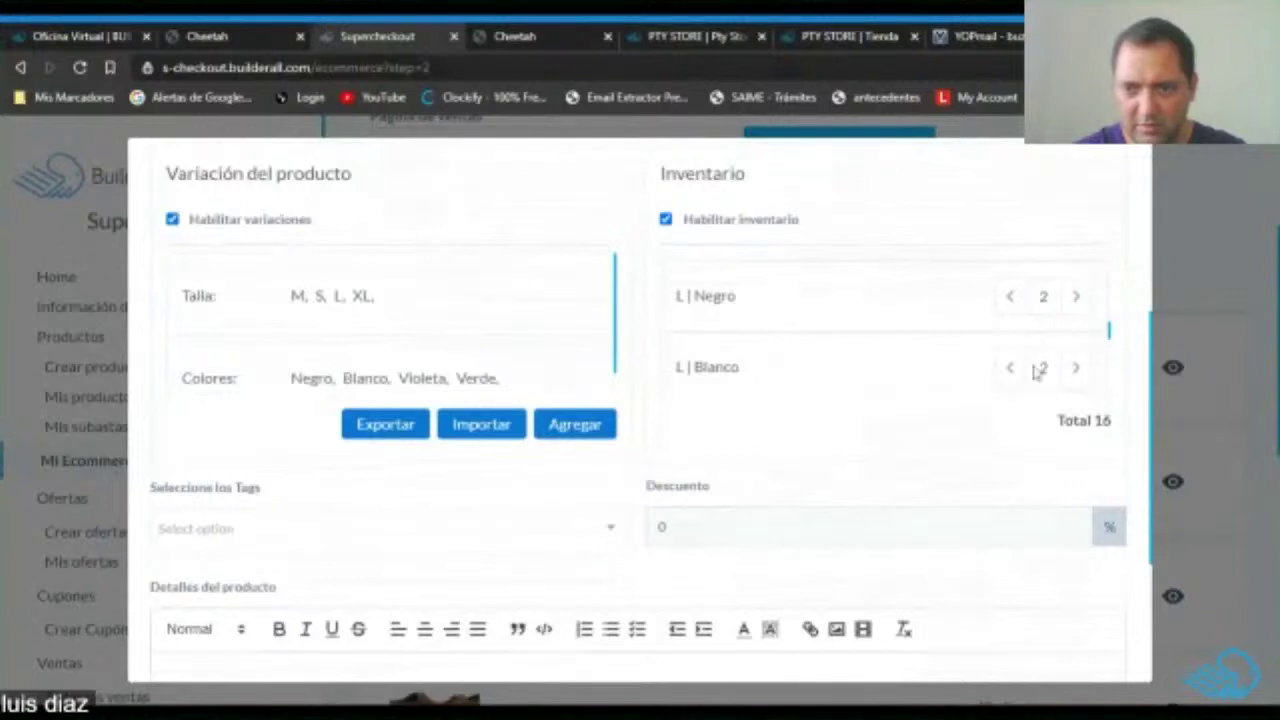
{"action": "scroll", "coordinate": [951, 357], "scroll_direction": "down", "scroll_amount": 2}
{"action": "left_click", "coordinate": [1075, 264]}
{"action": "left_click", "coordinate": [1075, 264]}
{"action": "left_click", "coordinate": [1076, 322]}
{"action": "left_click", "coordinate": [1076, 322]}
{"action": "scroll", "coordinate": [980, 333], "scroll_direction": "down", "scroll_amount": 2}
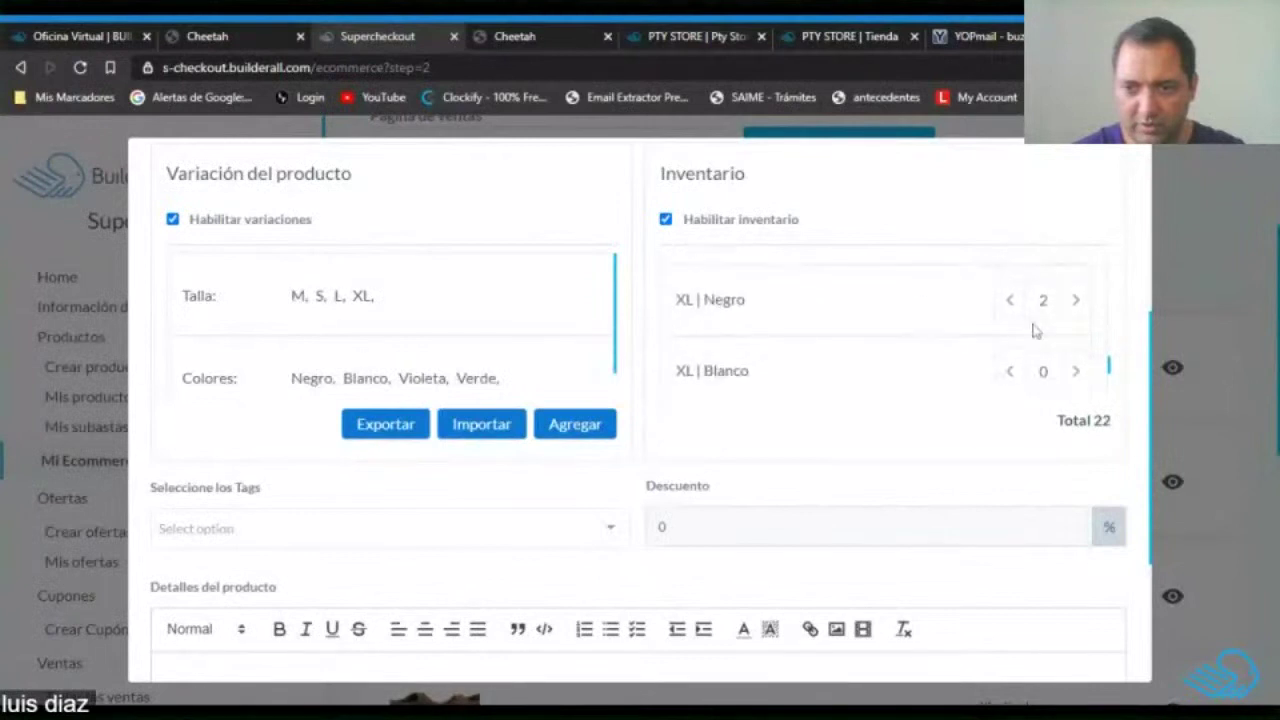
{"action": "scroll", "coordinate": [1077, 380], "scroll_direction": "down", "scroll_amount": 2}
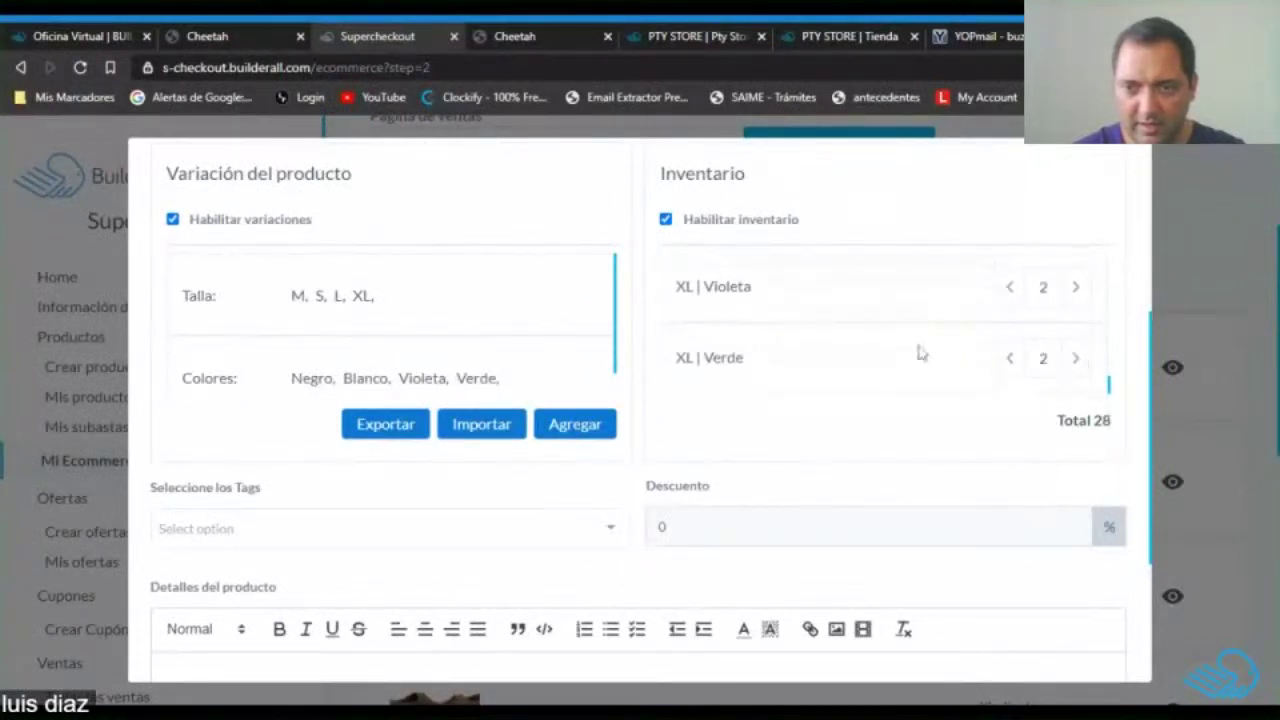
{"action": "scroll", "coordinate": [960, 353], "scroll_direction": "down", "scroll_amount": 1}
{"action": "scroll", "coordinate": [789, 374], "scroll_direction": "up", "scroll_amount": 2}
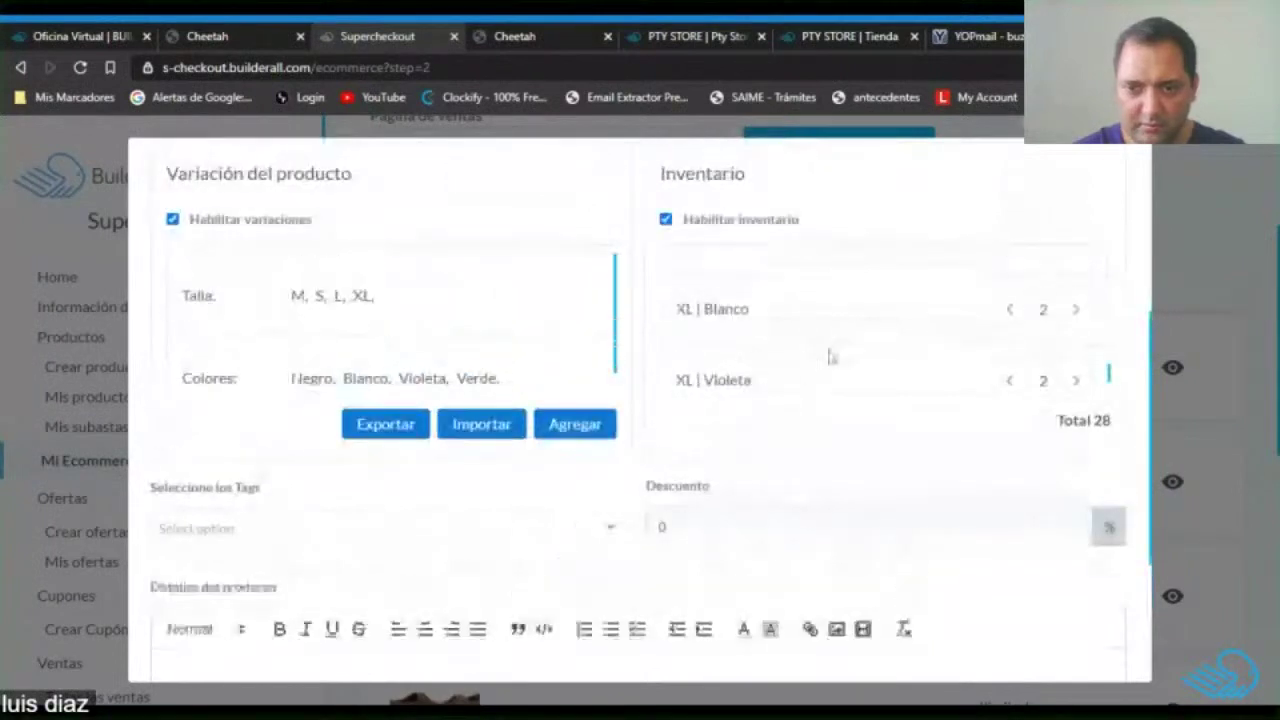
{"action": "scroll", "coordinate": [830, 355], "scroll_direction": "down", "scroll_amount": 1}
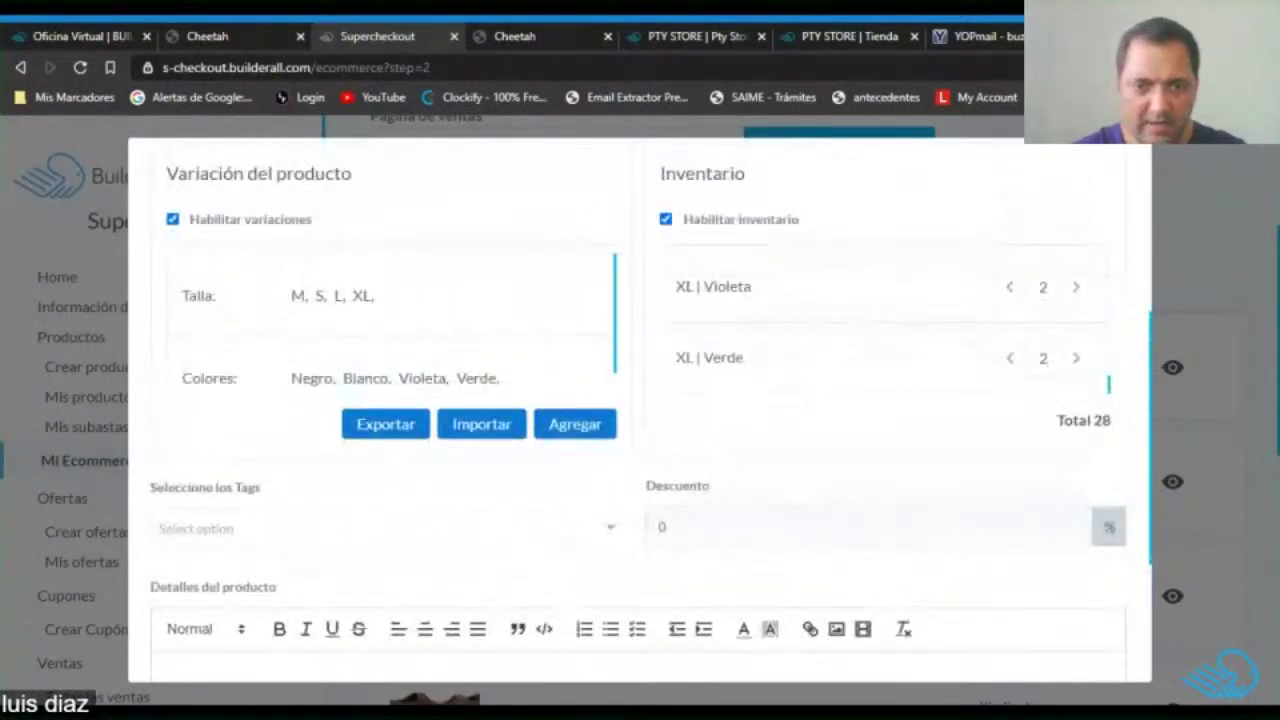
{"action": "scroll", "coordinate": [745, 360], "scroll_direction": "up", "scroll_amount": 9}
{"action": "scroll", "coordinate": [747, 360], "scroll_direction": "up", "scroll_amount": 3}
{"action": "scroll", "coordinate": [747, 360], "scroll_direction": "up", "scroll_amount": 2}
{"action": "scroll", "coordinate": [714, 411], "scroll_direction": "down", "scroll_amount": 5}
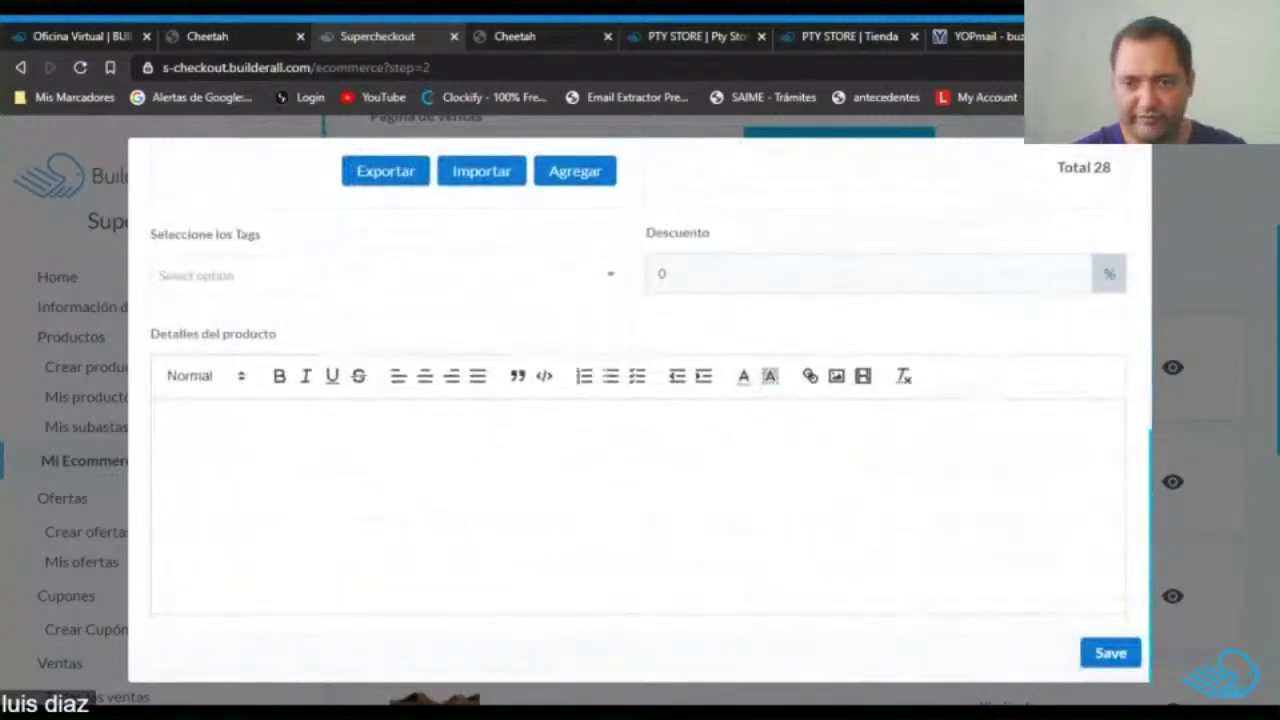
Save the polo's new inventory, reload the Tienda shop and open the Sueter polo Caballero page.
{"action": "left_click", "coordinate": [1112, 651]}
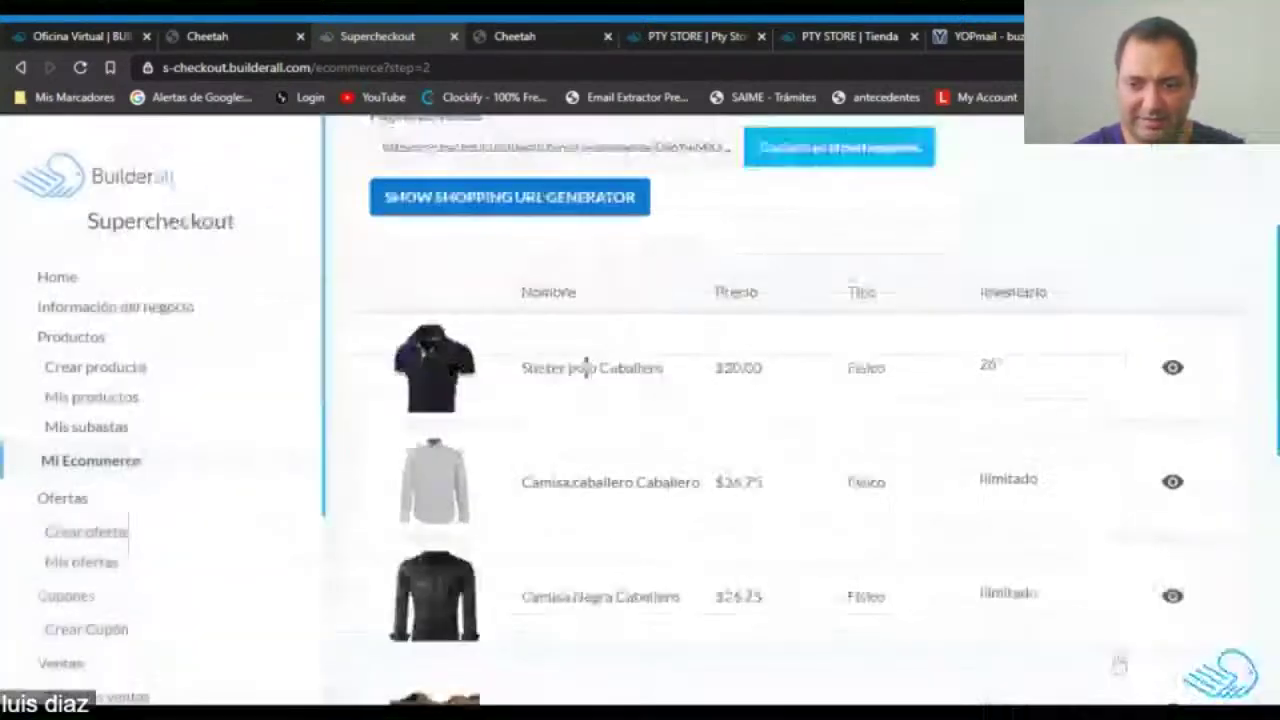
{"action": "left_click", "coordinate": [850, 36]}
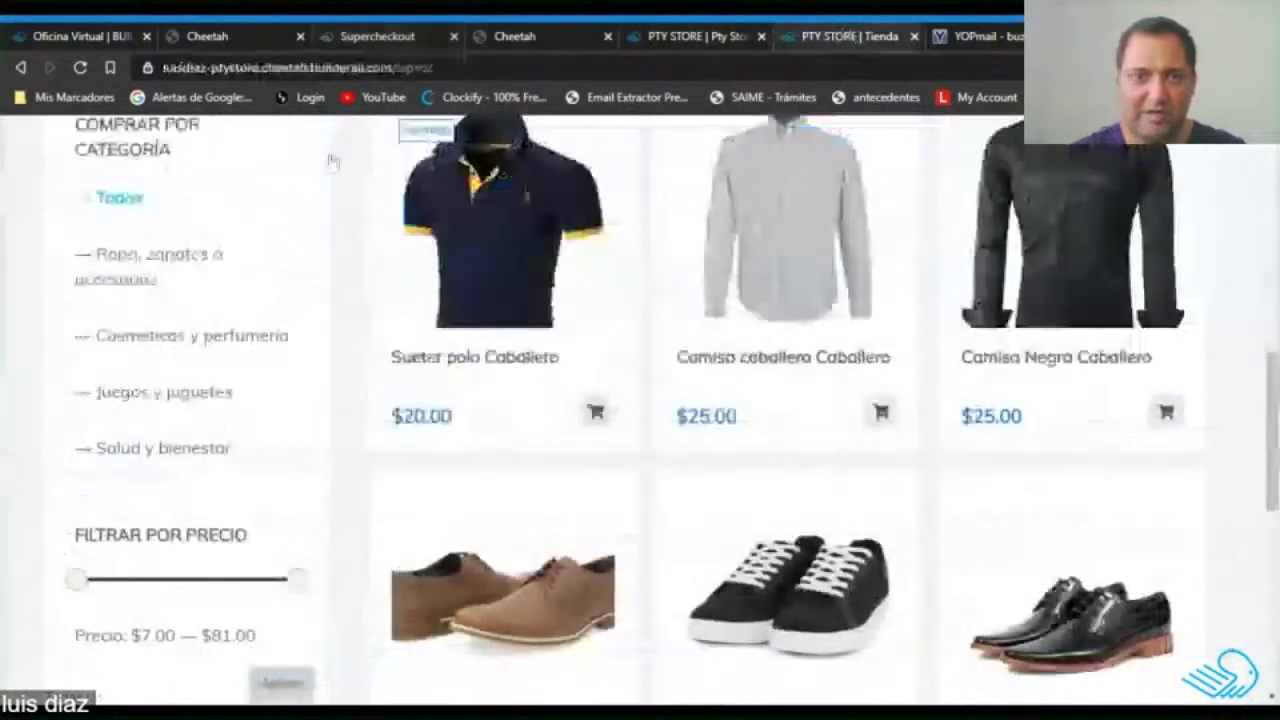
{"action": "left_click", "coordinate": [81, 68]}
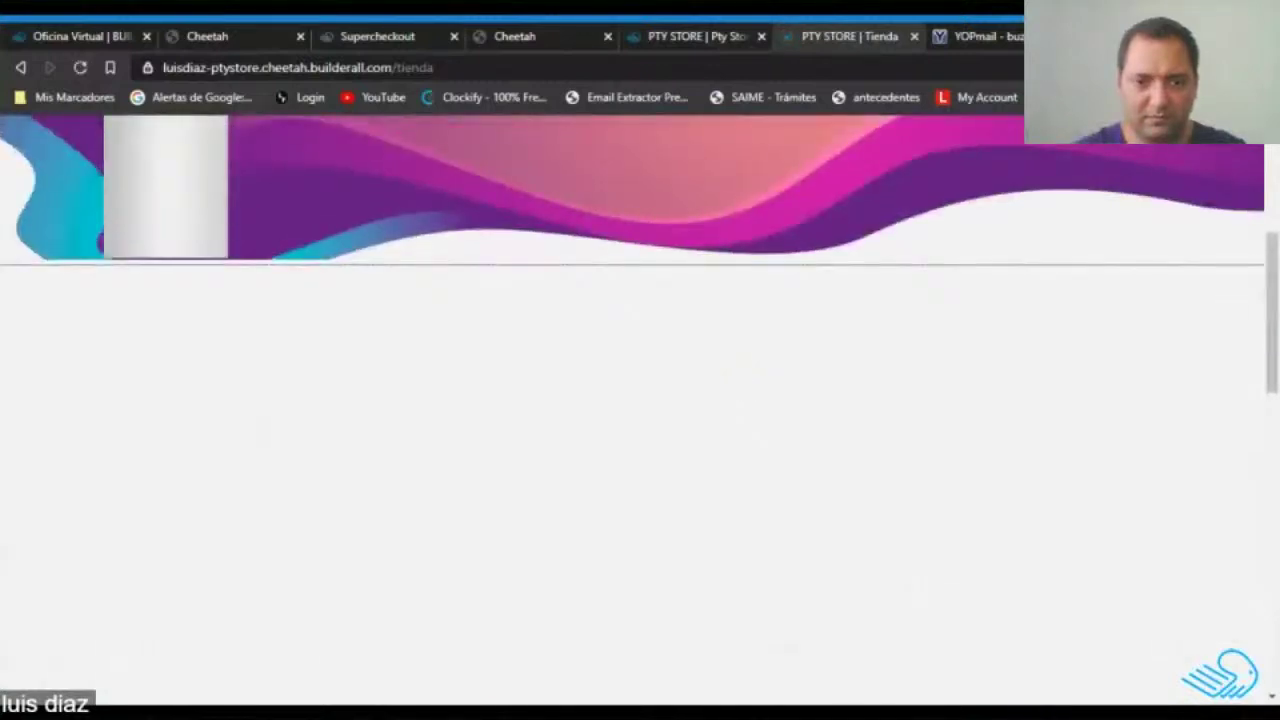
{"action": "scroll", "coordinate": [743, 386], "scroll_direction": "down", "scroll_amount": 2}
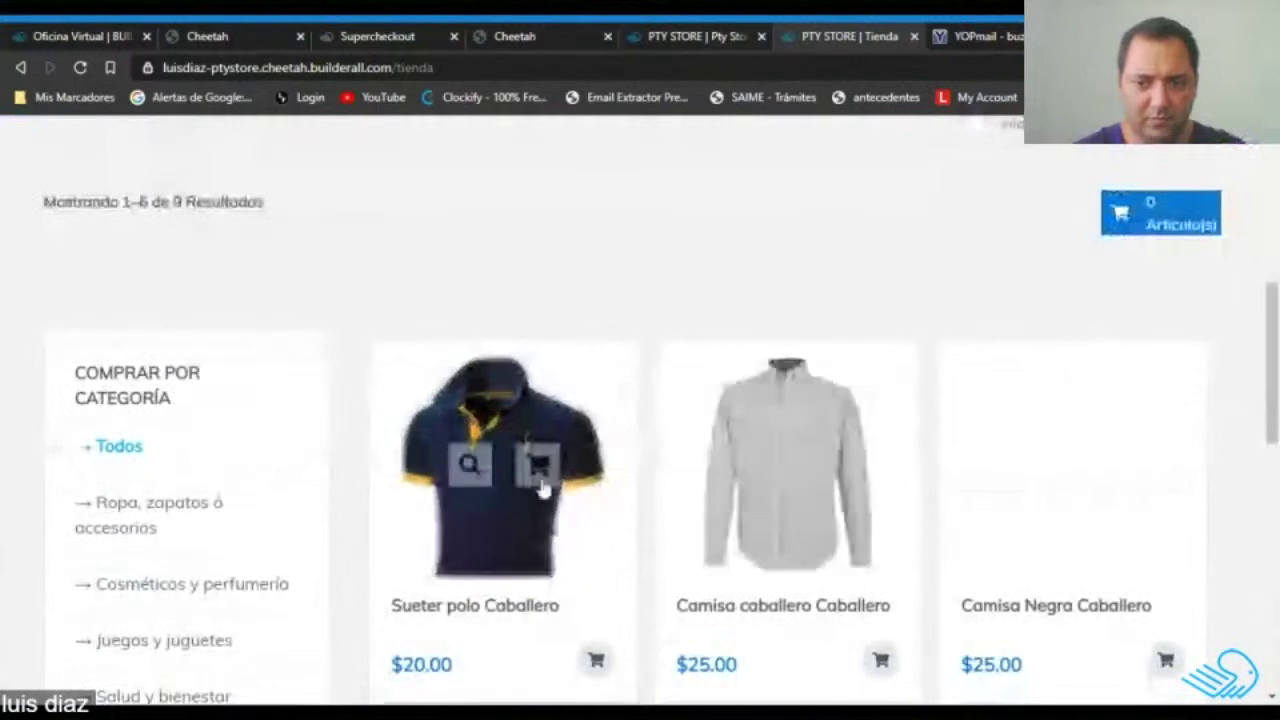
{"action": "left_click", "coordinate": [538, 531]}
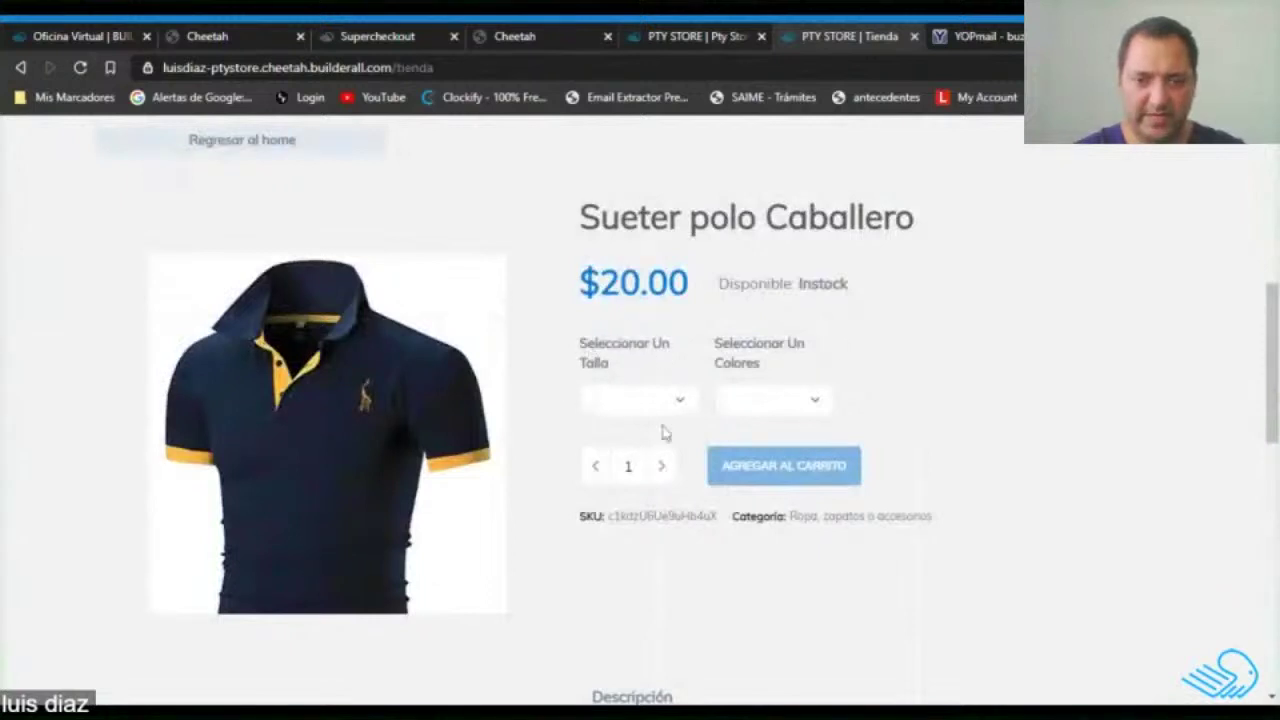
Add one white size M Sueter polo Caballero to the cart.
{"action": "left_click", "coordinate": [645, 427]}
{"action": "left_click", "coordinate": [783, 427]}
{"action": "left_click", "coordinate": [660, 467]}
{"action": "left_click", "coordinate": [596, 470]}
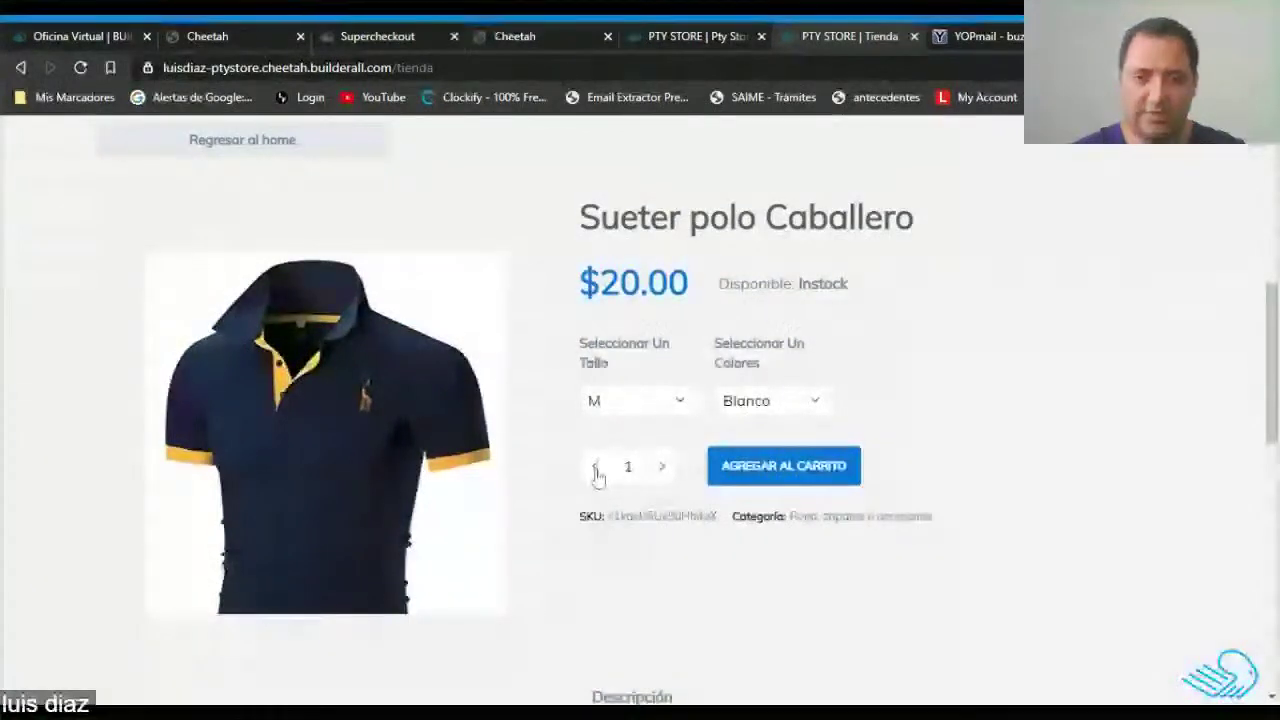
{"action": "left_click", "coordinate": [665, 472]}
{"action": "left_click", "coordinate": [592, 467]}
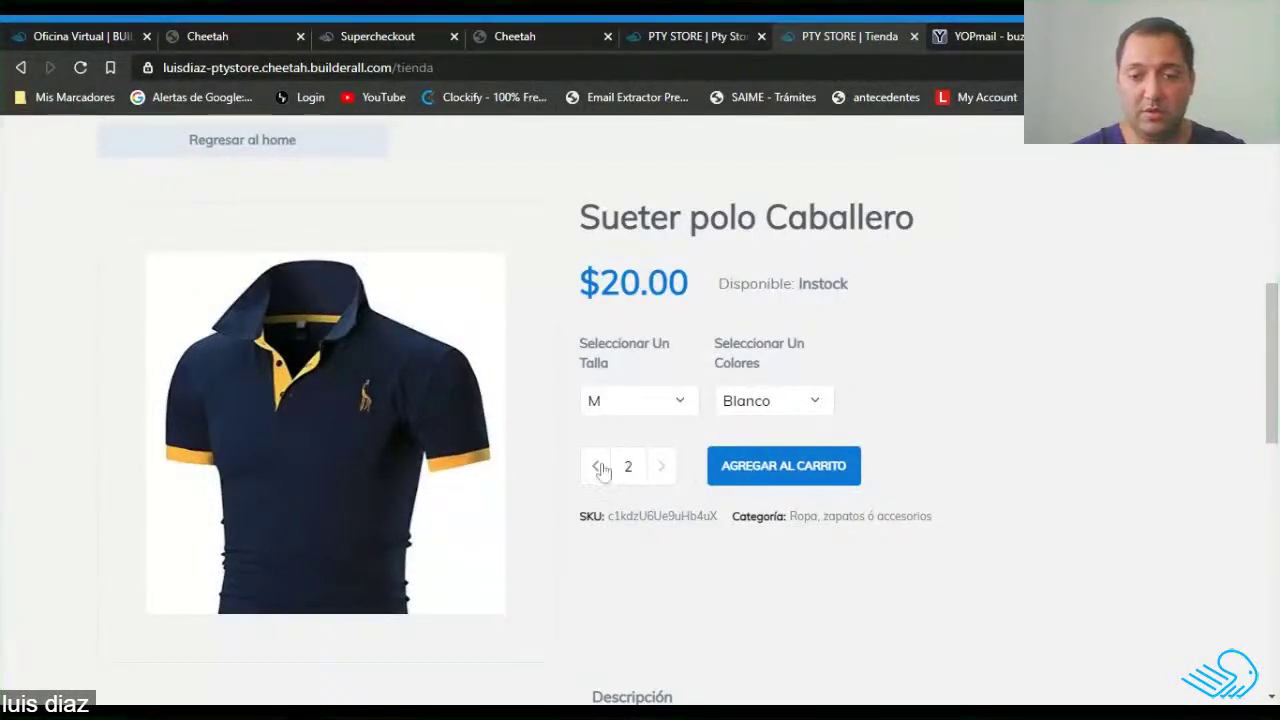
{"action": "left_click", "coordinate": [789, 476]}
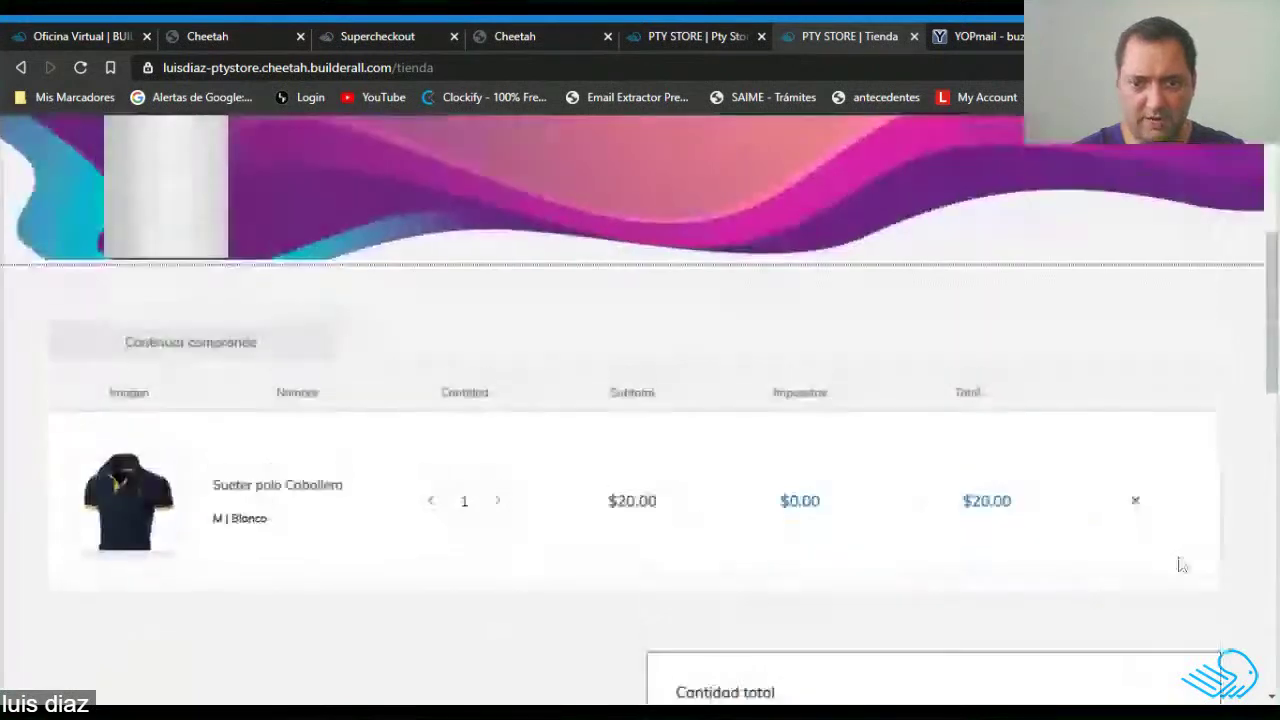
Continue shopping and add two black XL polos to the cart.
{"action": "scroll", "coordinate": [689, 469], "scroll_direction": "down", "scroll_amount": 4}
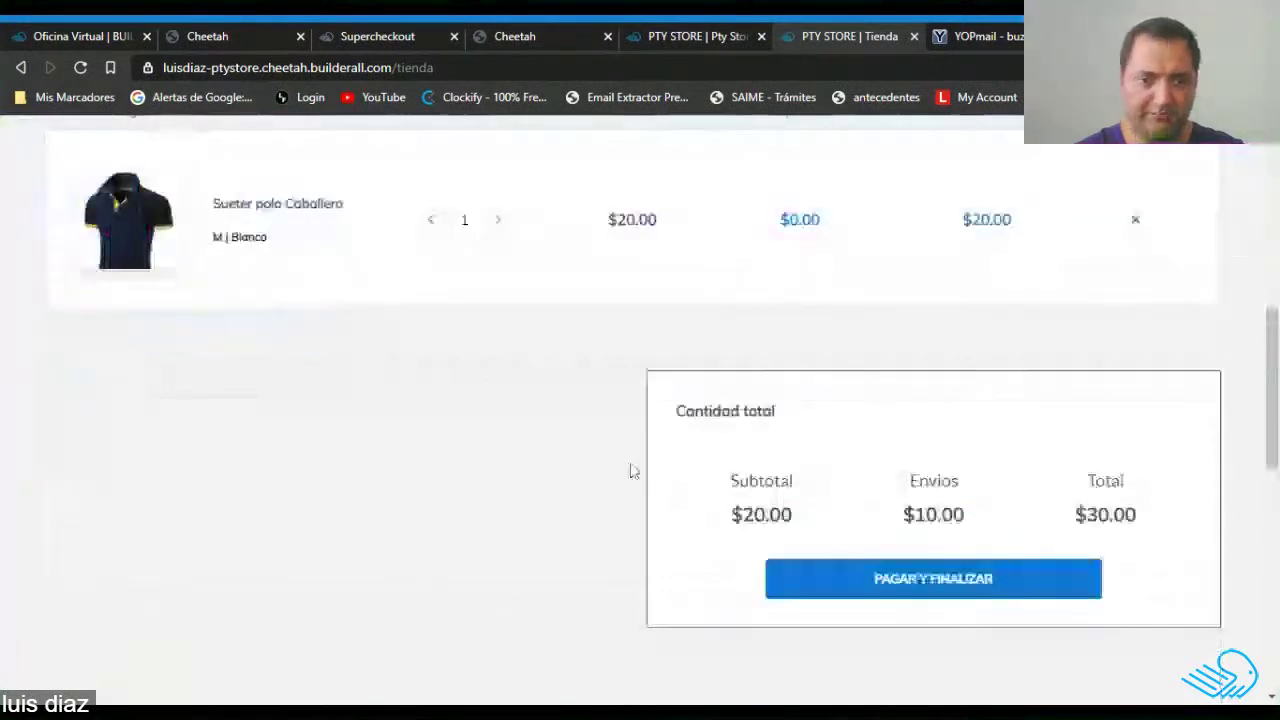
{"action": "scroll", "coordinate": [205, 350], "scroll_direction": "up", "scroll_amount": 2}
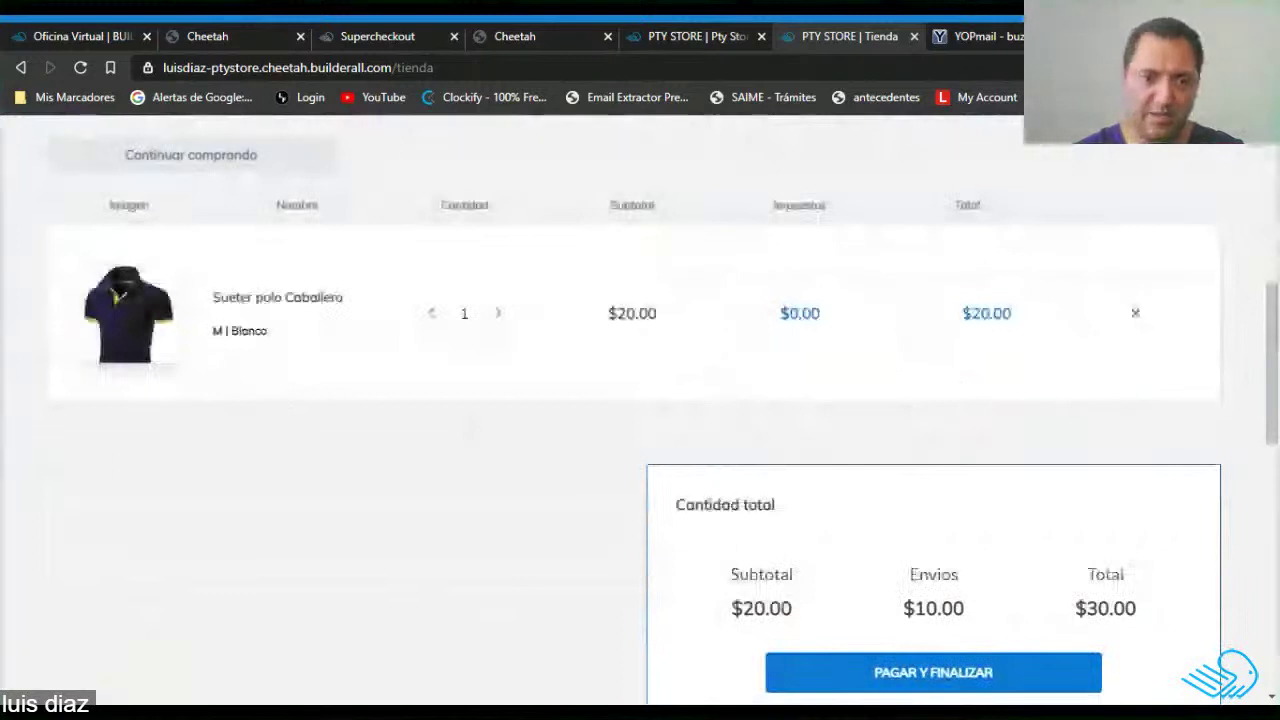
{"action": "scroll", "coordinate": [330, 370], "scroll_direction": "up", "scroll_amount": 4}
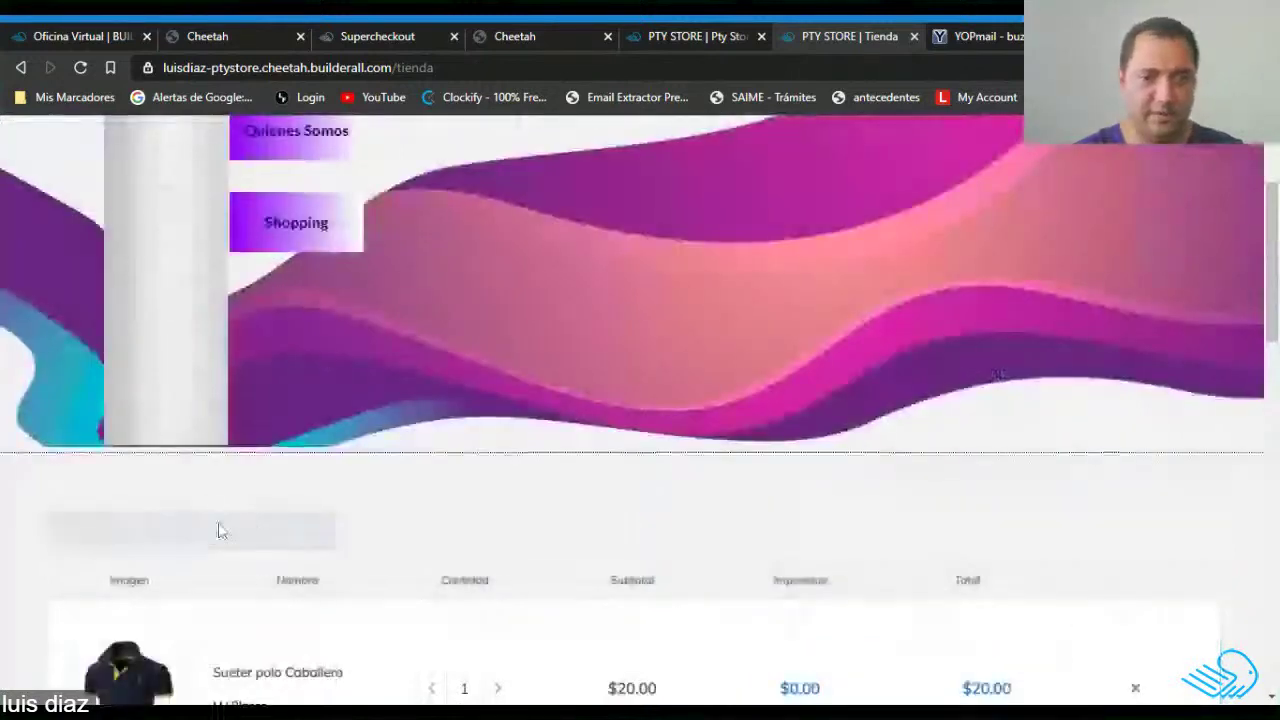
{"action": "left_click", "coordinate": [219, 529]}
{"action": "scroll", "coordinate": [773, 438], "scroll_direction": "down", "scroll_amount": 3}
{"action": "scroll", "coordinate": [740, 430], "scroll_direction": "down", "scroll_amount": 1}
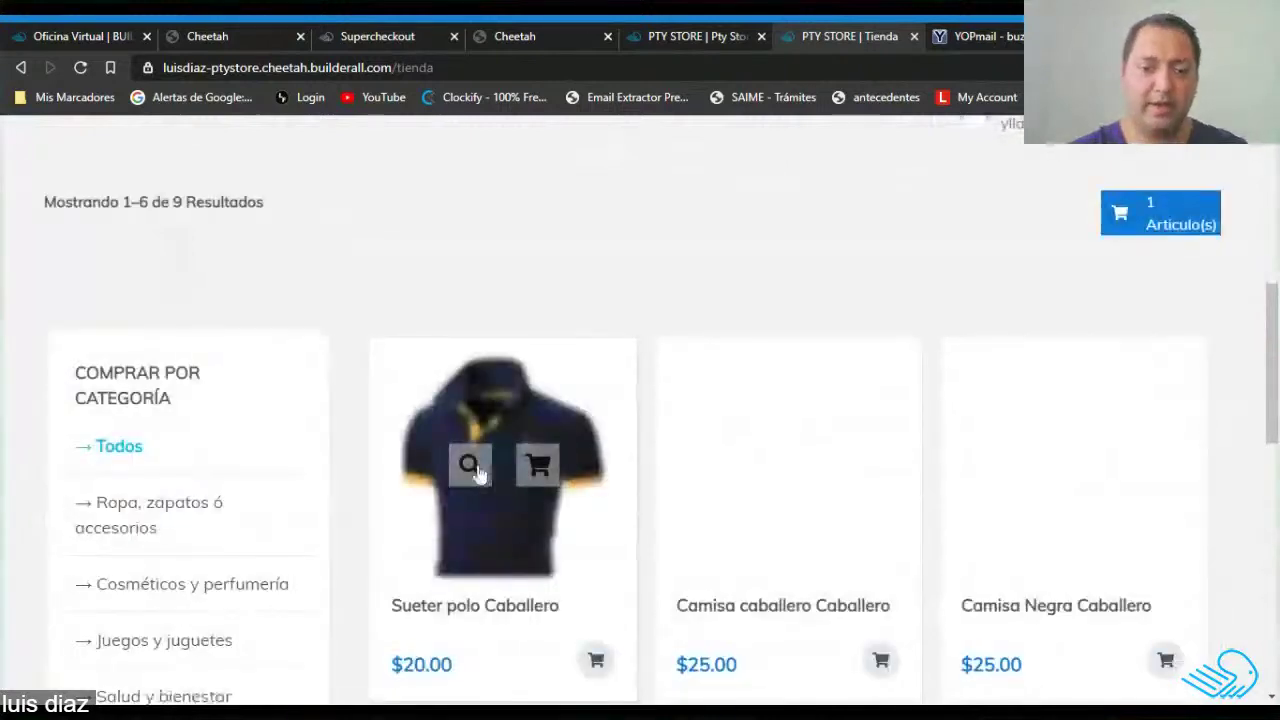
{"action": "scroll", "coordinate": [490, 527], "scroll_direction": "down", "scroll_amount": 1}
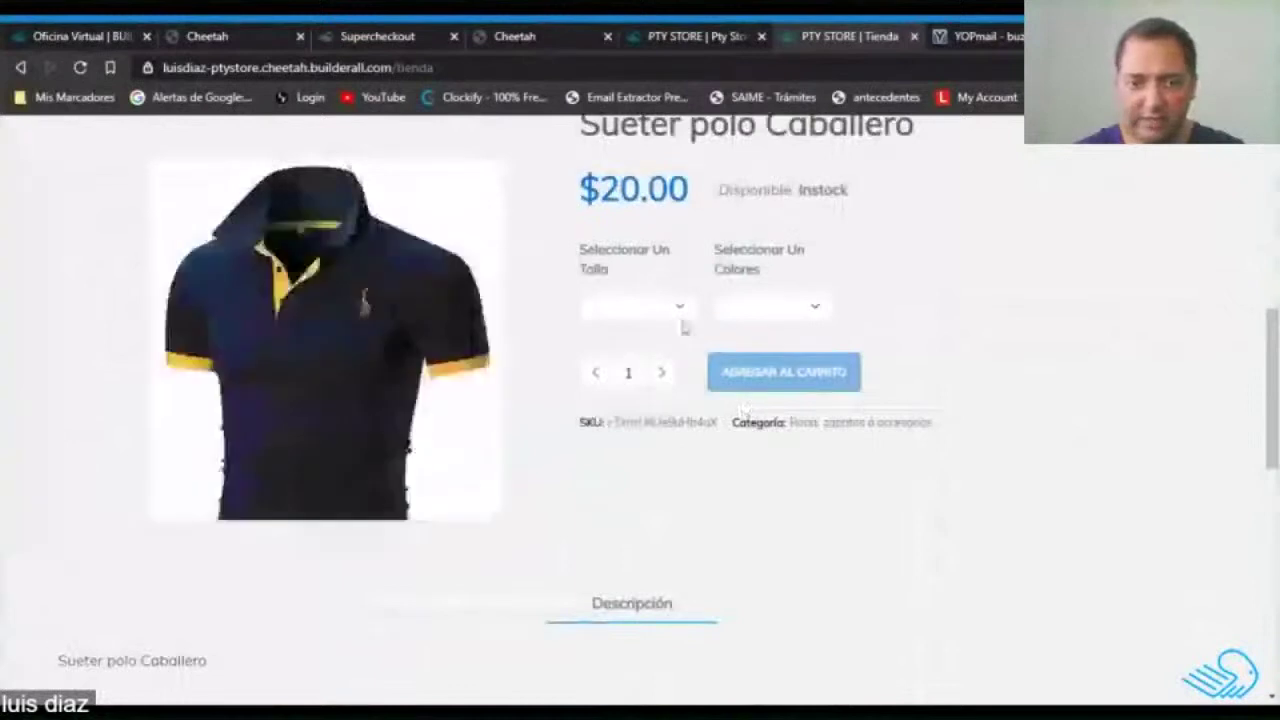
{"action": "left_click", "coordinate": [785, 331]}
{"action": "left_click", "coordinate": [663, 376]}
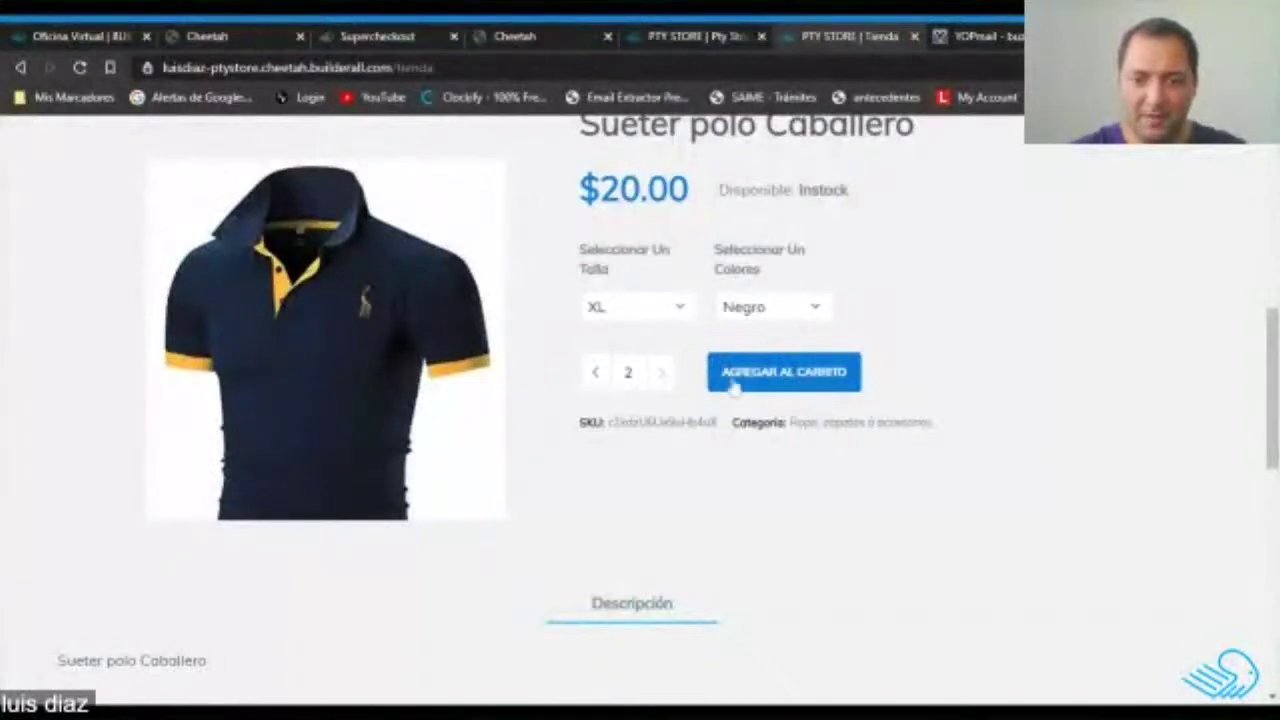
{"action": "left_click", "coordinate": [795, 383]}
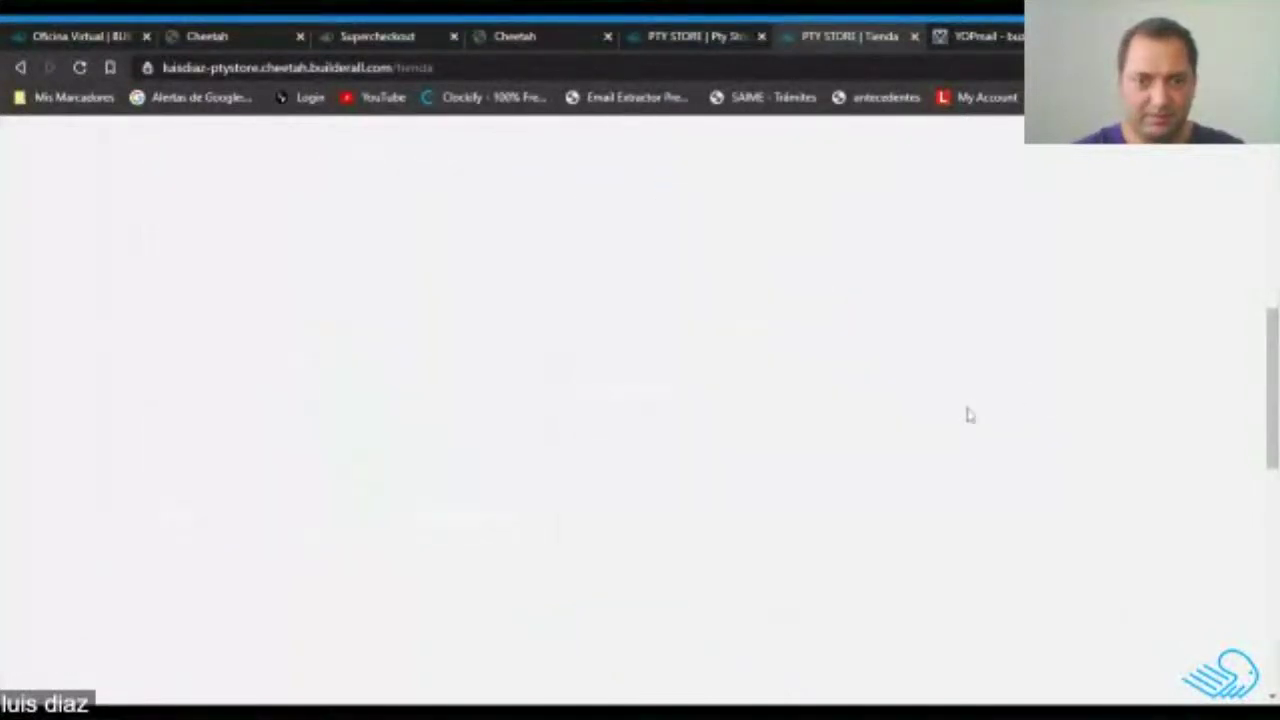
Scroll through the cart's M Blanco and XL Negro rows and $70 total, then return to the top.
{"action": "scroll", "coordinate": [629, 475], "scroll_direction": "up", "scroll_amount": 4}
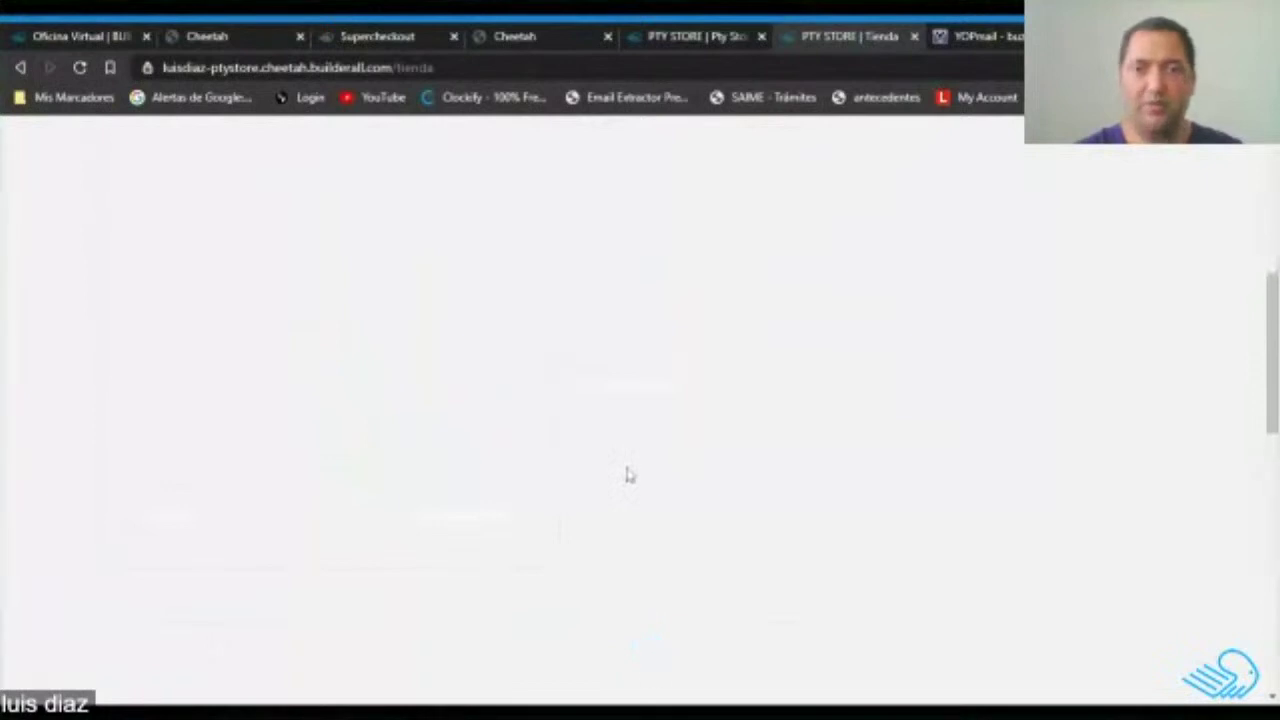
{"action": "scroll", "coordinate": [629, 475], "scroll_direction": "down", "scroll_amount": 4}
{"action": "scroll", "coordinate": [629, 500], "scroll_direction": "down", "scroll_amount": 3}
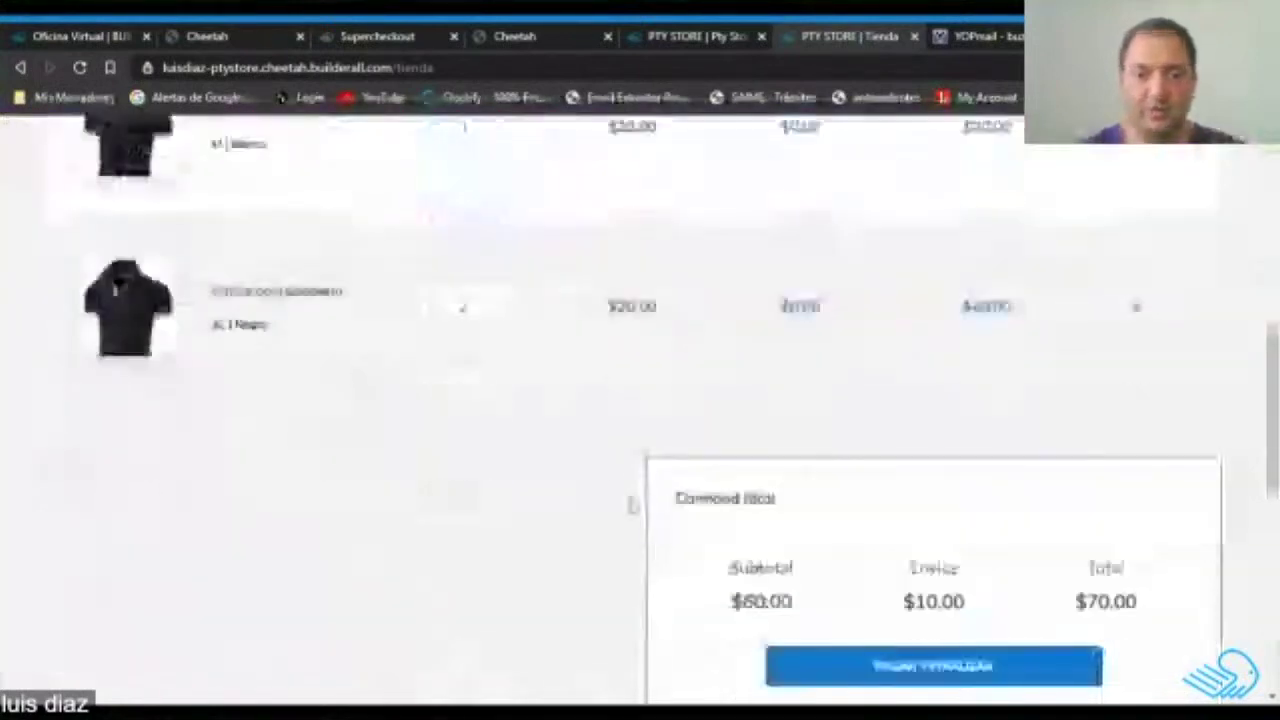
{"action": "scroll", "coordinate": [1180, 432], "scroll_direction": "up", "scroll_amount": 1}
{"action": "scroll", "coordinate": [1180, 432], "scroll_direction": "up", "scroll_amount": 2}
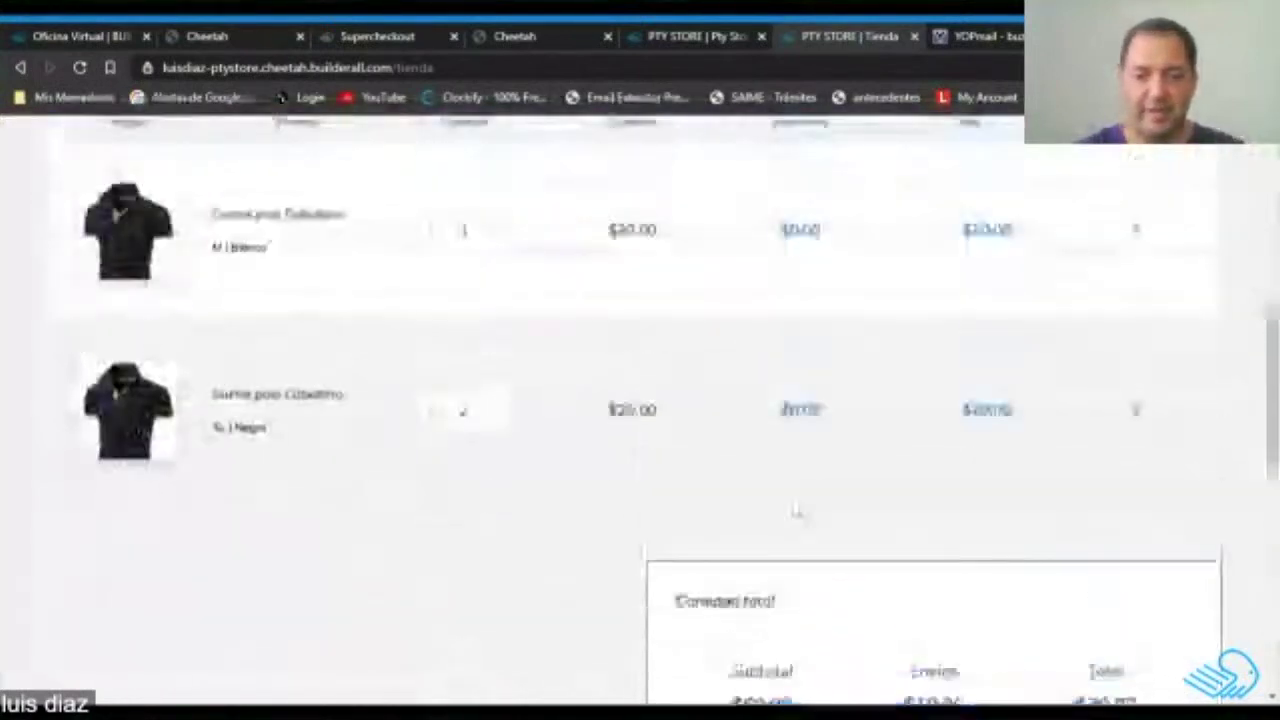
{"action": "scroll", "coordinate": [1048, 563], "scroll_direction": "down", "scroll_amount": 2}
{"action": "scroll", "coordinate": [563, 566], "scroll_direction": "up", "scroll_amount": 1}
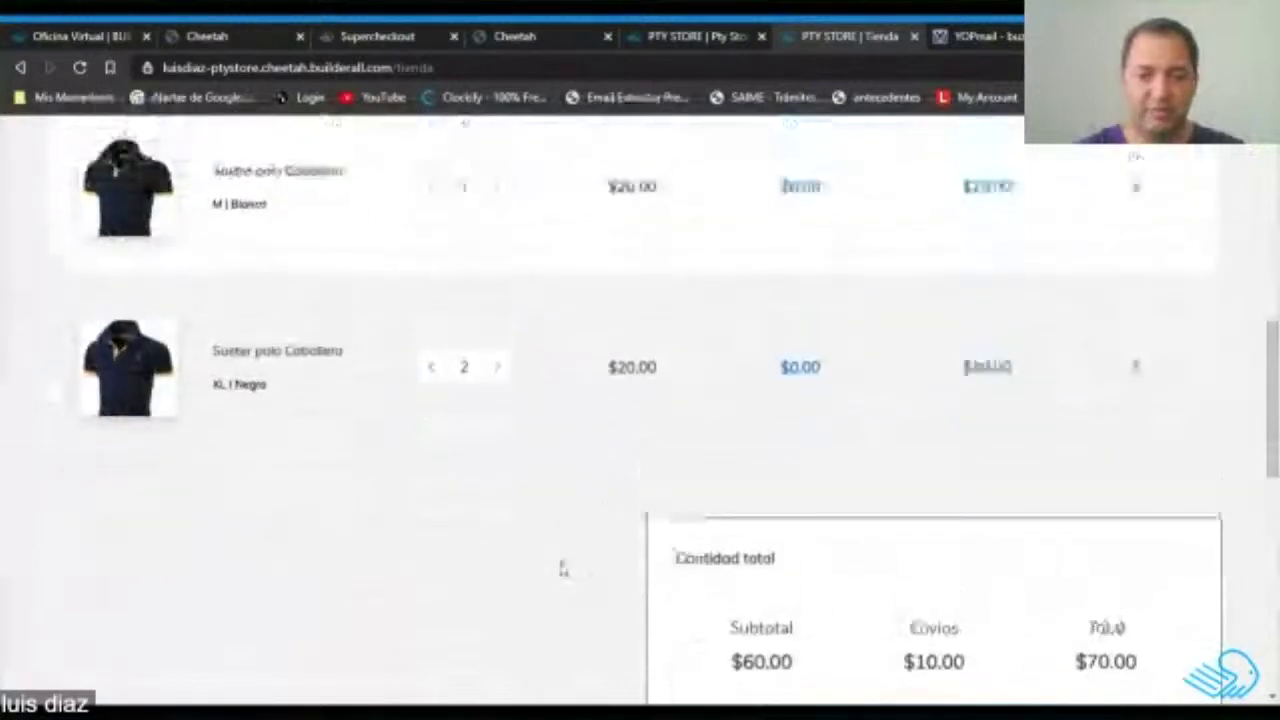
{"action": "scroll", "coordinate": [461, 487], "scroll_direction": "up", "scroll_amount": 3}
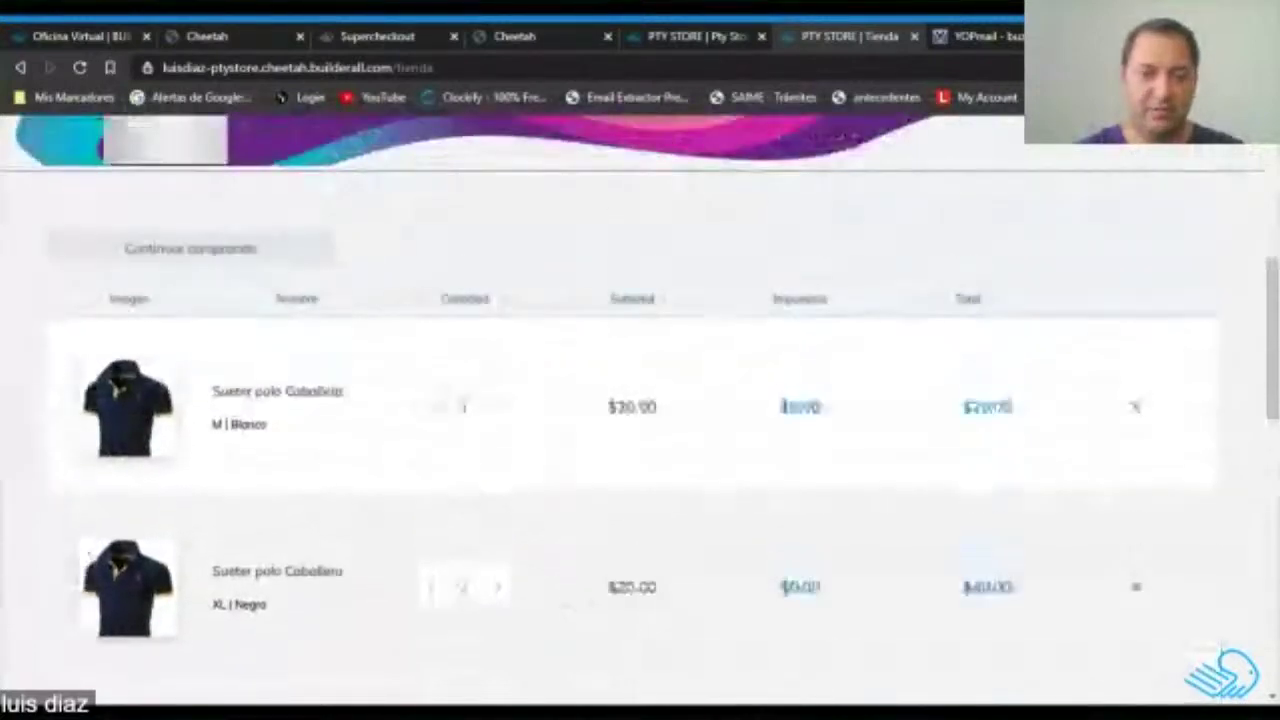
{"action": "scroll", "coordinate": [460, 487], "scroll_direction": "down", "scroll_amount": 1}
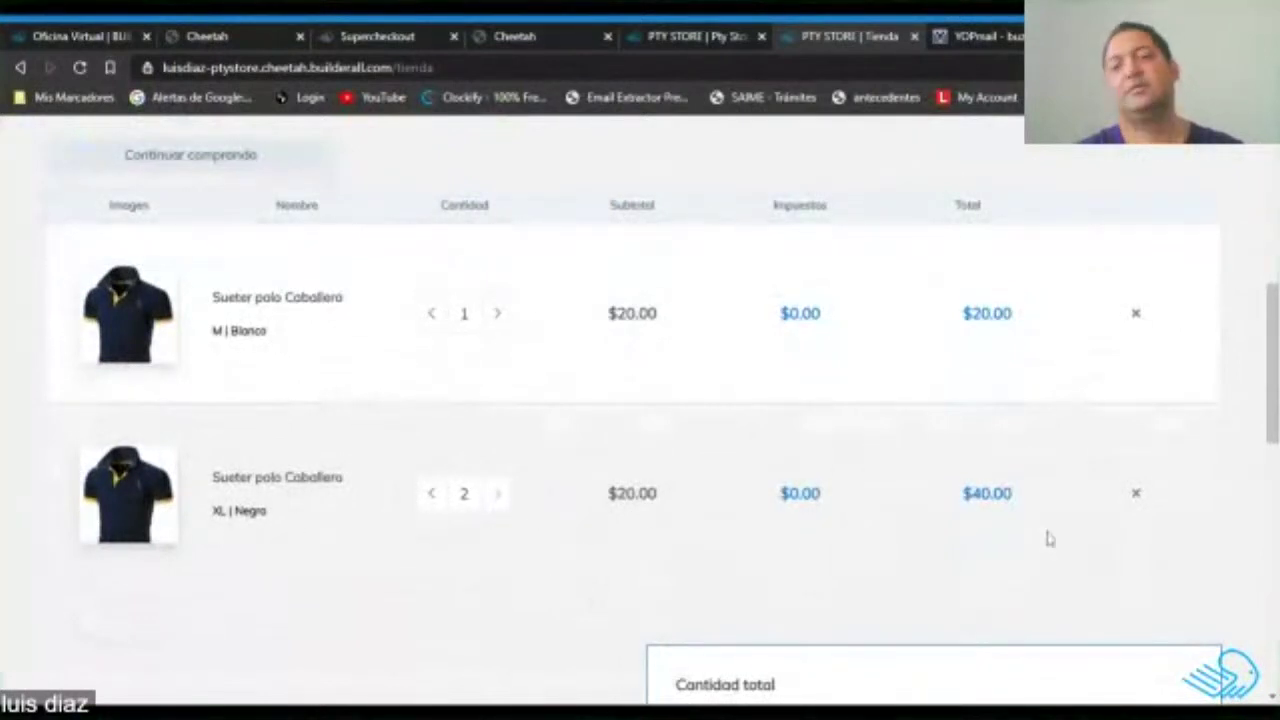
{"action": "scroll", "coordinate": [931, 523], "scroll_direction": "up", "scroll_amount": 5}
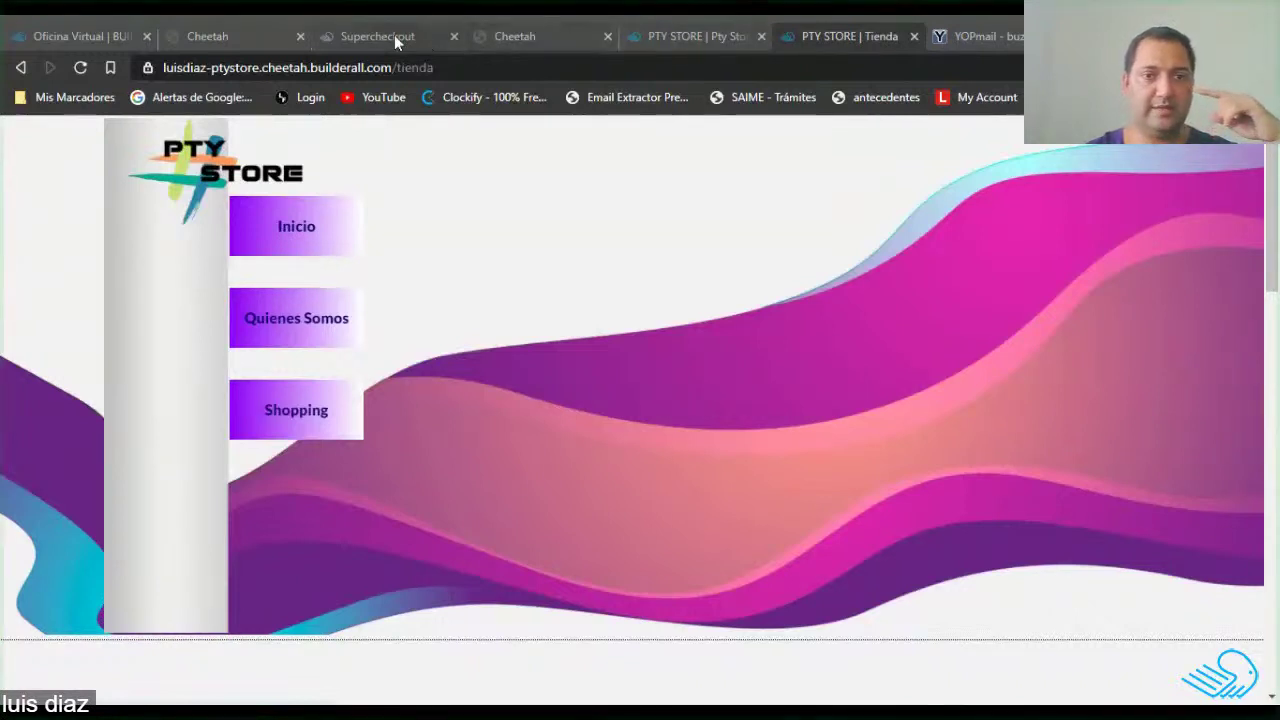
Open the PTY Store '¡Gracias por su compra!' confirmation email in the YOPmail inbox.
{"action": "left_click", "coordinate": [528, 35]}
{"action": "left_click", "coordinate": [680, 37]}
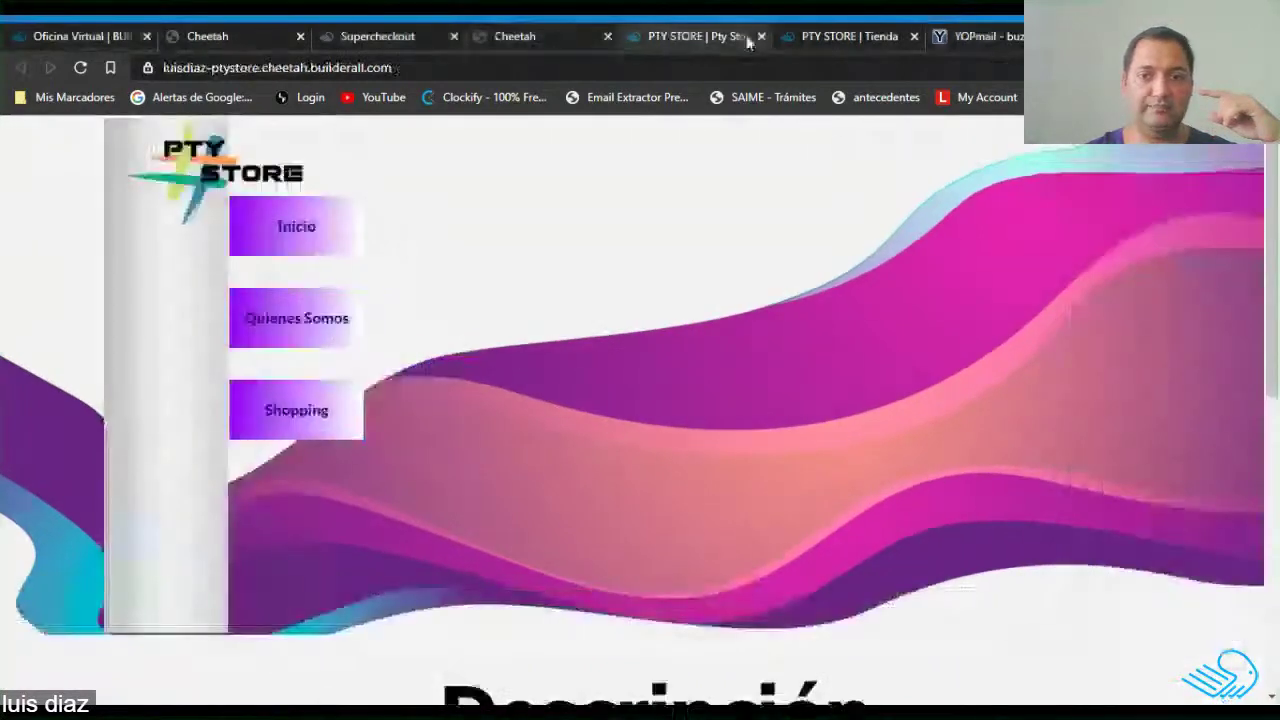
{"action": "left_click", "coordinate": [815, 36]}
{"action": "left_click", "coordinate": [980, 36]}
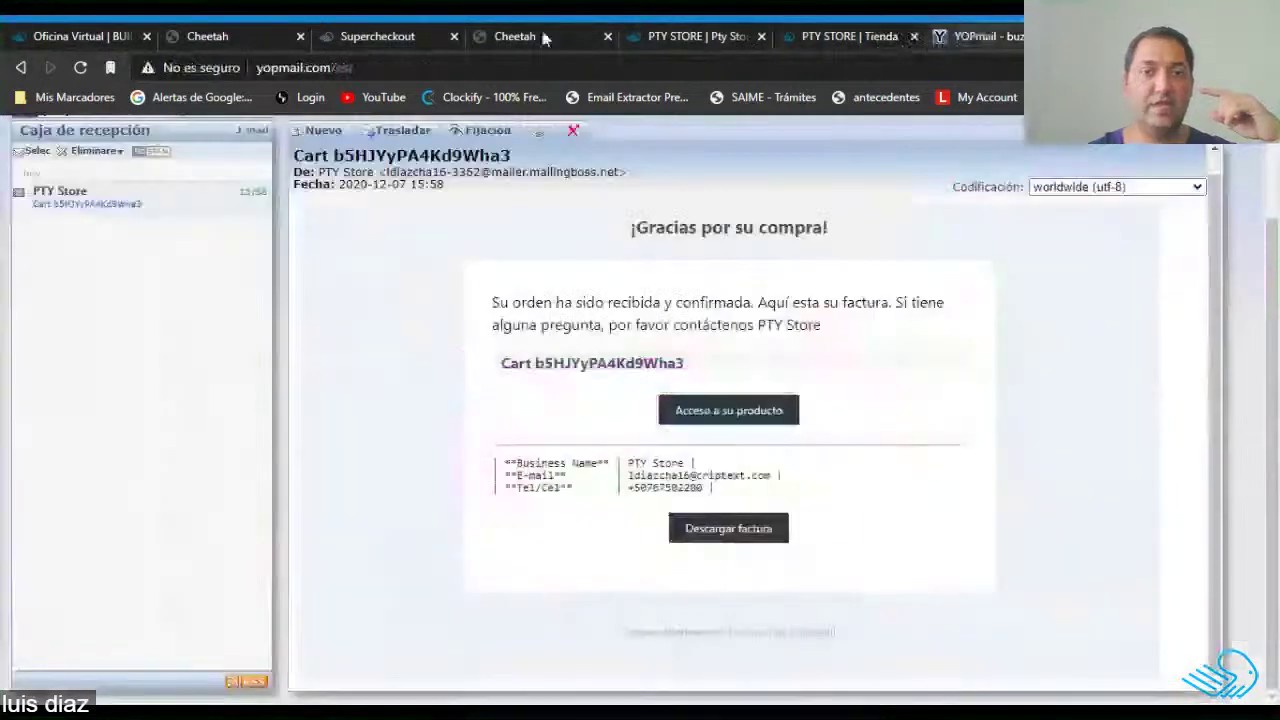
{"action": "left_click", "coordinate": [205, 36]}
{"action": "left_click", "coordinate": [89, 36]}
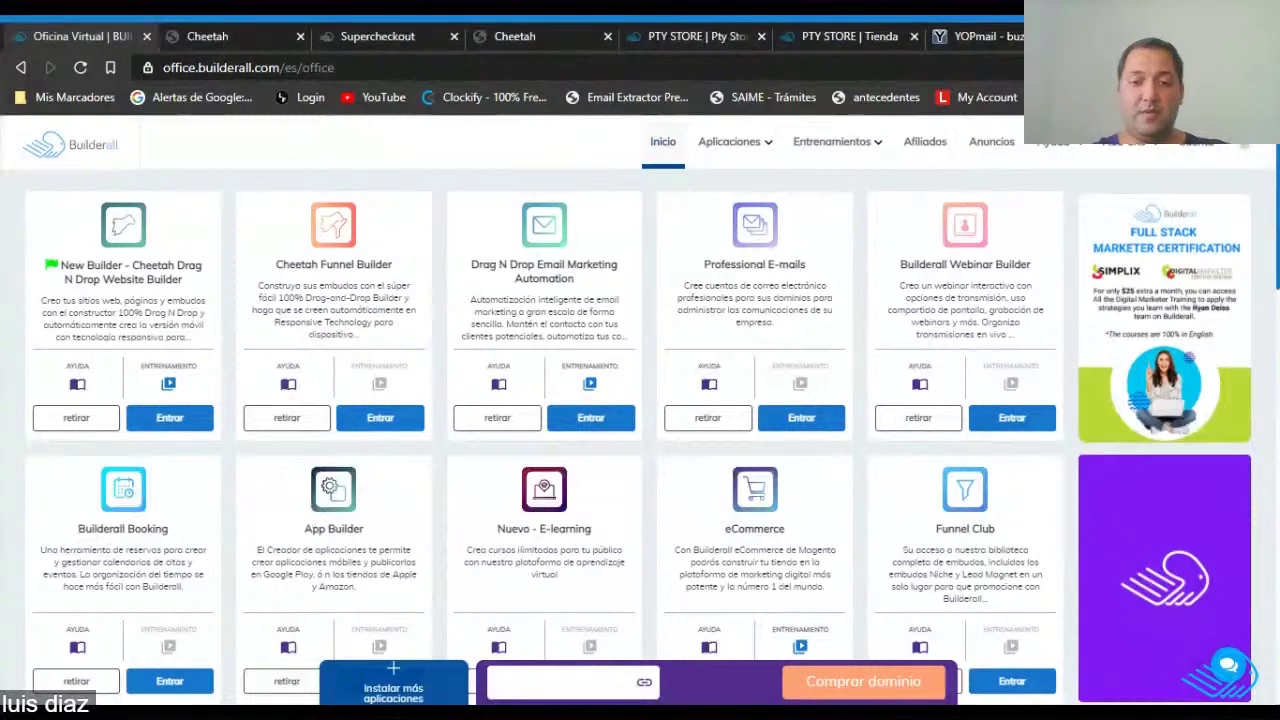
{"action": "left_click", "coordinate": [985, 36]}
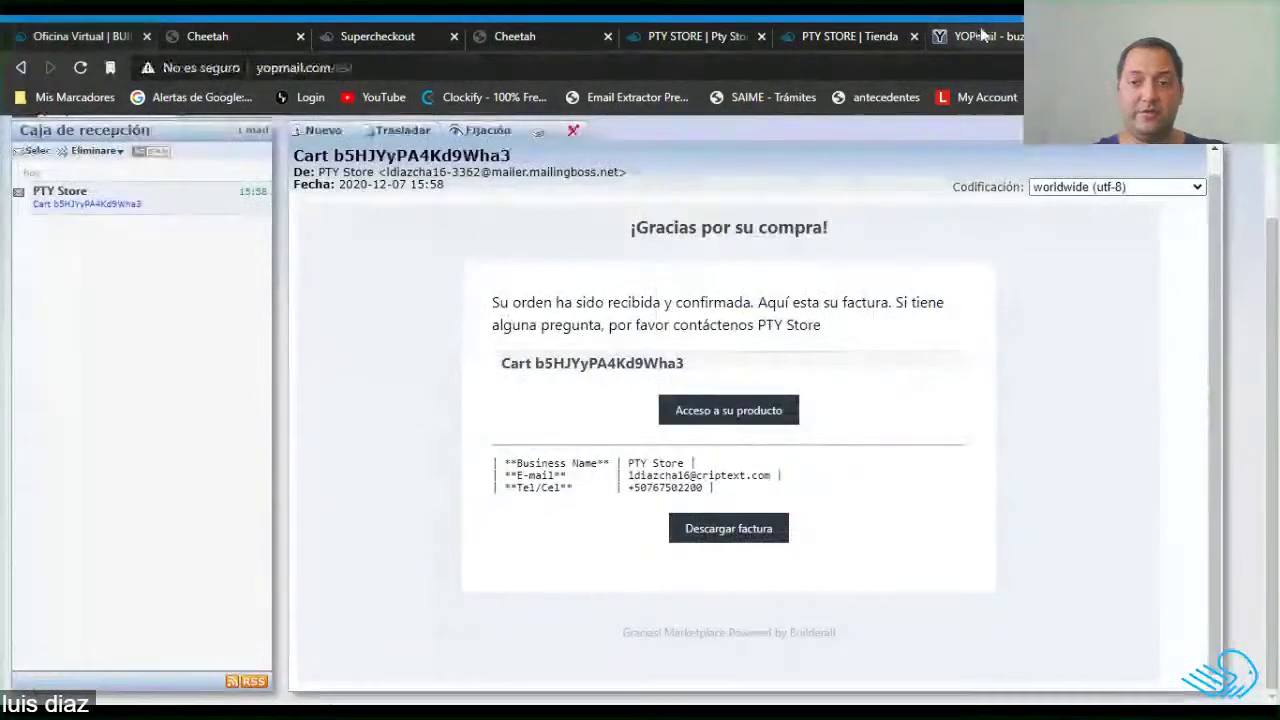
Close YOPmail and scroll down to the store's Comprar por categoría list.
{"action": "left_click", "coordinate": [1067, 37]}
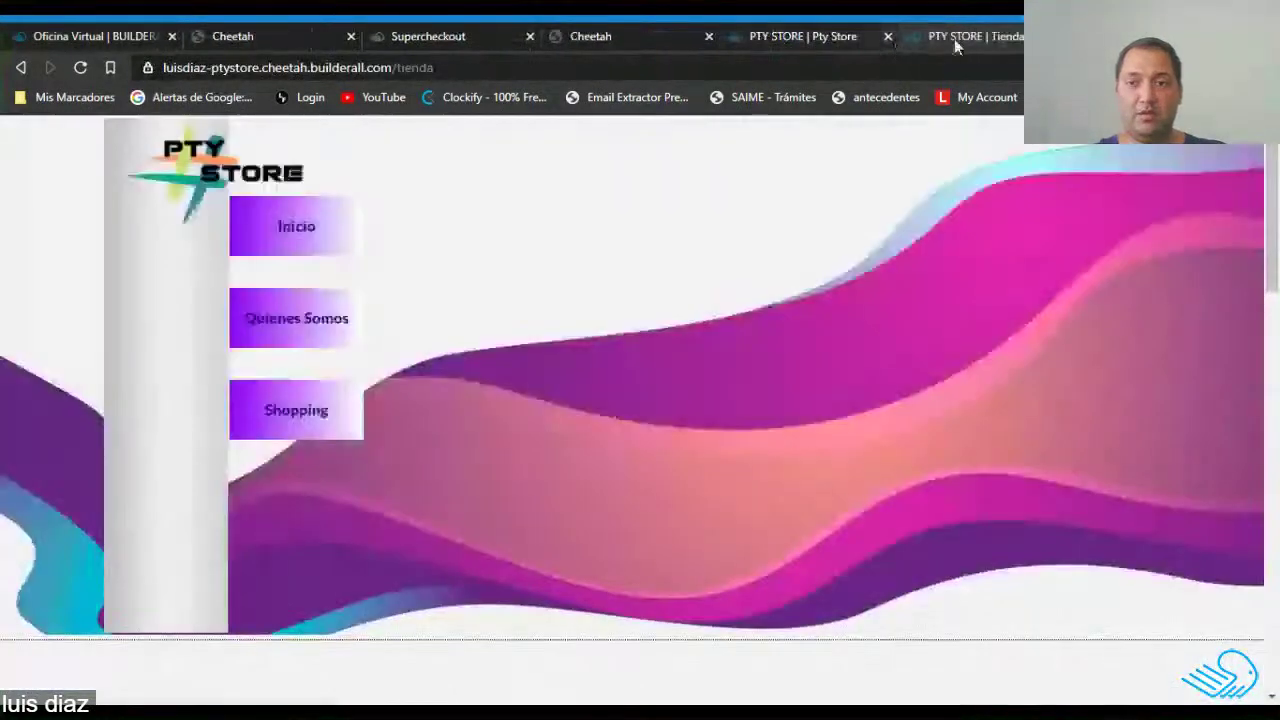
{"action": "scroll", "coordinate": [706, 389], "scroll_direction": "down", "scroll_amount": 1}
{"action": "scroll", "coordinate": [706, 389], "scroll_direction": "down", "scroll_amount": 10}
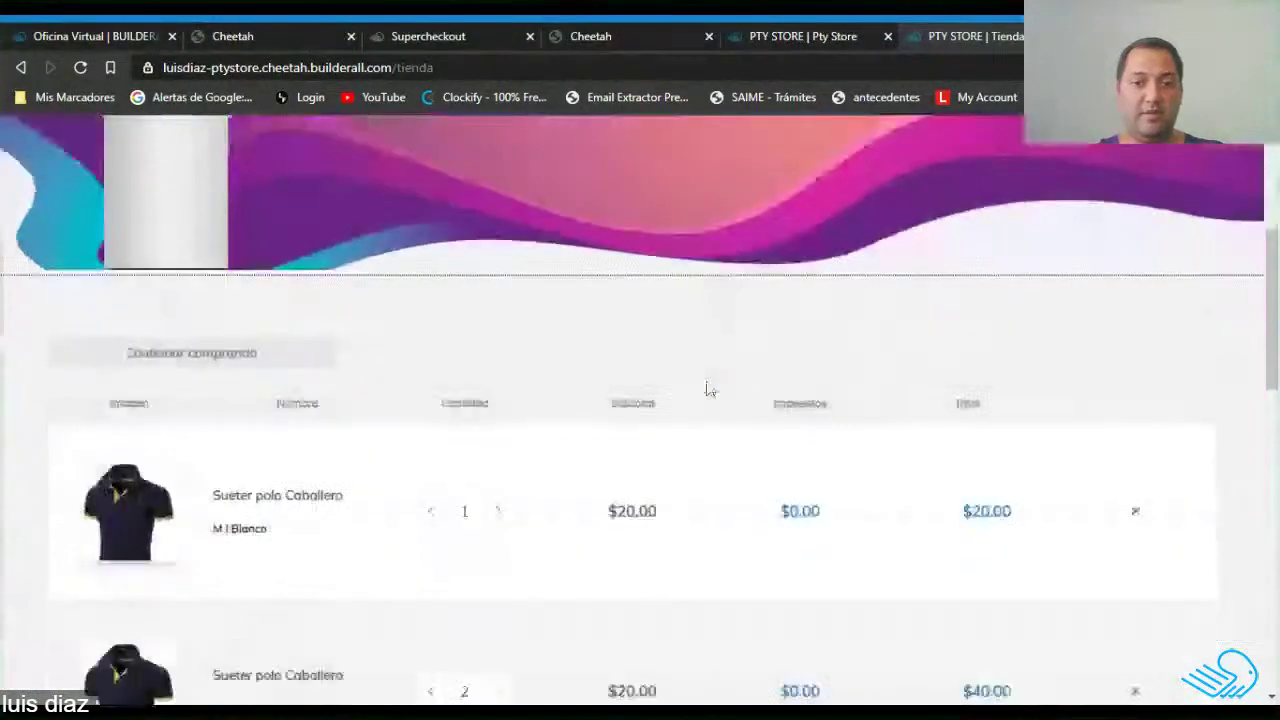
{"action": "scroll", "coordinate": [706, 387], "scroll_direction": "up", "scroll_amount": 6}
{"action": "scroll", "coordinate": [703, 389], "scroll_direction": "up", "scroll_amount": 4}
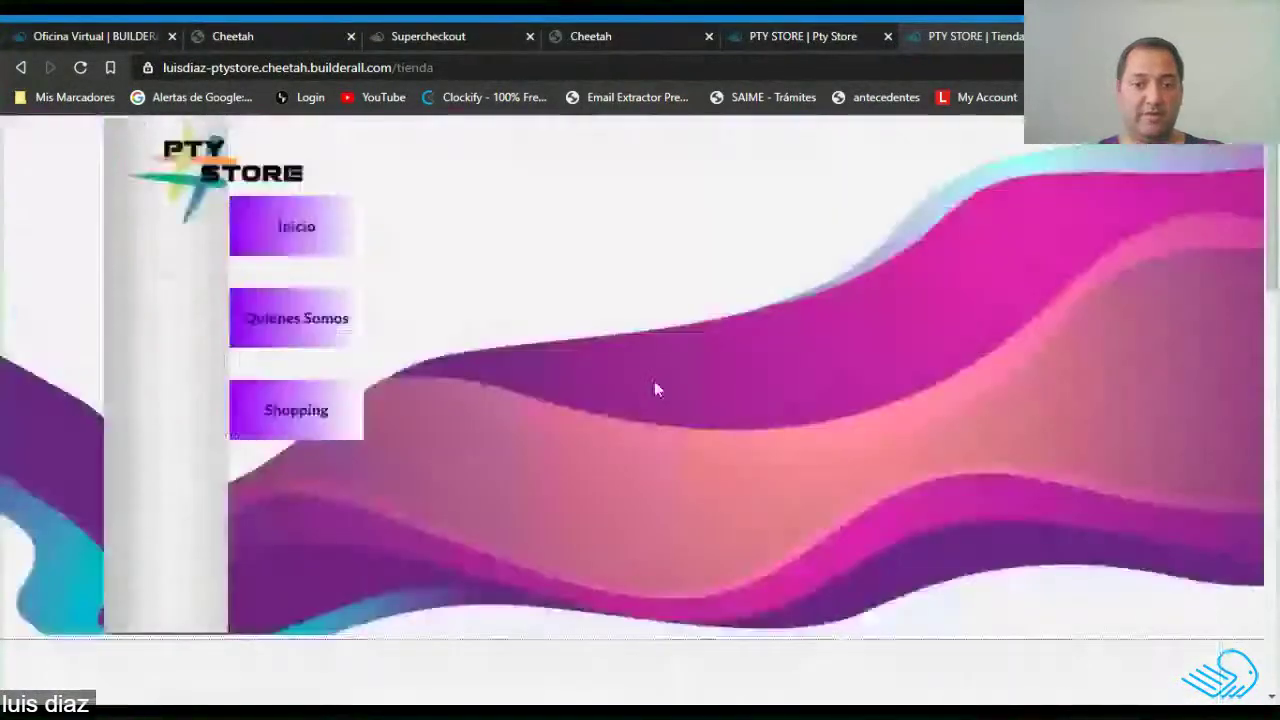
{"action": "scroll", "coordinate": [654, 386], "scroll_direction": "down", "scroll_amount": 3}
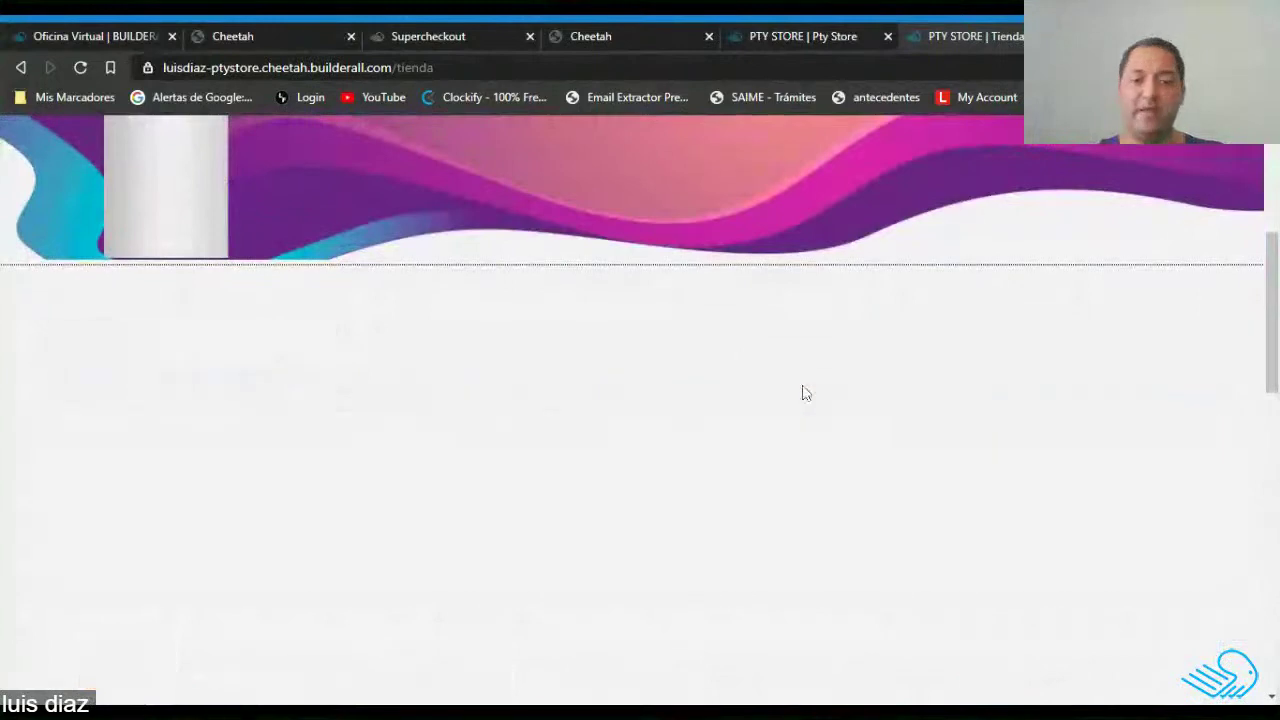
{"action": "scroll", "coordinate": [840, 410], "scroll_direction": "down", "scroll_amount": 1}
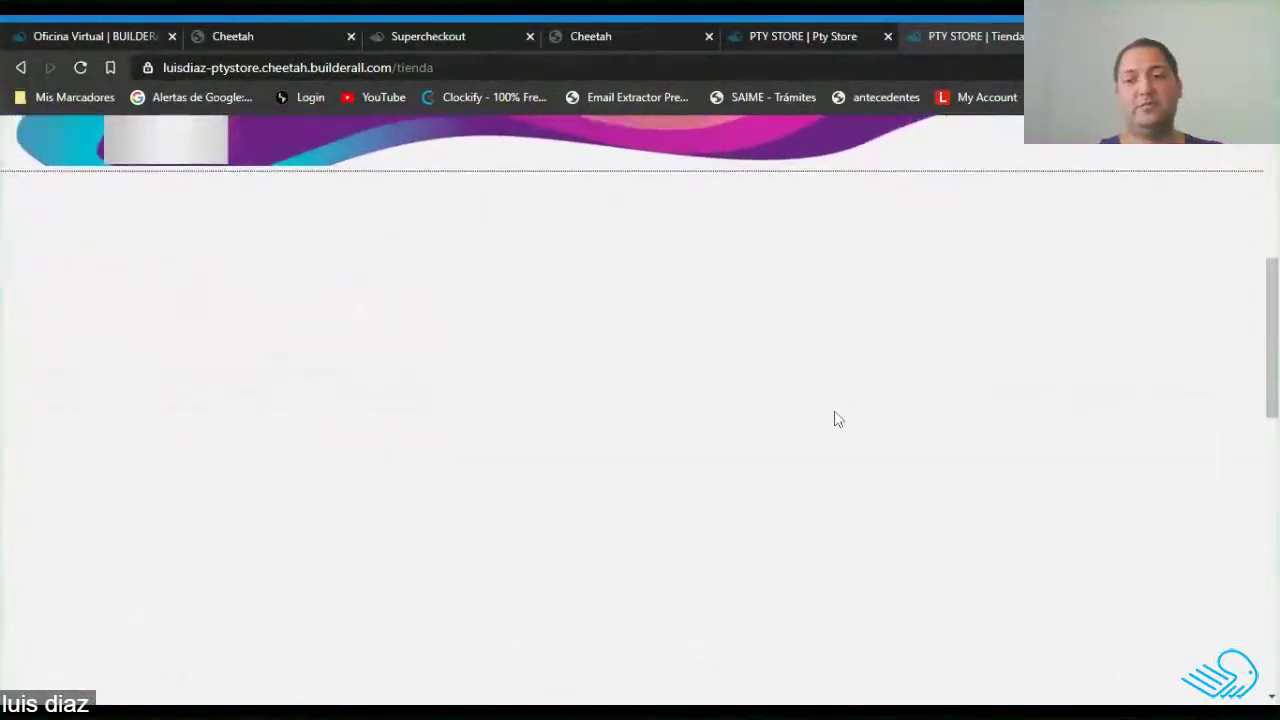
{"action": "scroll", "coordinate": [838, 420], "scroll_direction": "up", "scroll_amount": 5}
{"action": "scroll", "coordinate": [835, 420], "scroll_direction": "down", "scroll_amount": 2}
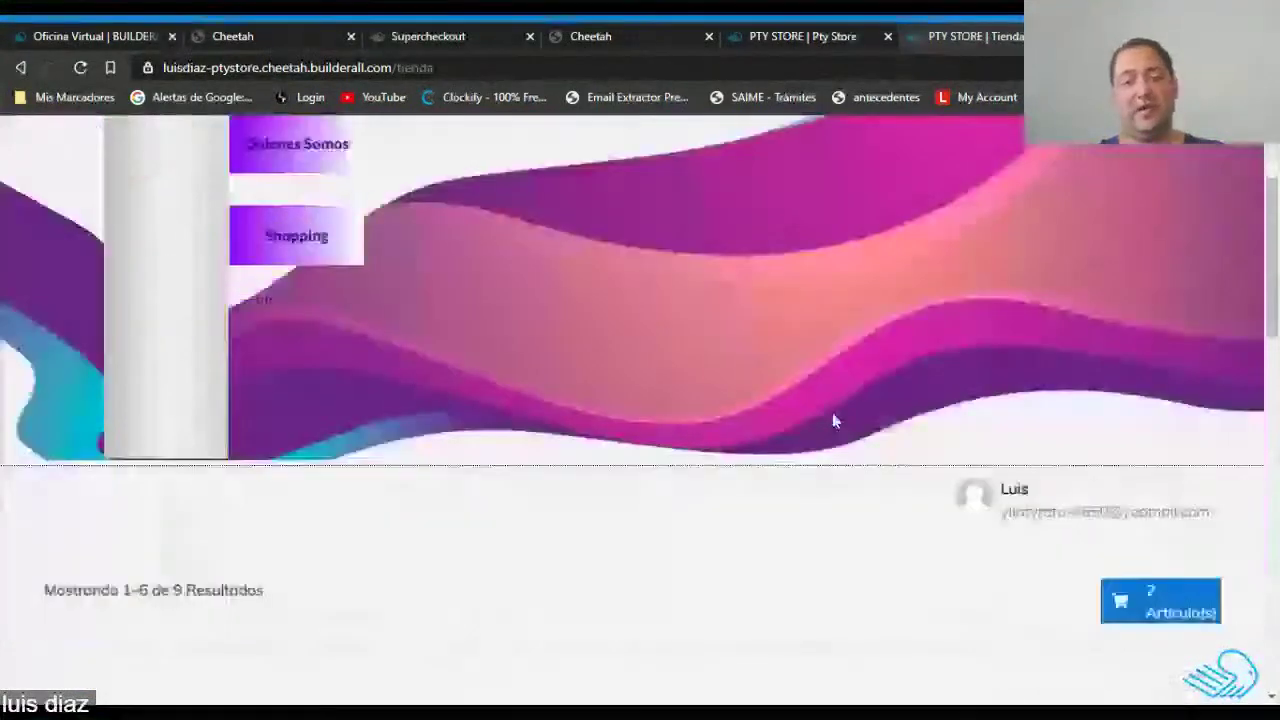
{"action": "scroll", "coordinate": [835, 420], "scroll_direction": "down", "scroll_amount": 6}
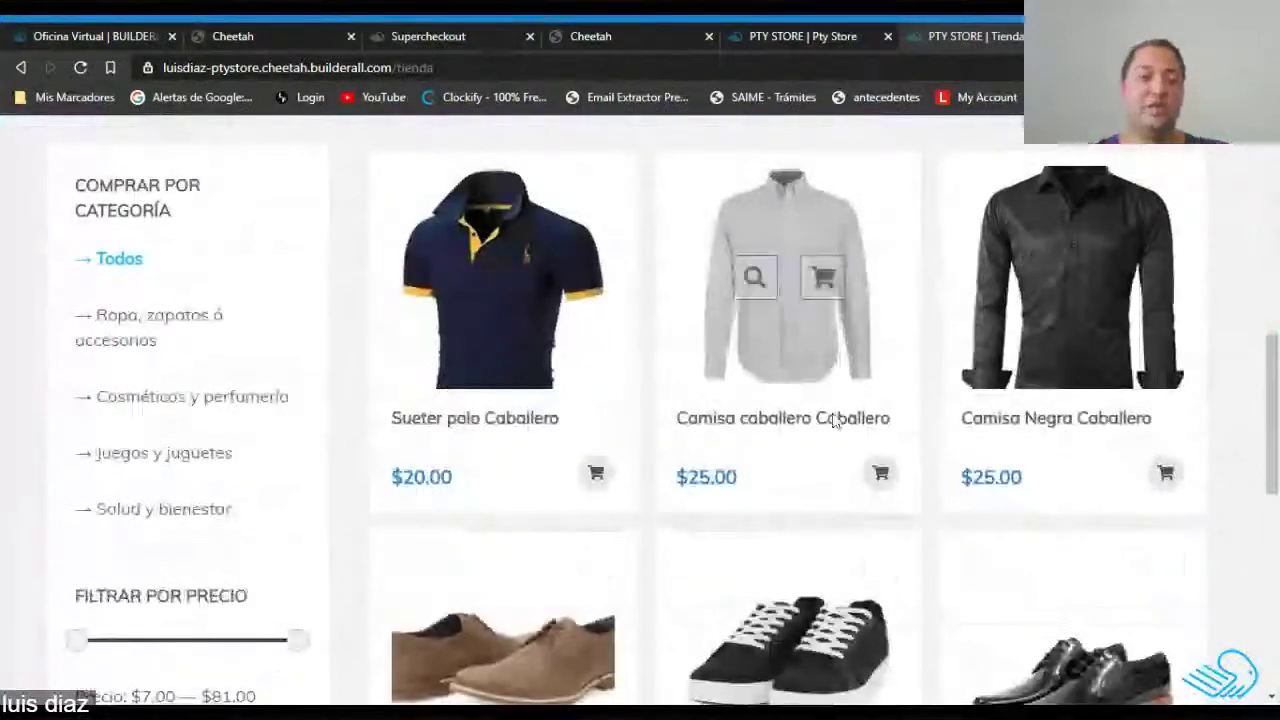
{"action": "scroll", "coordinate": [833, 420], "scroll_direction": "down", "scroll_amount": 1}
Filter by Juegos y juguetes, Cosméticos y perfumería, Ropa, zapatos ó accesorios and Salud y bienestar.
{"action": "left_click", "coordinate": [170, 360]}
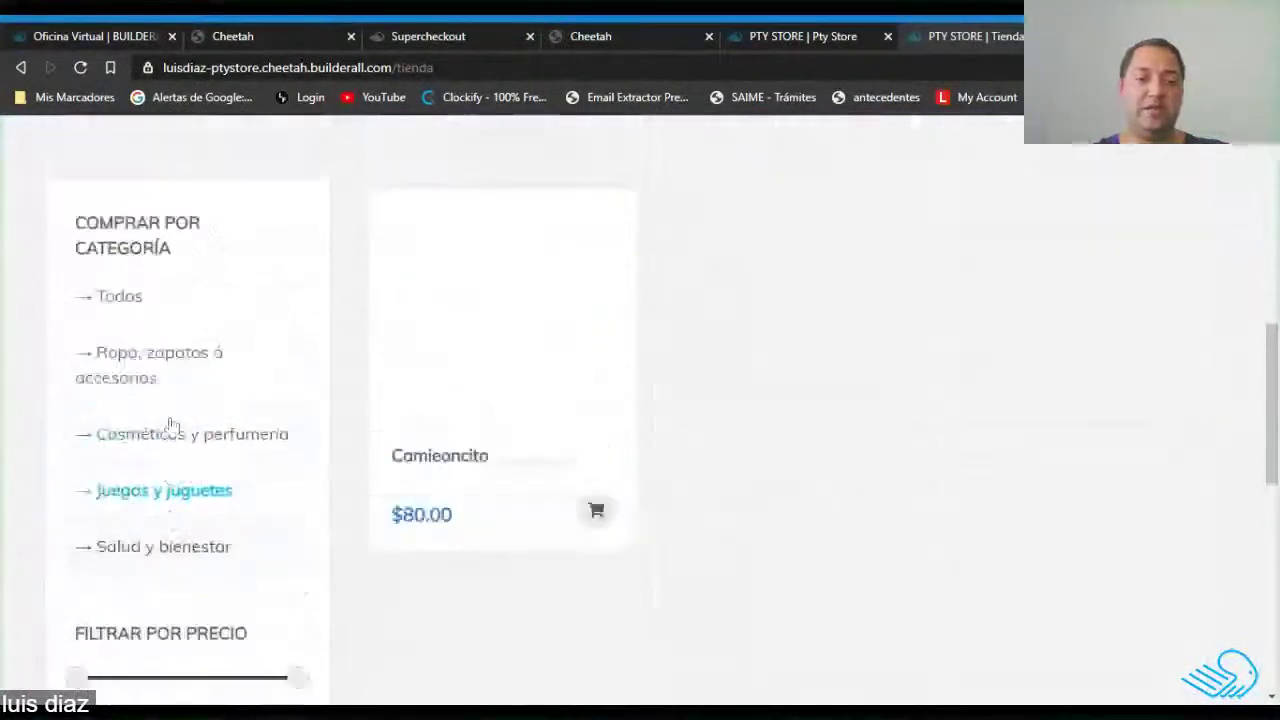
{"action": "left_click", "coordinate": [176, 494]}
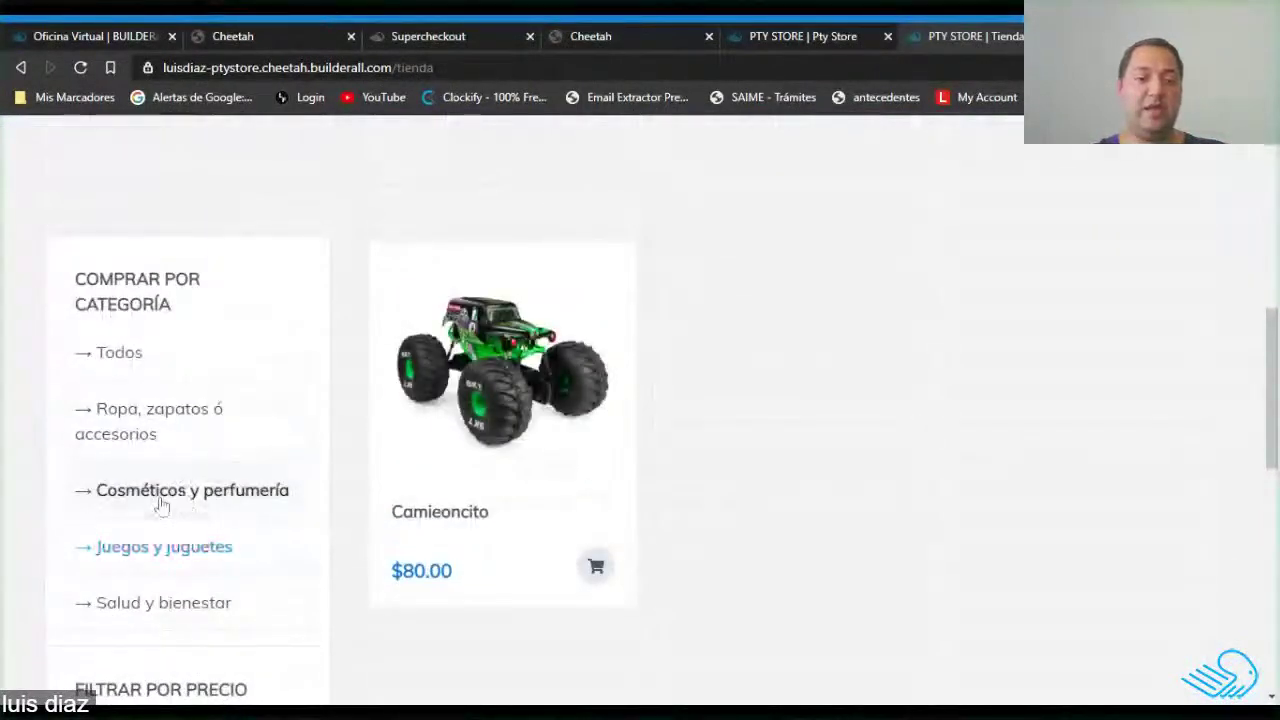
{"action": "left_click", "coordinate": [128, 440]}
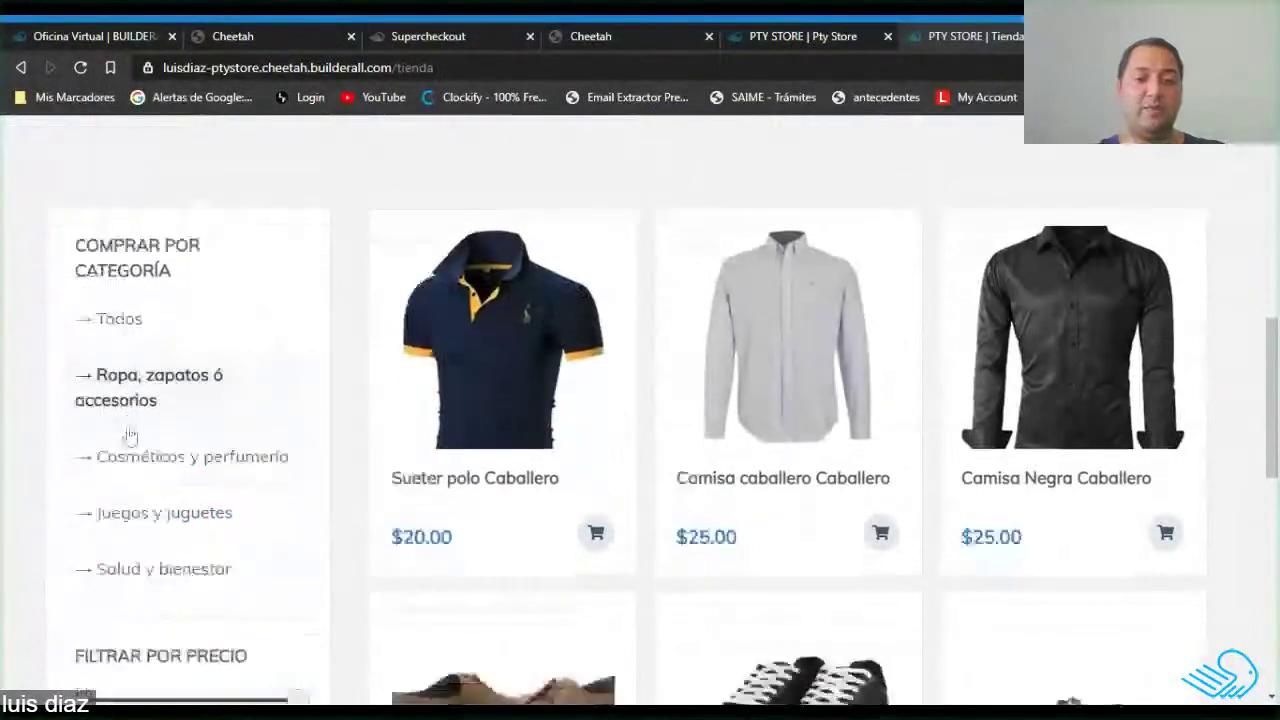
{"action": "scroll", "coordinate": [130, 436], "scroll_direction": "down", "scroll_amount": 3}
{"action": "left_click", "coordinate": [158, 322]}
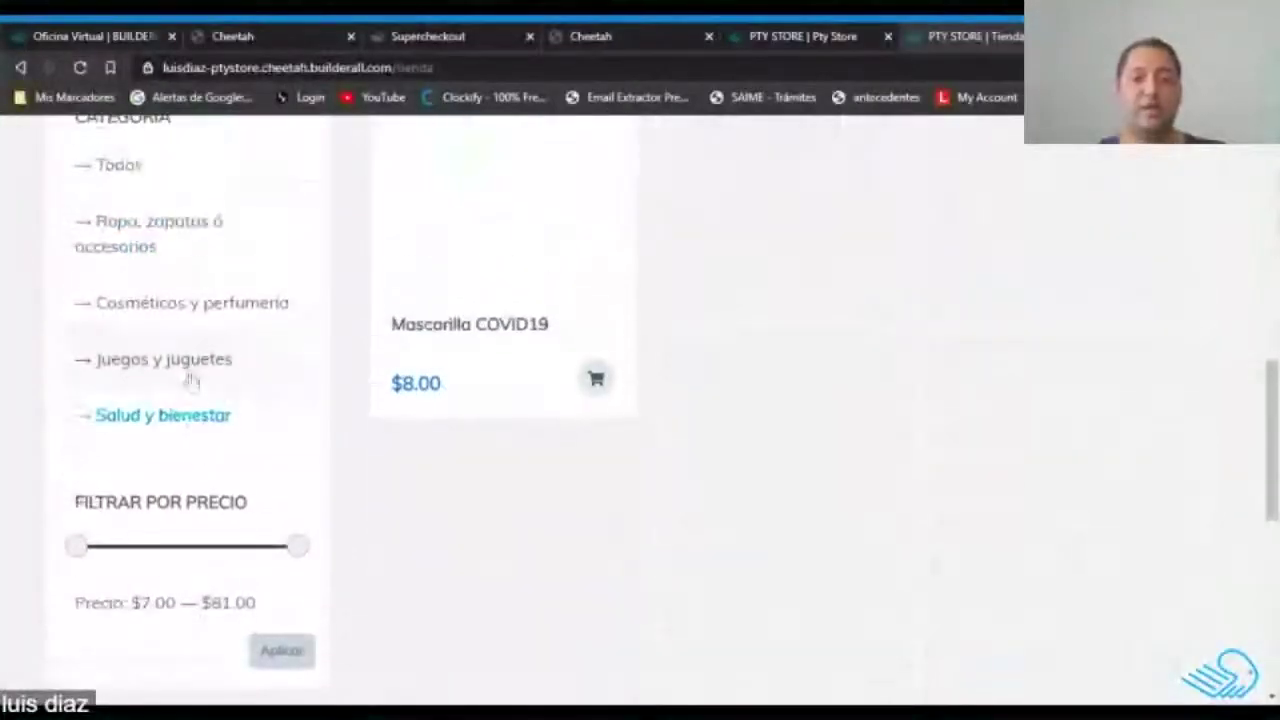
{"action": "scroll", "coordinate": [206, 400], "scroll_direction": "up", "scroll_amount": 2}
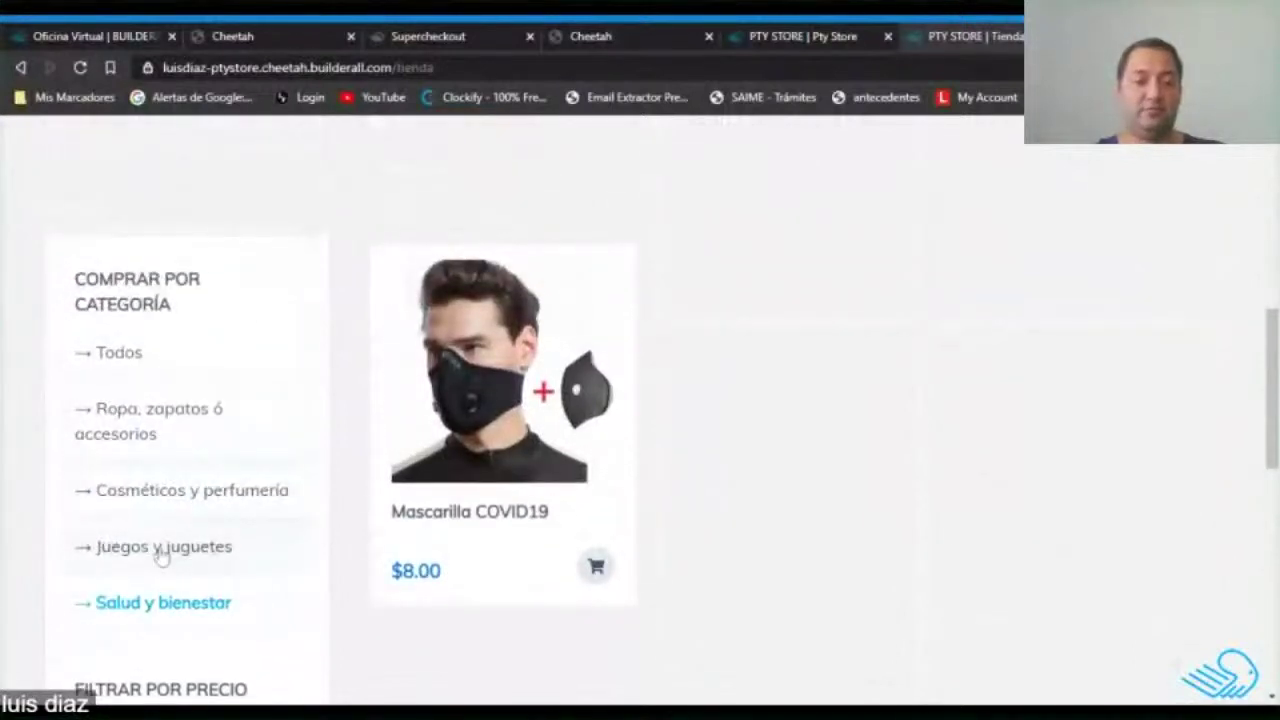
{"action": "left_click", "coordinate": [162, 550]}
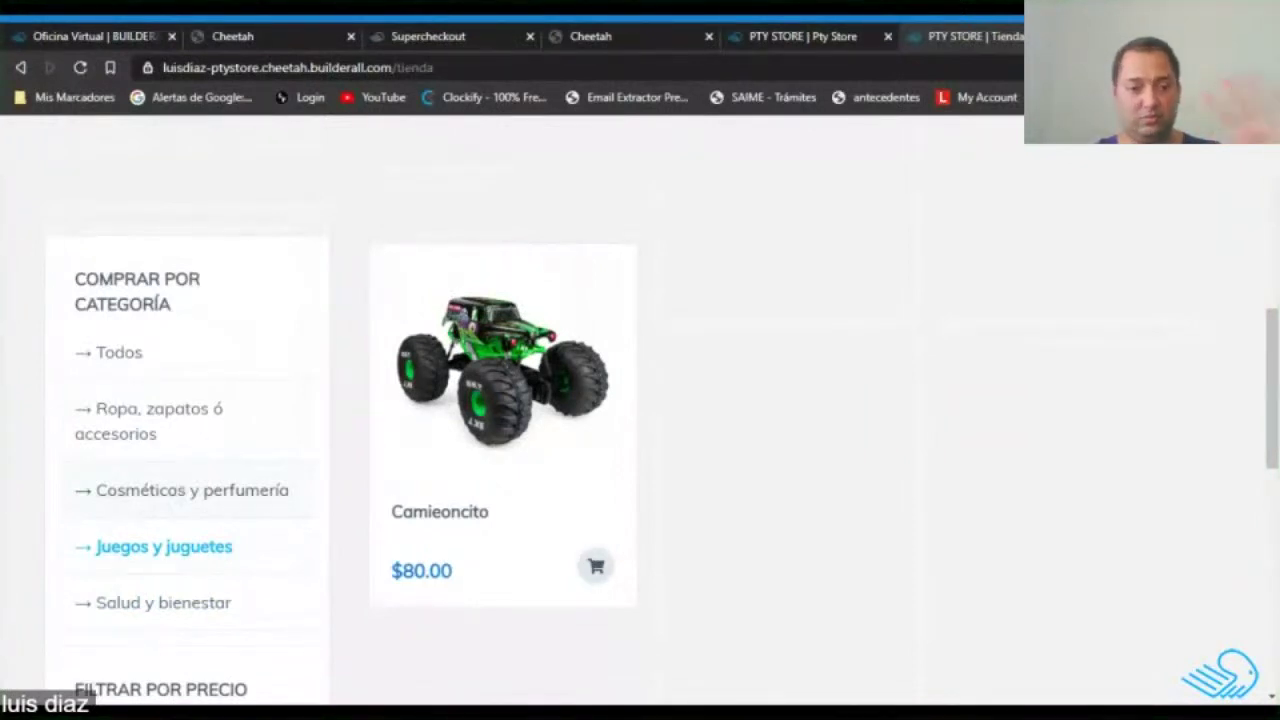
{"action": "left_click", "coordinate": [178, 491]}
{"action": "left_click", "coordinate": [158, 422]}
Show all products with Todos and go to the second product page.
{"action": "left_click", "coordinate": [122, 353]}
{"action": "scroll", "coordinate": [489, 462], "scroll_direction": "down", "scroll_amount": 3}
{"action": "scroll", "coordinate": [700, 400], "scroll_direction": "down", "scroll_amount": 5}
{"action": "left_click", "coordinate": [766, 286]}
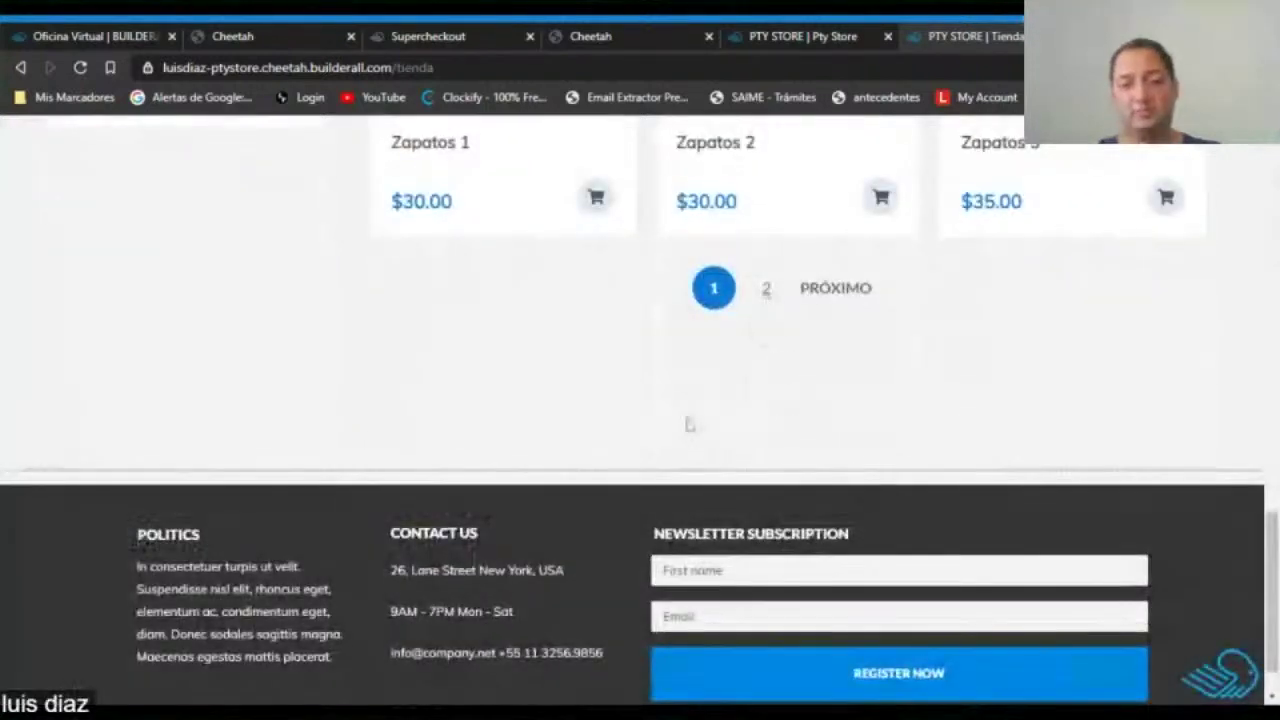